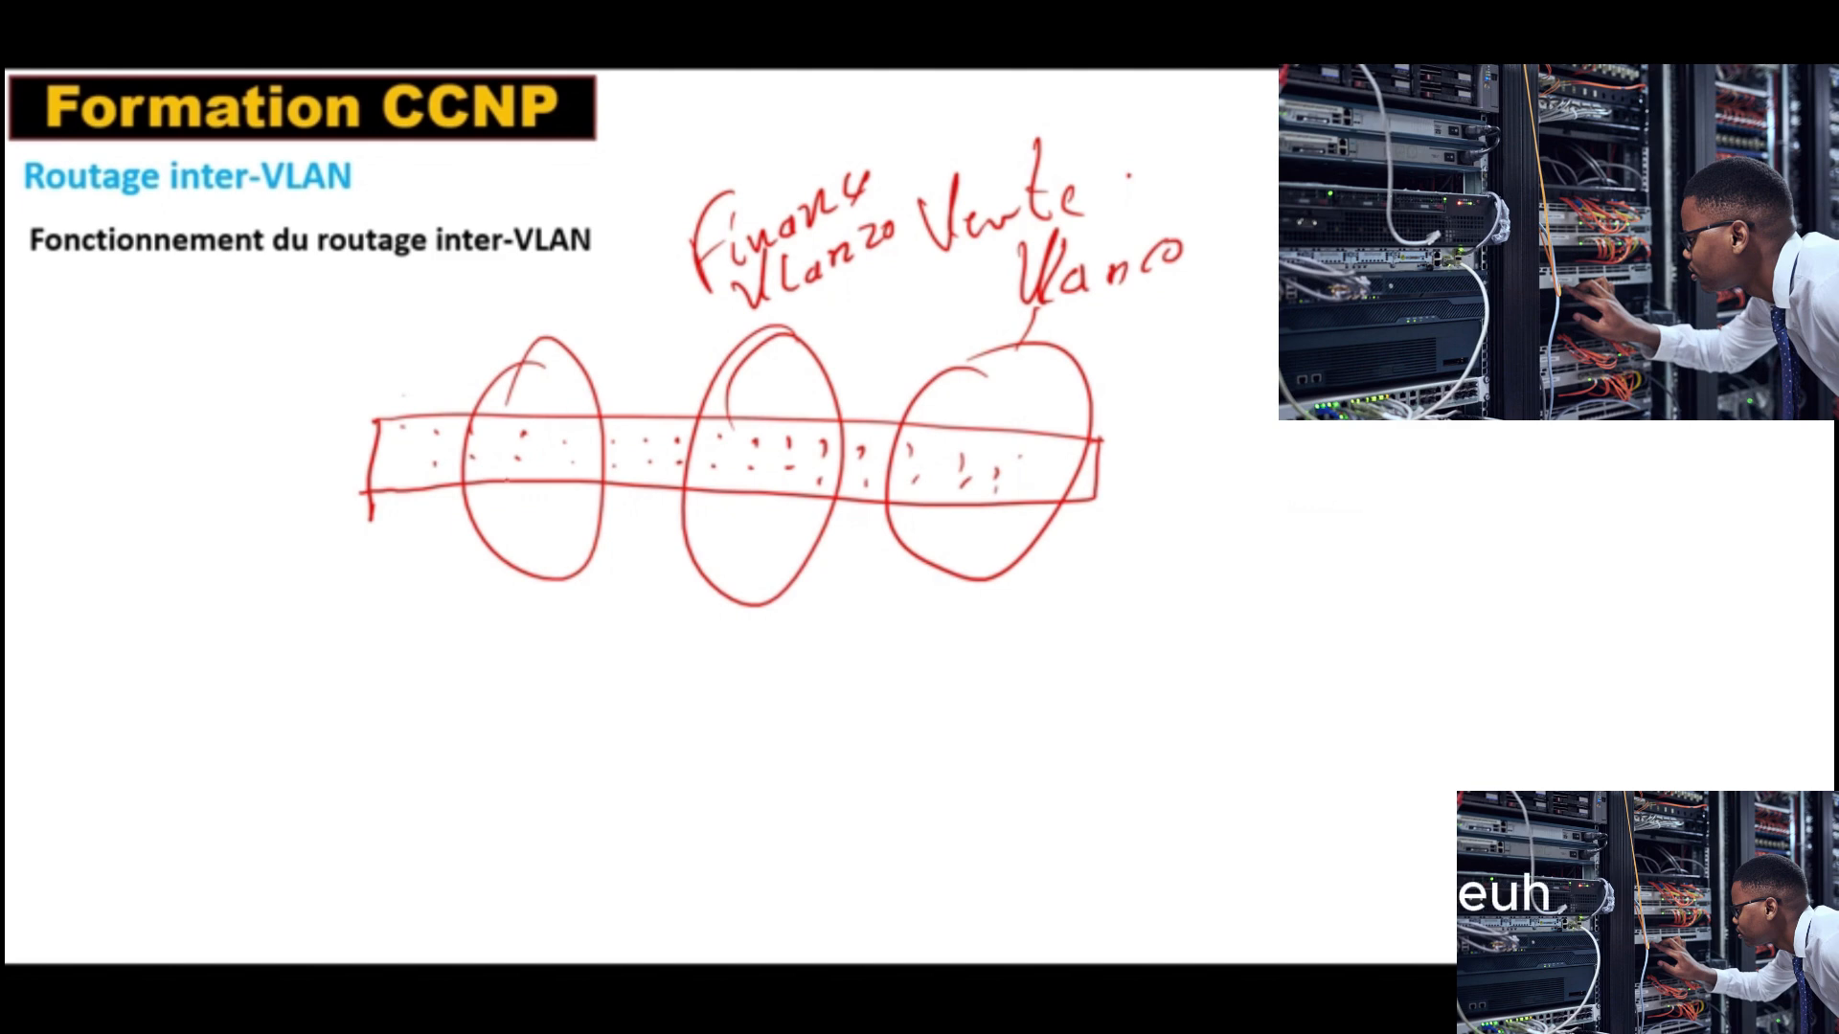
# Step: Draw two links from the switch's first port group to two PCs, labelled F0/5 and F0/7
pyautogui.moveTo(482, 460); pyautogui.dragTo(383, 617)
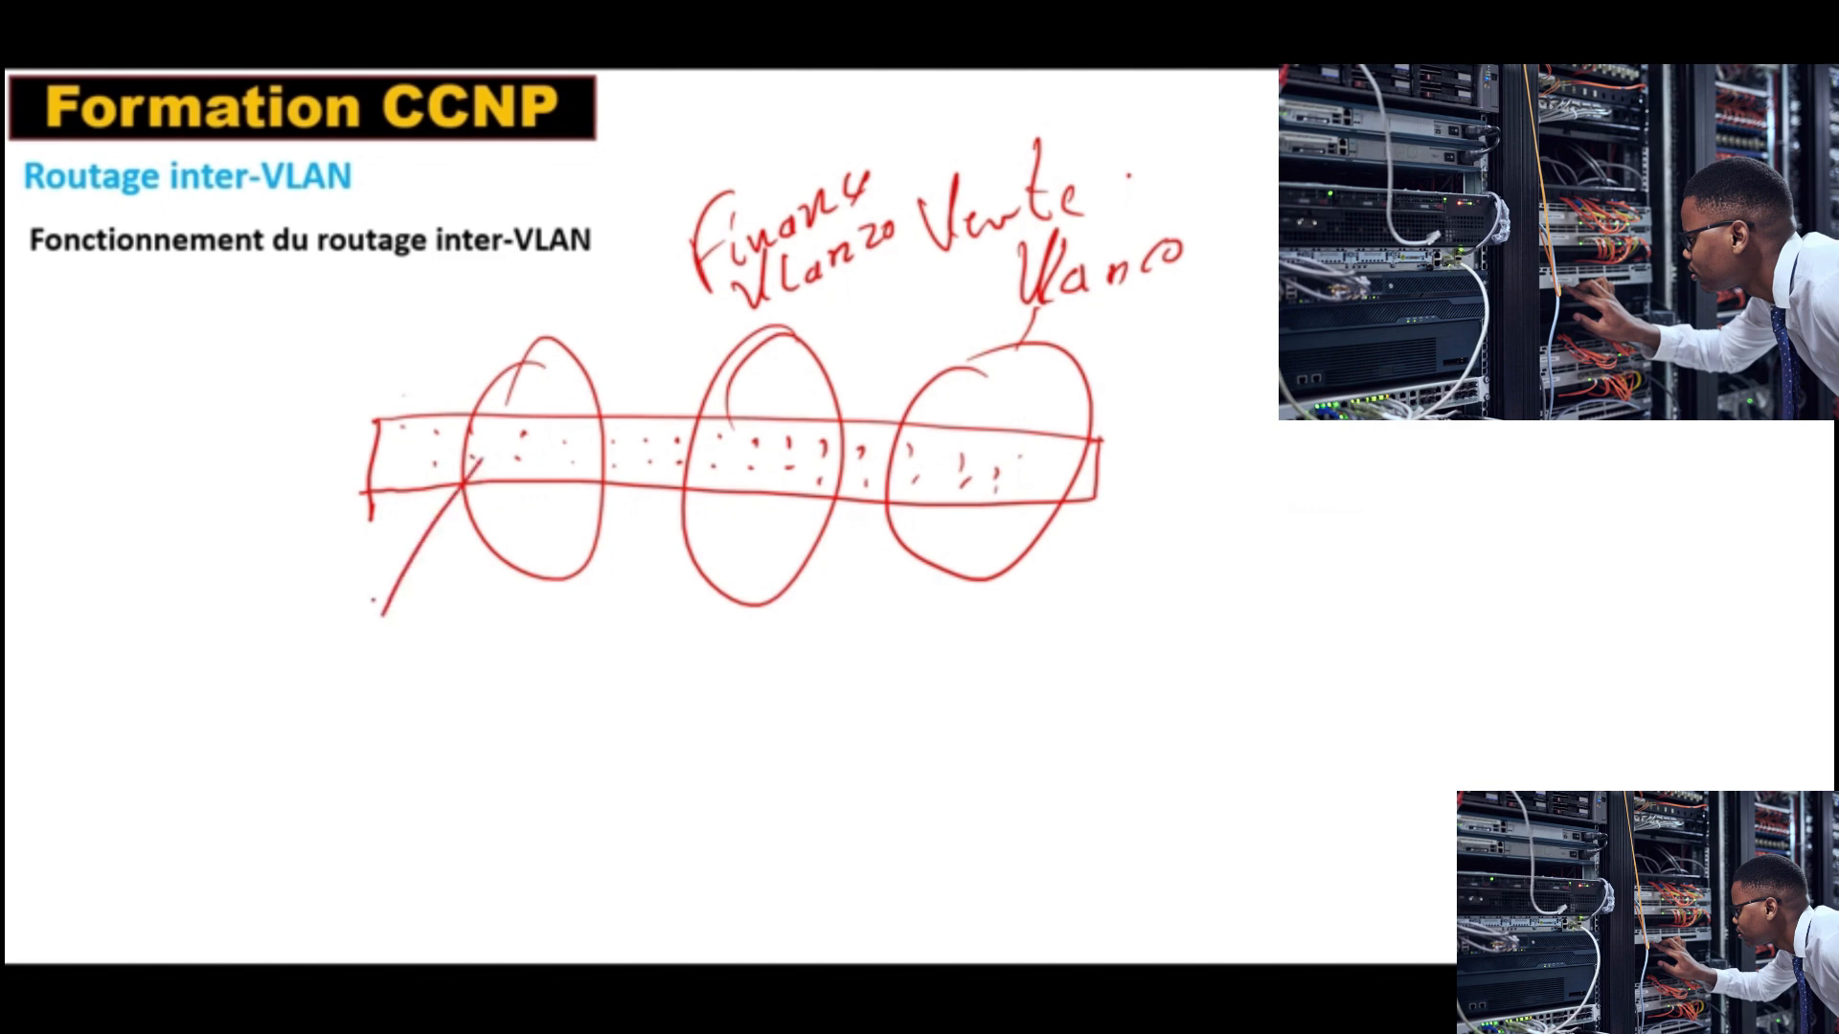
pyautogui.moveTo(429, 542); pyautogui.dragTo(421, 582)
pyautogui.moveTo(274, 632); pyautogui.dragTo(337, 735)
pyautogui.moveTo(515, 456); pyautogui.dragTo(556, 640)
pyautogui.moveTo(616, 587); pyautogui.dragTo(604, 627)
pyautogui.moveTo(613, 599); pyautogui.dragTo(630, 622)
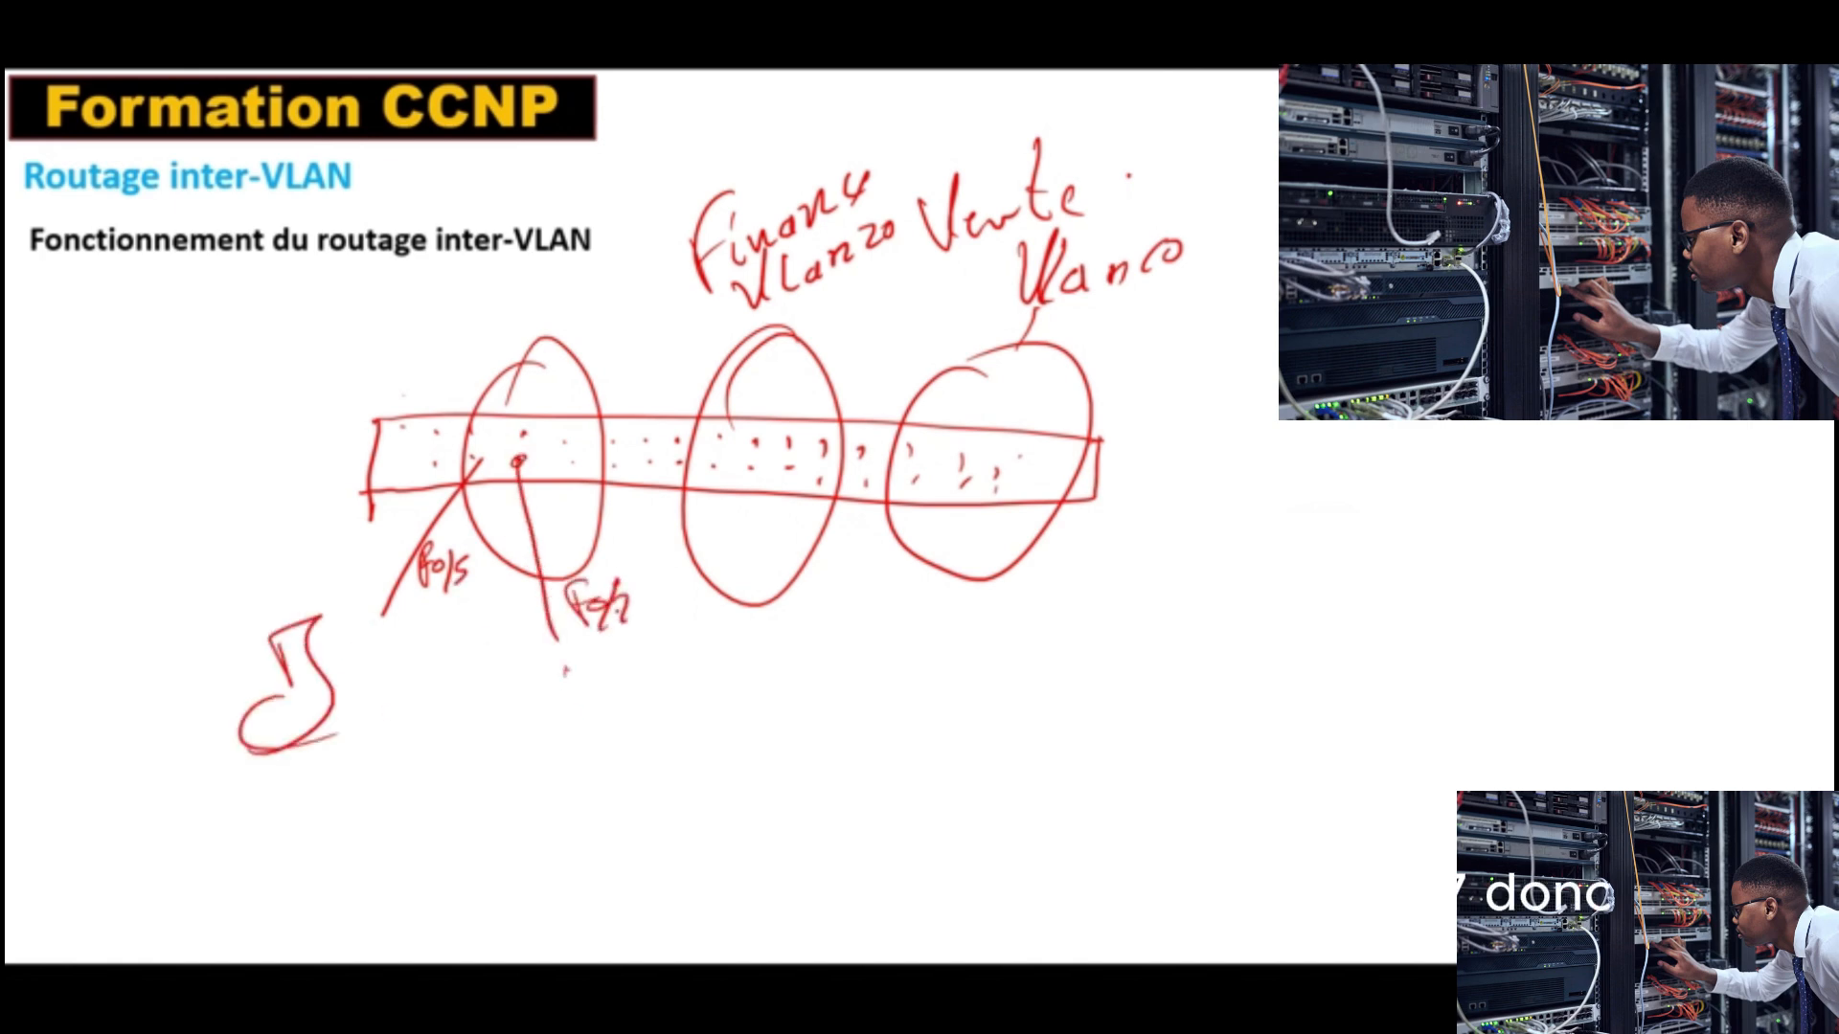
pyautogui.moveTo(553, 682)
pyautogui.mouseDown()
pyautogui.moveTo(579, 756)
pyautogui.moveTo(536, 785)
pyautogui.mouseUp()
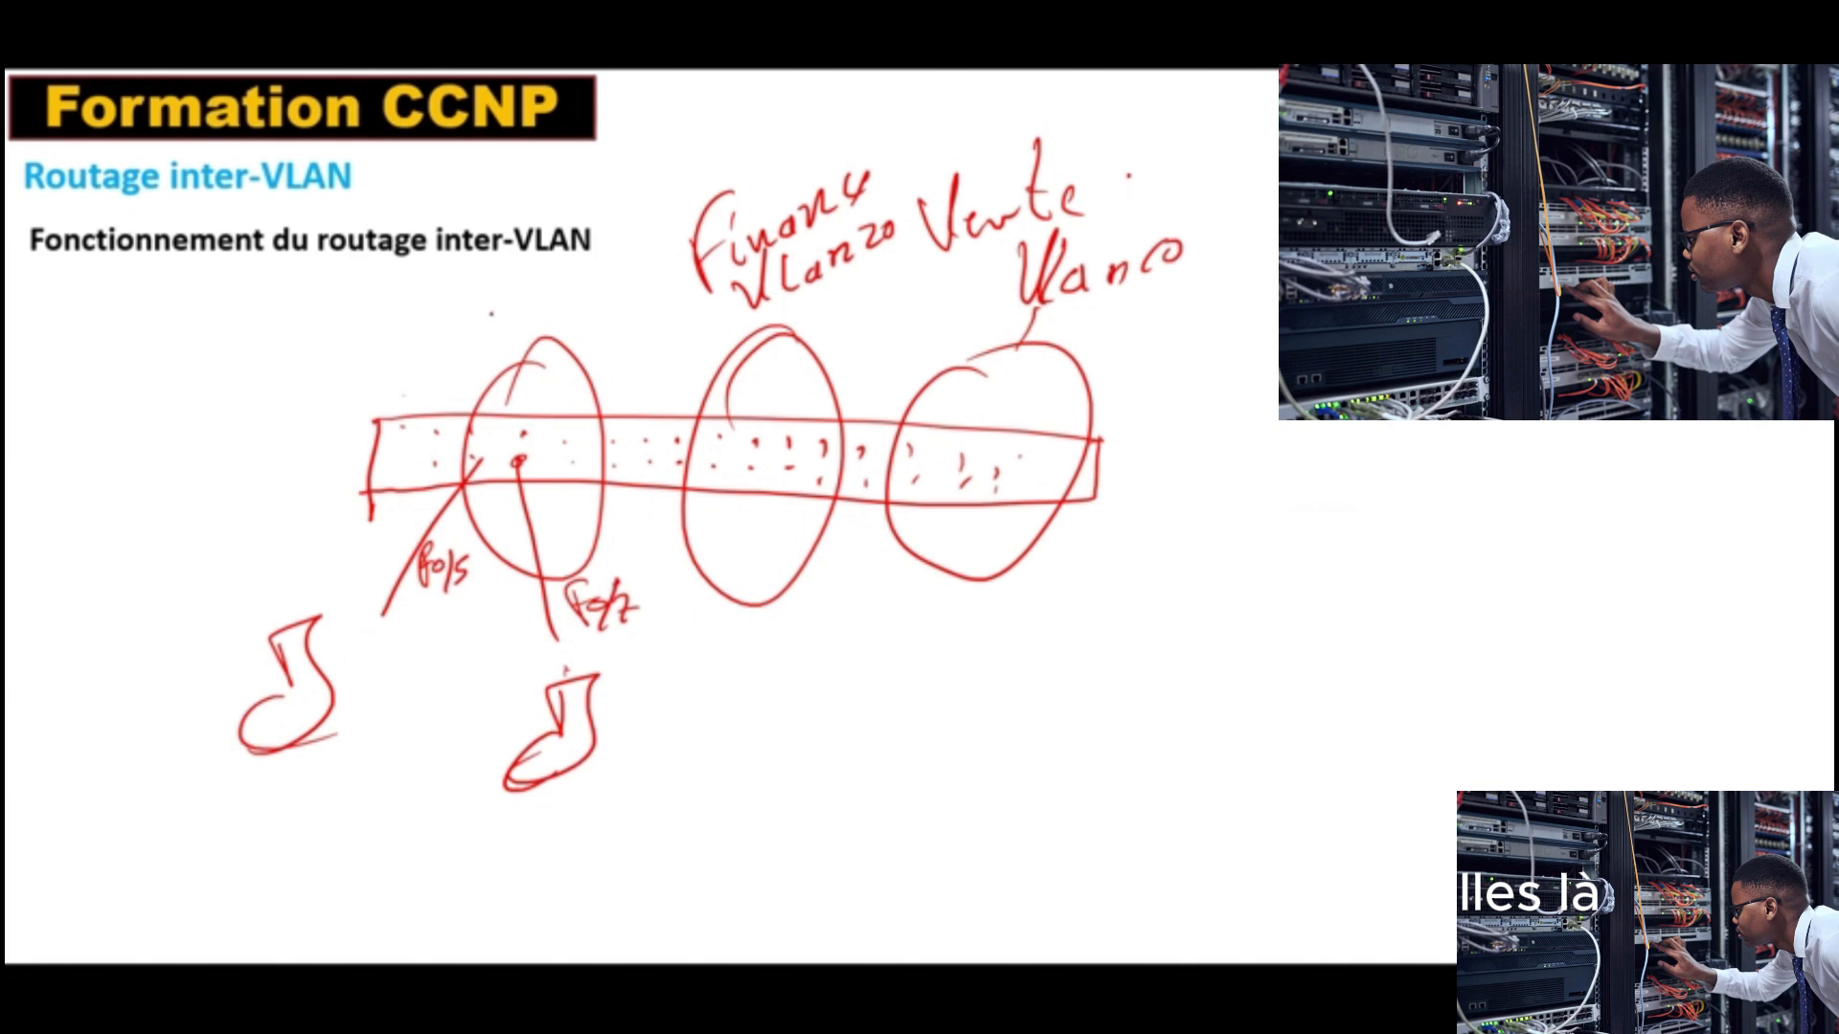
# Step: Label the first port group Vlan30 with 10.10.10.1, and write 10.10.20.1 /24 beside the Vlan10 group
pyautogui.moveTo(483, 278)
pyautogui.mouseDown()
pyautogui.moveTo(526, 265)
pyautogui.moveTo(564, 316)
pyautogui.moveTo(603, 274)
pyautogui.mouseUp()
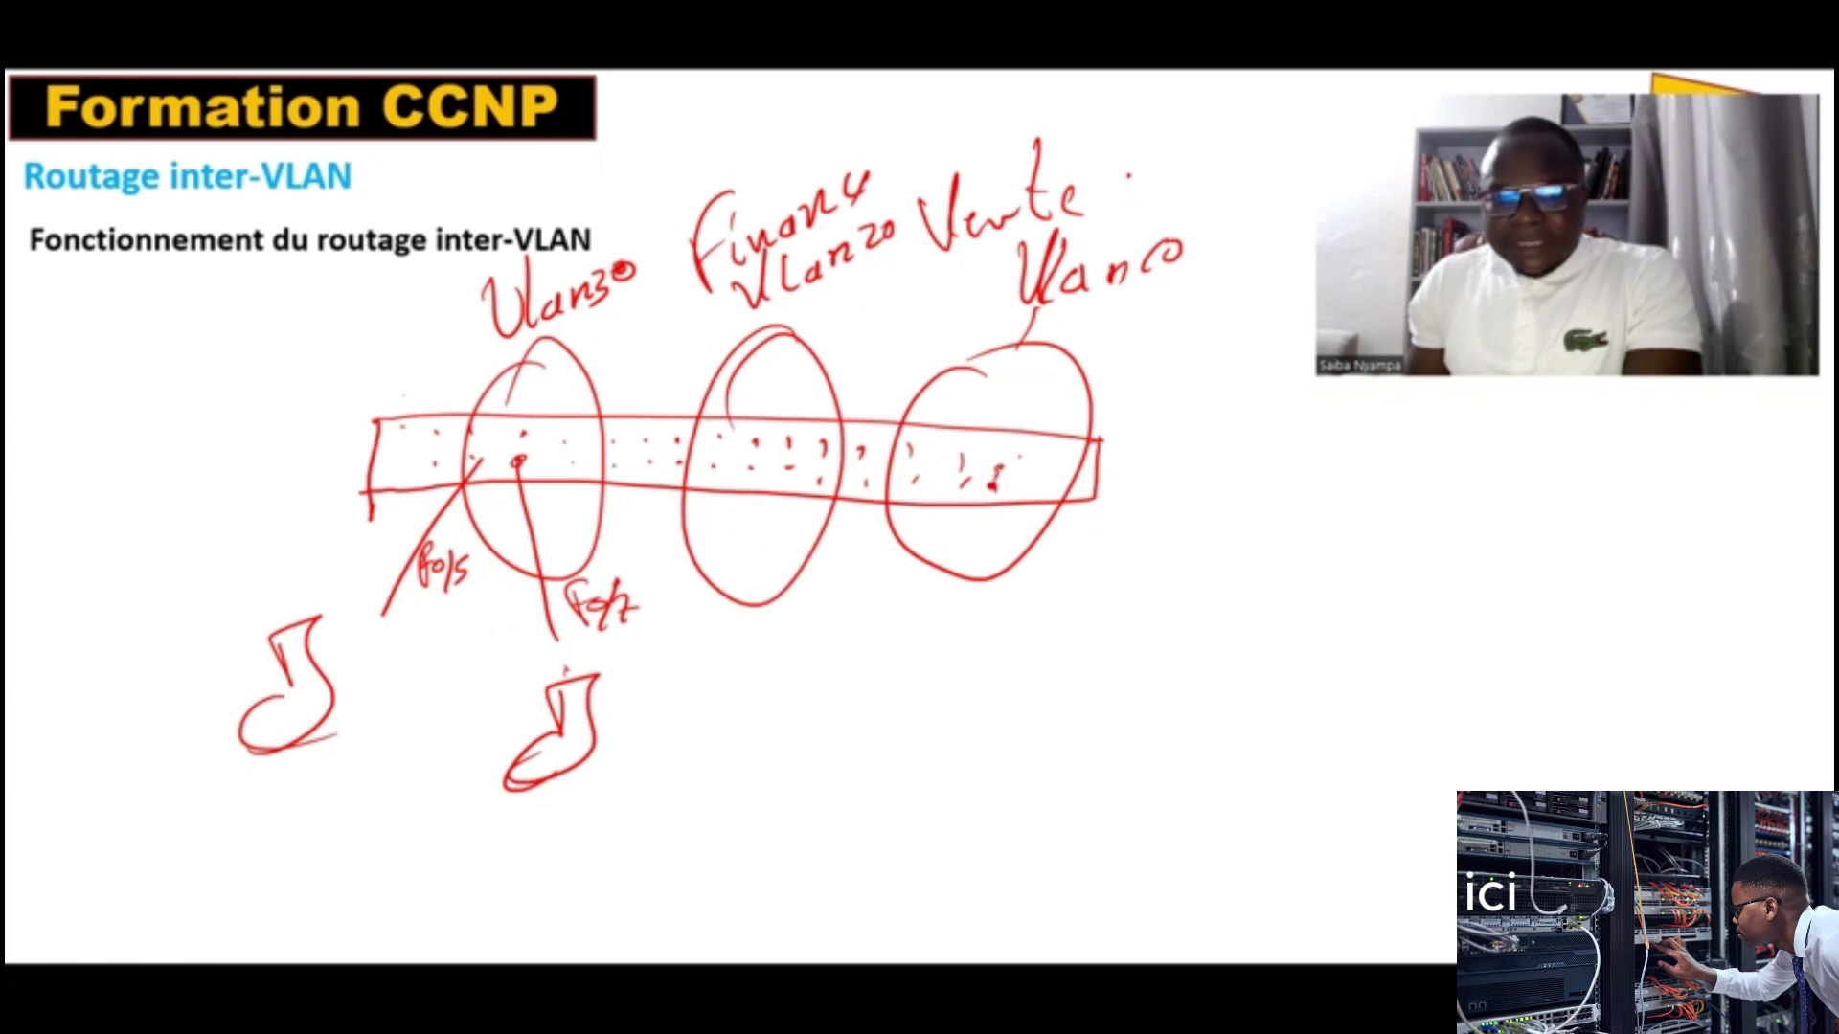
pyautogui.moveTo(406, 358); pyautogui.dragTo(411, 357)
pyautogui.click(422, 368)
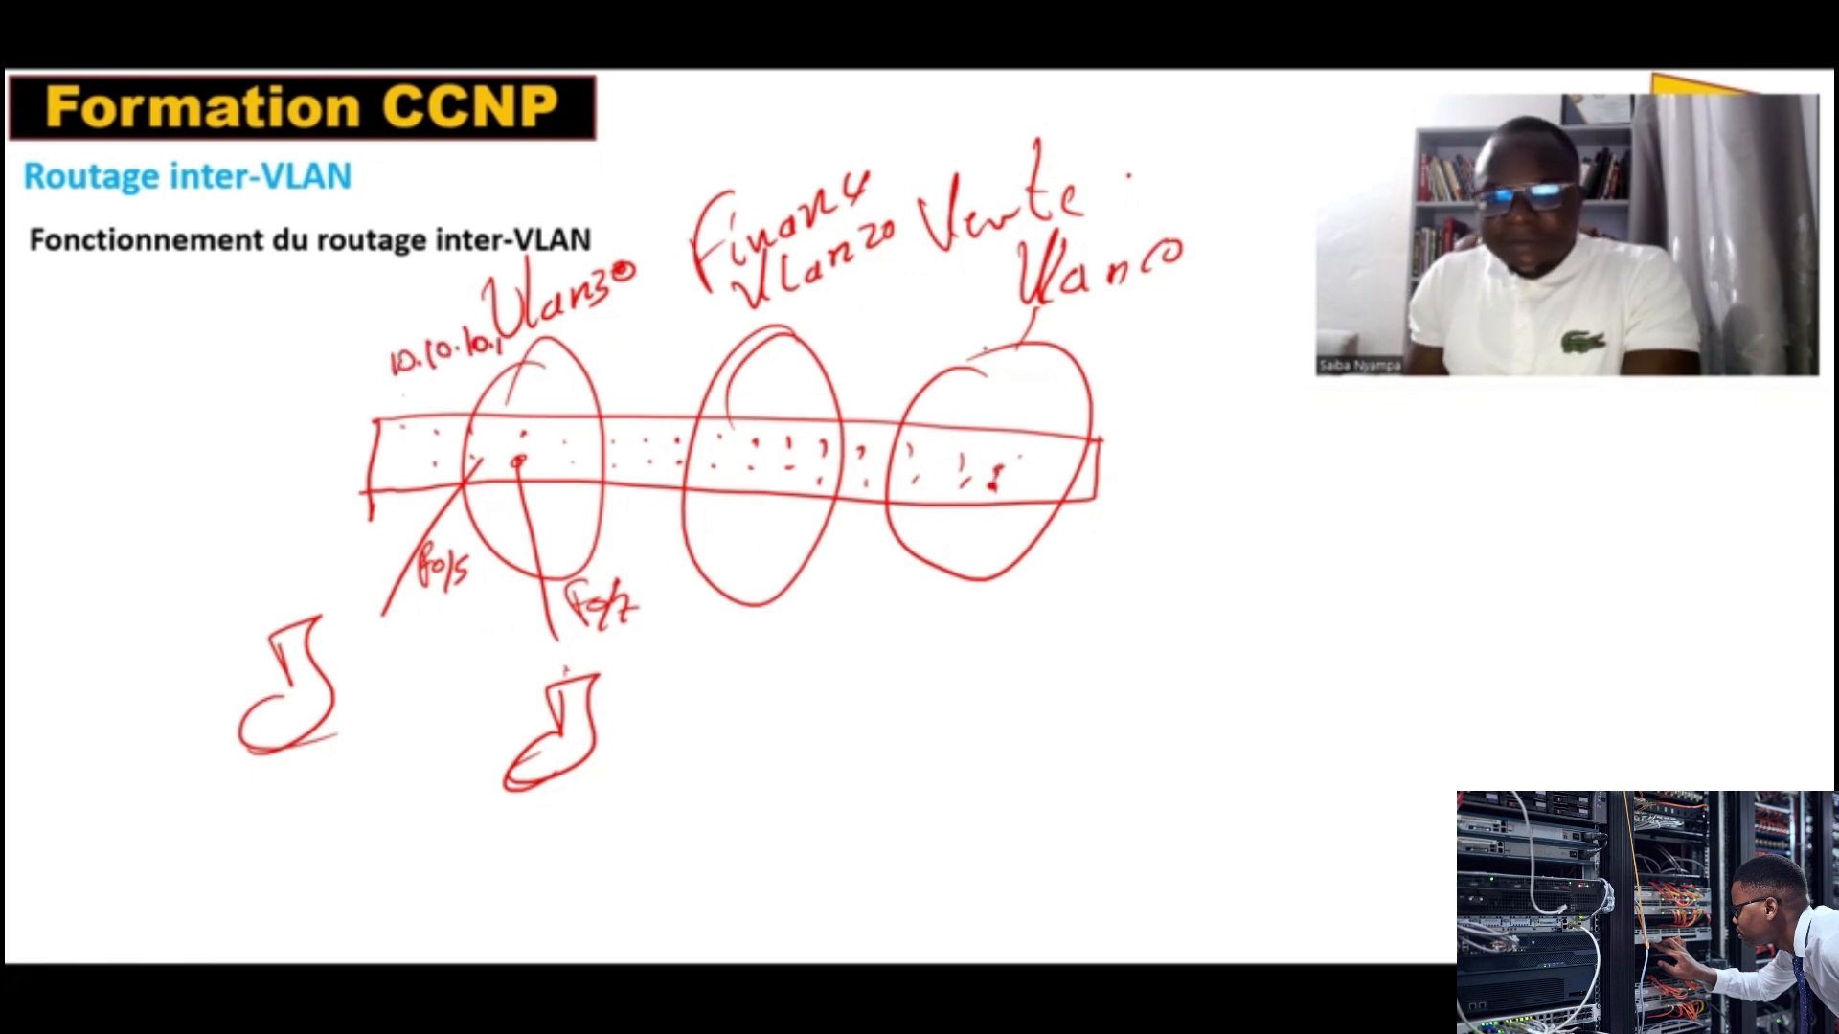
pyautogui.moveTo(1144, 328); pyautogui.dragTo(1140, 331)
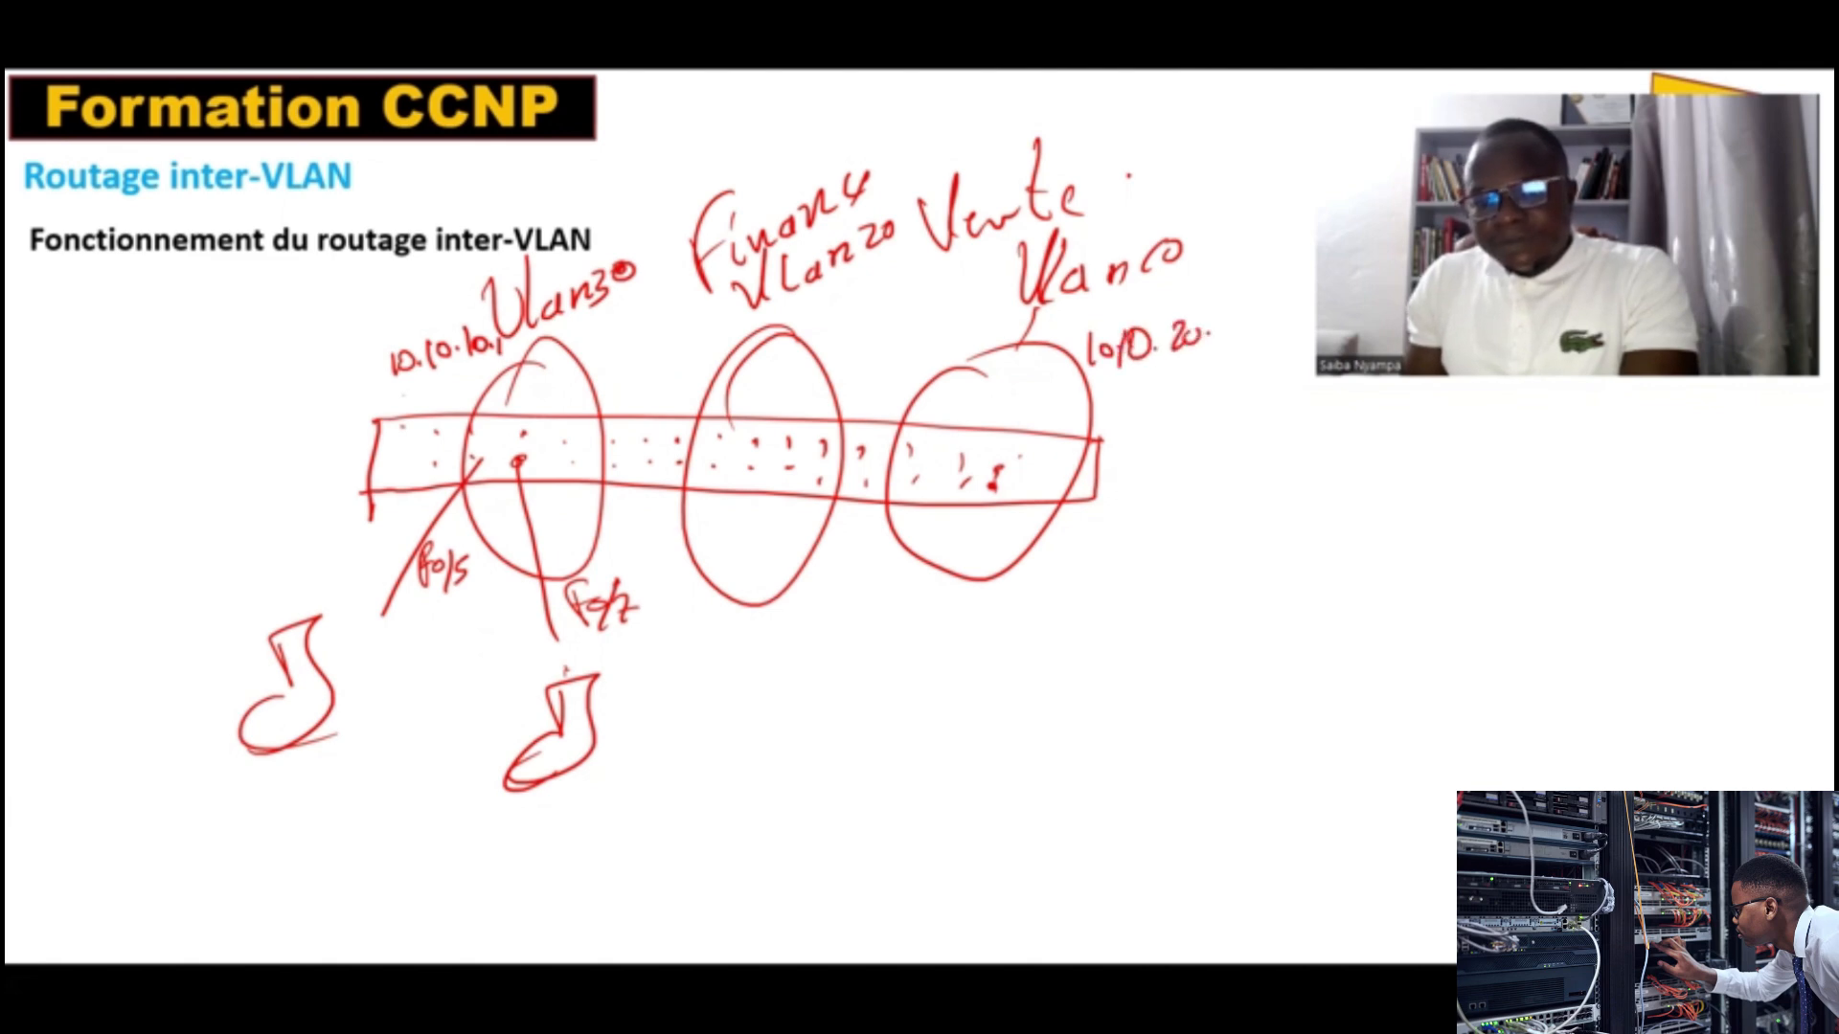
pyautogui.moveTo(1117, 377); pyautogui.dragTo(1211, 359)
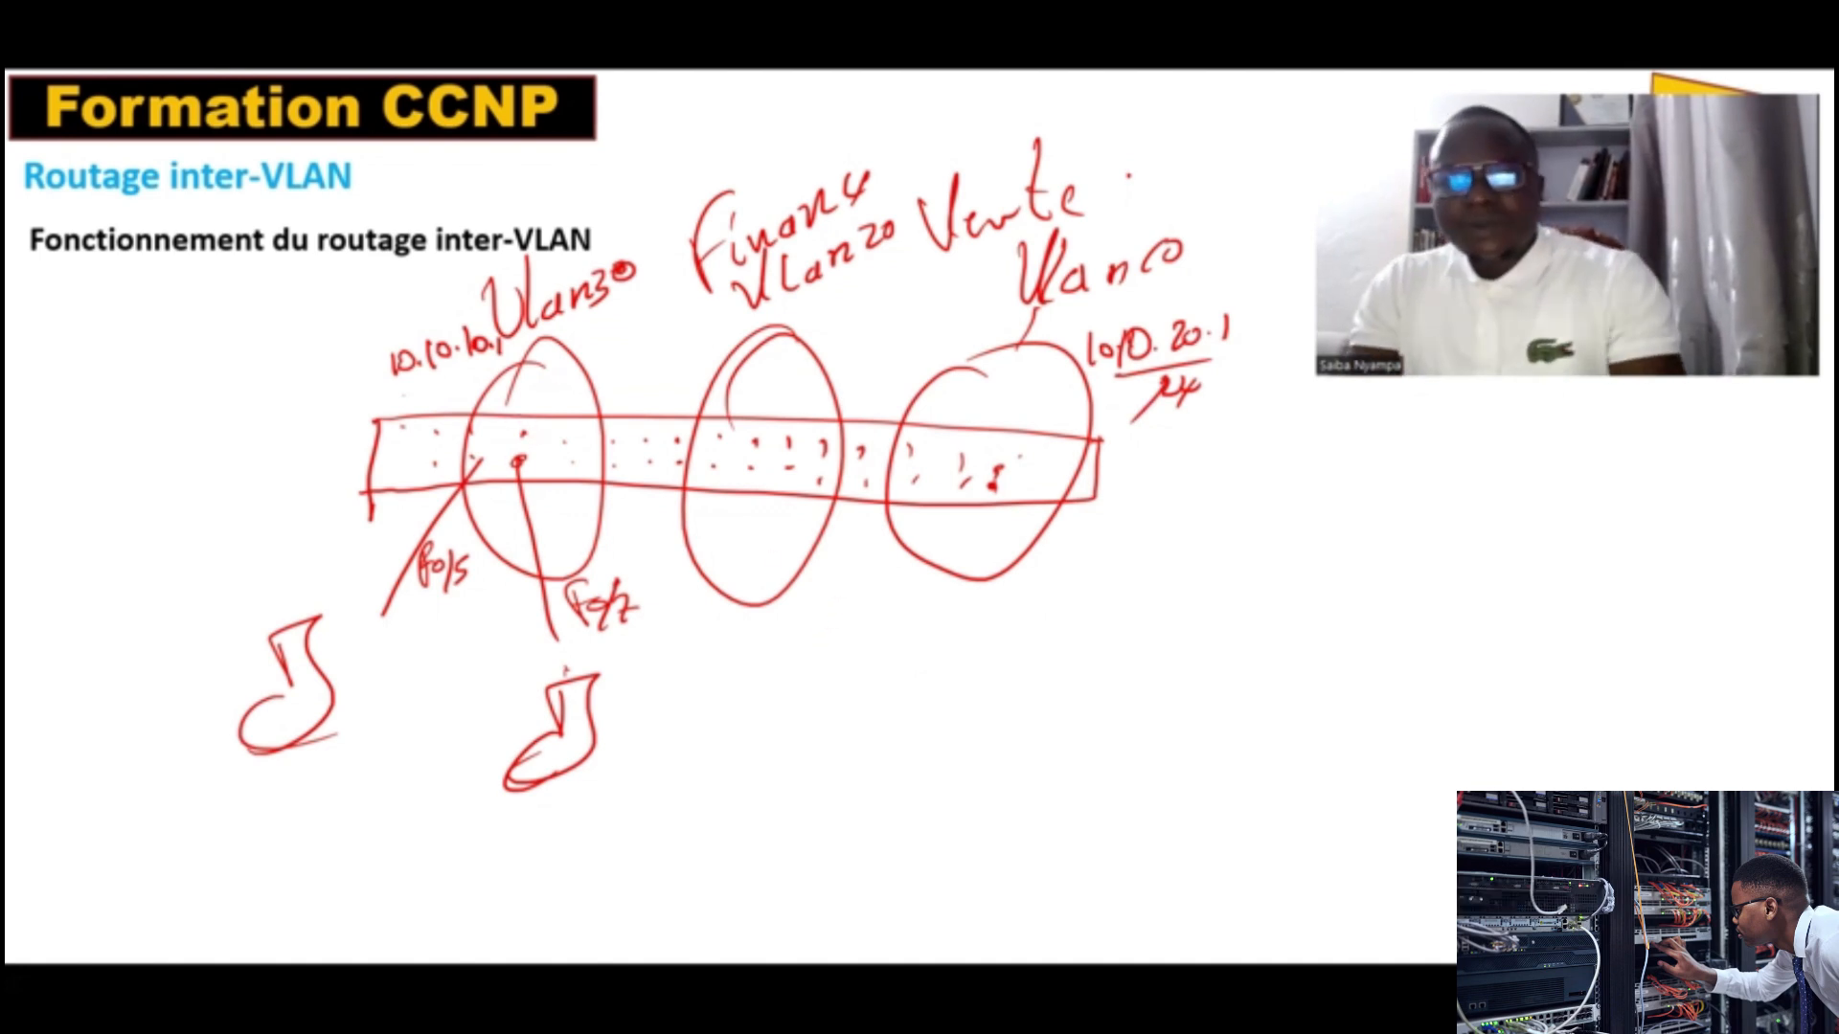
# Step: Switch to the open Cisco Packet Tracer window
pyautogui.hotkey('alt', 'Tab')
pyautogui.press('Down')
pyautogui.press('Down')
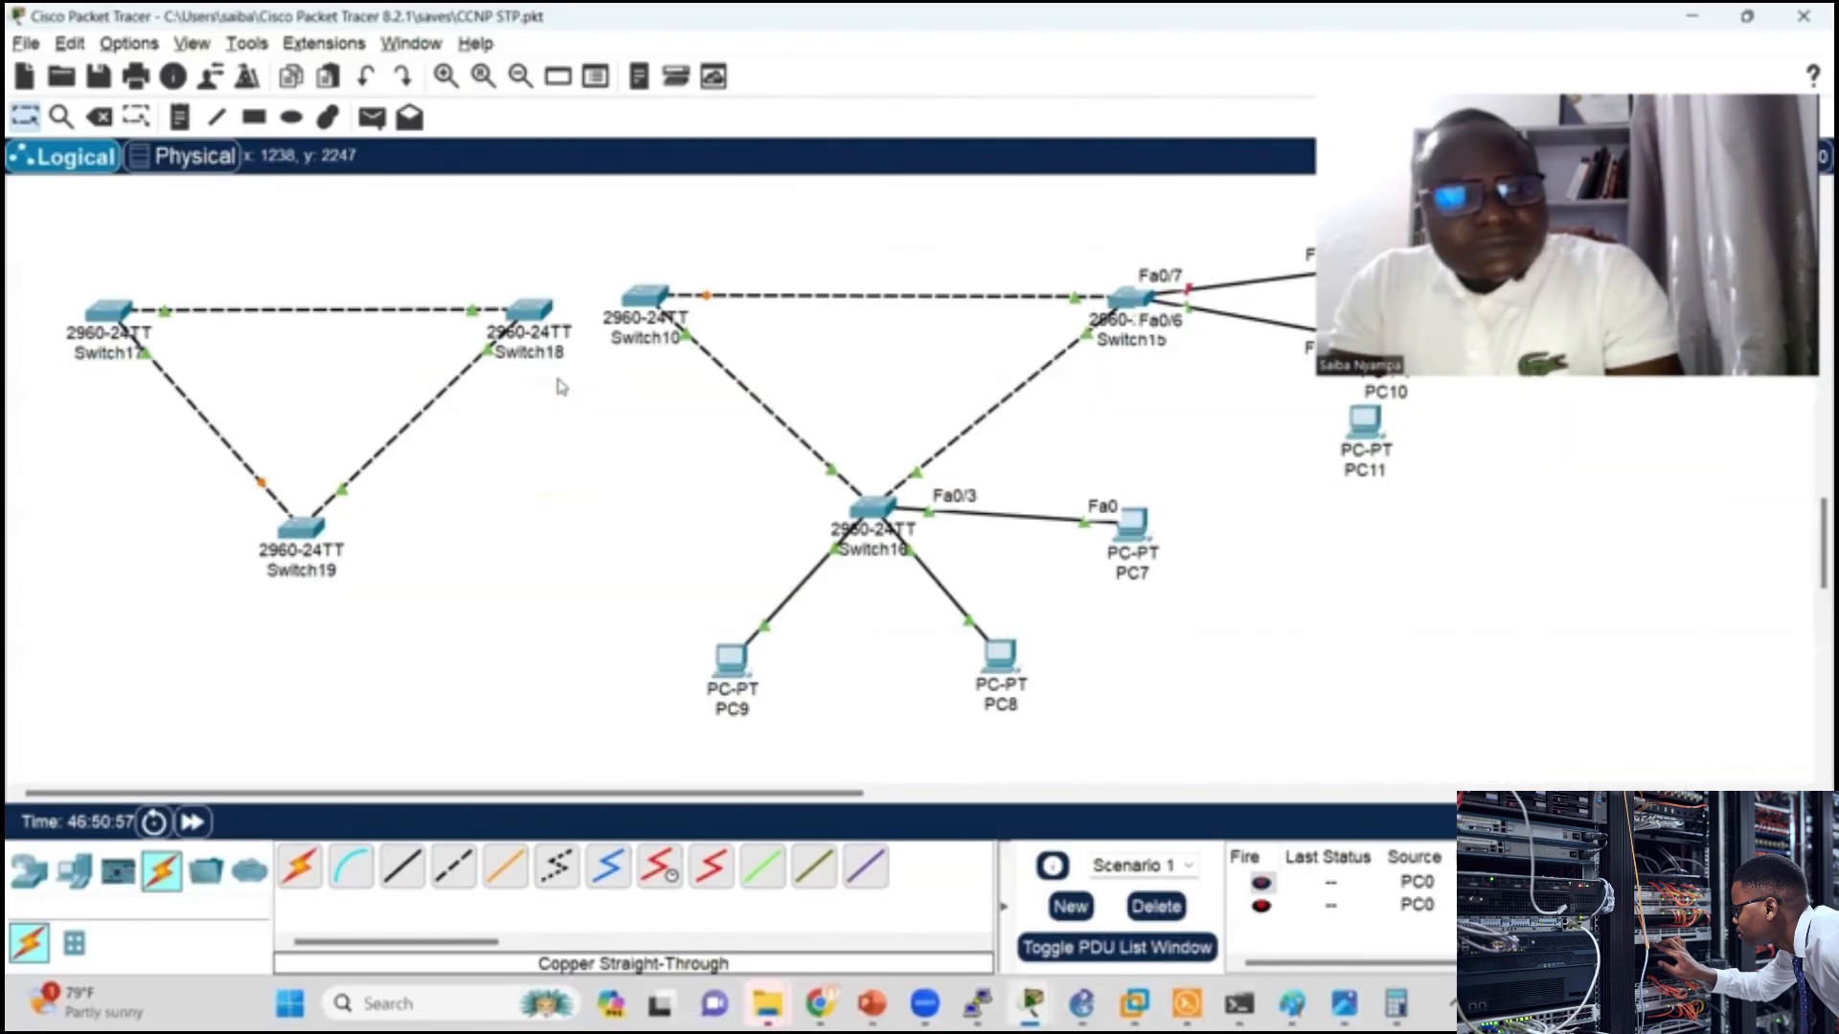
# Step: Open the CCNP VLAN network file, saving the current network's changes first
pyautogui.click(21, 44)
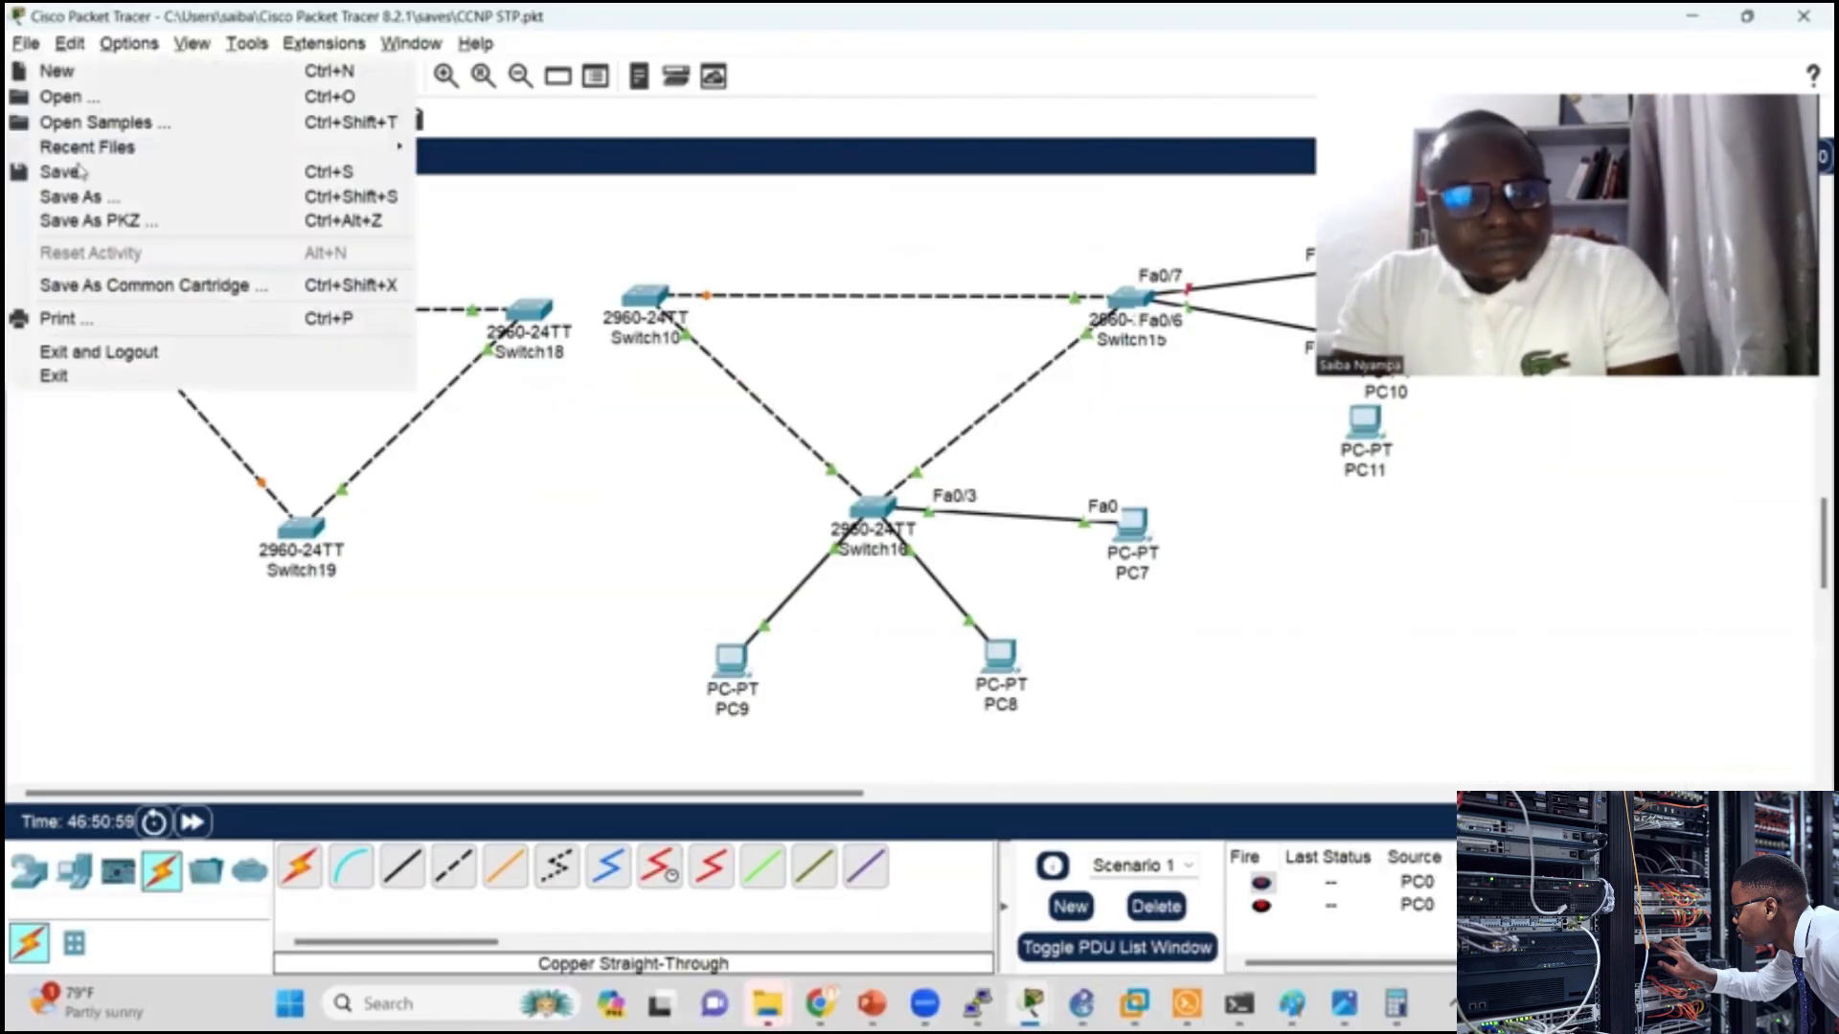
pyautogui.click(93, 96)
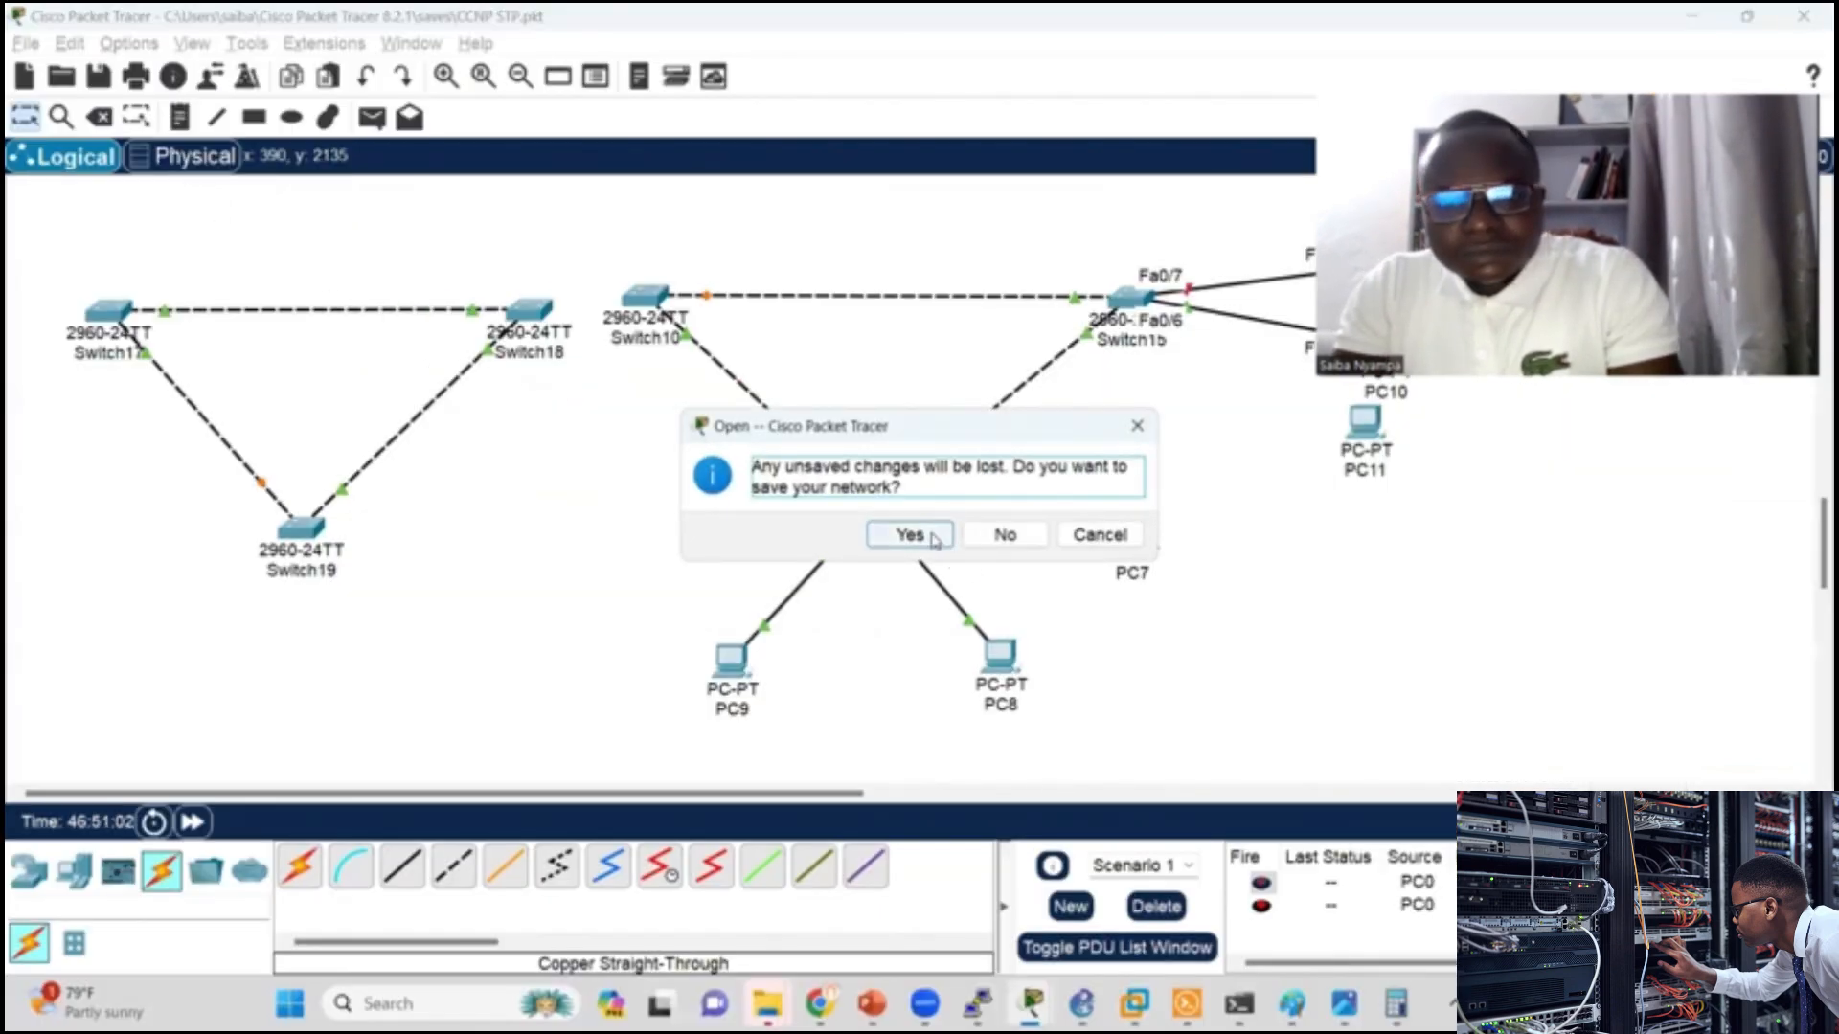
pyautogui.click(911, 531)
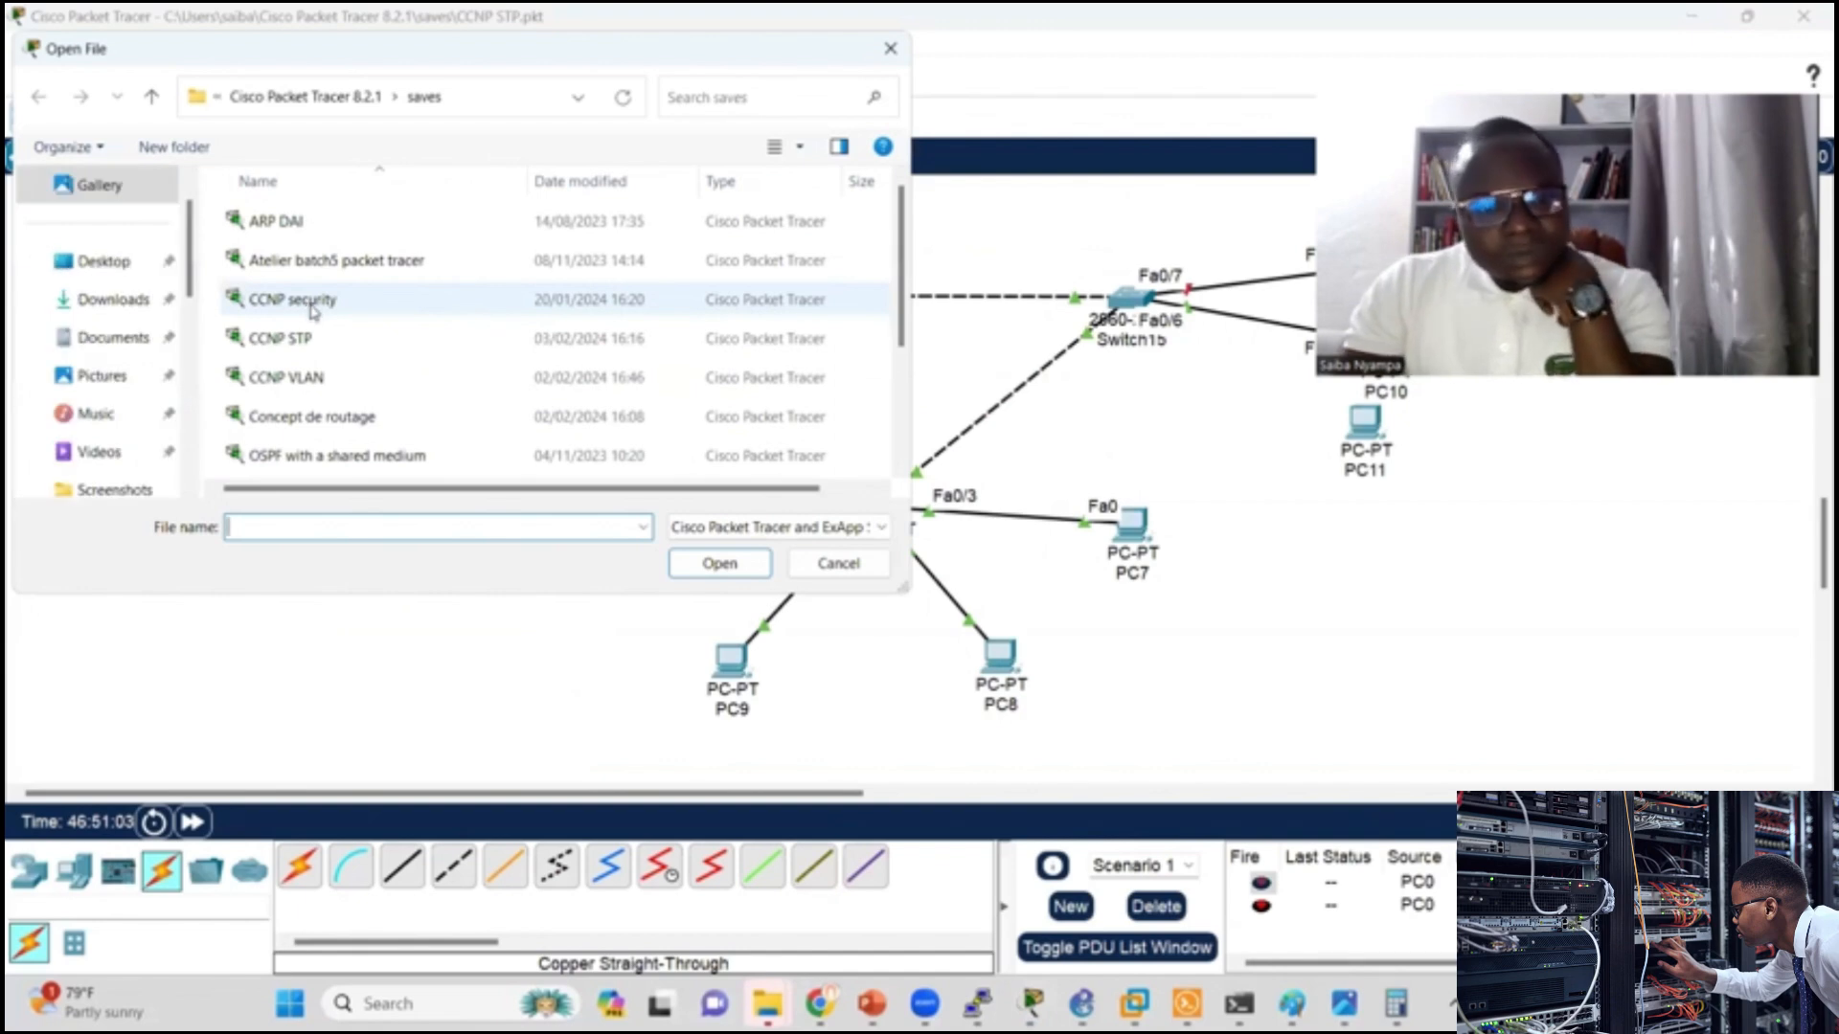
pyautogui.moveTo(902, 253)
pyautogui.mouseDown()
pyautogui.moveTo(935, 384)
pyautogui.moveTo(891, 287)
pyautogui.mouseUp()
pyautogui.doubleClick(390, 349)
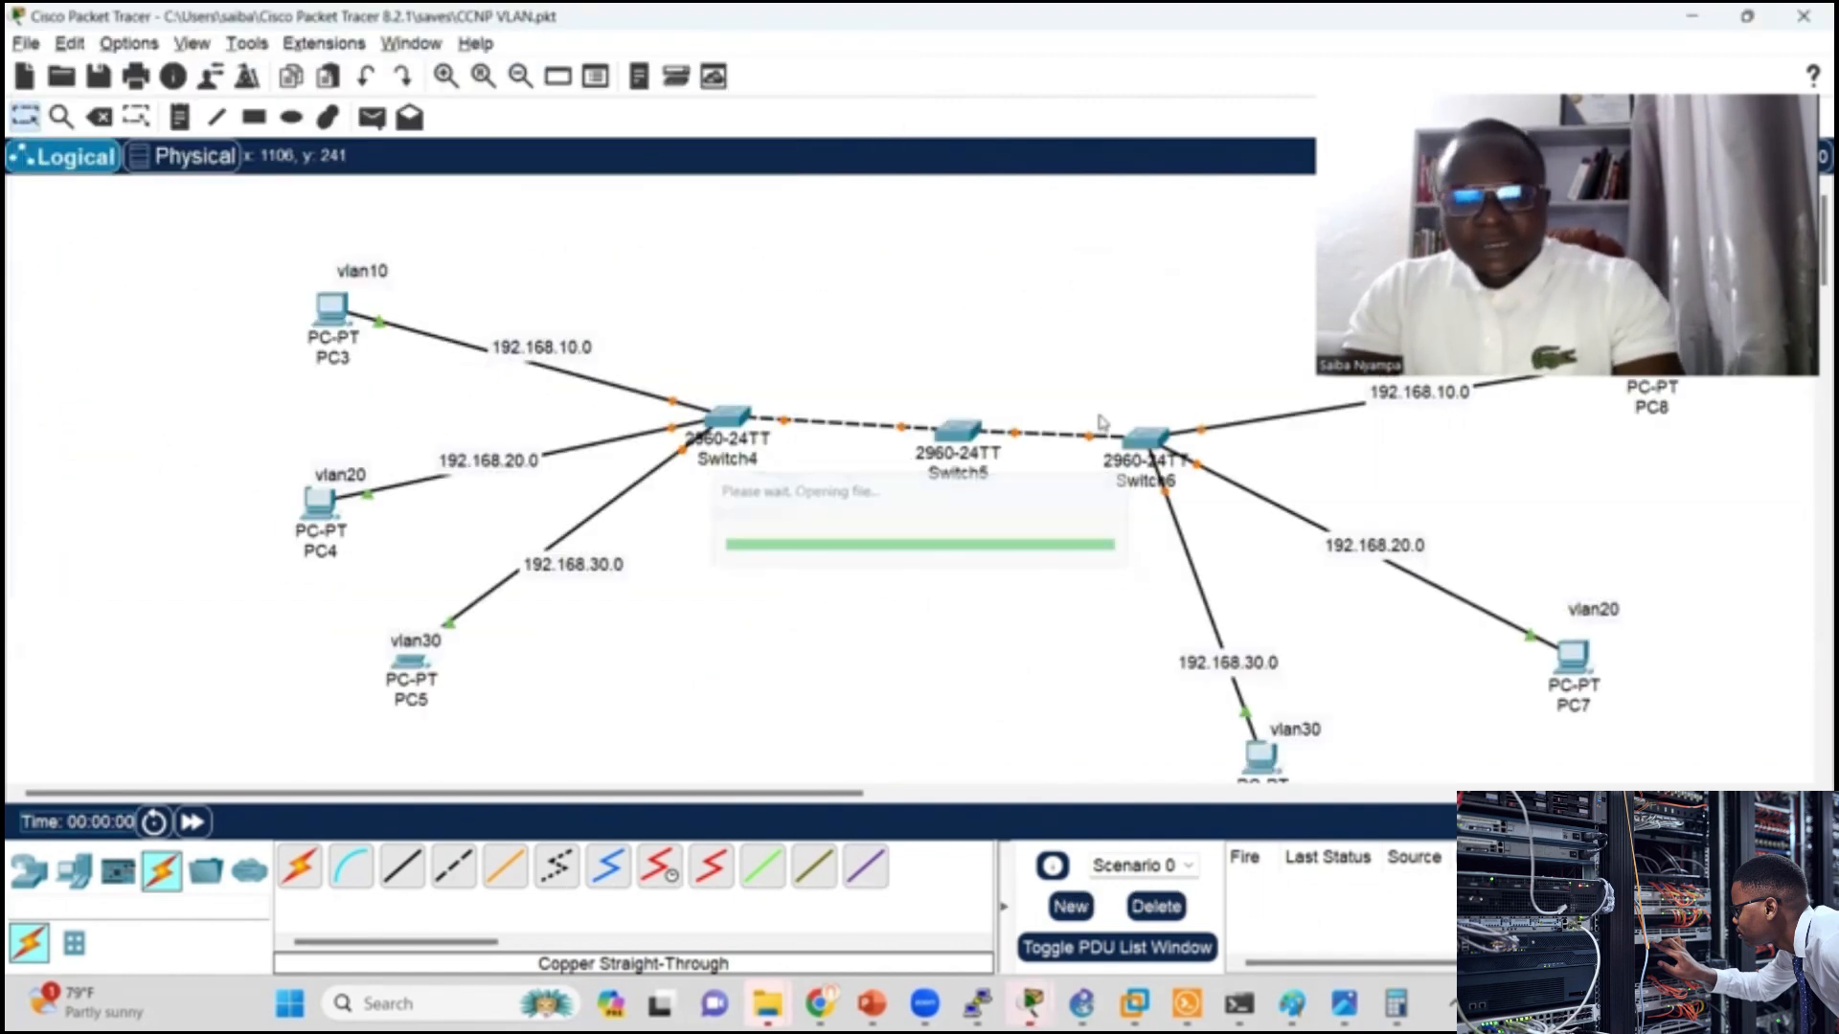
# Step: Move Switch6 slightly away from Switch5 and reconnect PC3's cable to FastEthernet0/1 on Switch4
pyautogui.moveTo(1133, 438); pyautogui.dragTo(1148, 433)
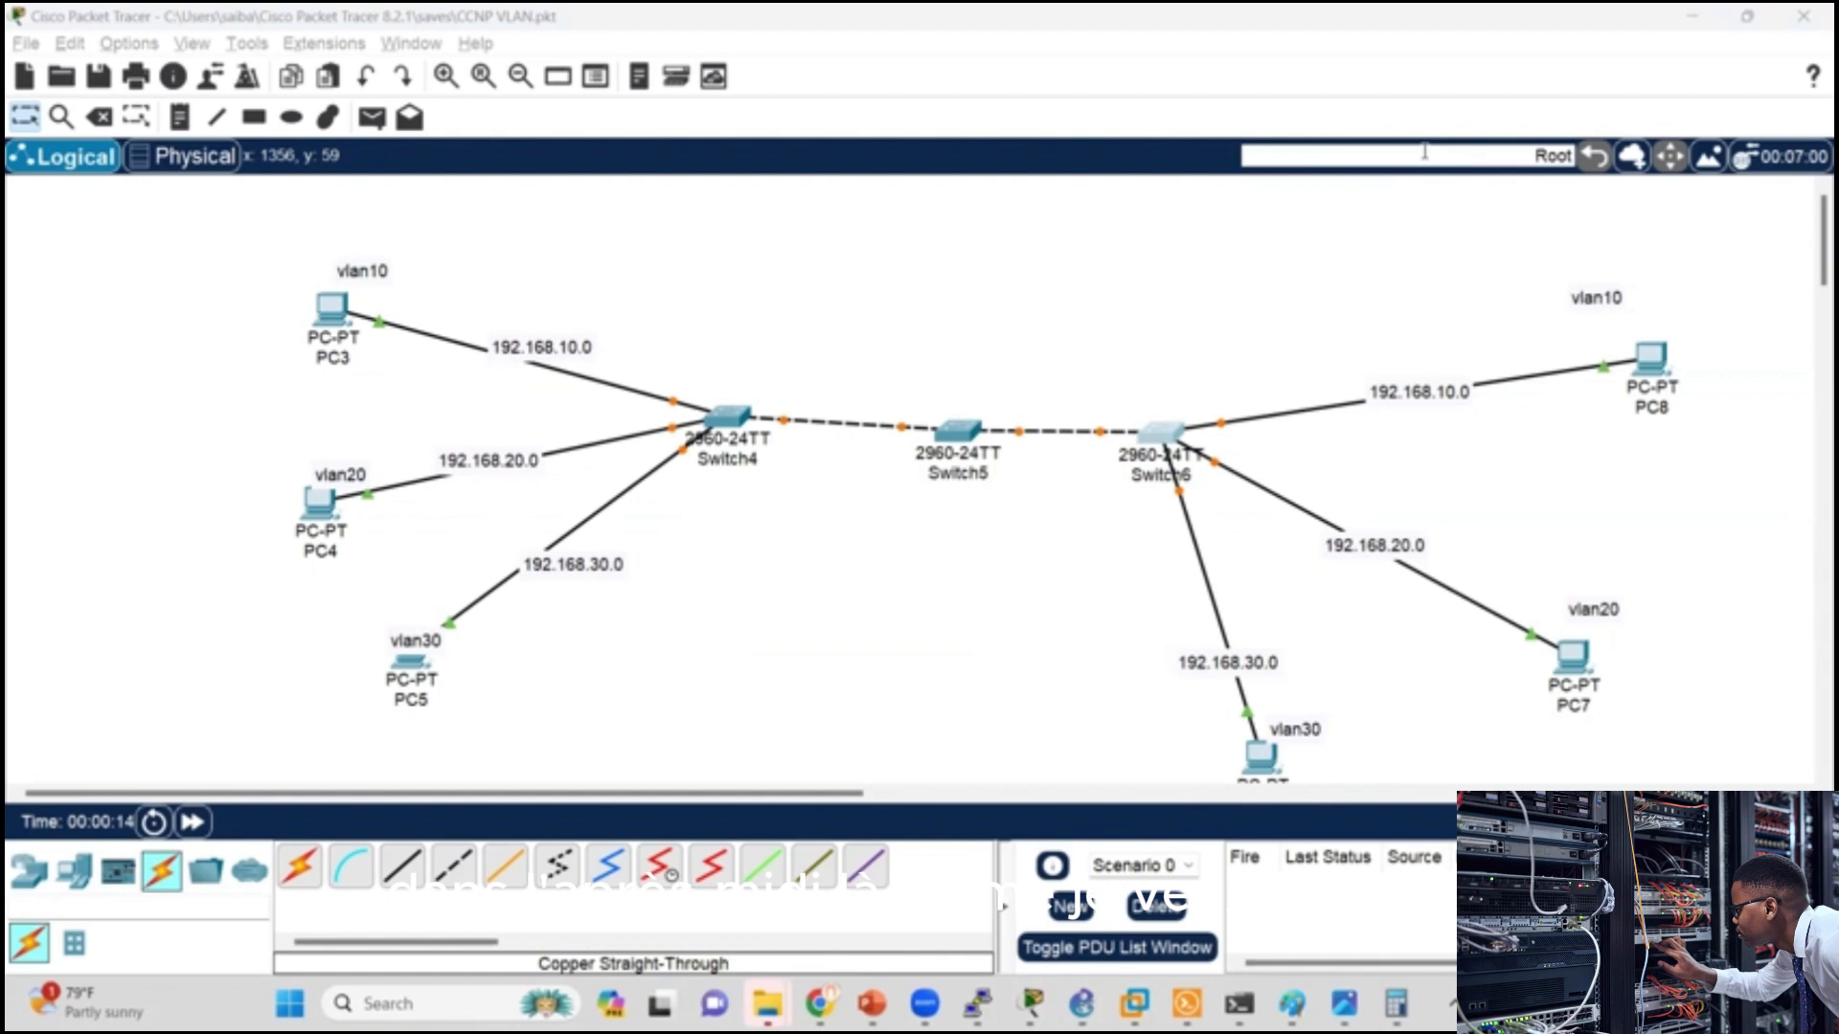
pyautogui.click(674, 407)
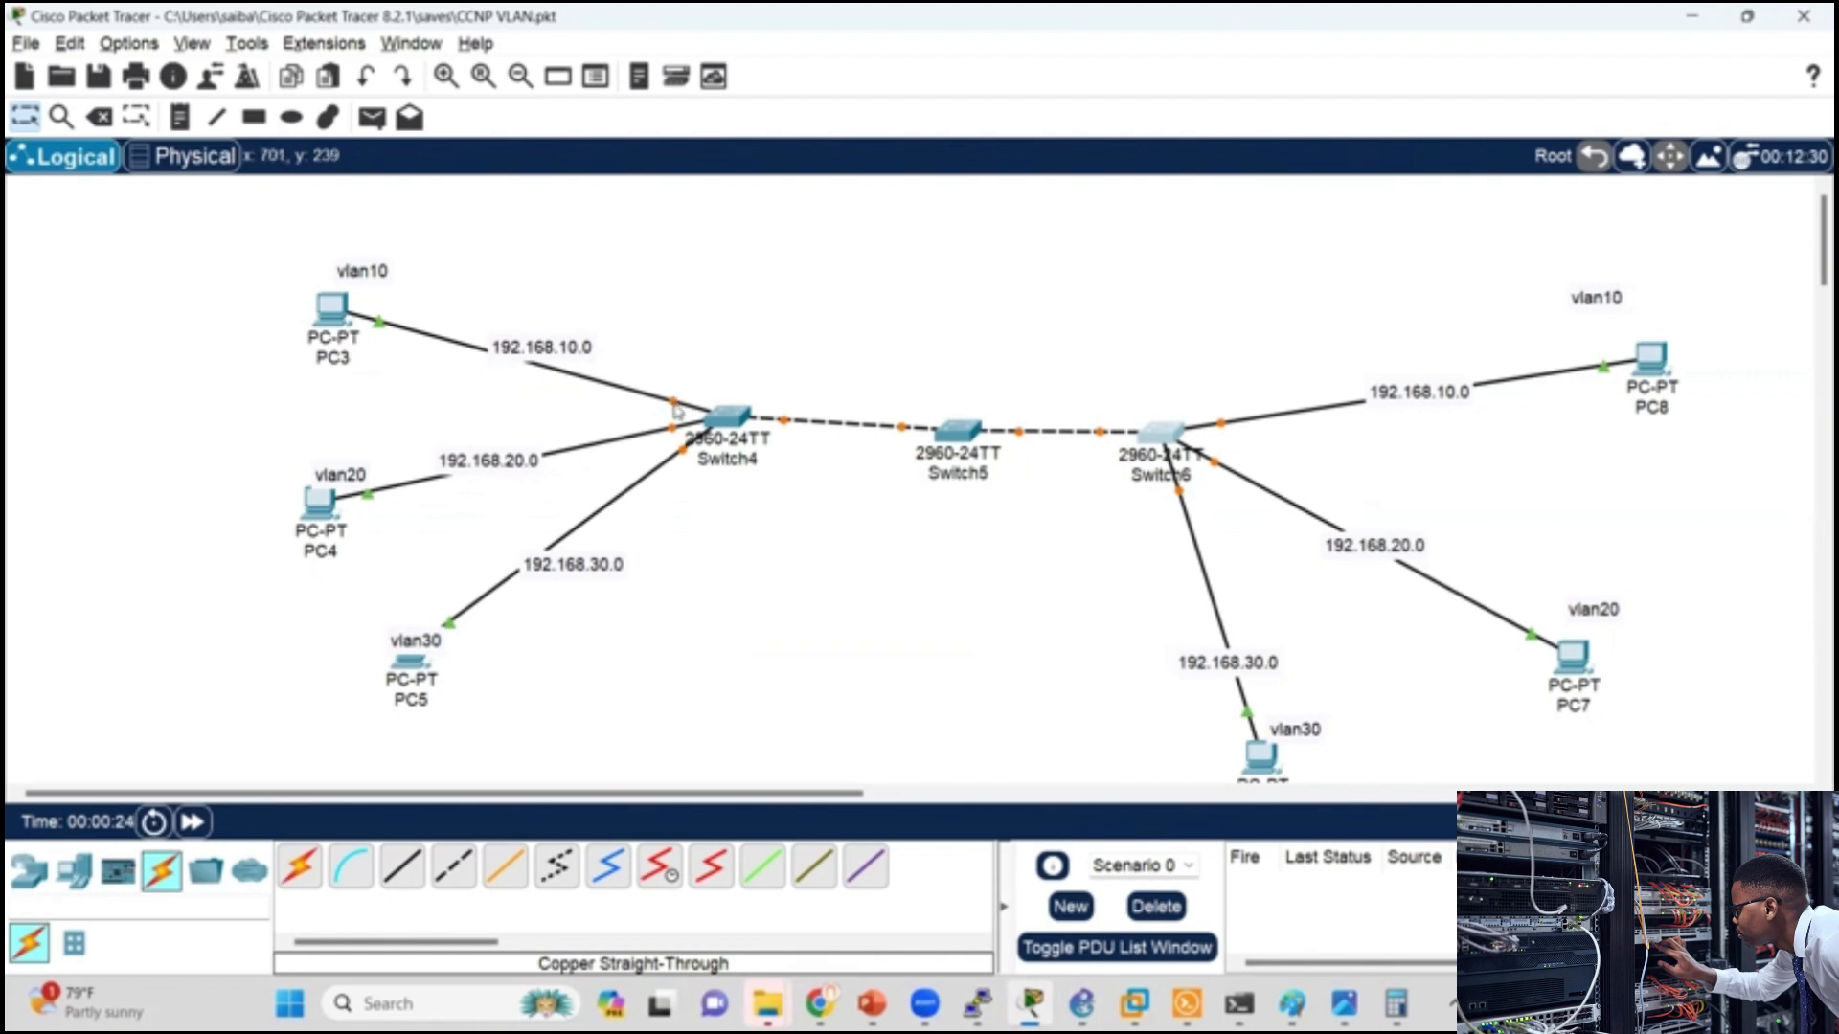
pyautogui.click(731, 417)
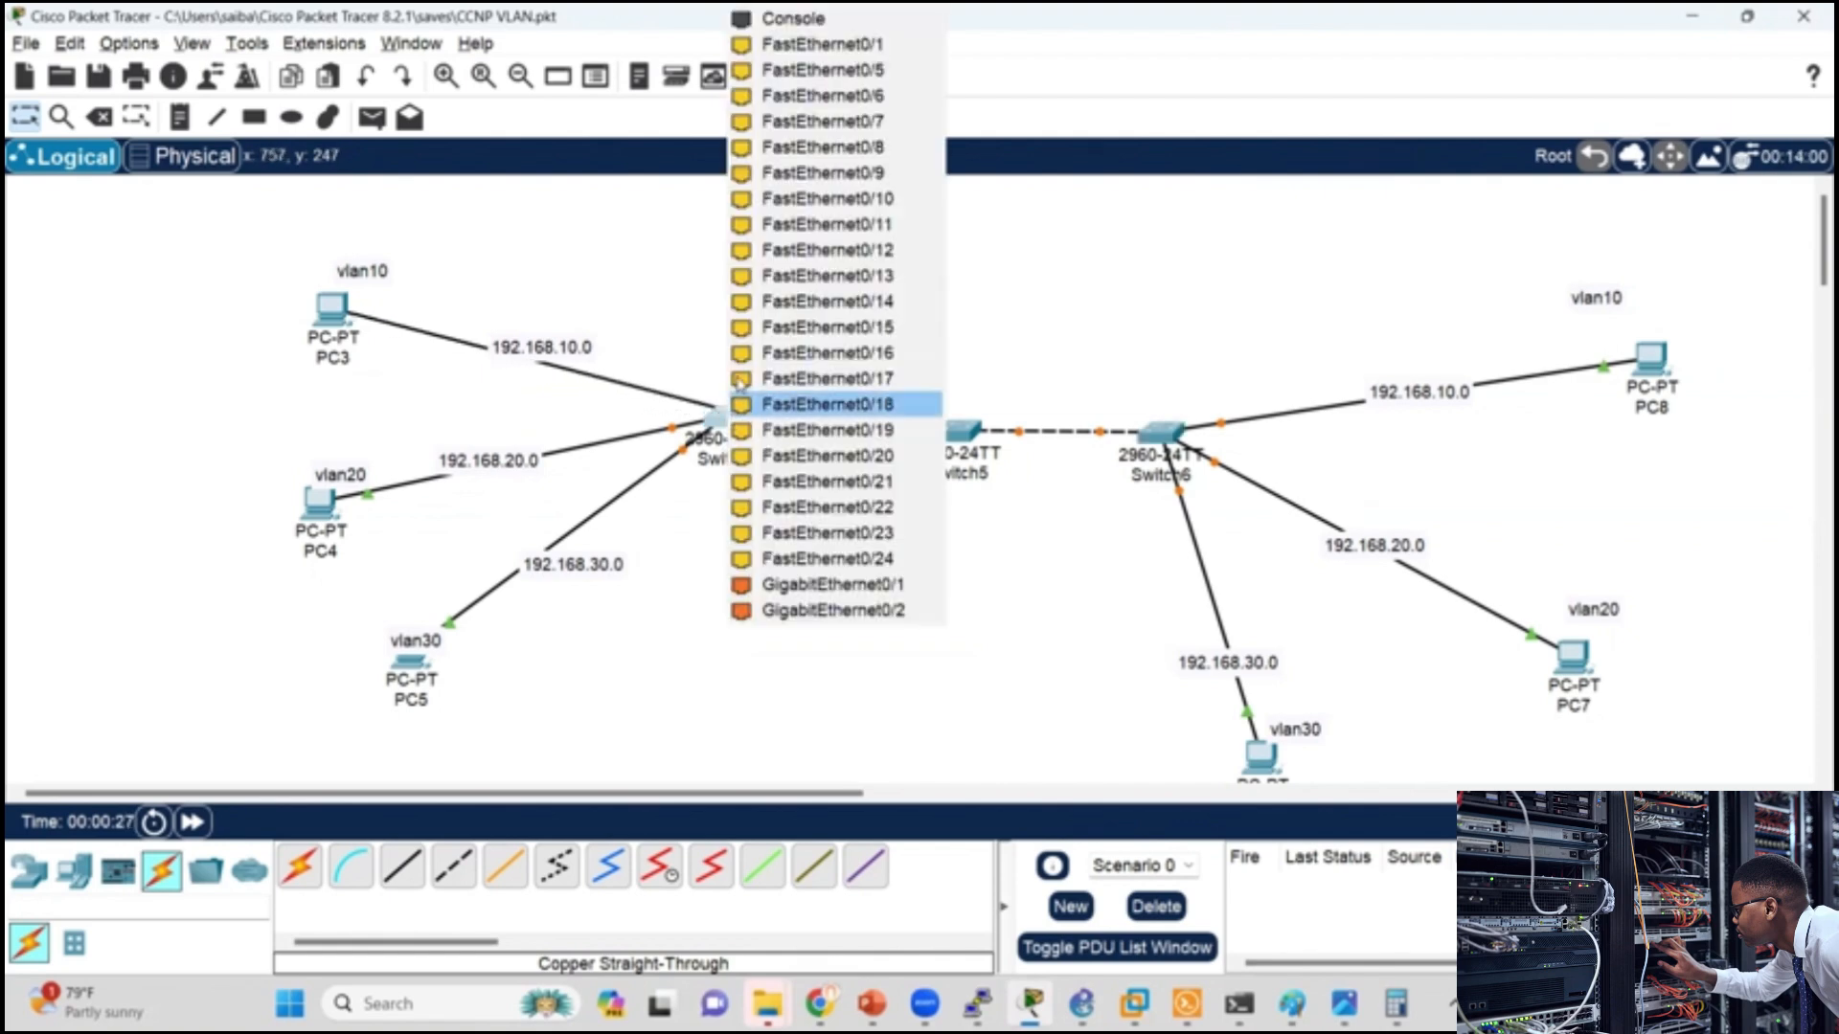
pyautogui.click(865, 48)
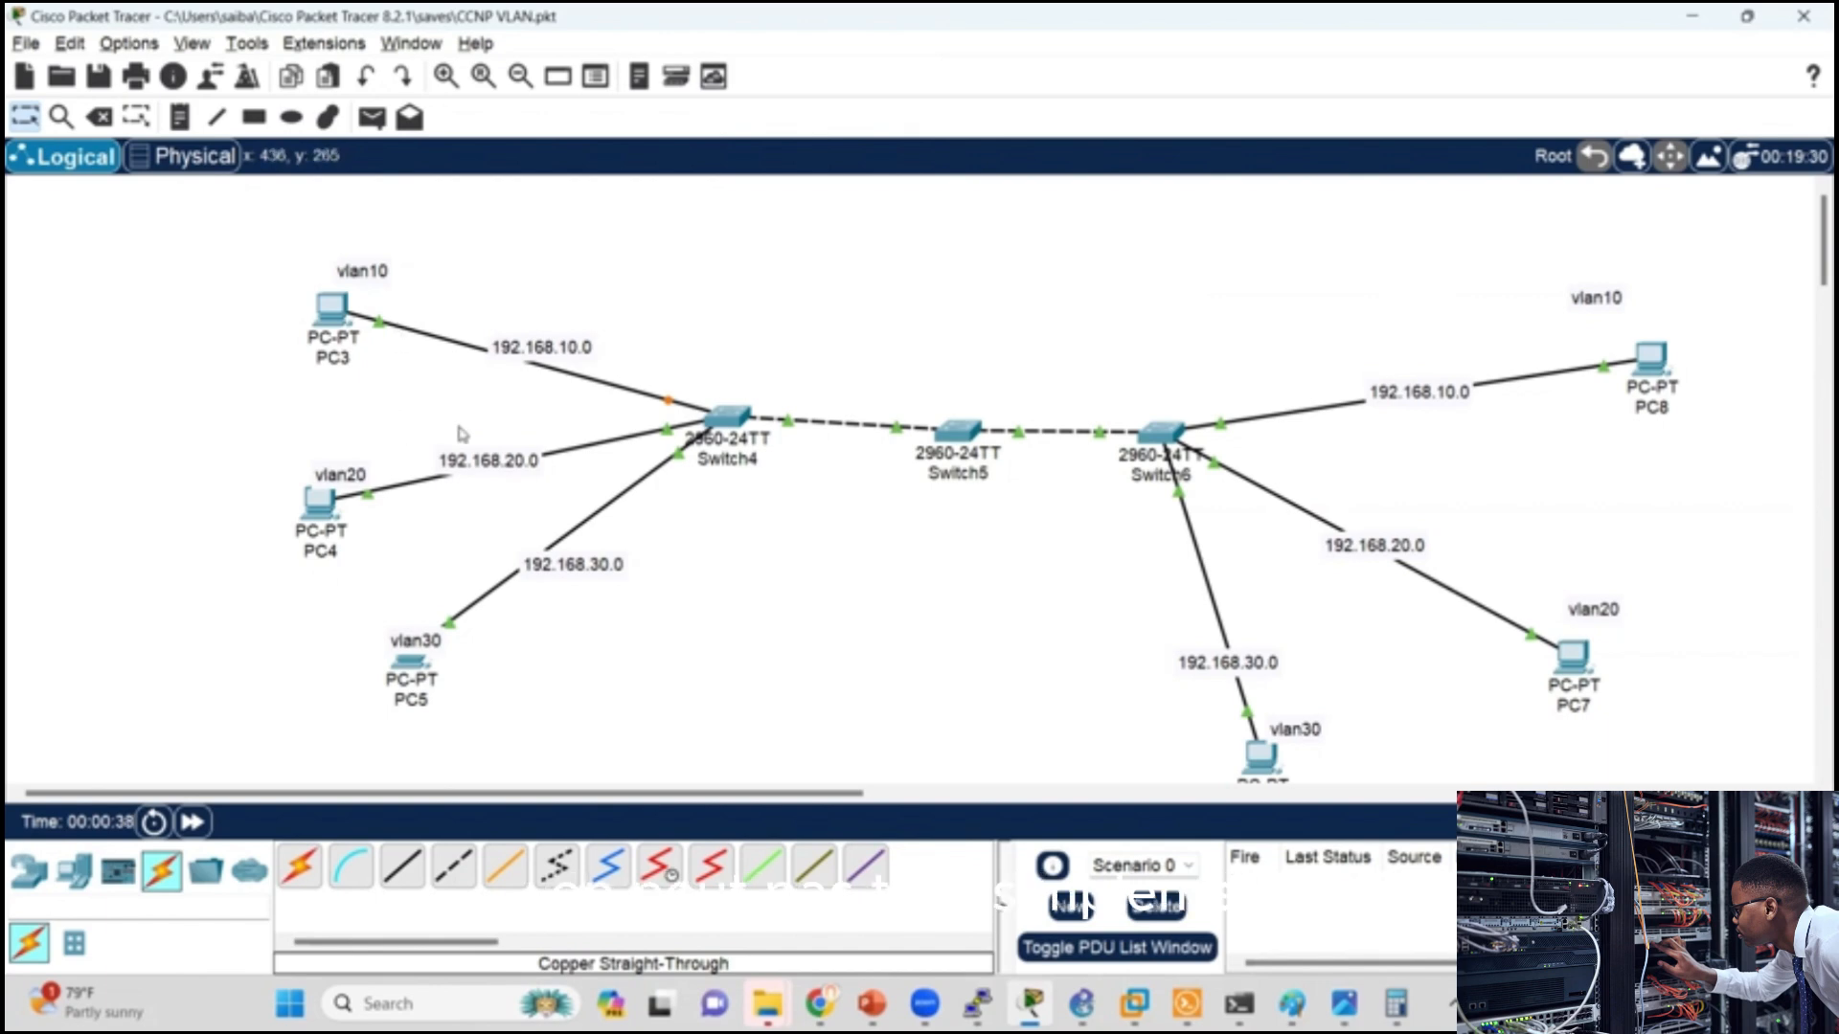
# Step: Send a simple PDU from PC3 to PC4 and play its path in simulation mode
pyautogui.click(372, 117)
pyautogui.click(330, 309)
pyautogui.click(320, 502)
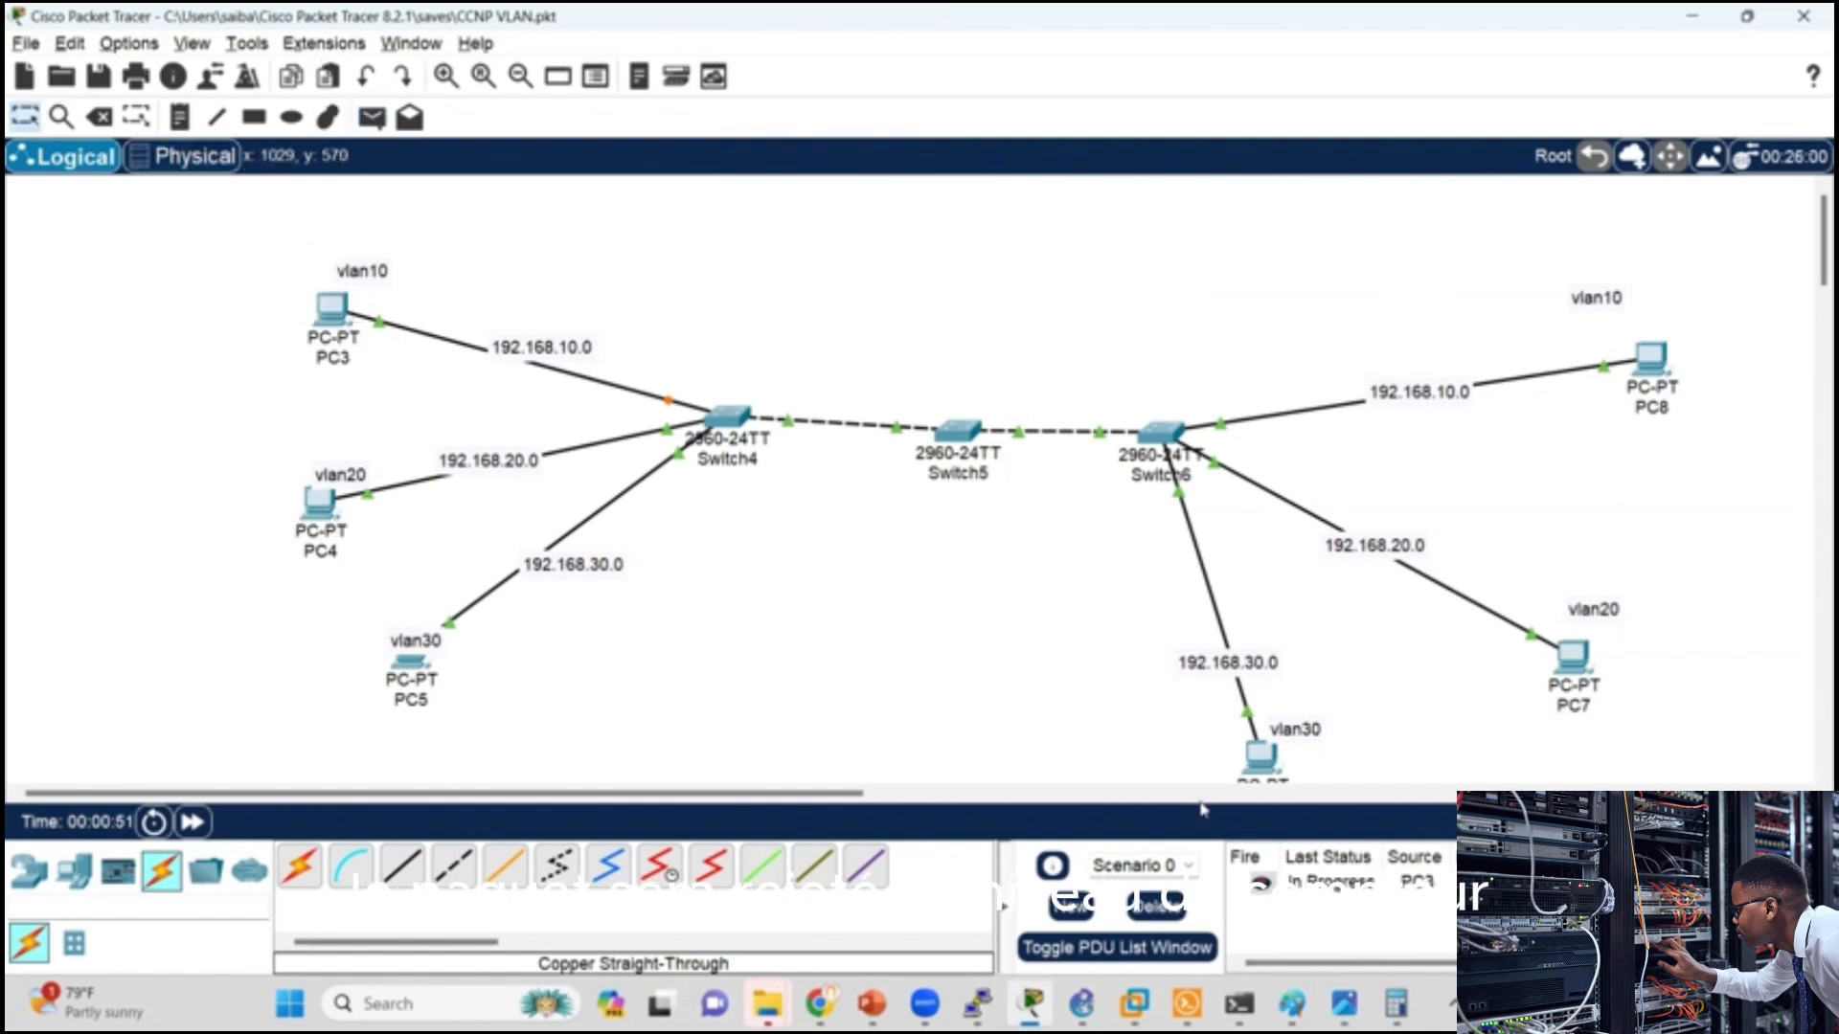
pyautogui.click(1772, 821)
pyautogui.click(1628, 507)
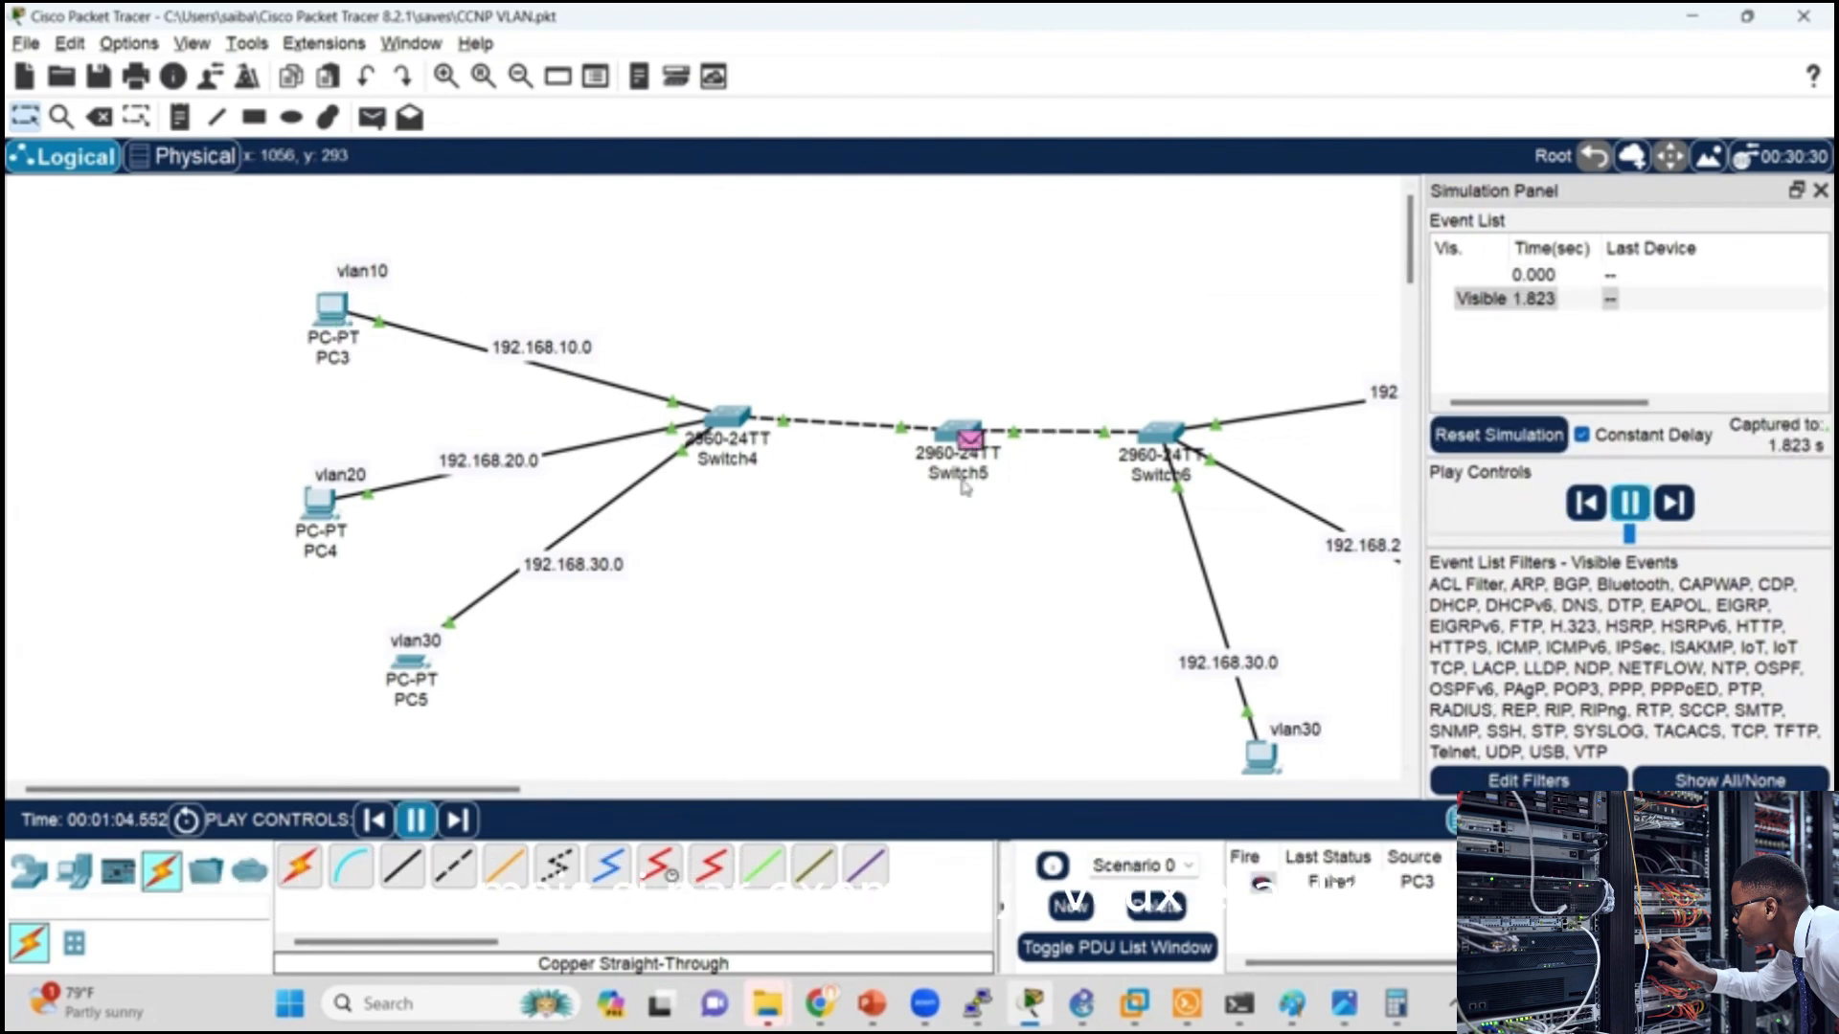
pyautogui.moveTo(512, 788); pyautogui.dragTo(614, 785)
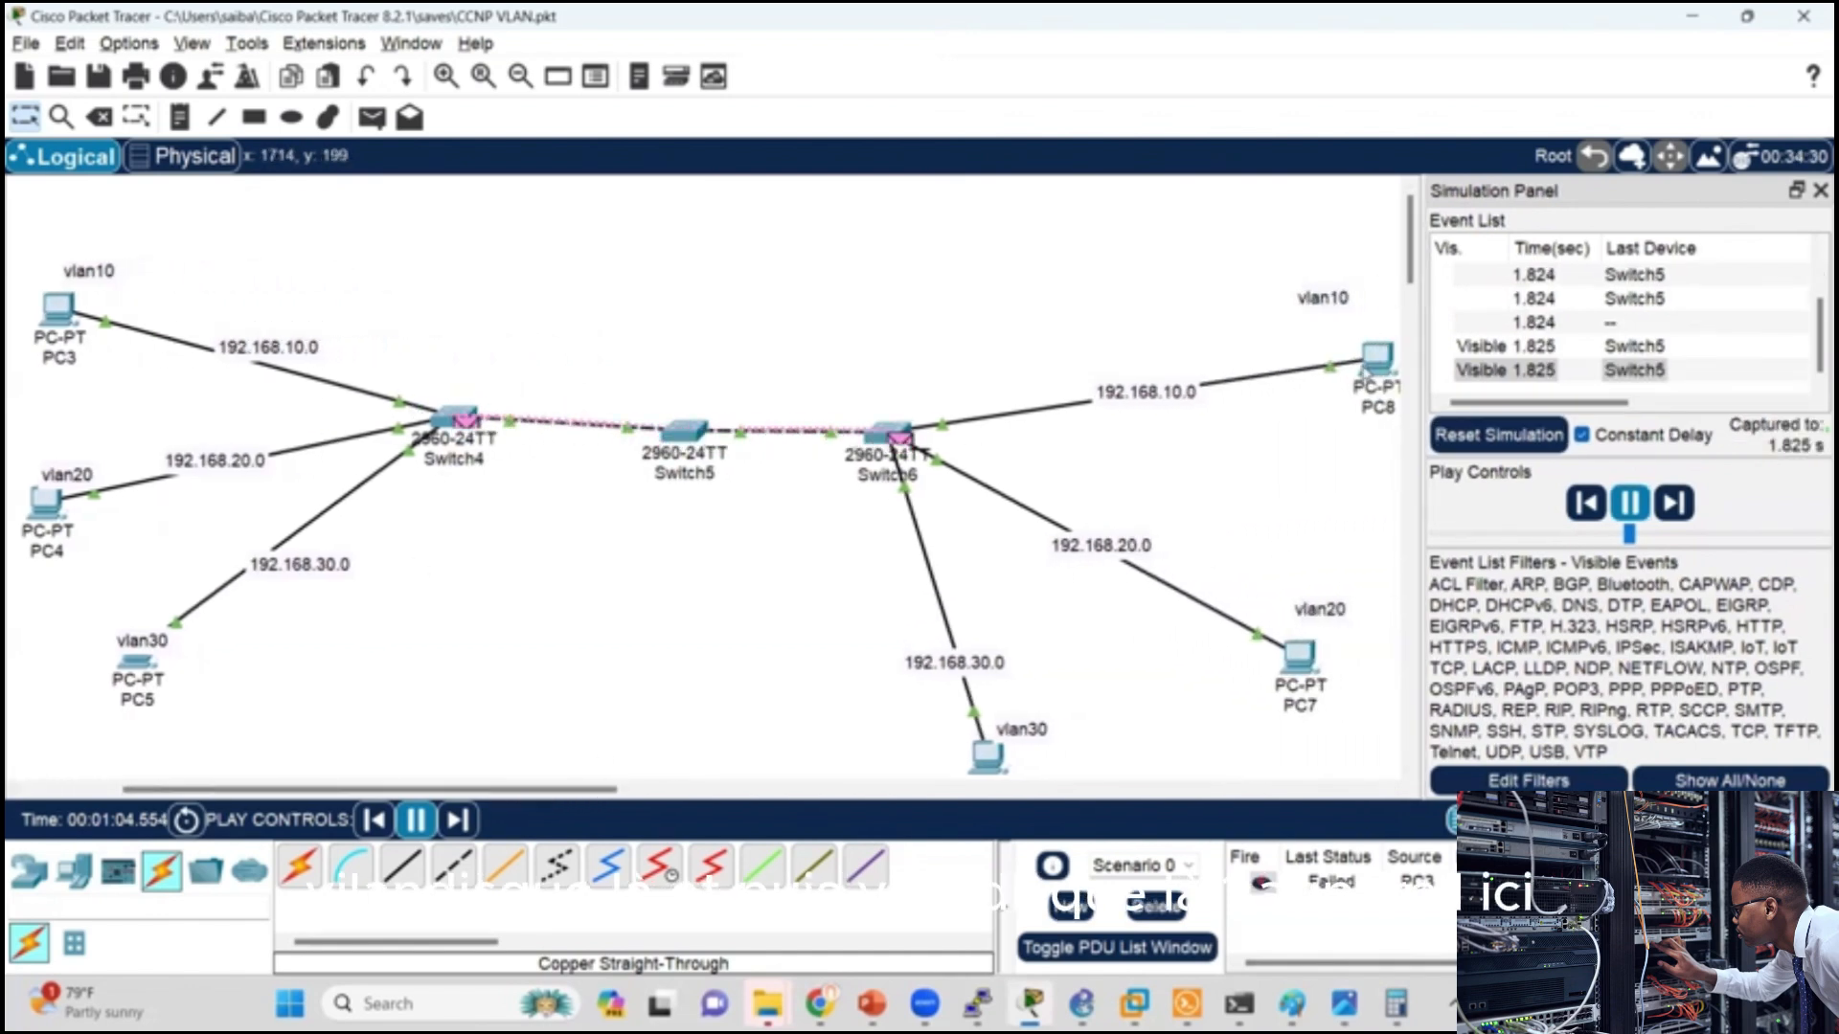
# Step: Delete the current scenario, create a new one and simulate a simple PDU from PC3 to PC8
pyautogui.click(1161, 905)
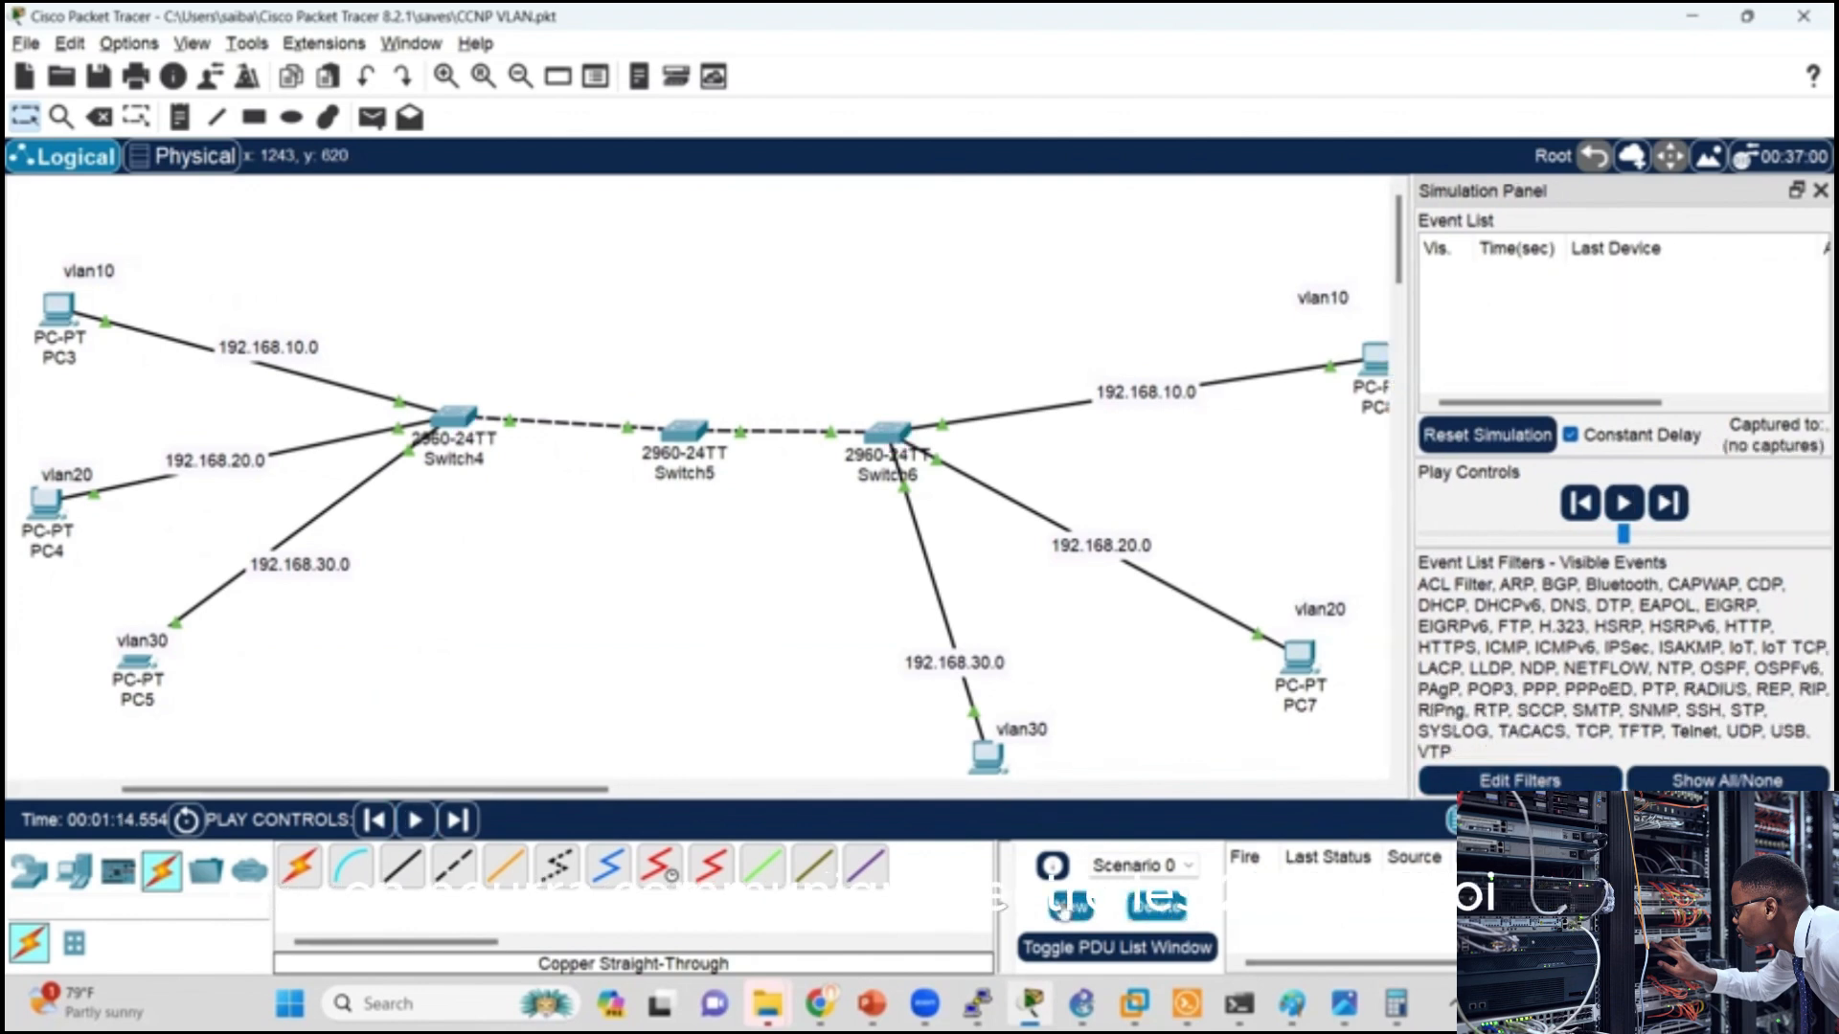
pyautogui.click(1070, 905)
pyautogui.click(371, 117)
pyautogui.click(57, 308)
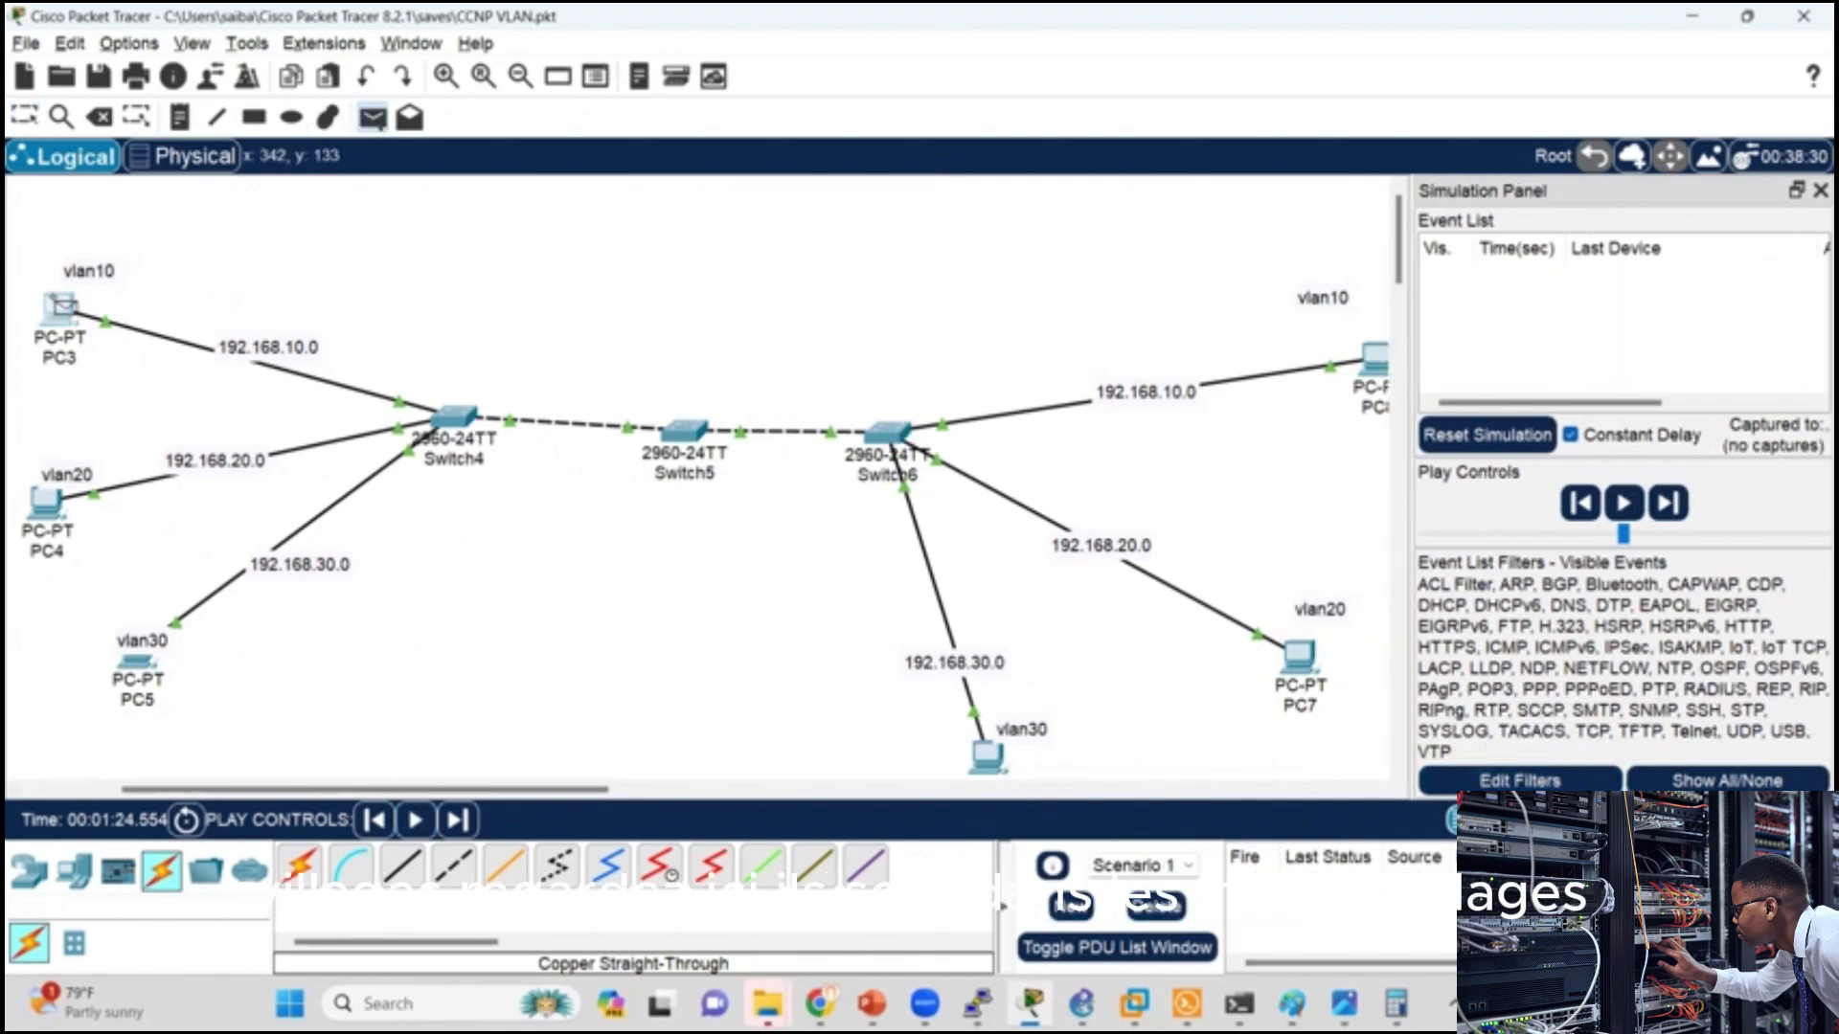
pyautogui.click(1375, 356)
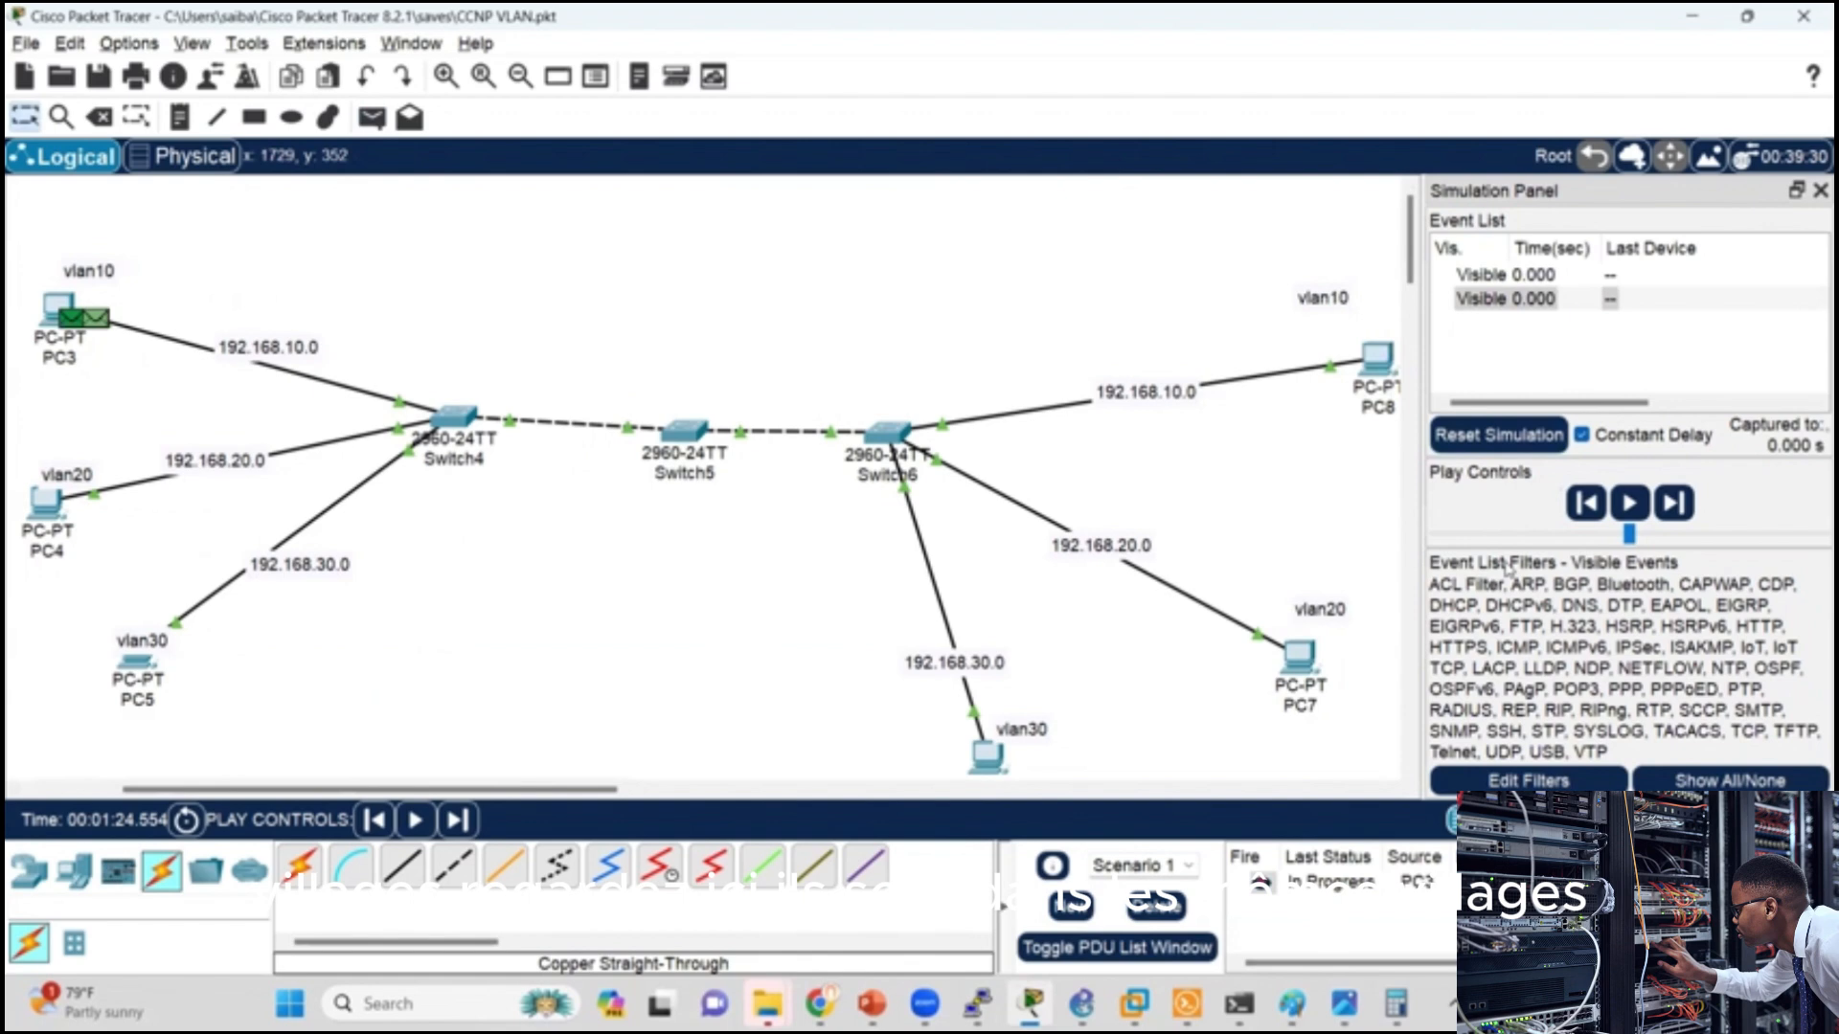
pyautogui.click(1629, 502)
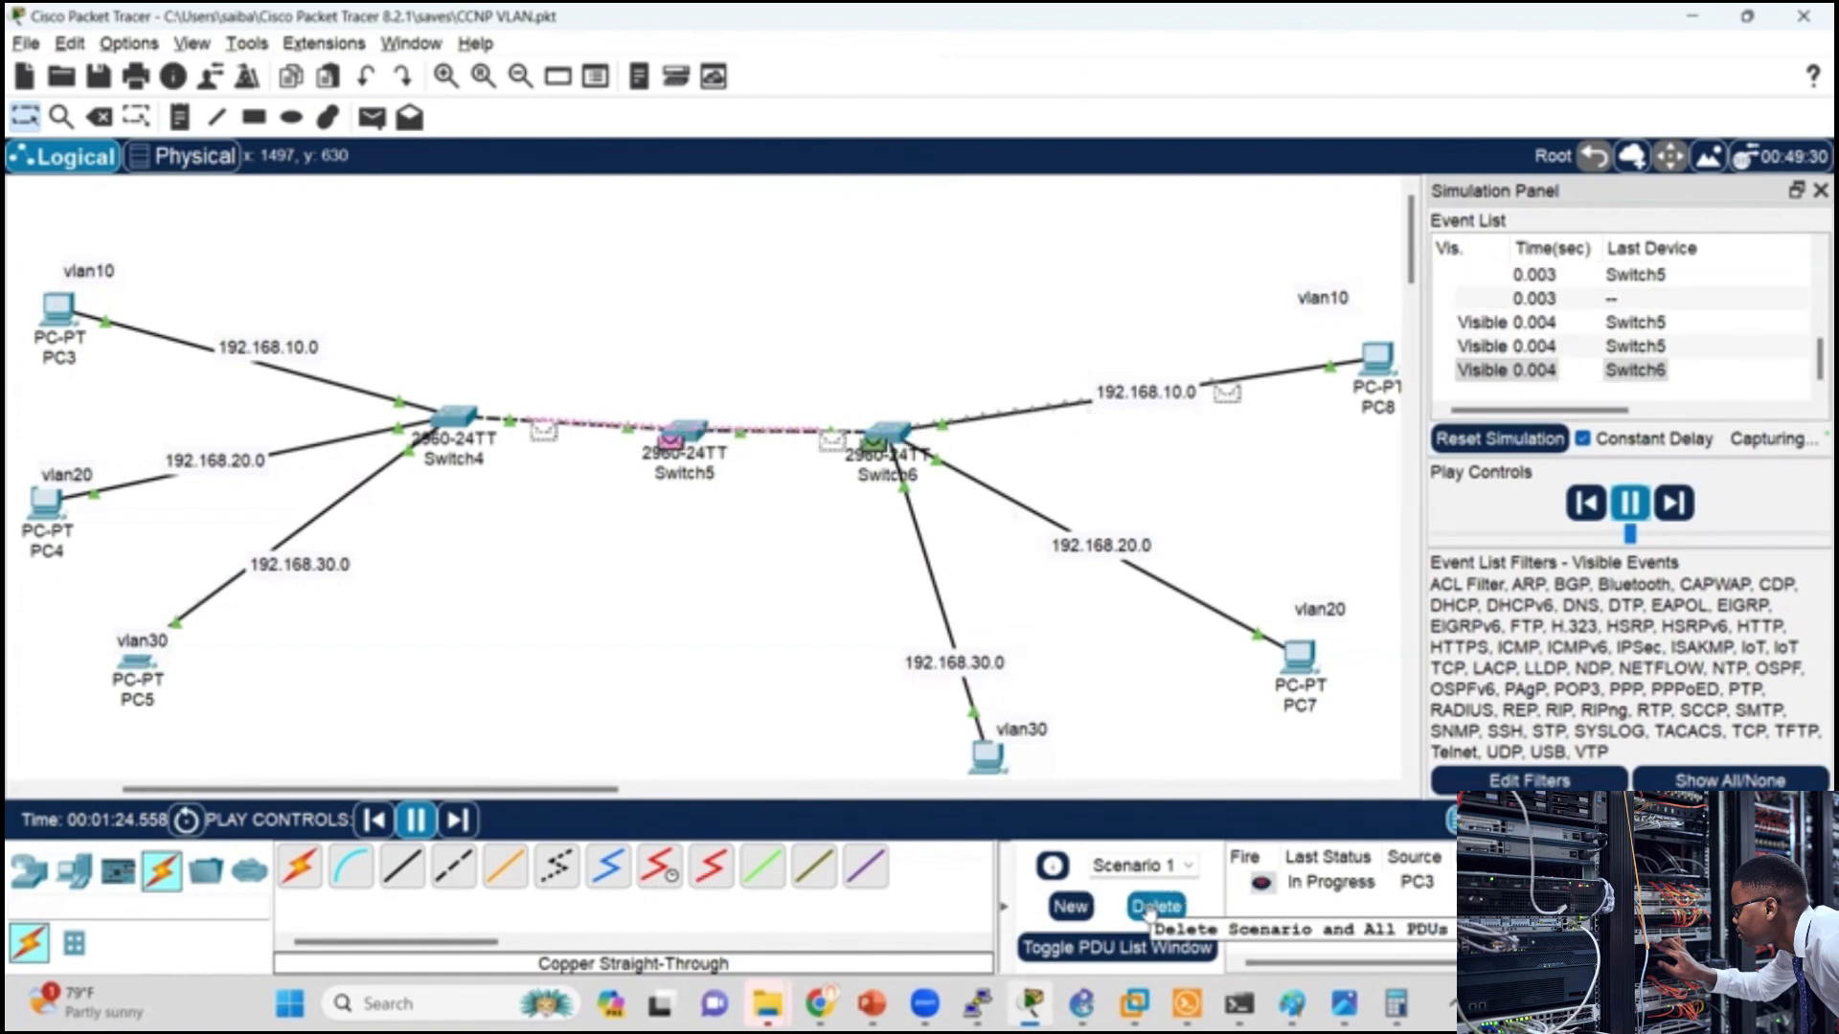
# Step: Delete the PC3-to-PC8 scenario and simulate a simple PDU from PC3 in VLAN 10 to PC7 in VLAN 20
pyautogui.click(1152, 910)
pyautogui.click(1147, 910)
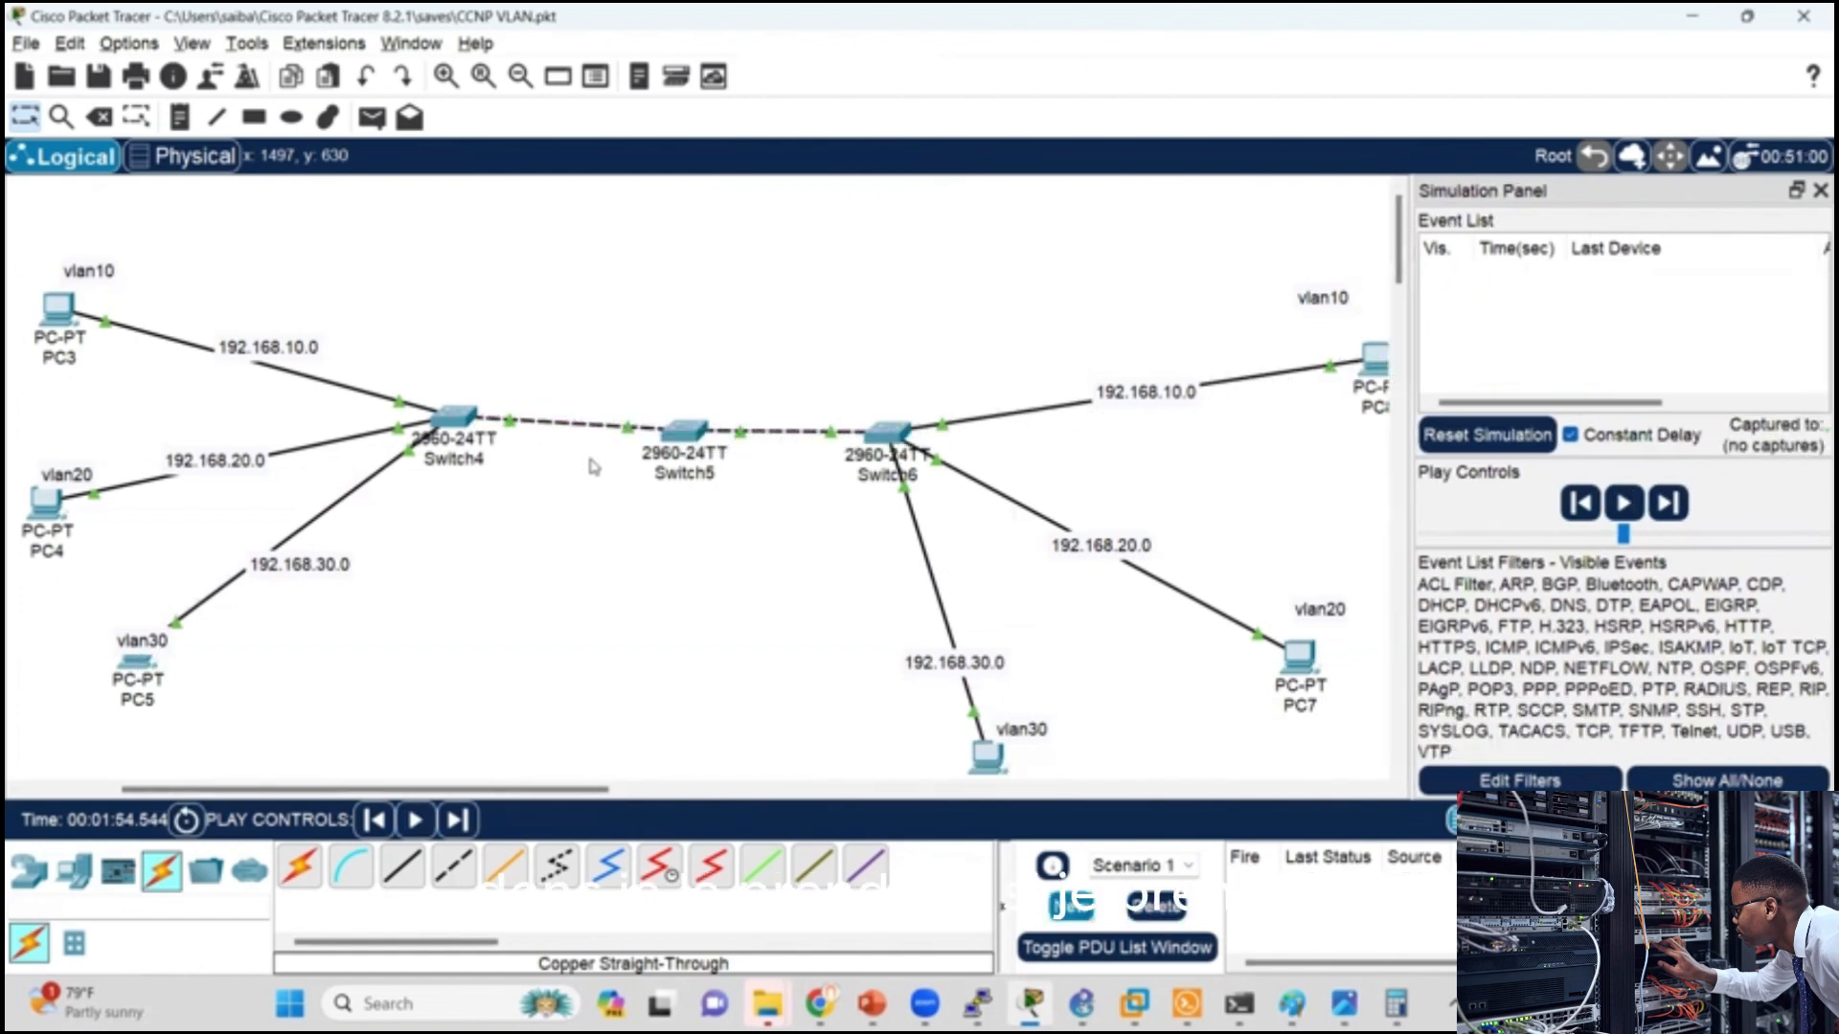
pyautogui.click(371, 117)
pyautogui.click(60, 308)
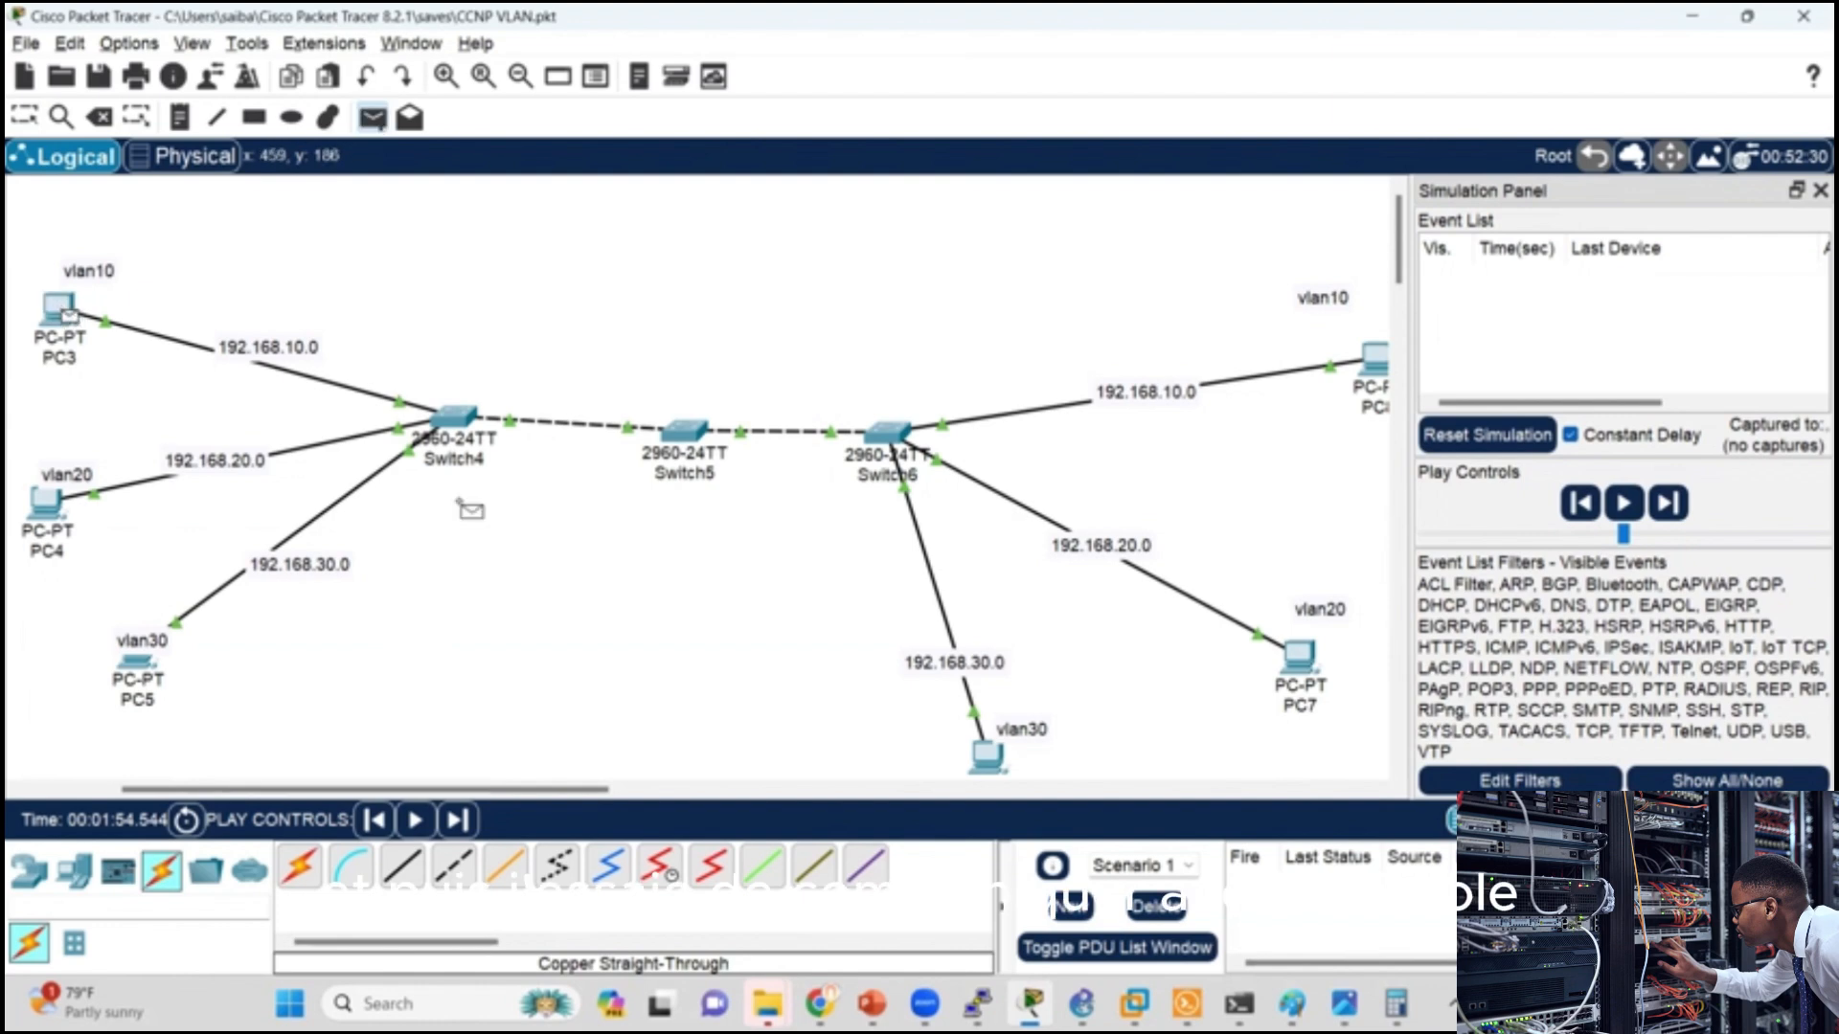
pyautogui.click(1300, 657)
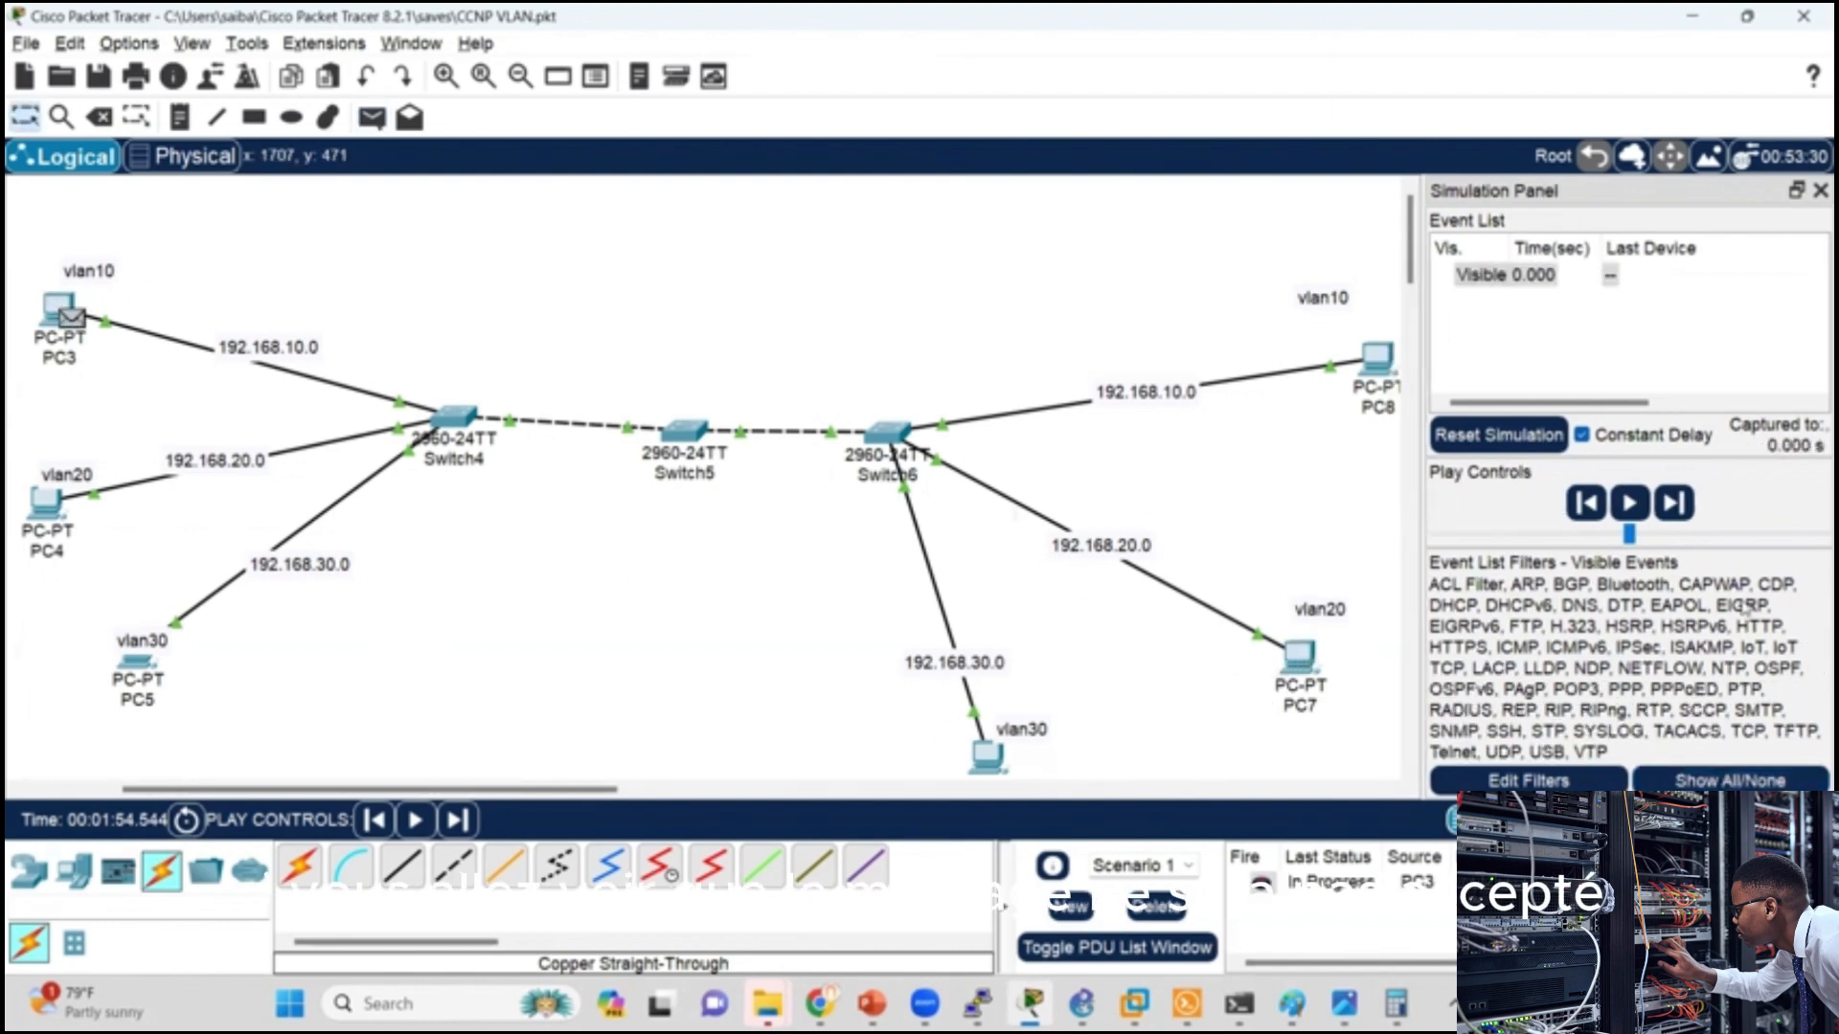
pyautogui.click(1629, 502)
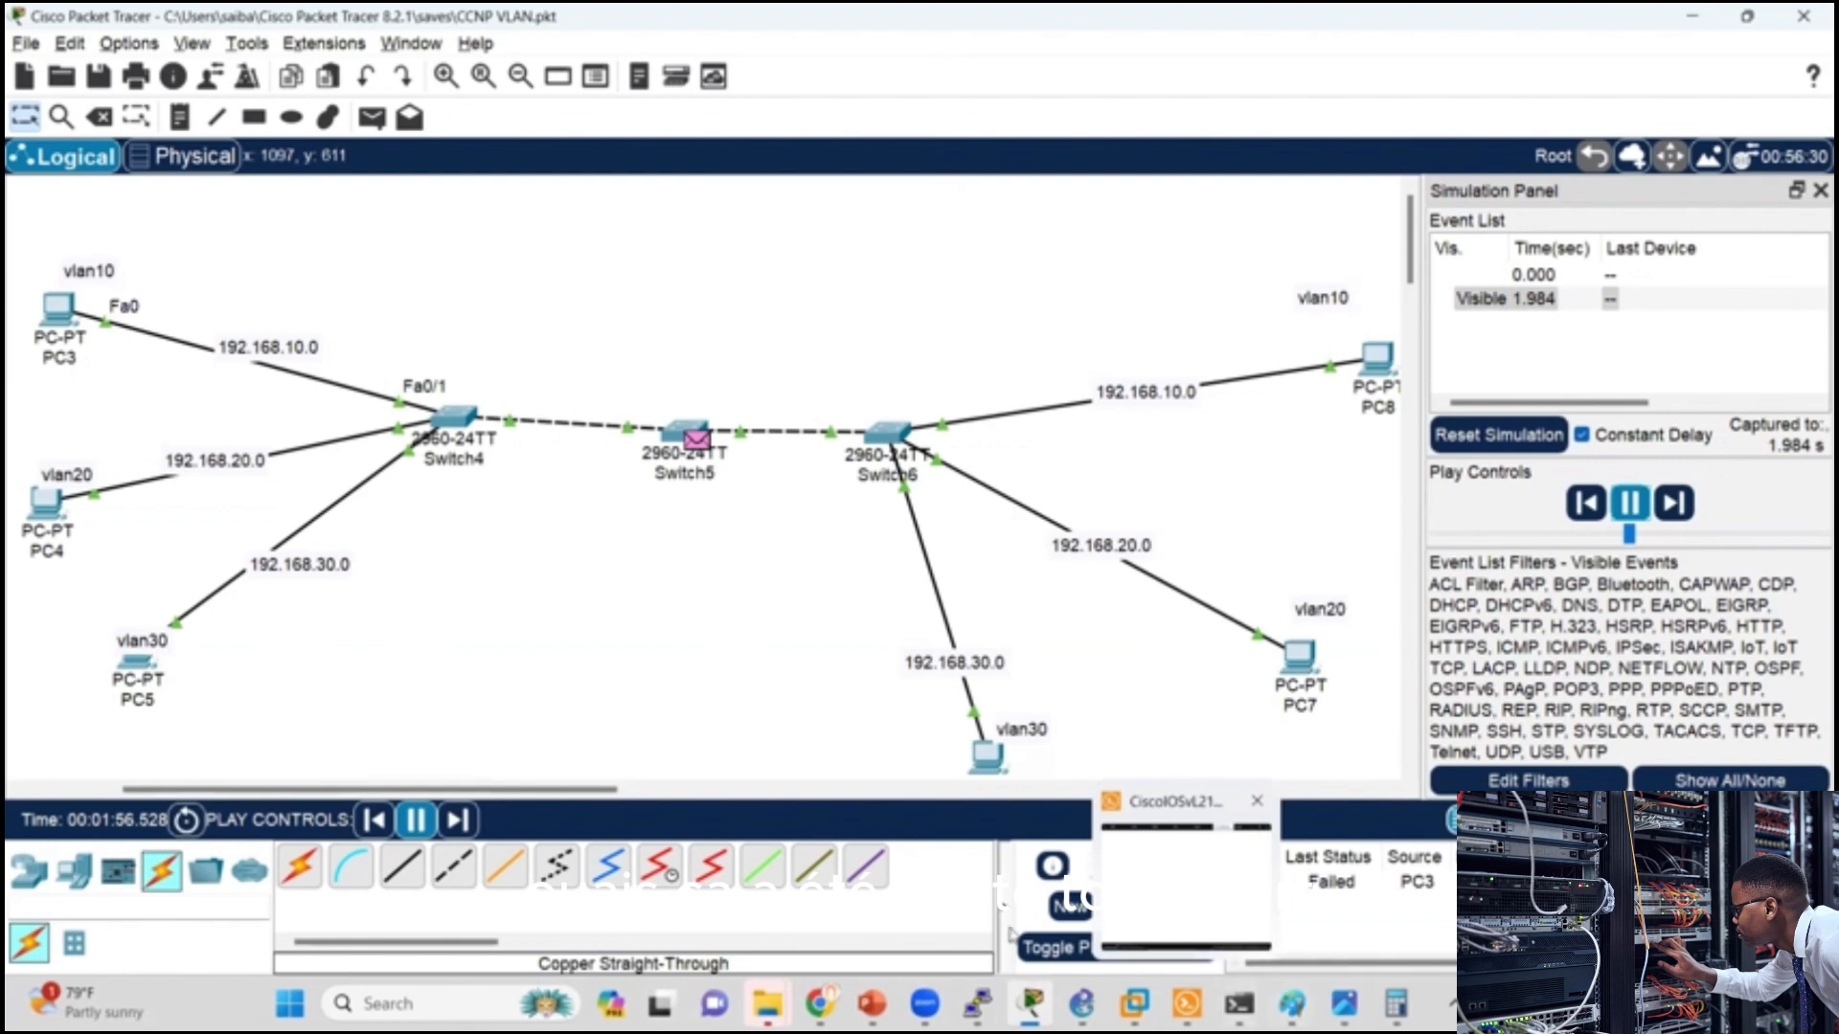
# Step: Delete the PC3-to-PC7 scenario and simulate a simple PDU between the VLAN 20 hosts, from PC4 to PC7
pyautogui.click(1159, 911)
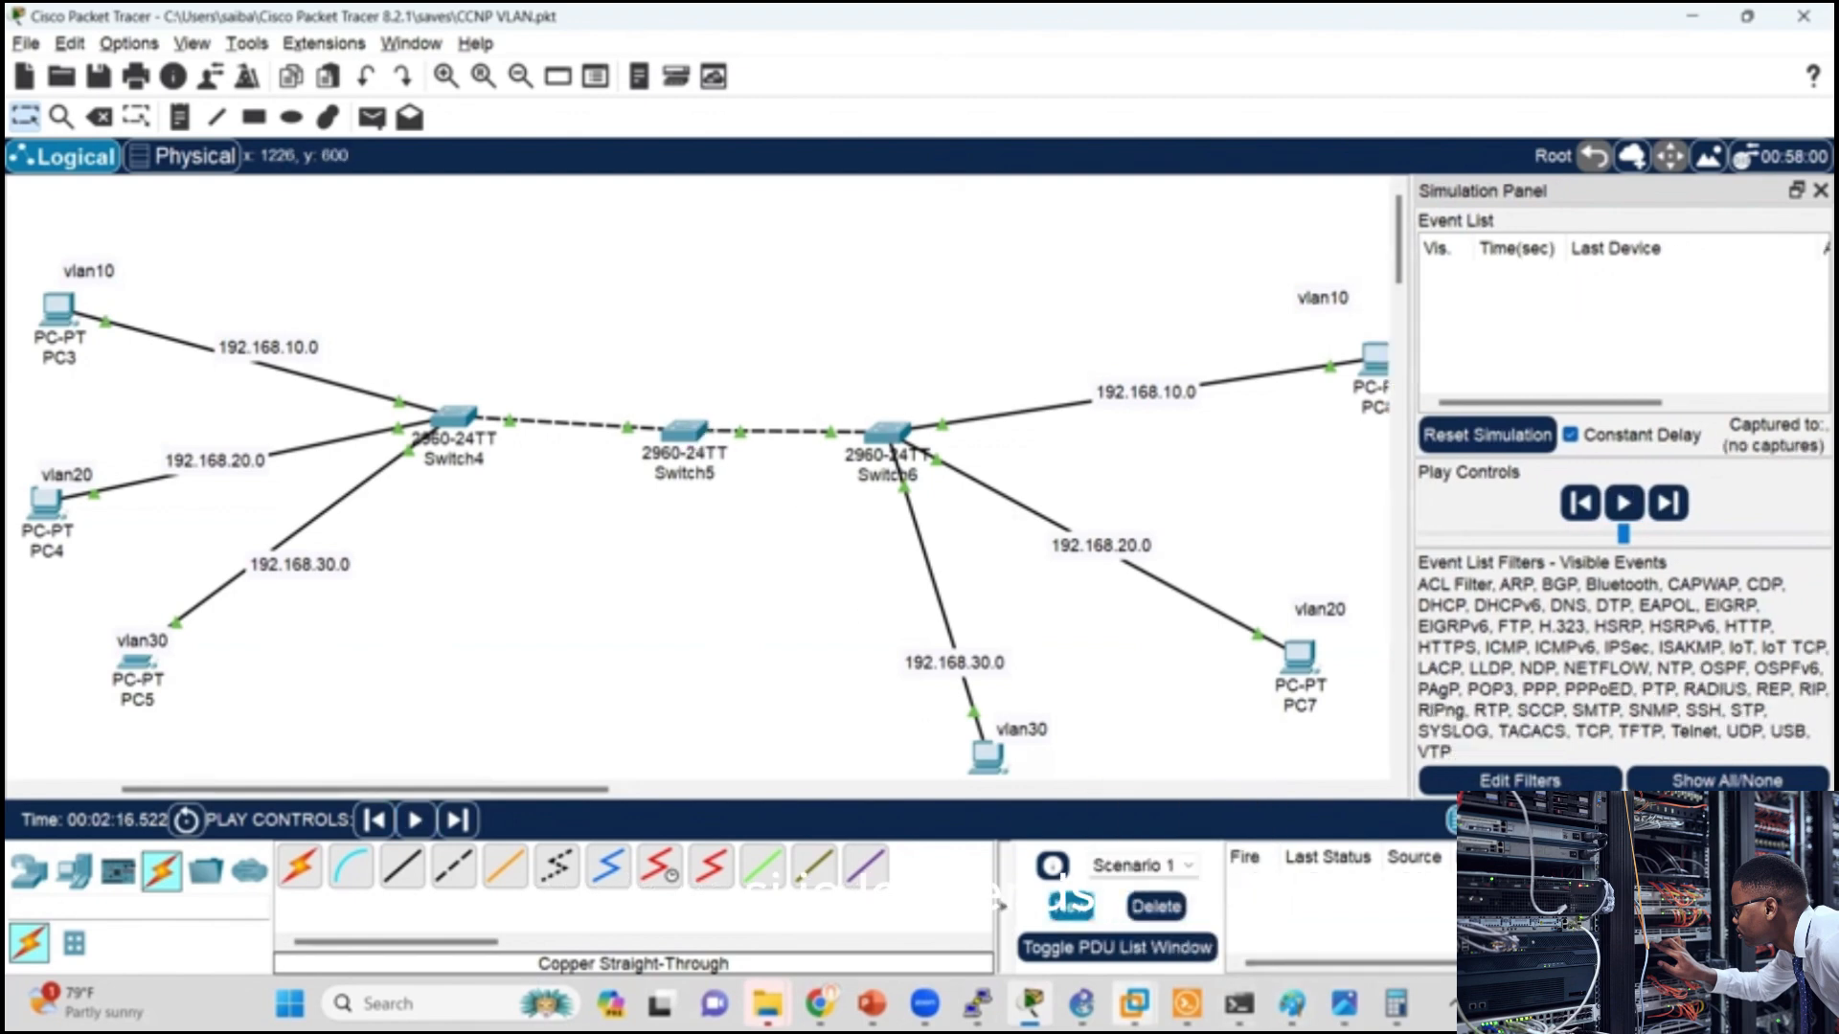
pyautogui.click(1139, 910)
pyautogui.click(372, 117)
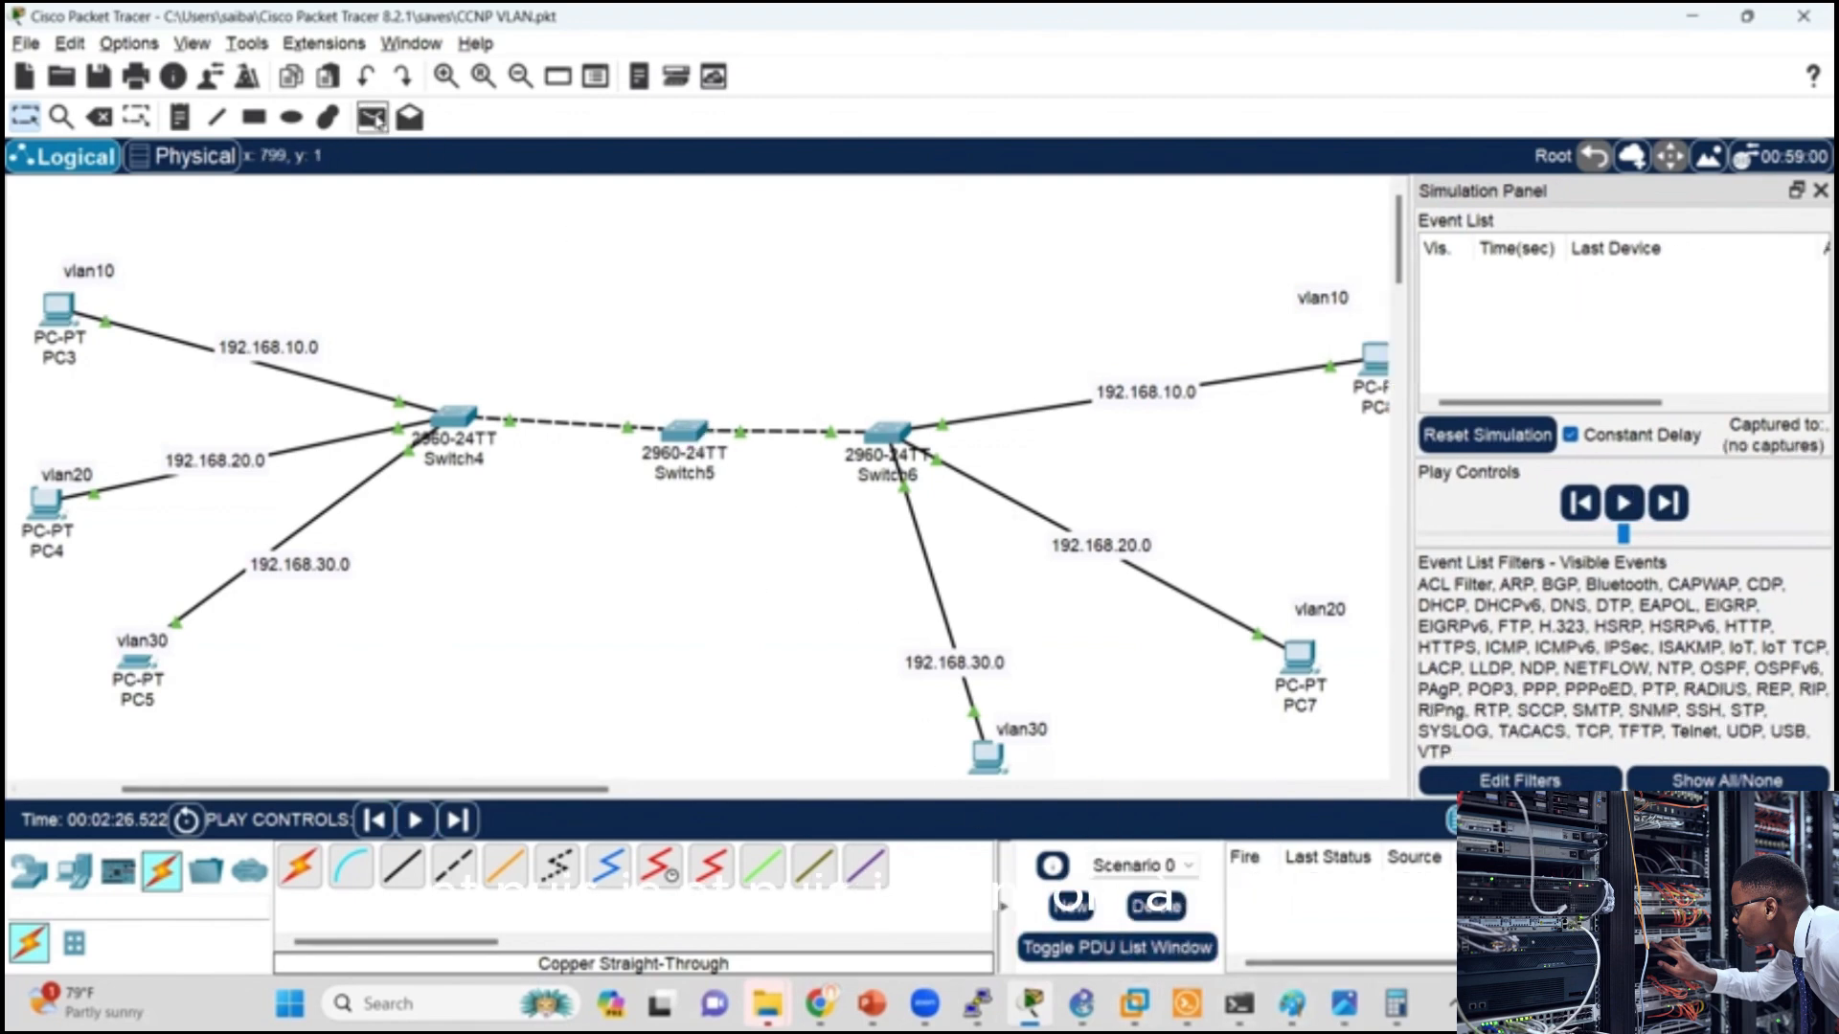
pyautogui.click(43, 502)
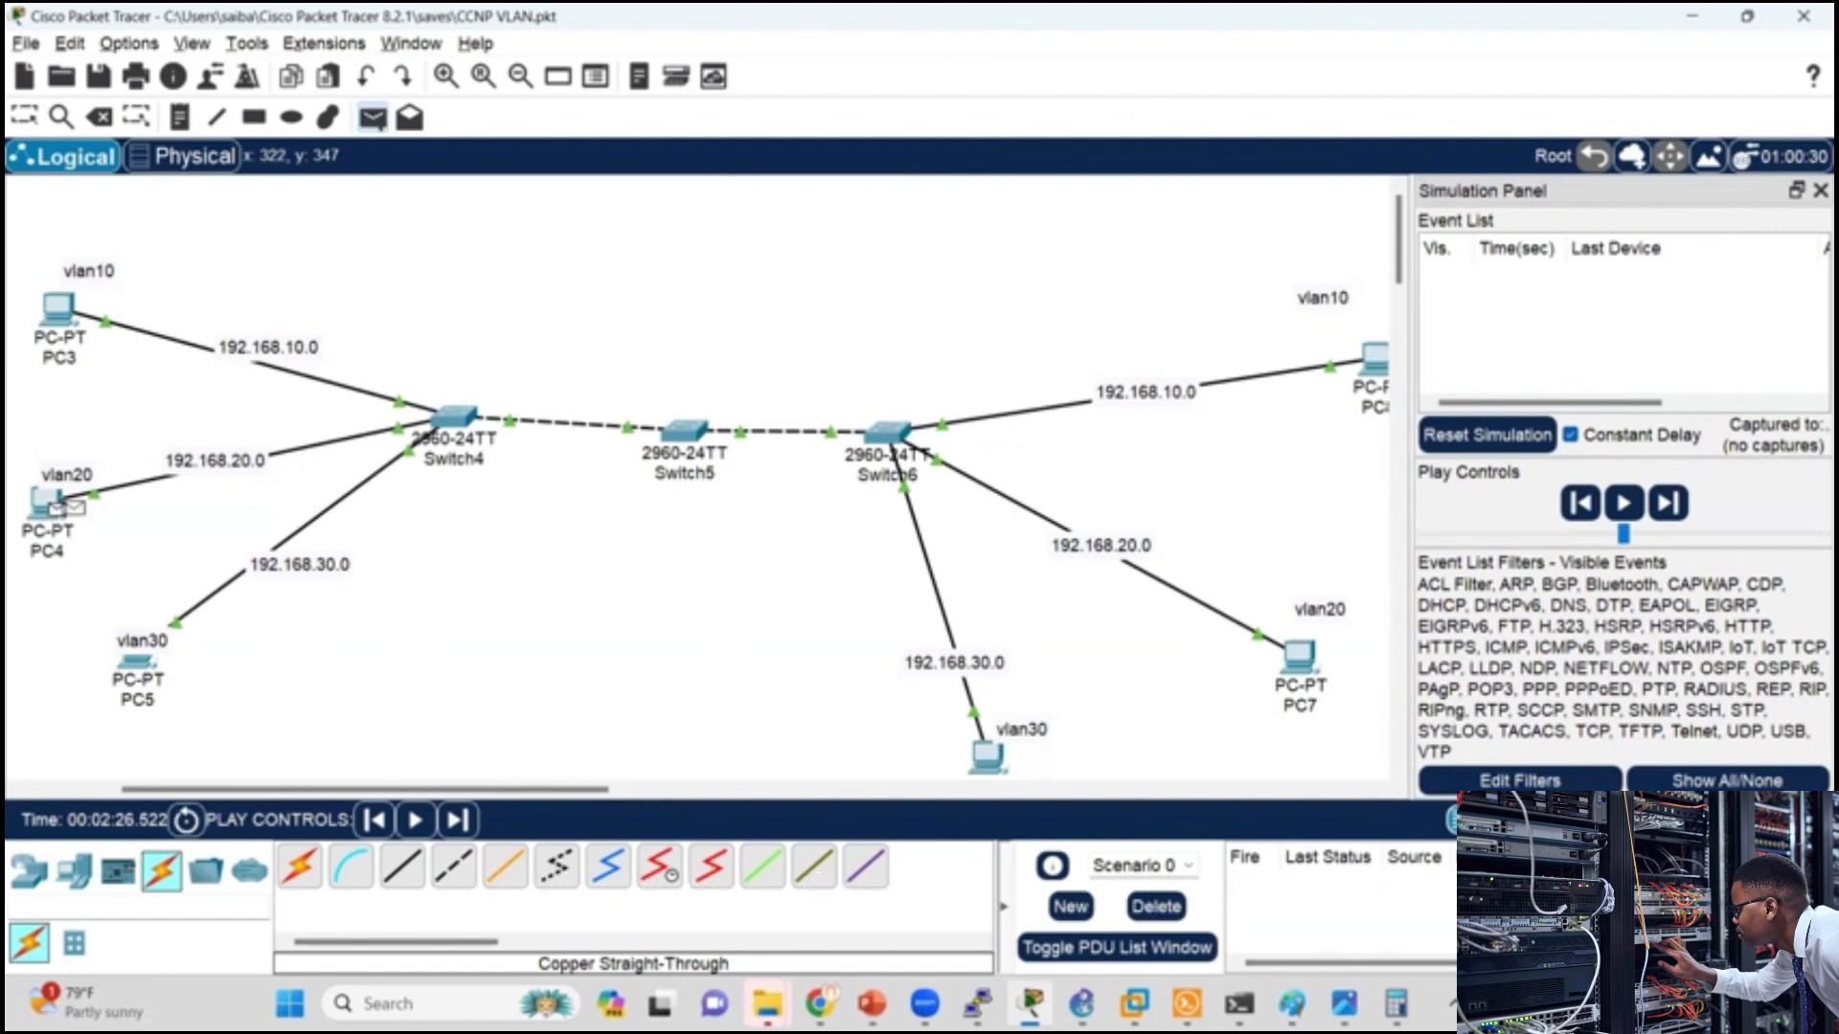
pyautogui.click(1300, 657)
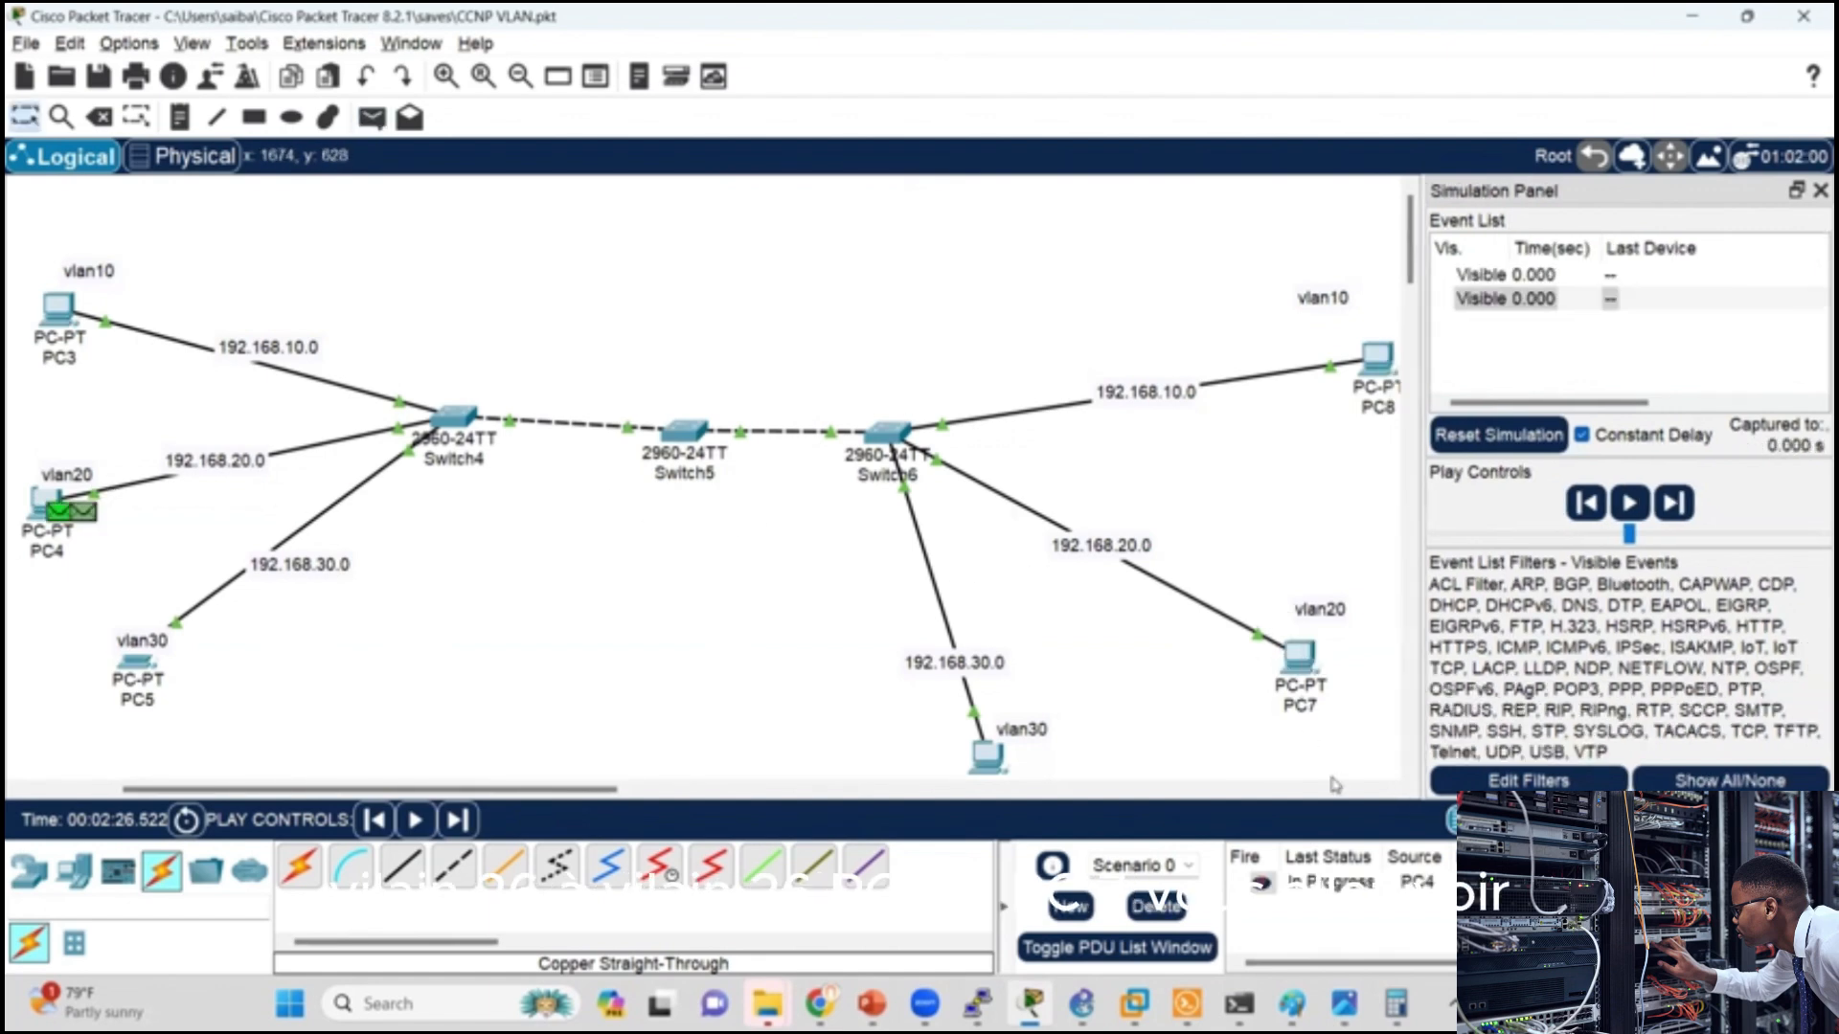
pyautogui.click(1629, 503)
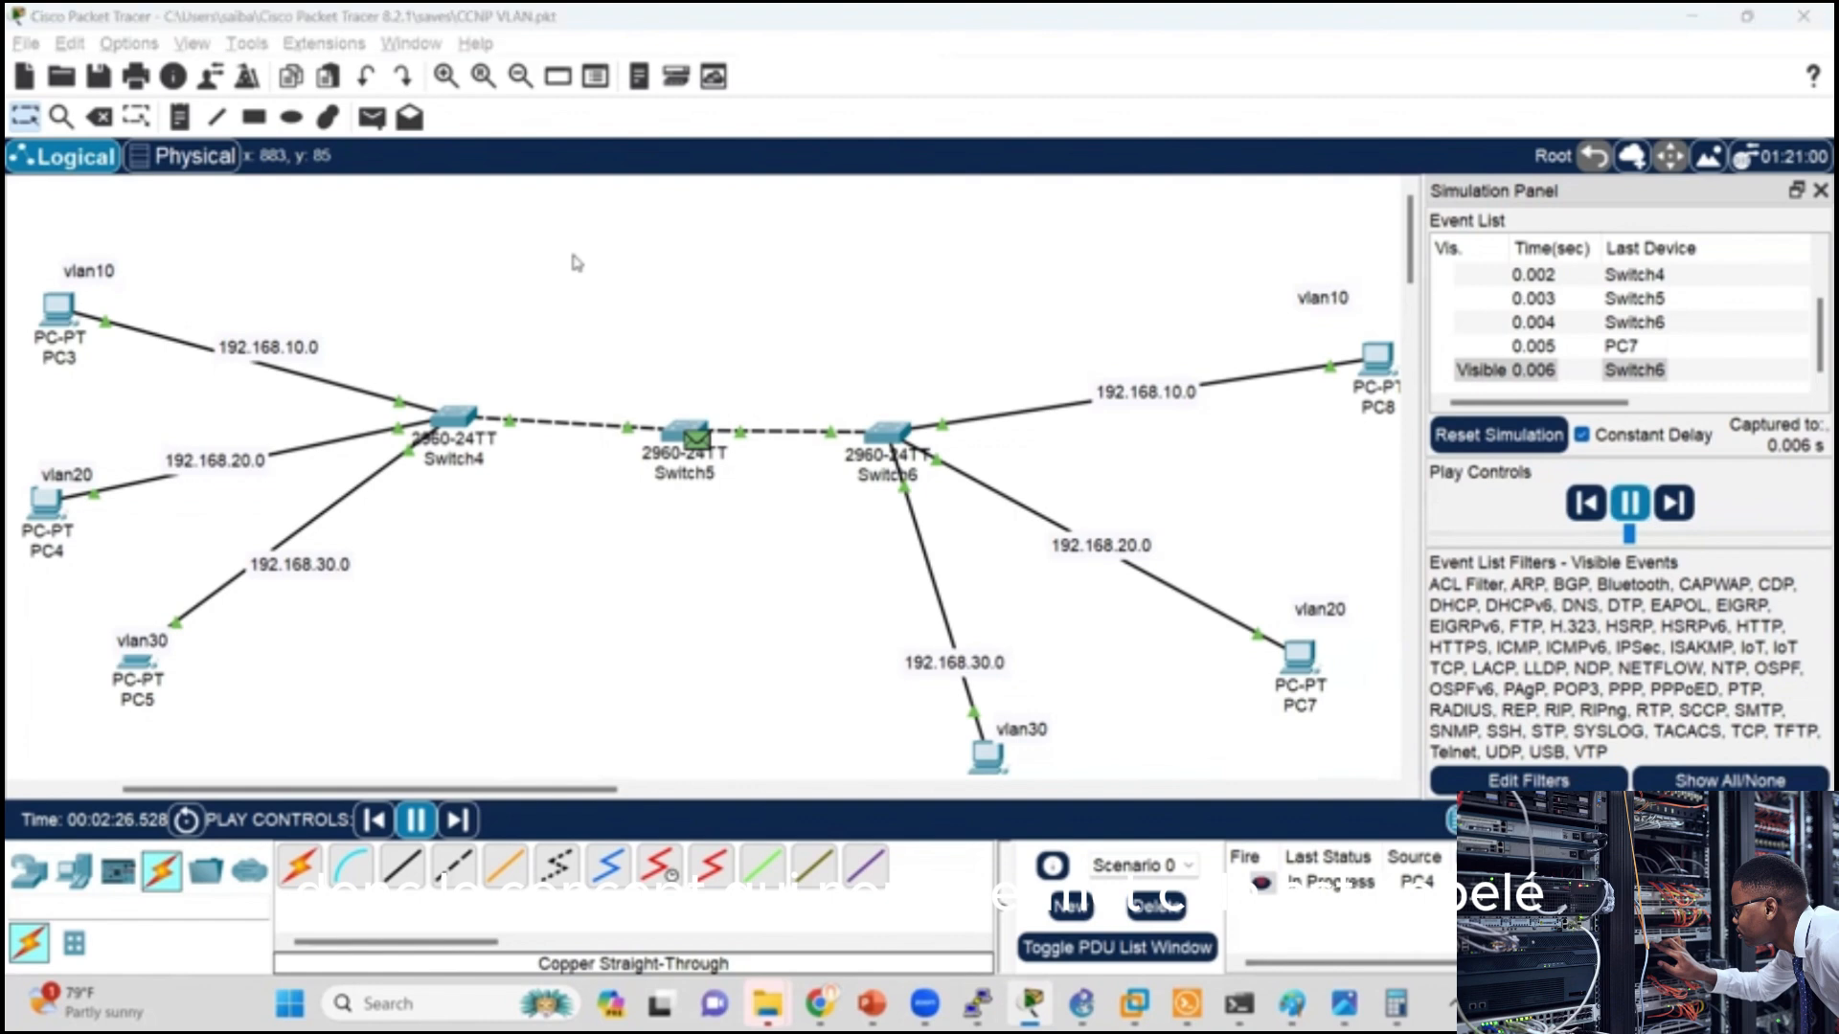
# Step: Return to the PowerPoint slide show, erase all ink drawings and reveal the slide's text on inter-VLAN routing
pyautogui.hotkey('alt', 'Tab')
pyautogui.hotkey('alt', 'Tab')
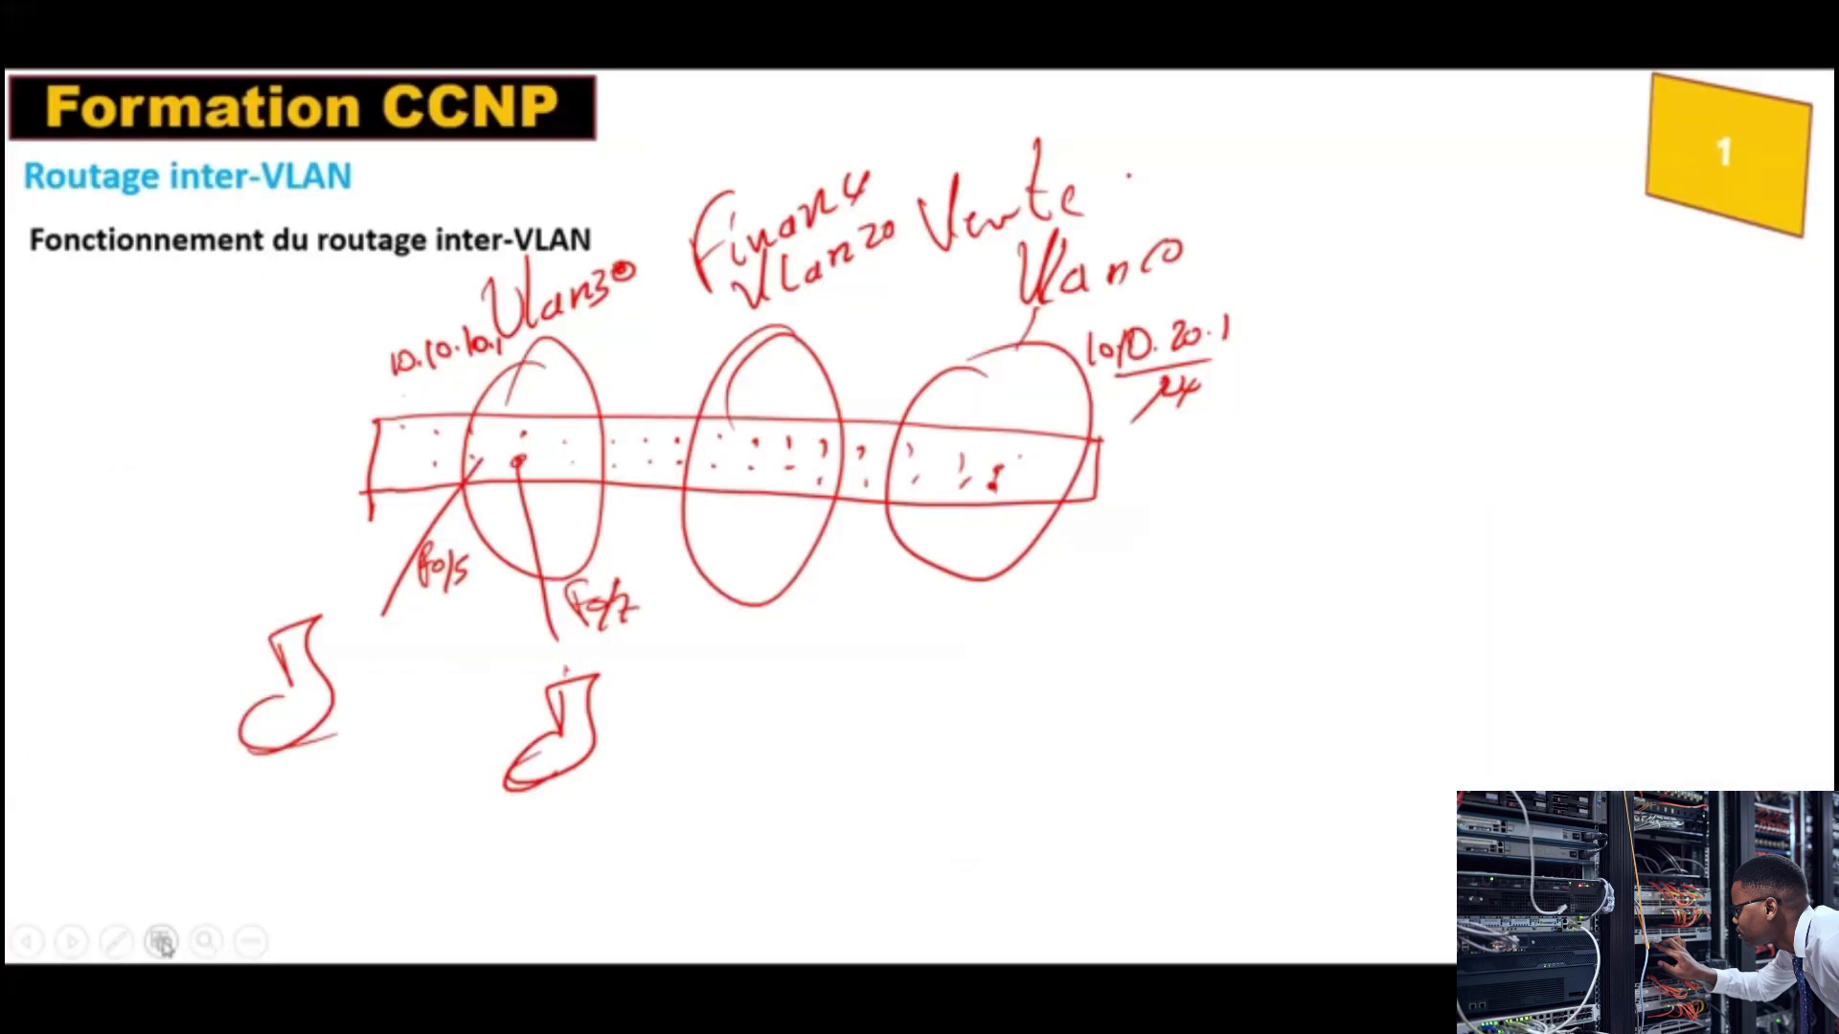
pyautogui.click(119, 941)
pyautogui.click(134, 854)
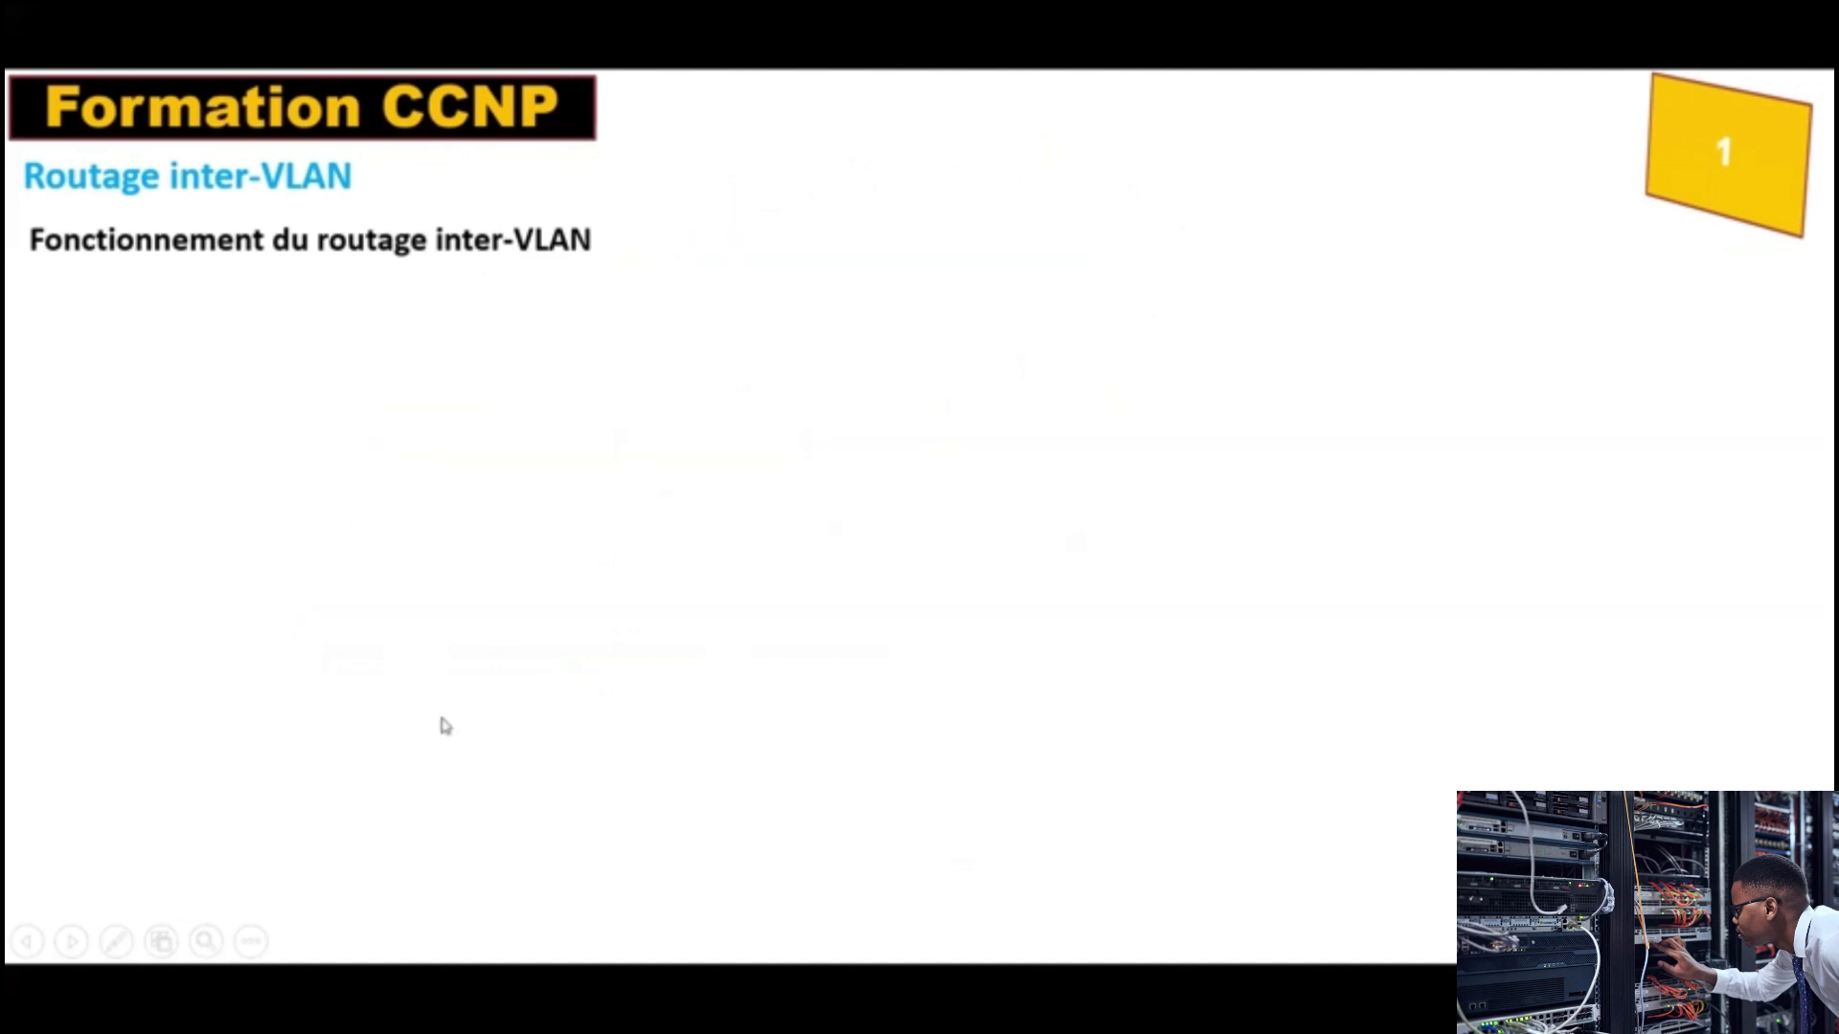
pyautogui.press('Right')
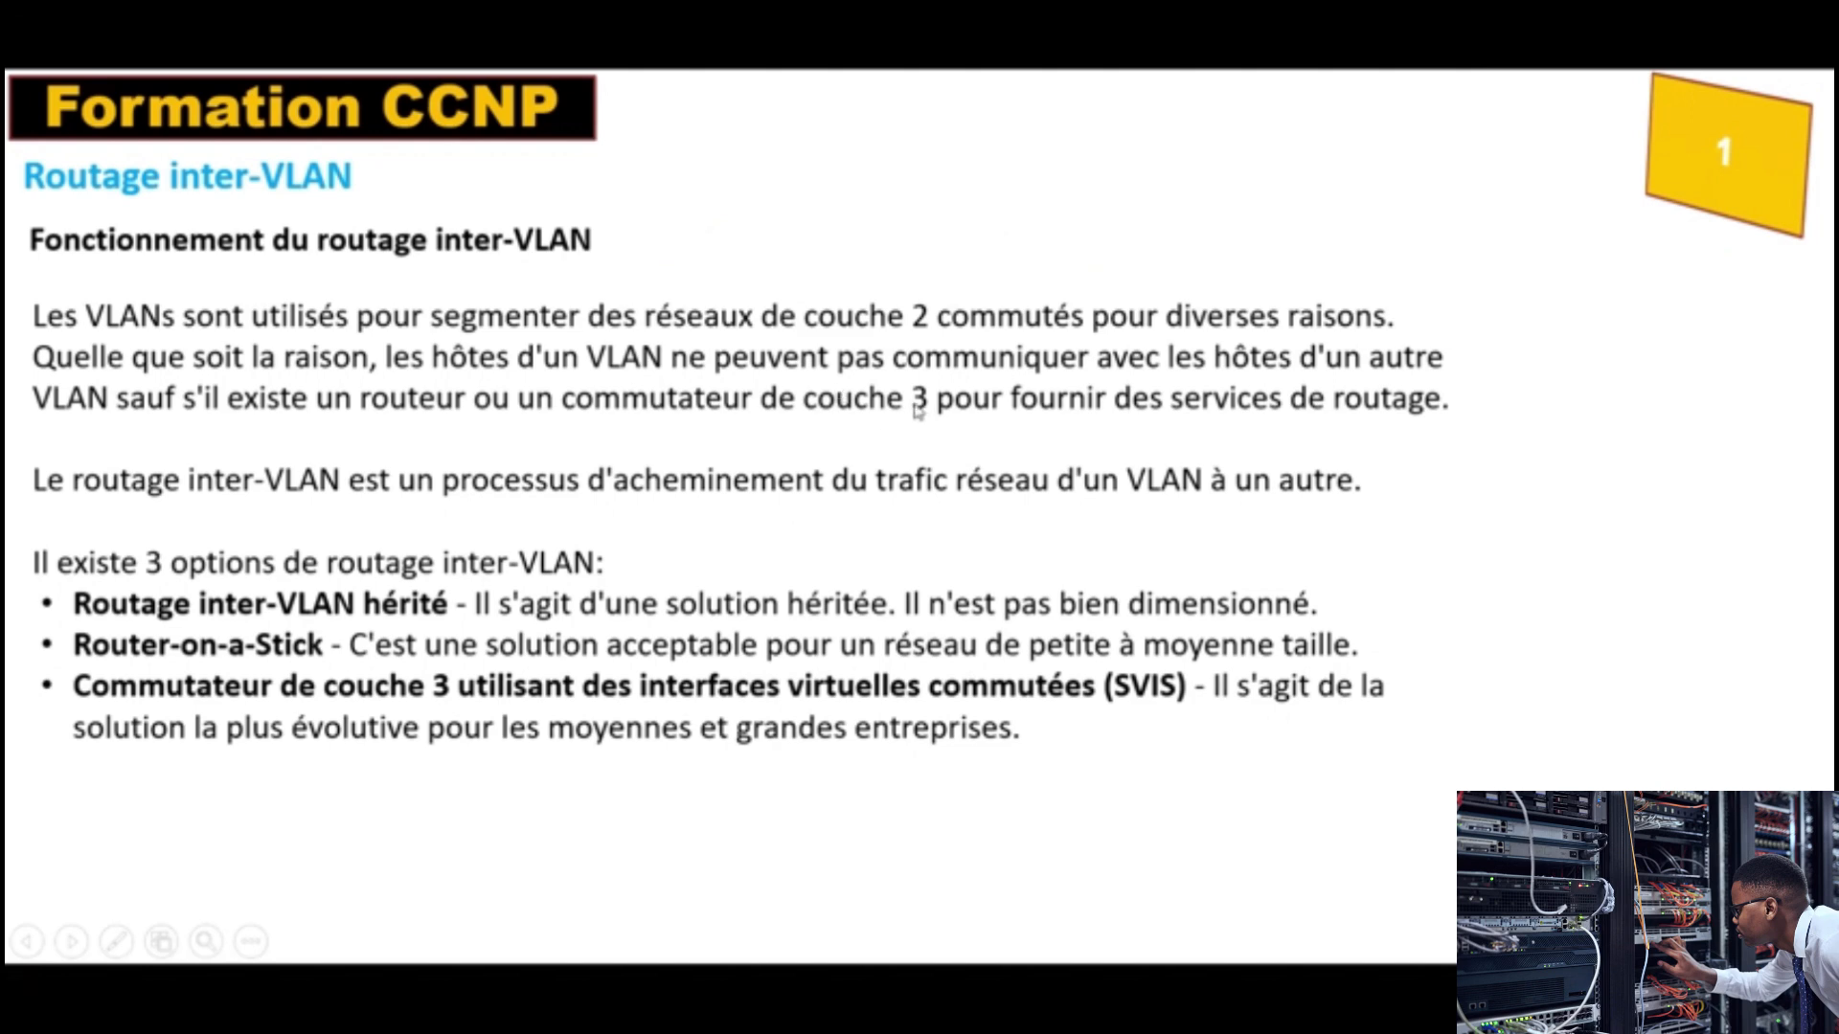
# Step: Switch to Google Drive in Chrome and open My Drive's CCNP Contents > 2024 > CCNP_Vague1_2024 > Videos CCNP folder to view the lecture recordings
pyautogui.hotkey('alt', 'Tab')
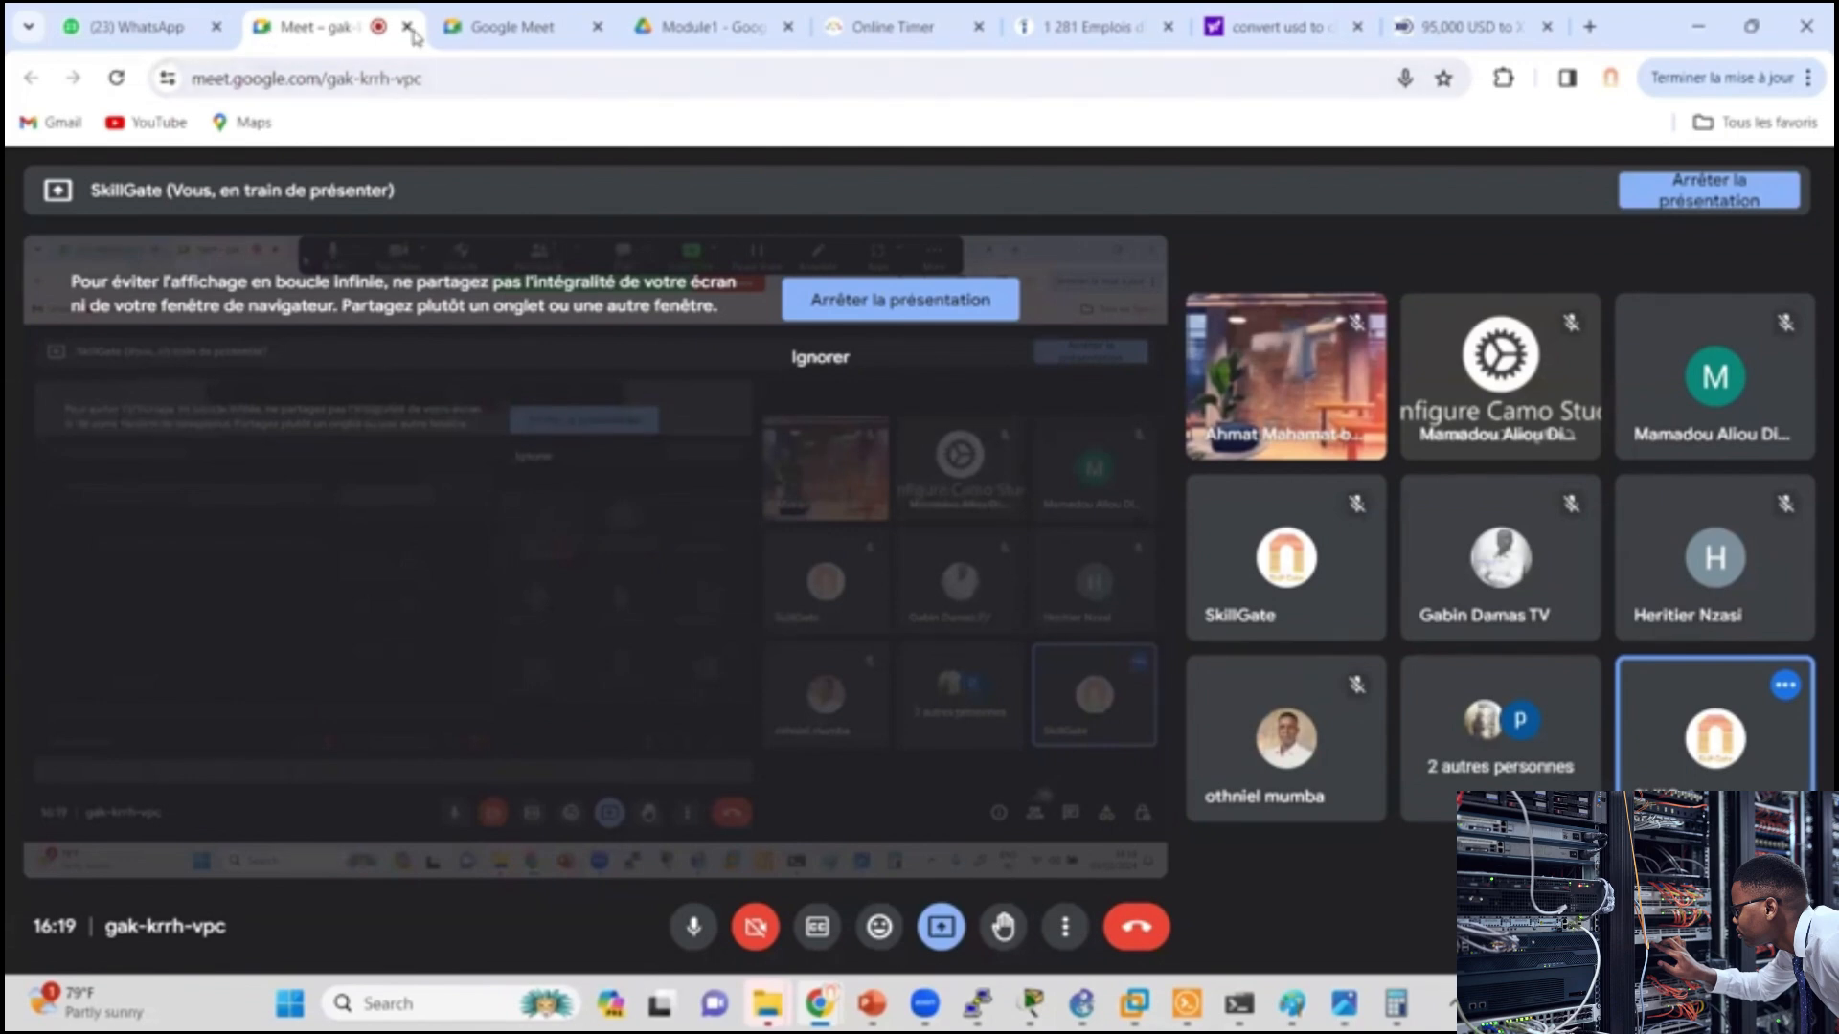
pyautogui.click(699, 27)
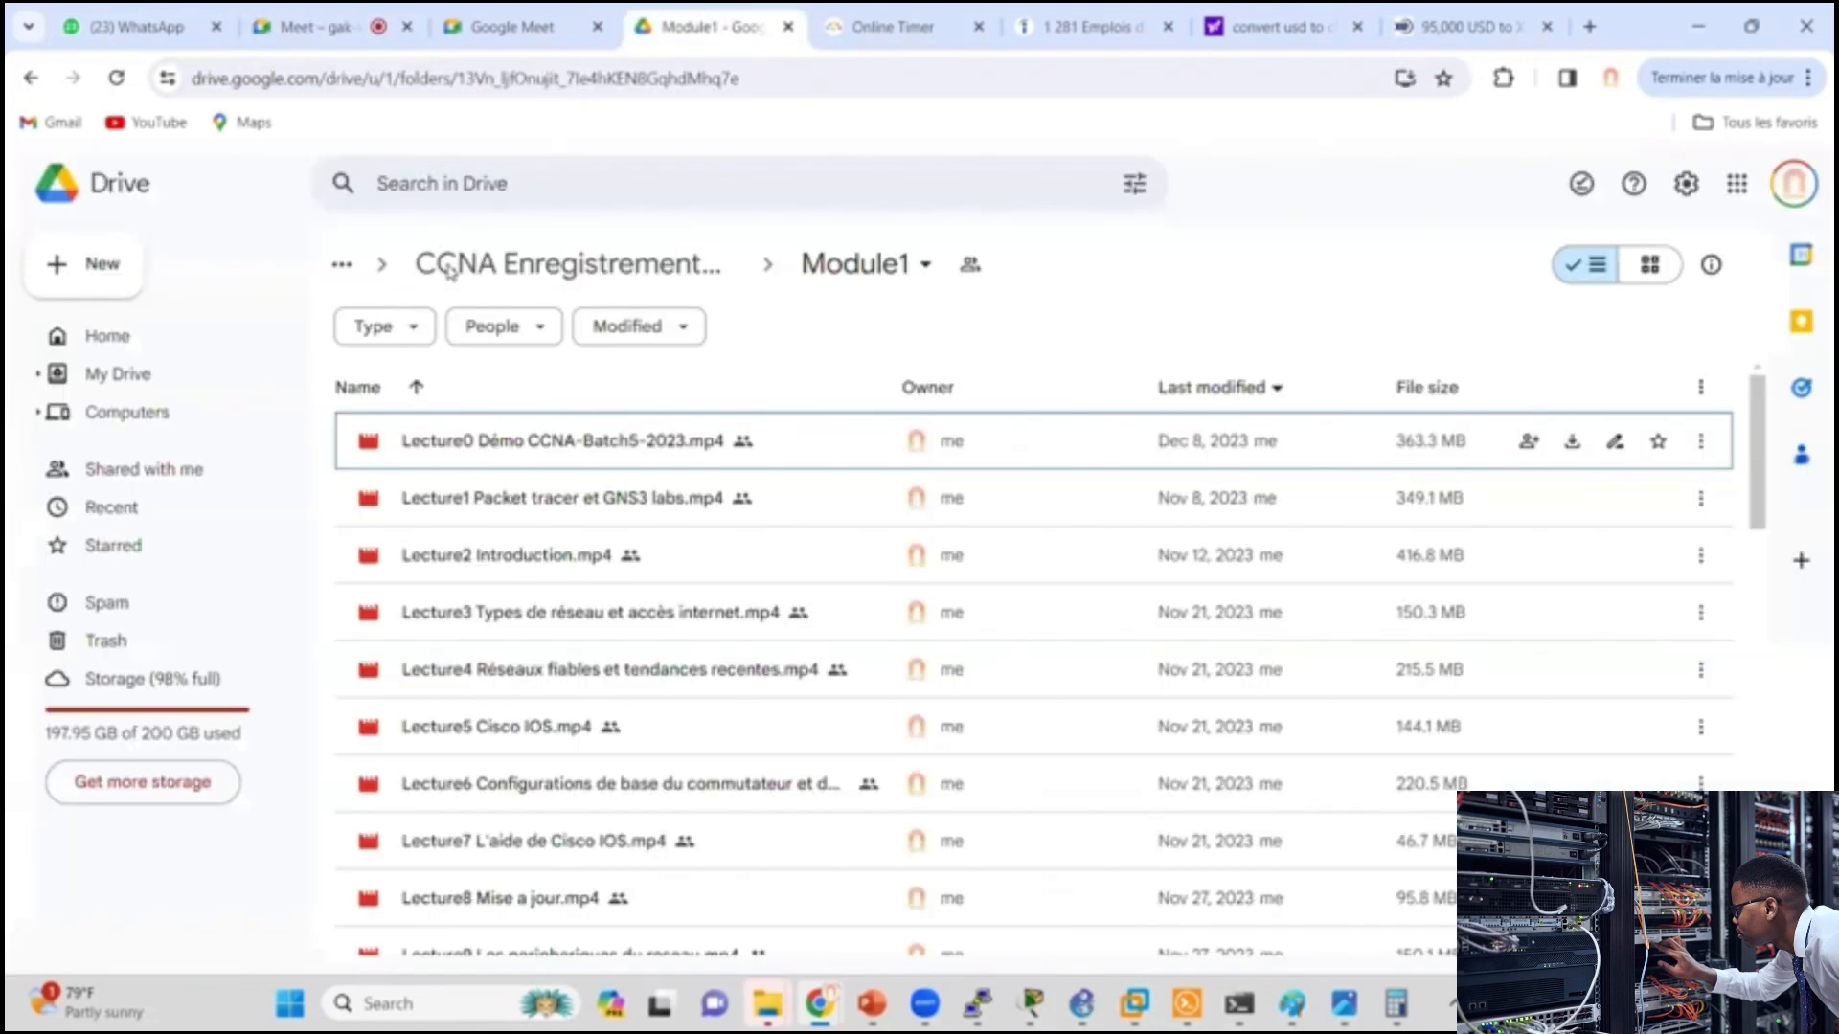
pyautogui.click(119, 373)
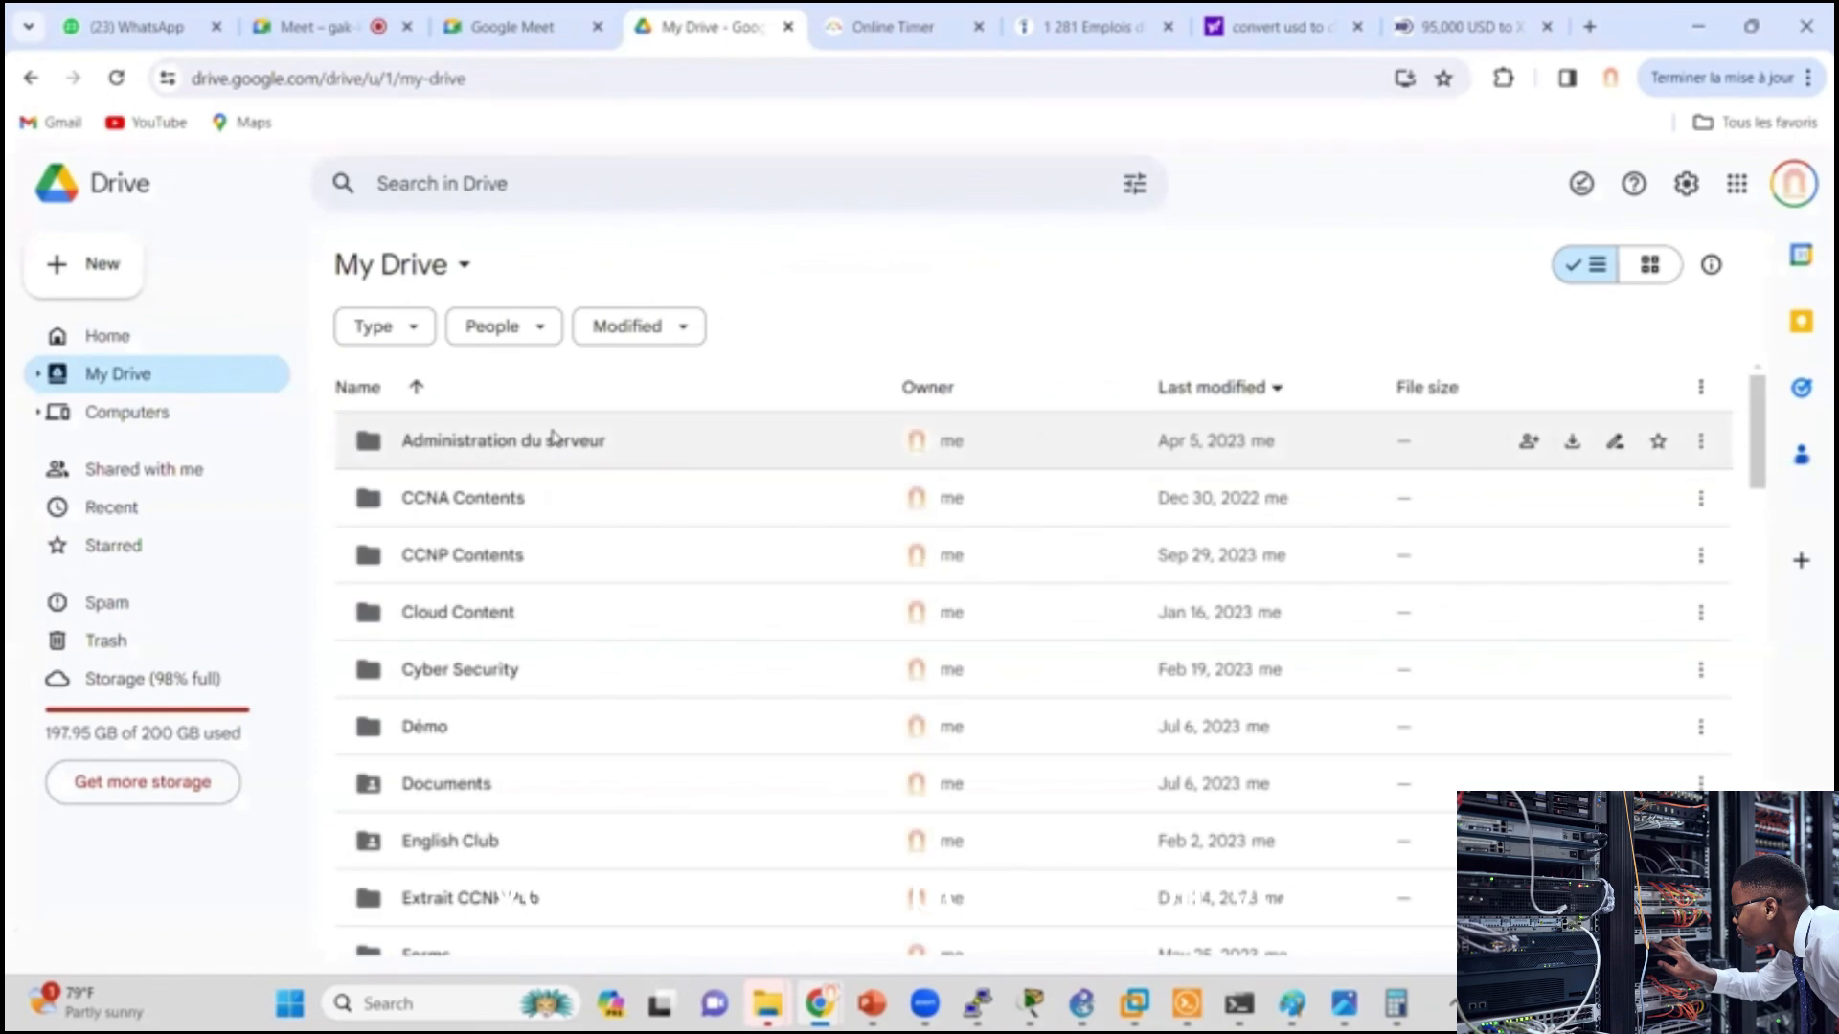
pyautogui.doubleClick(485, 555)
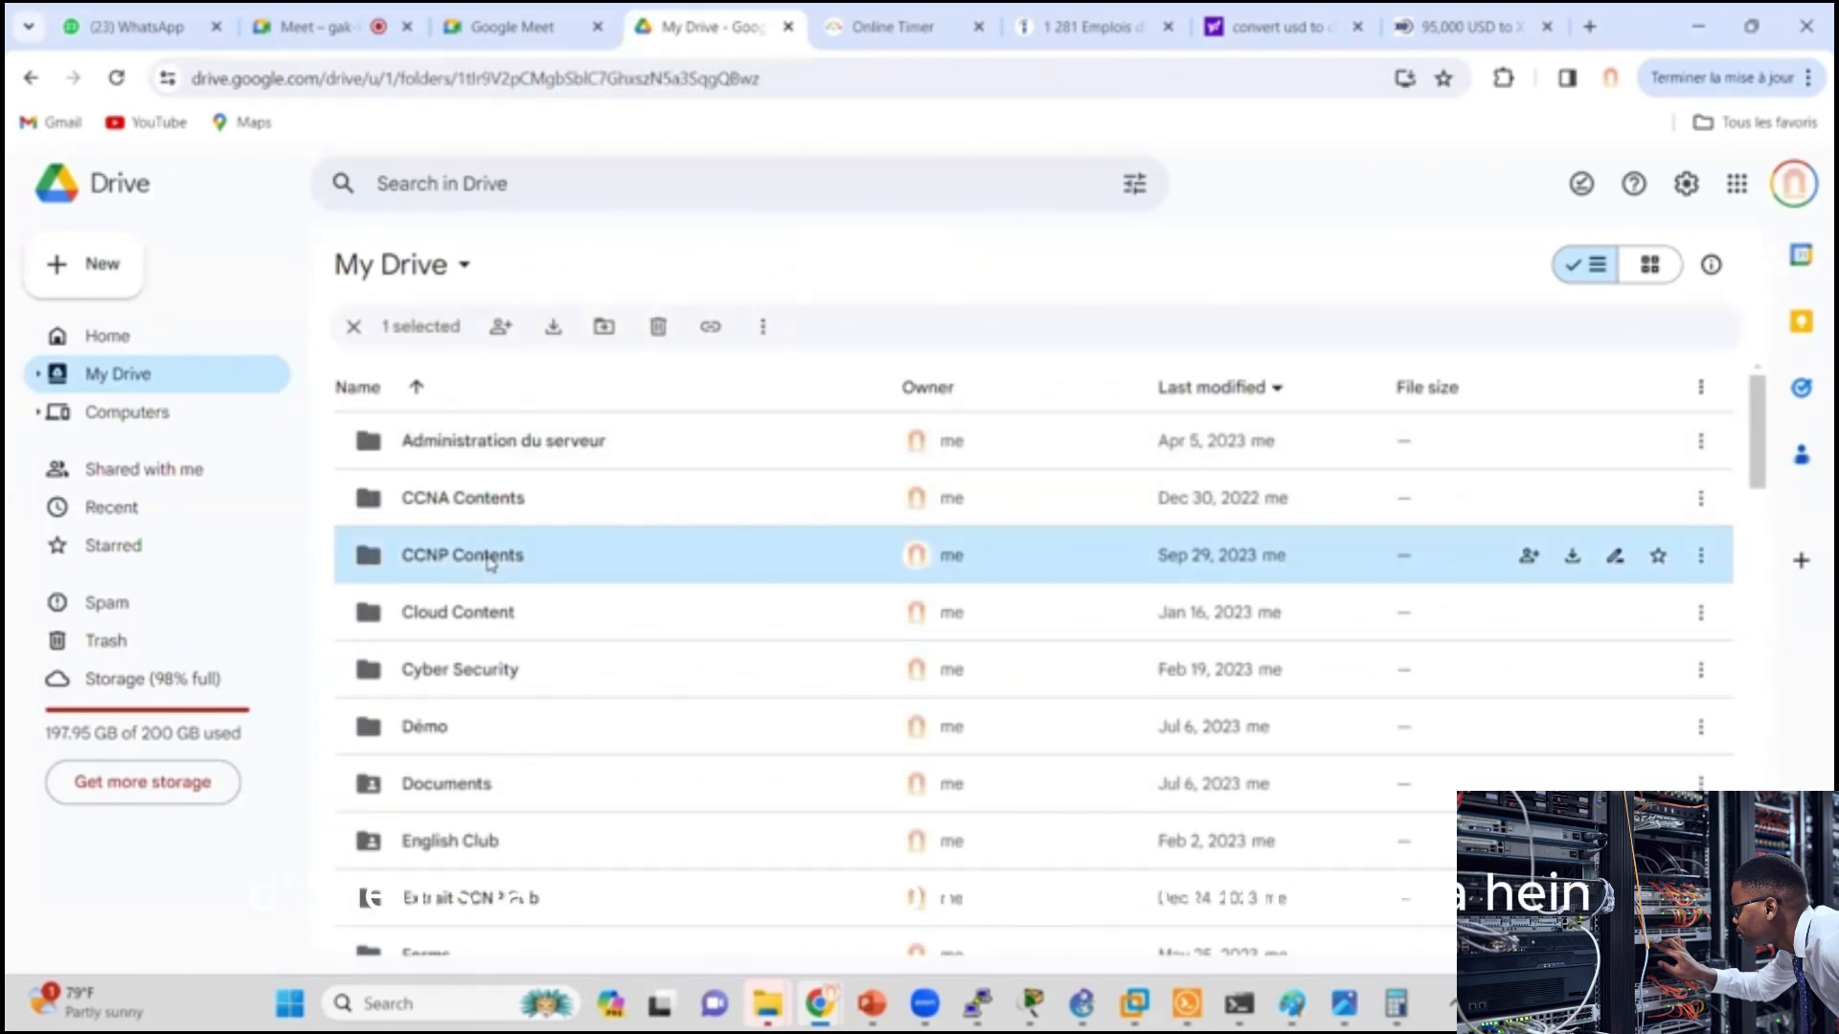
pyautogui.doubleClick(414, 494)
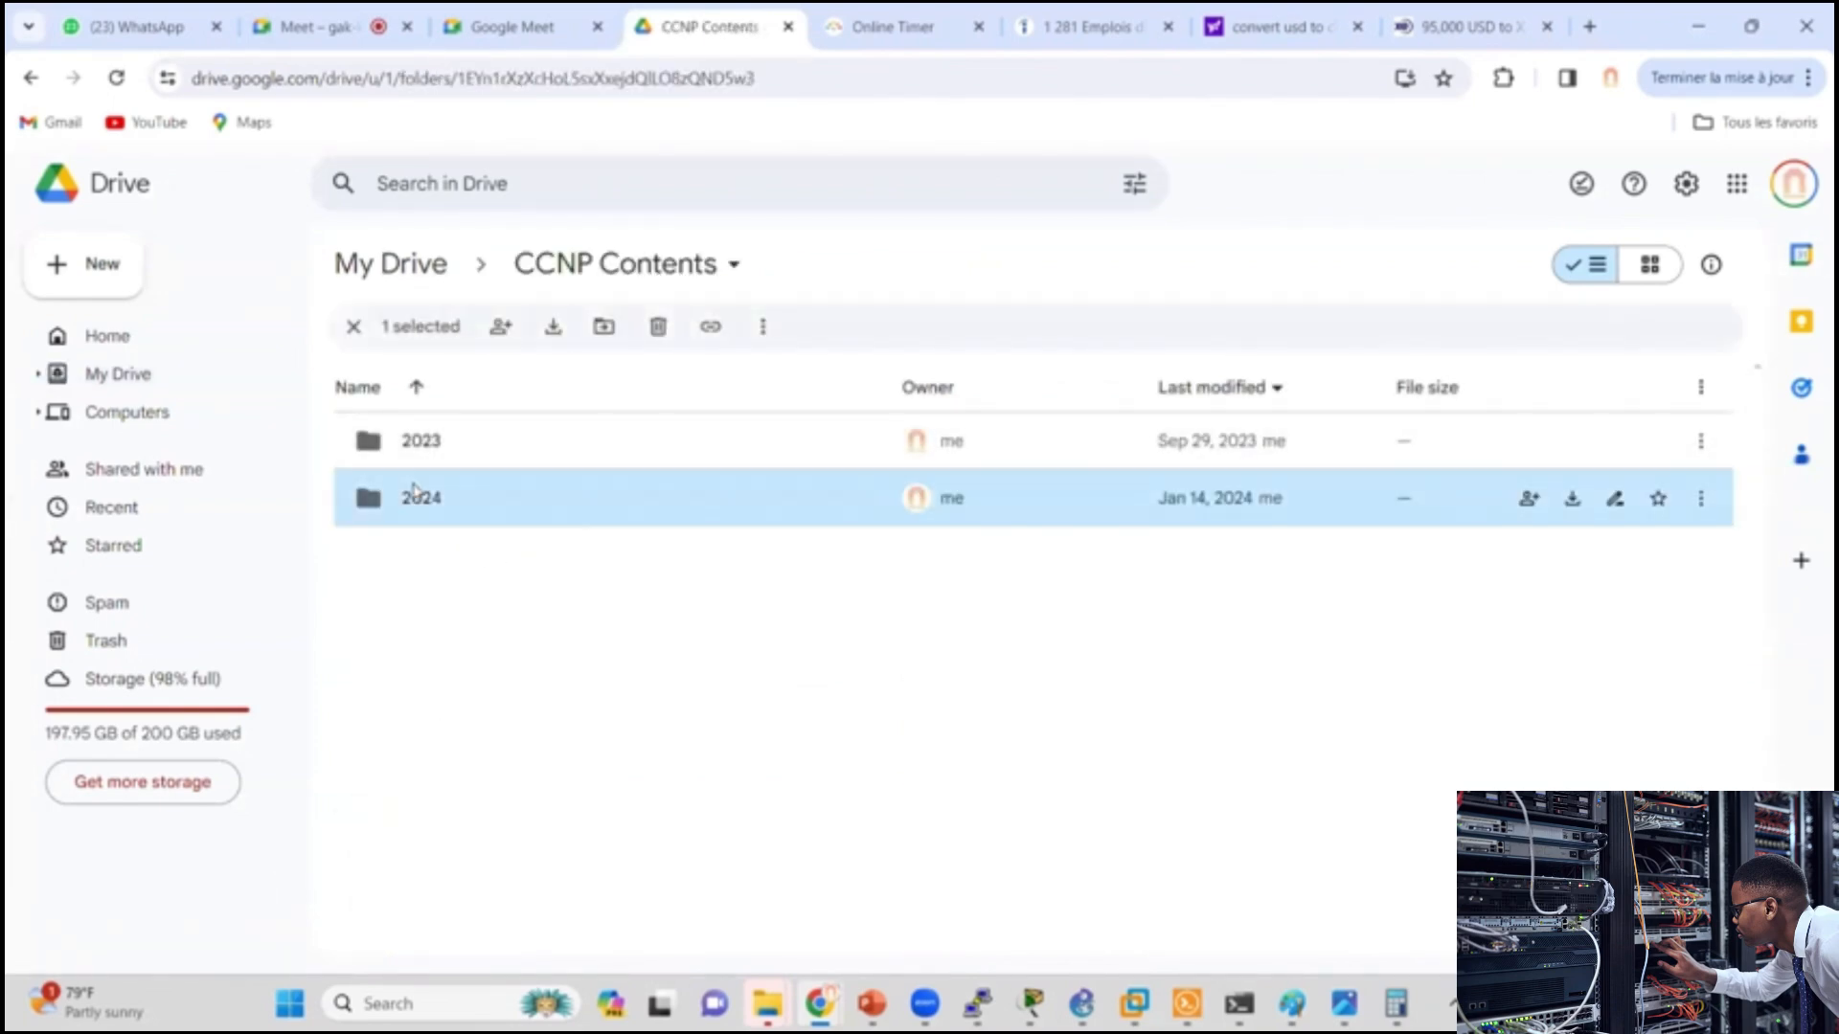
pyautogui.click(473, 440)
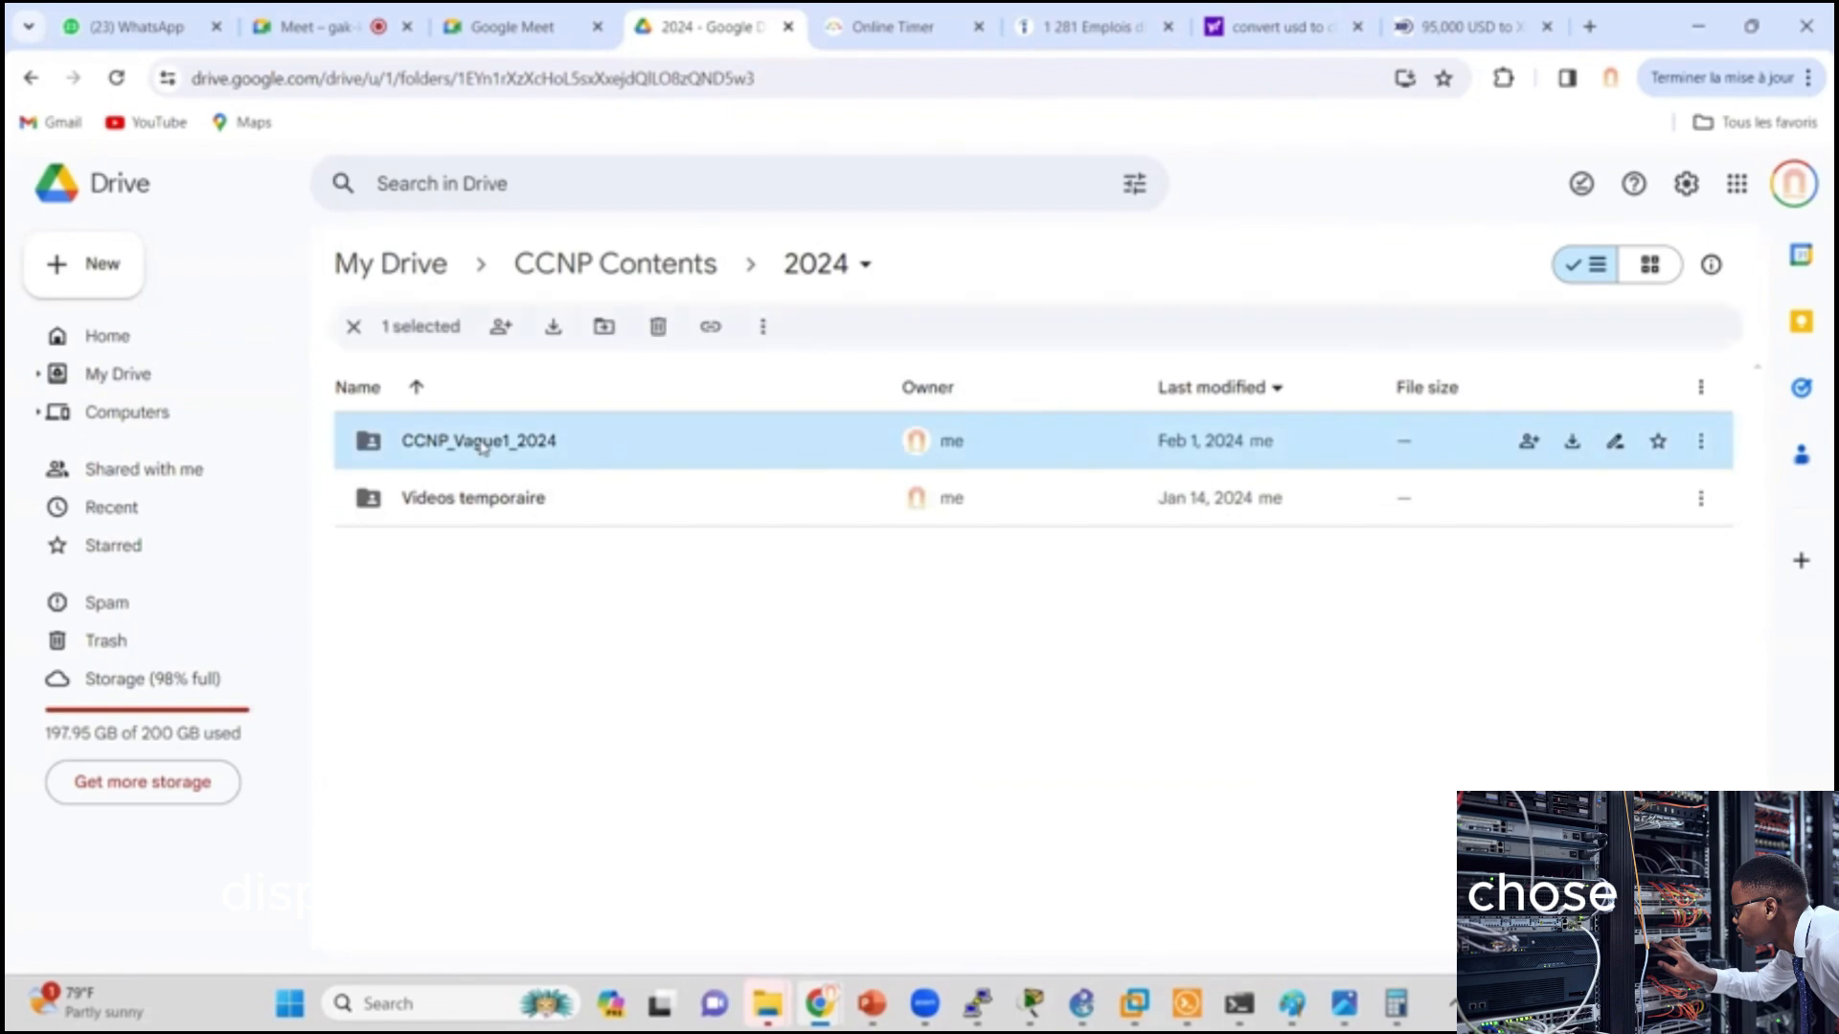
pyautogui.doubleClick(527, 439)
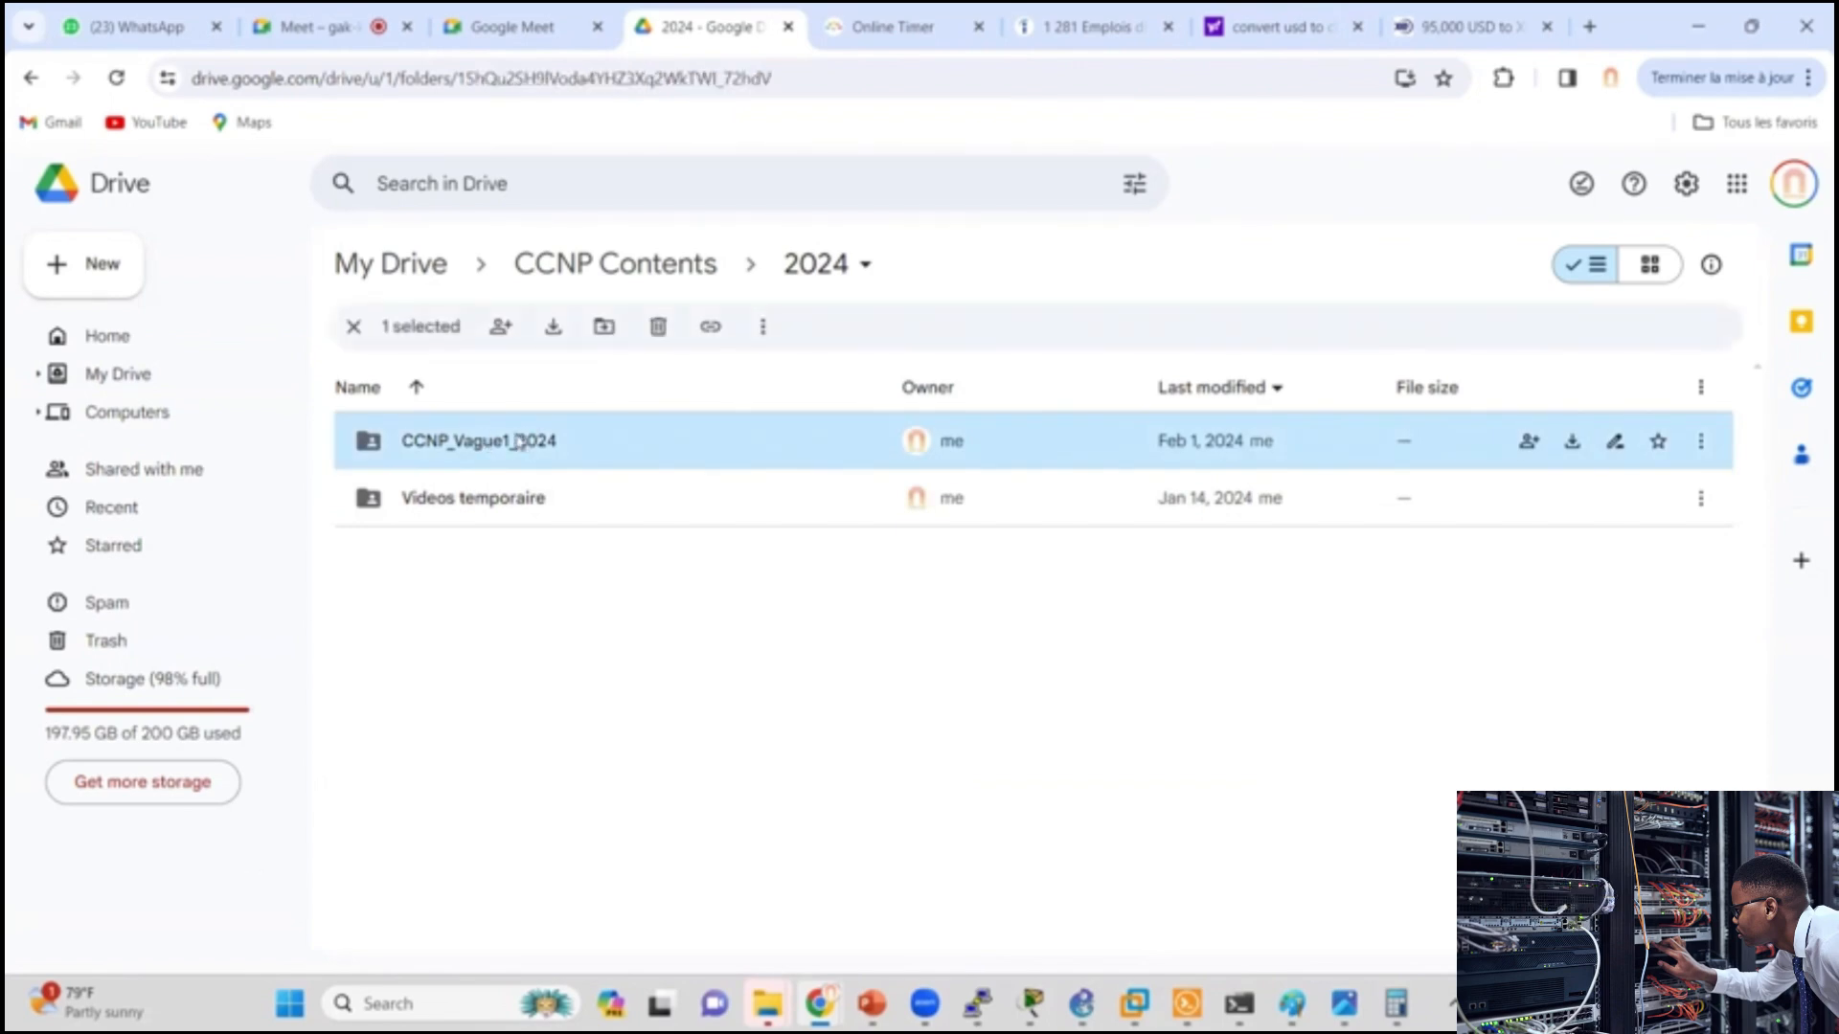
pyautogui.click(464, 560)
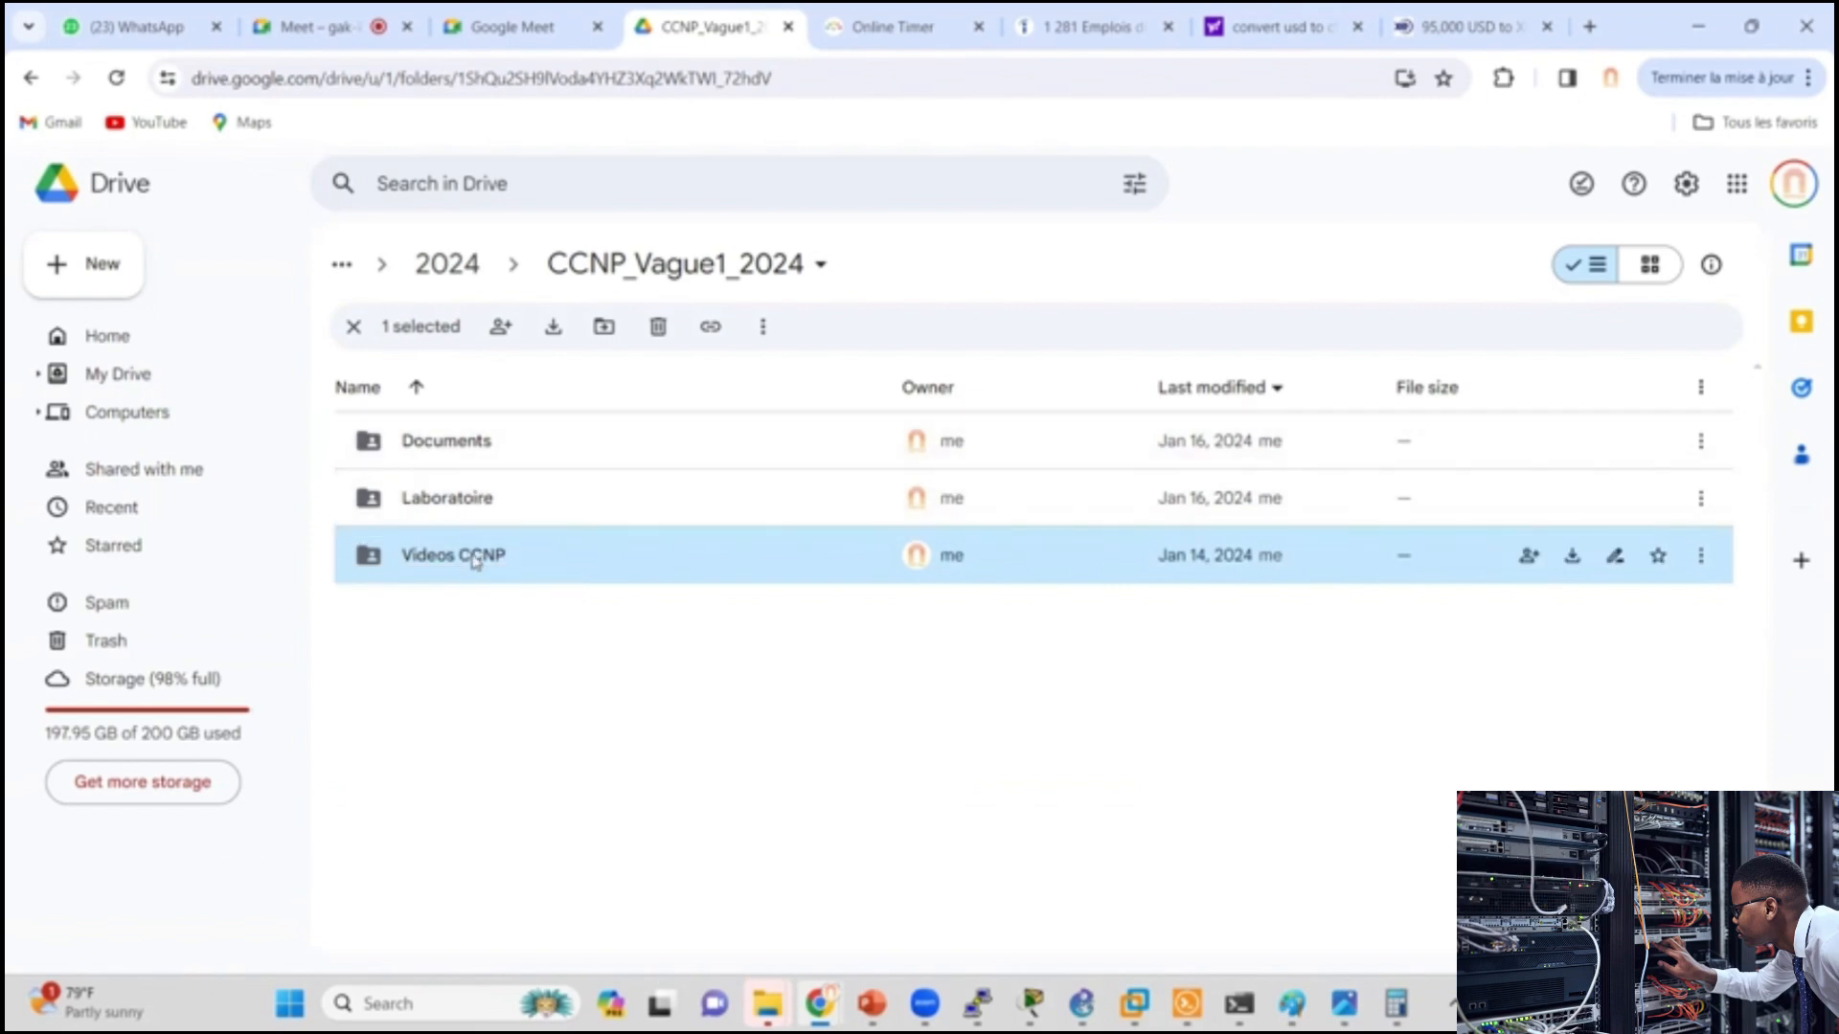
pyautogui.doubleClick(475, 560)
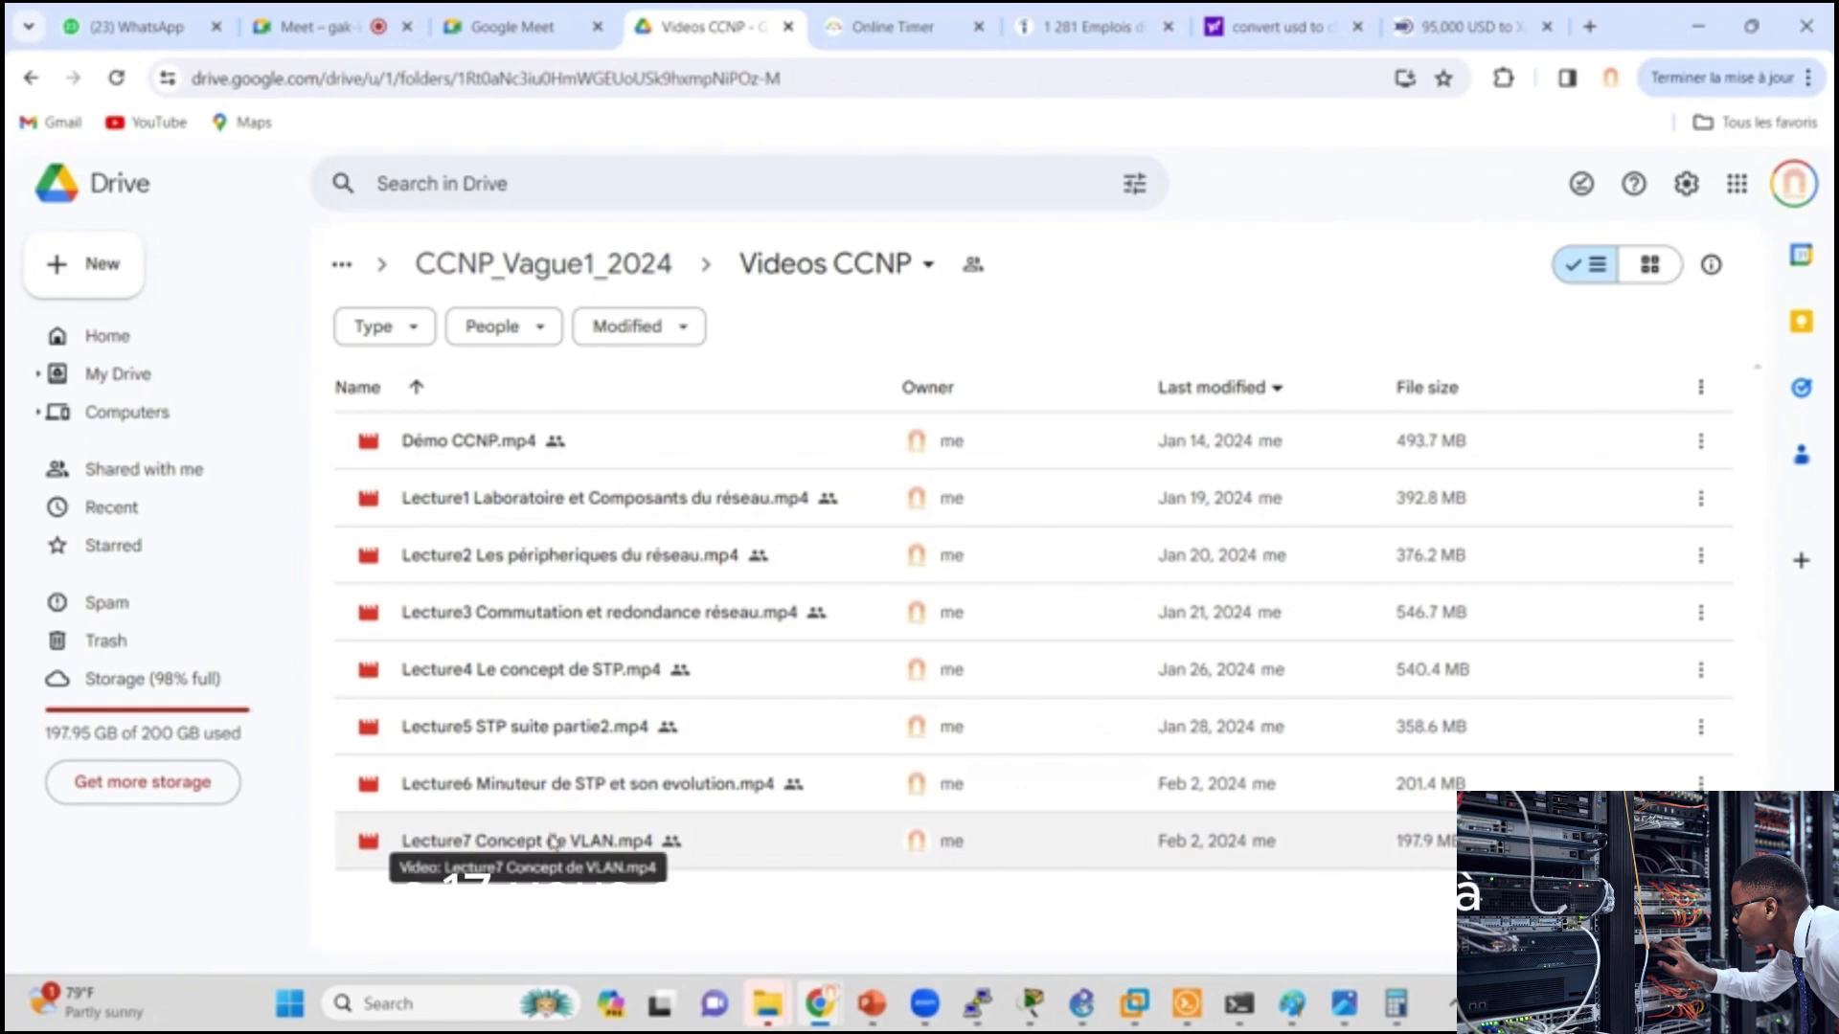
# Step: Return to the PowerPoint slide show and underline in red "routeur", "commutateur de couche 3", "pour fournir" and "services de routage"
pyautogui.hotkey('alt', 'Tab')
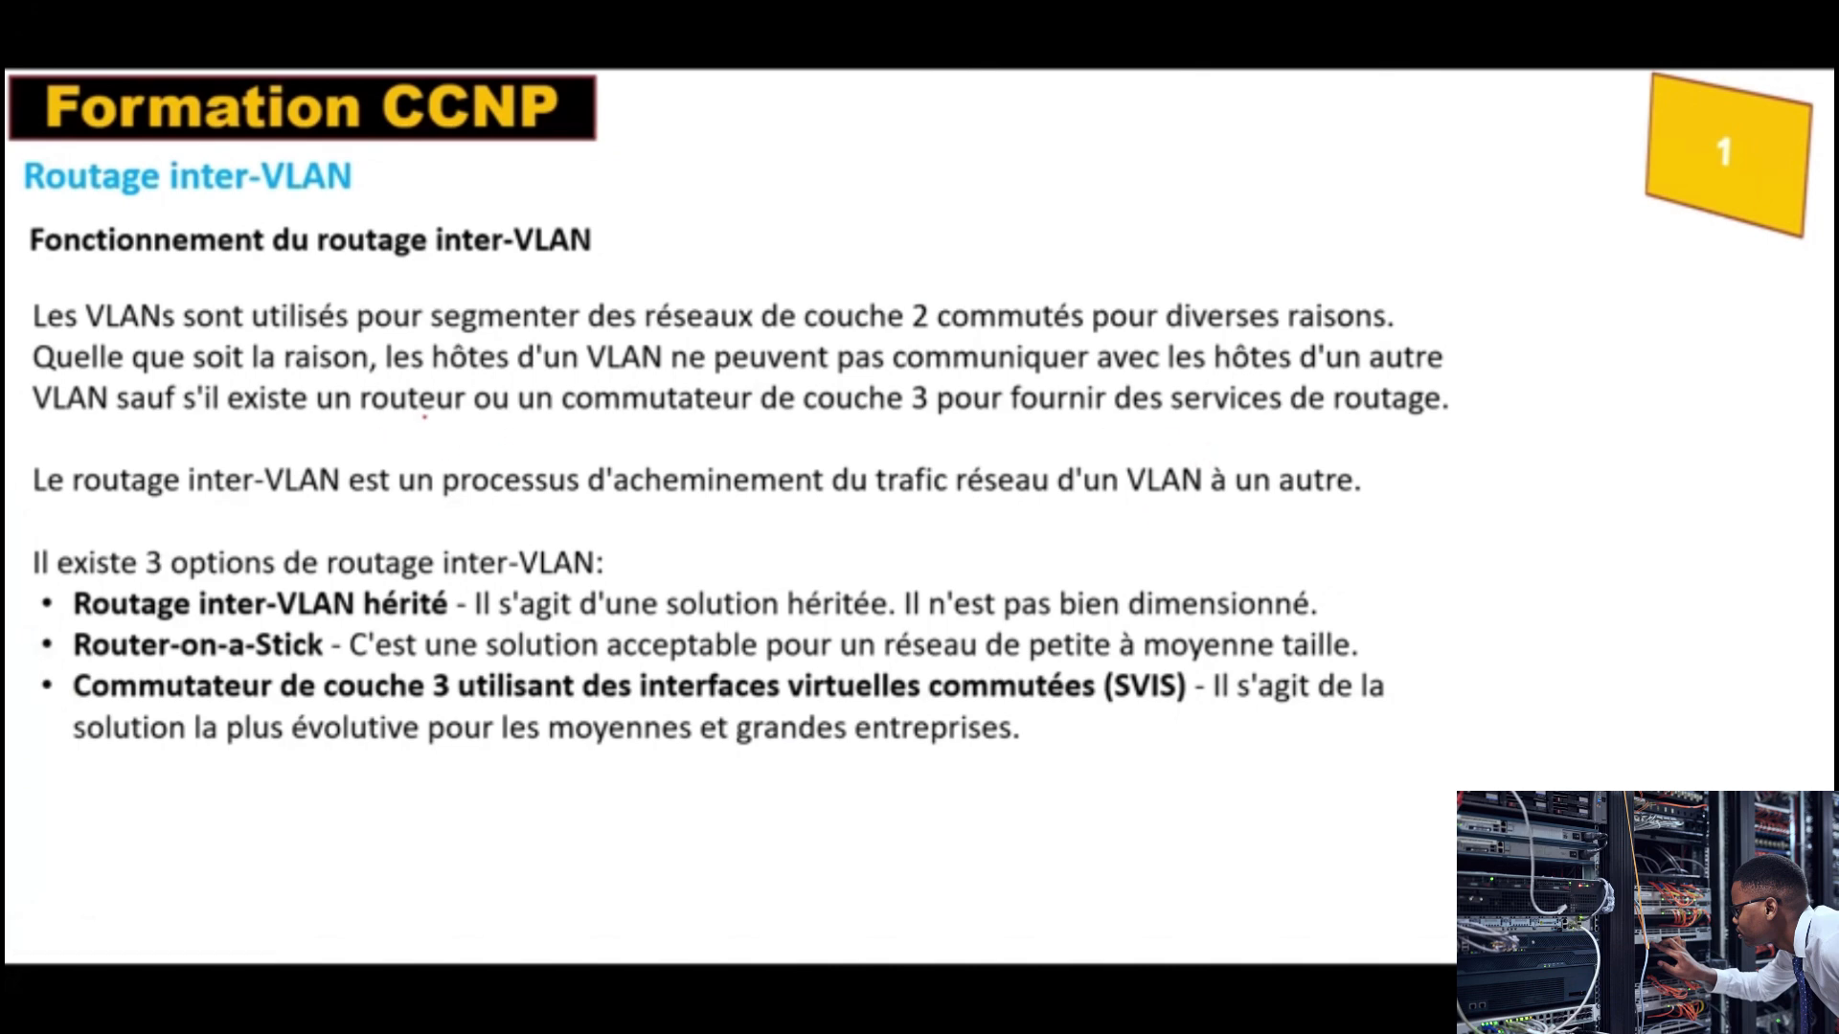
pyautogui.moveTo(393, 422); pyautogui.dragTo(441, 417)
pyautogui.moveTo(615, 421); pyautogui.dragTo(1325, 444)
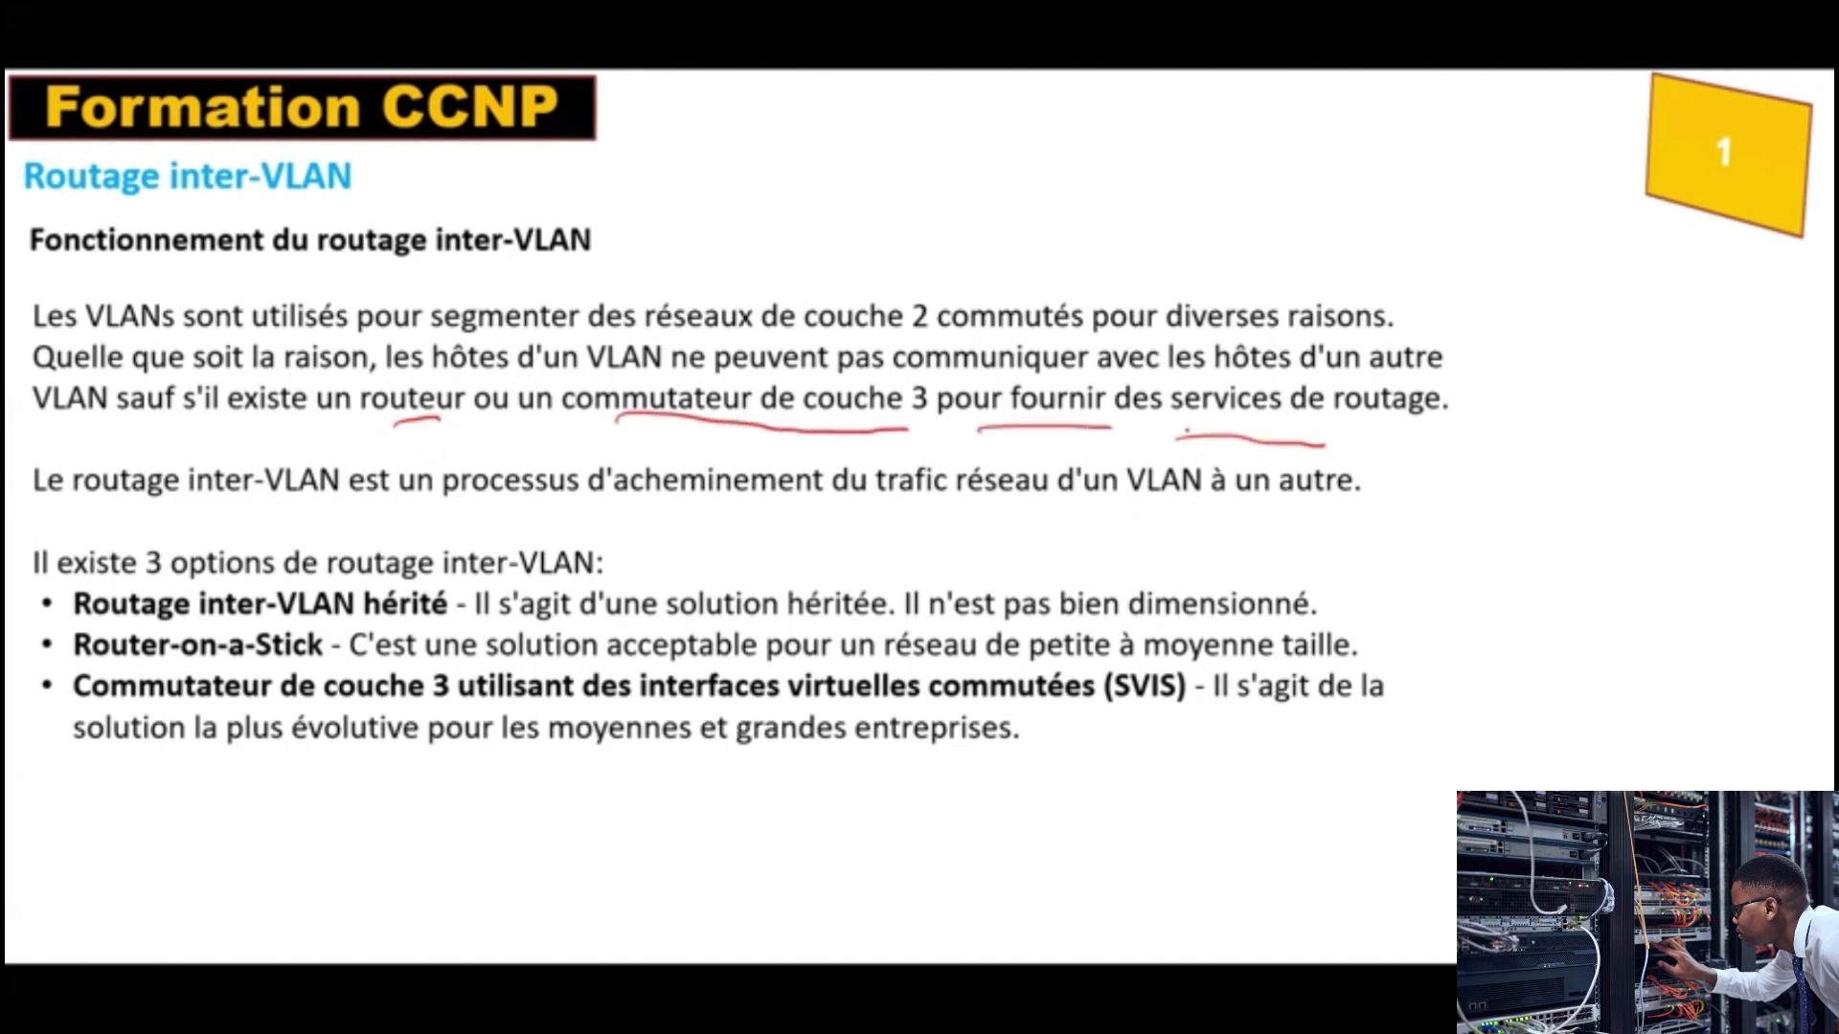
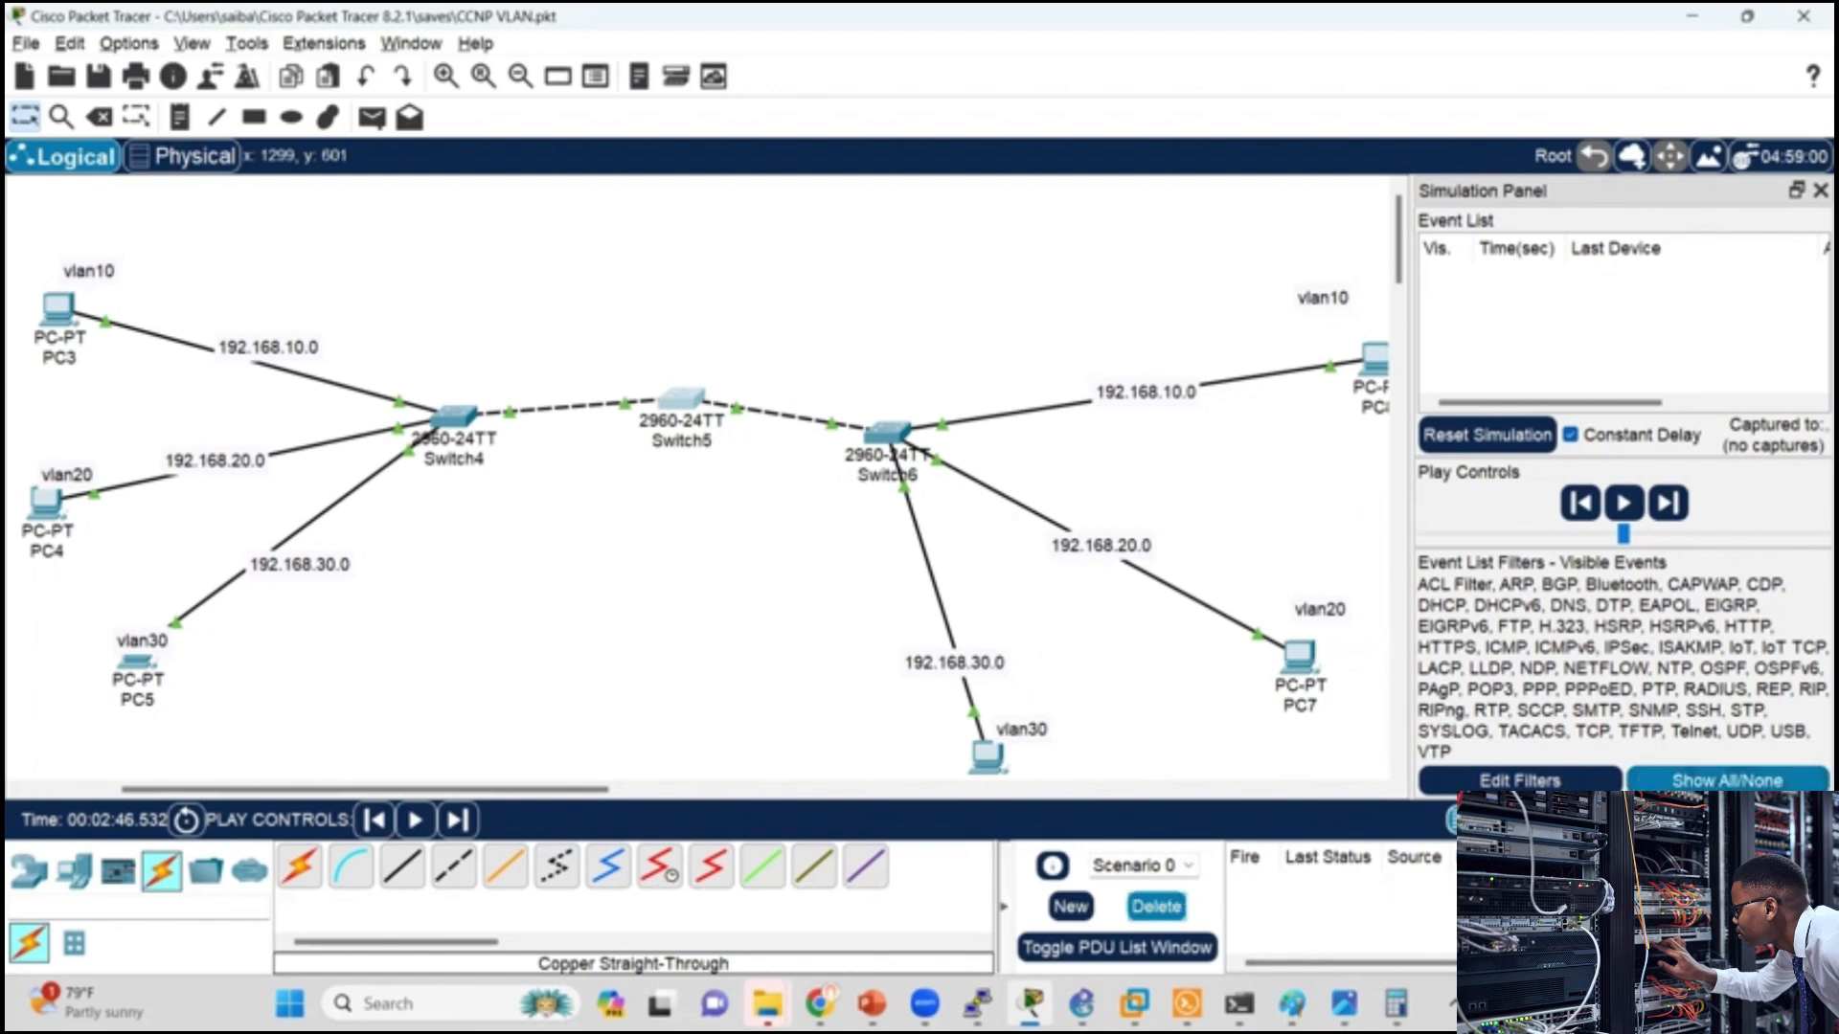
# Step: In Packet Tracer, switch from simulation to Realtime mode and place a 1941 router above Switch5
pyautogui.click(1643, 821)
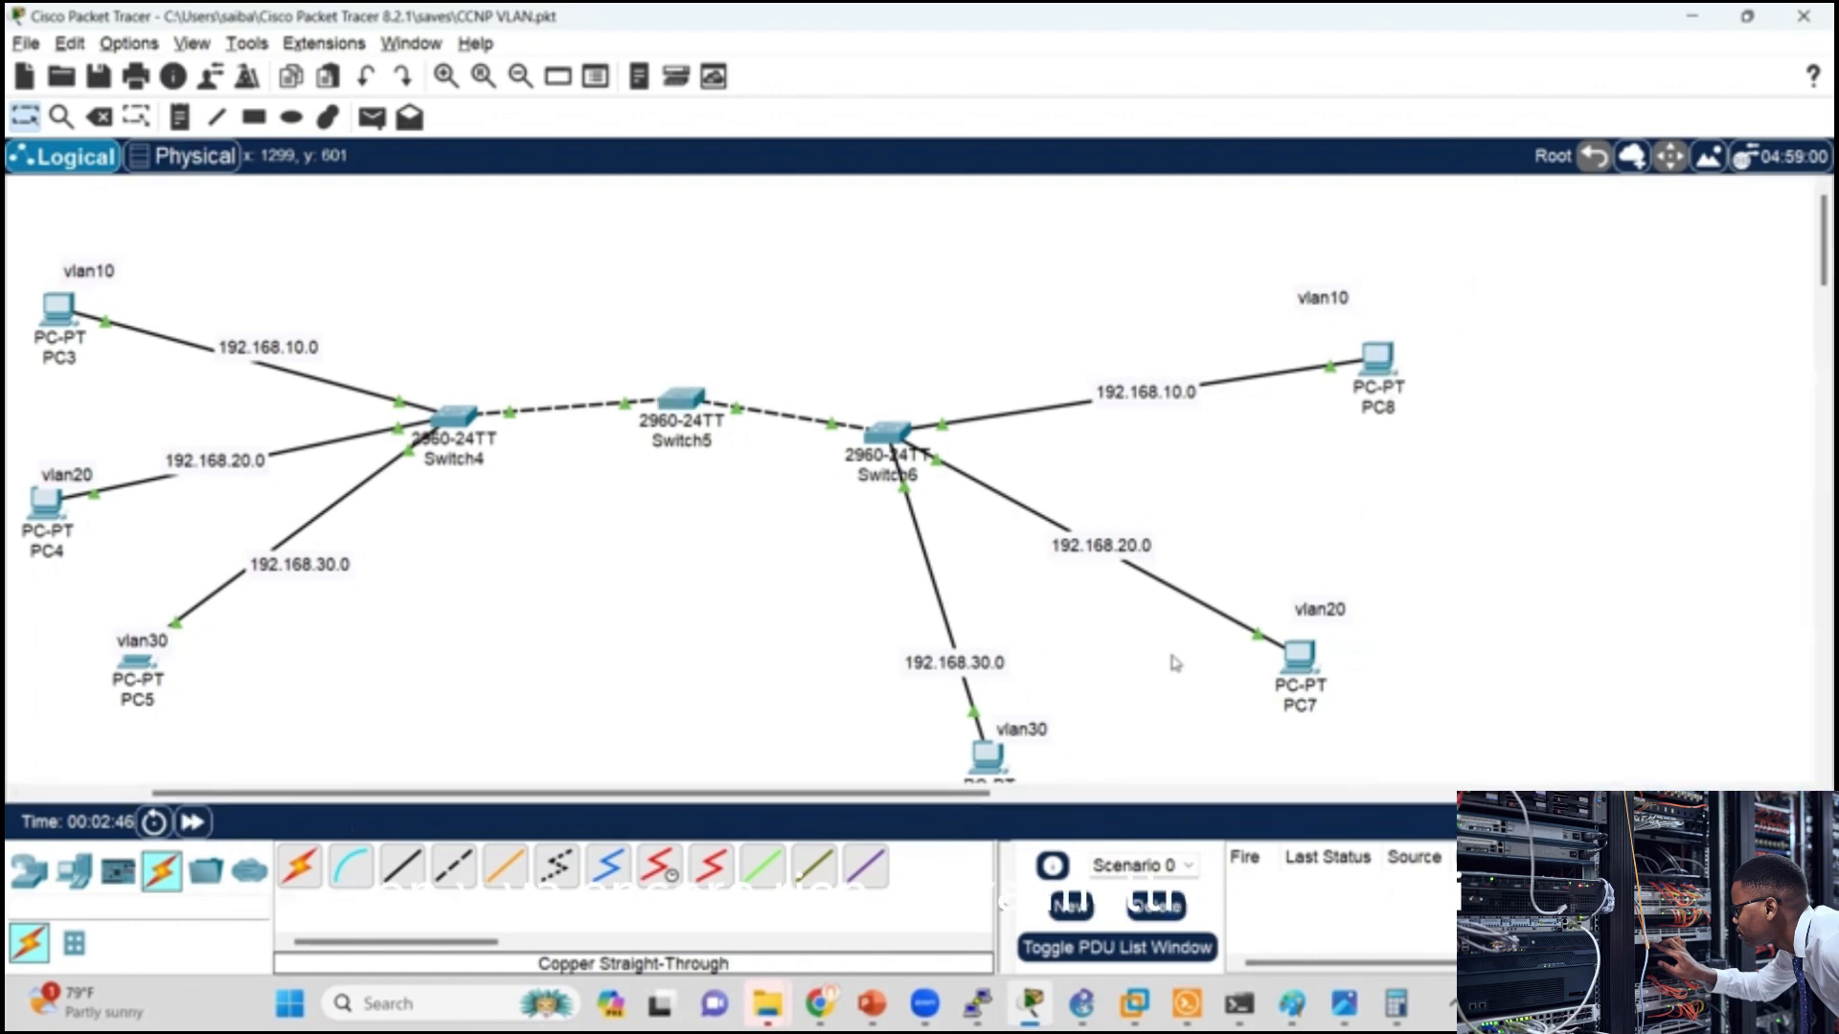
pyautogui.click(29, 870)
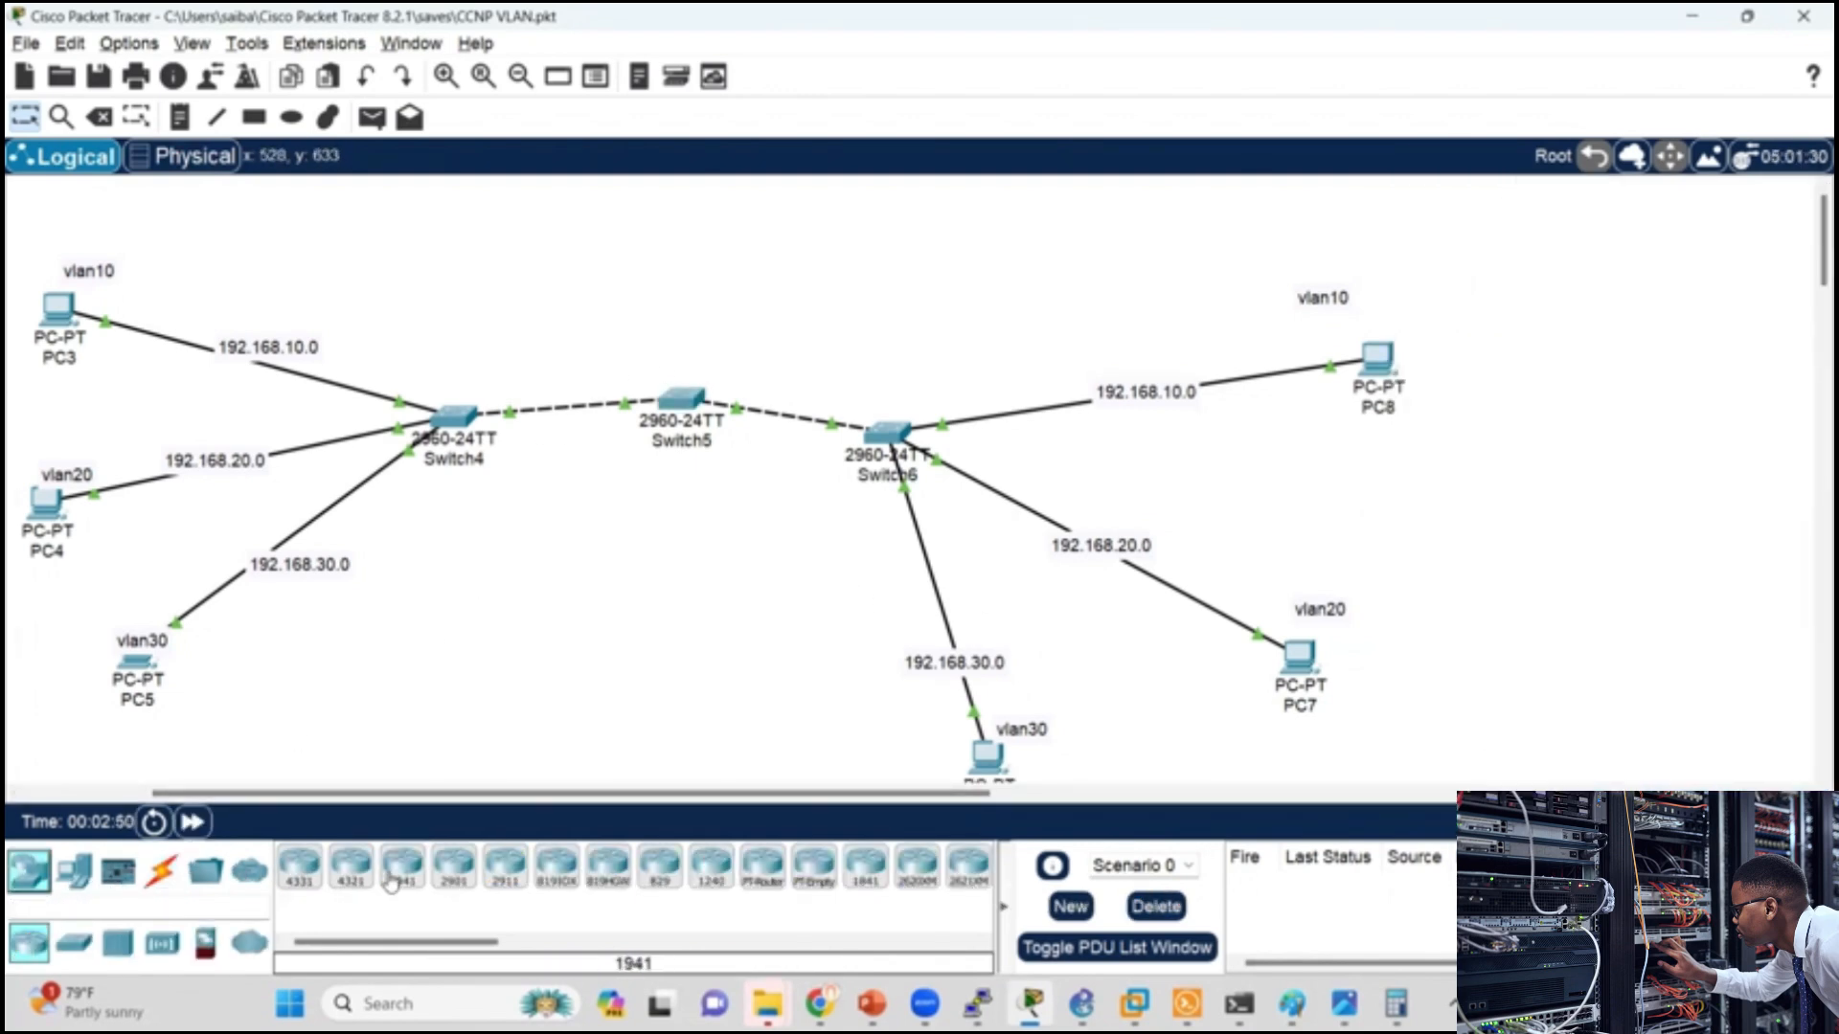
pyautogui.click(391, 879)
pyautogui.click(694, 215)
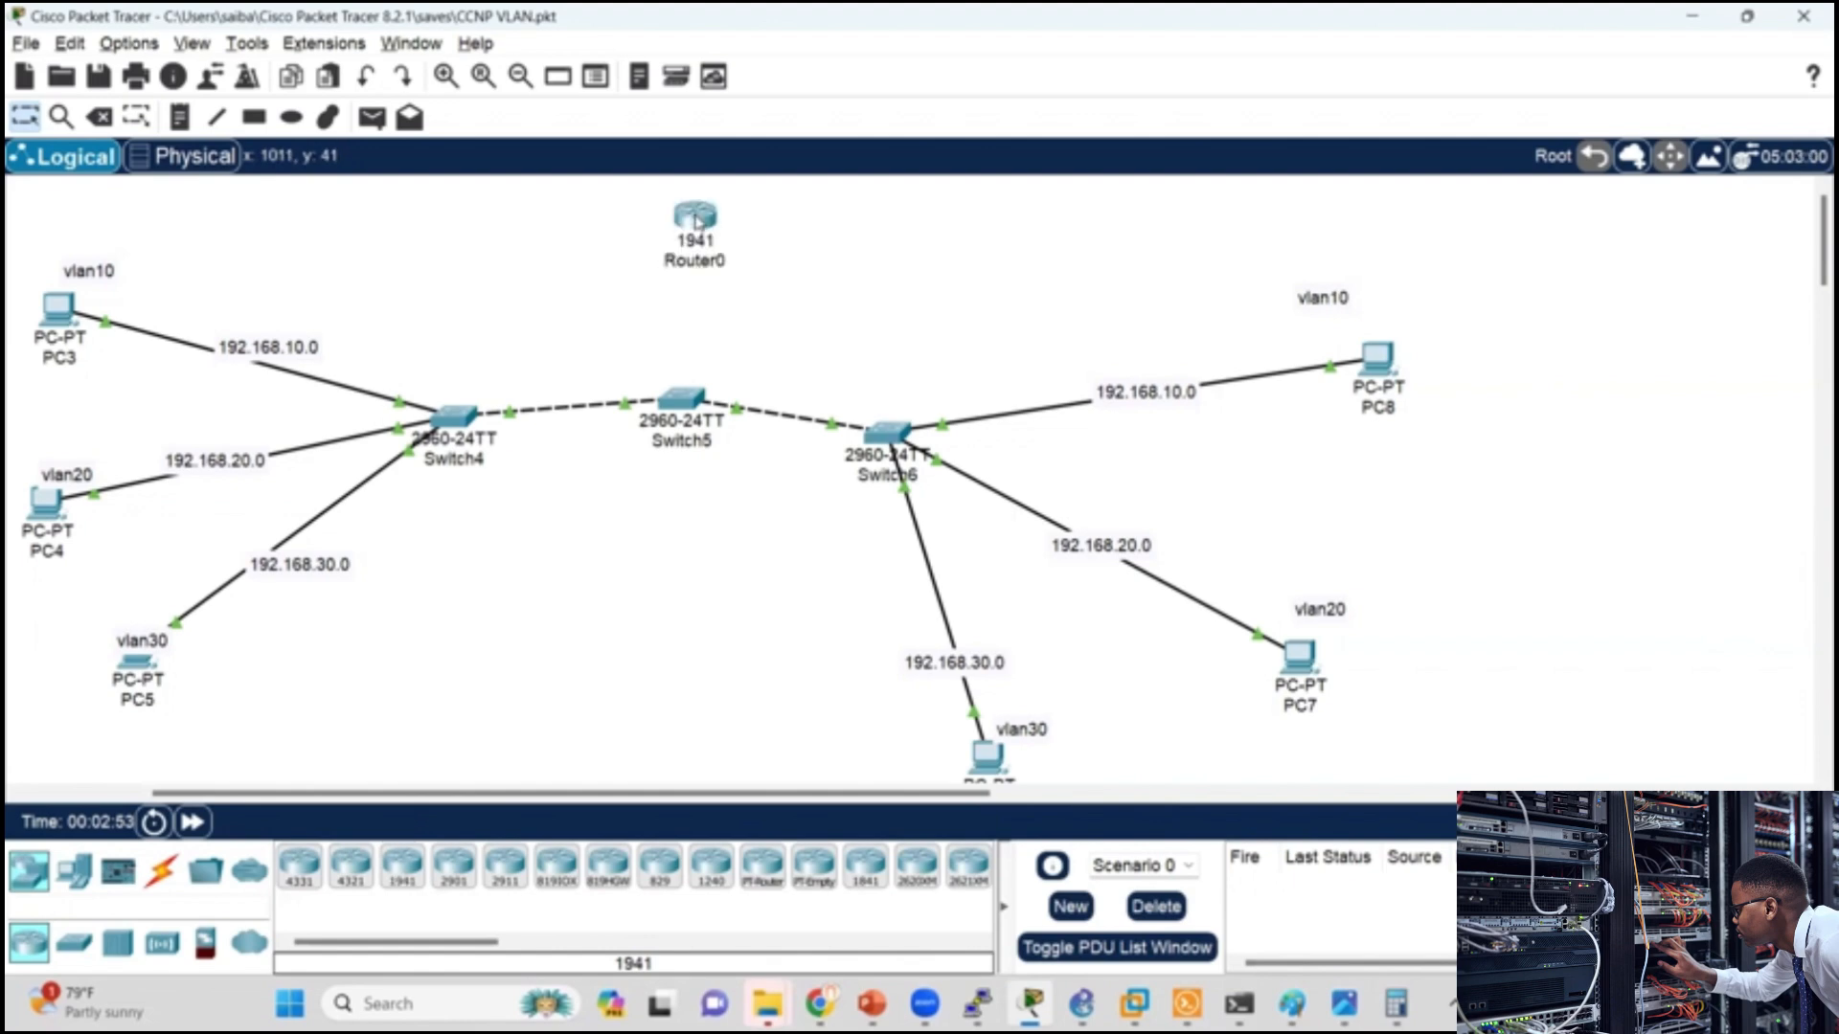
# Step: Connect Switch5 to the 1941 router with two links, using the automatically chosen connection type for both
pyautogui.click(161, 869)
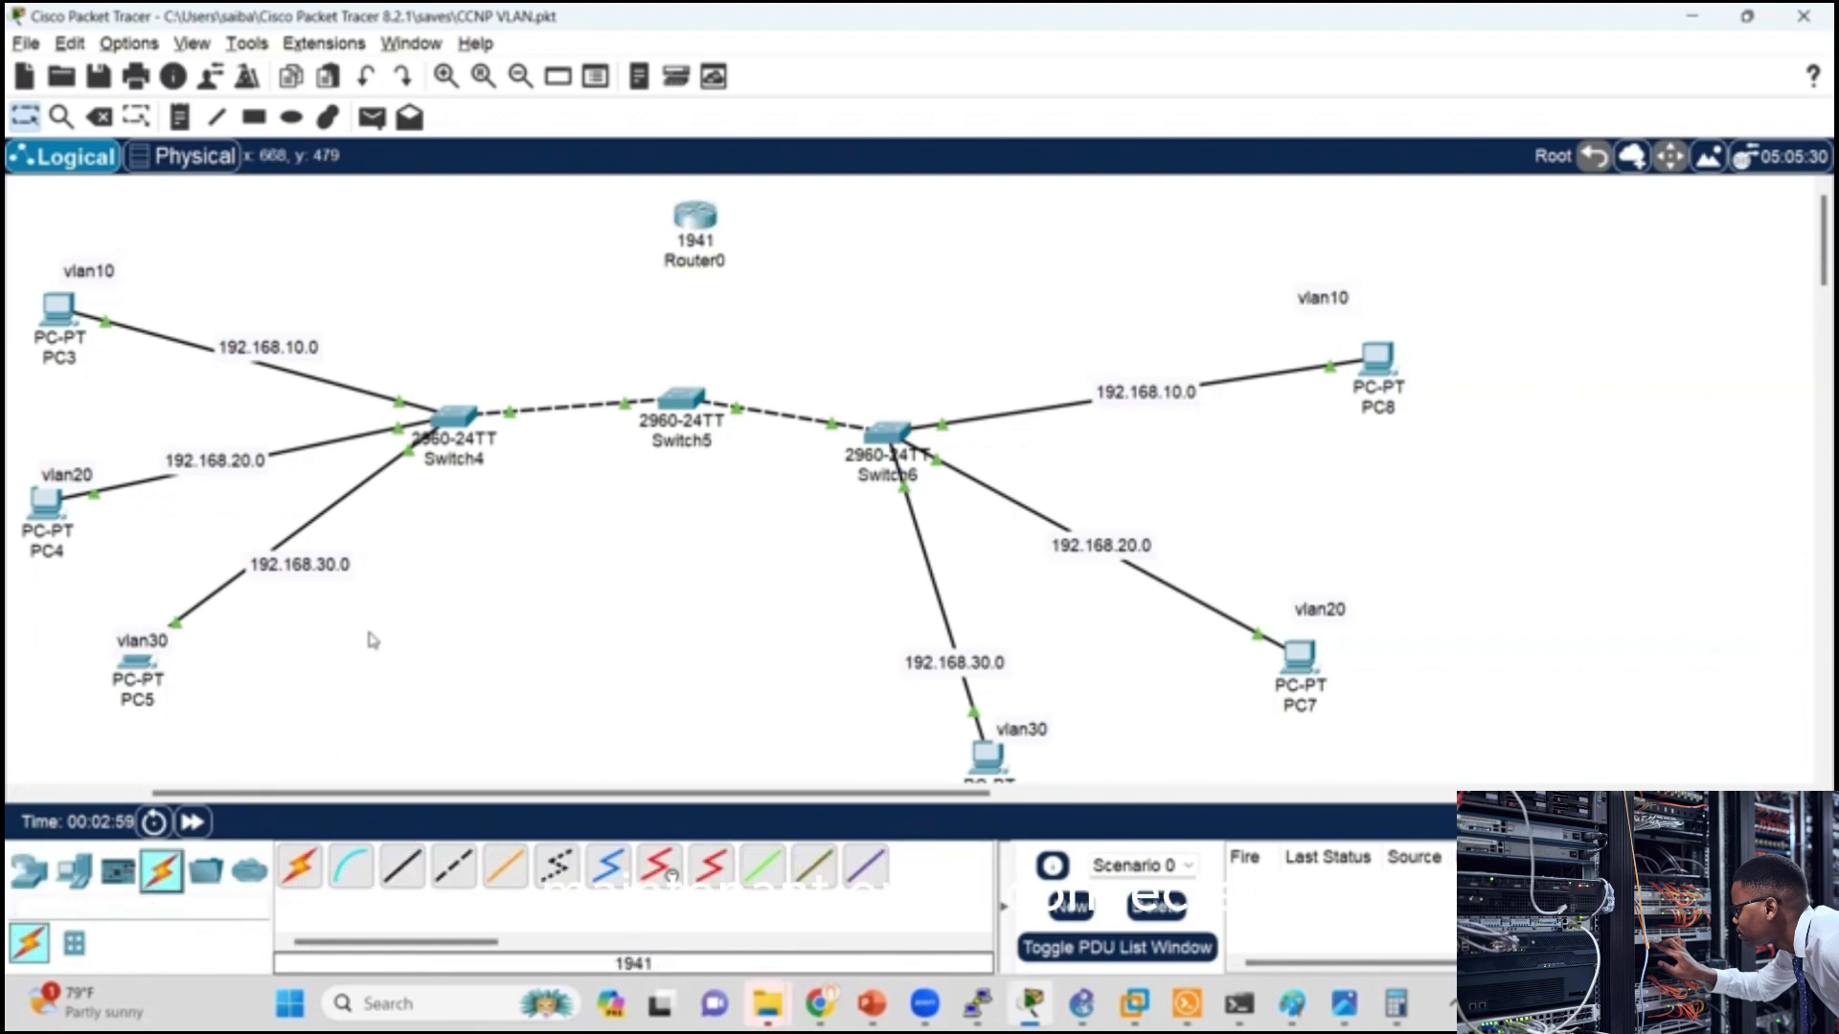
pyautogui.click(295, 876)
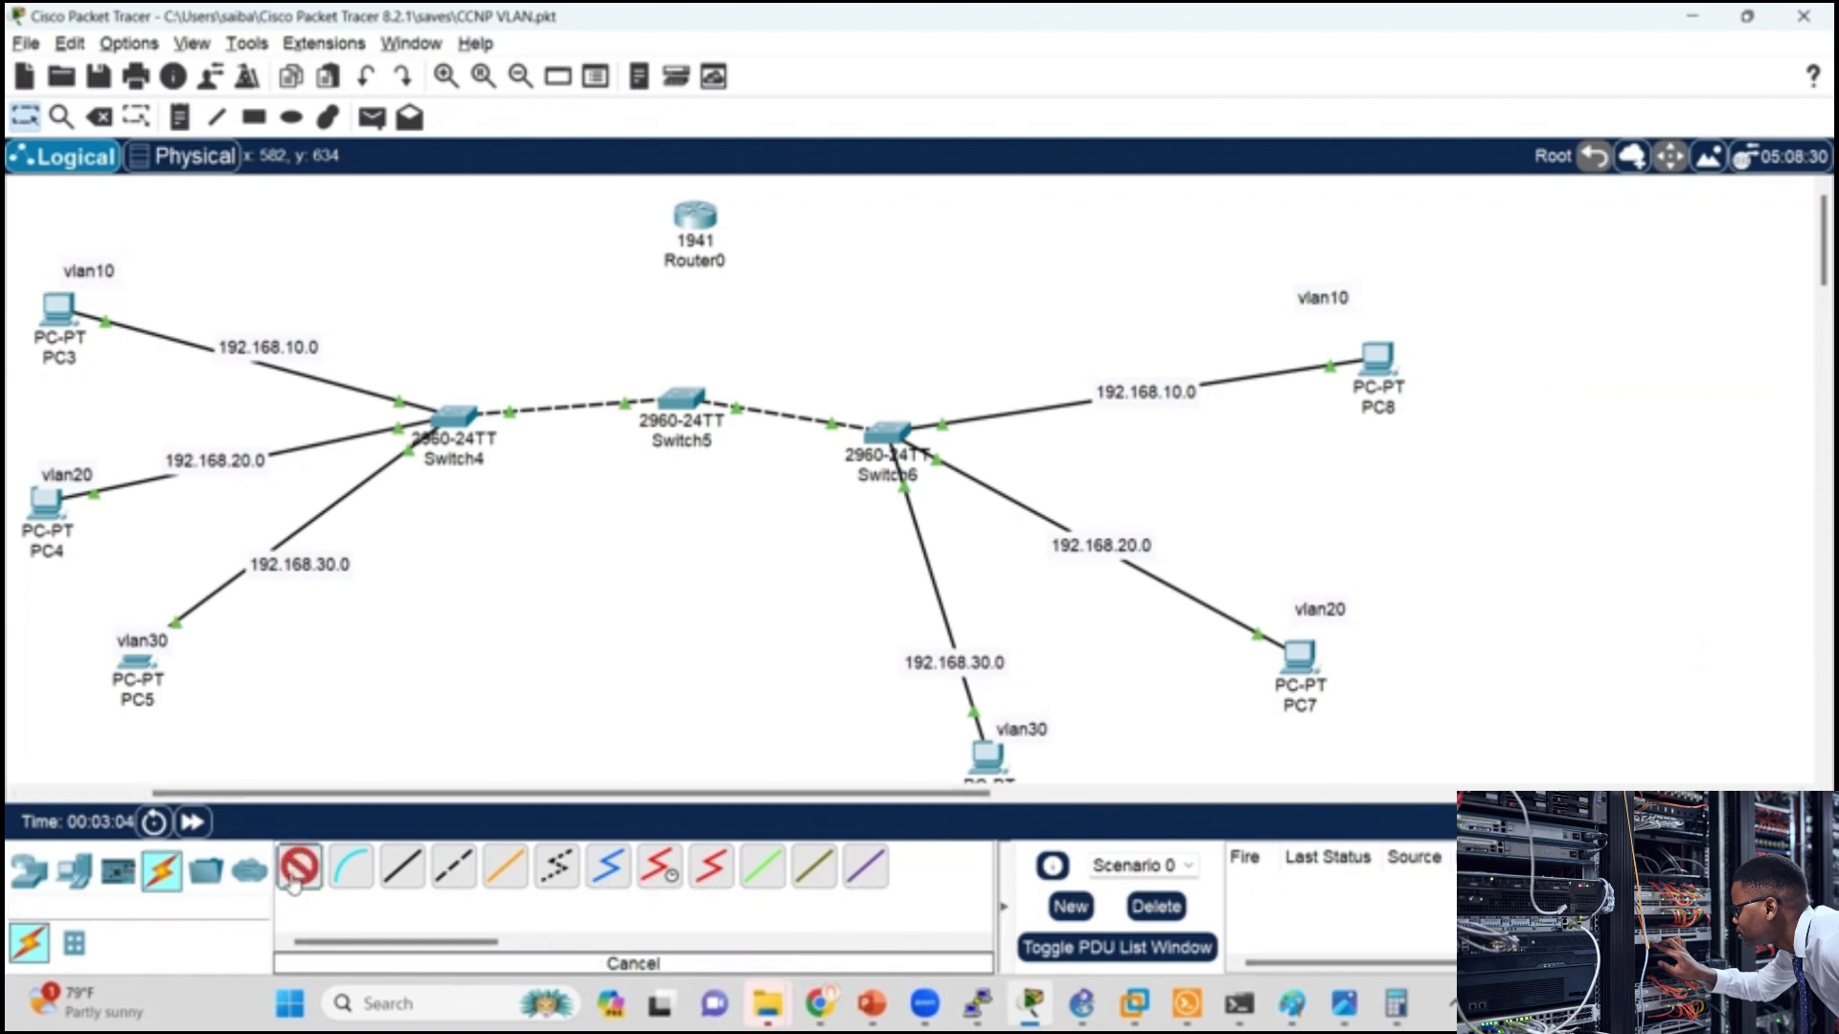
pyautogui.click(681, 399)
pyautogui.click(691, 222)
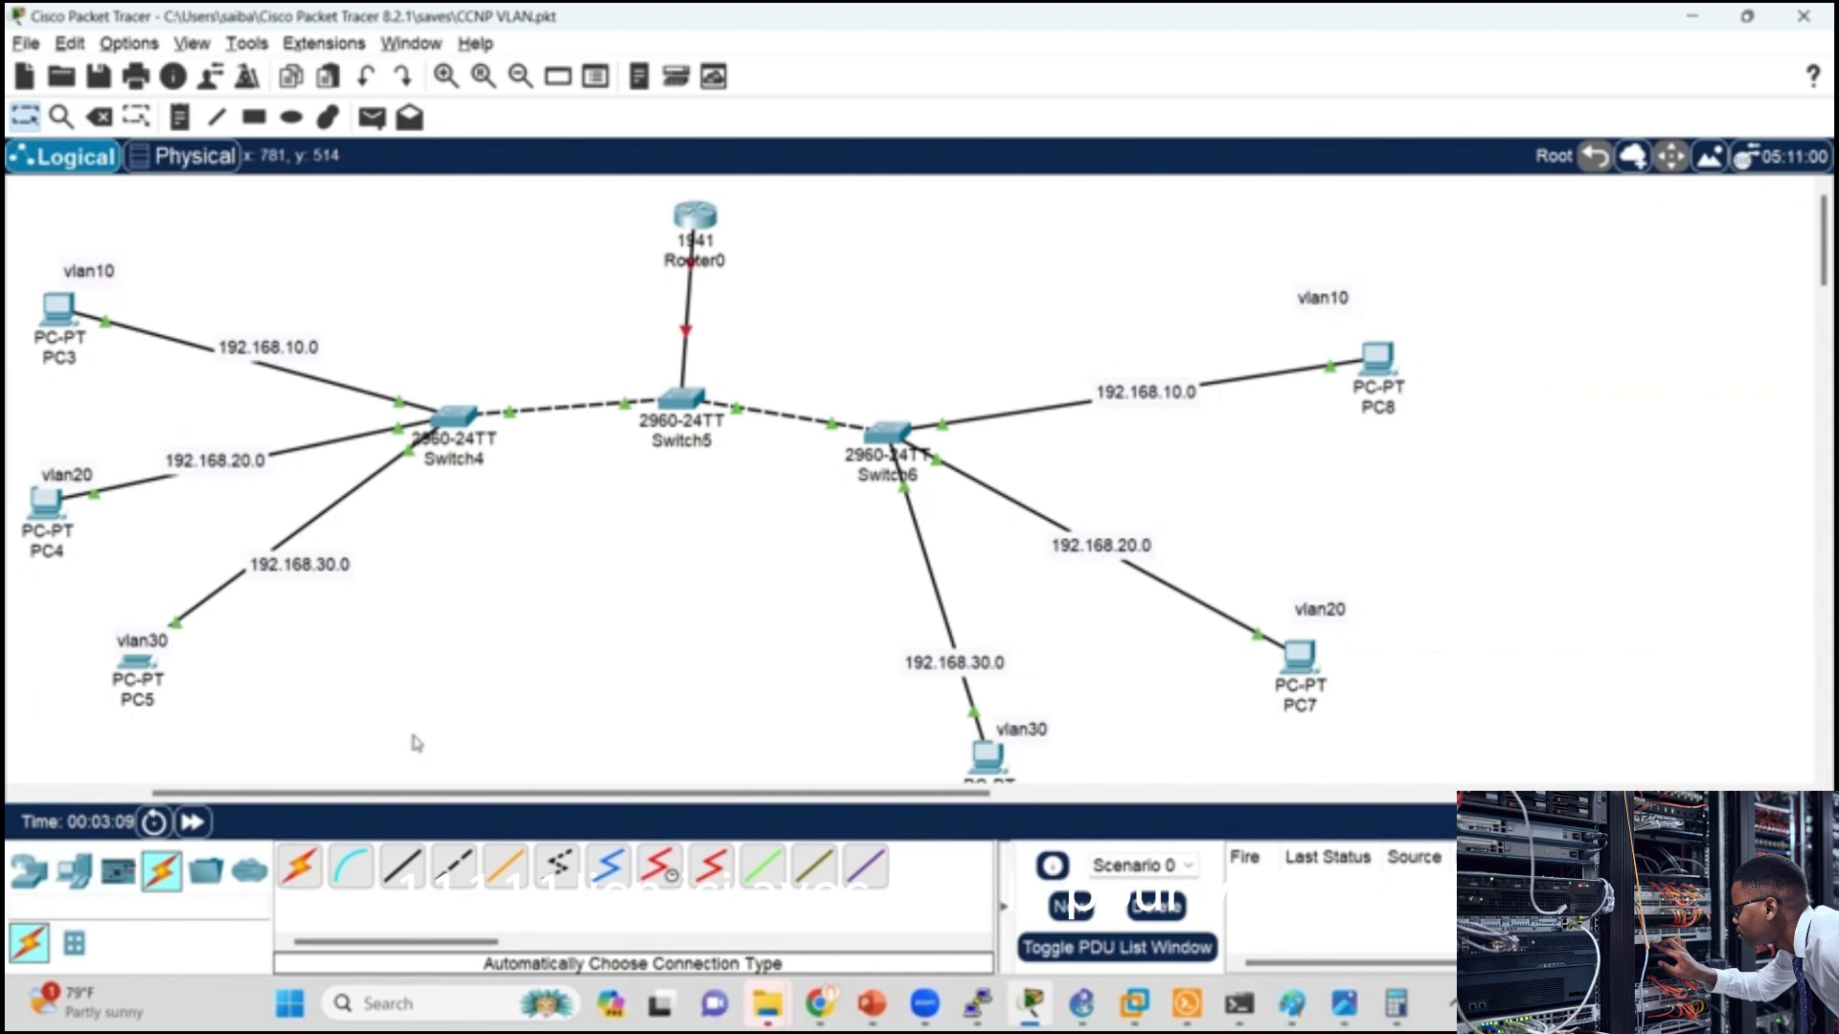
pyautogui.click(301, 873)
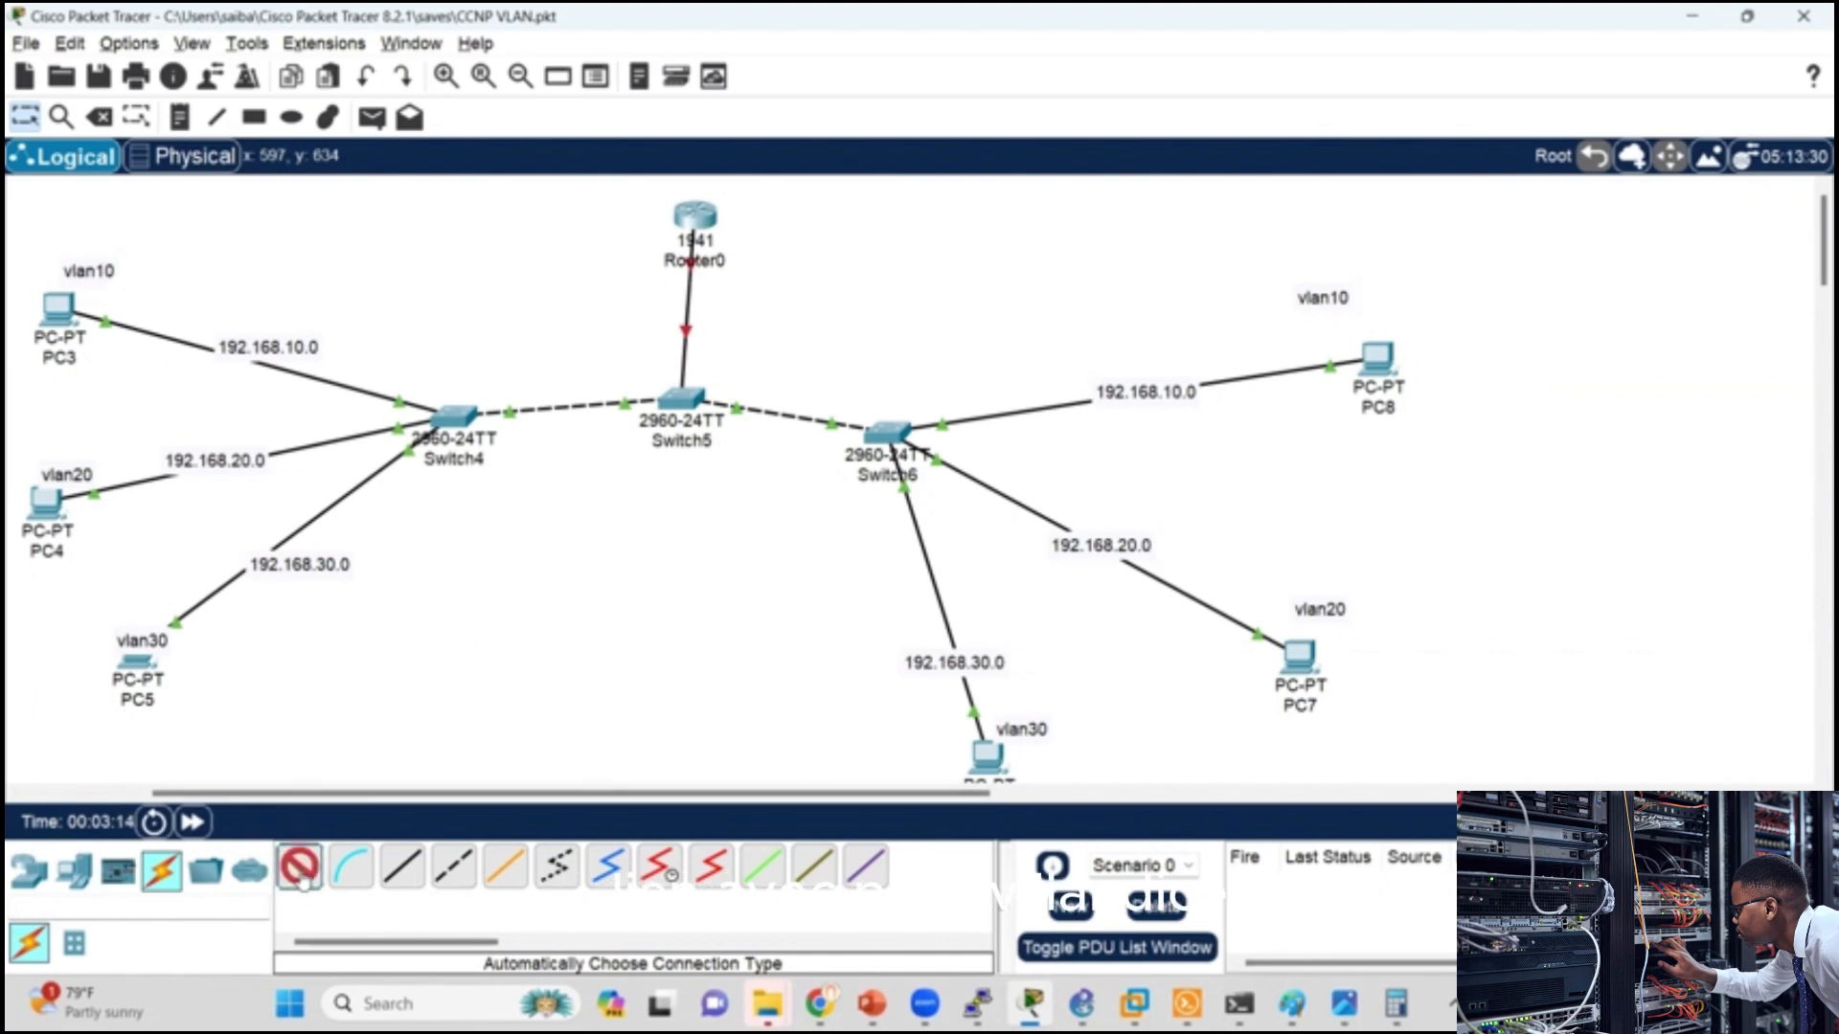
pyautogui.click(691, 398)
pyautogui.click(693, 216)
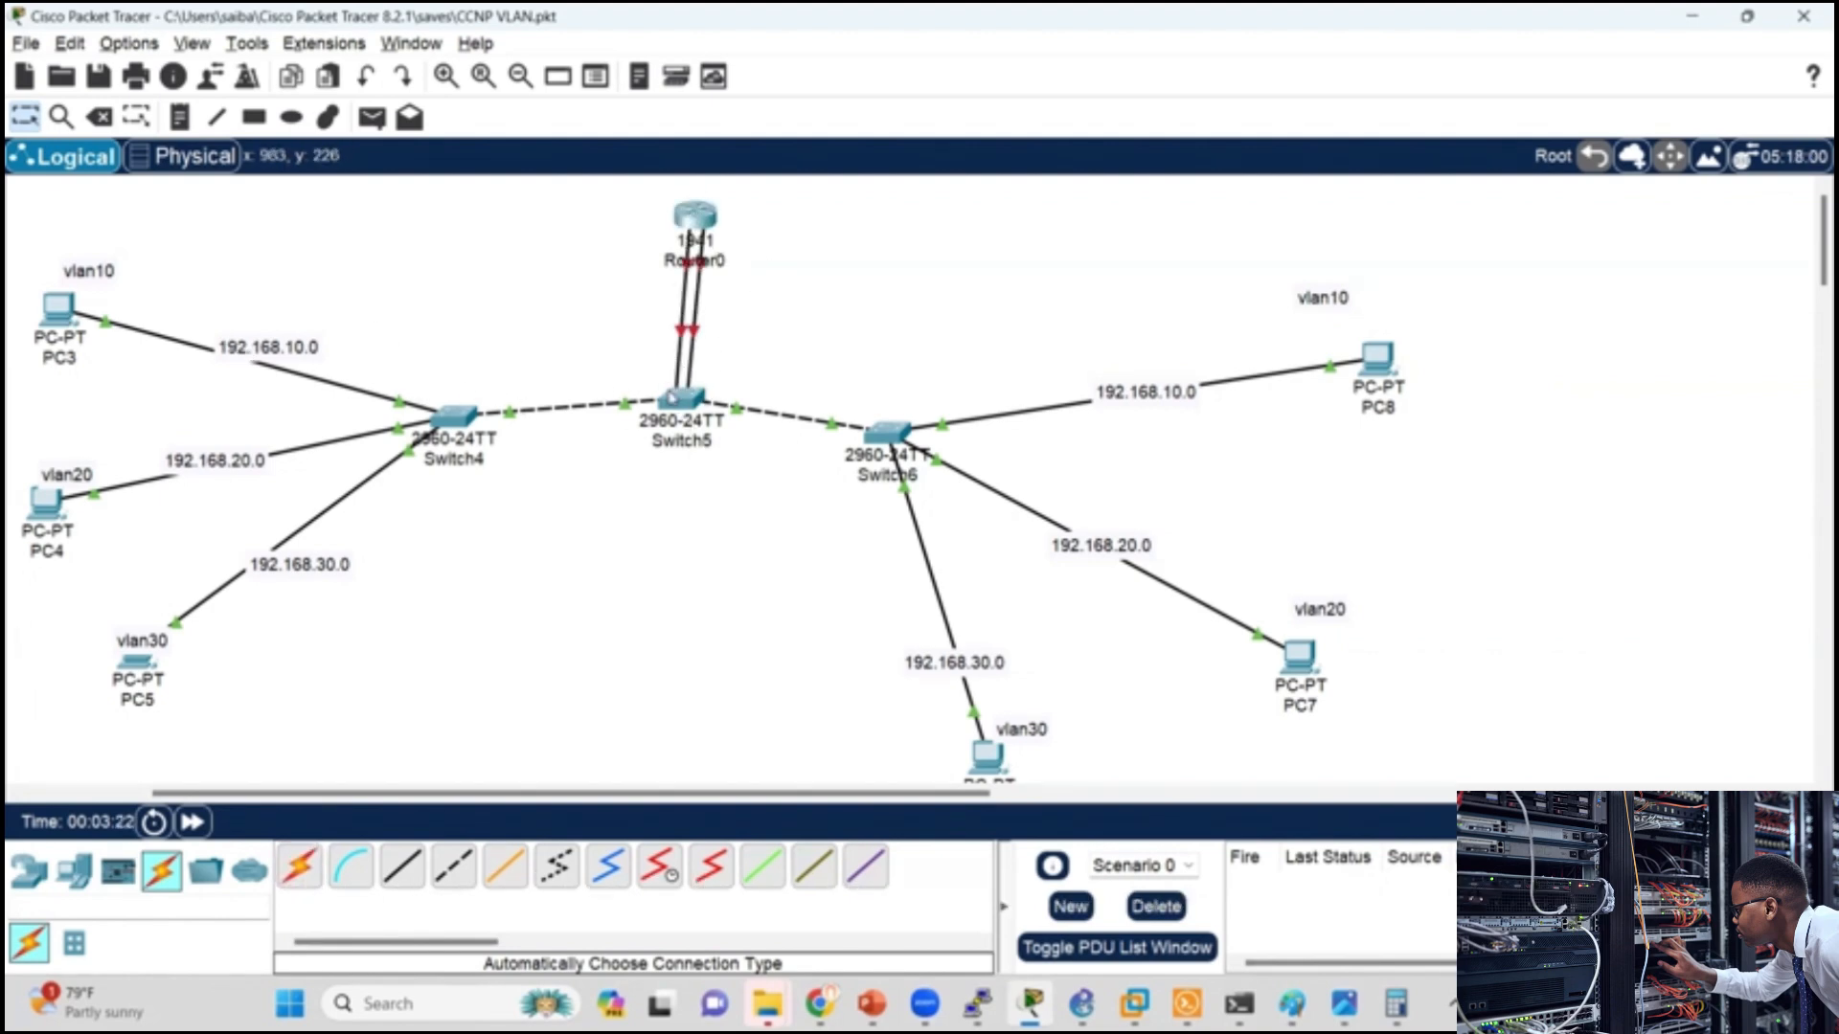
# Step: Check the port labels of the router links, then open Switch5's command line and enter global configuration mode with en and conf t
pyautogui.moveTo(686, 334)
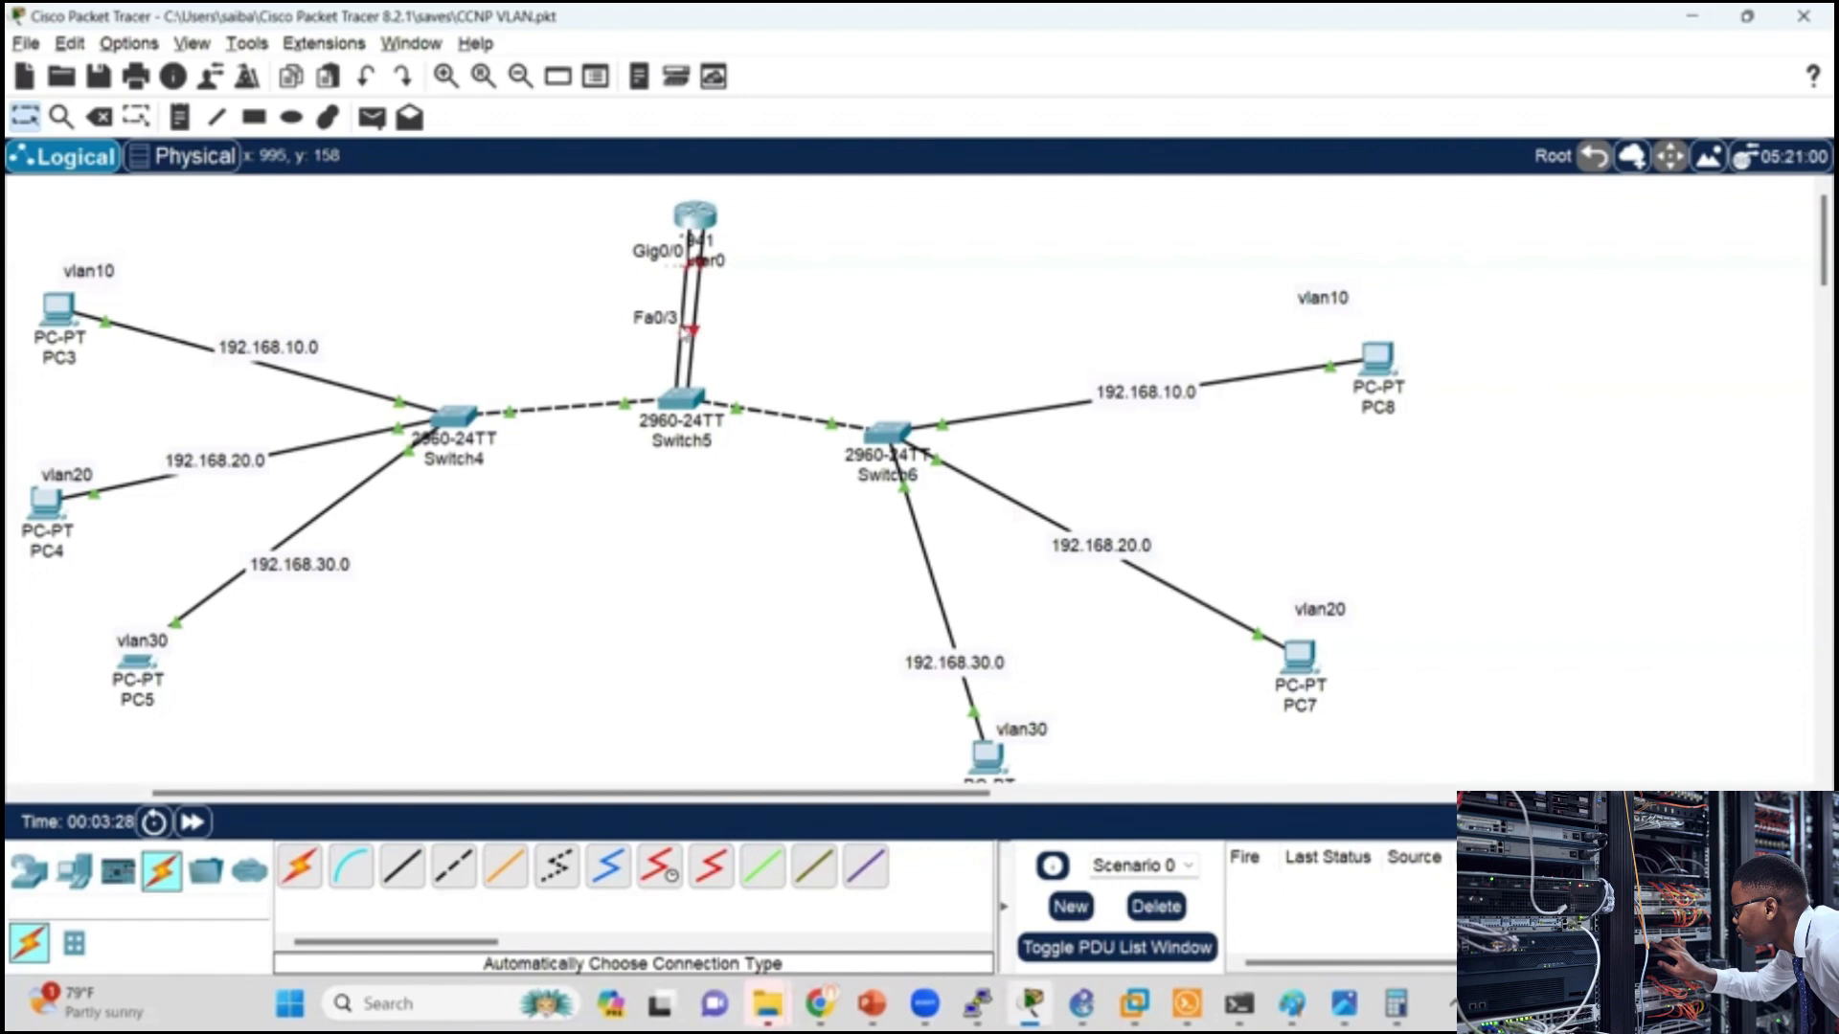
pyautogui.click(680, 407)
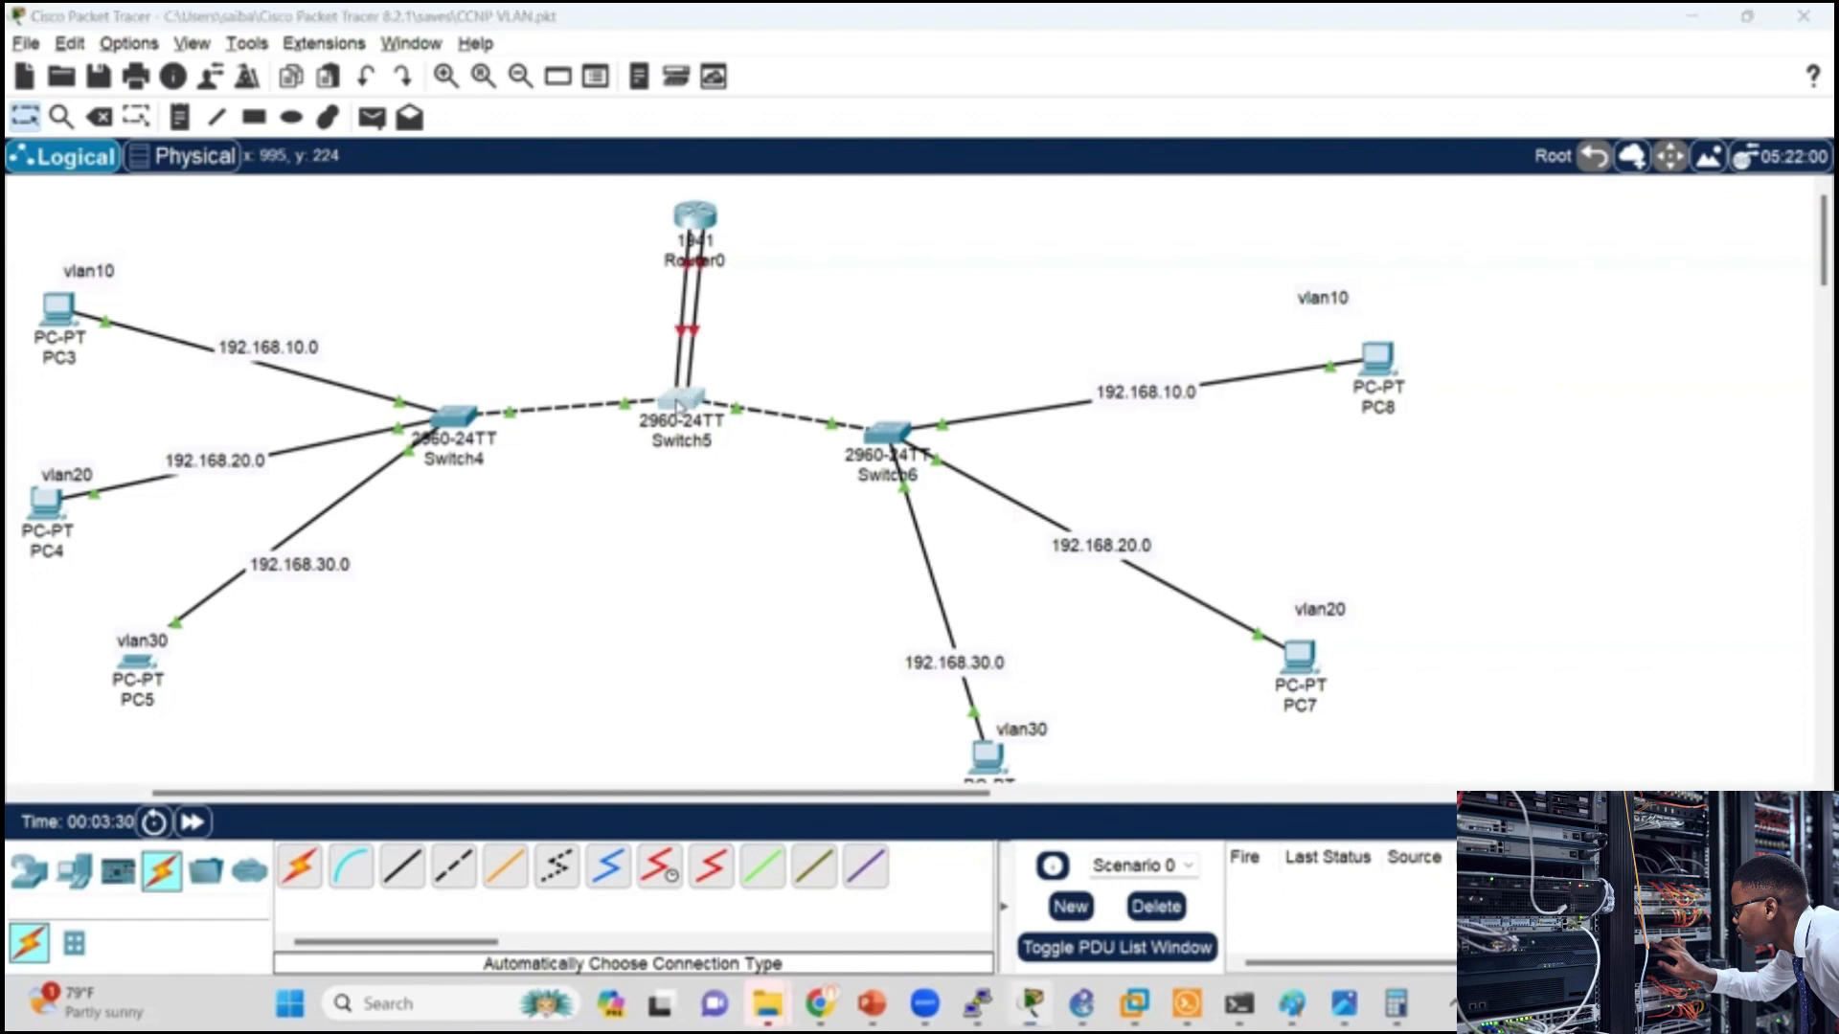
pyautogui.click(839, 189)
pyautogui.press('Return')
pyautogui.press('Return')
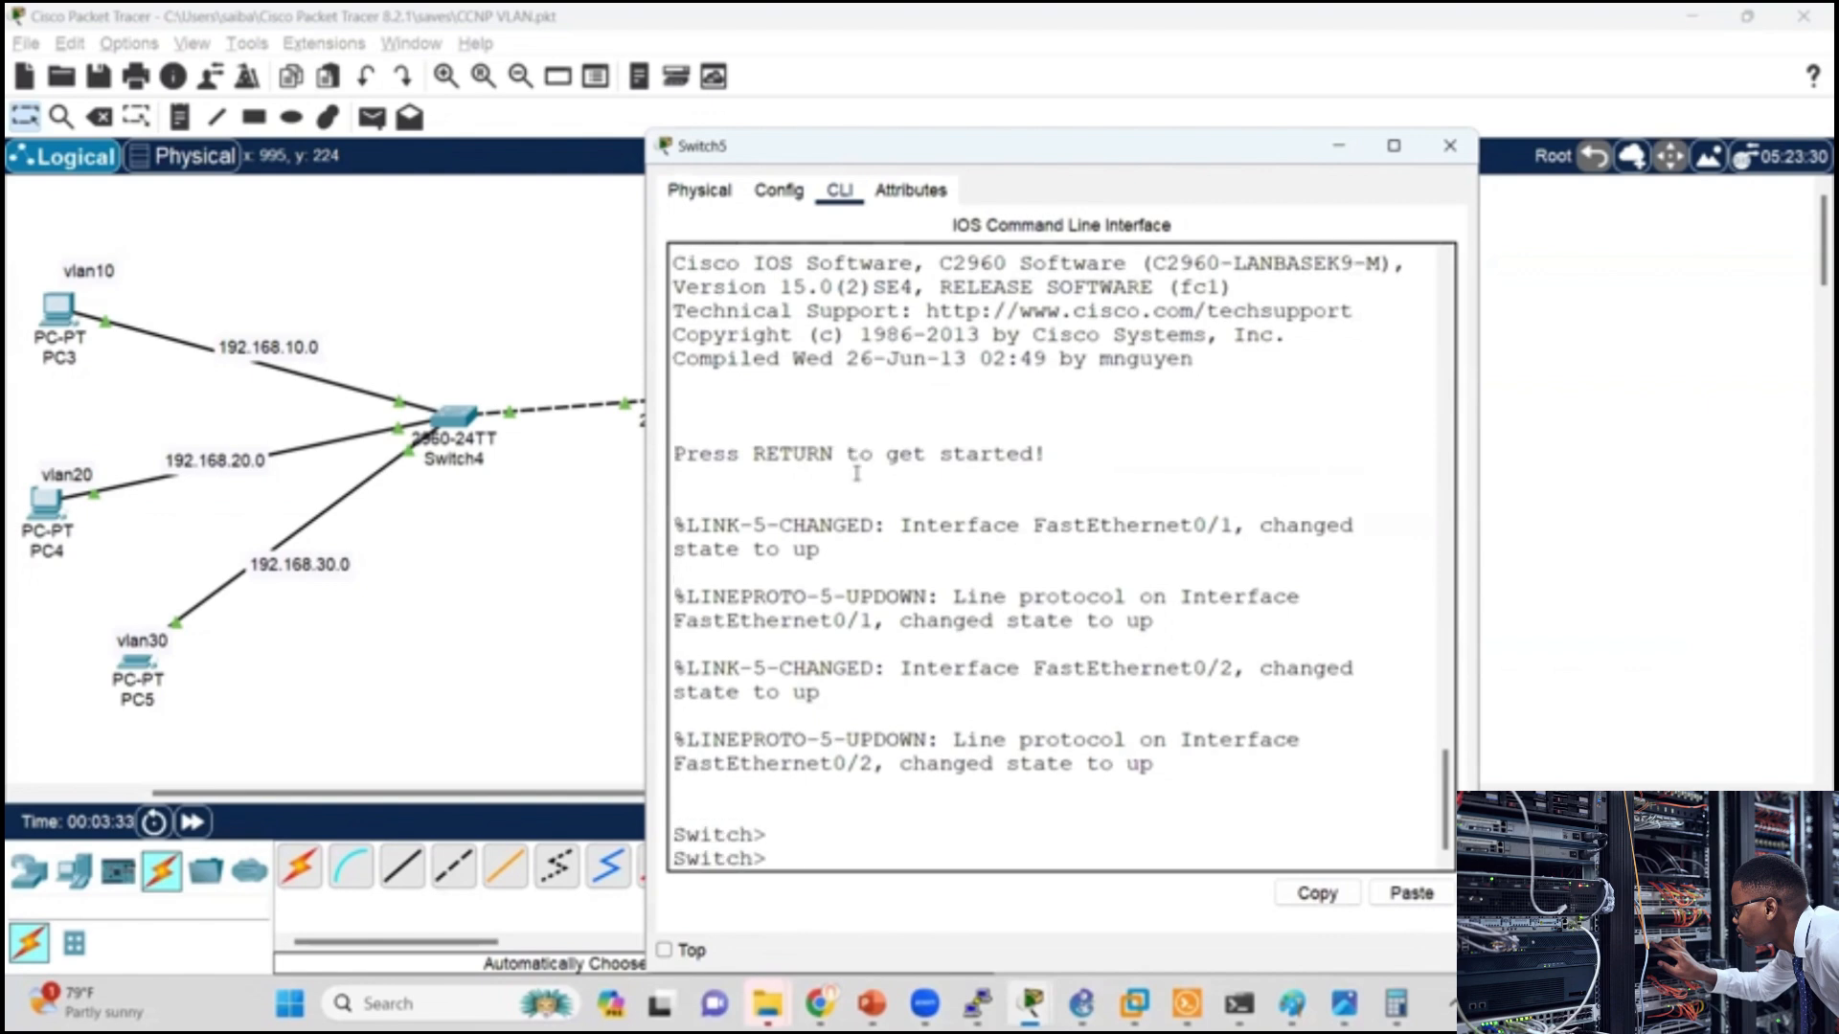
pyautogui.press('Return')
pyautogui.write('en')
pyautogui.press('Return')
pyautogui.press('Return')
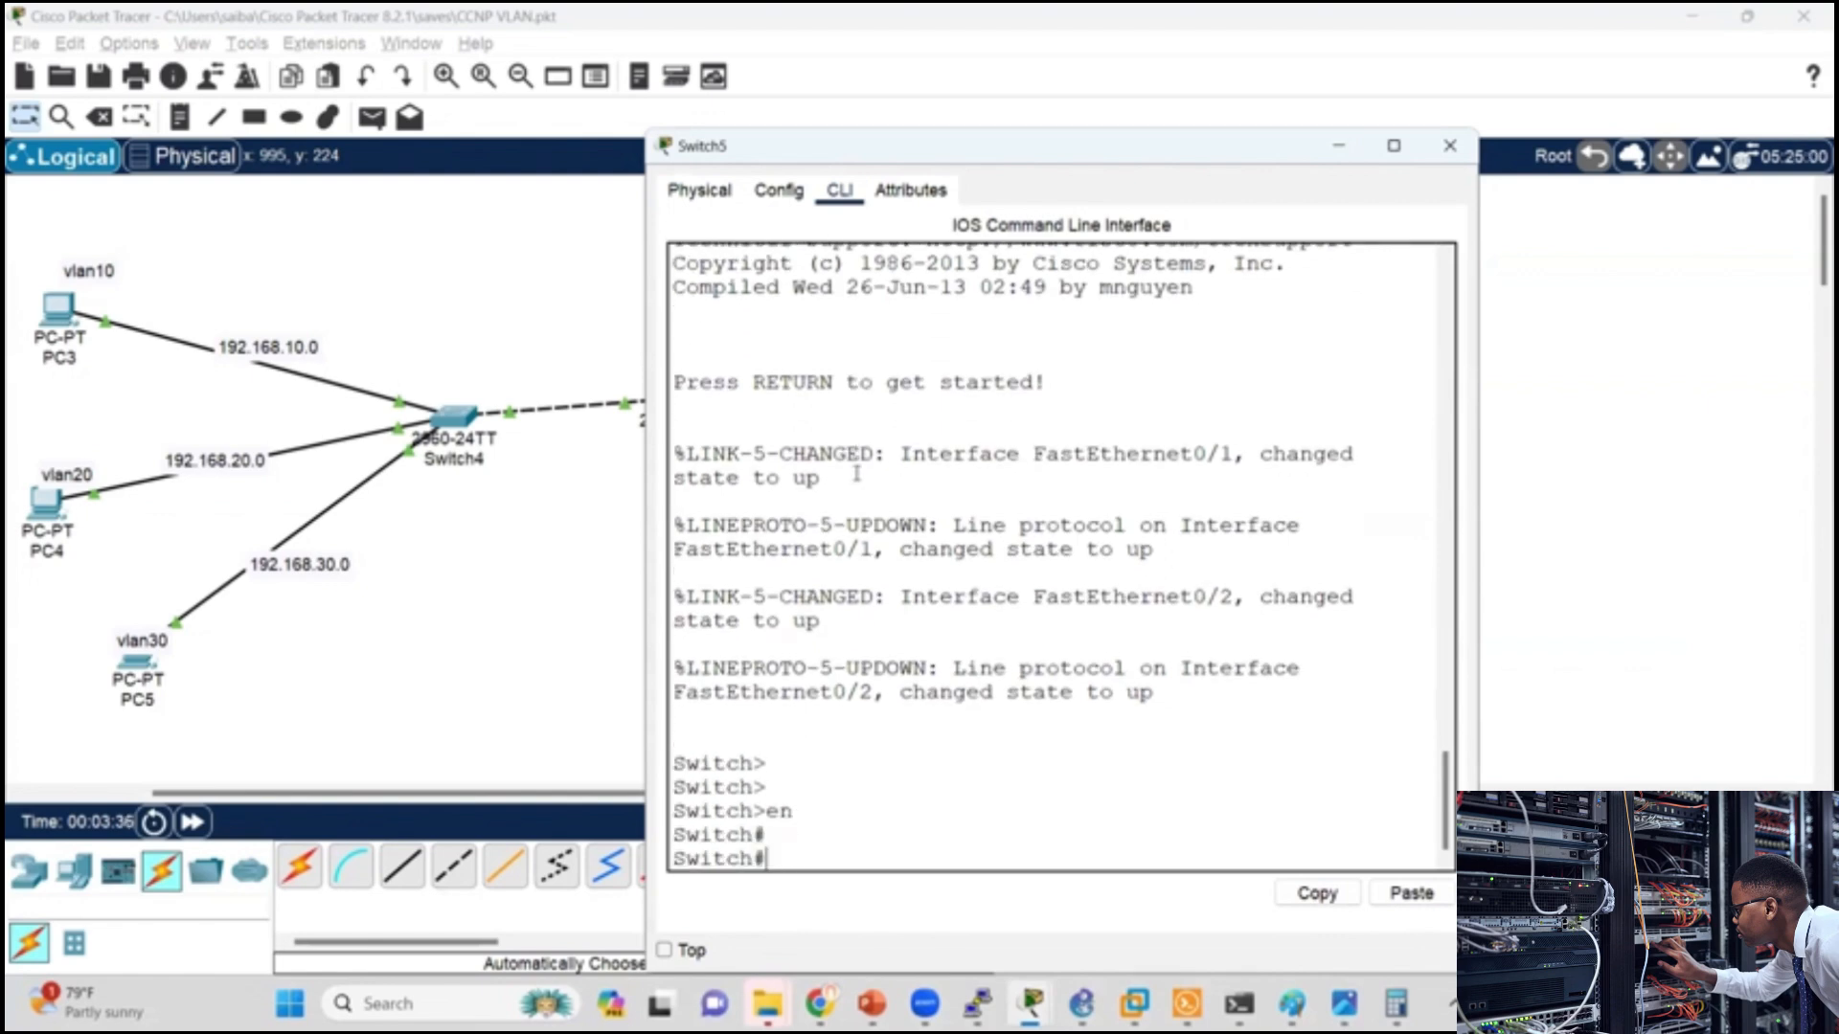
pyautogui.write('conf t')
pyautogui.press('Return')
pyautogui.press('Return')
pyautogui.press('Return')
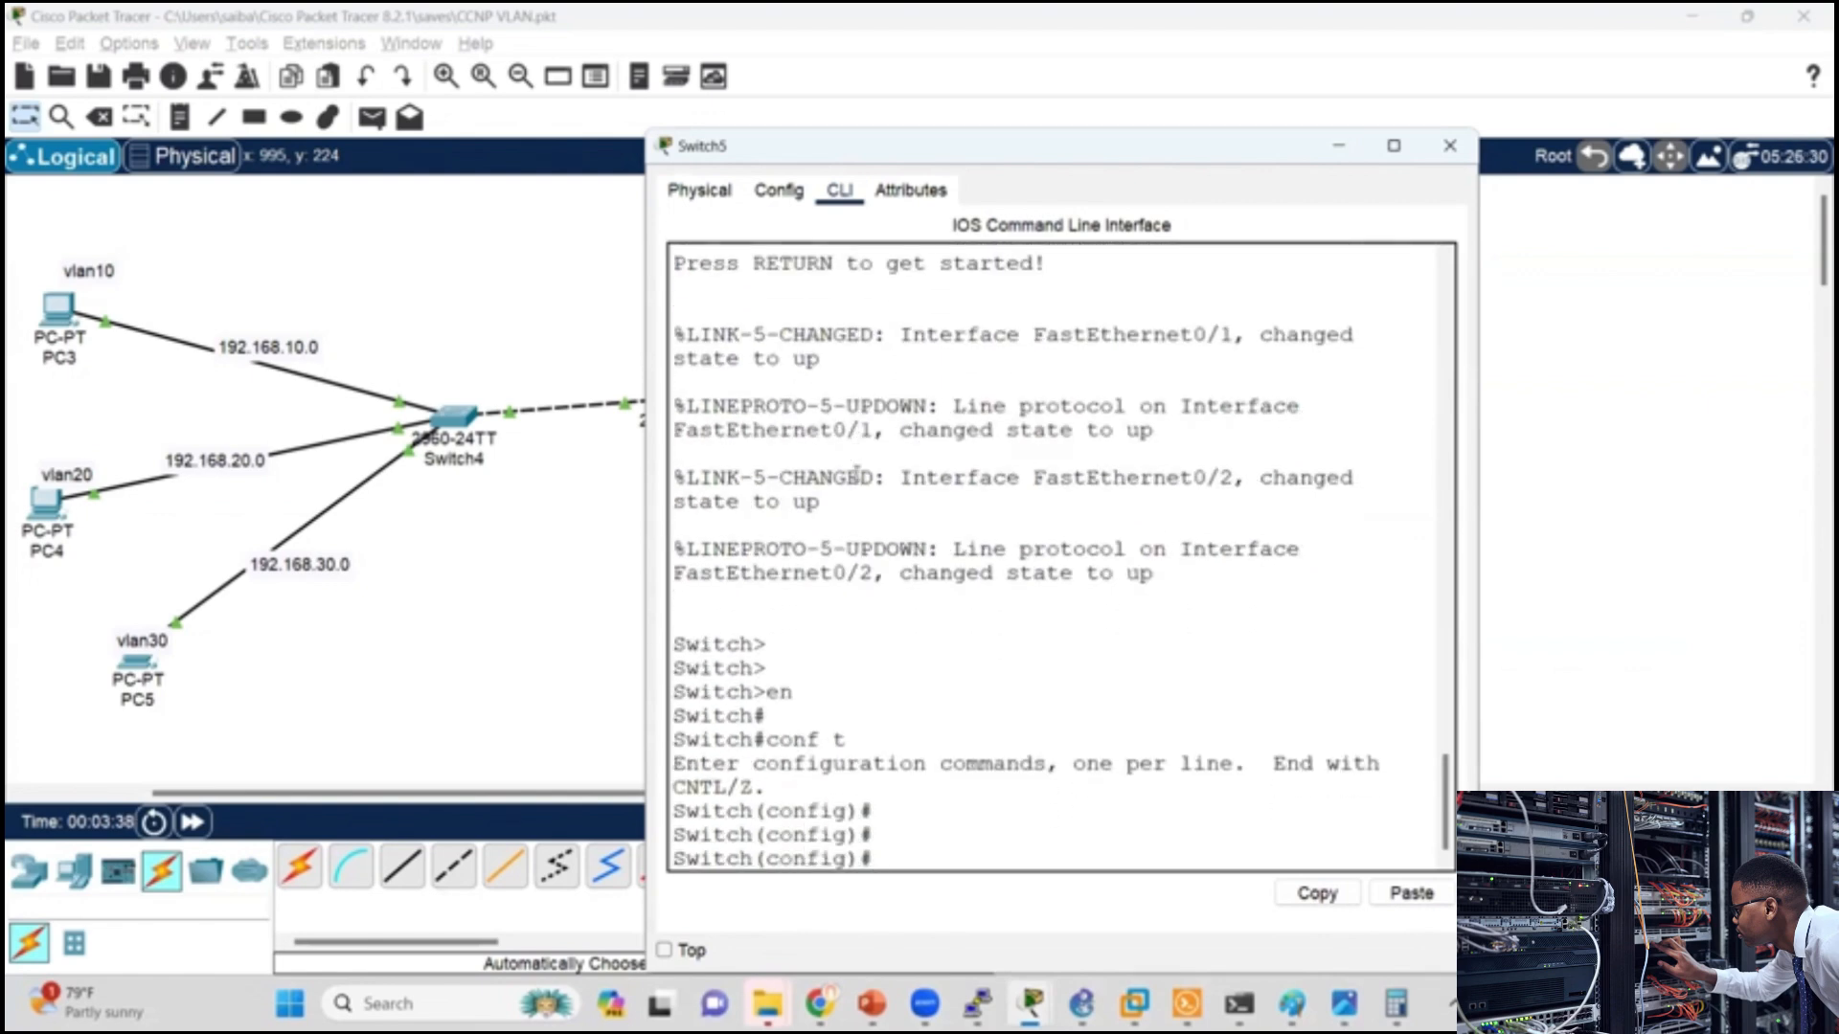
# Step: Enter interface f0/3, list the switchport options with ?, and set the port with switchport mode access
pyautogui.write('int f0')
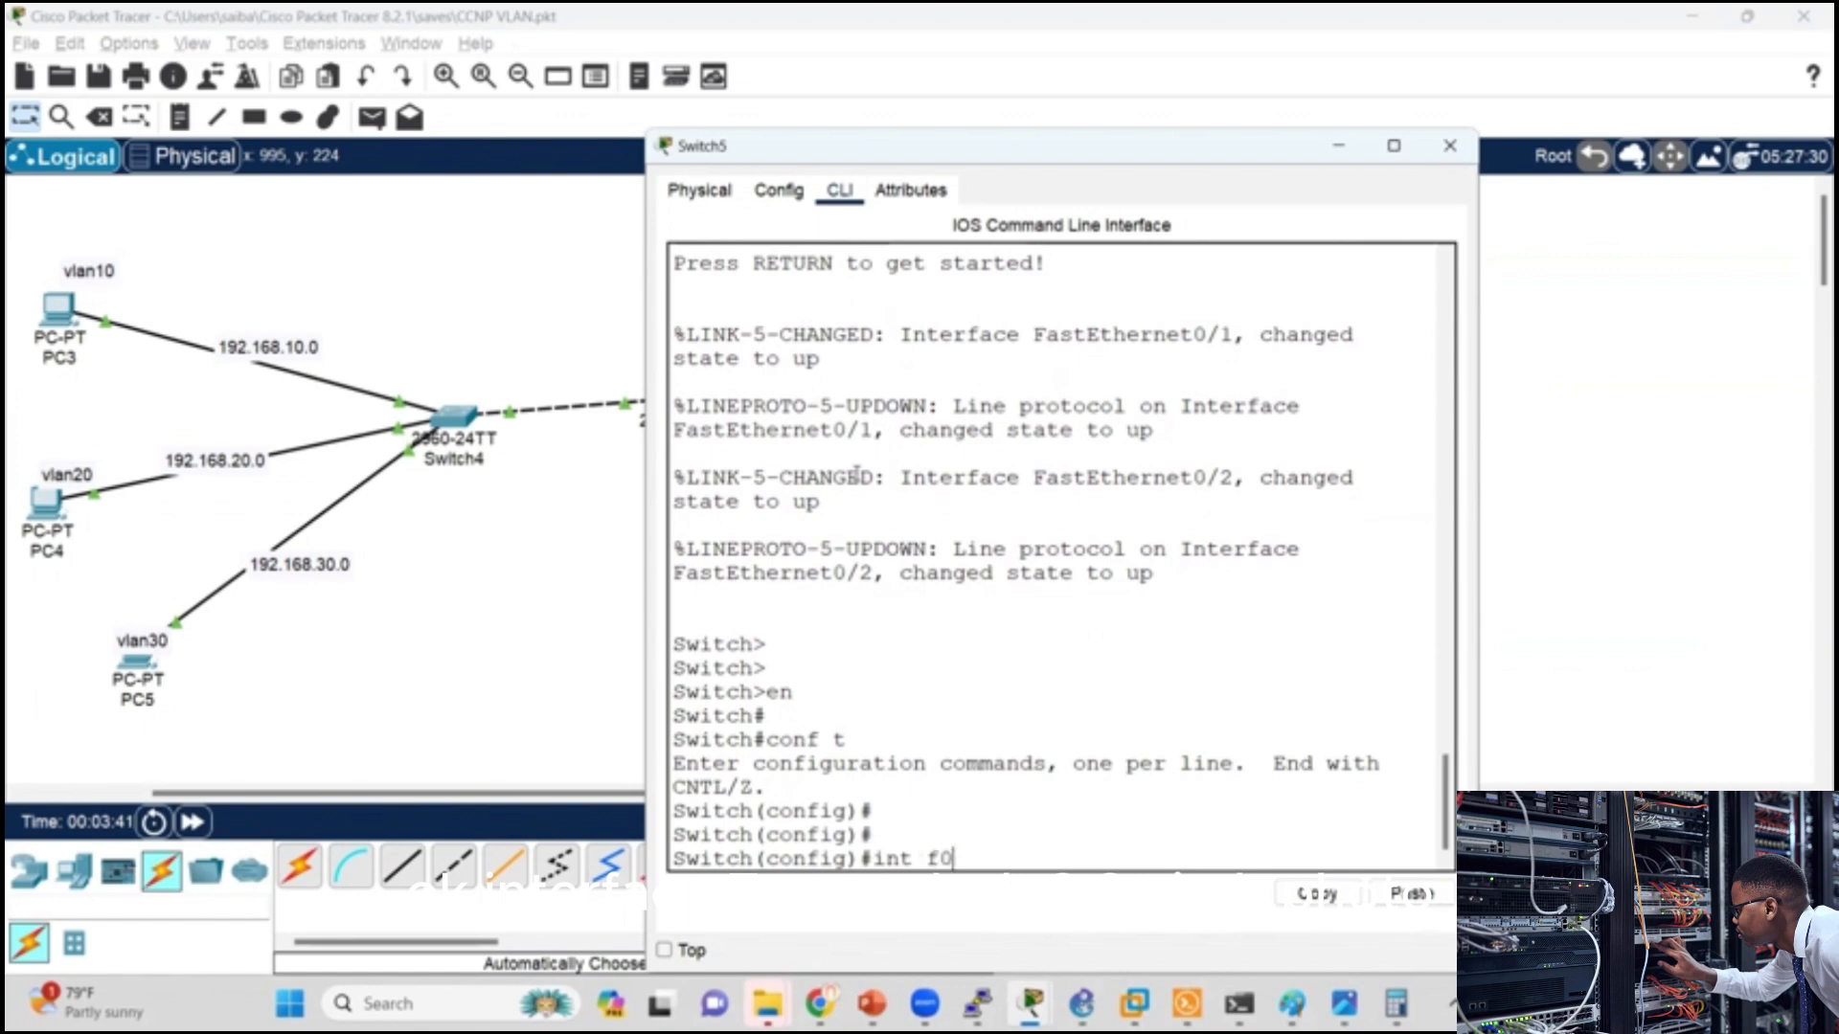
pyautogui.write('/3')
pyautogui.press('Return')
pyautogui.write('sw')
pyautogui.press('Tab')
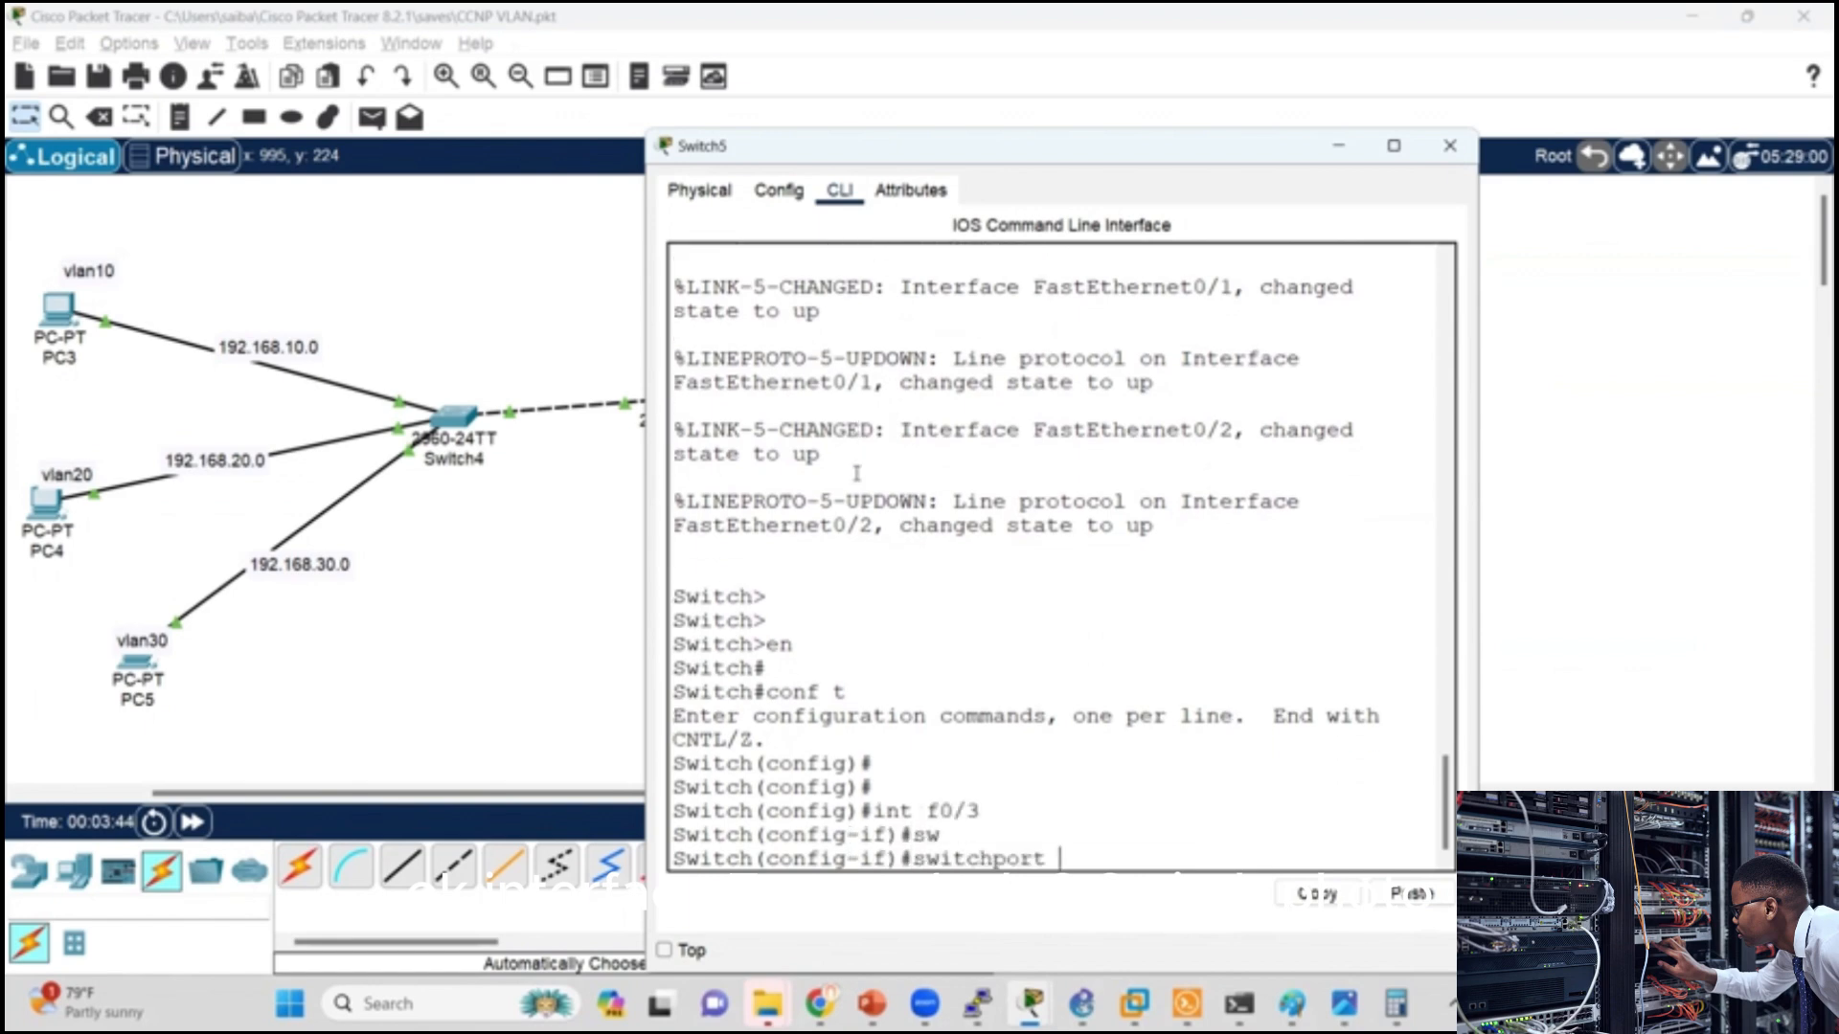
pyautogui.write('?')
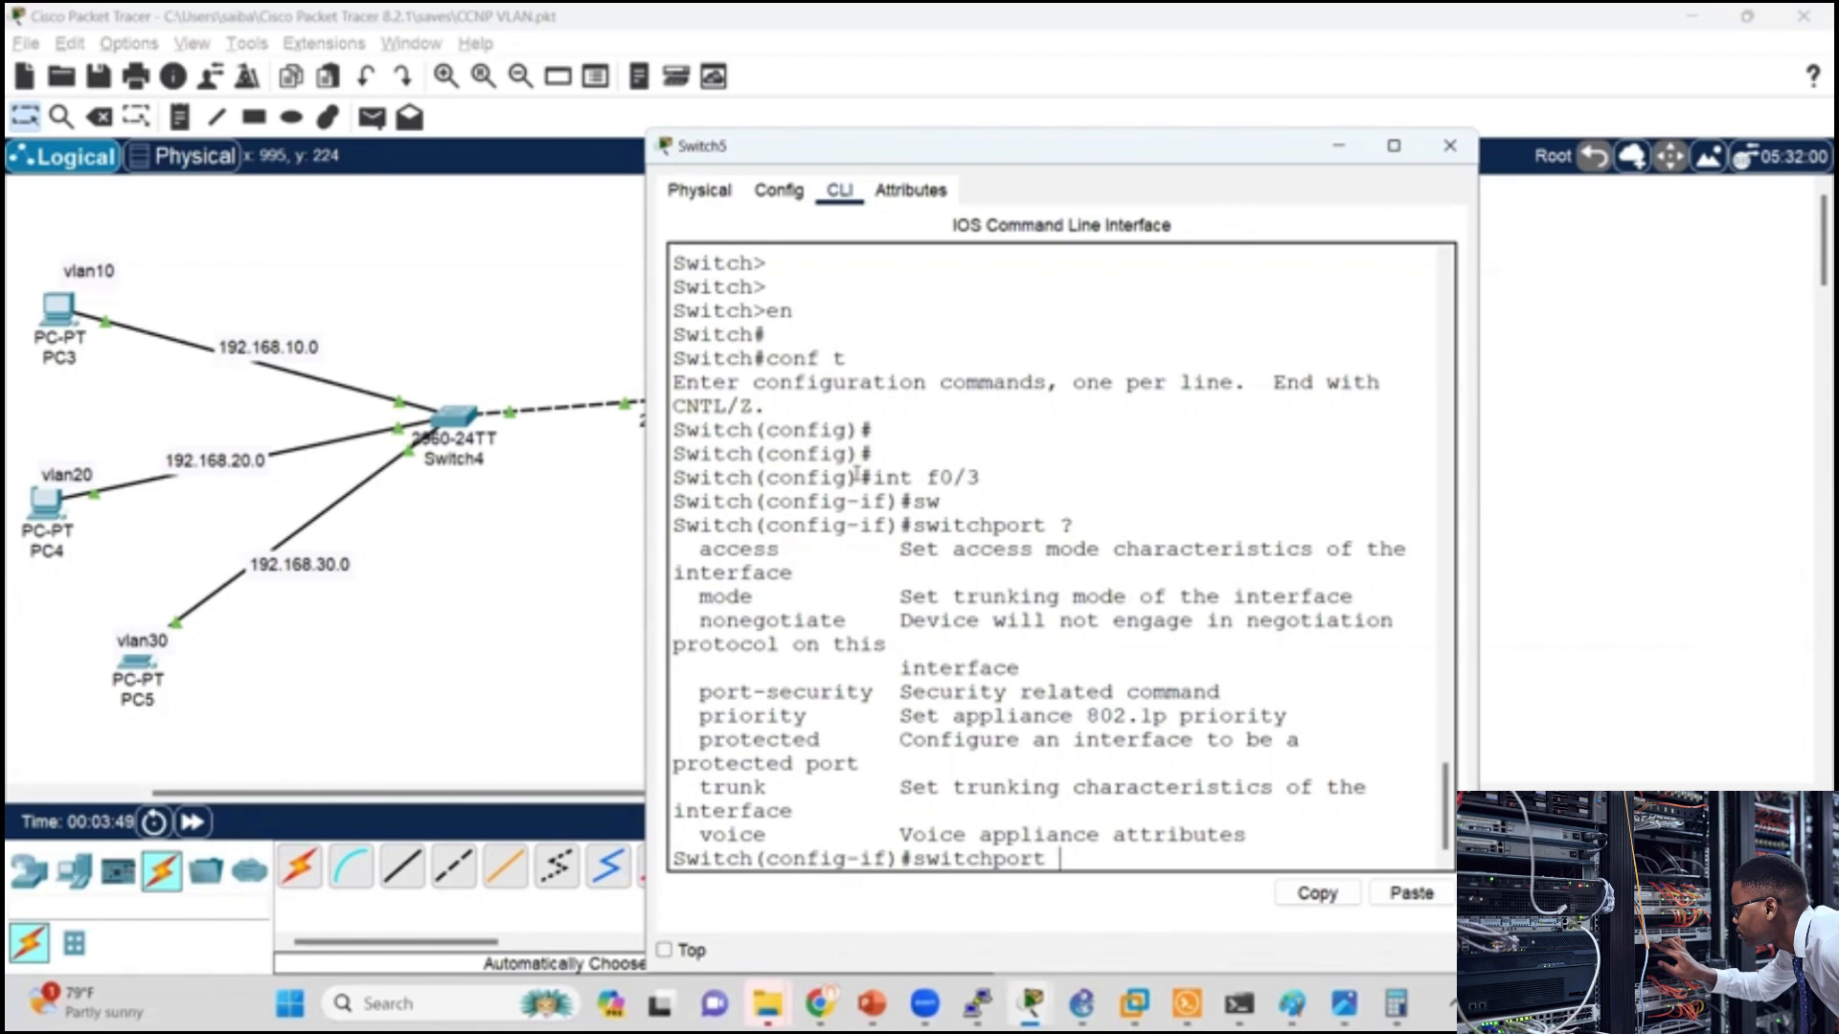
pyautogui.write('mod')
pyautogui.press('Tab')
pyautogui.write('acc')
pyautogui.press('Tab')
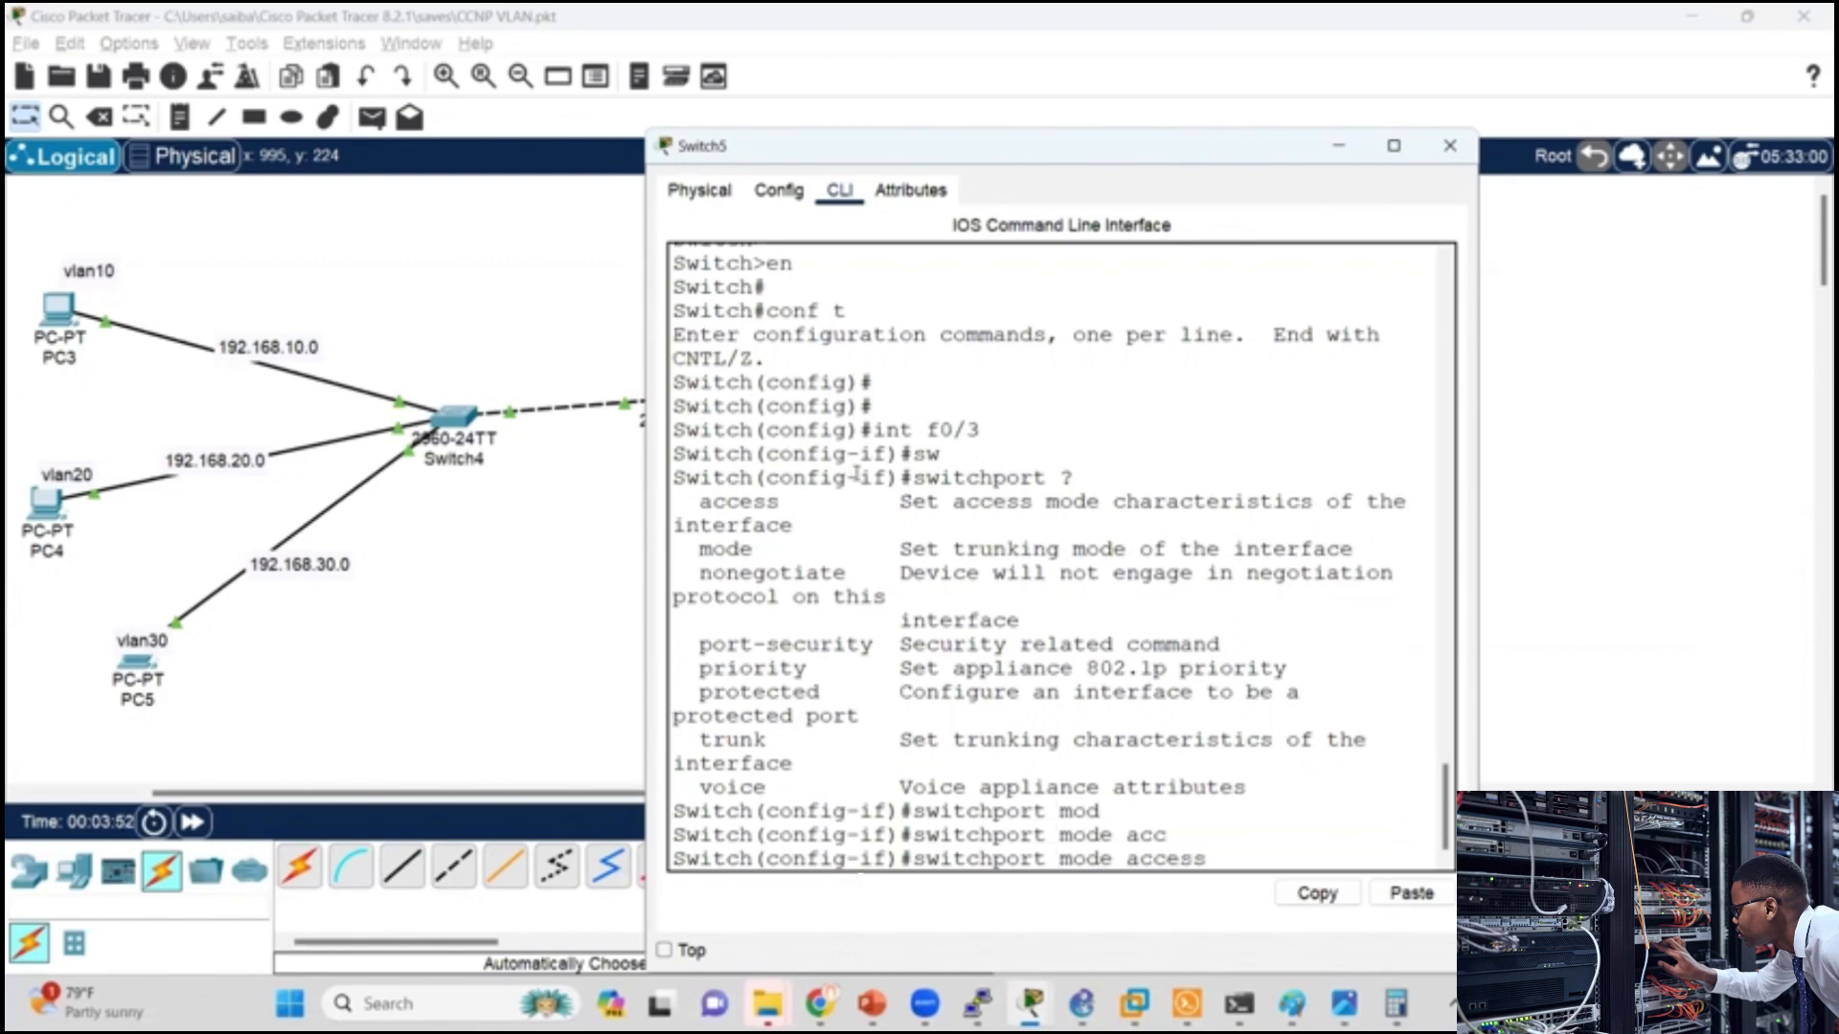
pyautogui.press('Return')
# Step: Assign interface f0/3 to VLAN 10 with switchport access vlan 10
pyautogui.write('s')
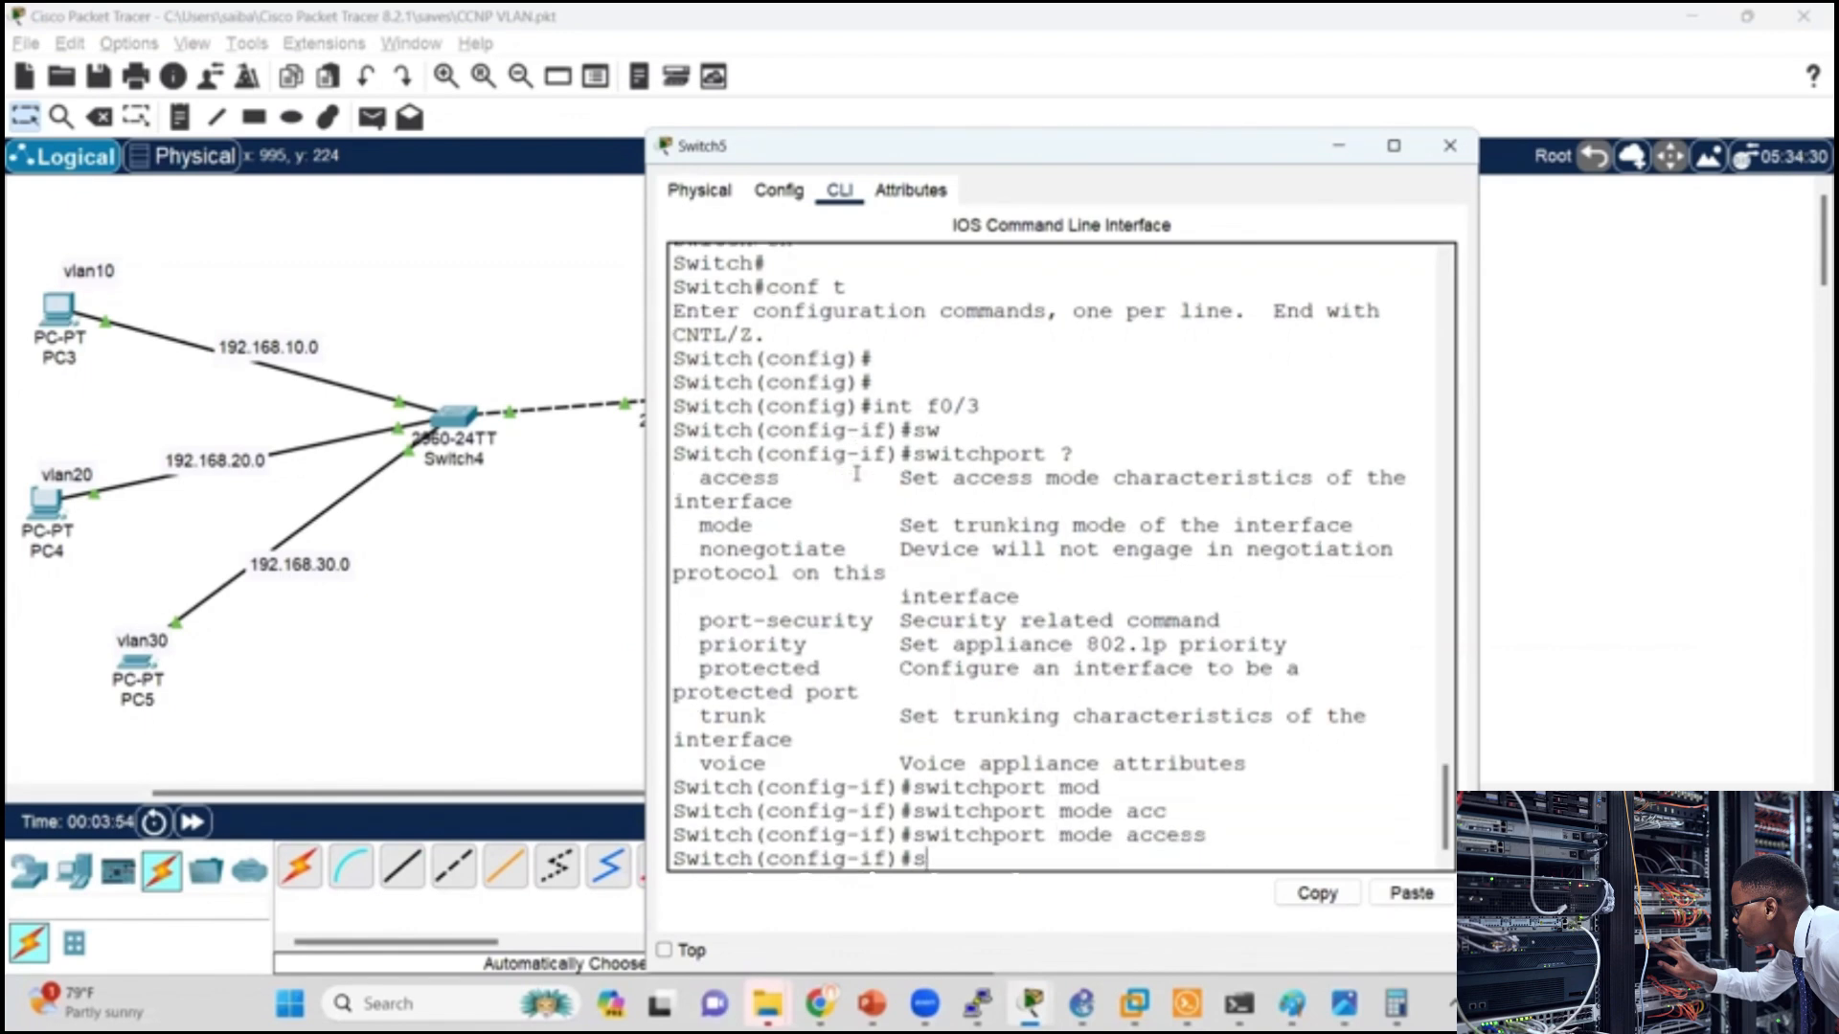
pyautogui.write('wi')
pyautogui.press('Tab')
pyautogui.write('acc')
pyautogui.press('Tab')
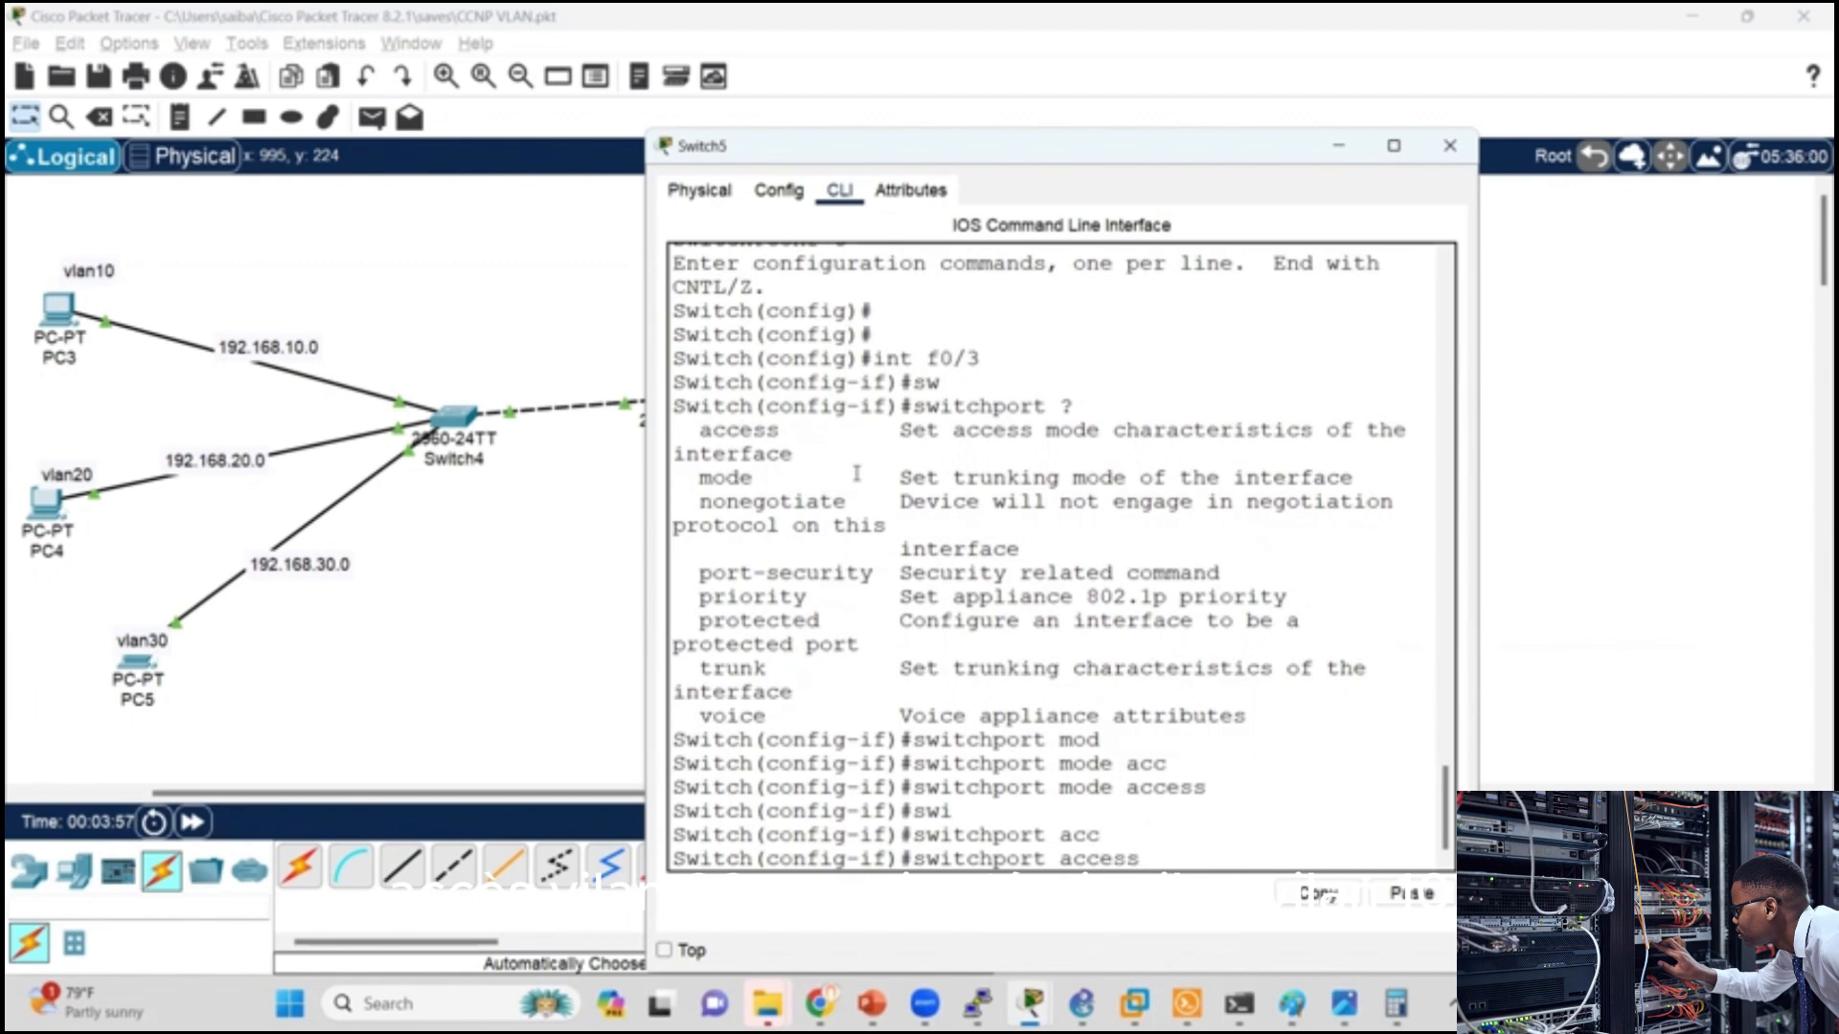
pyautogui.write('vlan')
pyautogui.press('Tab')
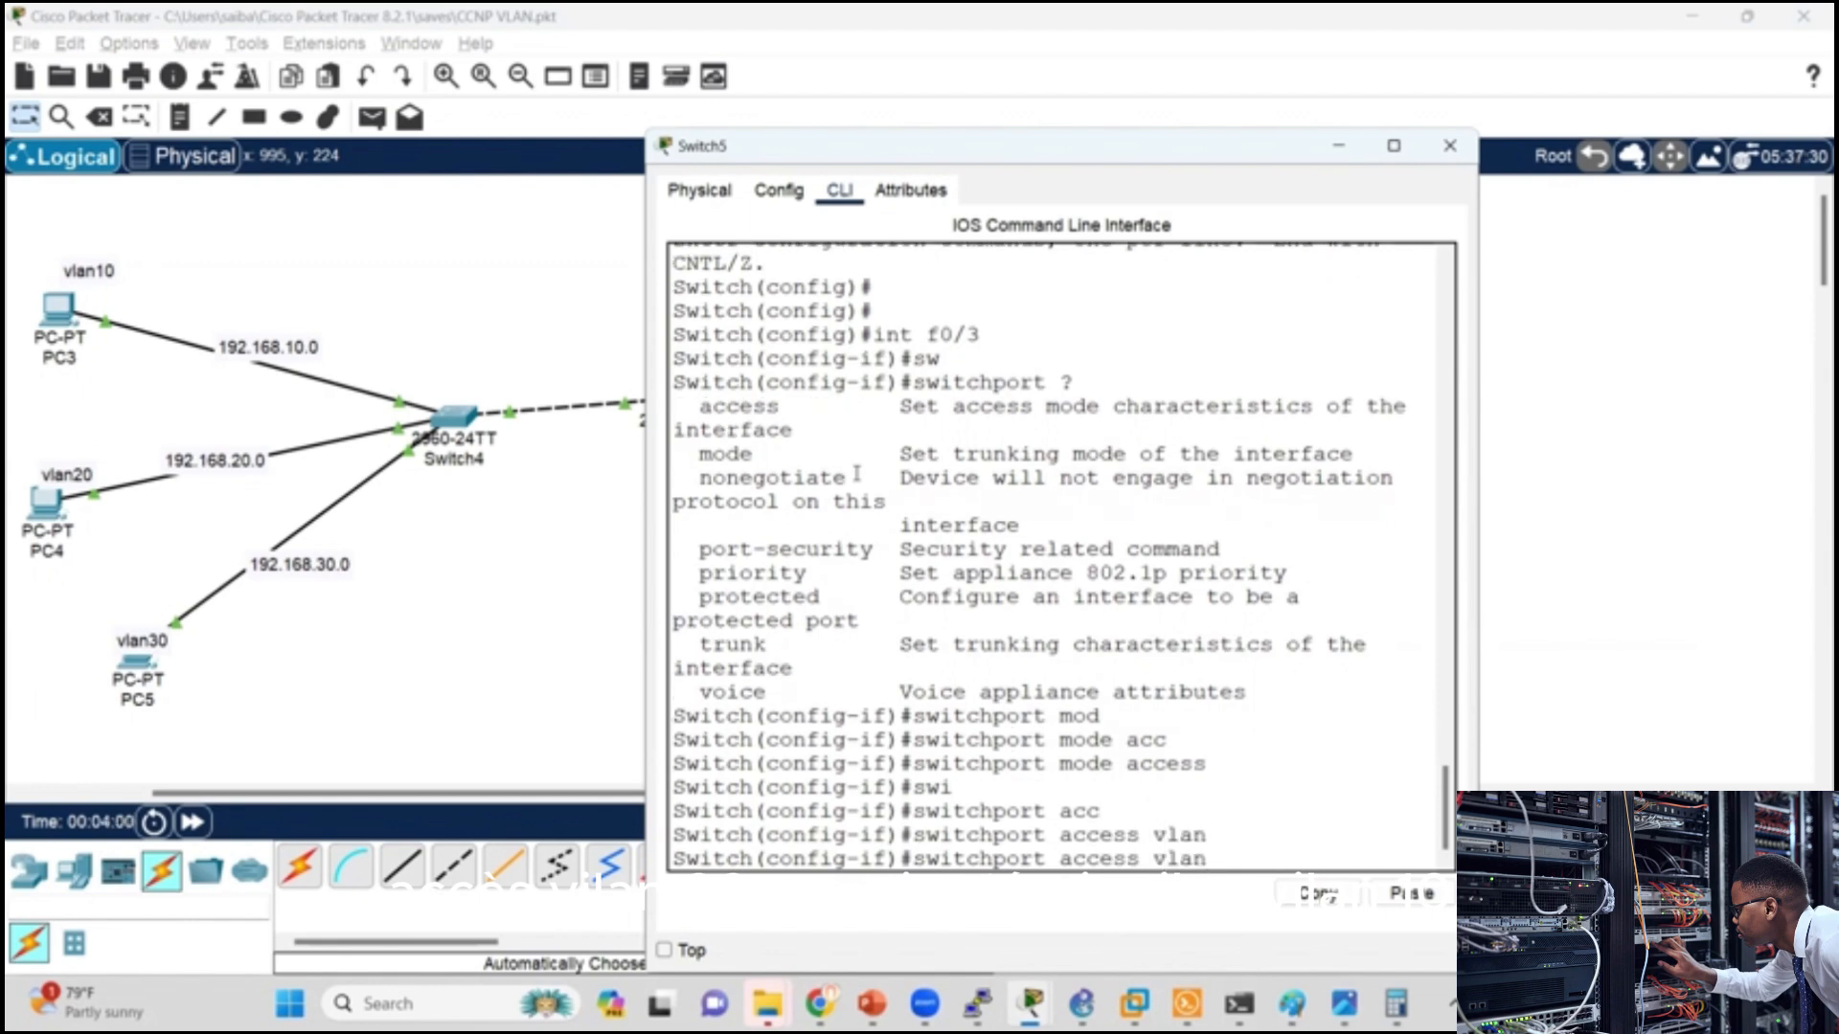
pyautogui.write('10')
pyautogui.press('Return')
pyautogui.press('Return')
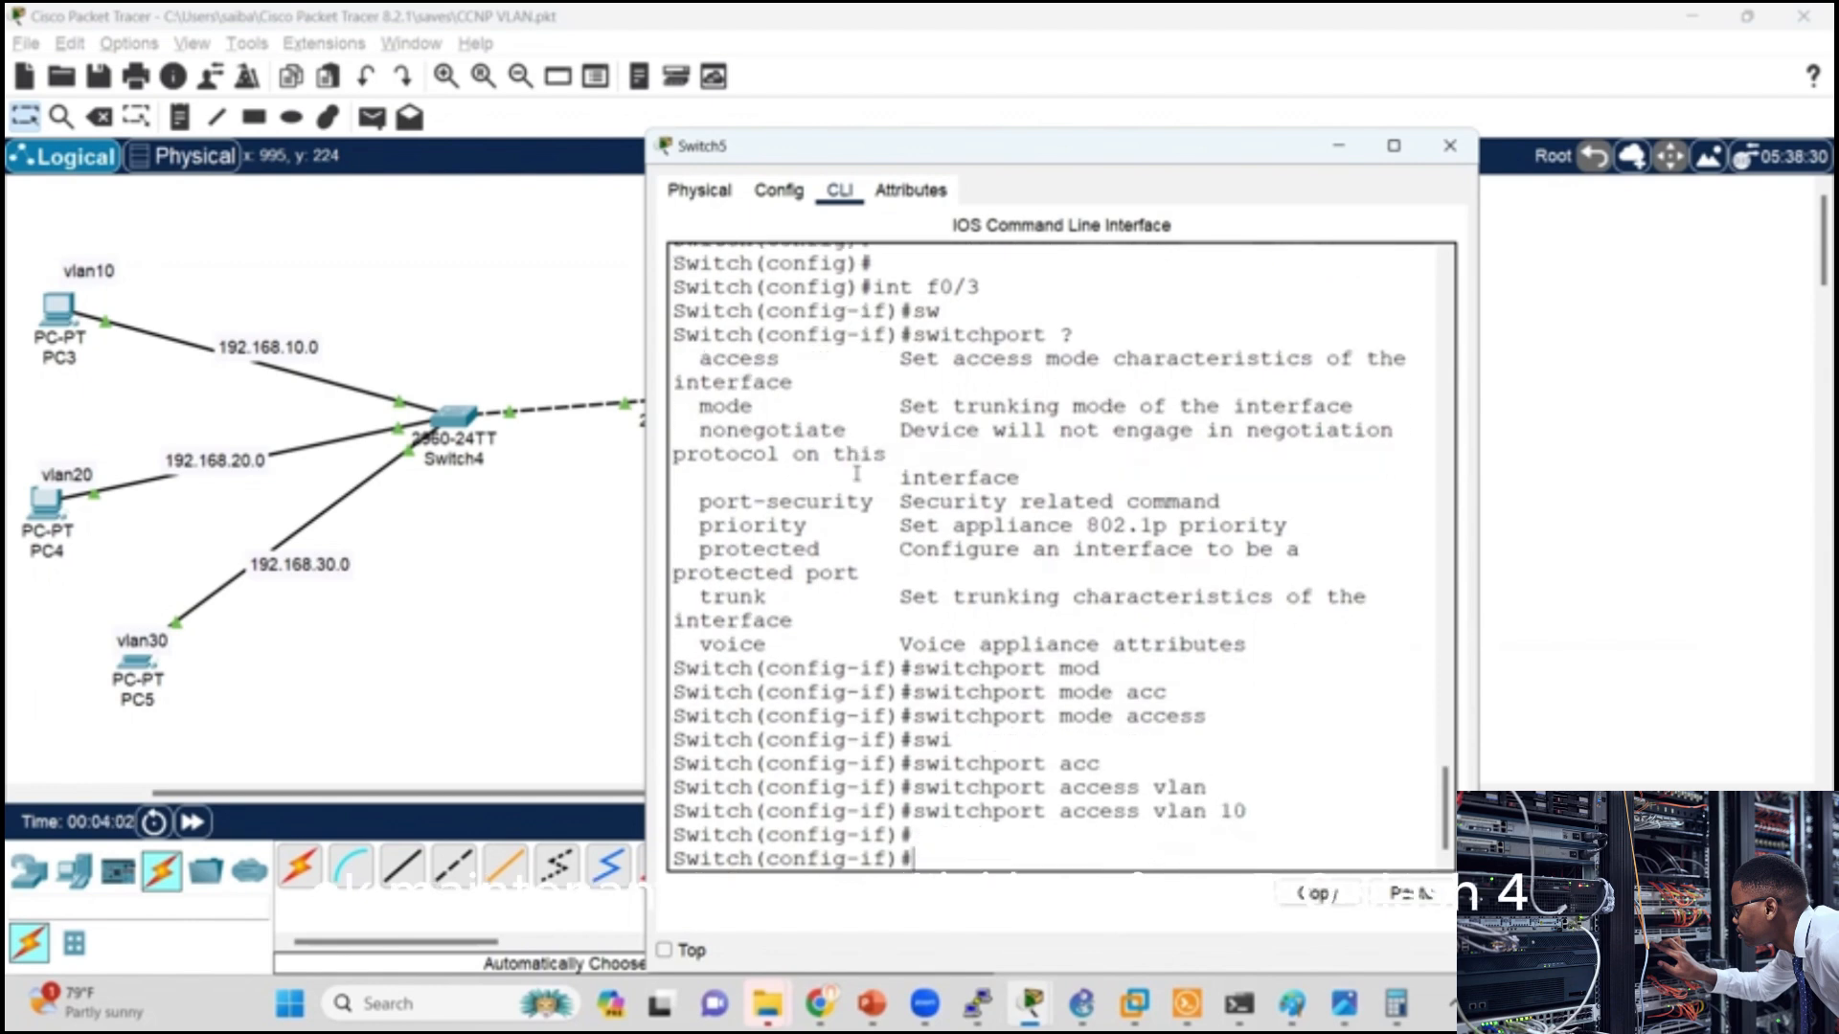
# Step: Enter interface f0/4 on Switch5 and set the port with switchport mode access
pyautogui.write('int f0/4')
pyautogui.press('Return')
pyautogui.write('sw')
pyautogui.press('Tab')
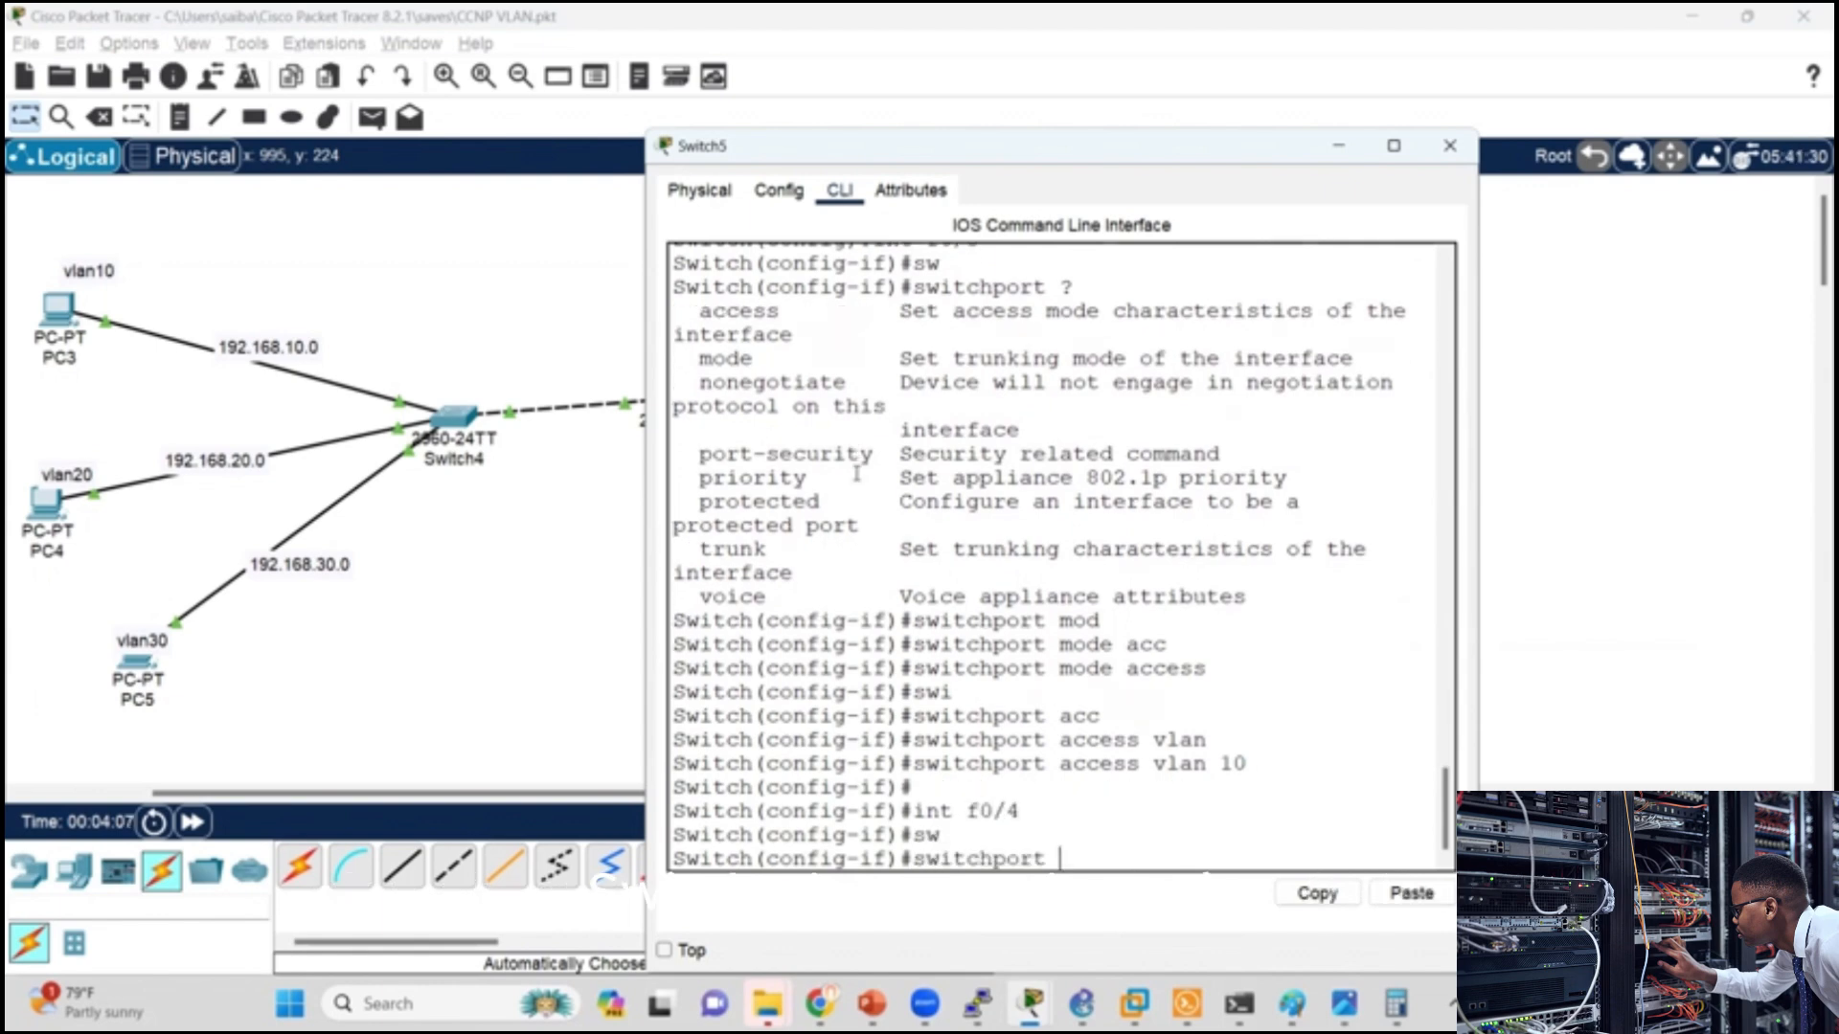
pyautogui.write('mo')
pyautogui.press('Tab')
pyautogui.write('acc')
pyautogui.press('Tab')
pyautogui.press('Return')
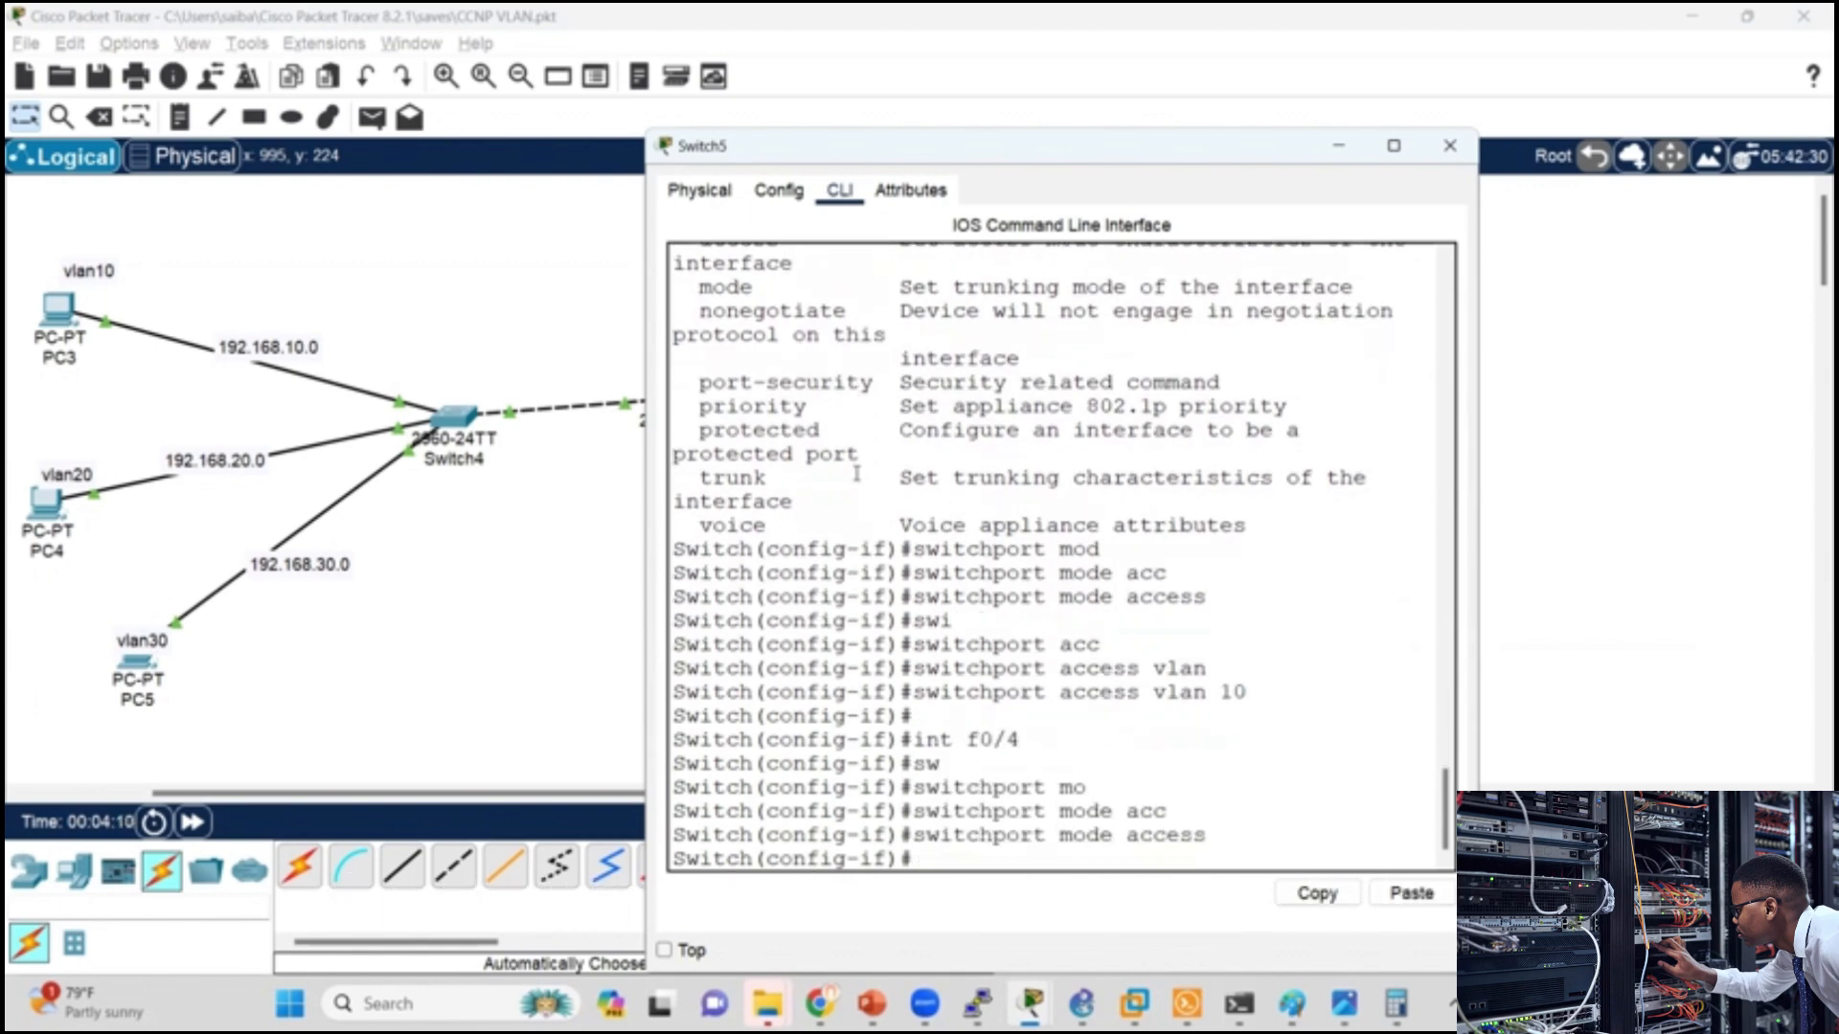
# Step: Assign interface f0/4 to VLAN 20 with switchport access vlan 20
pyautogui.write('sw')
pyautogui.press('Tab')
pyautogui.write('a')
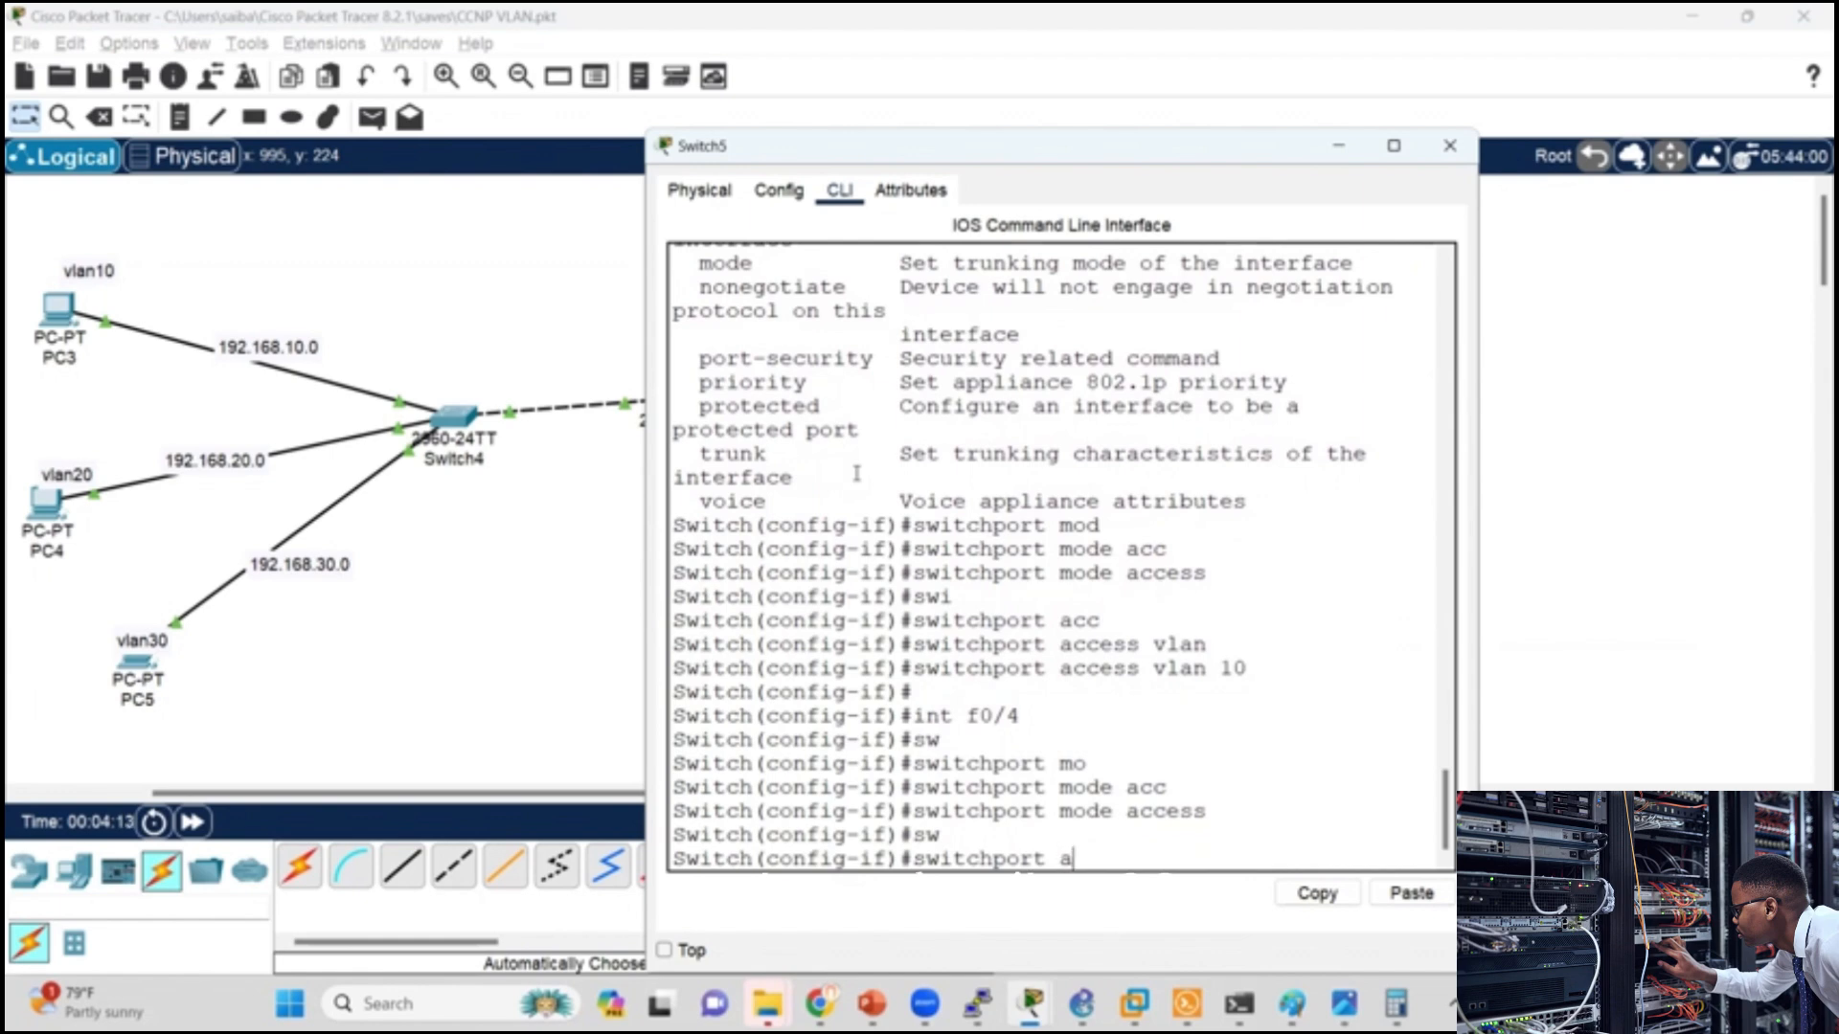
pyautogui.write('cc')
pyautogui.press('Tab')
pyautogui.write('vl')
pyautogui.press('Tab')
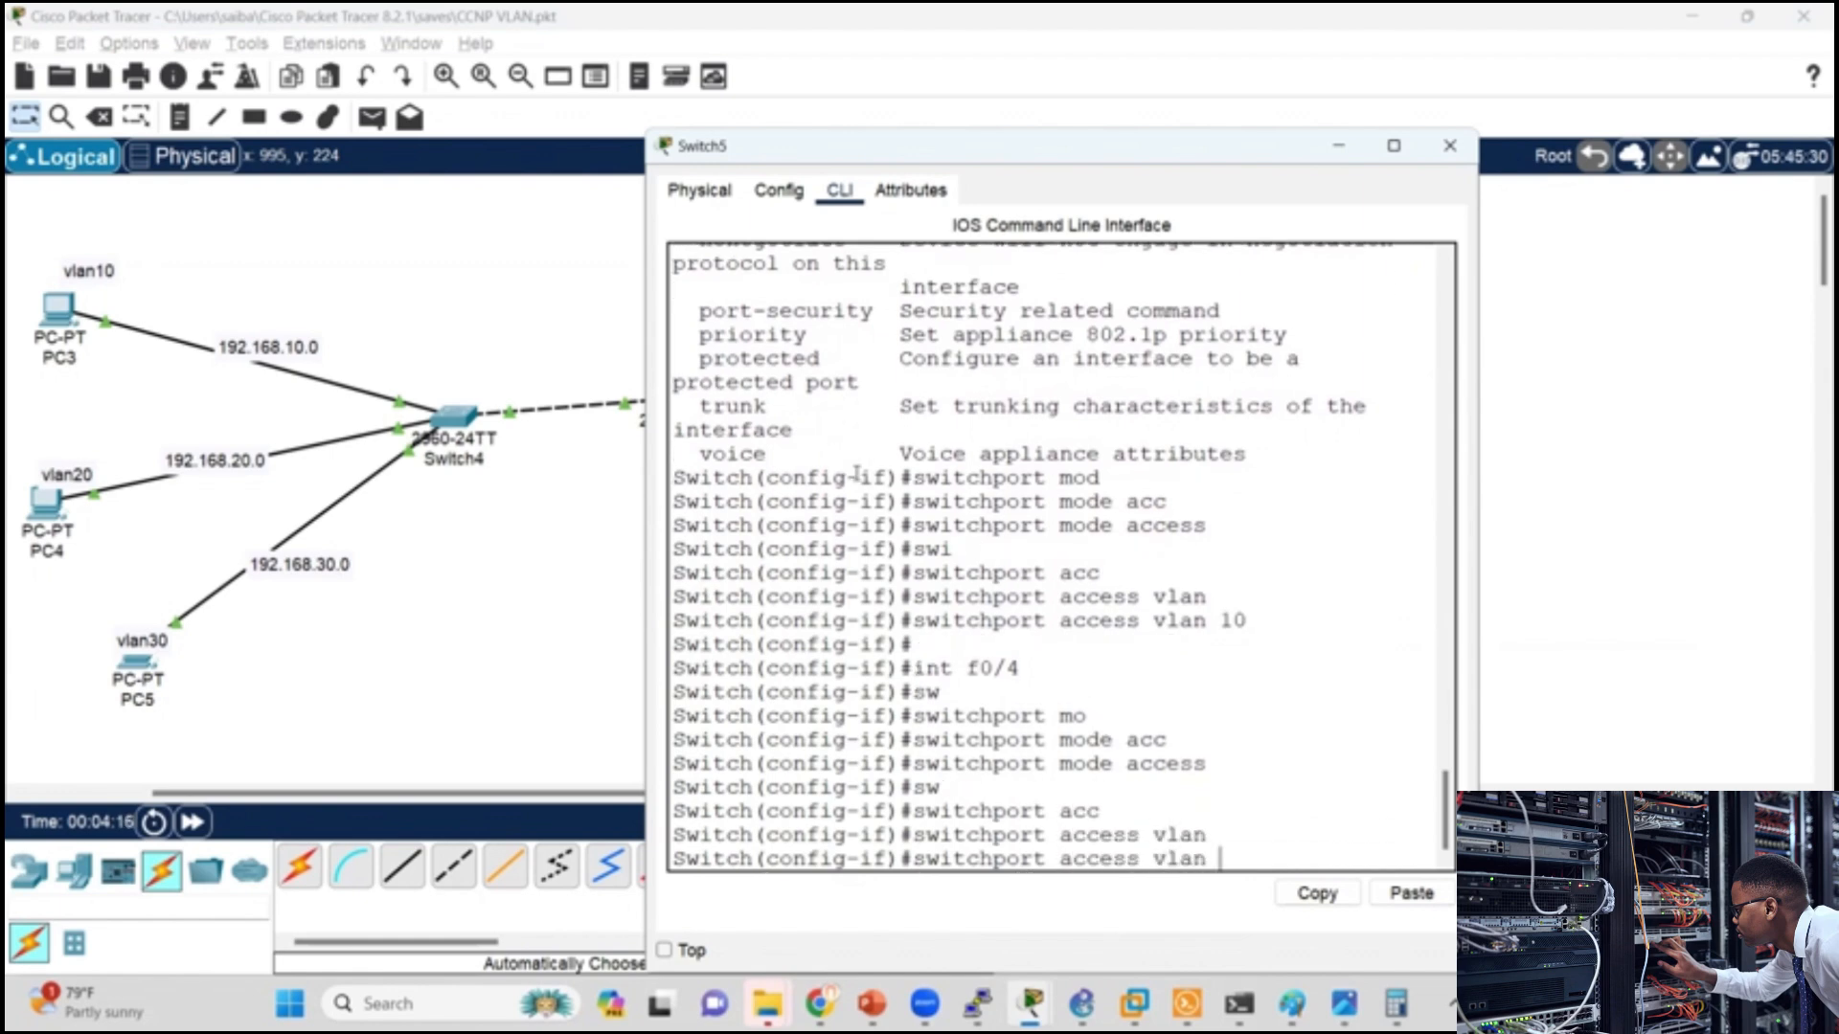
pyautogui.write('20')
pyautogui.press('Return')
pyautogui.press('Return')
# Step: Try do sh int vlan, and display Switch5's VLAN table with do sh vlan
pyautogui.write('dp')
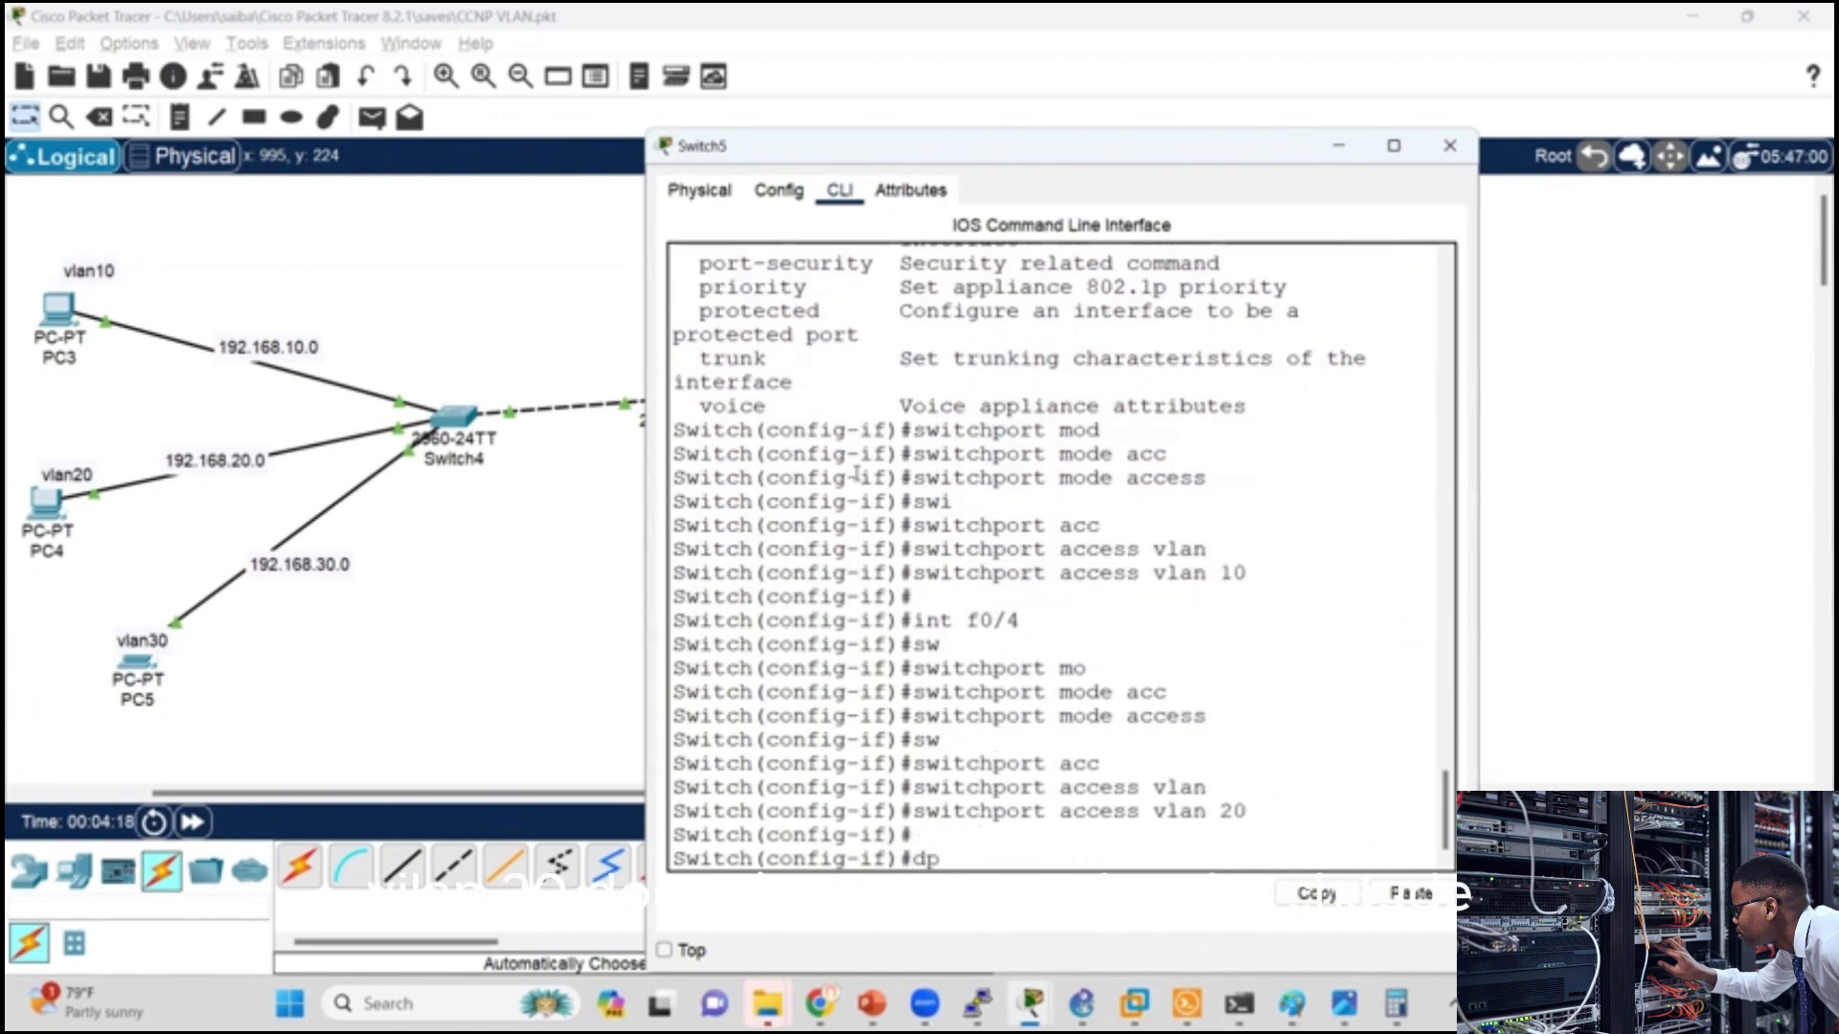
pyautogui.write('o sh int ')
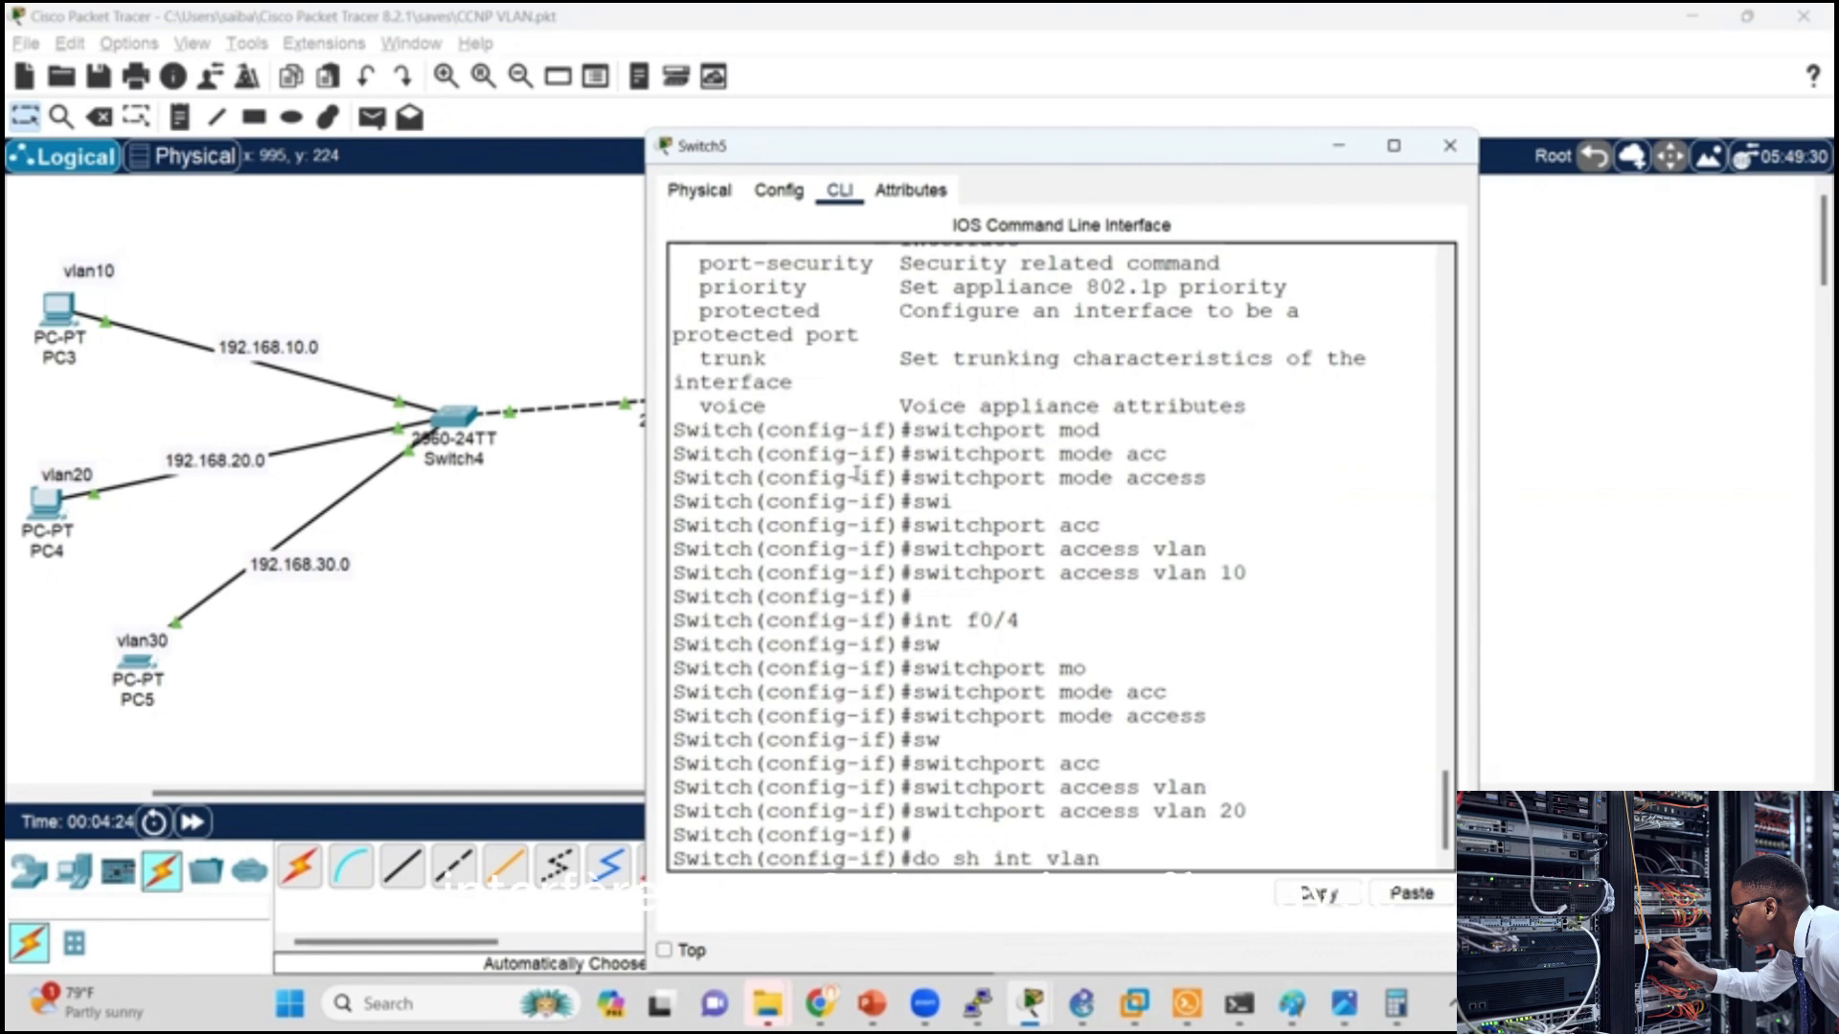
pyautogui.write('vlan')
pyautogui.press('Return')
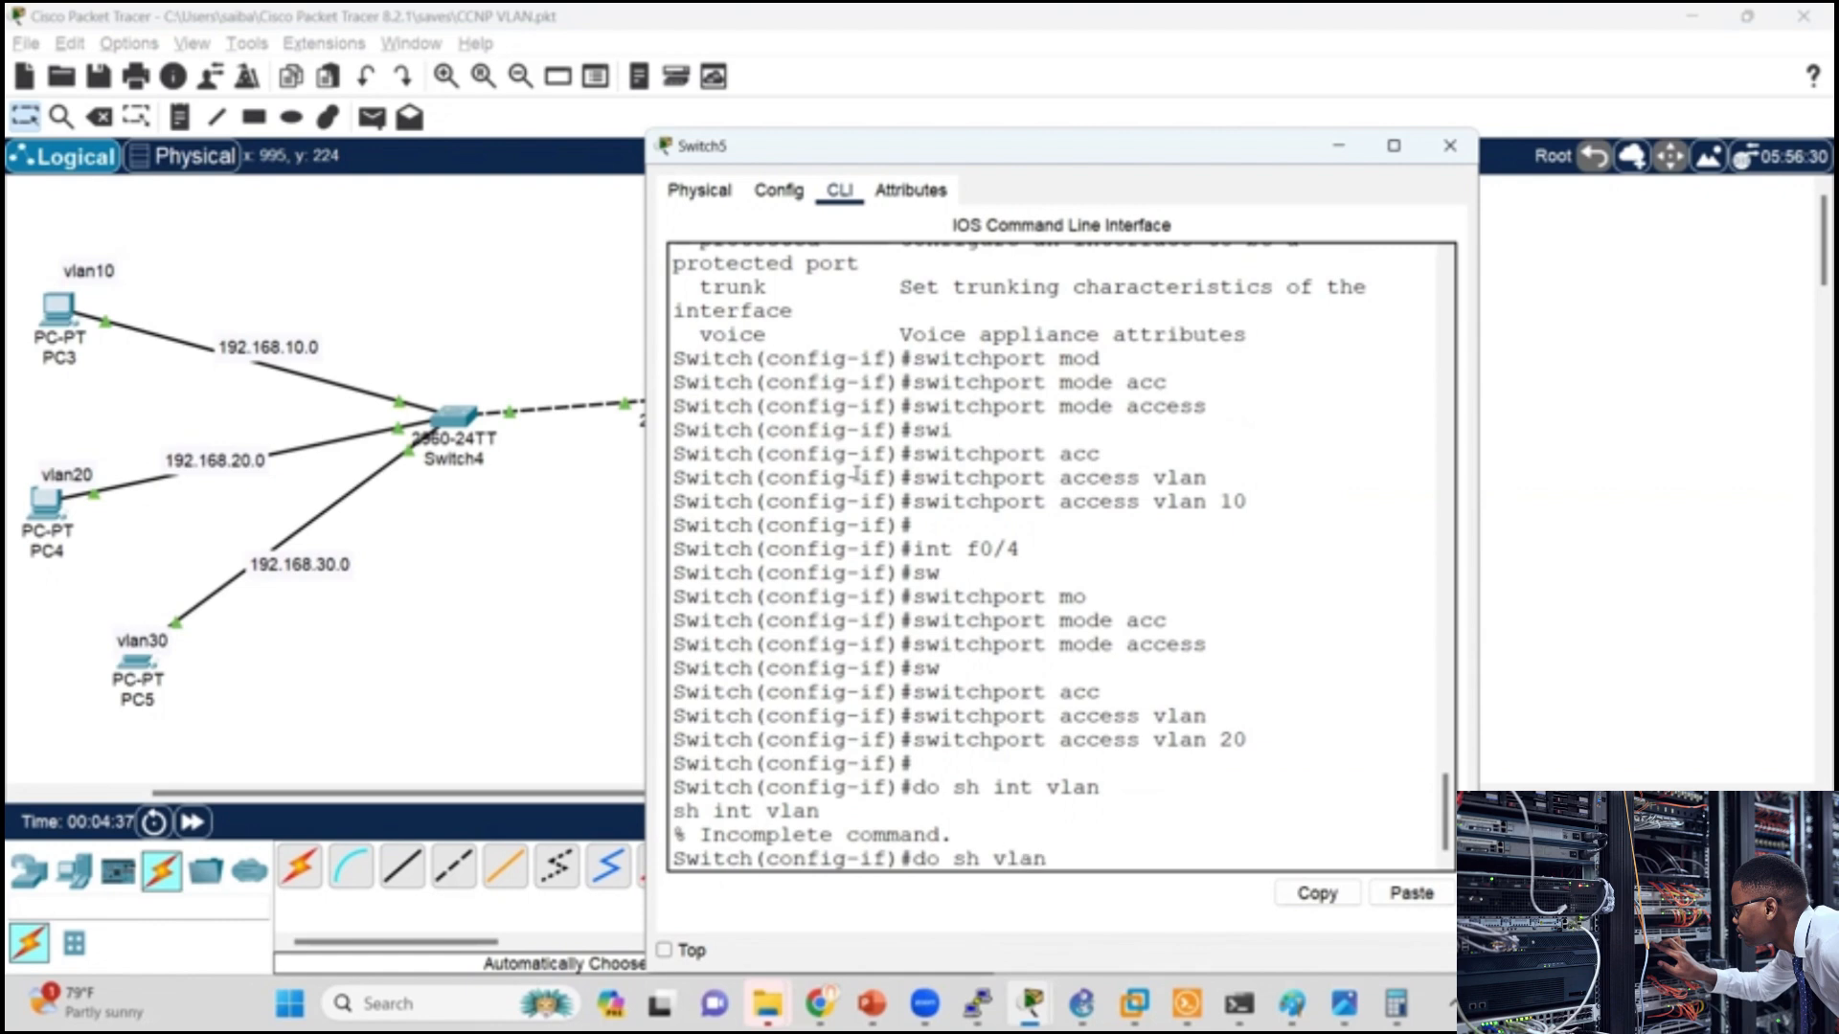
pyautogui.press('Return')
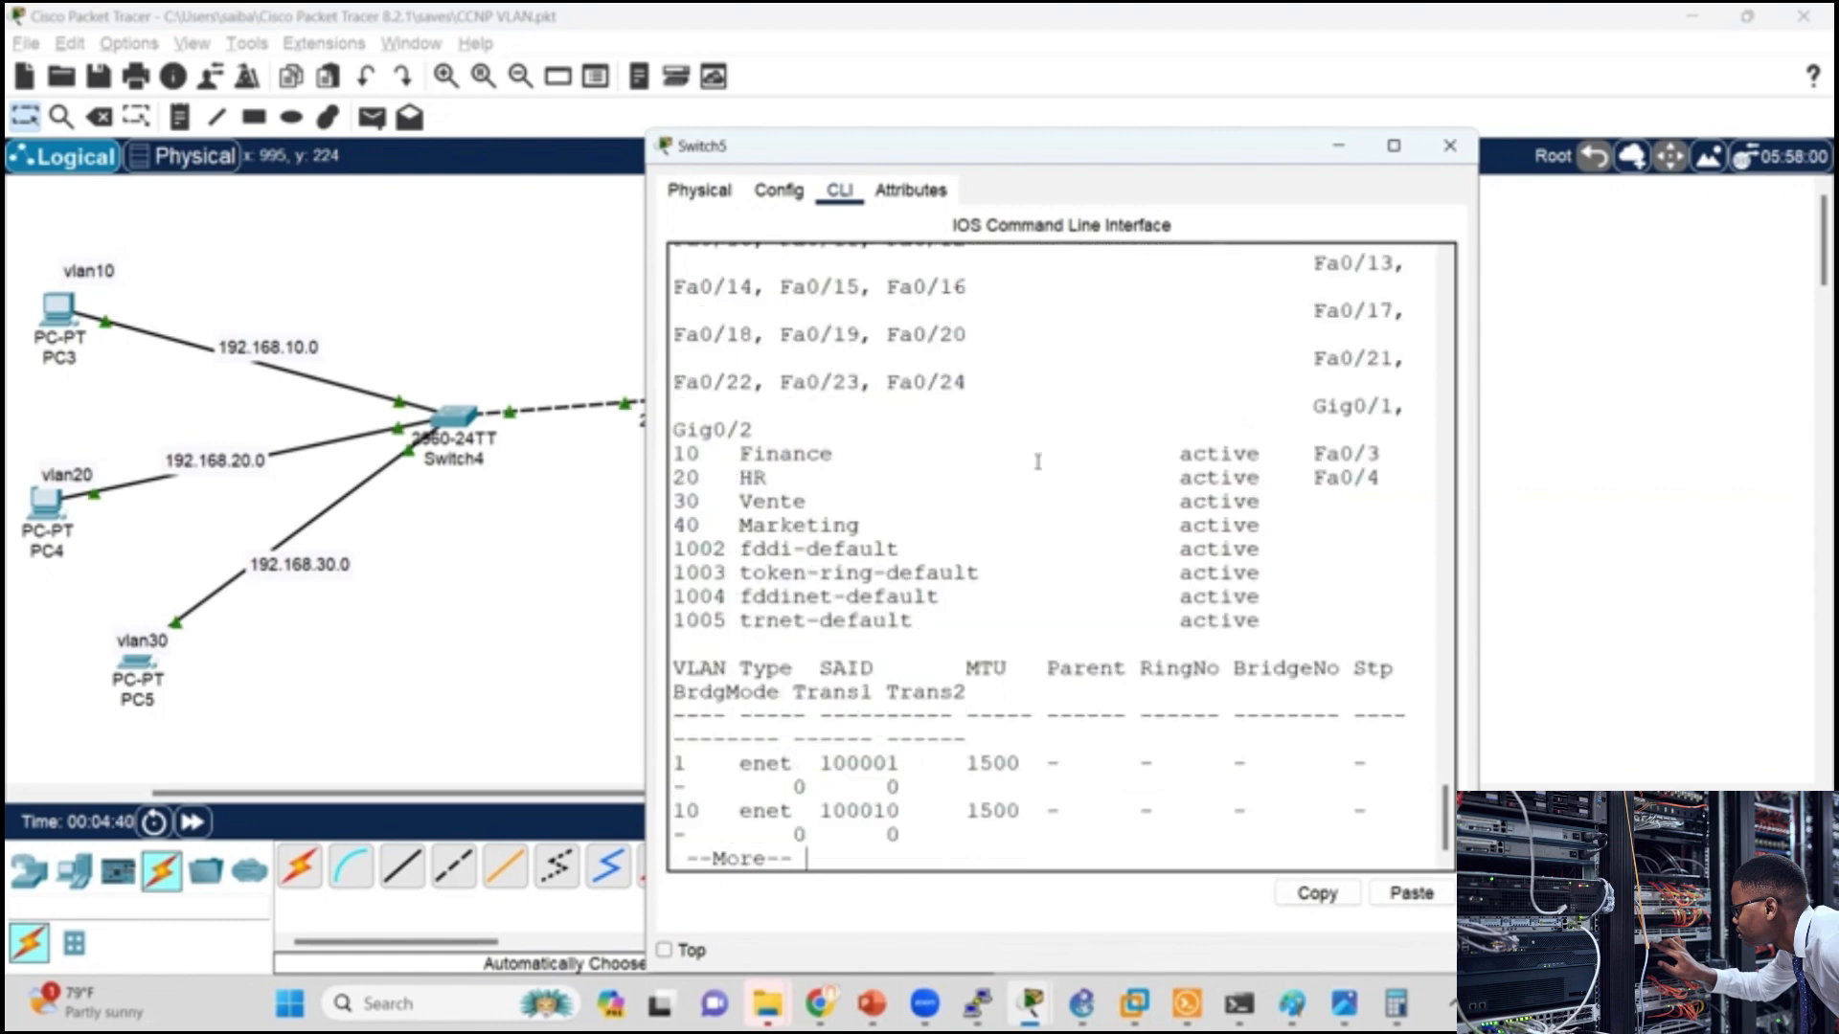
# Step: Highlight the VLAN 10 Finance and VLAN 20 HR rows of the VLAN table to review their assigned ports
pyautogui.moveTo(1384, 457); pyautogui.dragTo(667, 464)
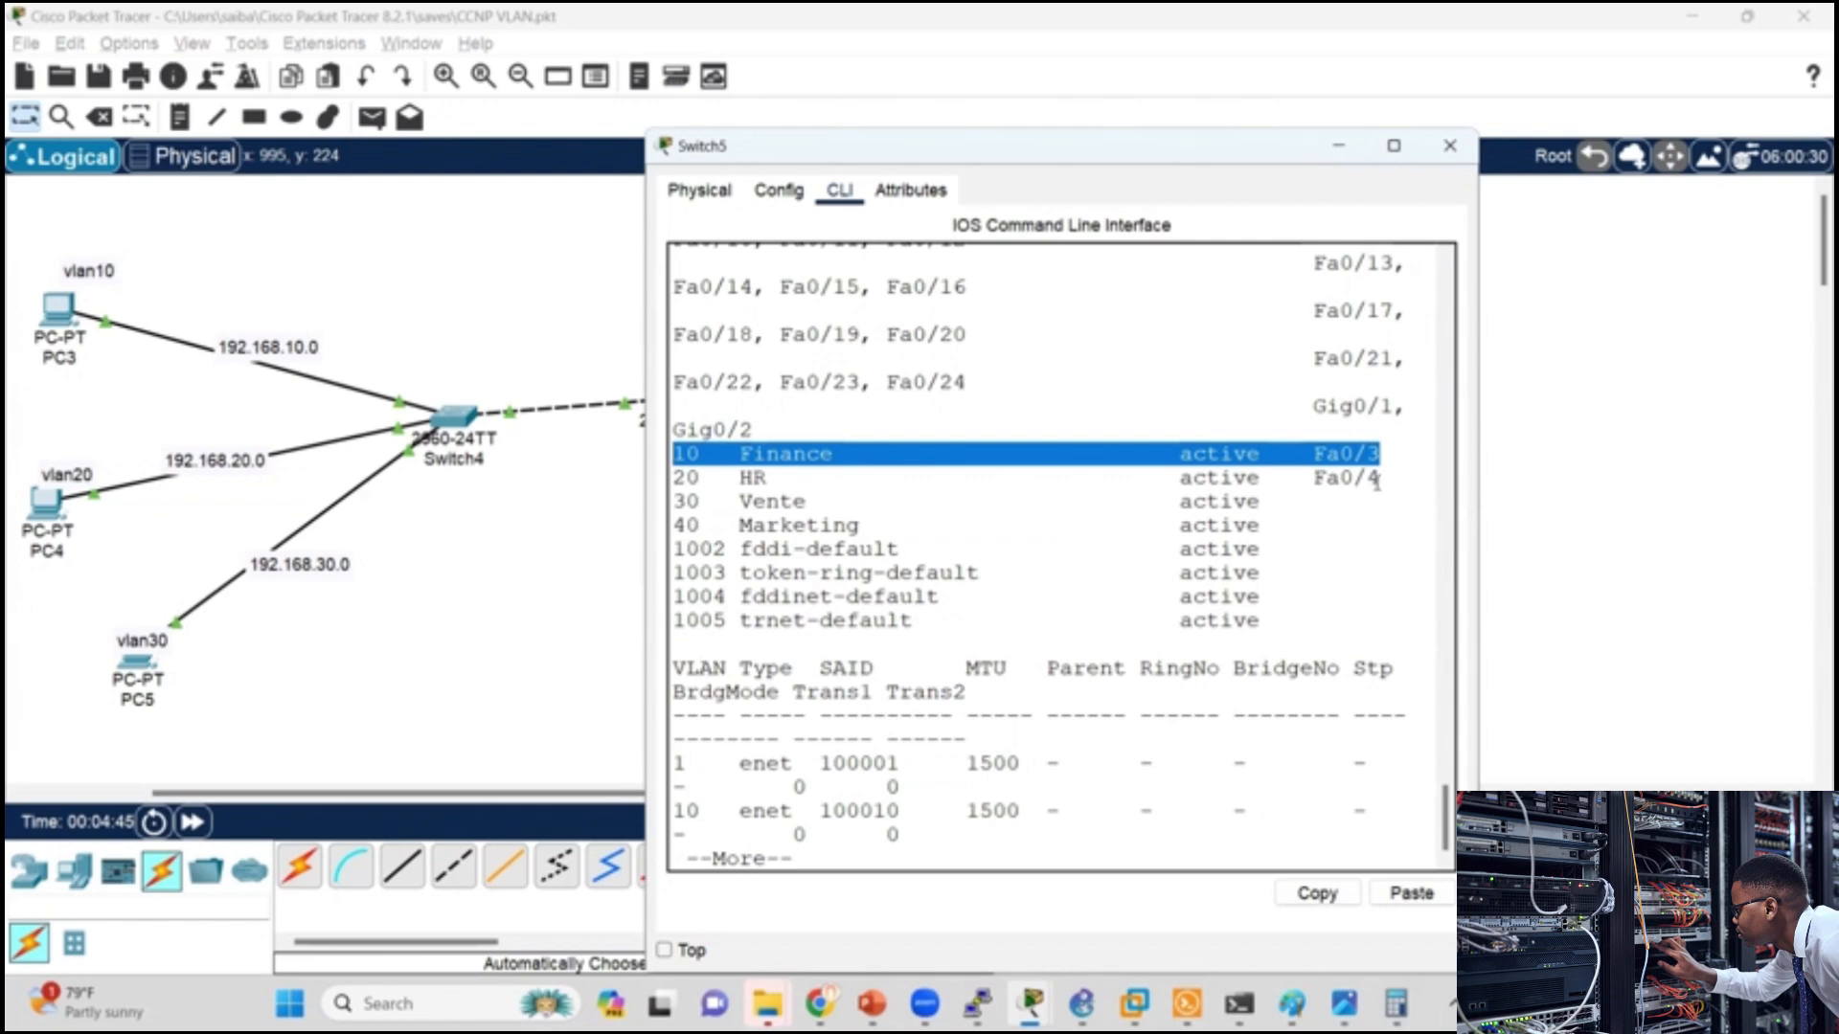
pyautogui.moveTo(1376, 481); pyautogui.dragTo(650, 480)
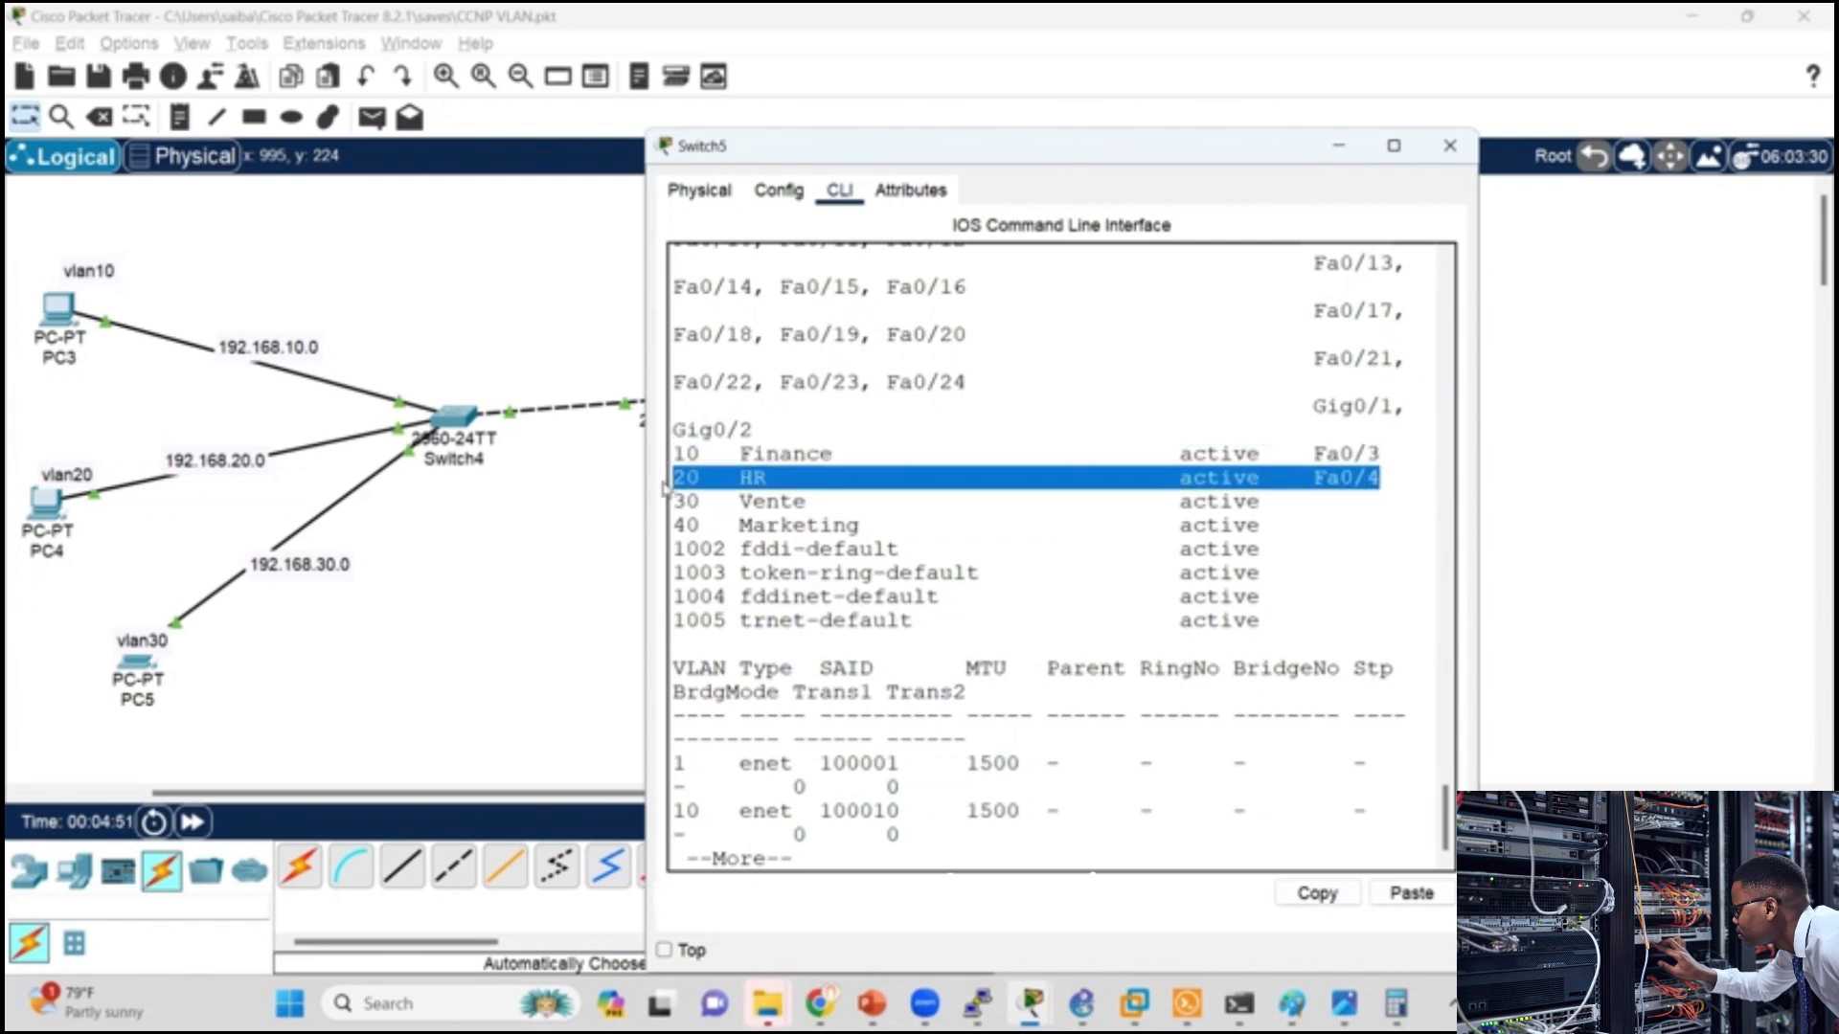
pyautogui.click(847, 467)
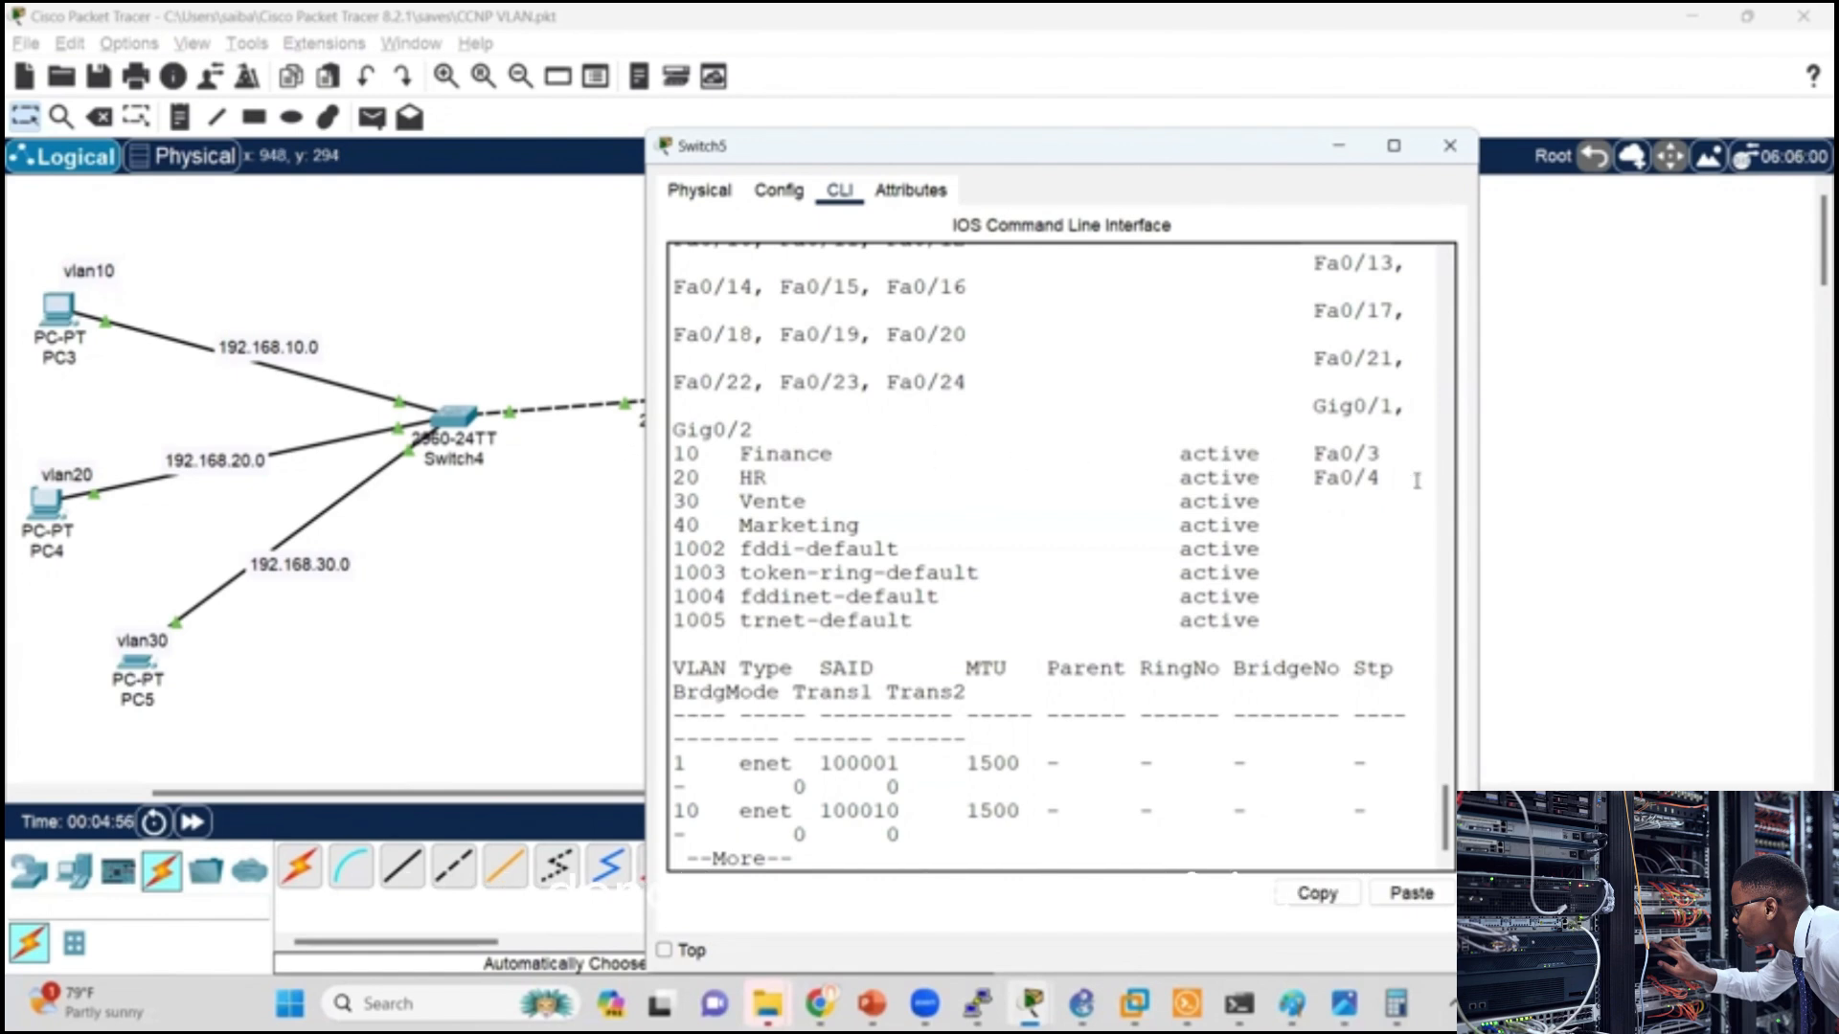
pyautogui.moveTo(1385, 456); pyautogui.dragTo(676, 454)
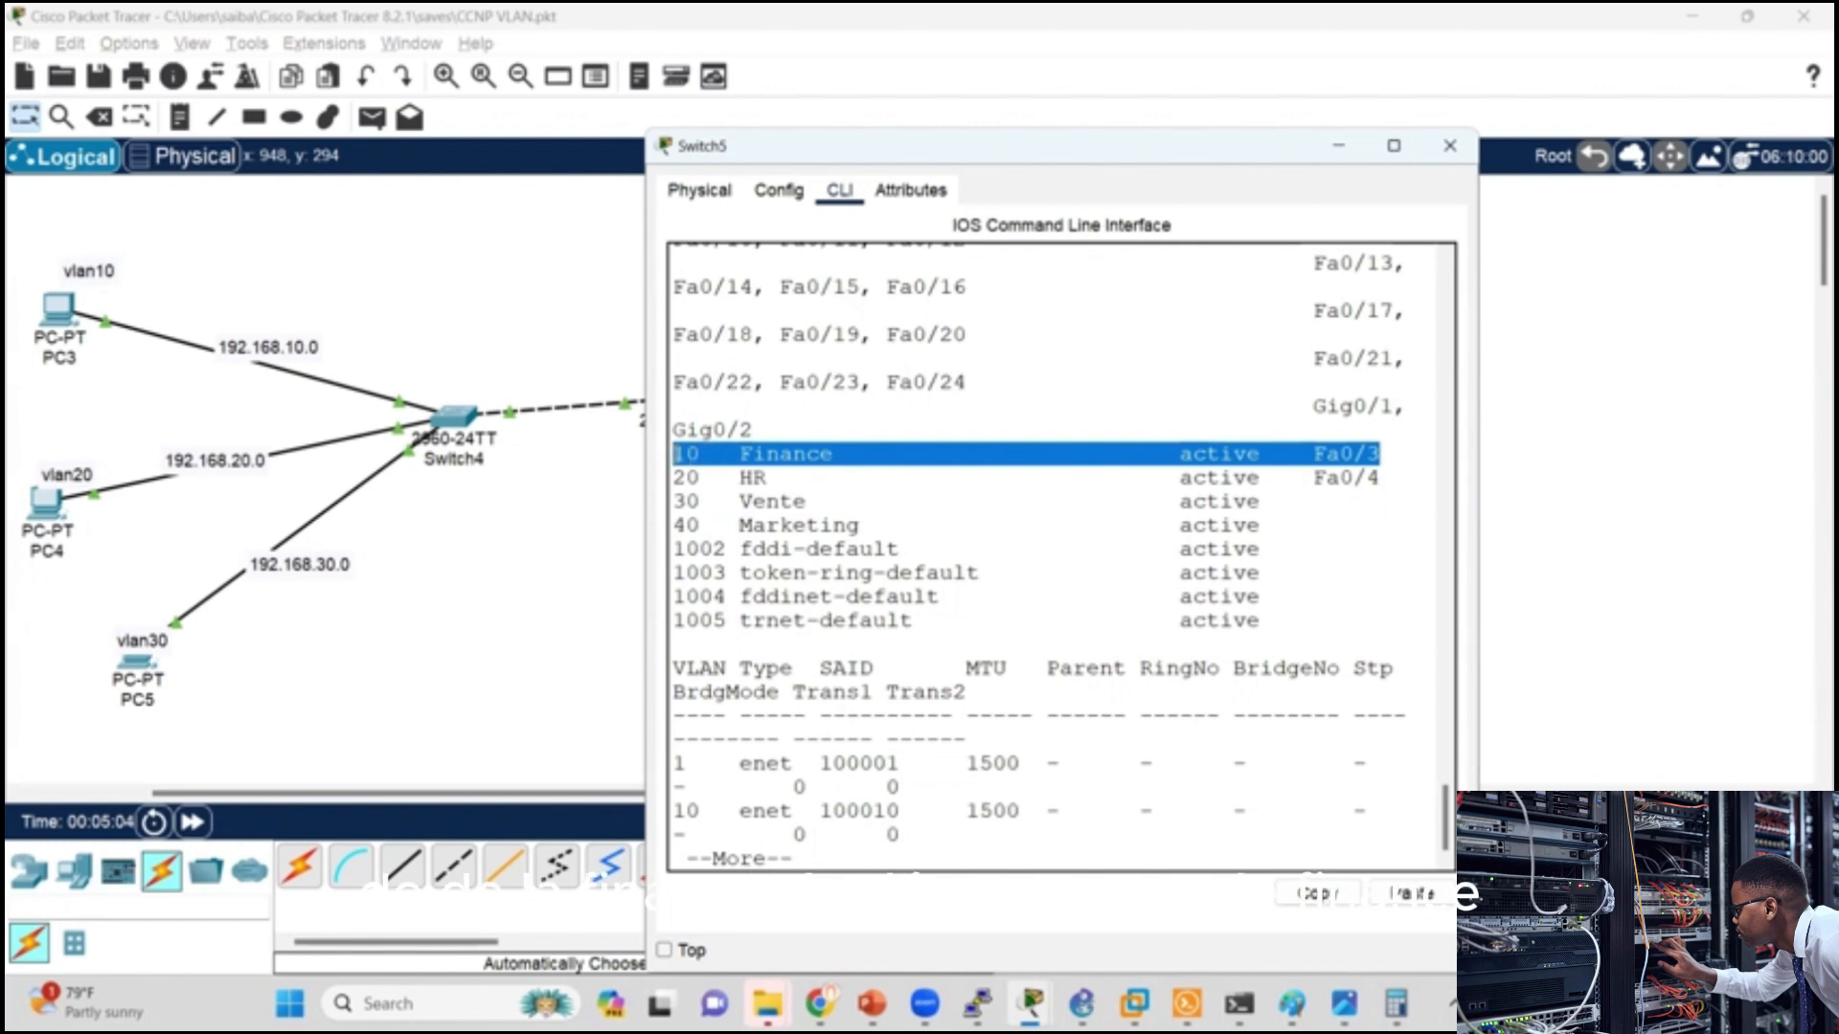
pyautogui.moveTo(1382, 478); pyautogui.dragTo(779, 479)
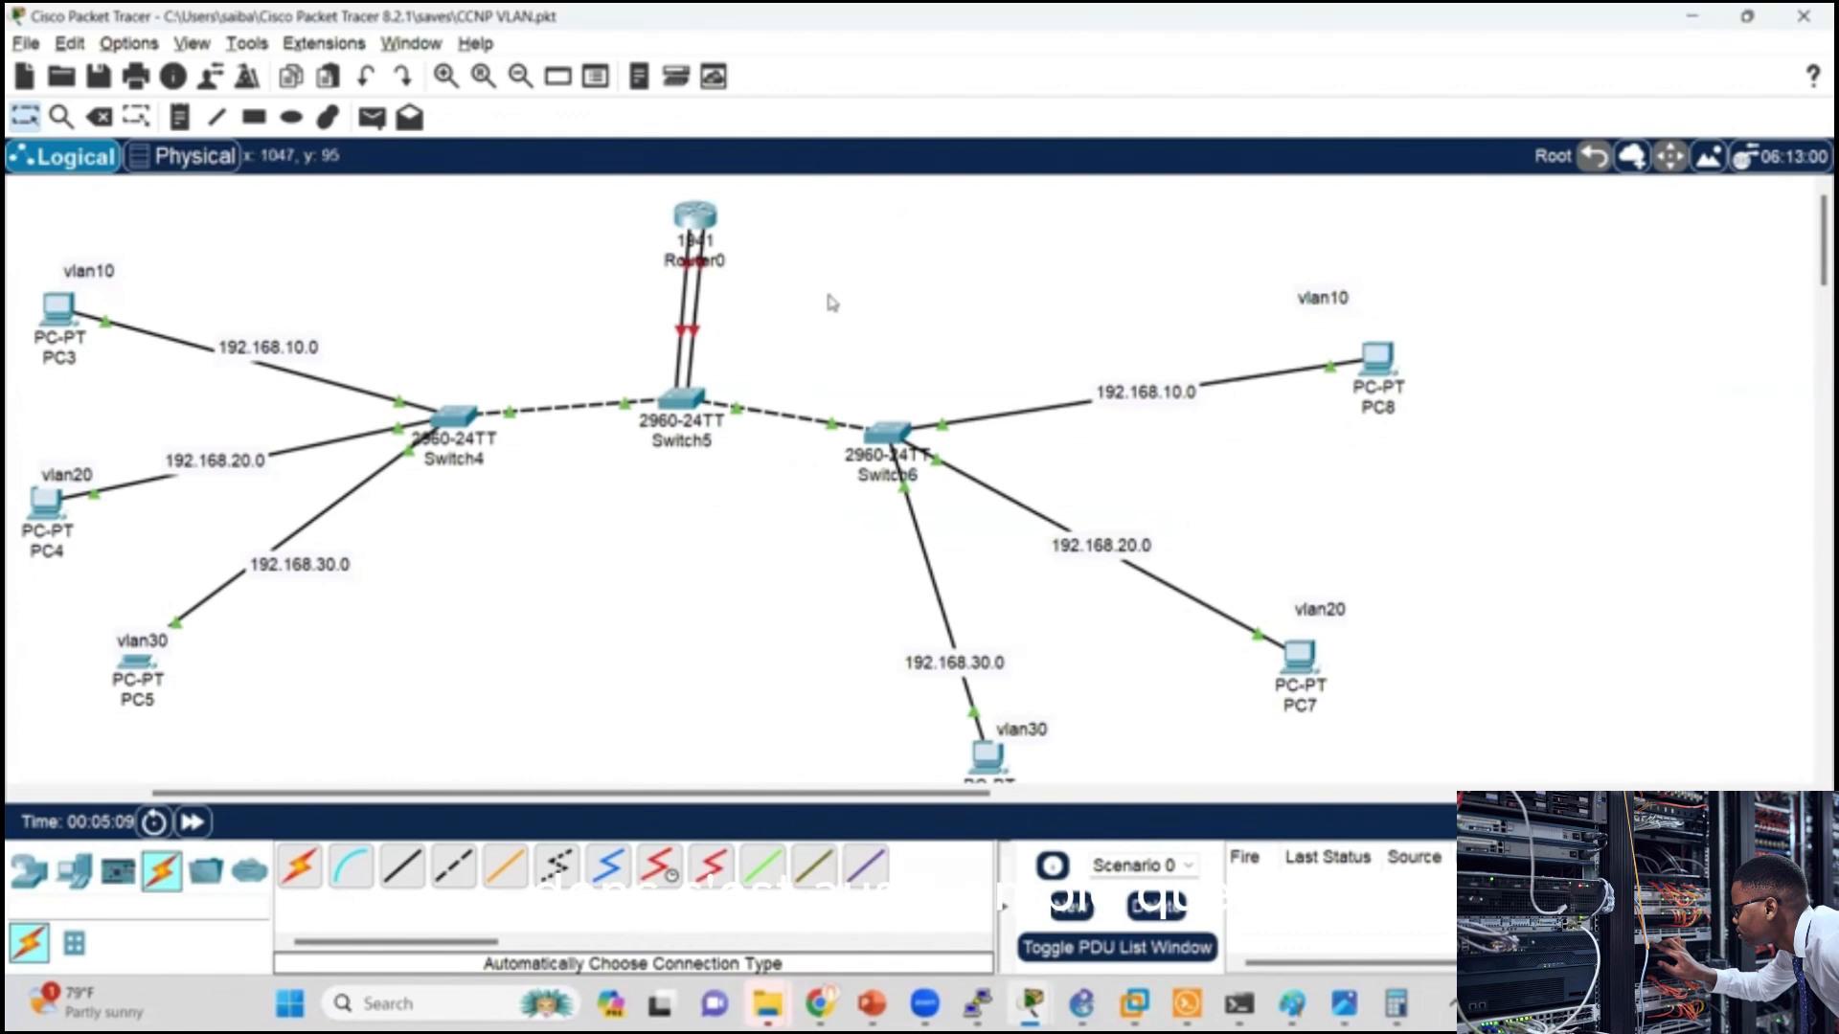
# Step: Open Router0's command line and decline the initial configuration dialog with n
pyautogui.click(691, 218)
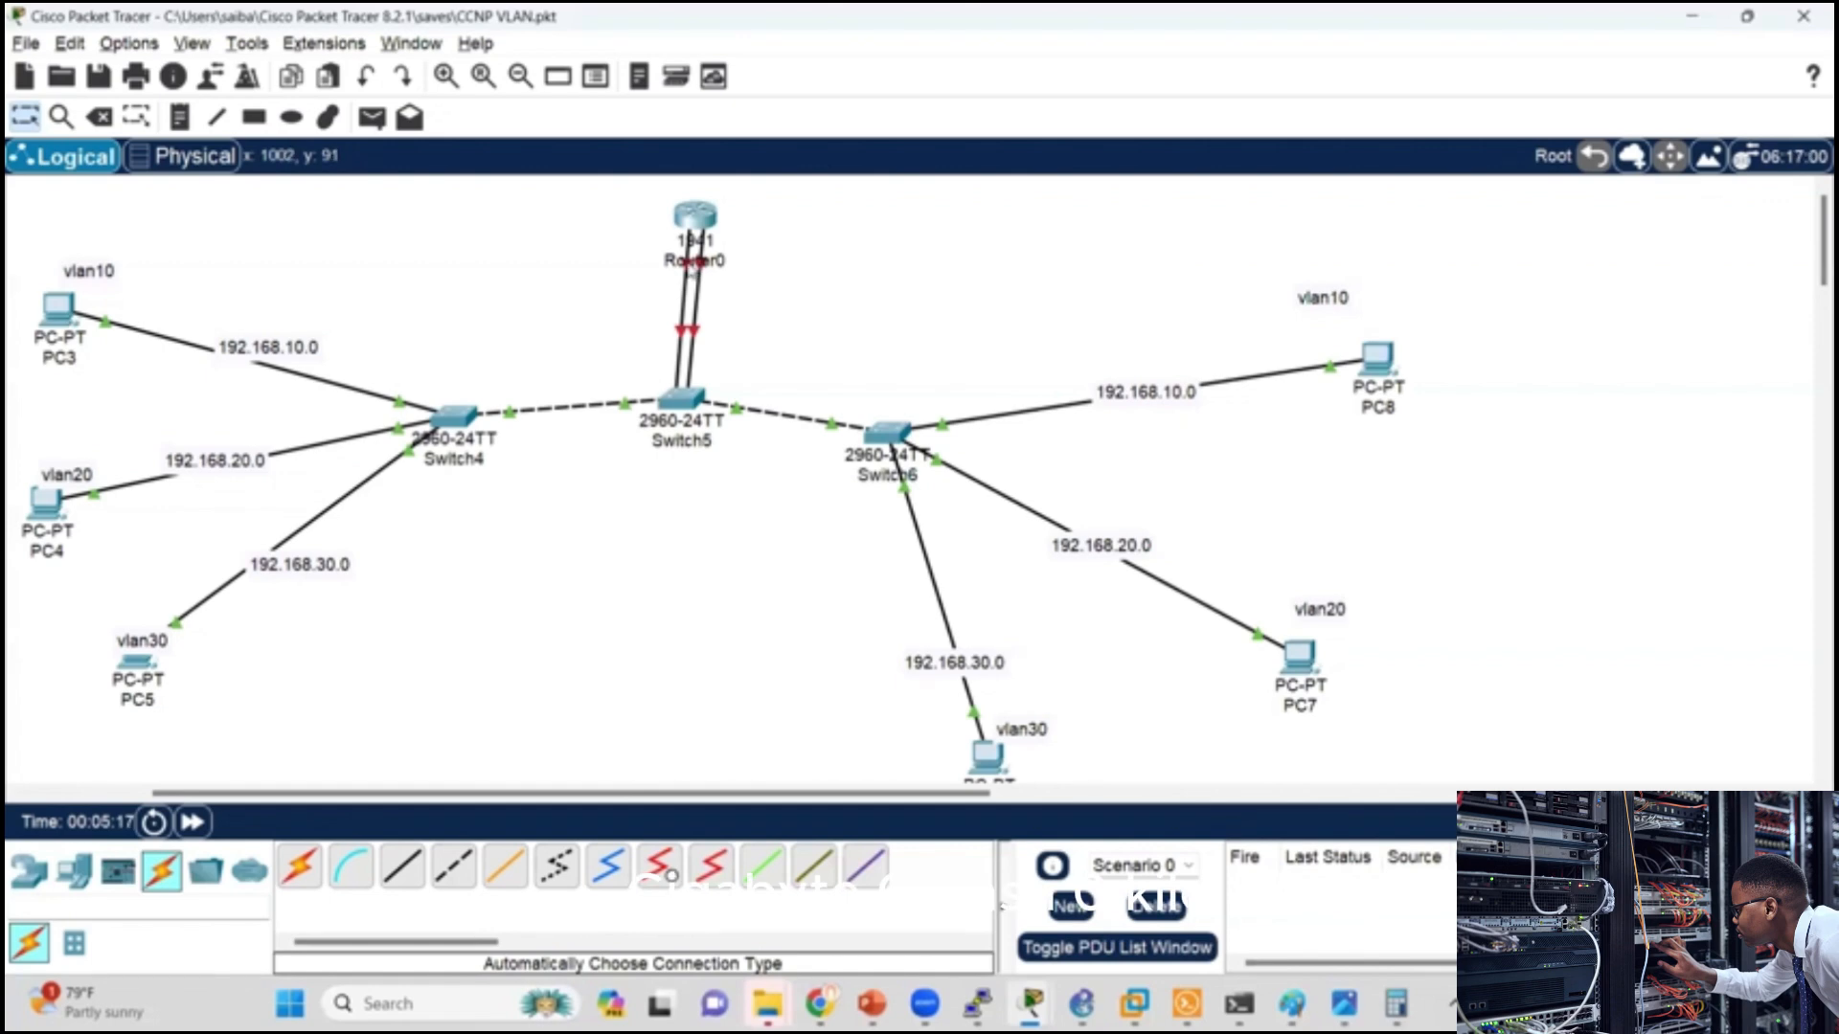
pyautogui.click(694, 220)
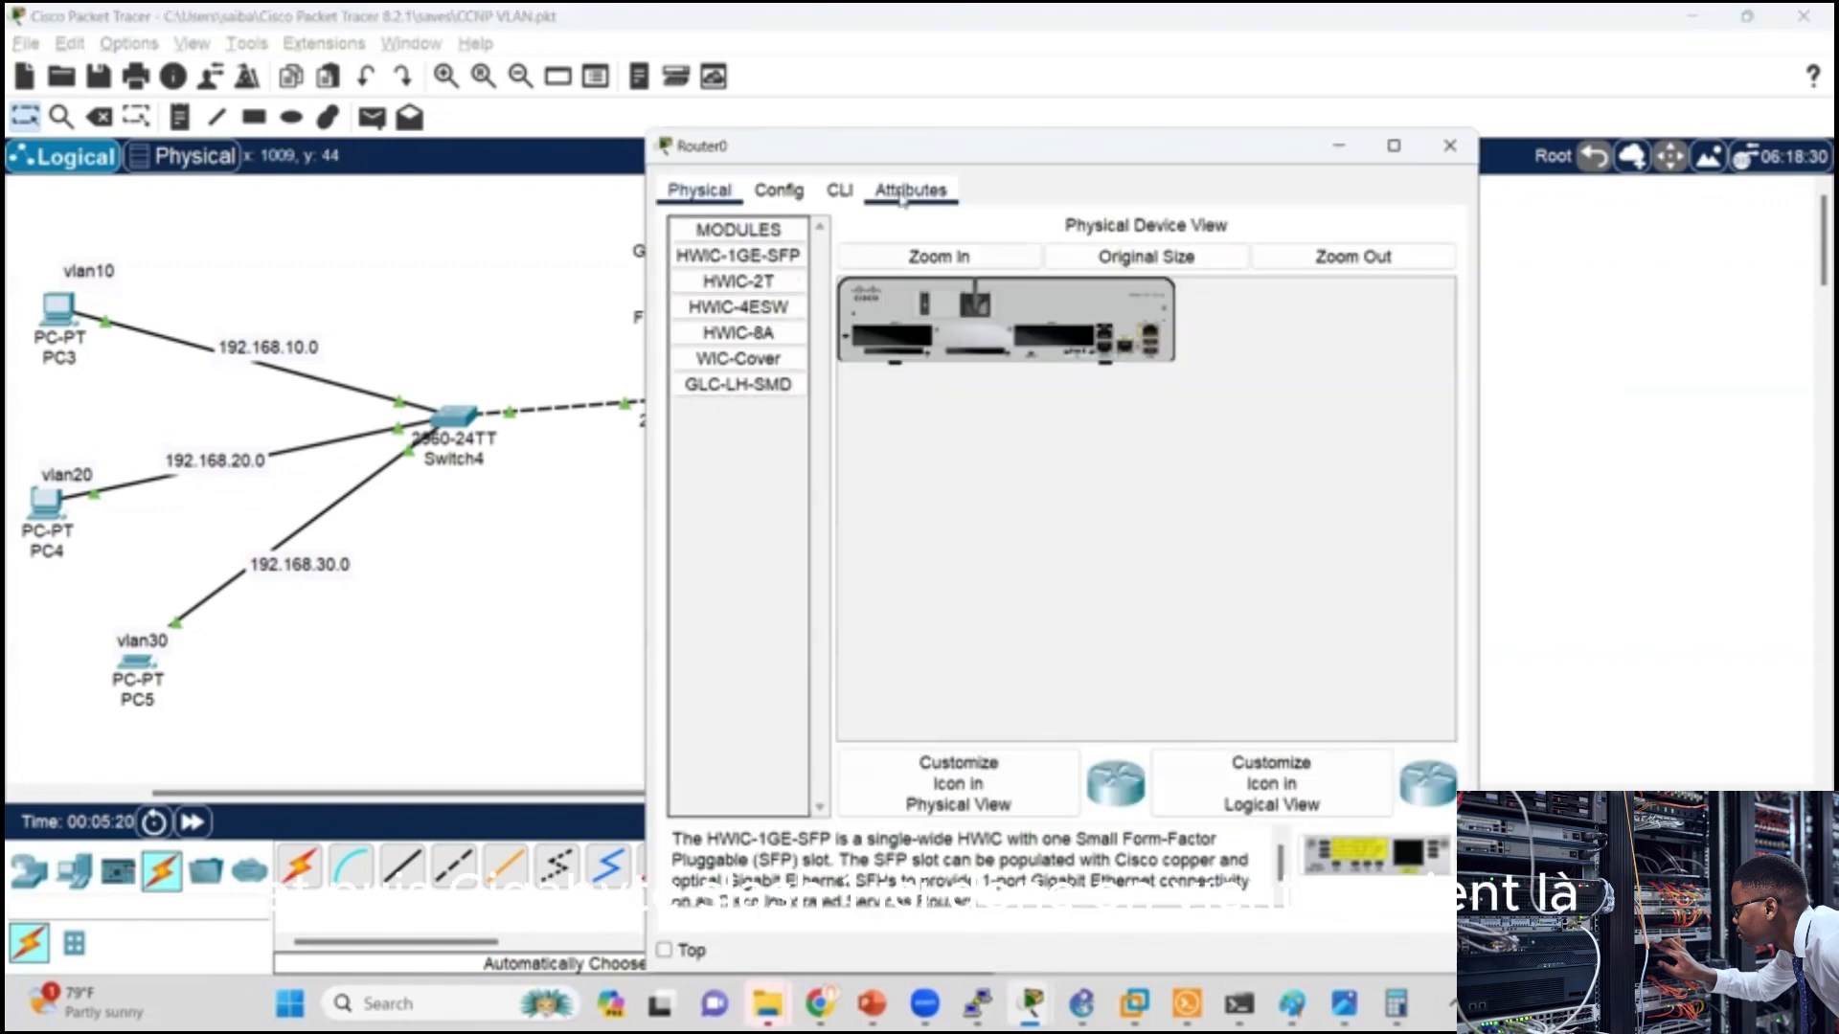
pyautogui.click(839, 189)
pyautogui.press('Return')
pyautogui.press('Return')
pyautogui.write('e')
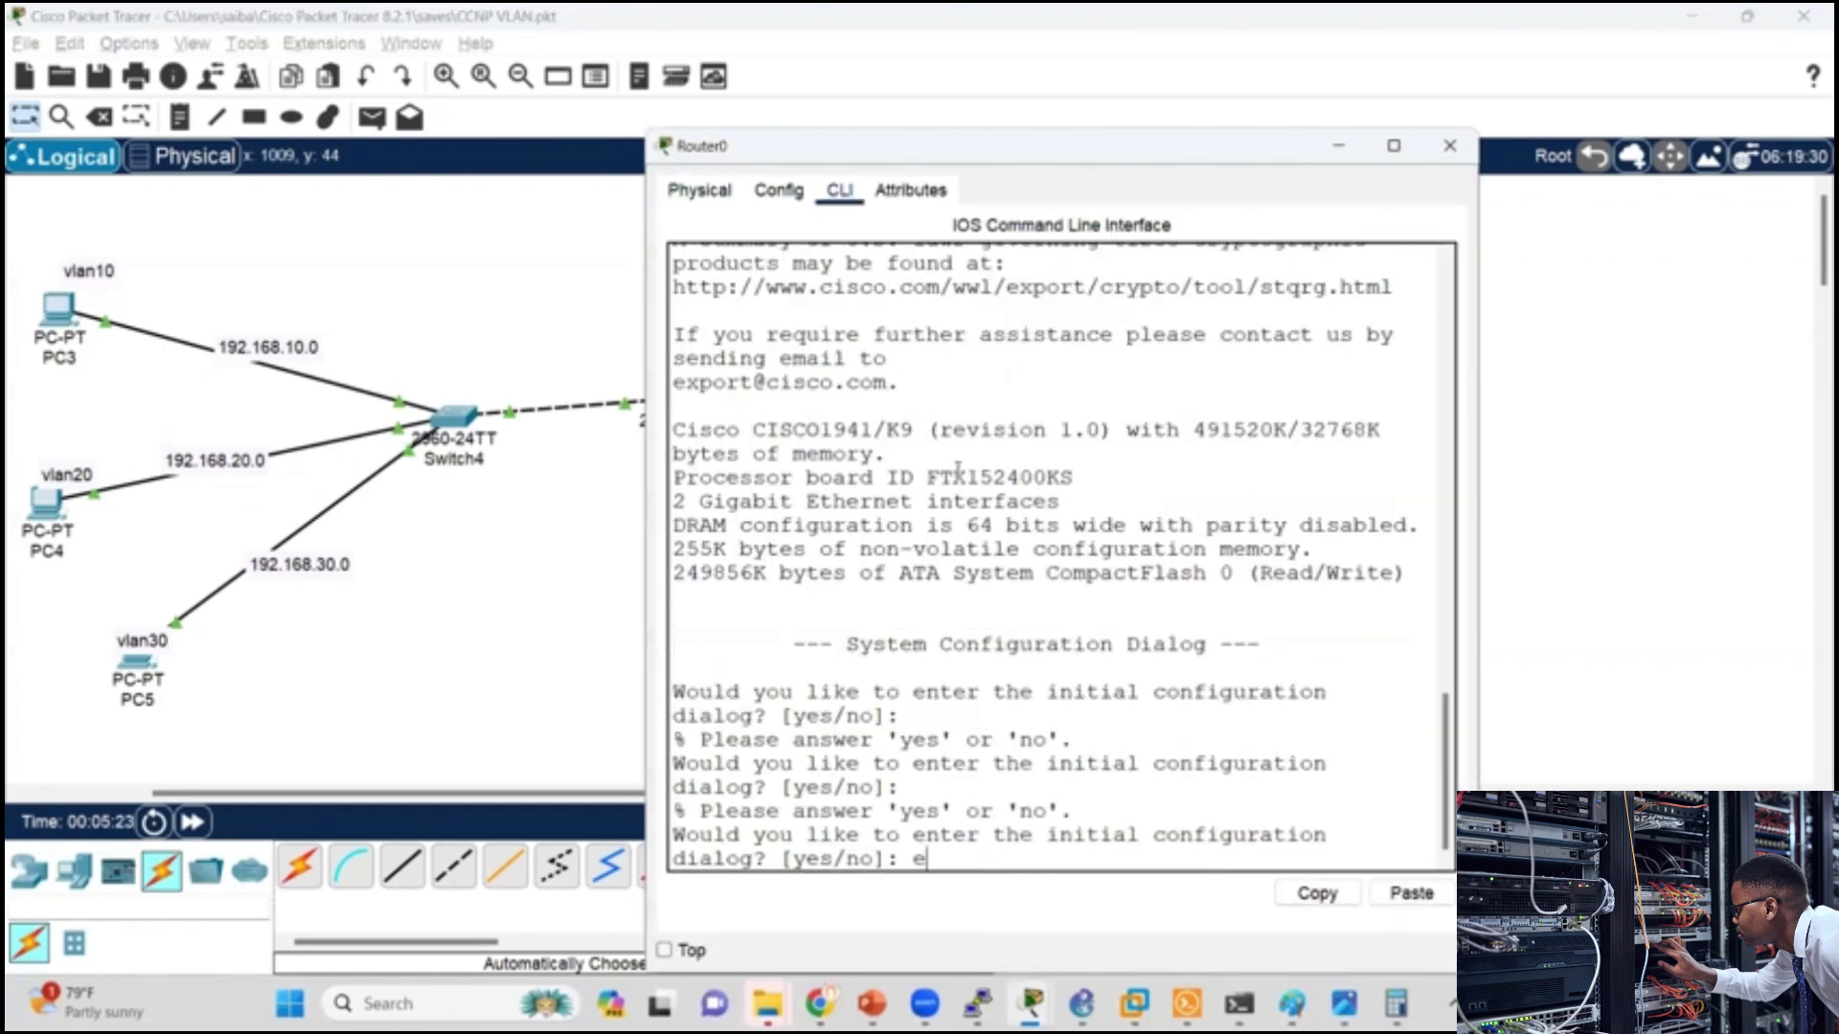
pyautogui.write('n')
pyautogui.press('Return')
# Step: Enter privileged mode on Router0 with en and global configuration mode with conf t
pyautogui.press('Return')
pyautogui.press('Return')
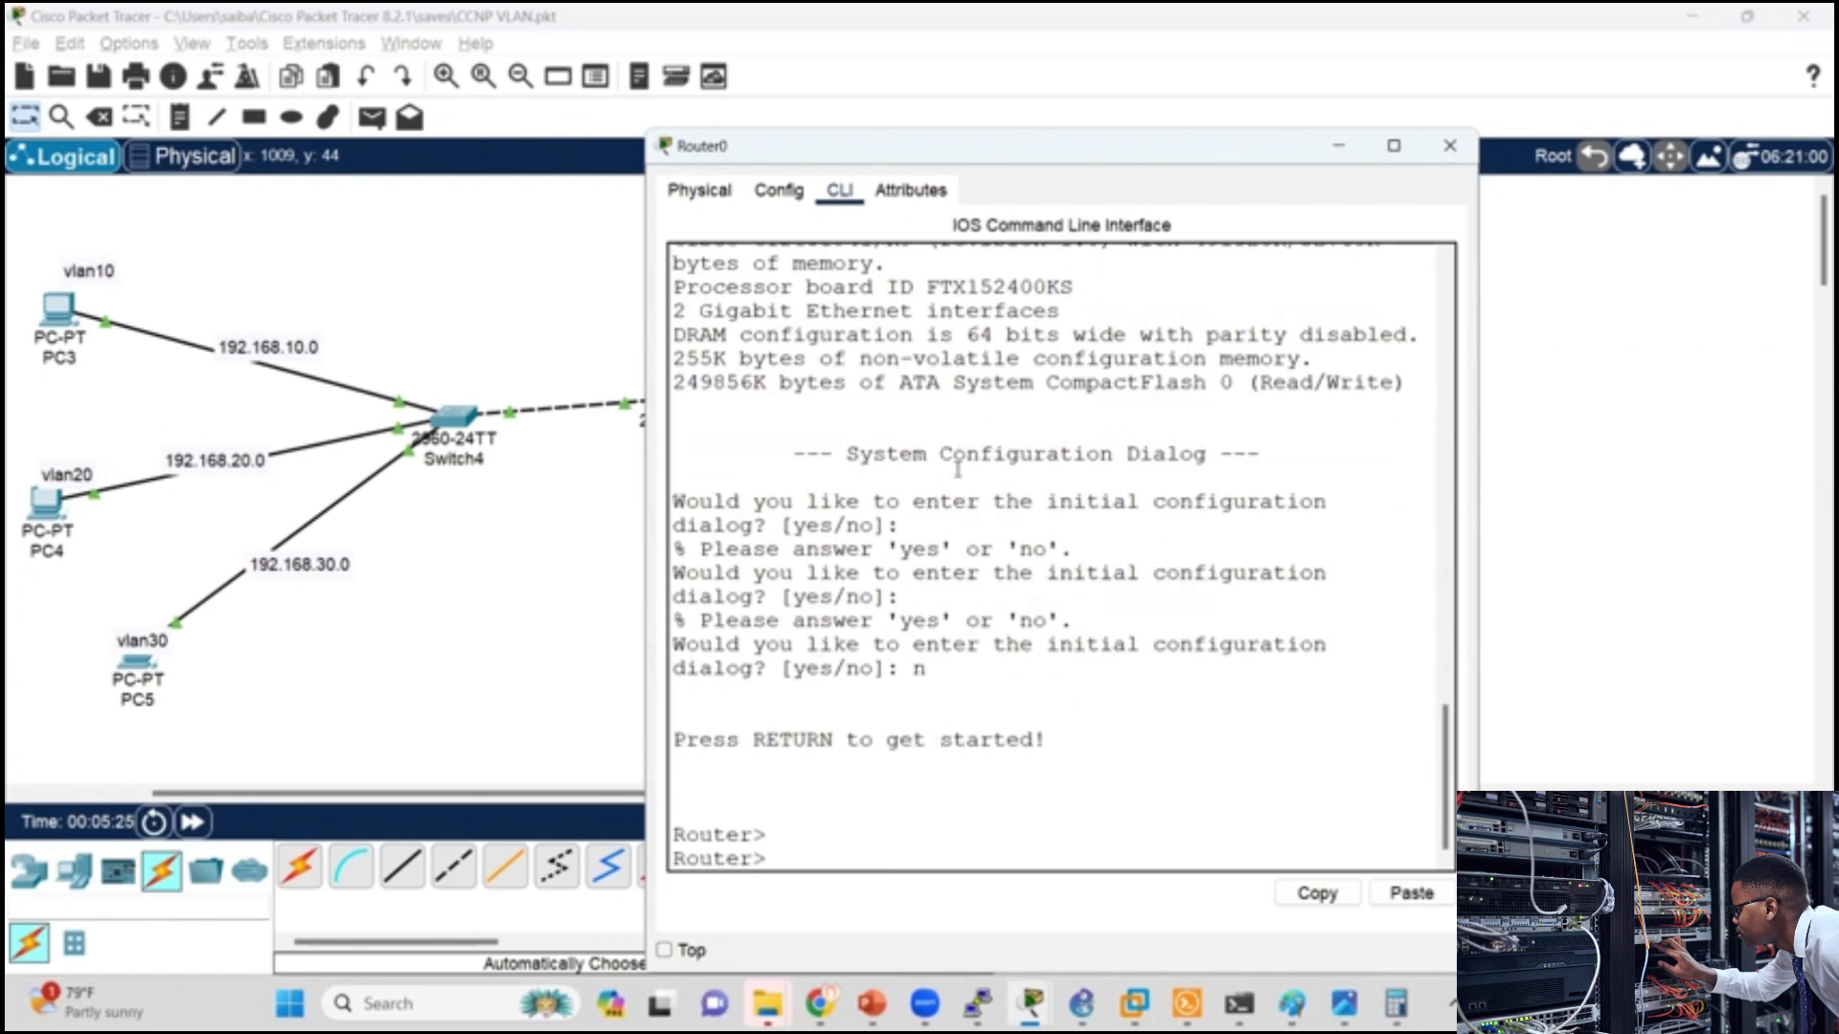
pyautogui.write('en')
pyautogui.press('Return')
pyautogui.write('conf t')
pyautogui.press('Return')
pyautogui.press('Return')
pyautogui.press('Return')
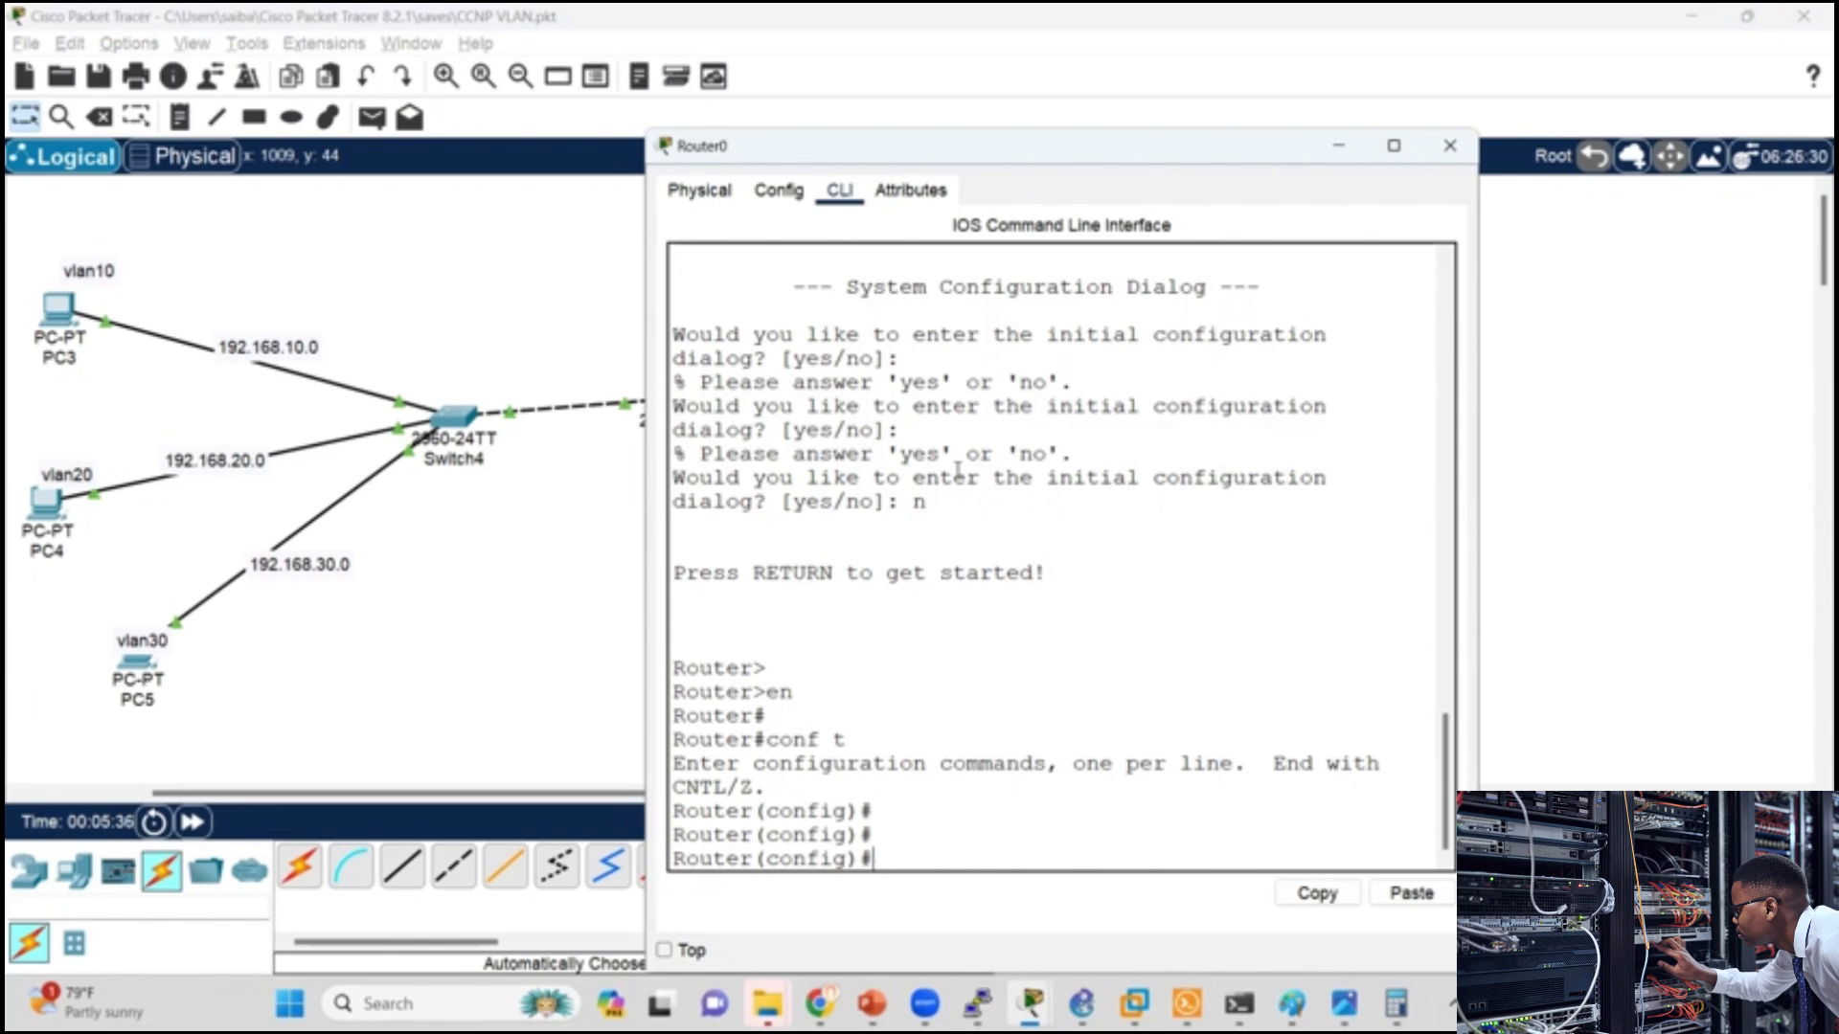
# Step: Enter interface g0/0 on Router0 and assign it IP address 192.168.10.1 with mask 255.255.255.0
pyautogui.write('int g0/0')
pyautogui.press('Return')
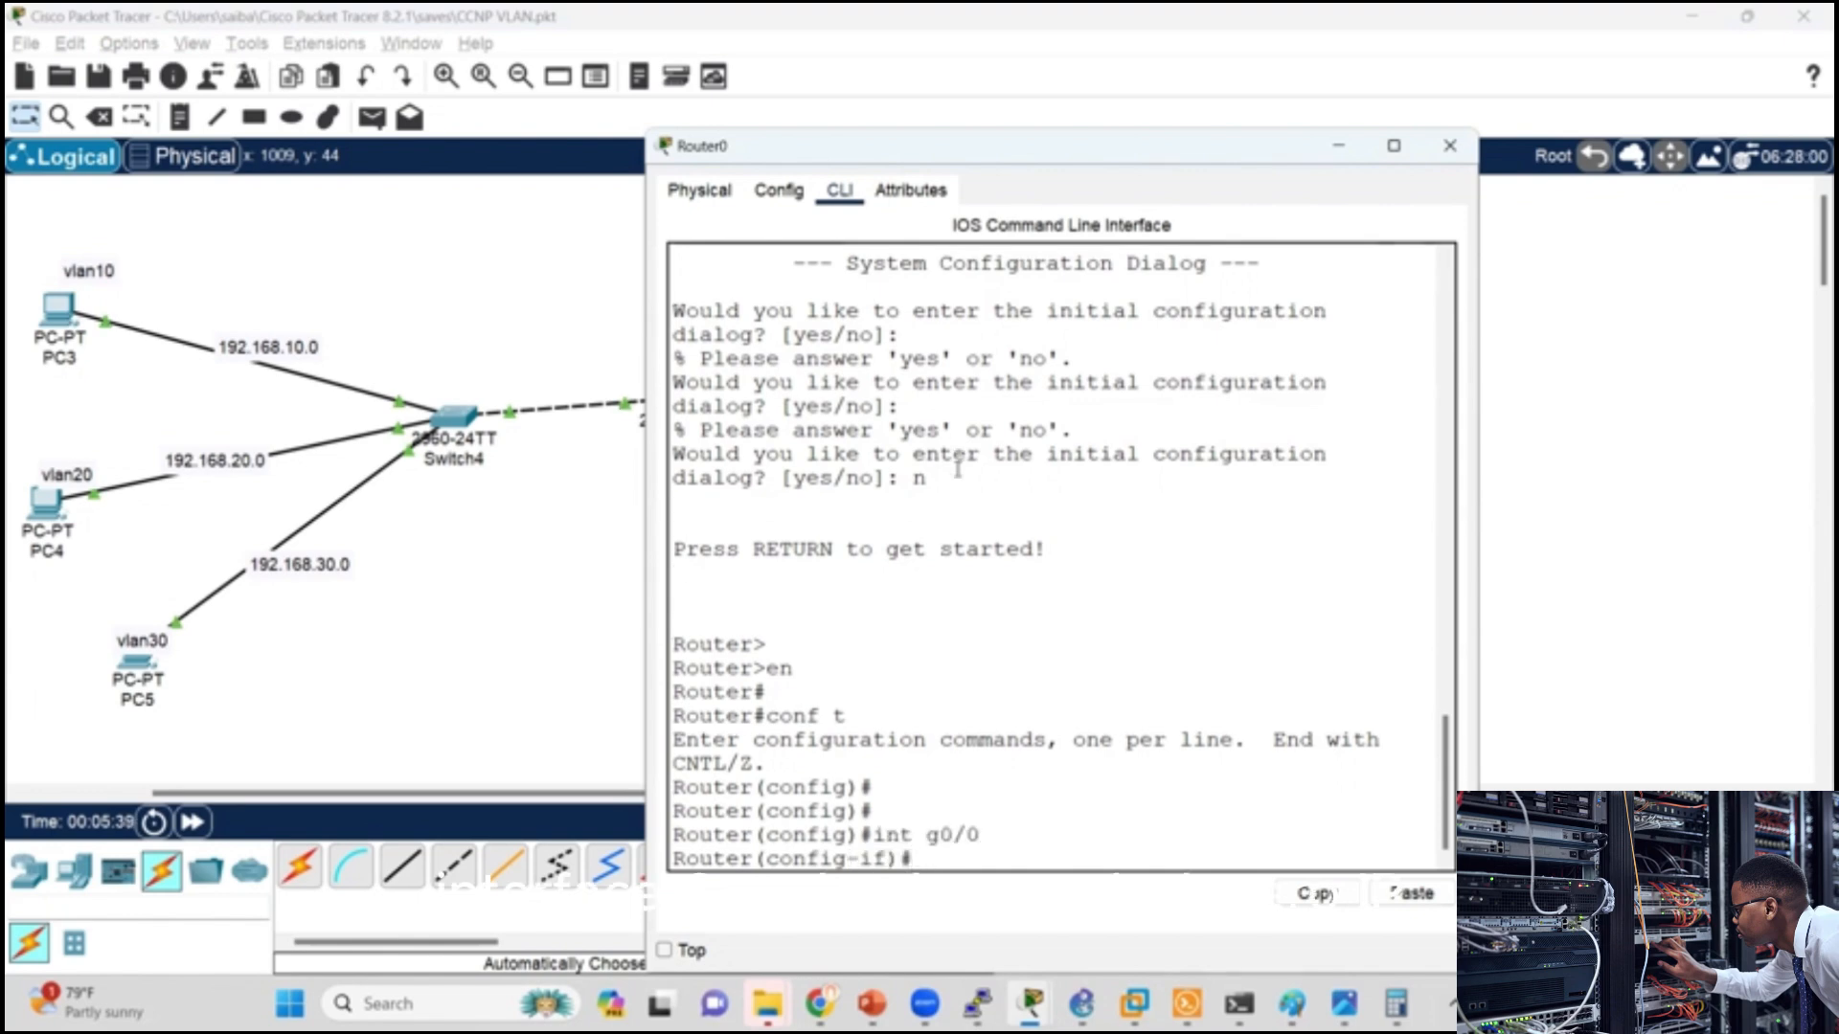
pyautogui.write('ip add')
pyautogui.press('Tab')
pyautogui.write('192')
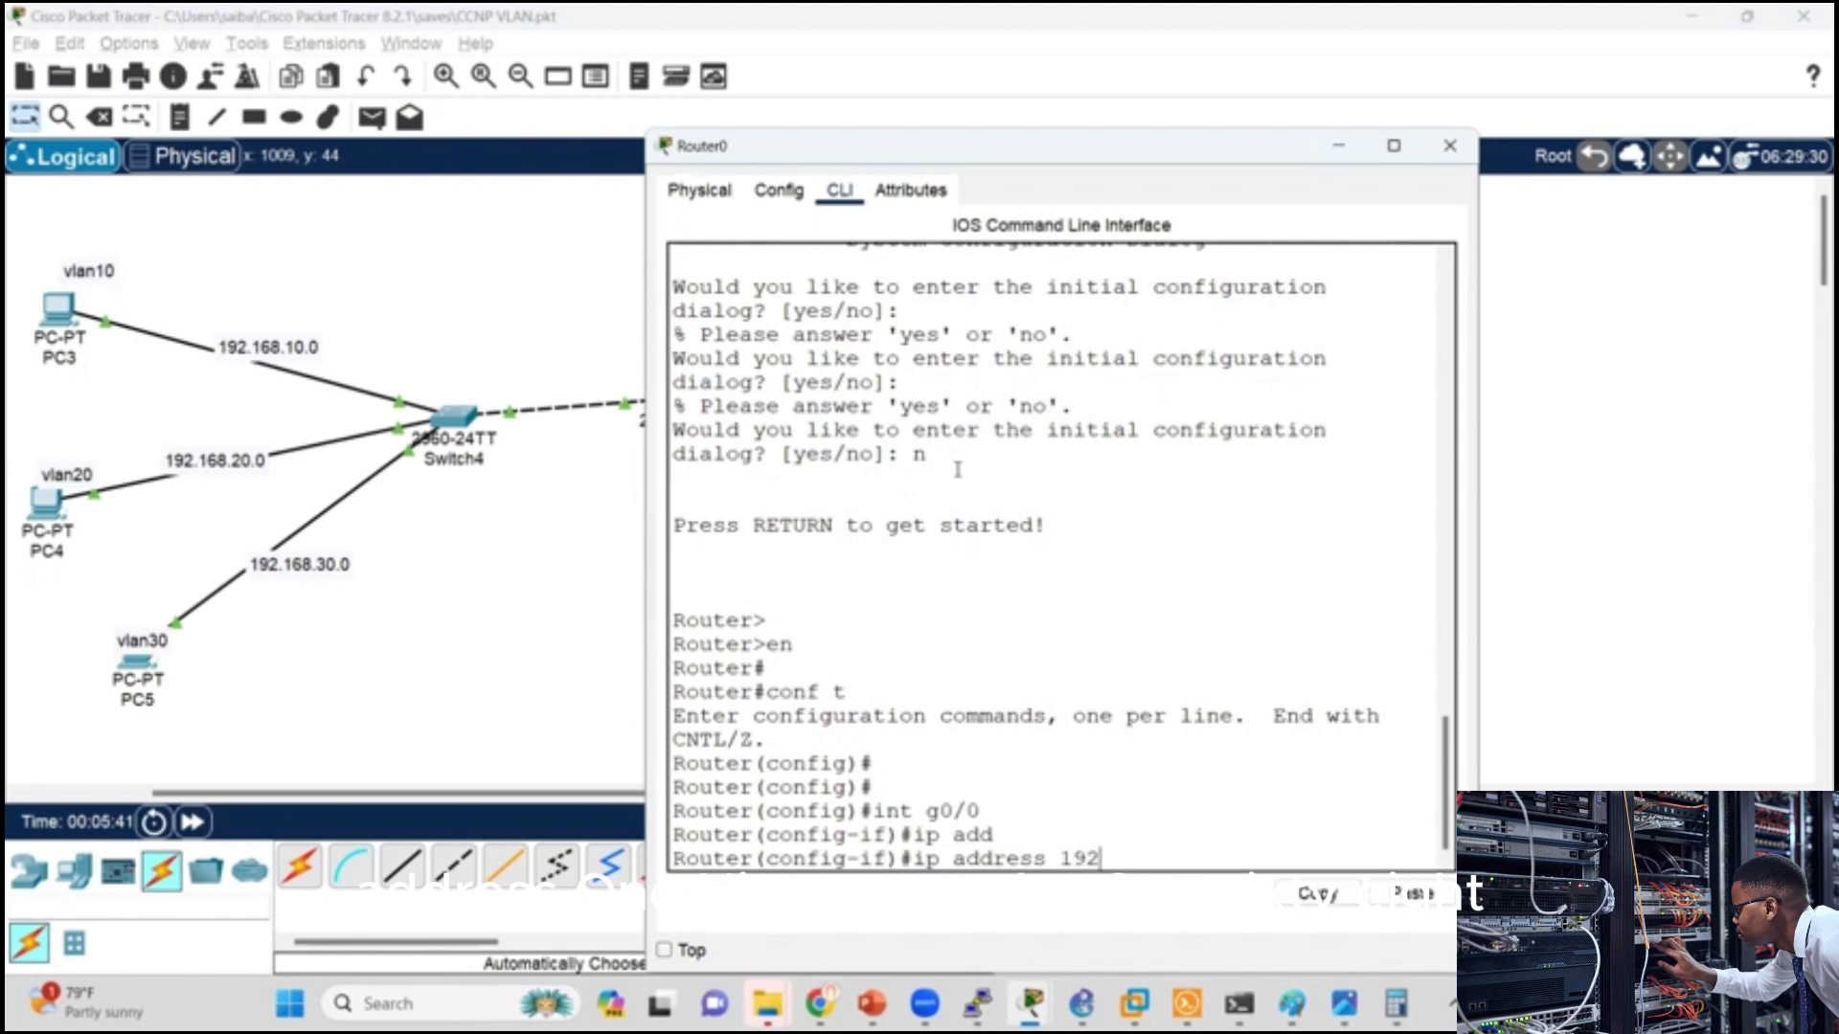
pyautogui.write('.168.10.')
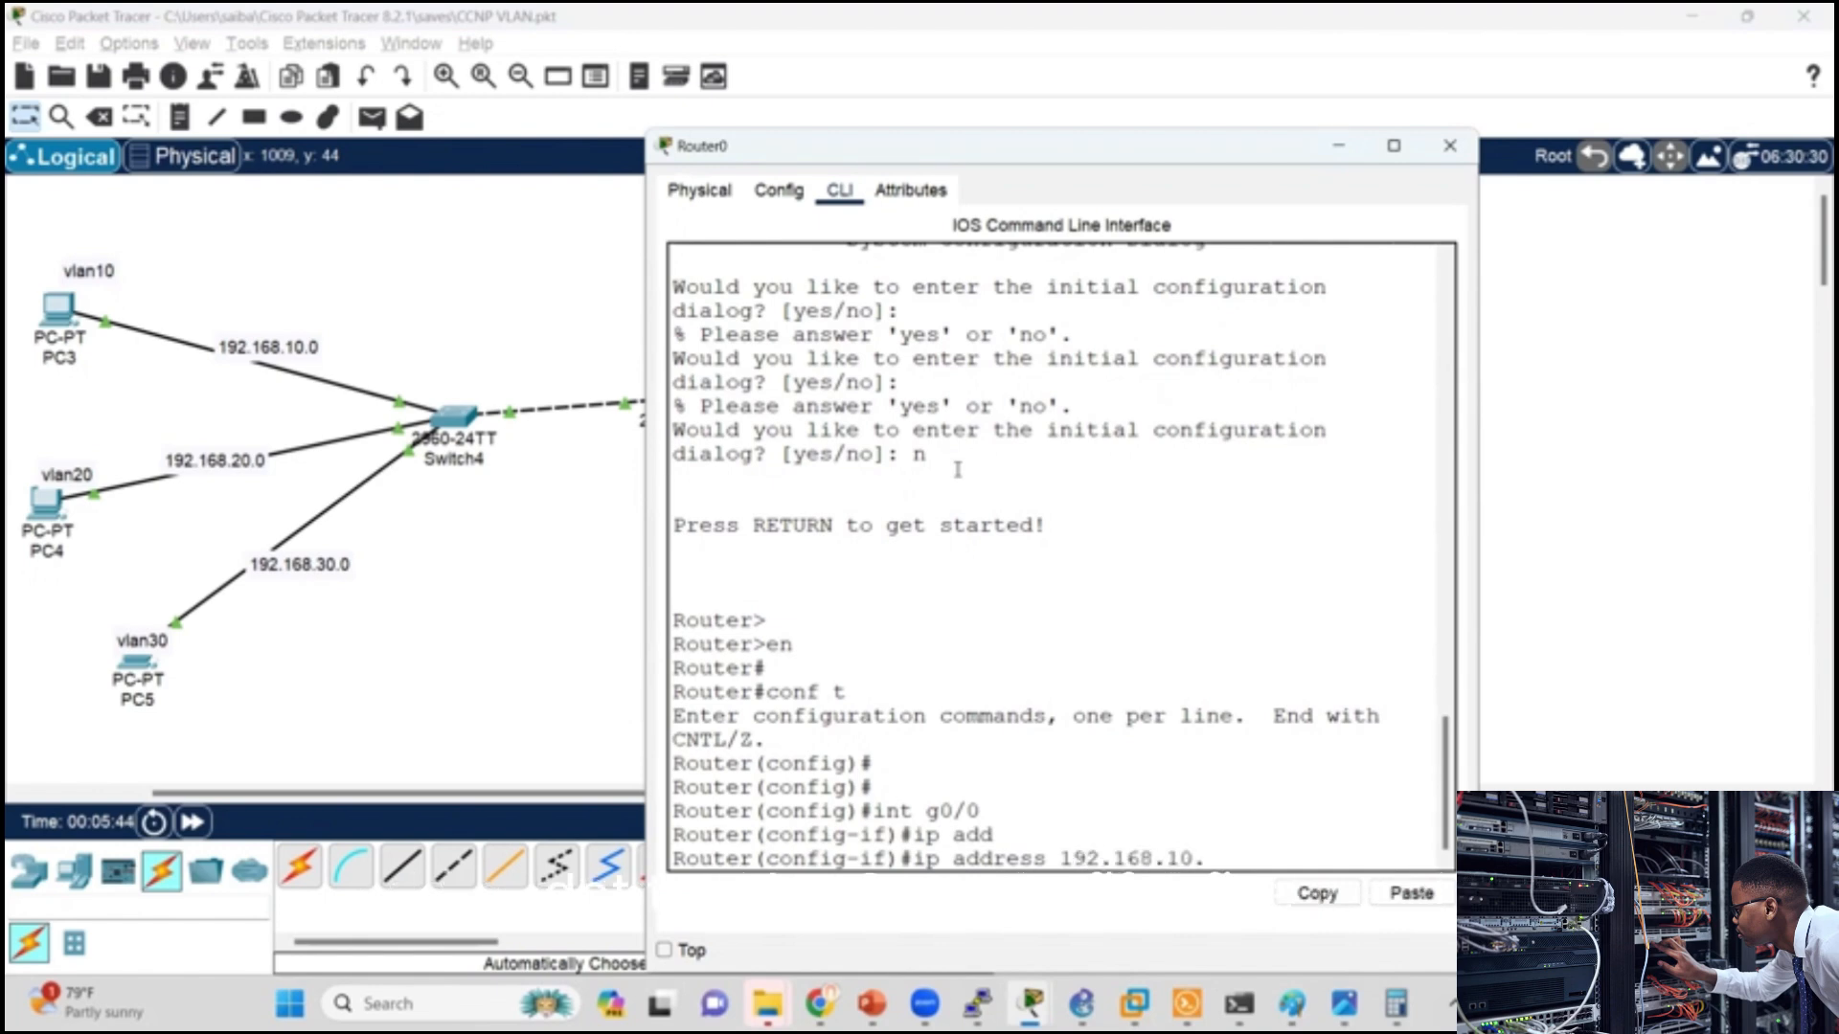
pyautogui.write('1 255.255')
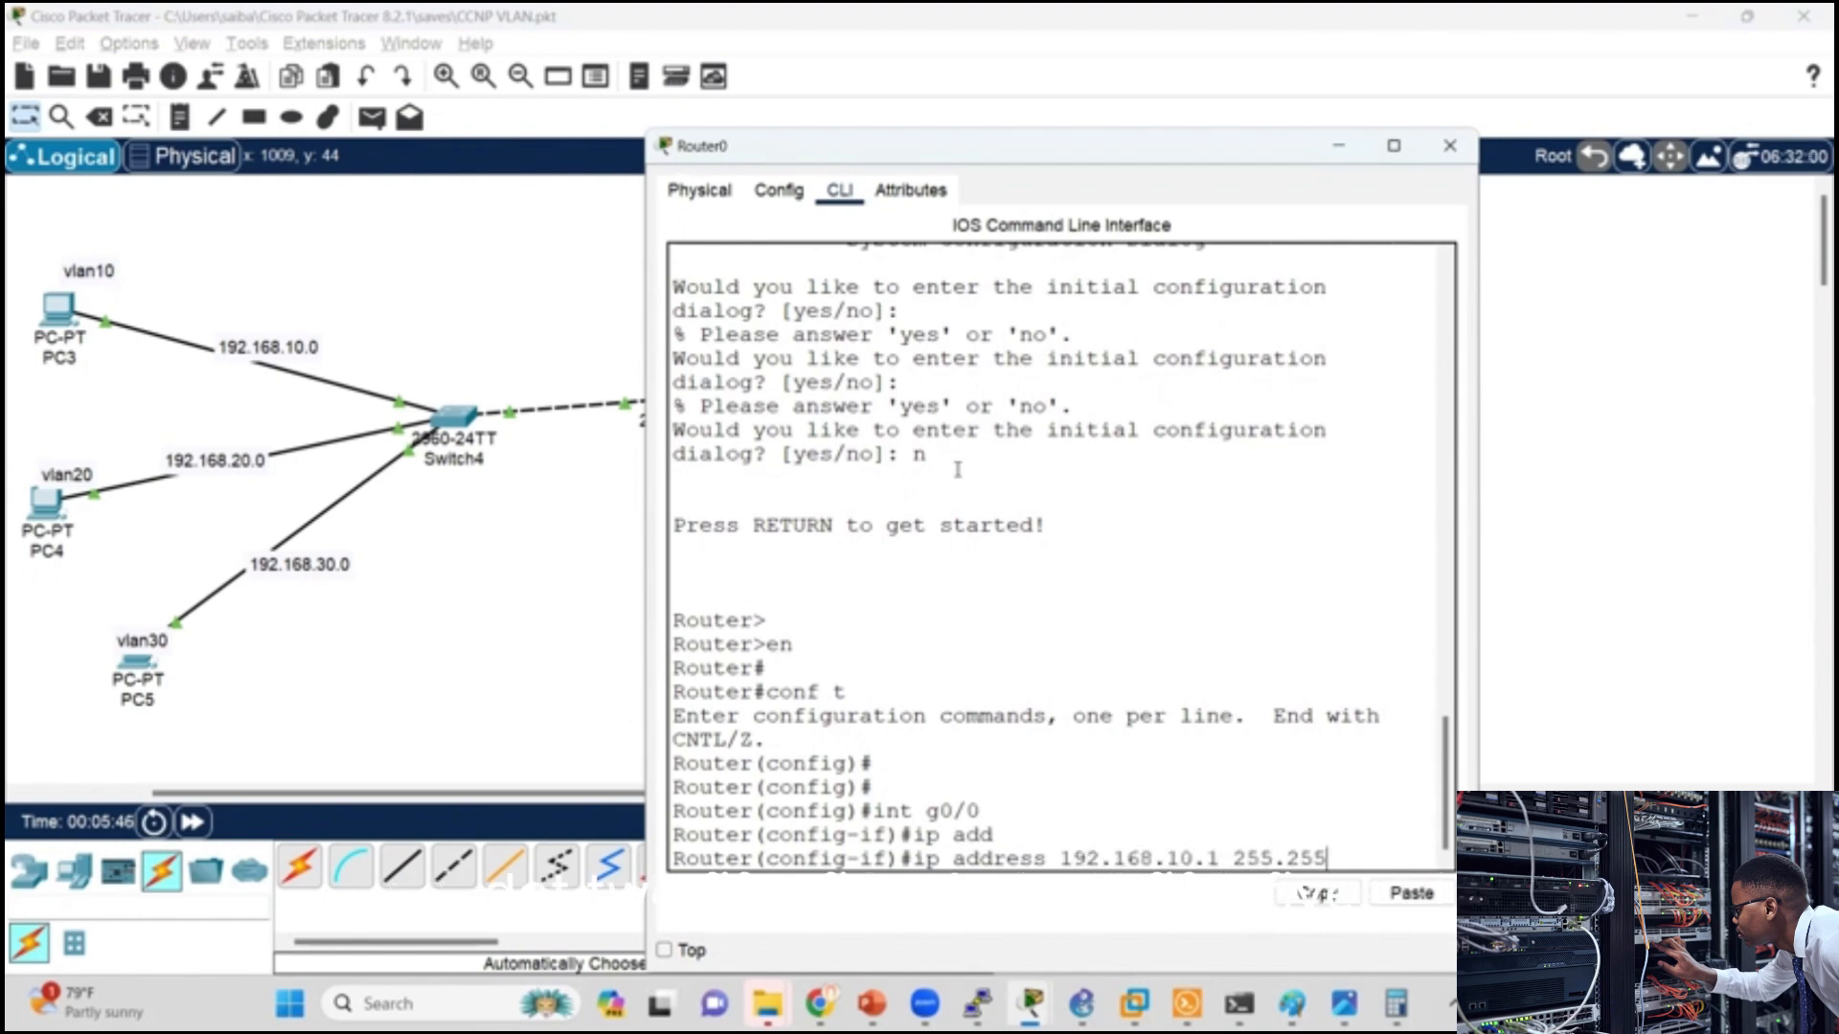
pyautogui.write('.255.0')
pyautogui.press('Return')
# Step: Enable Router0's g0/0 interface with no shut
pyautogui.write('no shut')
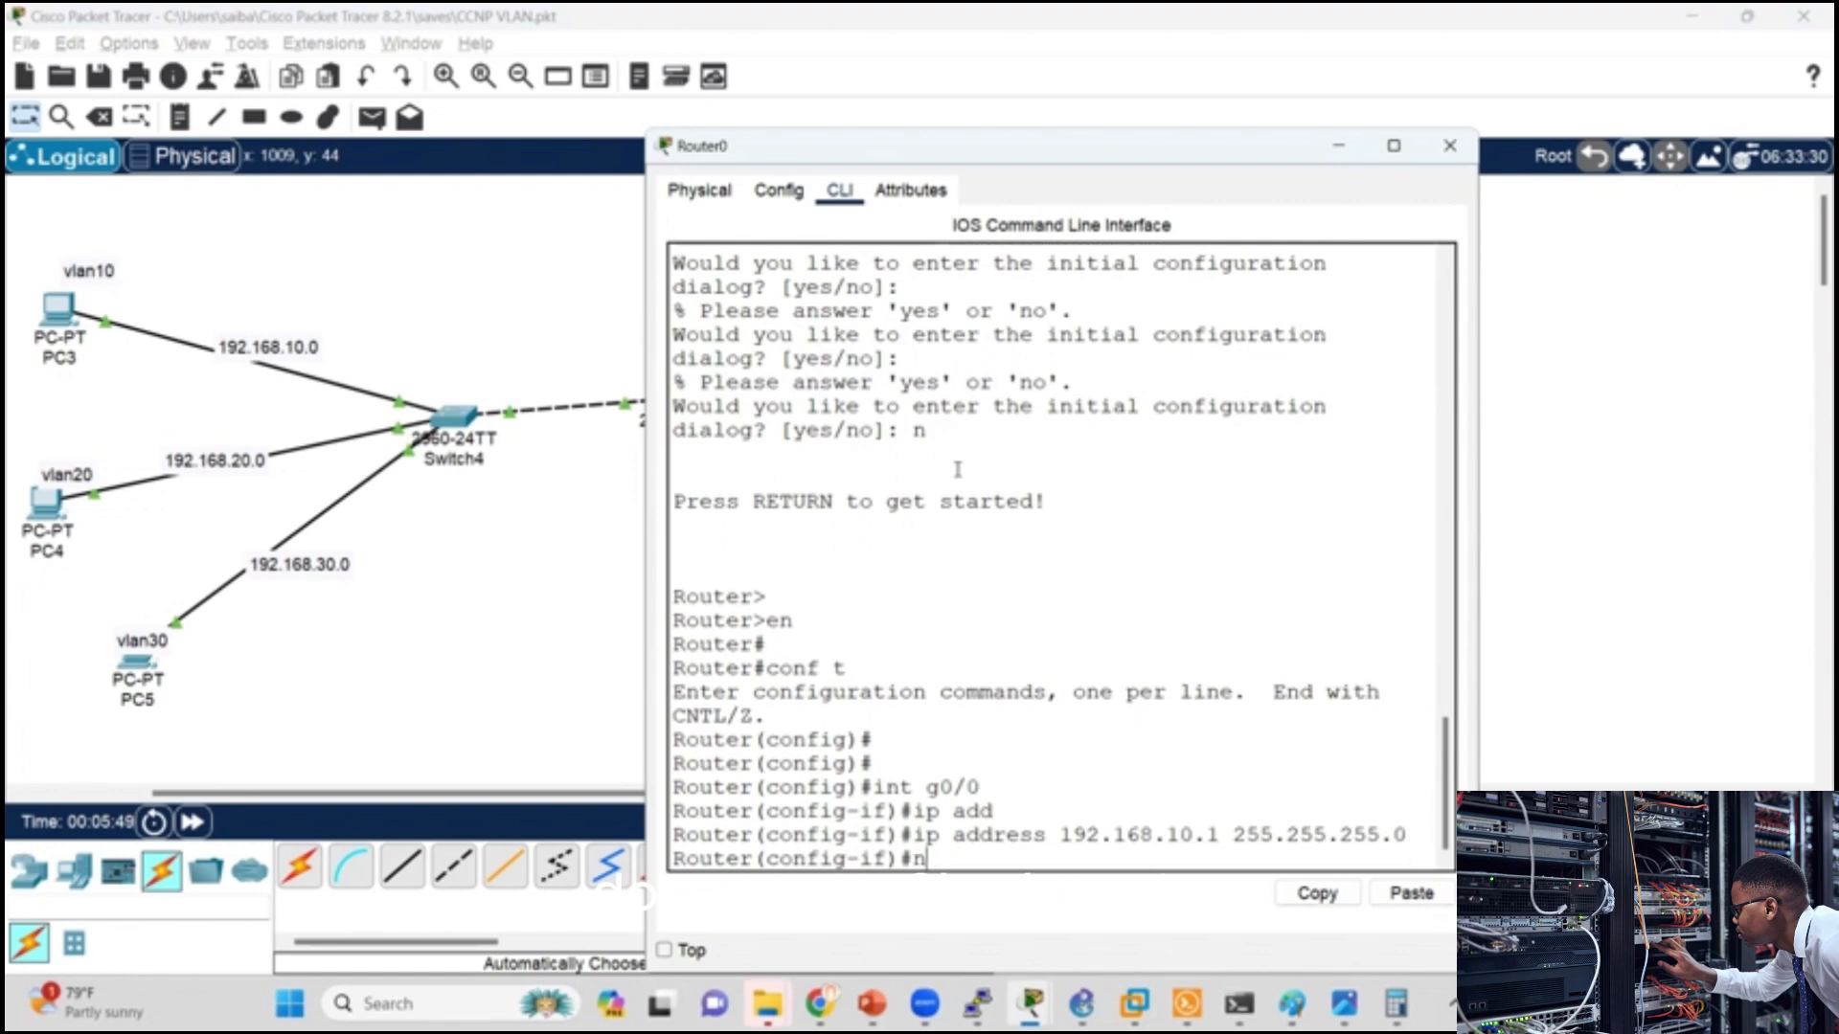
pyautogui.press('Return')
pyautogui.press('Return')
pyautogui.press('Return')
pyautogui.press('Return')
pyautogui.press('Return')
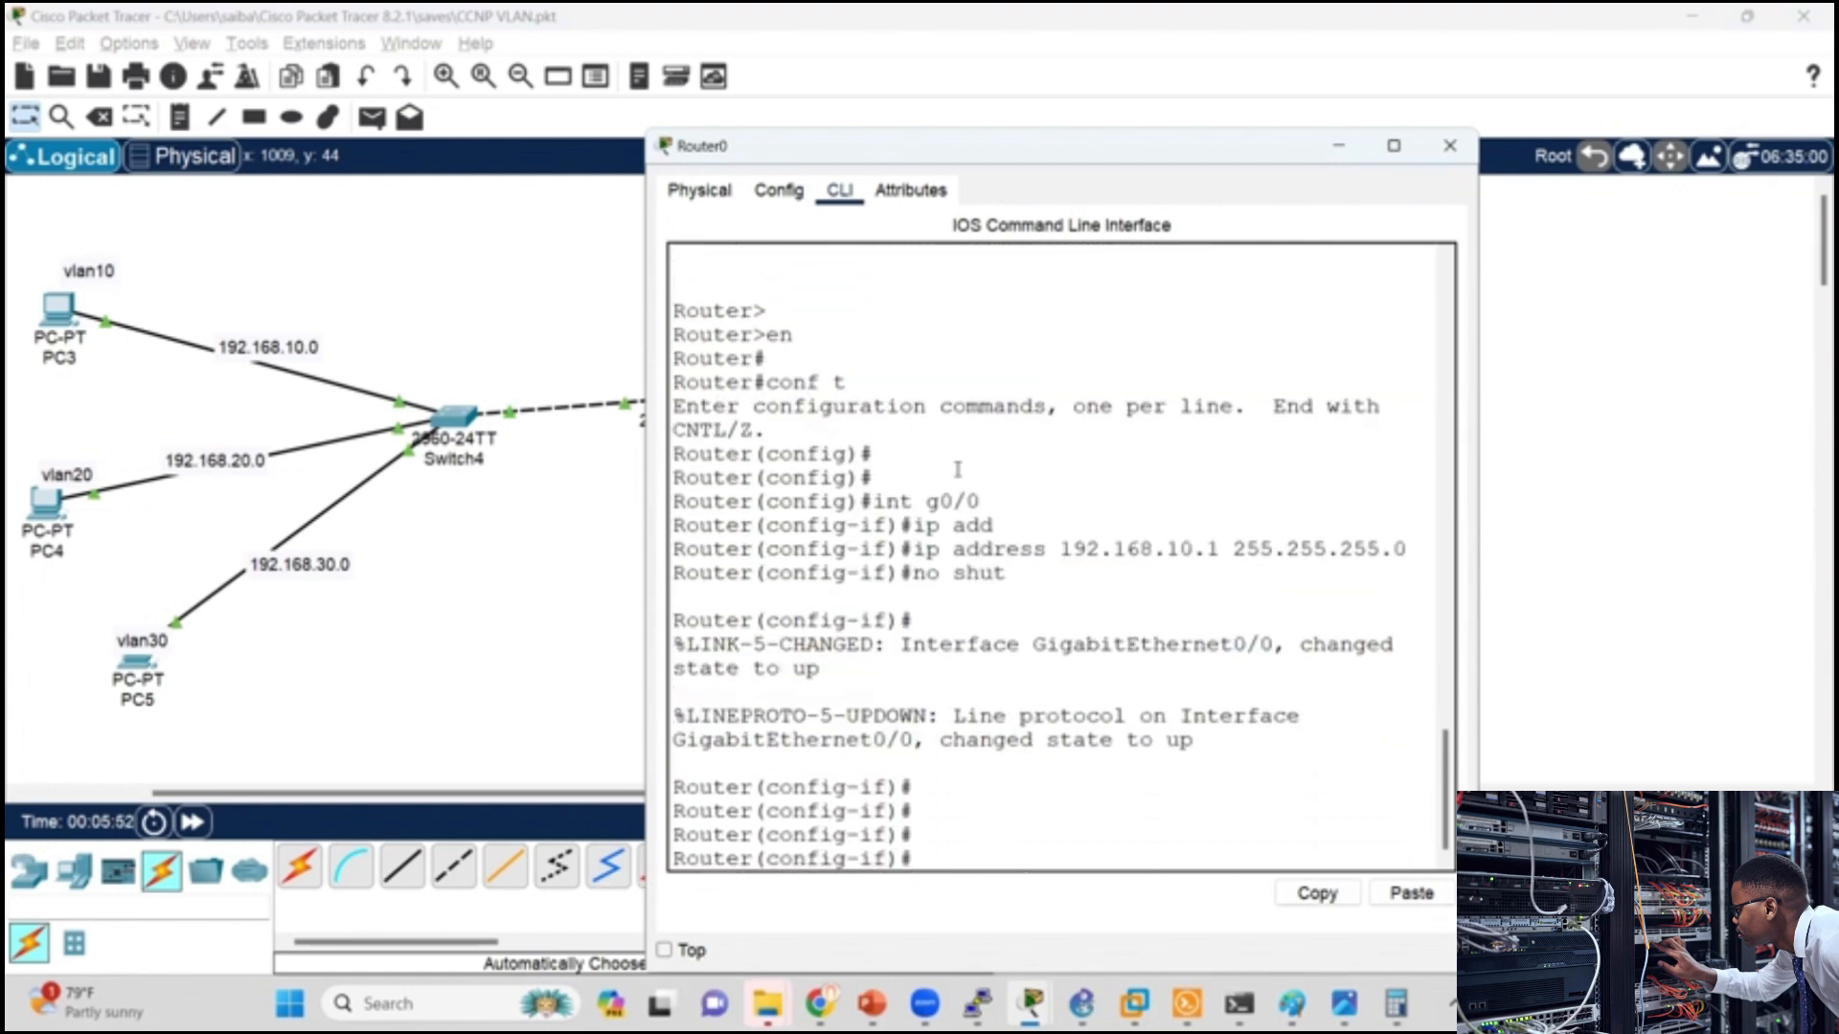
# Step: Enter interface g0/1 on Router0 and assign it IP address 192.168.20.1 with mask 255.255.255.0
pyautogui.write('int g0/1')
pyautogui.press('Return')
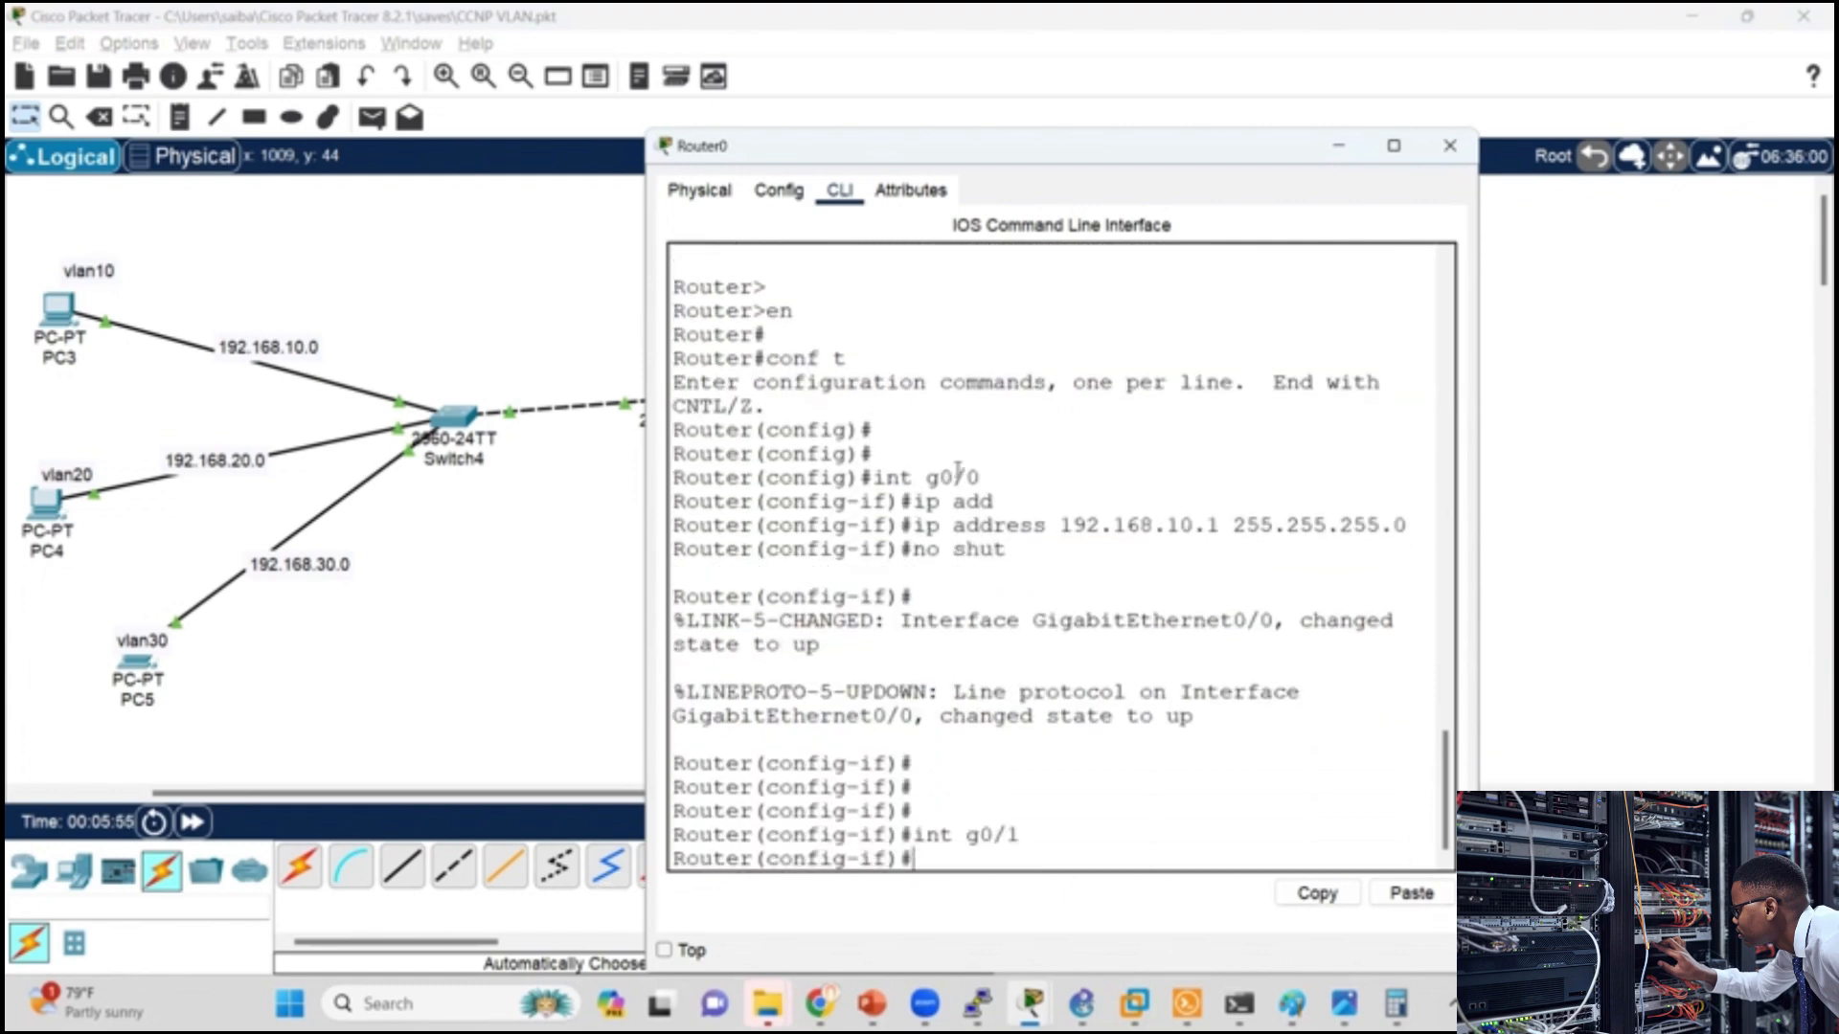
pyautogui.press('Up')
pyautogui.press('Up')
pyautogui.press('Up')
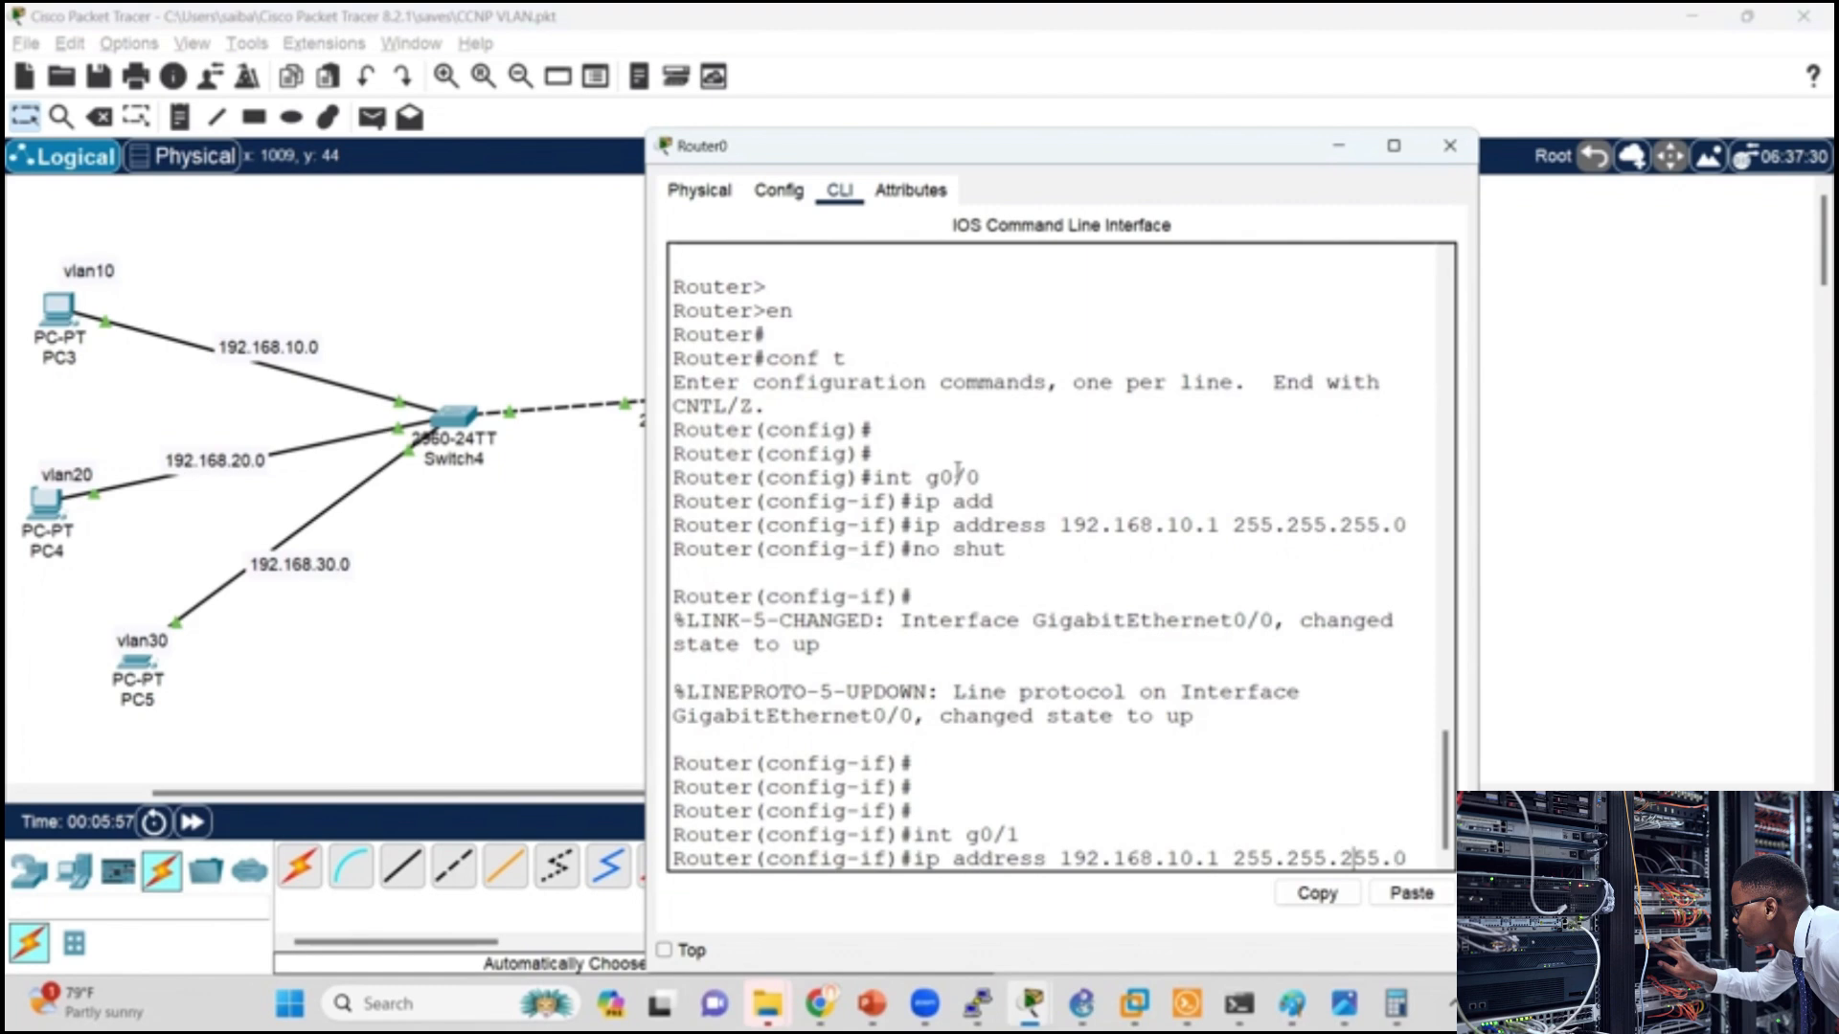
pyautogui.press('Left')
pyautogui.press('Left')
pyautogui.press('Left')
pyautogui.press('Left')
pyautogui.press('Left')
pyautogui.press('Left')
pyautogui.press('Left')
pyautogui.press('Left')
pyautogui.press('Left')
pyautogui.press('Left')
pyautogui.press('Left')
pyautogui.press('Left')
pyautogui.press('Left')
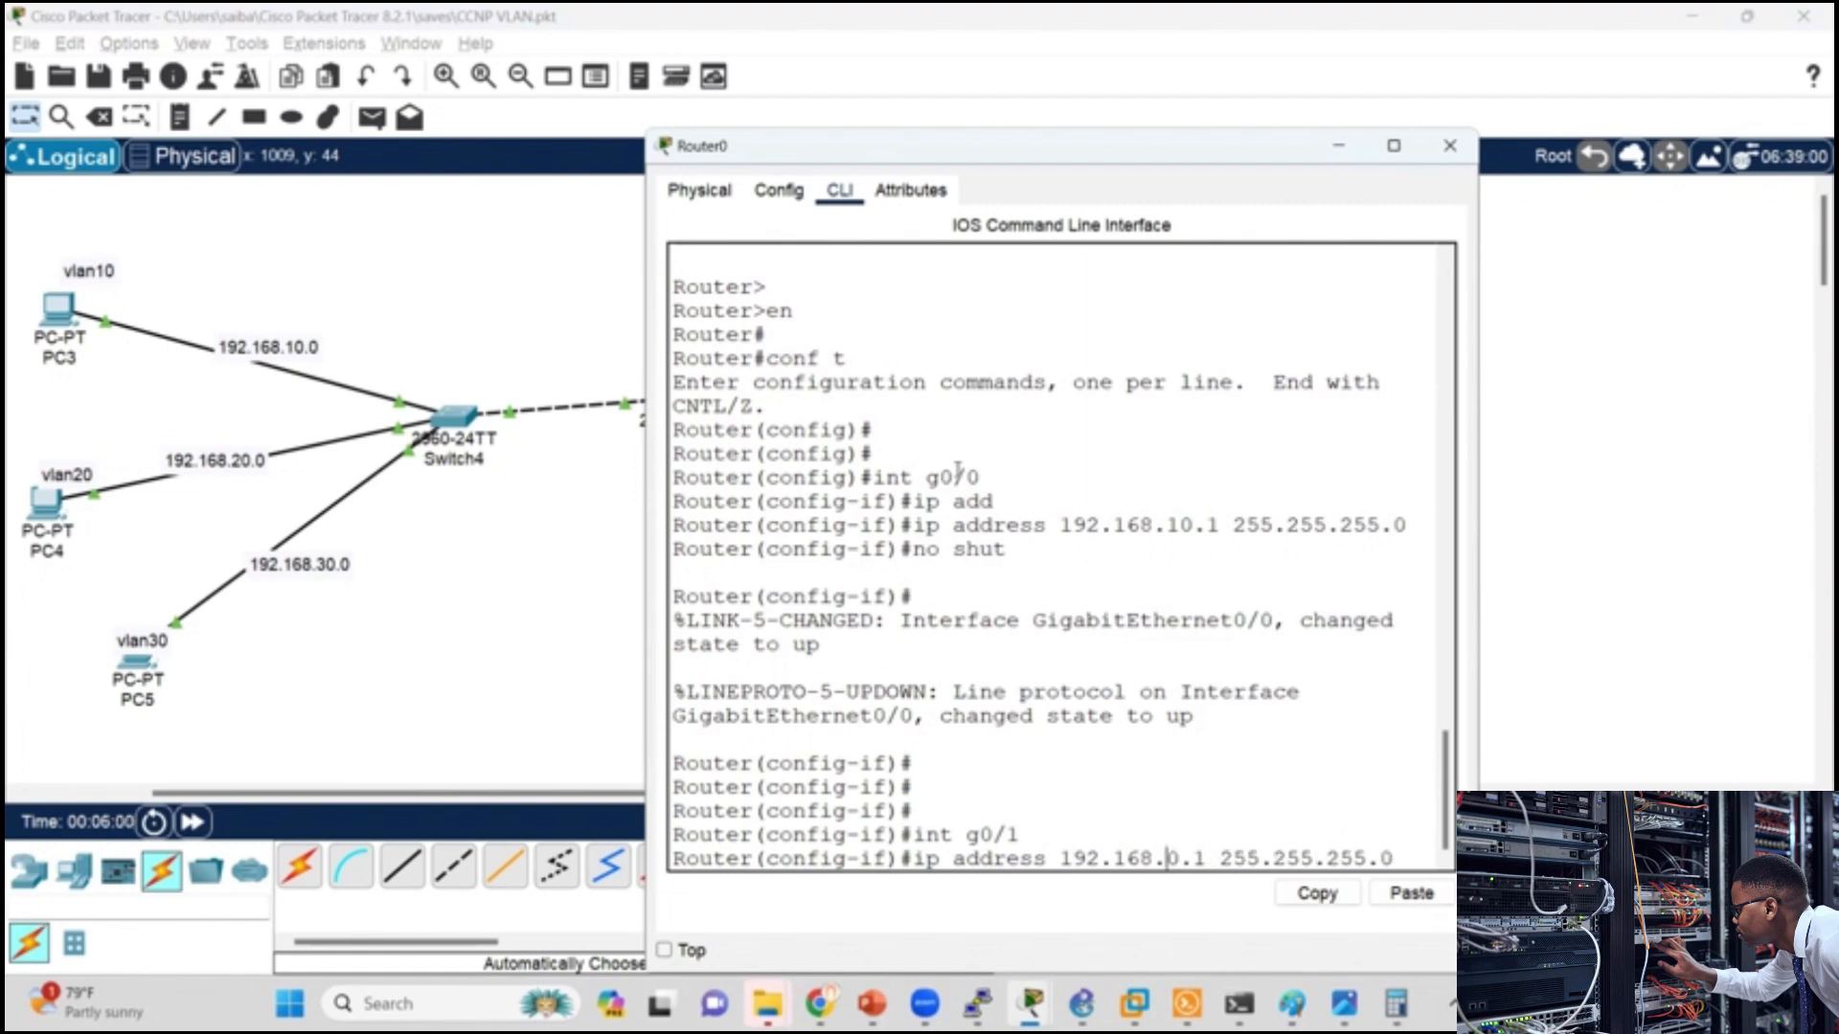
pyautogui.press('BackSpace')
pyautogui.write('2')
pyautogui.press('Return')
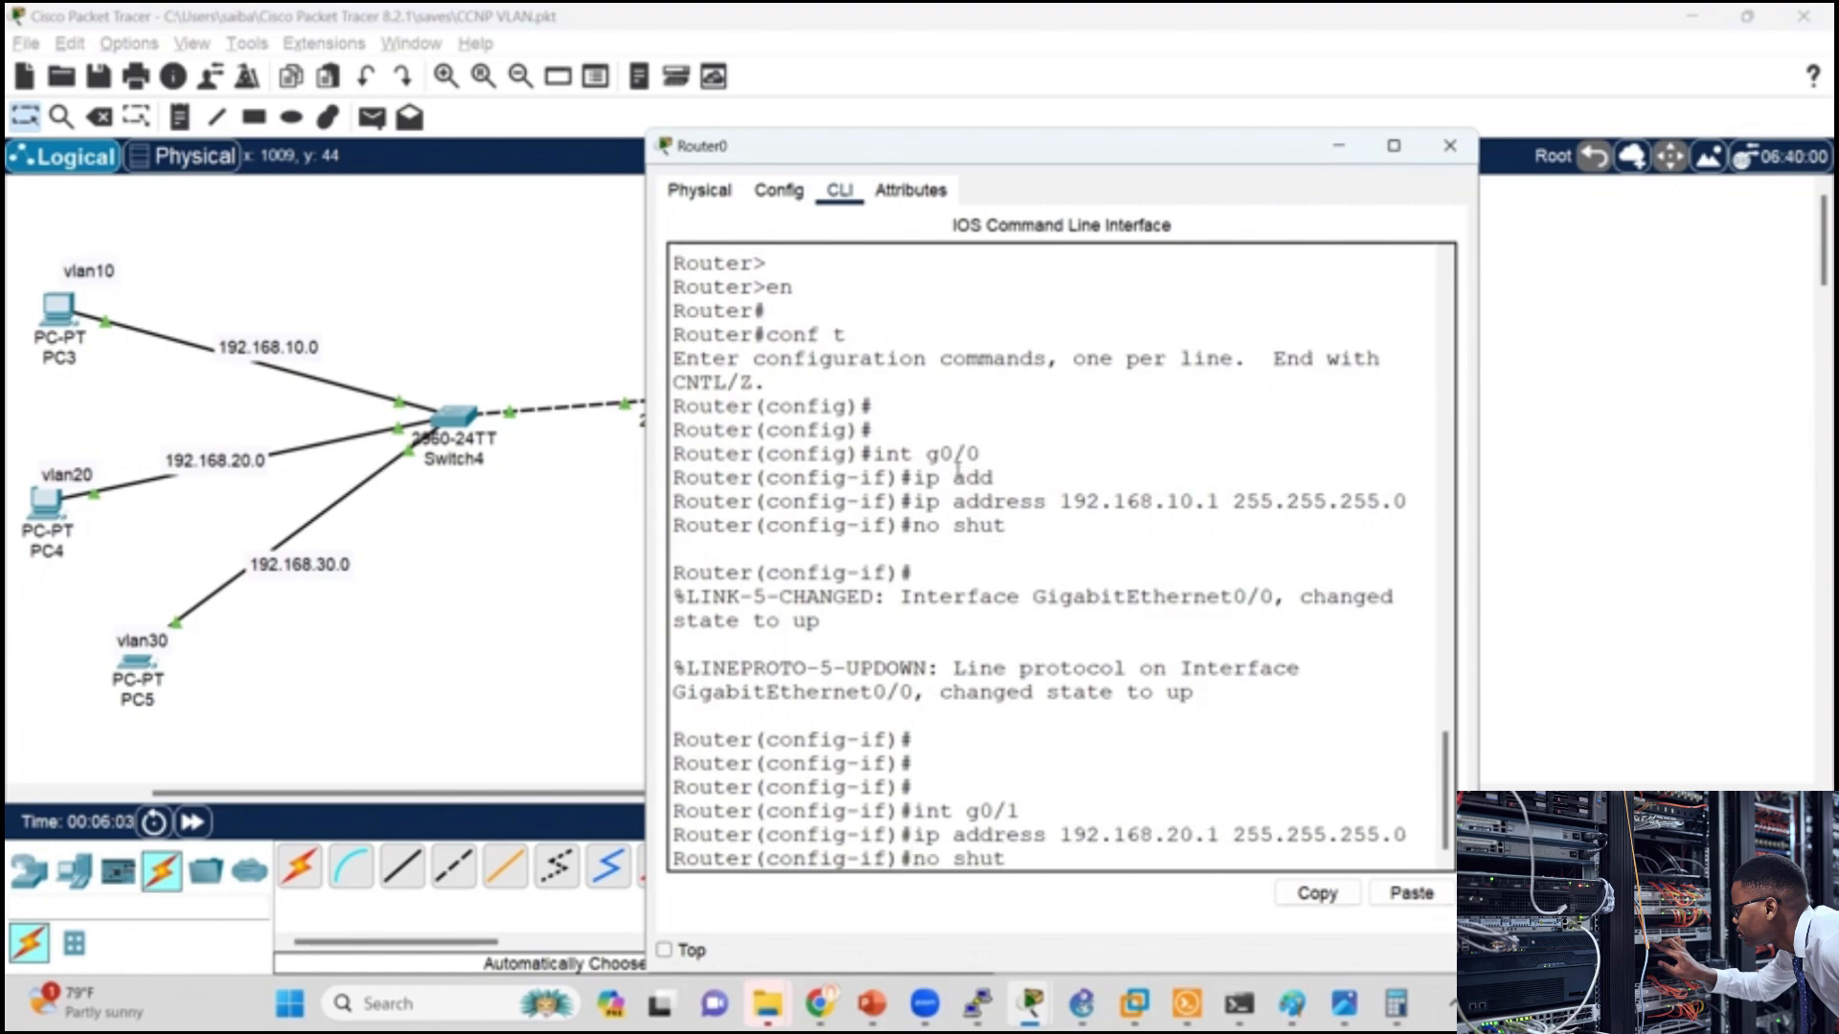
# Step: Enable Router0's g0/1 interface with no shut and return to the topology
pyautogui.press('Return')
pyautogui.press('Return')
pyautogui.press('Return')
pyautogui.press('Return')
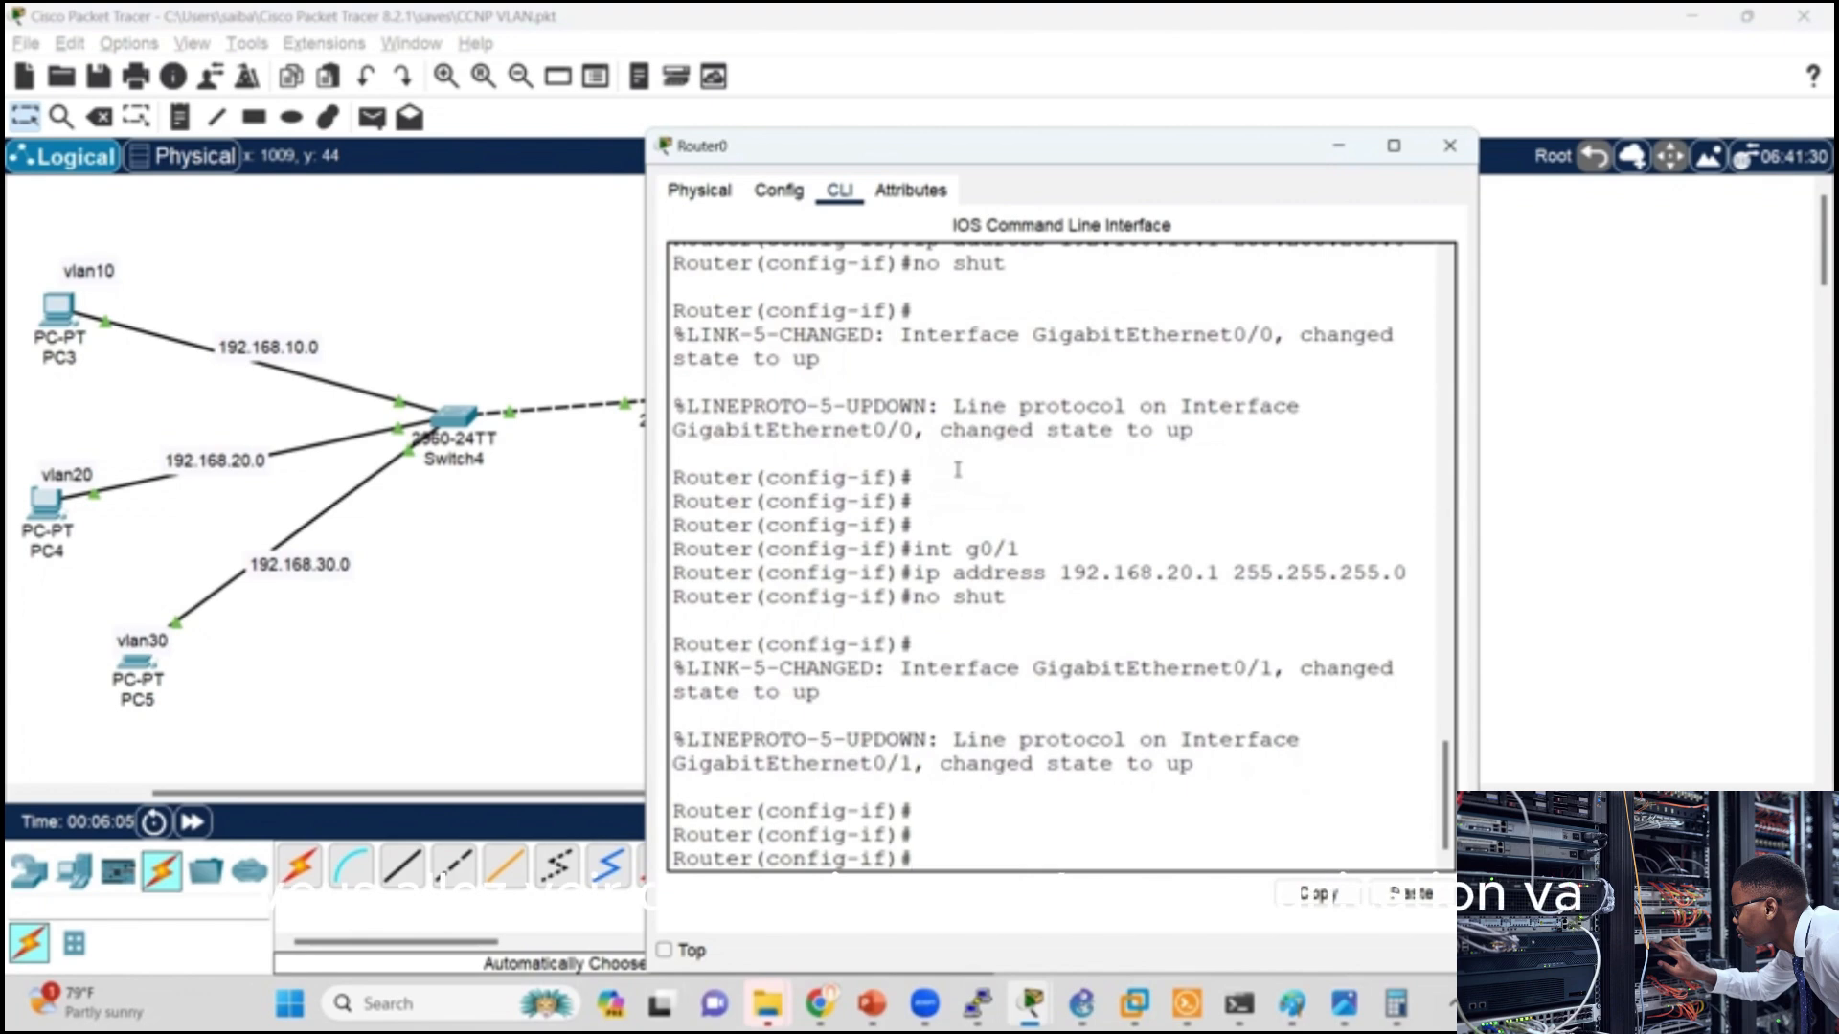
pyautogui.click(563, 596)
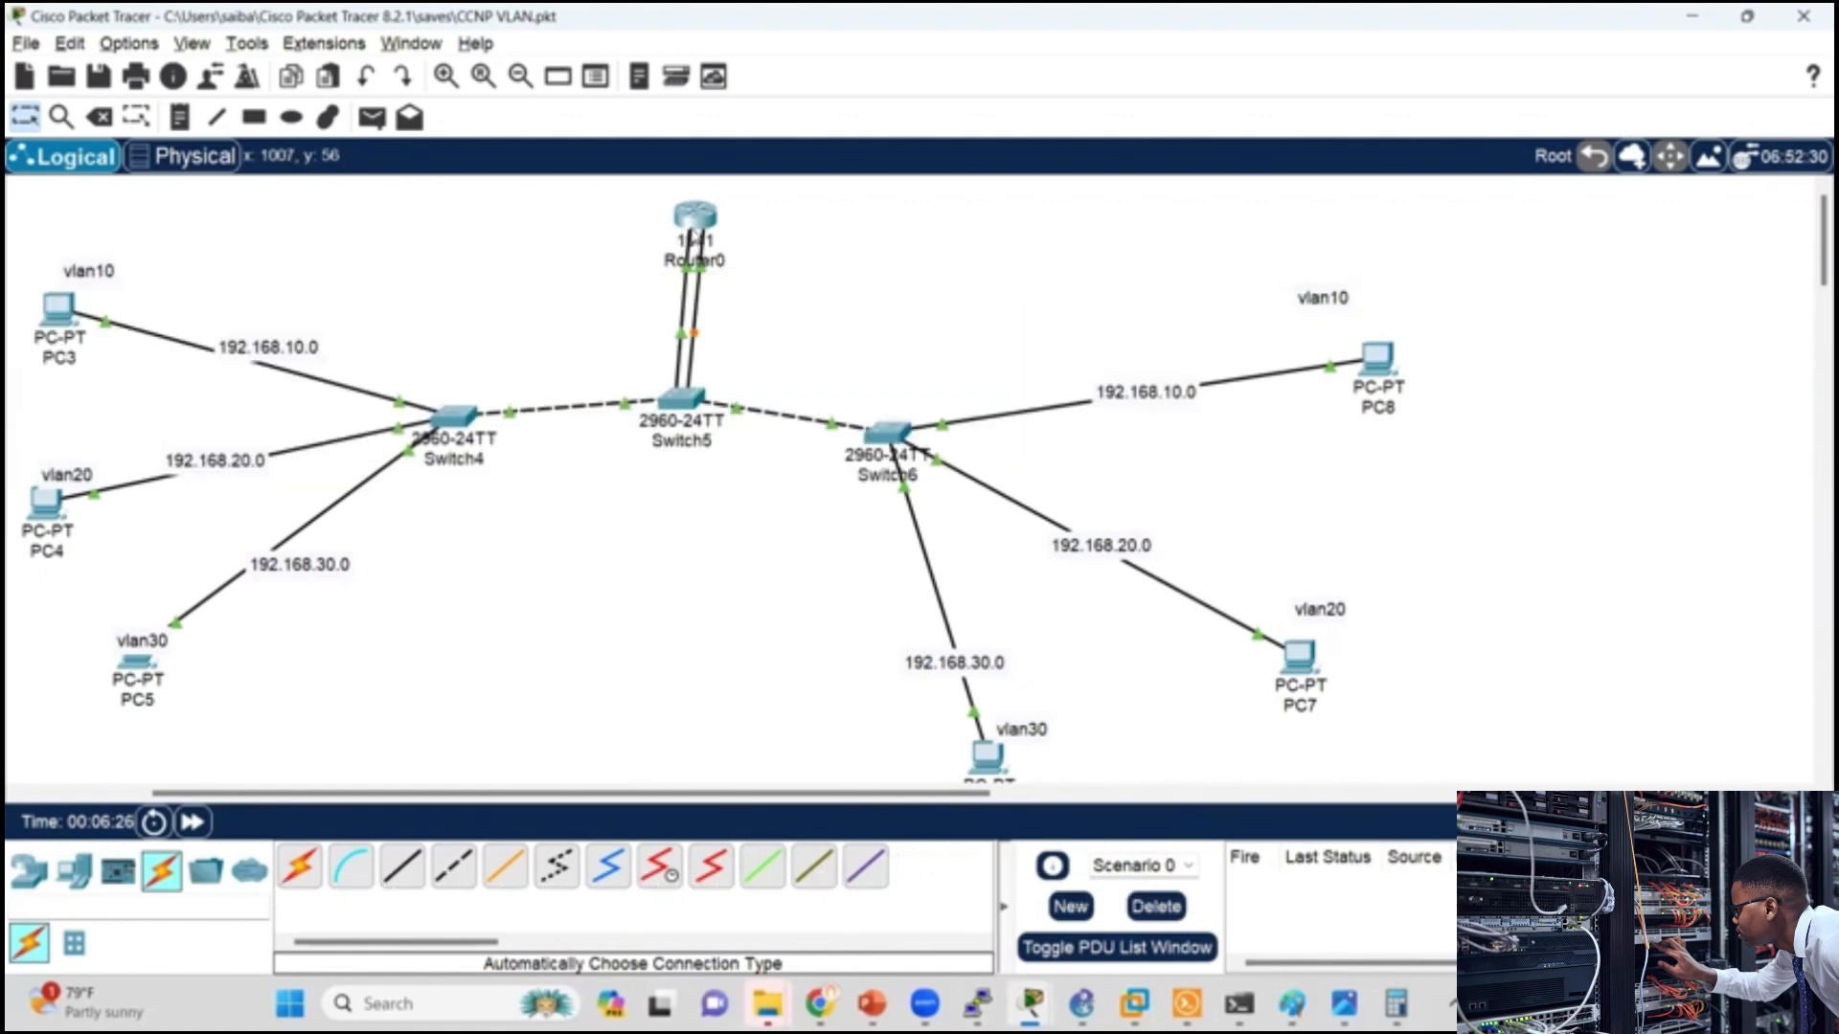
# Step: Try to add a third automatically chosen connection from Switch5 to Router0
pyautogui.click(300, 866)
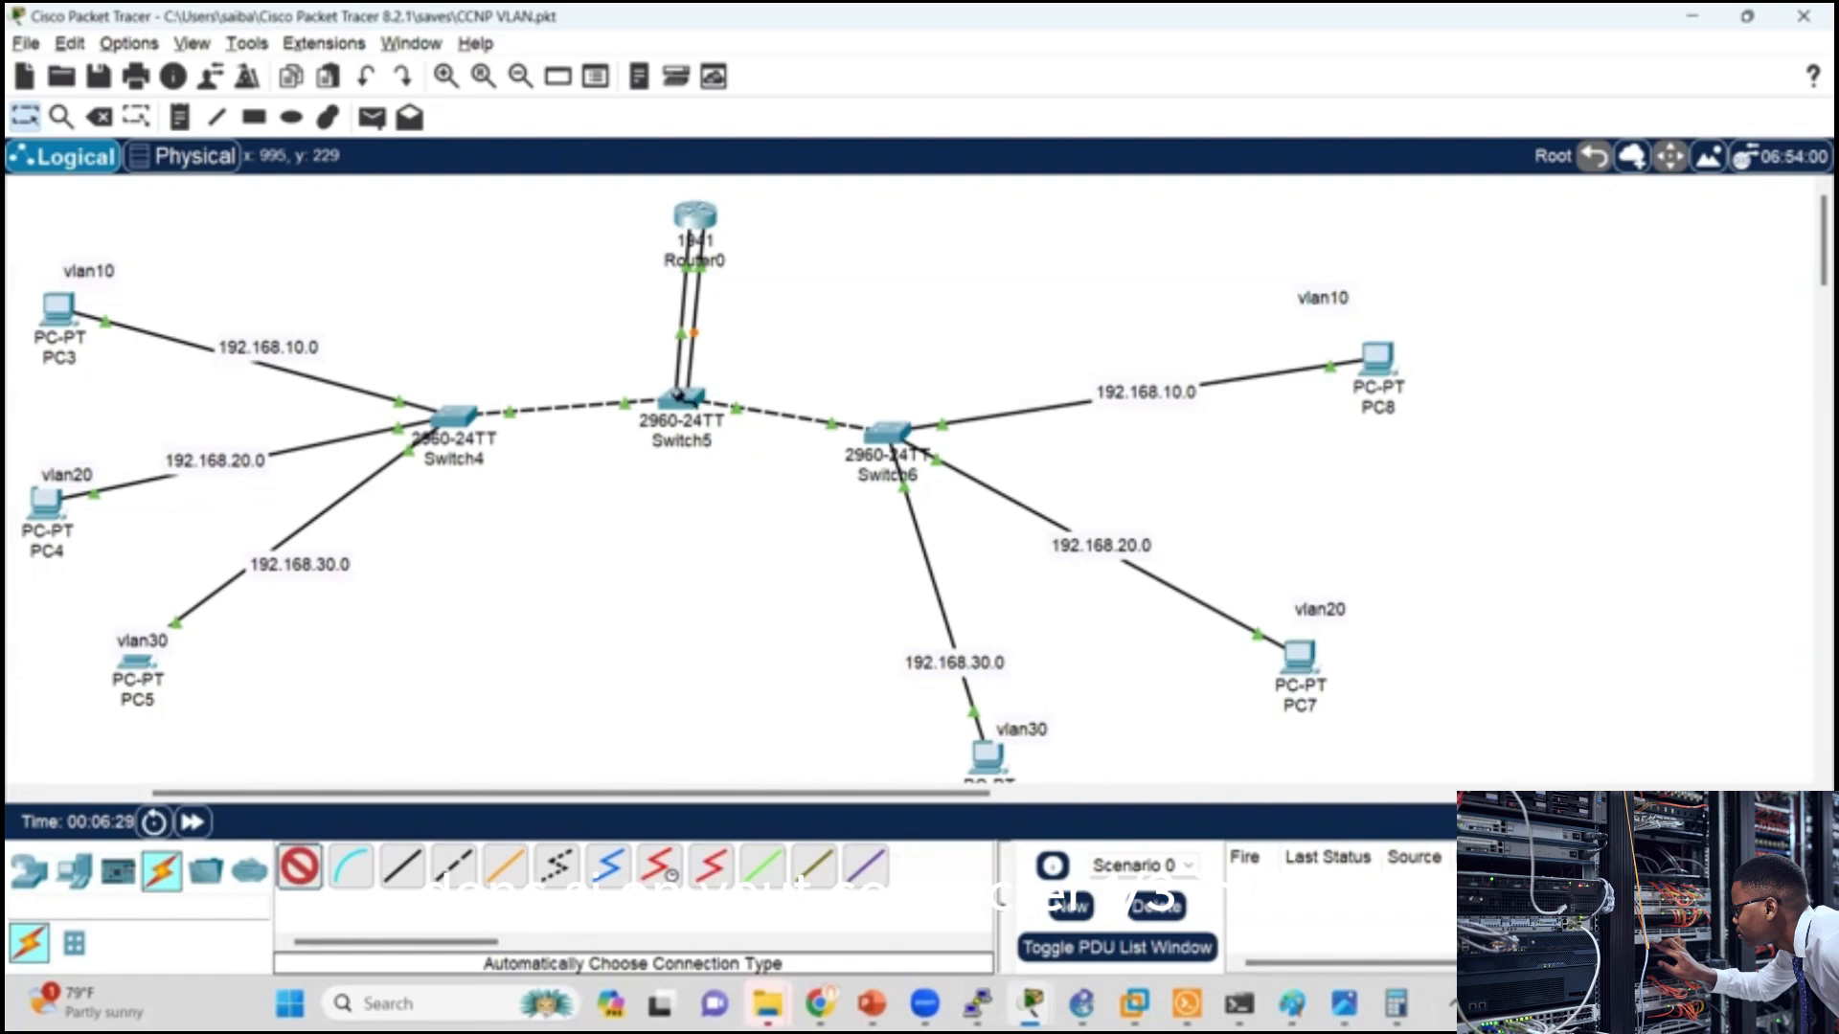
pyautogui.click(686, 398)
pyautogui.click(695, 216)
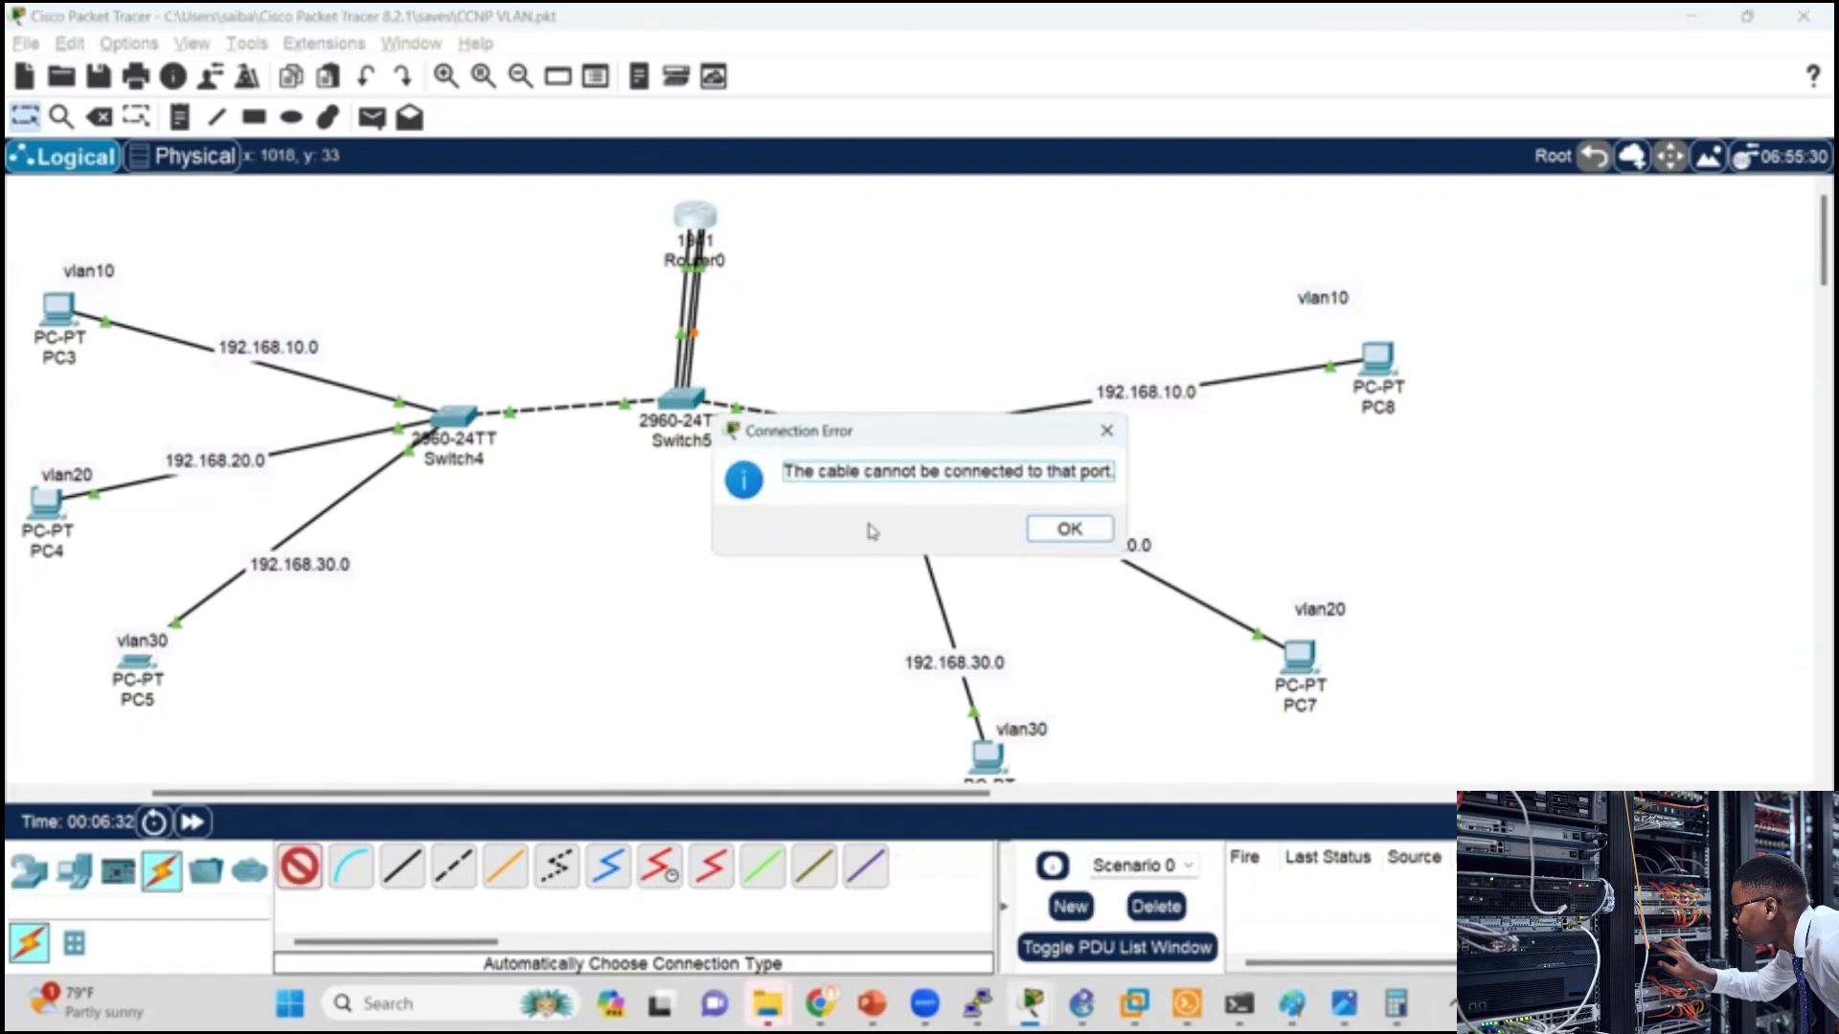
pyautogui.click(1069, 529)
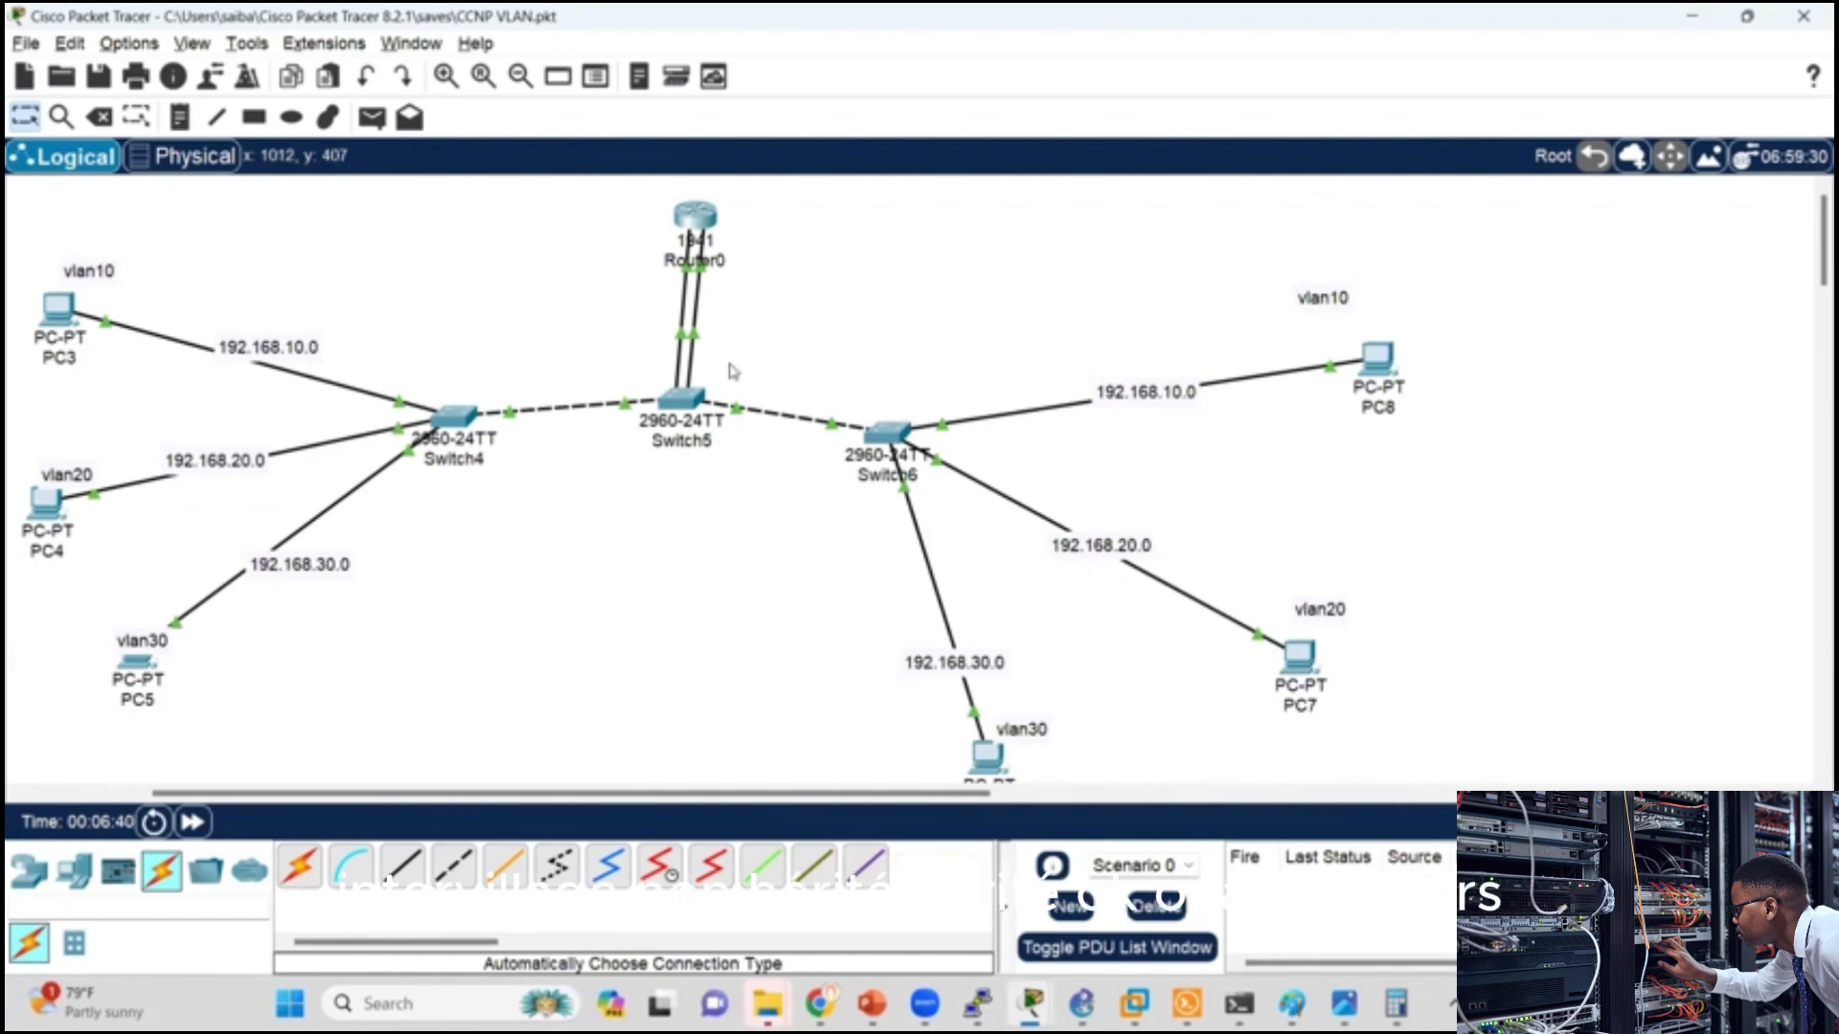
# Step: Switch to simulation mode, add a simple PDU from PC3 to PC4, and play the simulation
pyautogui.moveTo(705, 216); pyautogui.dragTo(699, 209)
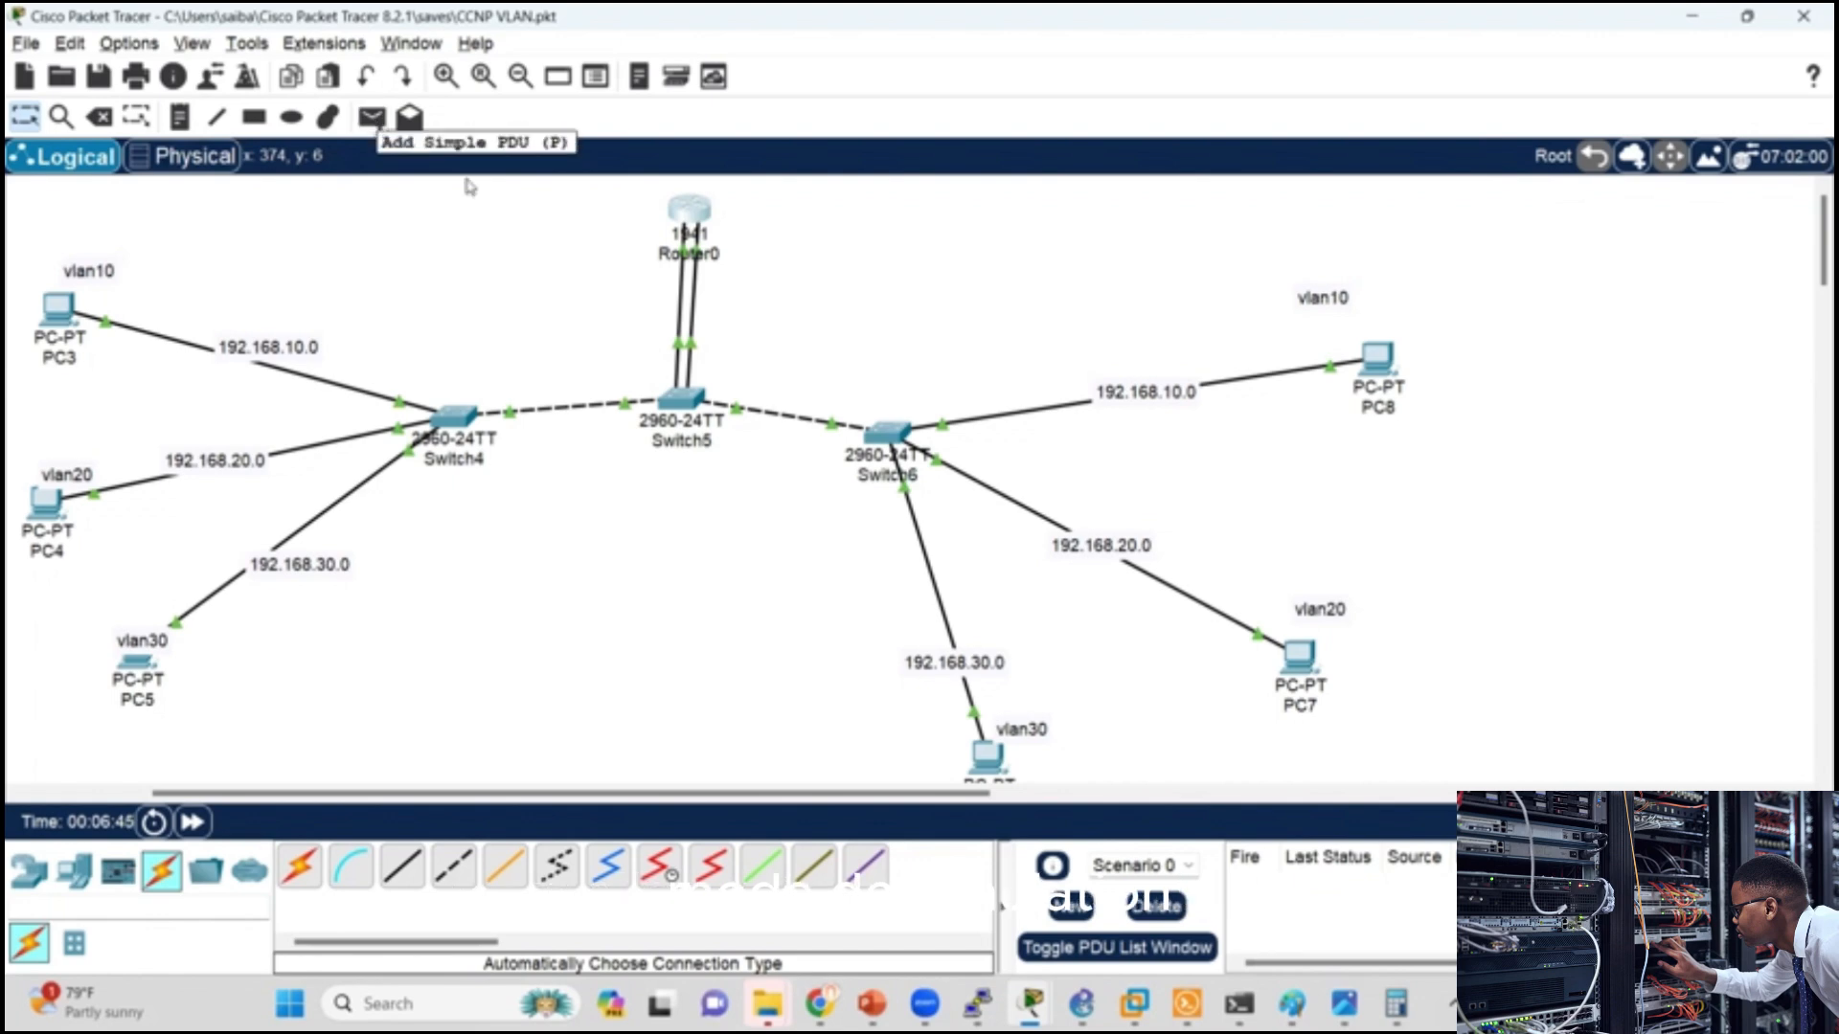
pyautogui.hotkey('shift', 's')
pyautogui.click(373, 117)
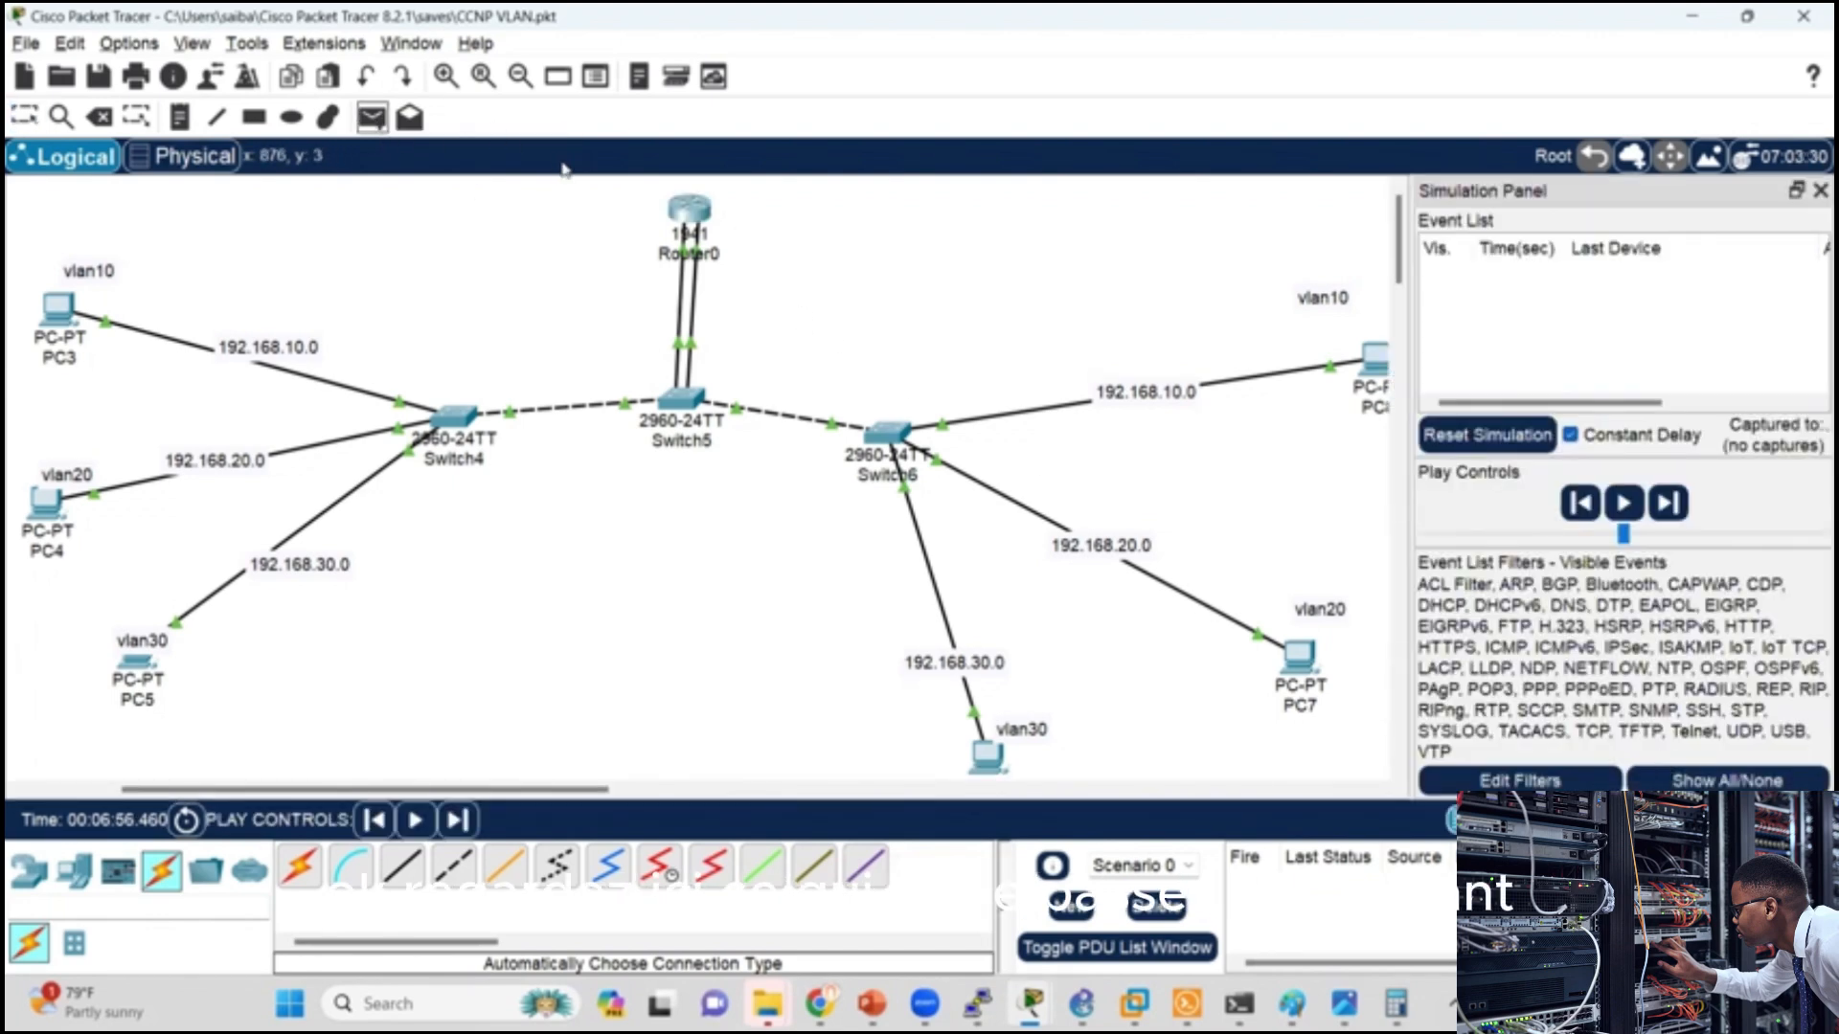
pyautogui.click(57, 308)
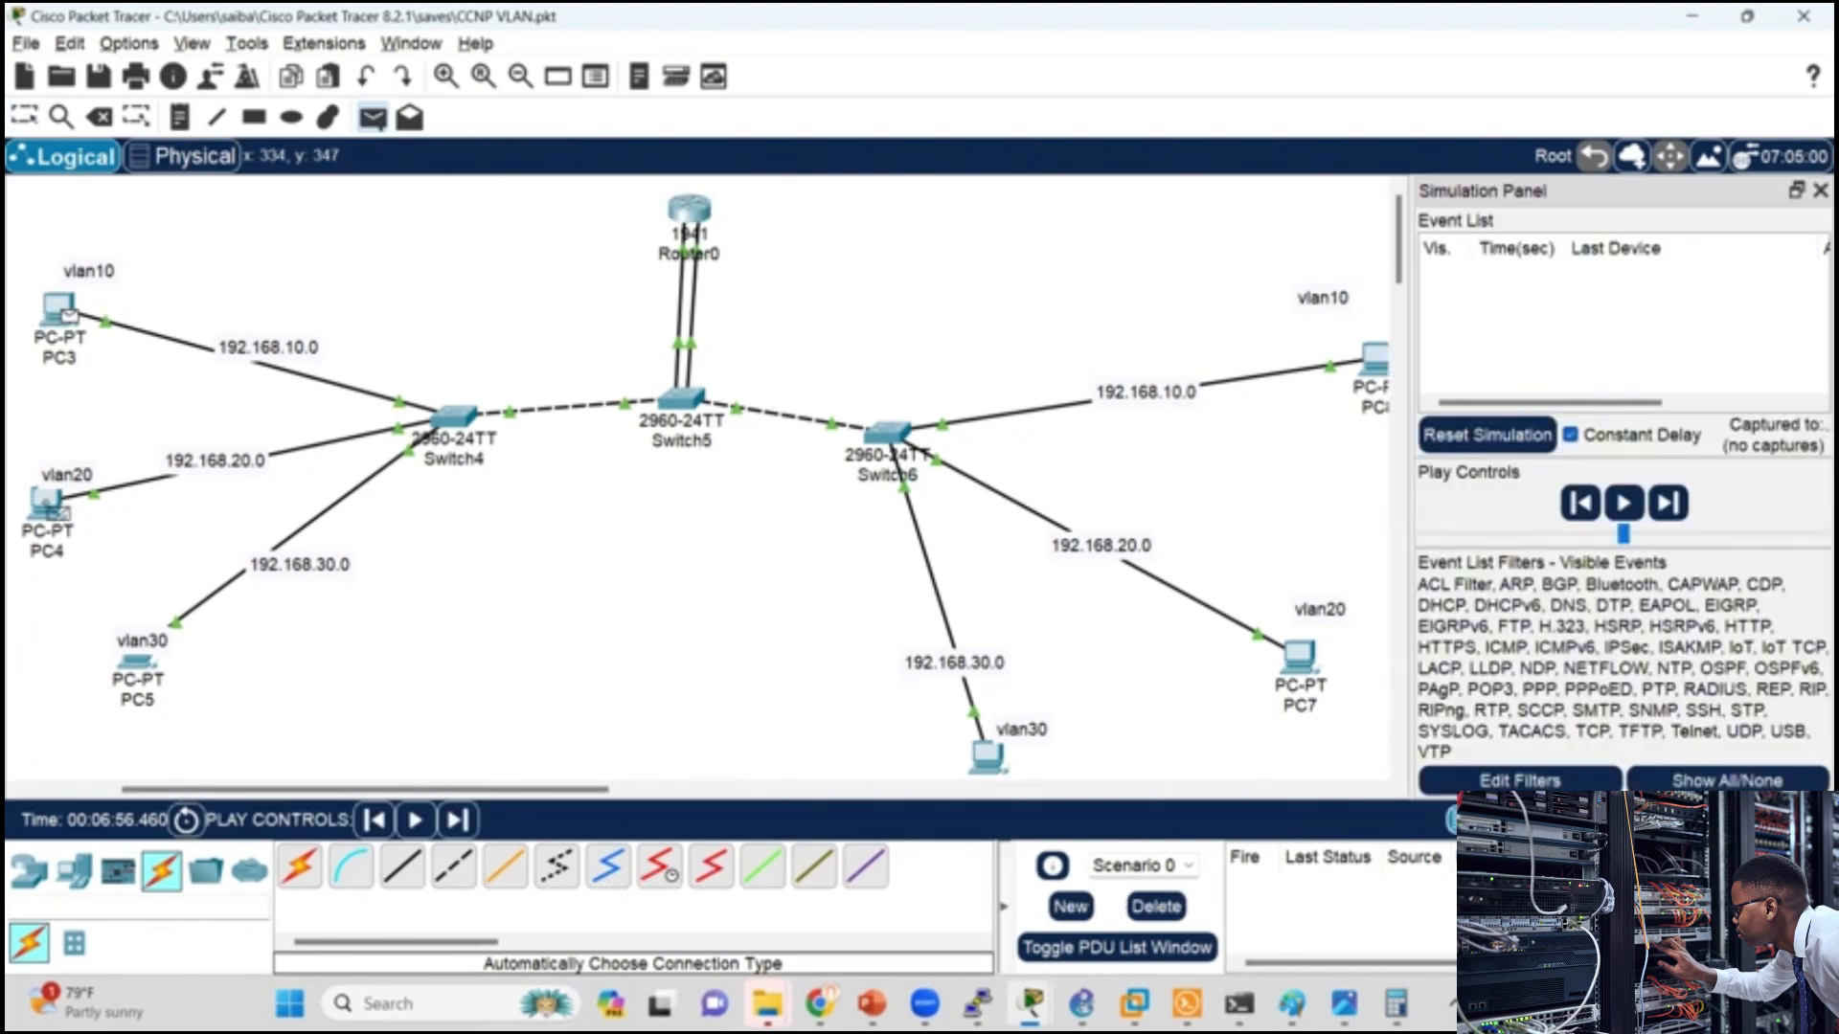
pyautogui.click(57, 508)
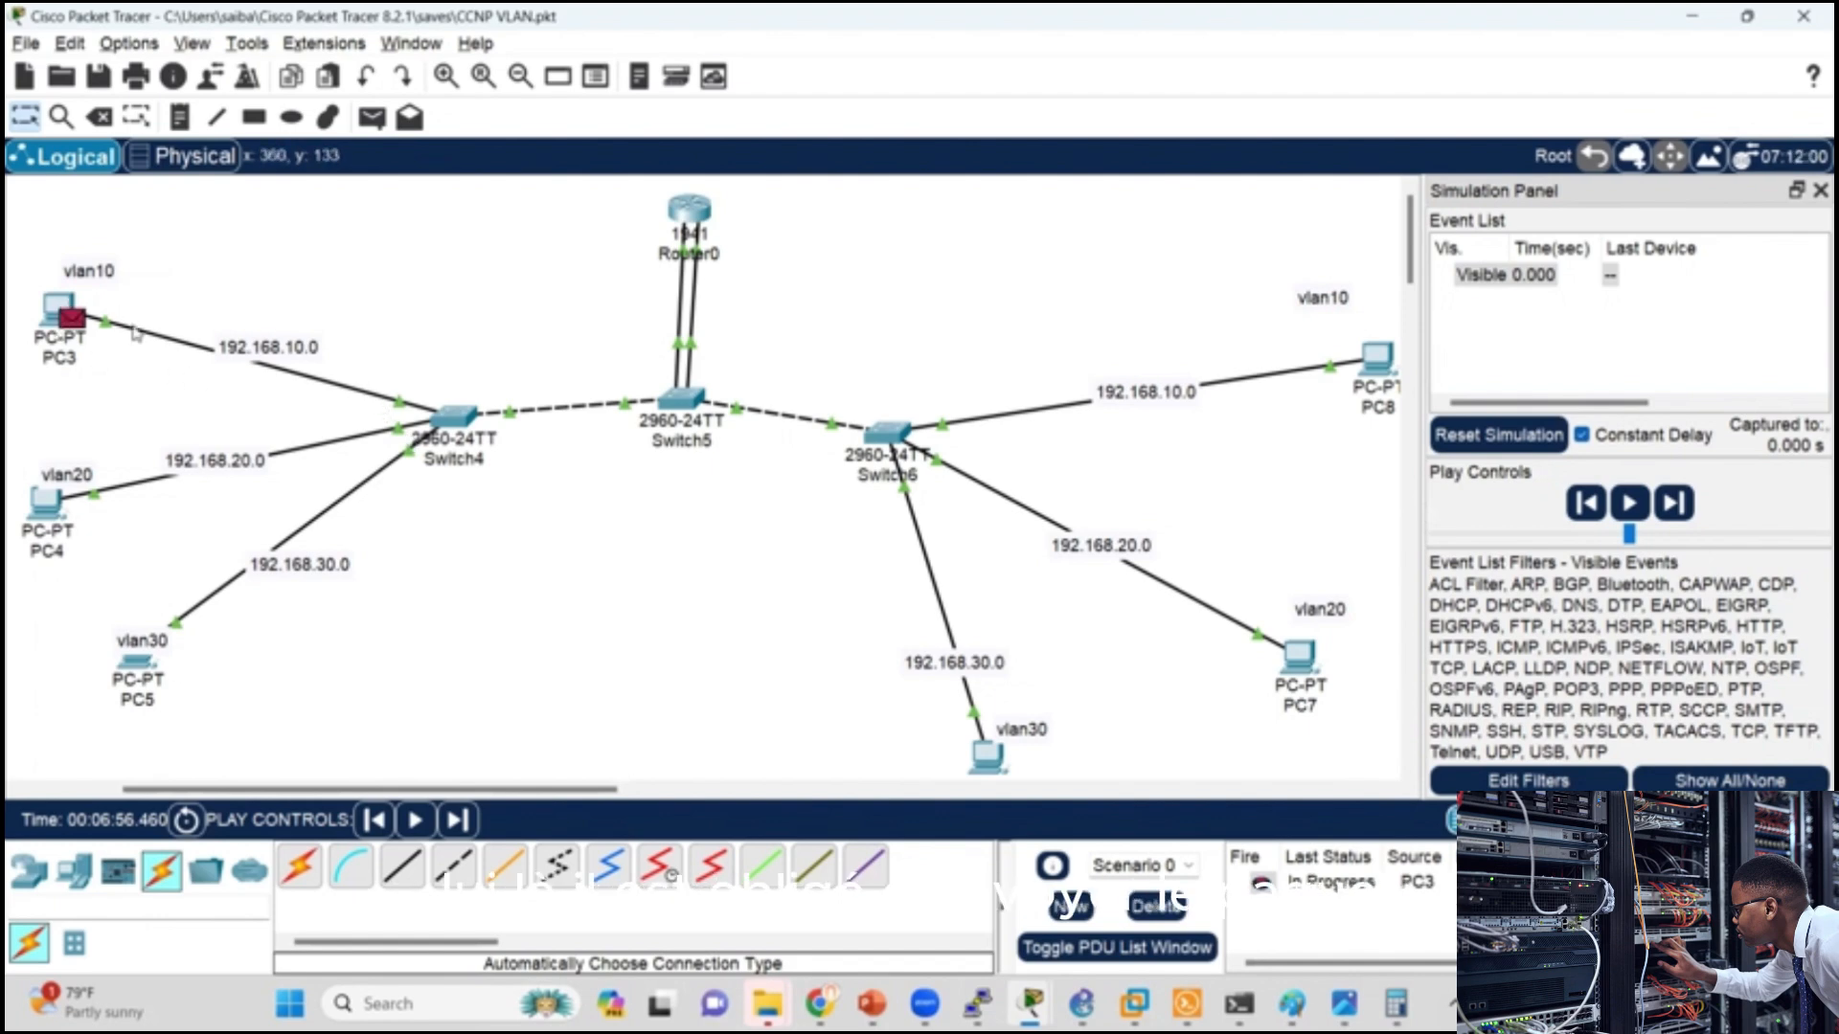
pyautogui.moveTo(675, 223)
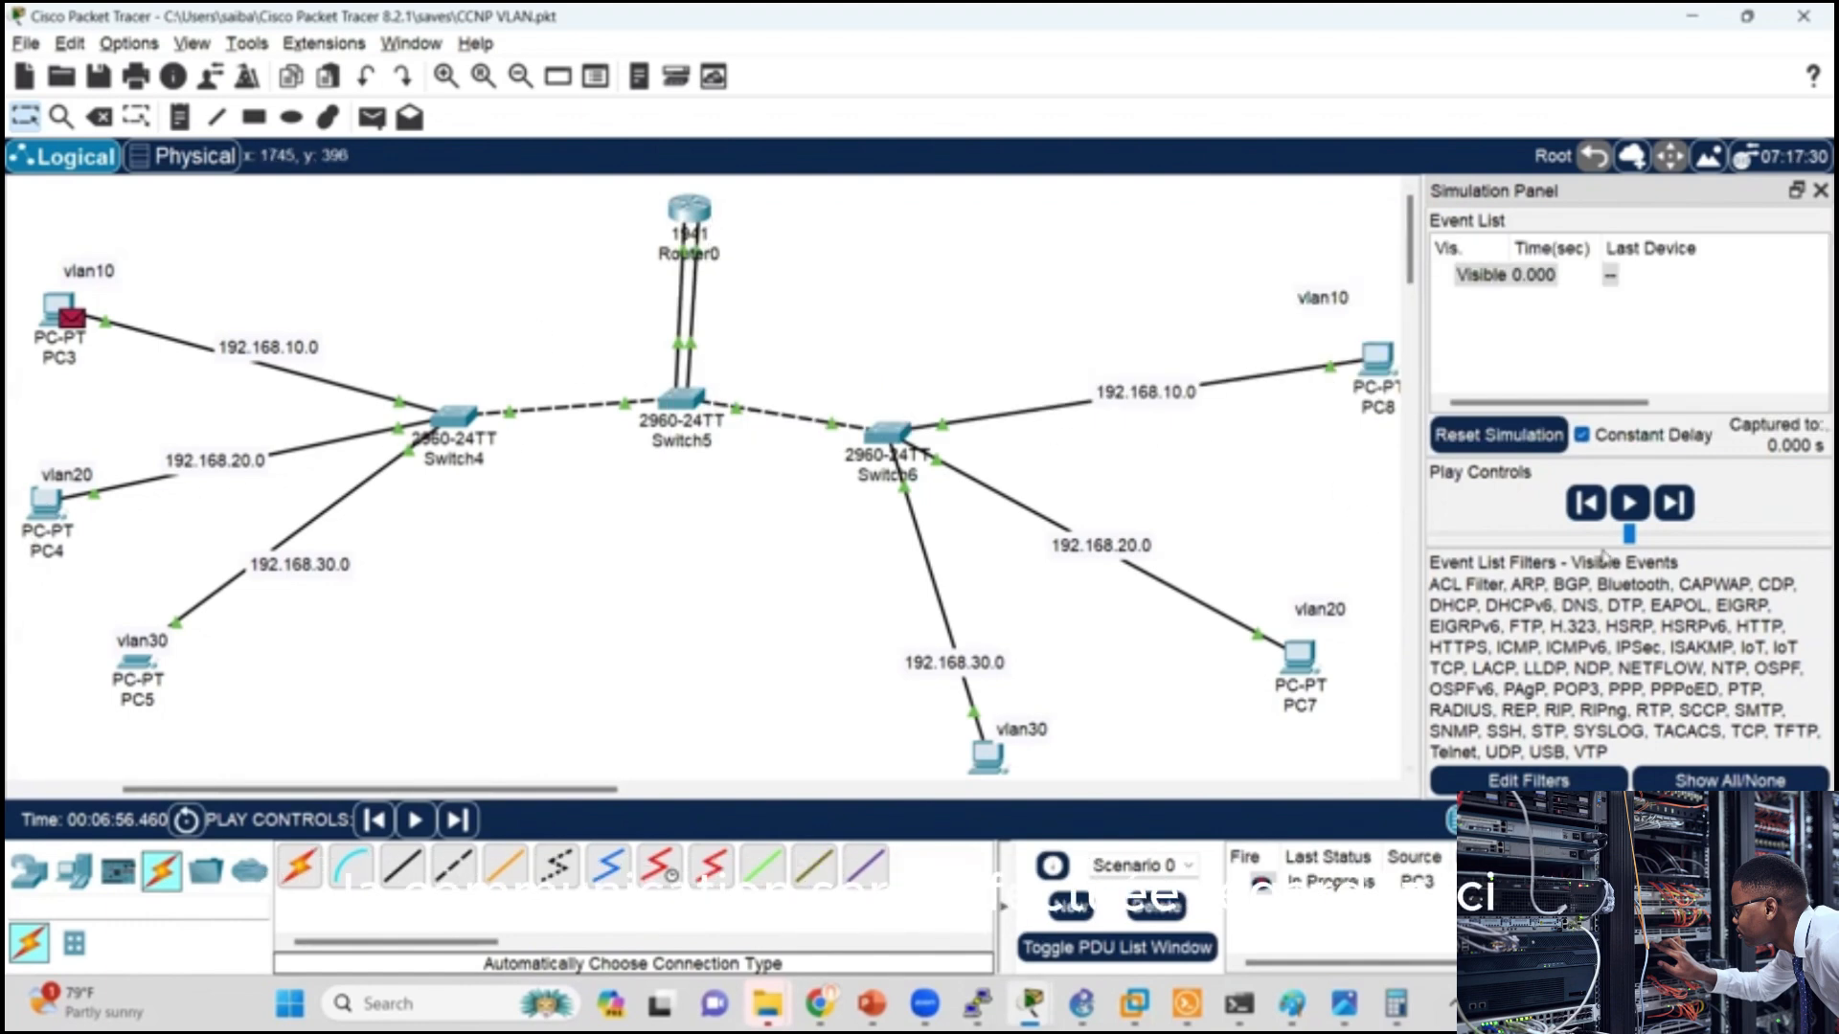
pyautogui.click(1629, 503)
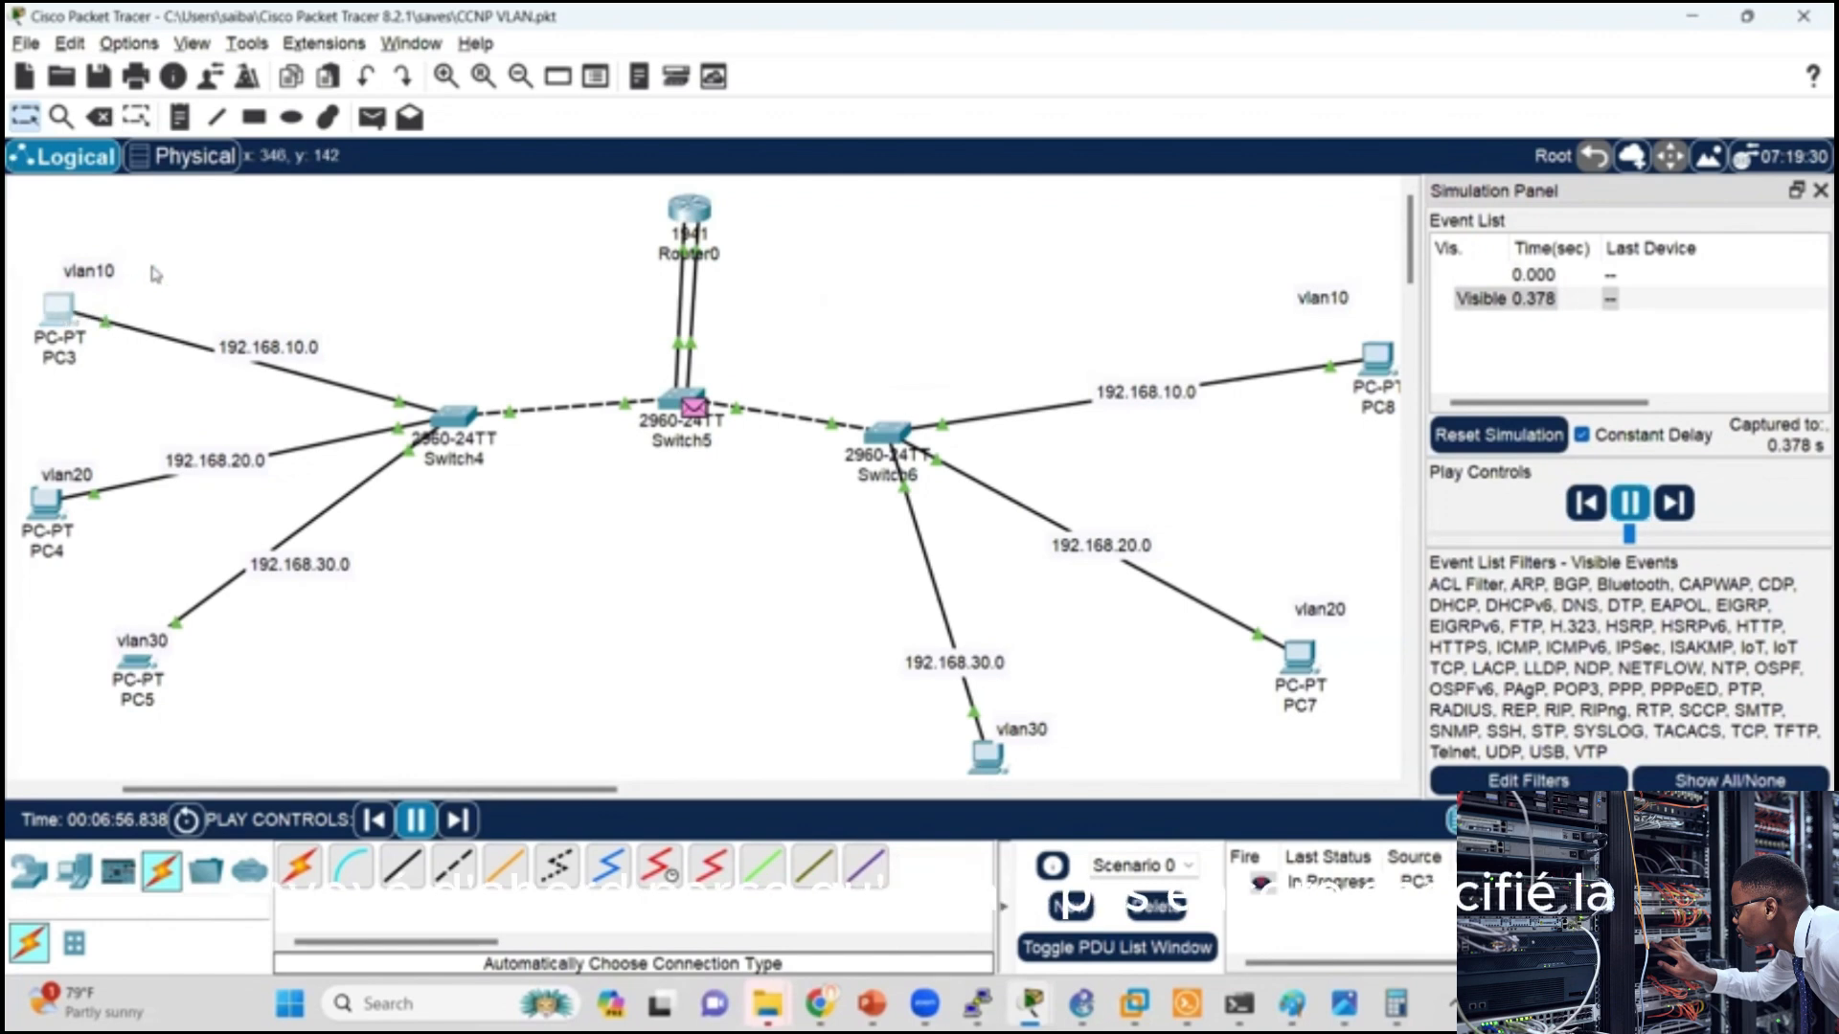
# Step: Set PC3's IPv4 default gateway to 192.168.10.1 in its IP configuration
pyautogui.click(59, 311)
pyautogui.click(858, 254)
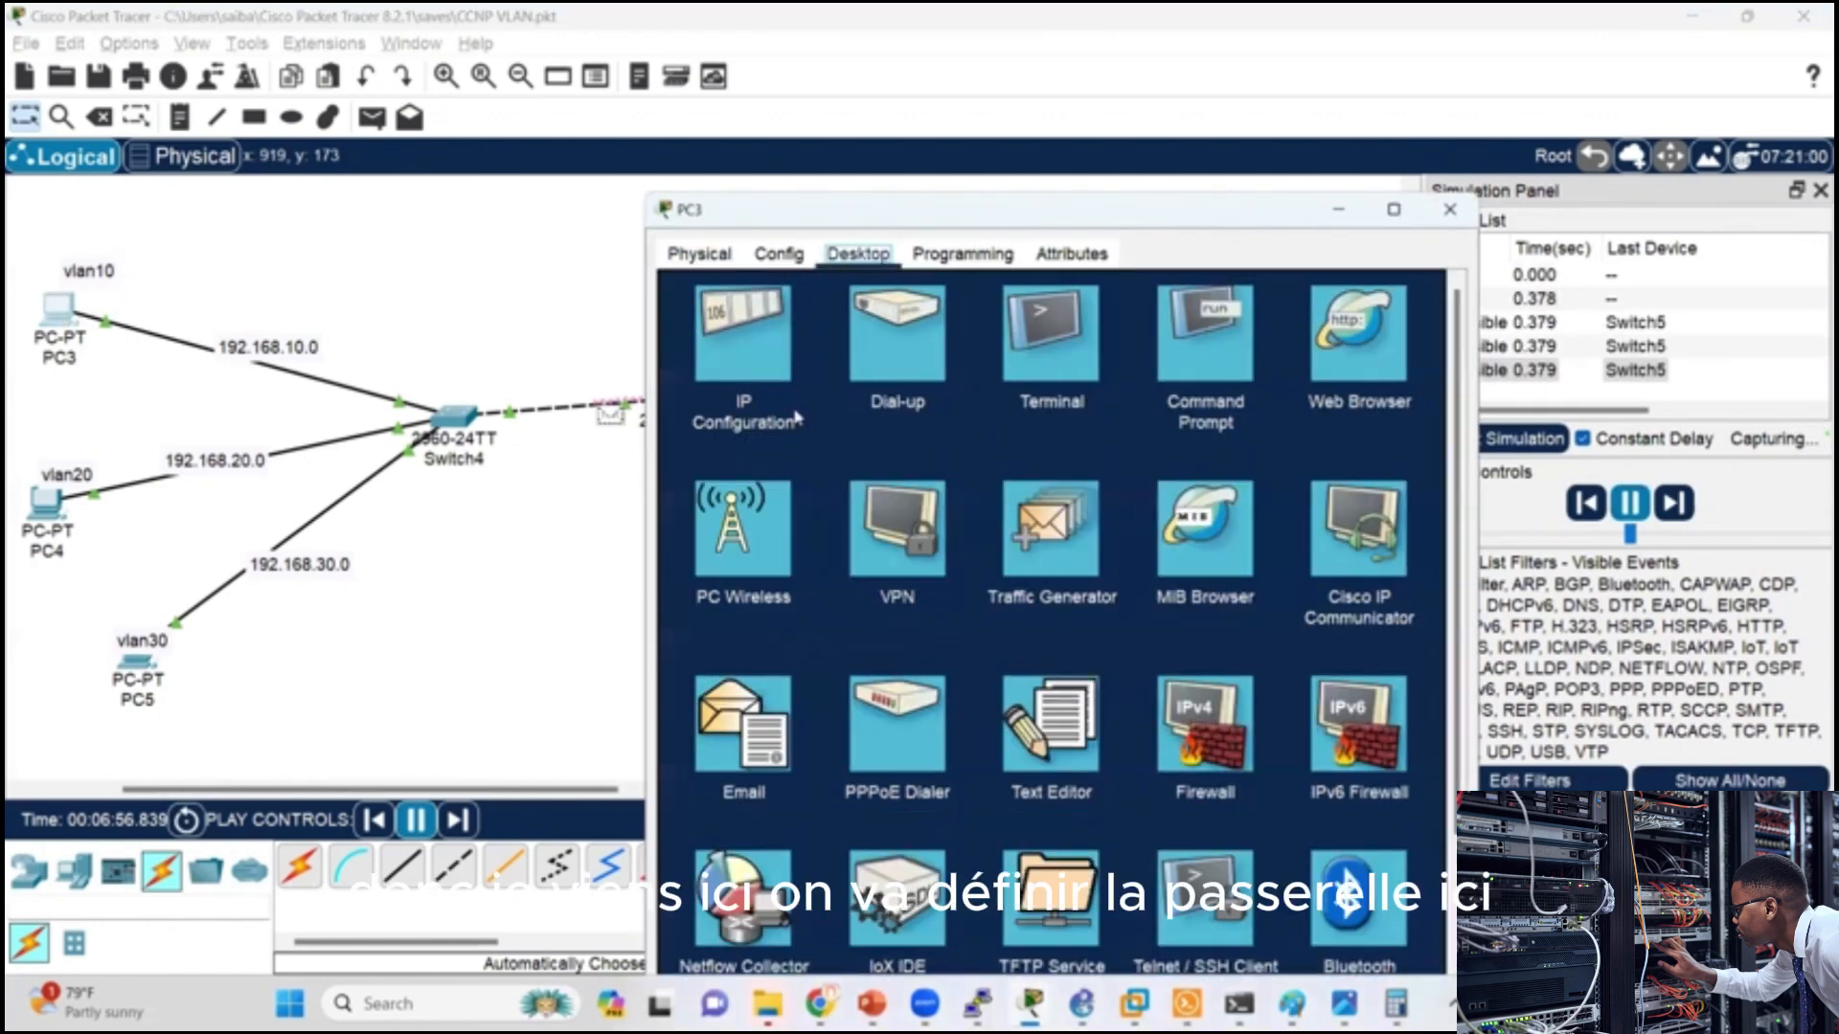
pyautogui.click(725, 364)
pyautogui.doubleClick(1039, 473)
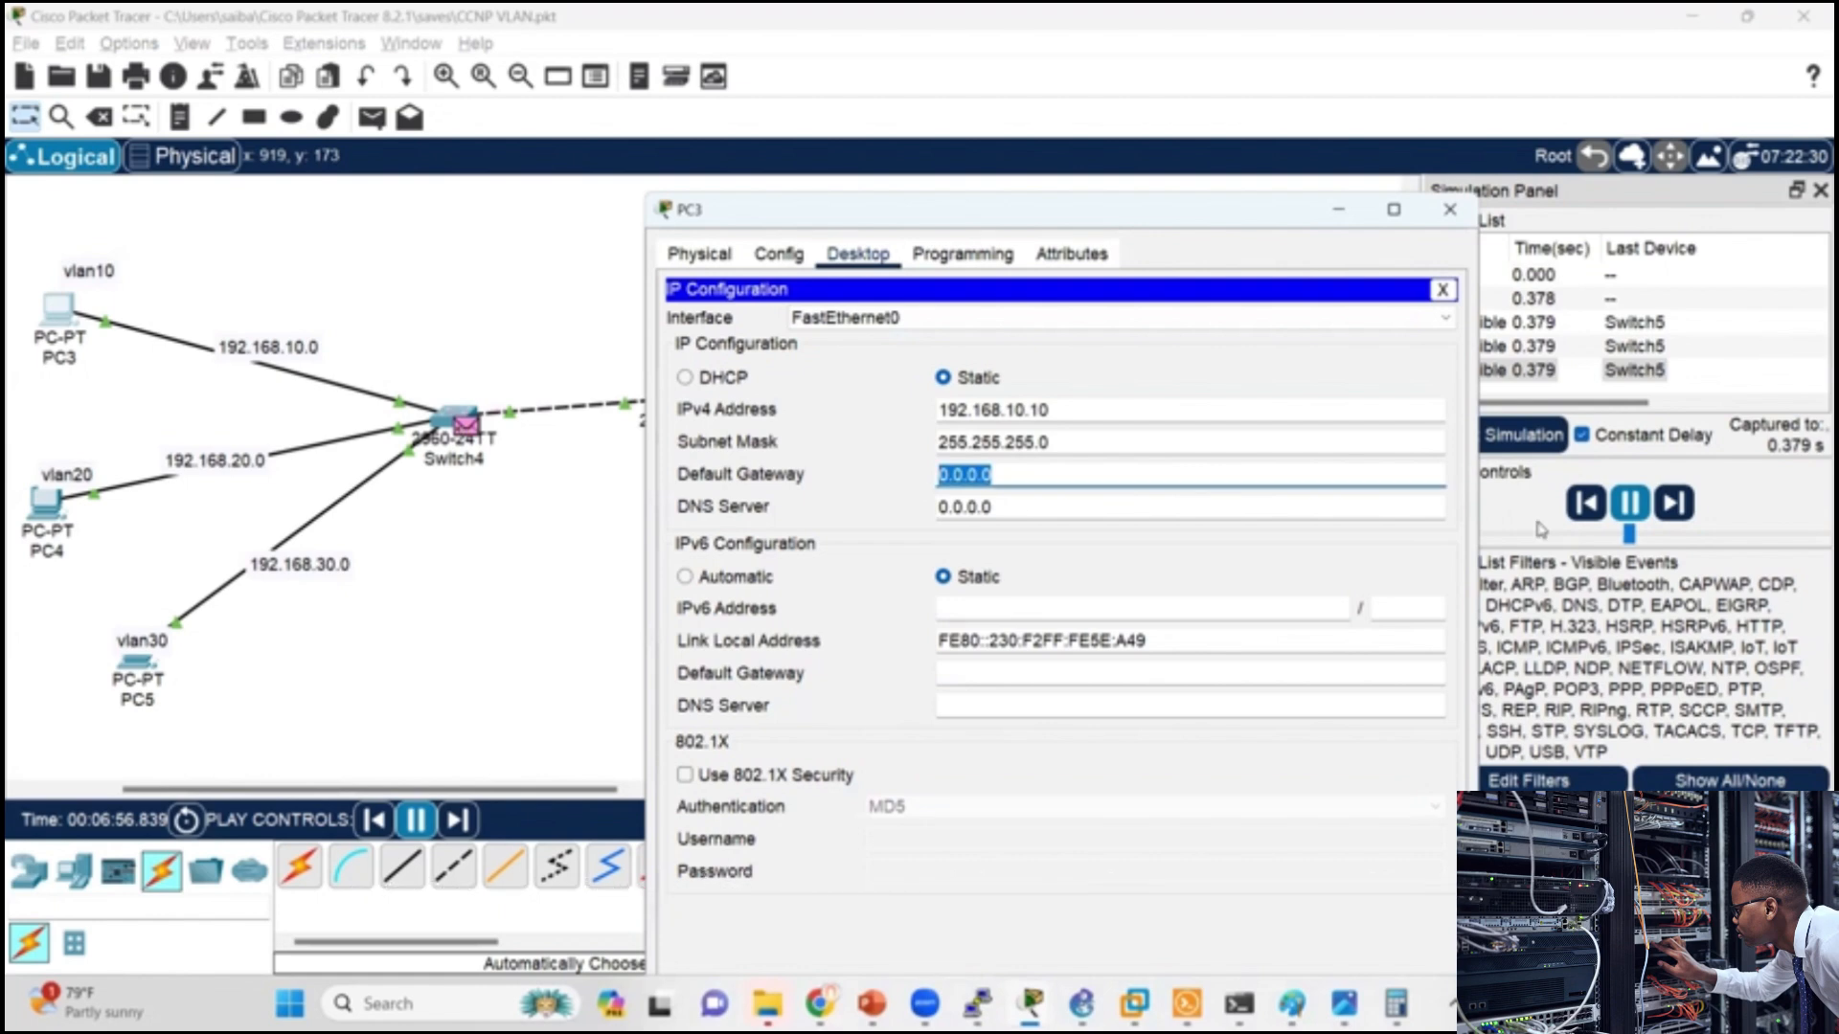
pyautogui.write('192.168.10.1')
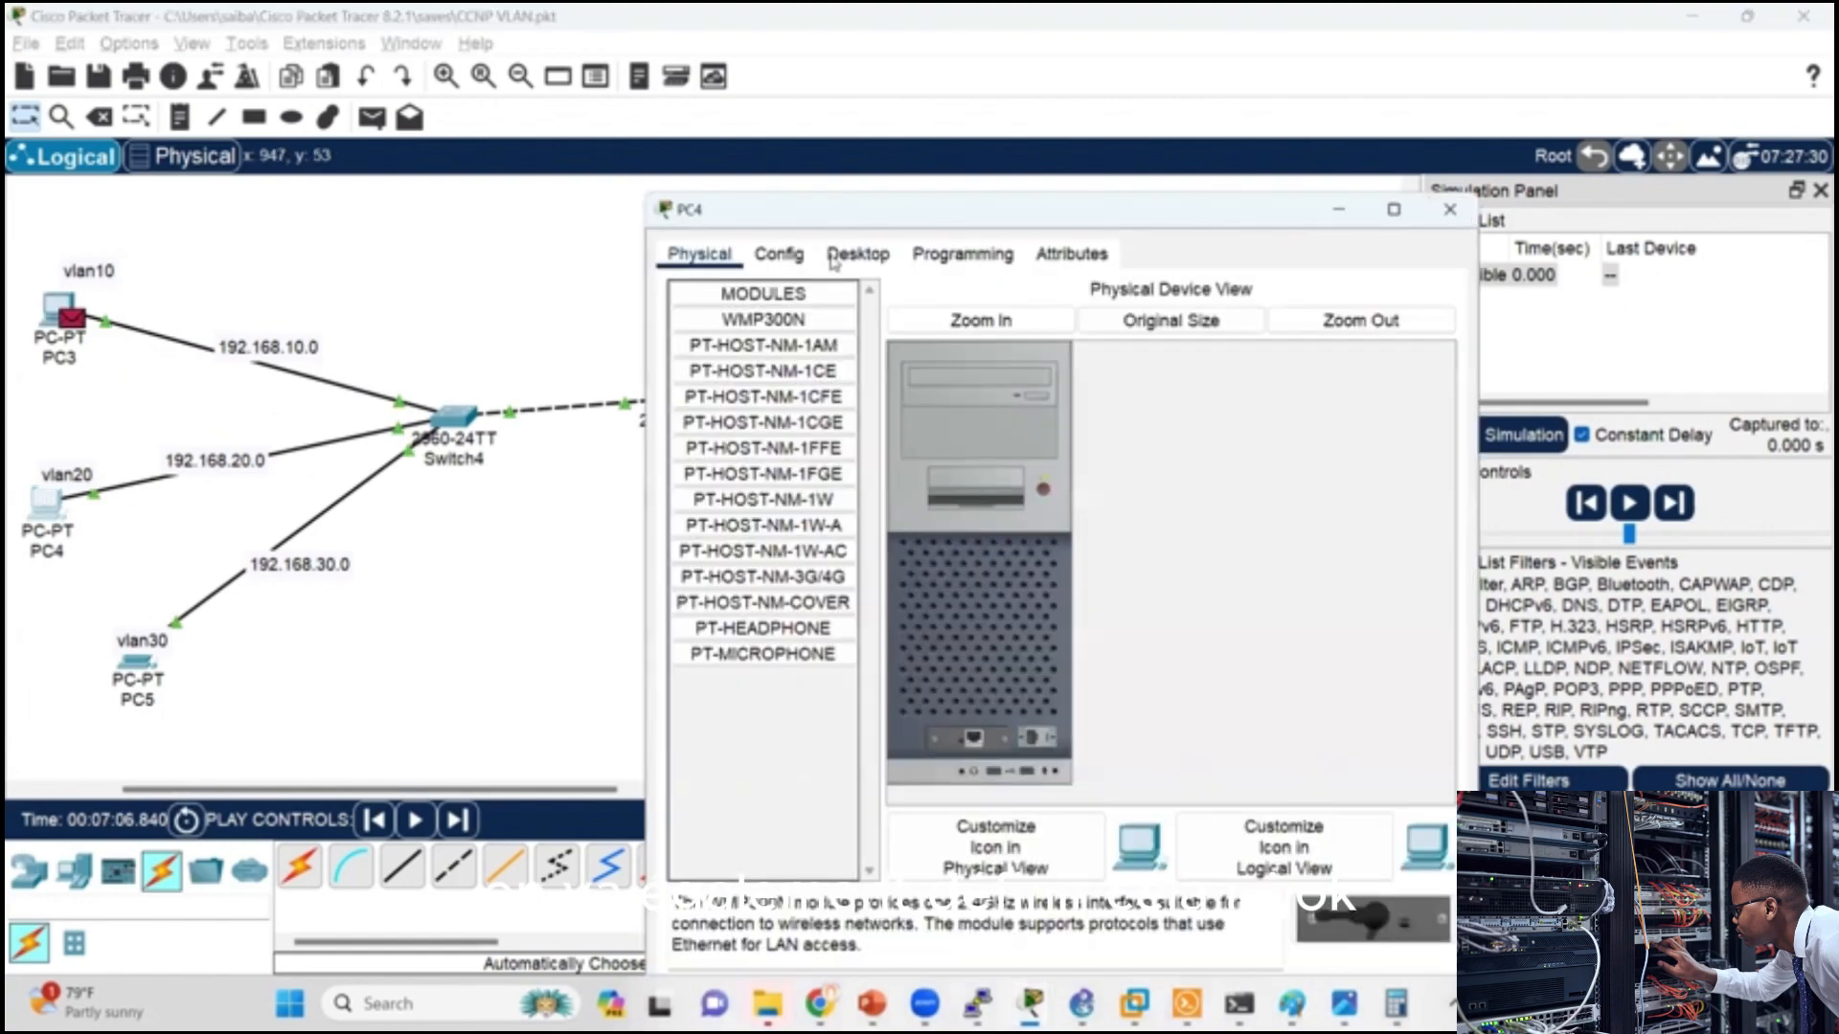
# Step: Set PC4's IPv4 default gateway to 192.168.20.1 and close the simulation panel
pyautogui.click(831, 256)
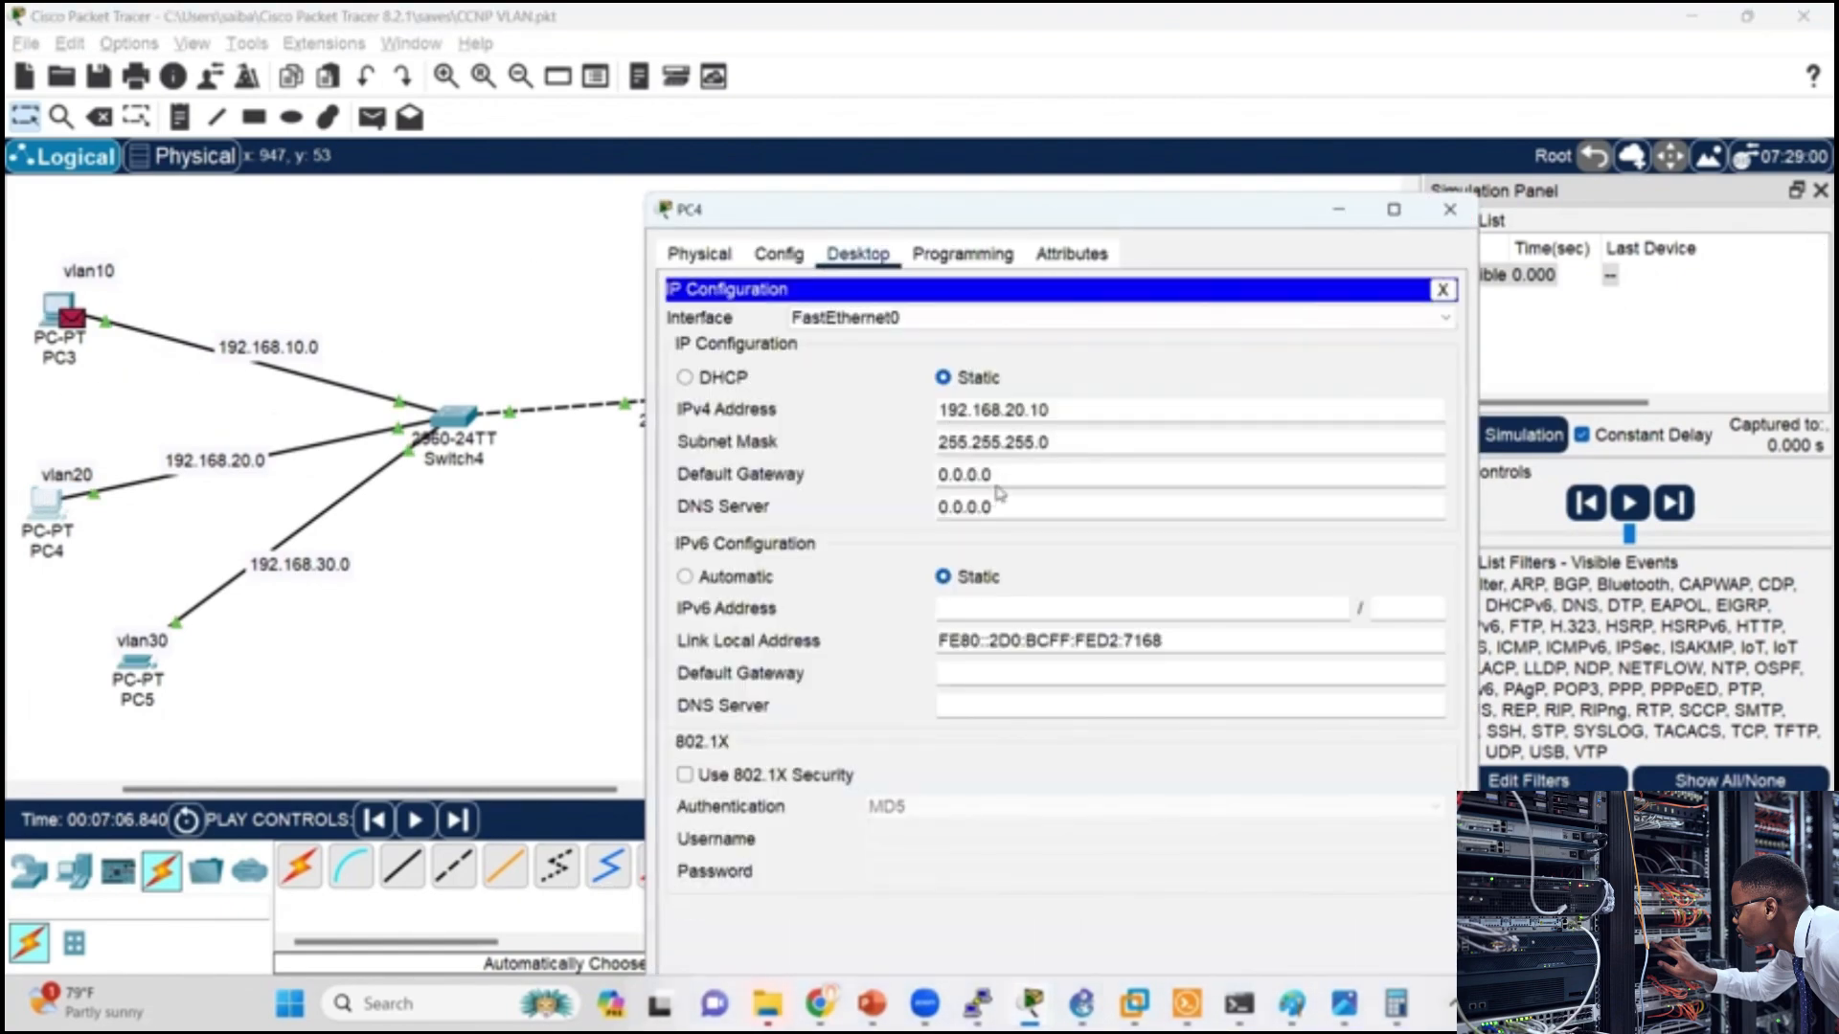
pyautogui.tripleClick(996, 477)
pyautogui.write('1')
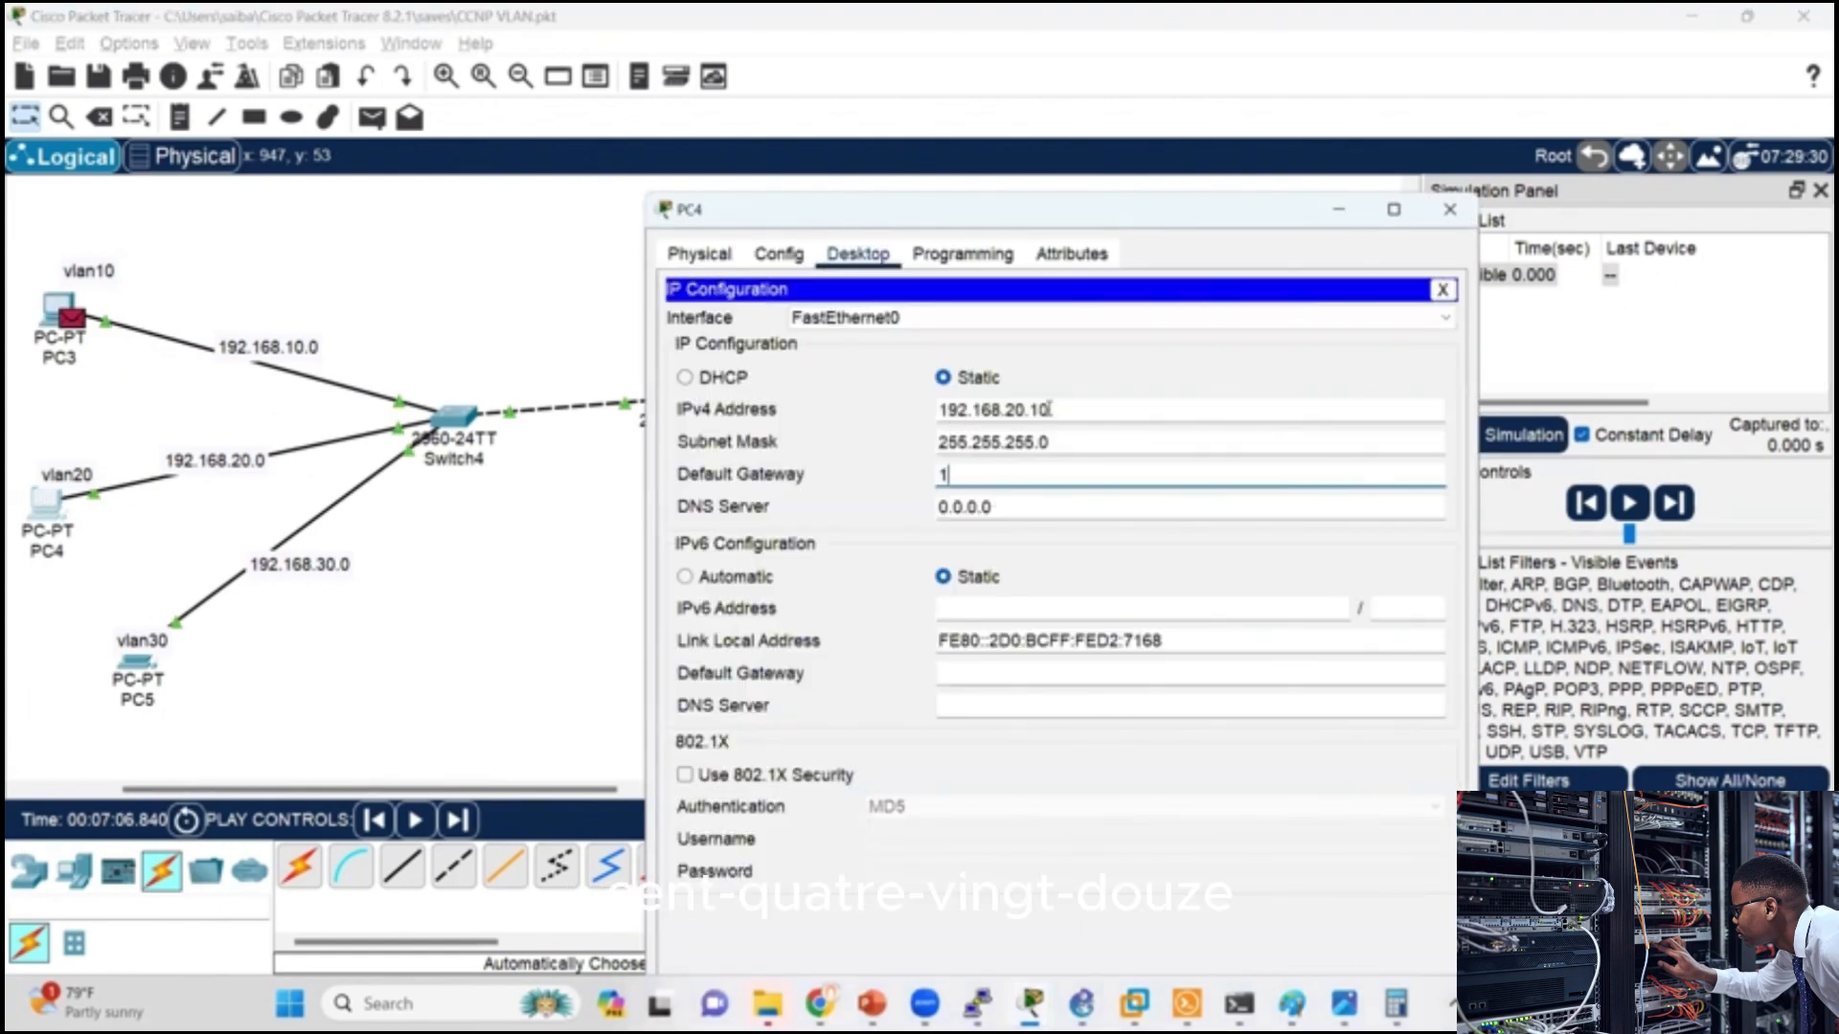
pyautogui.write('92.168.20.1')
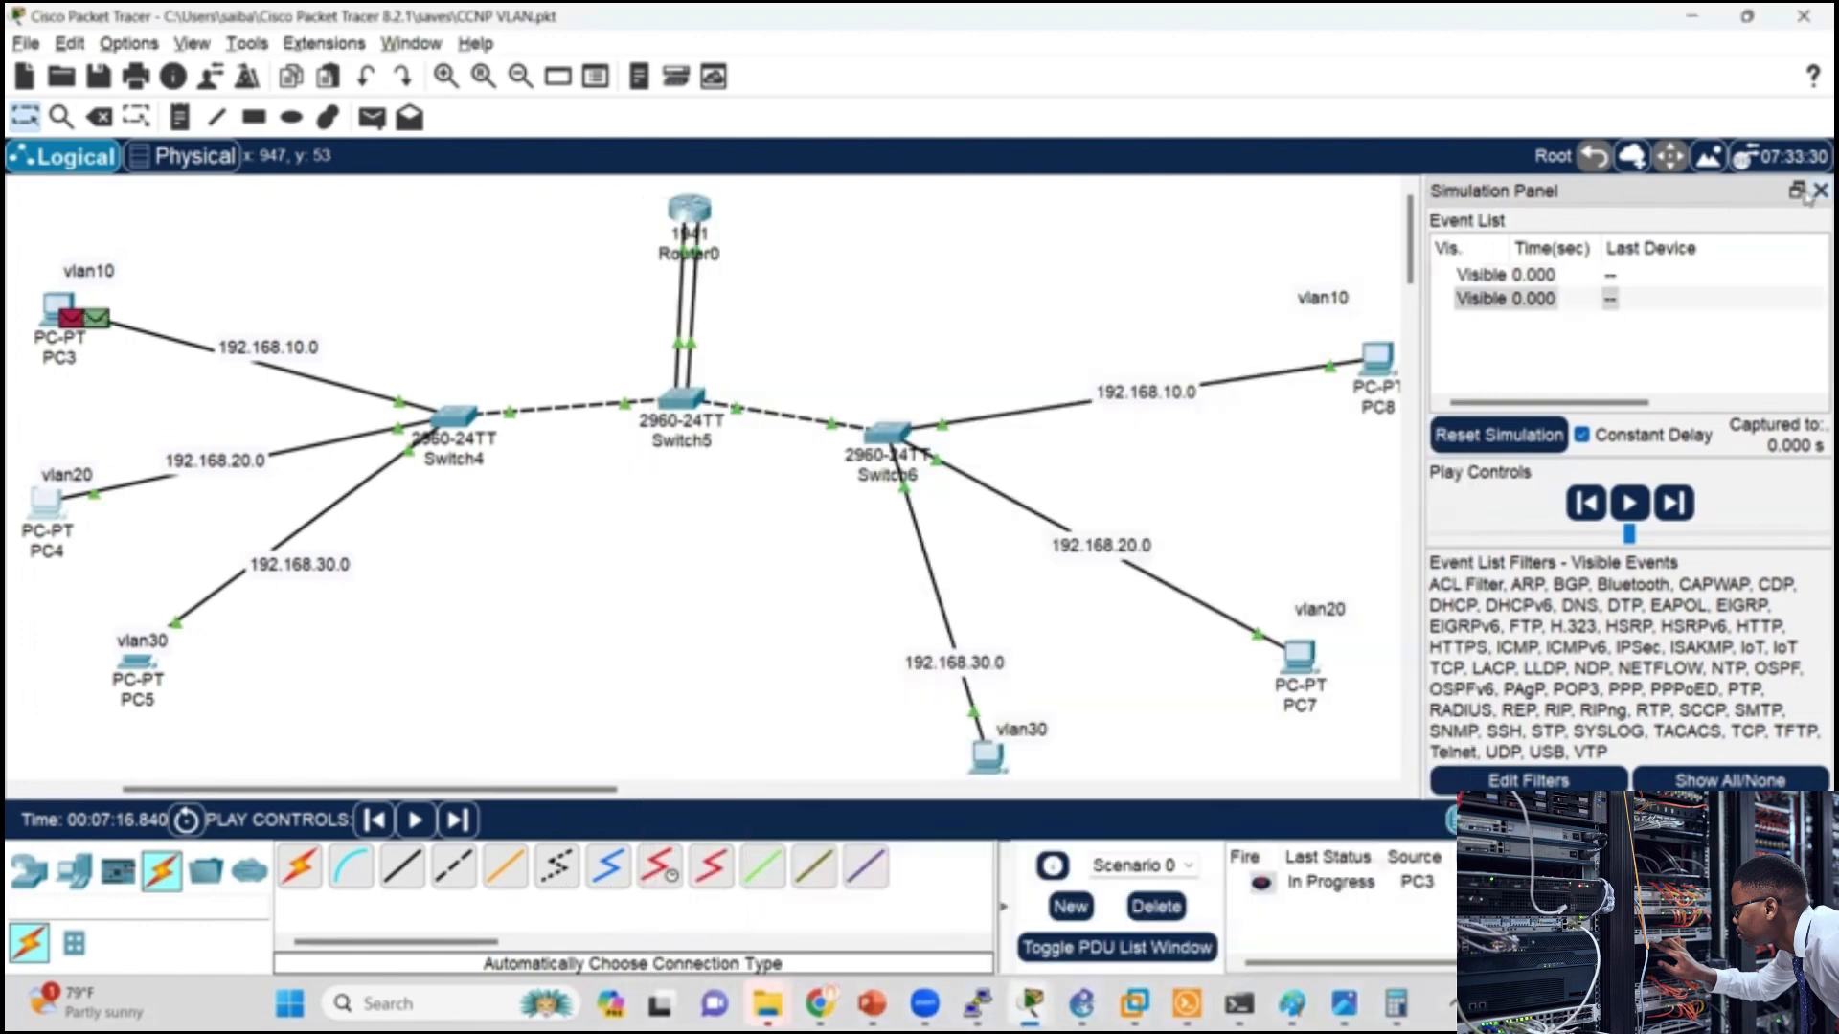
pyautogui.click(1818, 190)
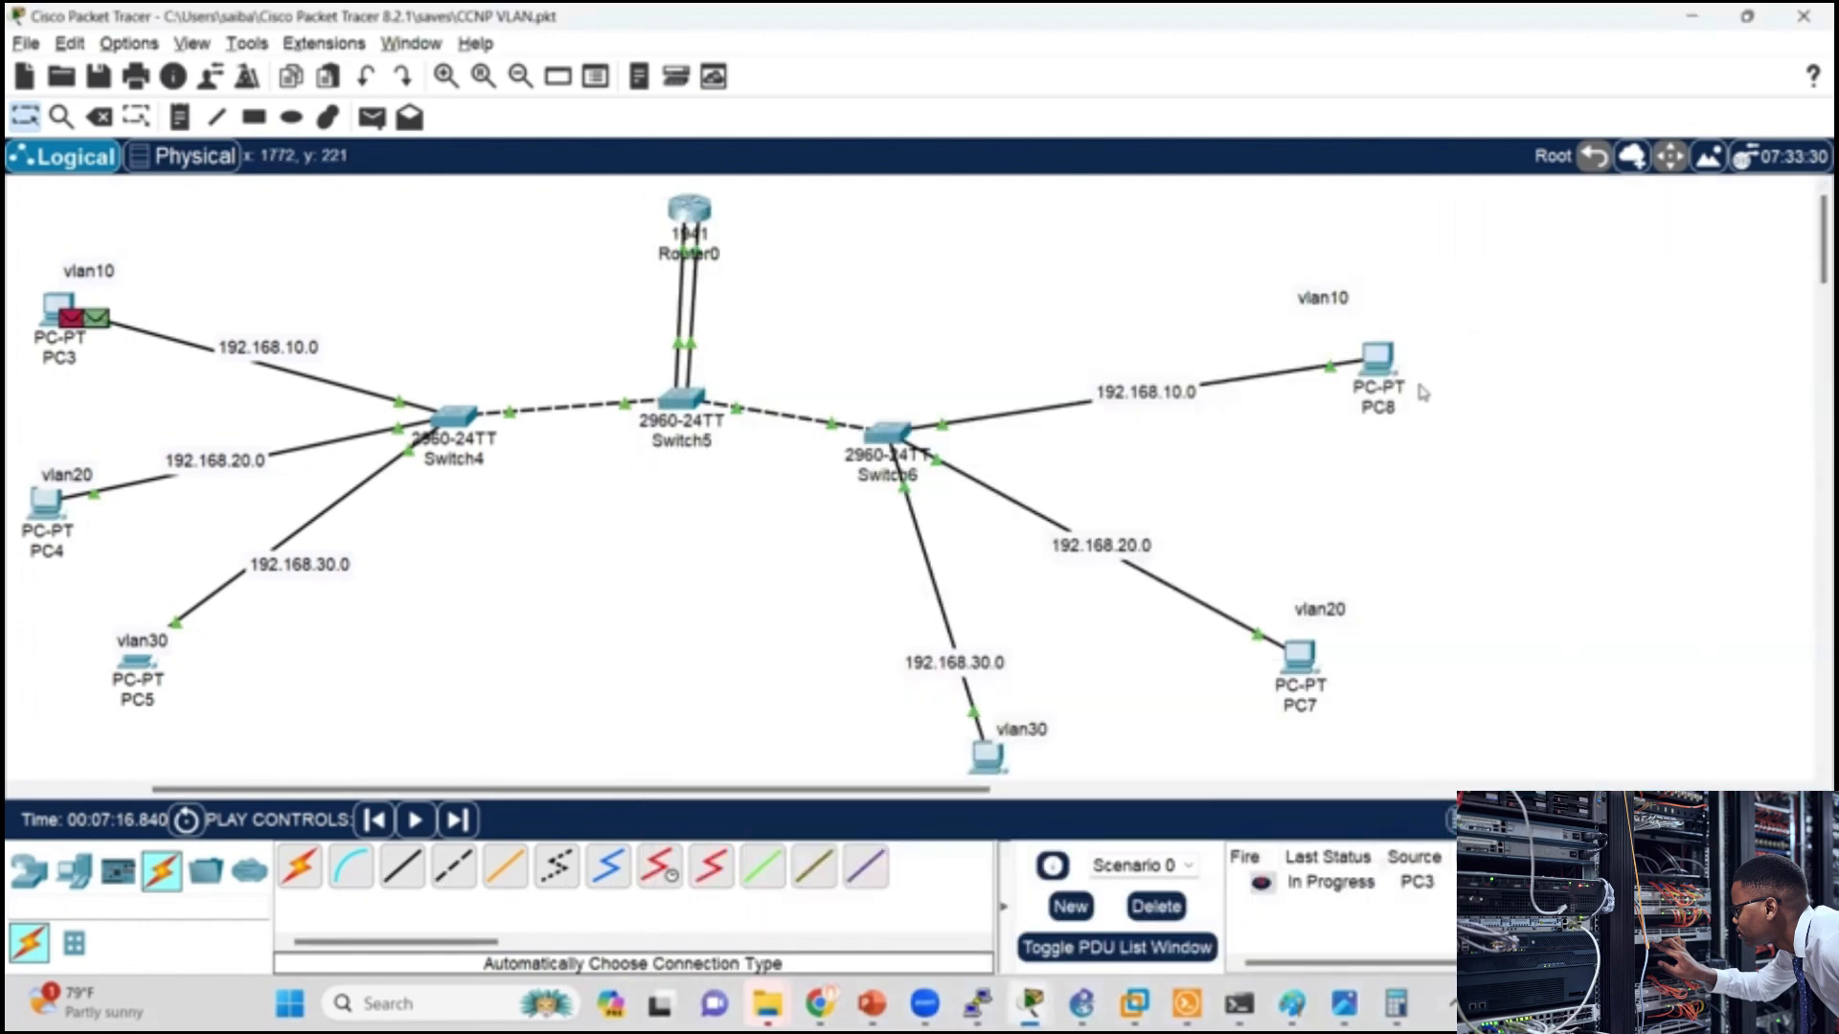
# Step: Set PC8's IPv4 default gateway to 192.168.10.1 in its IP configuration
pyautogui.click(1377, 359)
pyautogui.click(857, 190)
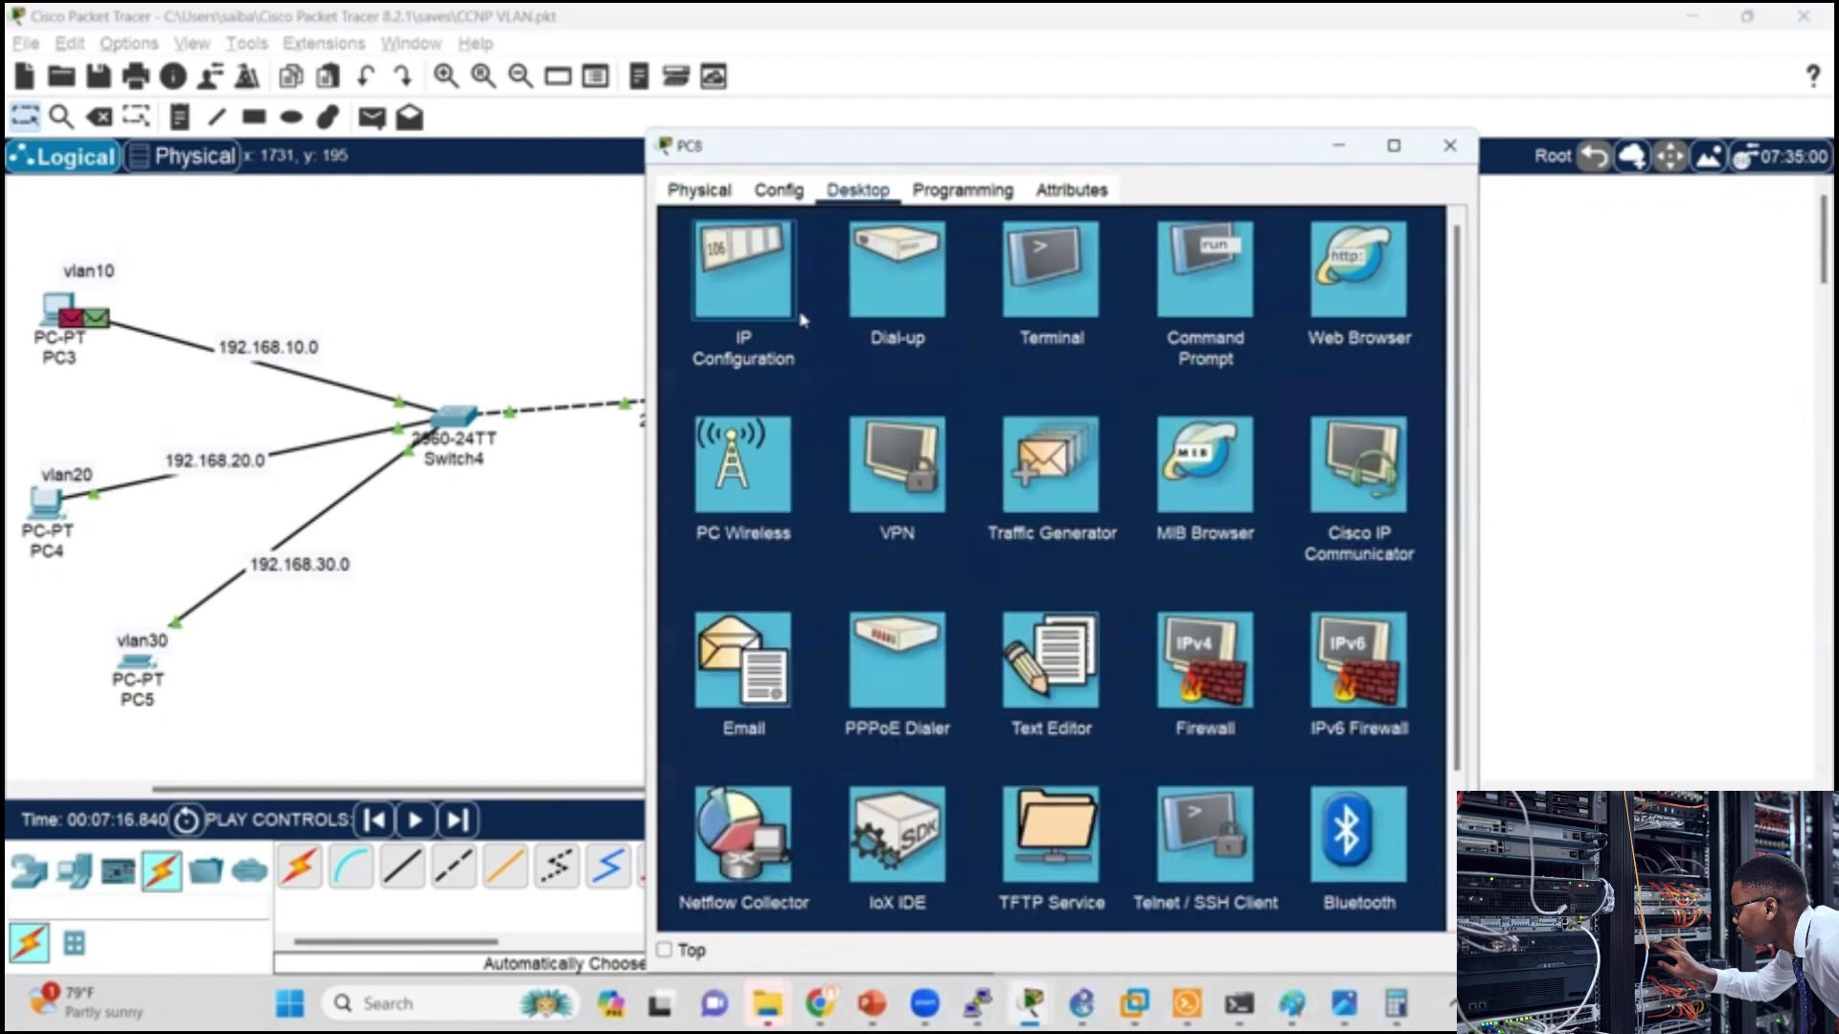
pyautogui.click(775, 319)
pyautogui.doubleClick(1030, 410)
pyautogui.write('192.168.10.1')
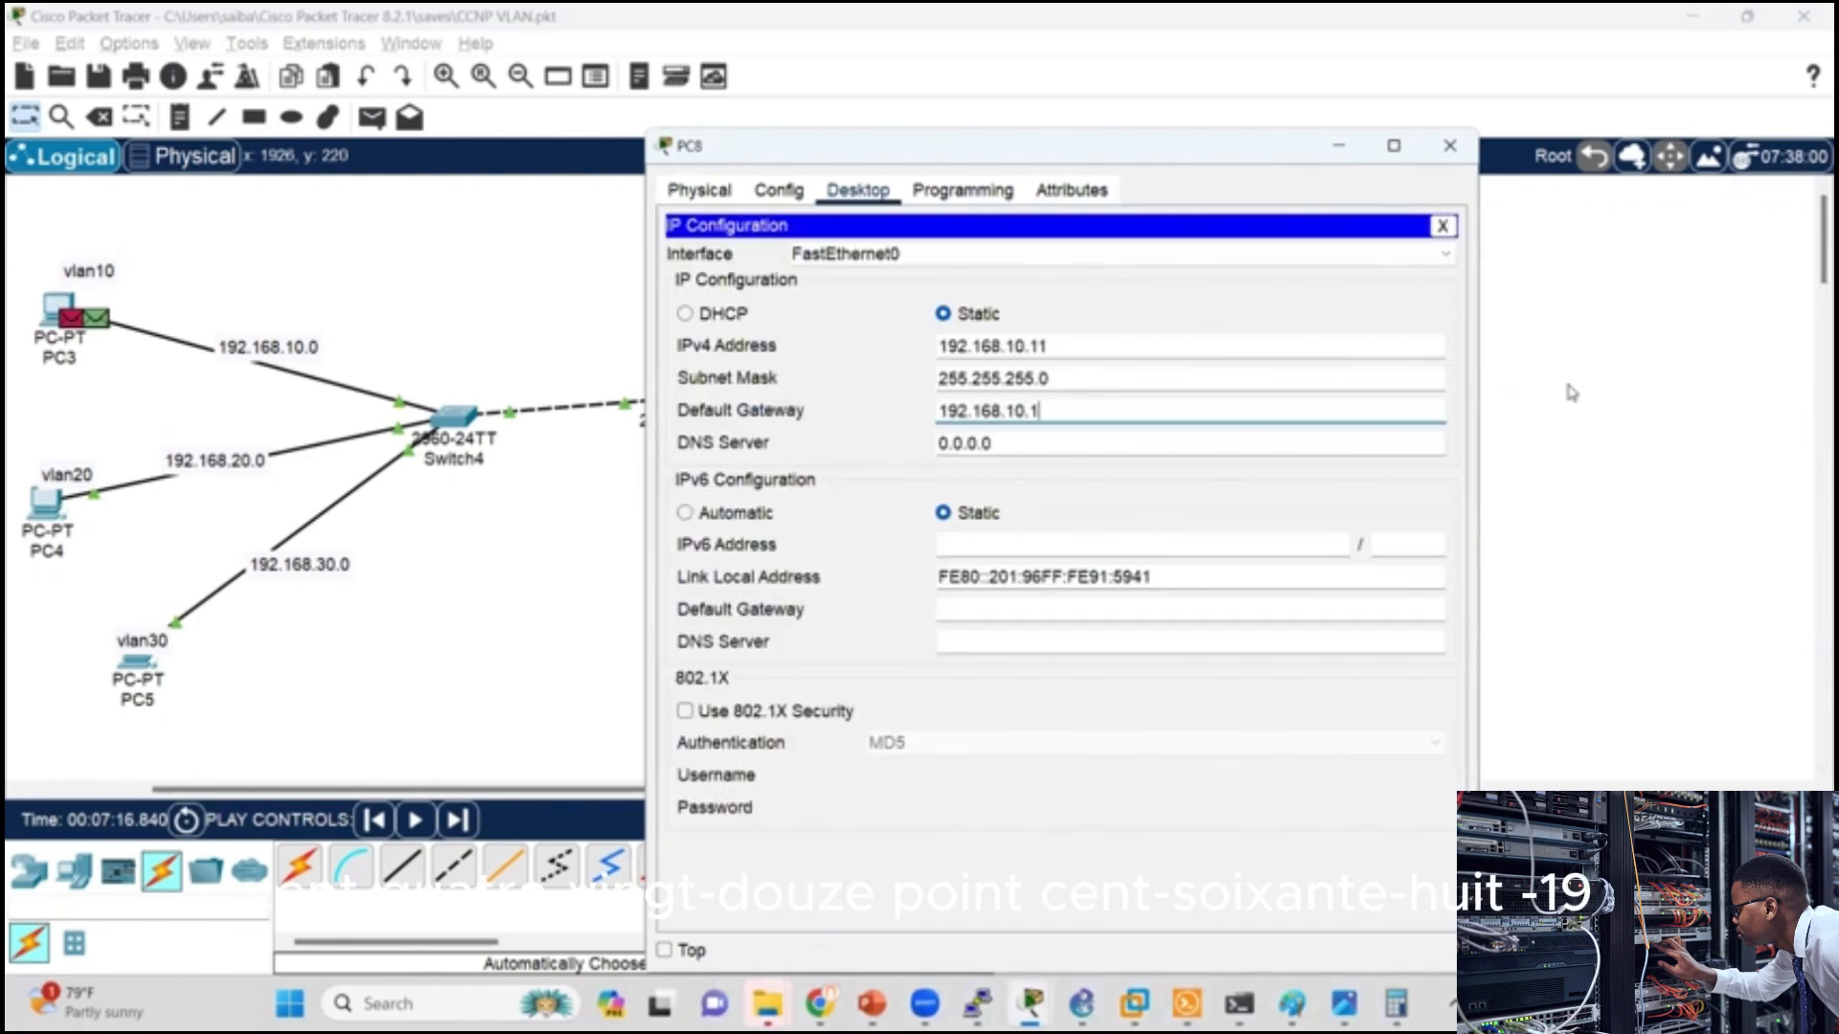
# Step: Set PC7's IPv4 default gateway to the router's VLAN 20 address in its IP configuration
pyautogui.click(1459, 160)
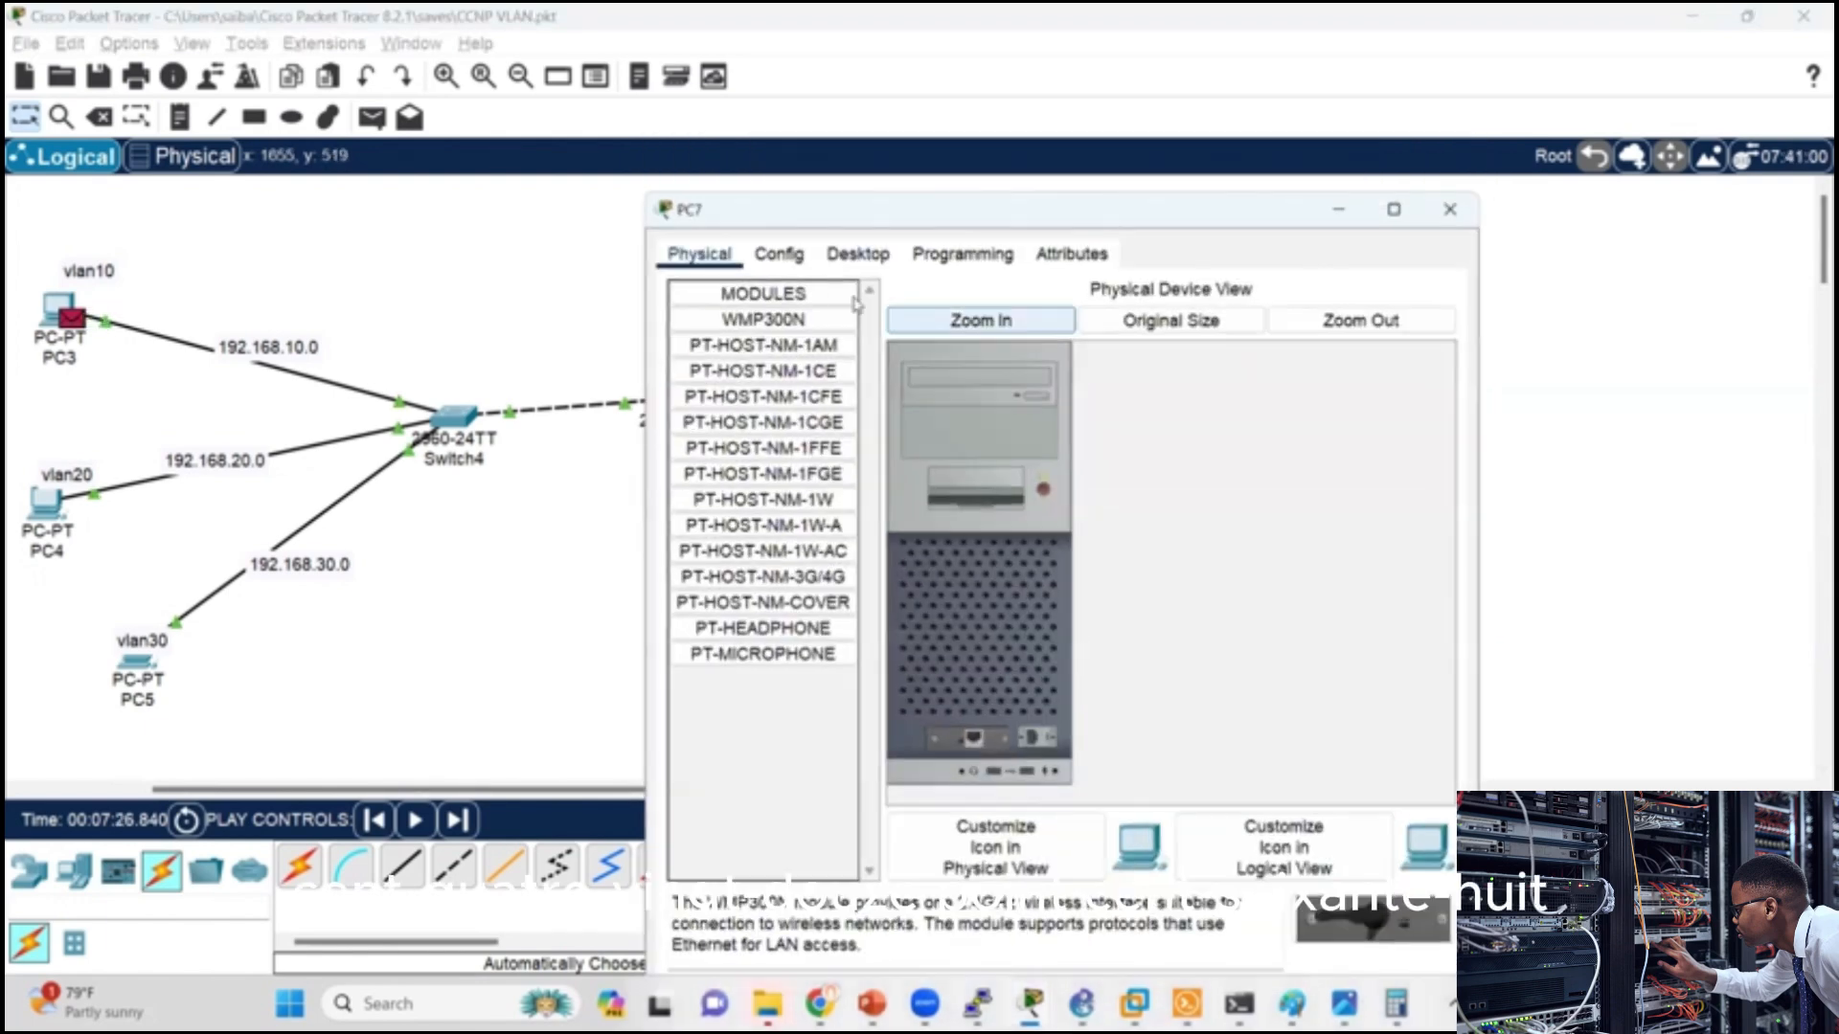
pyautogui.click(851, 255)
pyautogui.click(770, 373)
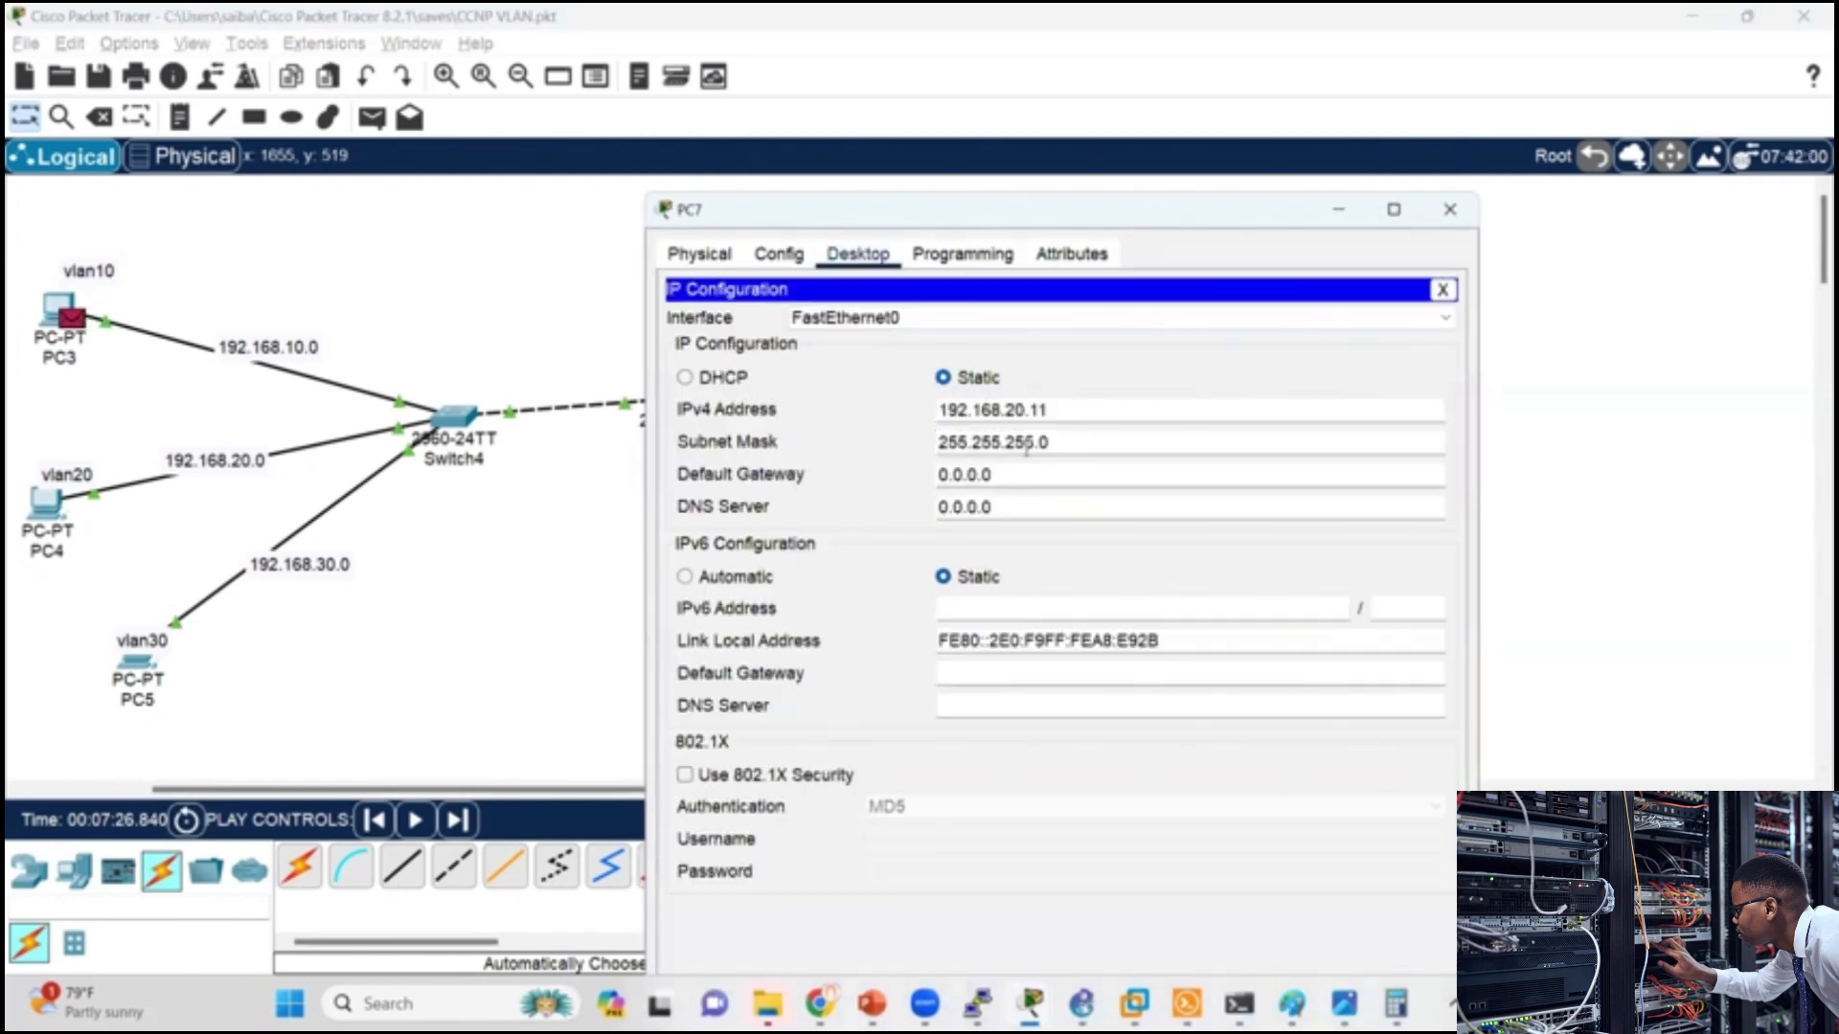
pyautogui.doubleClick(1023, 443)
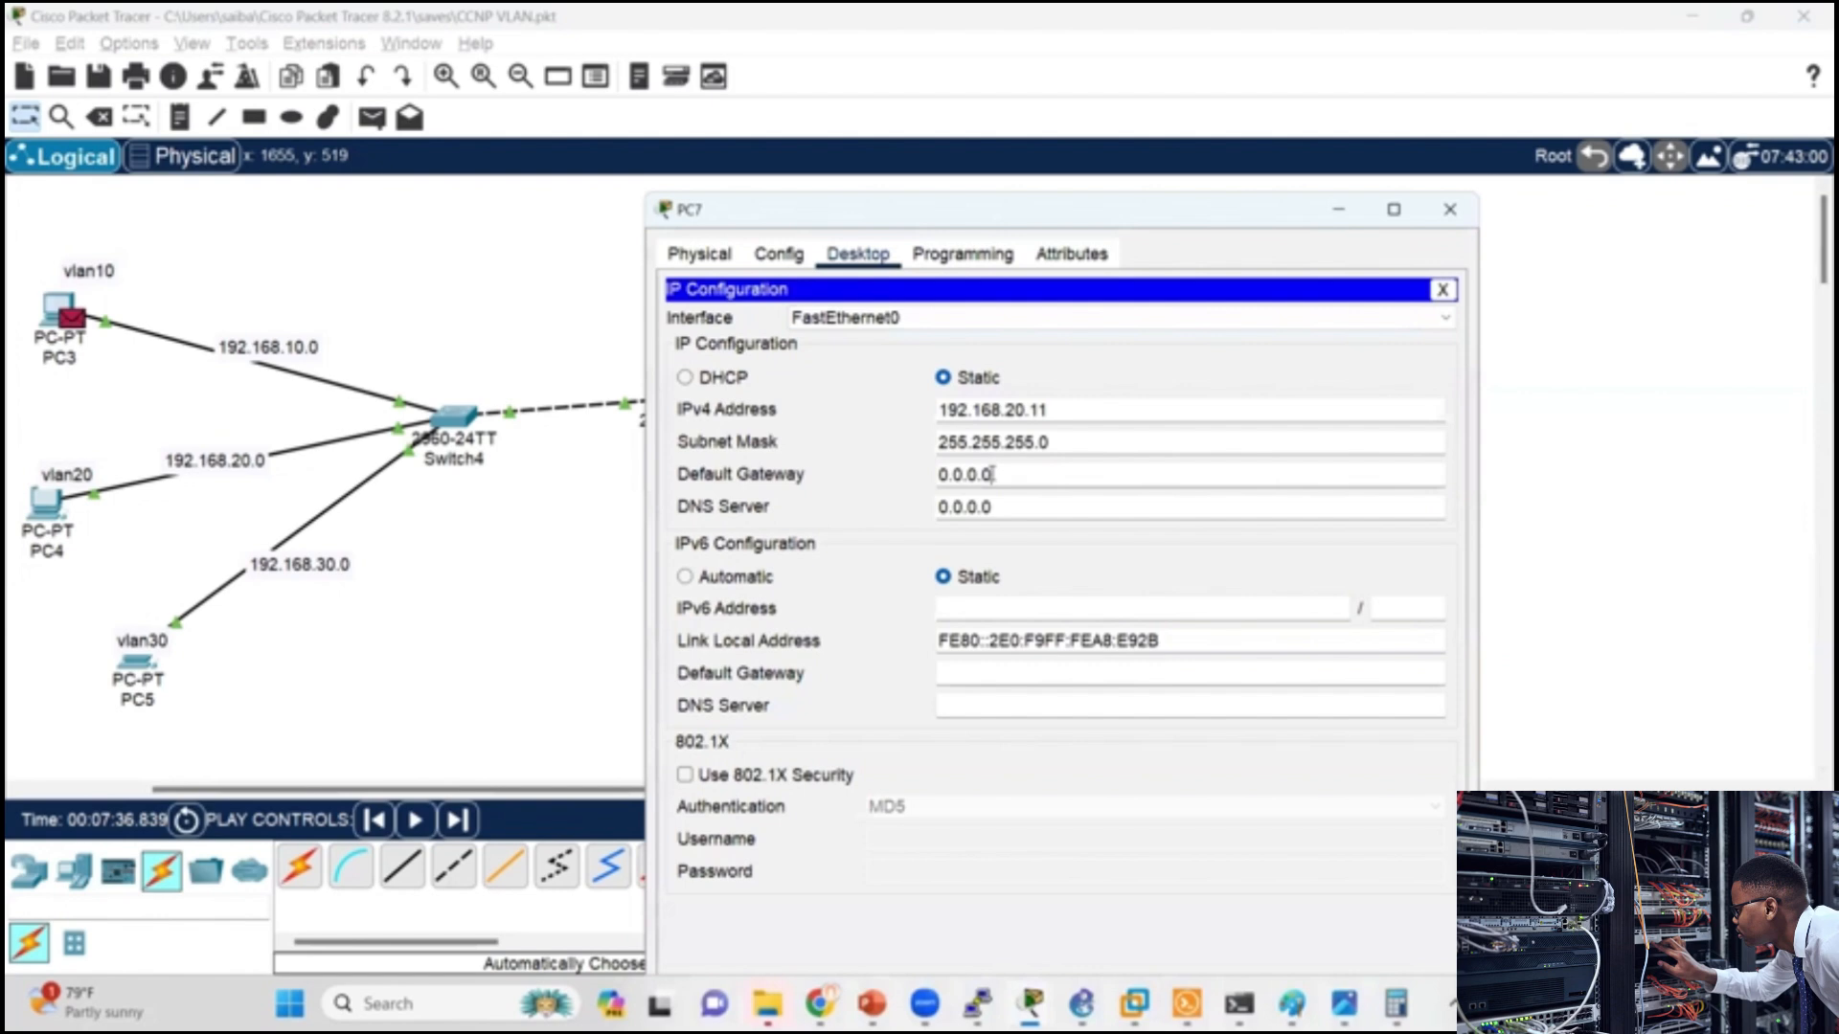
pyautogui.press('Tab')
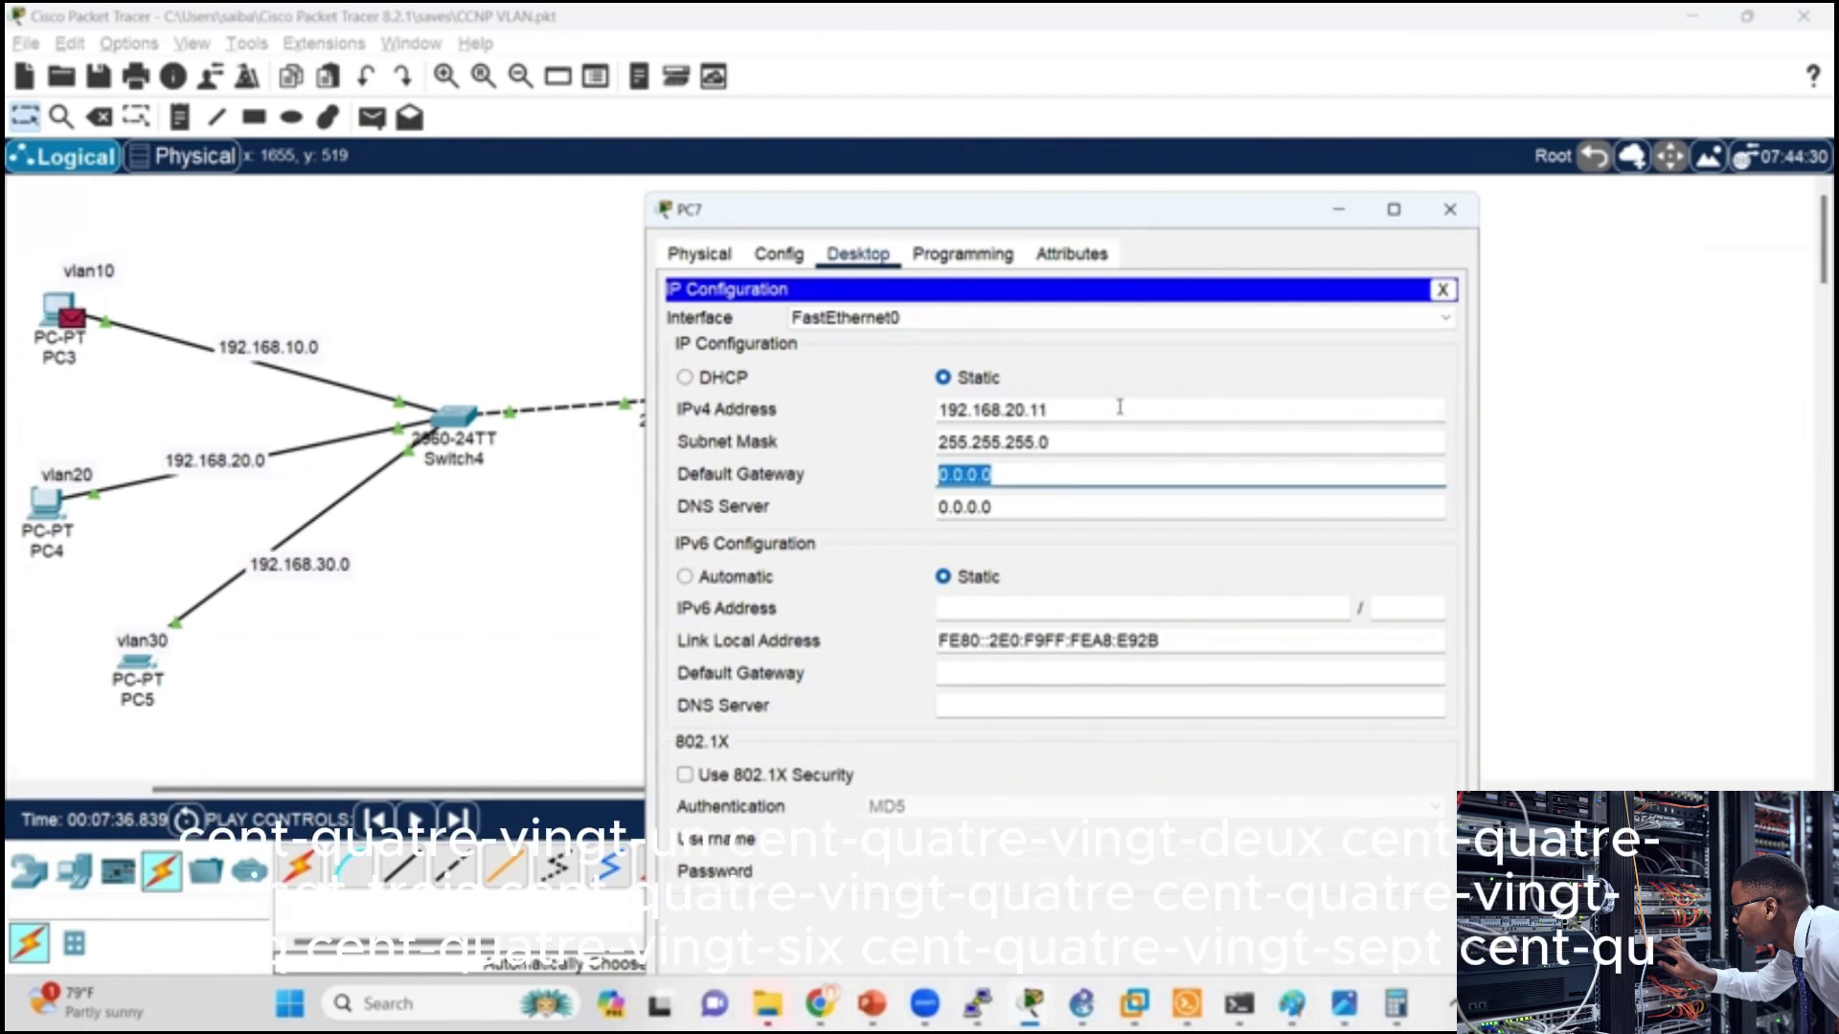
pyautogui.write('192')
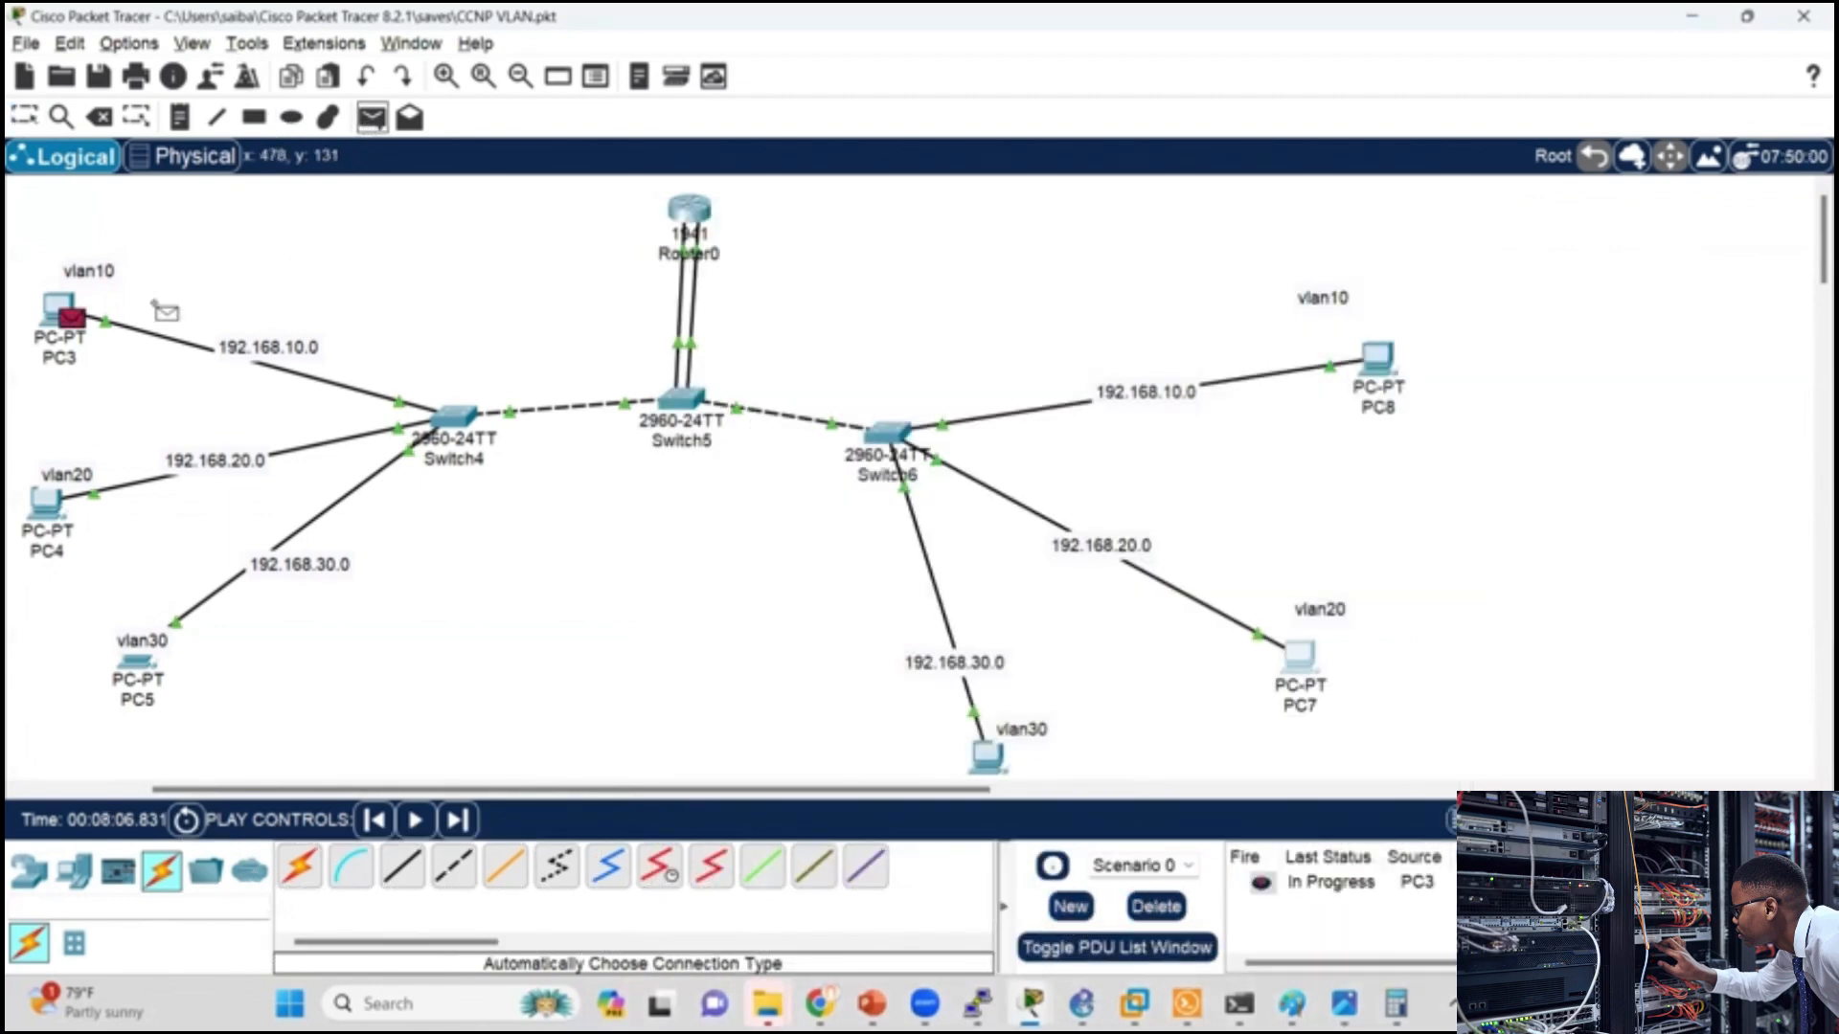
# Step: Delete the existing PDU scenario and send a new simple PDU from PC3 to PC4 in realtime mode
pyautogui.click(1157, 907)
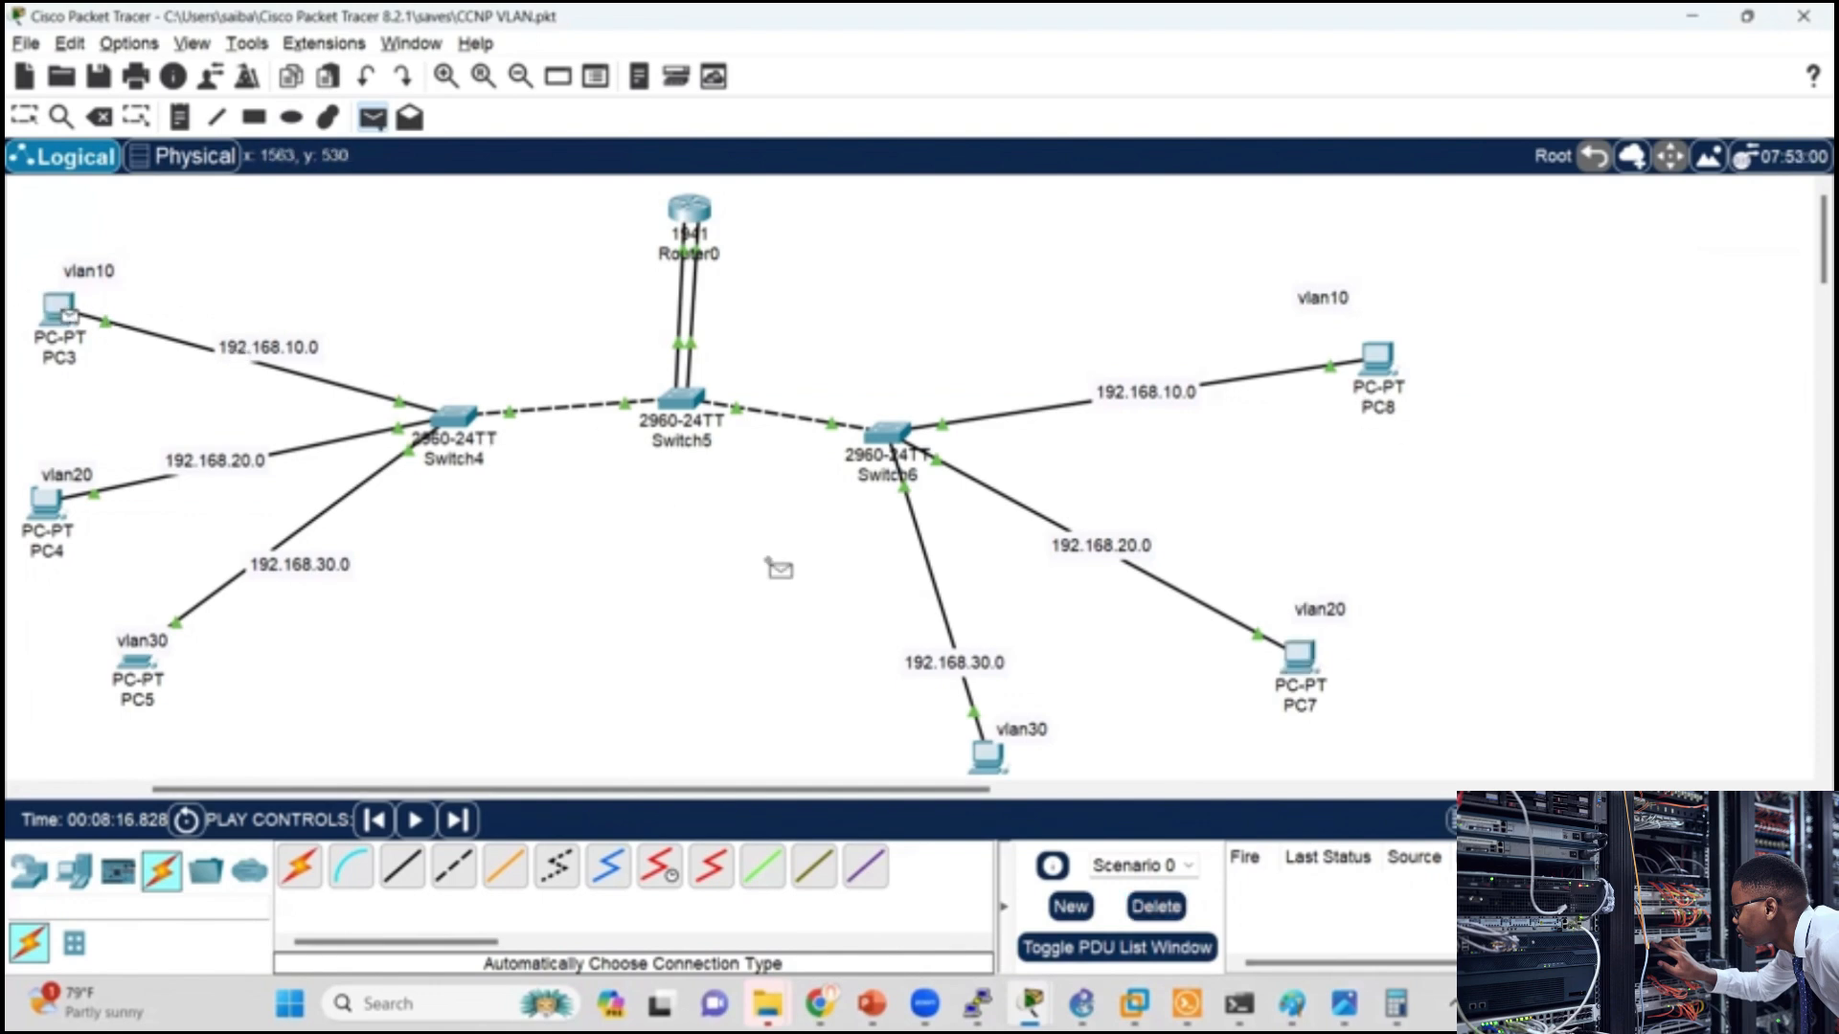
pyautogui.click(50, 502)
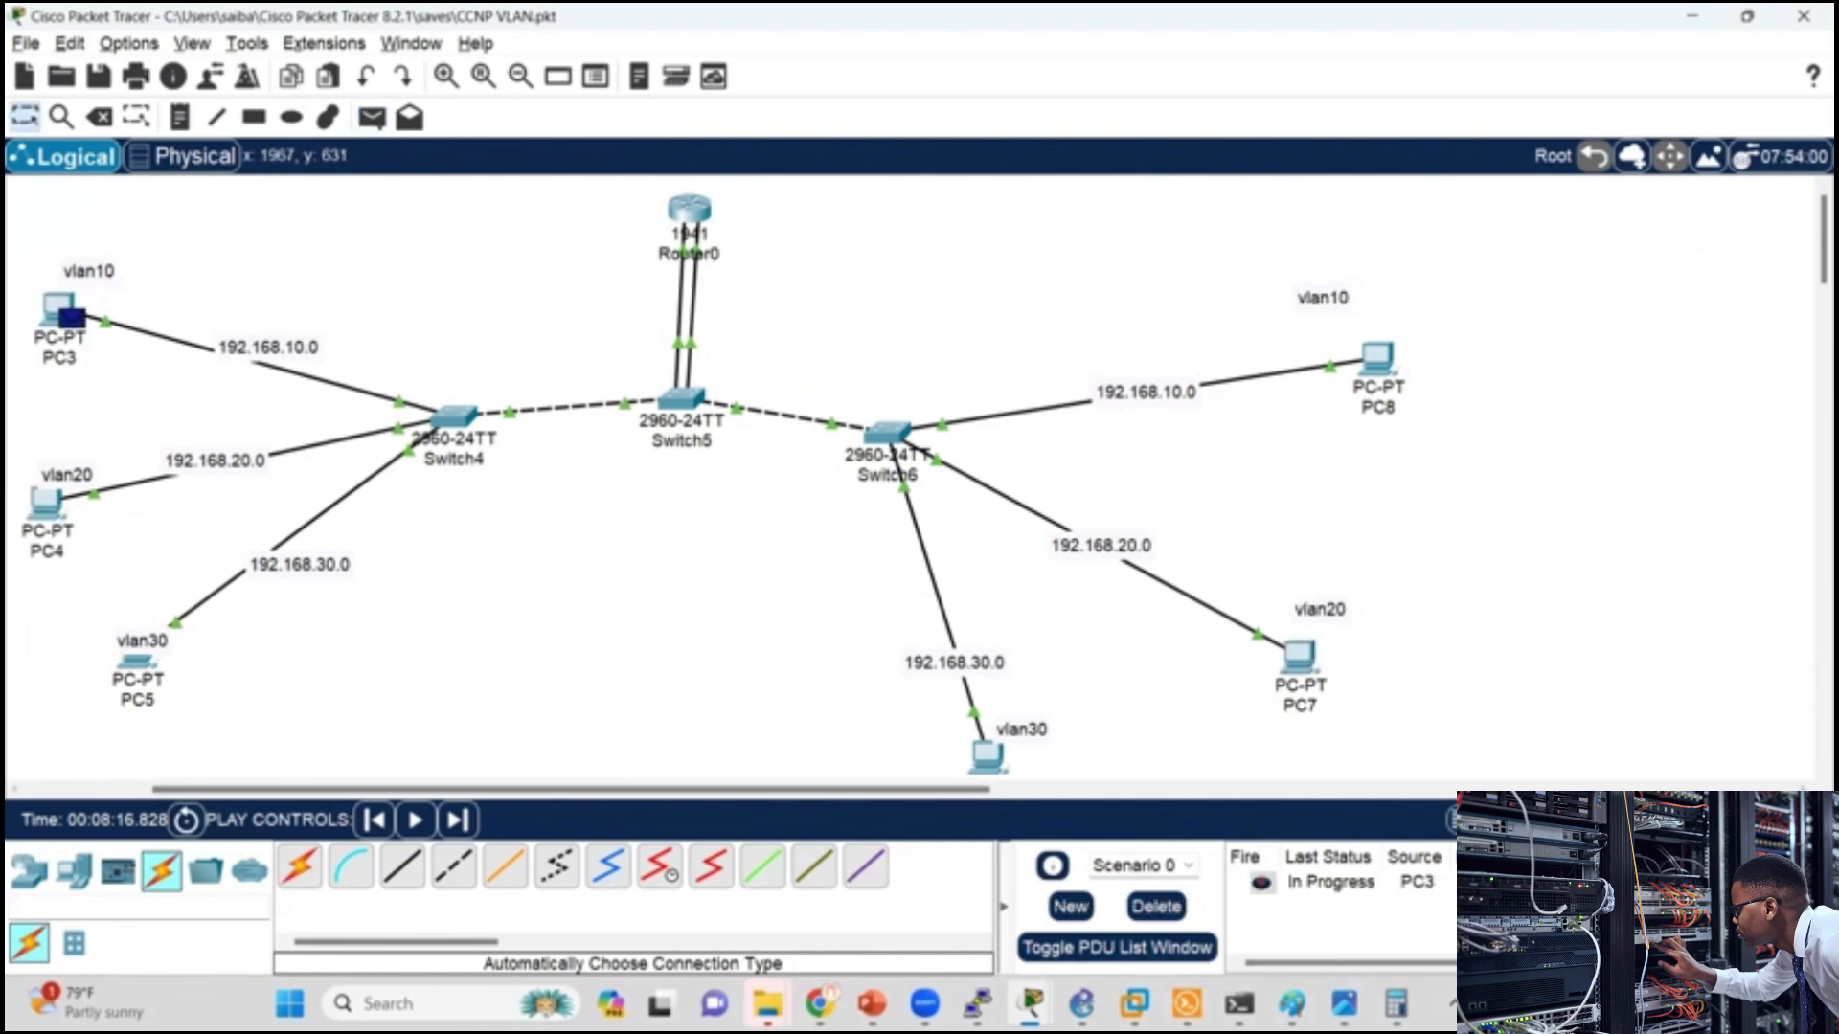
pyautogui.click(1633, 821)
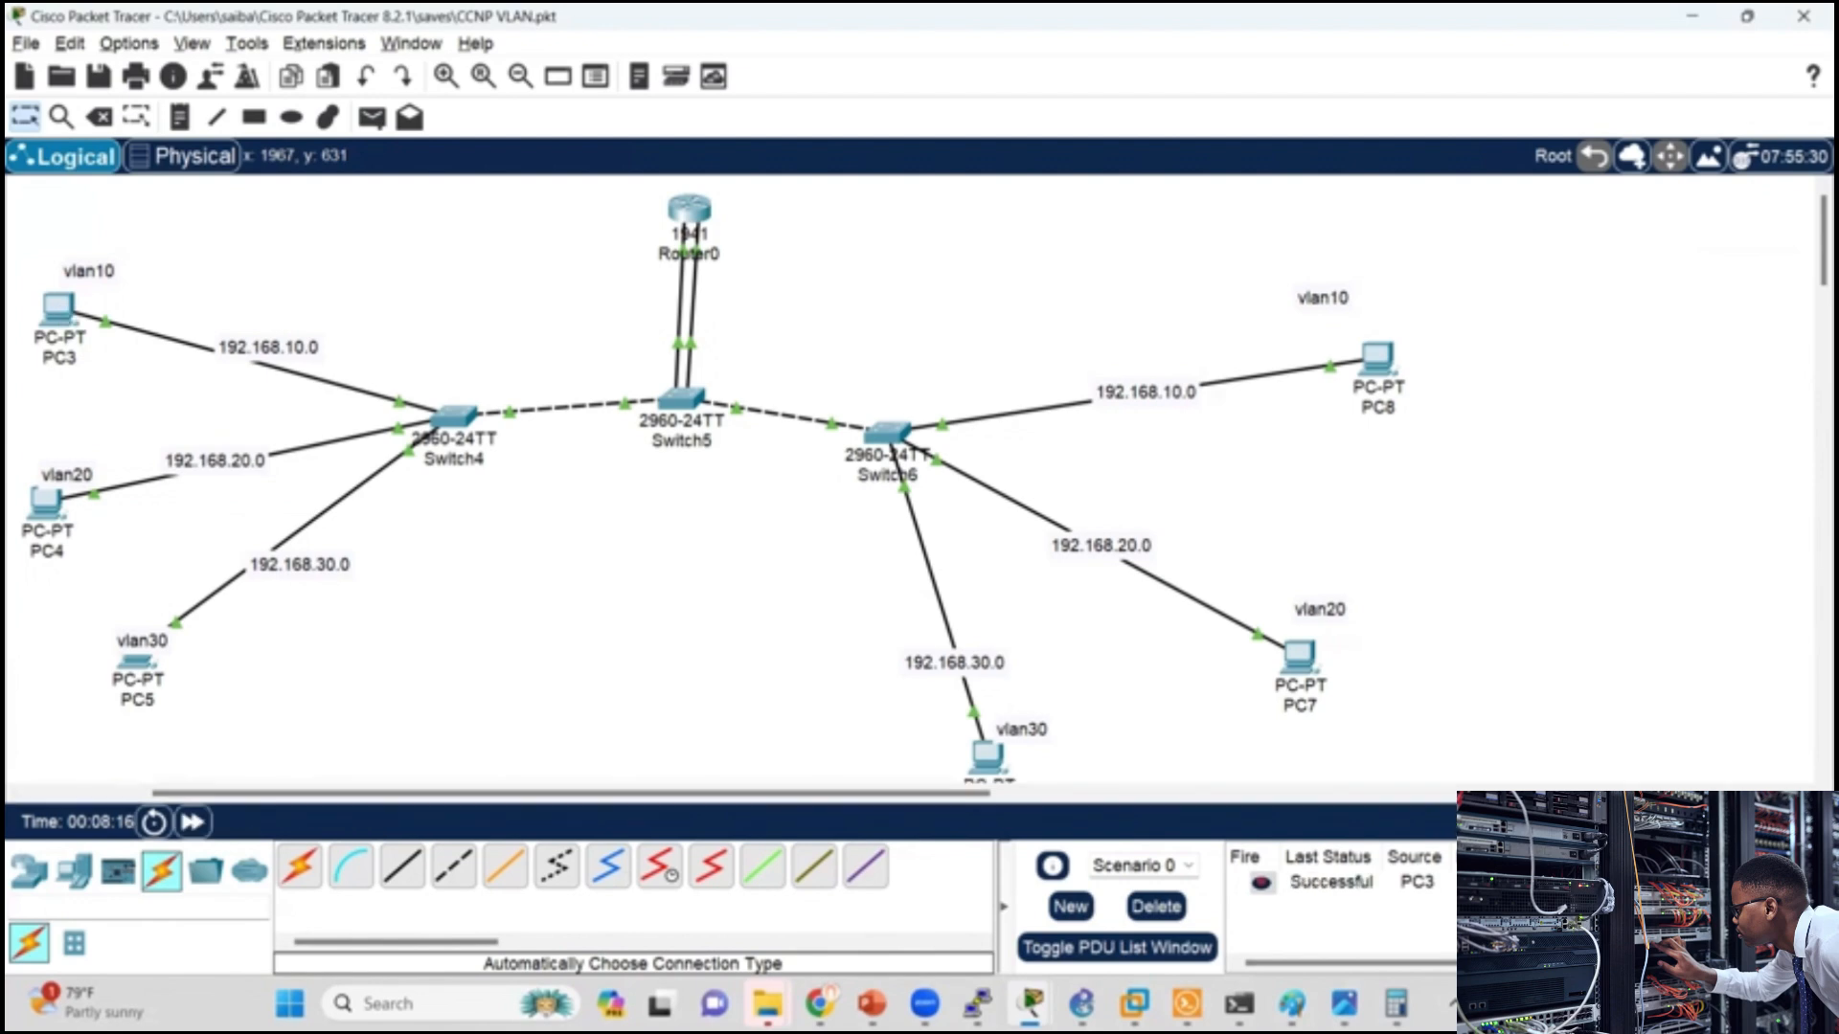
# Step: Replay the PC3 to PC4 traffic in simulation mode, and delete the PDU scenario
pyautogui.click(1760, 820)
pyautogui.click(1630, 504)
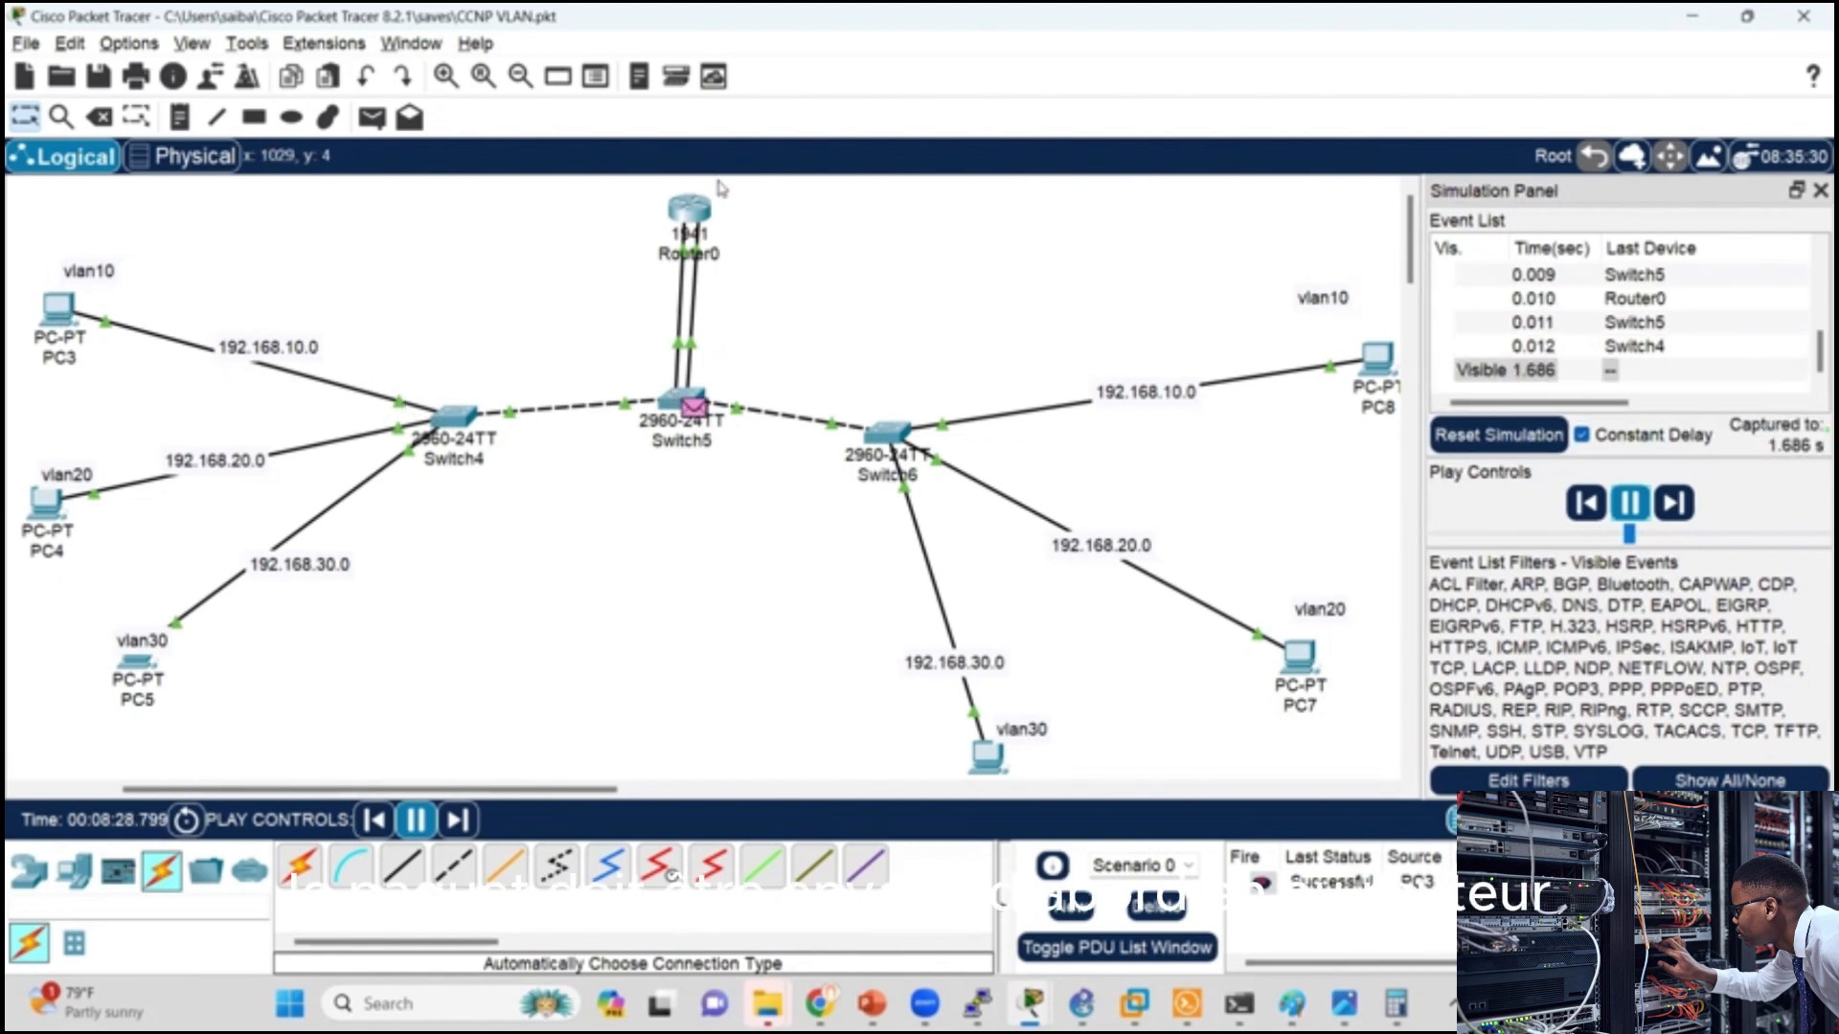
pyautogui.click(1174, 921)
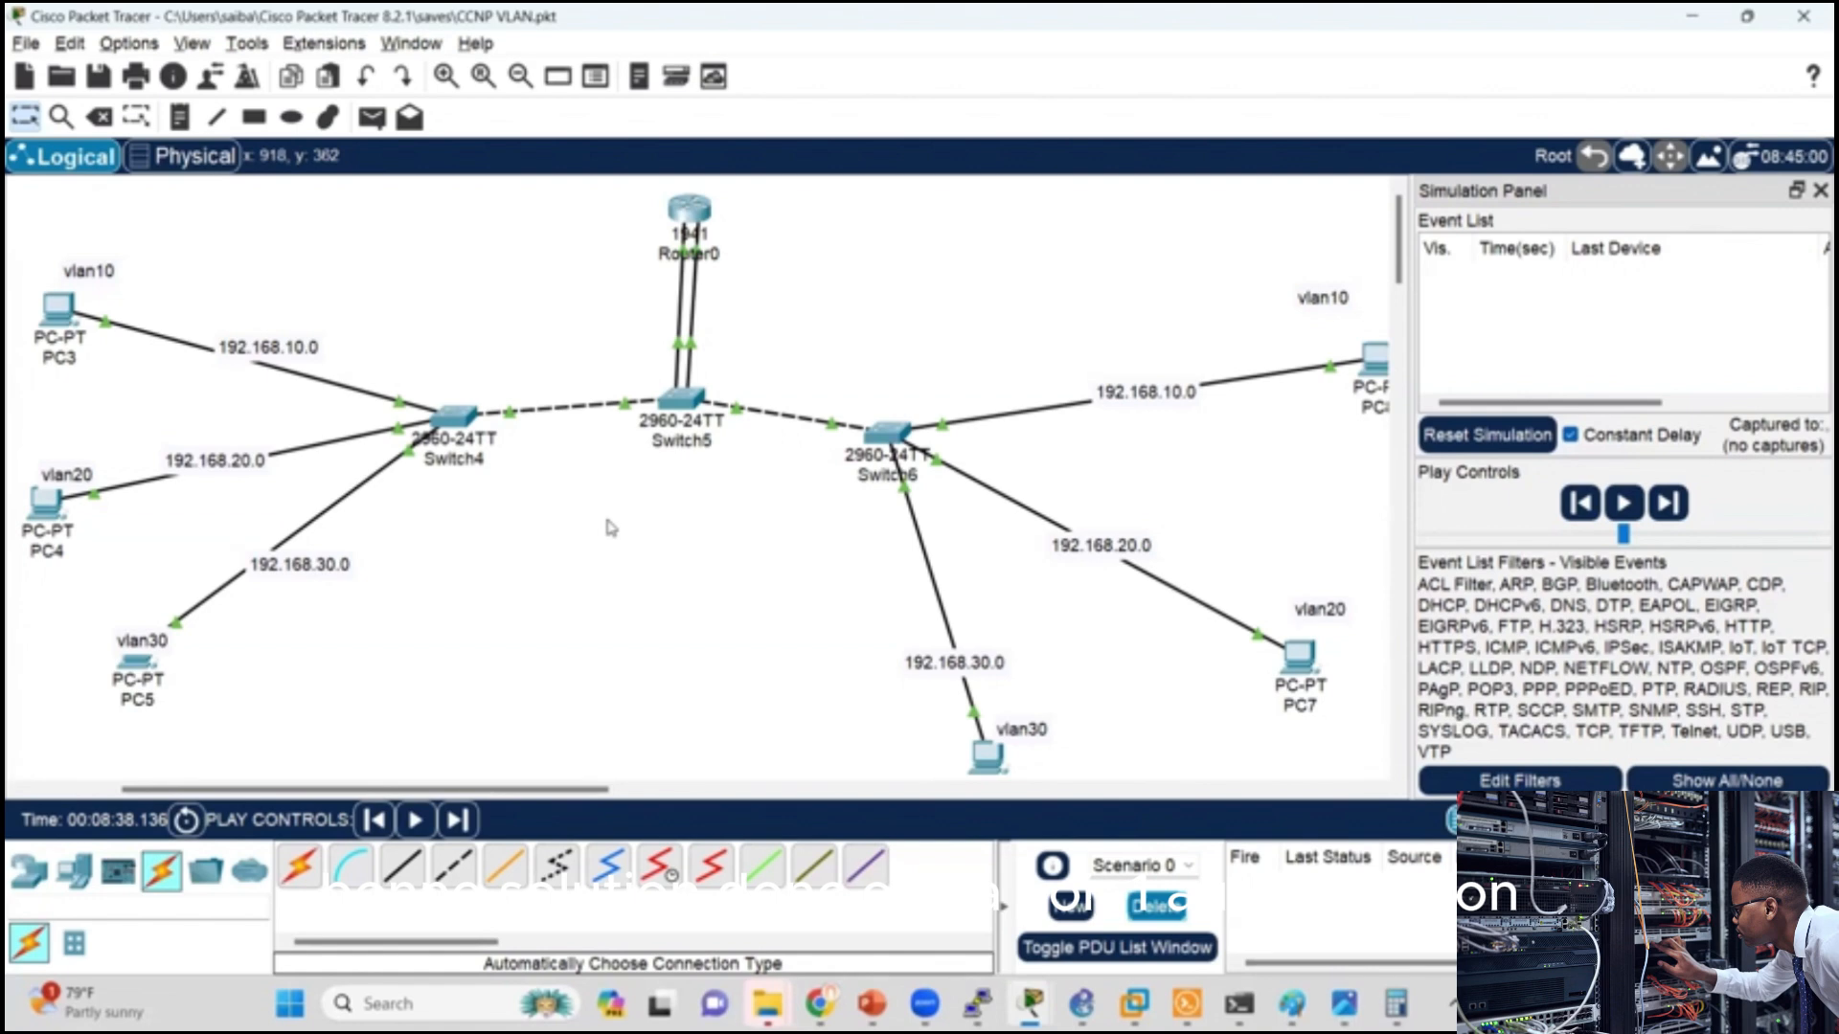
pyautogui.hotkey('alt', 'Tab')
pyautogui.hotkey('alt', 'Tab')
pyautogui.hotkey('alt', 'Tab')
pyautogui.hotkey('alt', 'Tab')
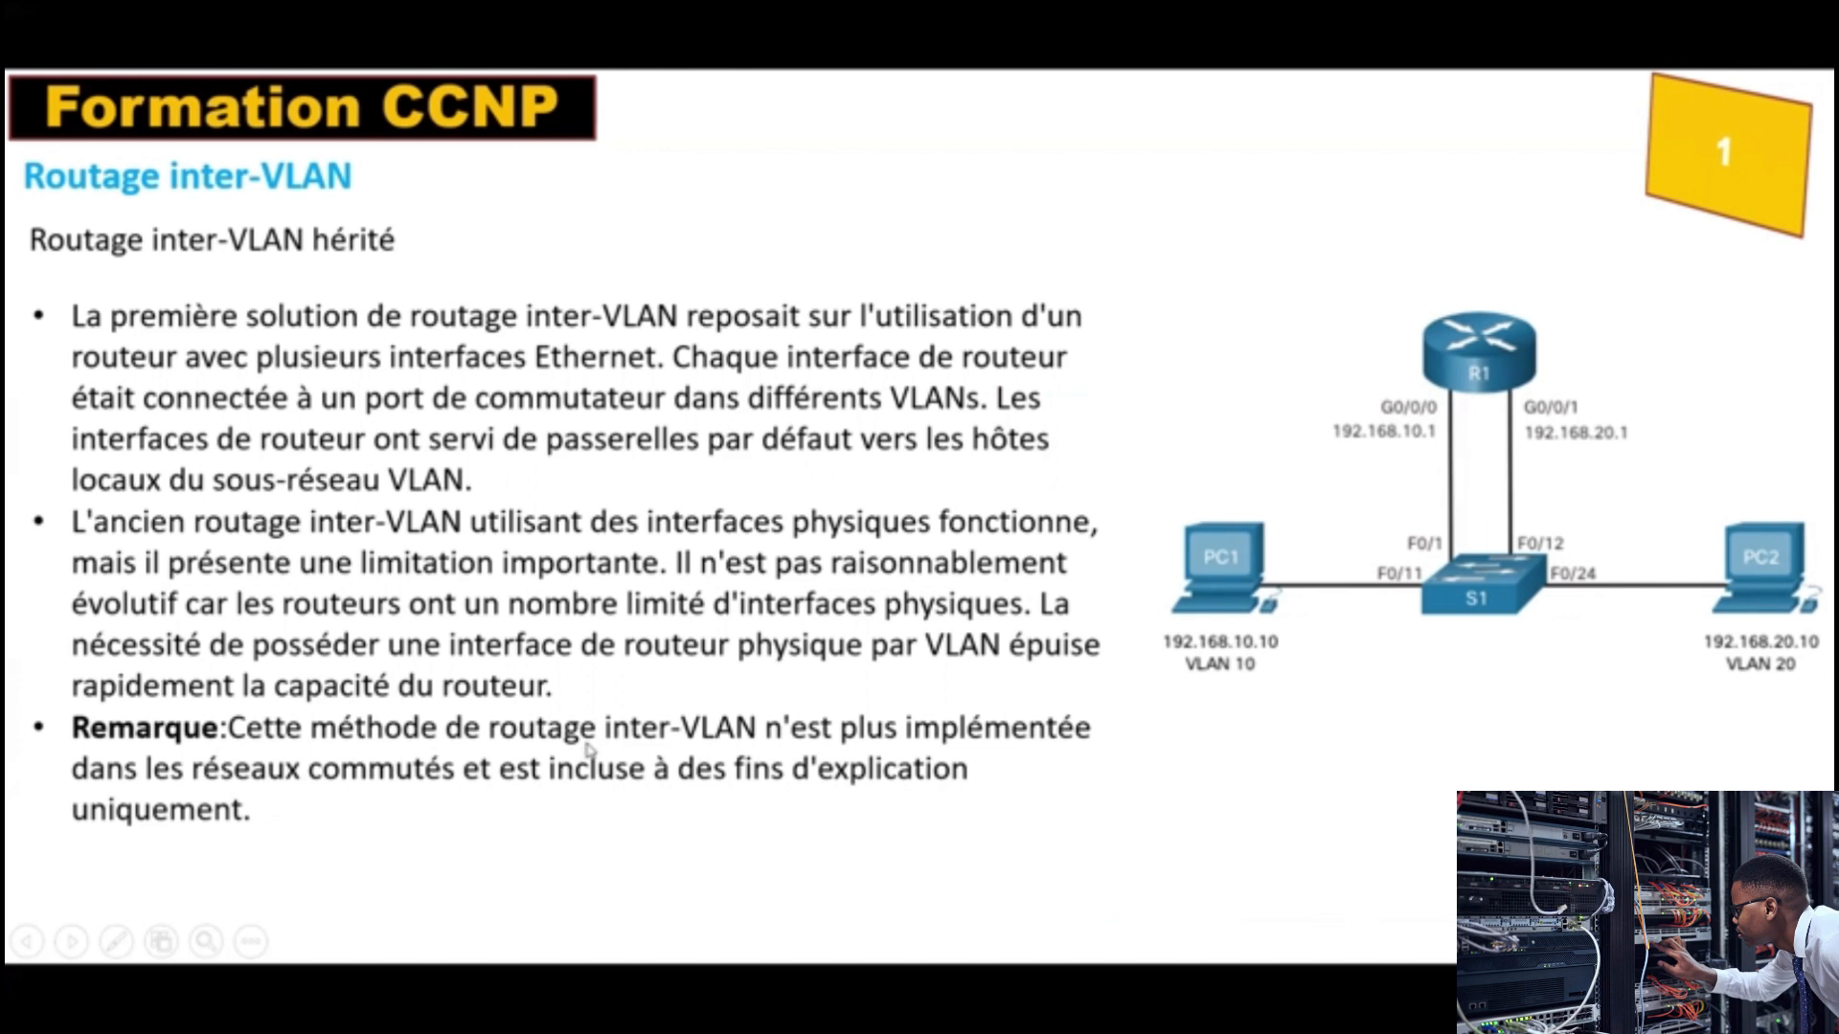
pyautogui.click(726, 711)
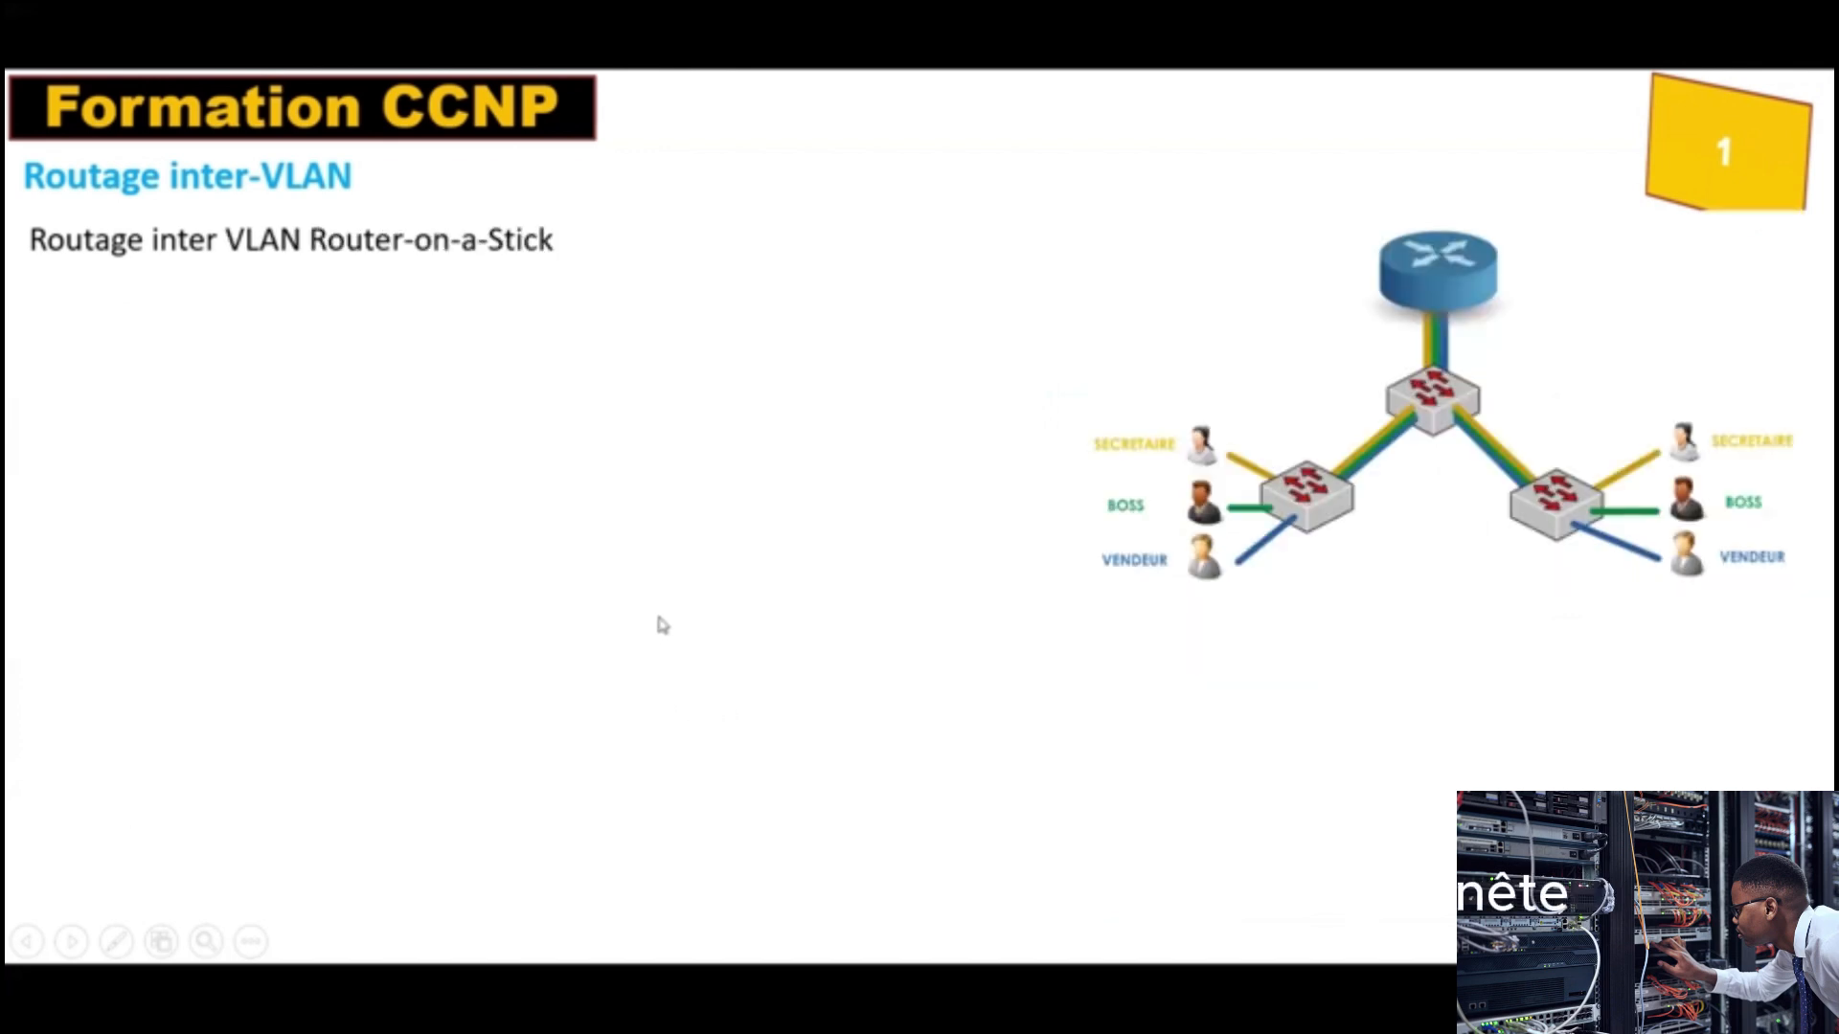
pyautogui.click(757, 557)
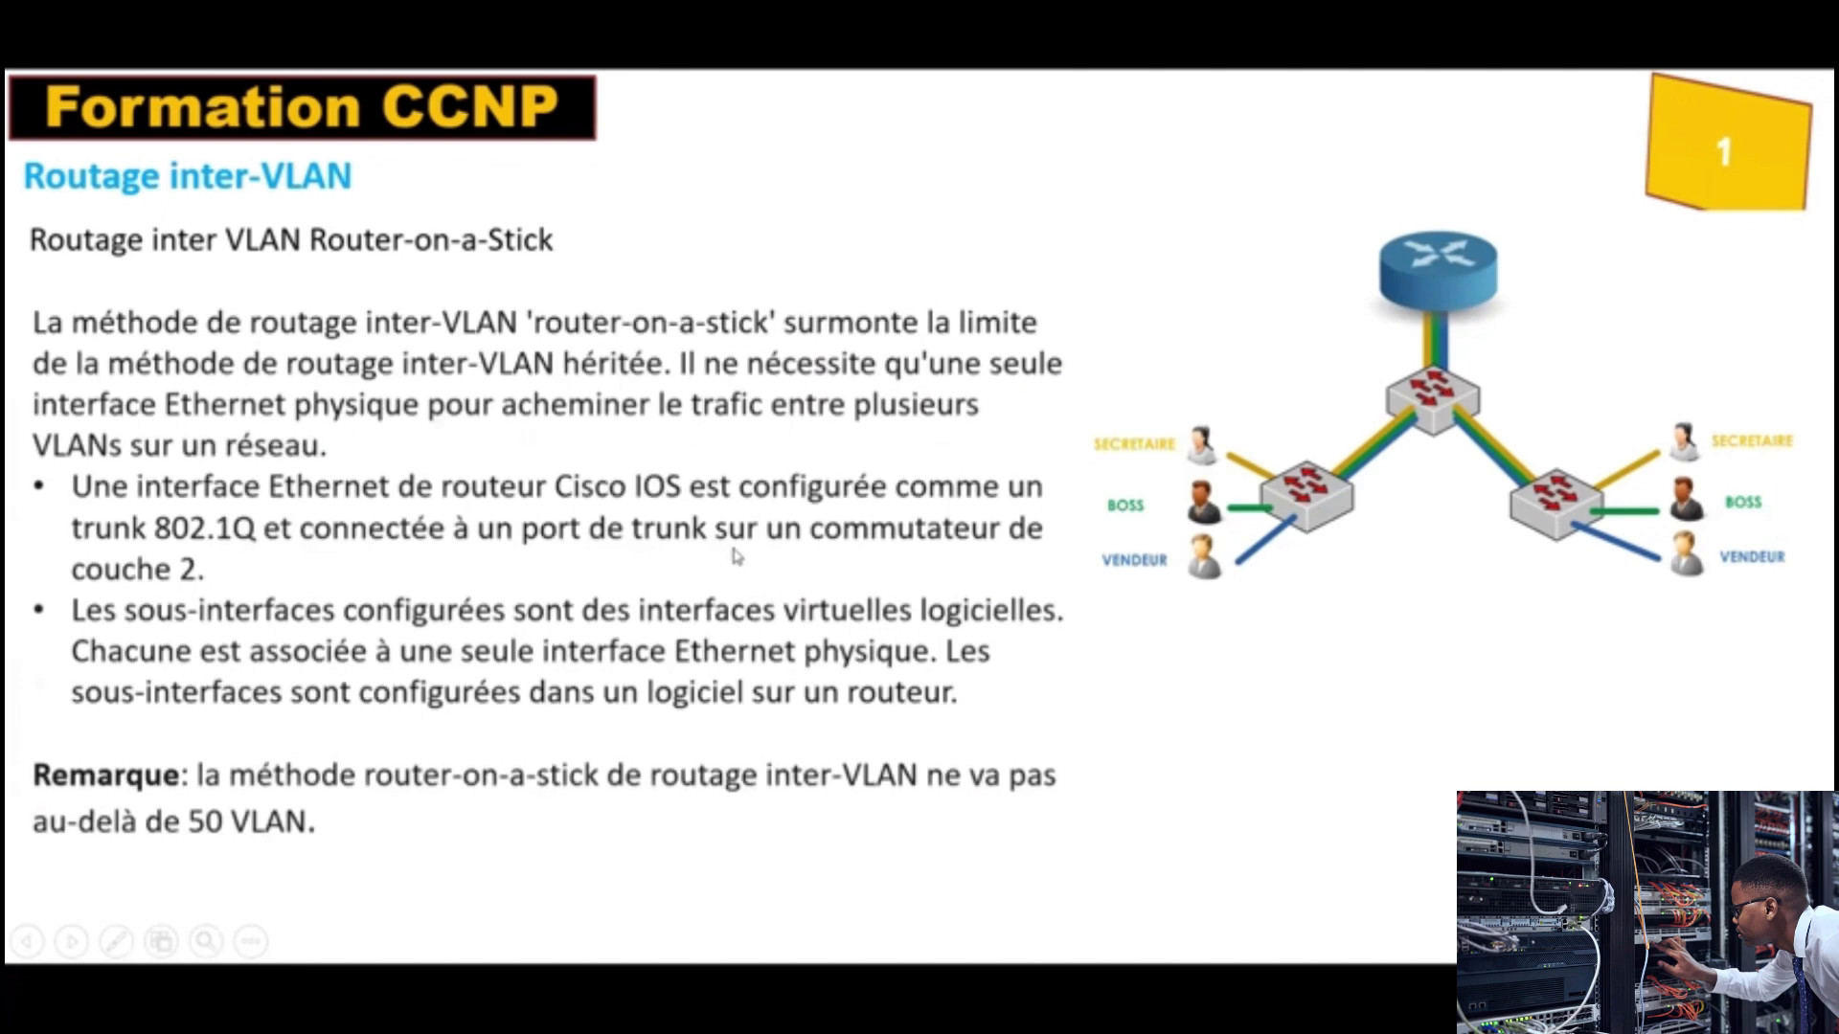
# Step: Switch back to Packet Tracer and view Router0's port and IP address summary in the topology
pyautogui.hotkey('alt', 'Tab')
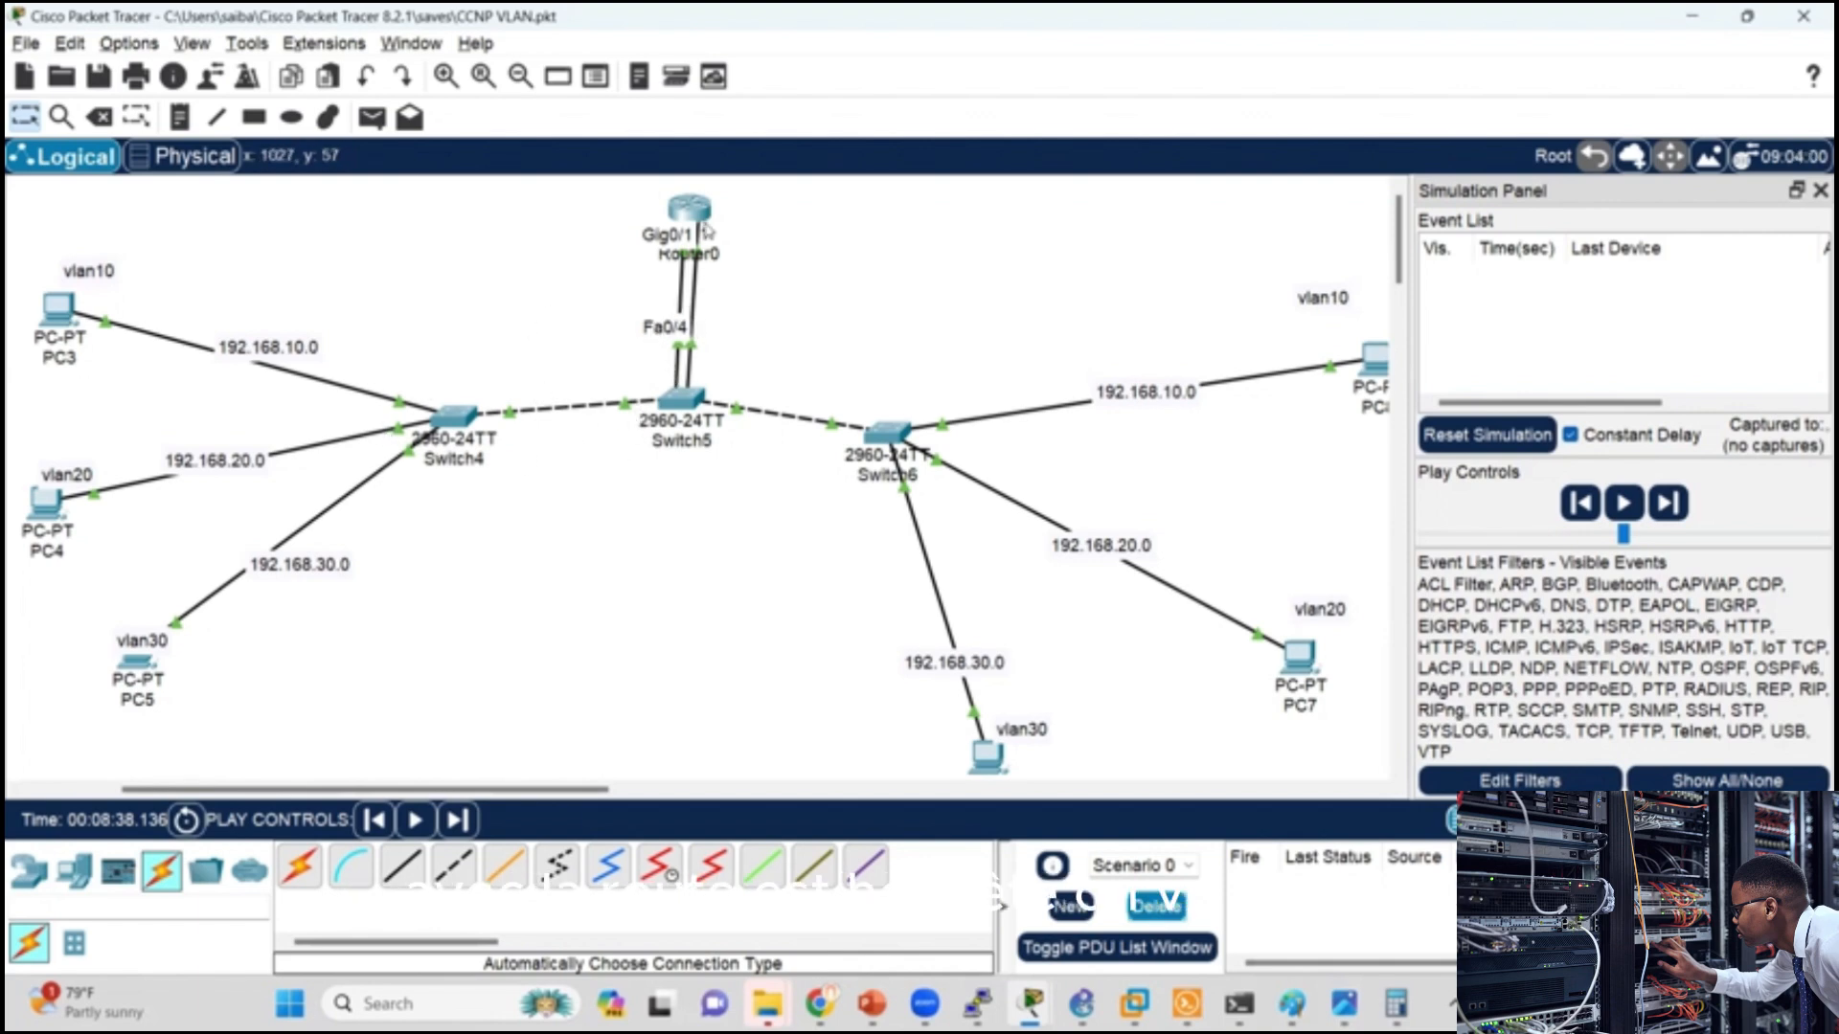
pyautogui.moveTo(692, 235)
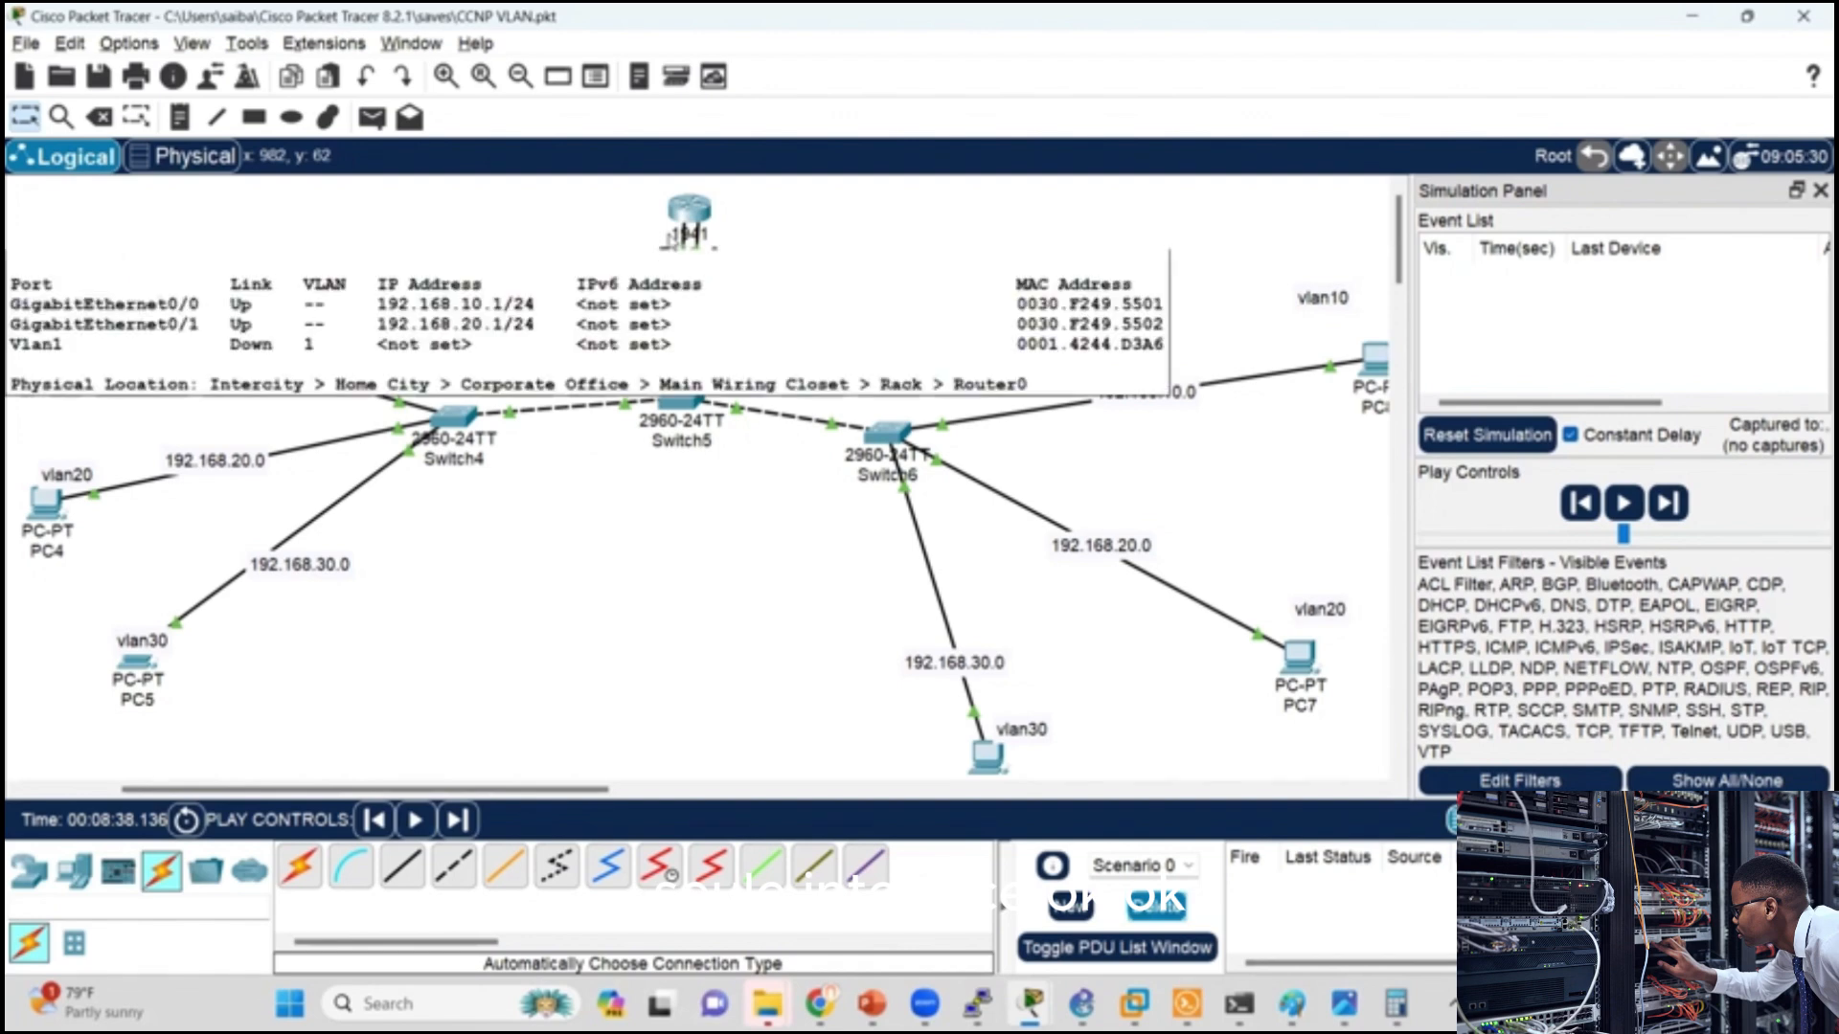
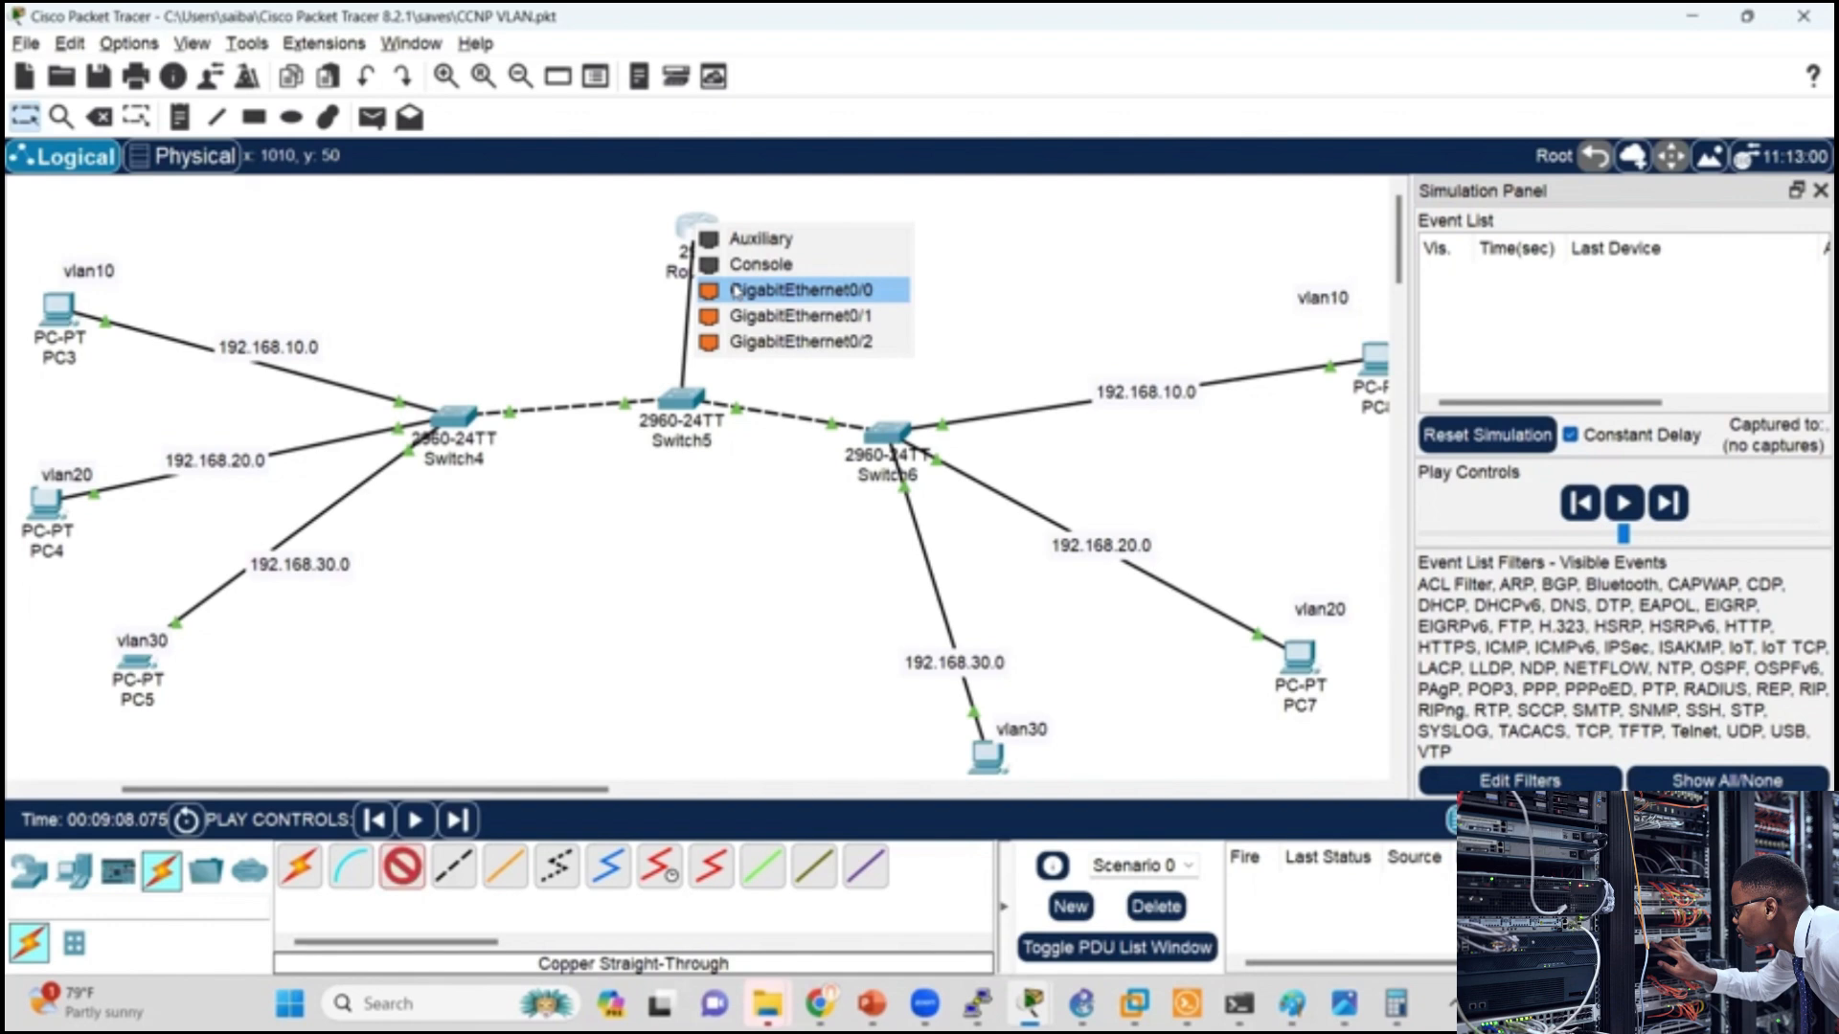
# Step: Finish the copper straight-through link from Switch5 on Router1's GigabitEthernet0/0 port, and briefly check Router1's device window
pyautogui.click(735, 290)
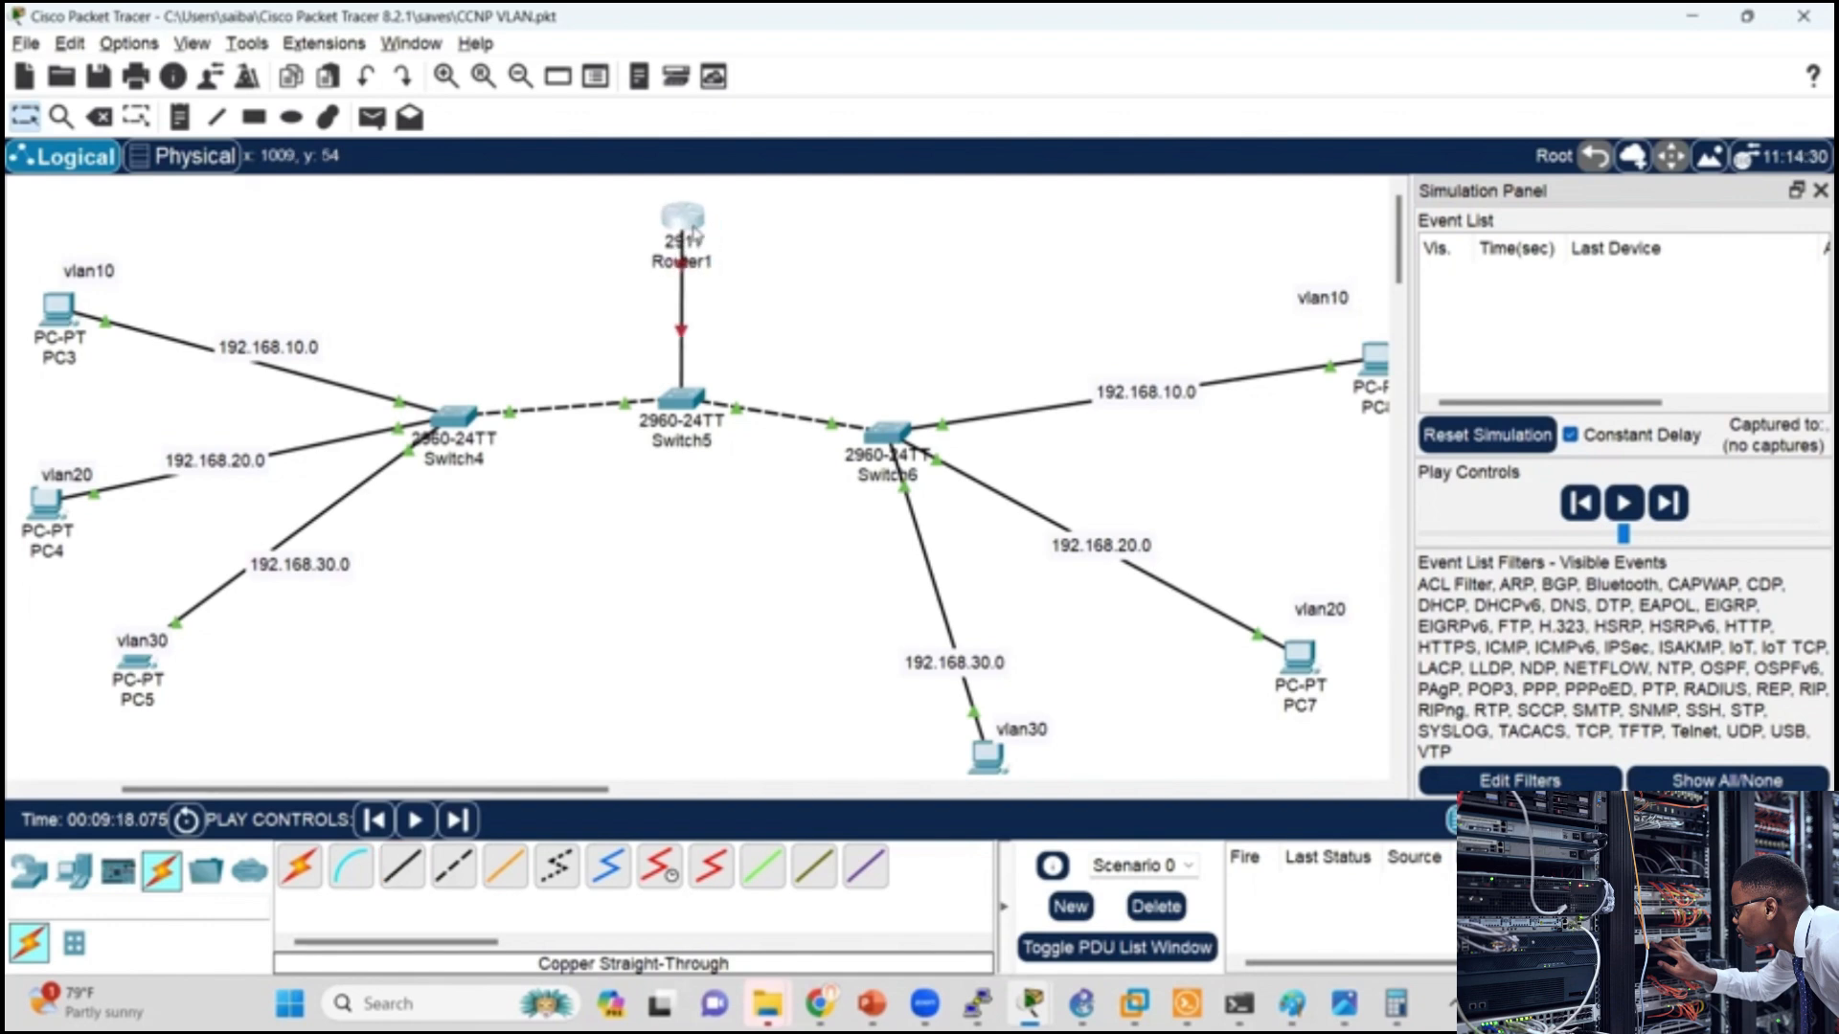
pyautogui.click(694, 230)
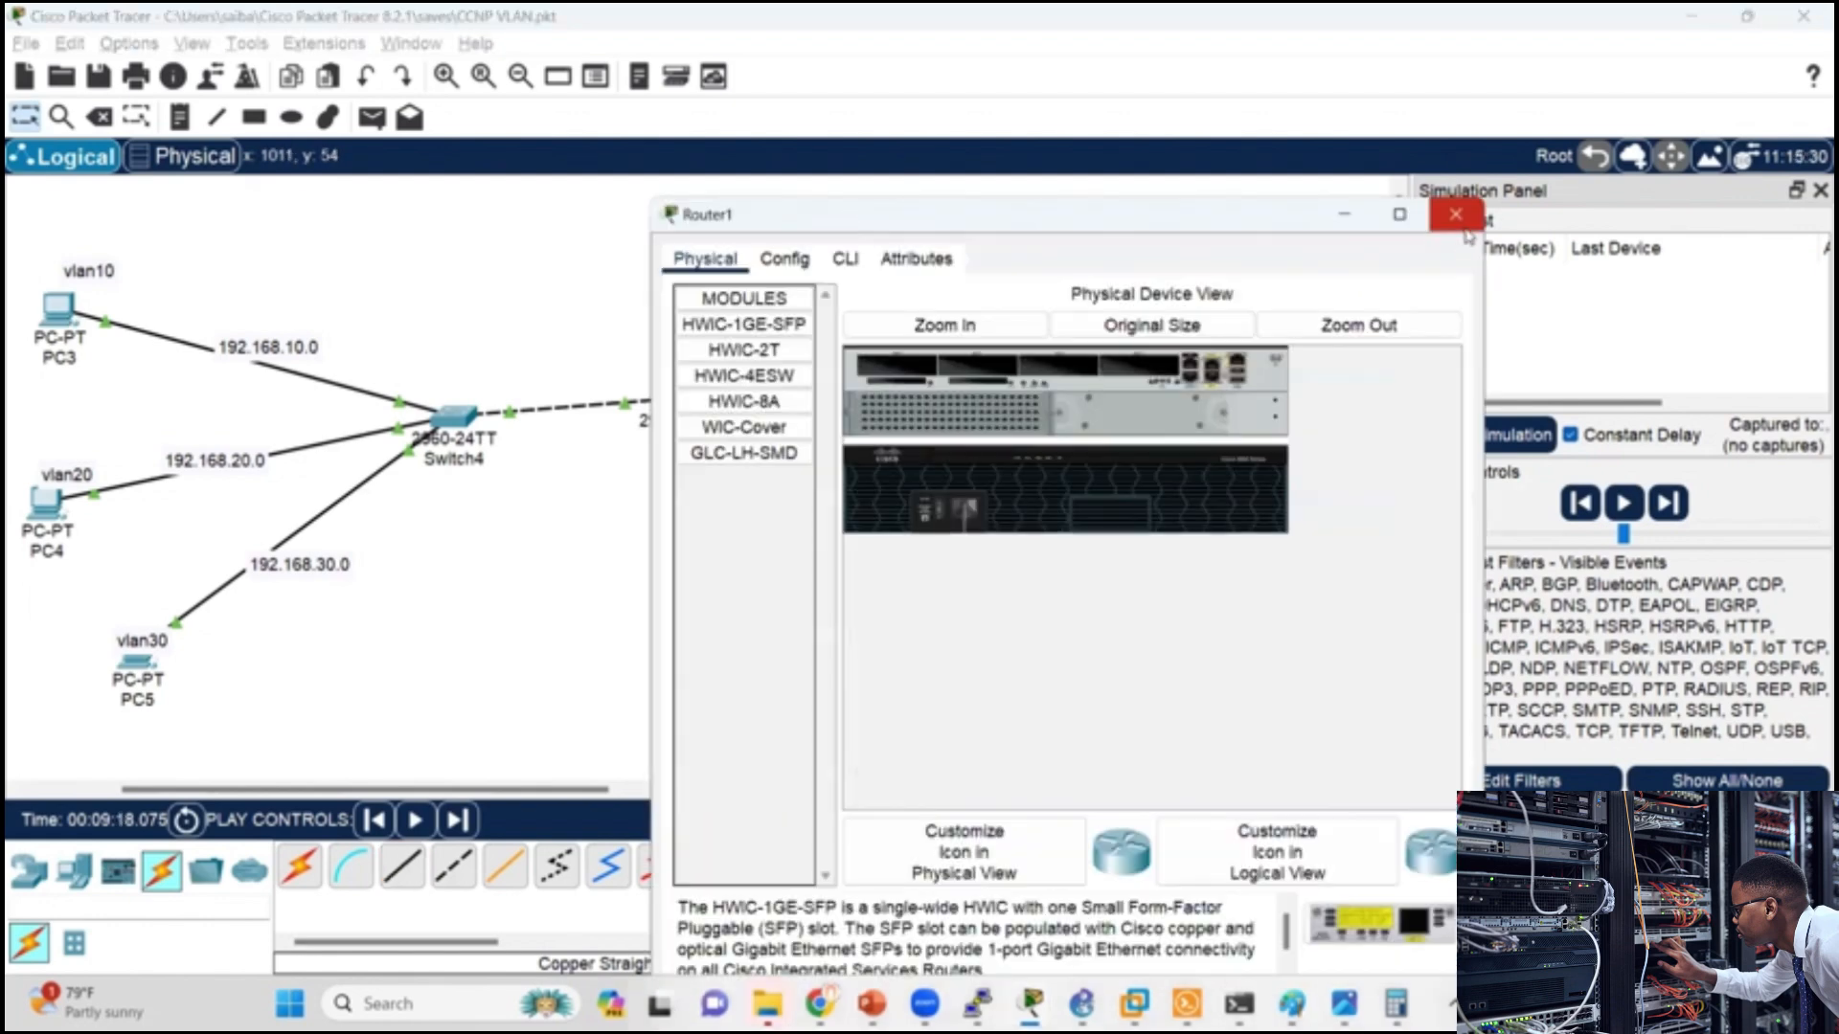
pyautogui.click(1456, 217)
# Step: Switch to the PowerPoint slide show and review the Router-on-a-Stick steps for configuring VLANs and trunking on S1
pyautogui.hotkey('alt', 'Tab')
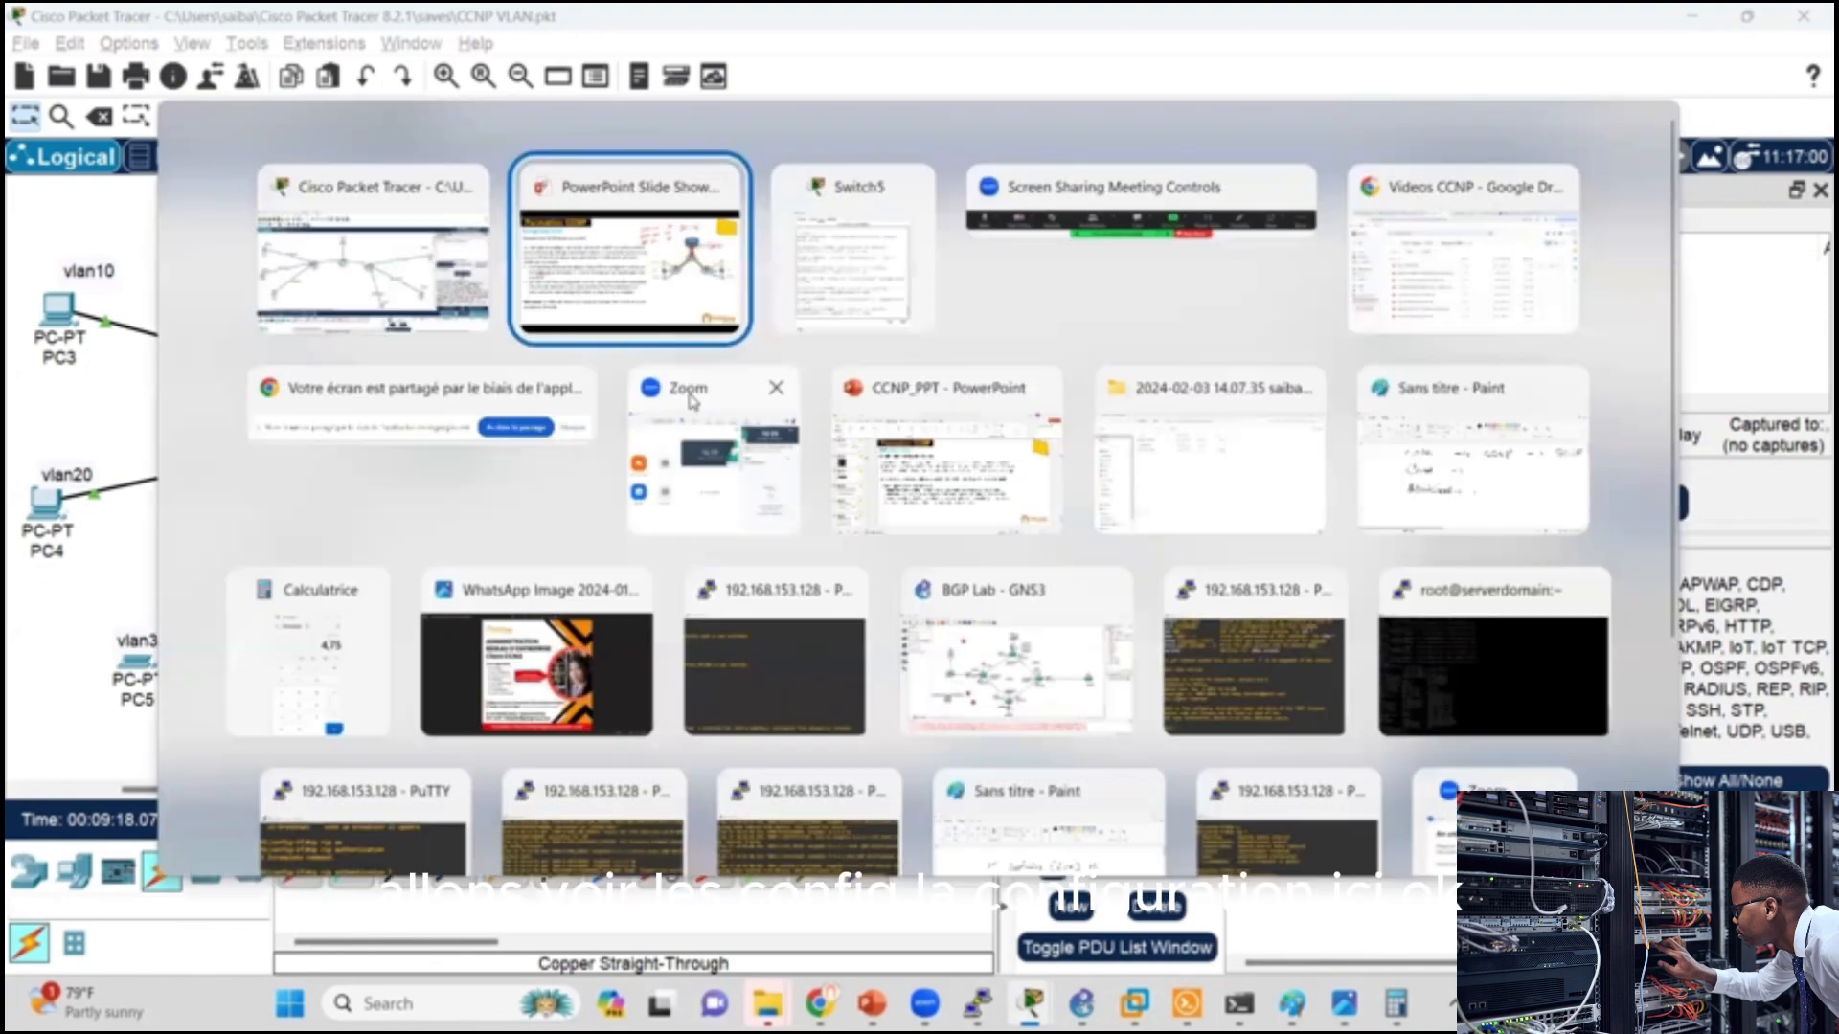
pyautogui.click(458, 495)
pyautogui.click(556, 497)
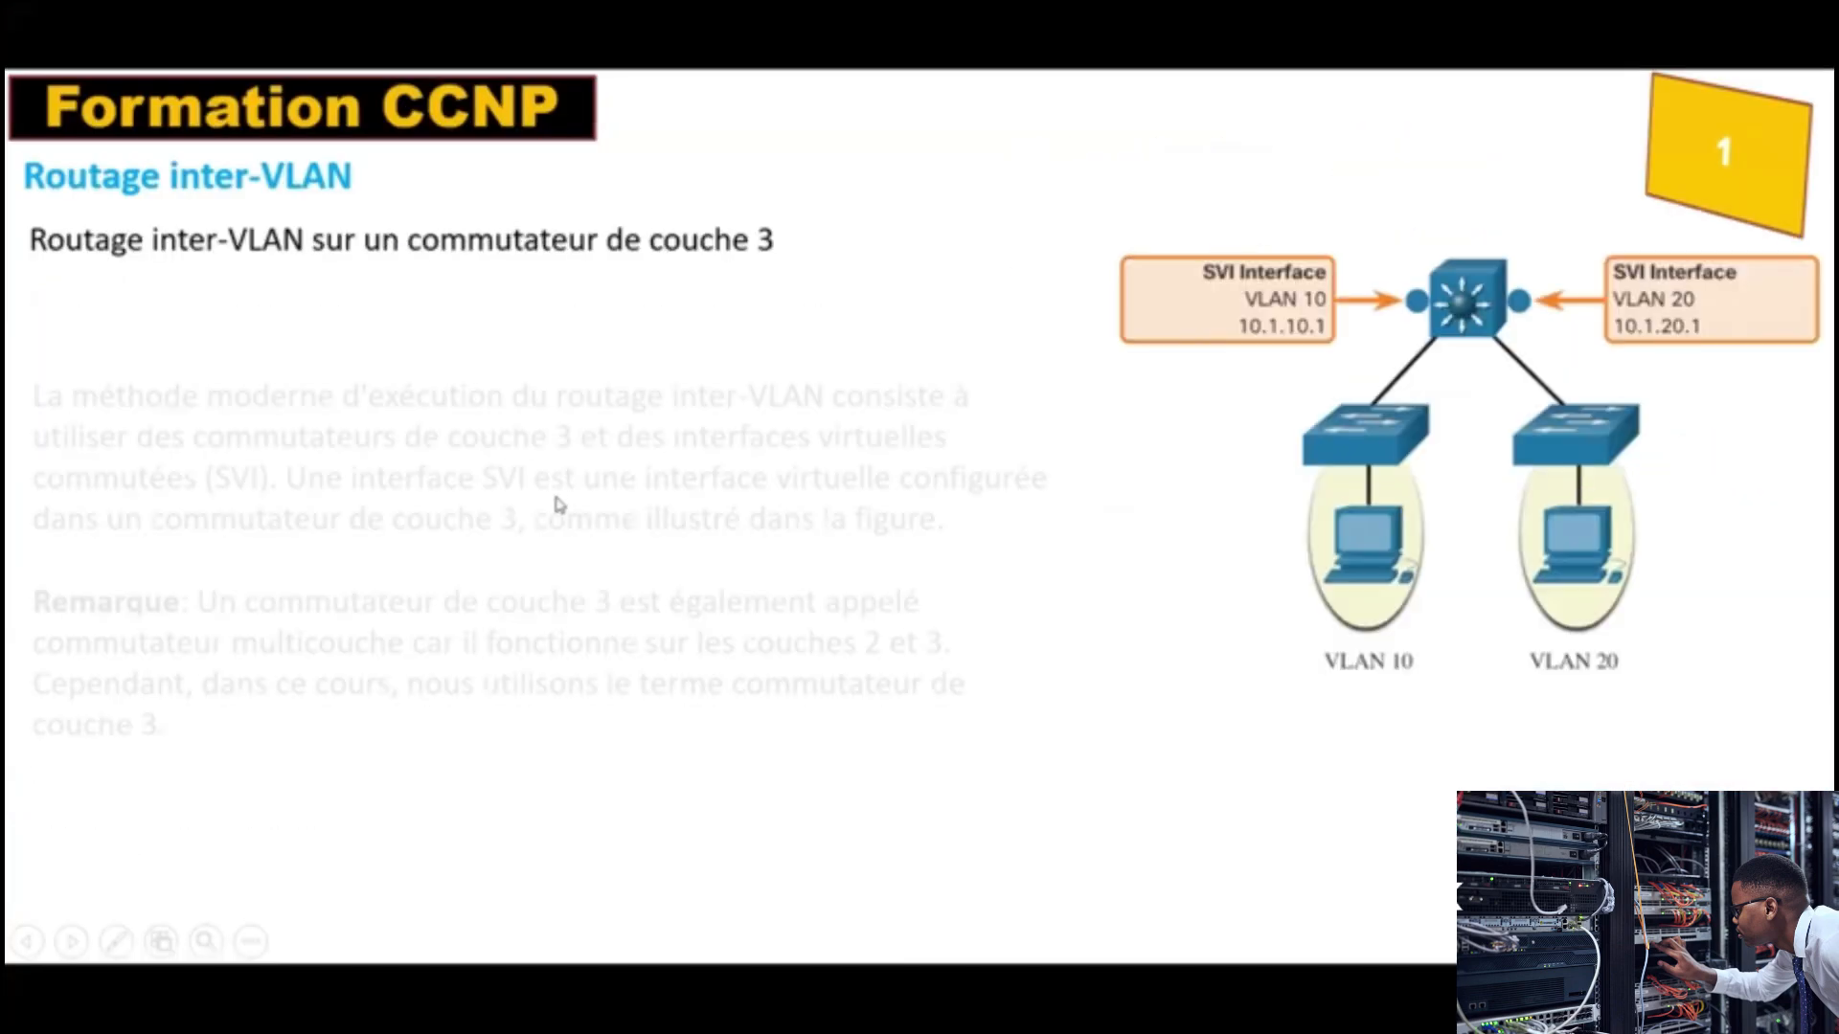
pyautogui.click(548, 540)
pyautogui.click(548, 539)
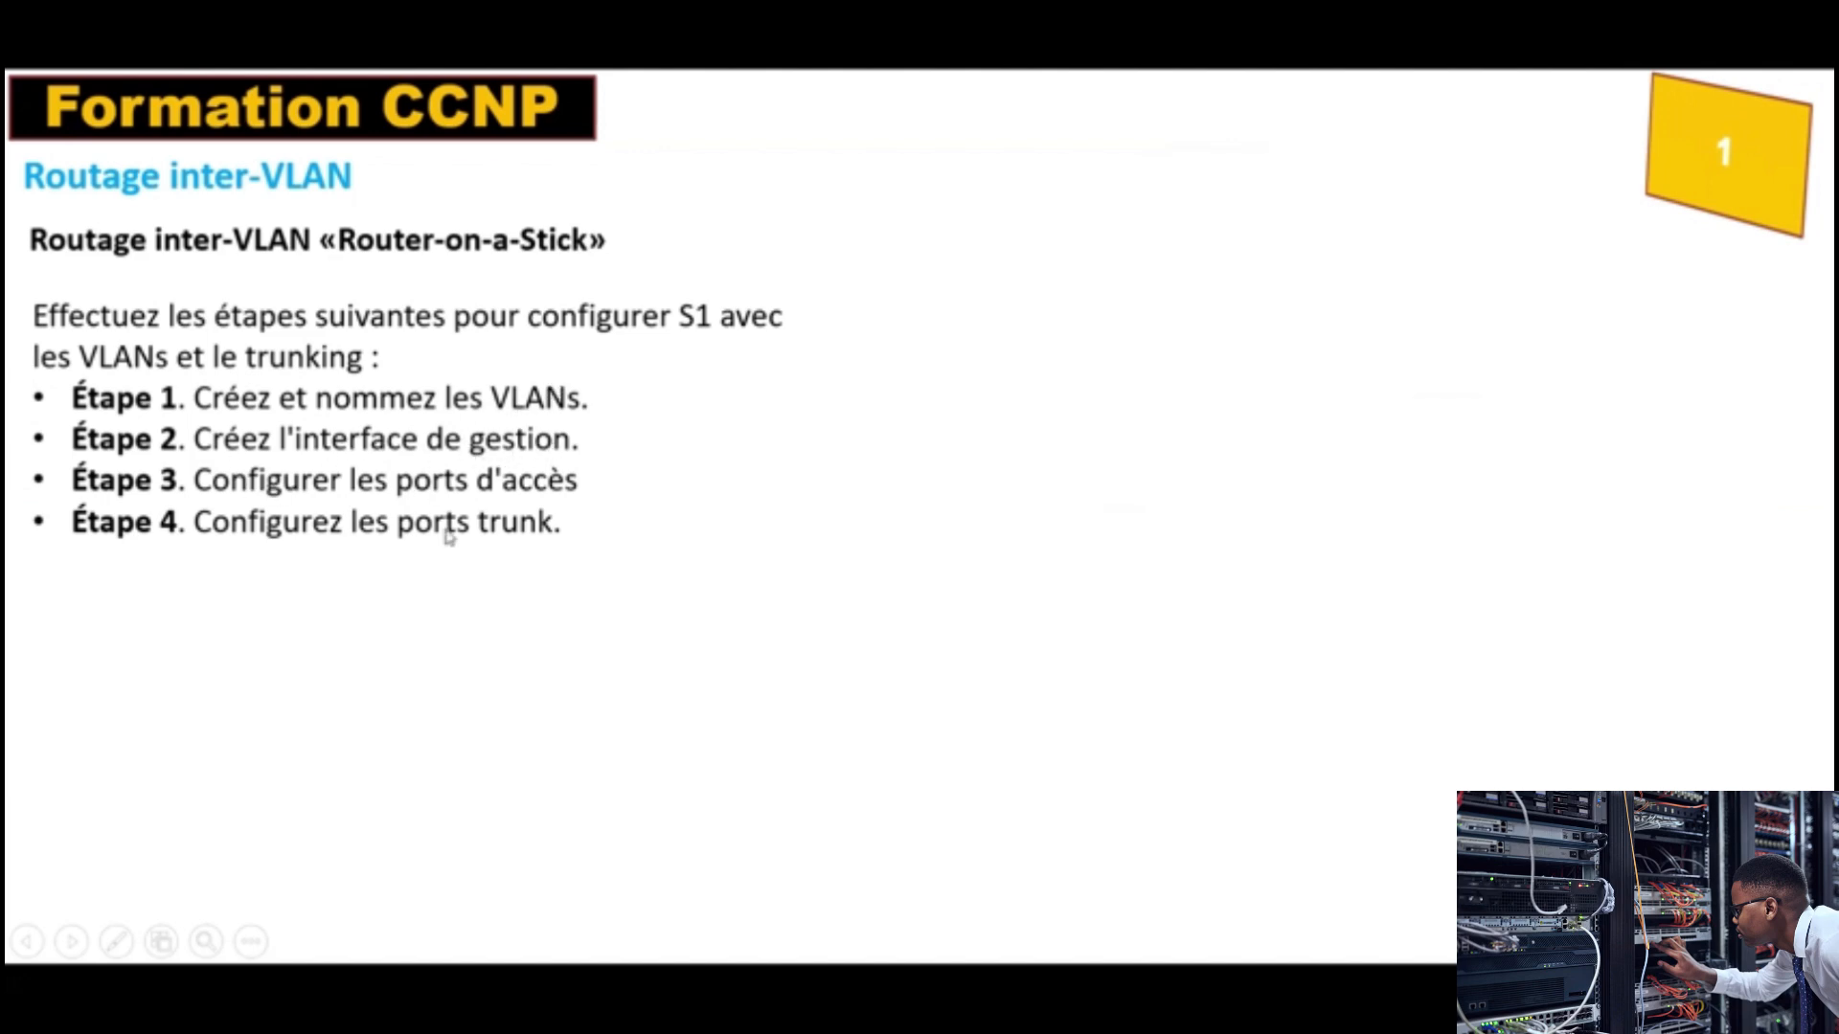
pyautogui.click(473, 589)
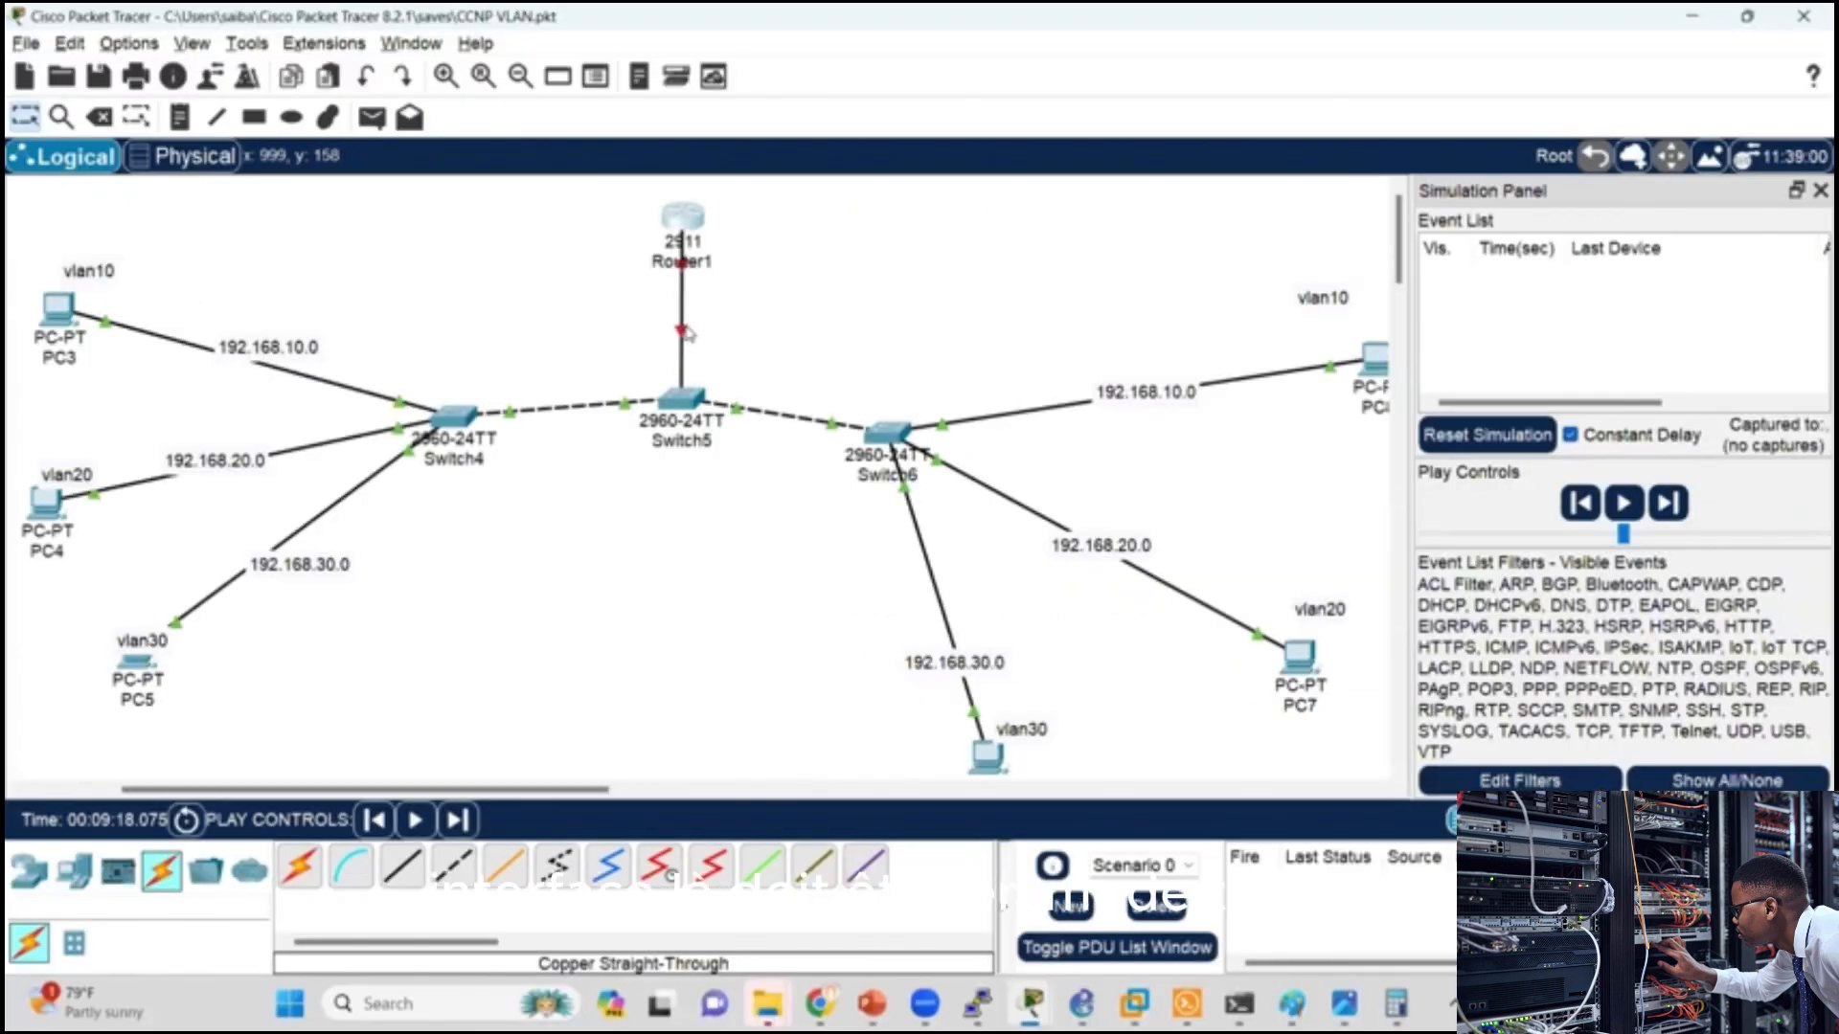
# Step: Back in Packet Tracer, nudge Router1 slightly, check the port labels on its link to Switch5, and open Switch5's command line
pyautogui.moveTo(682, 218); pyautogui.dragTo(694, 214)
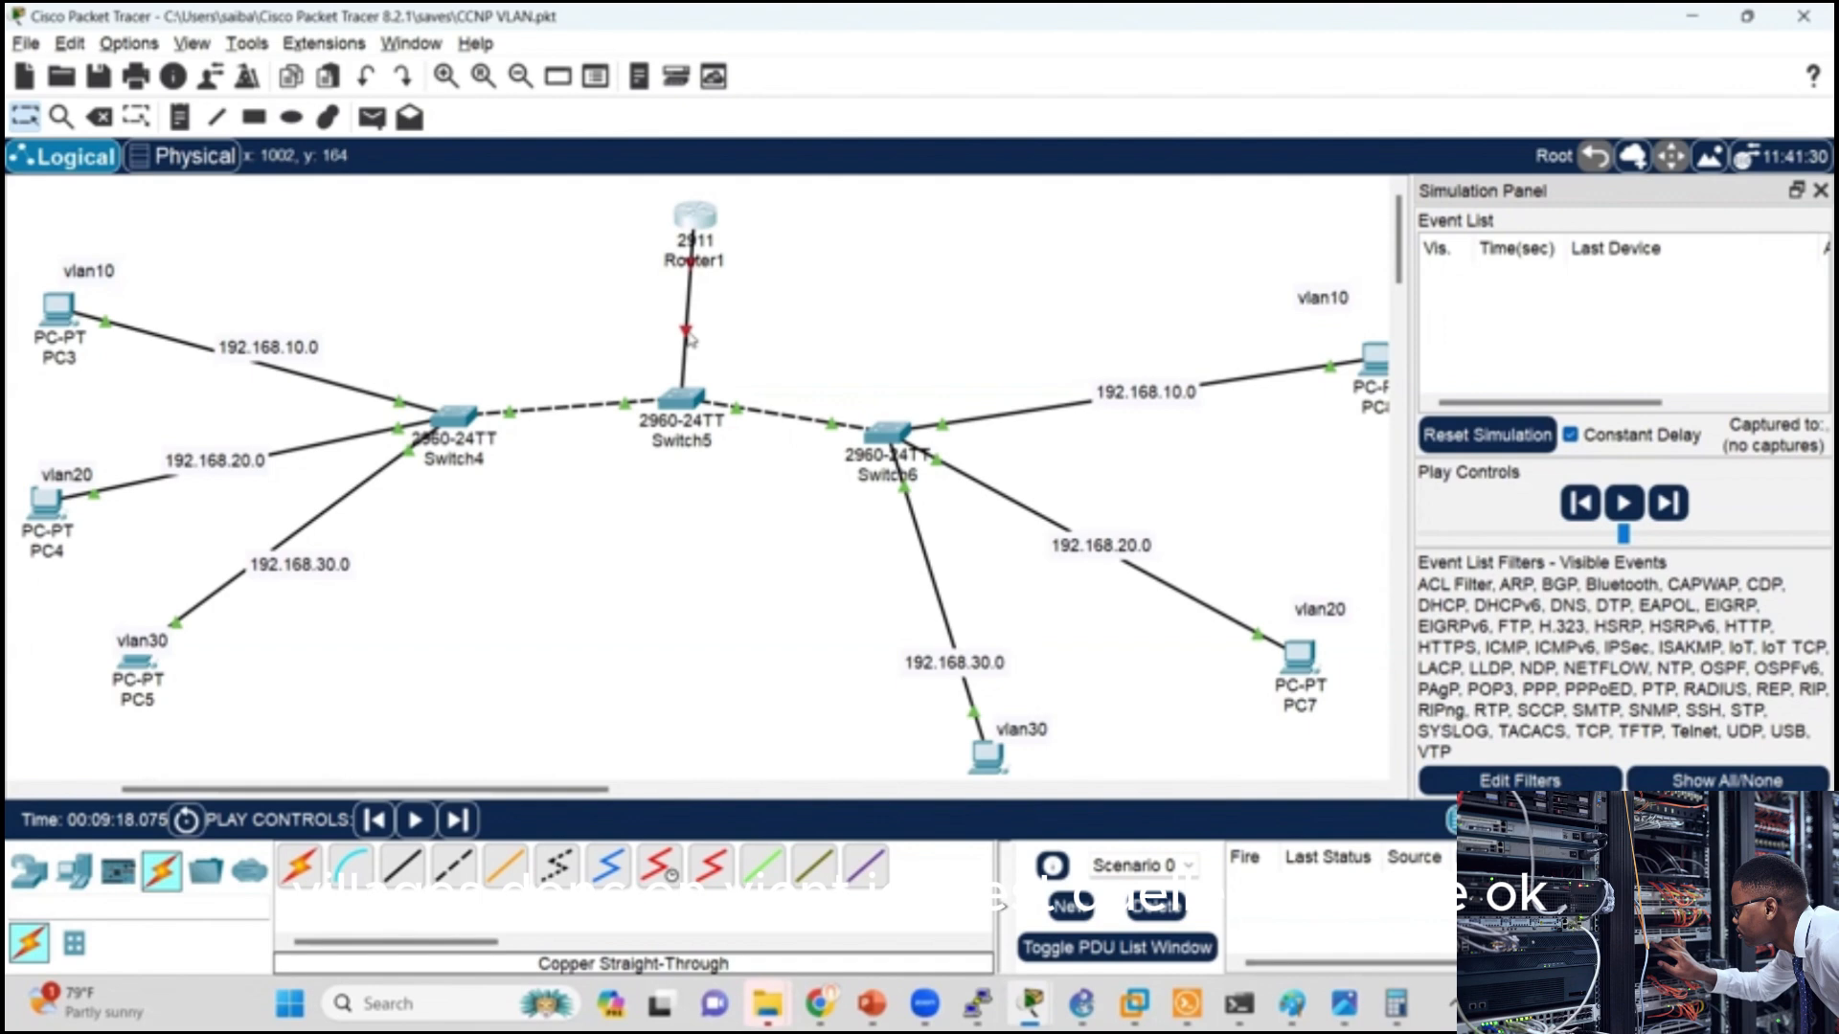
pyautogui.moveTo(690, 339)
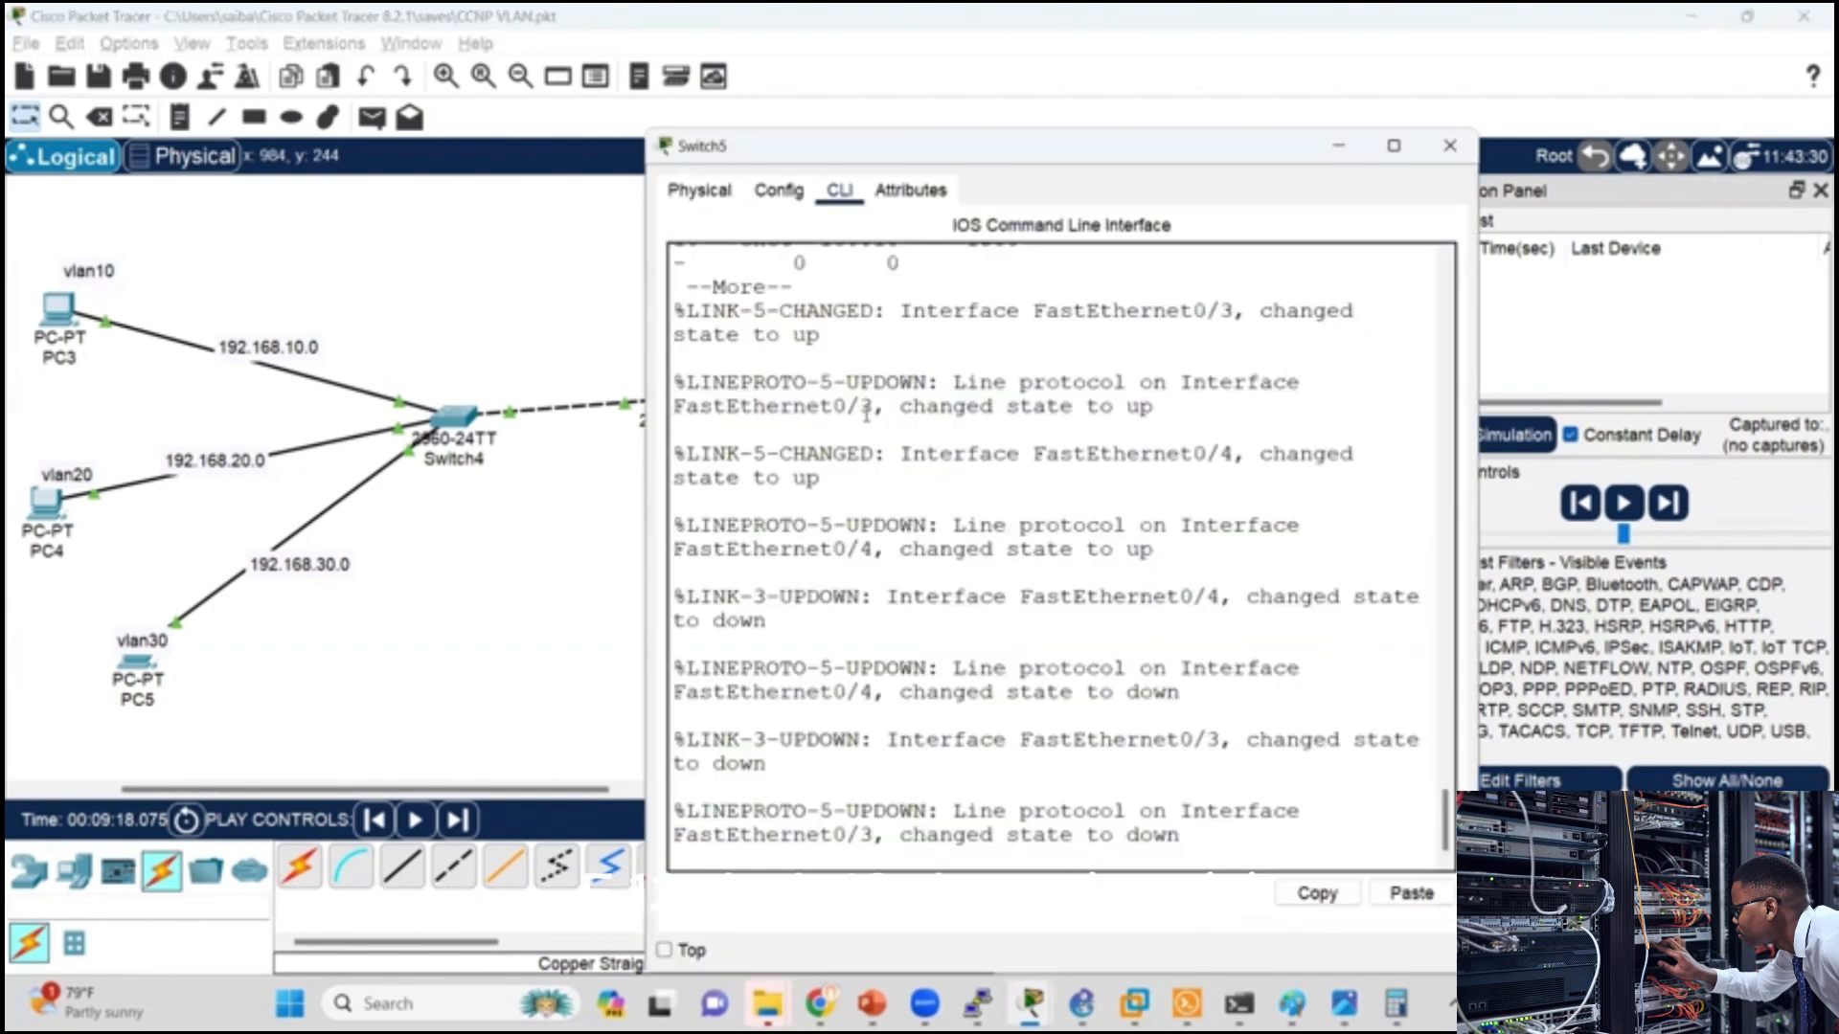
pyautogui.press('Return')
pyautogui.press('Return')
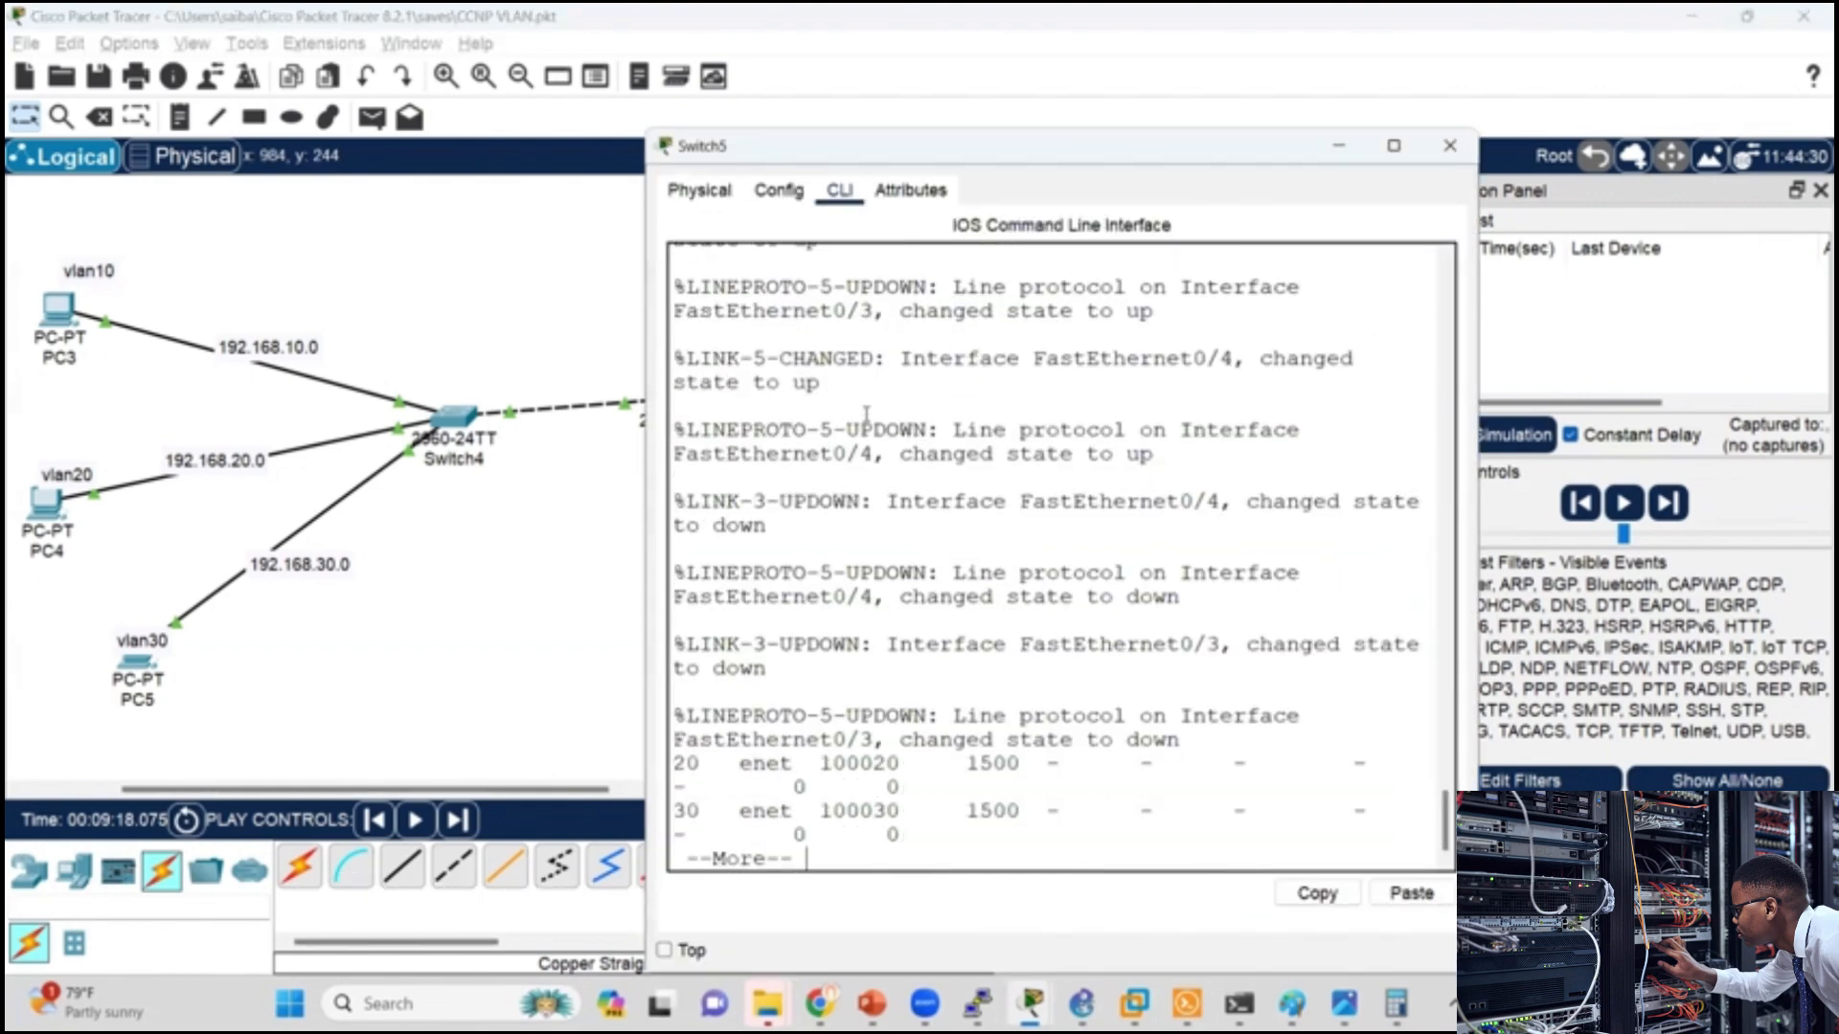
# Step: Leave the paged VLAN output on Switch5 and enter configuration of interface f0/10
pyautogui.hotkey('ctrl', 'c')
pyautogui.write('inf t')
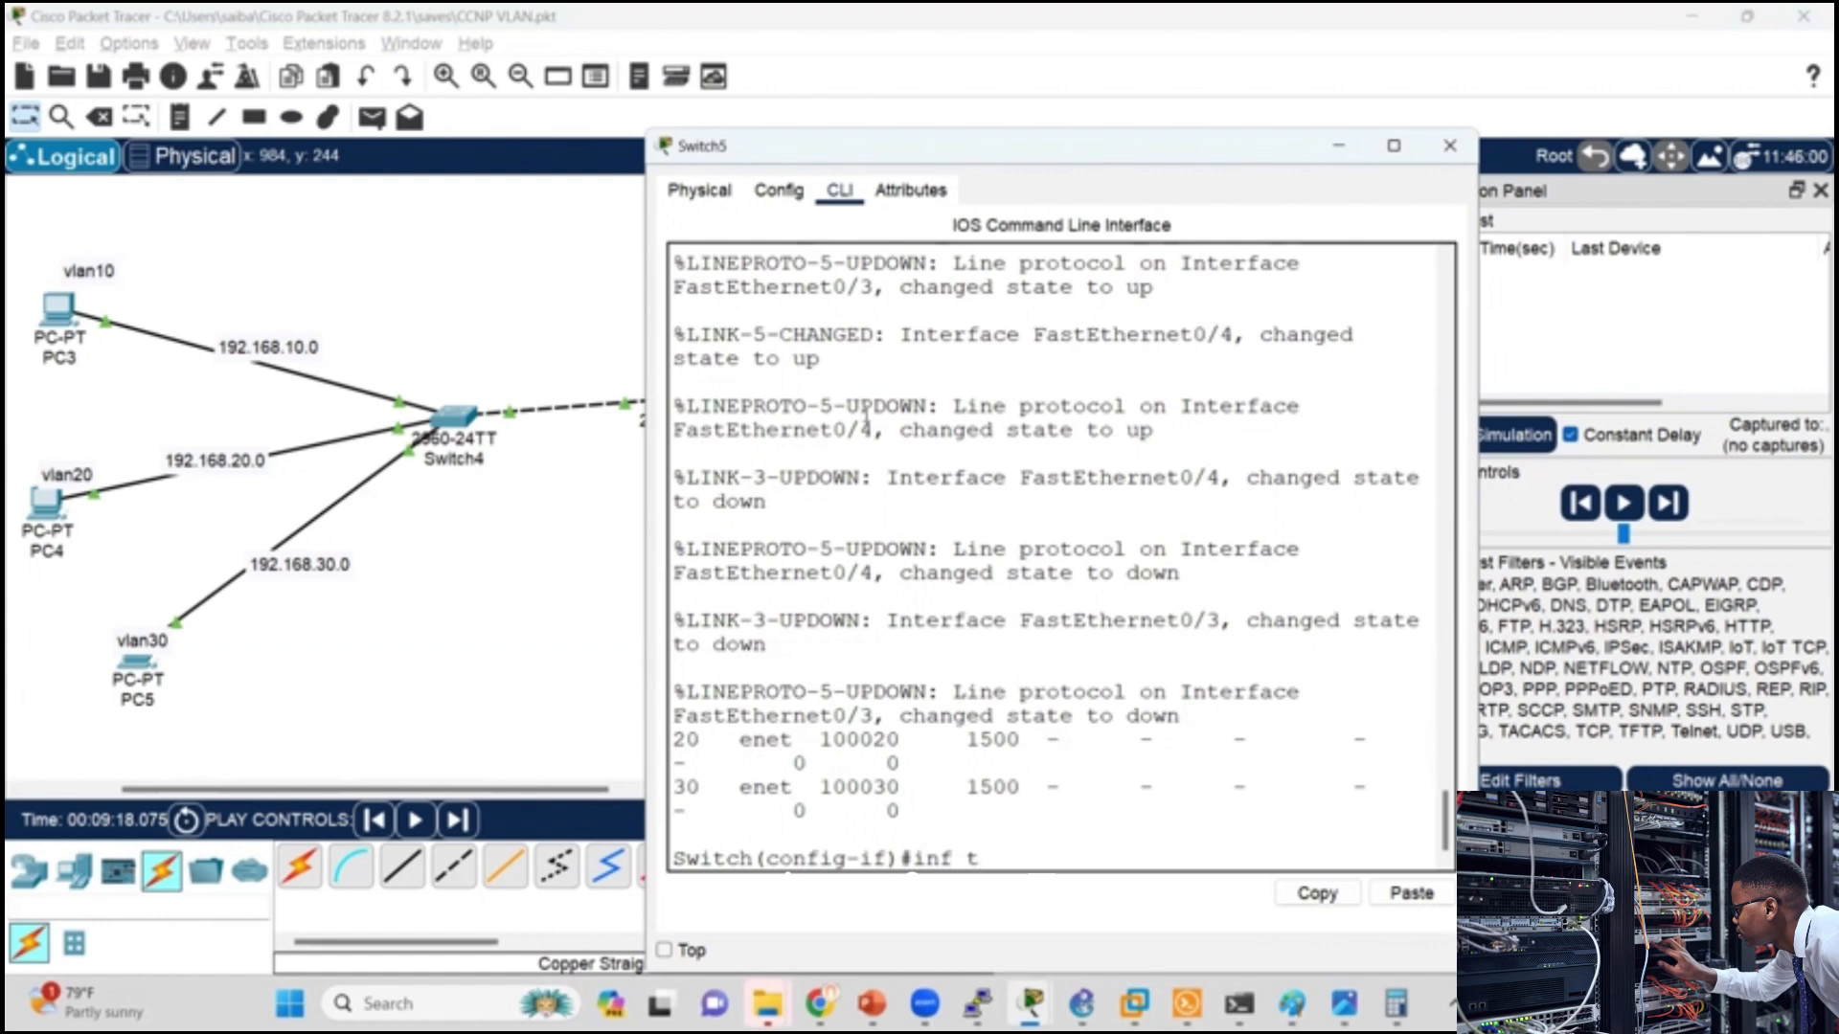
pyautogui.press('BackSpace')
pyautogui.press('BackSpace')
pyautogui.press('BackSpace')
pyautogui.write('yt')
pyautogui.press('BackSpace')
pyautogui.write('t f0/10')
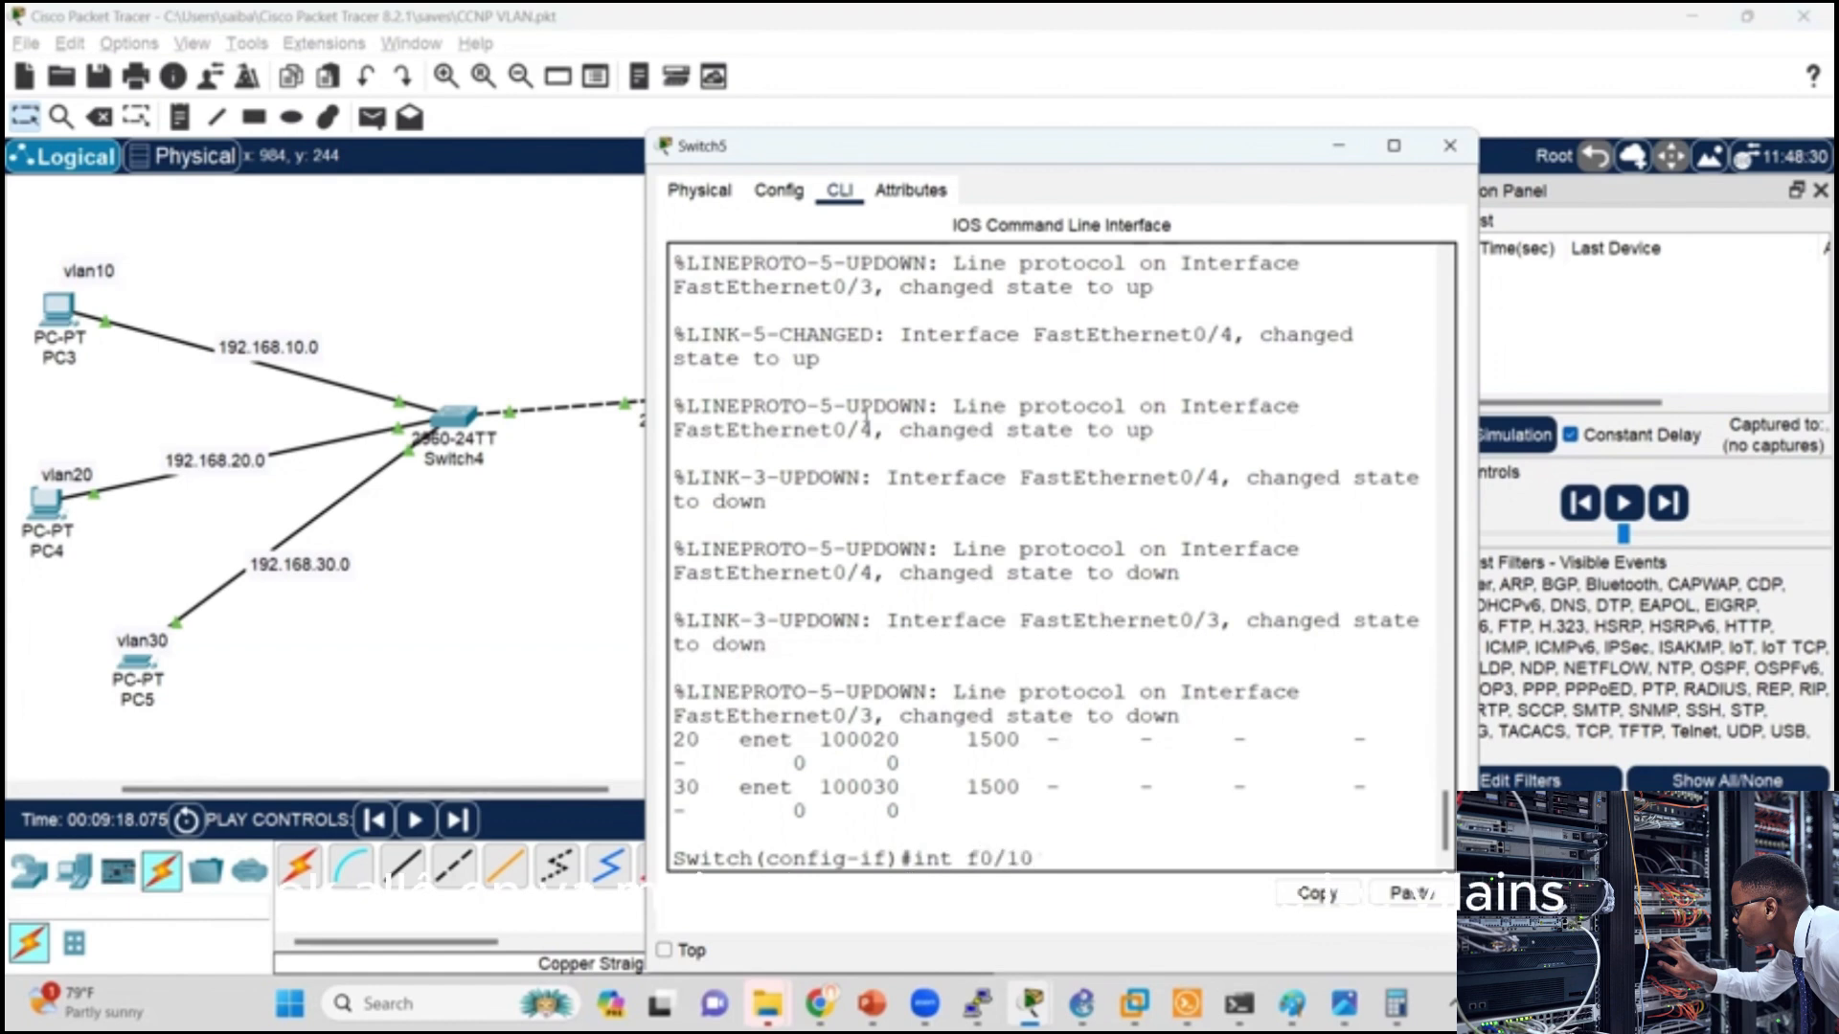
pyautogui.press('Return')
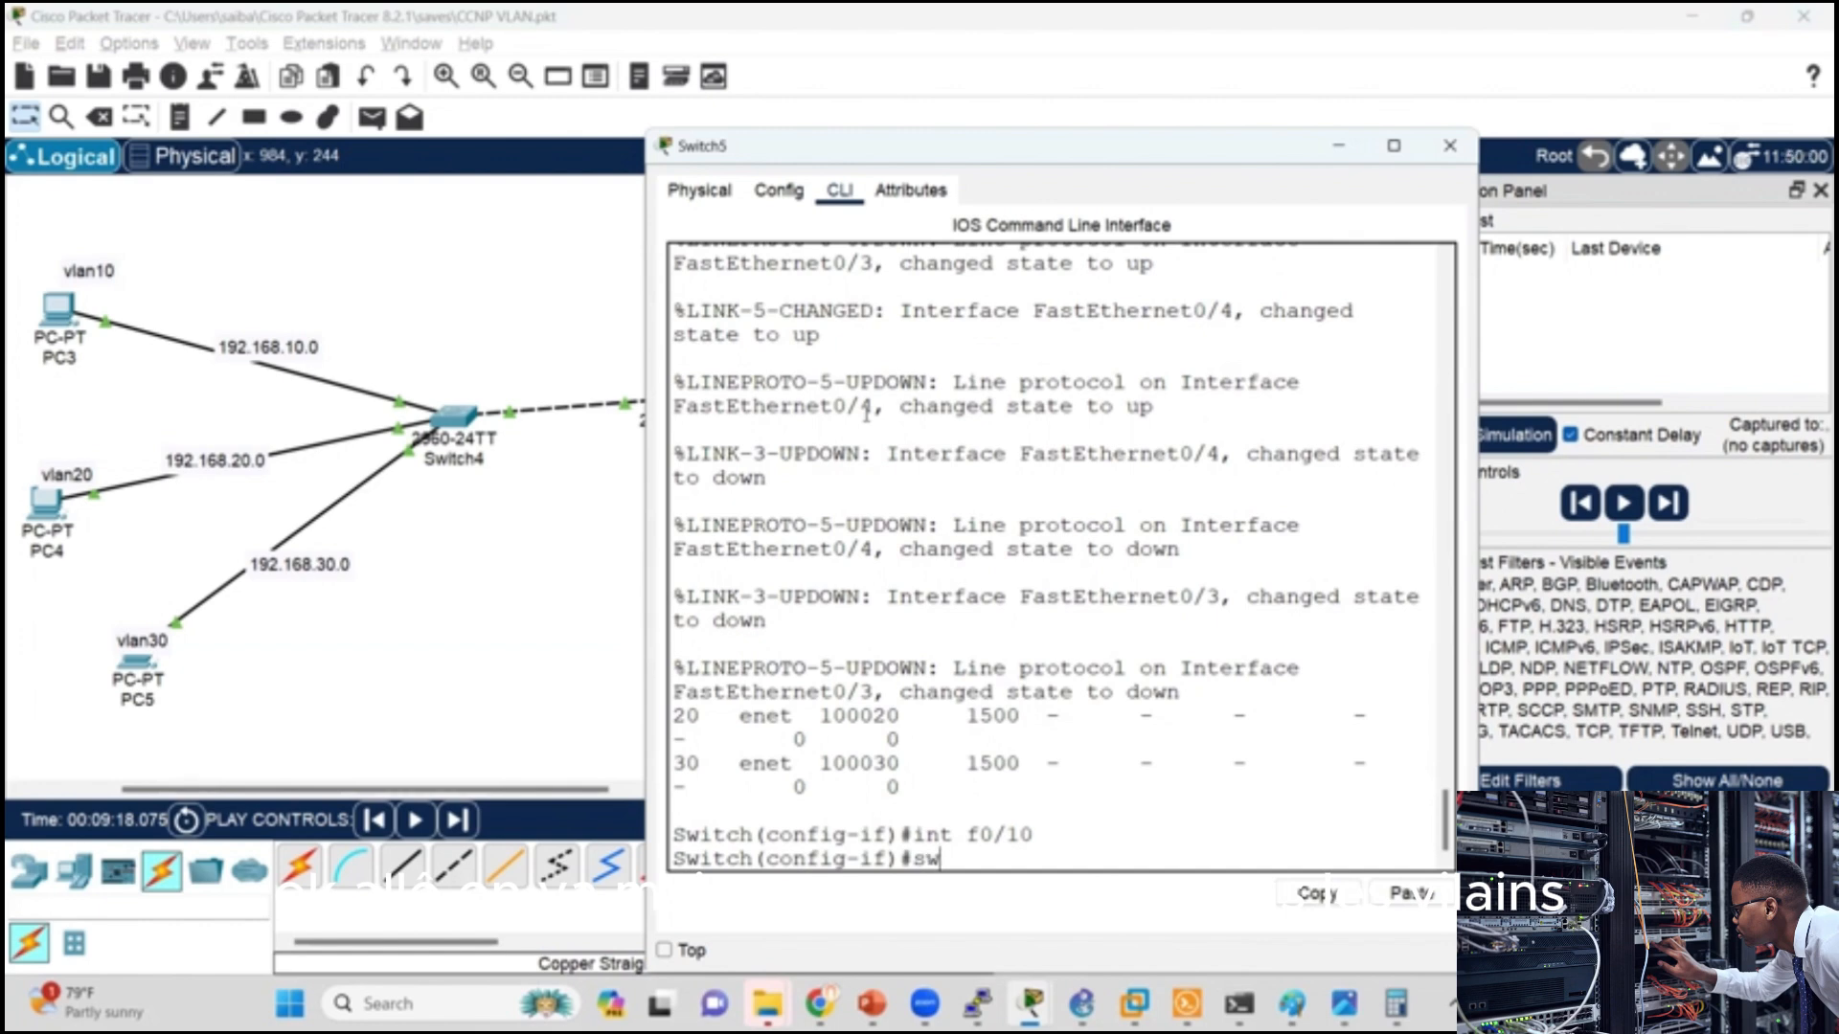
# Step: Set Switch5's f0/10 interface to trunk mode with switchport mode trunk
pyautogui.write('sw')
pyautogui.press('Tab')
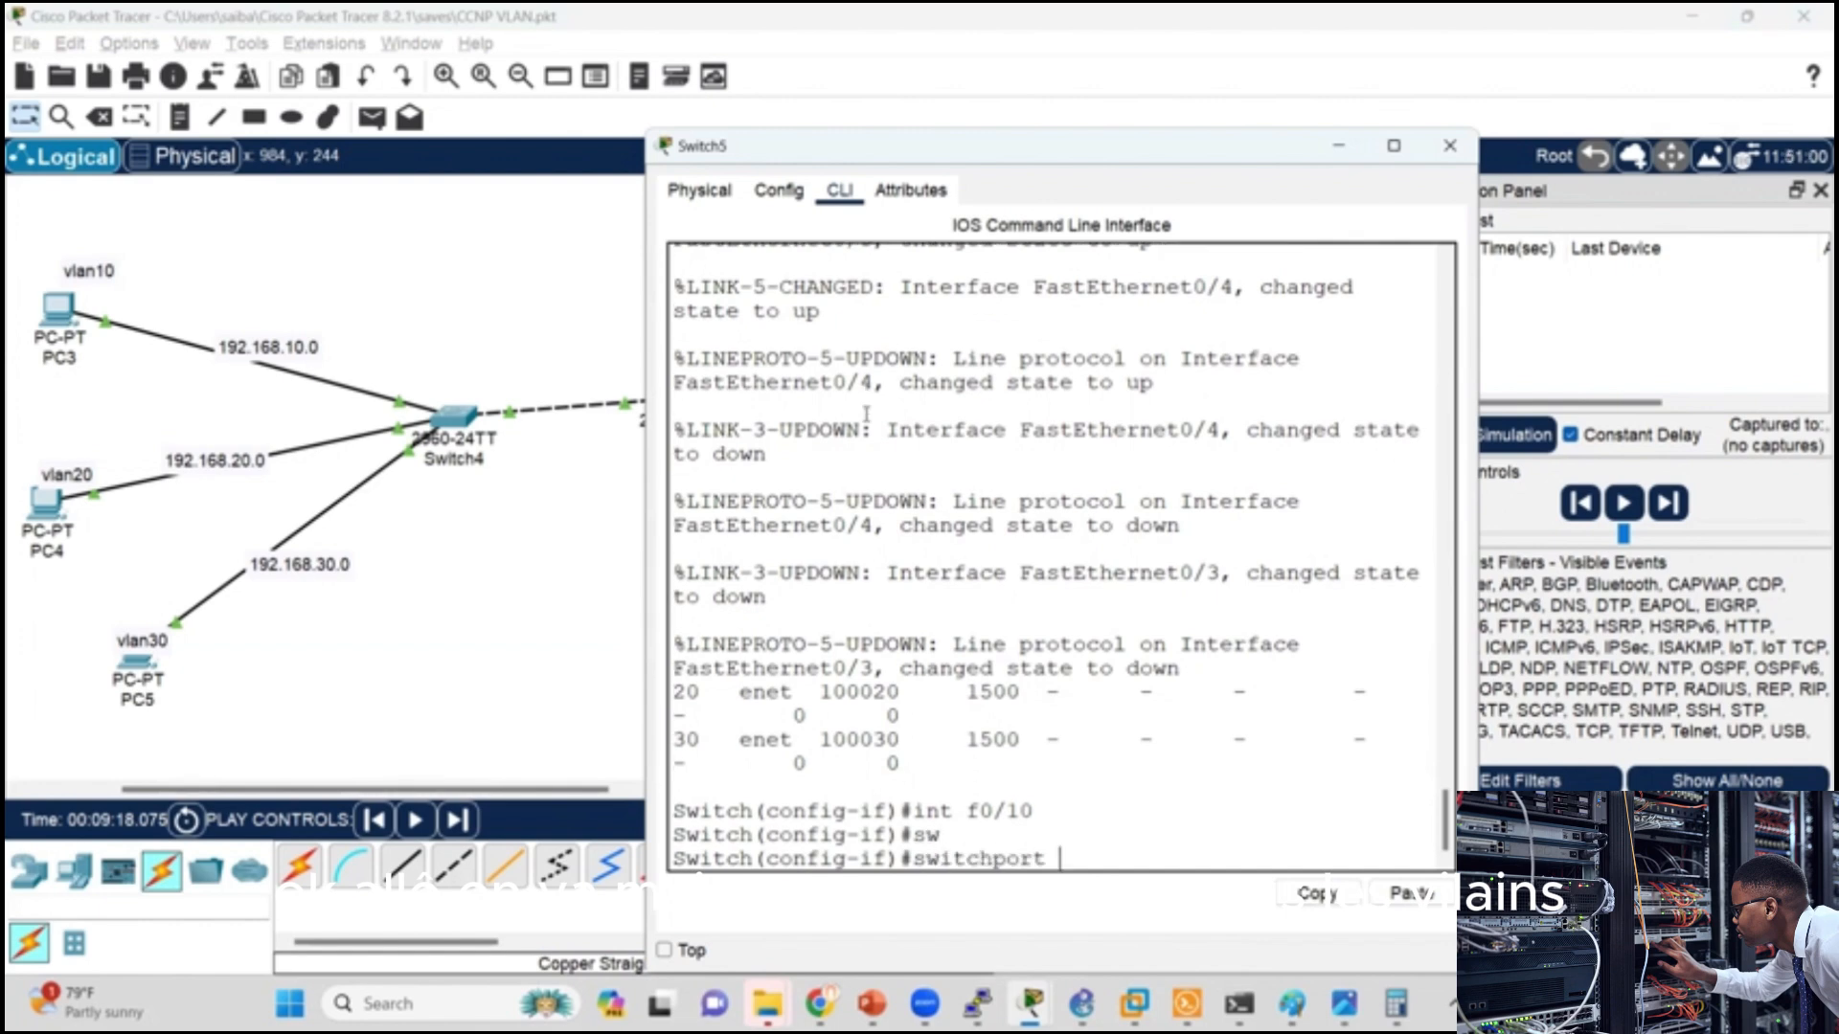
pyautogui.write('mo')
pyautogui.press('Tab')
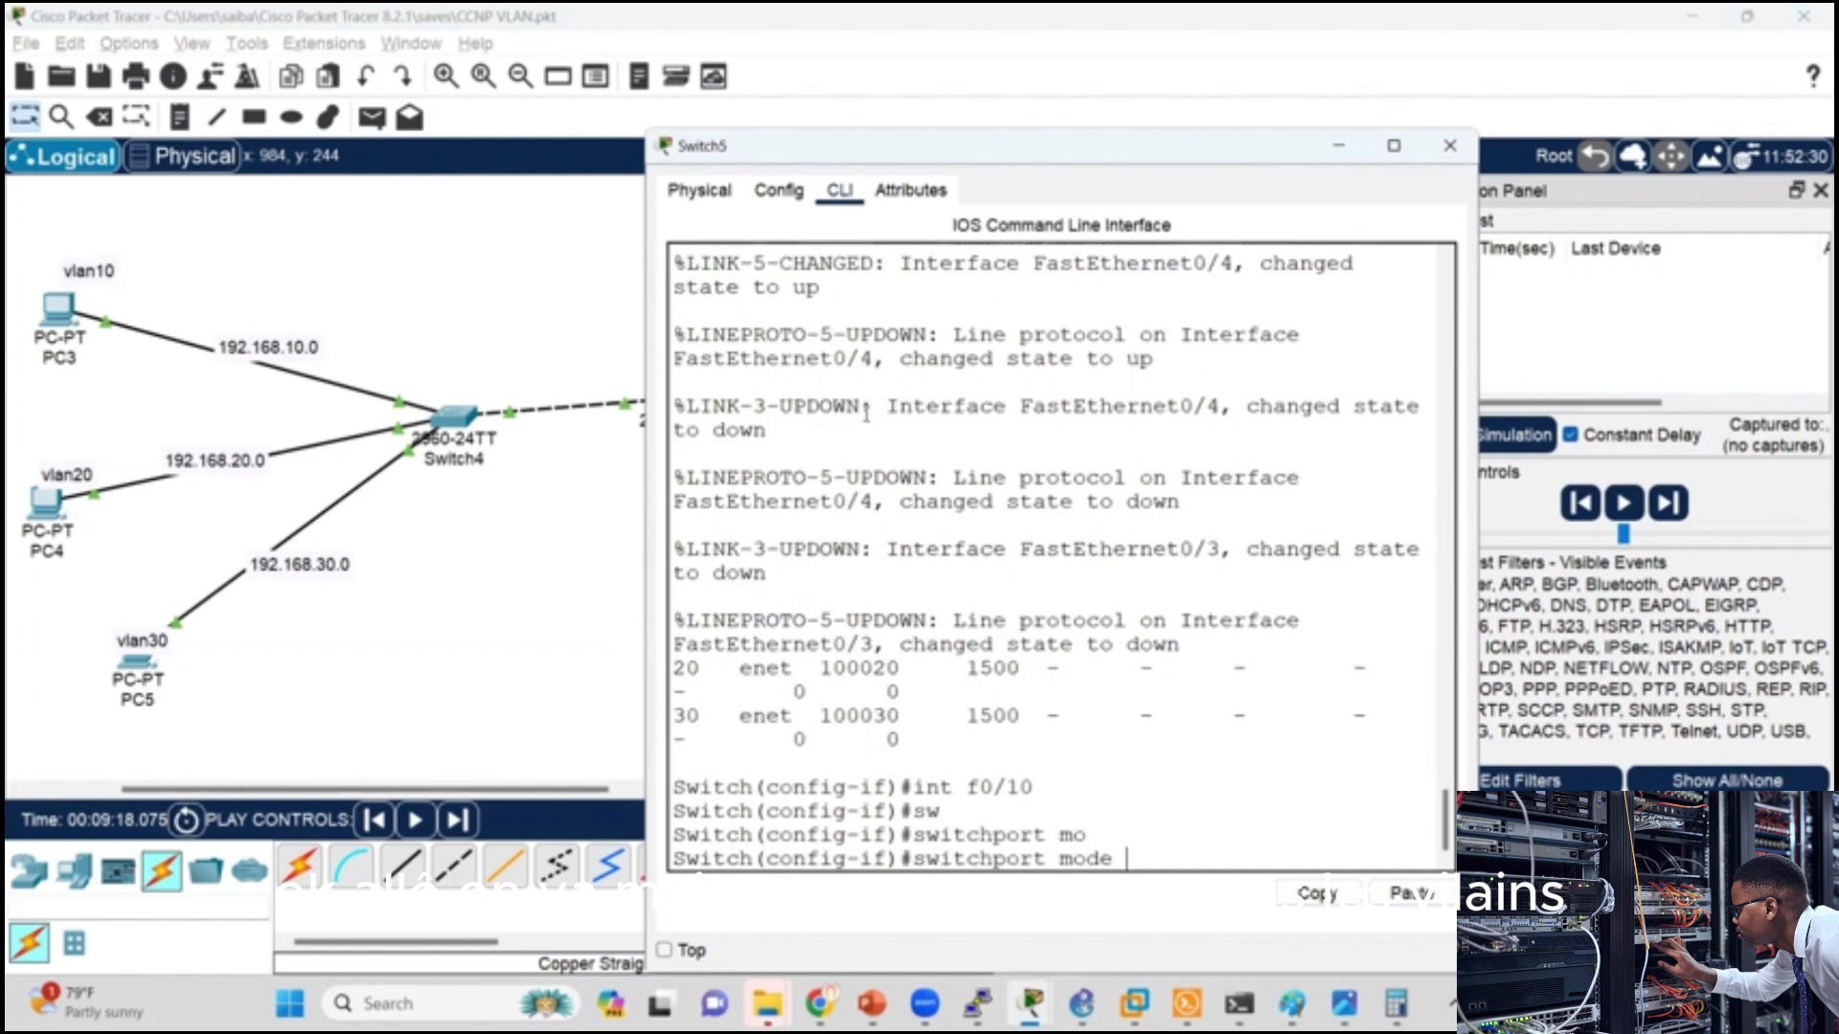
pyautogui.write('tr')
pyautogui.press('Tab')
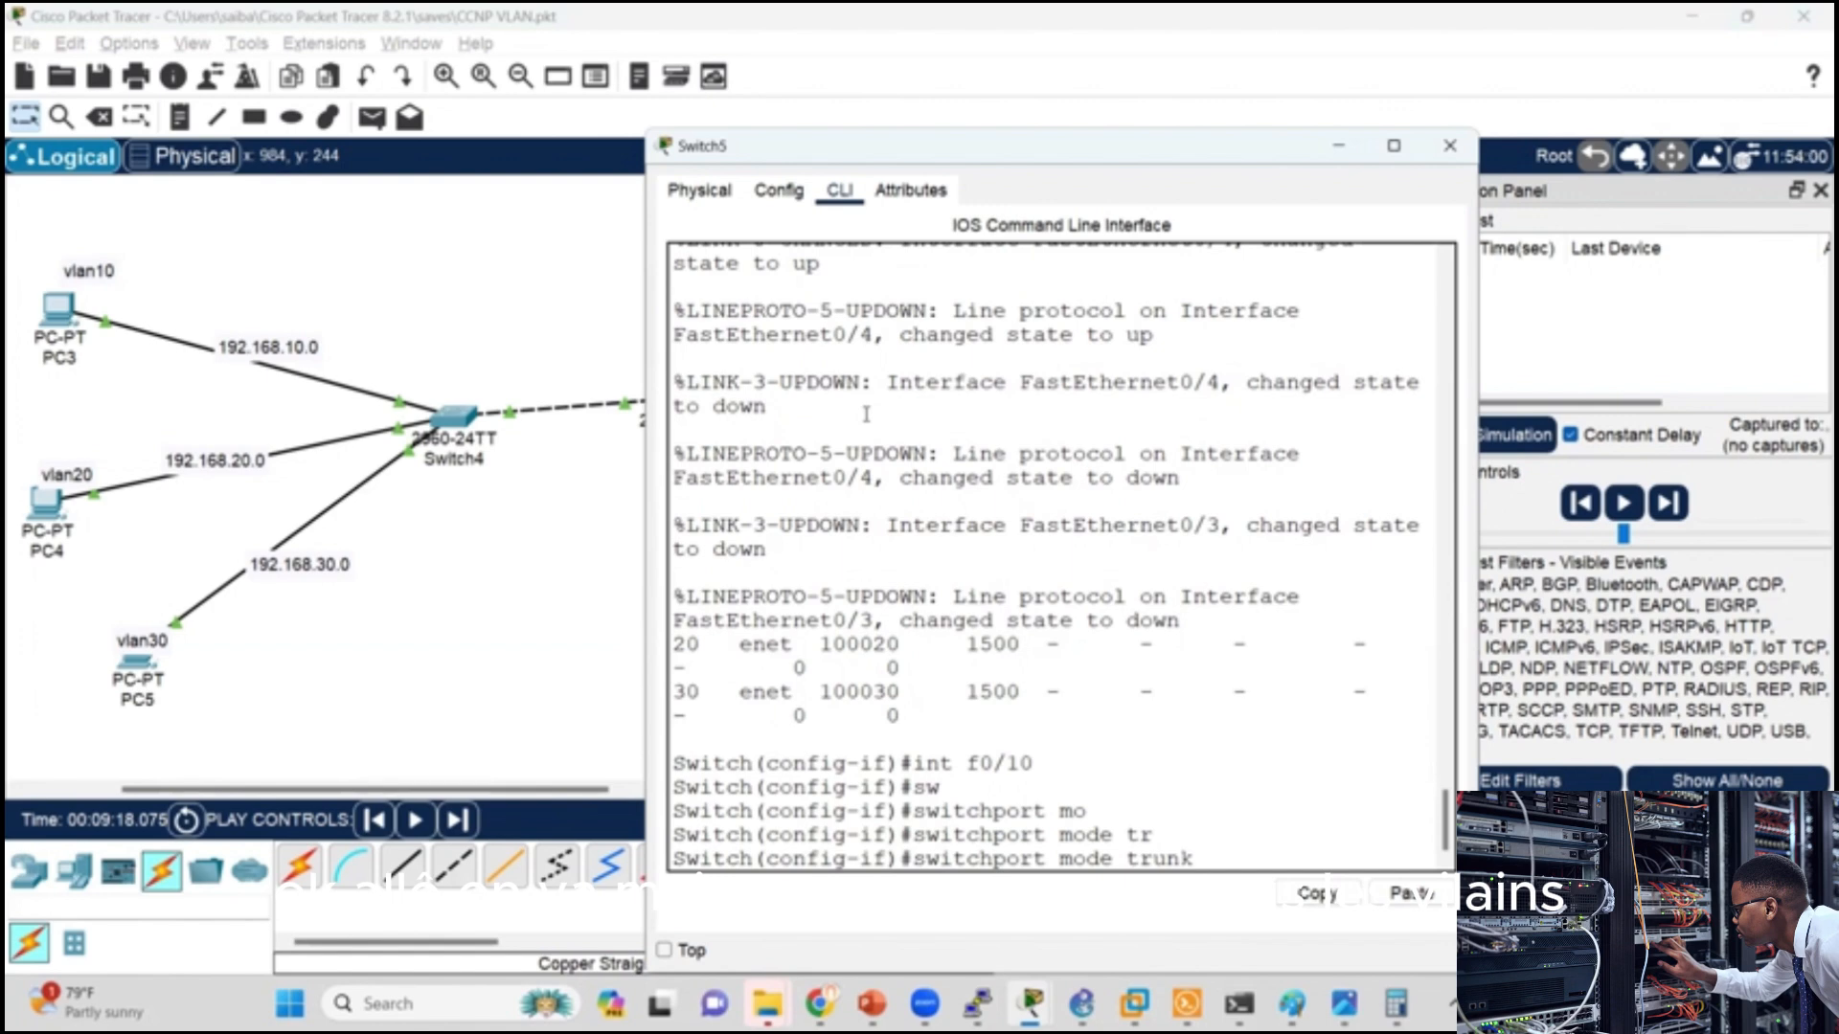
pyautogui.press('Return')
# Step: List the switchport trunk options and allow VLANs 10, 20 and 30 on f0/10 with switchport trunk allowed vlan 10,20,30
pyautogui.write('sw')
pyautogui.press('Tab')
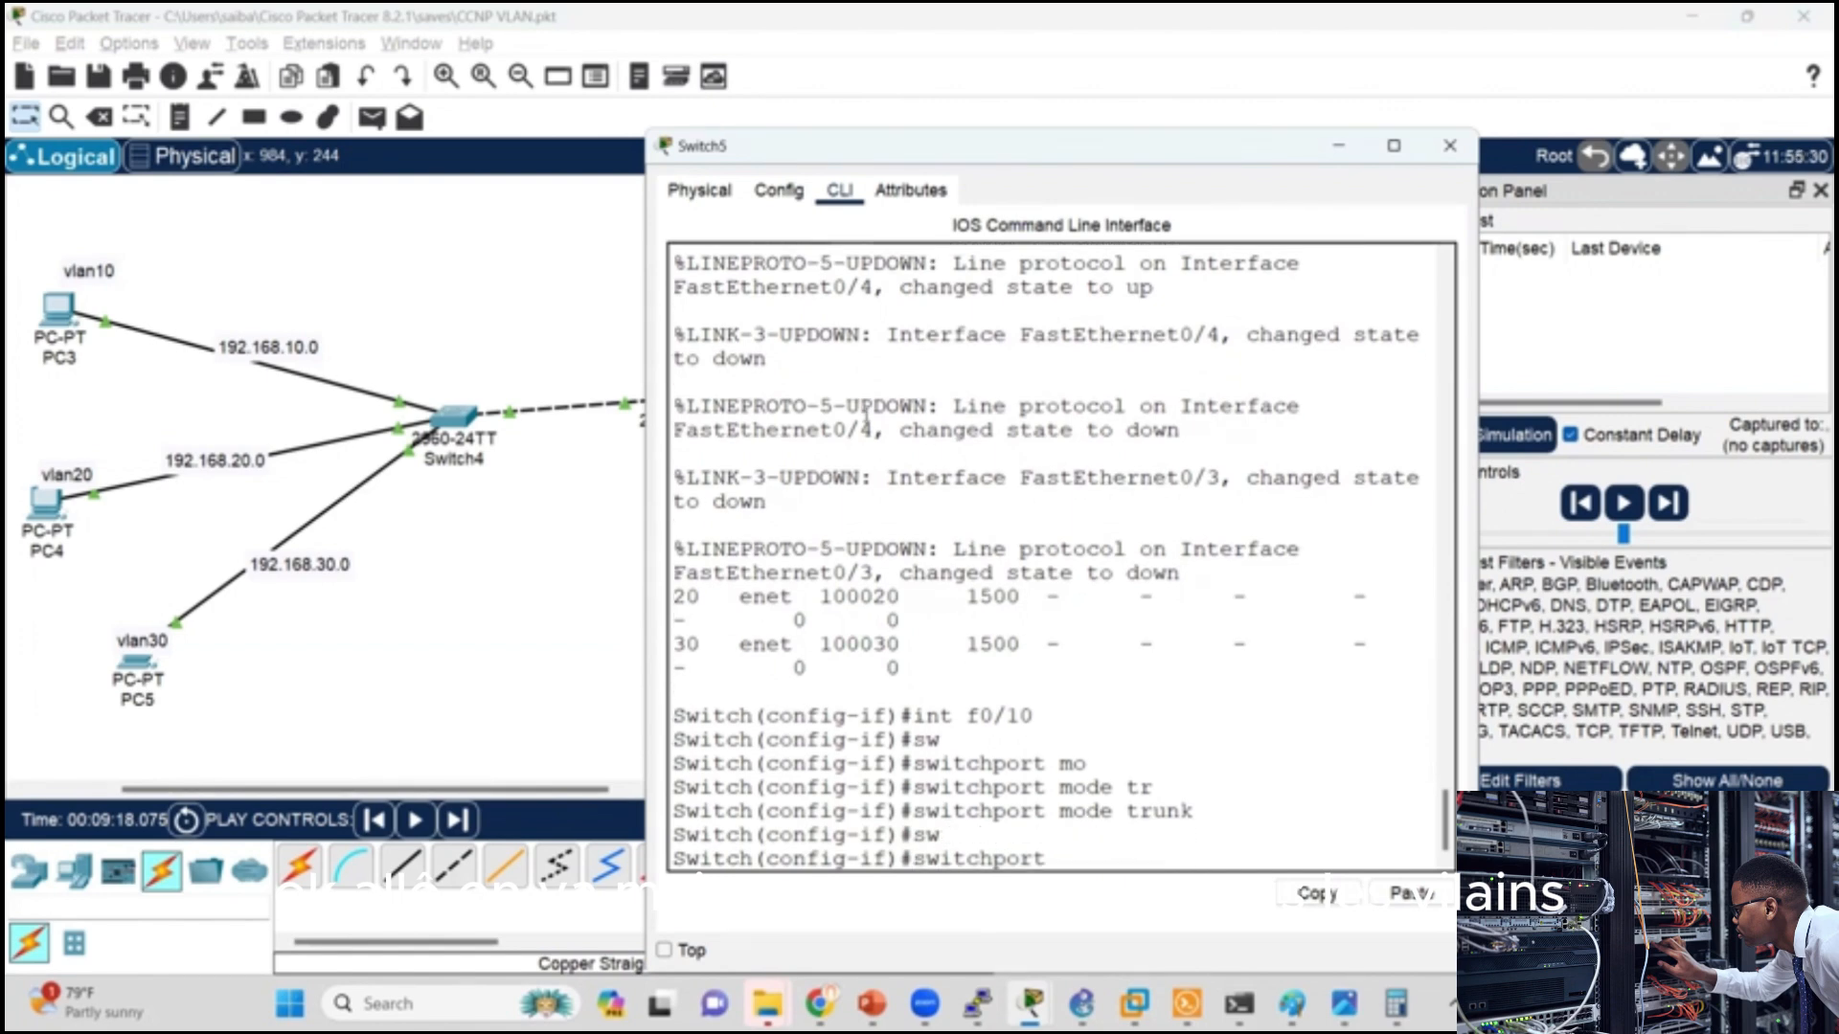
pyautogui.write('tr')
pyautogui.press('Tab')
pyautogui.write('?')
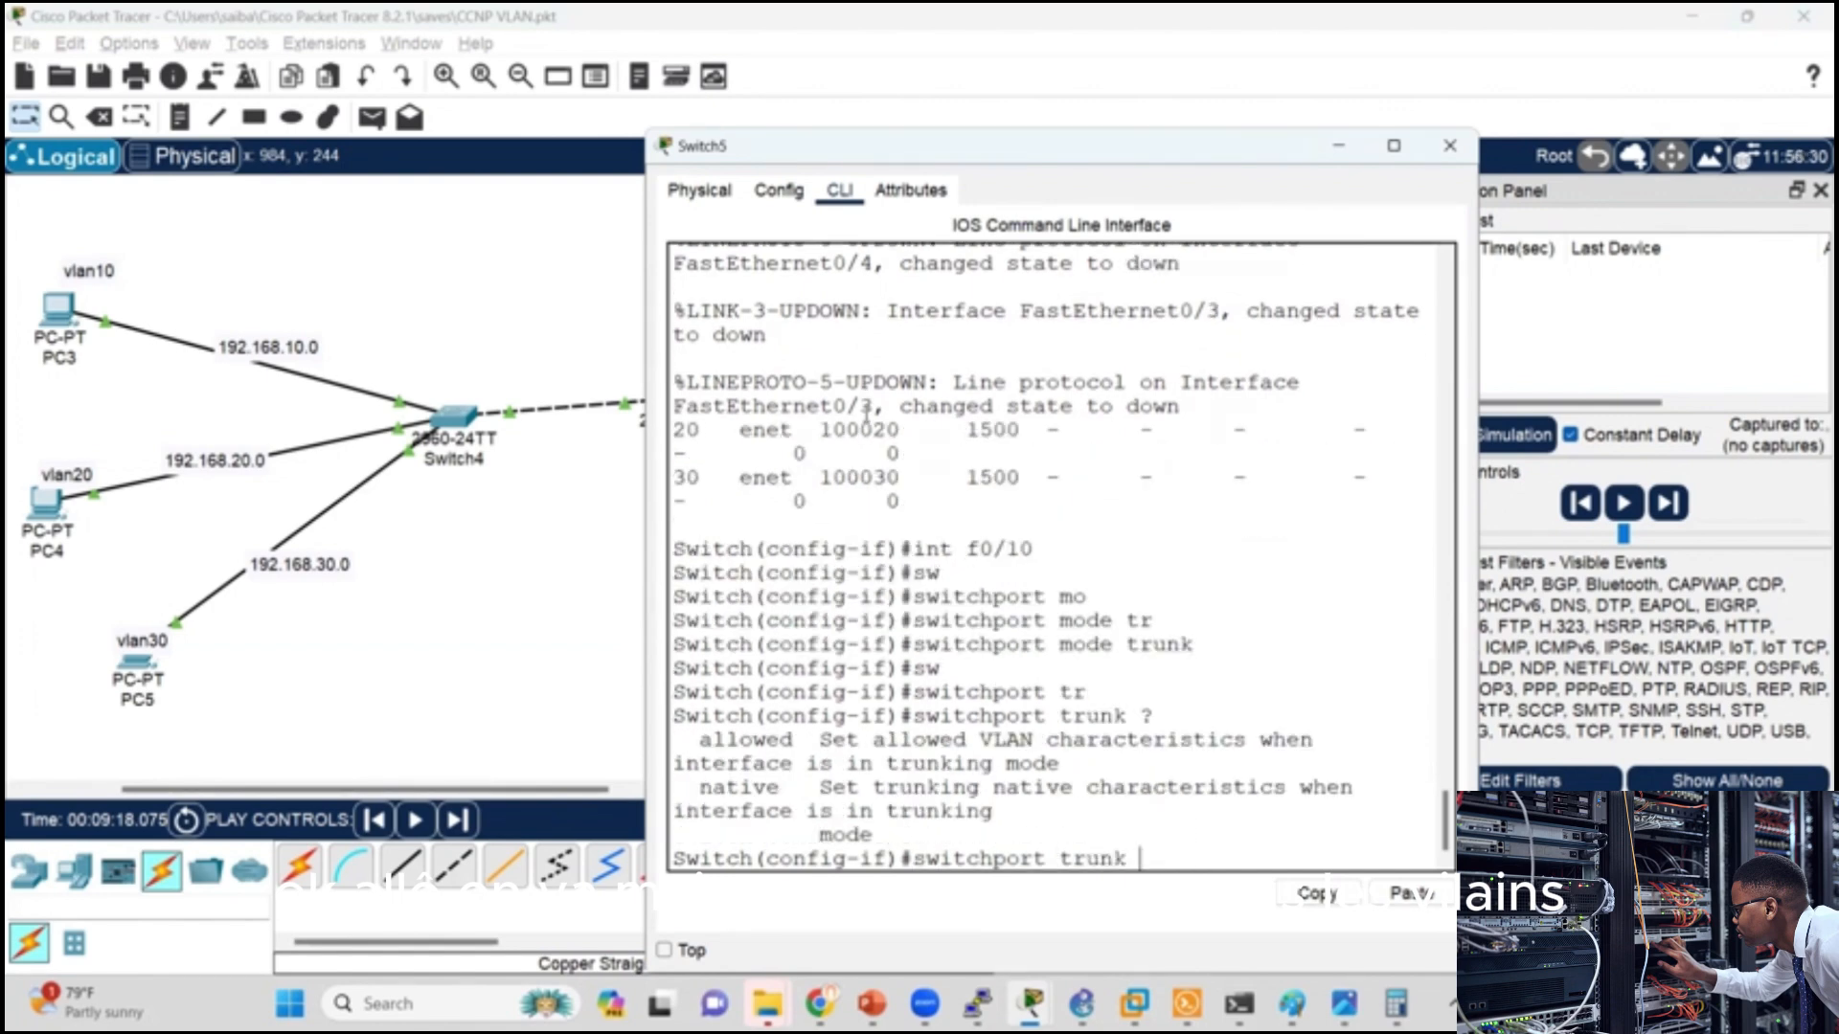
pyautogui.write('all')
pyautogui.press('Tab')
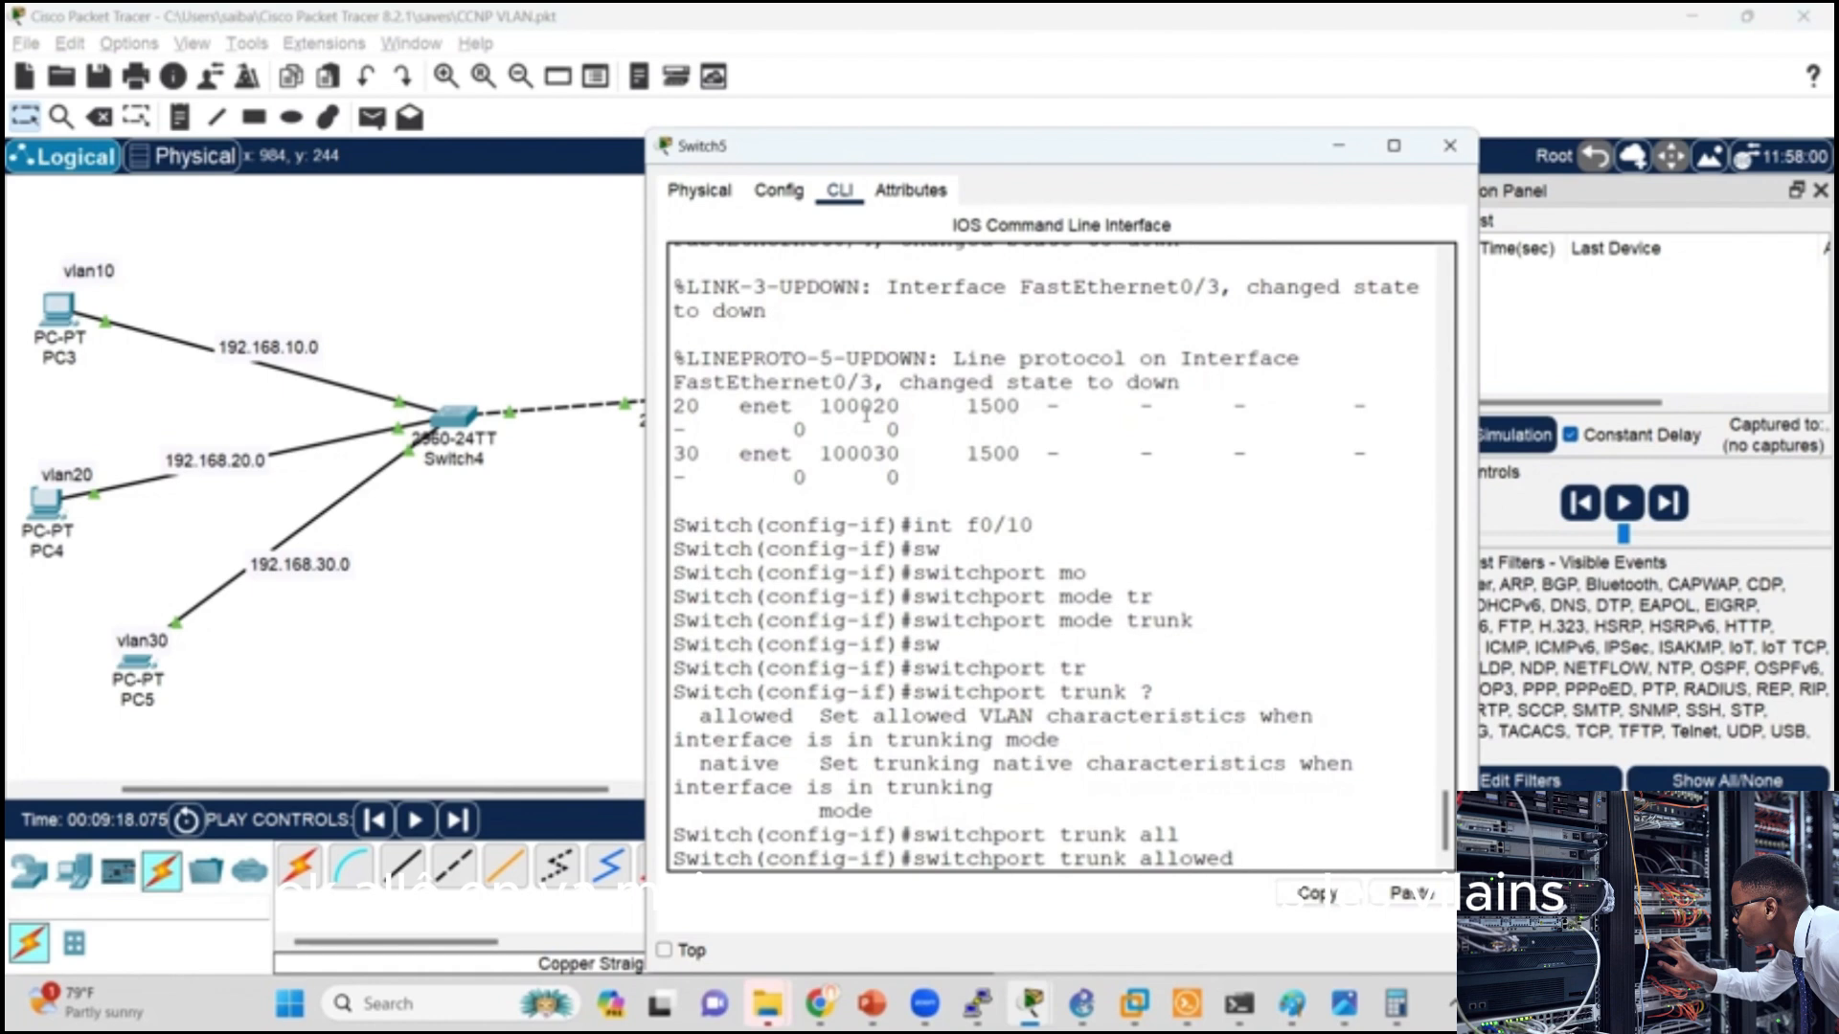
pyautogui.write('10,')
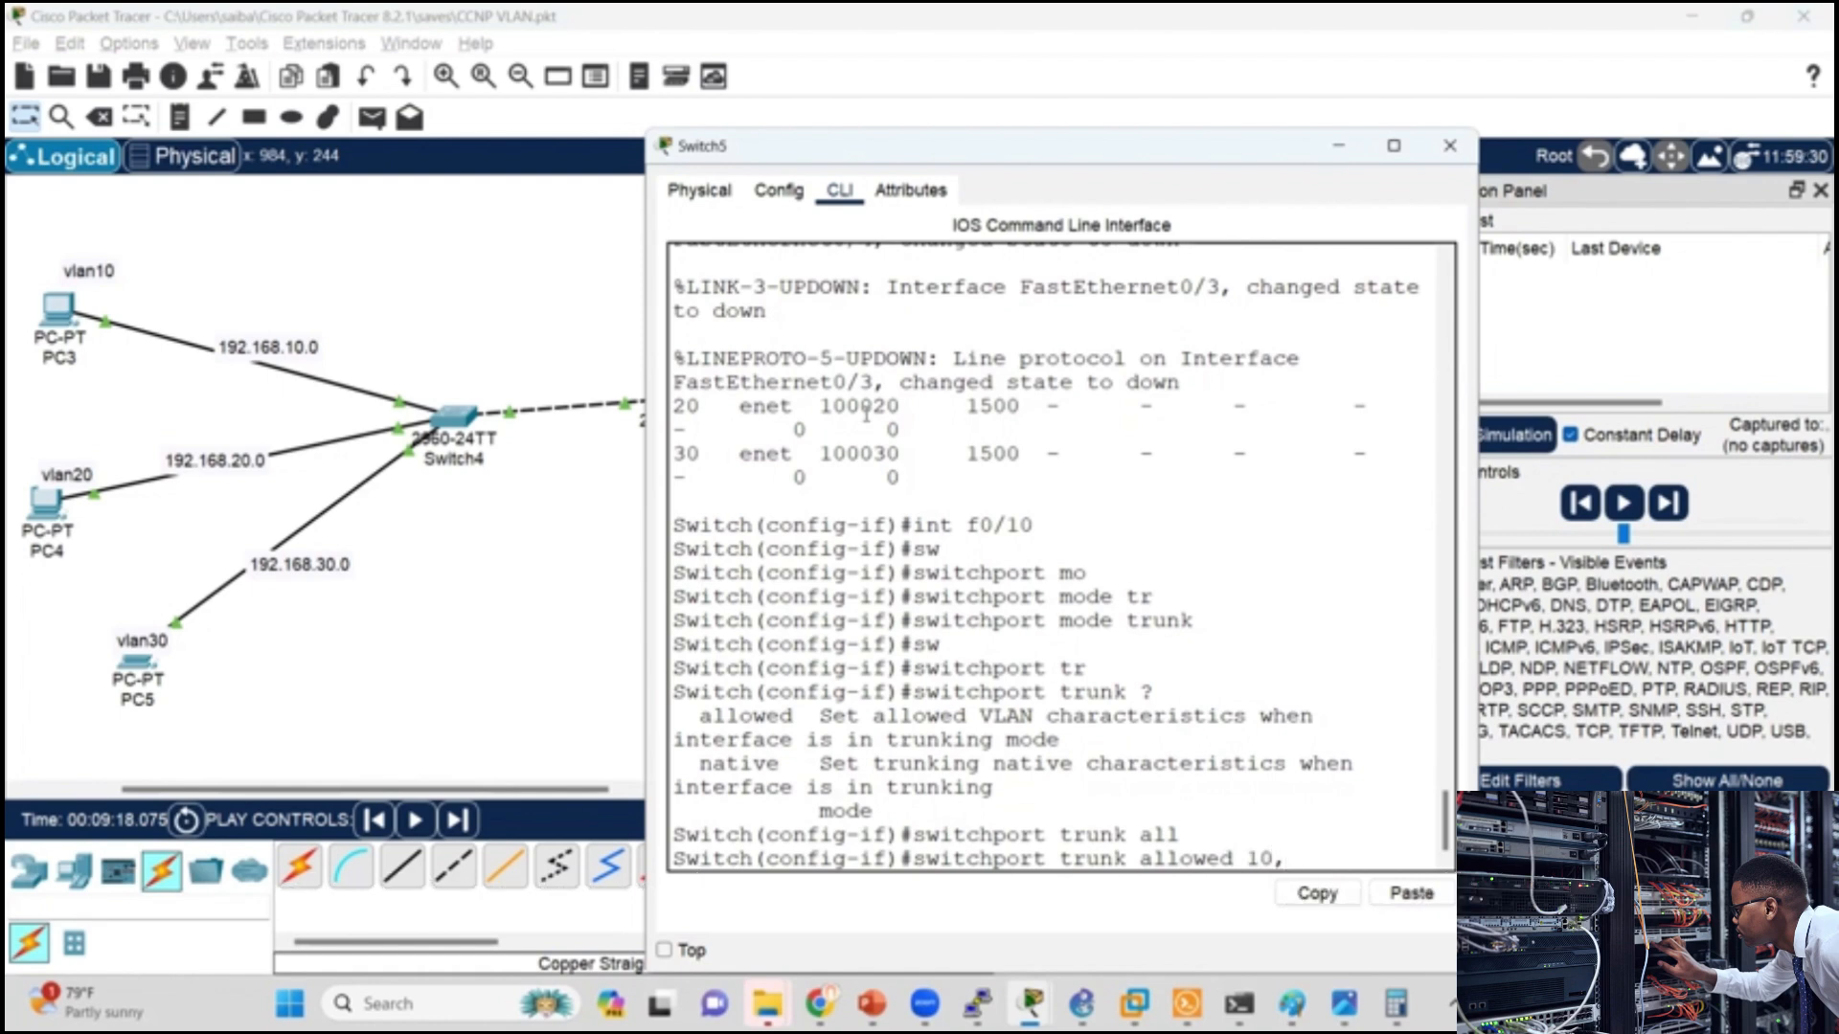
pyautogui.write('20,30')
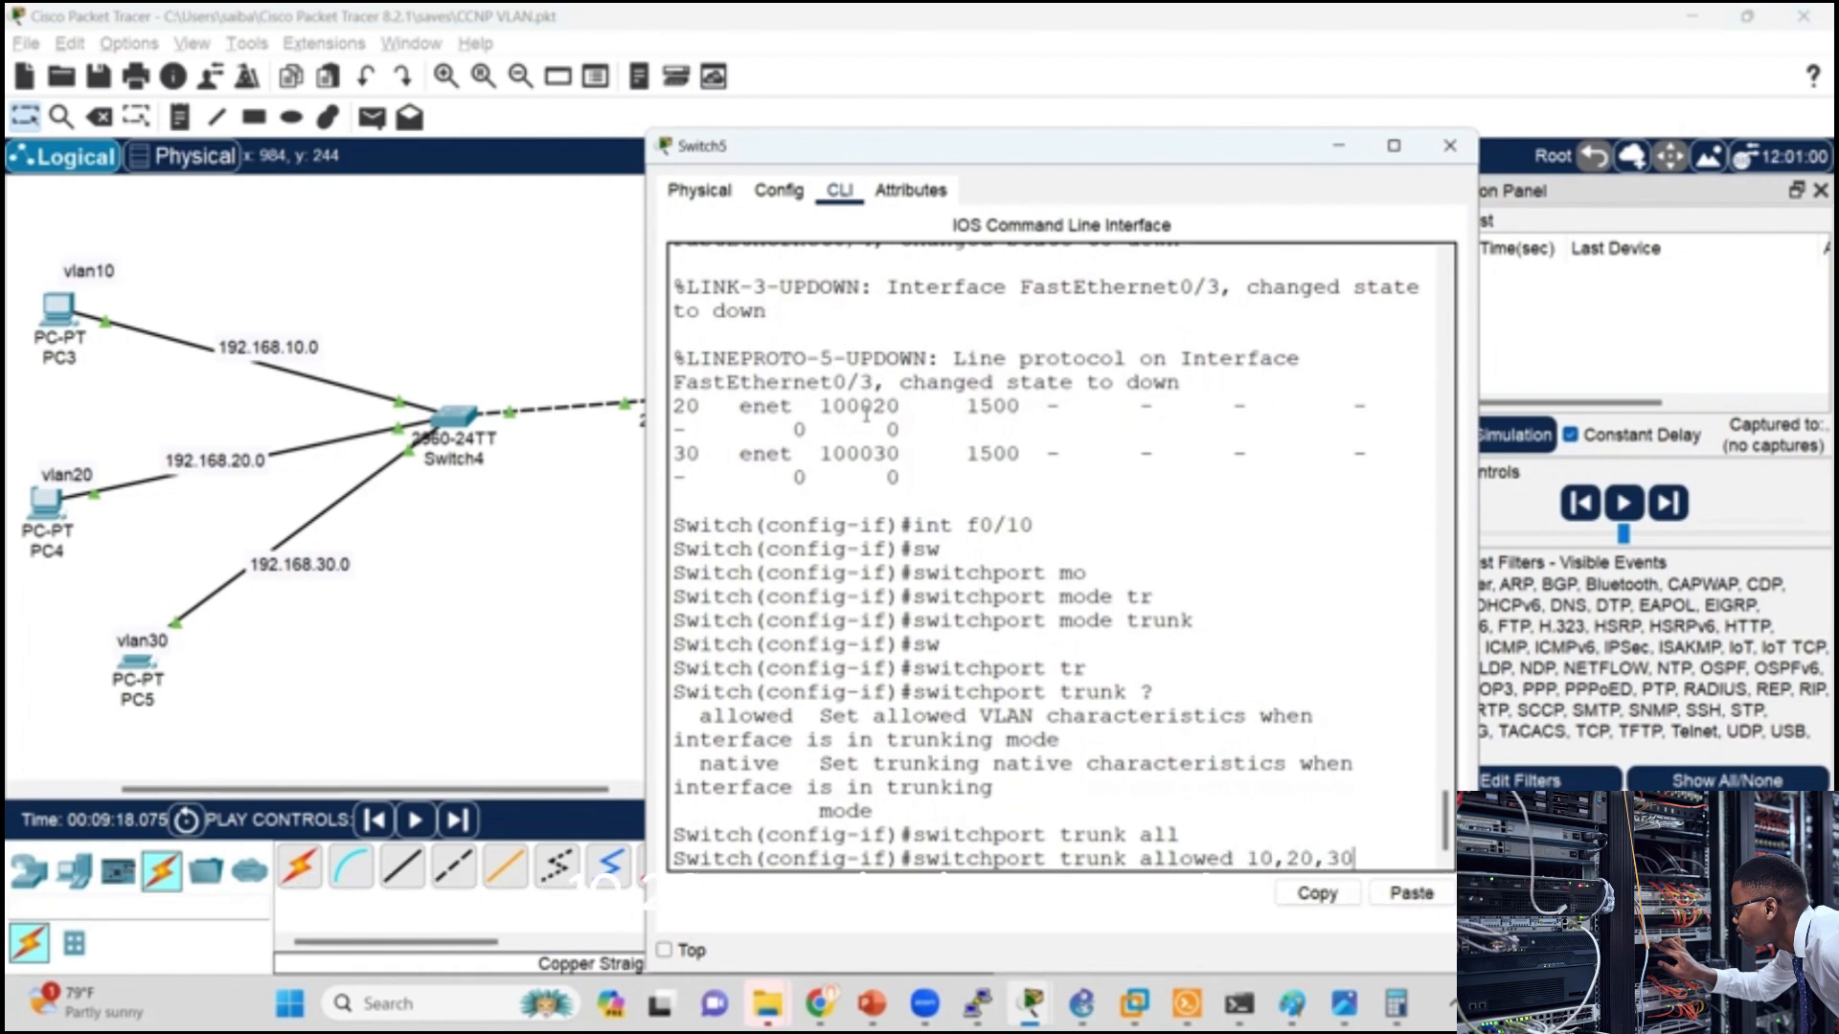
pyautogui.press('Return')
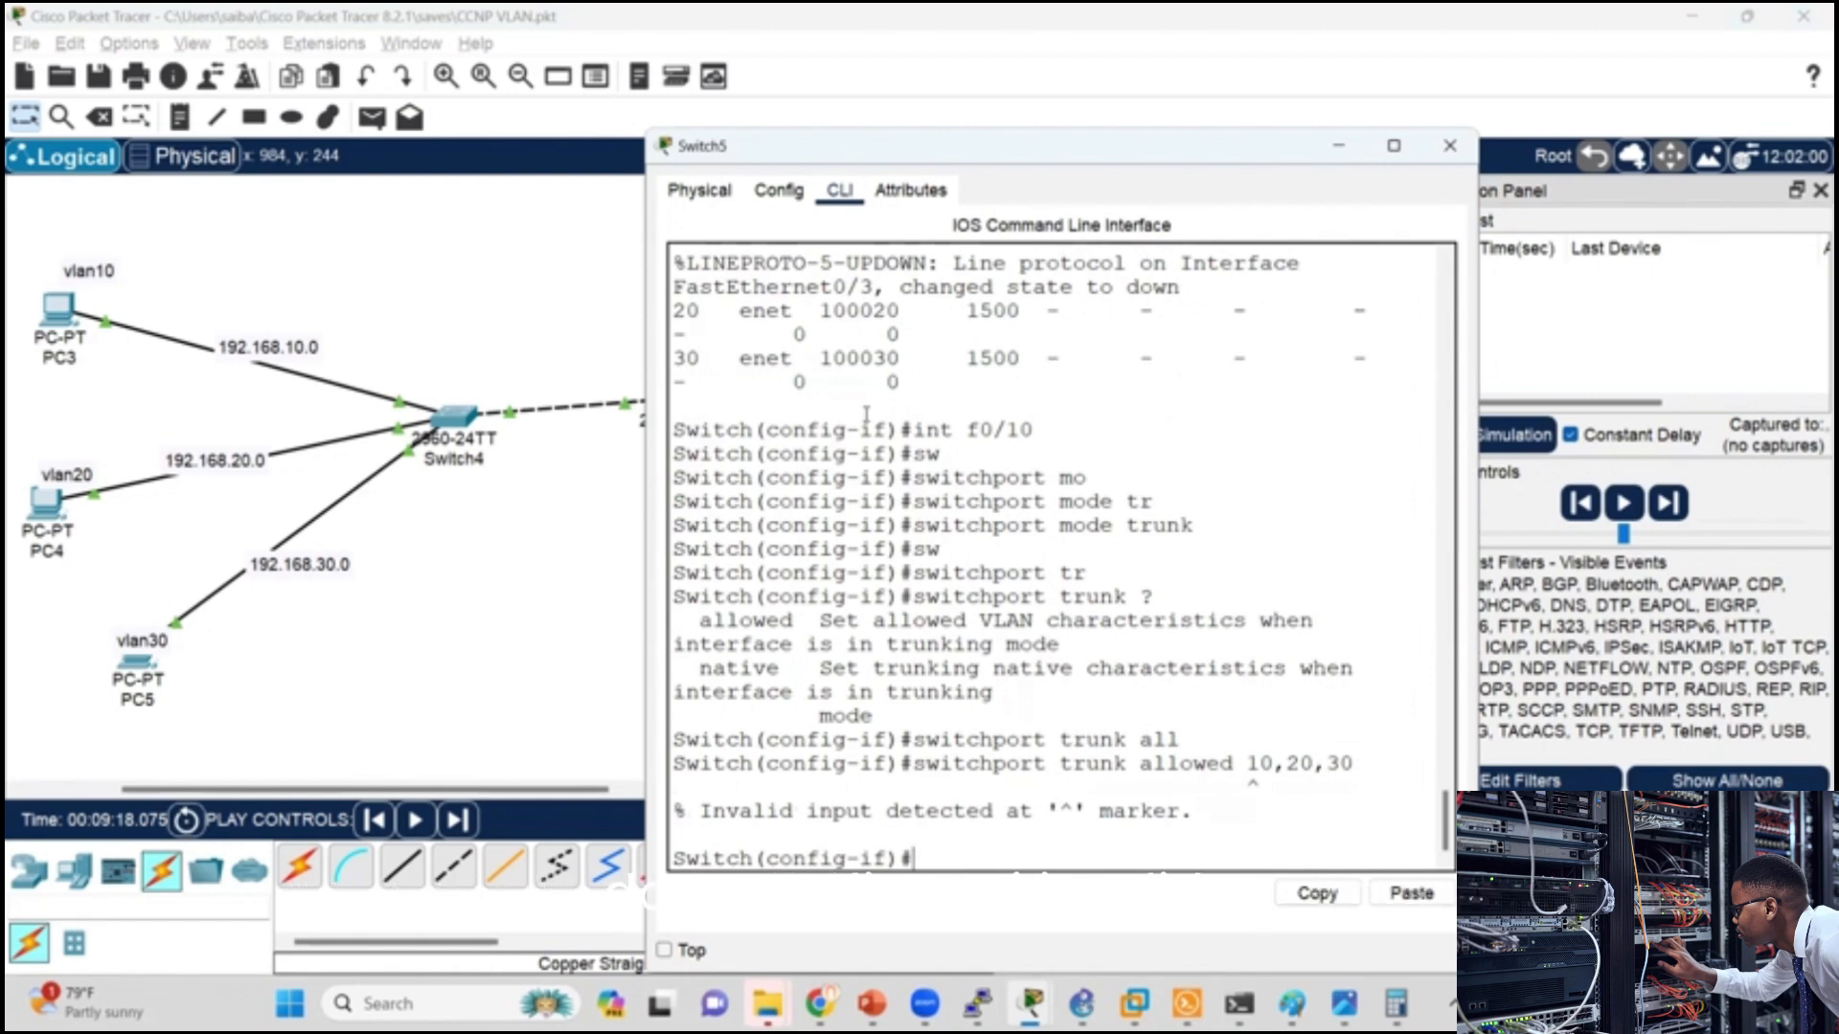
pyautogui.press('Up')
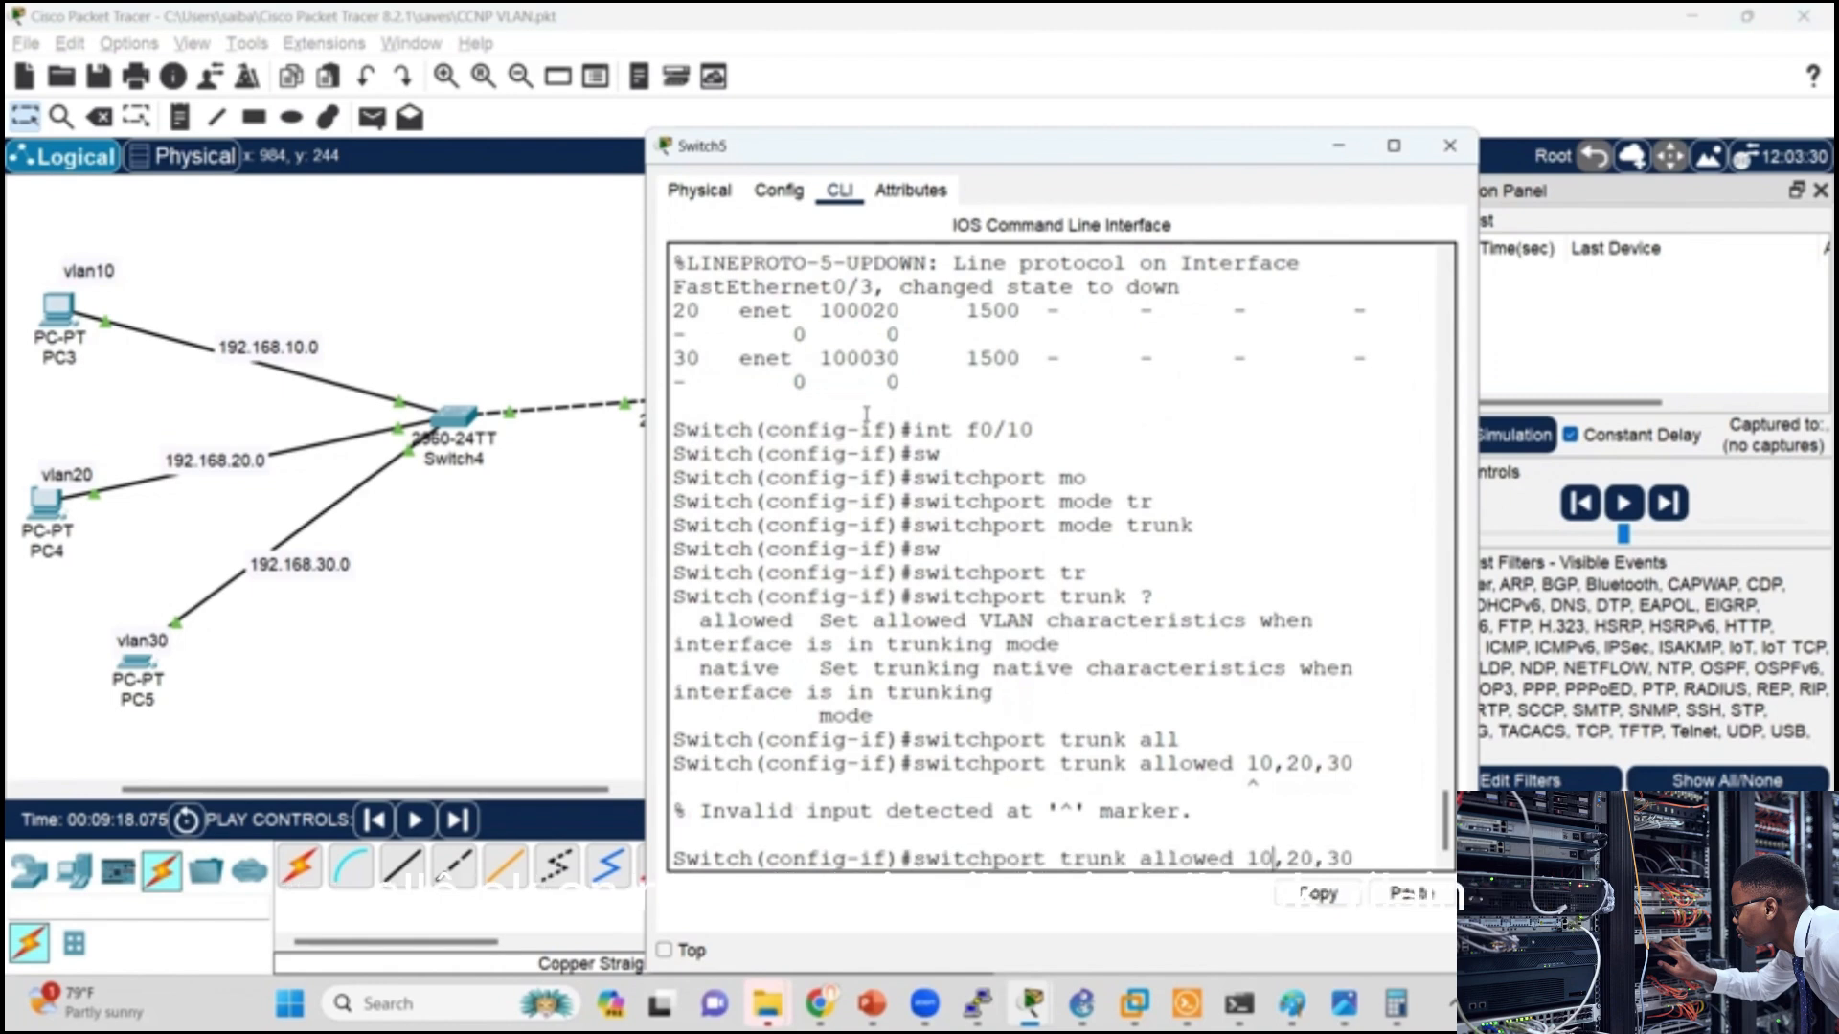
pyautogui.write('vlan')
pyautogui.press('Return')
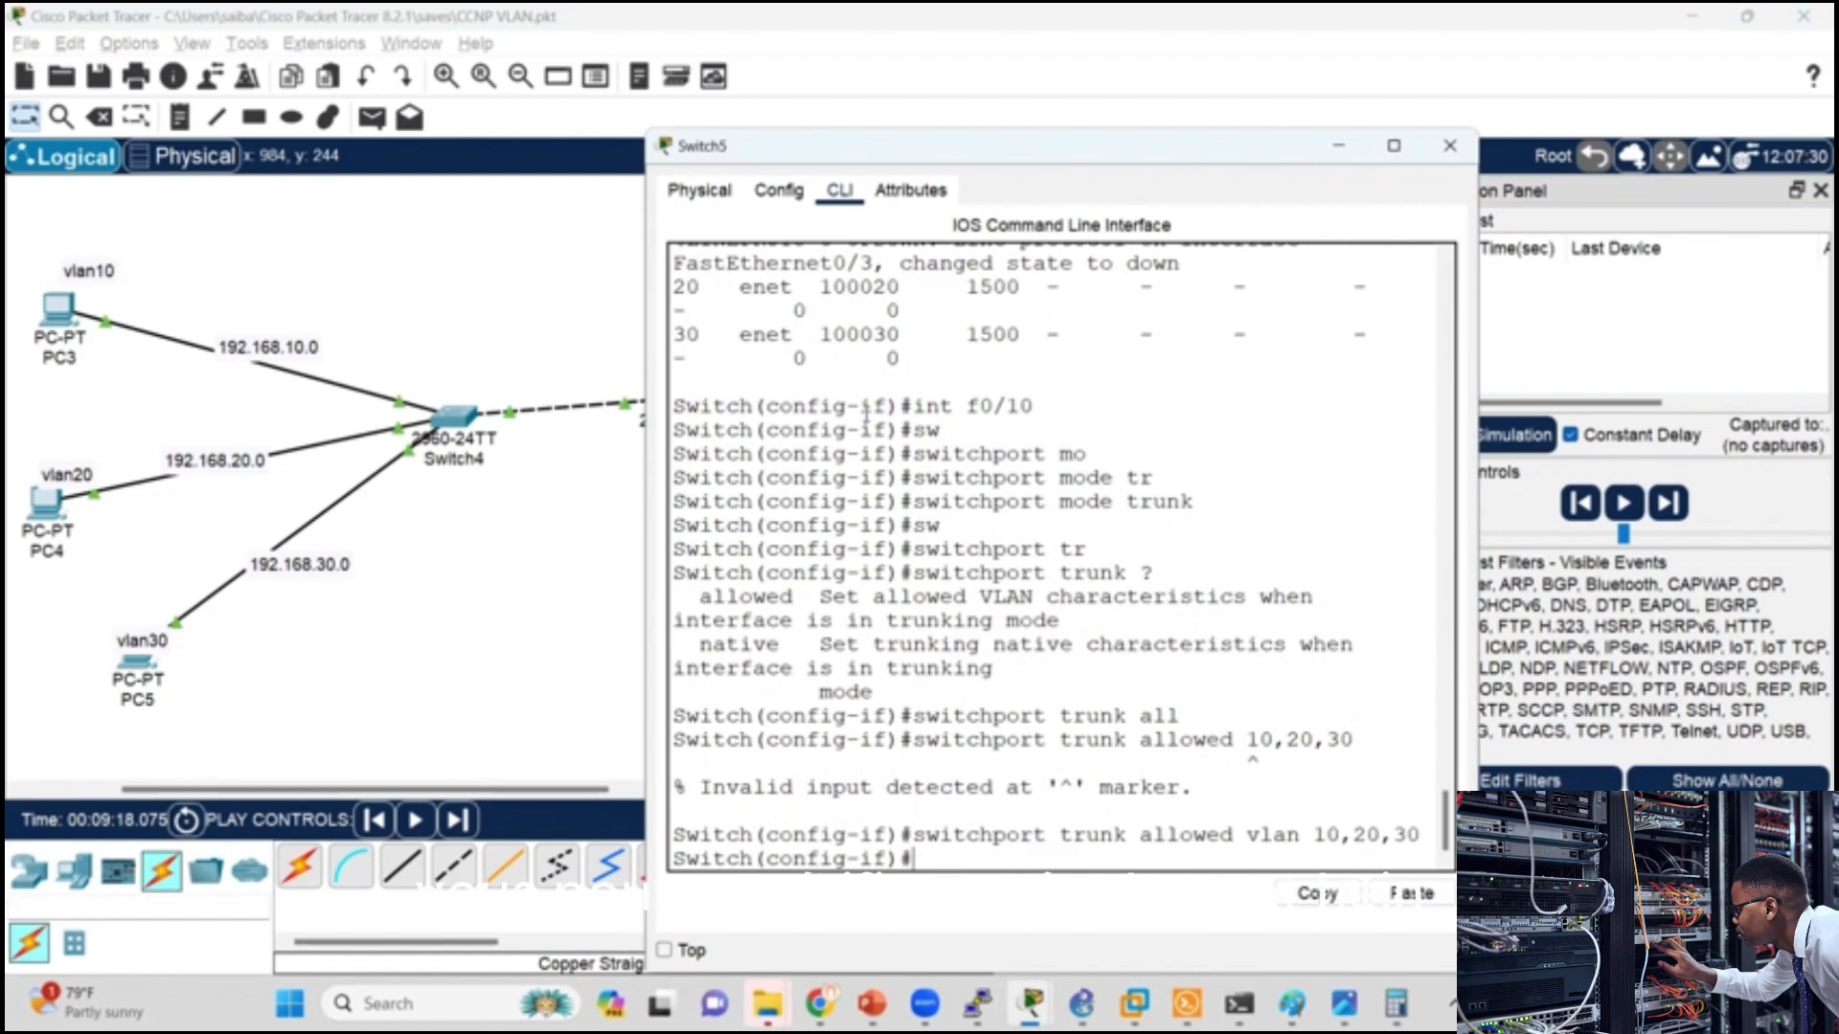
# Step: Display the details of interface f0/10 on Switch5 with do sh int f0/10 and read through the output
pyautogui.write('do sh int f0/10')
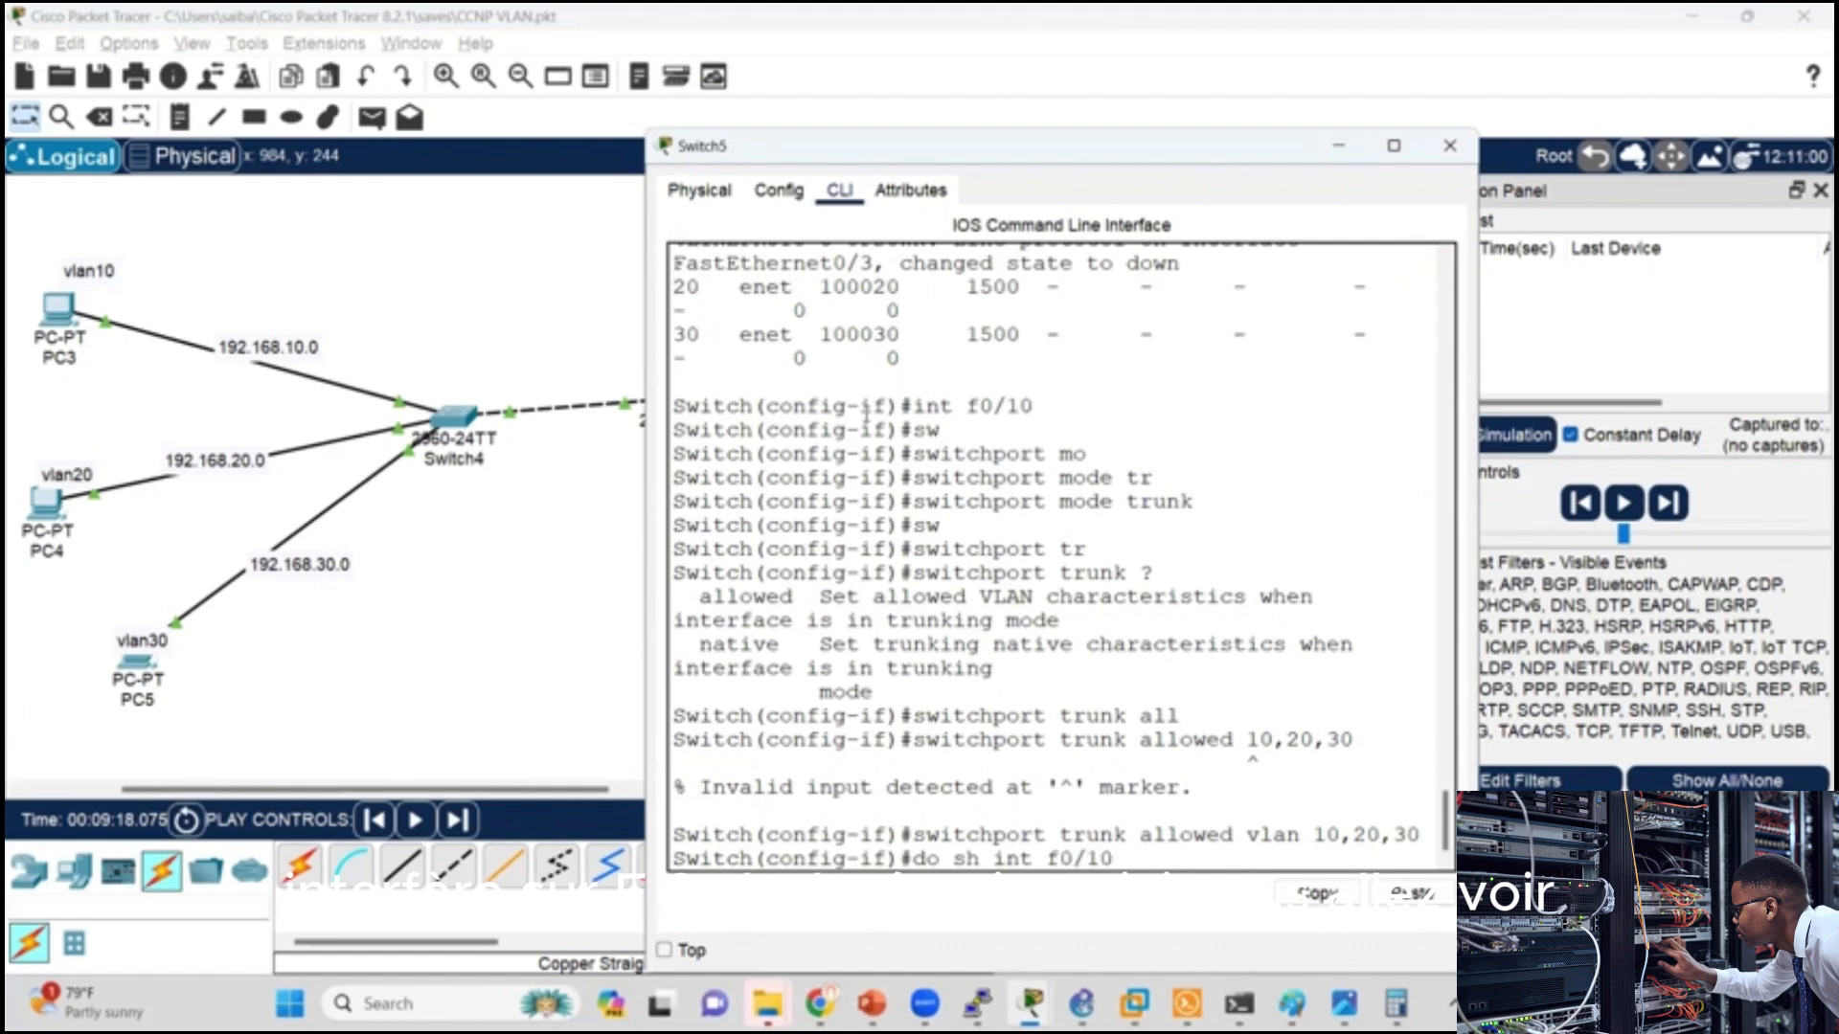
pyautogui.press('Return')
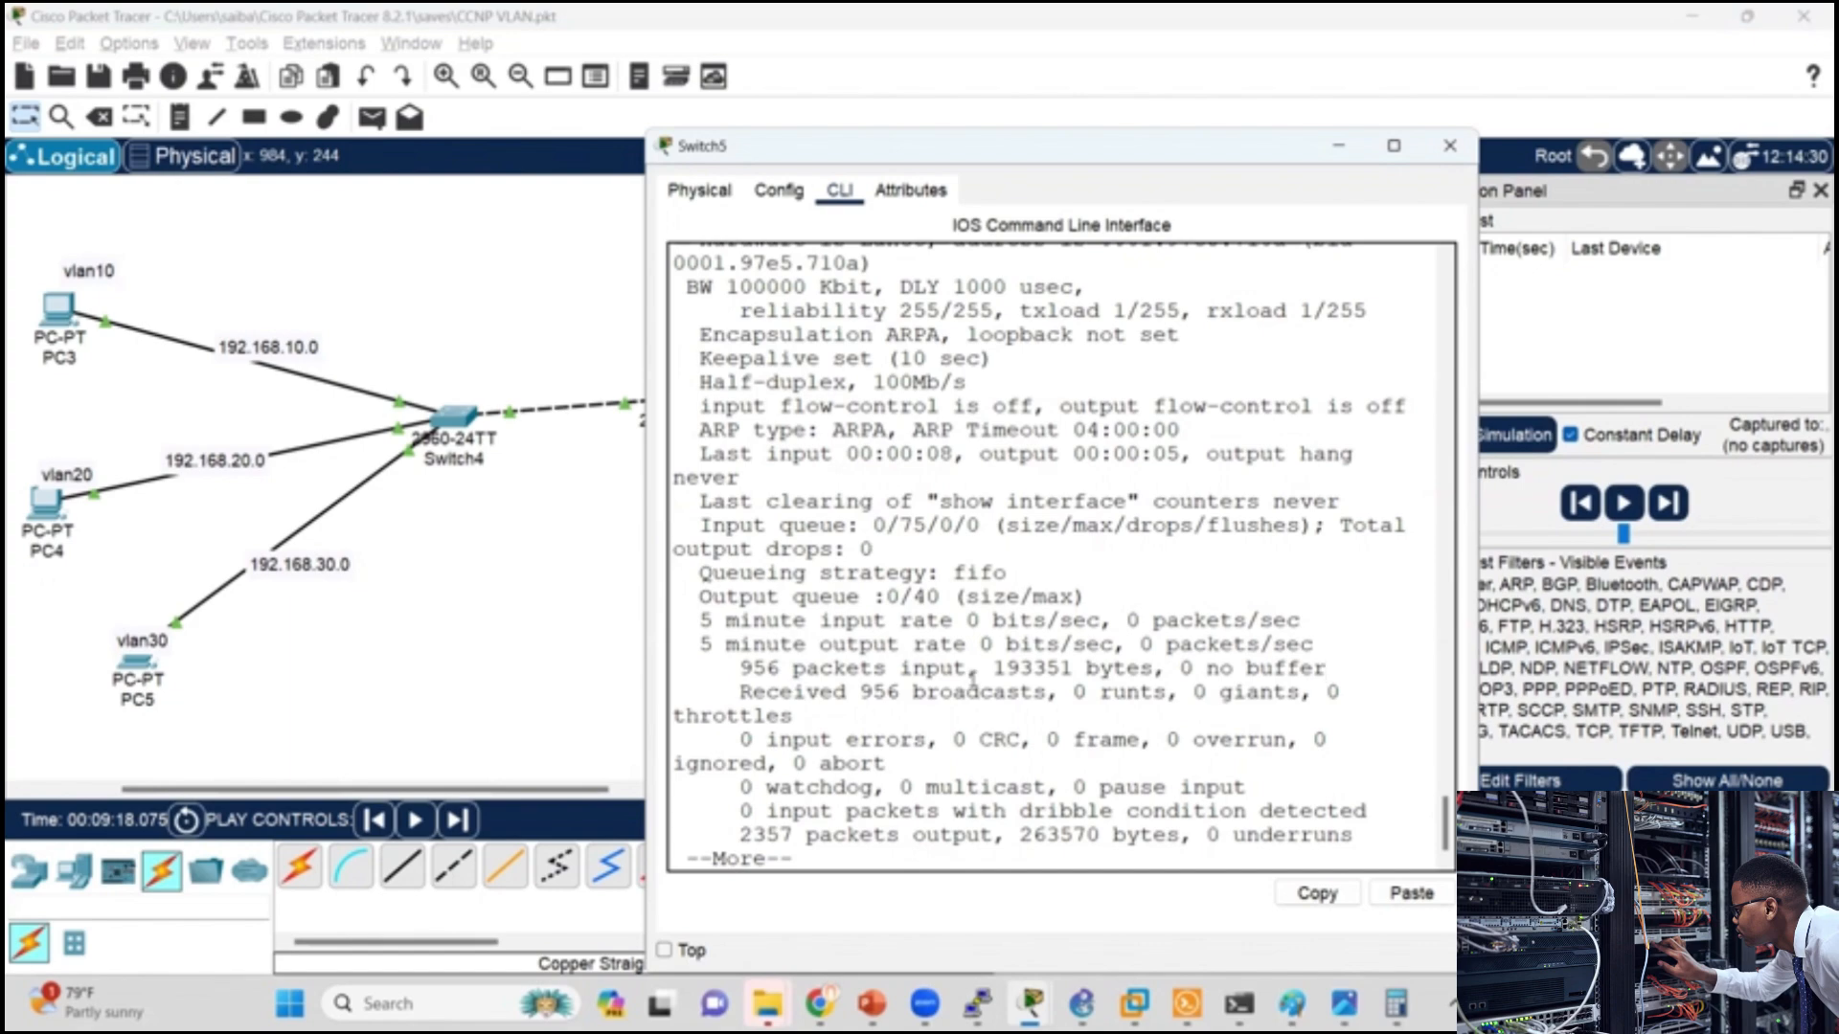
pyautogui.press('space')
pyautogui.press('Return')
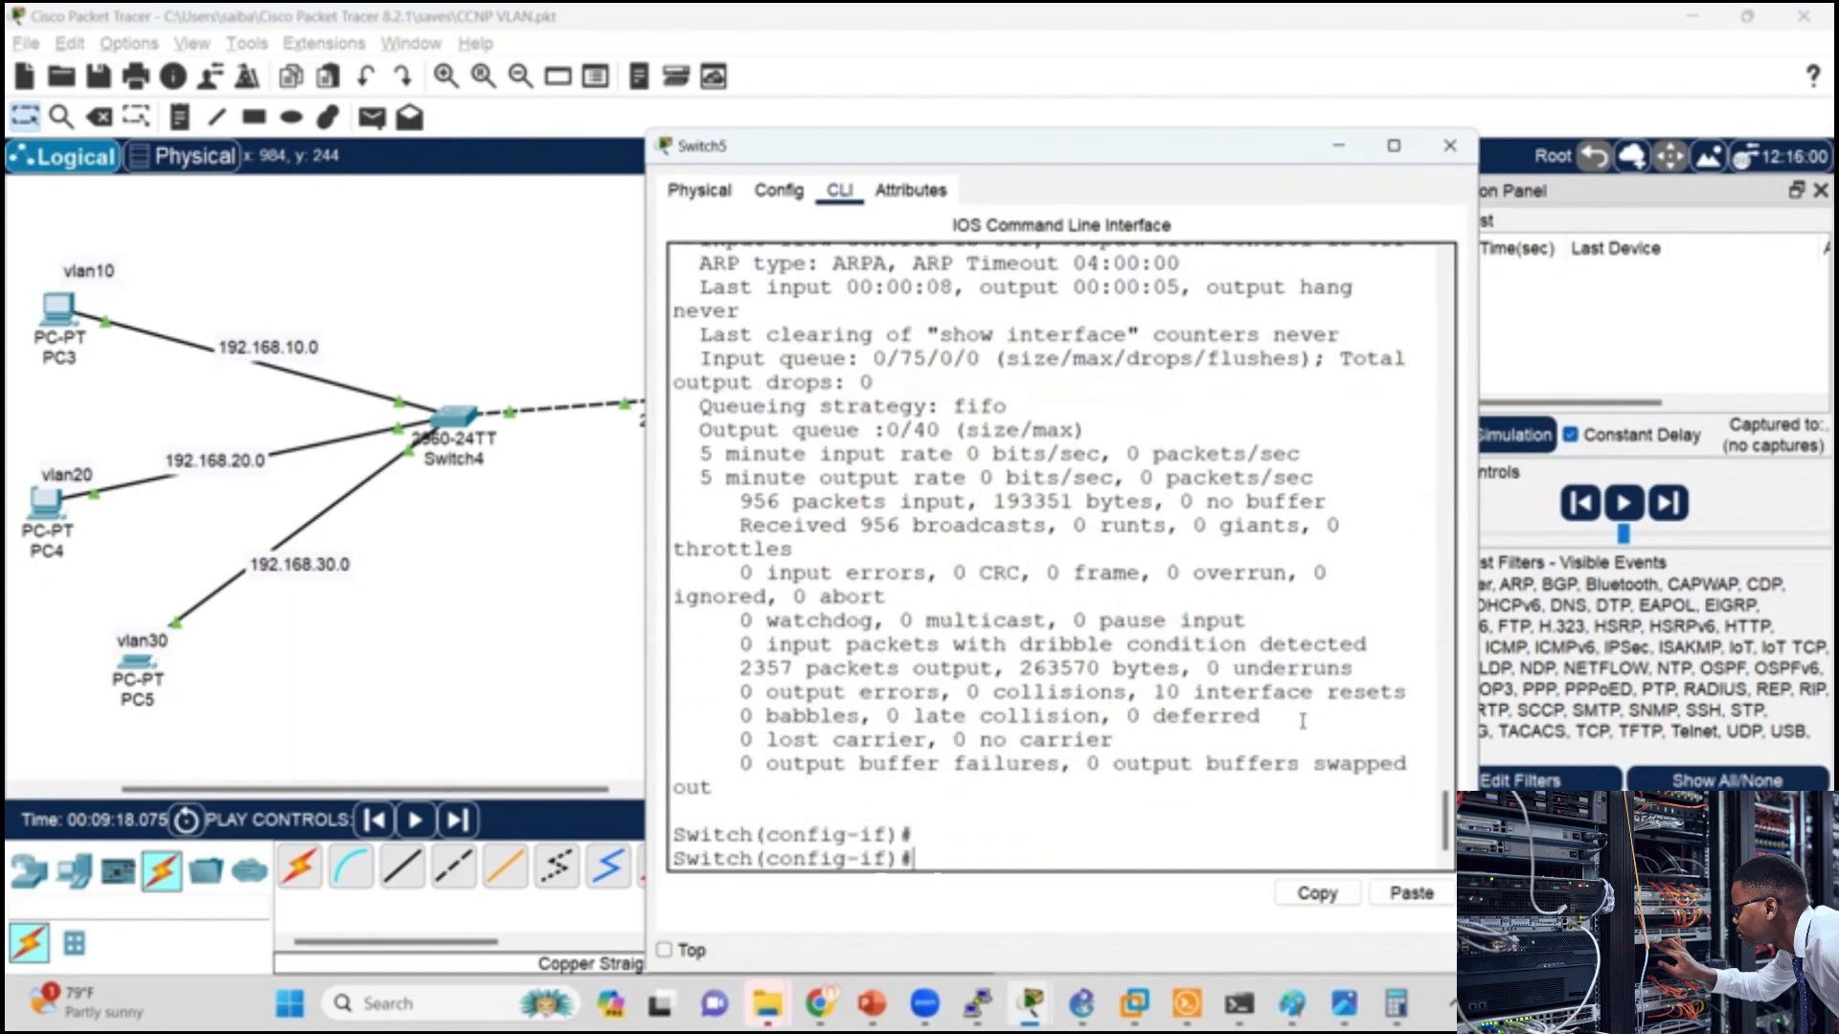
pyautogui.moveTo(1445, 821); pyautogui.dragTo(1449, 766)
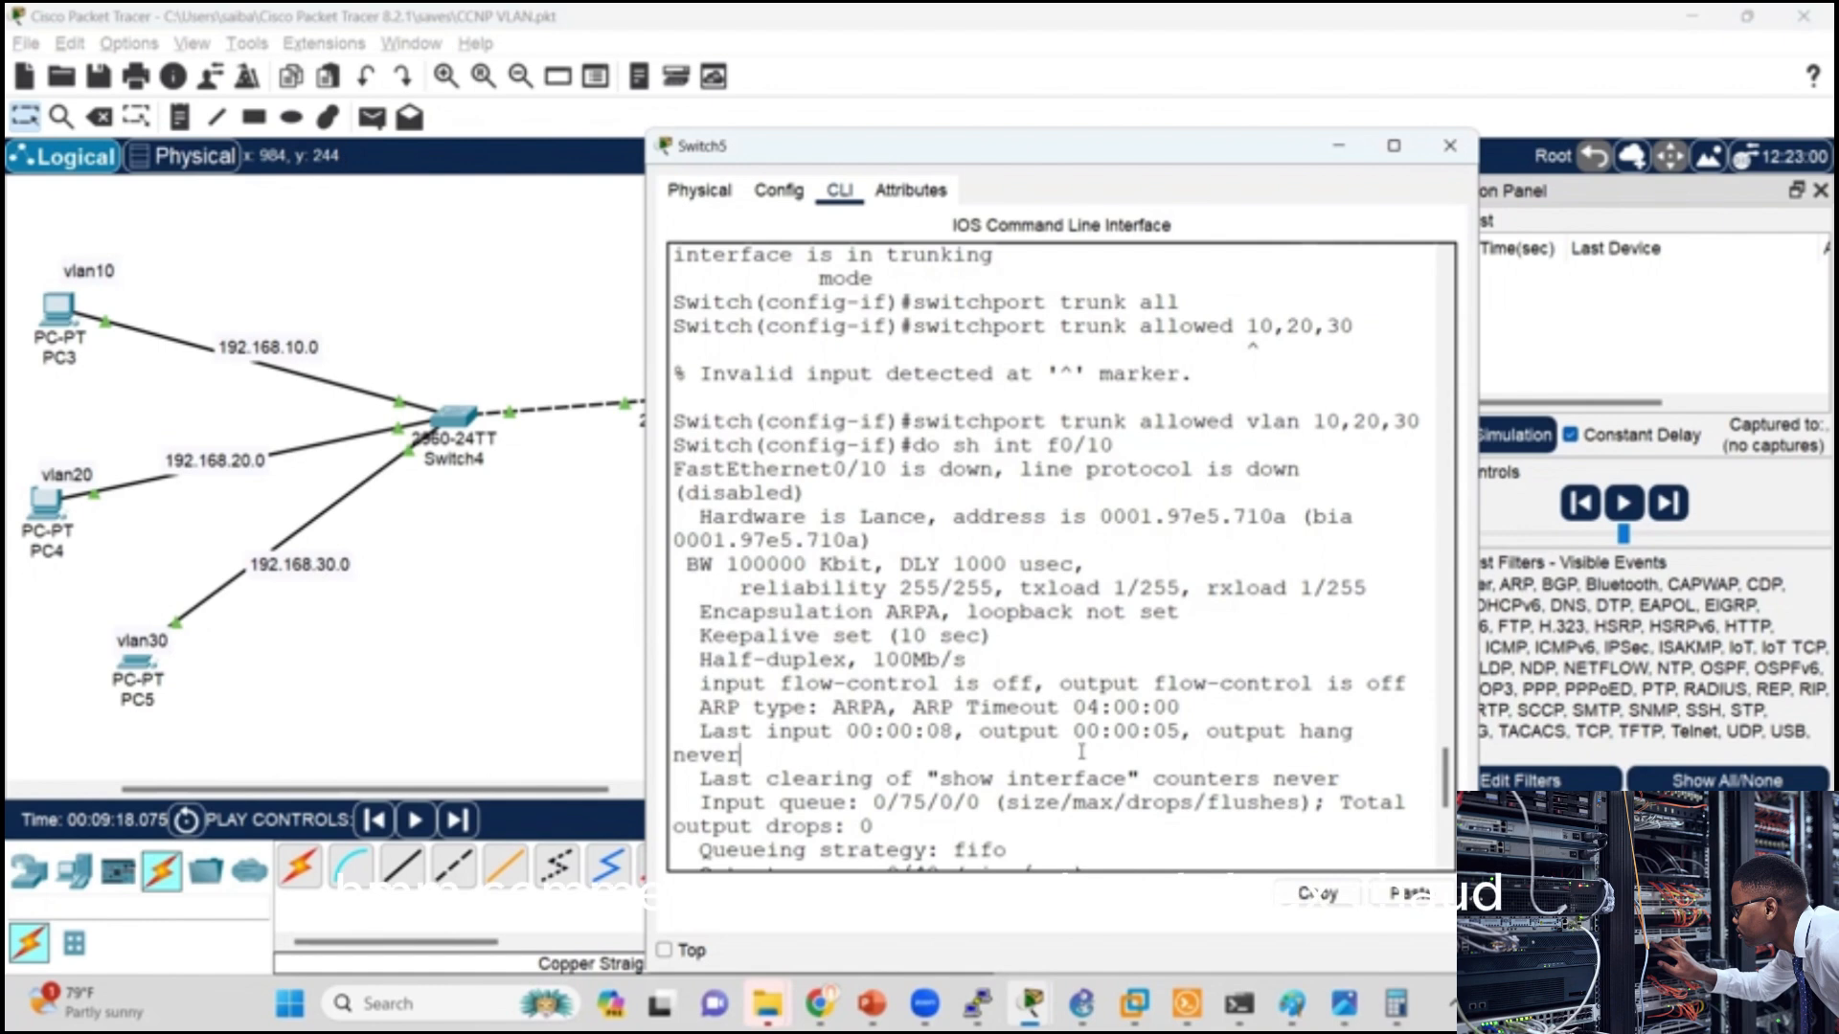
# Step: Display Switch5's VLAN table with do sh vlan and page through the full output
pyautogui.write('do sh')
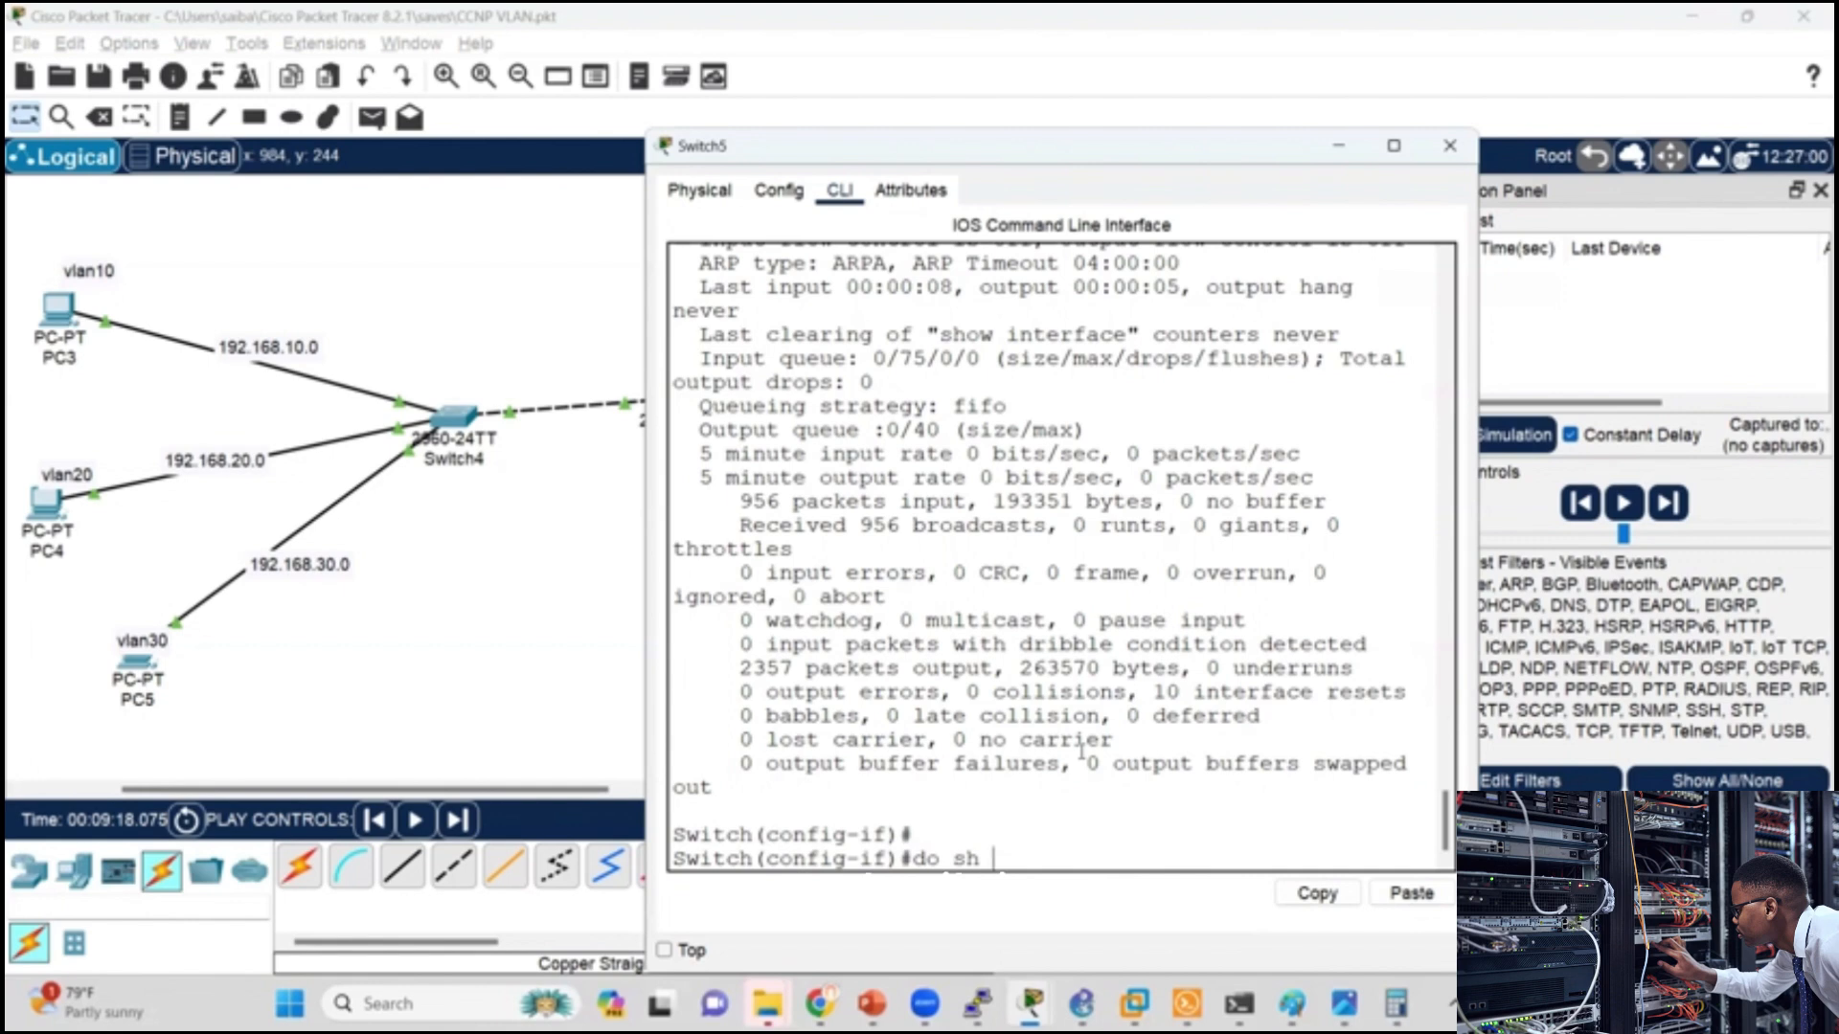
pyautogui.write(' vlan')
pyautogui.press('Return')
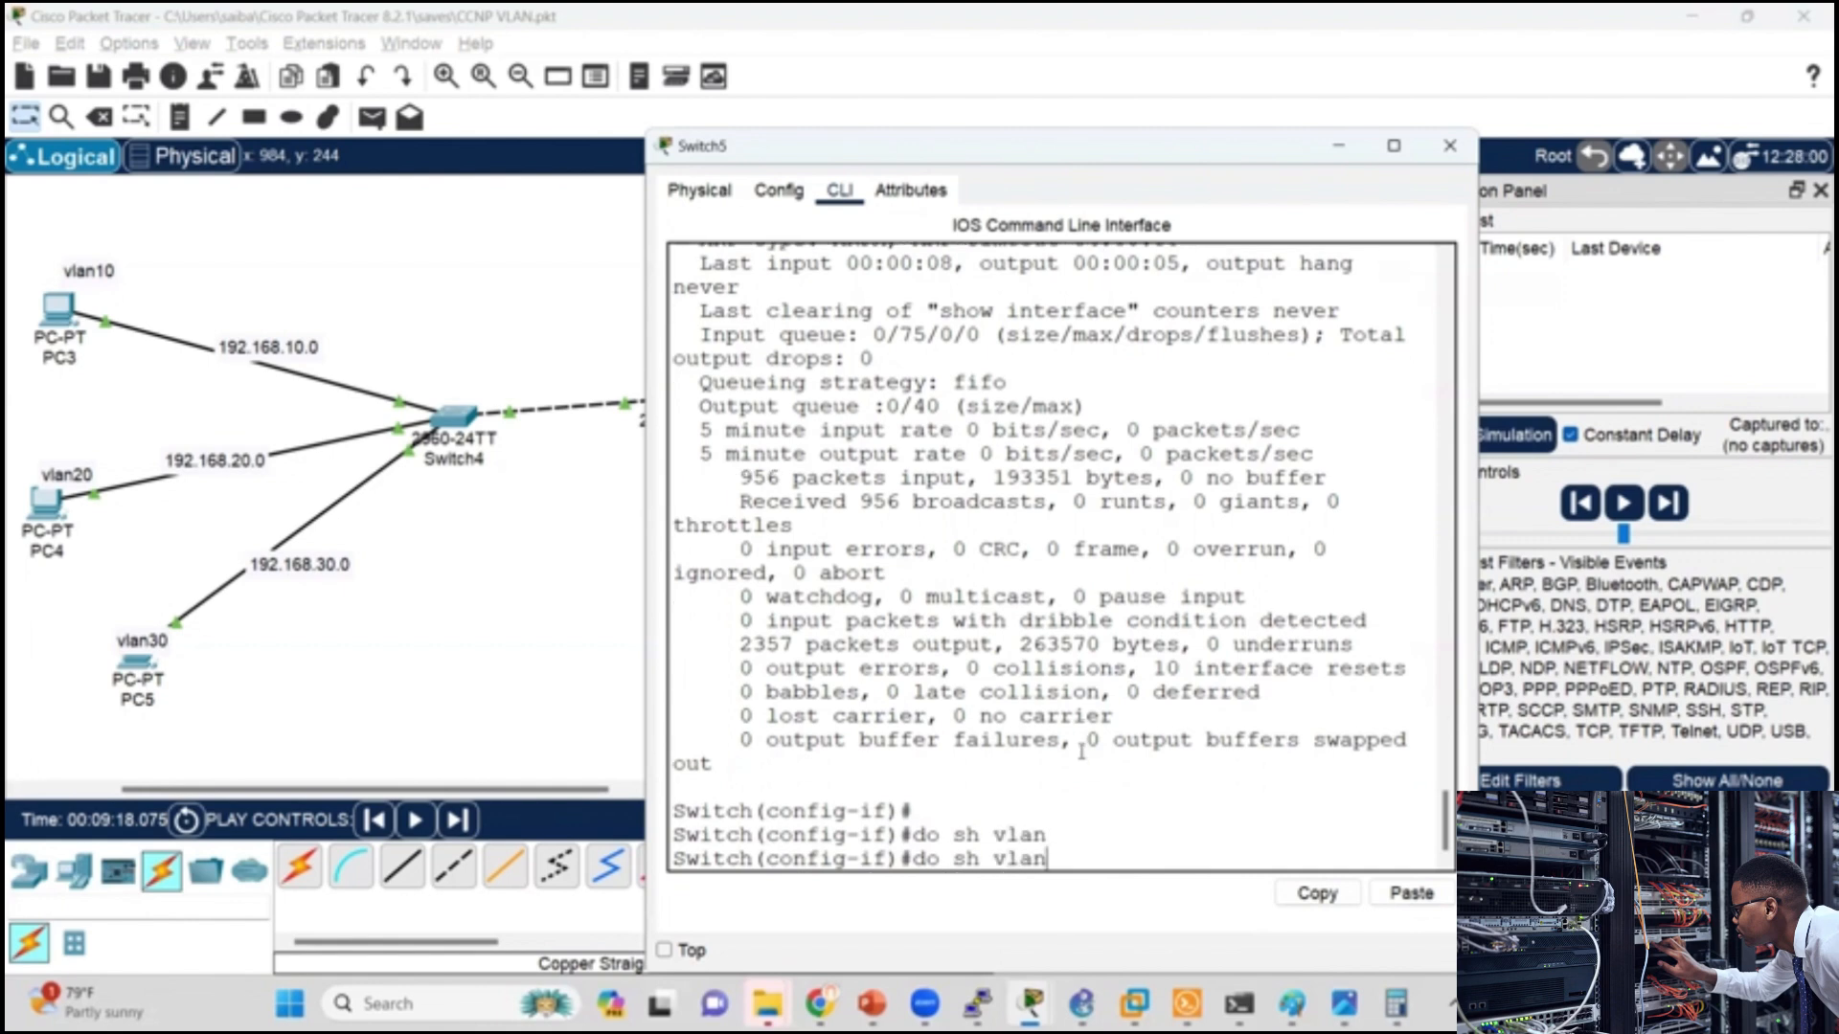
pyautogui.press('Return')
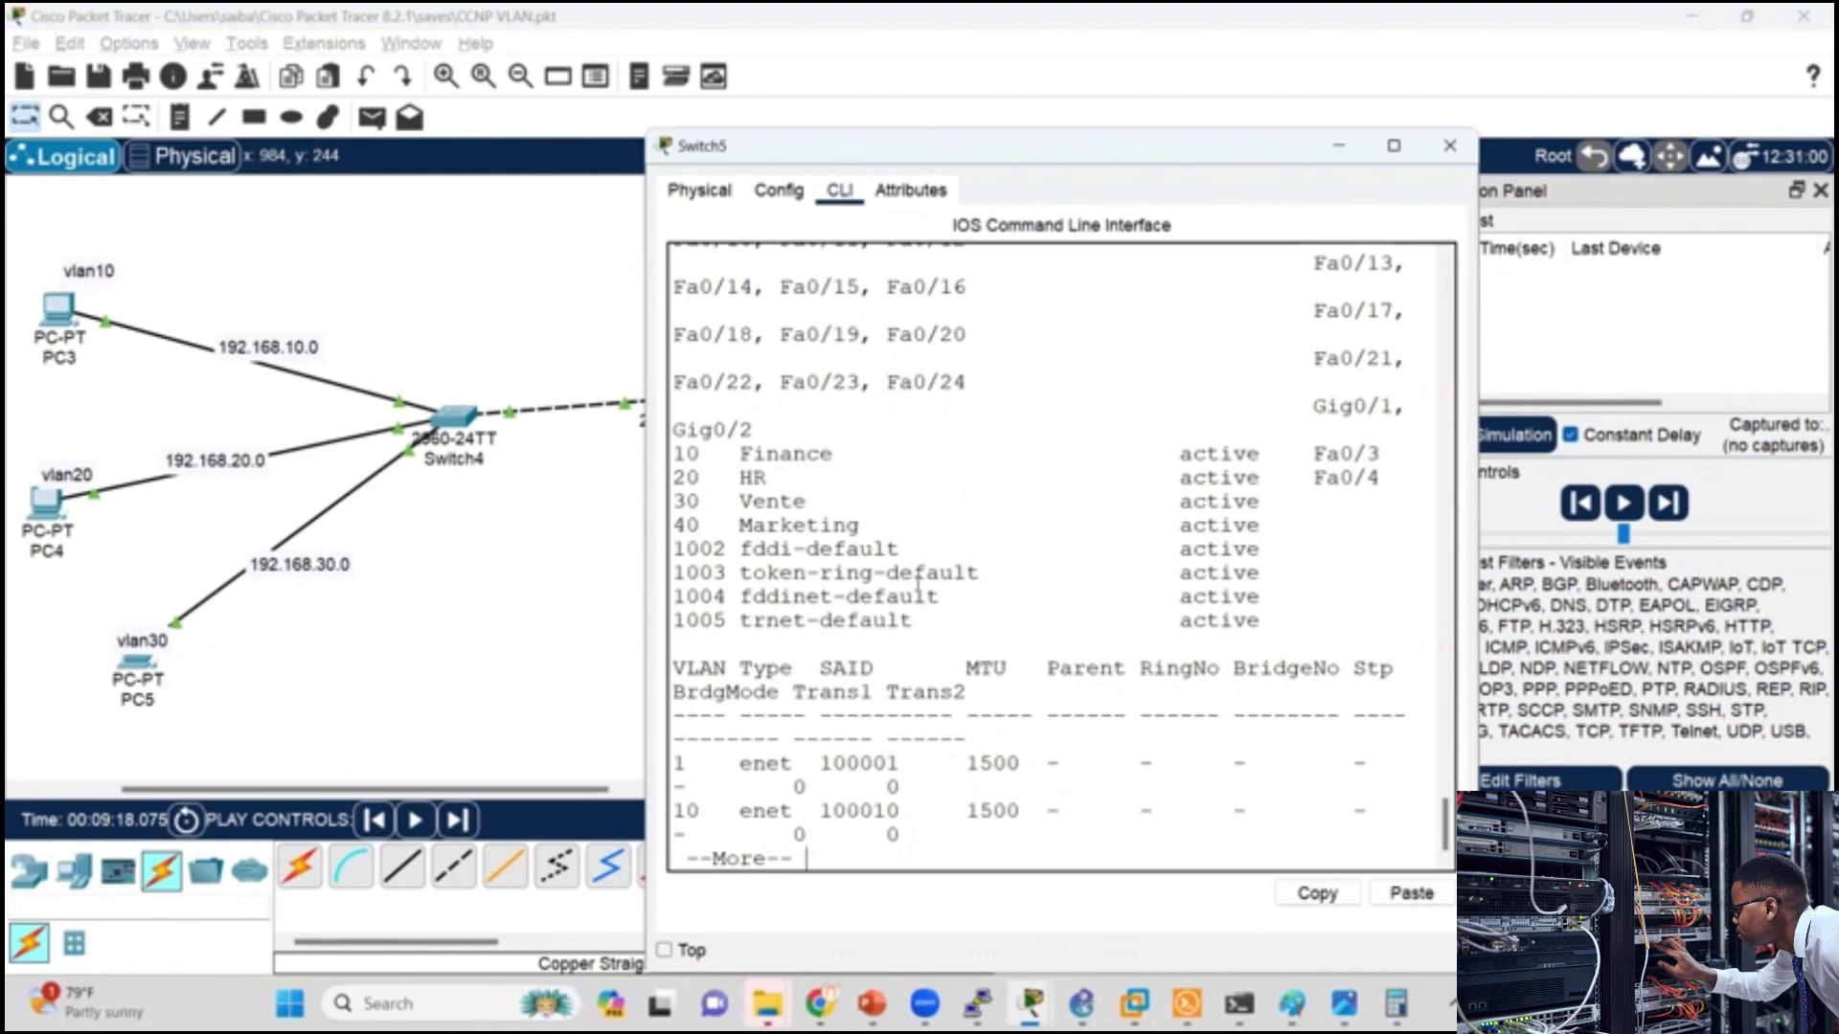
pyautogui.press('Return')
pyautogui.press('Return')
pyautogui.press('Return')
pyautogui.press('Return')
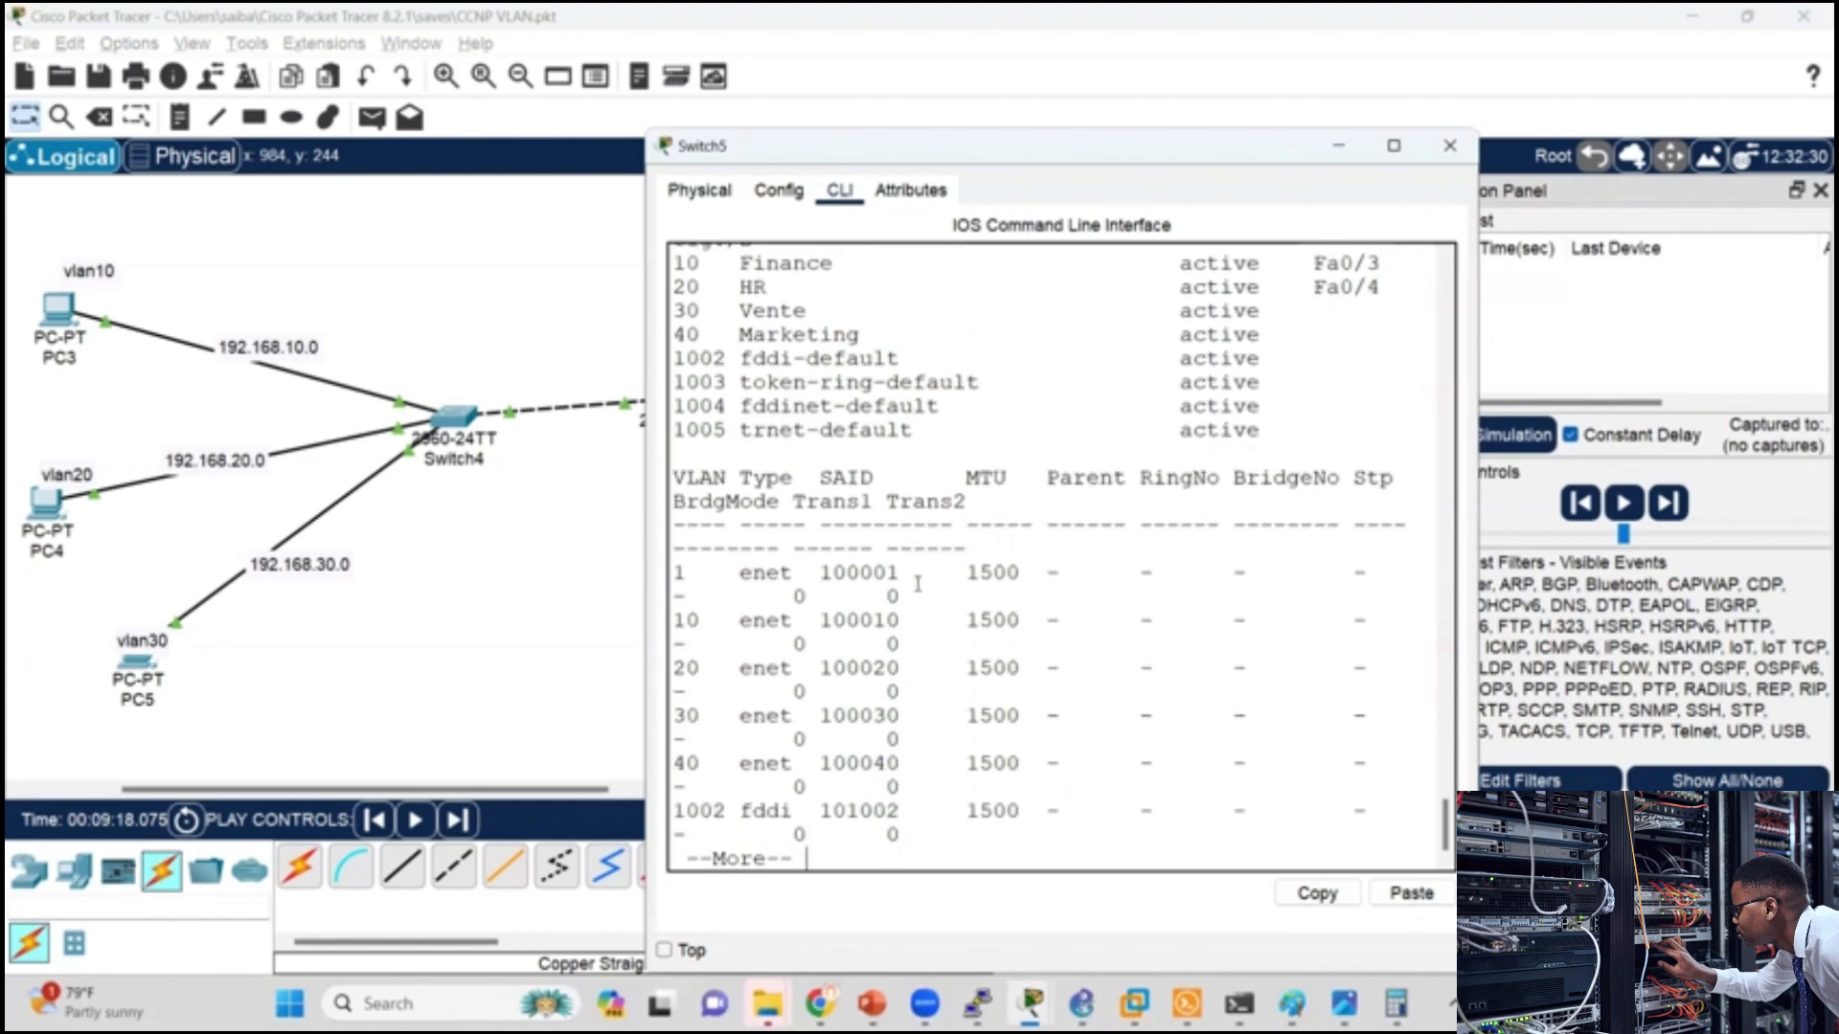
pyautogui.press('Return')
pyautogui.press('Return')
pyautogui.press('Return')
pyautogui.press('Return')
pyautogui.press('Return')
pyautogui.press('Return')
pyautogui.press('Return')
pyautogui.press('Return')
pyautogui.press('Return')
pyautogui.press('Return')
pyautogui.press('Return')
pyautogui.press('Return')
pyautogui.press('Return')
pyautogui.press('Return')
pyautogui.press('Return')
pyautogui.press('Return')
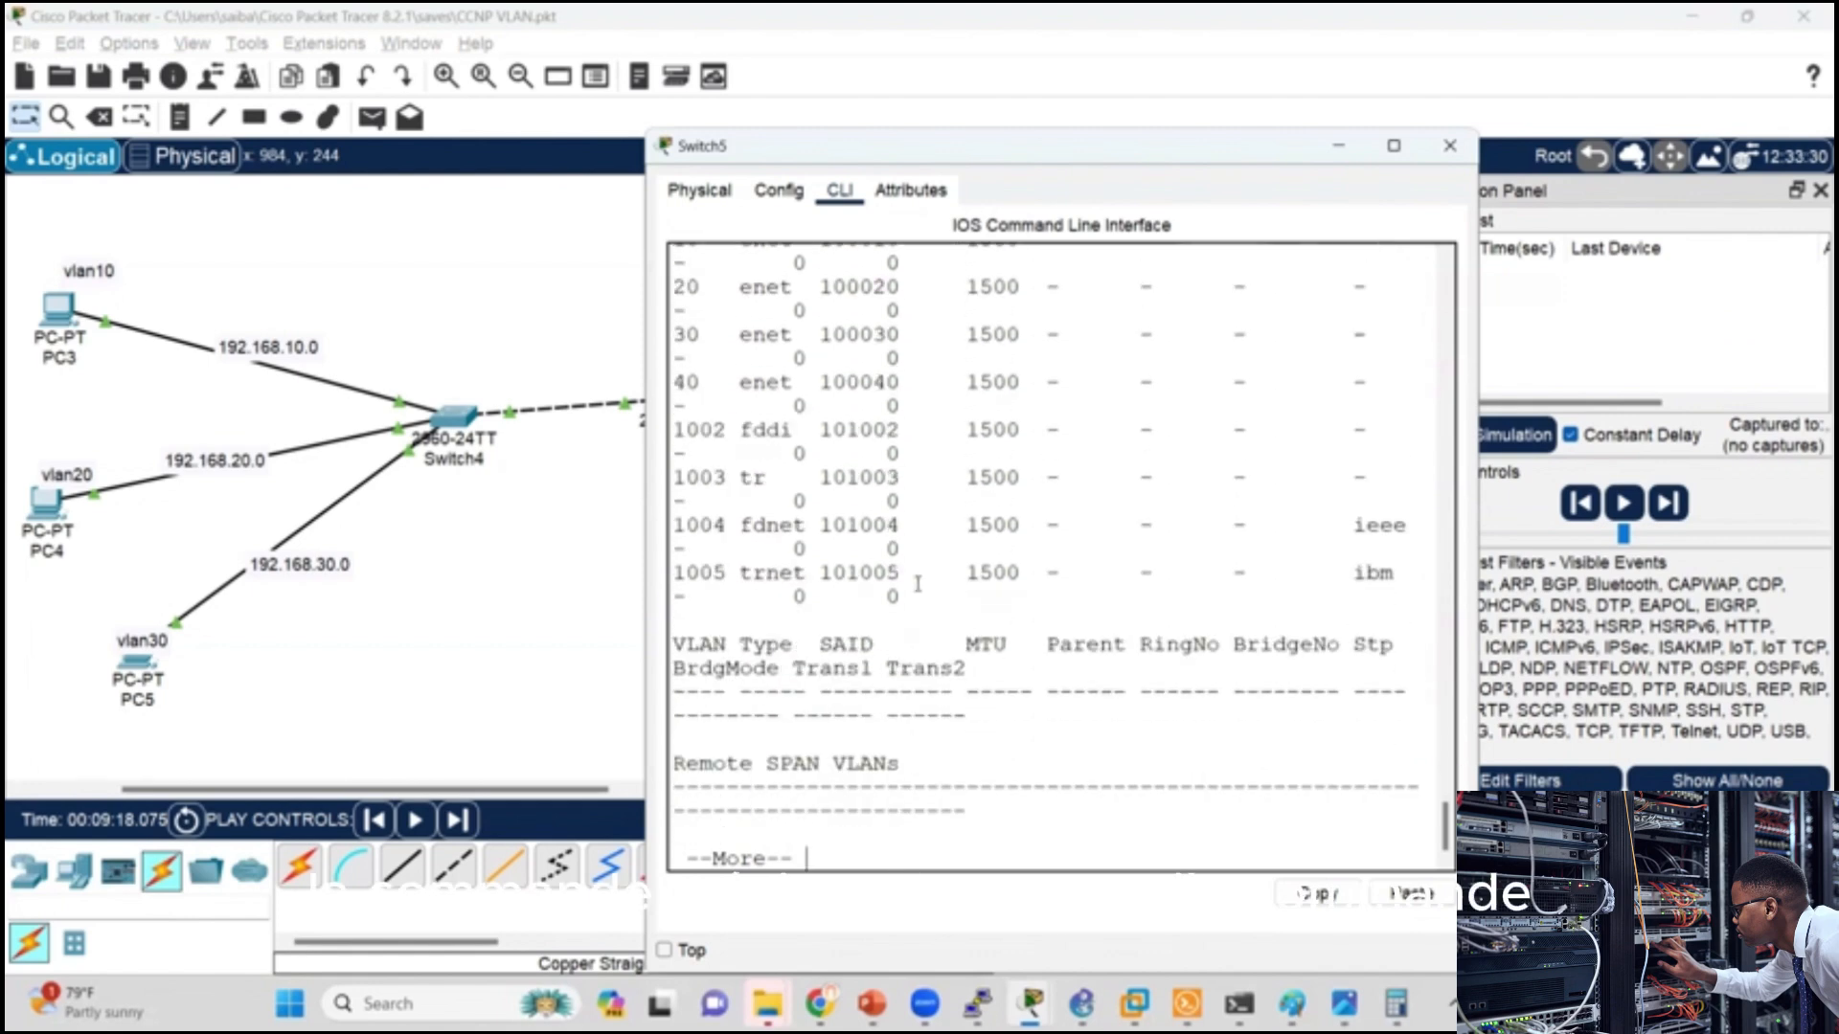
pyautogui.press('Return')
pyautogui.press('Return')
pyautogui.press('Return')
pyautogui.press('Return')
pyautogui.press('Return')
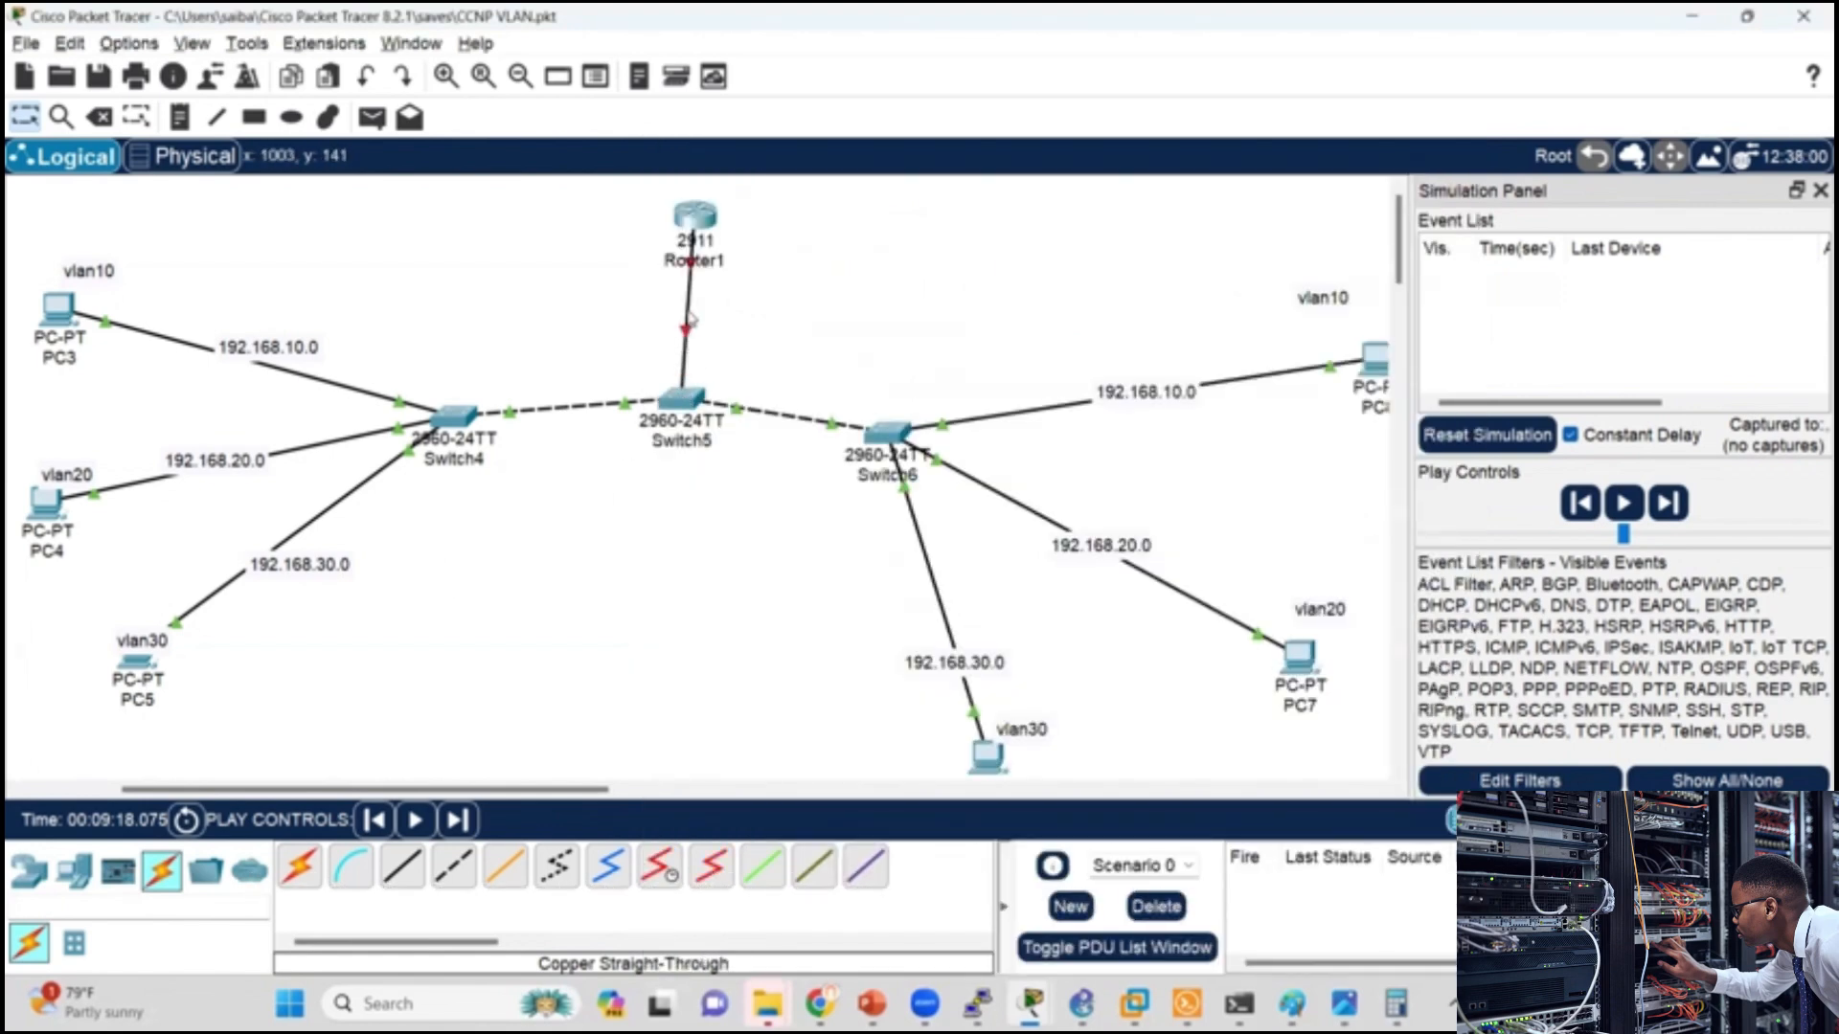
pyautogui.moveTo(687, 329)
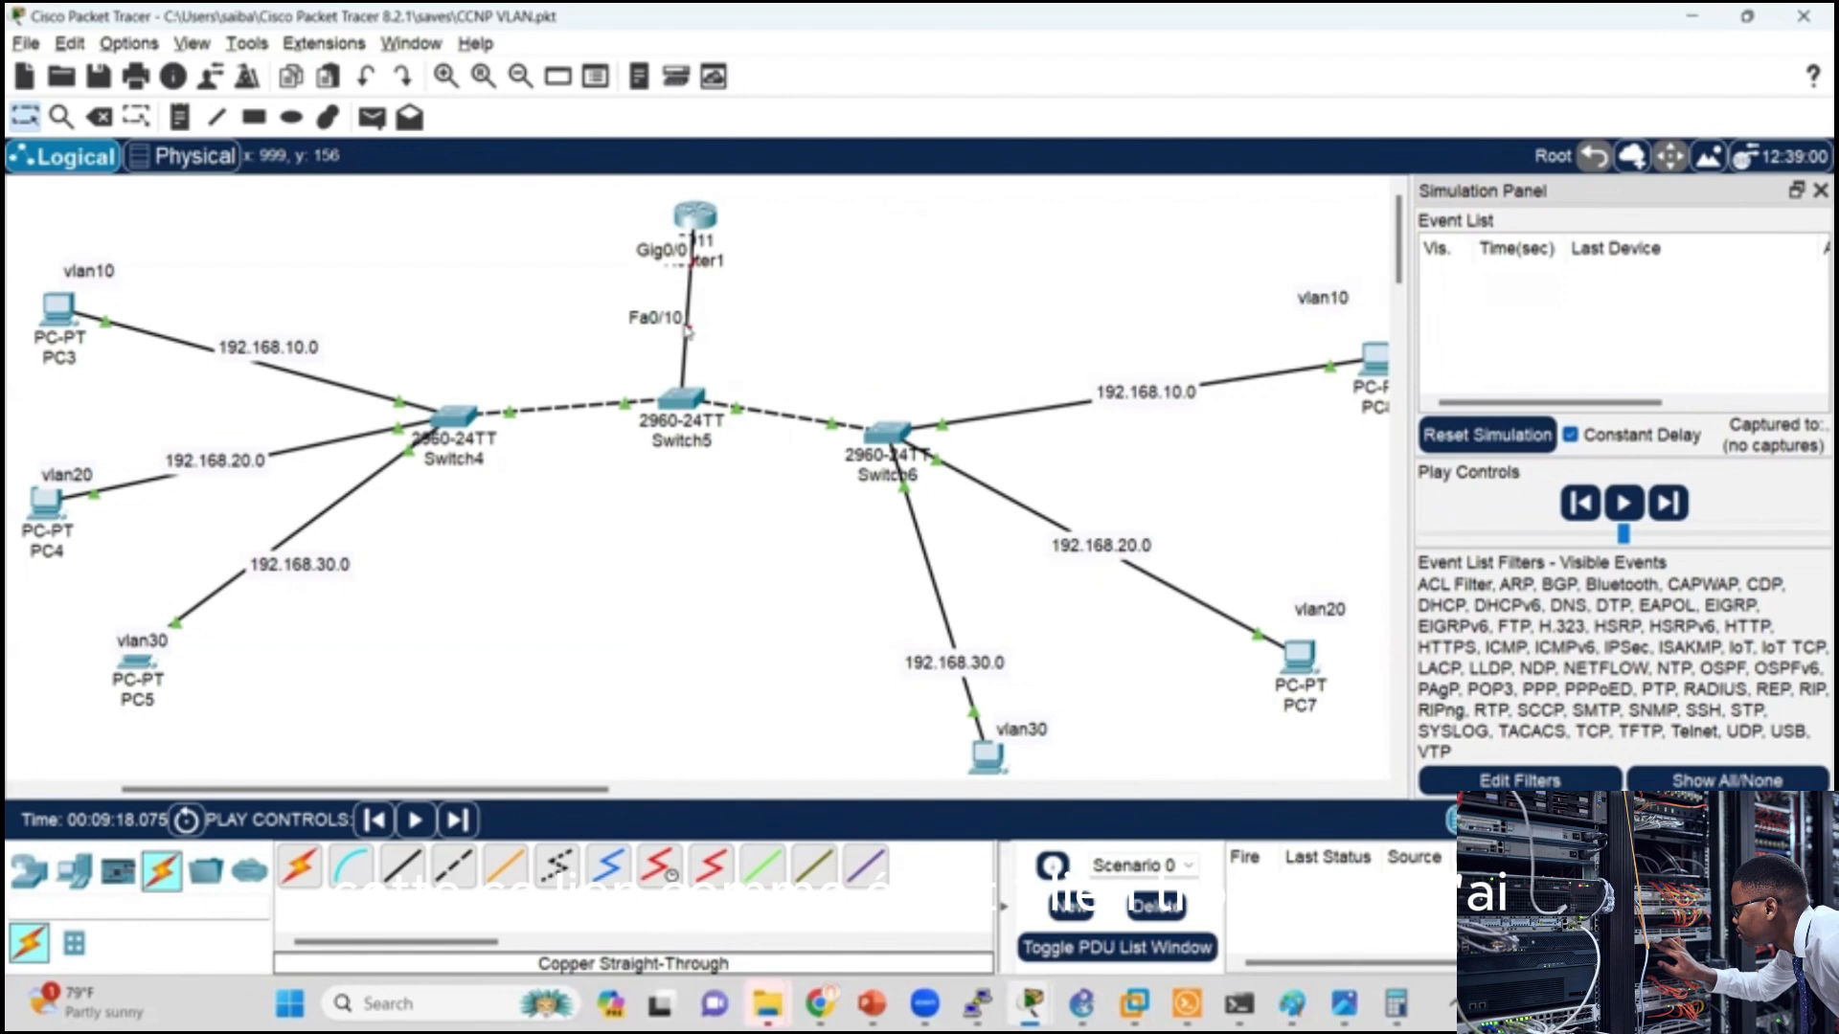
pyautogui.click(685, 233)
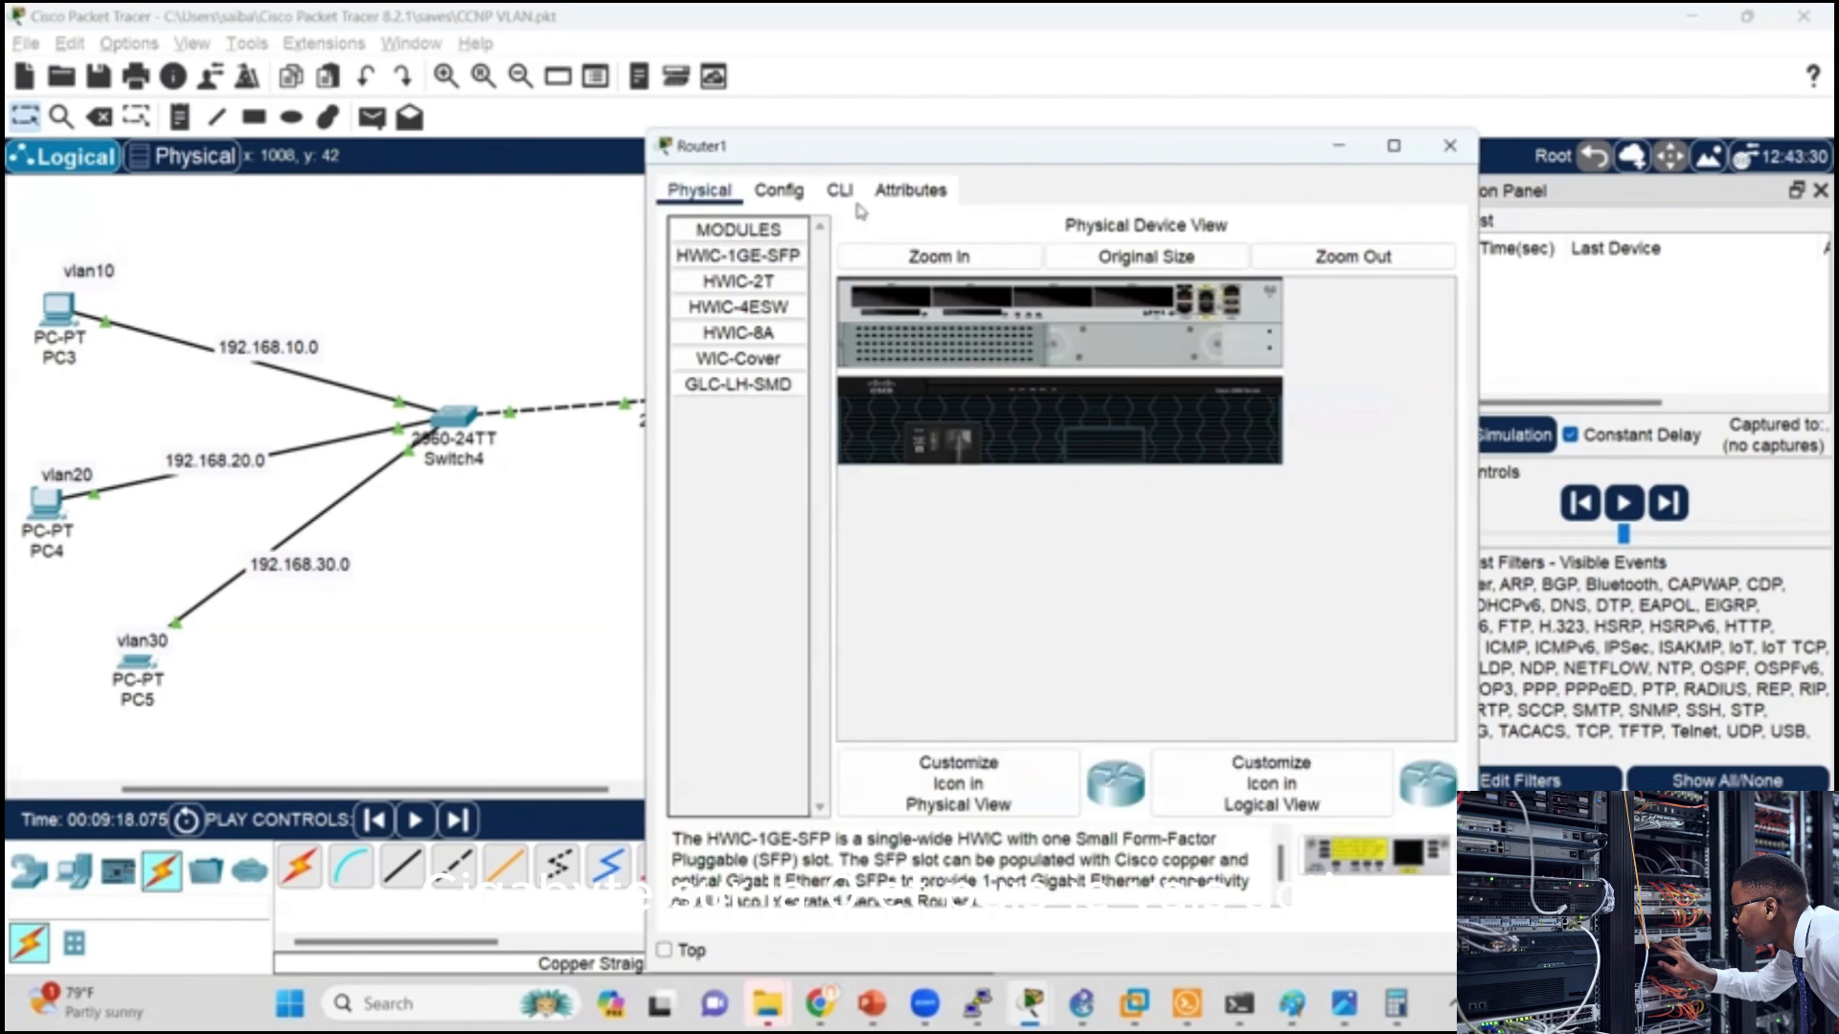
pyautogui.click(839, 189)
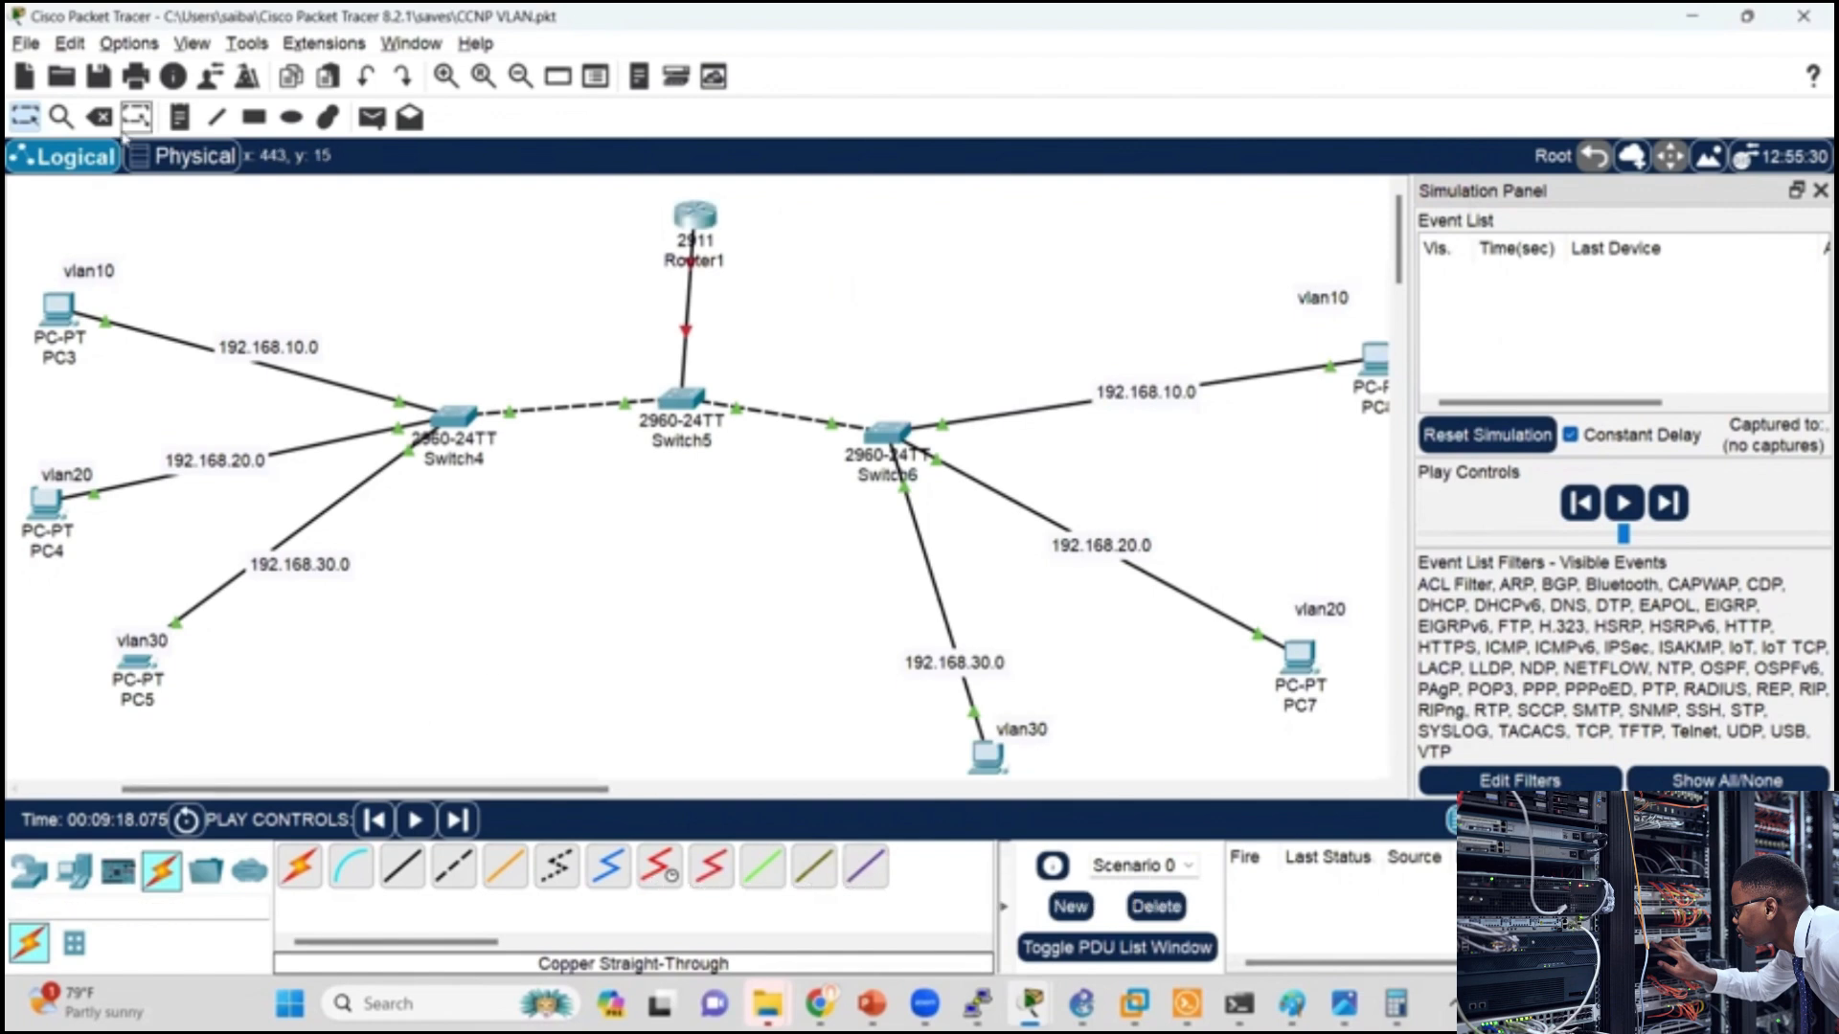
# Step: Delete the 2911 router Router1 and place a 1941 router above Switch5 in its place
pyautogui.click(99, 117)
pyautogui.click(695, 218)
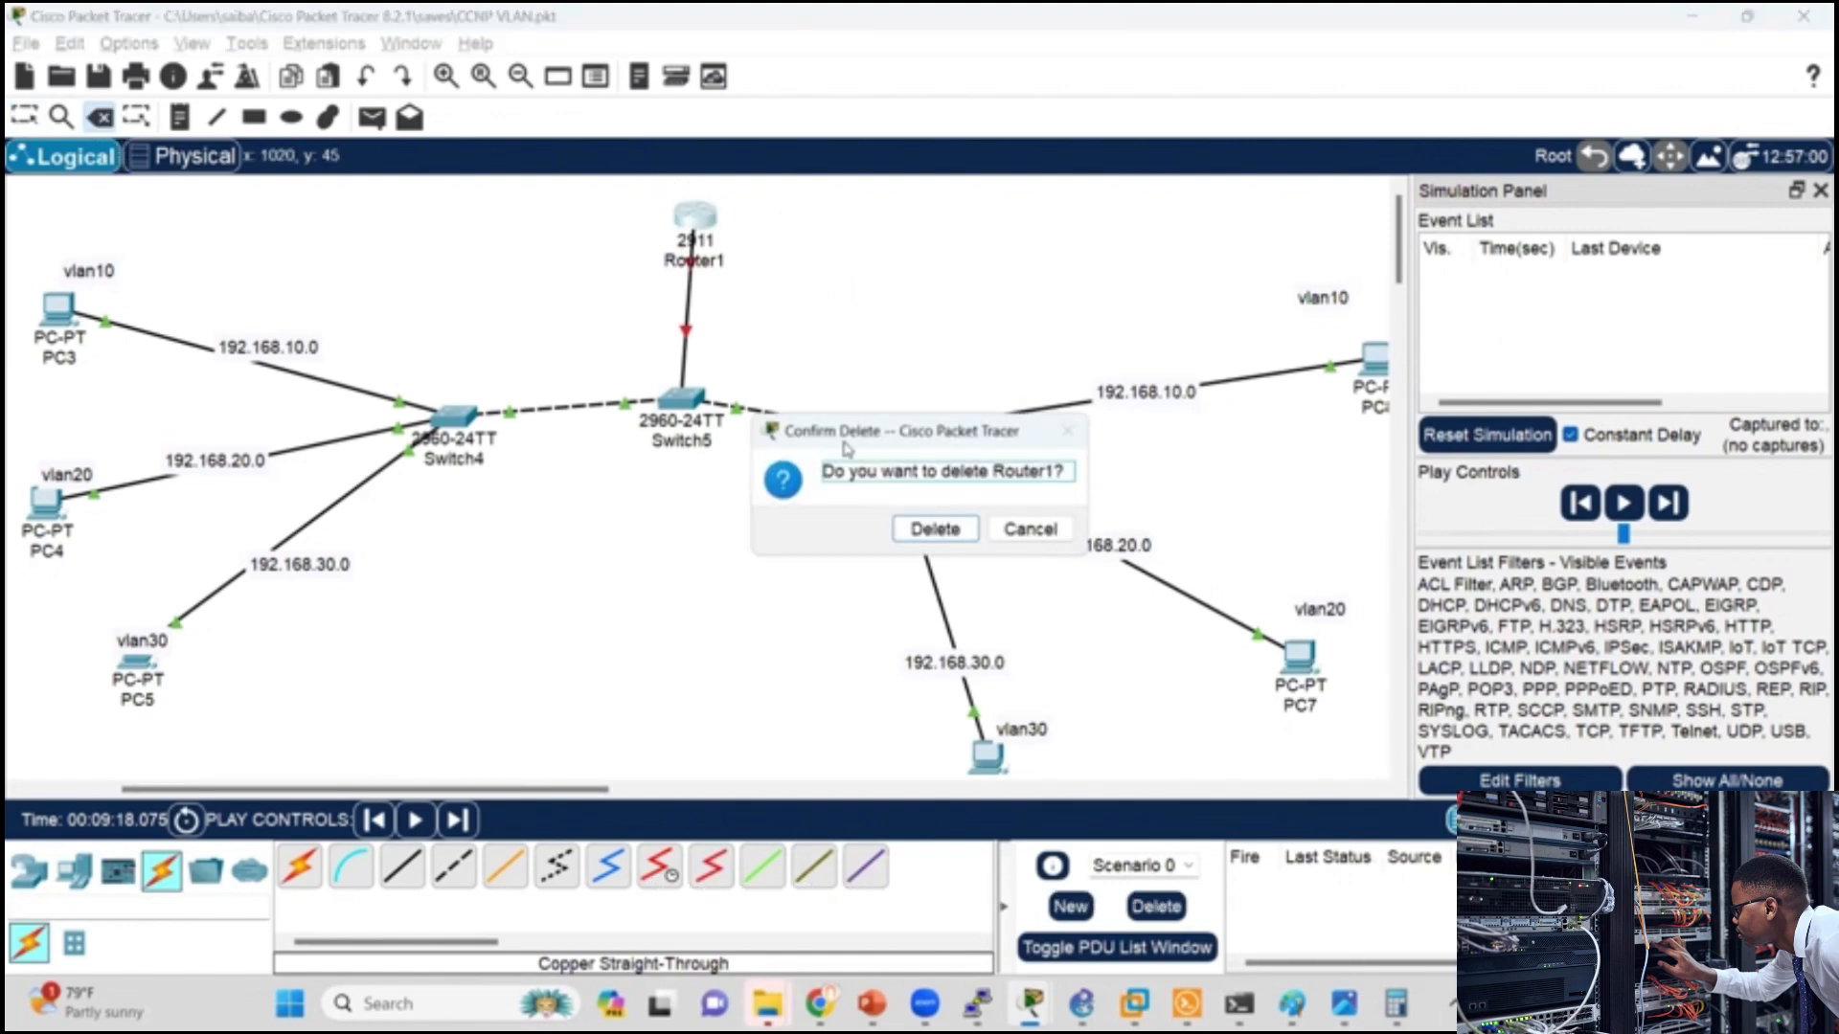
pyautogui.click(935, 525)
pyautogui.press('Escape')
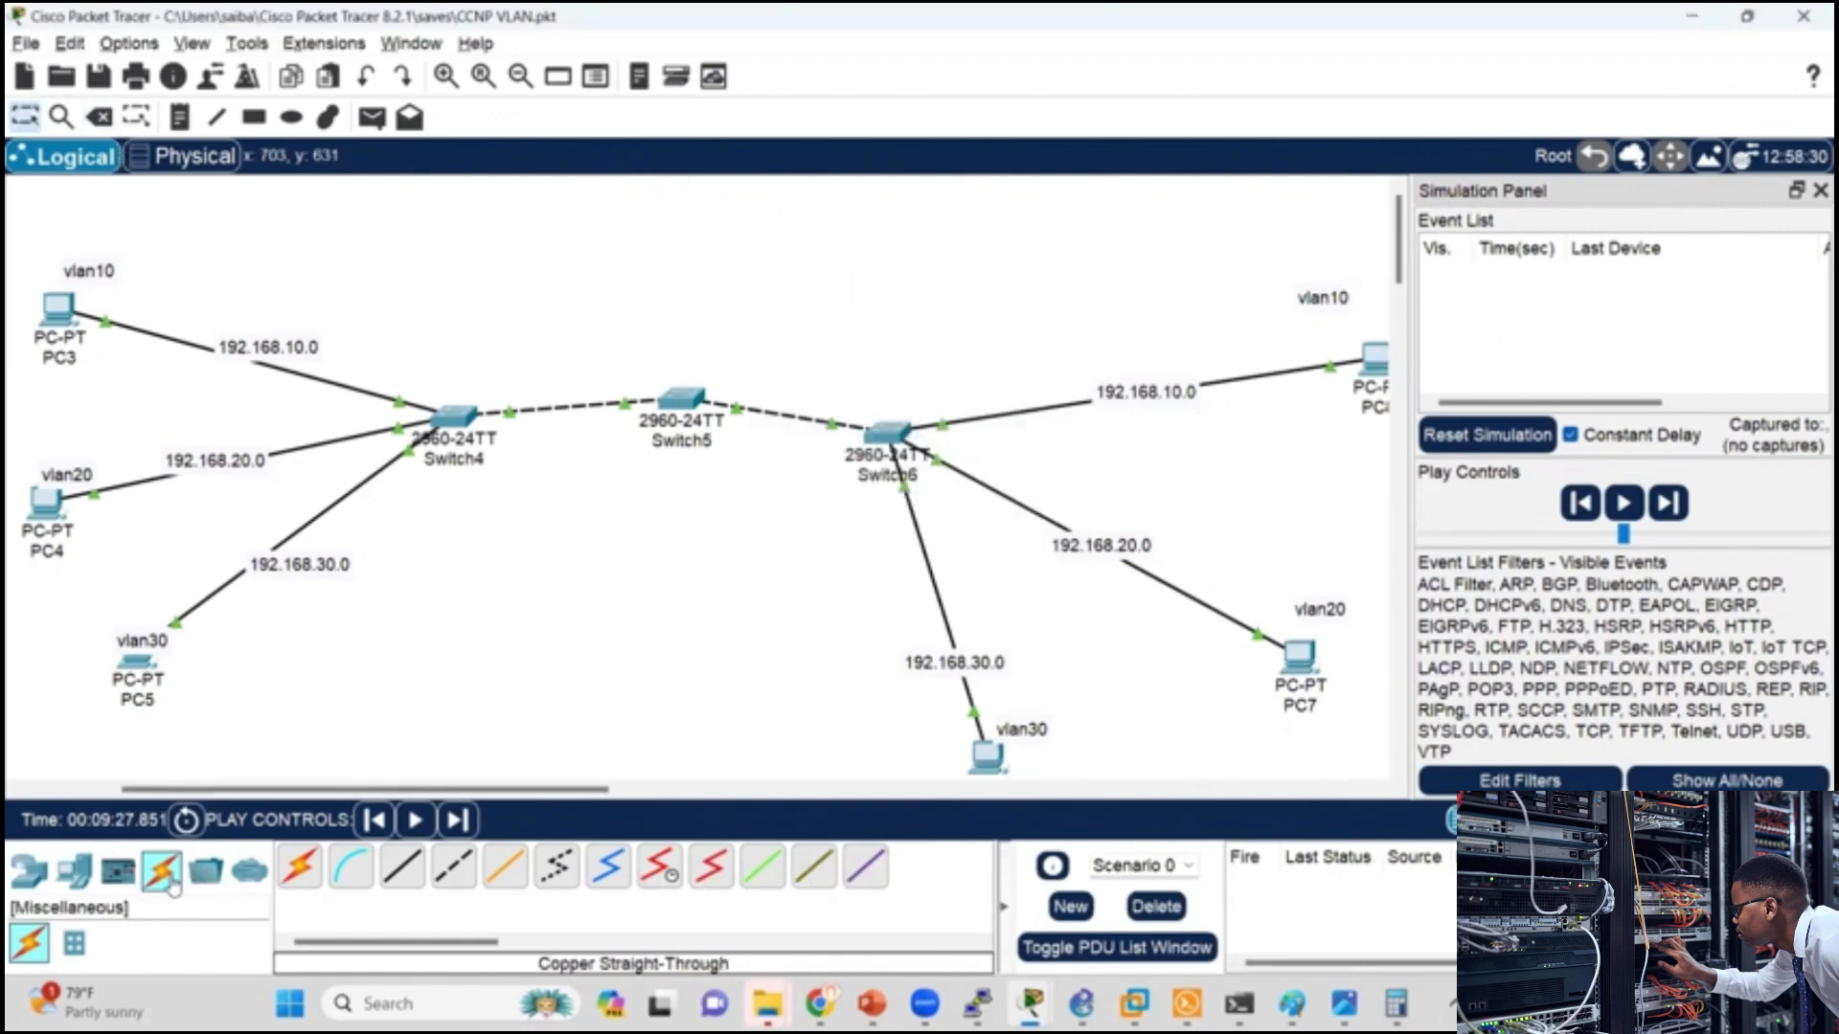
pyautogui.click(30, 872)
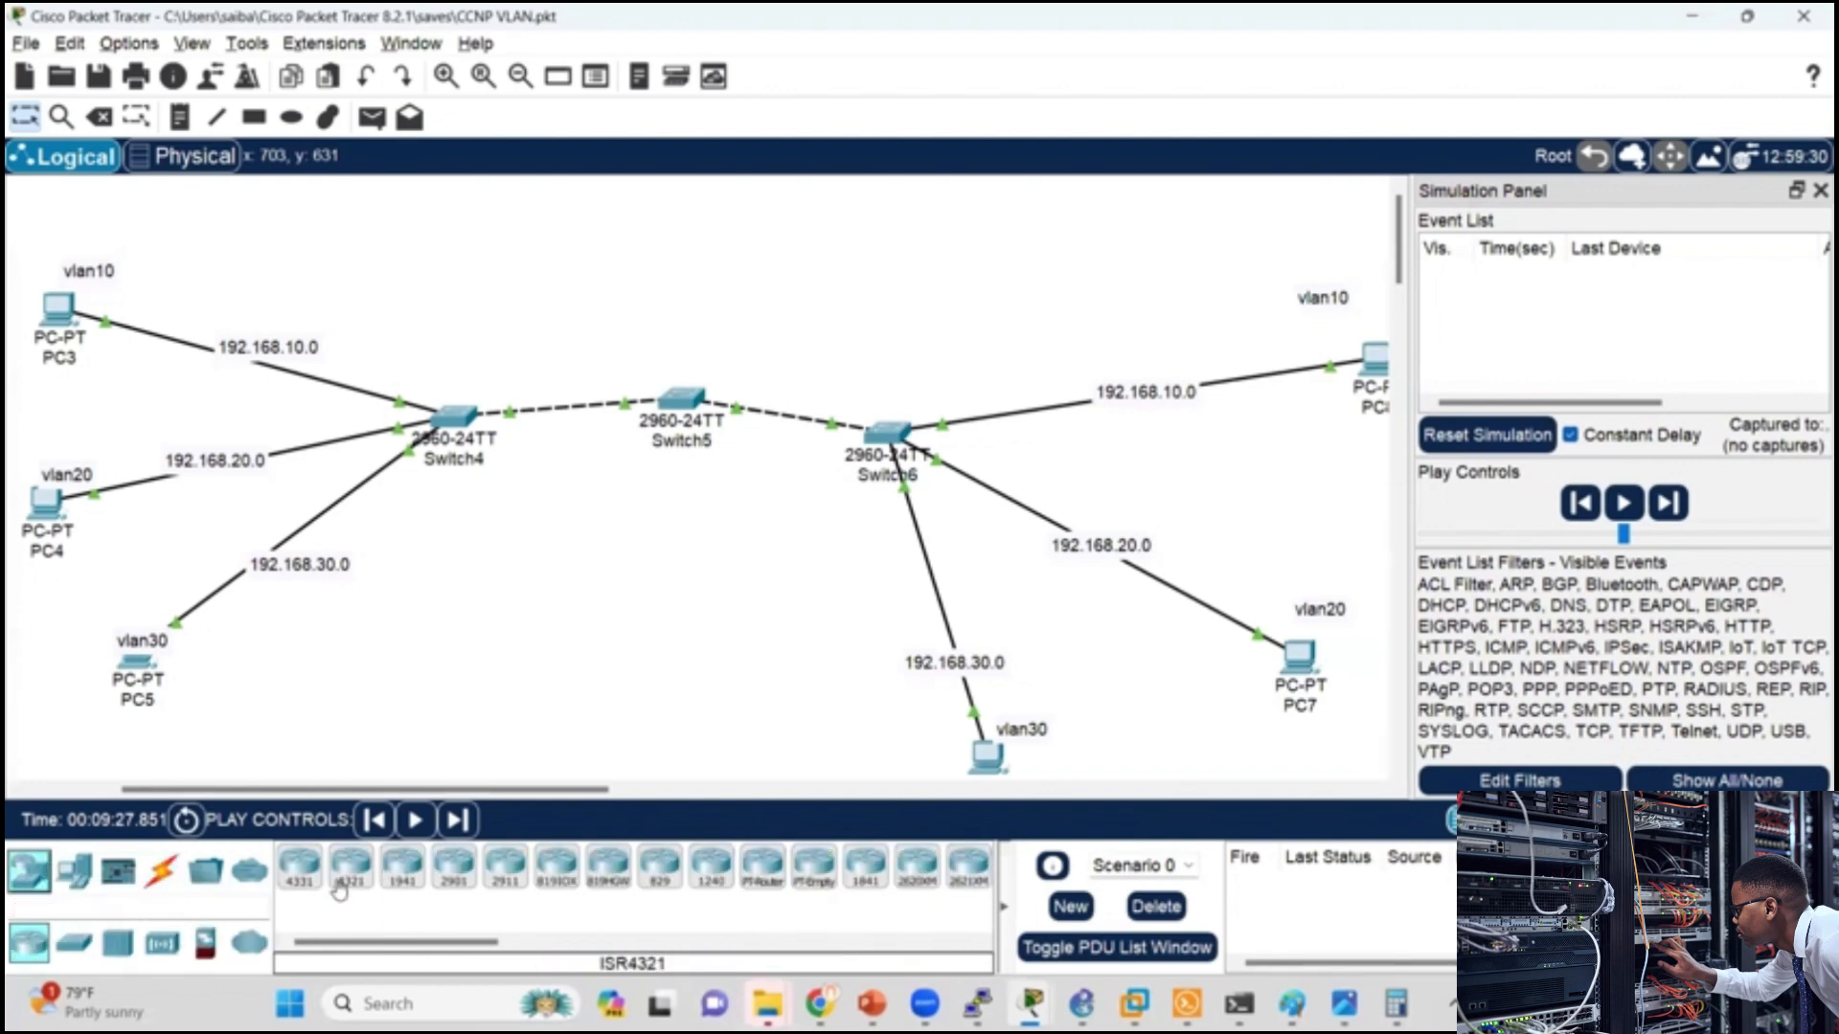
pyautogui.click(401, 867)
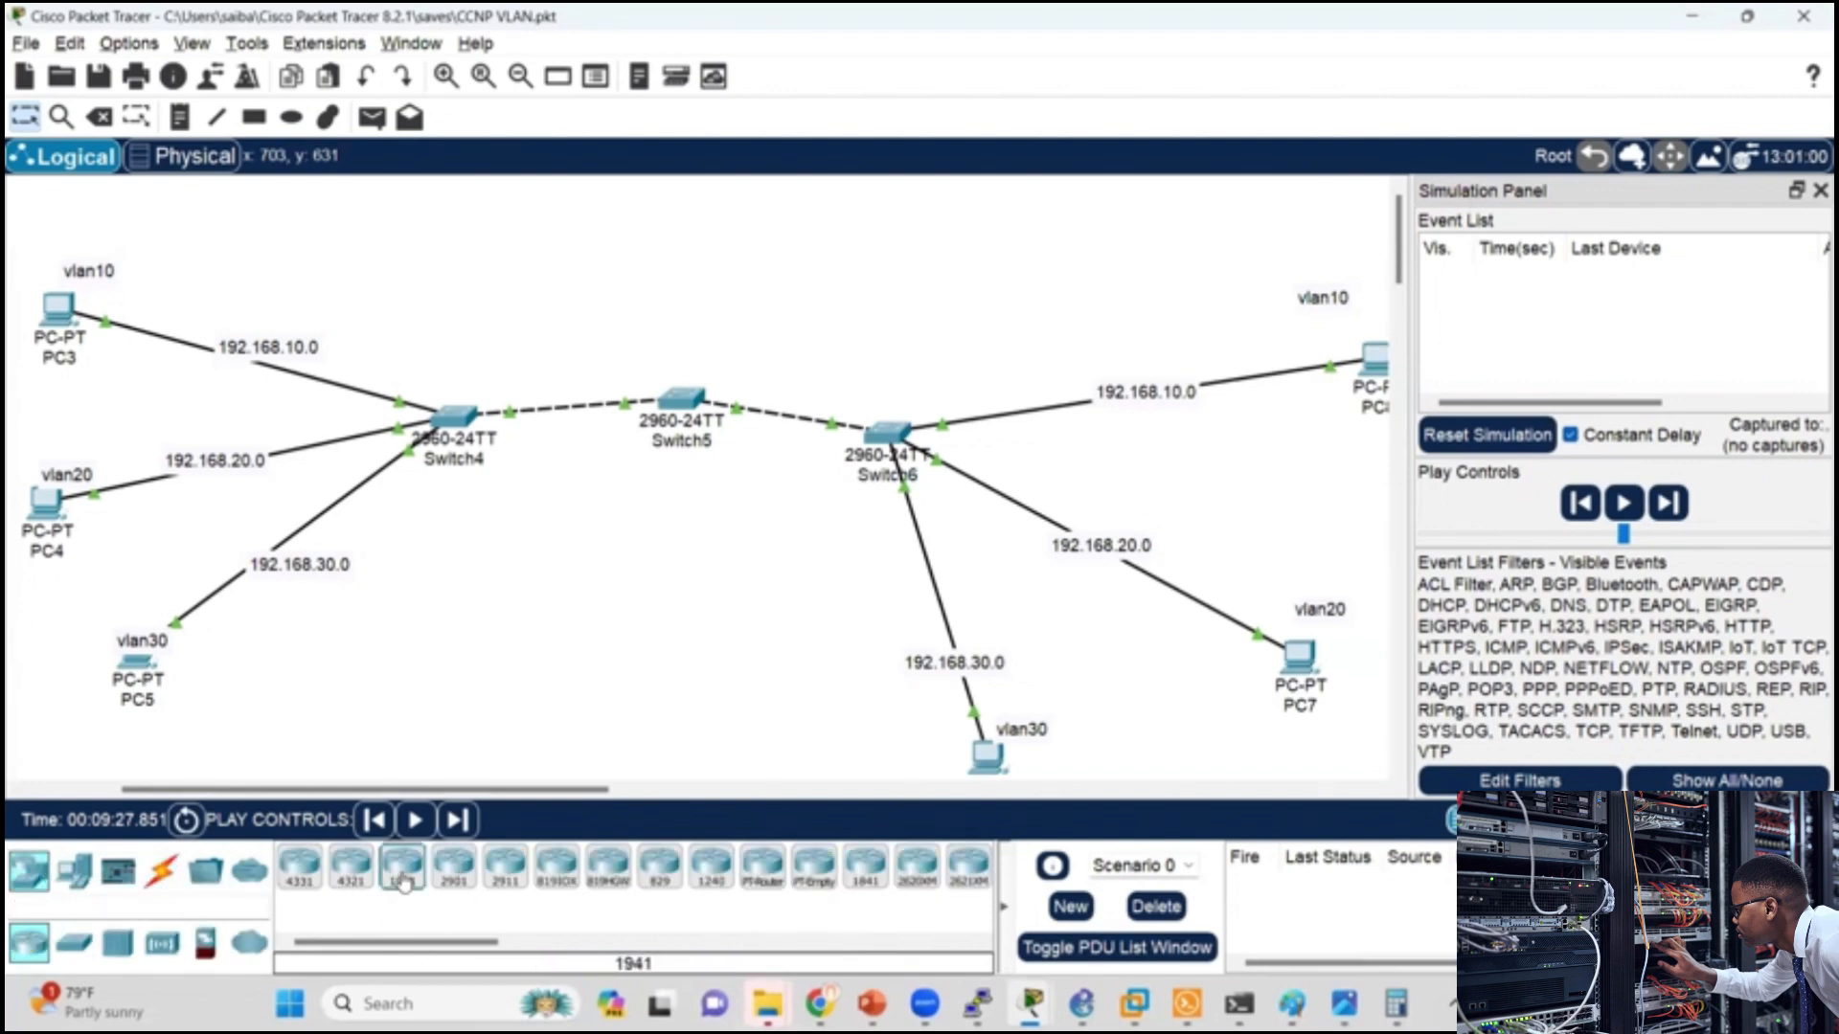
pyautogui.click(683, 244)
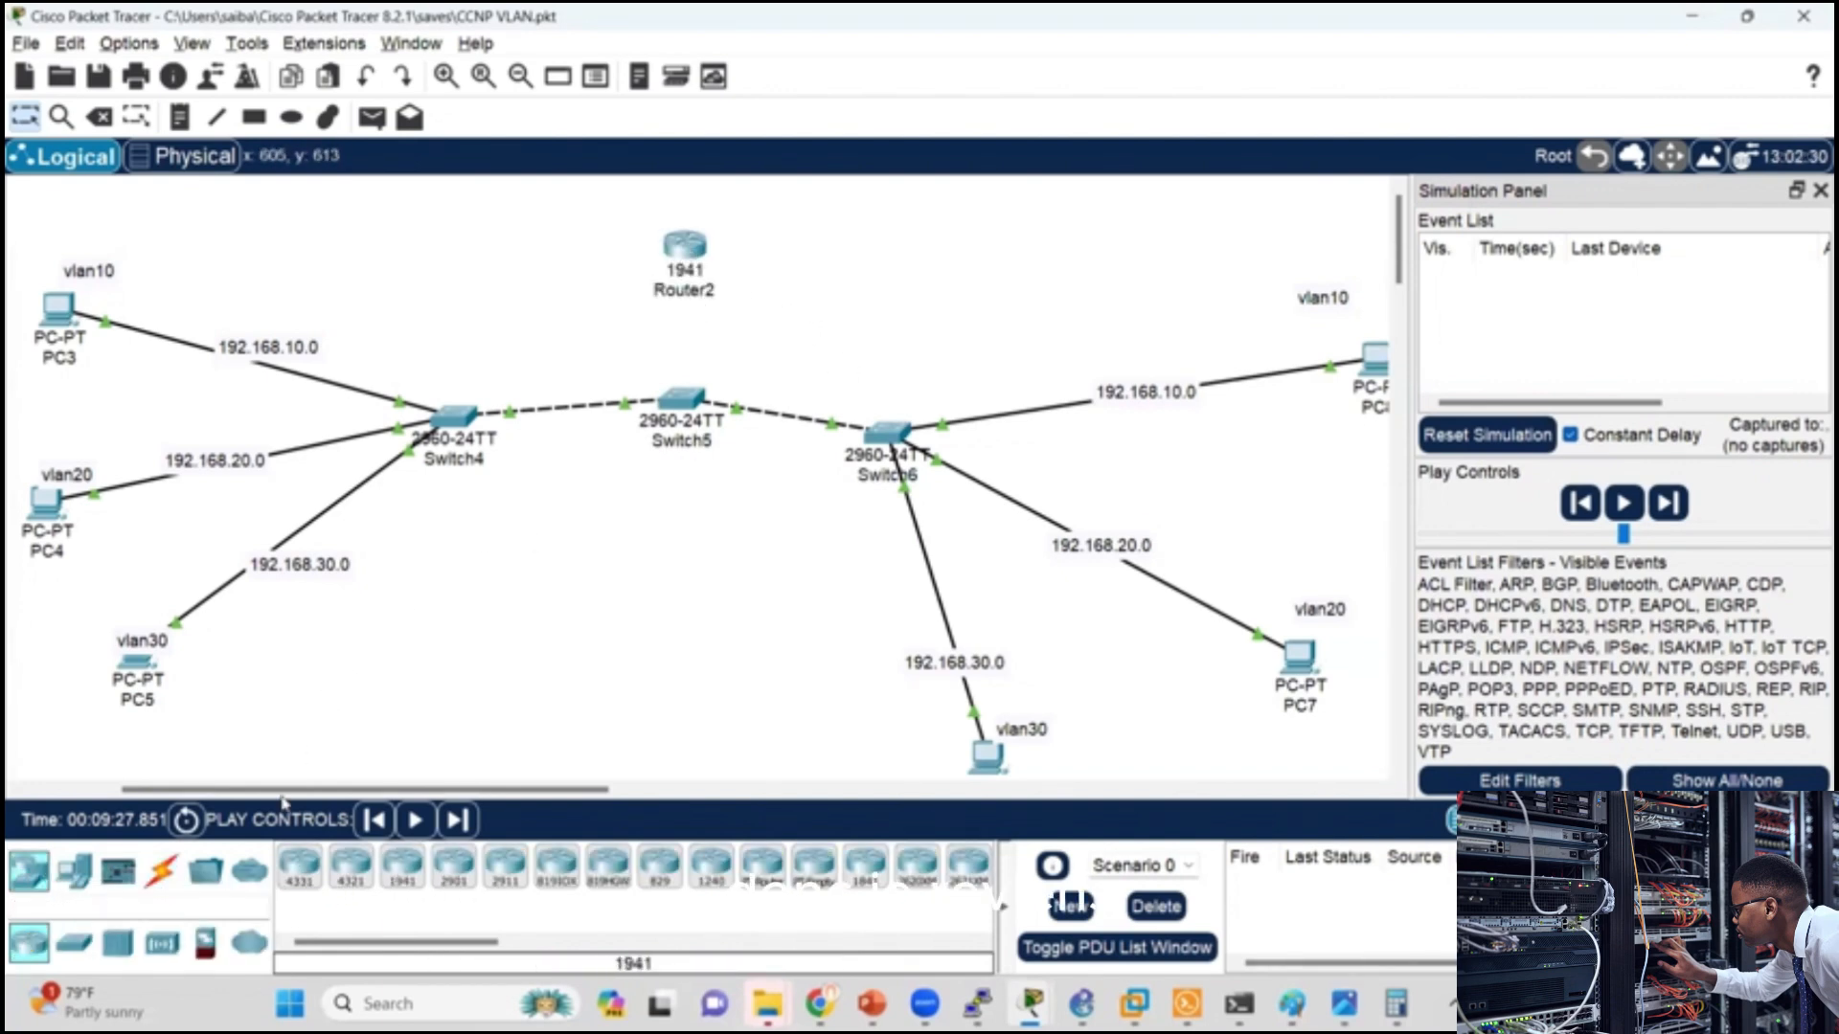
# Step: Connect Switch5's FastEthernet0/10 to GigabitEthernet0/0 on the 1941 router with a copper straight-through cable
pyautogui.click(161, 869)
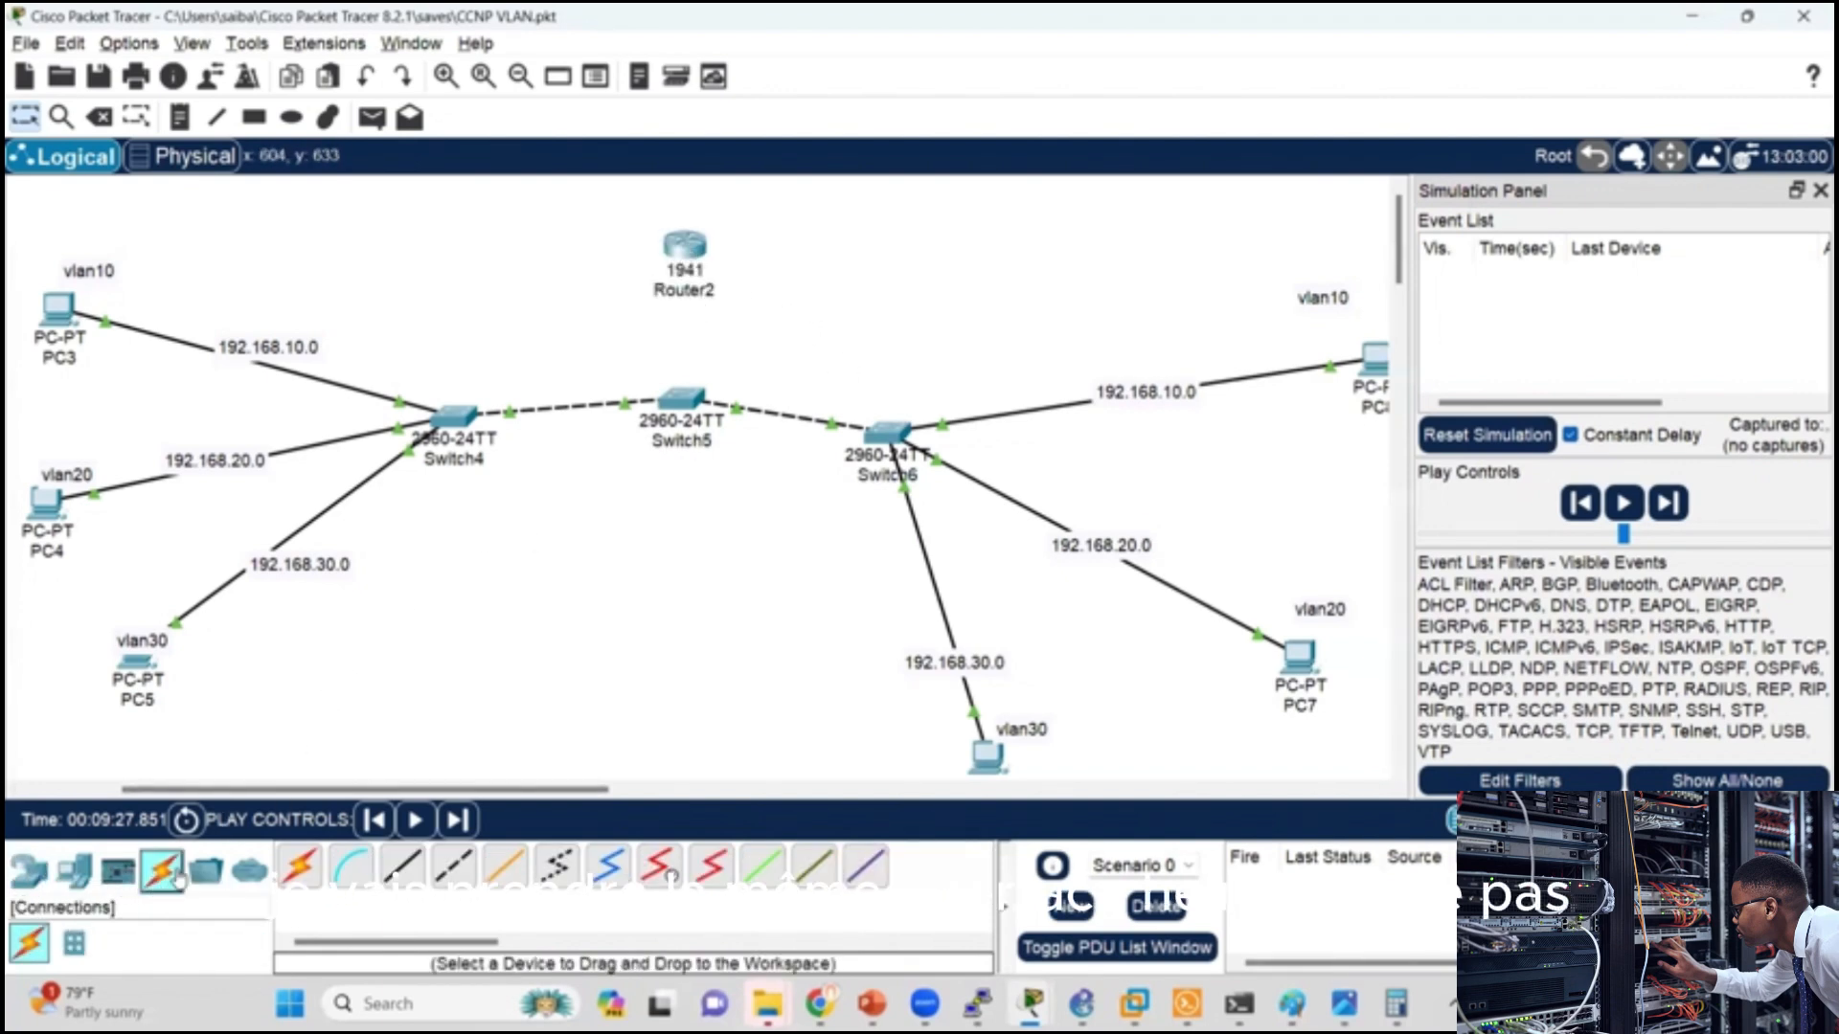
pyautogui.click(402, 866)
pyautogui.click(684, 406)
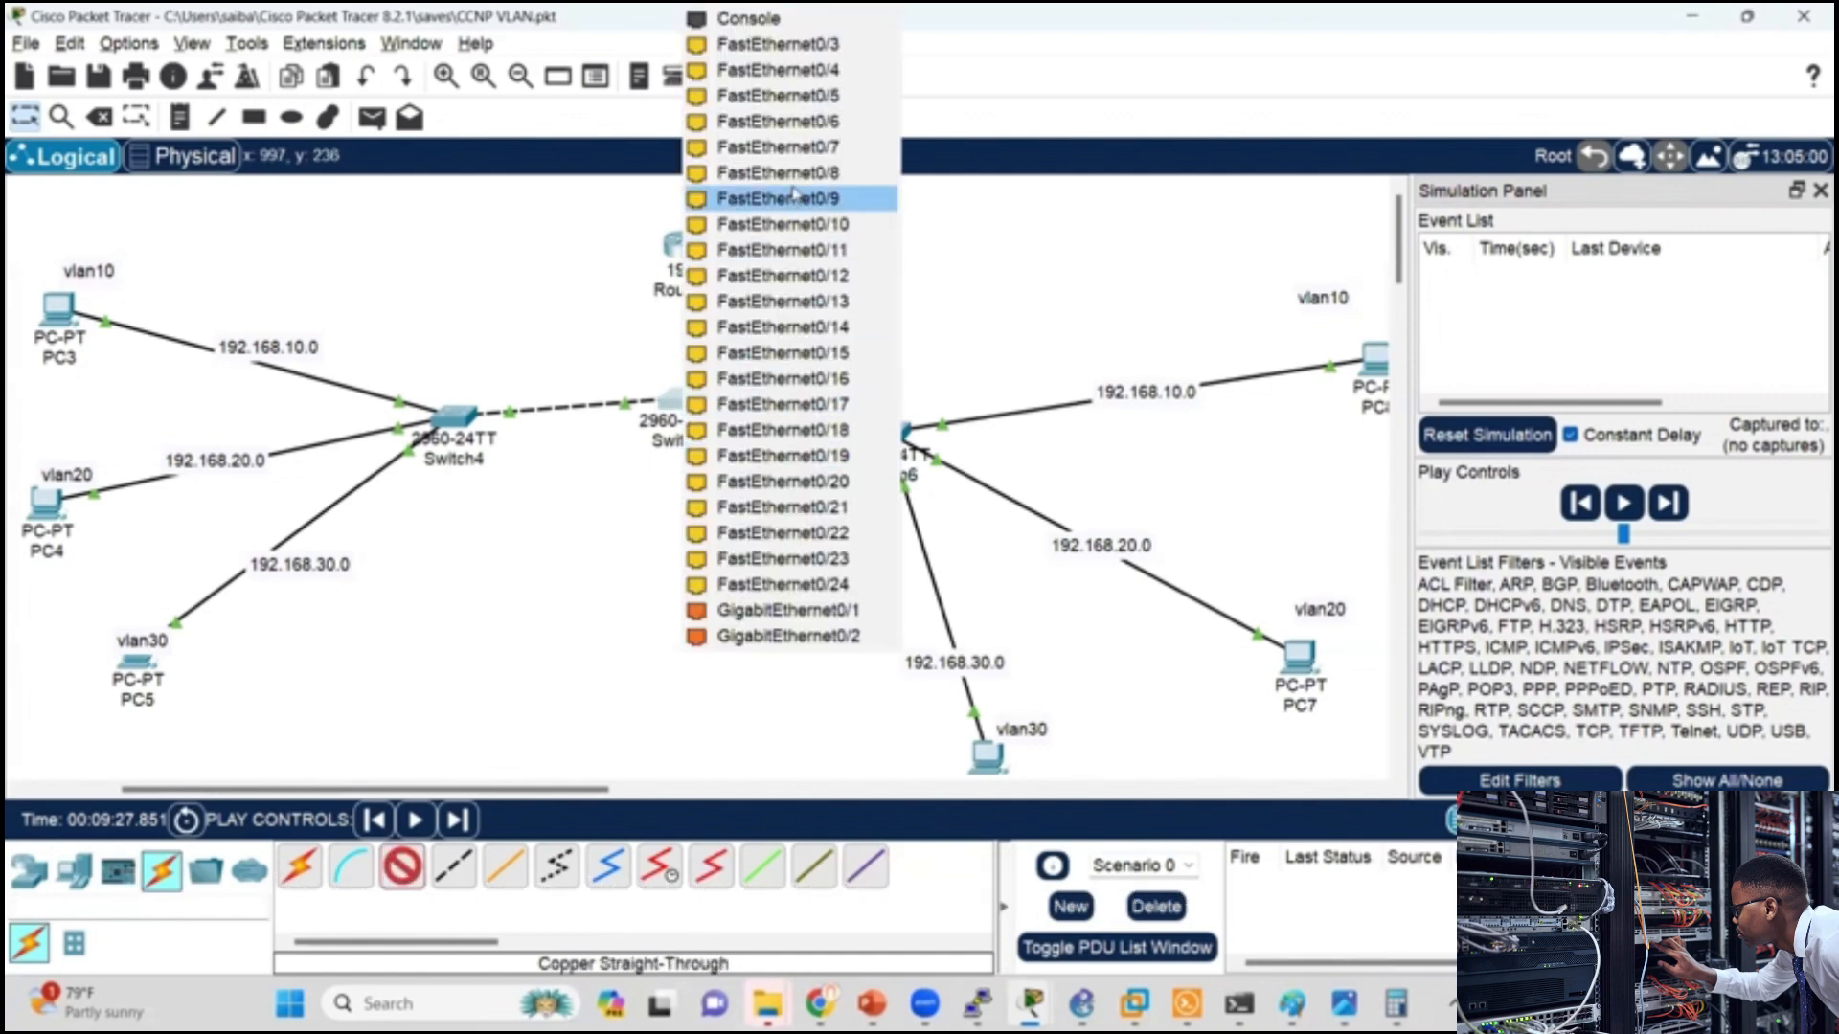
pyautogui.click(805, 225)
pyautogui.click(687, 245)
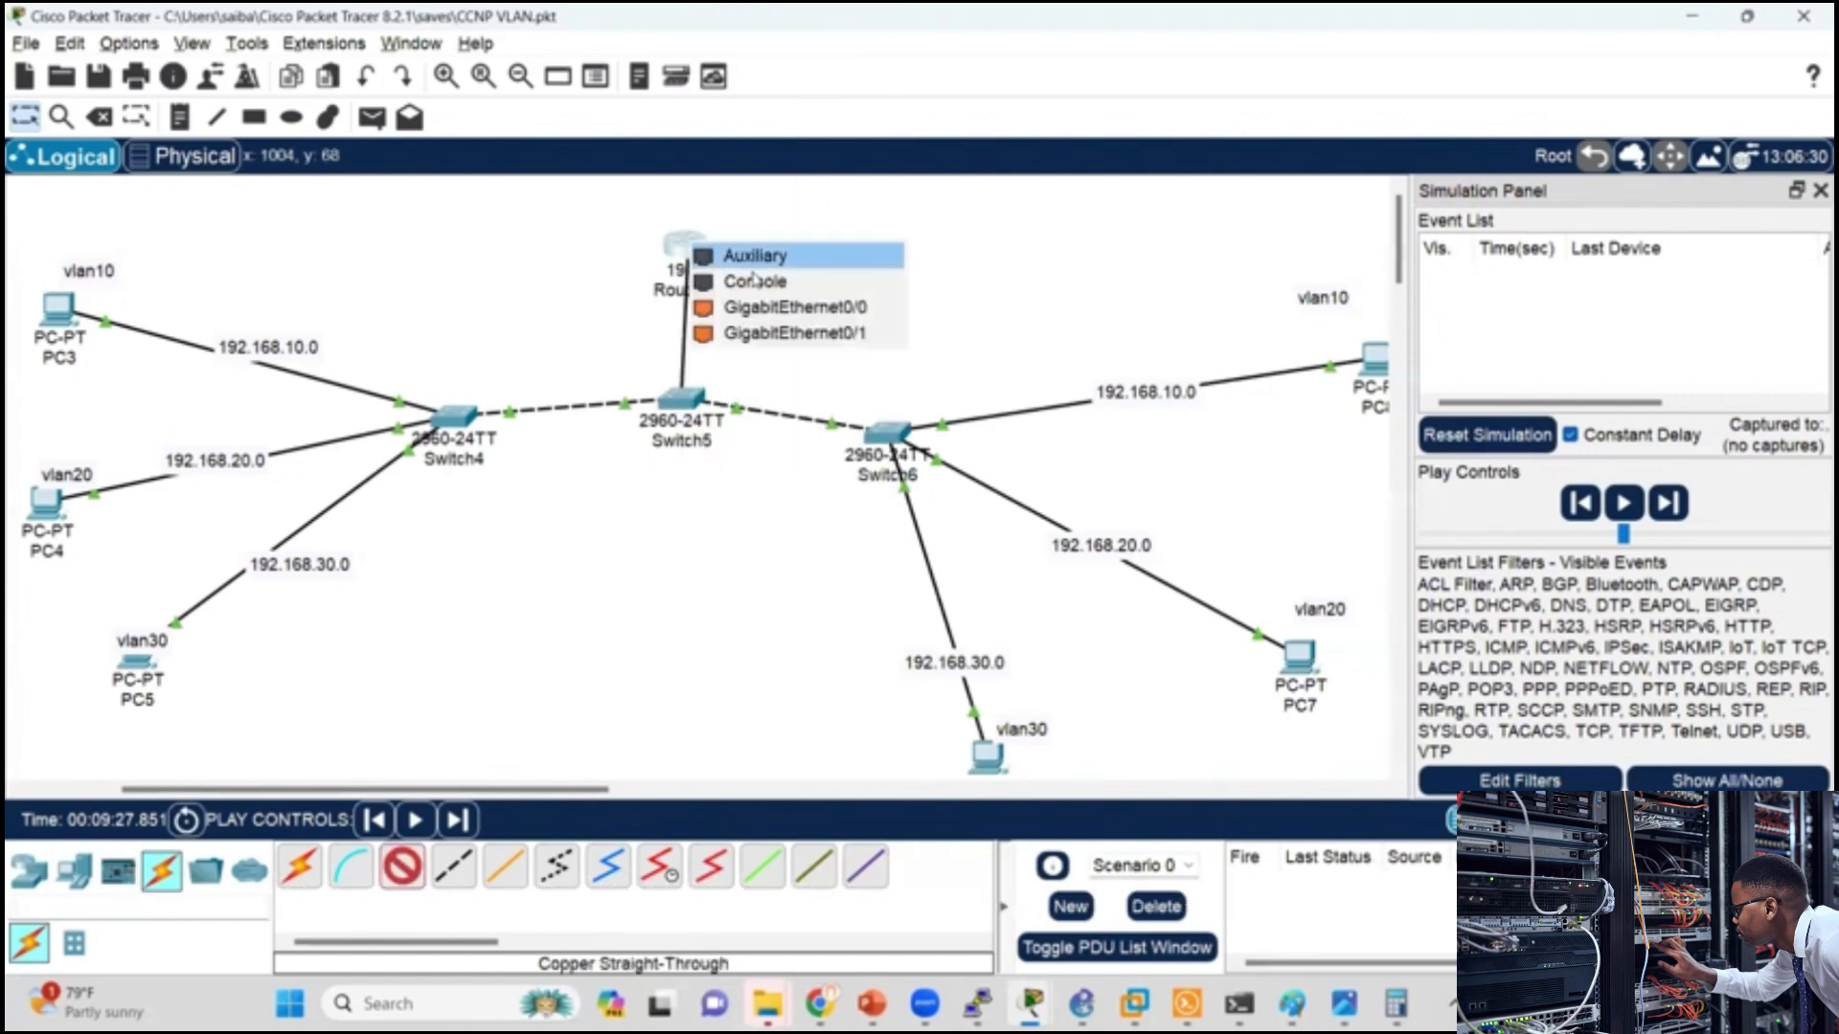
pyautogui.click(795, 307)
# Step: Check the 1941 router's boot output in its CLI and switch the network from Simulation to Realtime mode
pyautogui.click(682, 247)
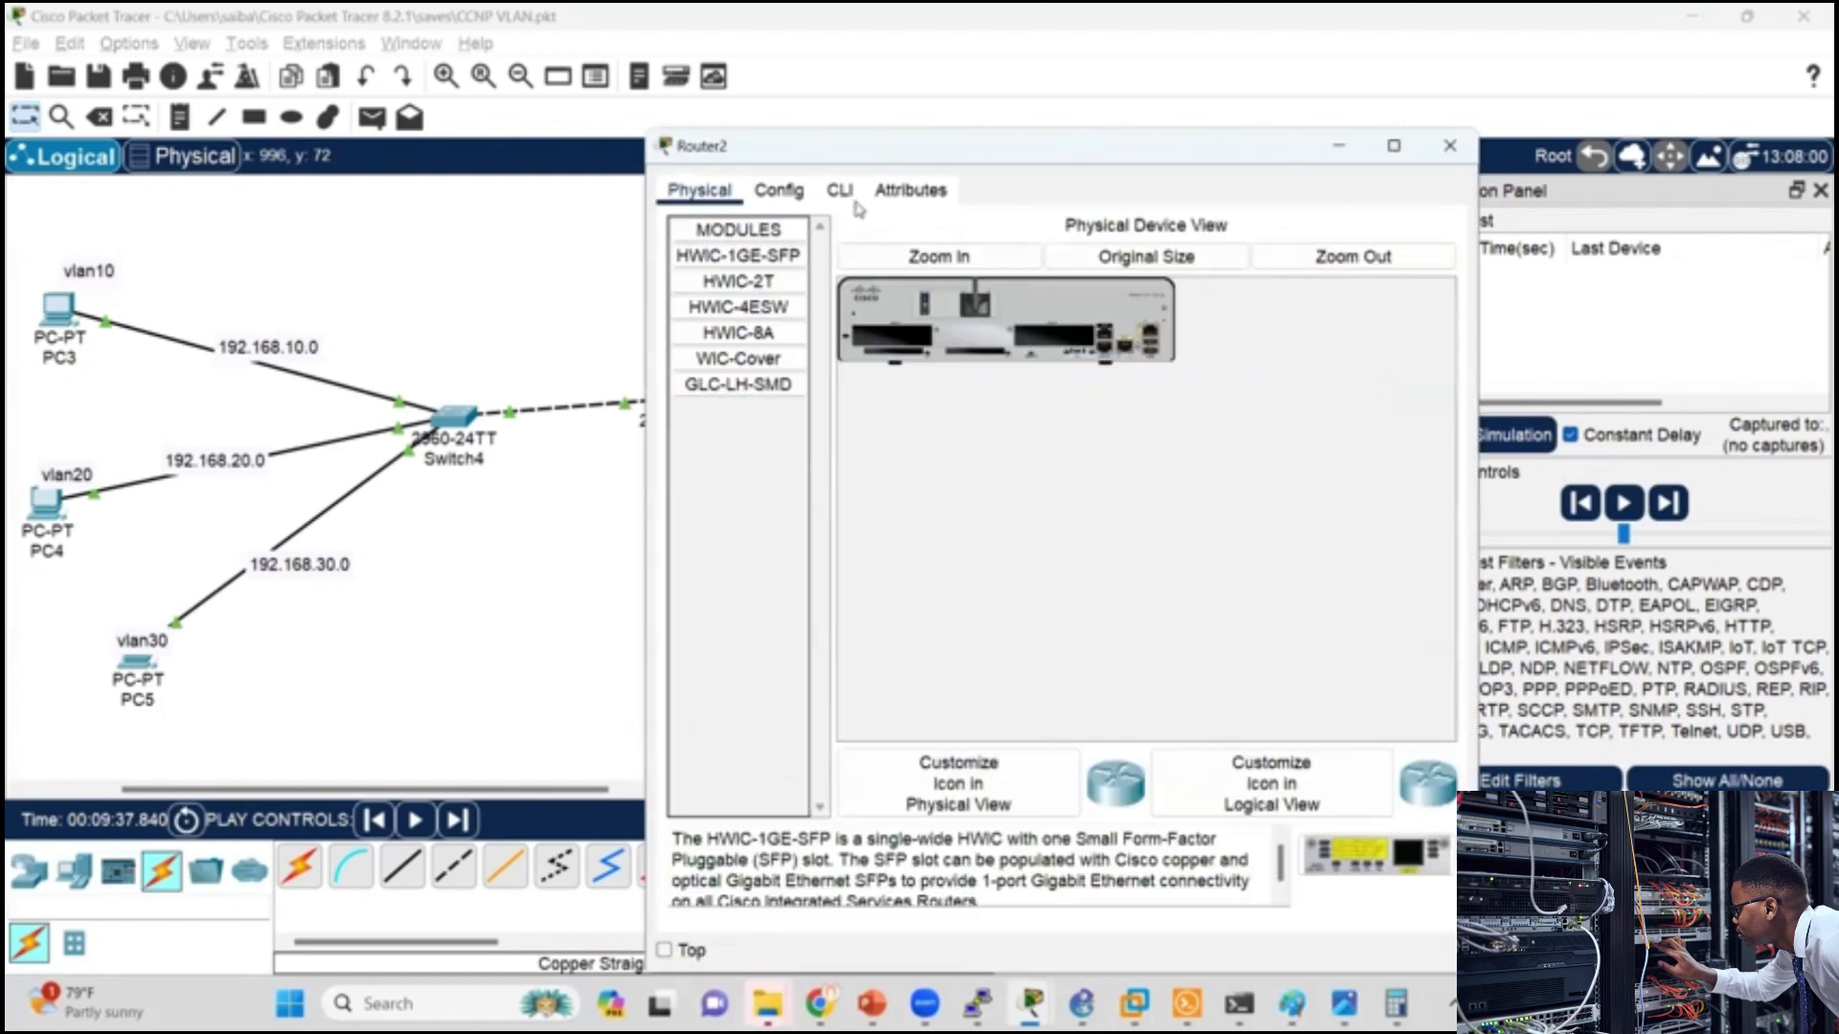
pyautogui.click(841, 191)
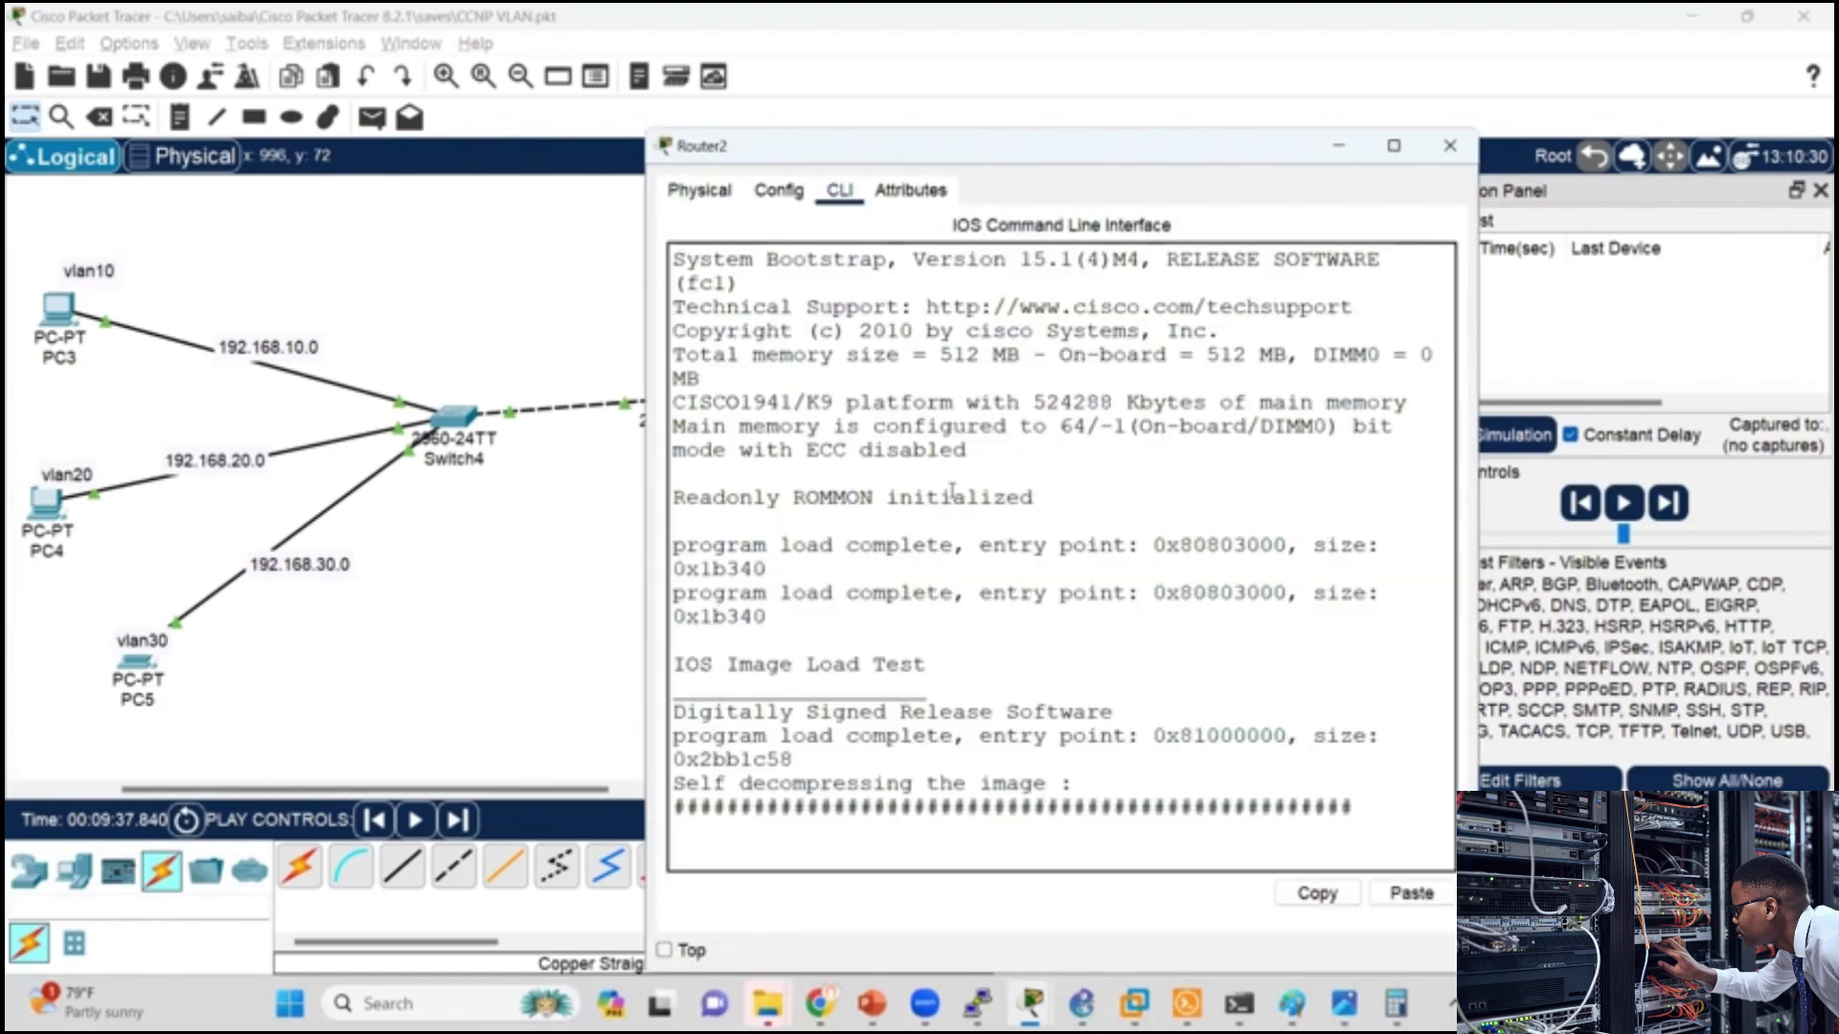
pyautogui.click(485, 710)
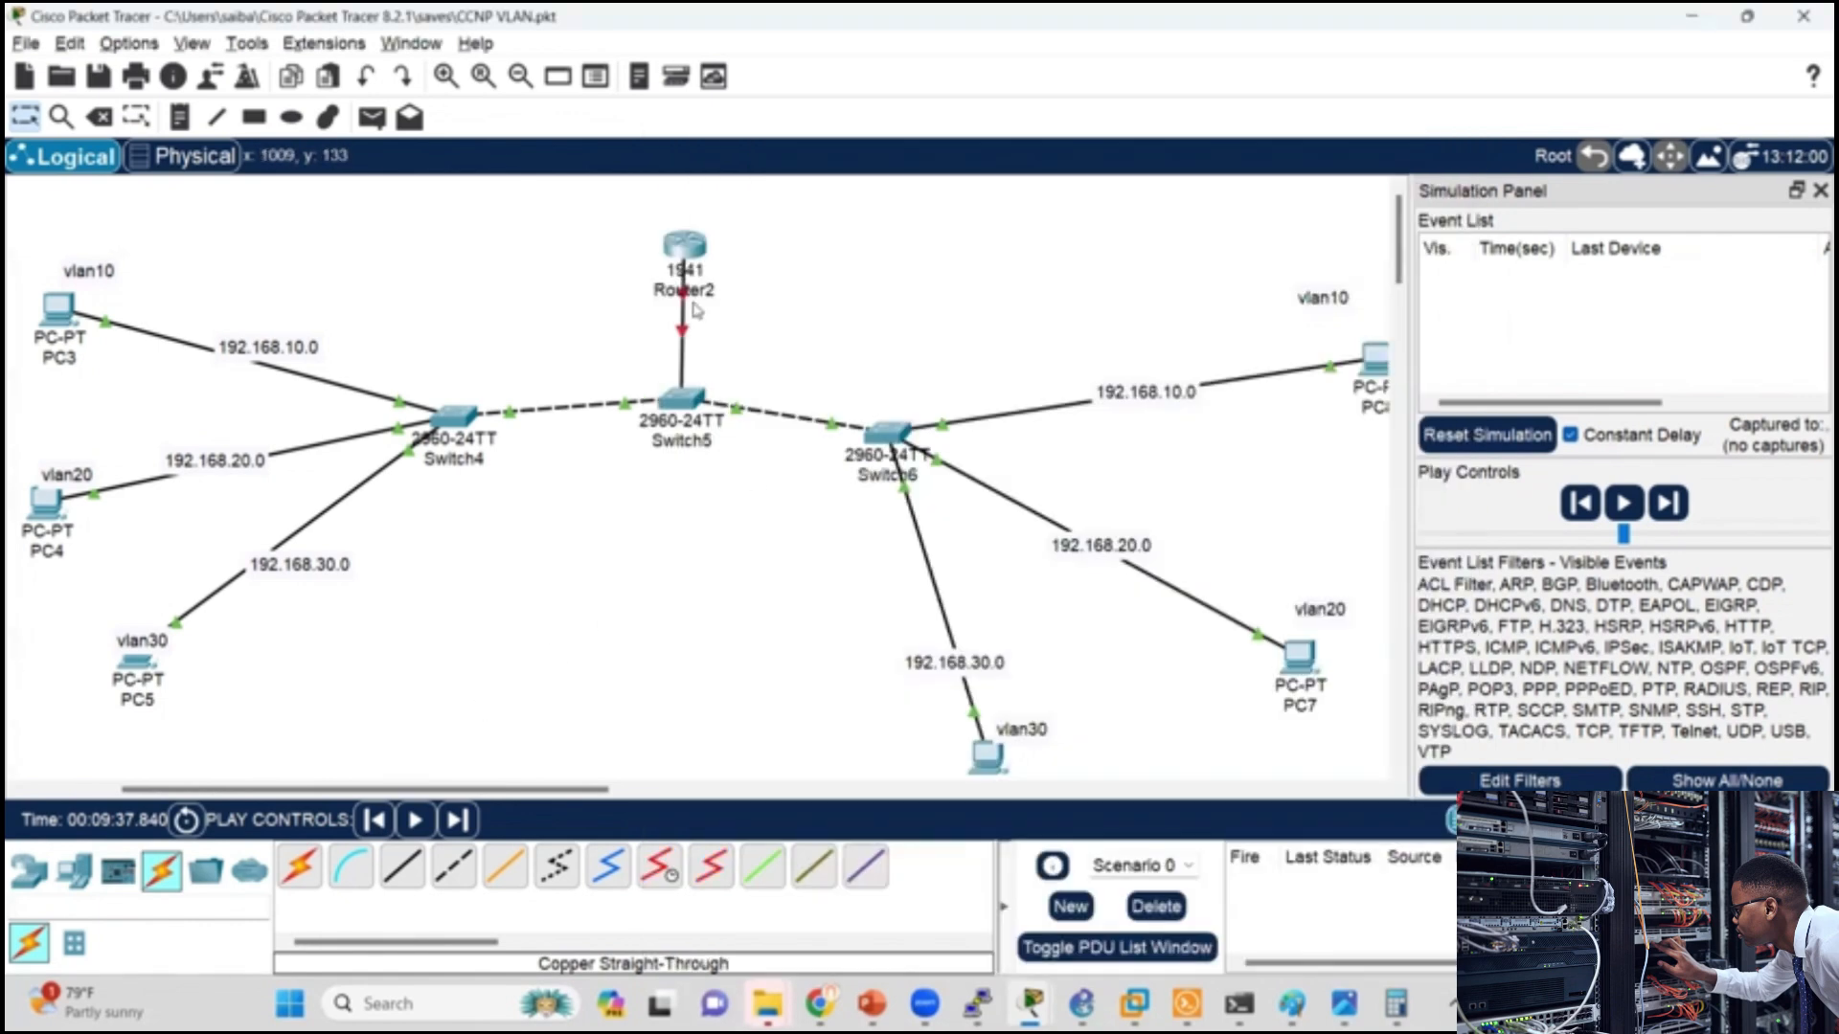
pyautogui.click(1628, 822)
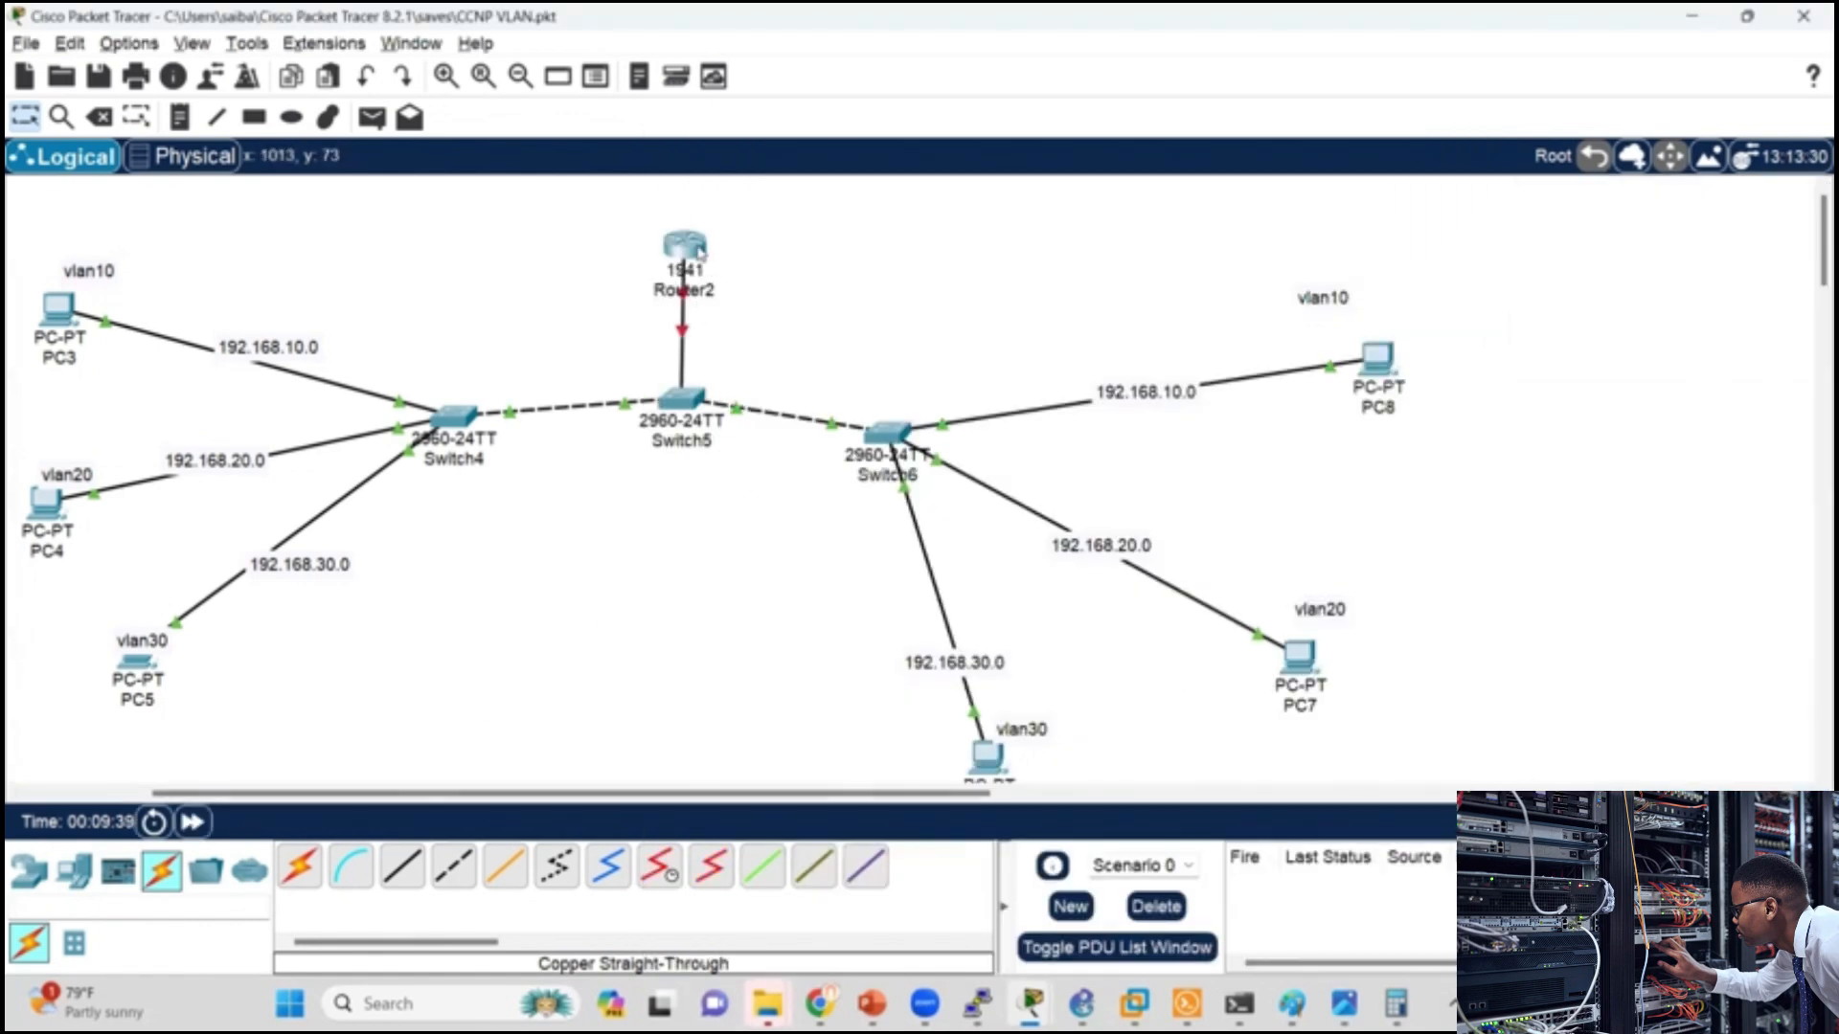
# Step: Open Router2's command line and decline the initial configuration dialog with n to reach the user prompt
pyautogui.click(684, 246)
pyautogui.write('n')
pyautogui.press('Return')
pyautogui.press('Return')
pyautogui.press('Return')
pyautogui.press('Return')
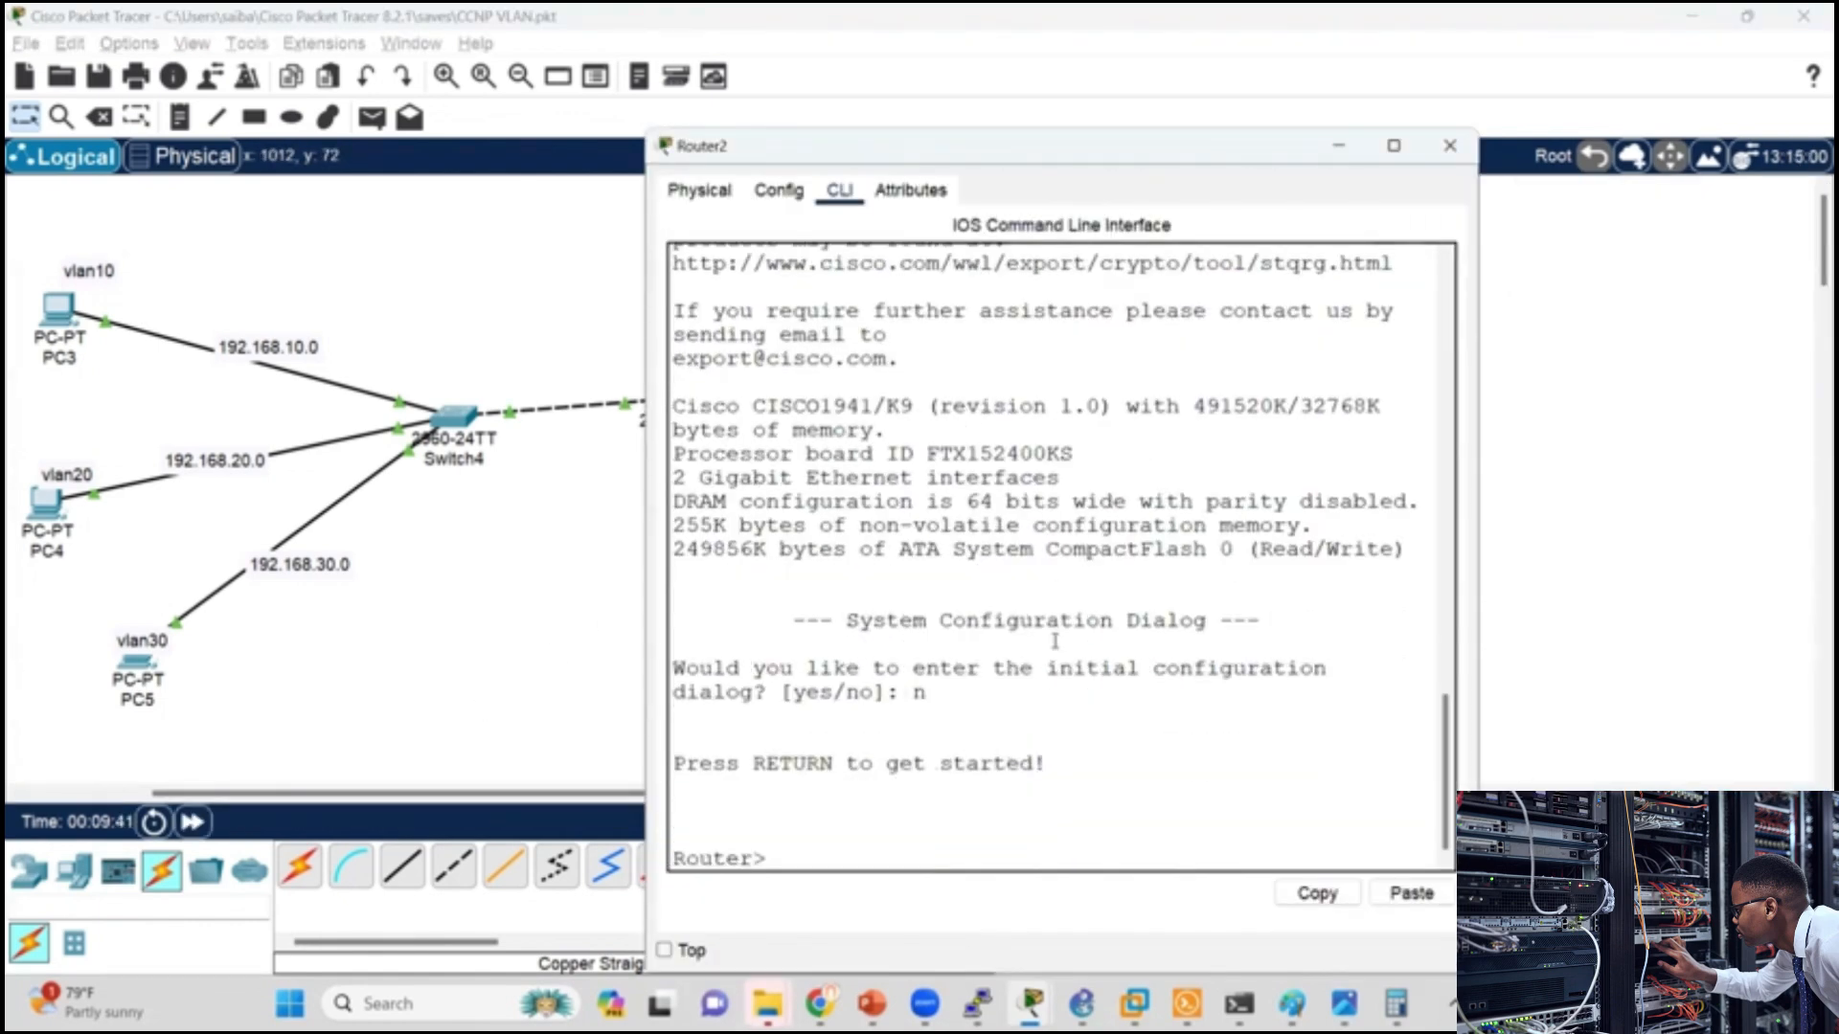
# Step: Enter global configuration mode on Router2 with en and conf t
pyautogui.write('en')
pyautogui.press('Return')
pyautogui.write('conf t')
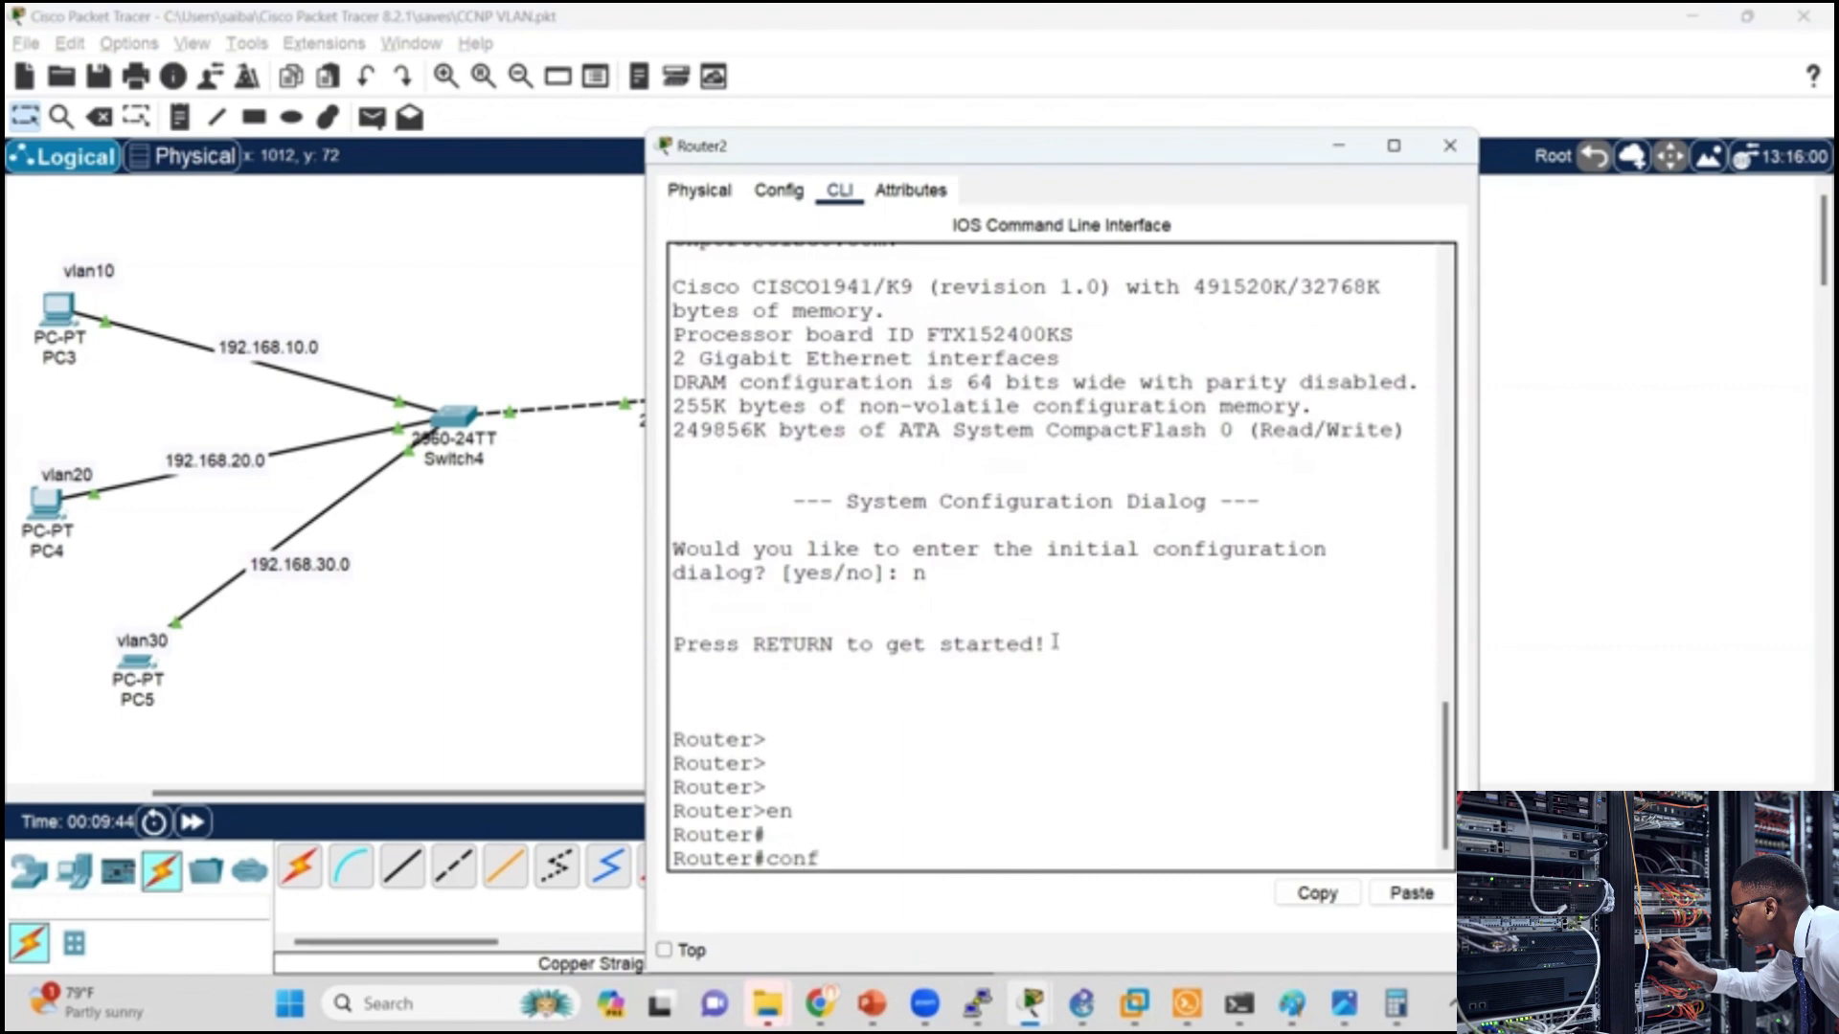
pyautogui.press('Return')
pyautogui.press('Return')
pyautogui.press('Return')
# Step: Bring up Router2's physical interface g0/0 with int g0/0 and no shut
pyautogui.write('int ')
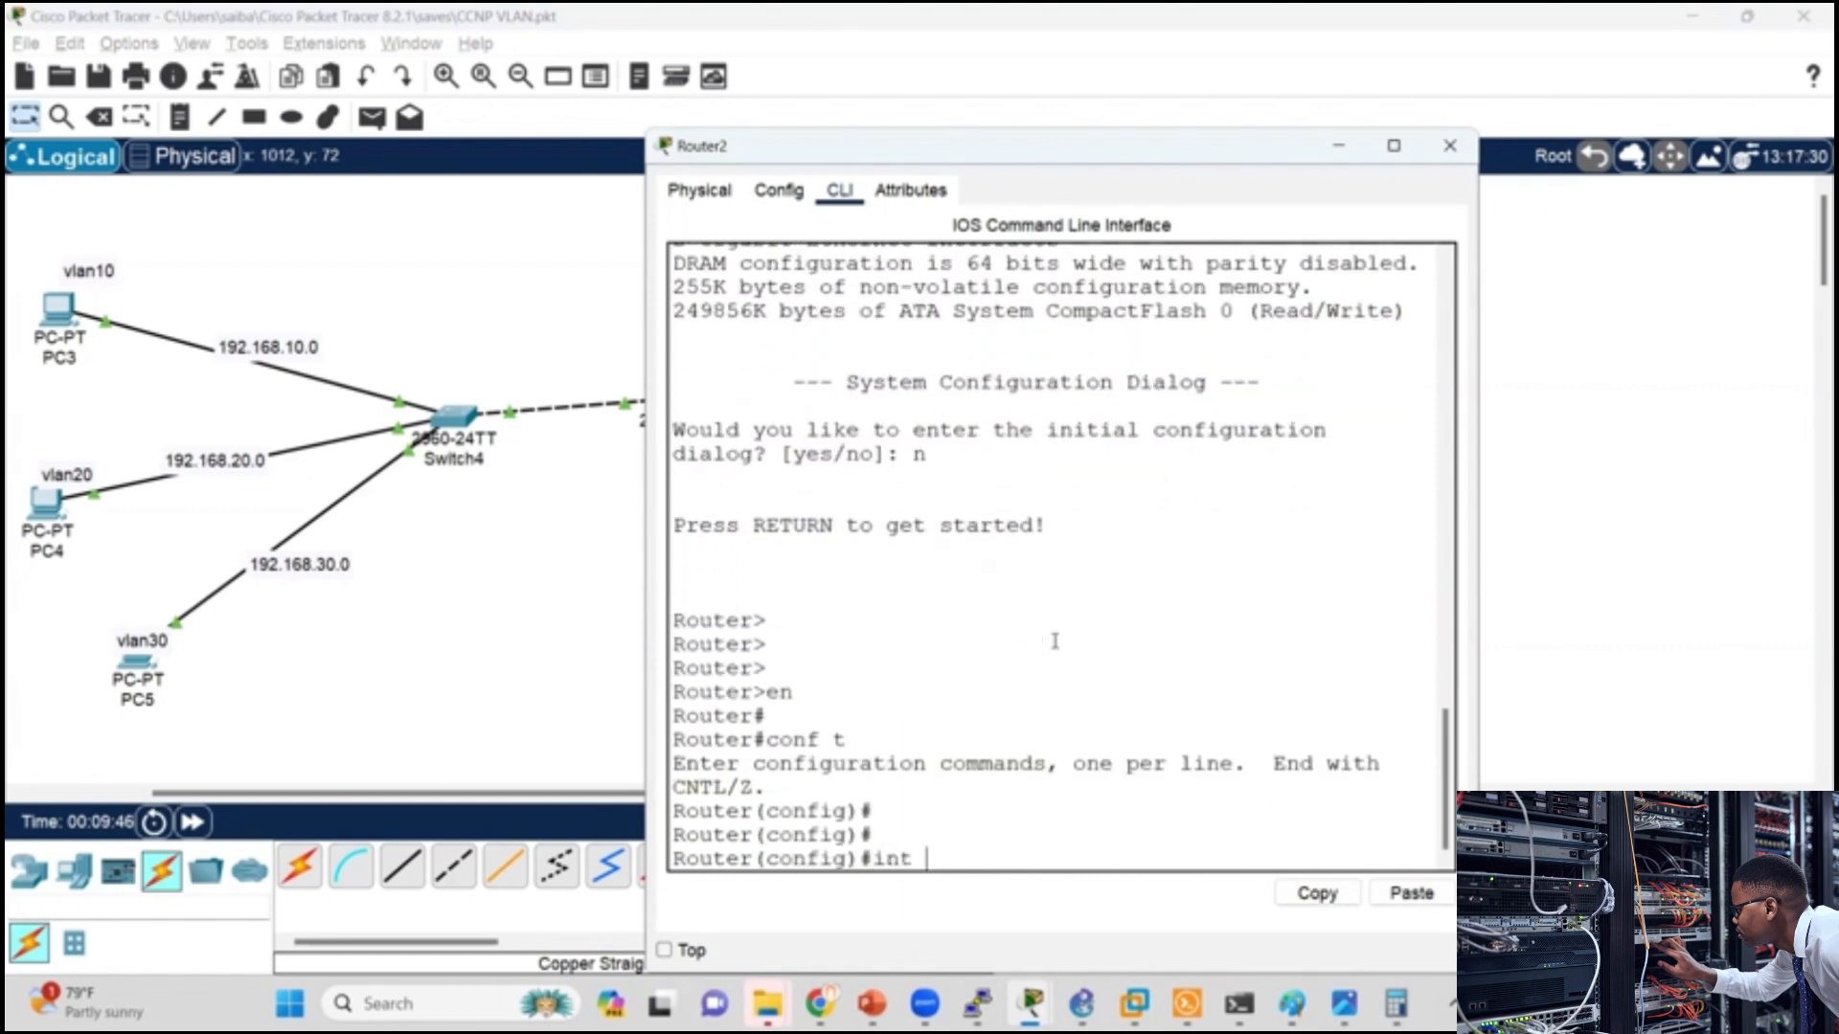
pyautogui.write('g0/0')
pyautogui.press('Return')
pyautogui.write('no')
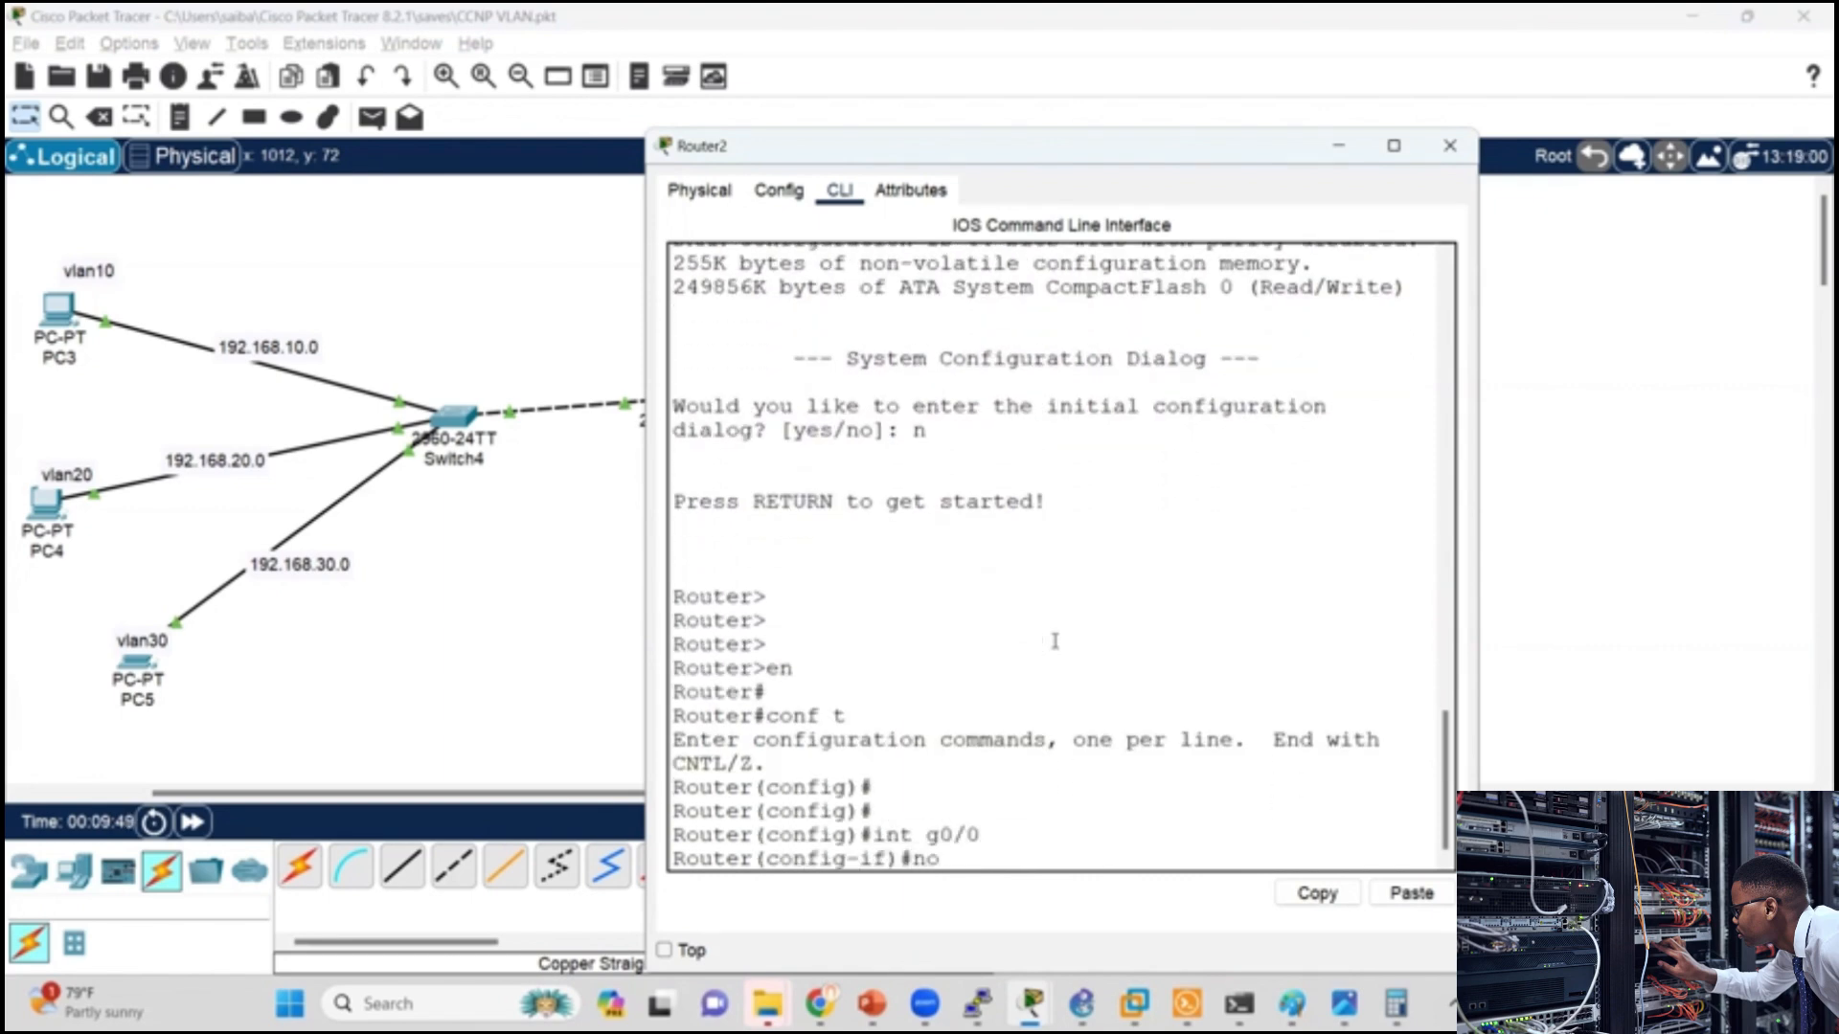
pyautogui.write(' shut')
pyautogui.press('Return')
pyautogui.press('Return')
pyautogui.press('Return')
pyautogui.press('Return')
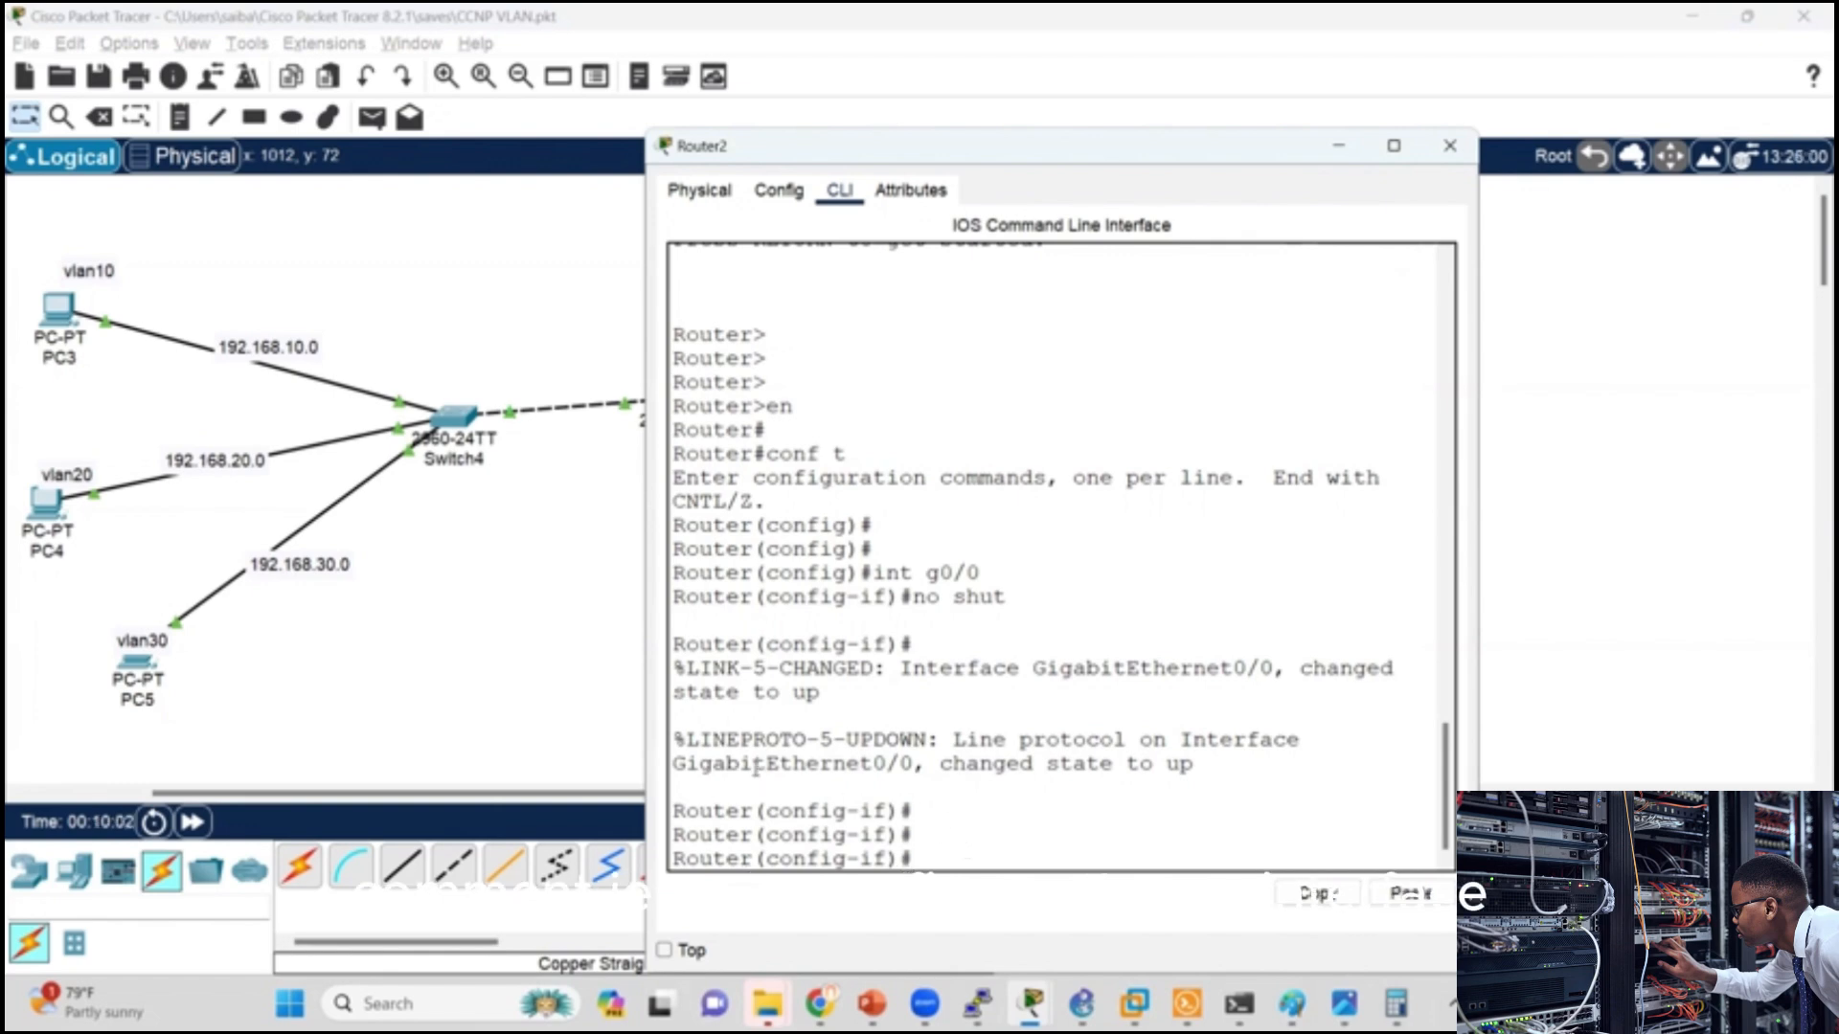
# Step: Create the VLAN 10 subinterface on Router2 with int g0/0.10
pyautogui.write('in')
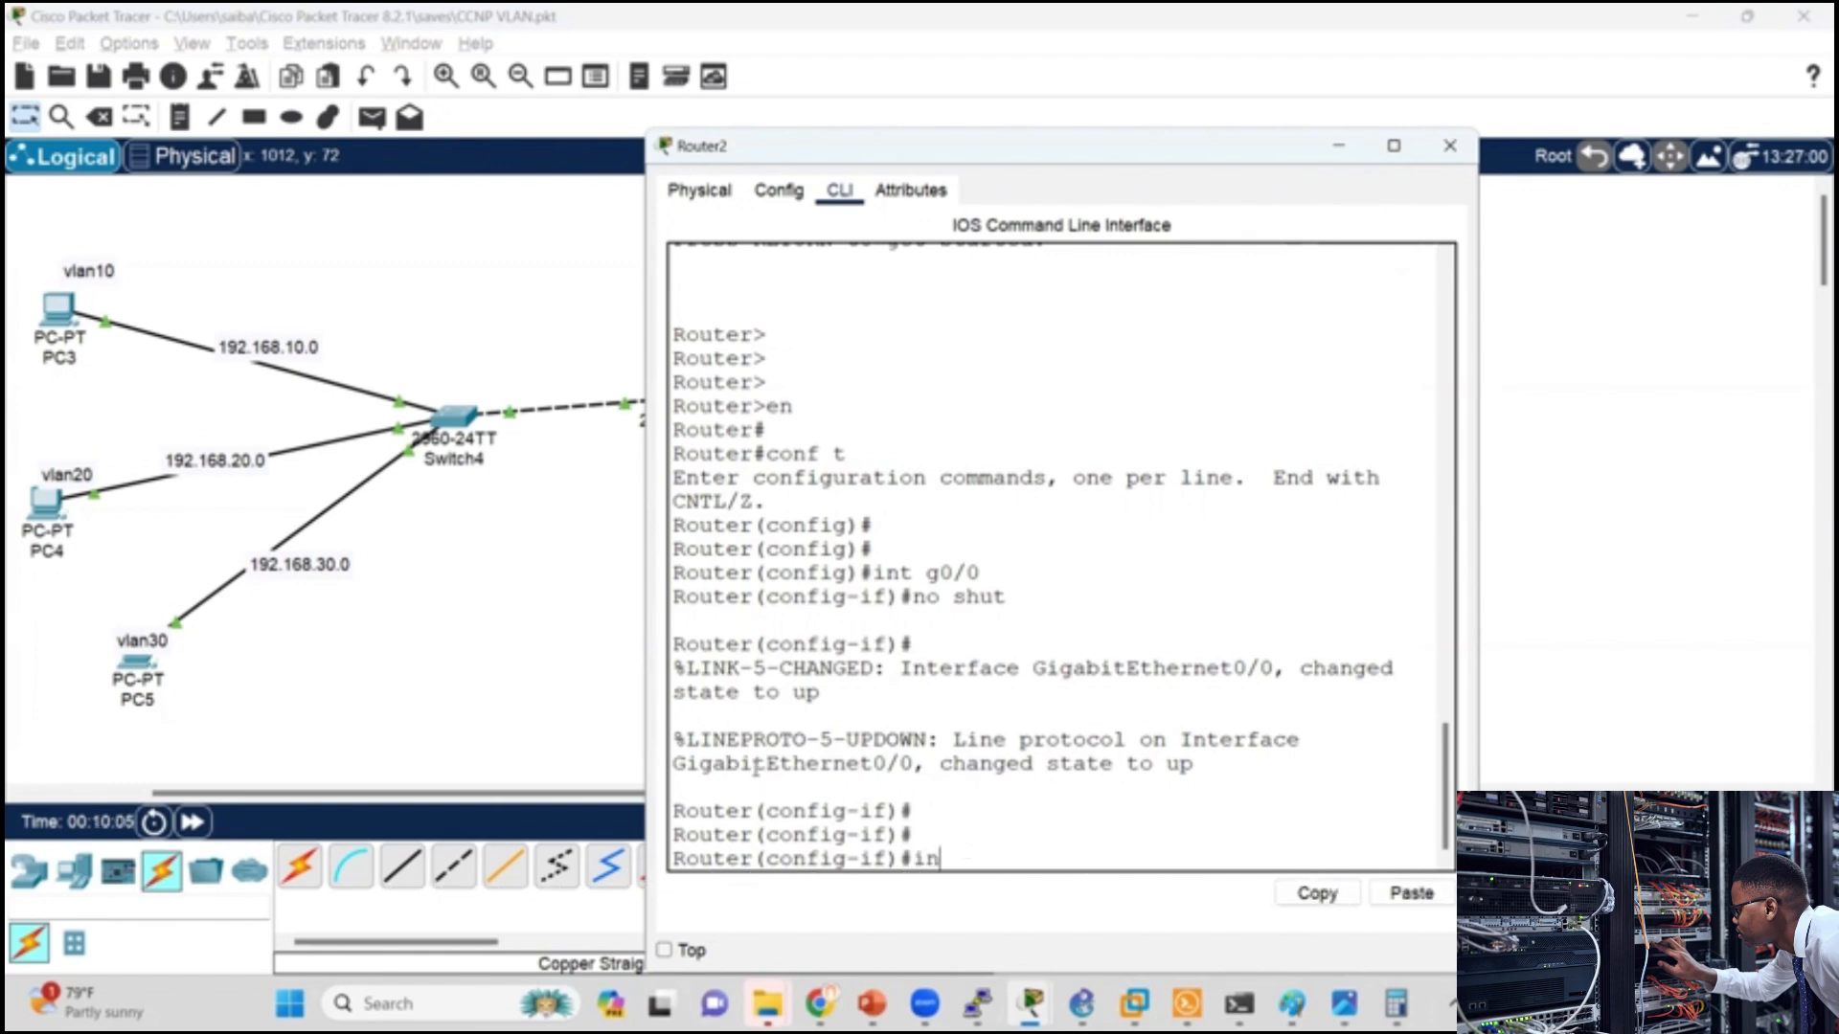
pyautogui.write('t g0/0')
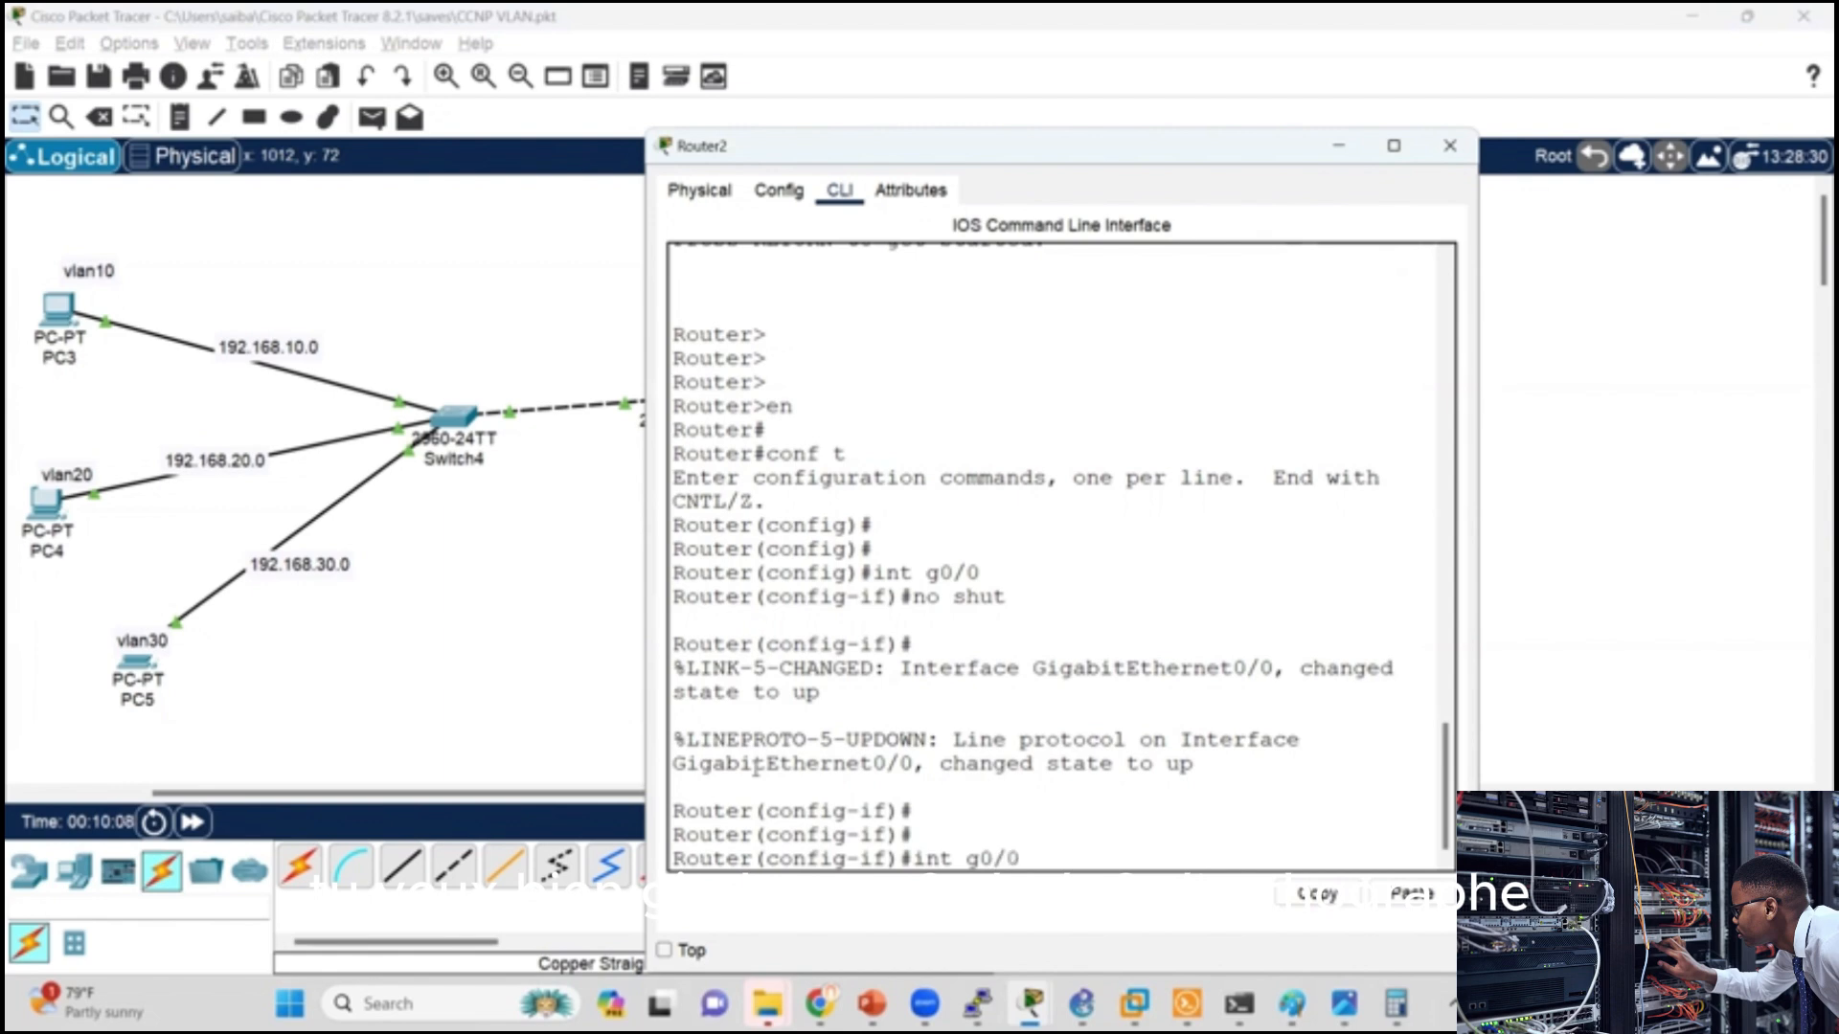
pyautogui.write('.10')
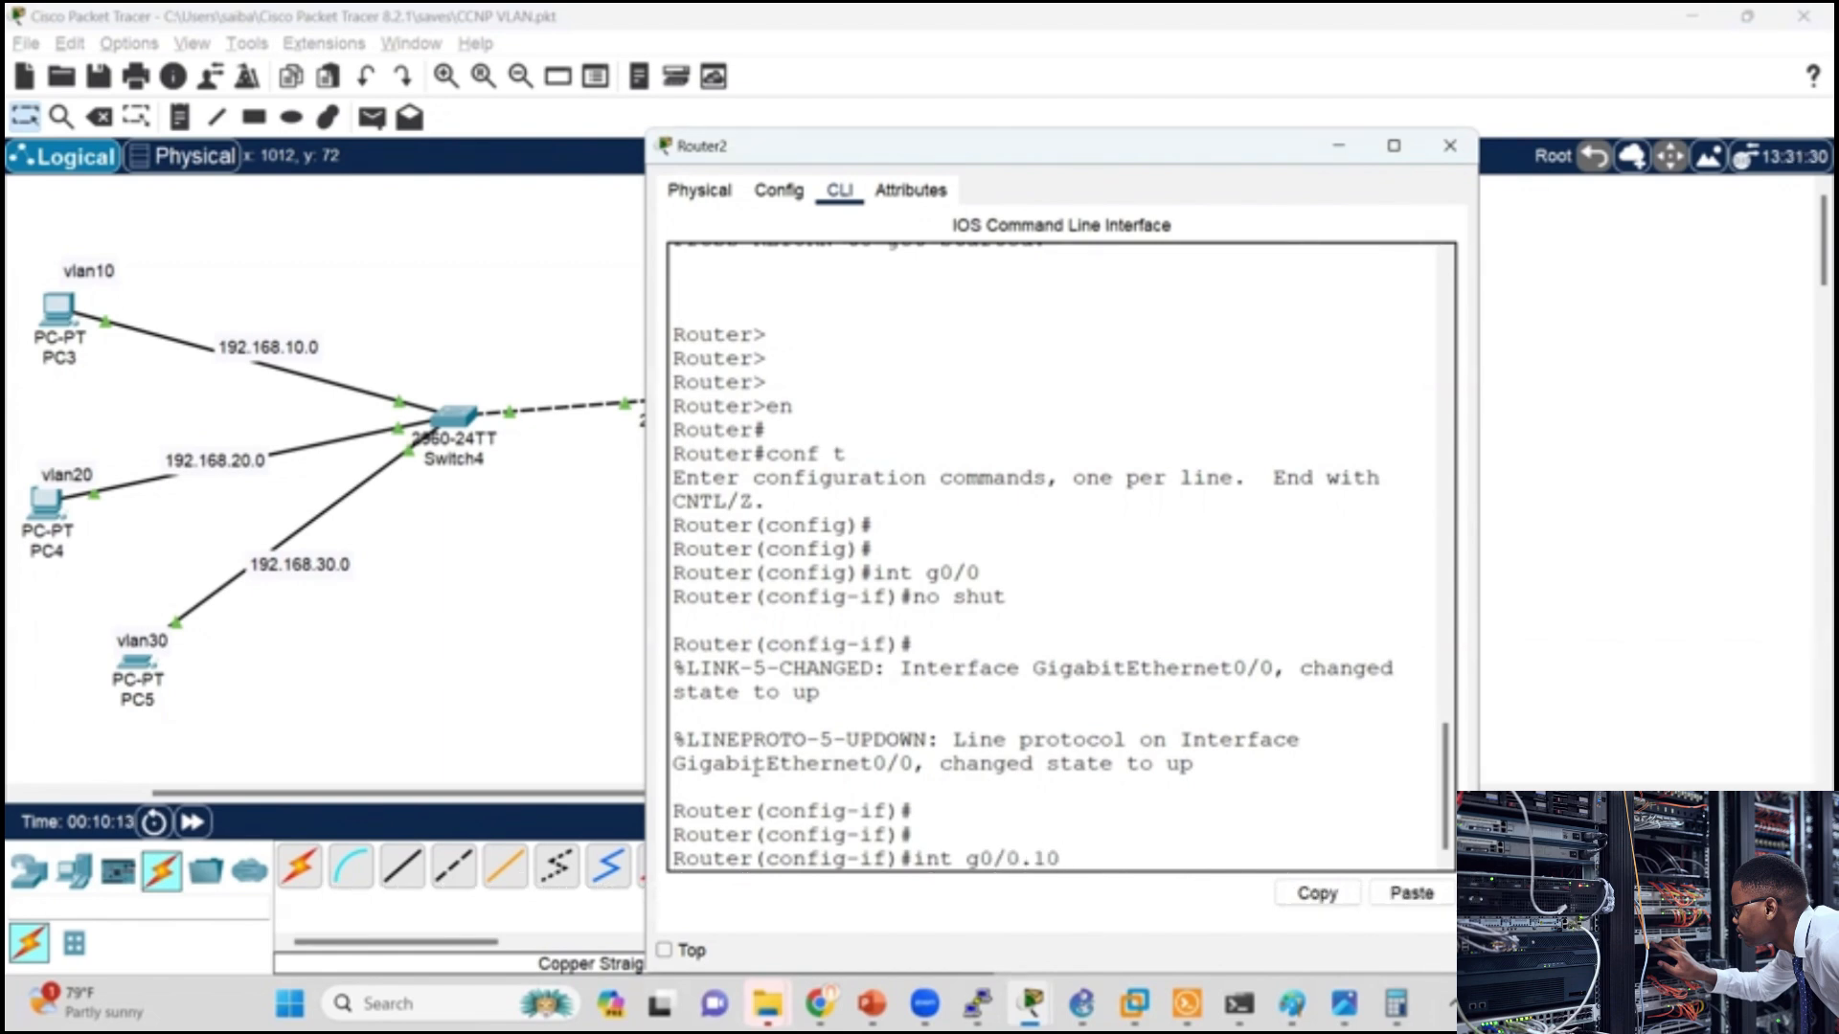
pyautogui.press('Return')
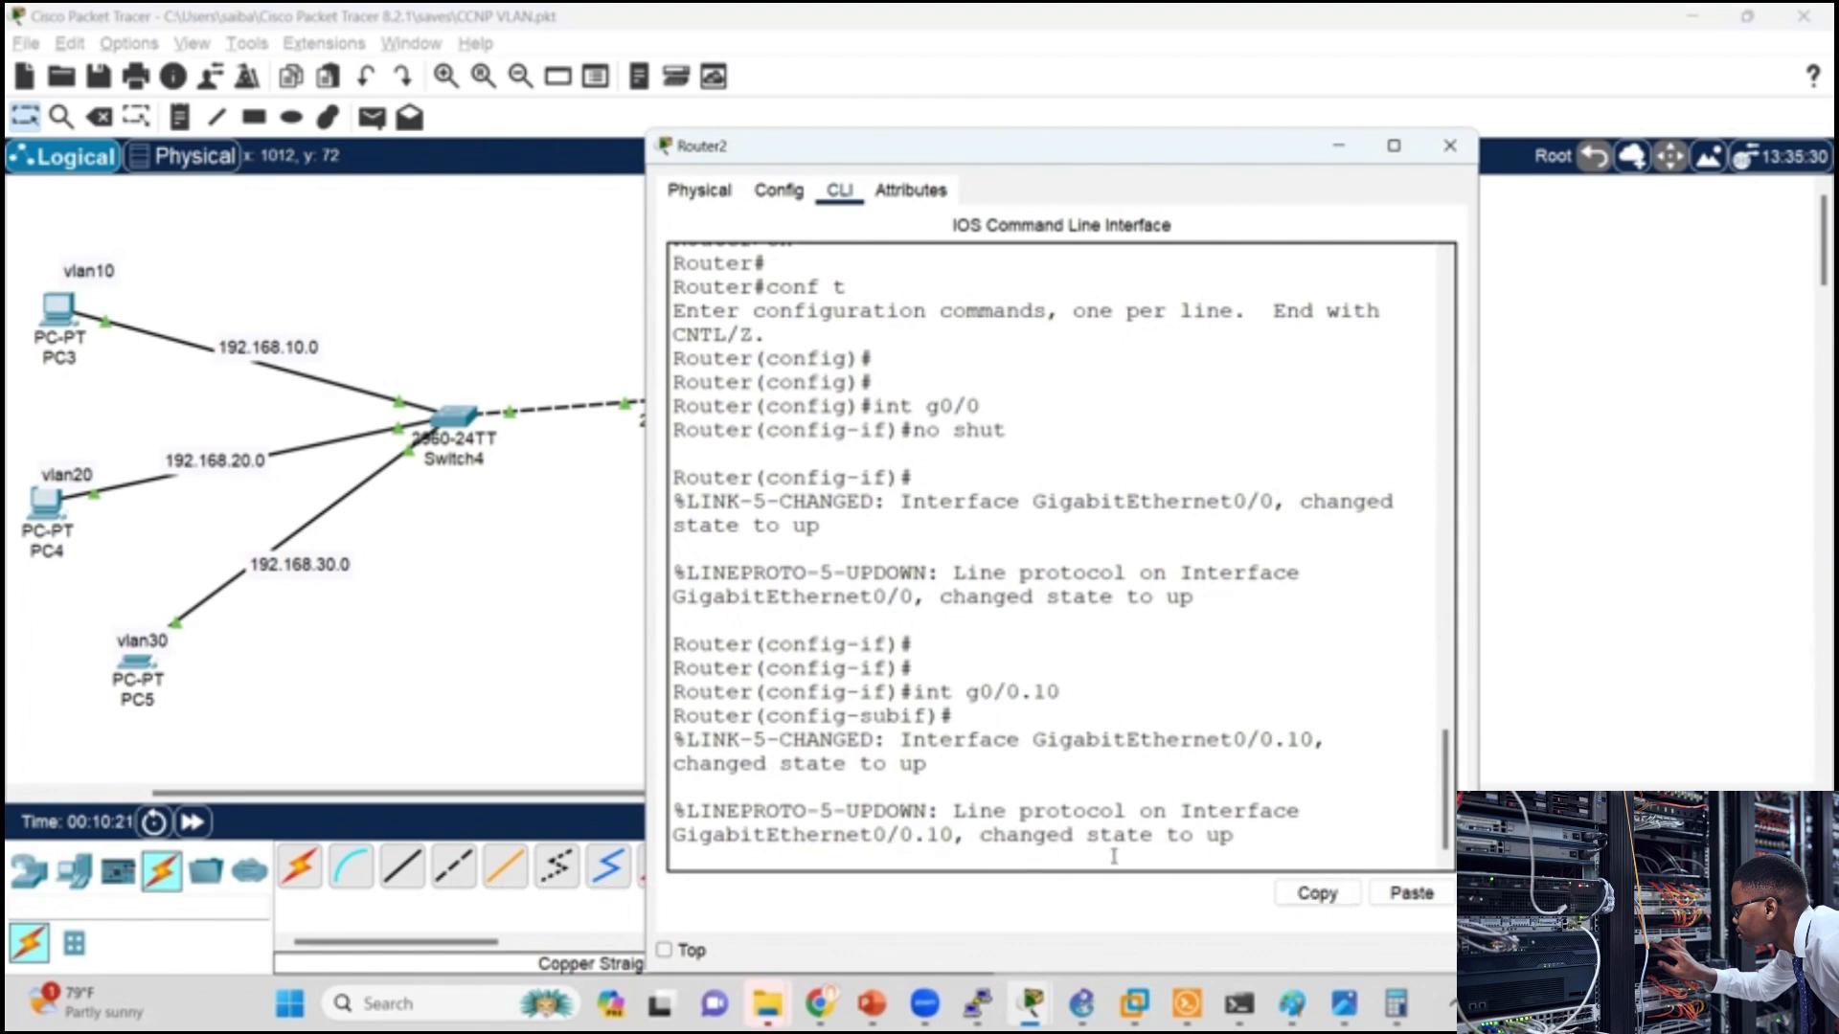
pyautogui.press('Return')
pyautogui.press('Return')
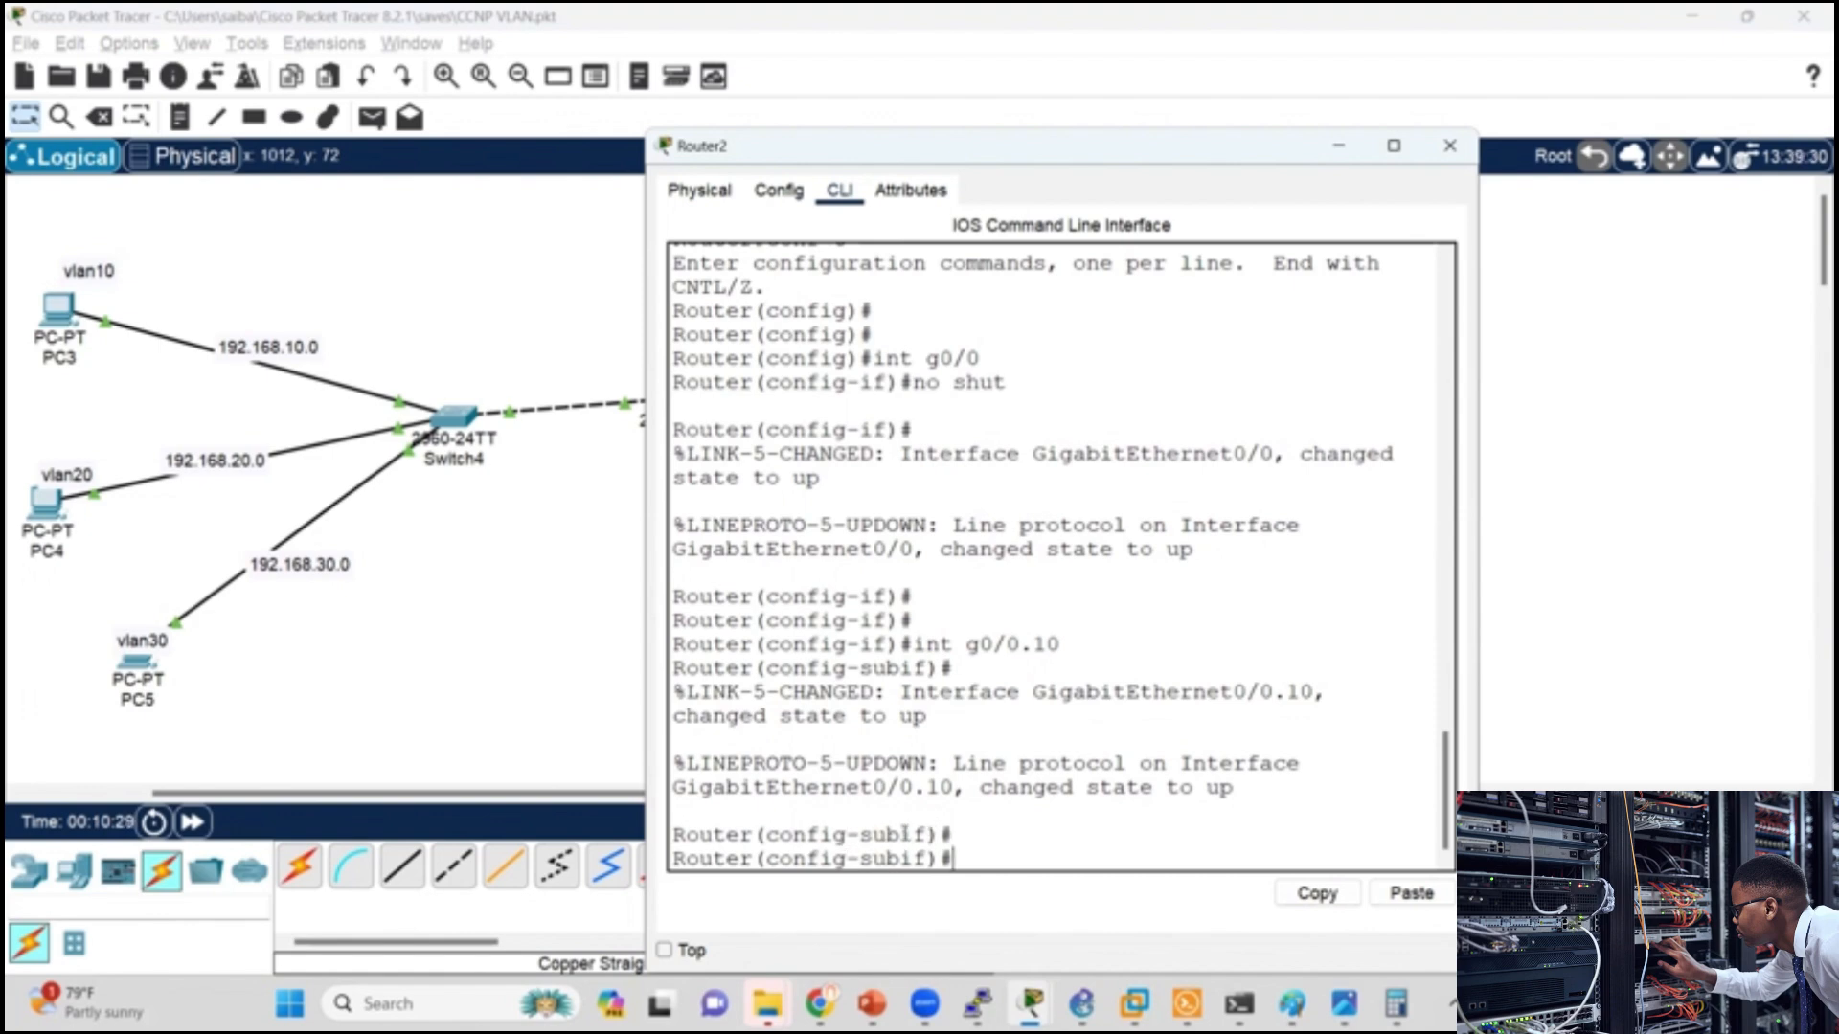
pyautogui.press('Return')
pyautogui.press('Return')
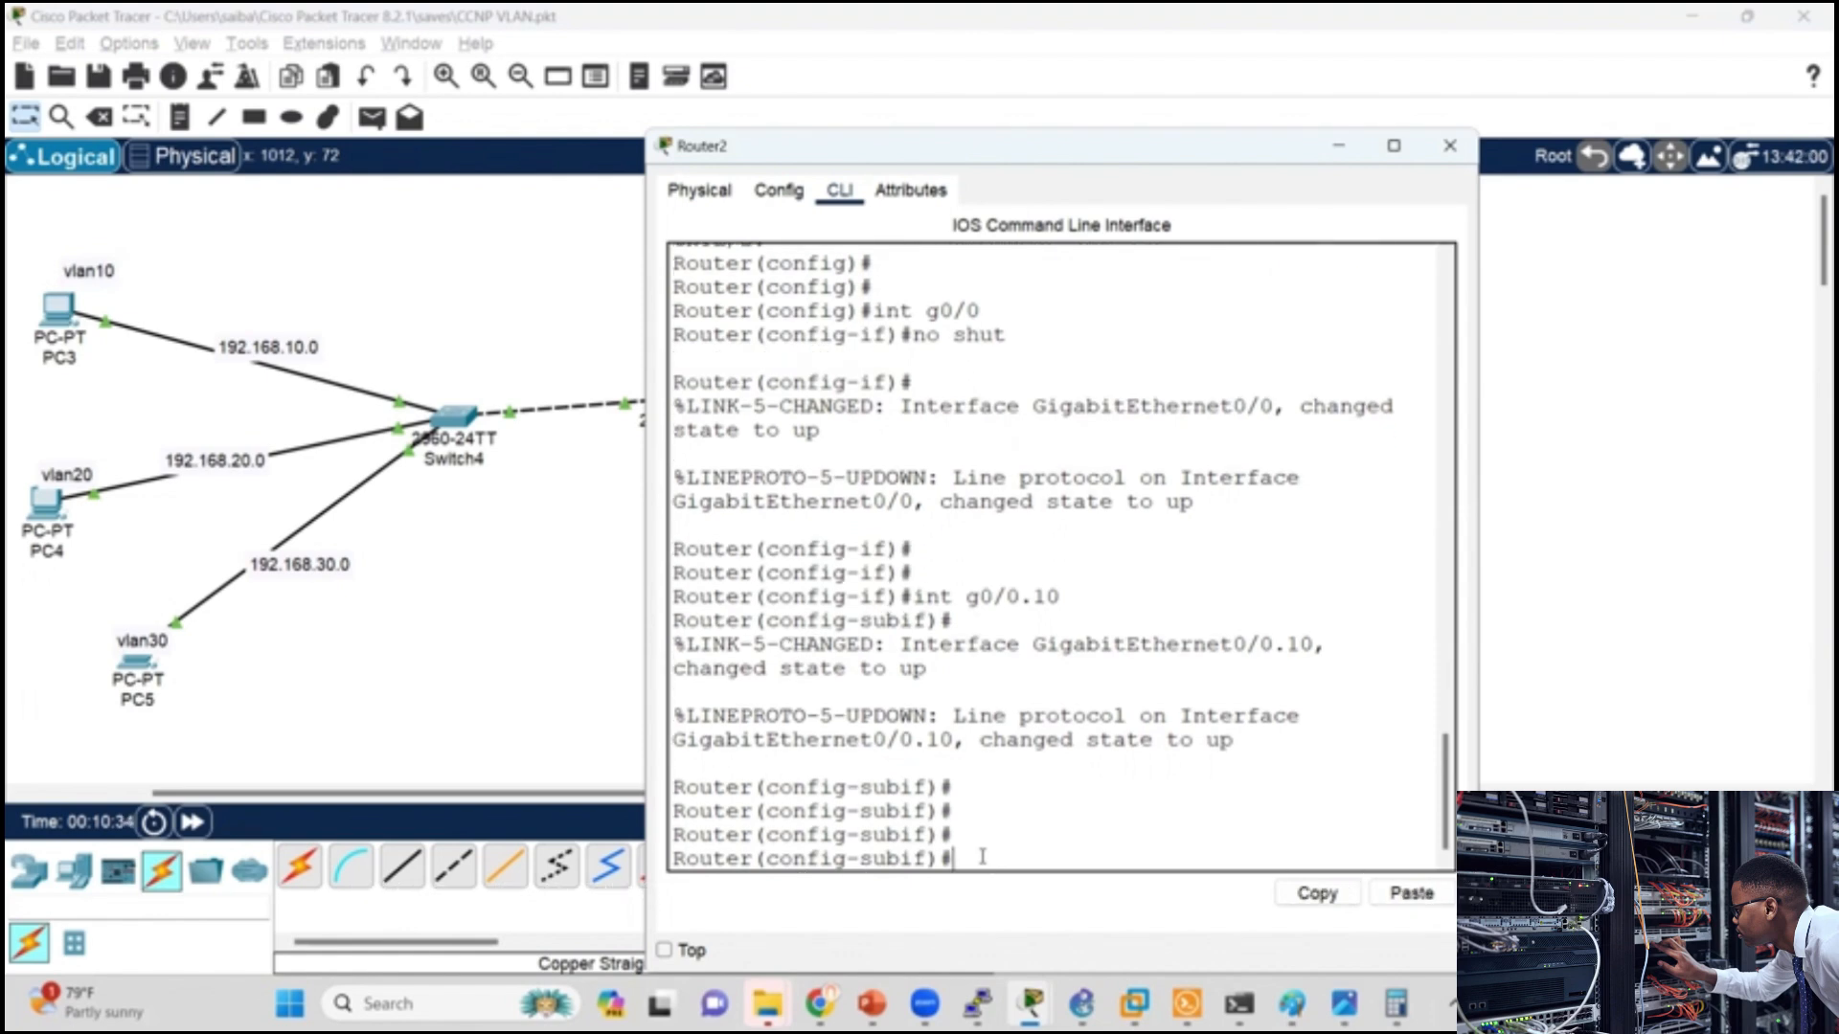
# Step: List the subinterface commands and try to assign IP address 192.168.10.1 with mask 255.255.255.0 to g0/0.10
pyautogui.write('?')
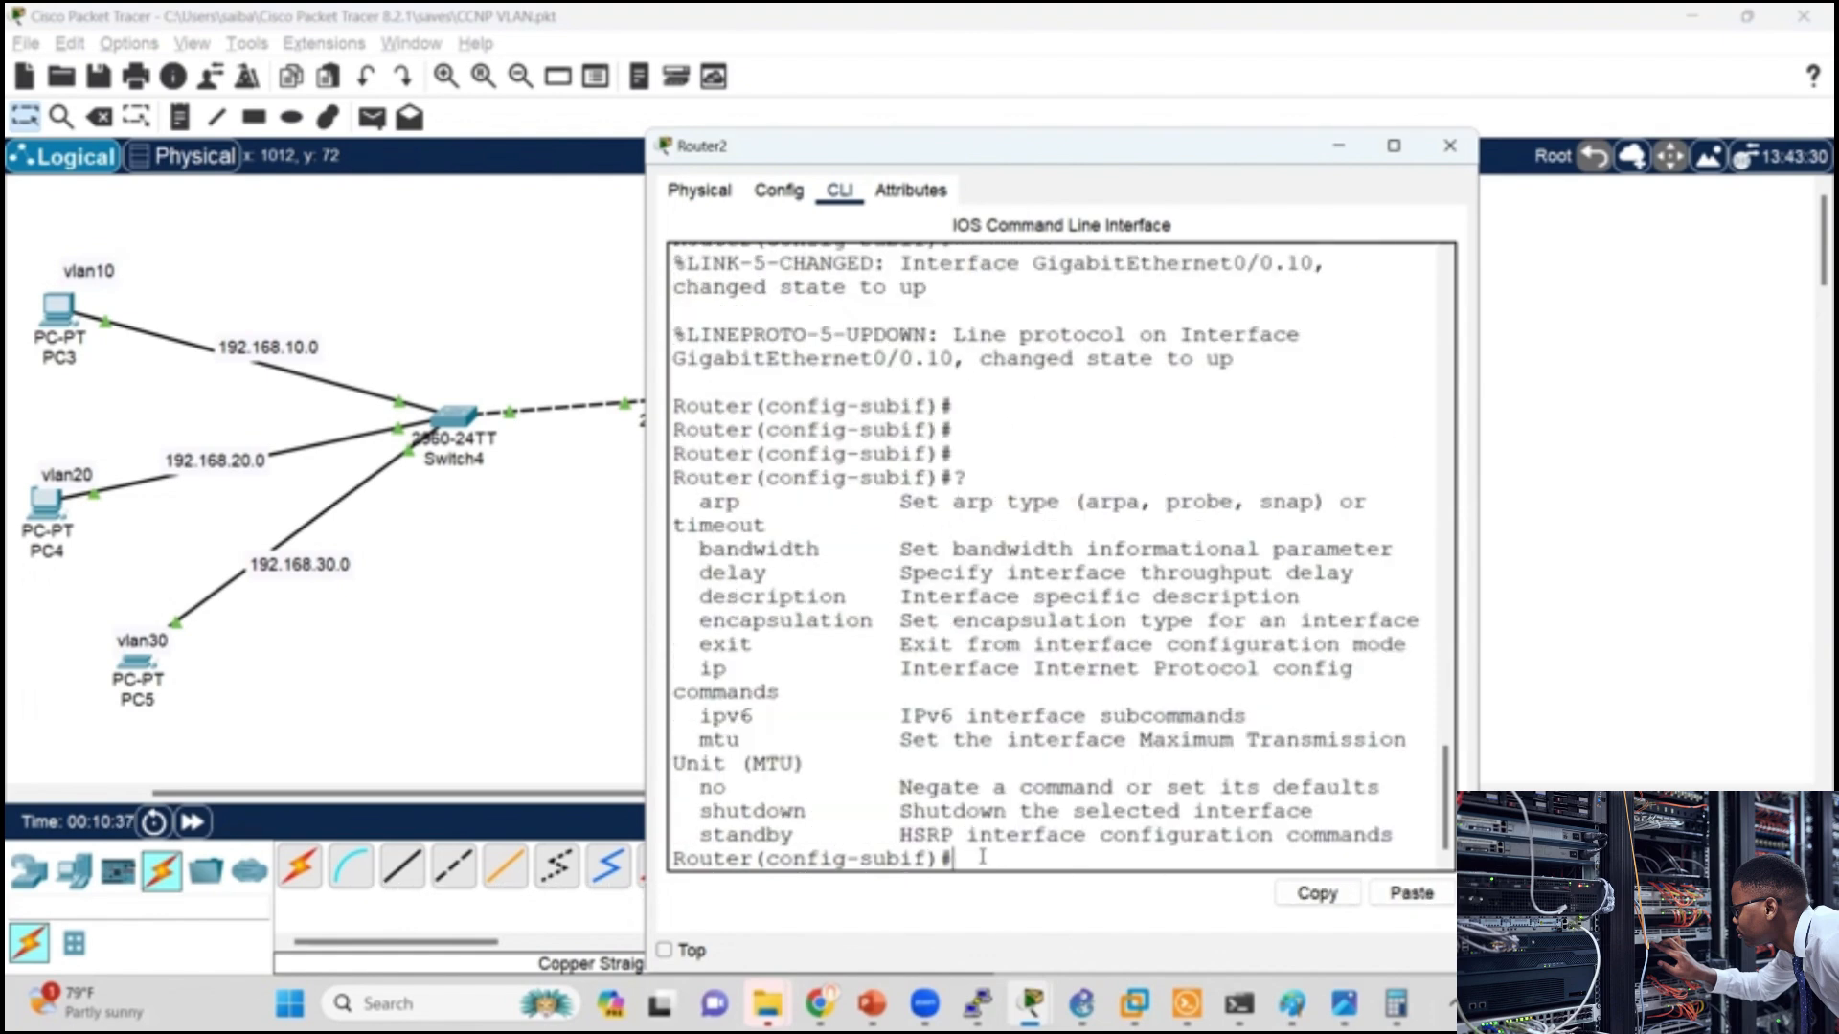
pyautogui.write('ip')
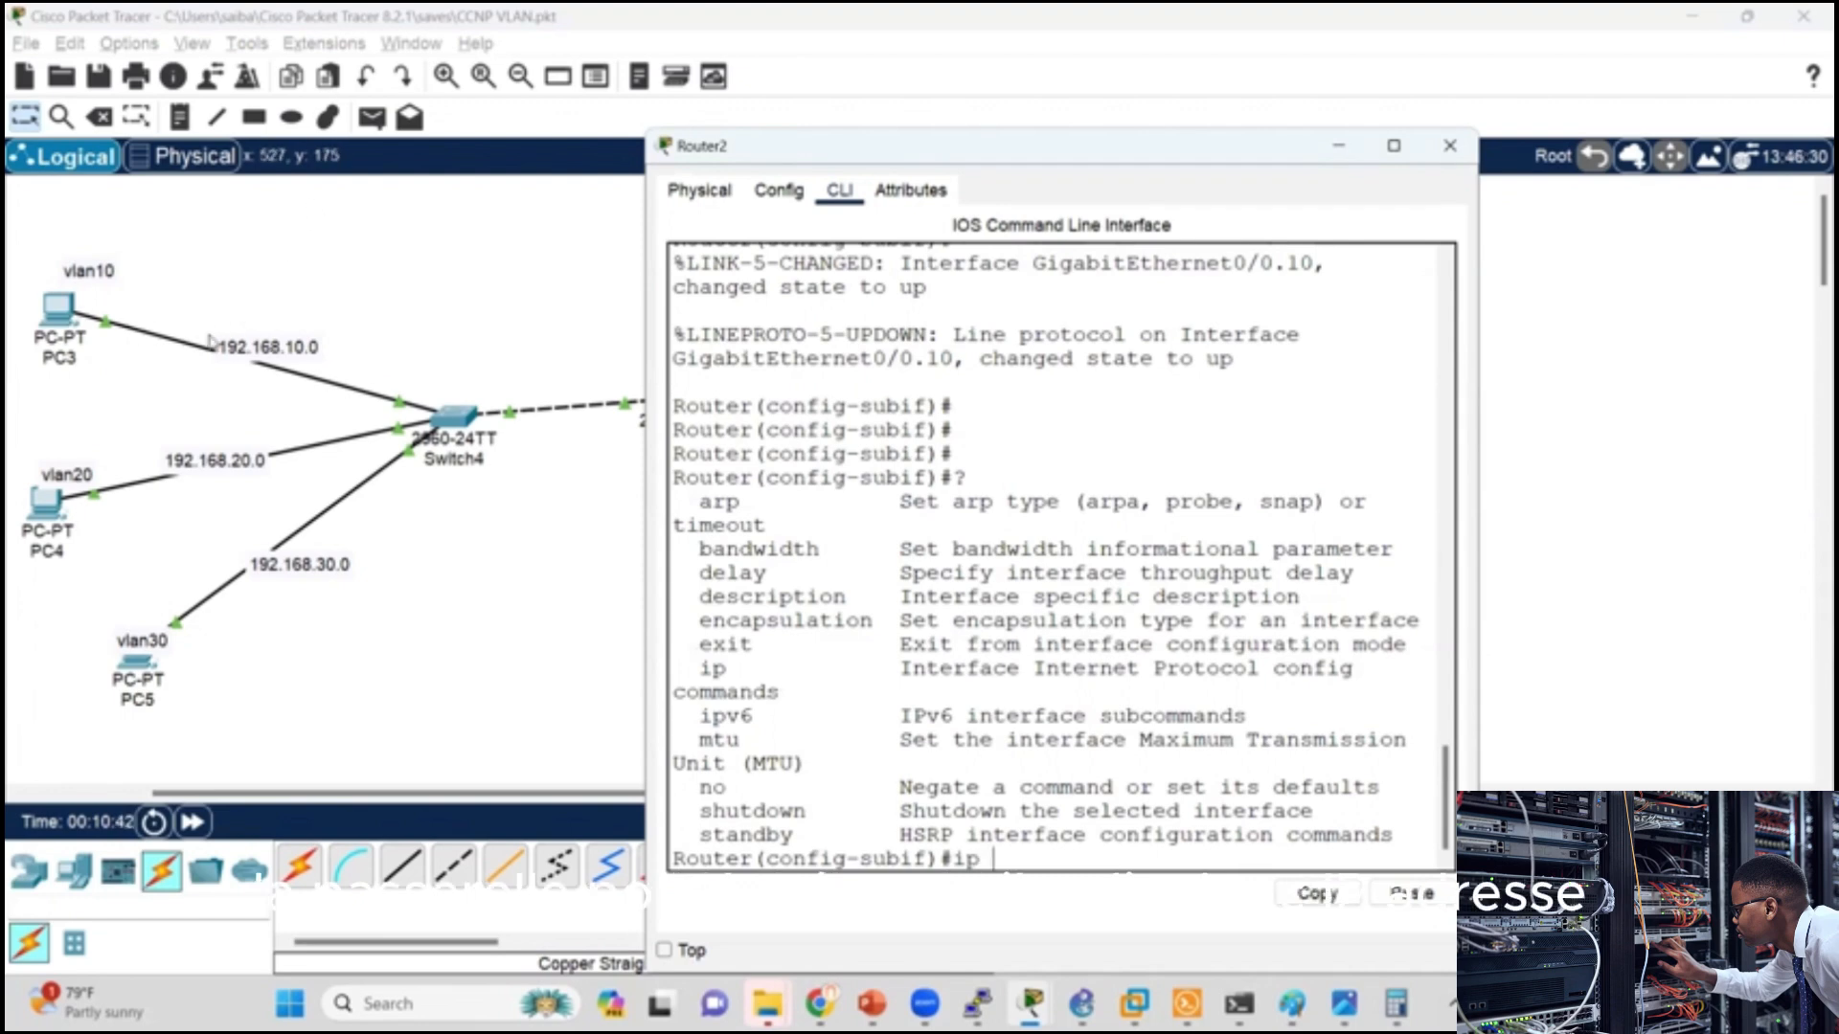
pyautogui.write(' add')
pyautogui.press('Tab')
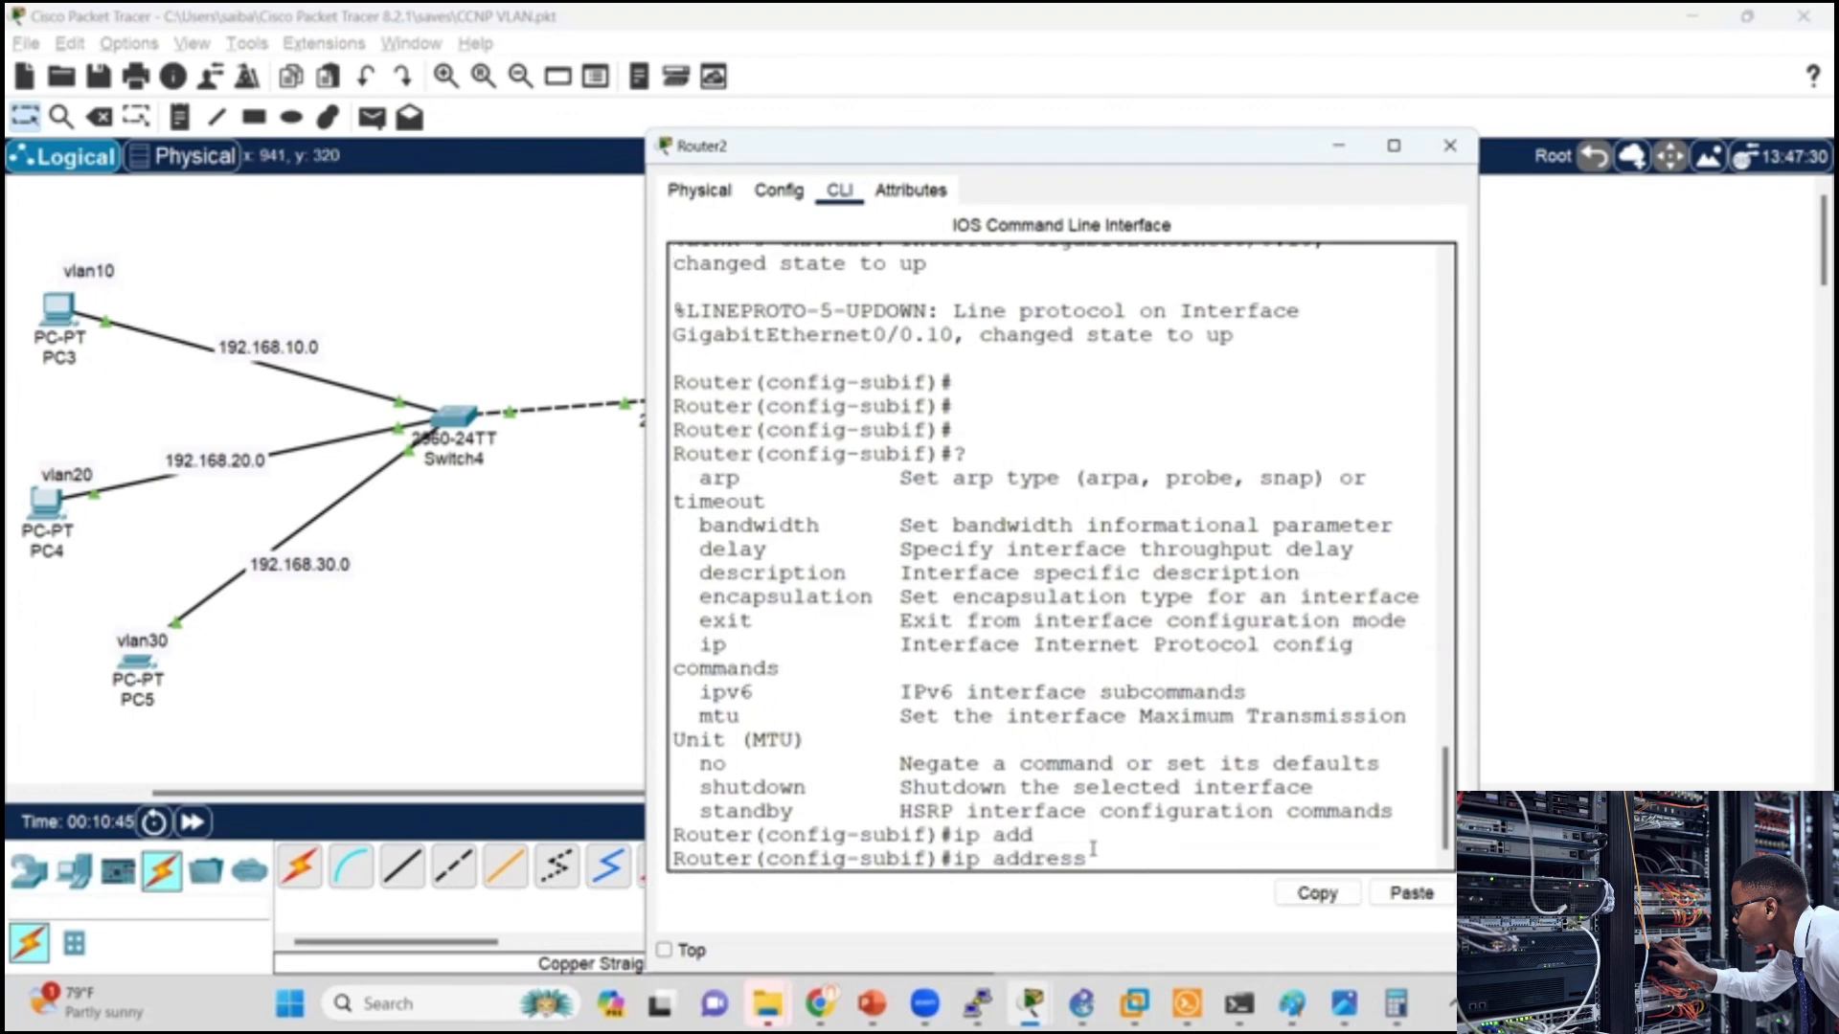
pyautogui.write('192.168.')
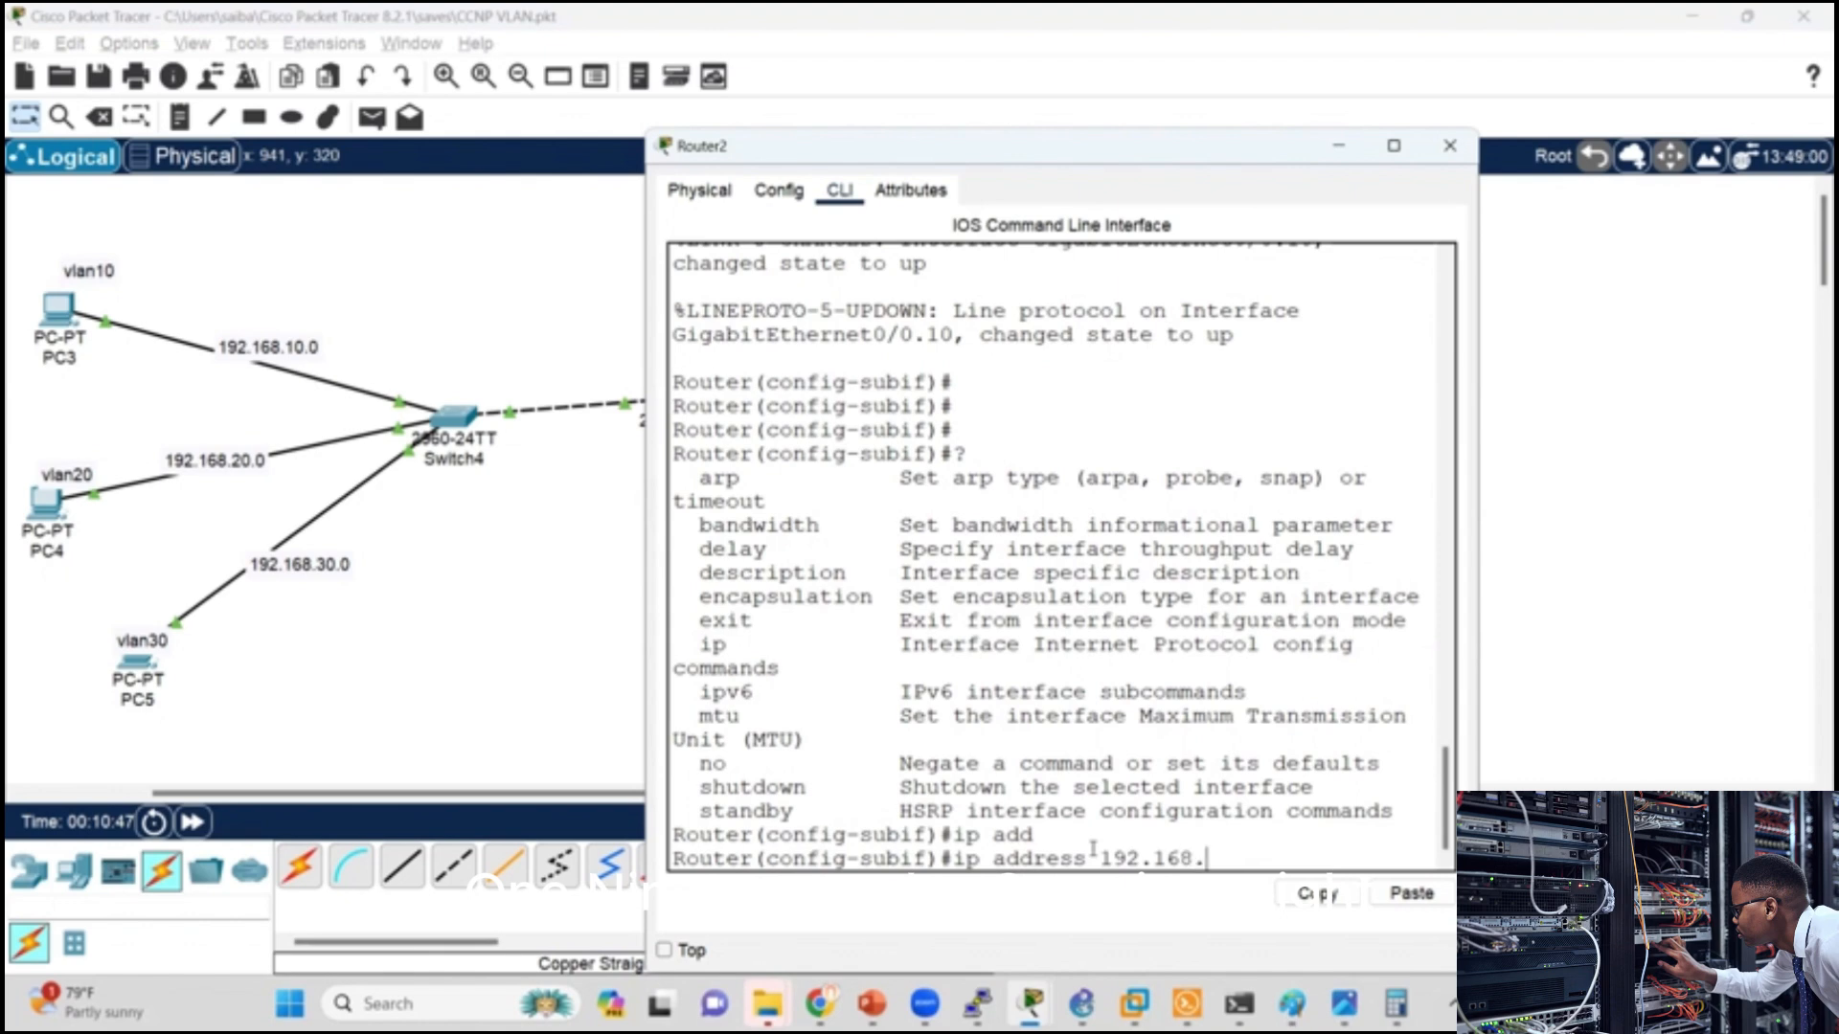
pyautogui.write('10.1')
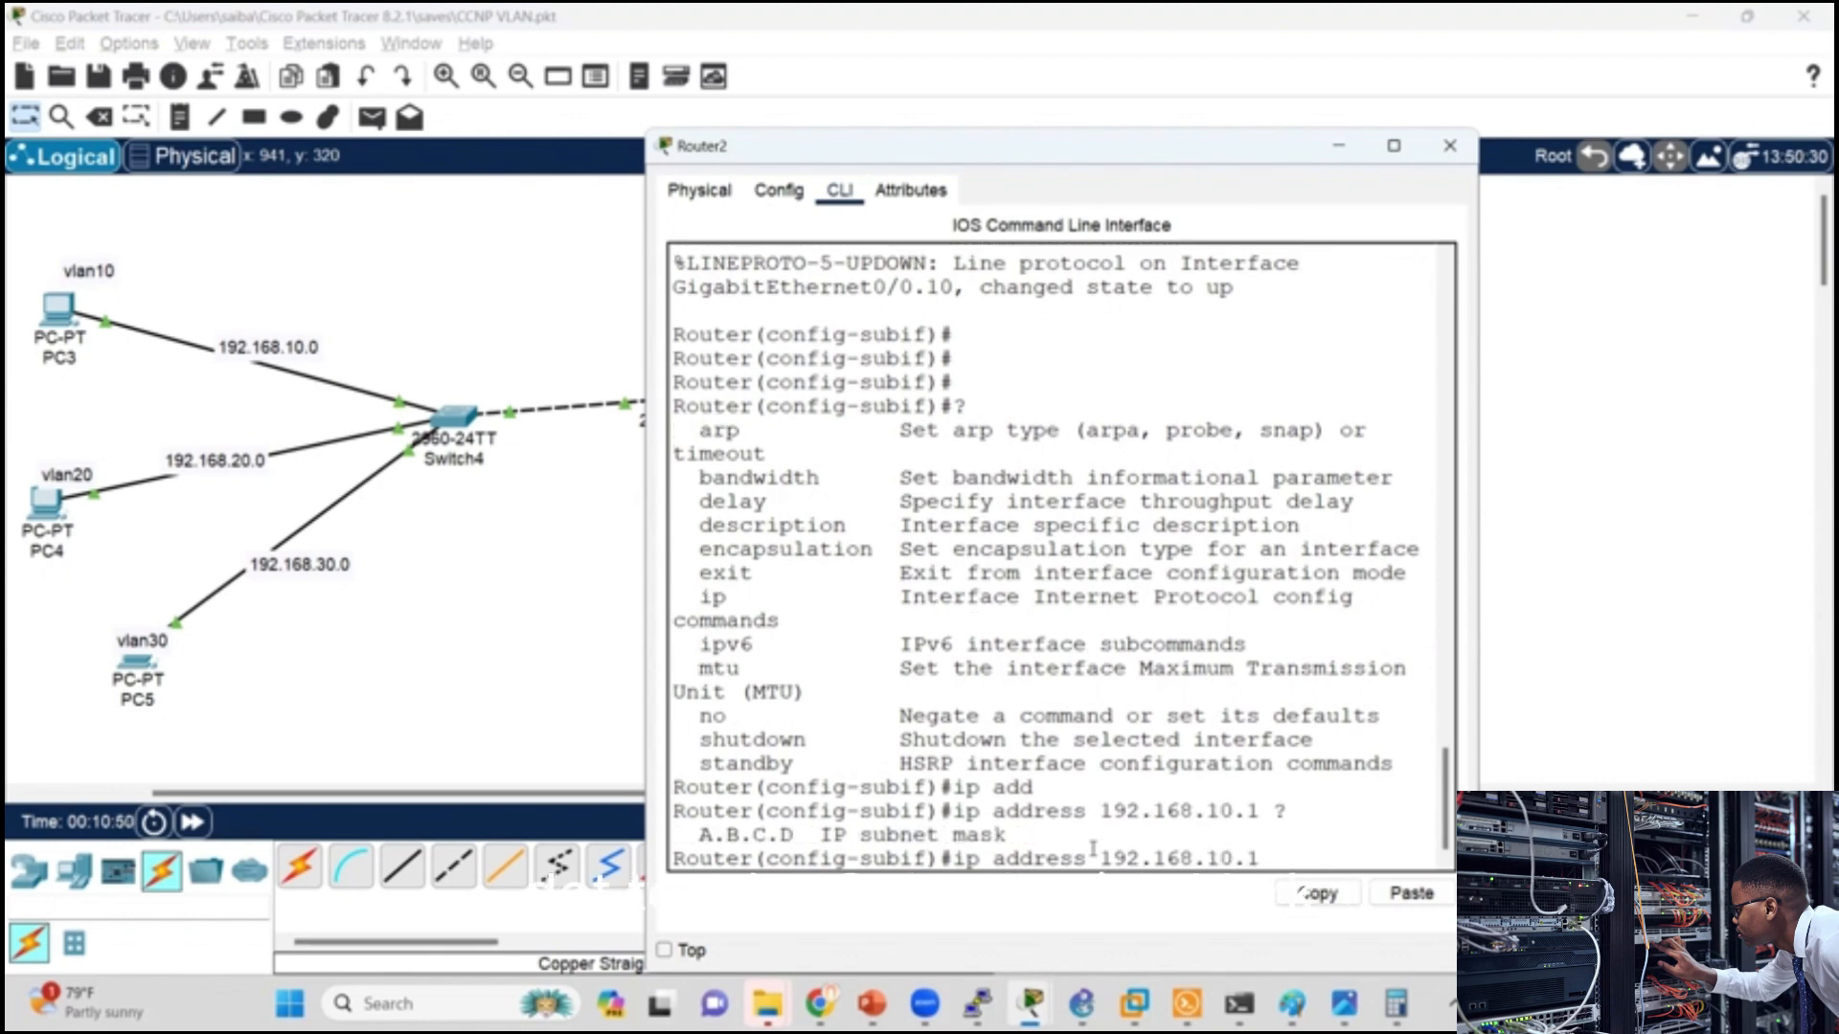
pyautogui.write(' ?255.255.255')
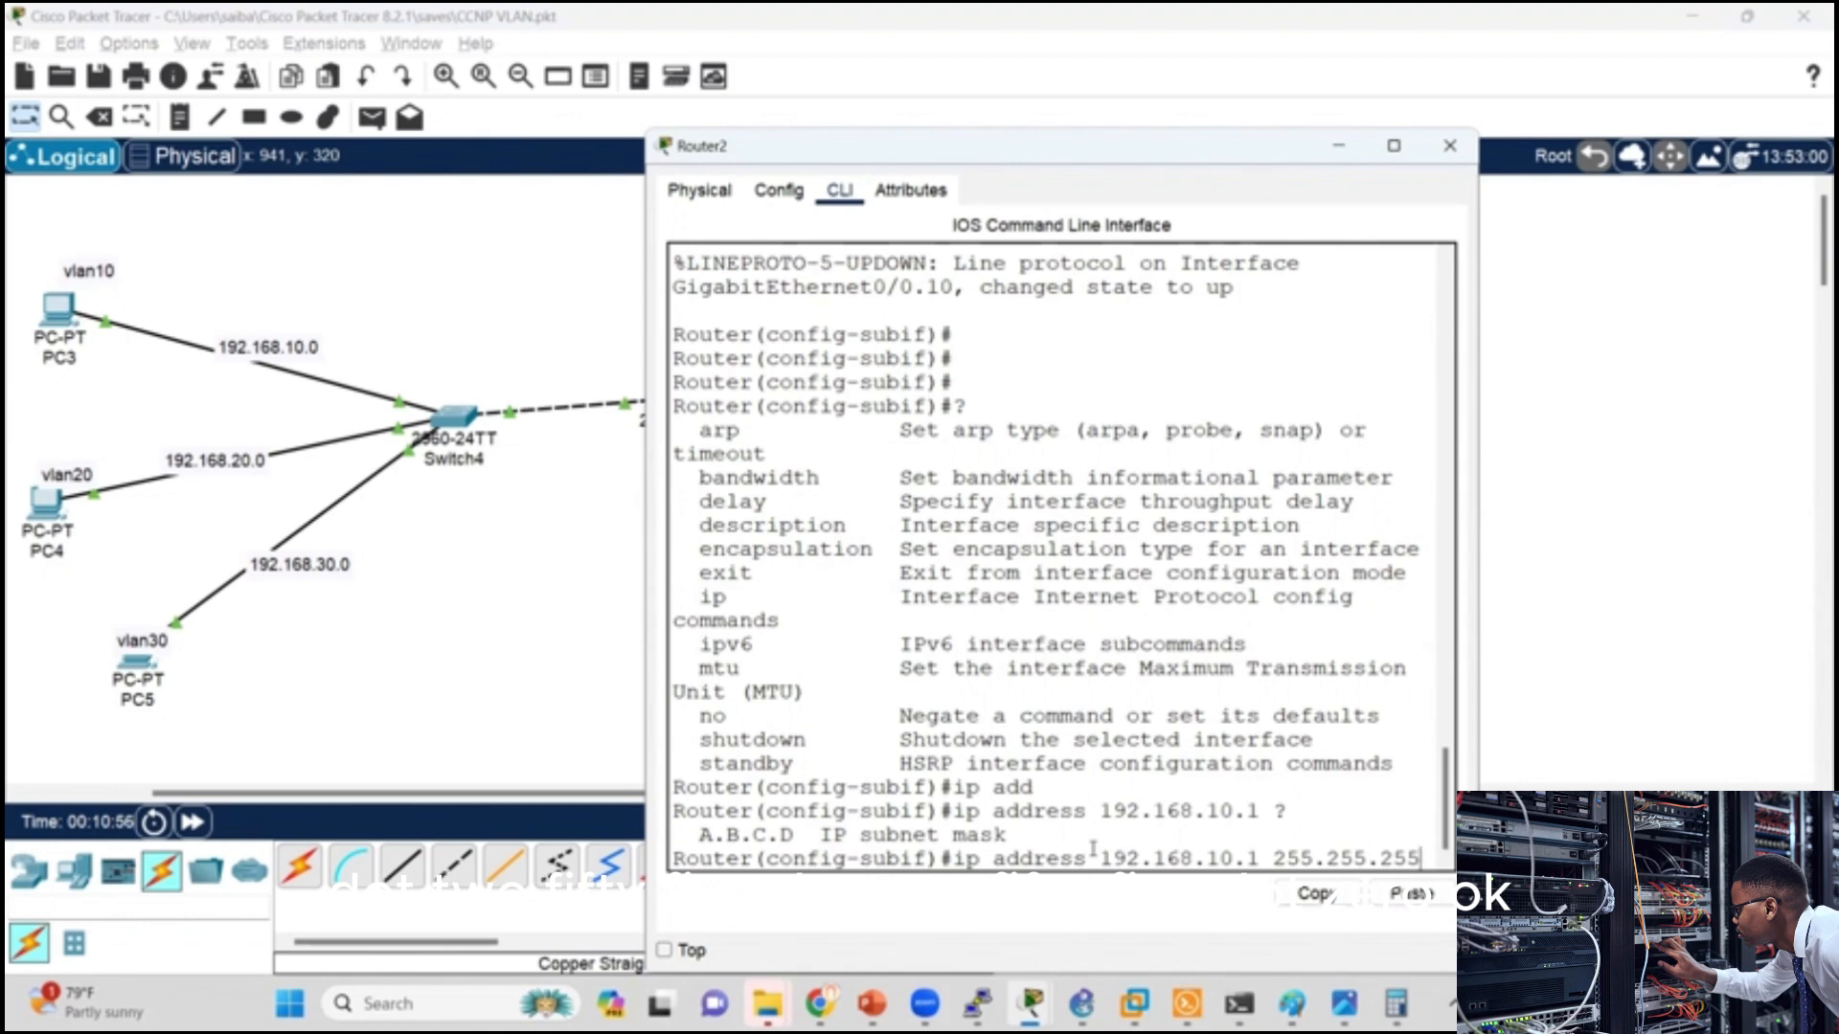
pyautogui.write('.0')
pyautogui.press('Return')
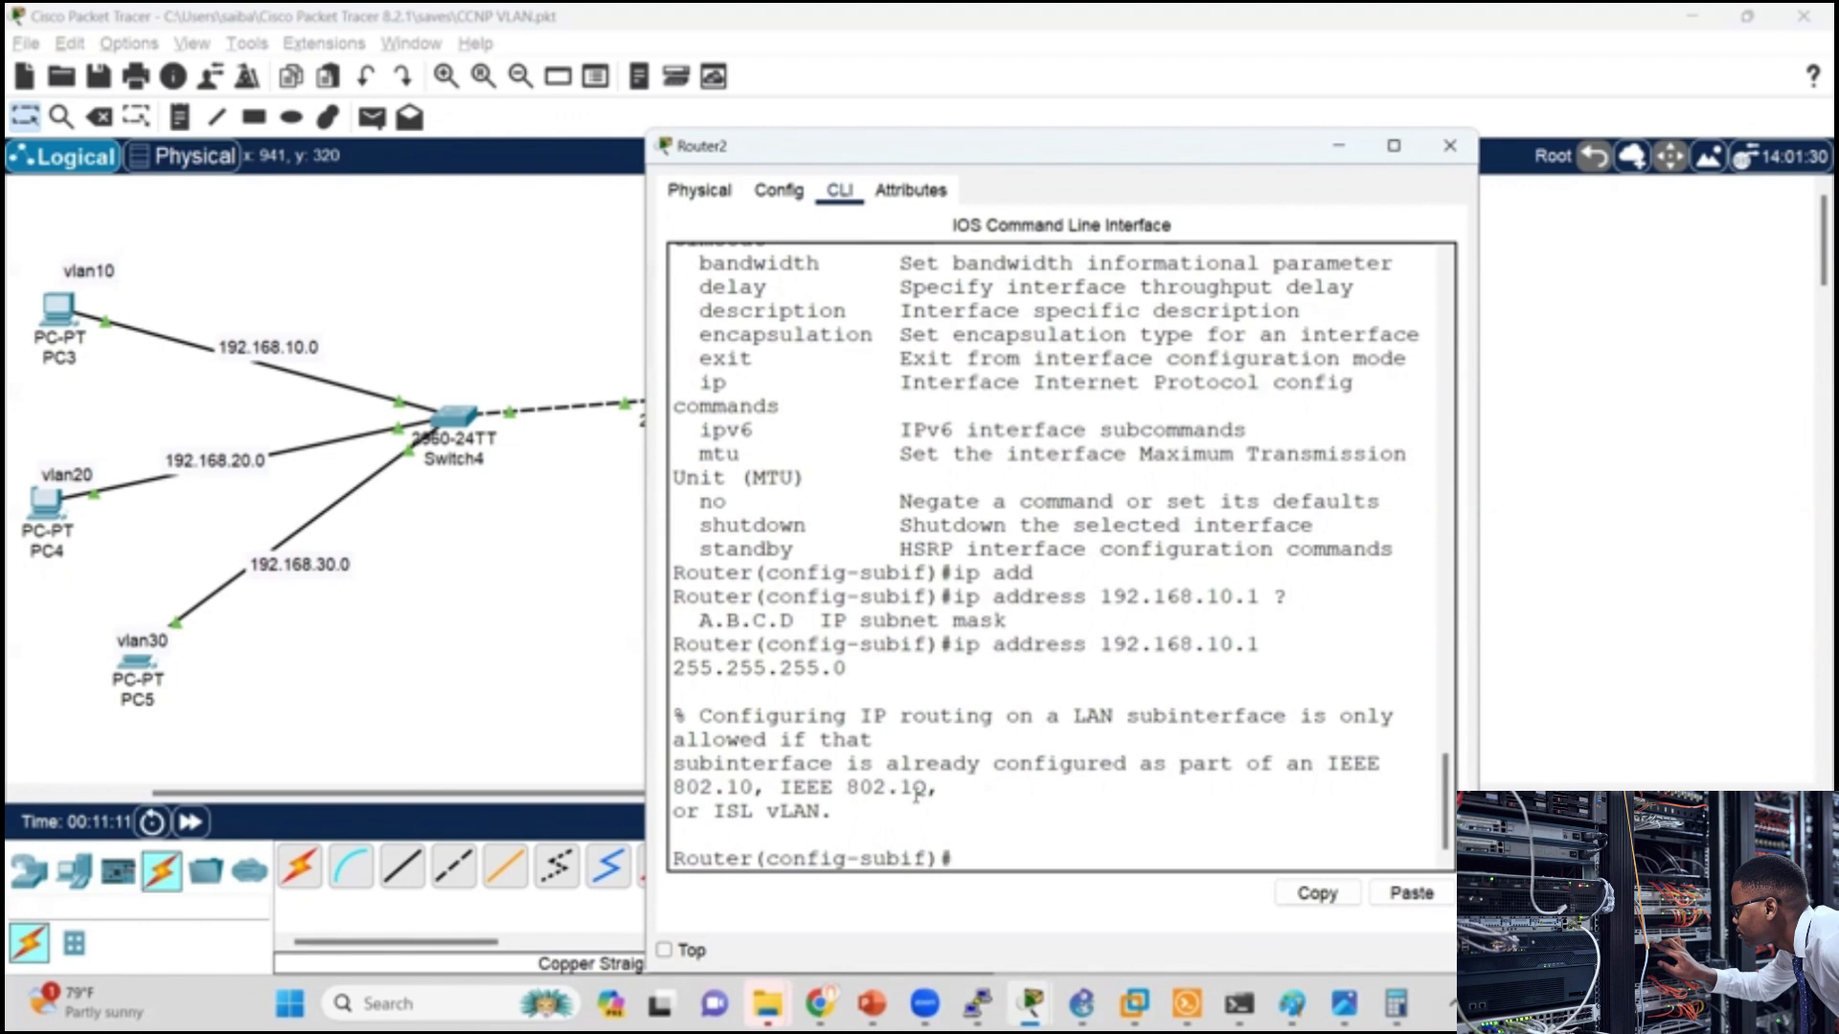
# Step: Set dot1Q encapsulation with VLAN ID 10 on subinterface g0/0.10, consulting the command help for the encapsulation options
pyautogui.write('en')
pyautogui.press('Tab')
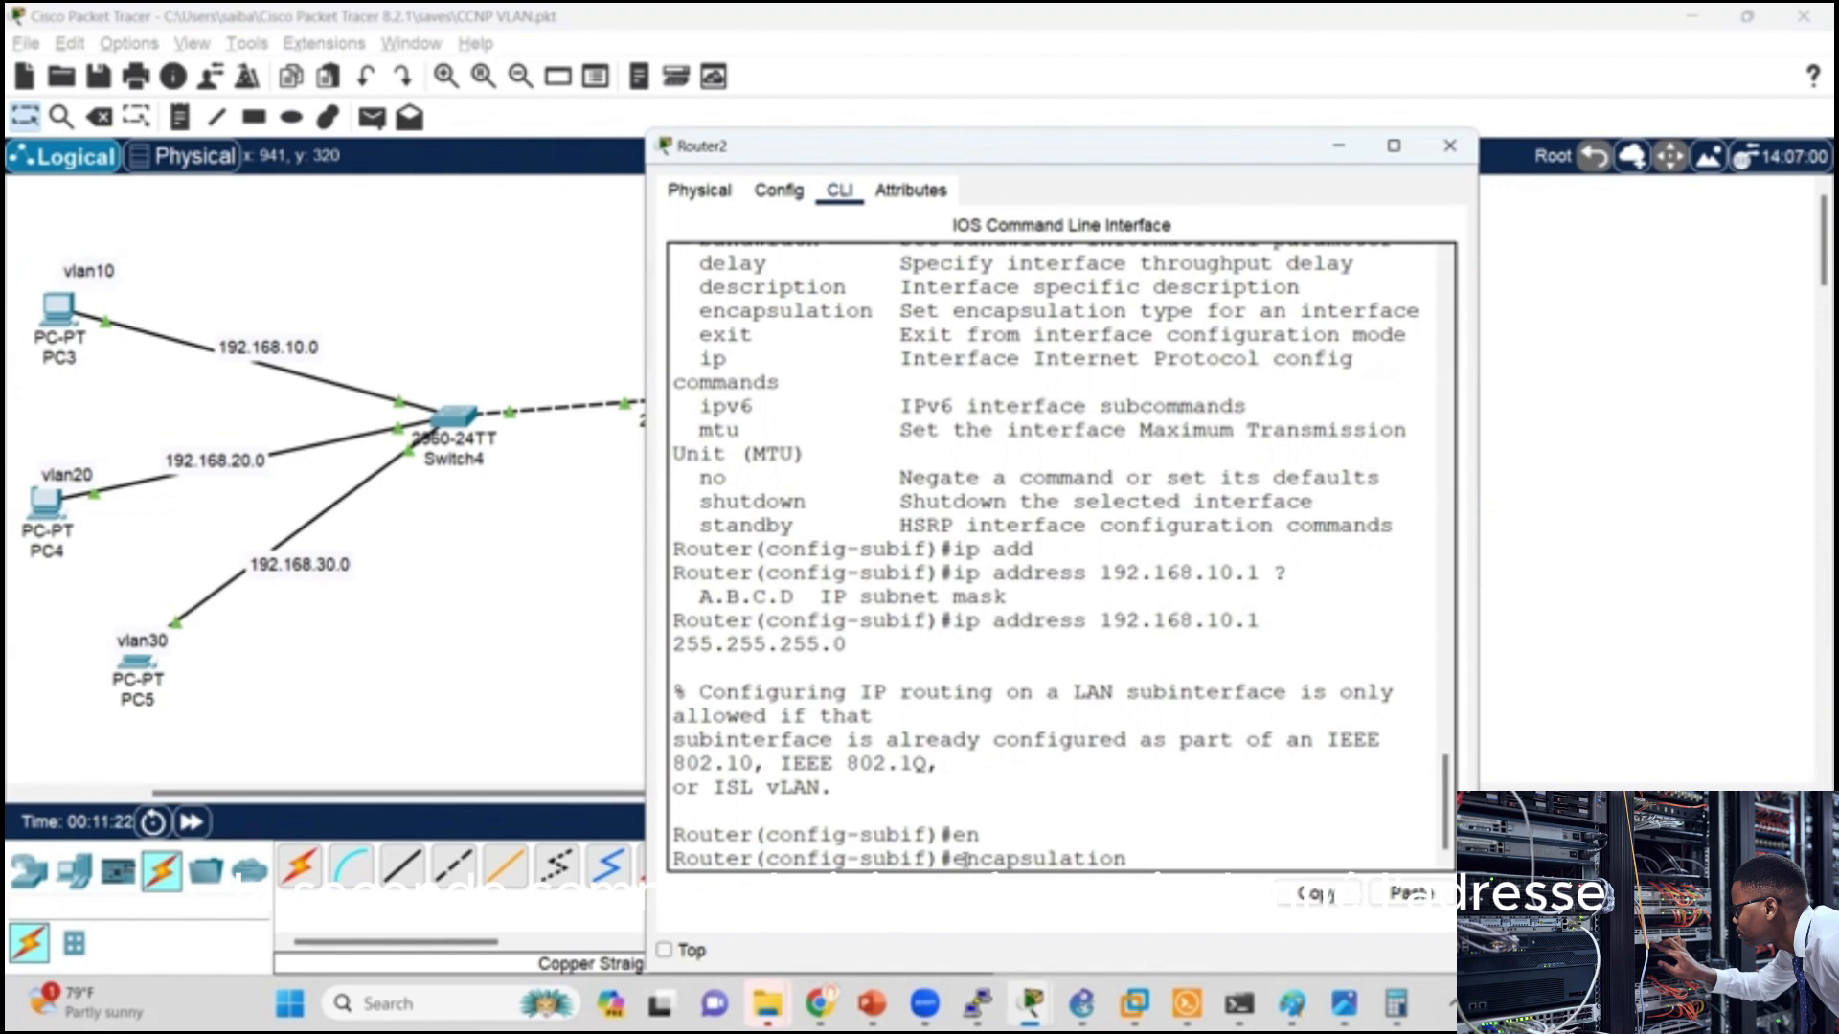
pyautogui.write('?')
pyautogui.write('do')
pyautogui.press('Tab')
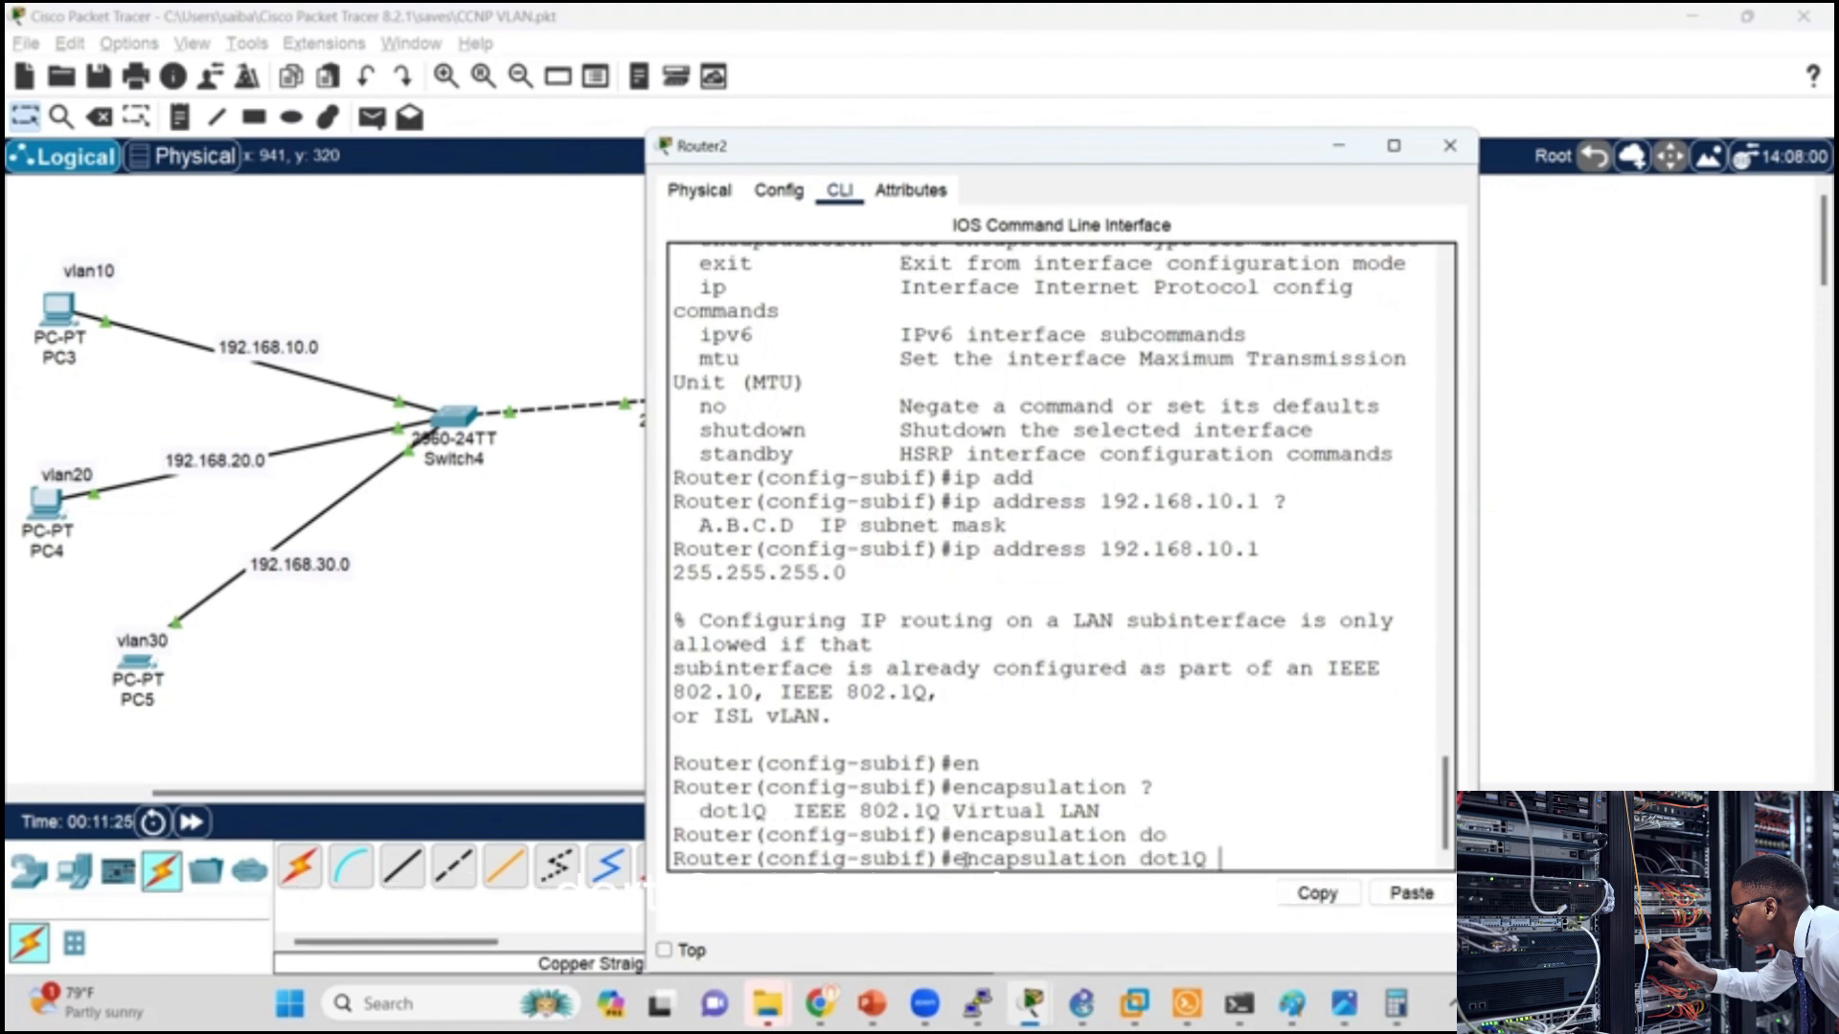
pyautogui.press('Return')
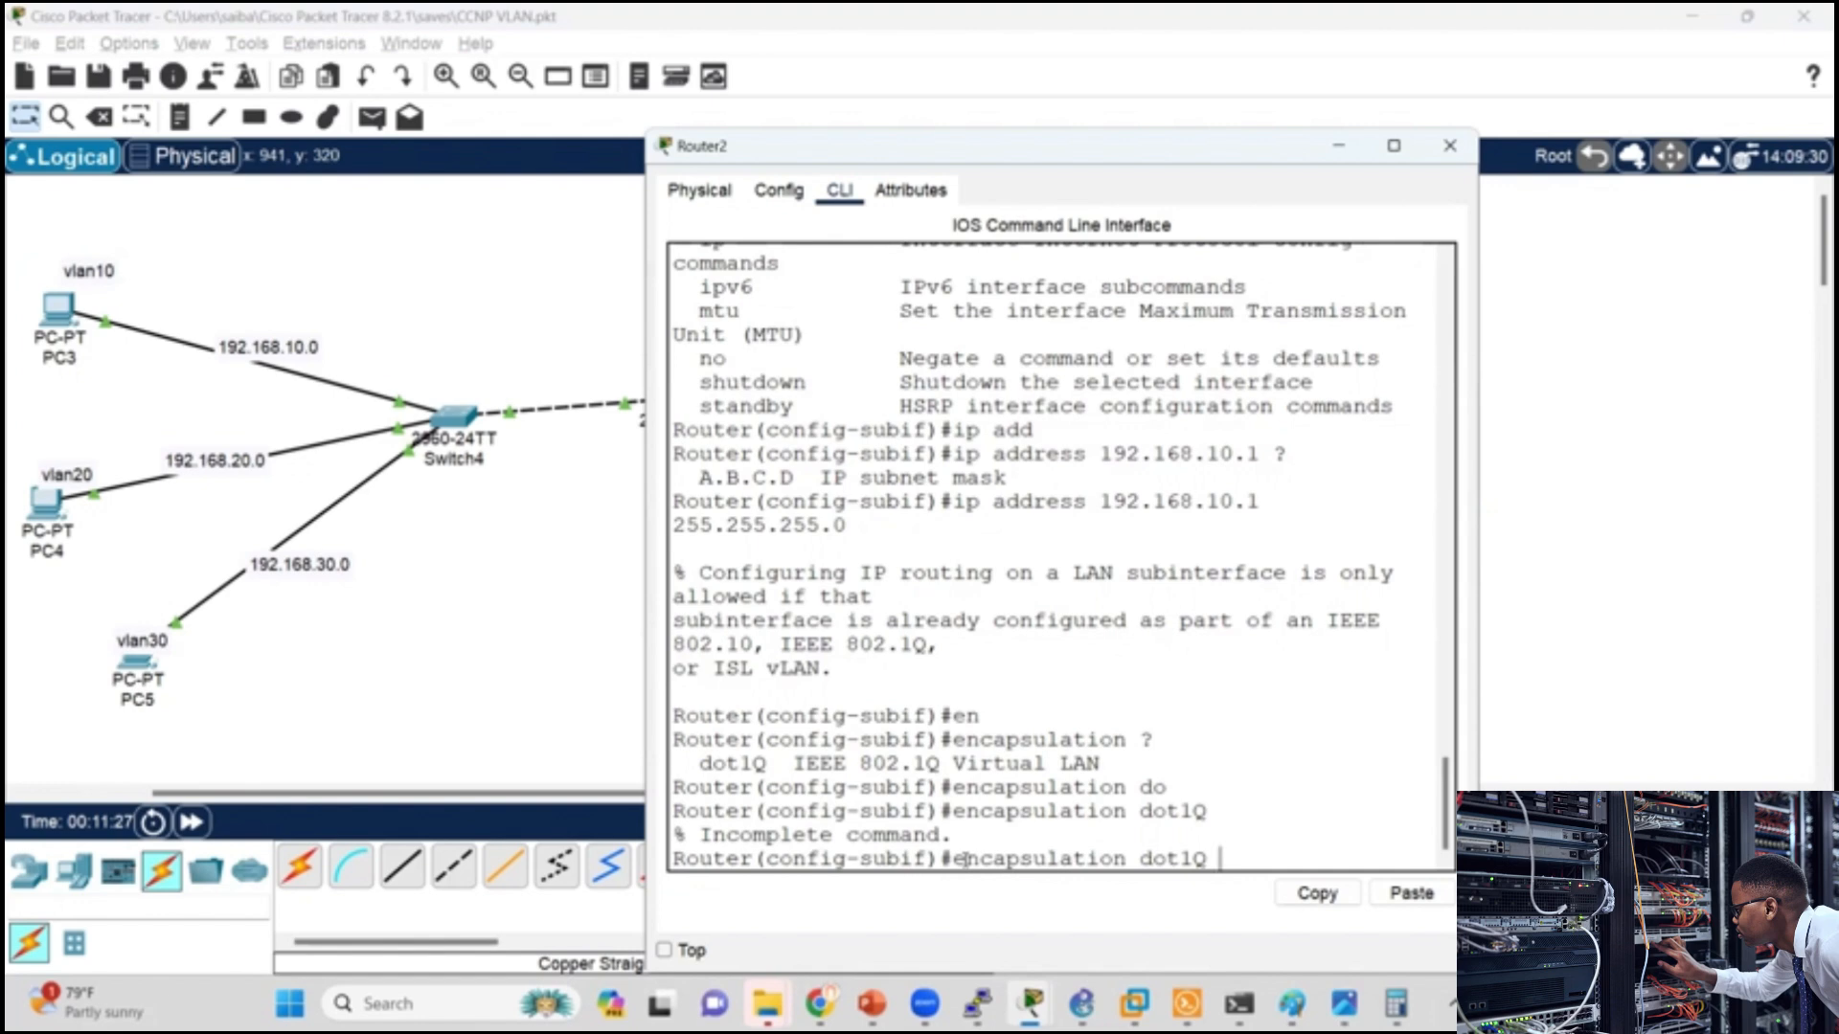
pyautogui.write('?')
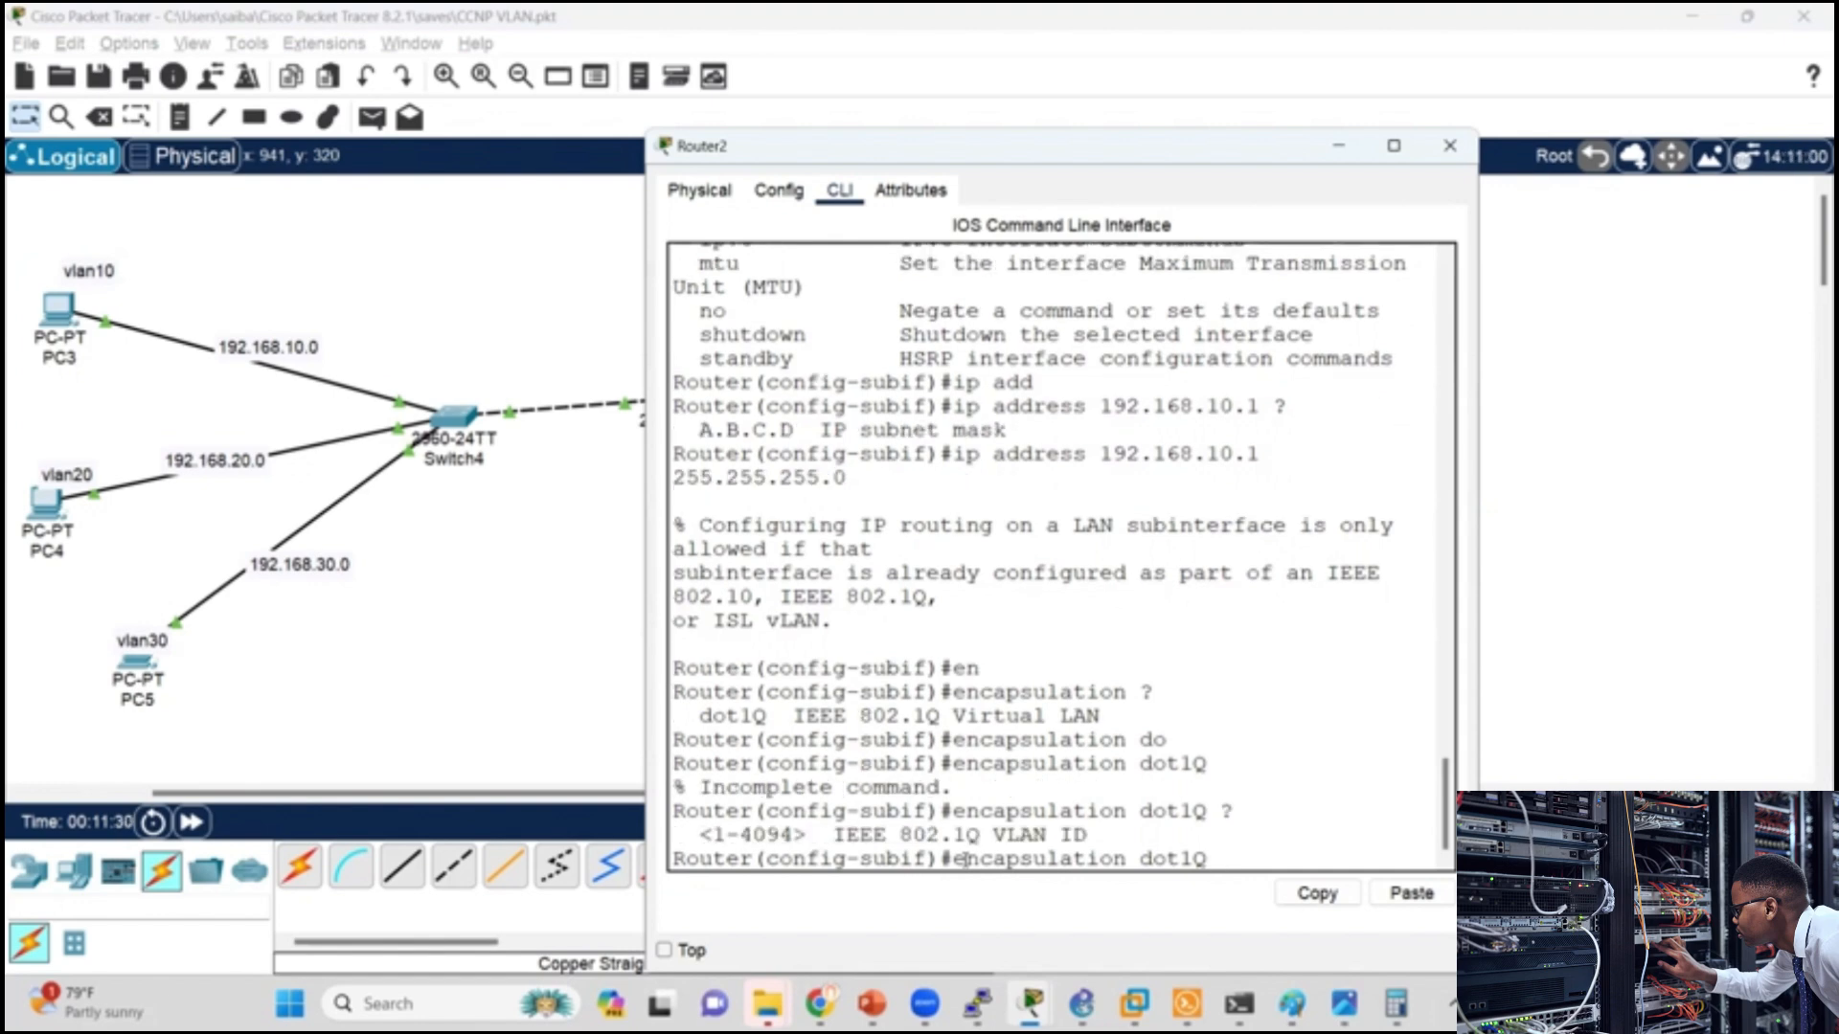
pyautogui.write('10')
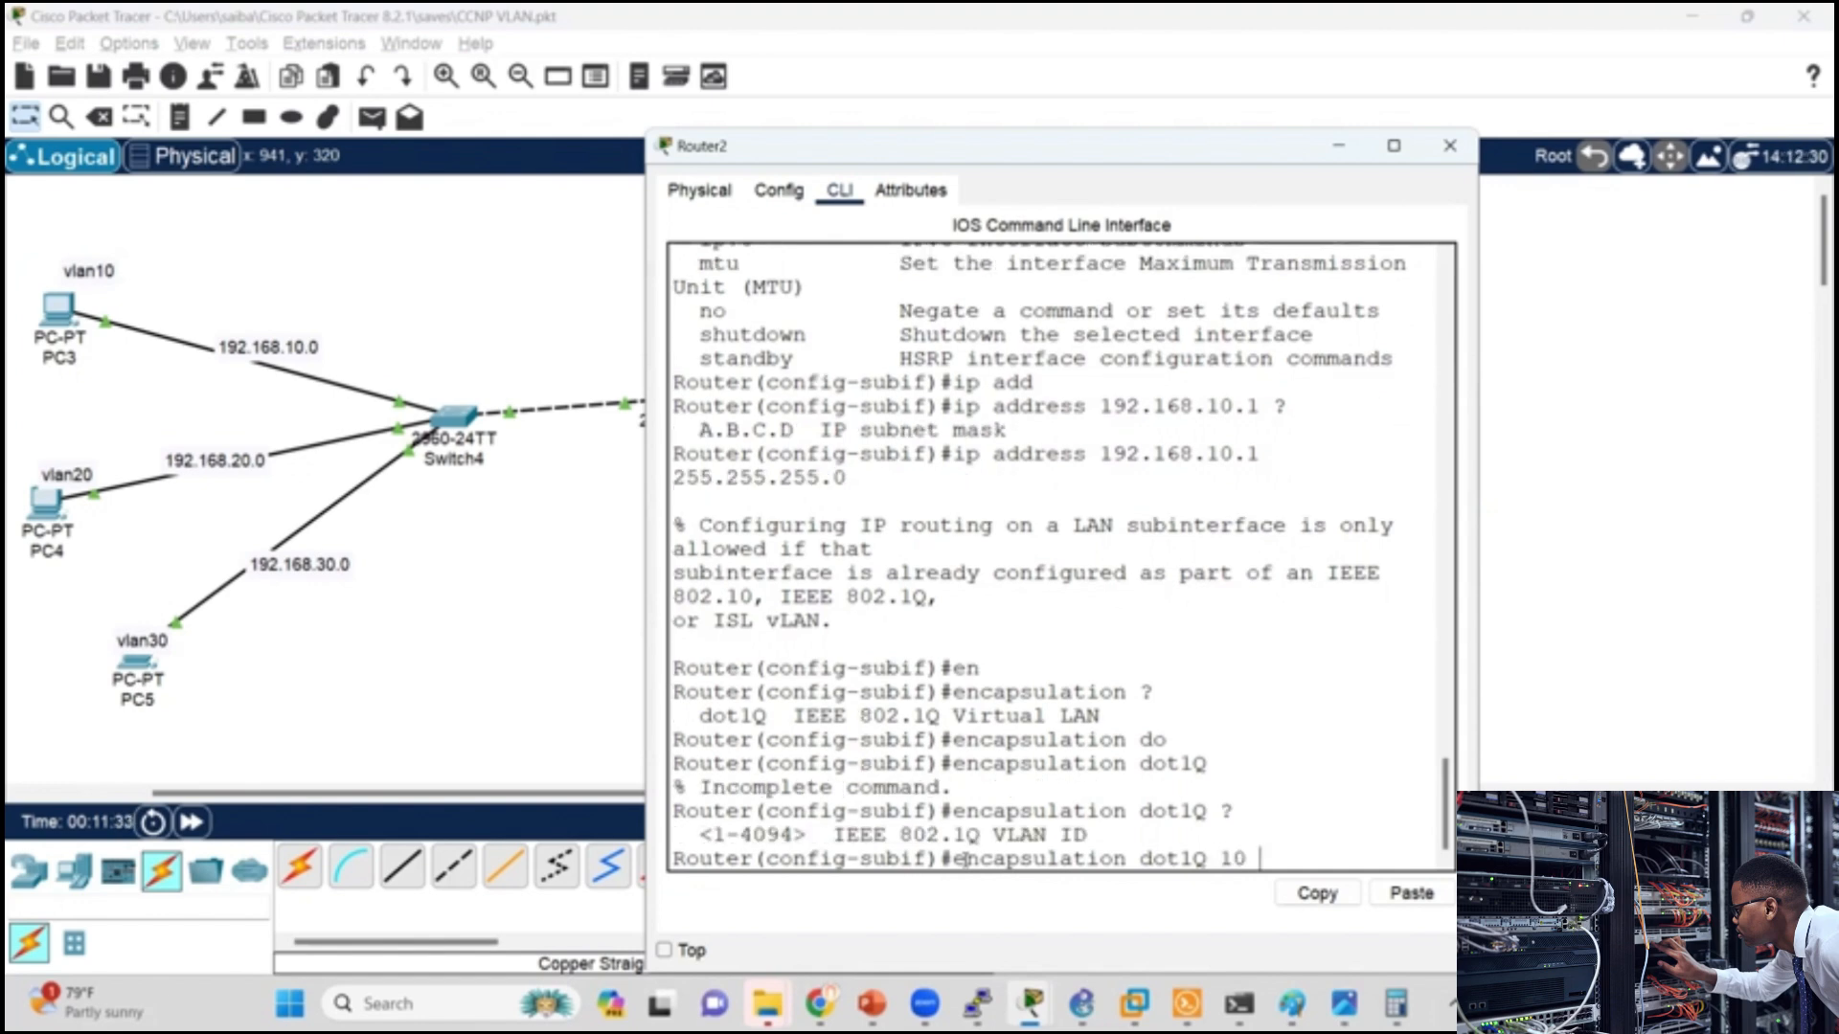
pyautogui.write('?')
pyautogui.press('Return')
pyautogui.press('Return')
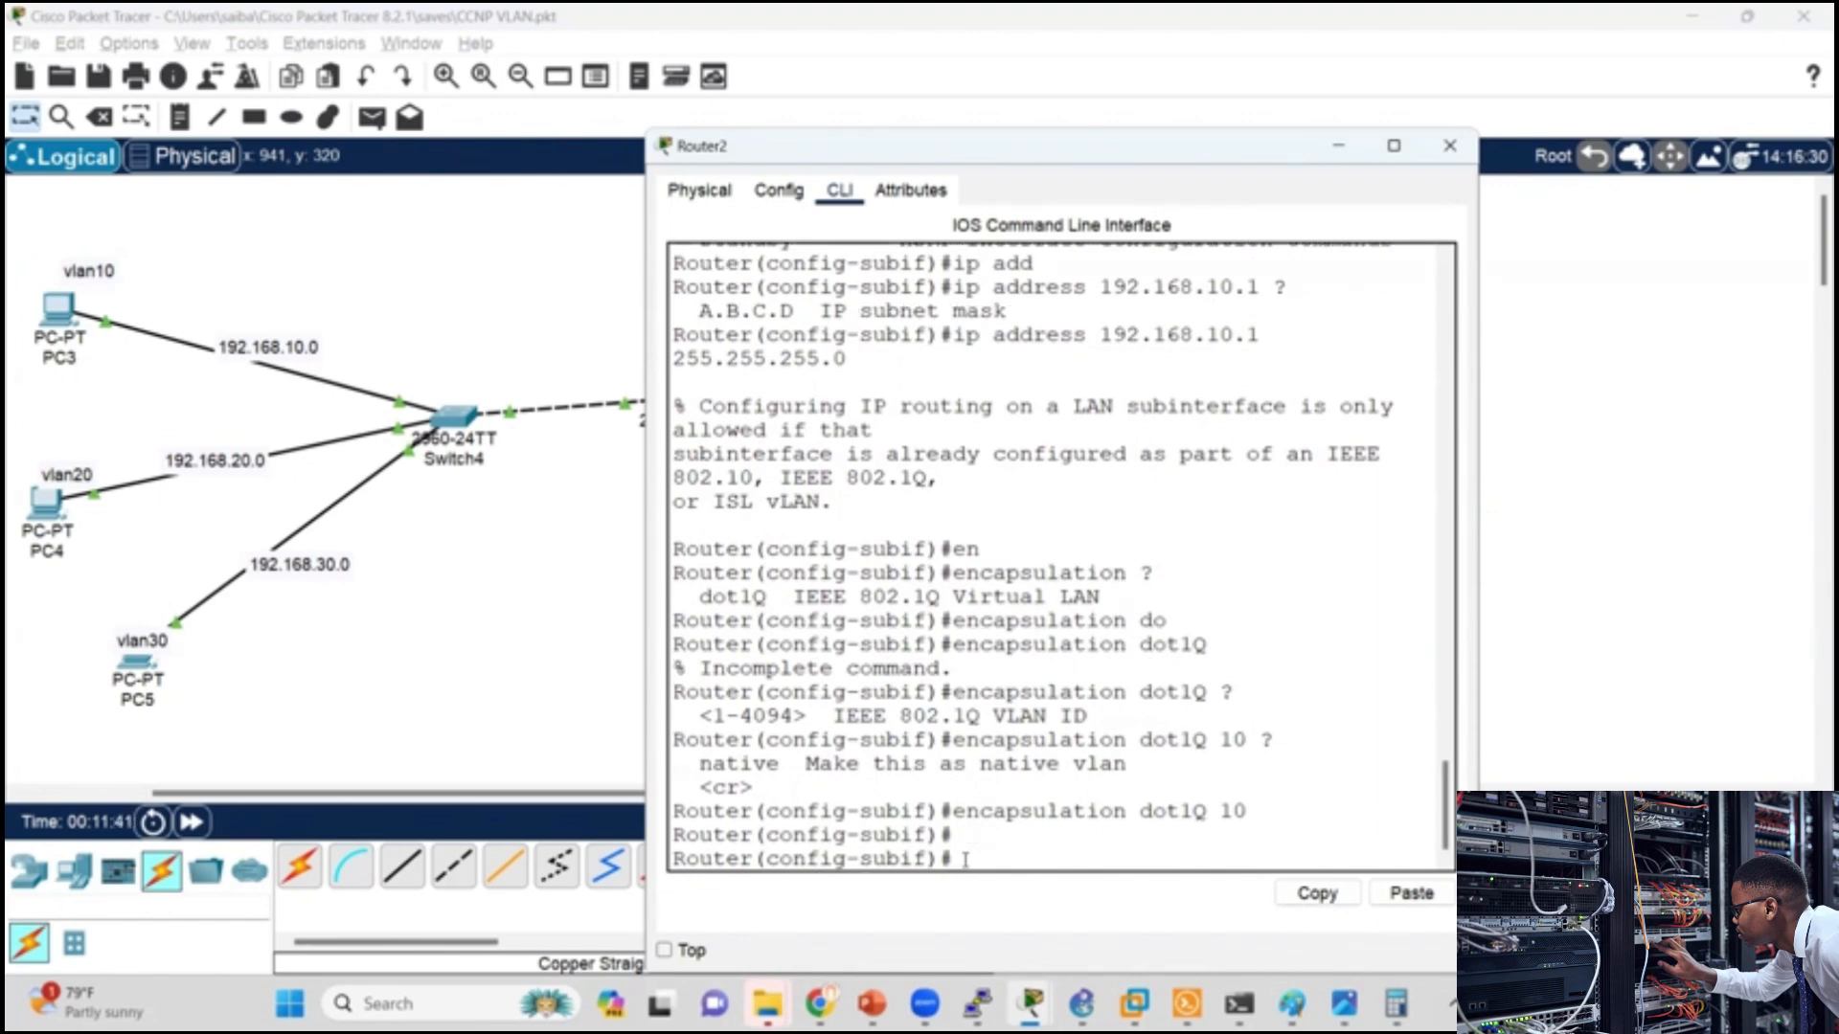
# Step: Create the VLAN 20 subinterface on Router2 with int g0/0.20
pyautogui.write('int g0/0.20')
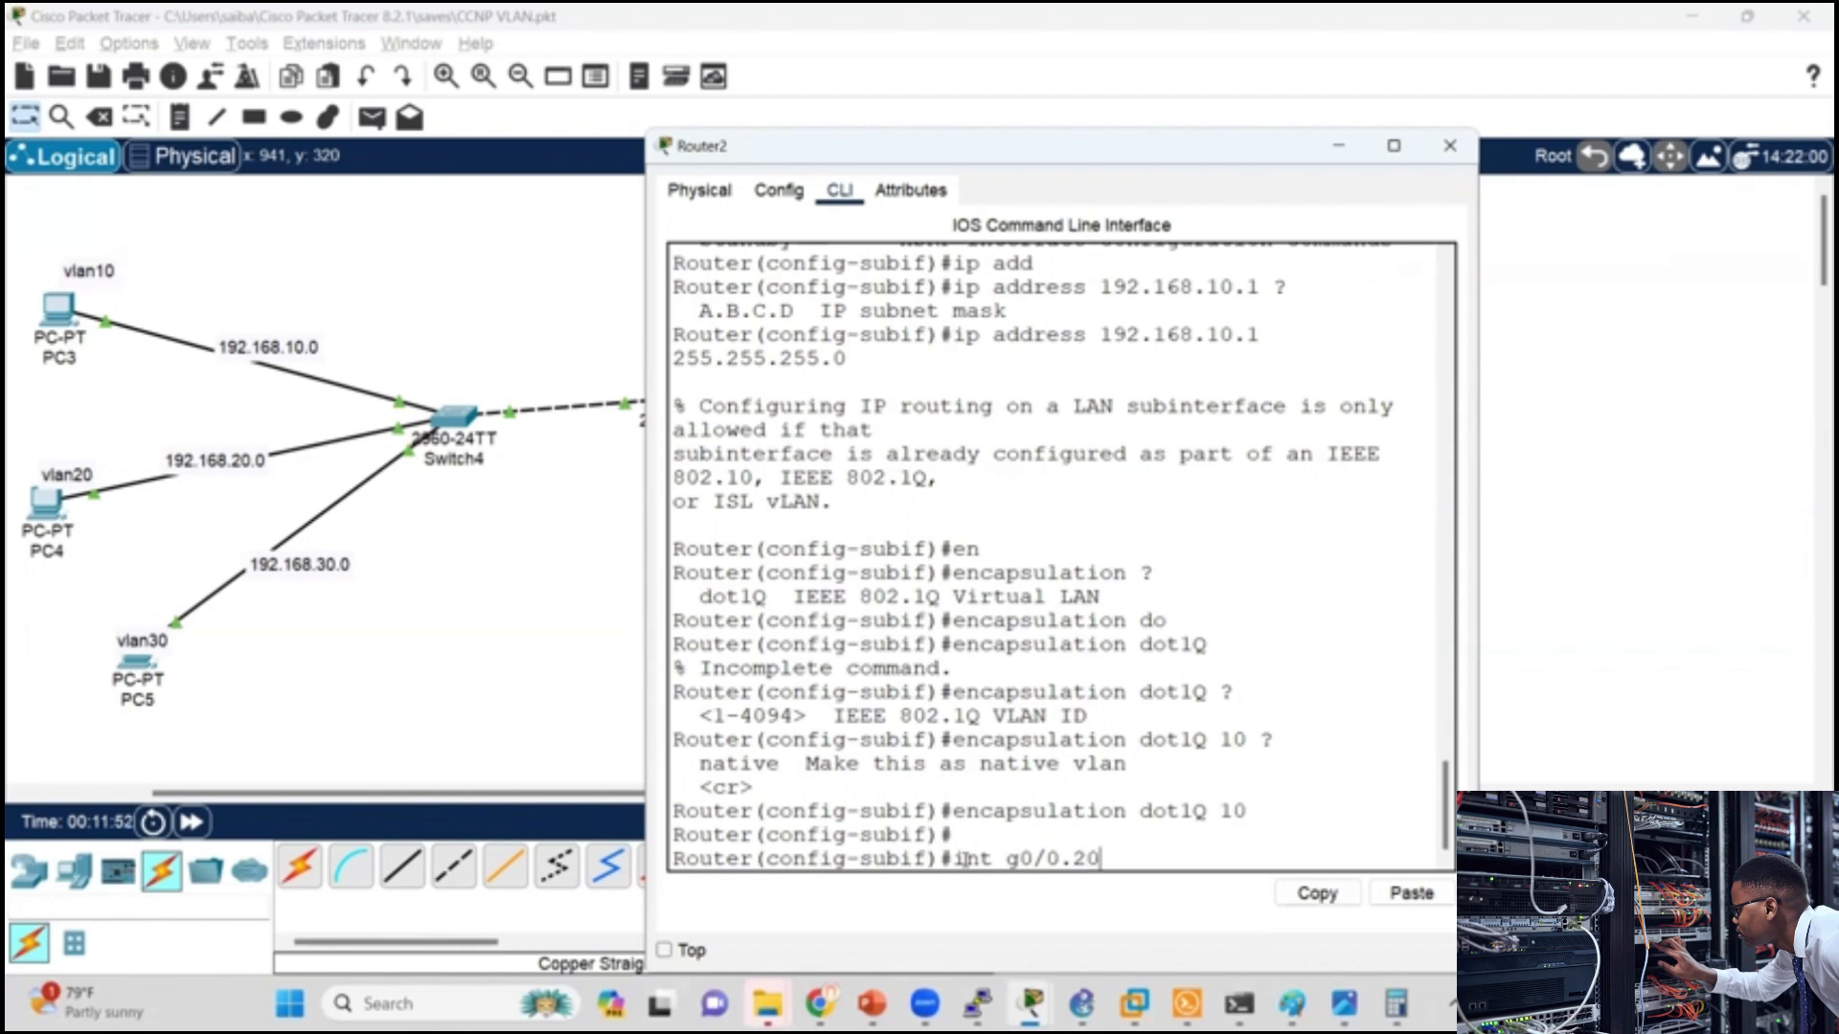
pyautogui.press('Return')
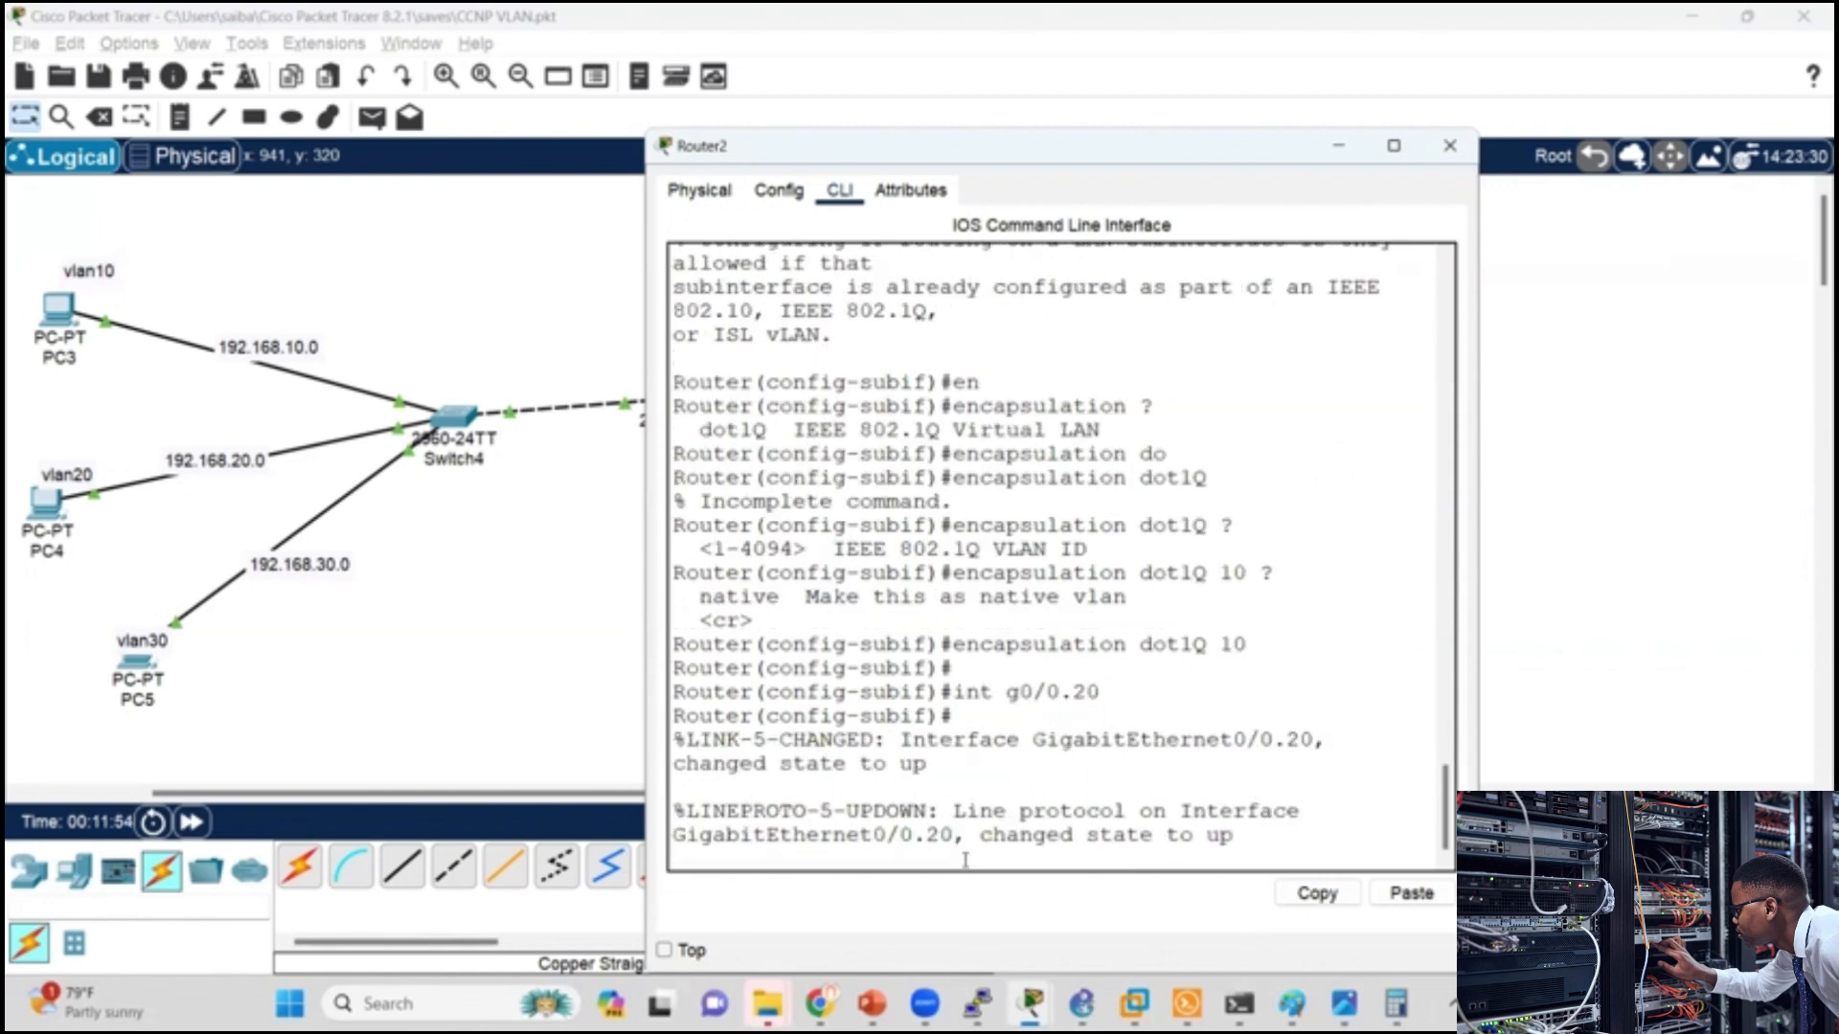
pyautogui.press('Return')
# Step: Try to assign IP address 192.168.20.1 with mask 255.255.255.0 to subinterface g0/0.20
pyautogui.write('ip')
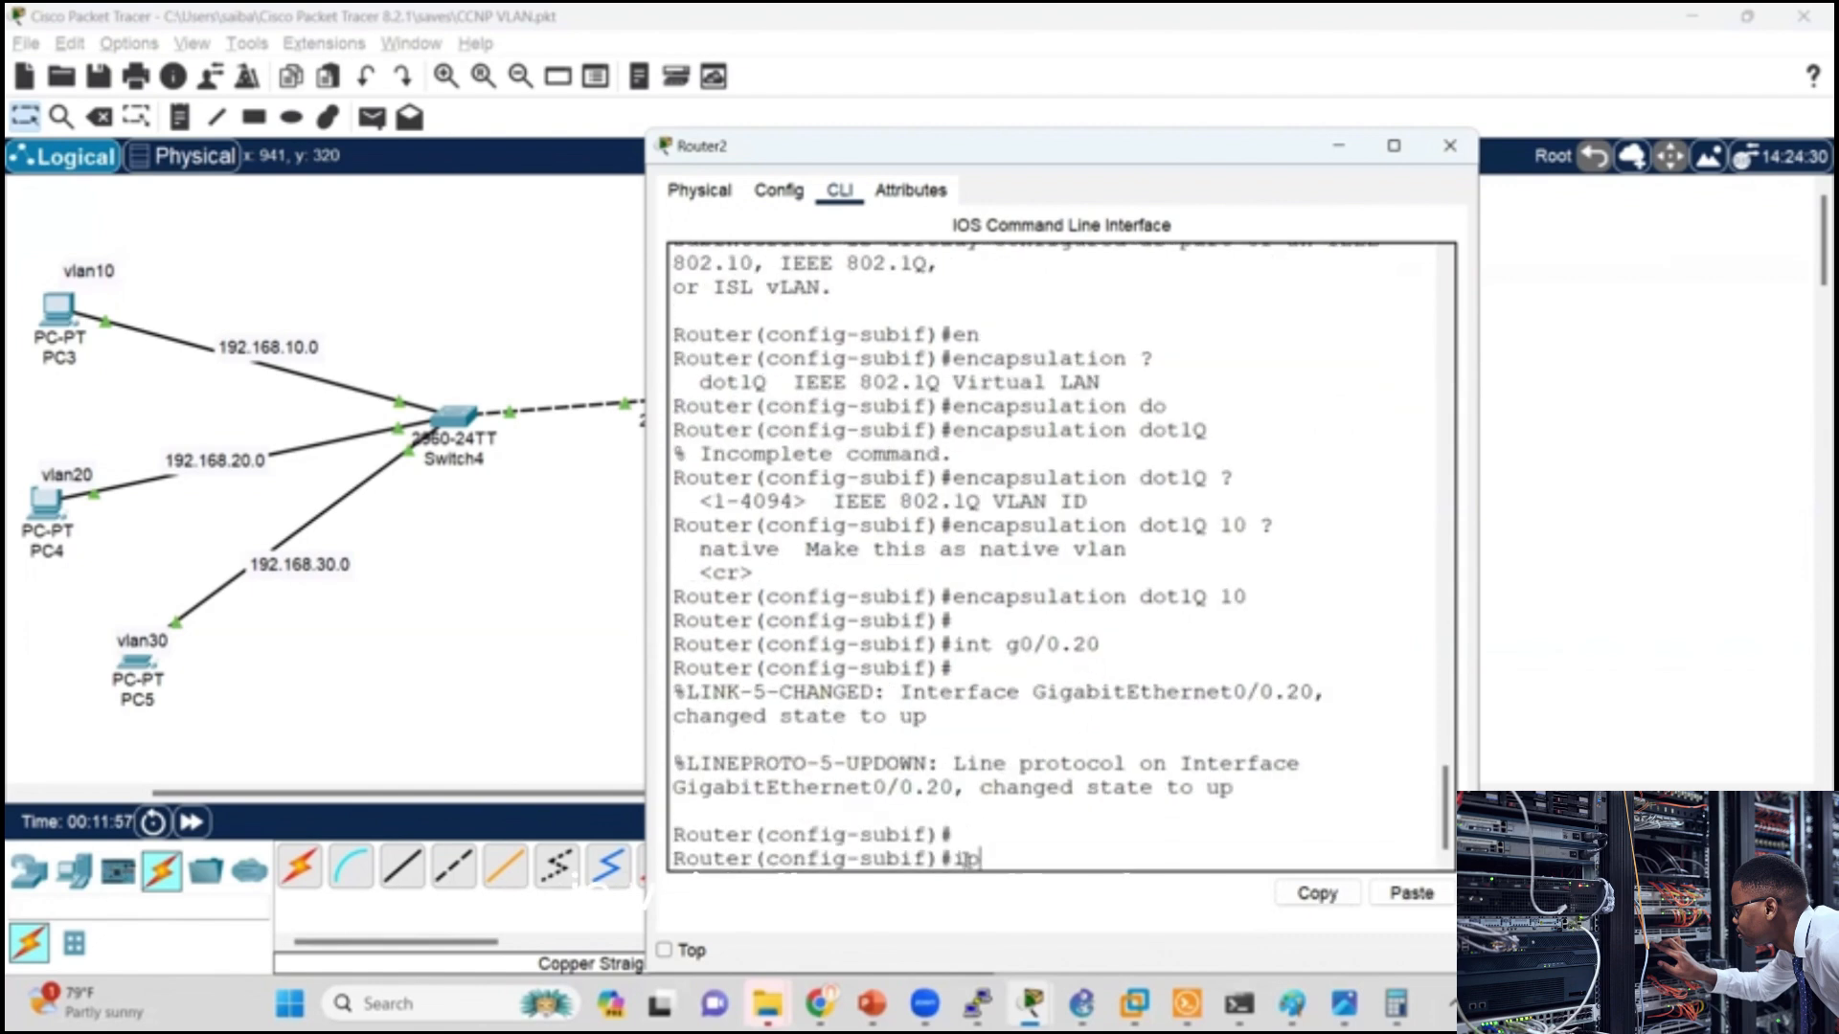
pyautogui.write(' add')
pyautogui.press('Tab')
pyautogui.write('192.')
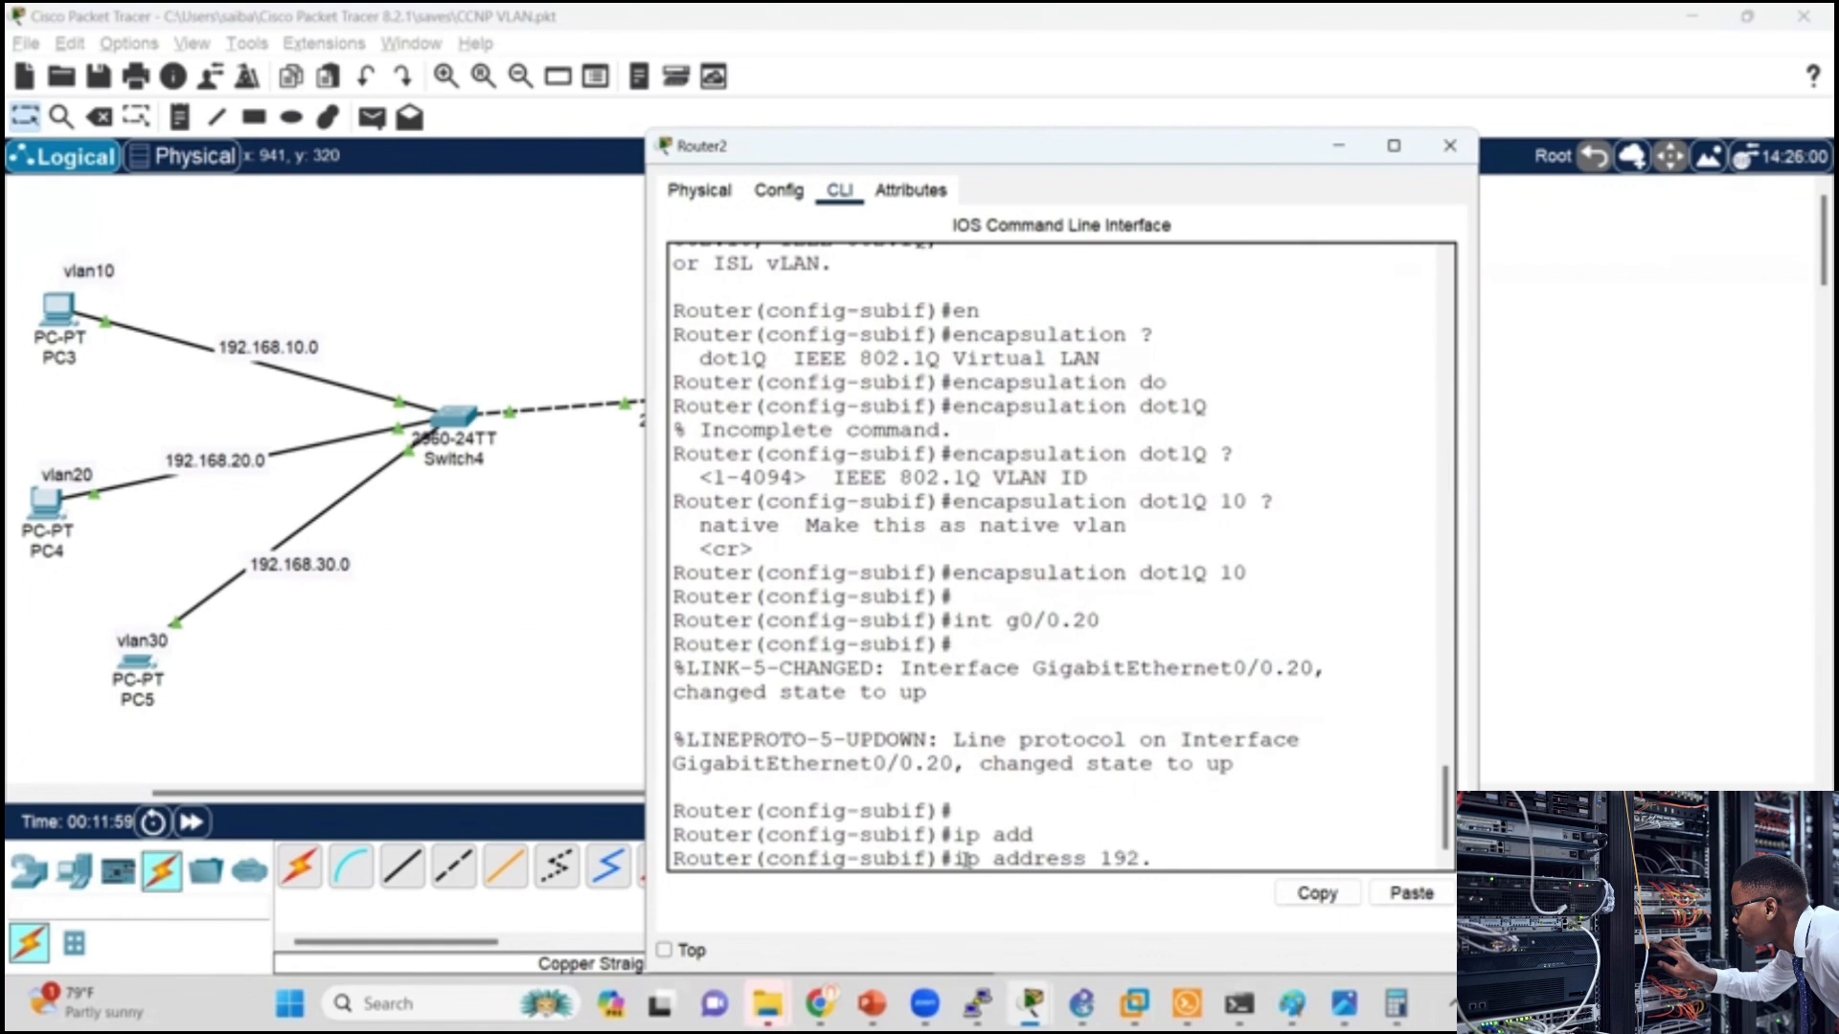
pyautogui.write('168.20')
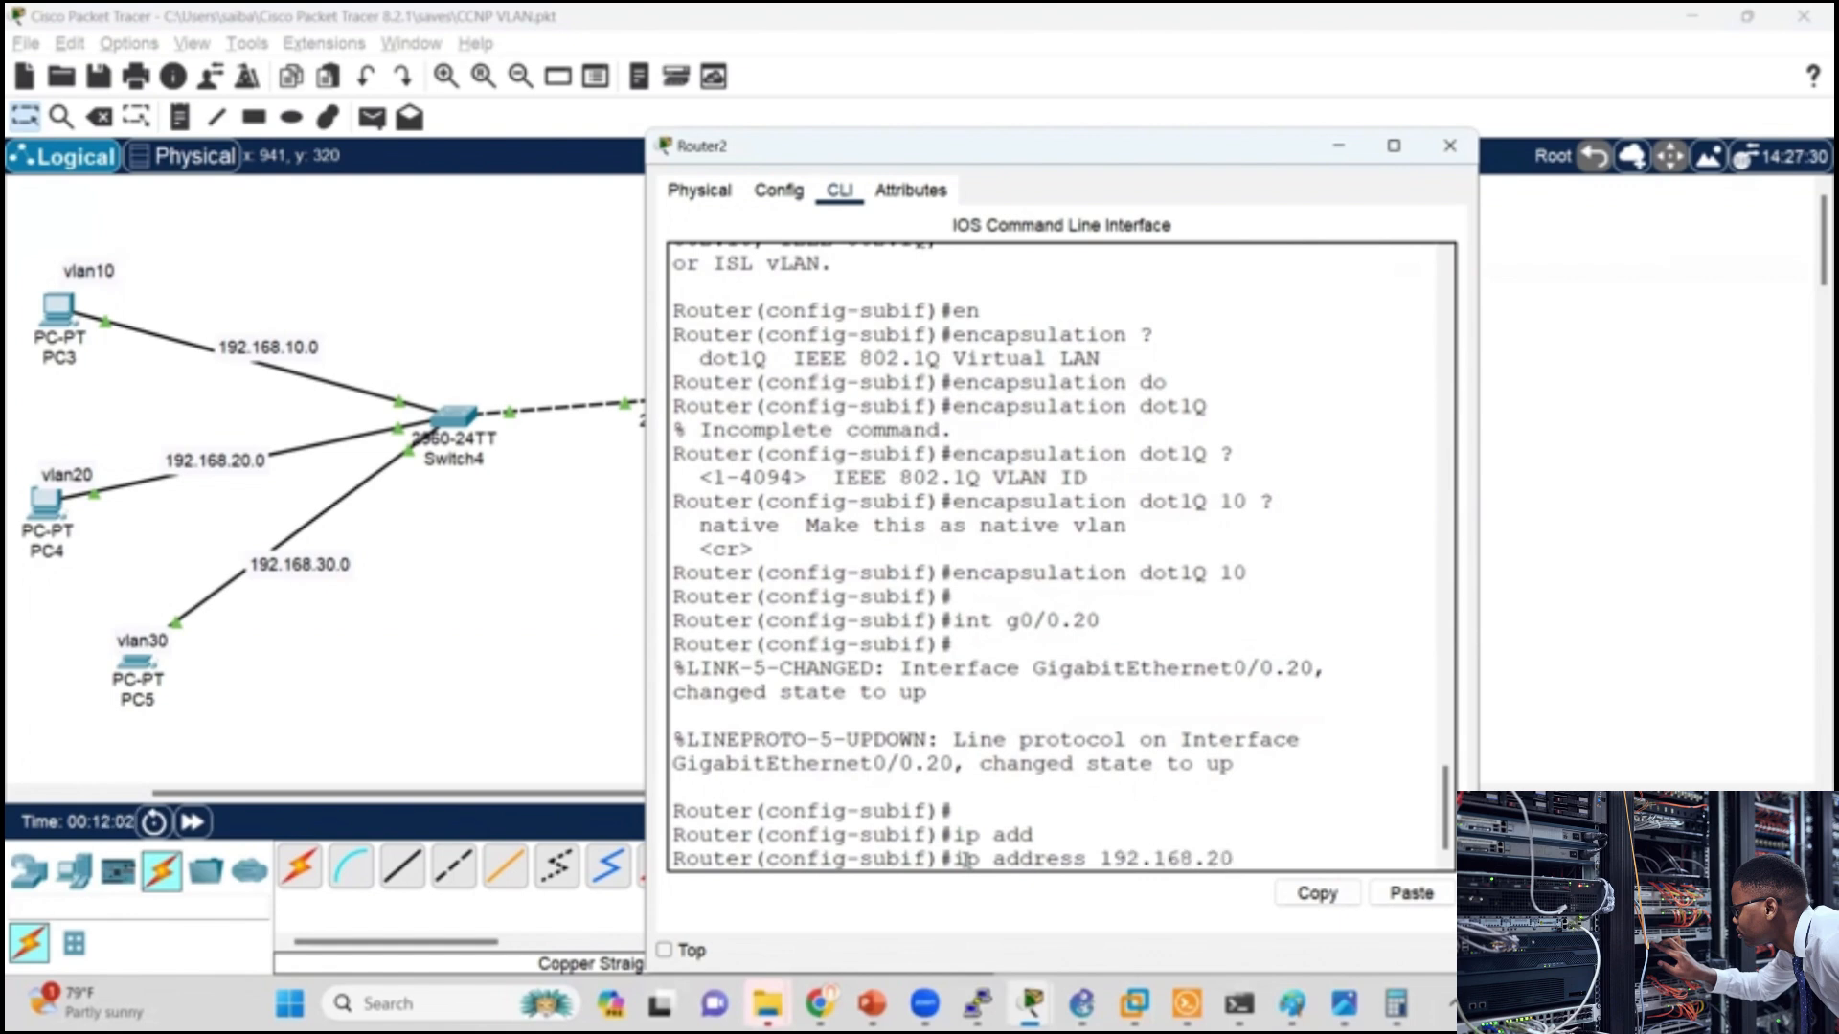
pyautogui.write('.1 255.255.255.0')
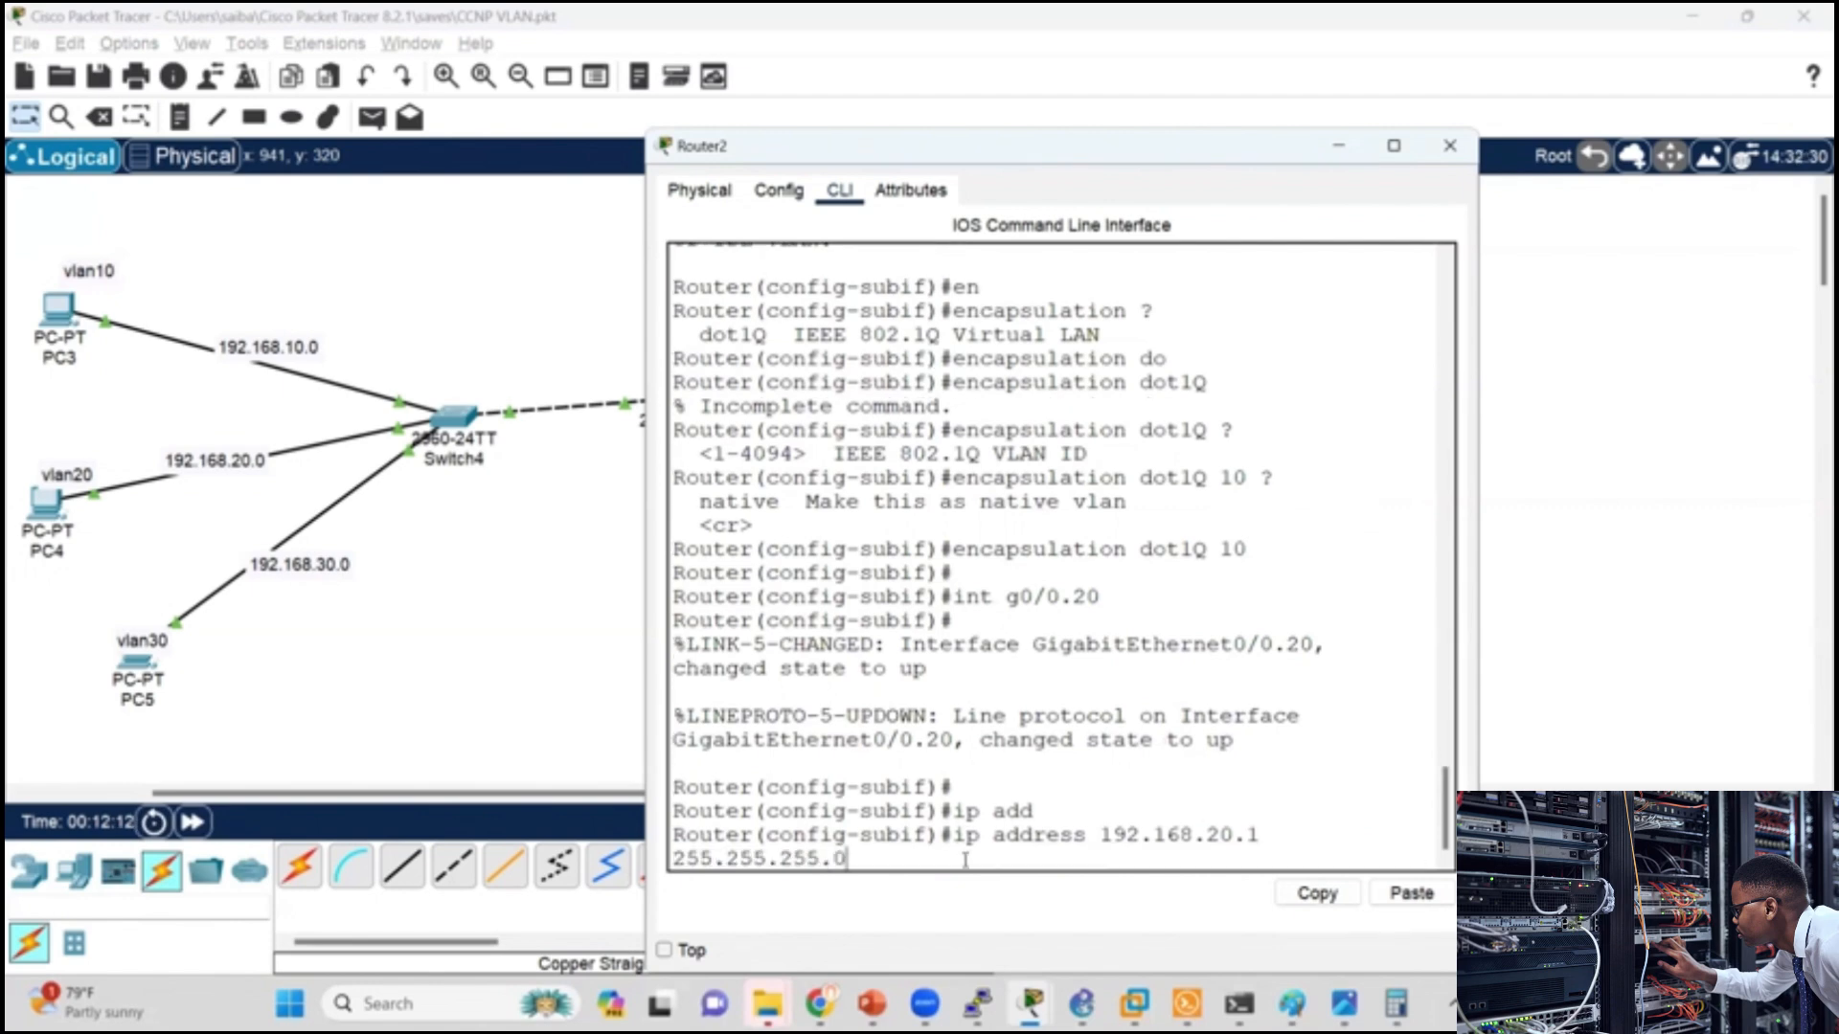
pyautogui.press('Return')
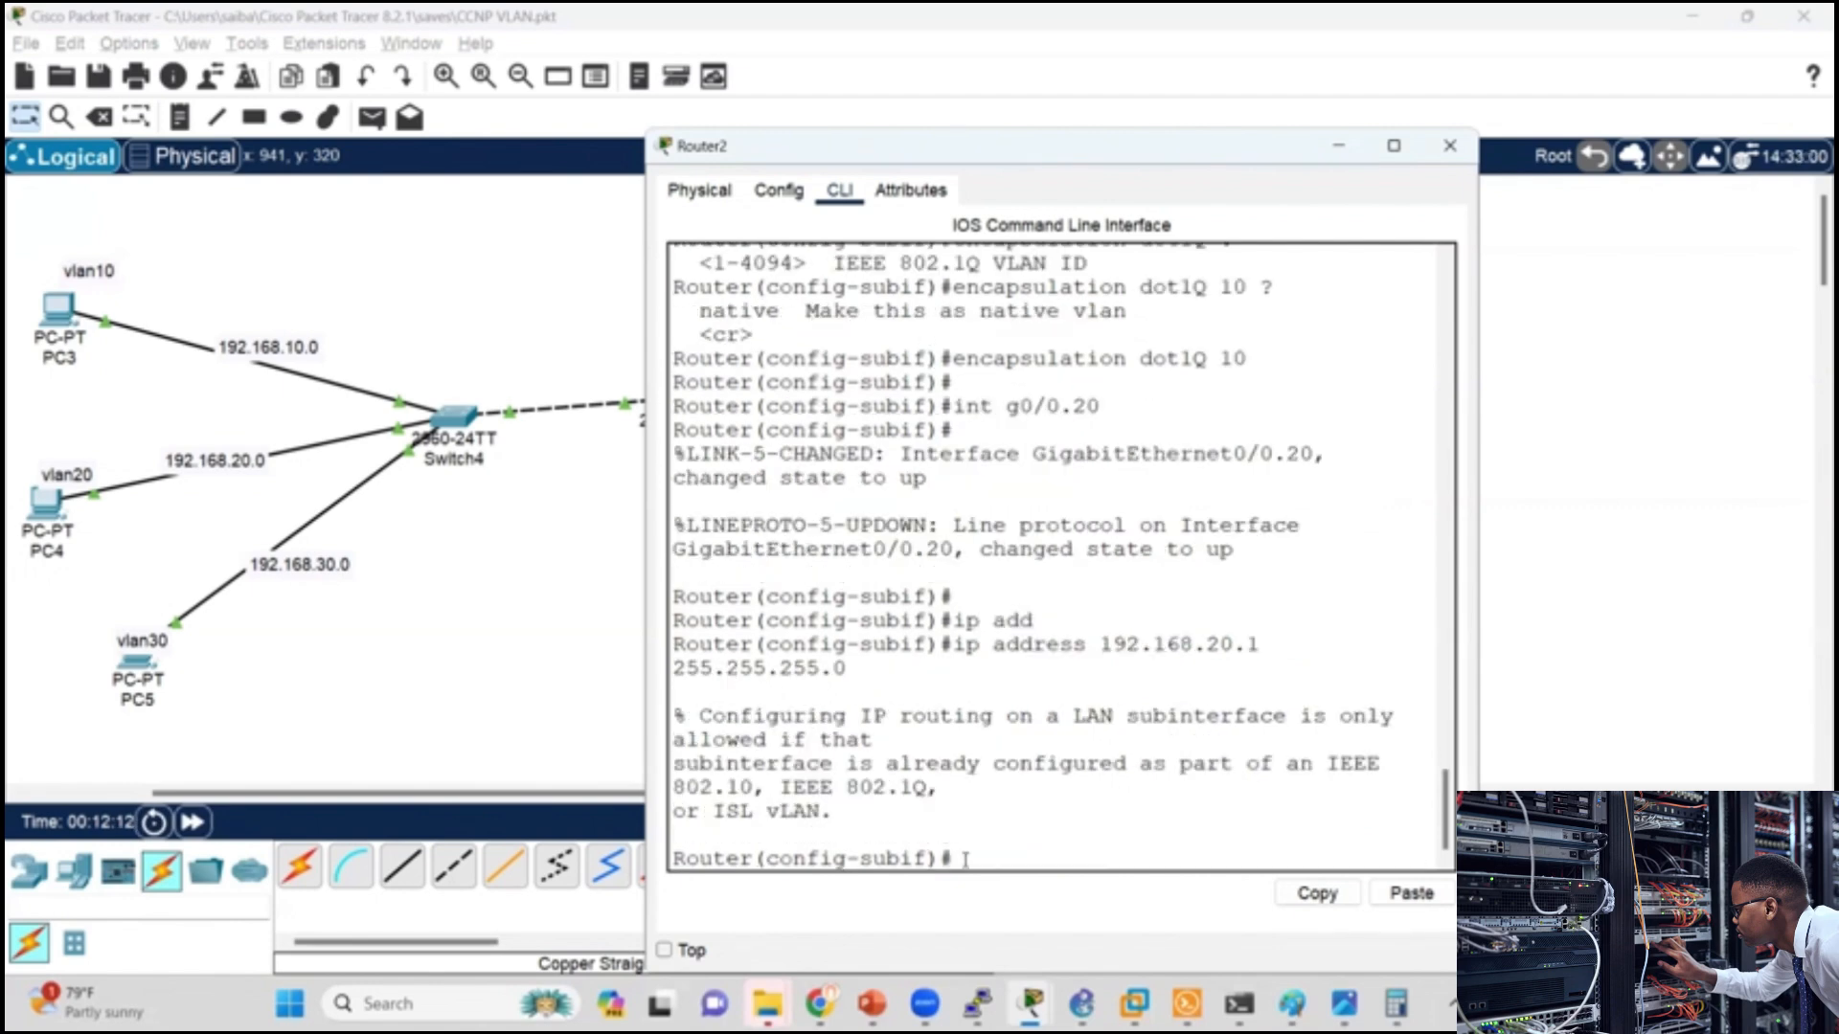
# Step: Set the encapsulation of subinterface g0/0.20 to dot1Q with VLAN ID 20
pyautogui.write('en')
pyautogui.press('Tab')
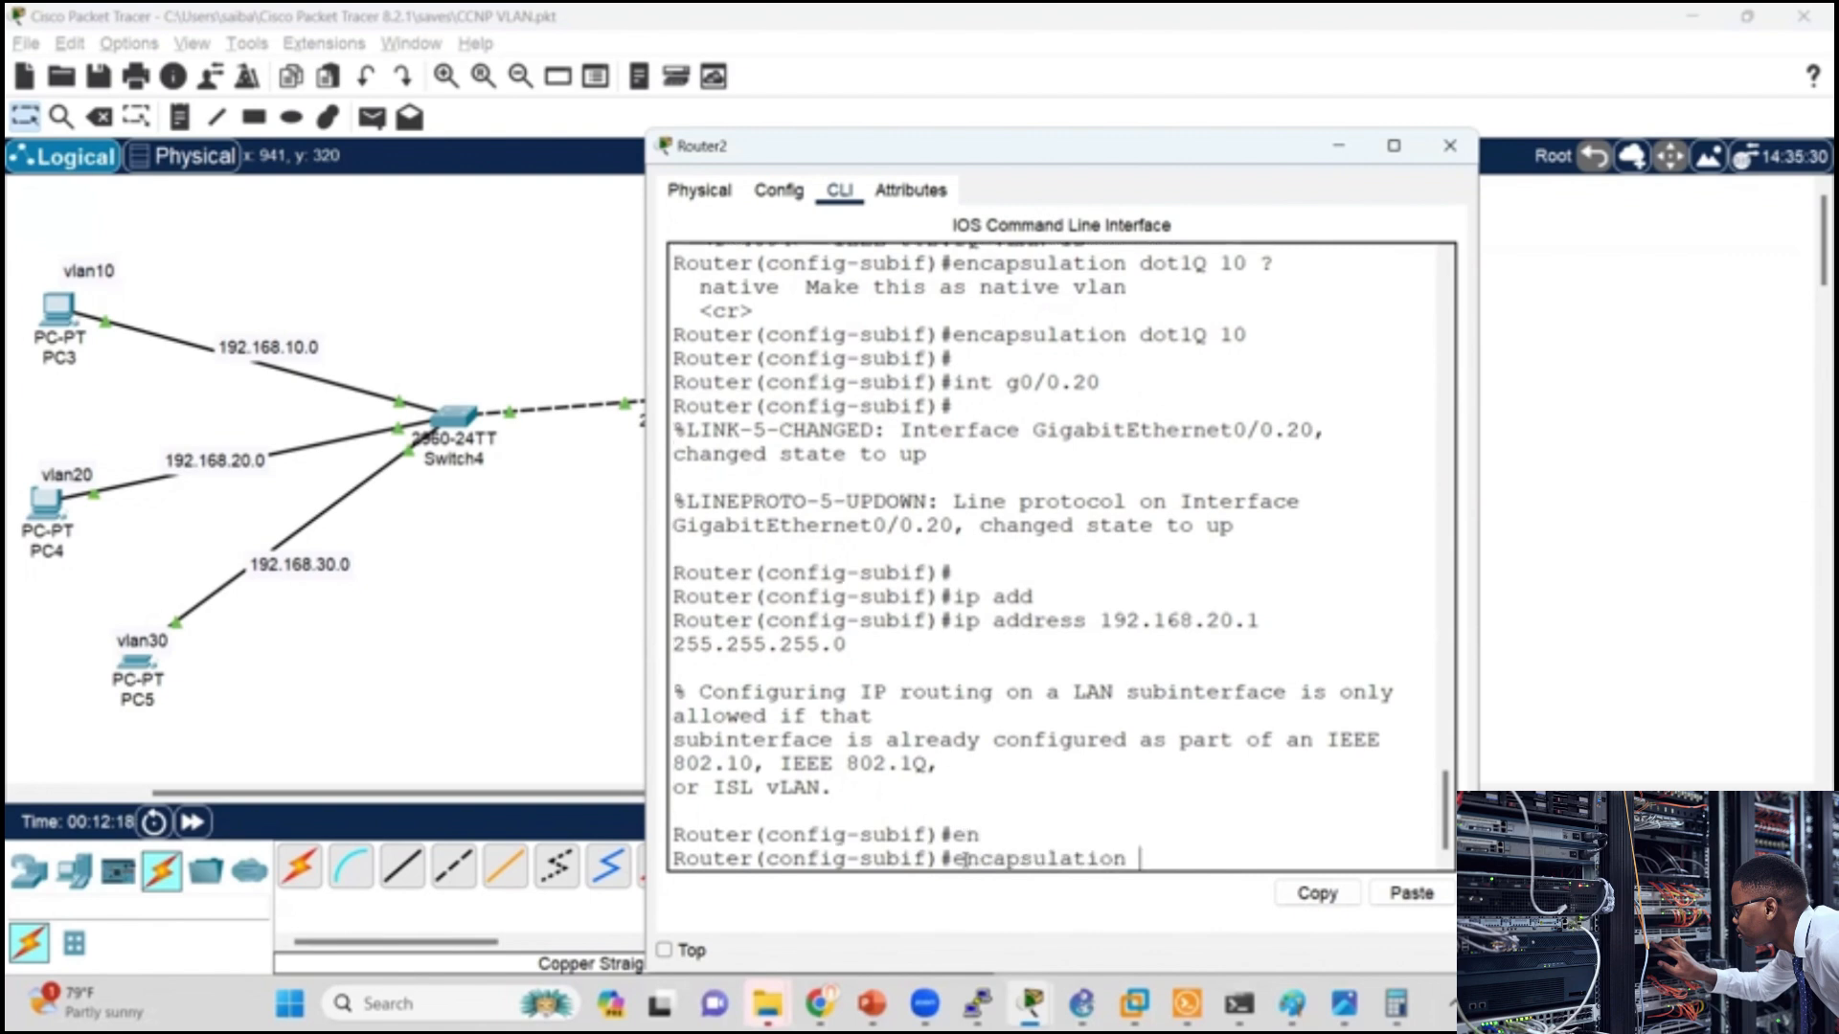
pyautogui.write('do')
pyautogui.press('Tab')
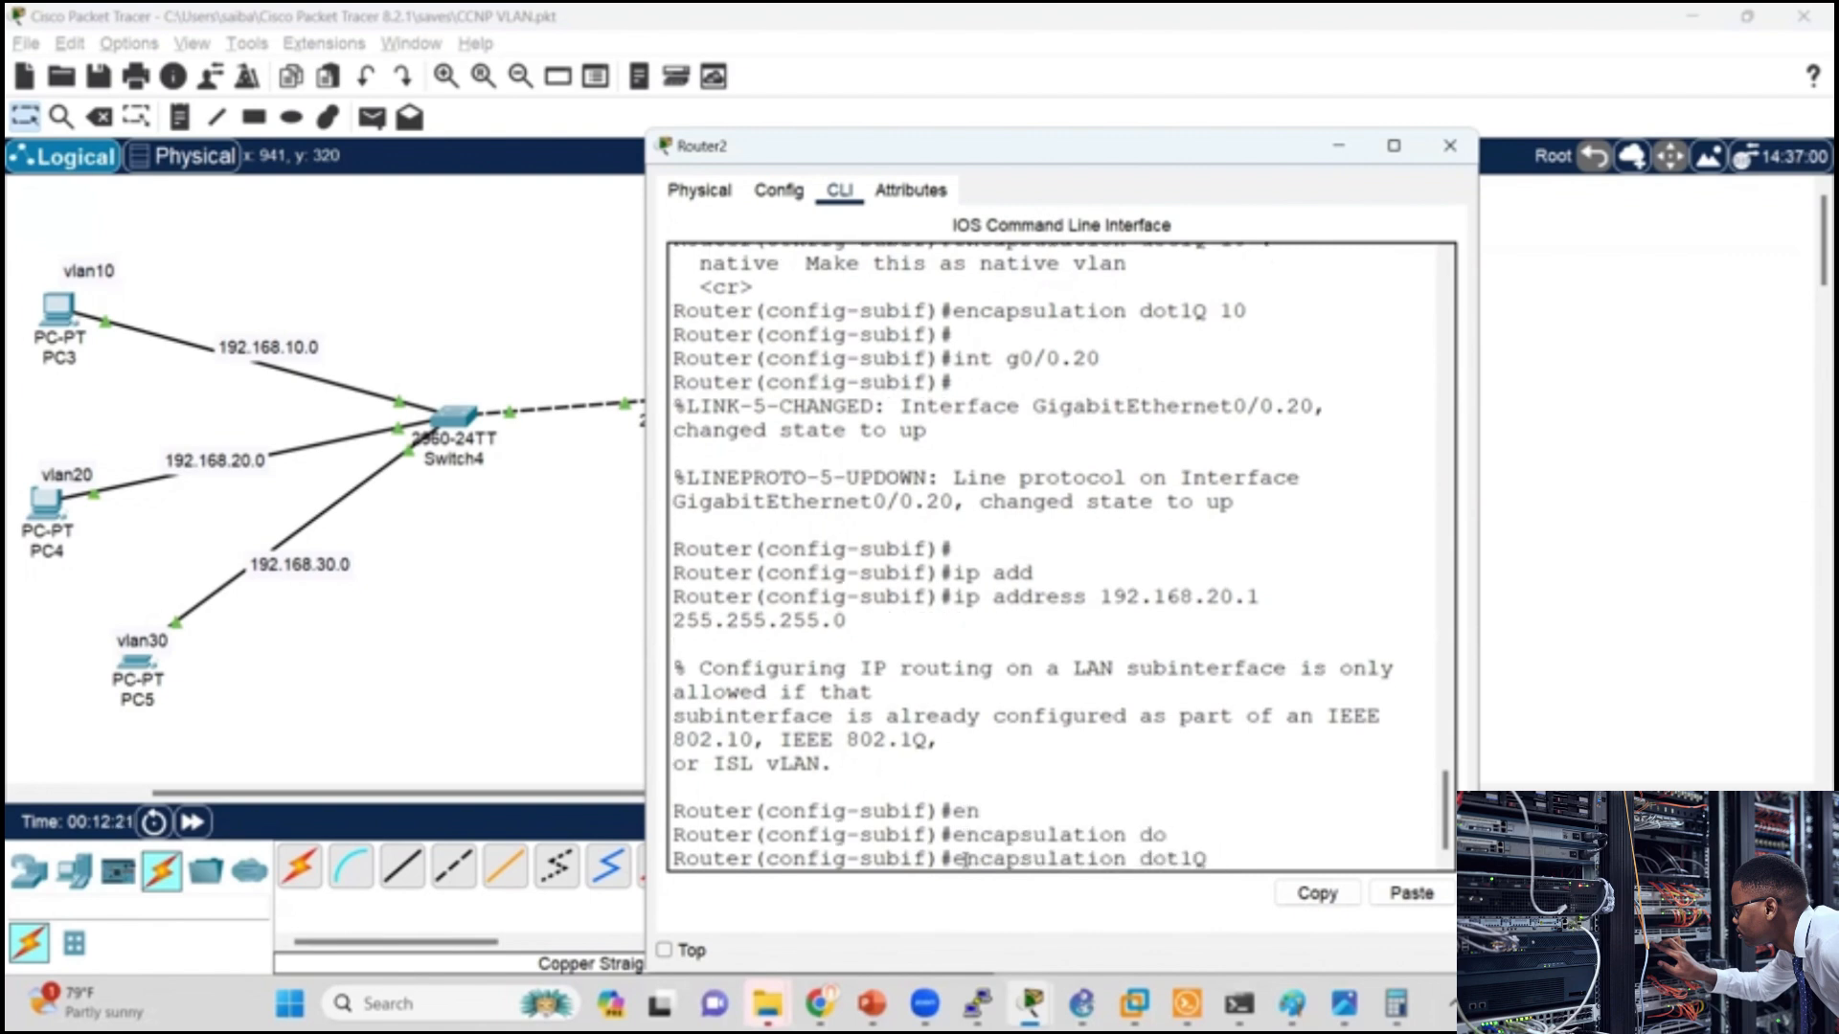
pyautogui.write('20')
pyautogui.press('Return')
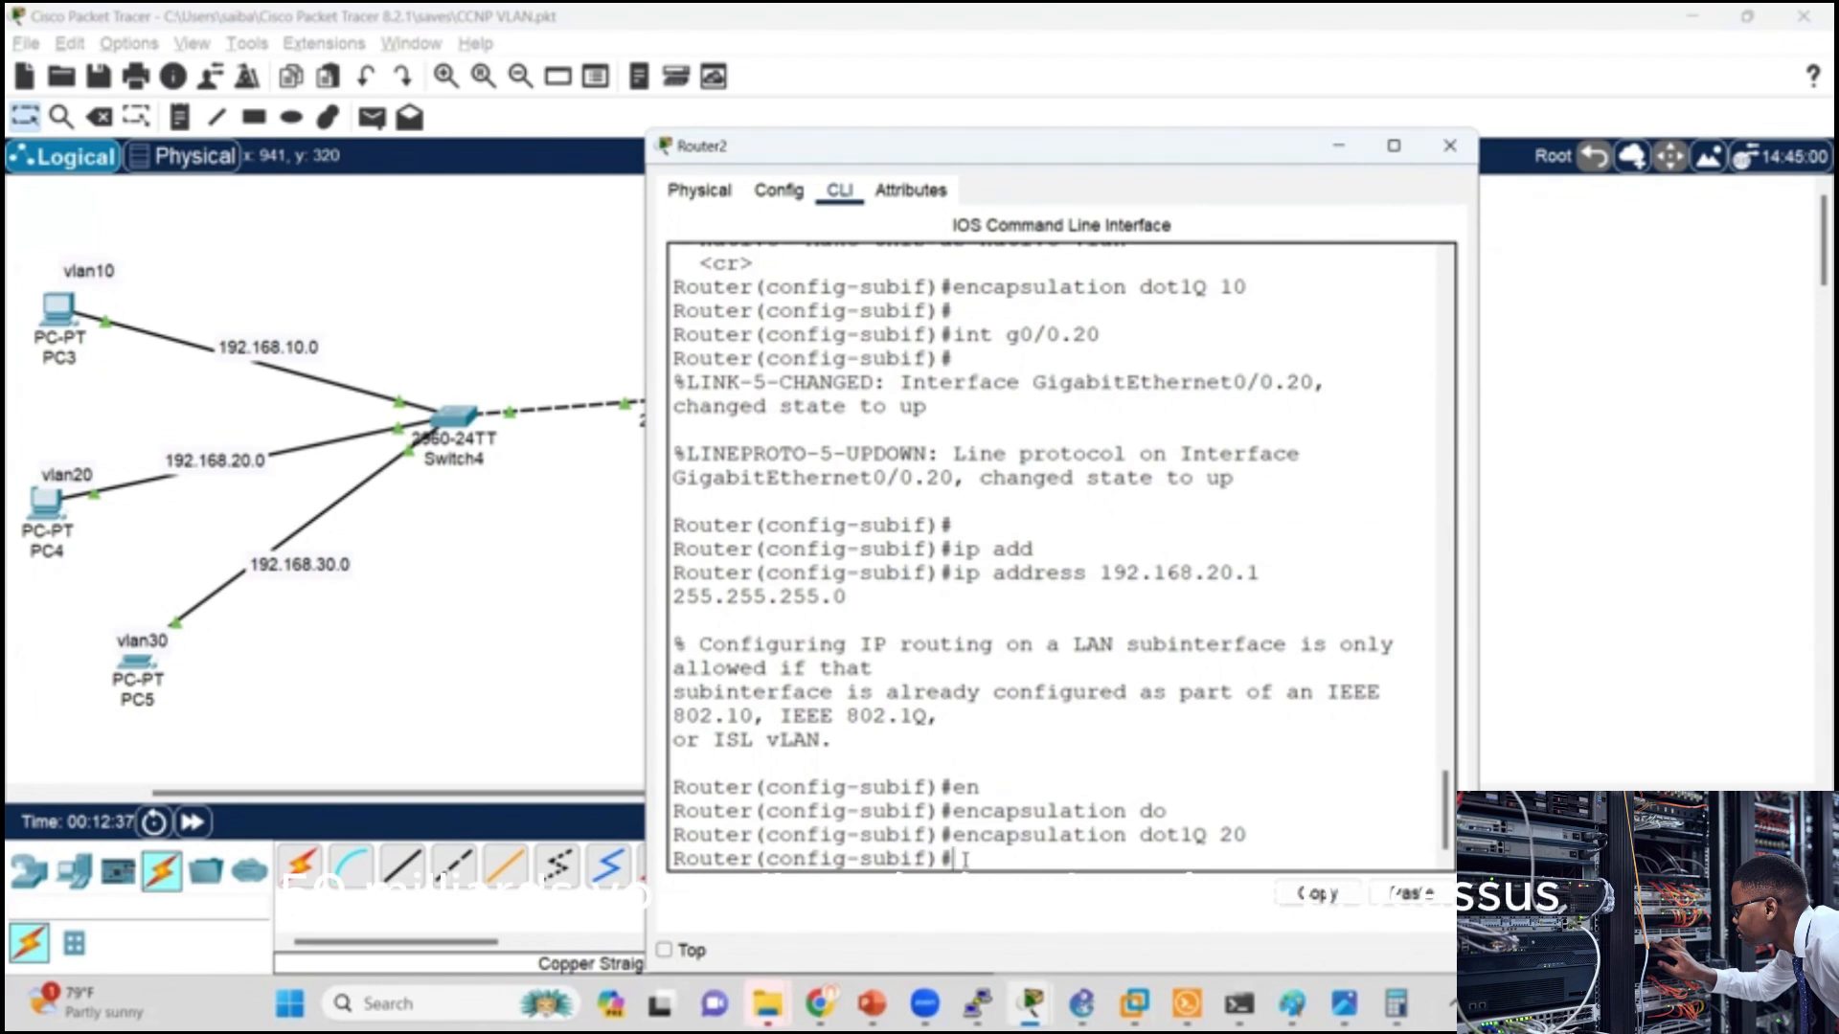
# Step: Create the VLAN 30 subinterface on Router2 with int g0/0.30
pyautogui.press('Up')
pyautogui.press('Up')
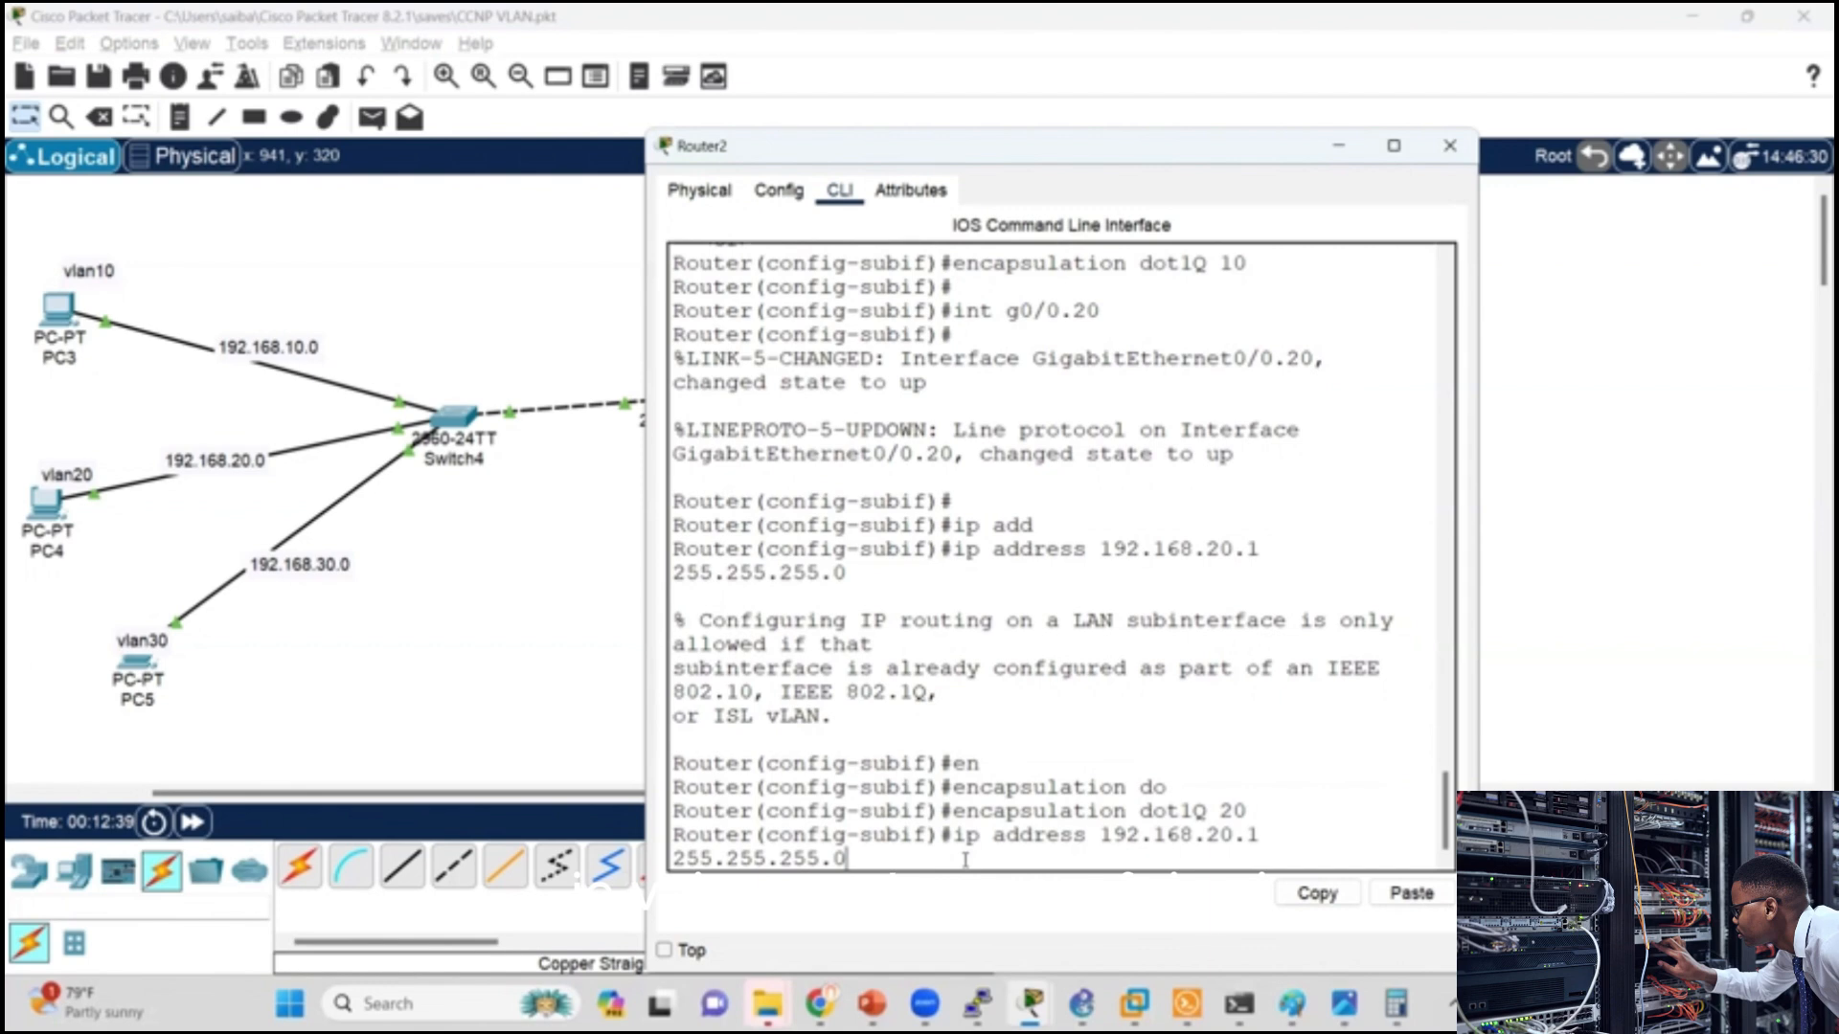
pyautogui.press('Up')
pyautogui.press('BackSpace')
pyautogui.press('BackSpace')
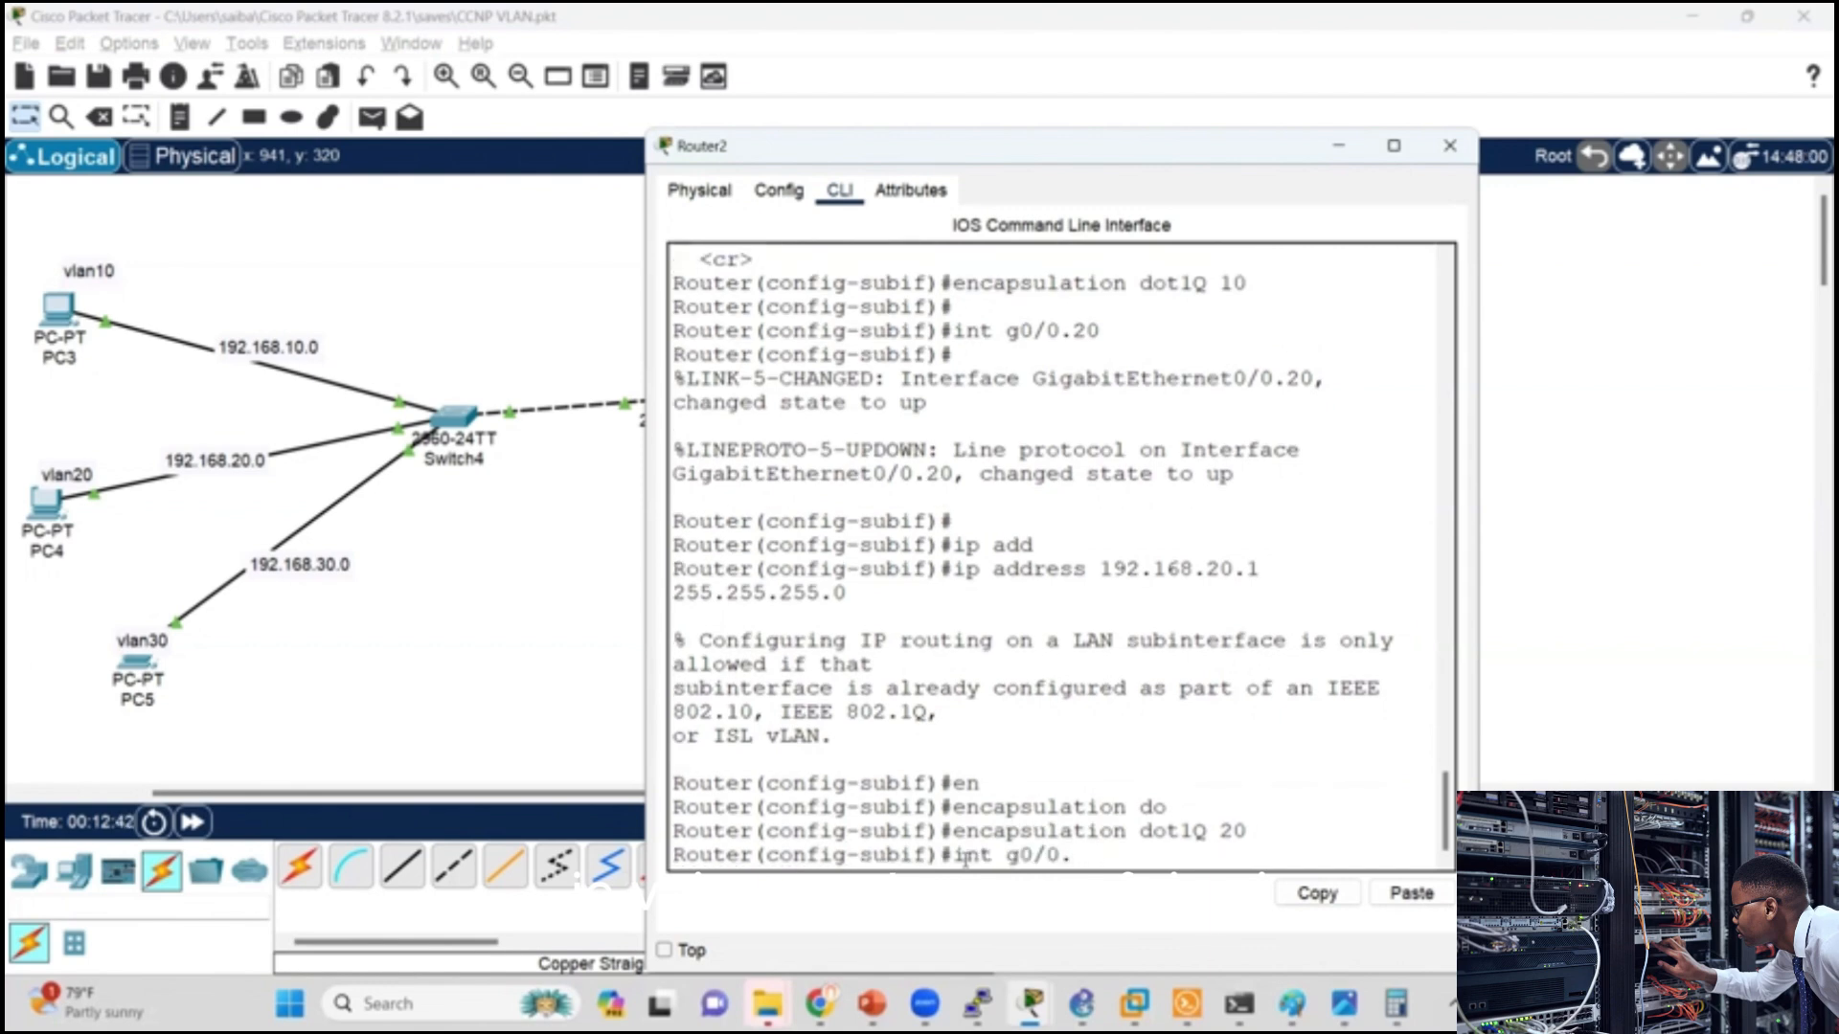
pyautogui.write('30')
pyautogui.press('Return')
pyautogui.press('Return')
# Step: Try to assign IP address 192.168.30.1 with mask 255.255.255.0 to subinterface g0/0.30
pyautogui.write('ip')
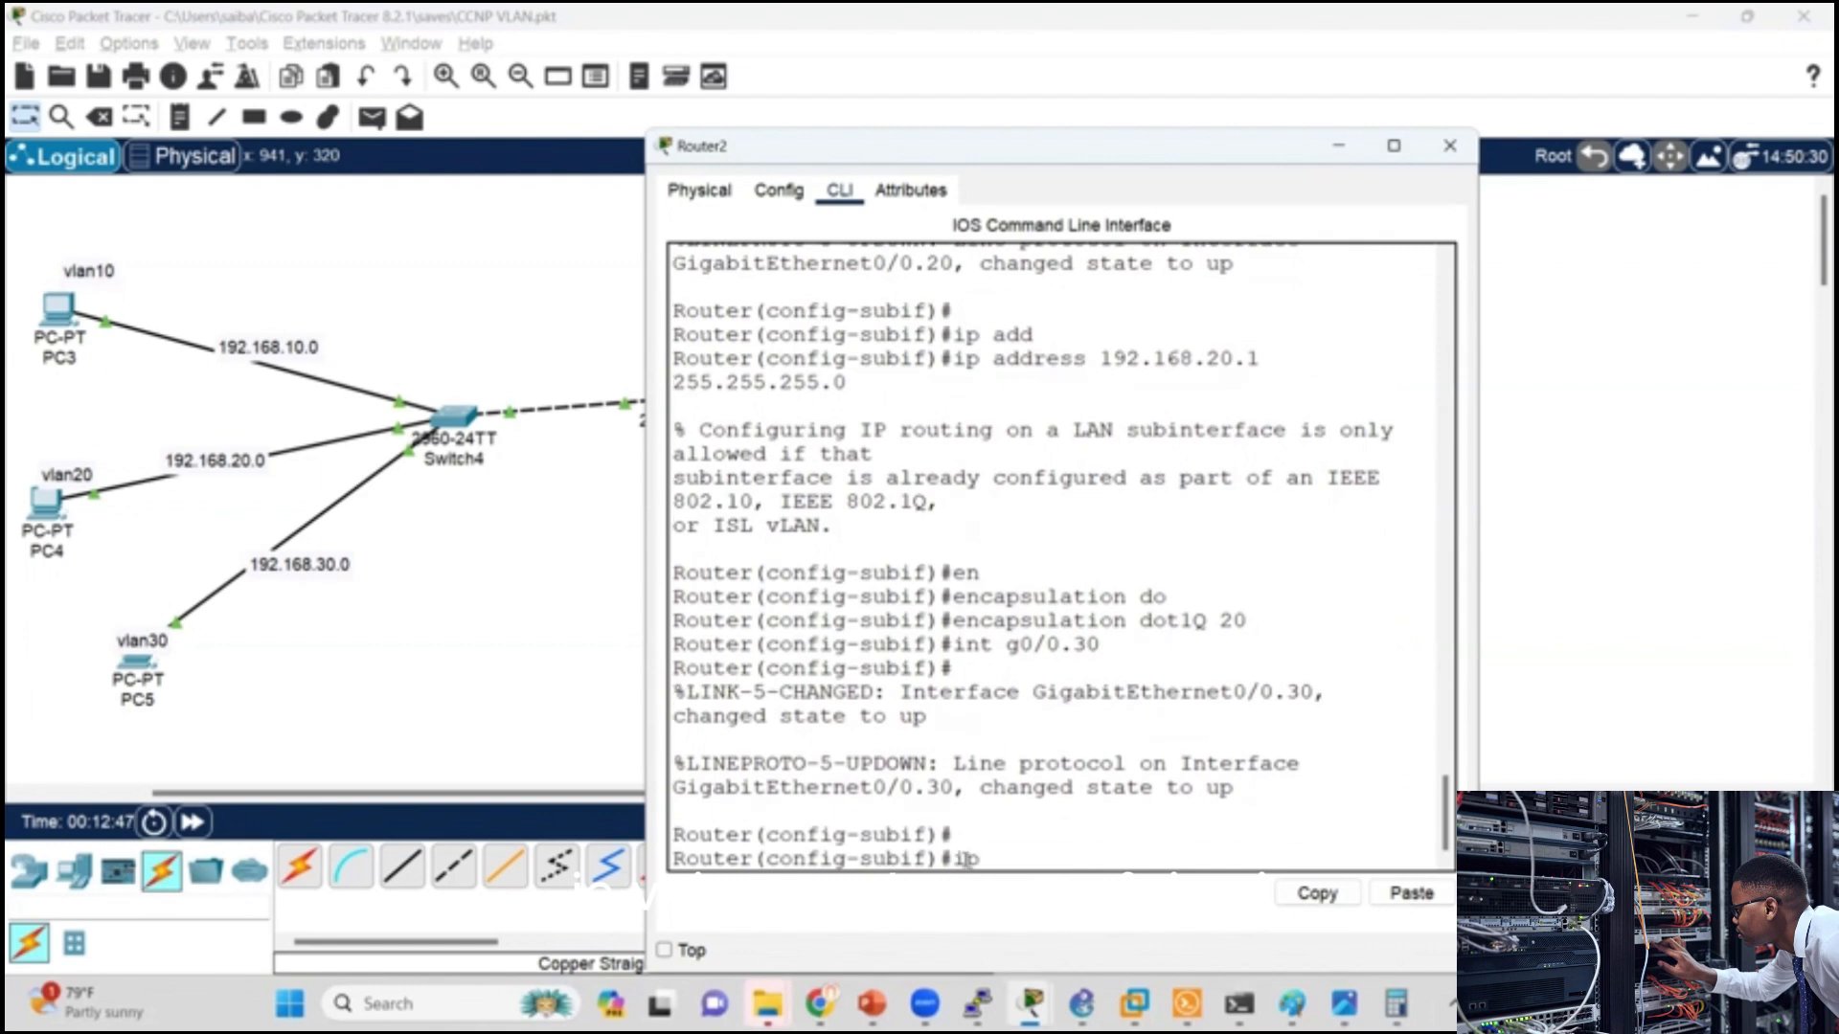
pyautogui.write(' add')
pyautogui.press('Up')
pyautogui.press('Up')
pyautogui.press('Up')
pyautogui.press('Up')
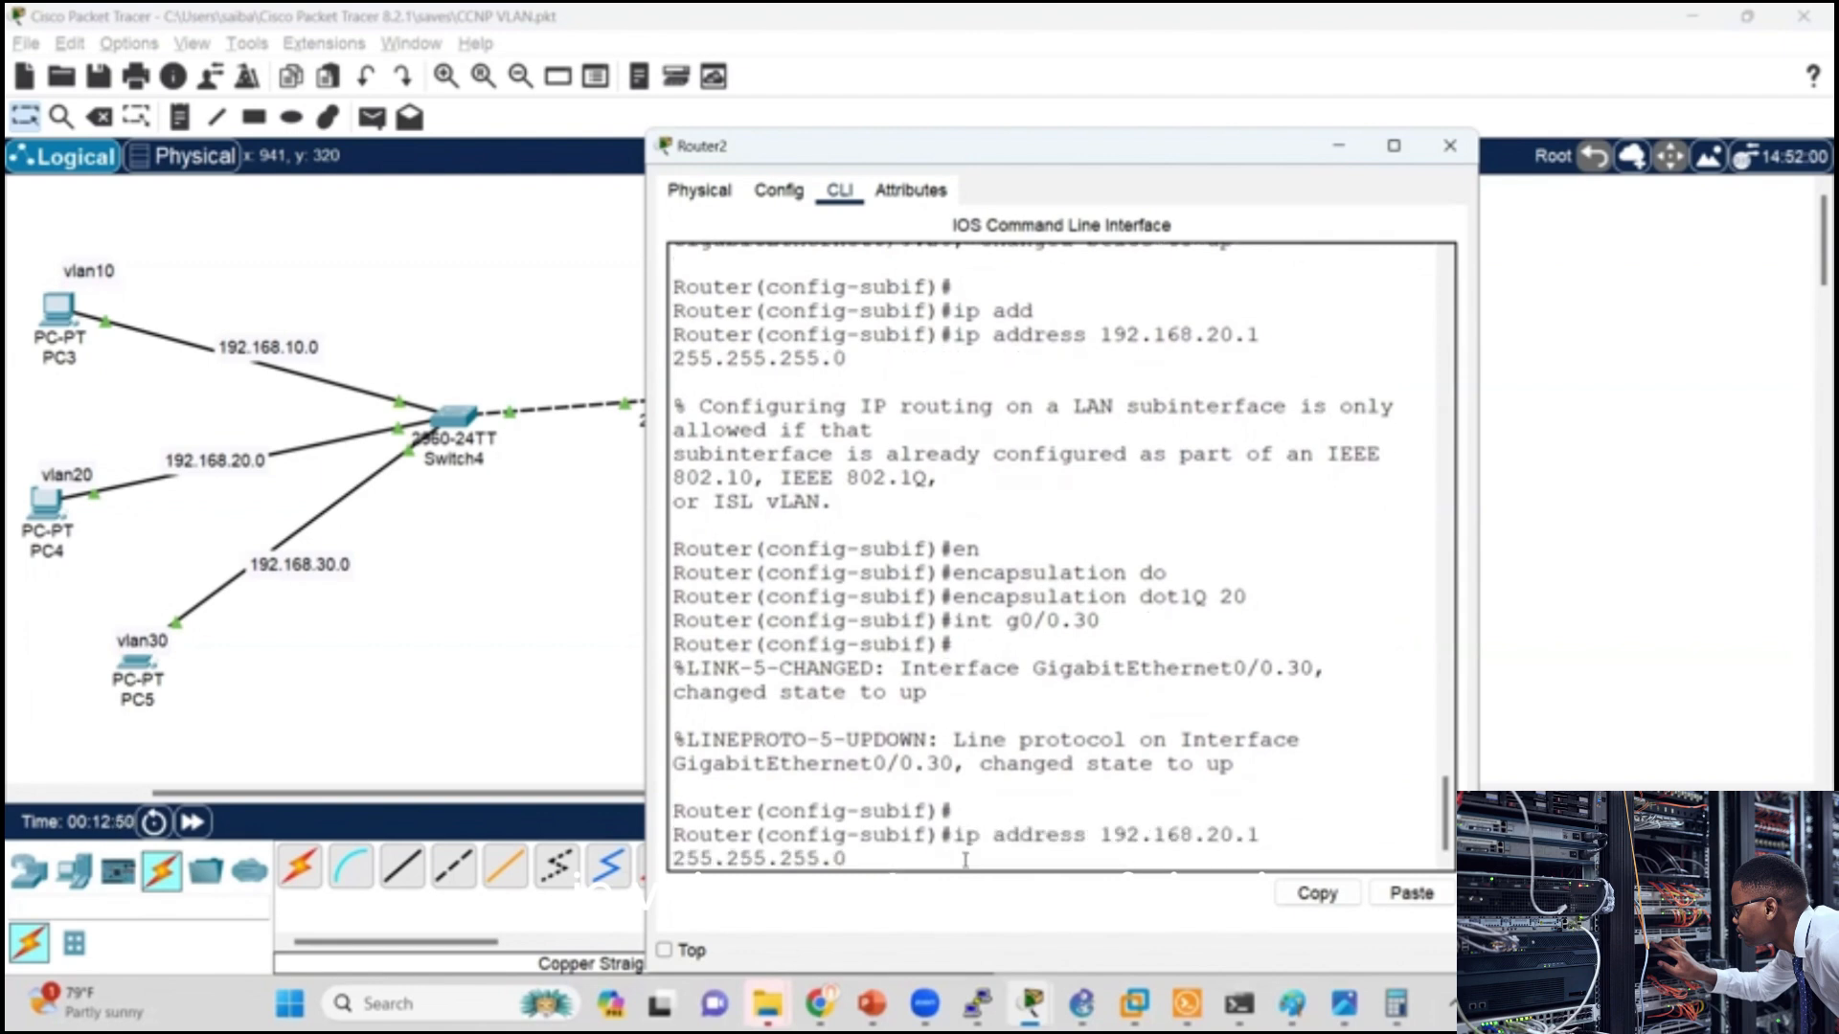
pyautogui.press('Down')
pyautogui.press('Right')
pyautogui.press('Right')
pyautogui.press('Right')
pyautogui.press('BackSpace')
pyautogui.write('3')
pyautogui.press('Return')
# Step: Set the encapsulation of subinterface g0/0.30 to dot1Q with VLAN ID 30 and close Router2's window
pyautogui.press('Up')
pyautogui.press('Up')
pyautogui.press('Up')
pyautogui.press('Up')
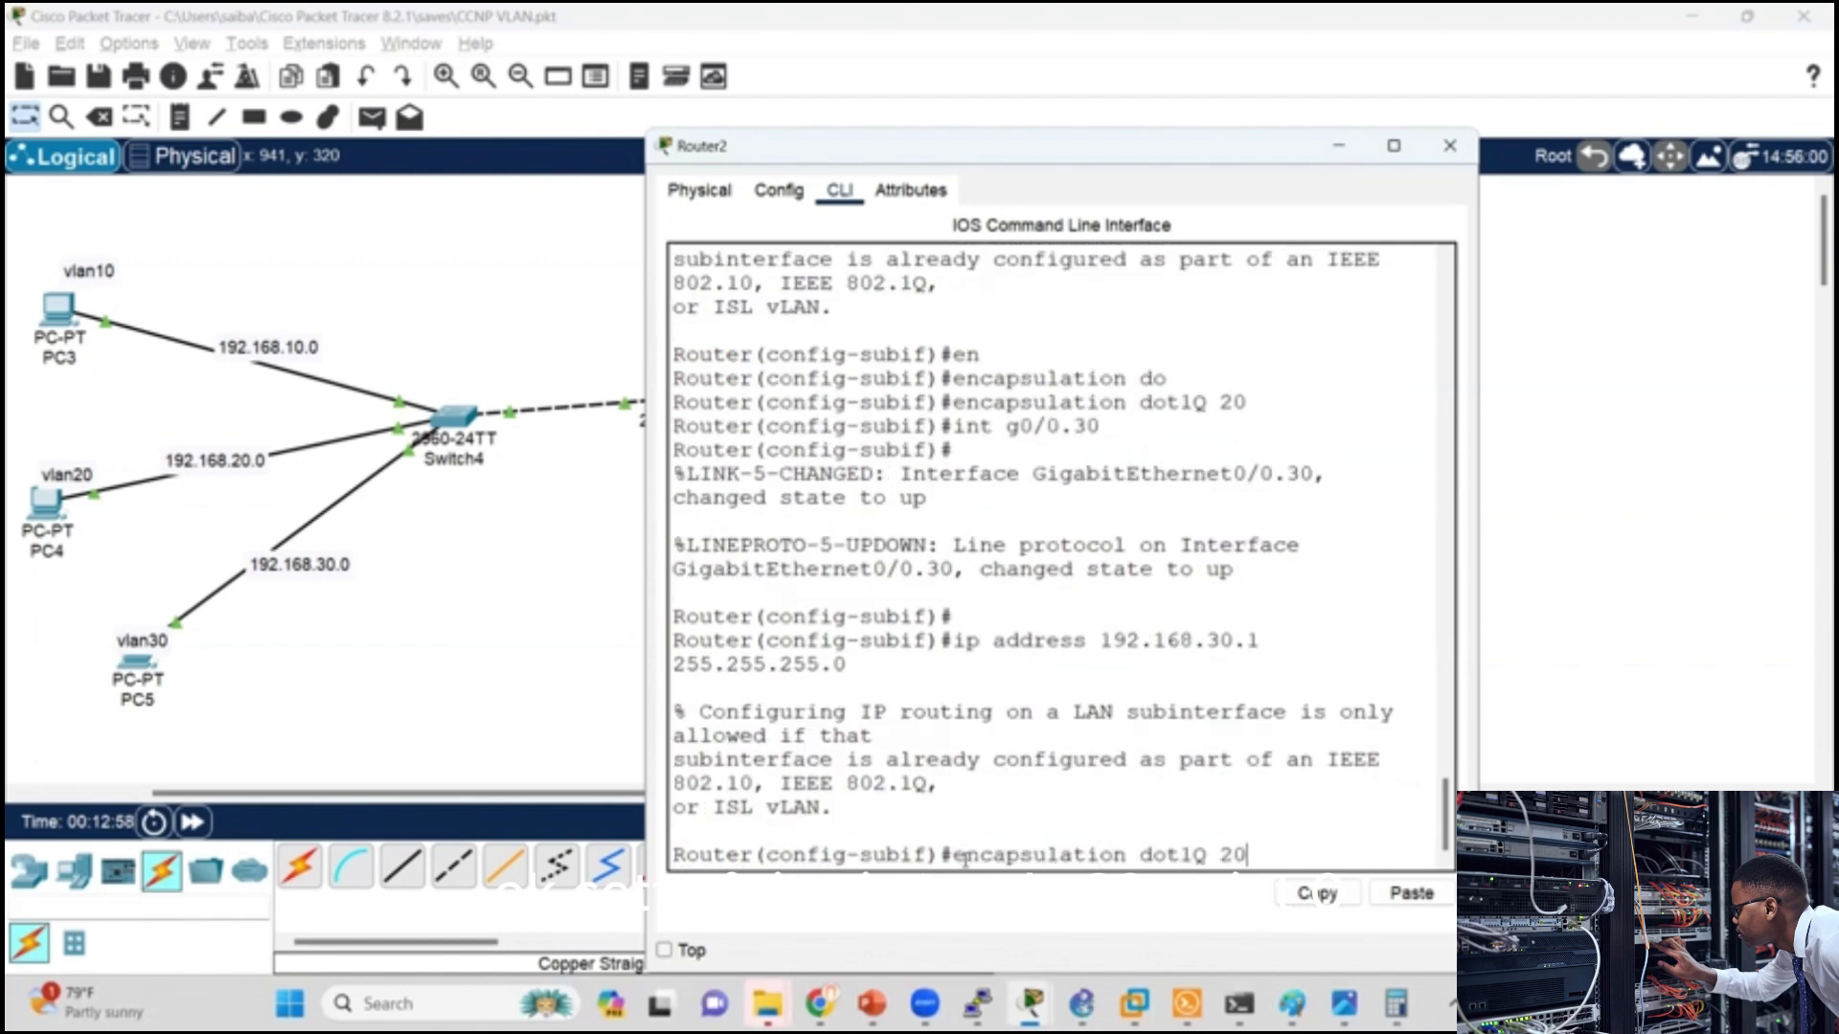
pyautogui.press('Up')
pyautogui.press('BackSpace')
pyautogui.press('Return')
pyautogui.press('Return')
pyautogui.press('Return')
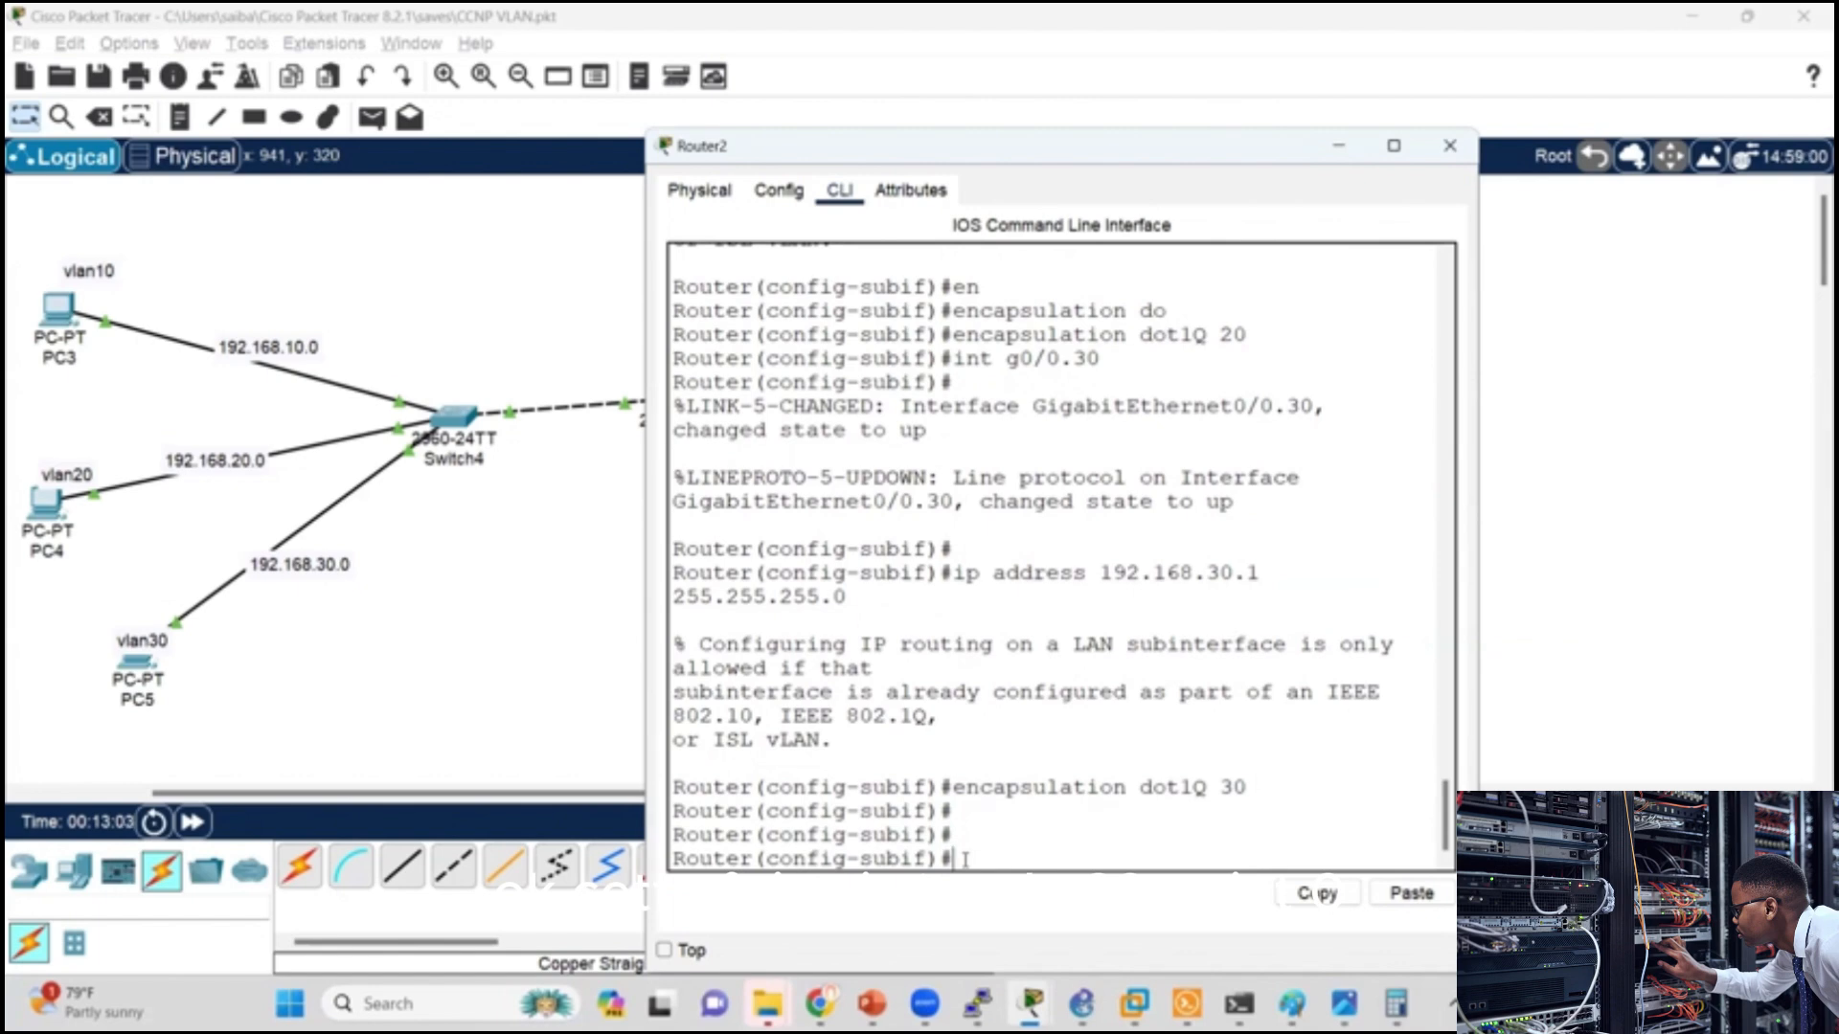
pyautogui.click(1450, 145)
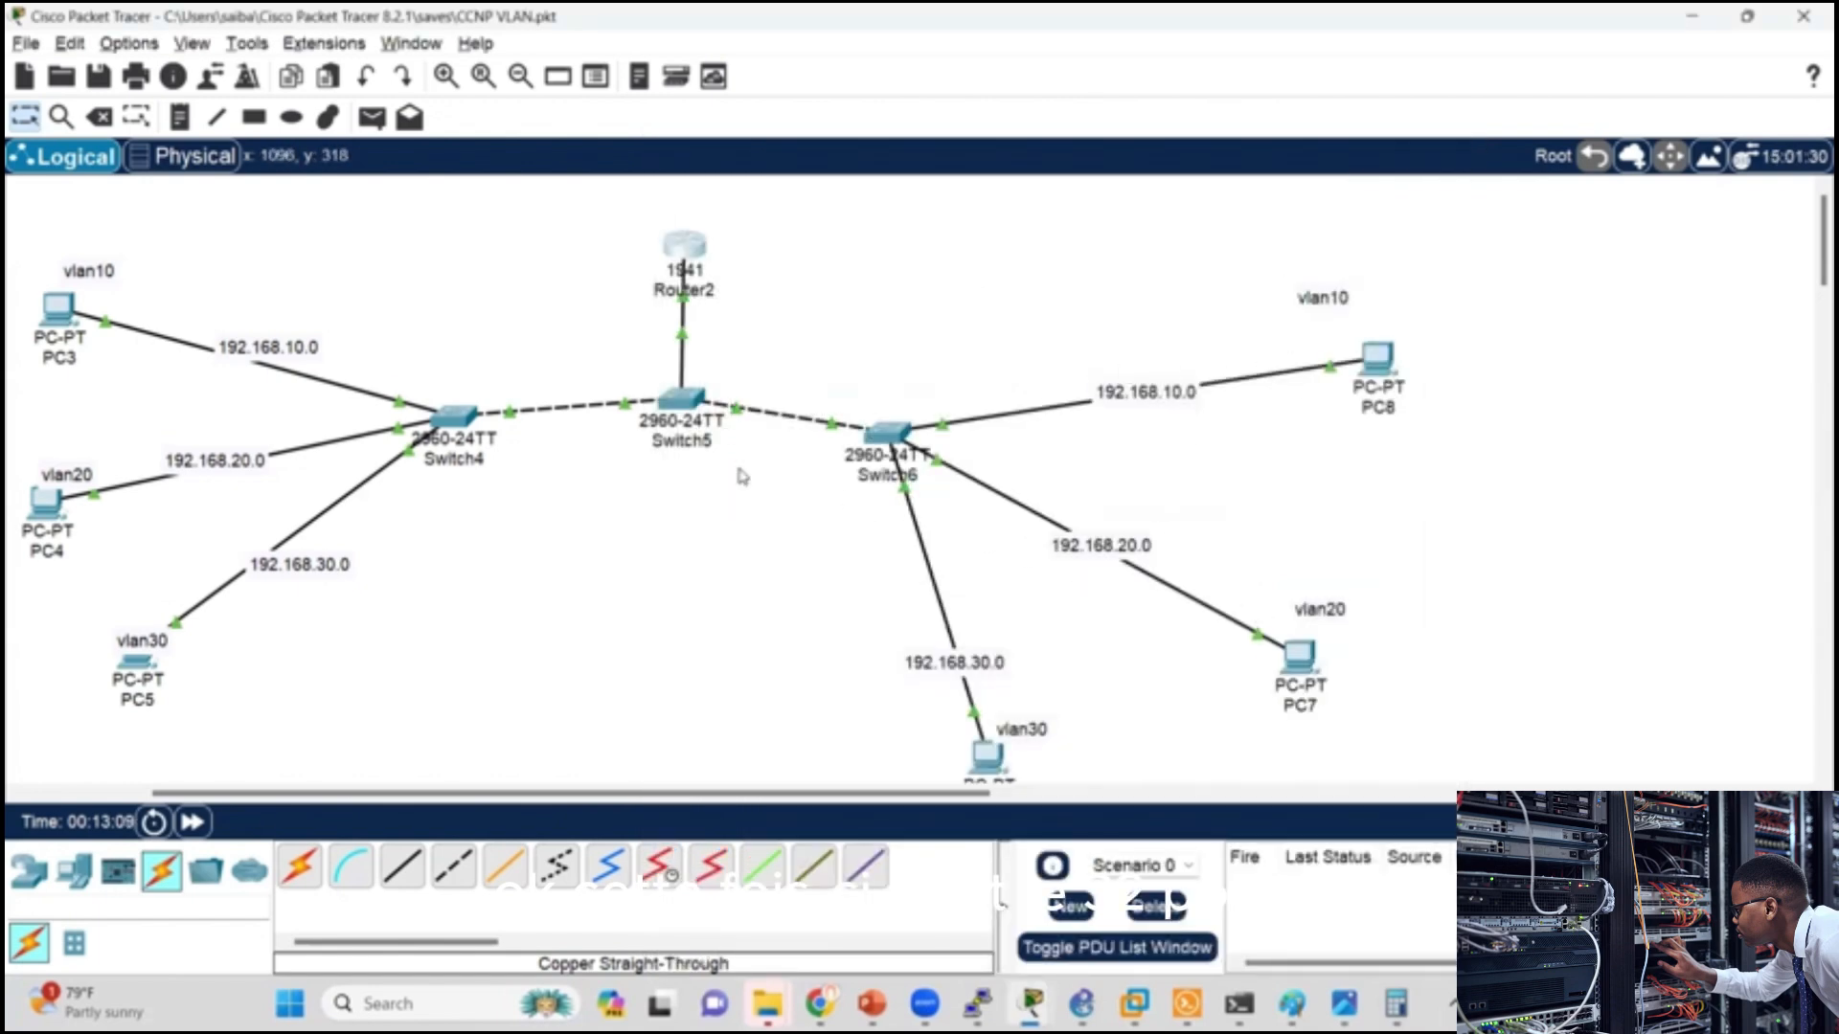
# Step: Check the default gateway in PC7's IP configuration
pyautogui.click(1299, 657)
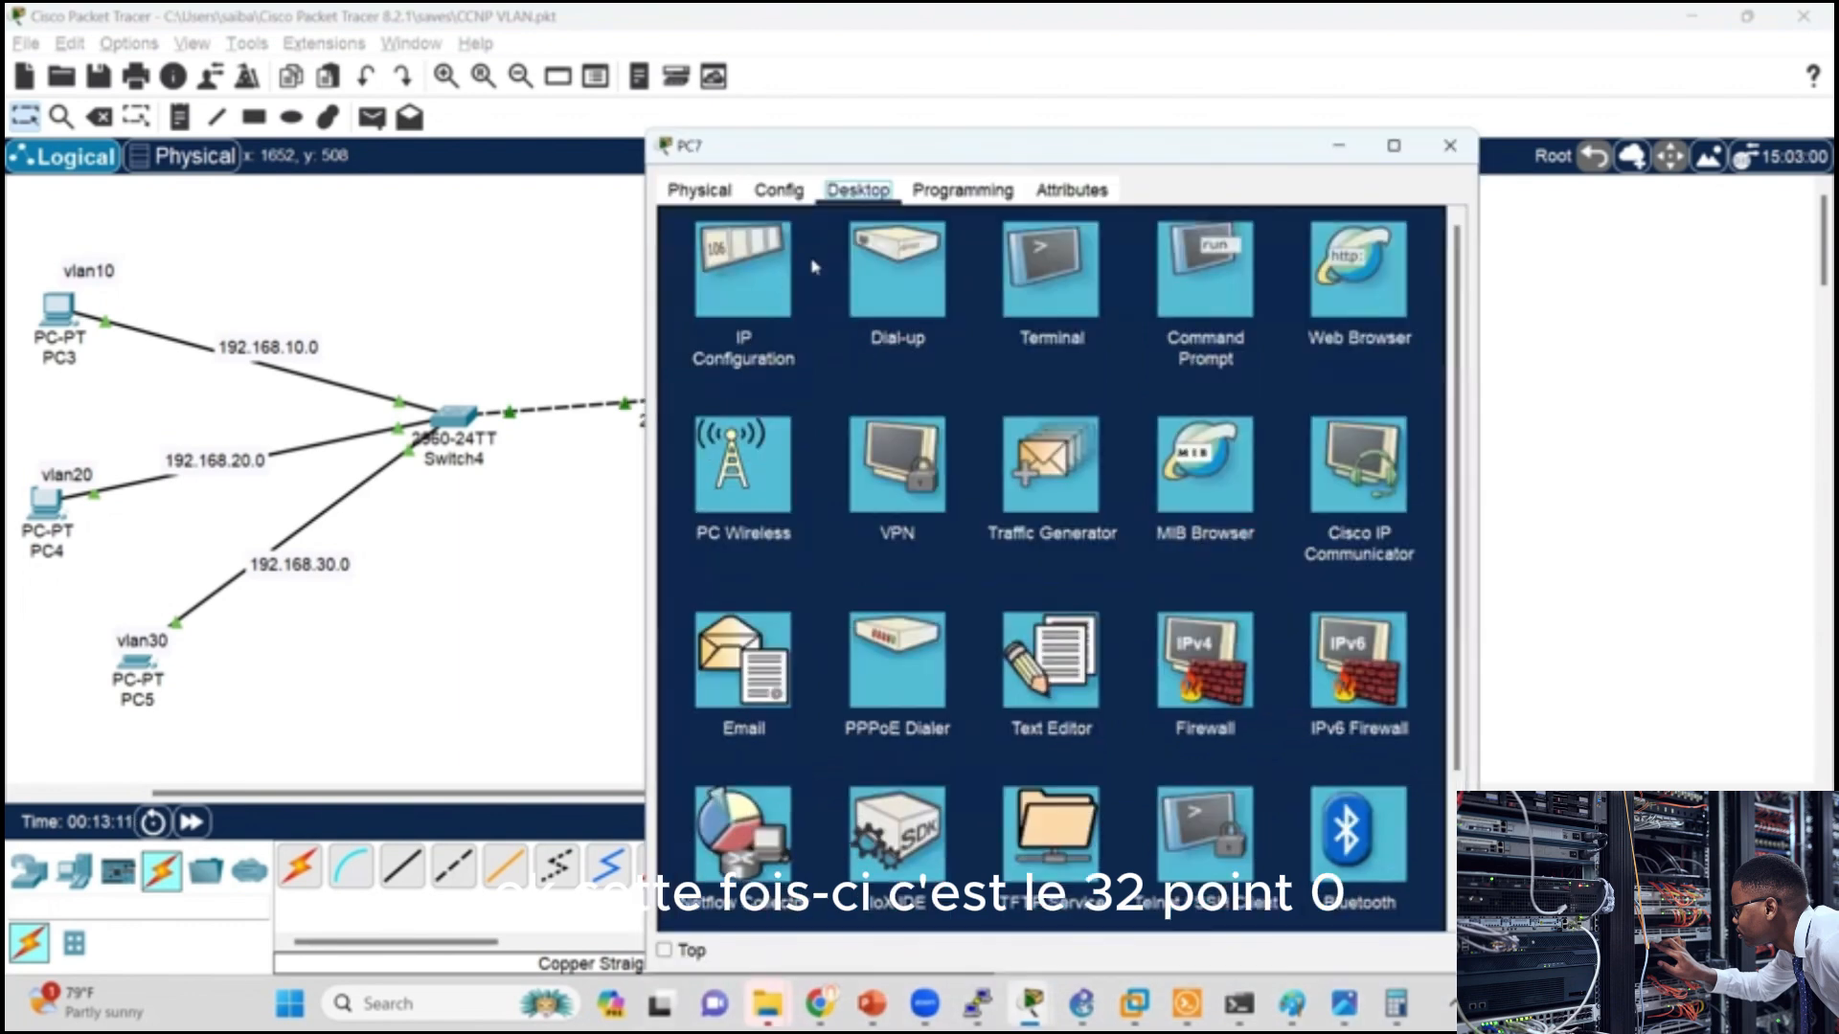
pyautogui.click(744, 287)
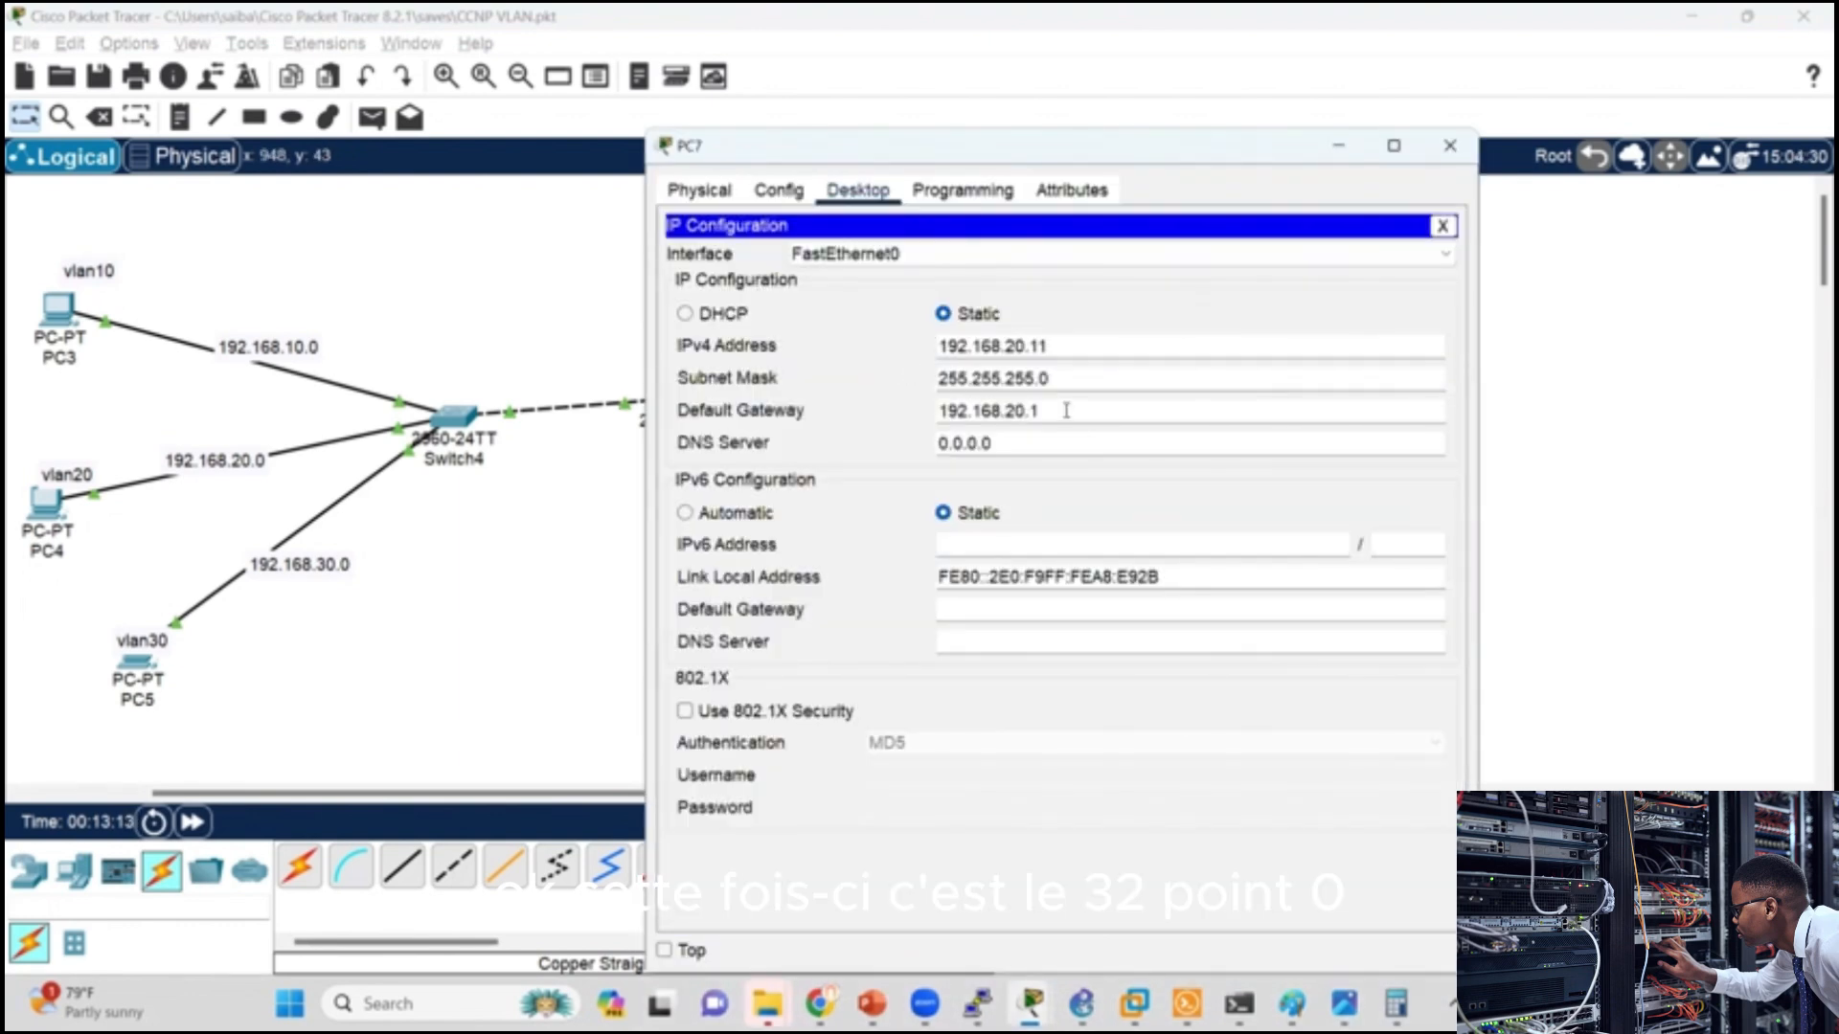
pyautogui.click(1066, 410)
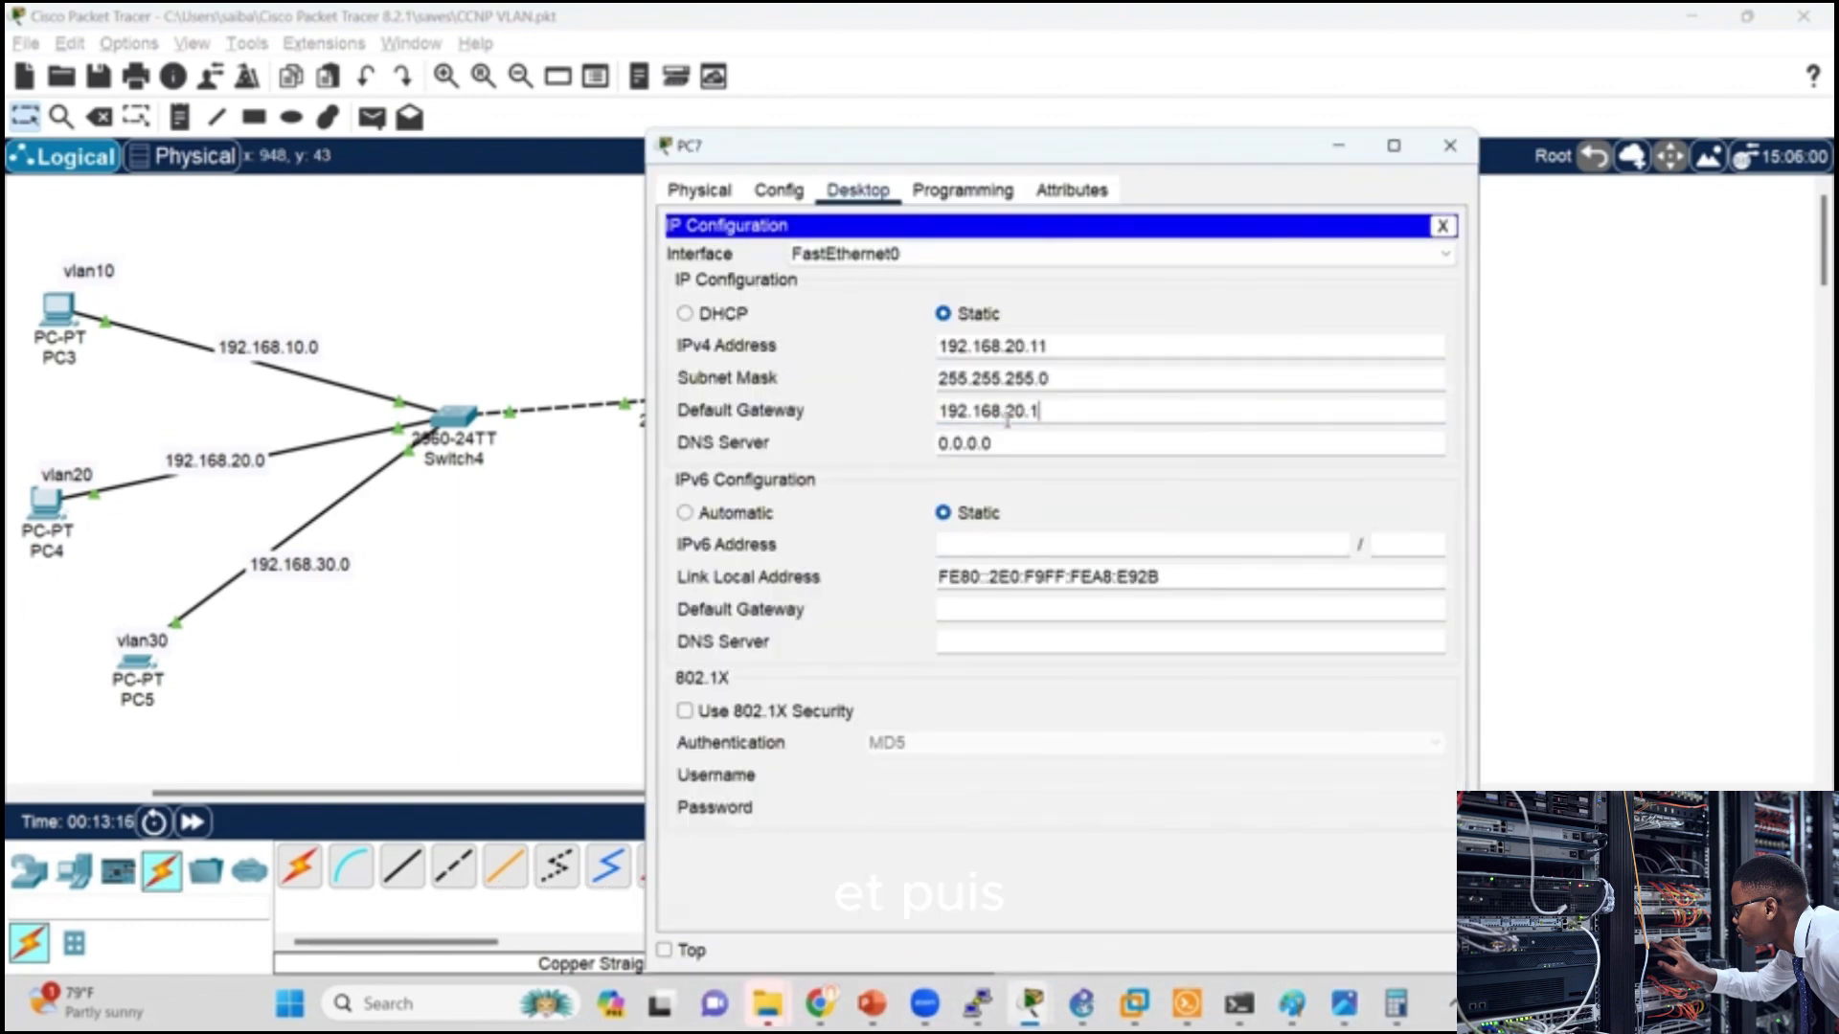
pyautogui.click(1450, 145)
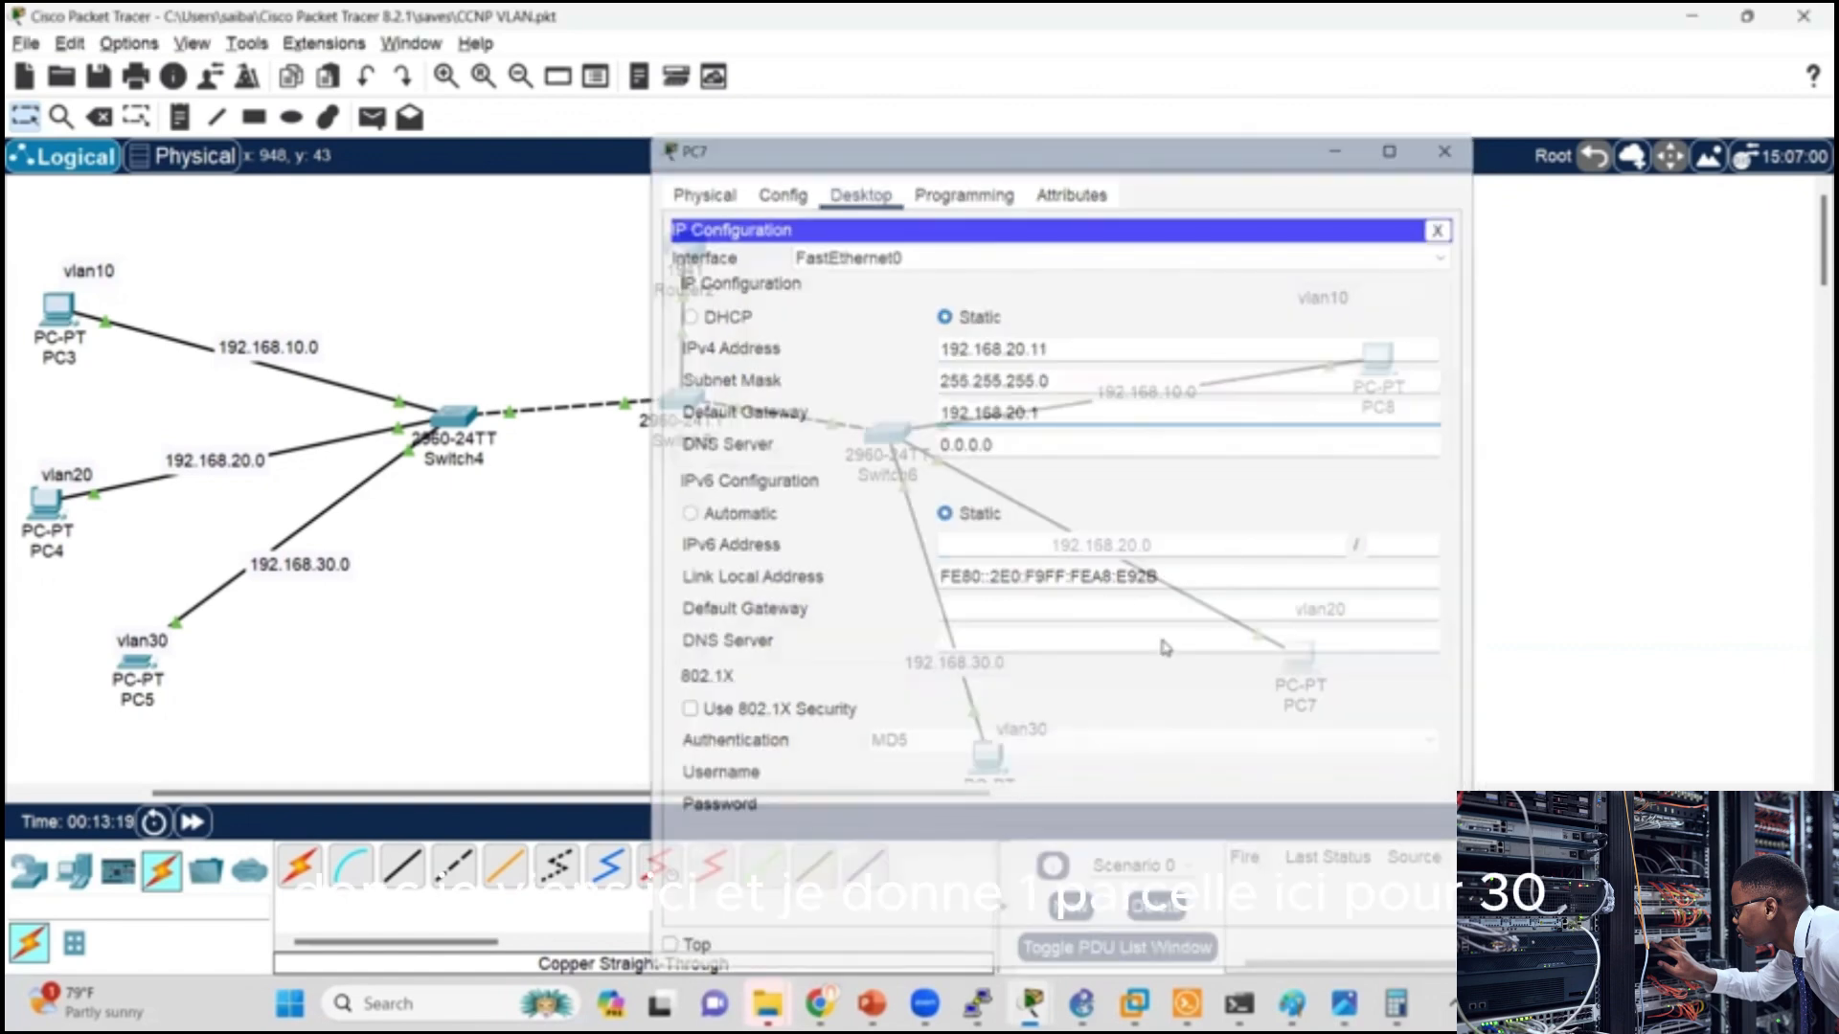
# Step: Set the IPv4 default gateway of PC6 in VLAN 30 to 192.168.30.1
pyautogui.click(986, 757)
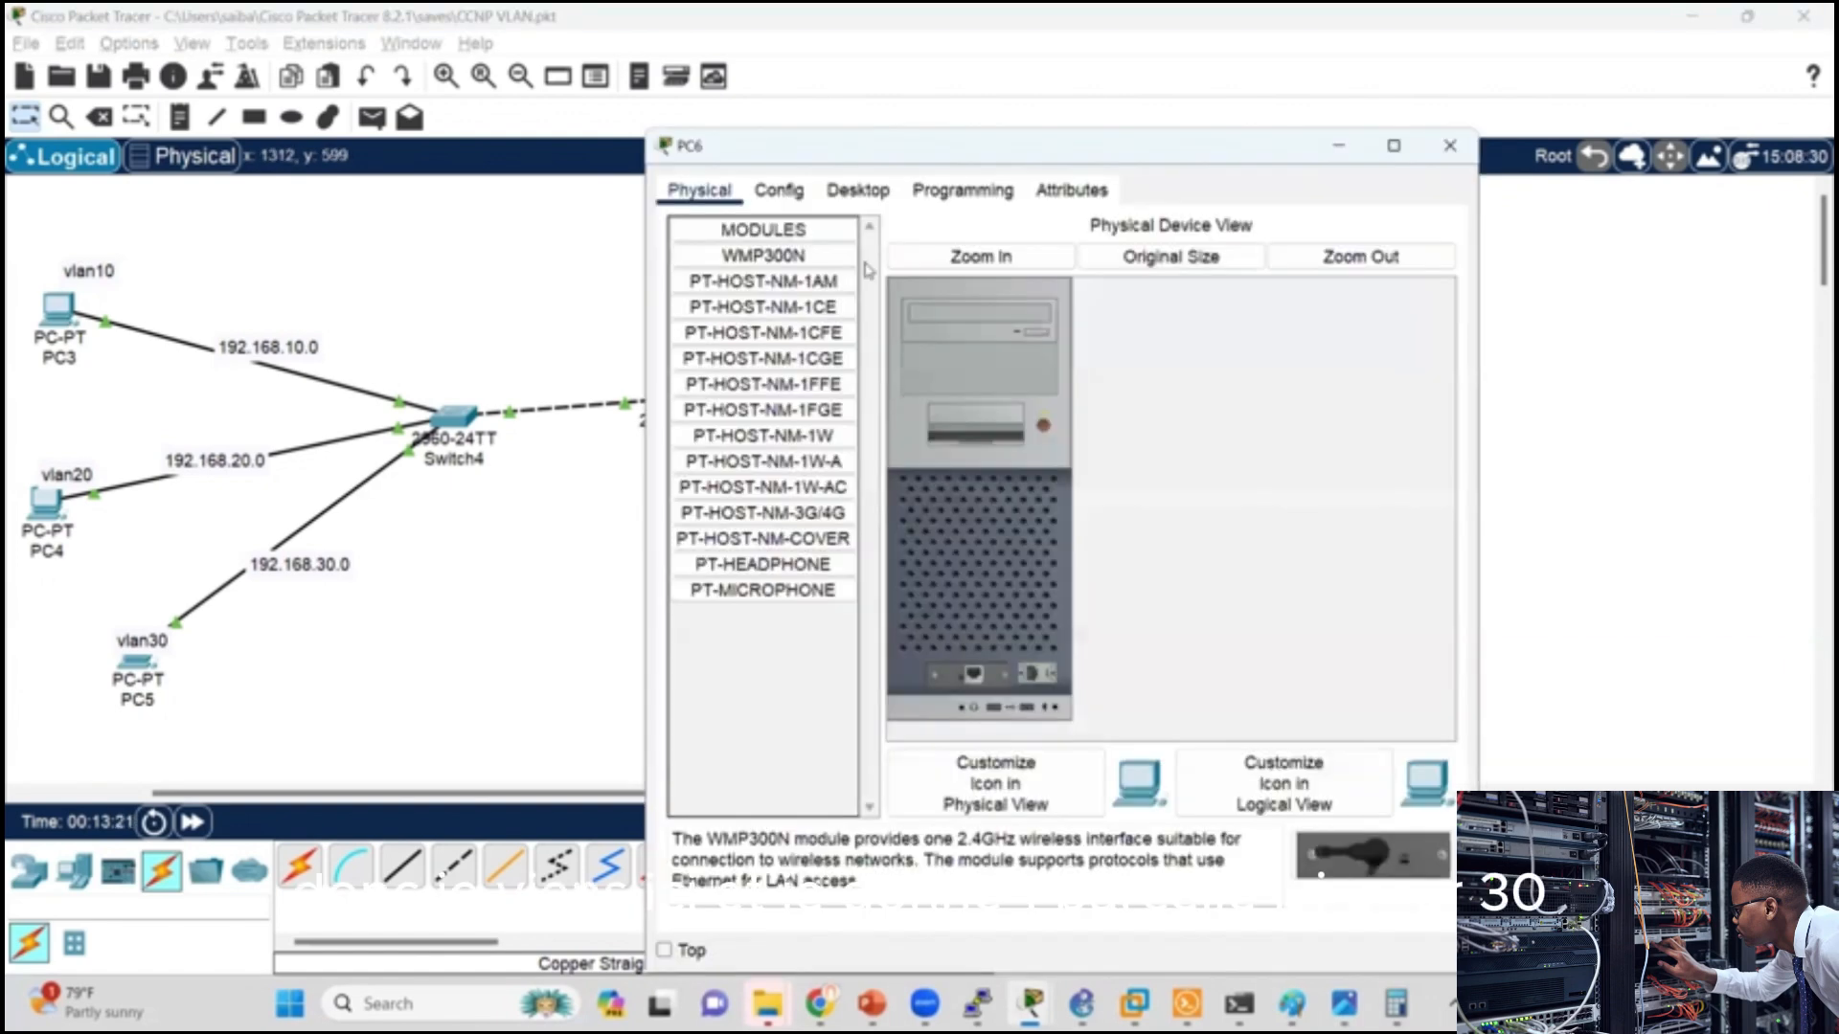
pyautogui.click(845, 196)
pyautogui.click(764, 287)
pyautogui.doubleClick(1008, 418)
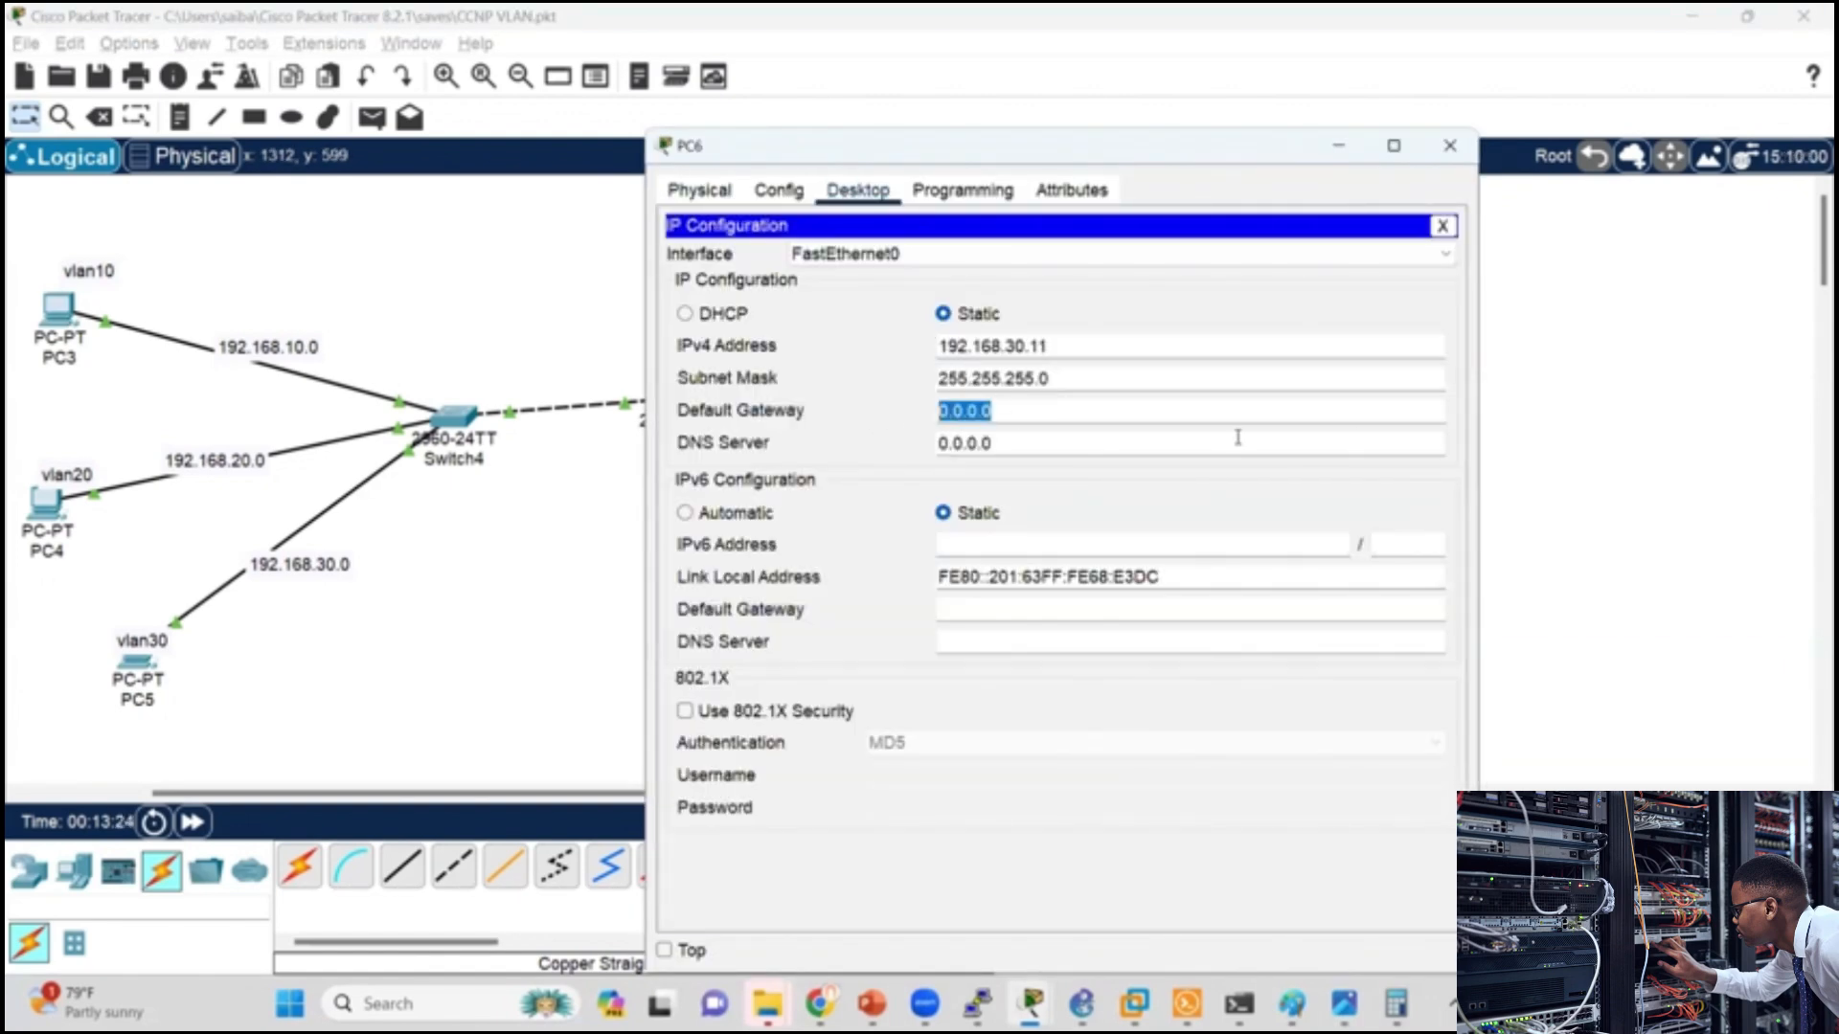
pyautogui.write('192.168.30.1')
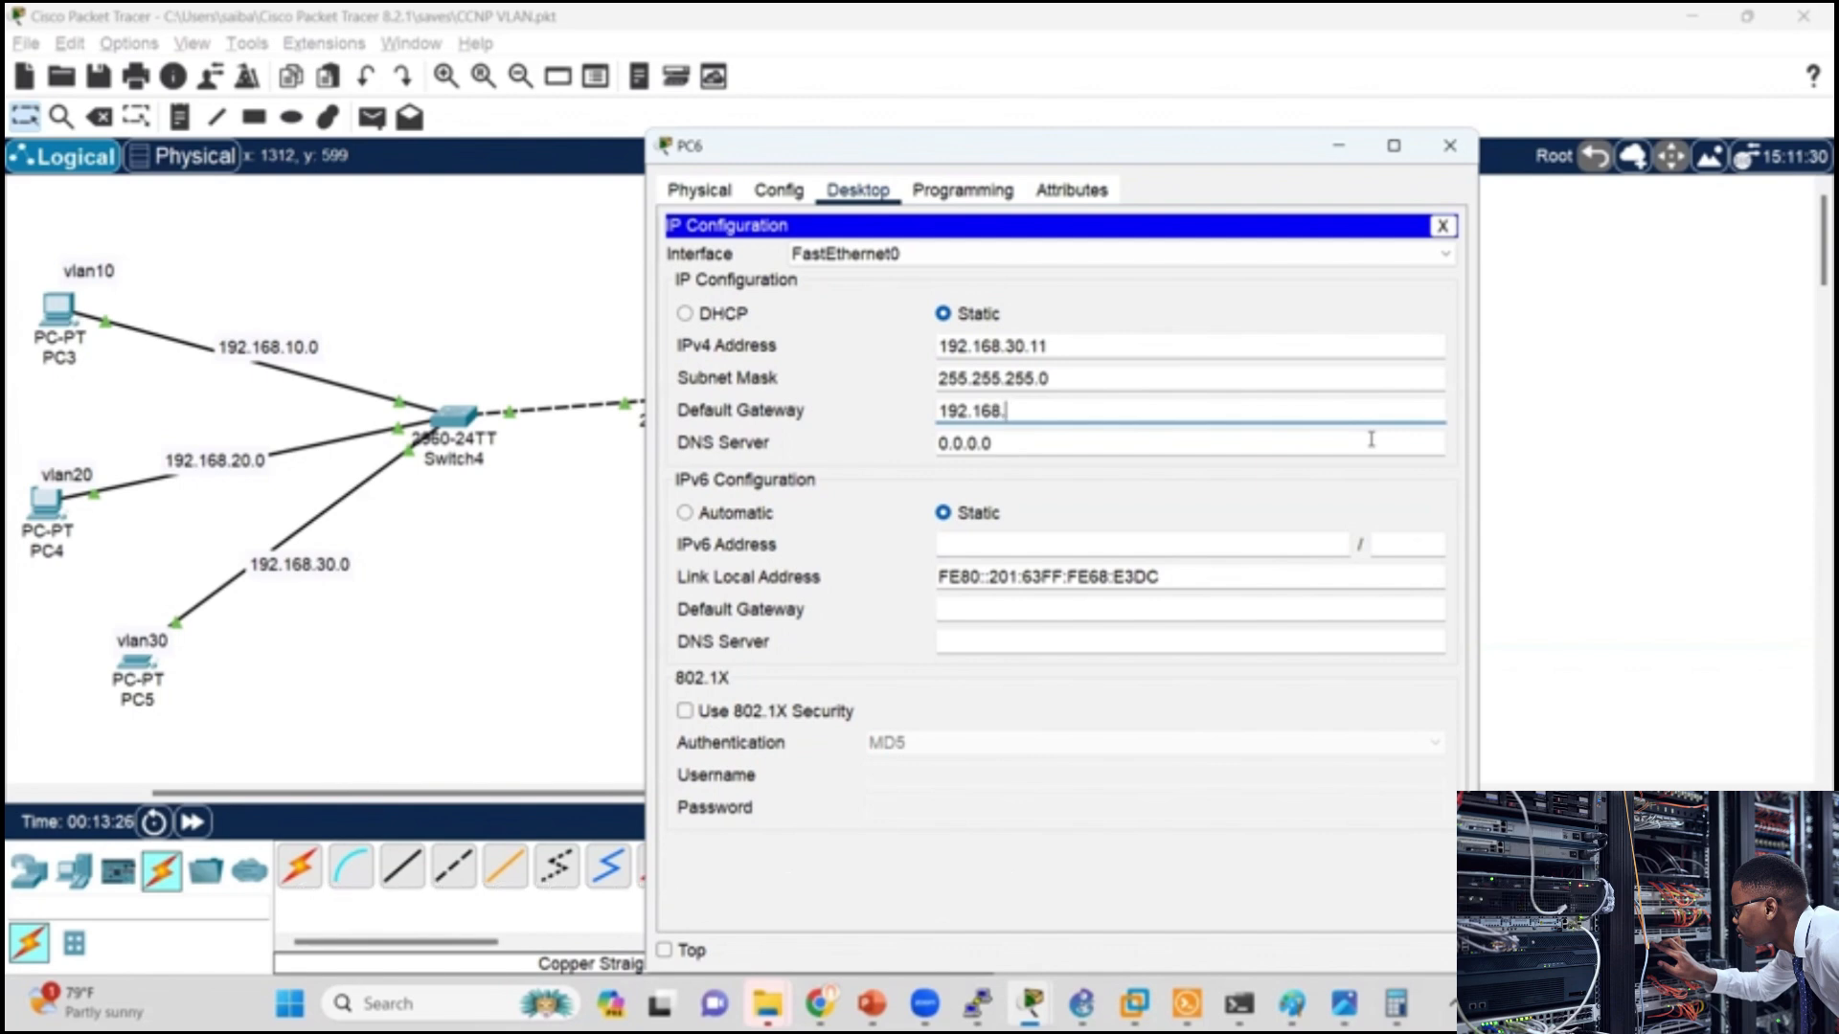
pyautogui.click(1450, 146)
# Step: Set the IPv4 default gateway of PC5 to 192.168.30.1 in its IP configuration
pyautogui.click(156, 649)
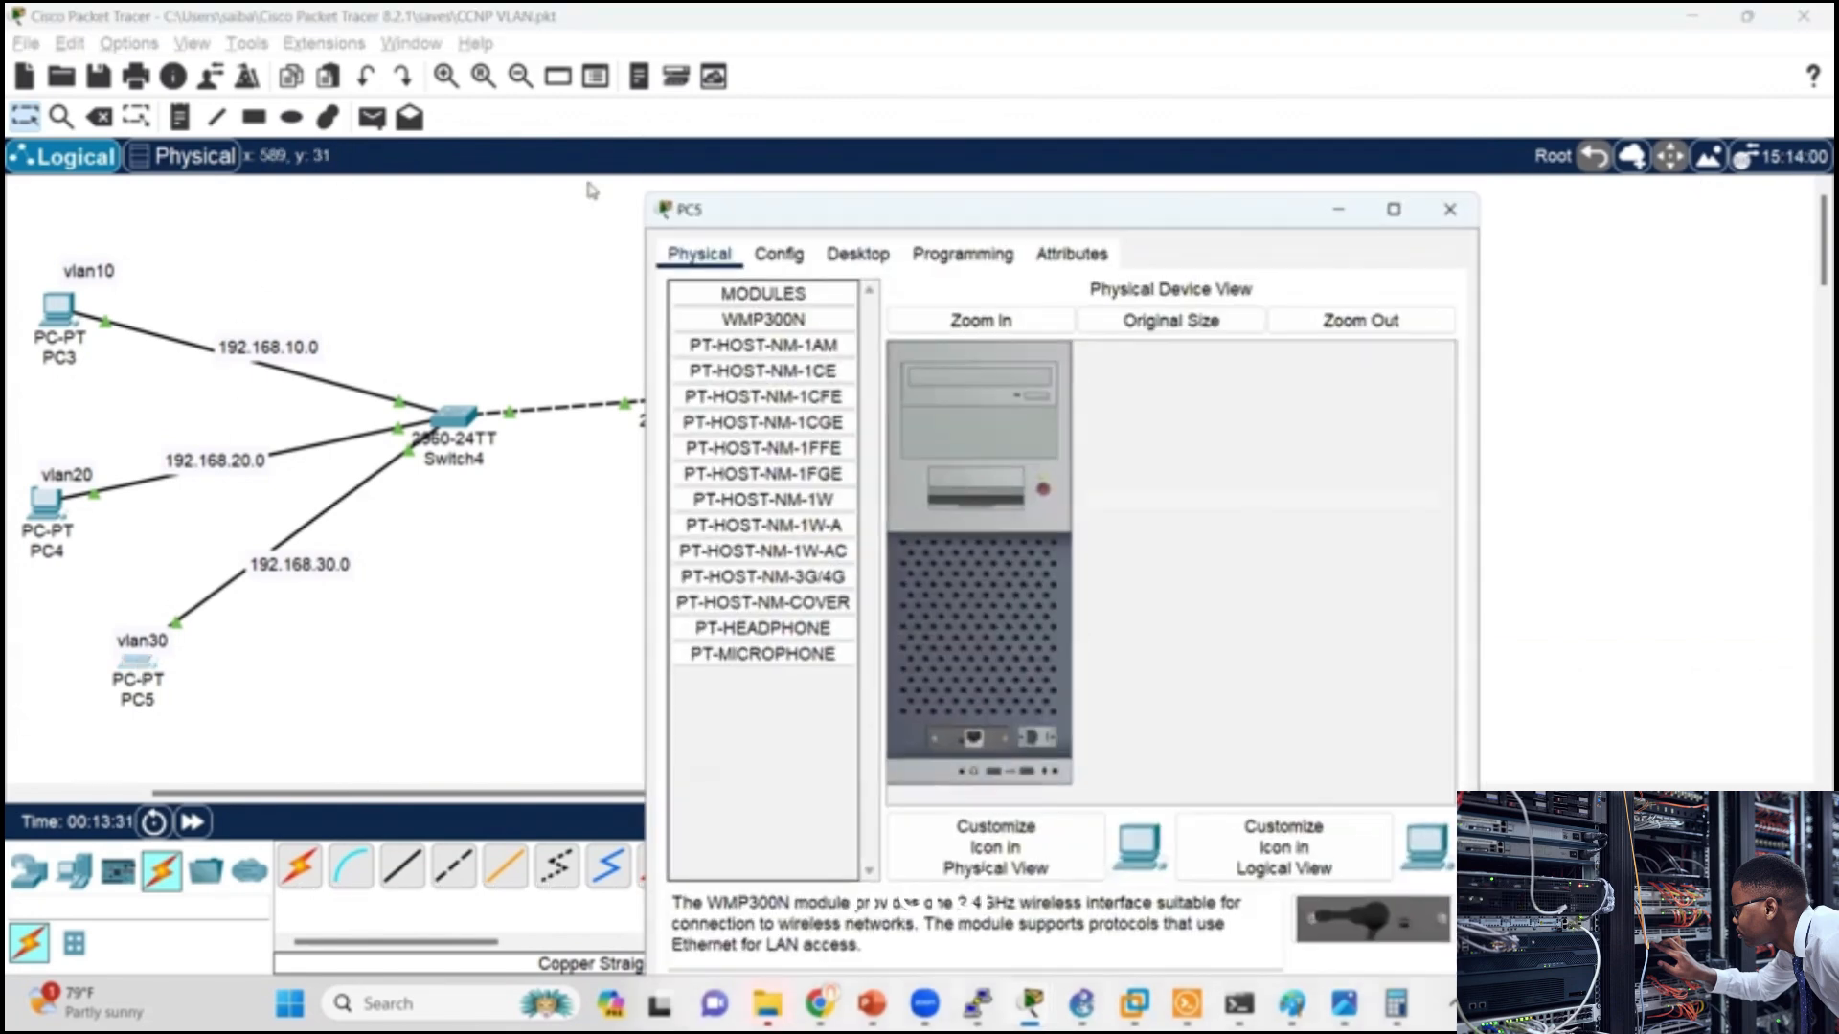
pyautogui.click(857, 254)
pyautogui.click(747, 383)
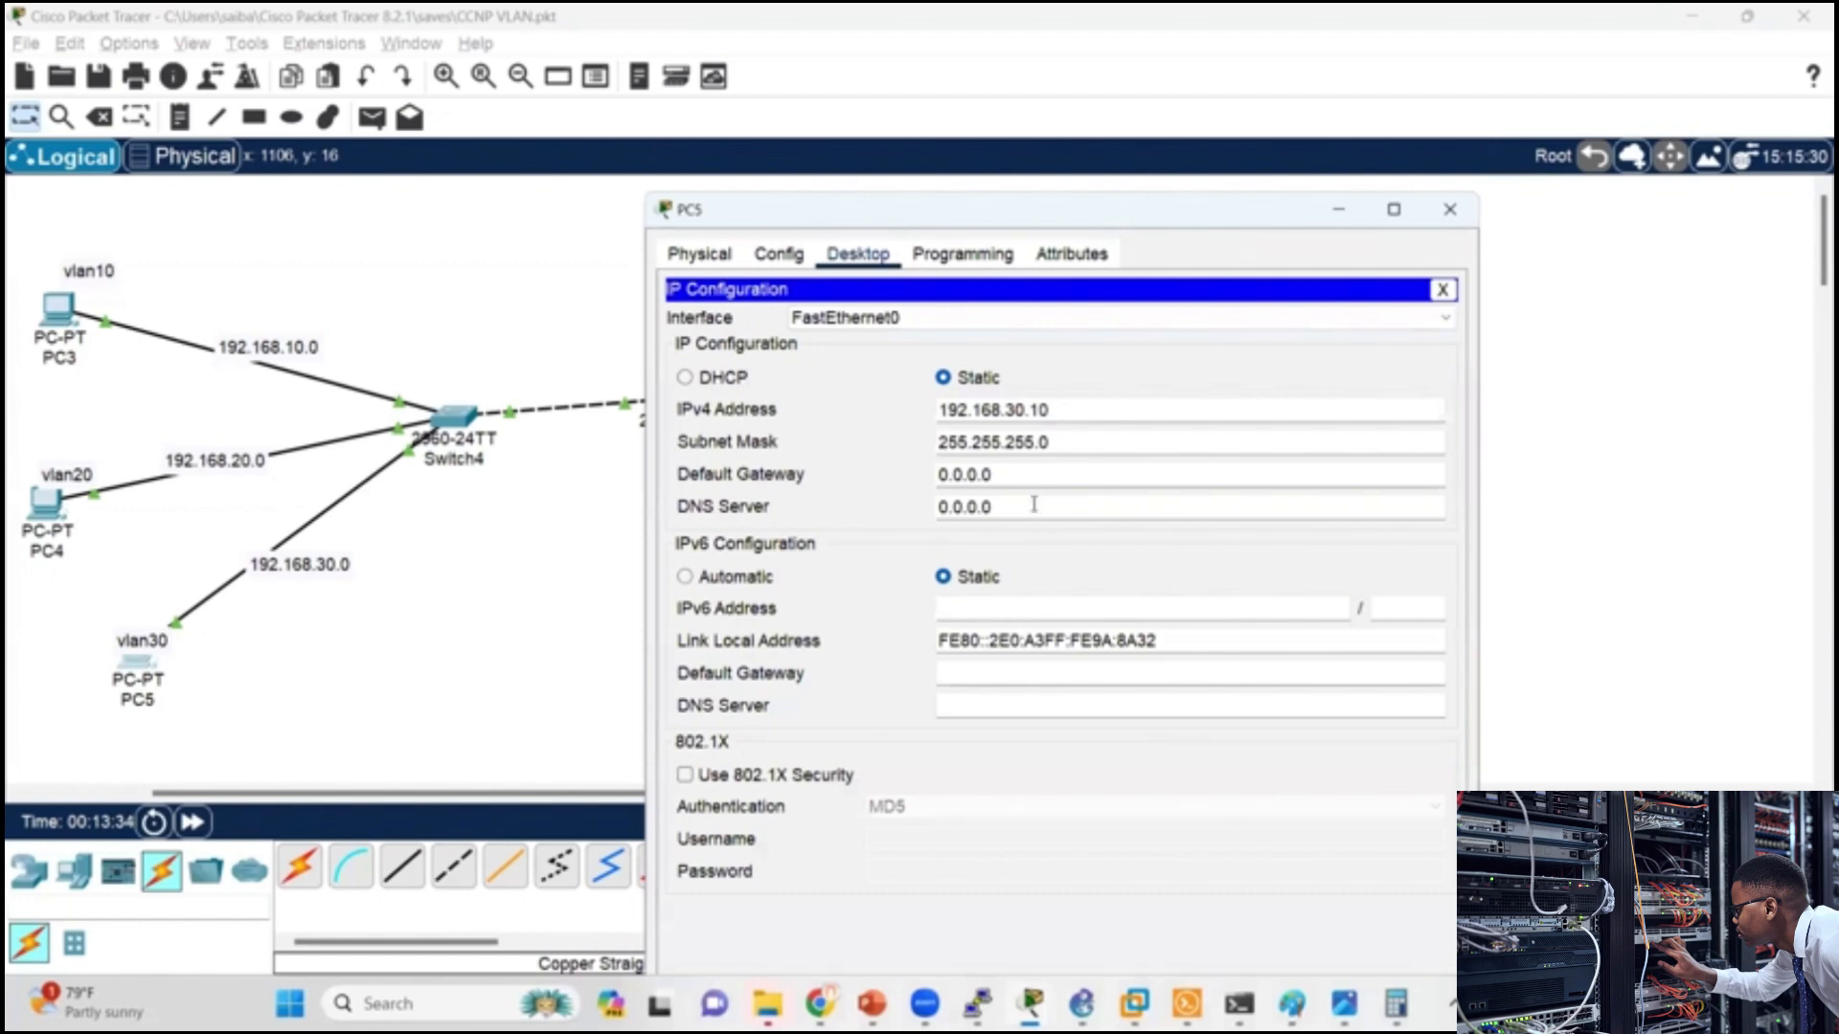
pyautogui.tripleClick(1034, 474)
pyautogui.write('192.168.30.1')
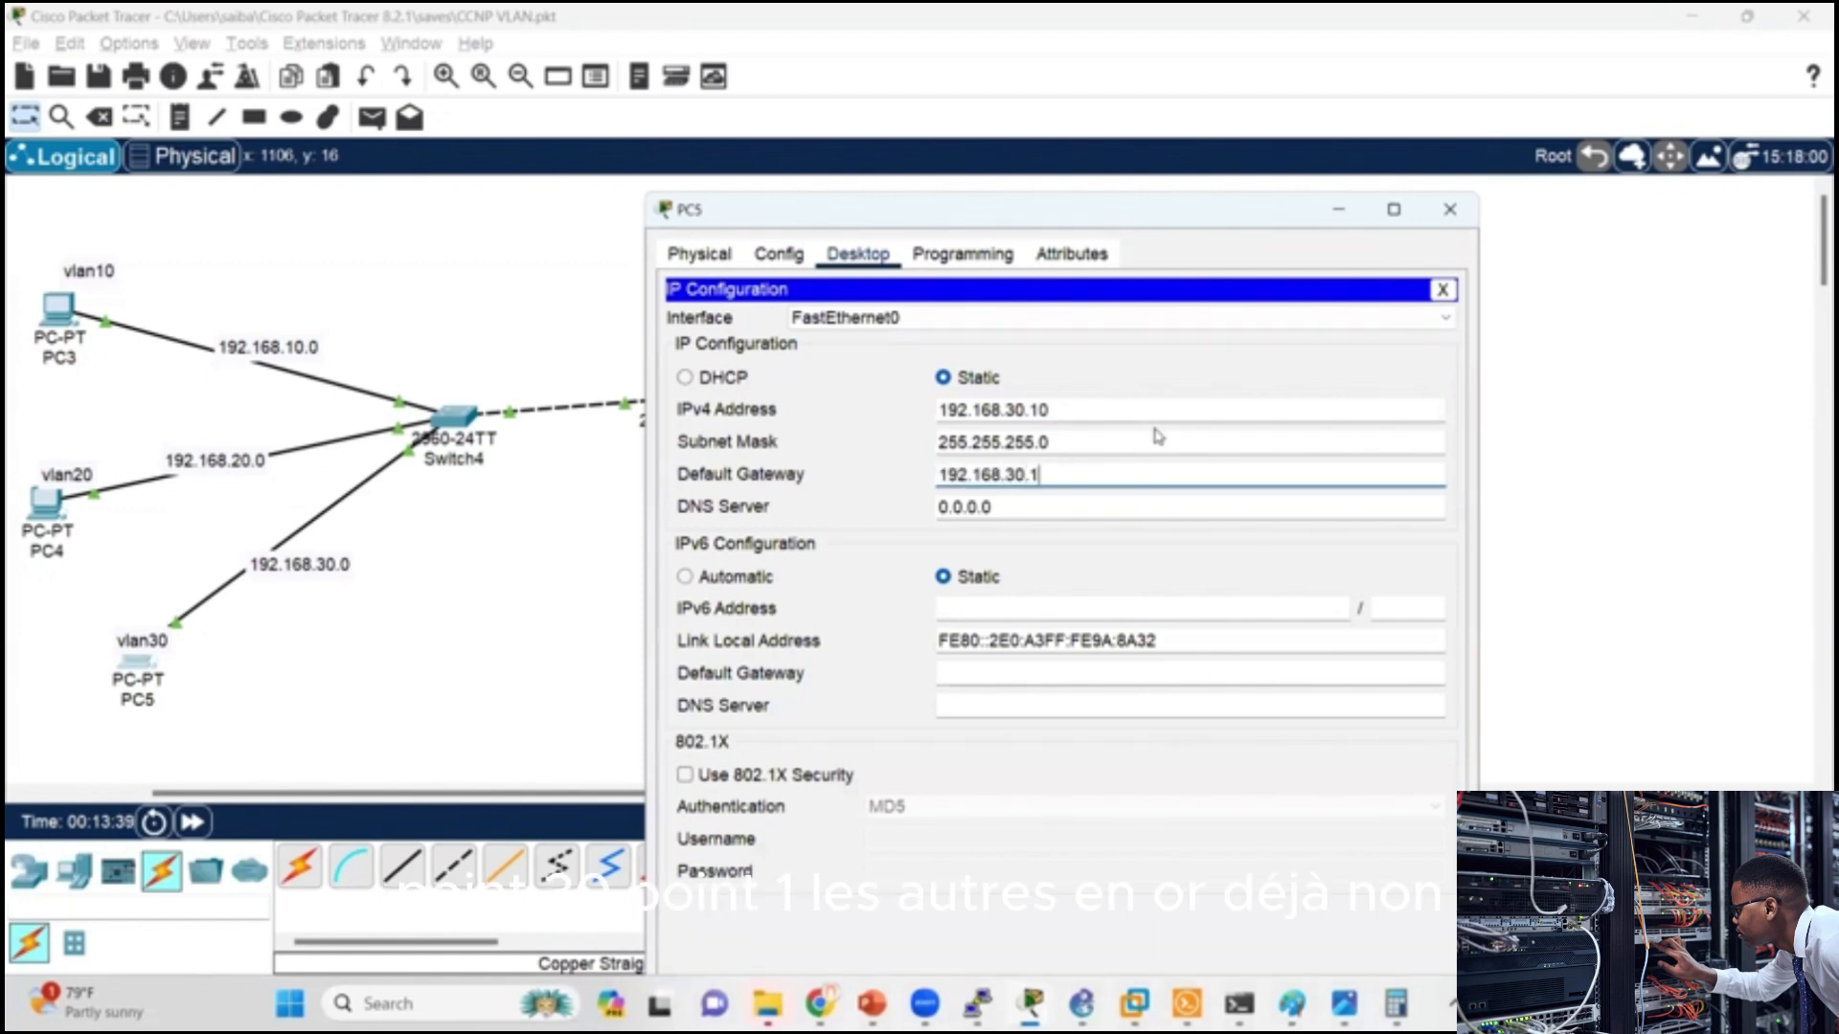
pyautogui.click(1449, 208)
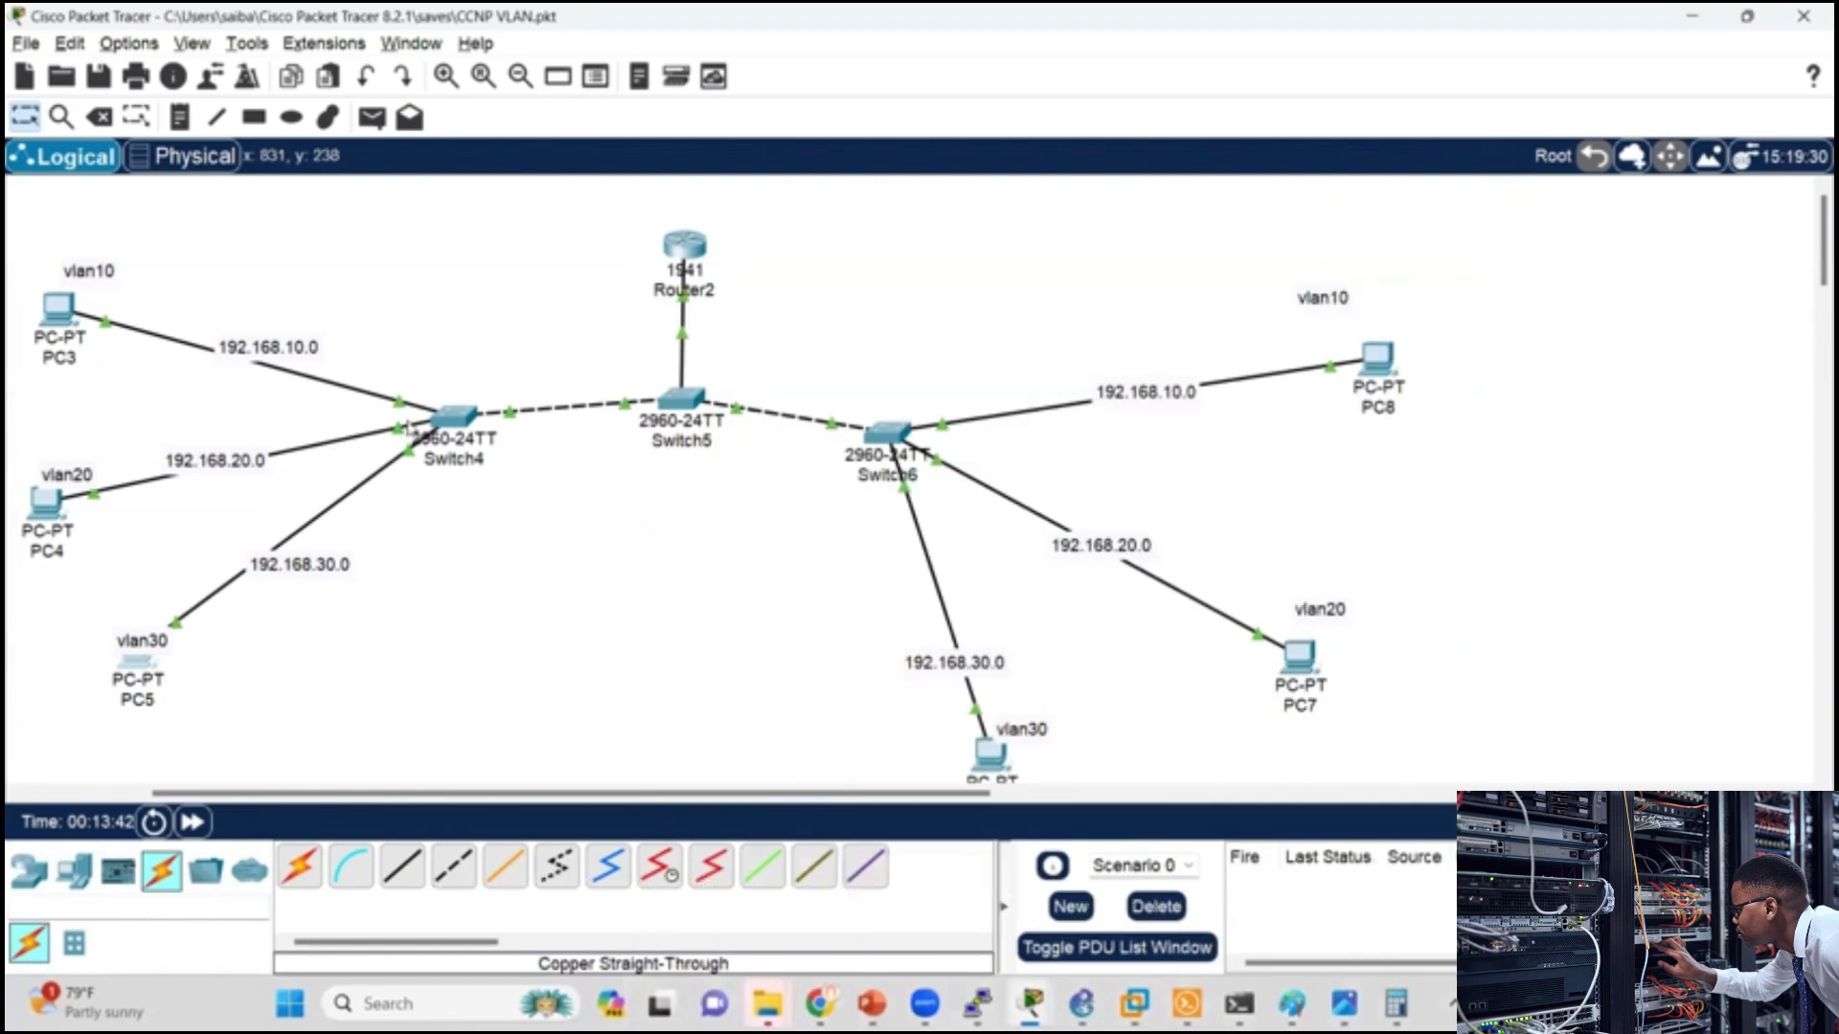
# Step: Check PC4's IP configuration for the VLAN 20 default gateway
pyautogui.click(43, 502)
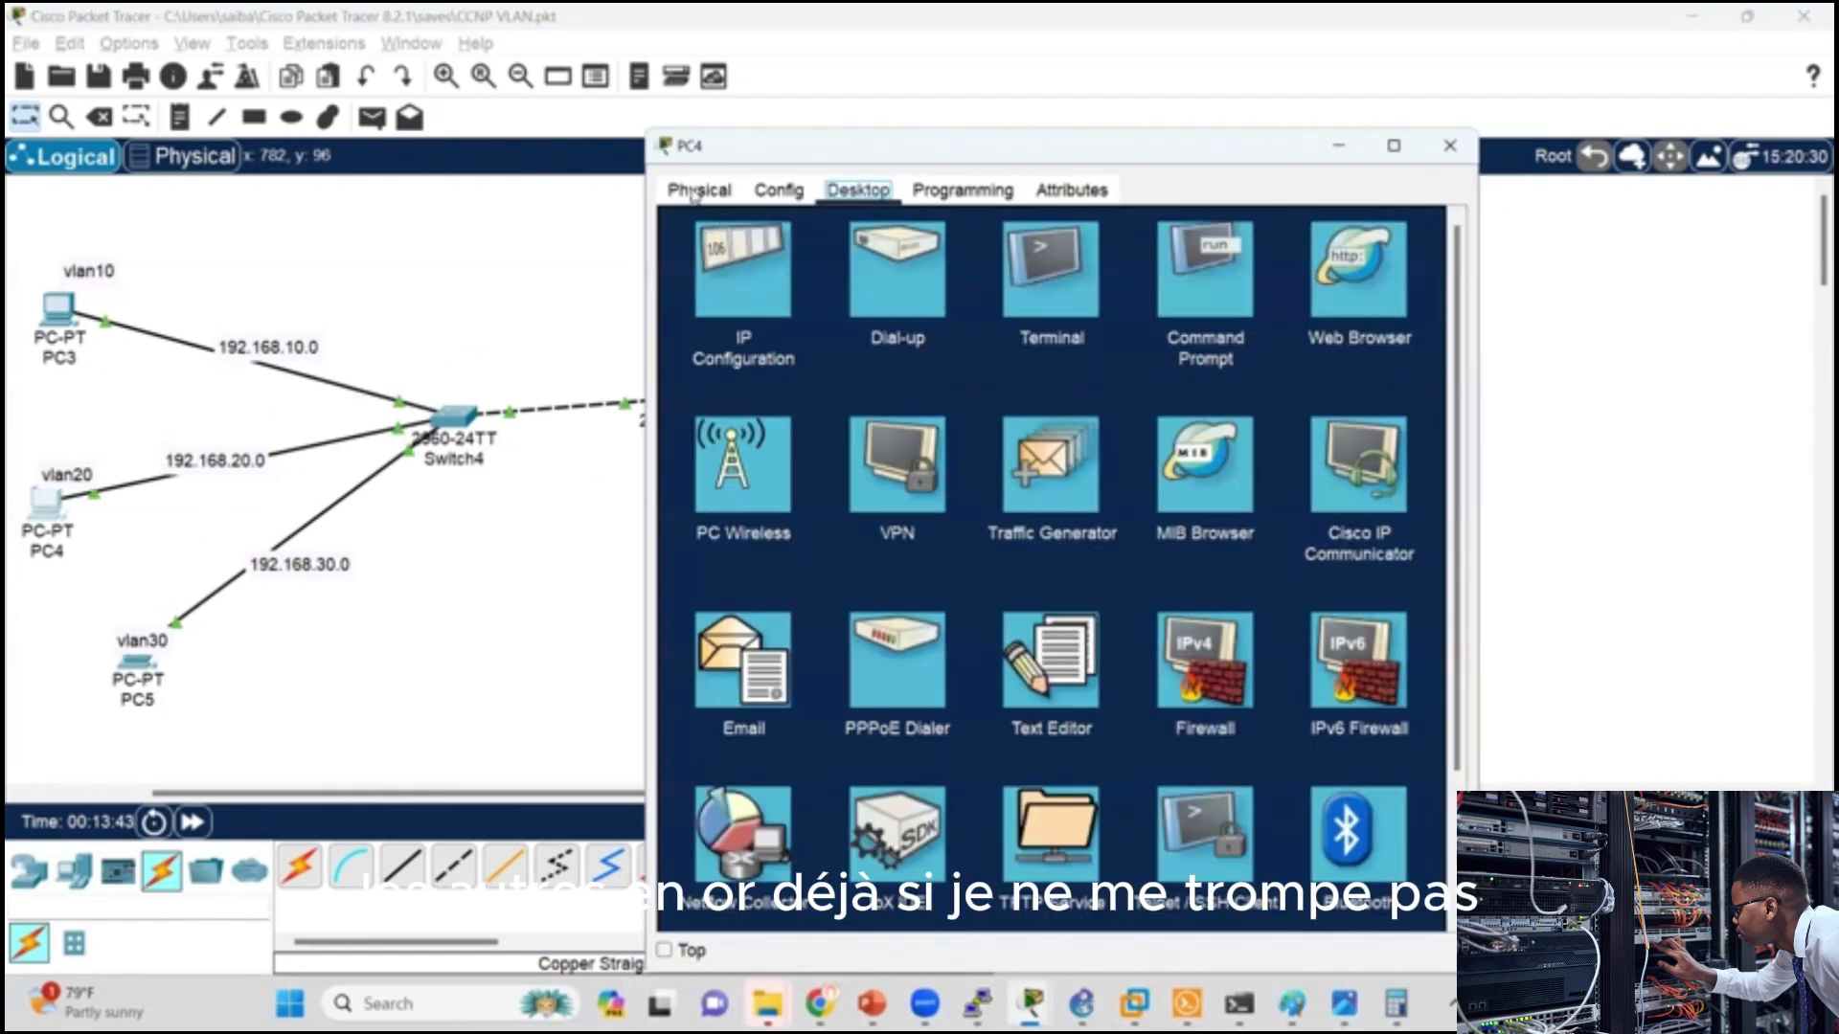
pyautogui.click(750, 303)
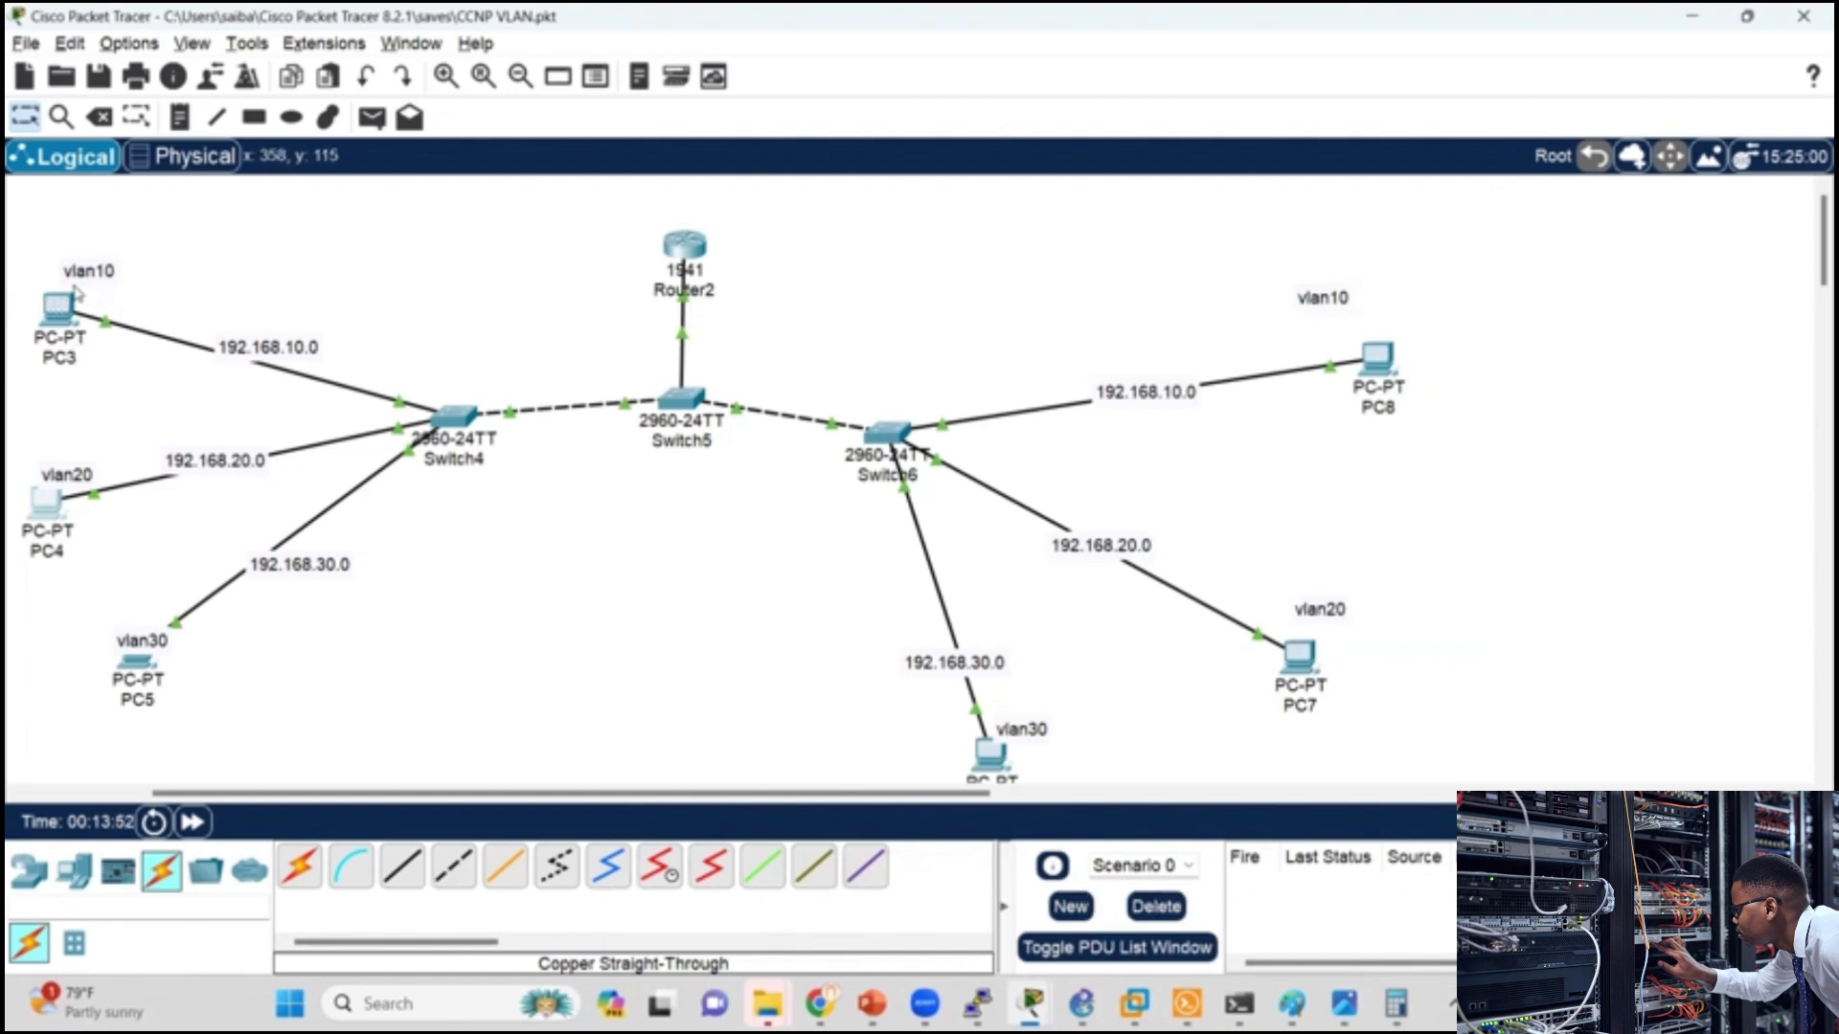
# Step: Move PC6 slightly upward, then send a simple PDU from PC3 to PC6 and play it in simulation mode
pyautogui.moveTo(994, 766); pyautogui.dragTo(971, 738)
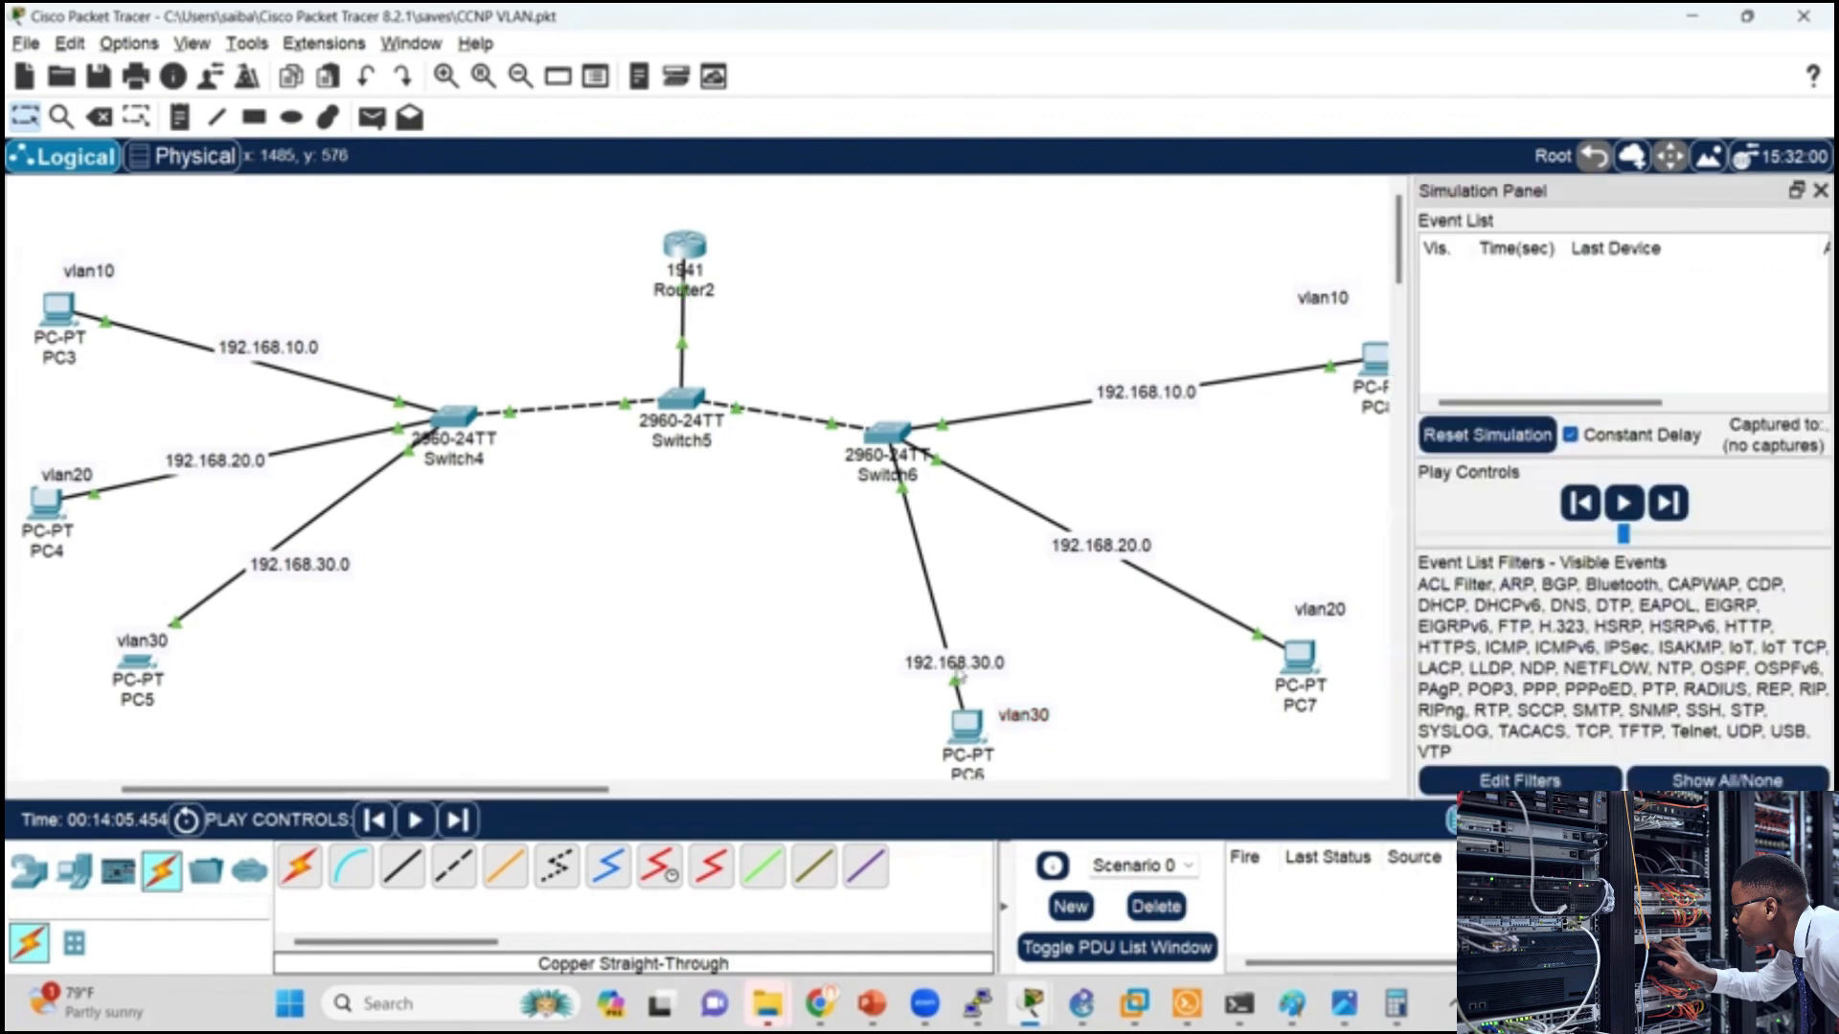
pyautogui.click(372, 117)
pyautogui.click(58, 311)
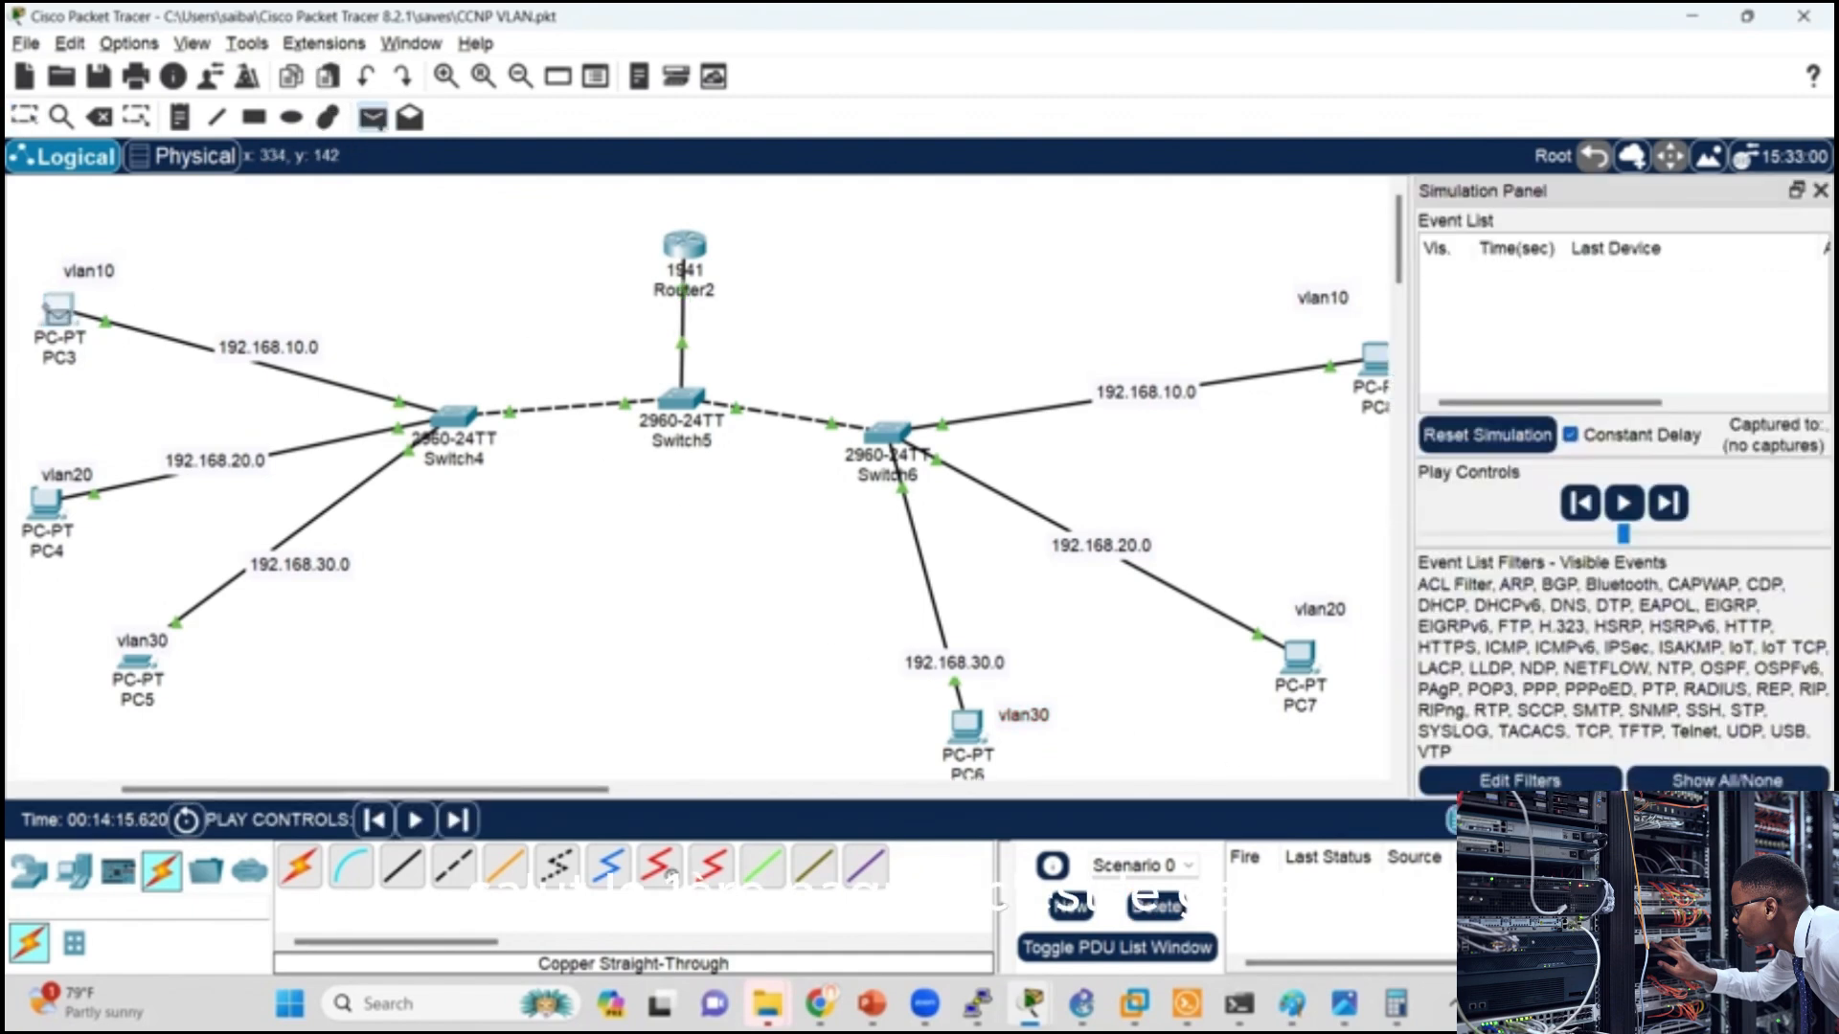
pyautogui.click(965, 728)
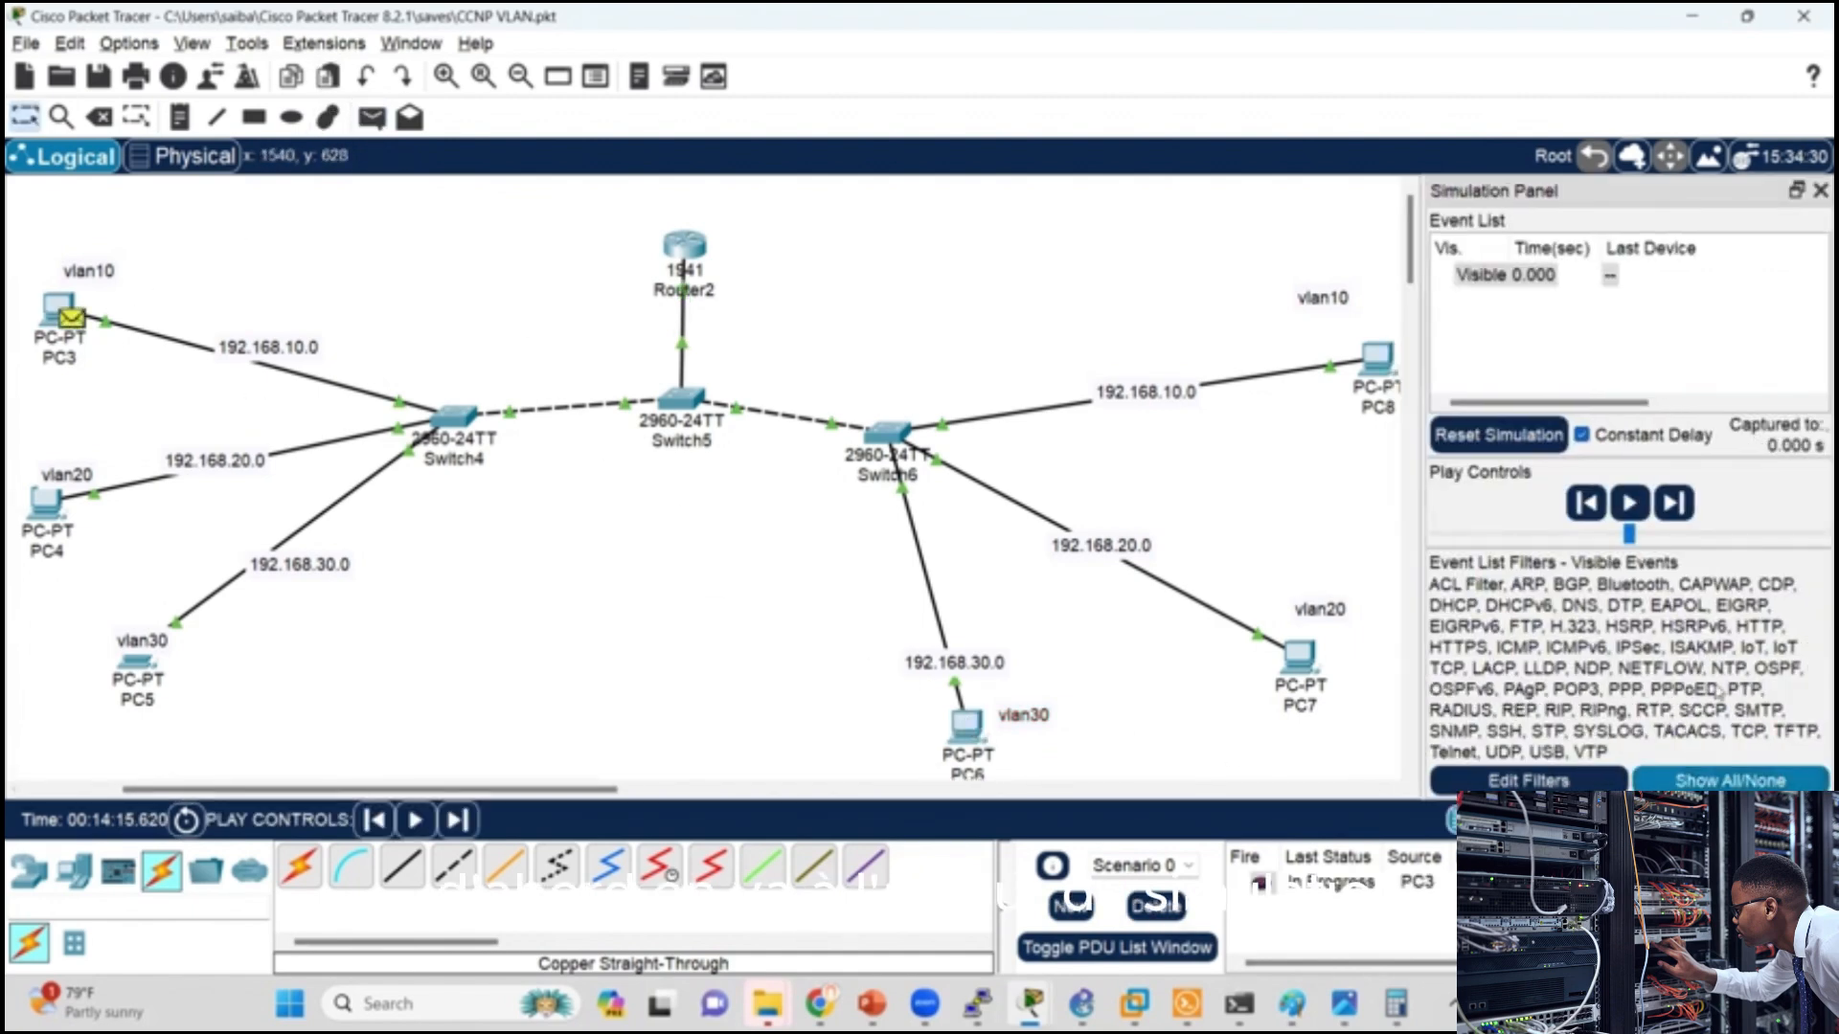
pyautogui.click(1628, 503)
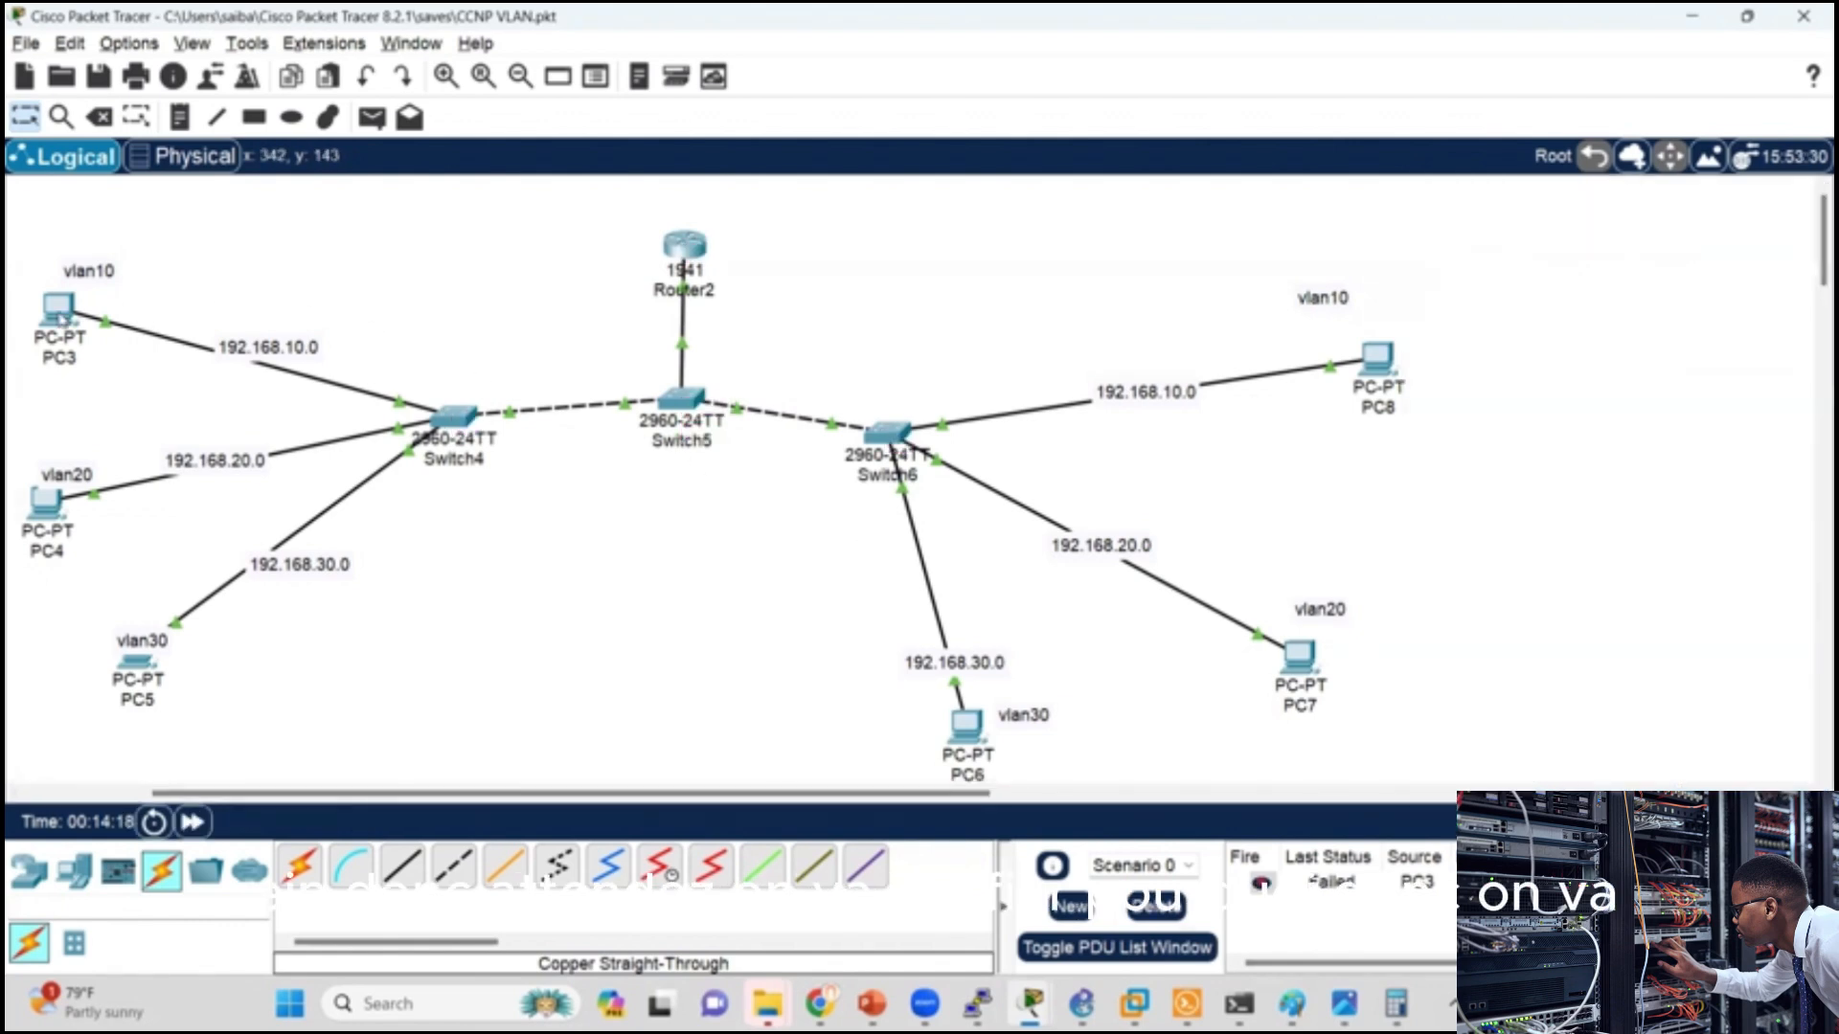
# Step: Enter a ping command for 192.168.30.10 in PC3's Command Prompt without running it
pyautogui.click(57, 309)
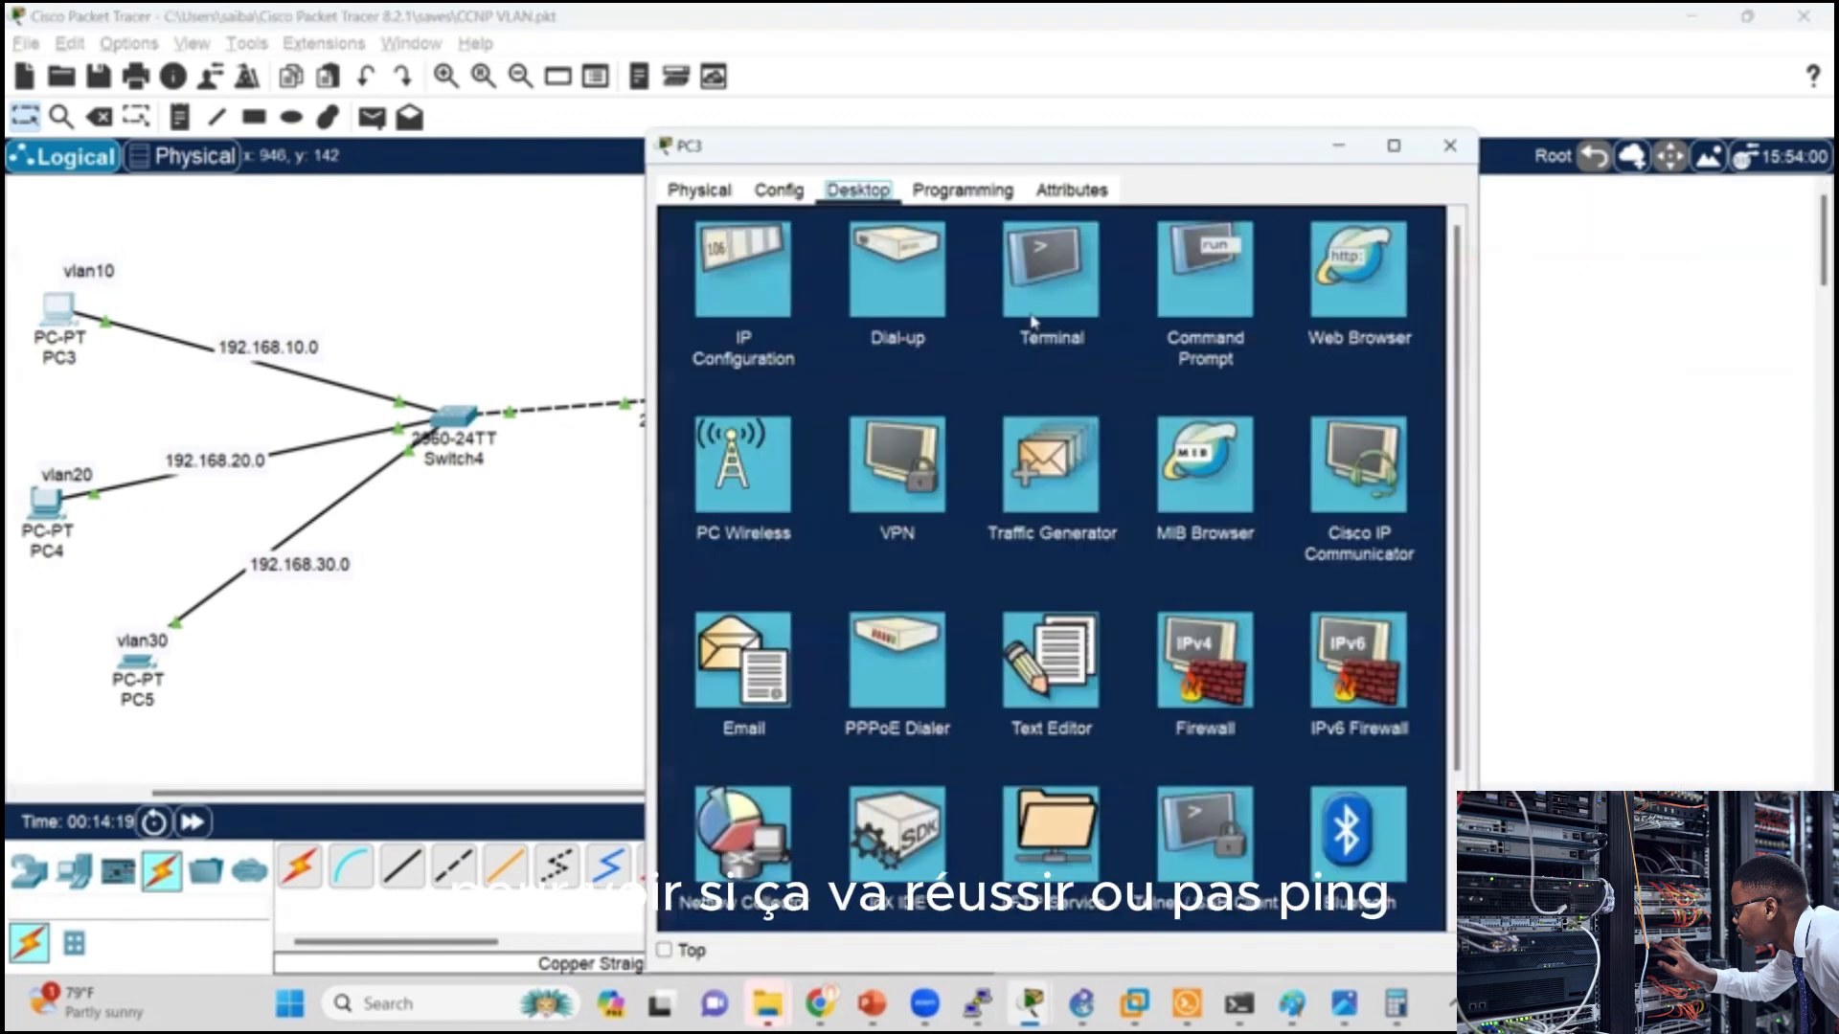
pyautogui.click(1194, 314)
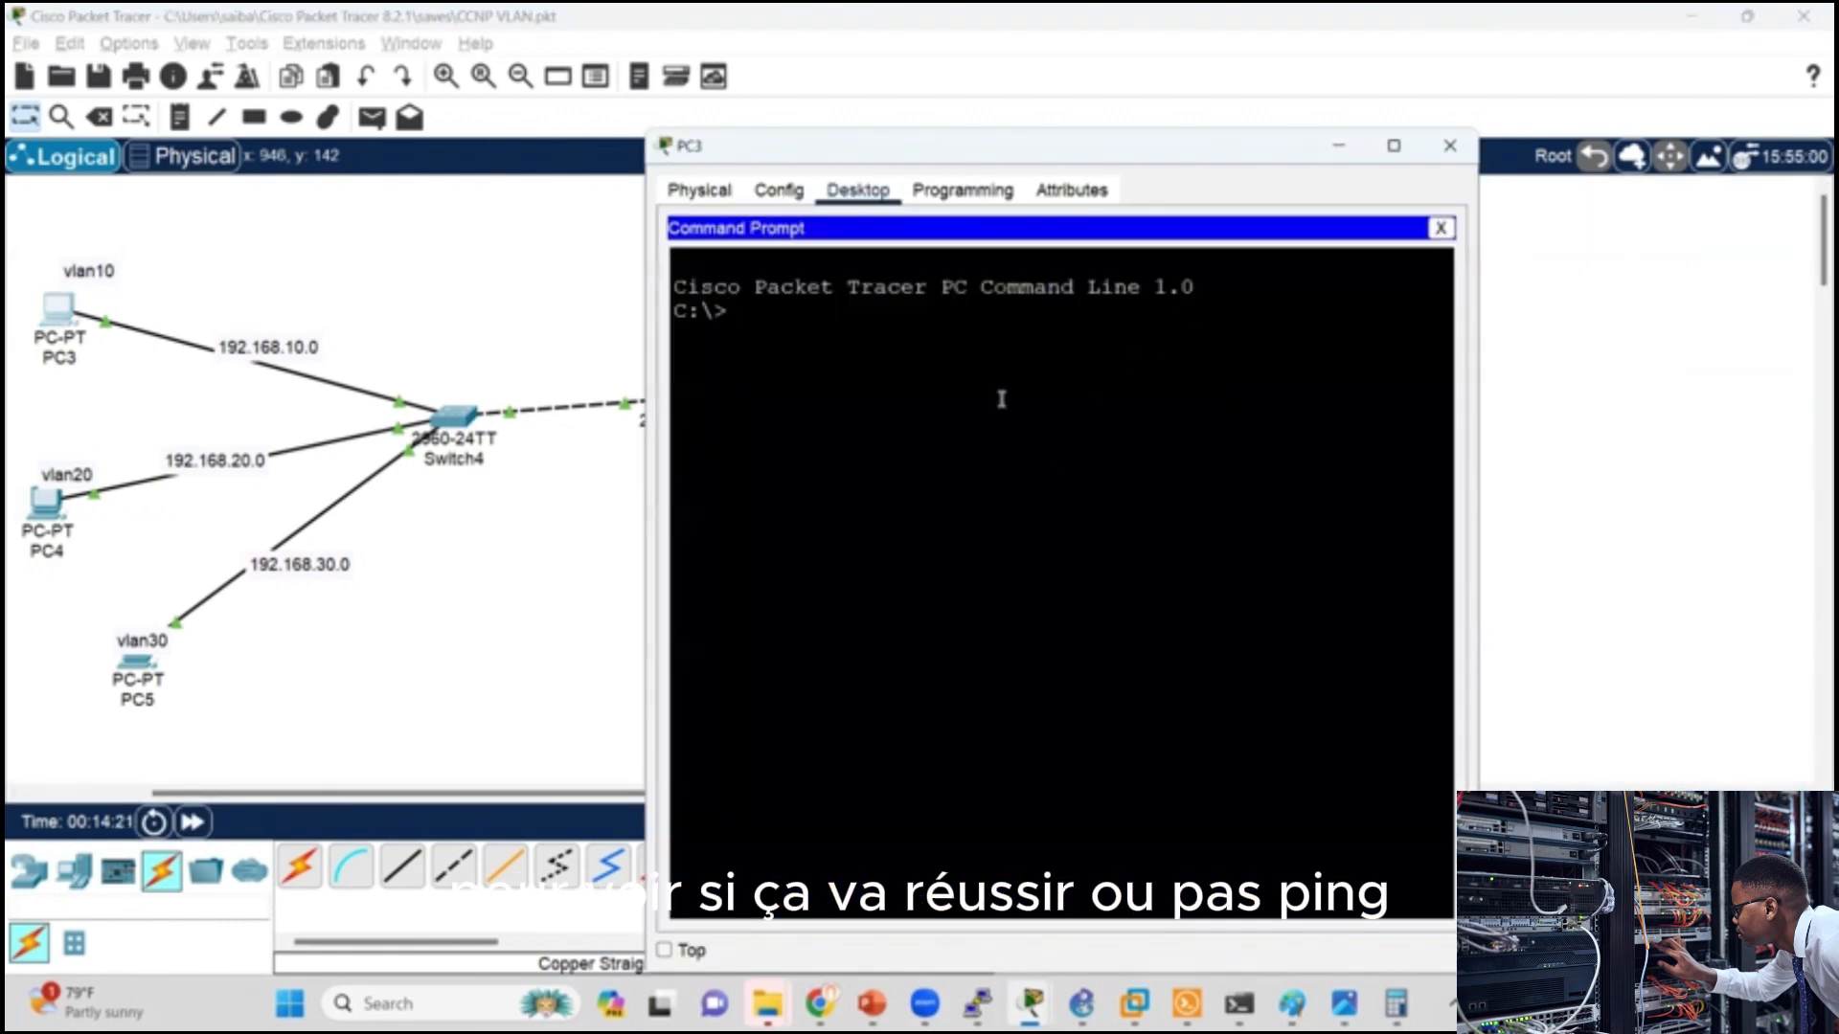
pyautogui.write('ping 192.')
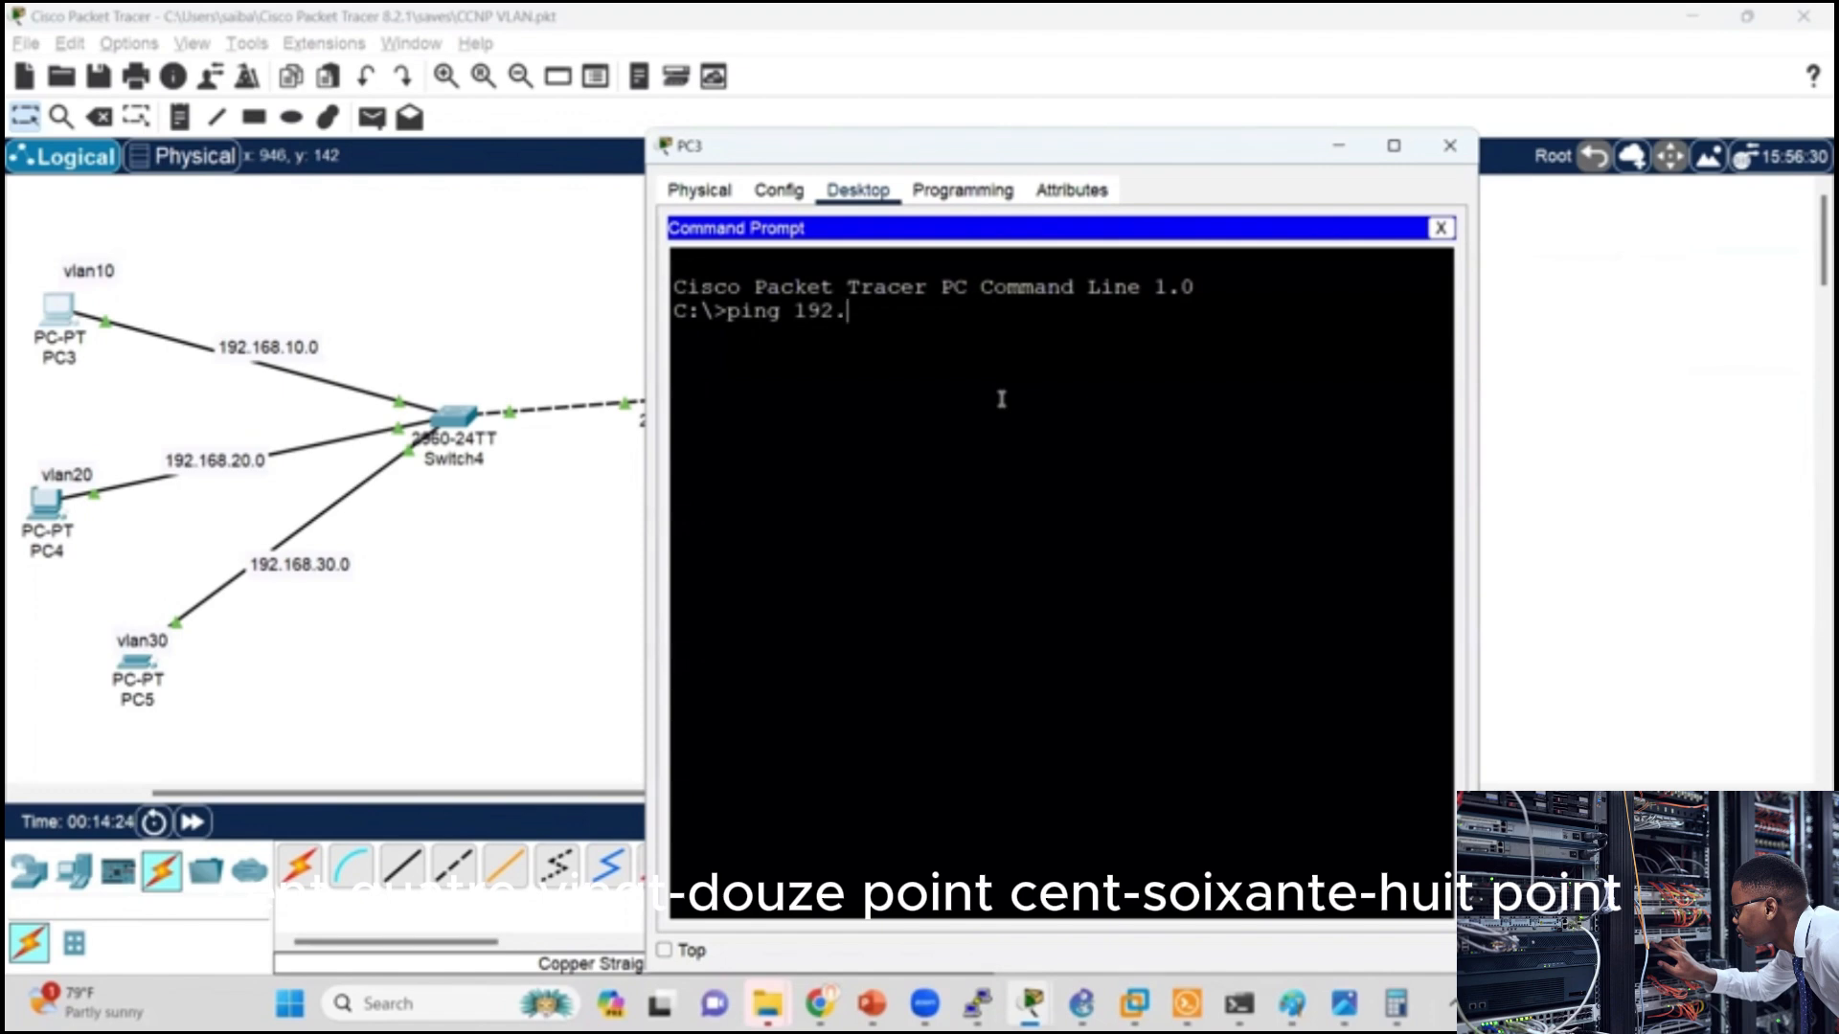
pyautogui.write('168.')
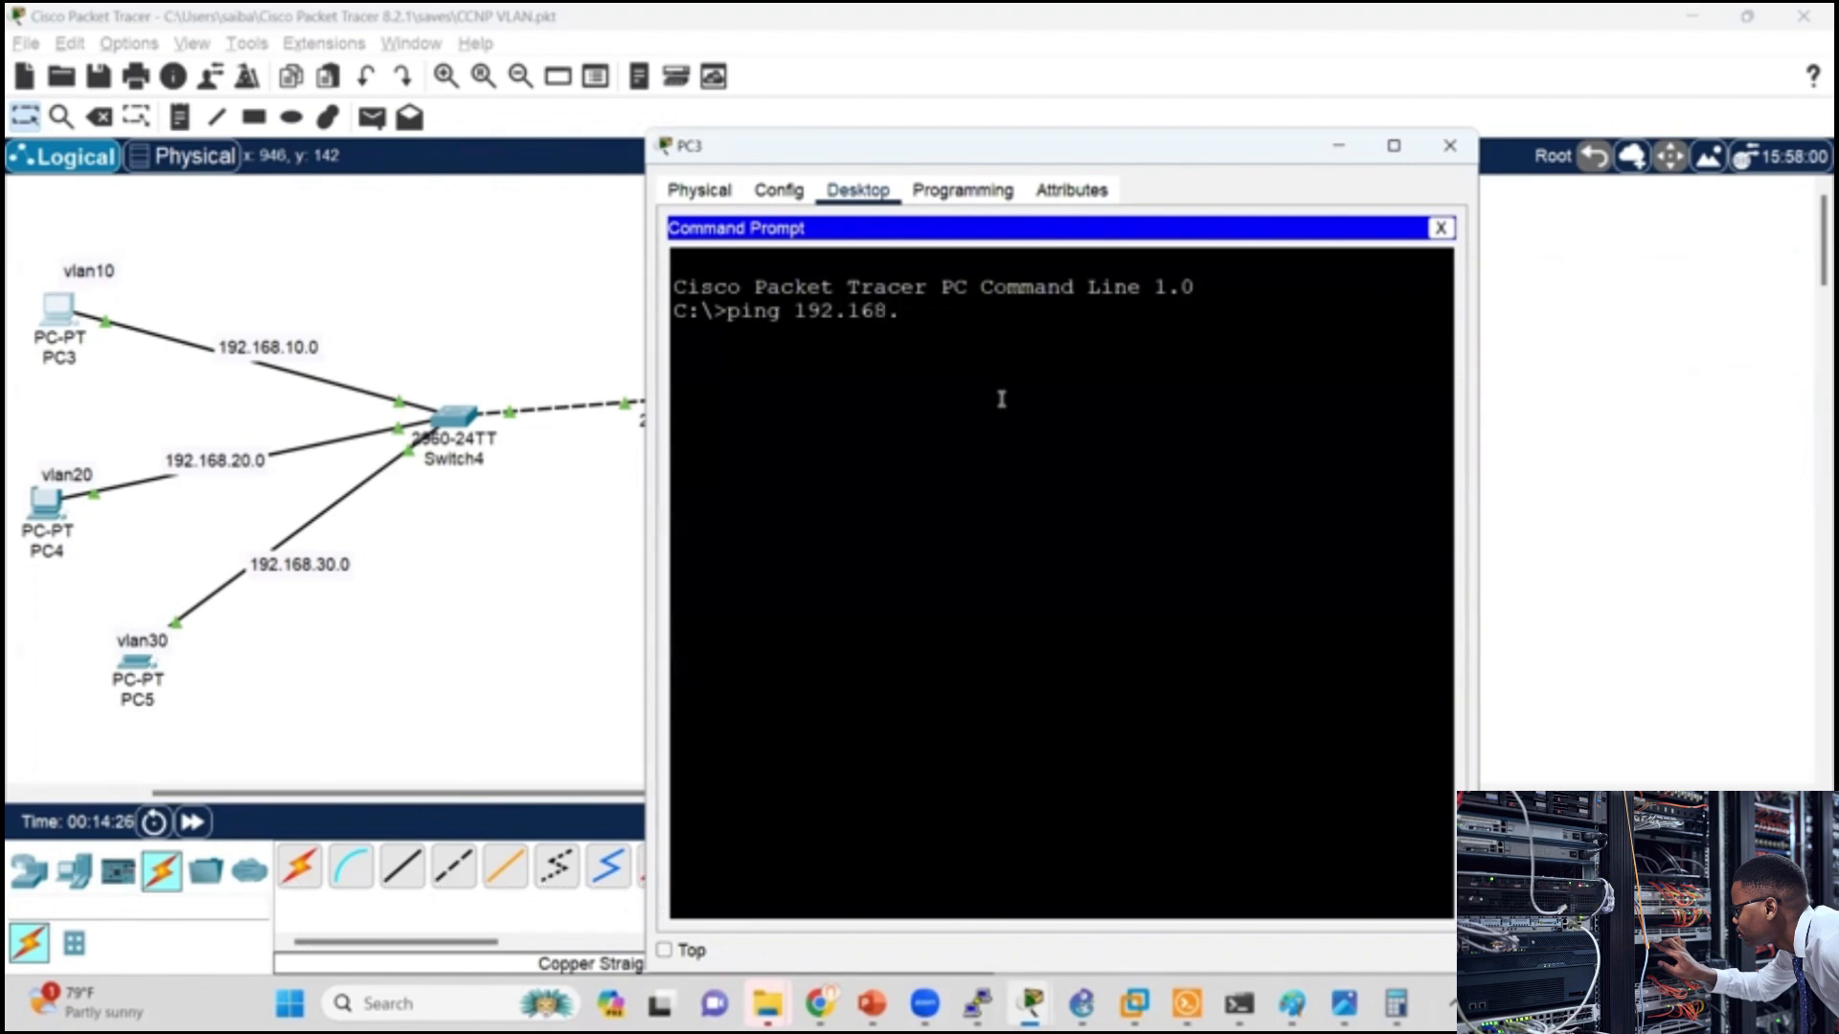
pyautogui.write('30')
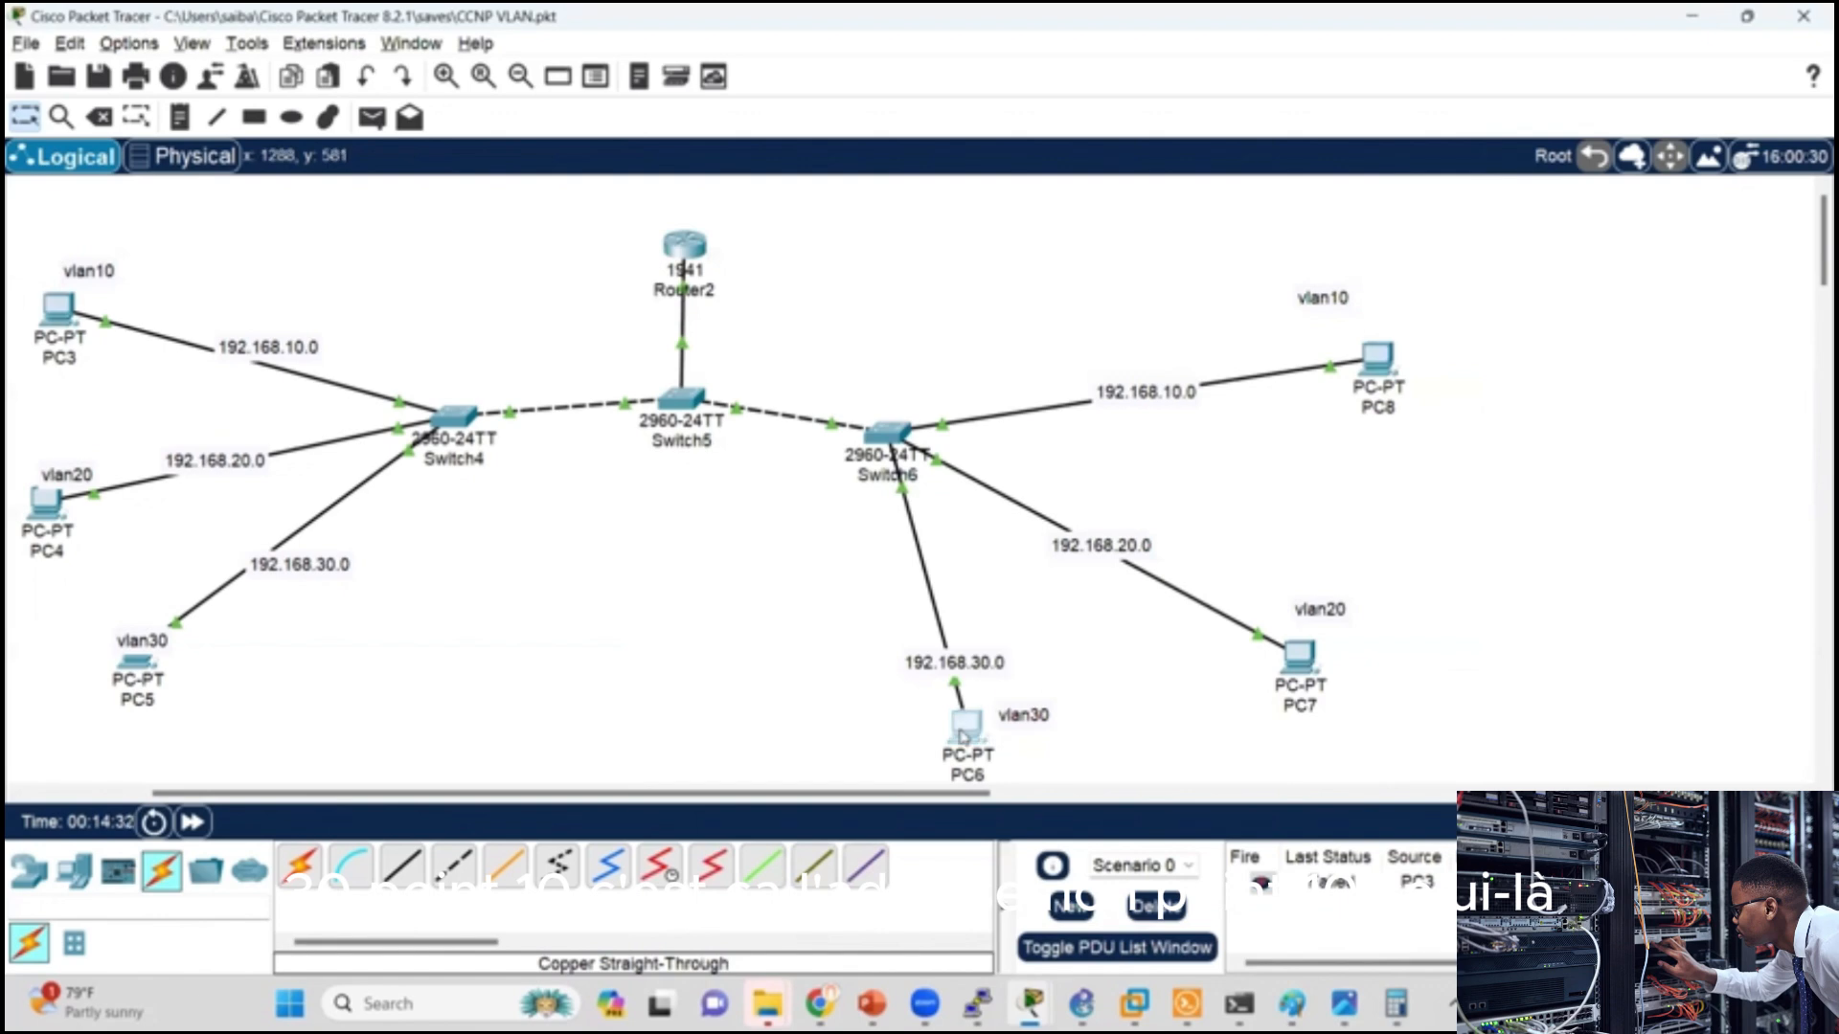
# Step: Check PC6's IPv4 address in its IP configuration
pyautogui.click(964, 733)
pyautogui.click(750, 258)
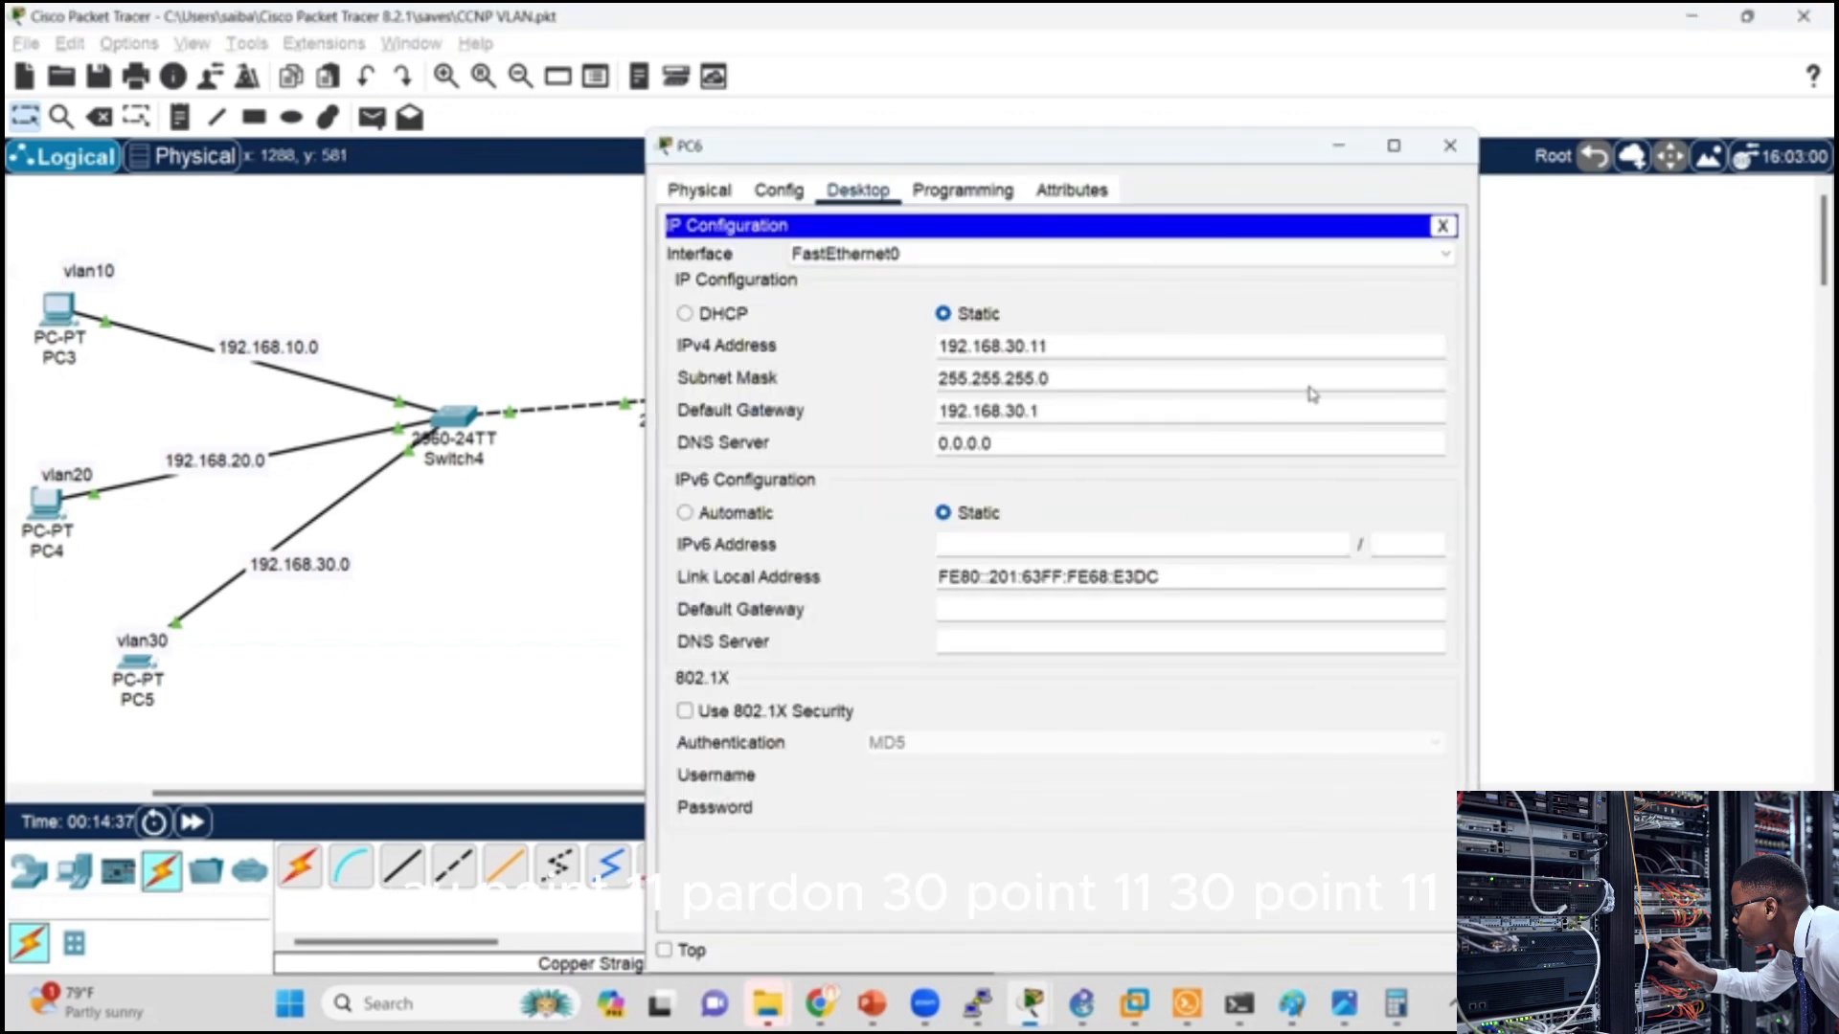
pyautogui.click(1450, 146)
# Step: Correct the pending ping target on PC3 to 192.168.30.11 and run the ping
pyautogui.click(57, 309)
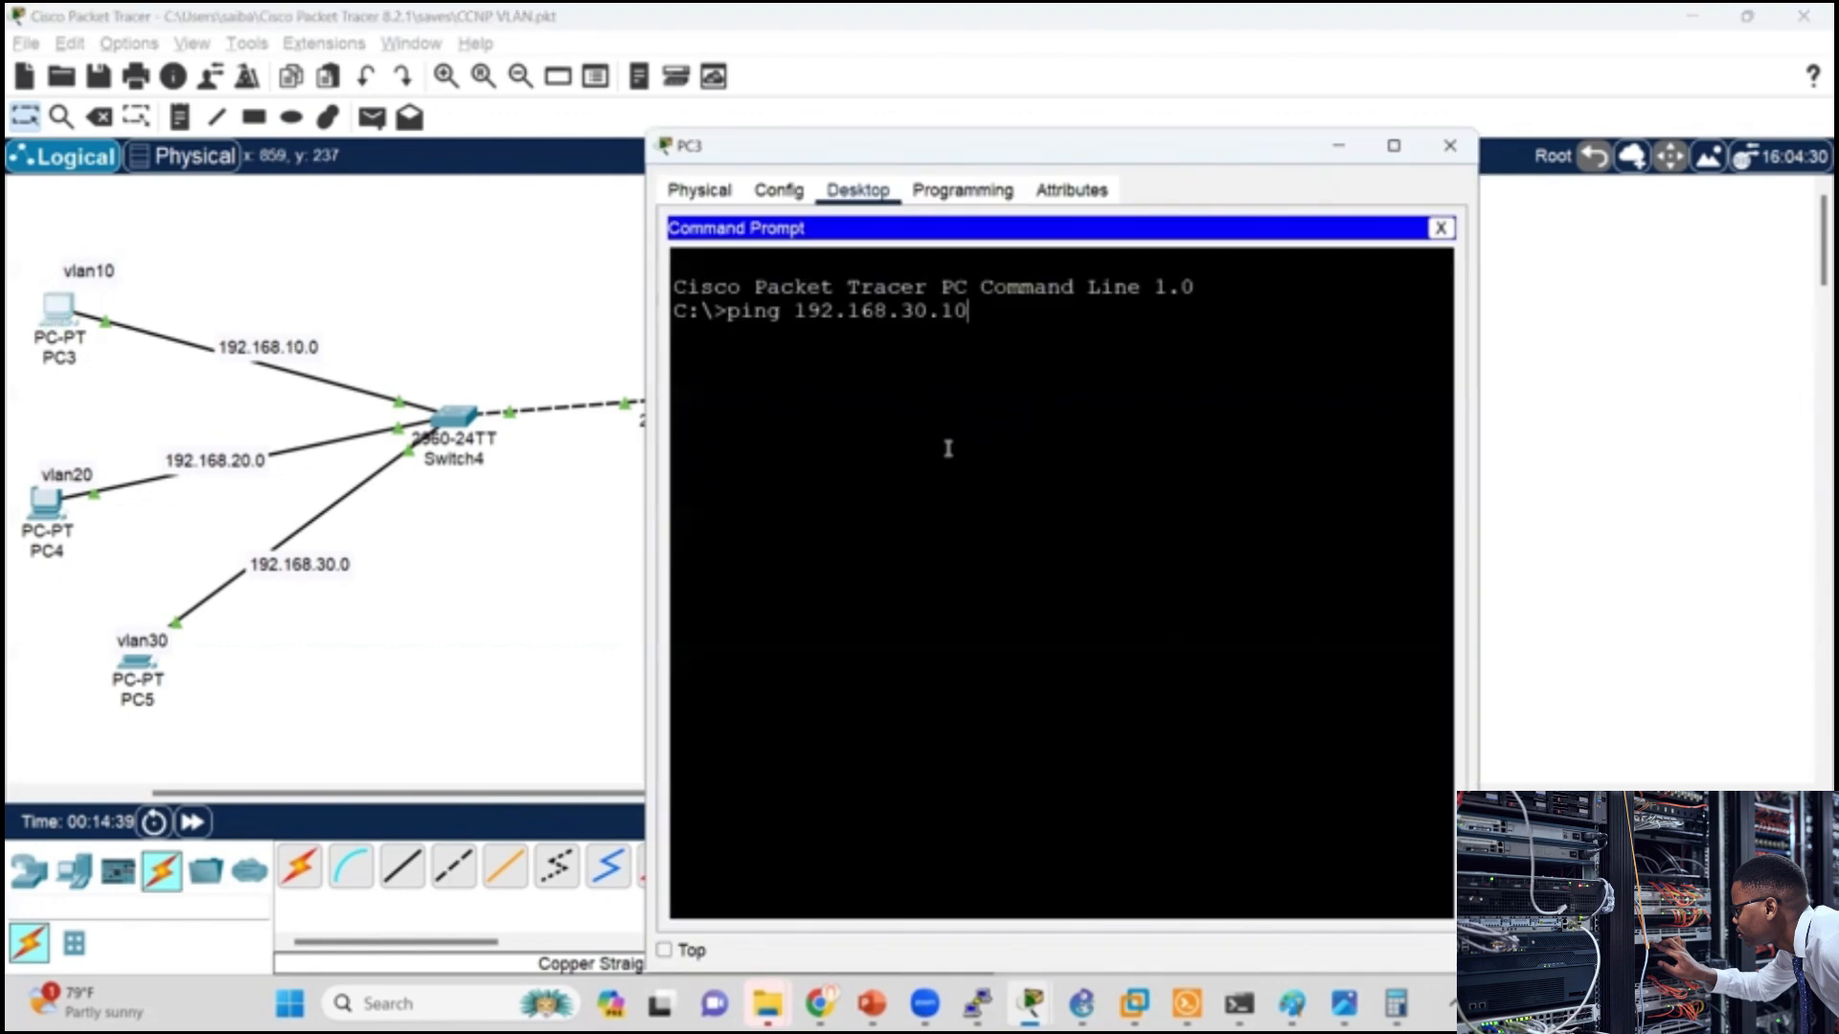
pyautogui.press('Return')
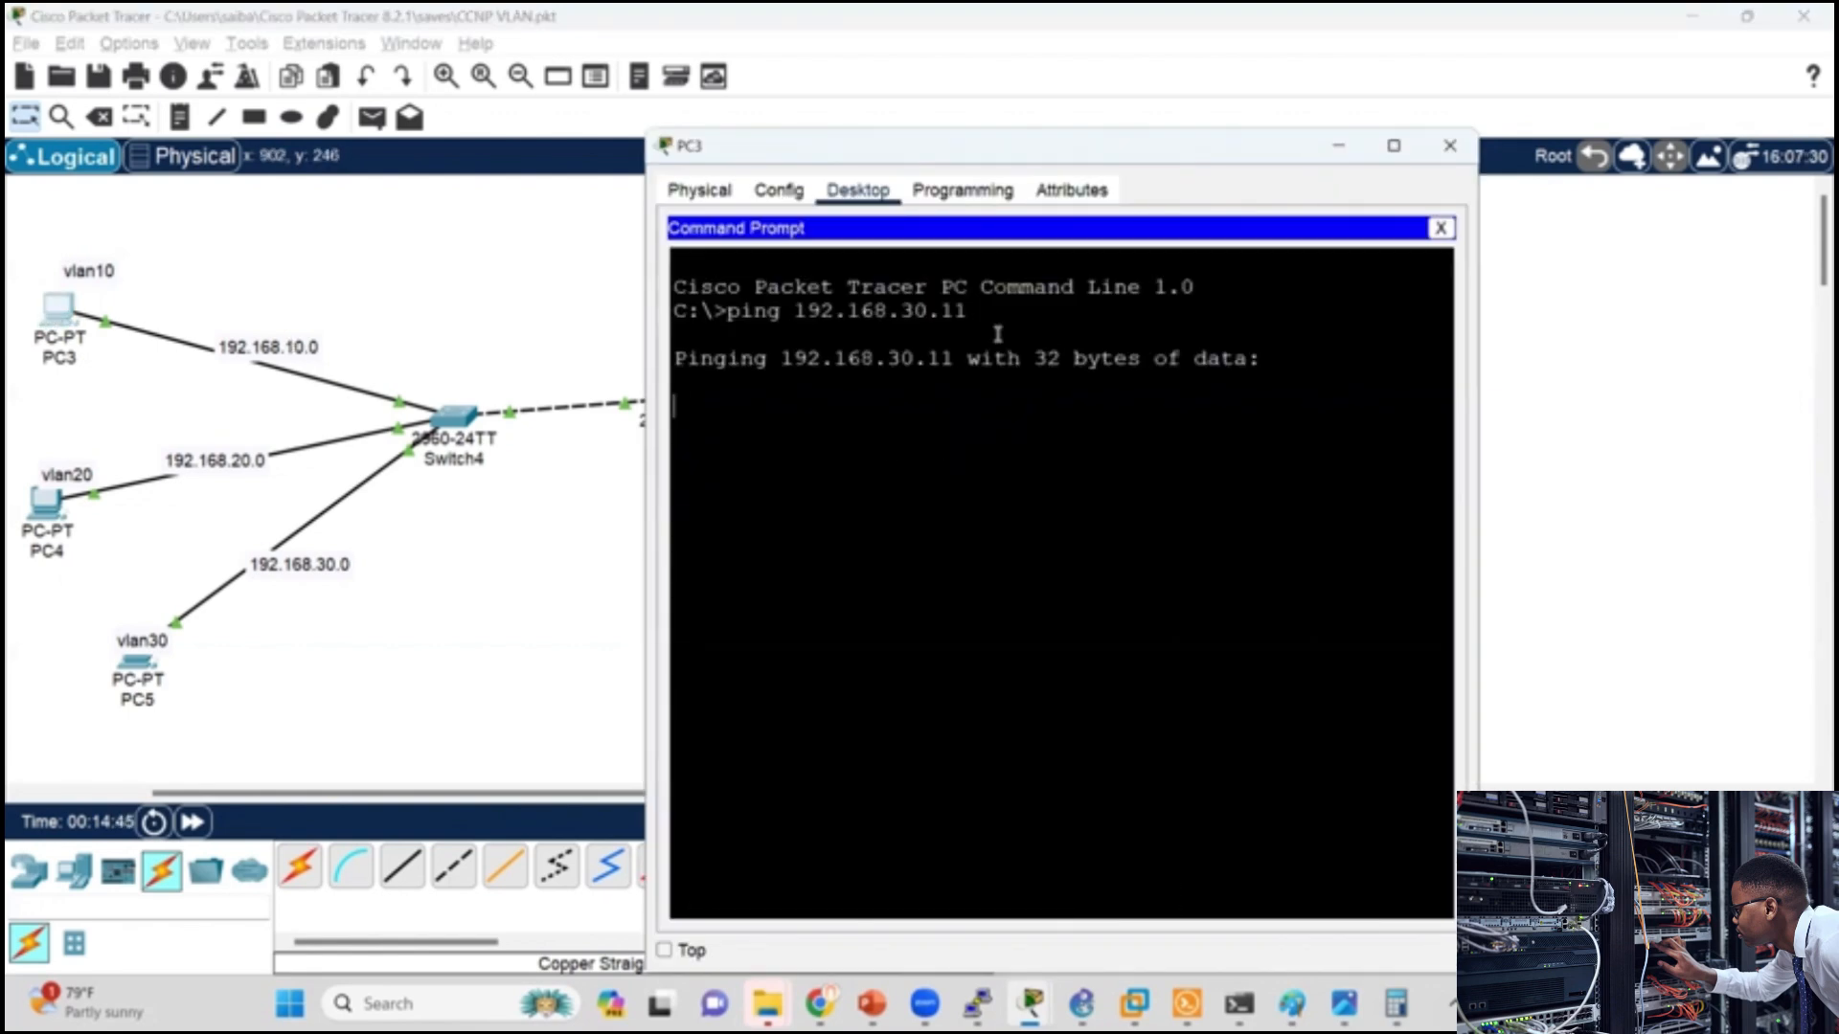
pyautogui.click(514, 636)
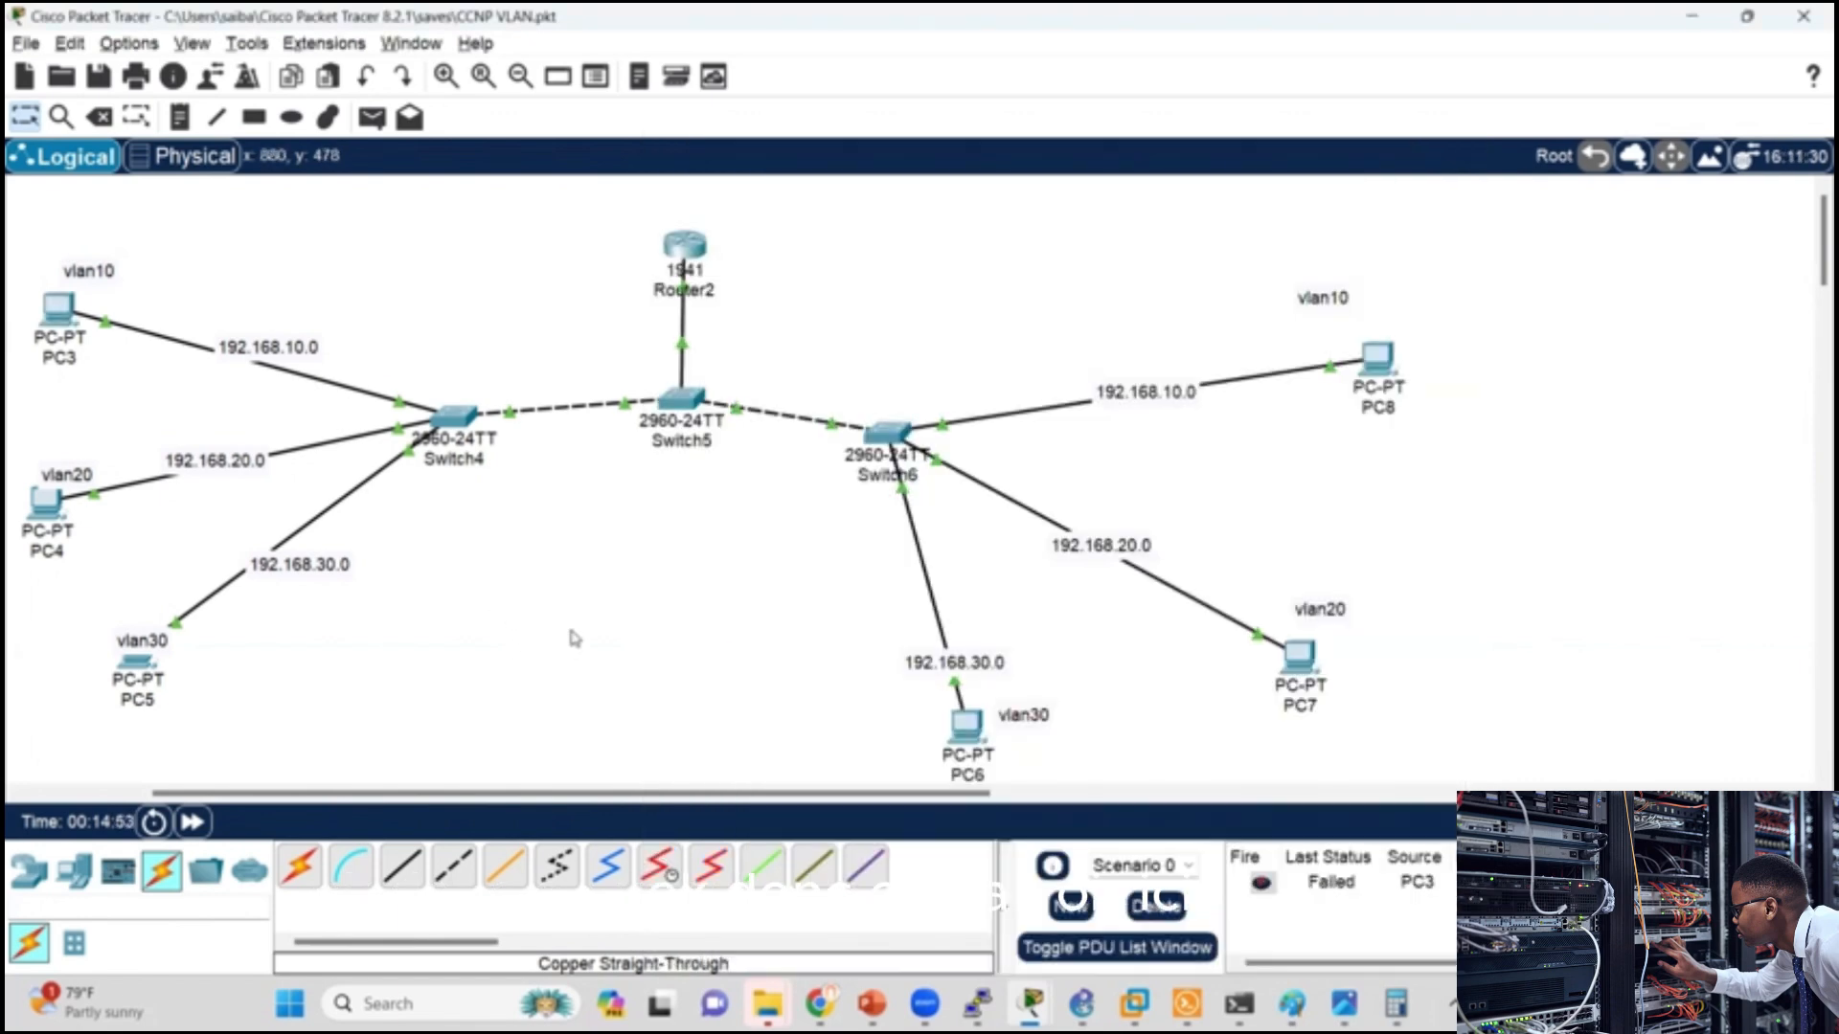
# Step: Switch to the PowerPoint slides, review the R1 subinterface configuration example, and return to Packet Tracer
pyautogui.hotkey('alt', 'Tab')
pyautogui.hotkey('alt', 'Tab')
pyautogui.hotkey('alt', 'Tab')
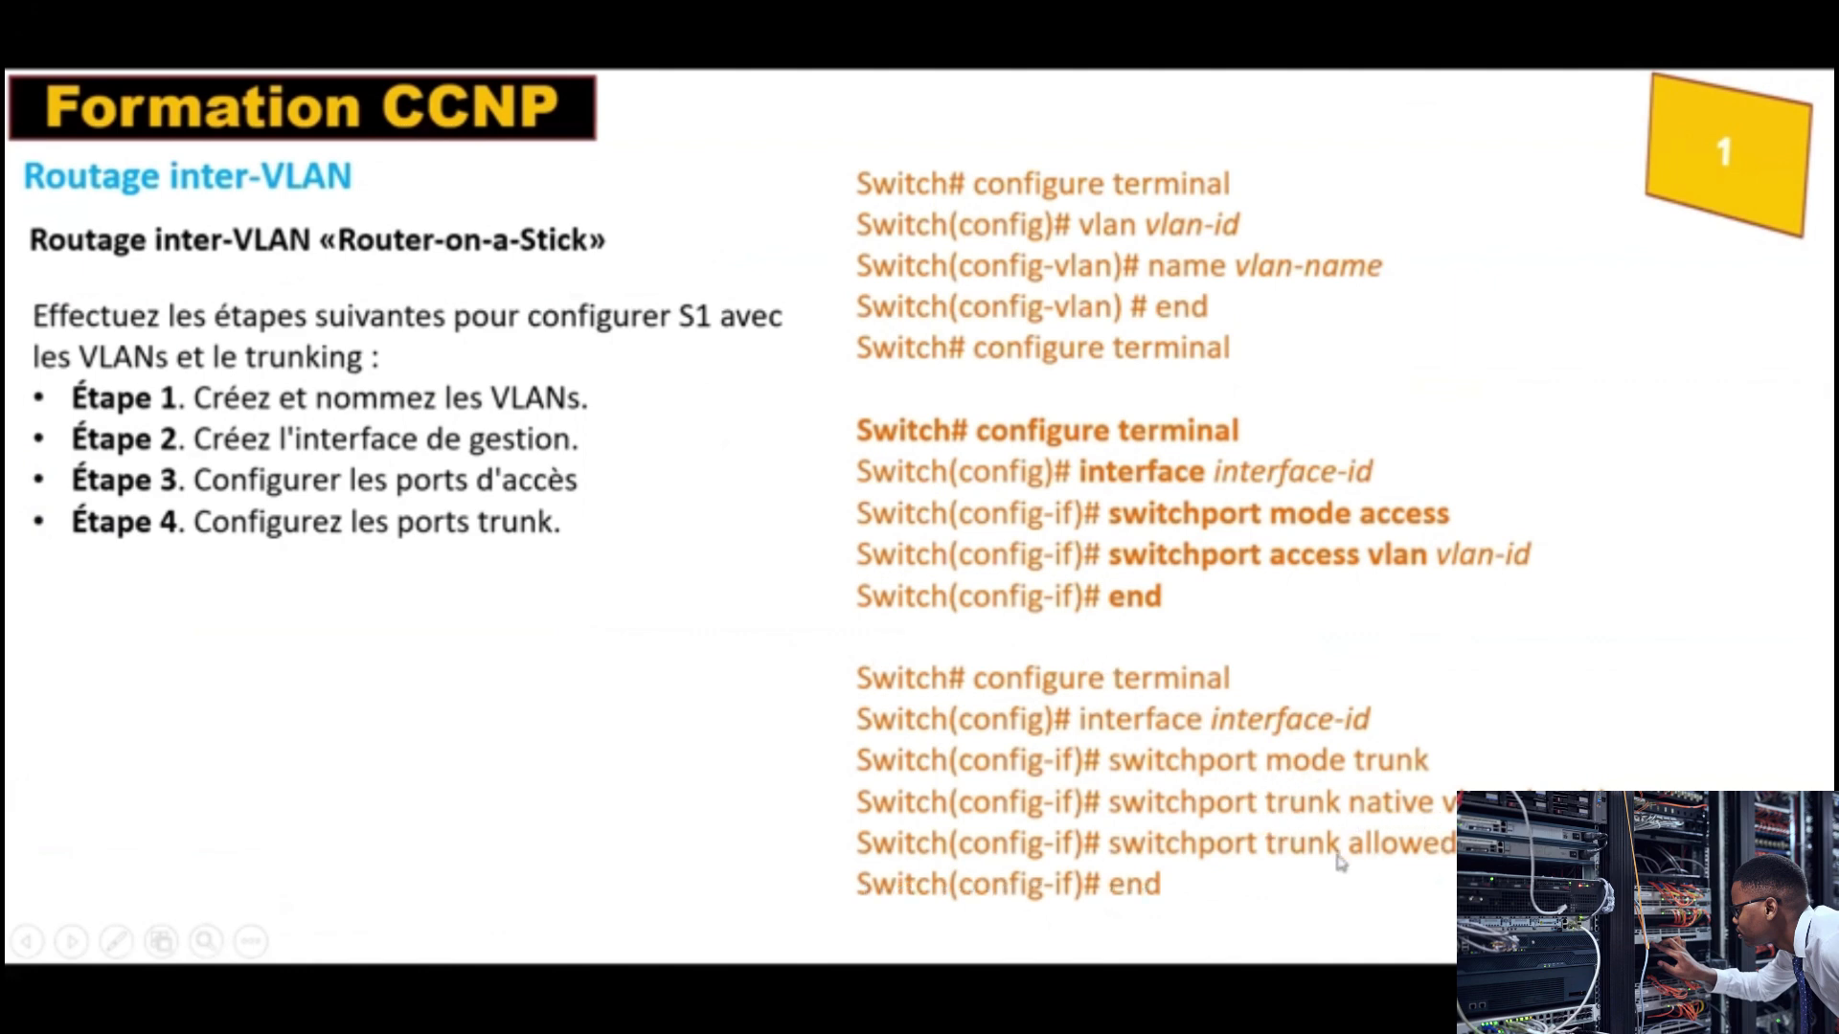
pyautogui.click(634, 486)
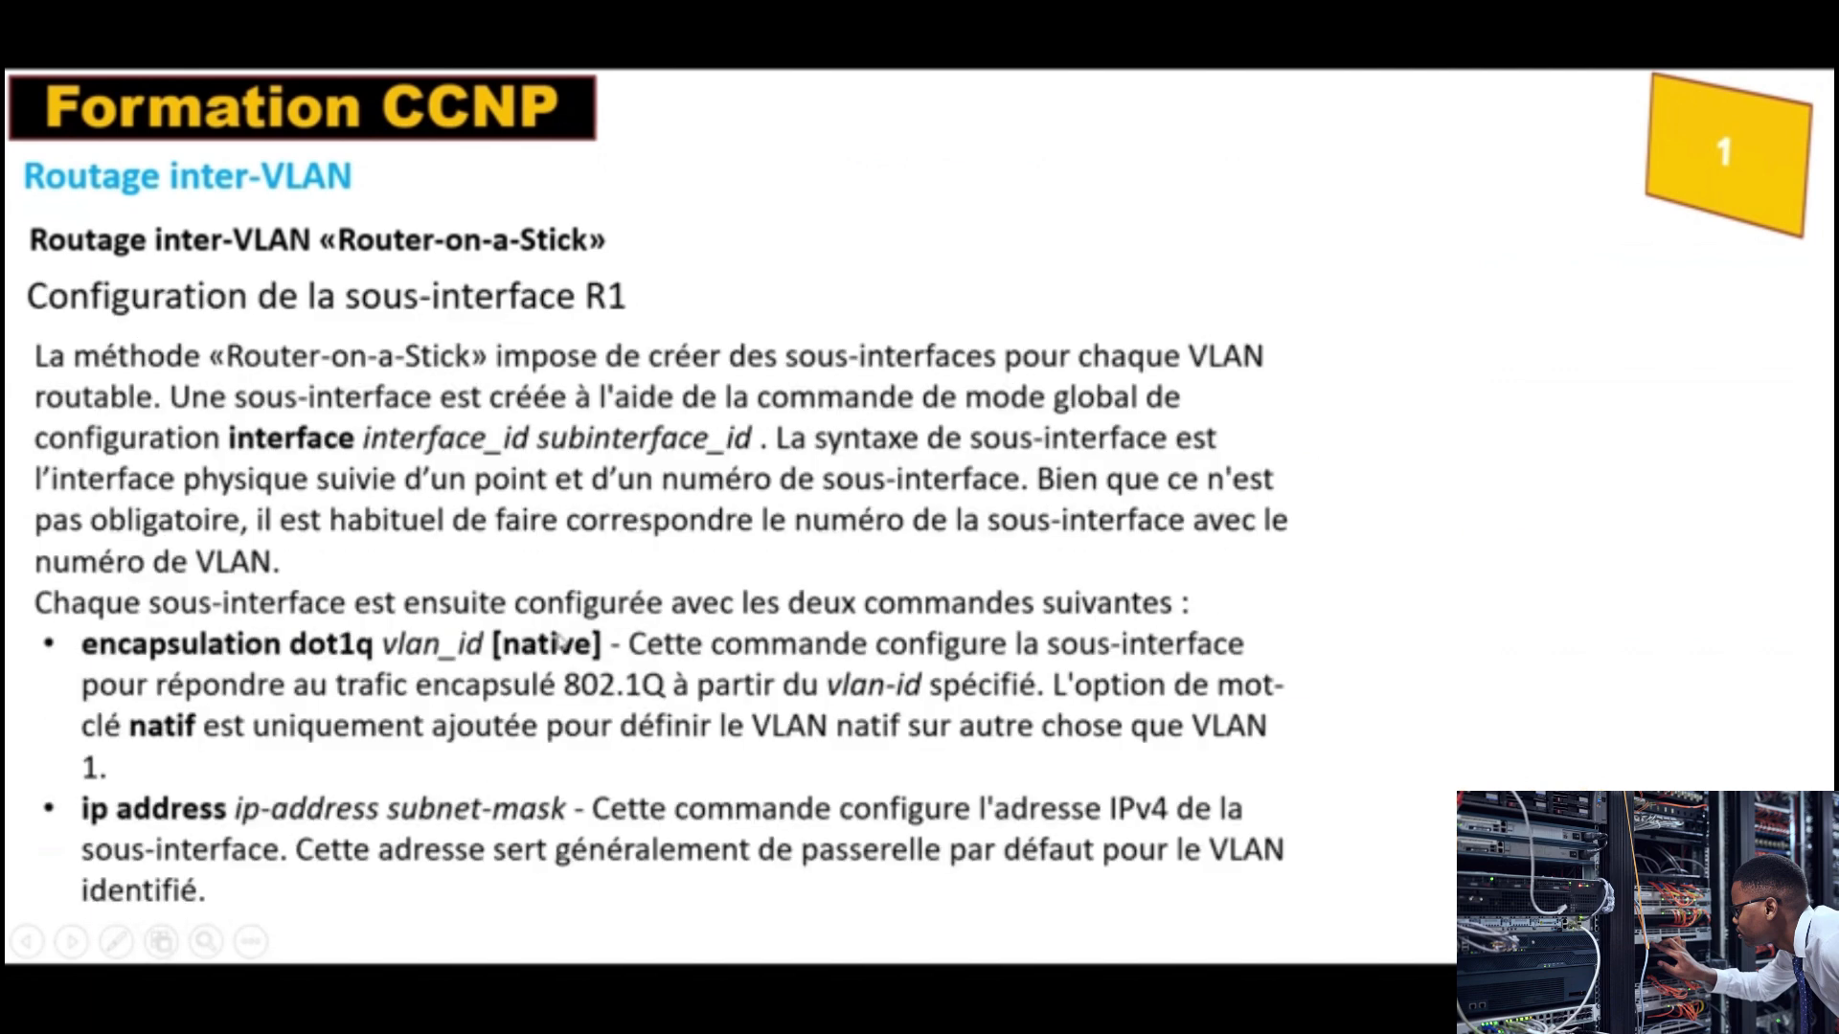
pyautogui.click(767, 696)
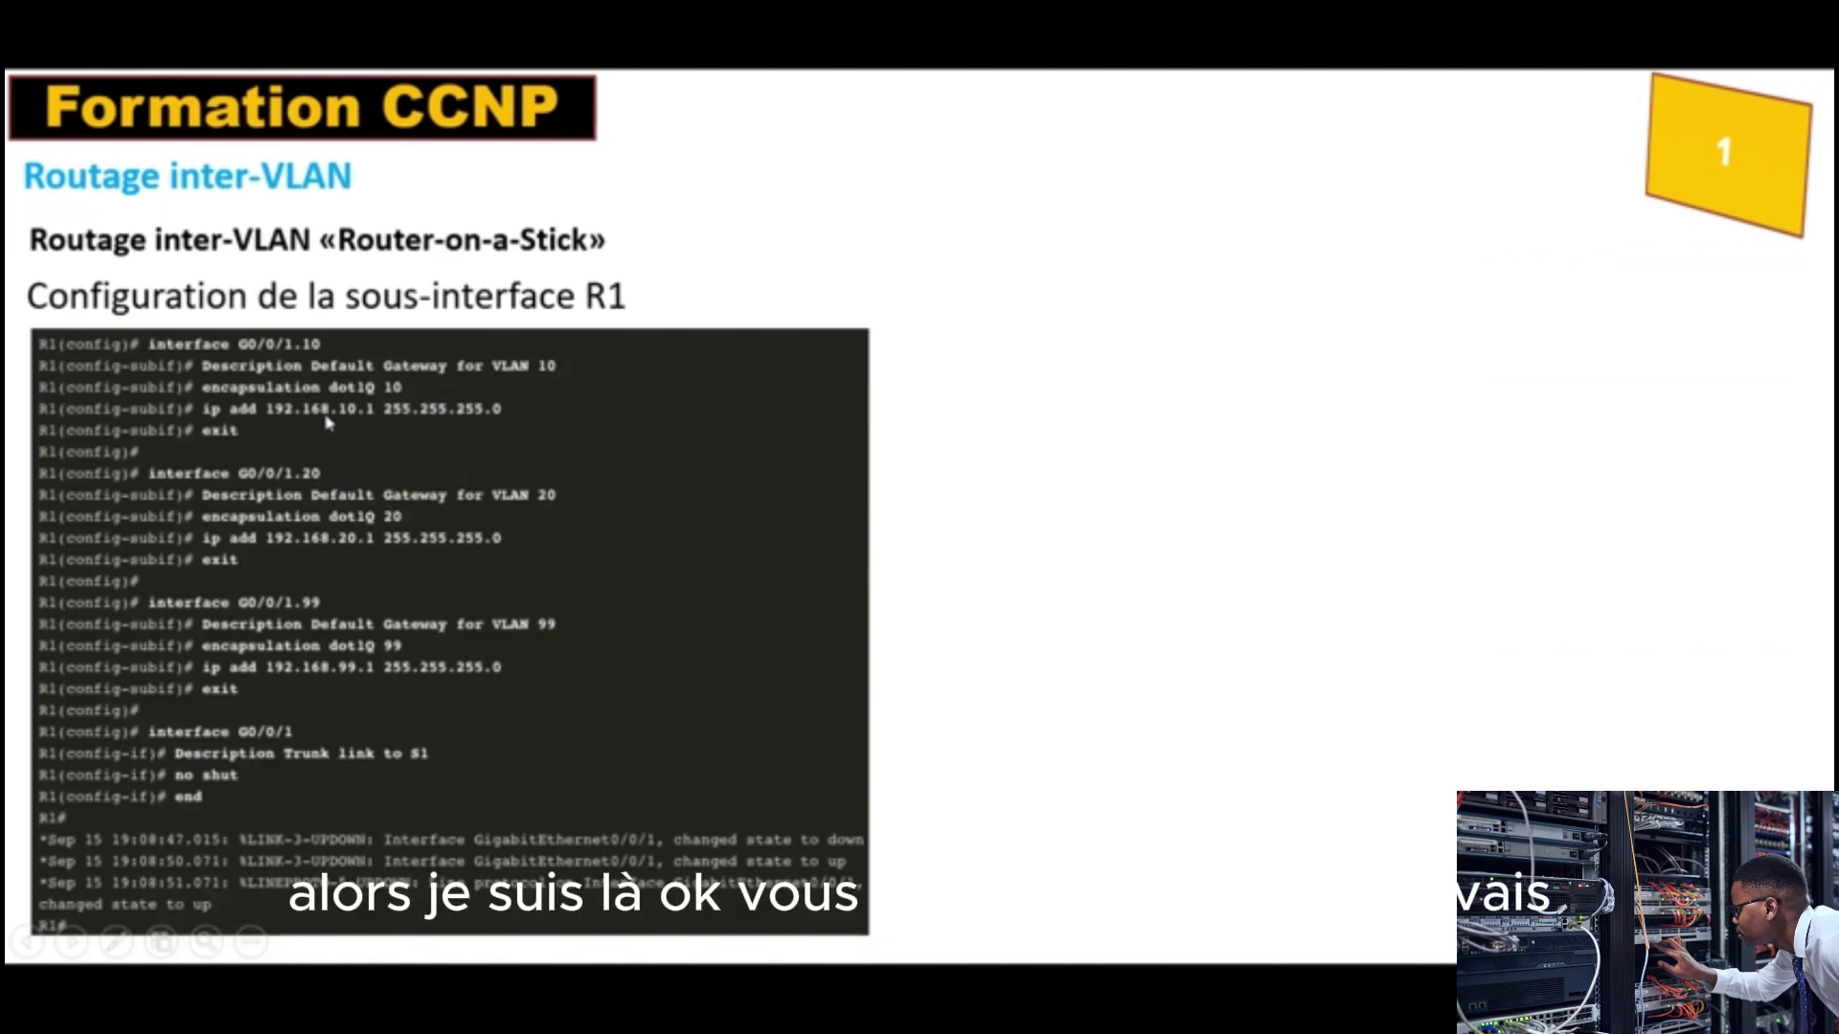
pyautogui.hotkey('alt', 'Tab')
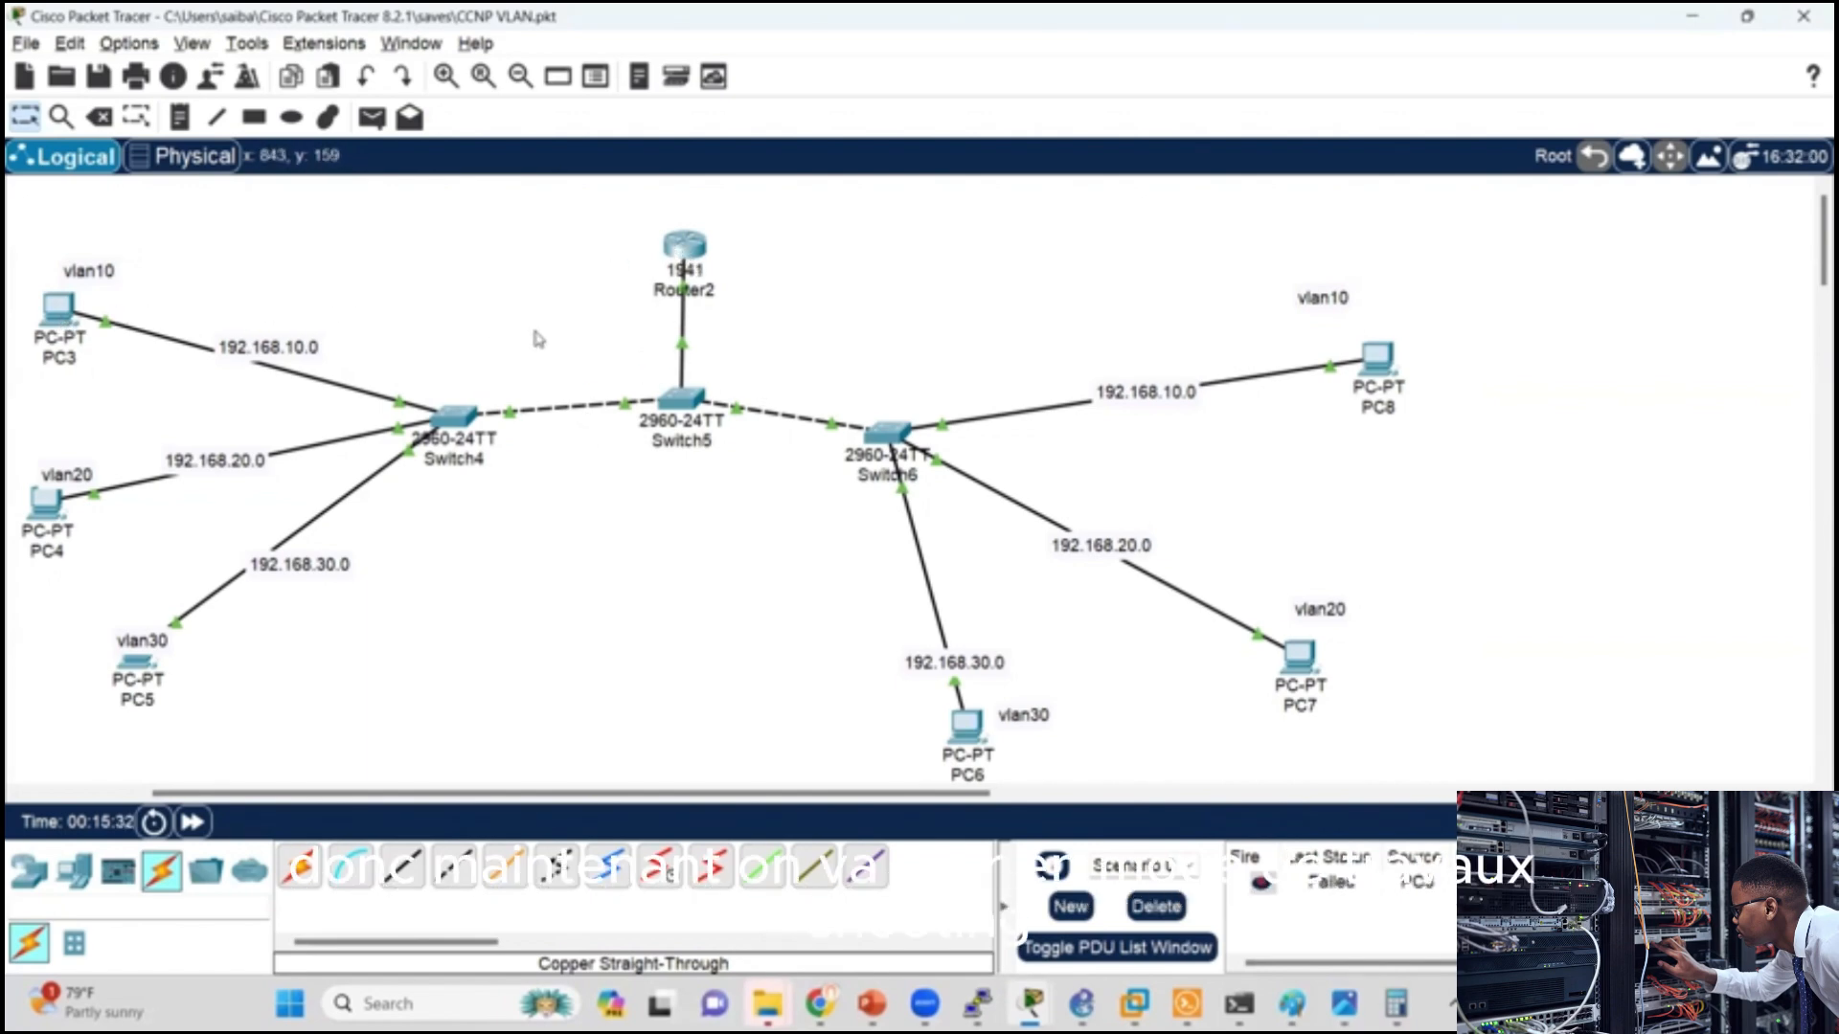
# Step: Ping the VLAN 10 gateway 192.168.10.1 from PC3's Command Prompt
pyautogui.click(57, 308)
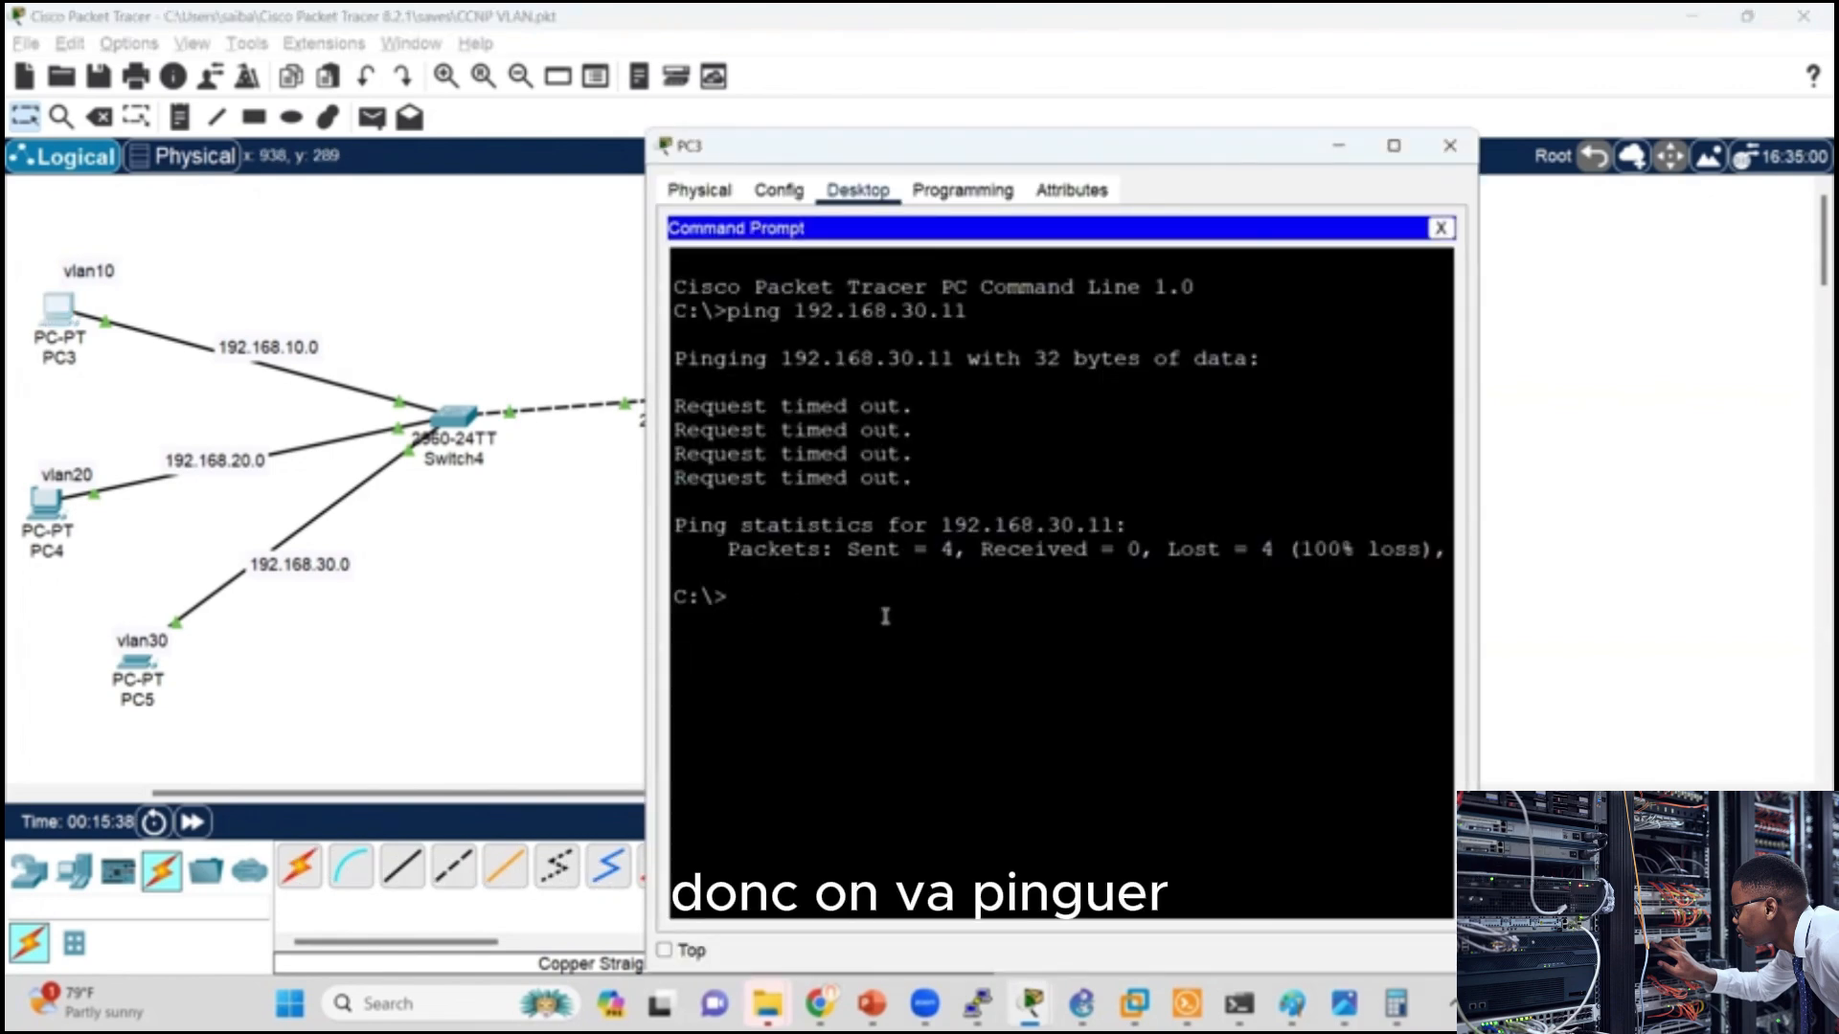
pyautogui.write('ping 192.1')
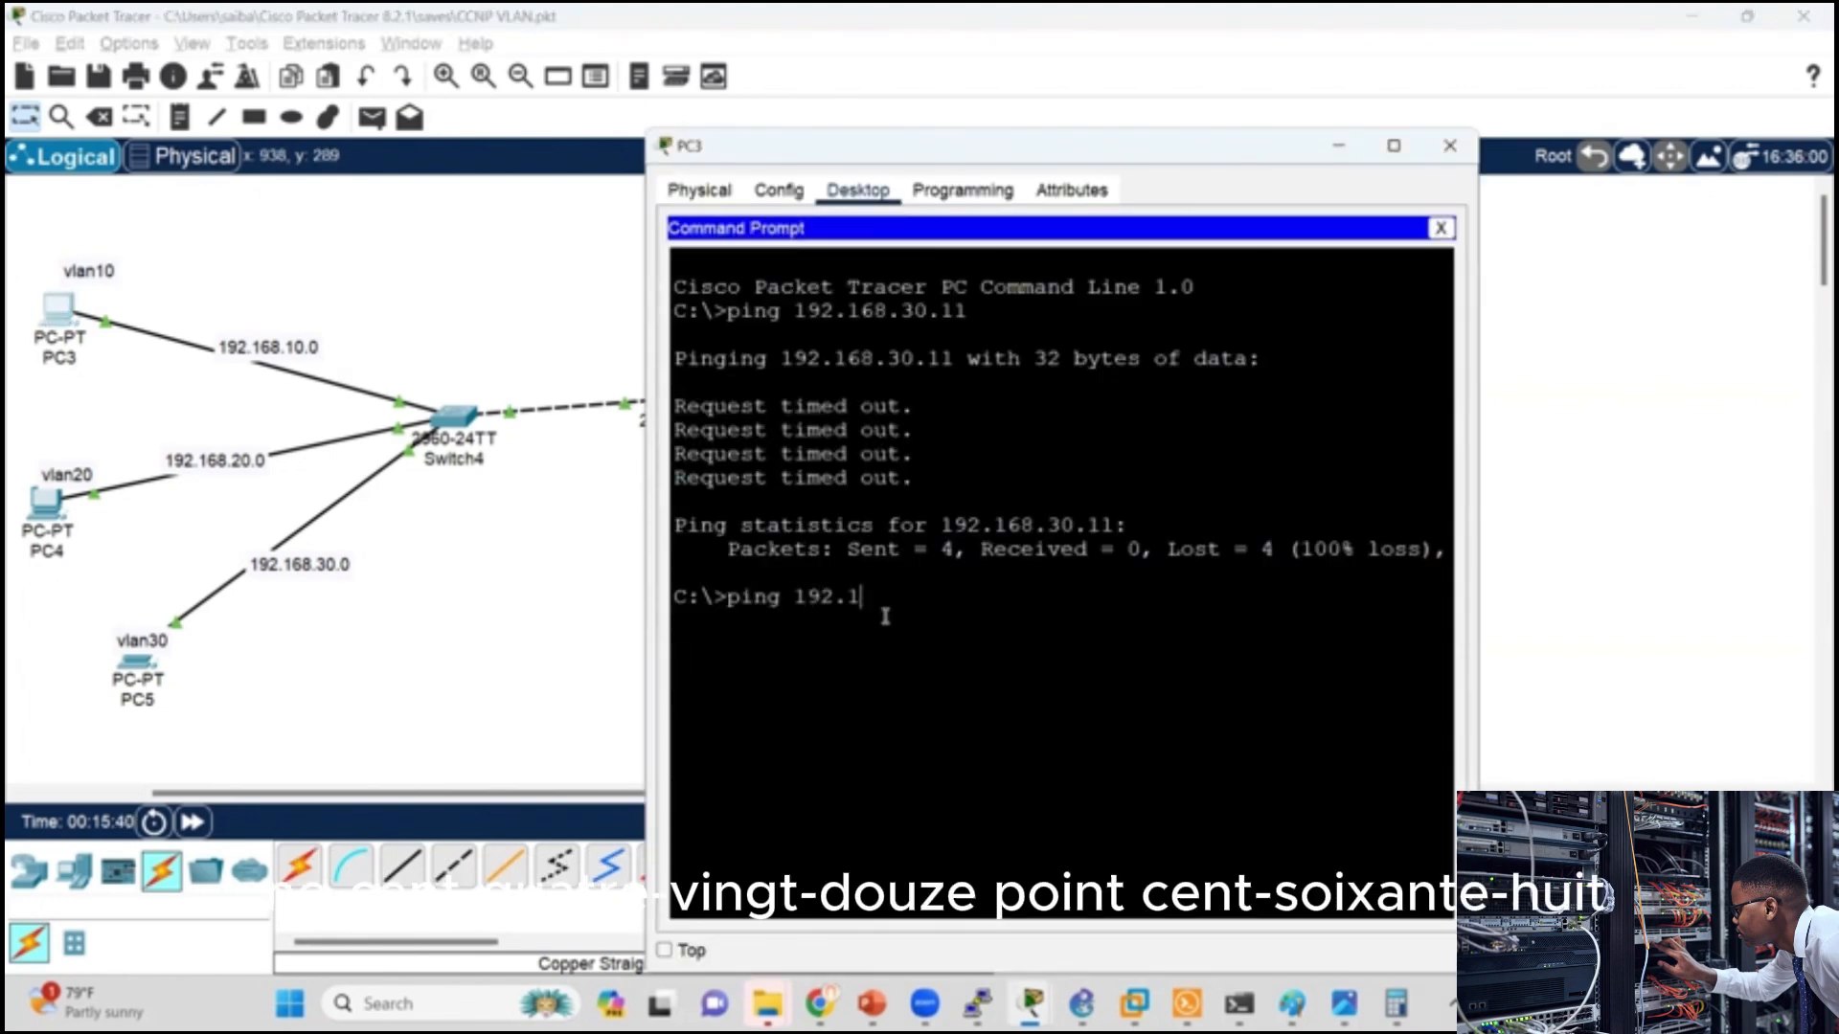
pyautogui.write('68.10.')
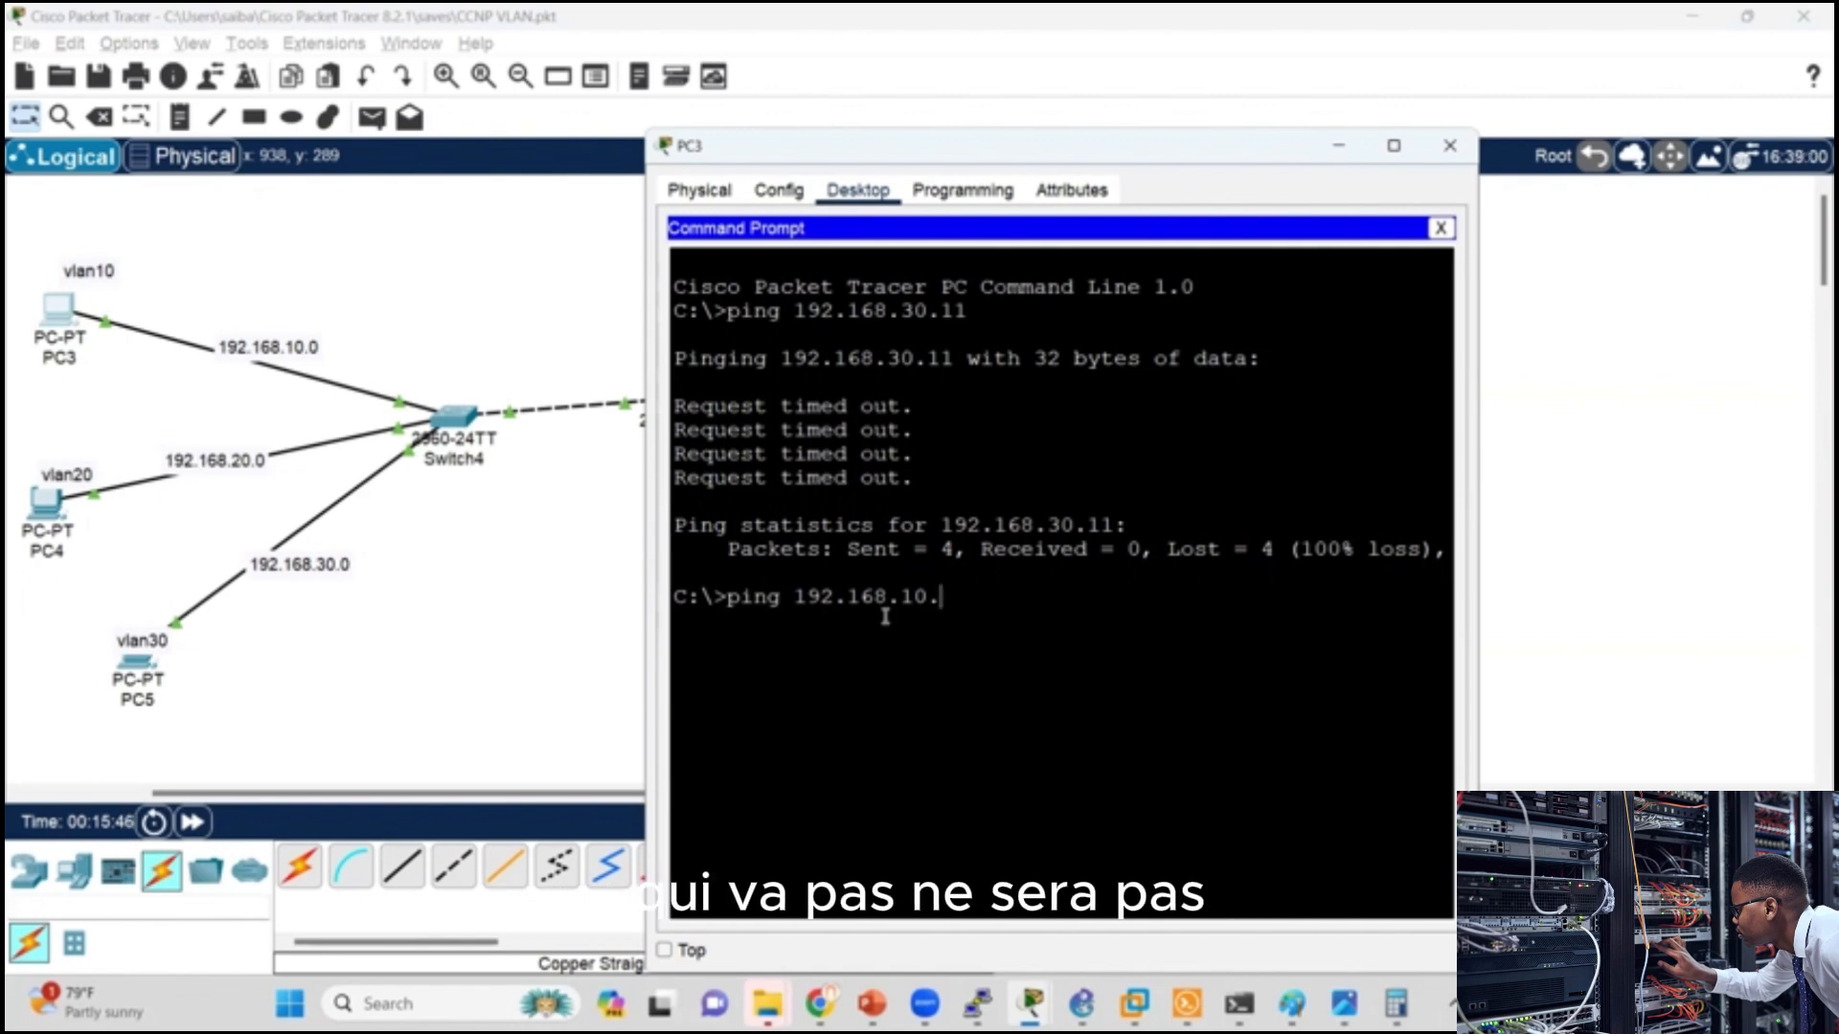
pyautogui.write('1')
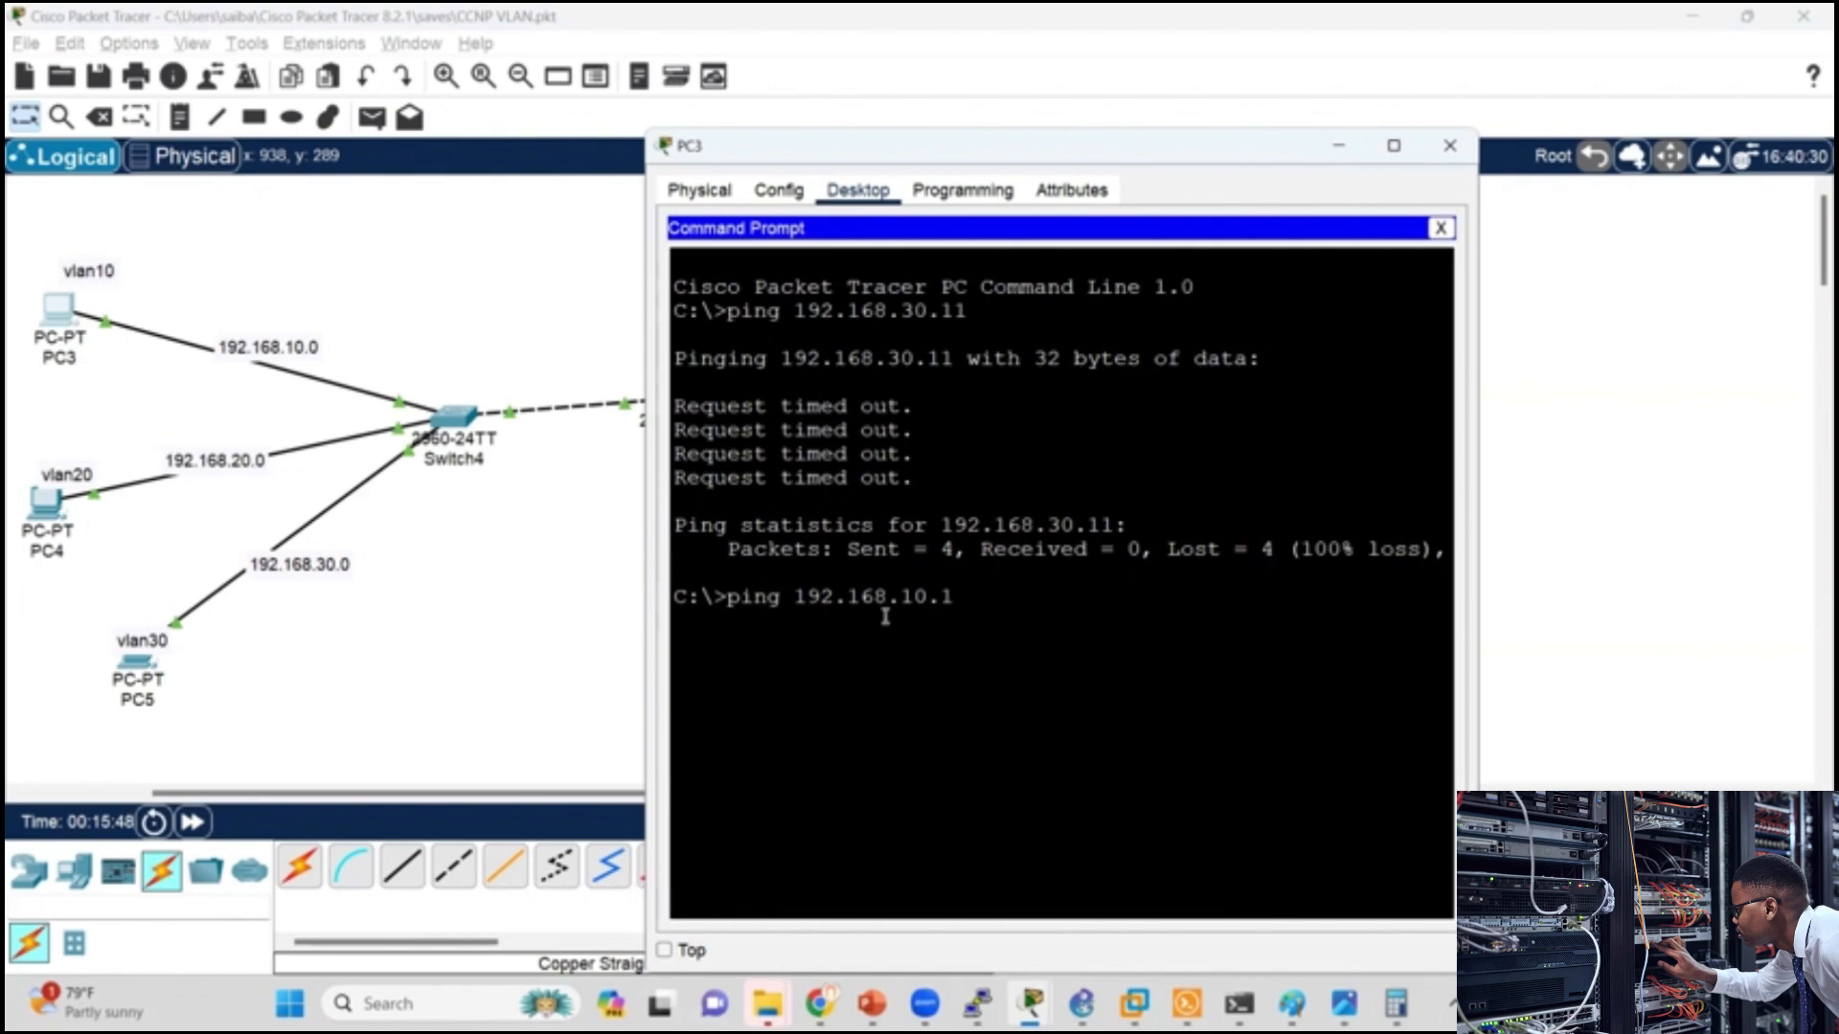
pyautogui.press('Return')
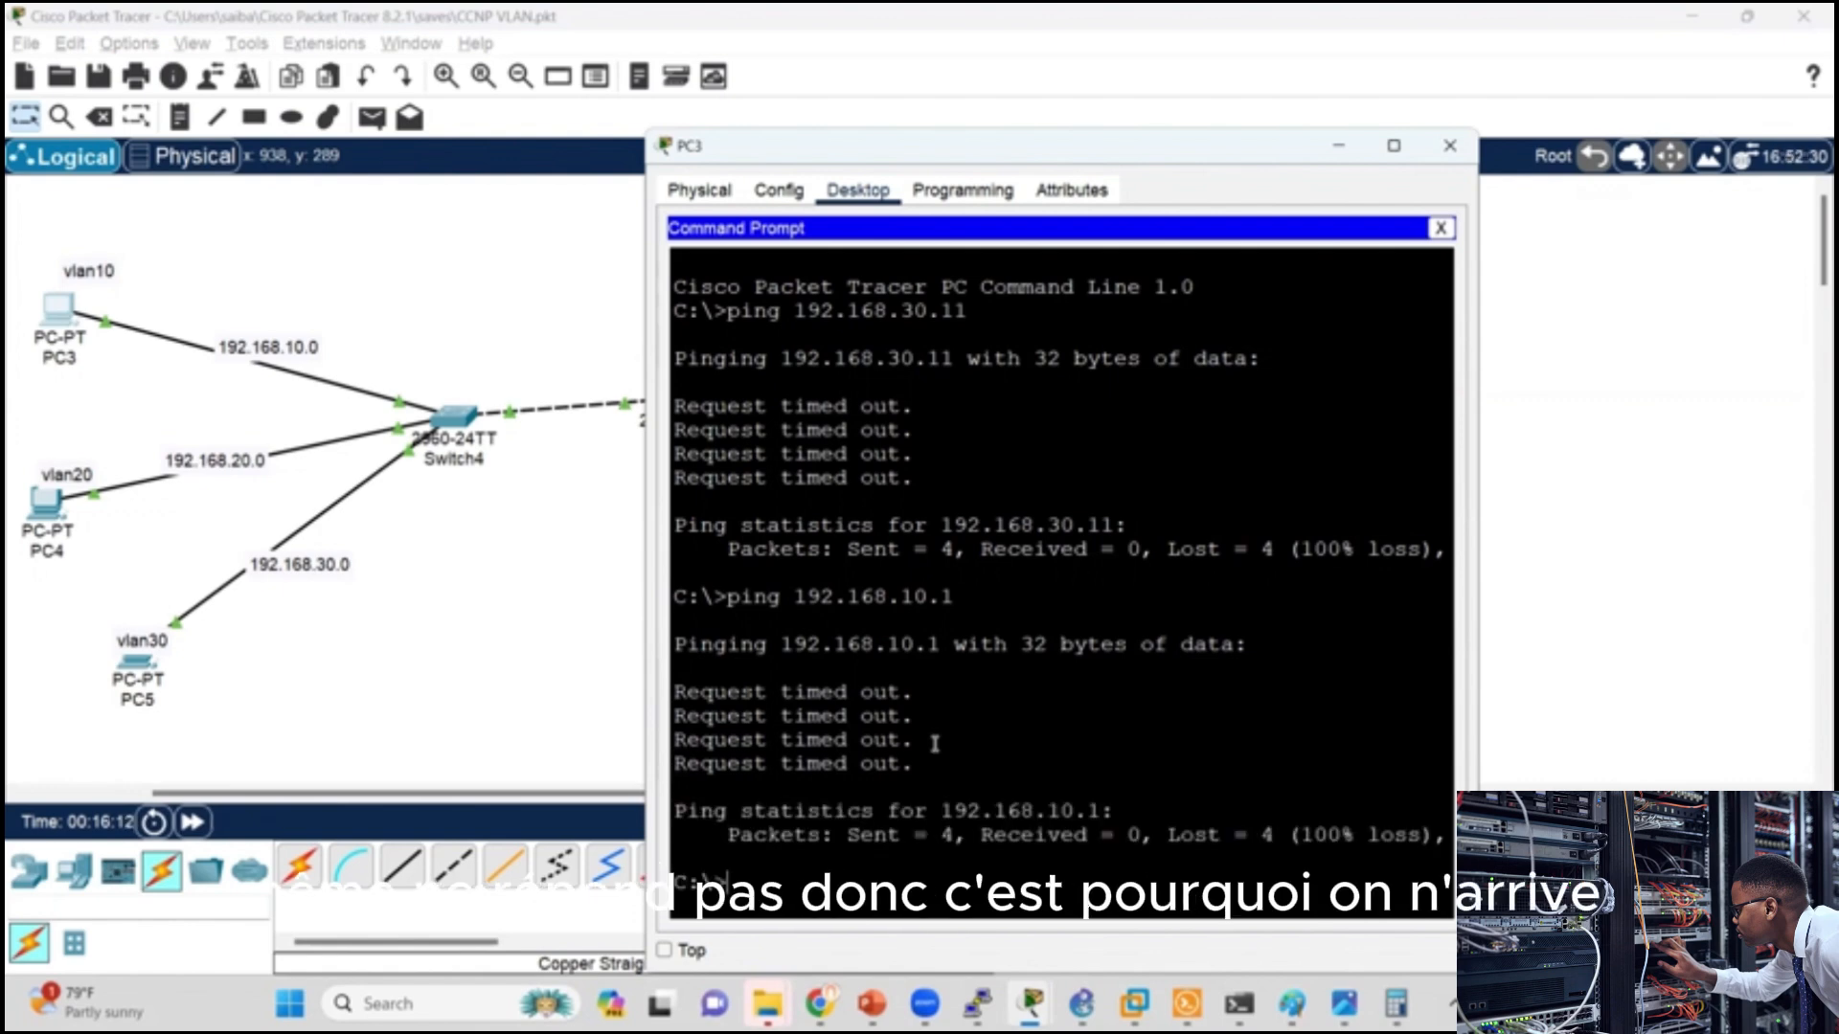
pyautogui.click(500, 303)
# Step: Check the default gateway in PC3's IP configuration
pyautogui.click(58, 312)
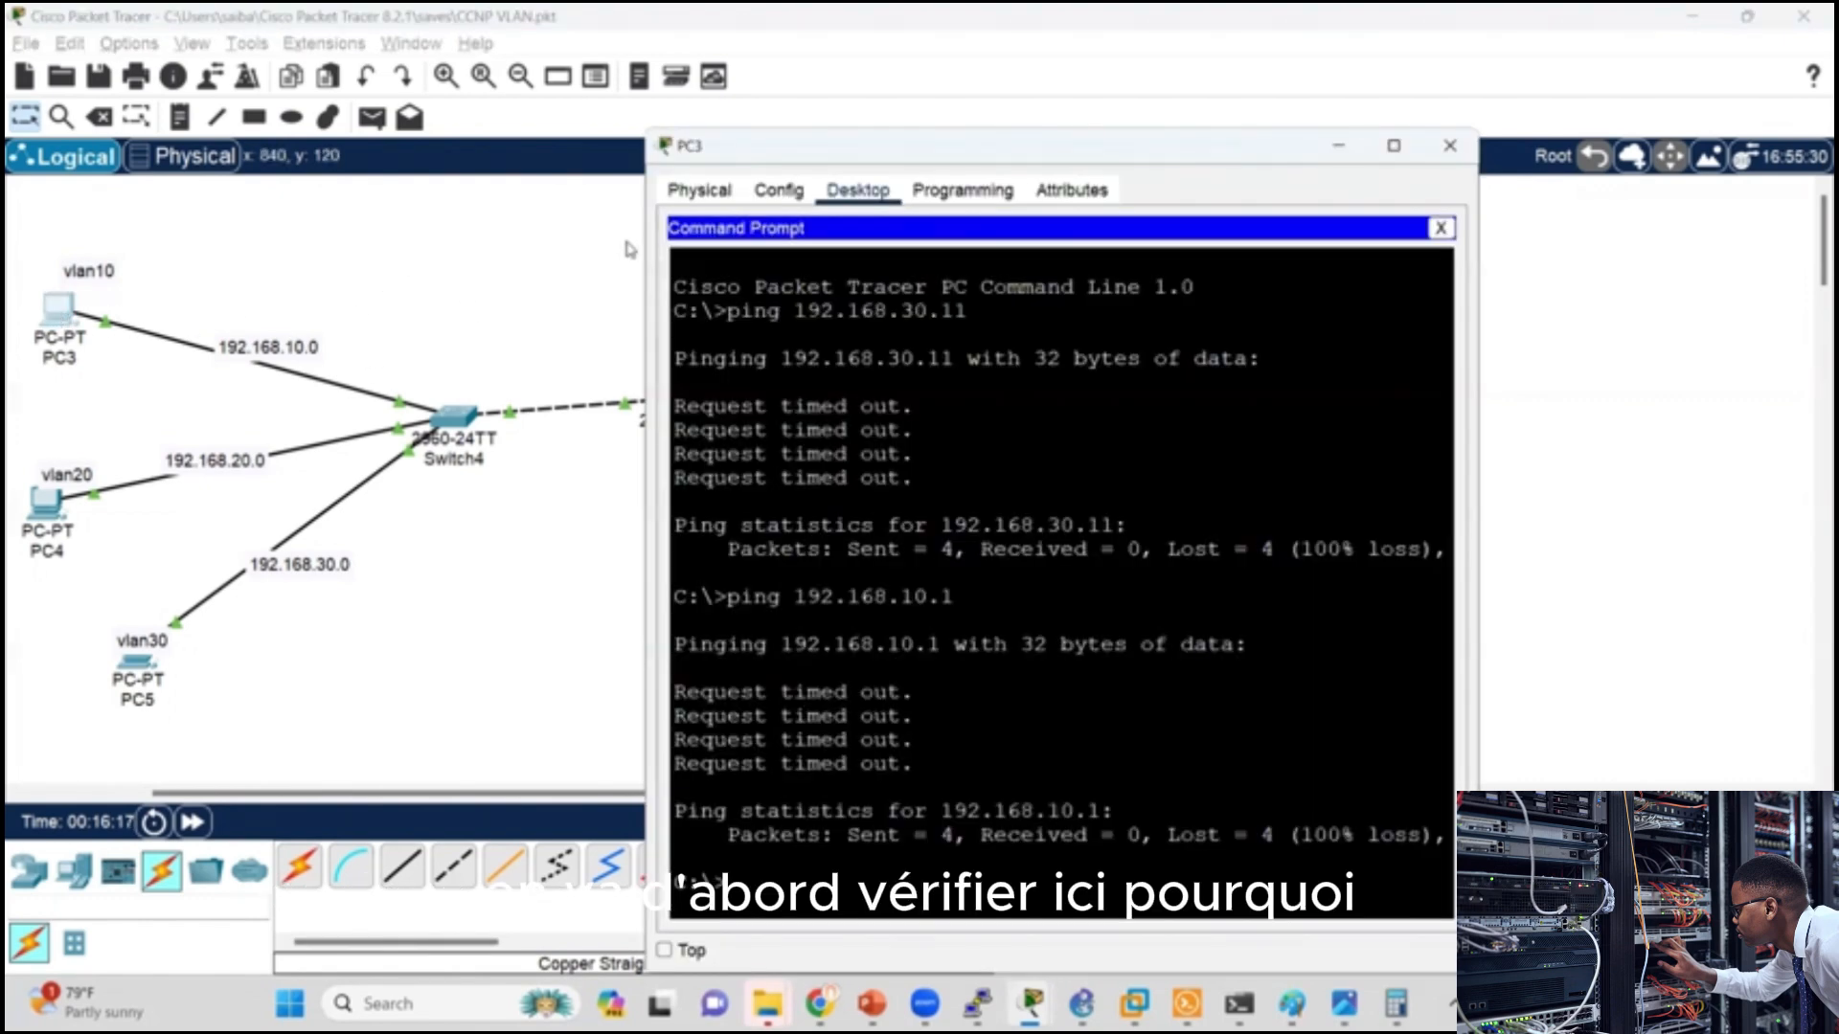
pyautogui.click(1440, 228)
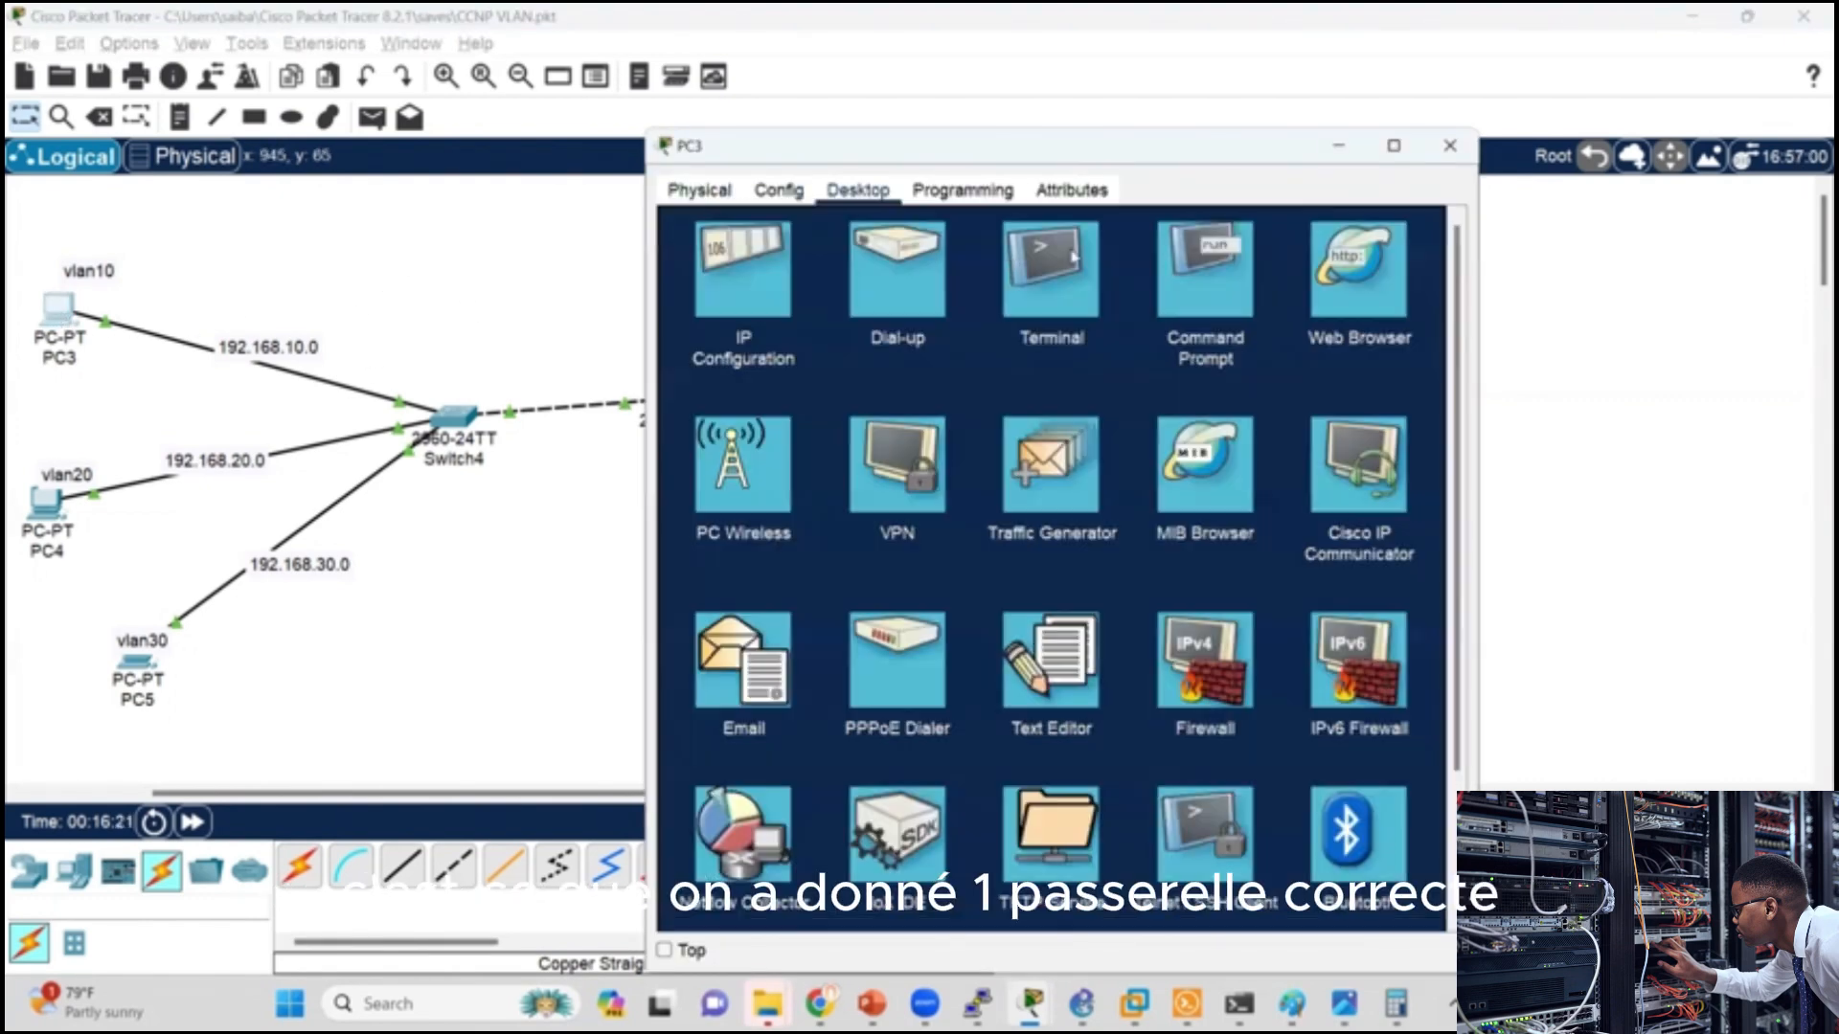
pyautogui.click(761, 311)
pyautogui.moveTo(1058, 412); pyautogui.dragTo(956, 397)
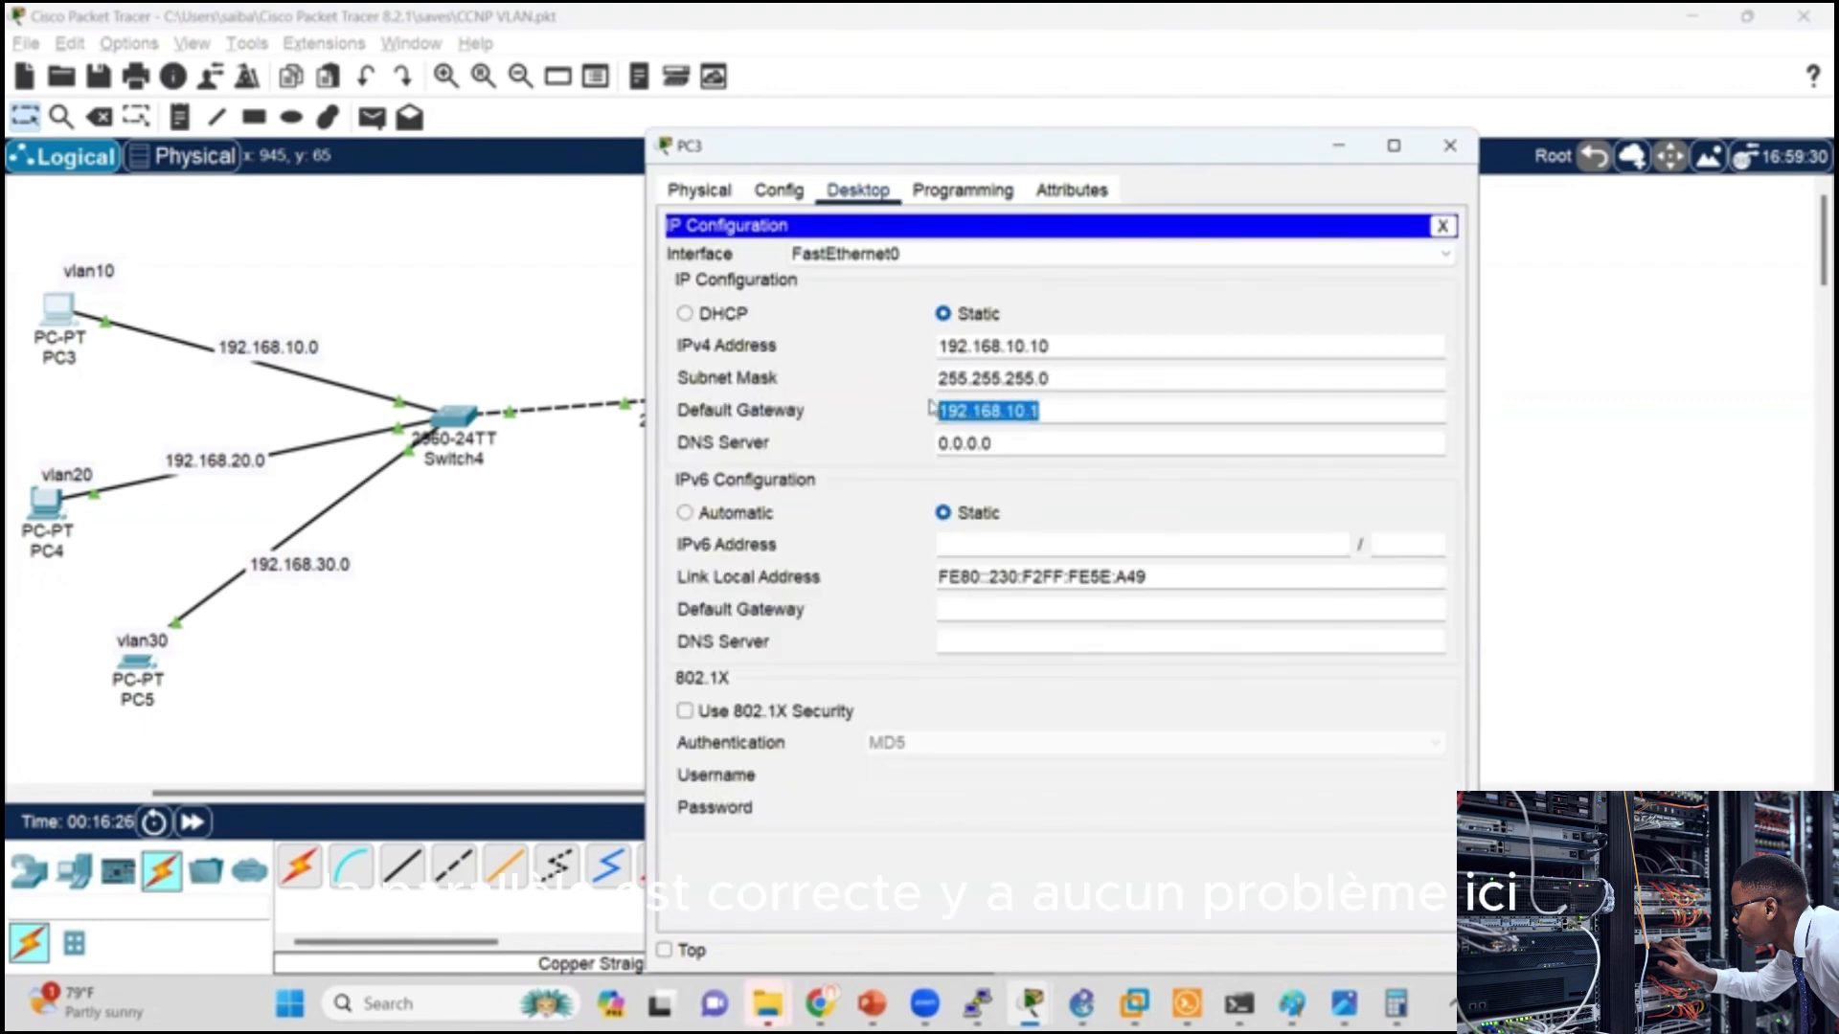
pyautogui.click(1451, 156)
# Step: Recheck the IPv4 address and default gateway in PC4's IP configuration
pyautogui.click(46, 503)
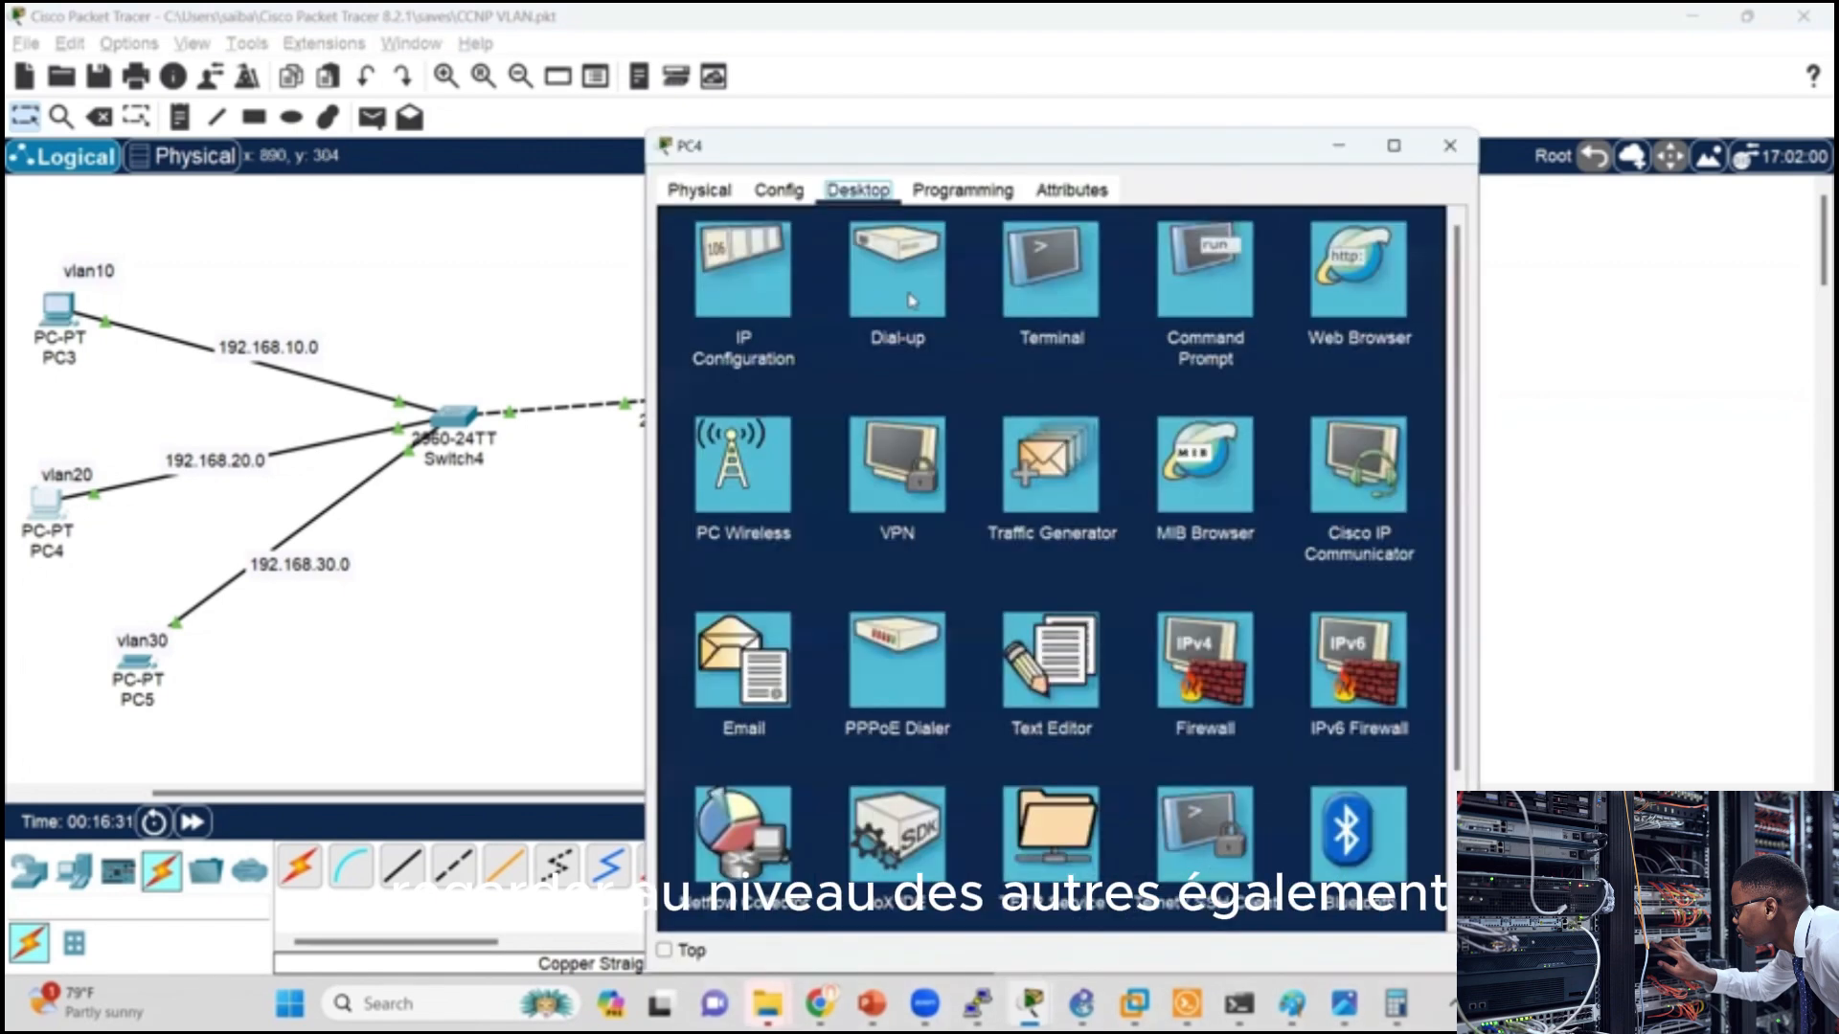
pyautogui.click(771, 289)
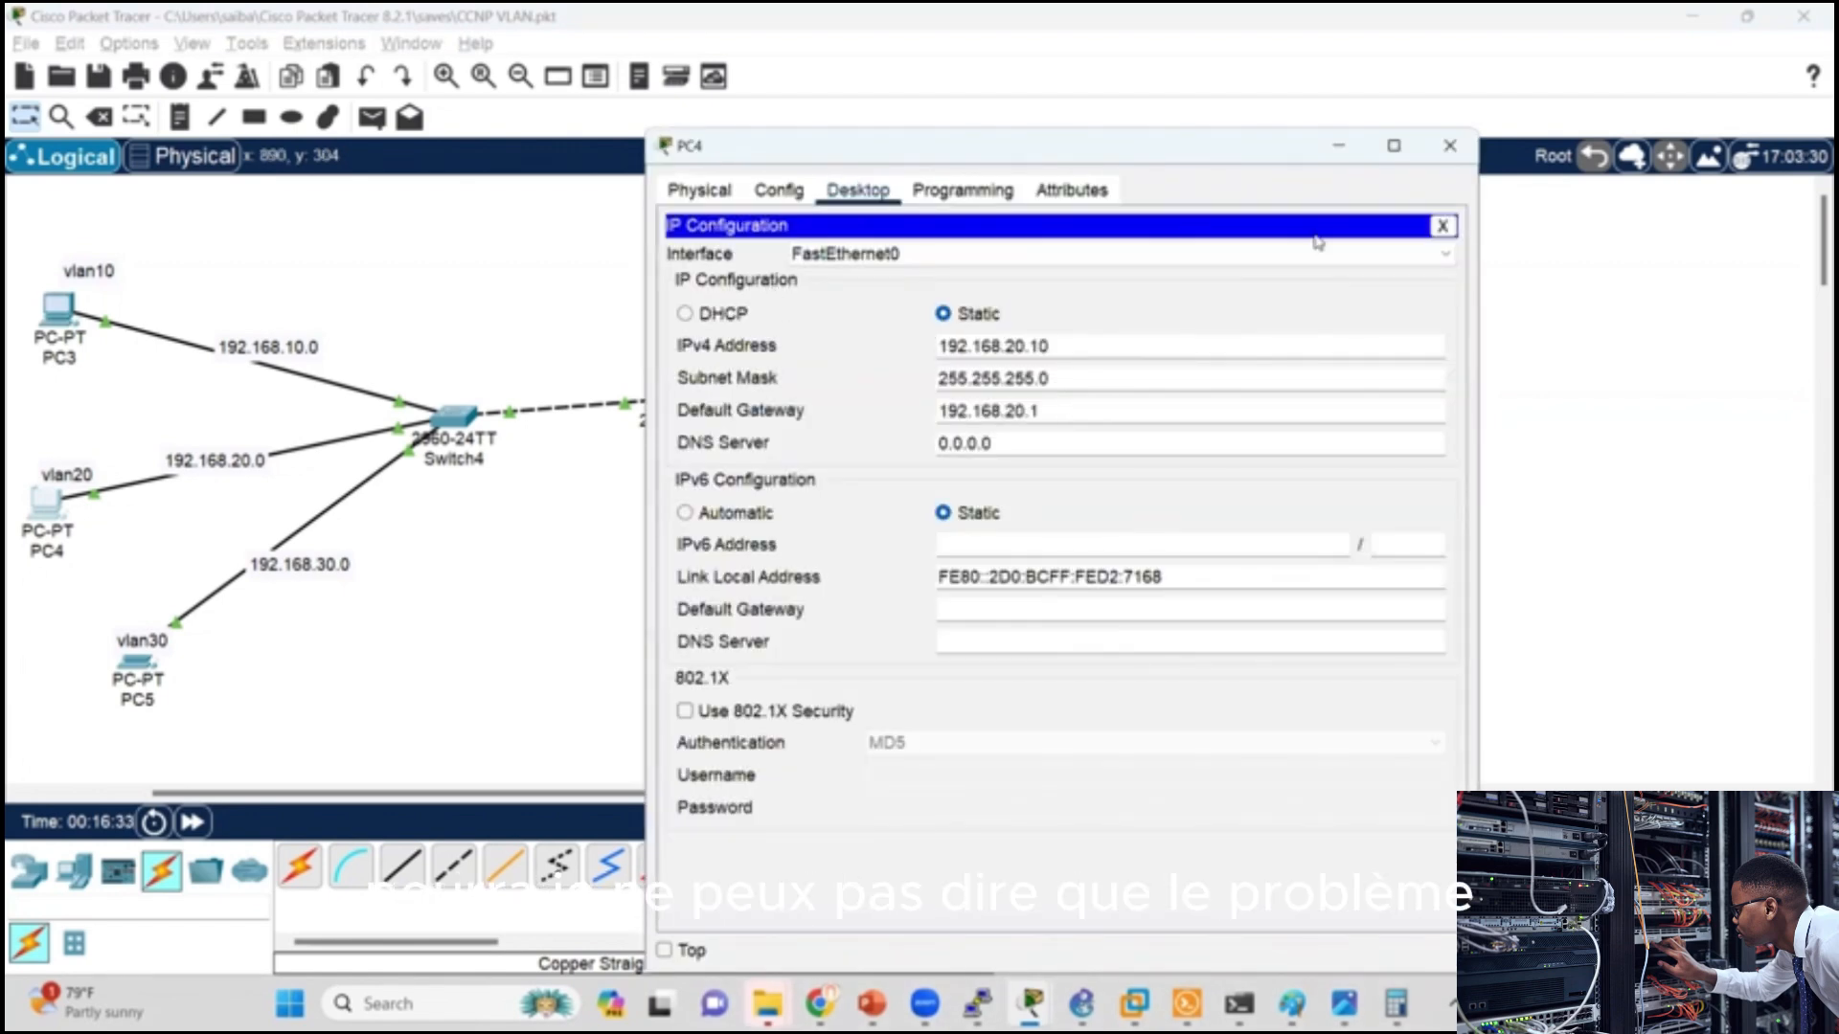
pyautogui.click(1443, 226)
# Step: Ping the VLAN 20 gateway 192.168.20.1 from PC4's Command Prompt
pyautogui.click(1204, 287)
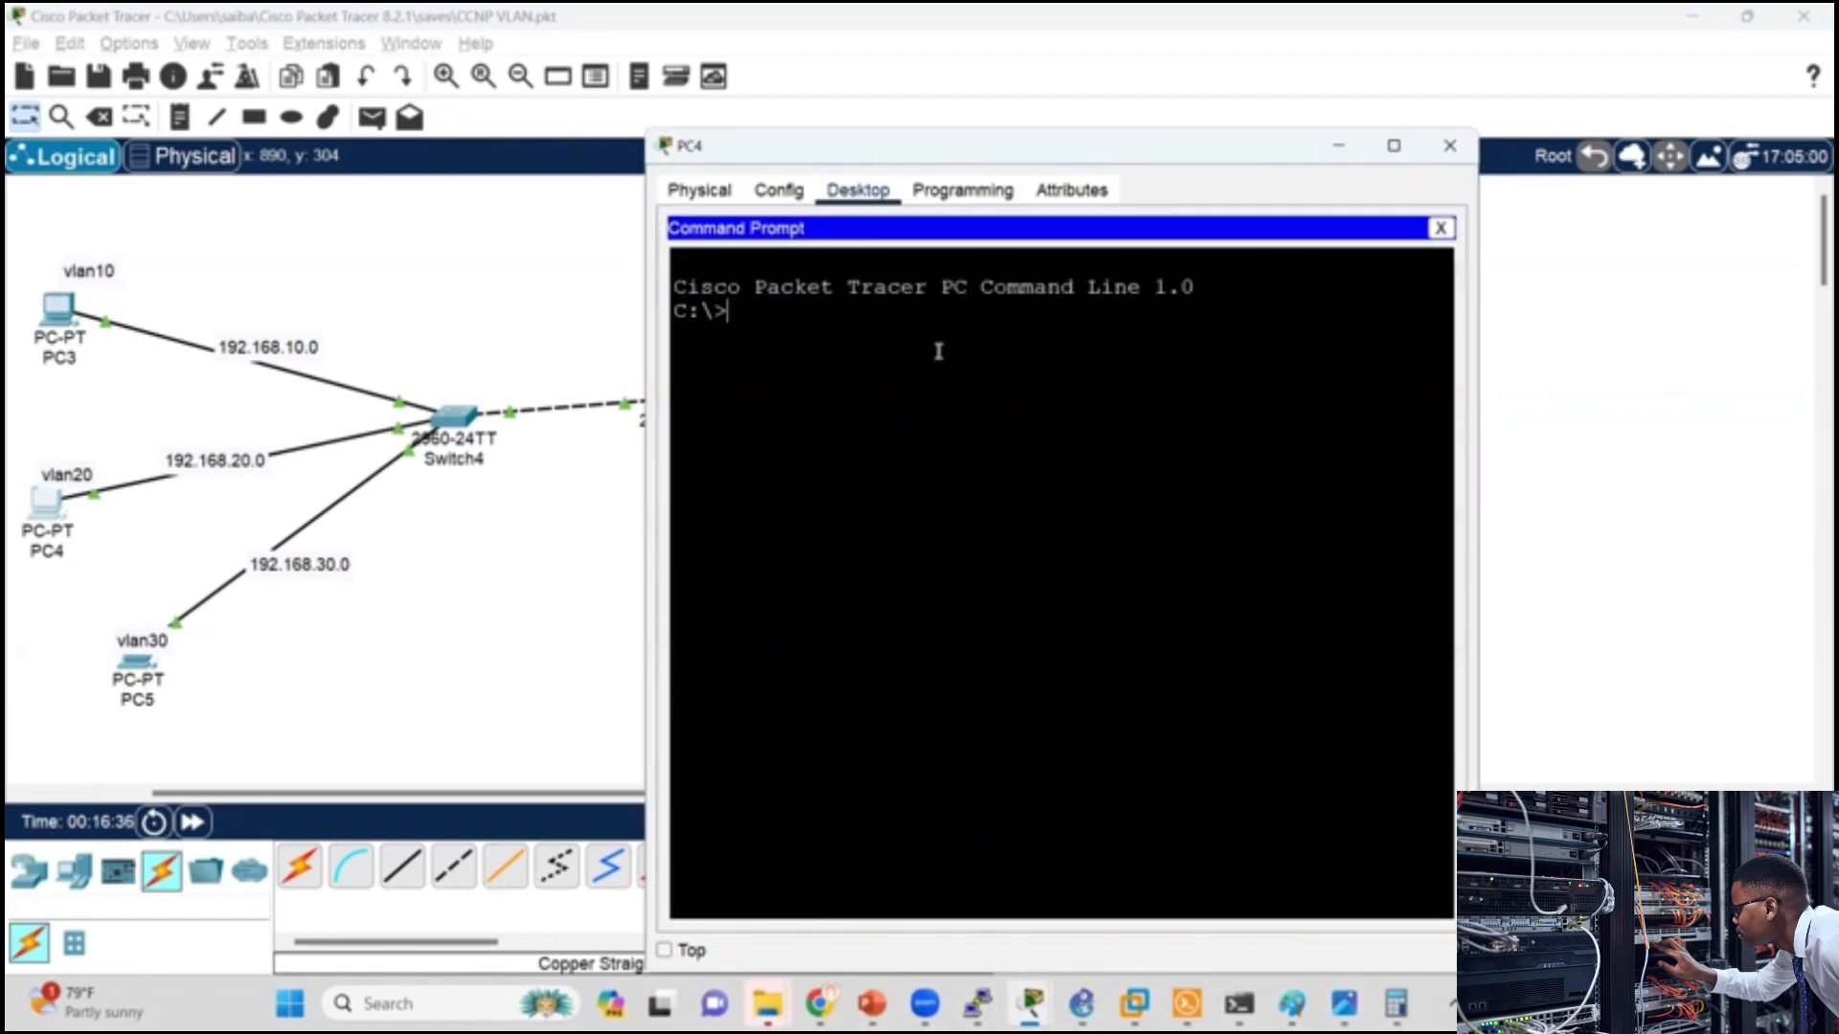
pyautogui.write('ping 192.168.20')
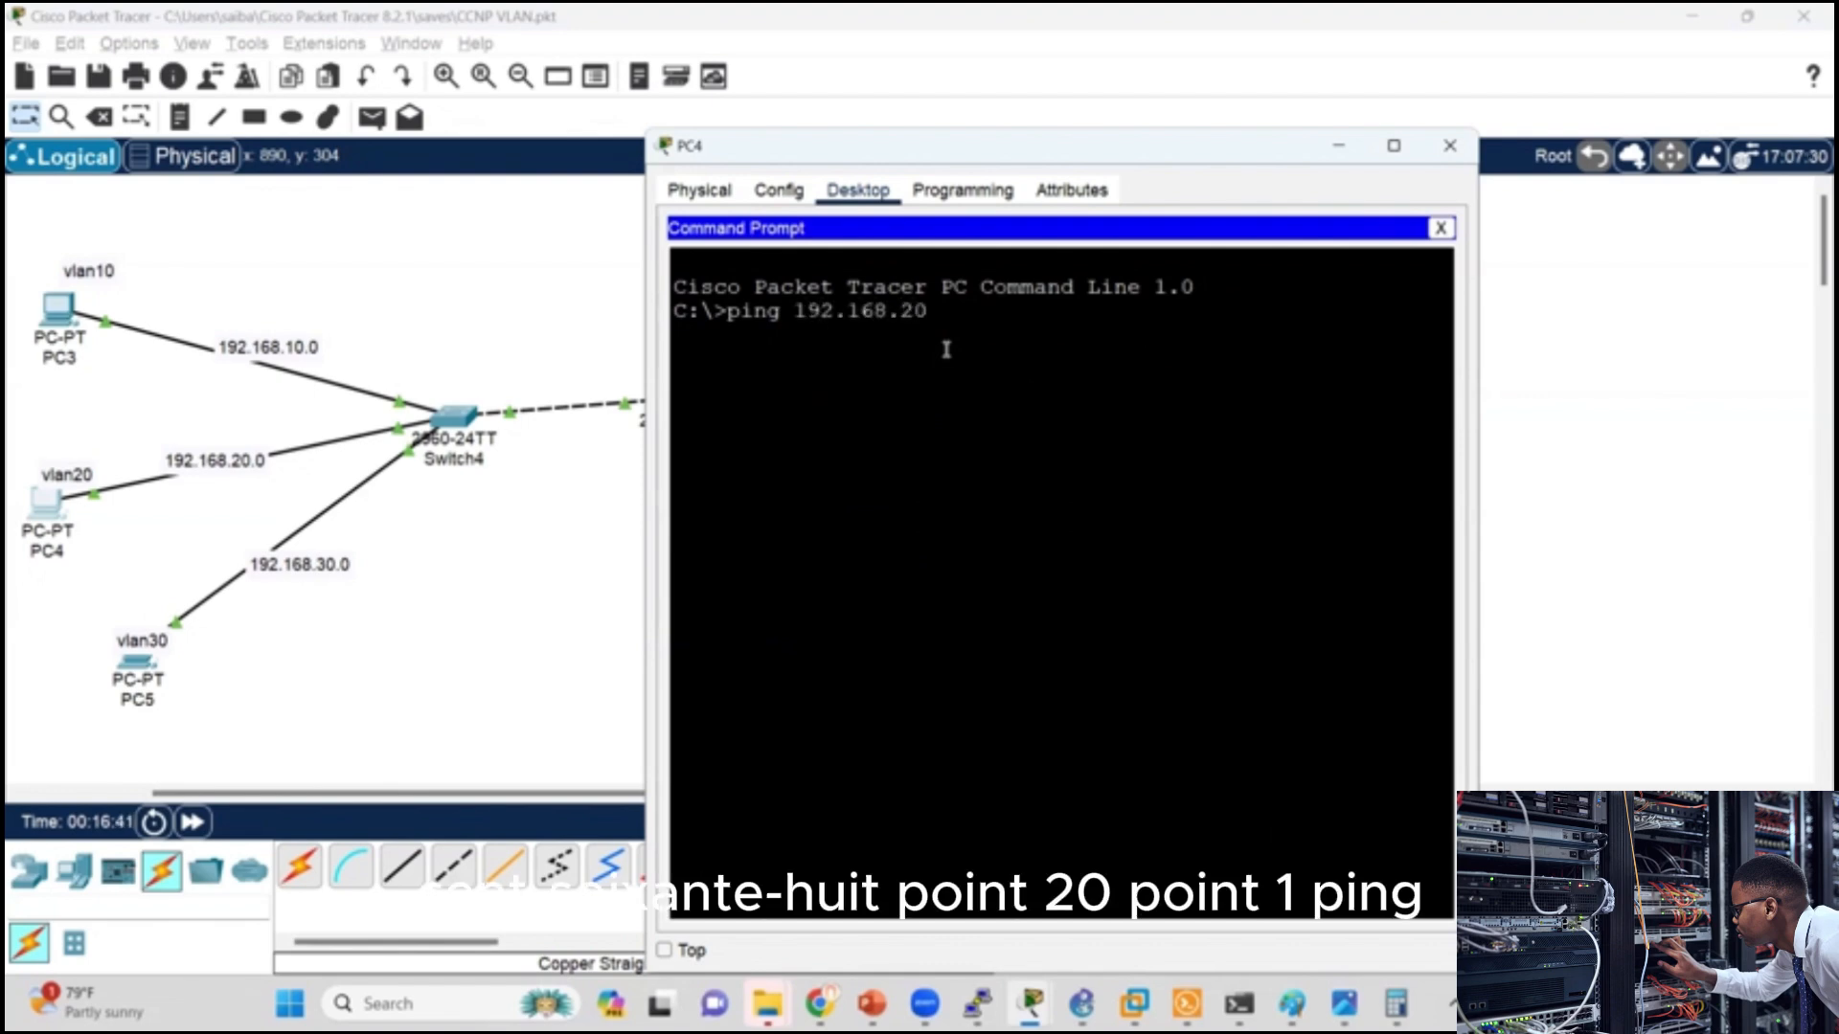
pyautogui.write('.1')
pyautogui.press('Return')
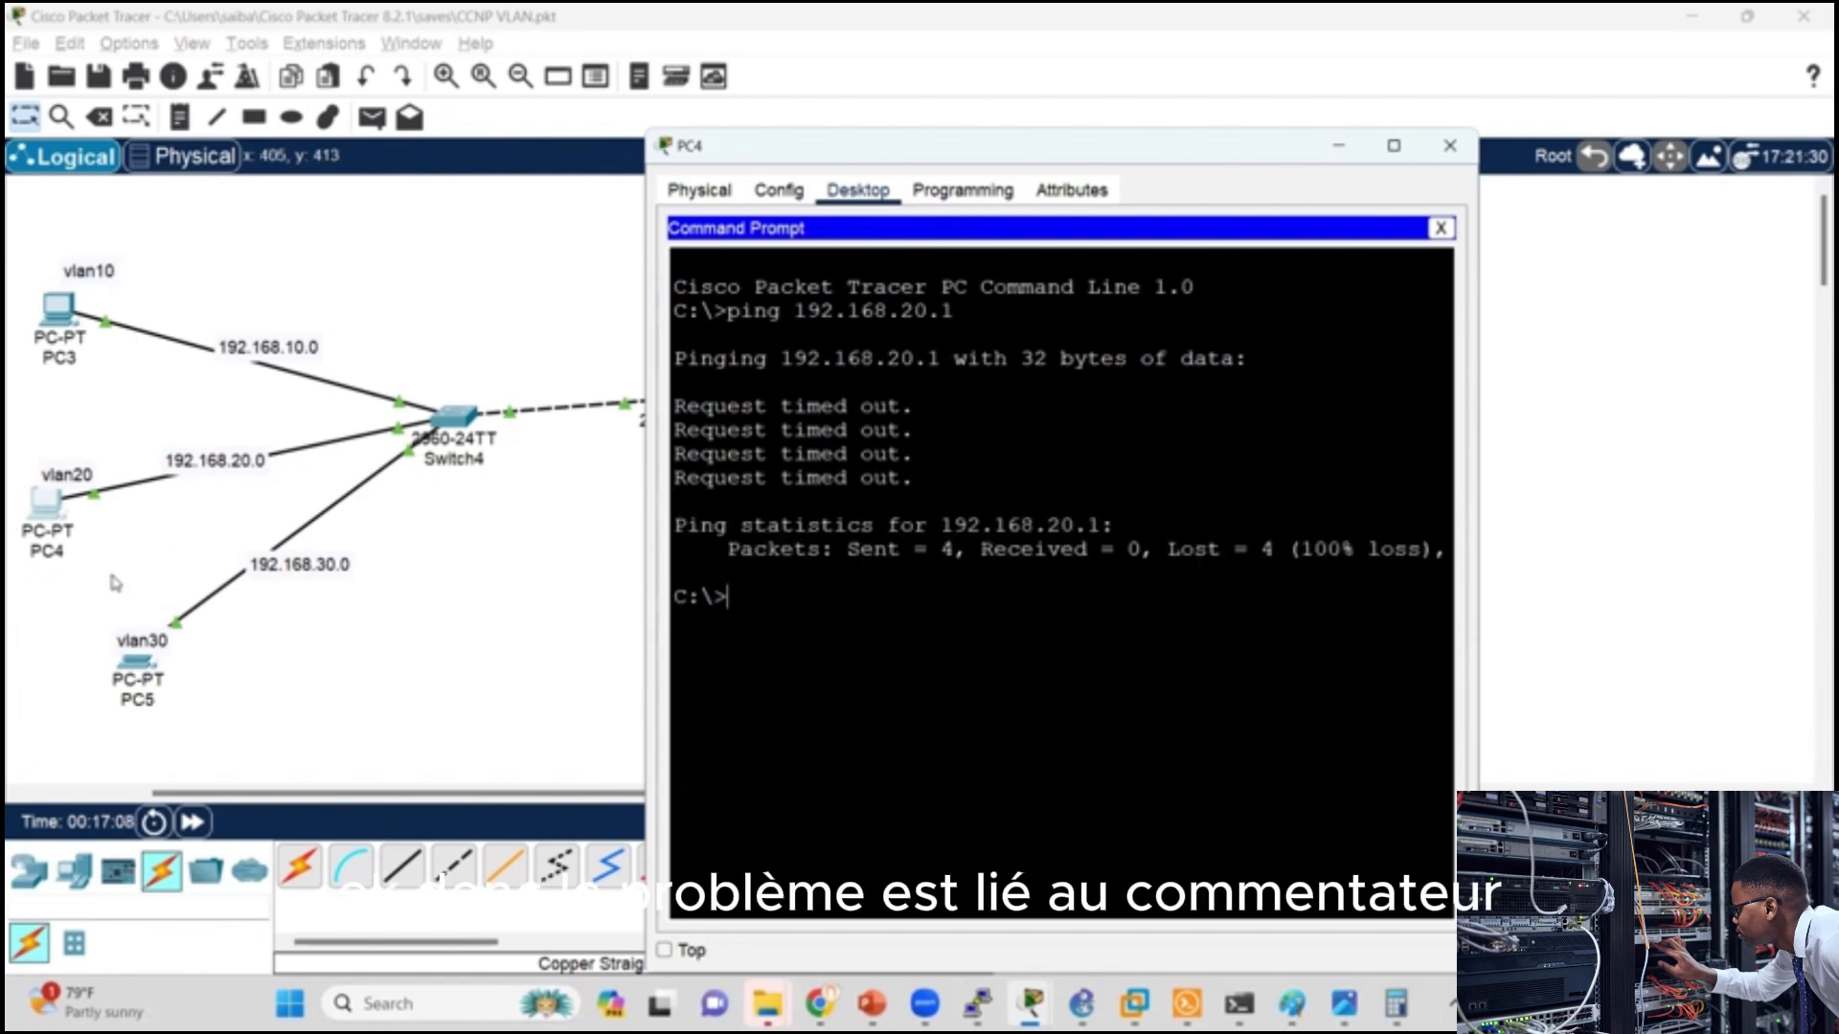
pyautogui.click(559, 686)
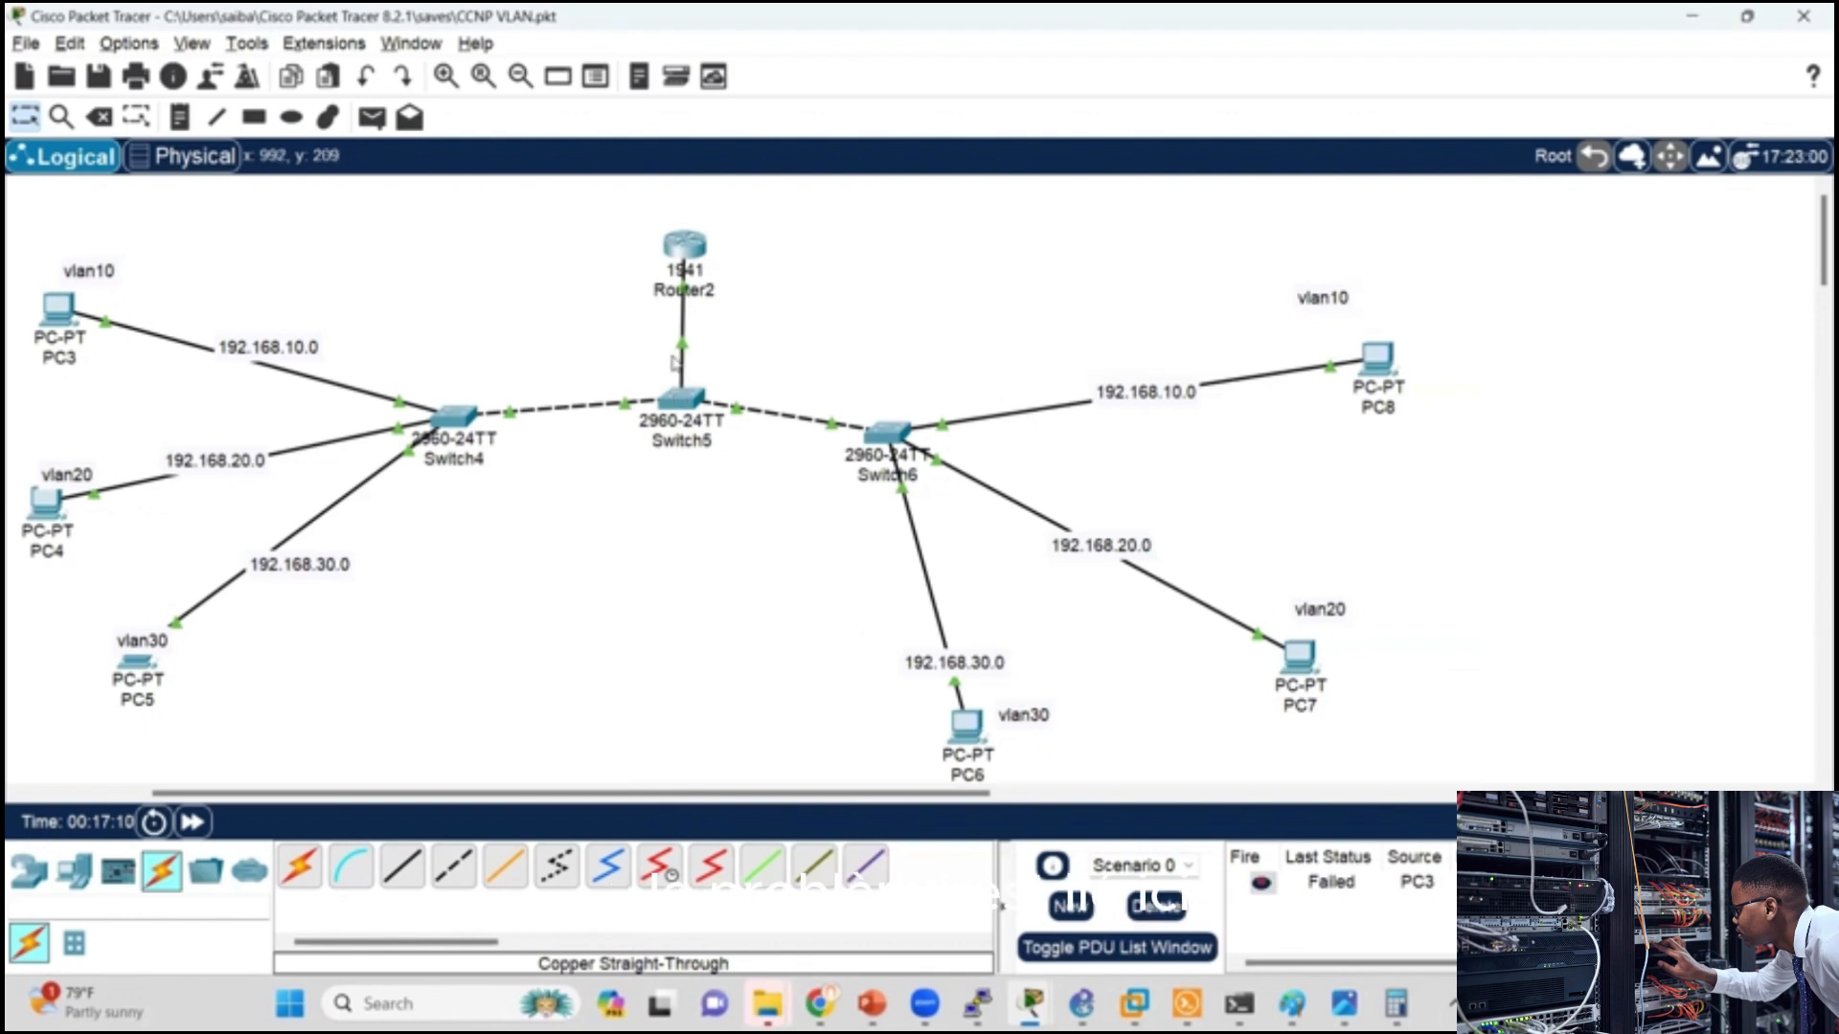
# Step: Leave configuration mode on Switch5 and display its ports' details with sh interfaces switchport
pyautogui.moveTo(683, 343)
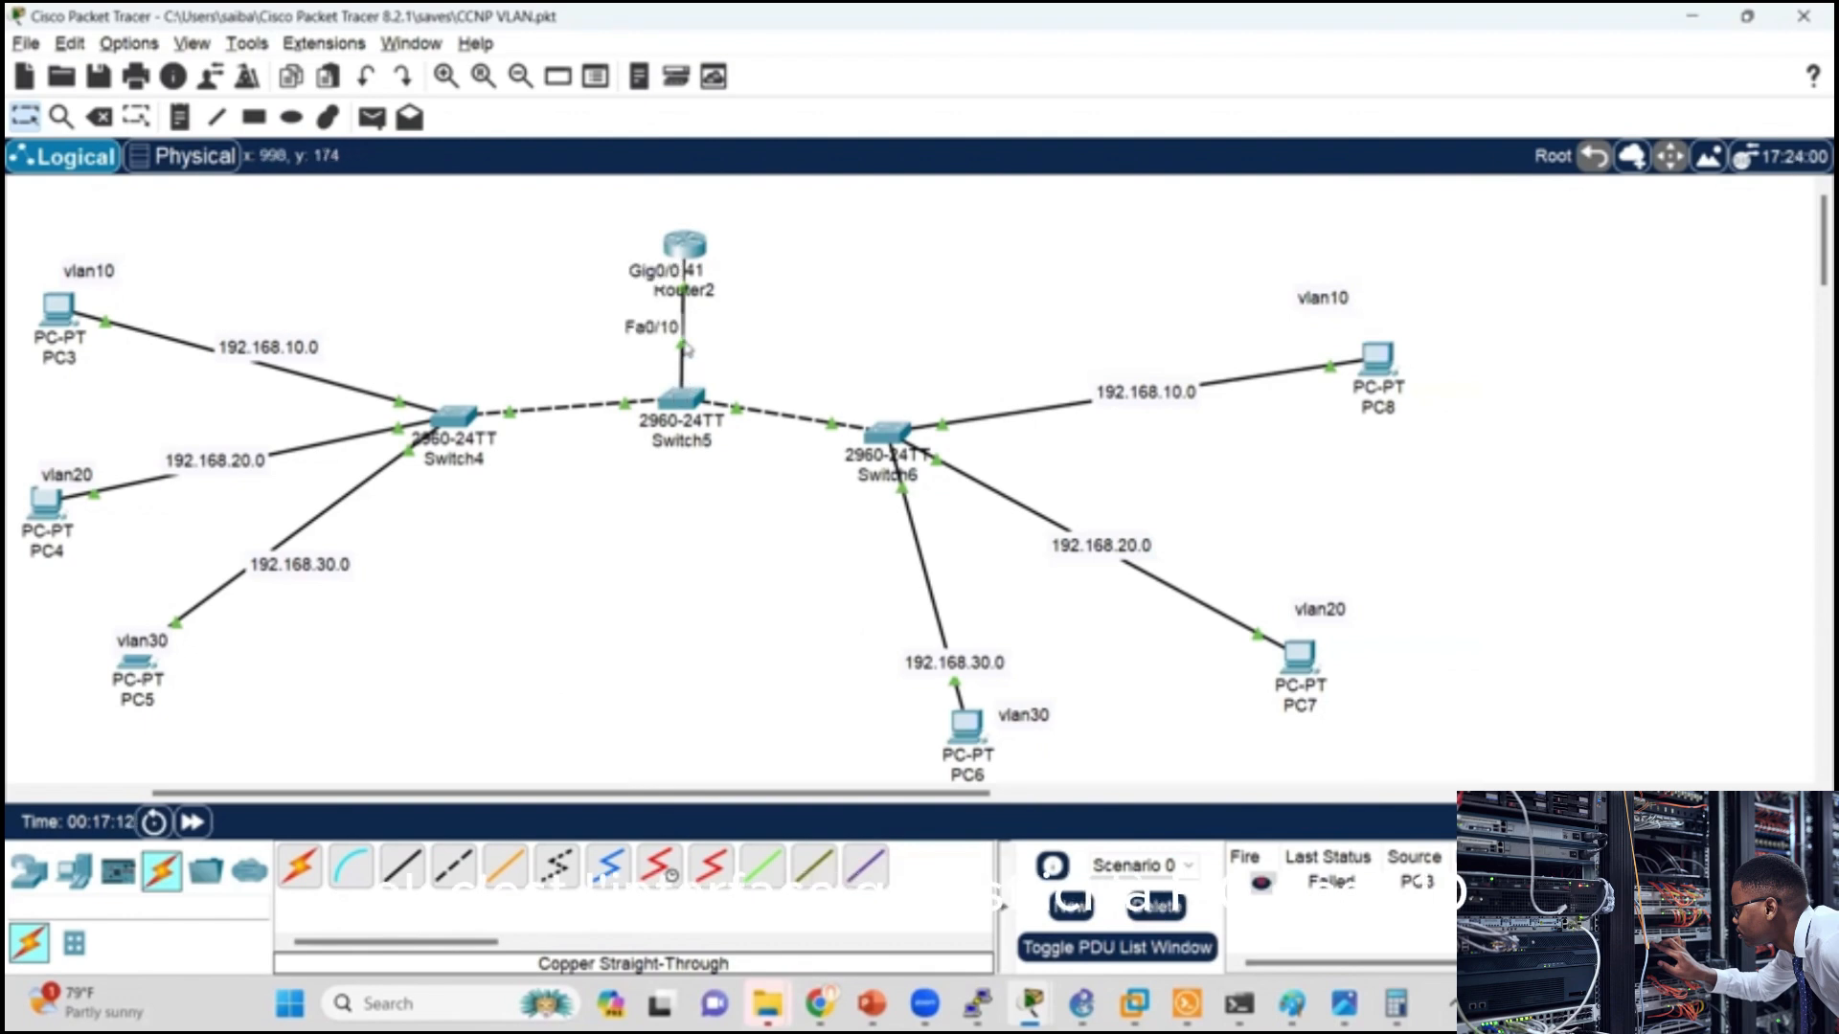
pyautogui.click(682, 403)
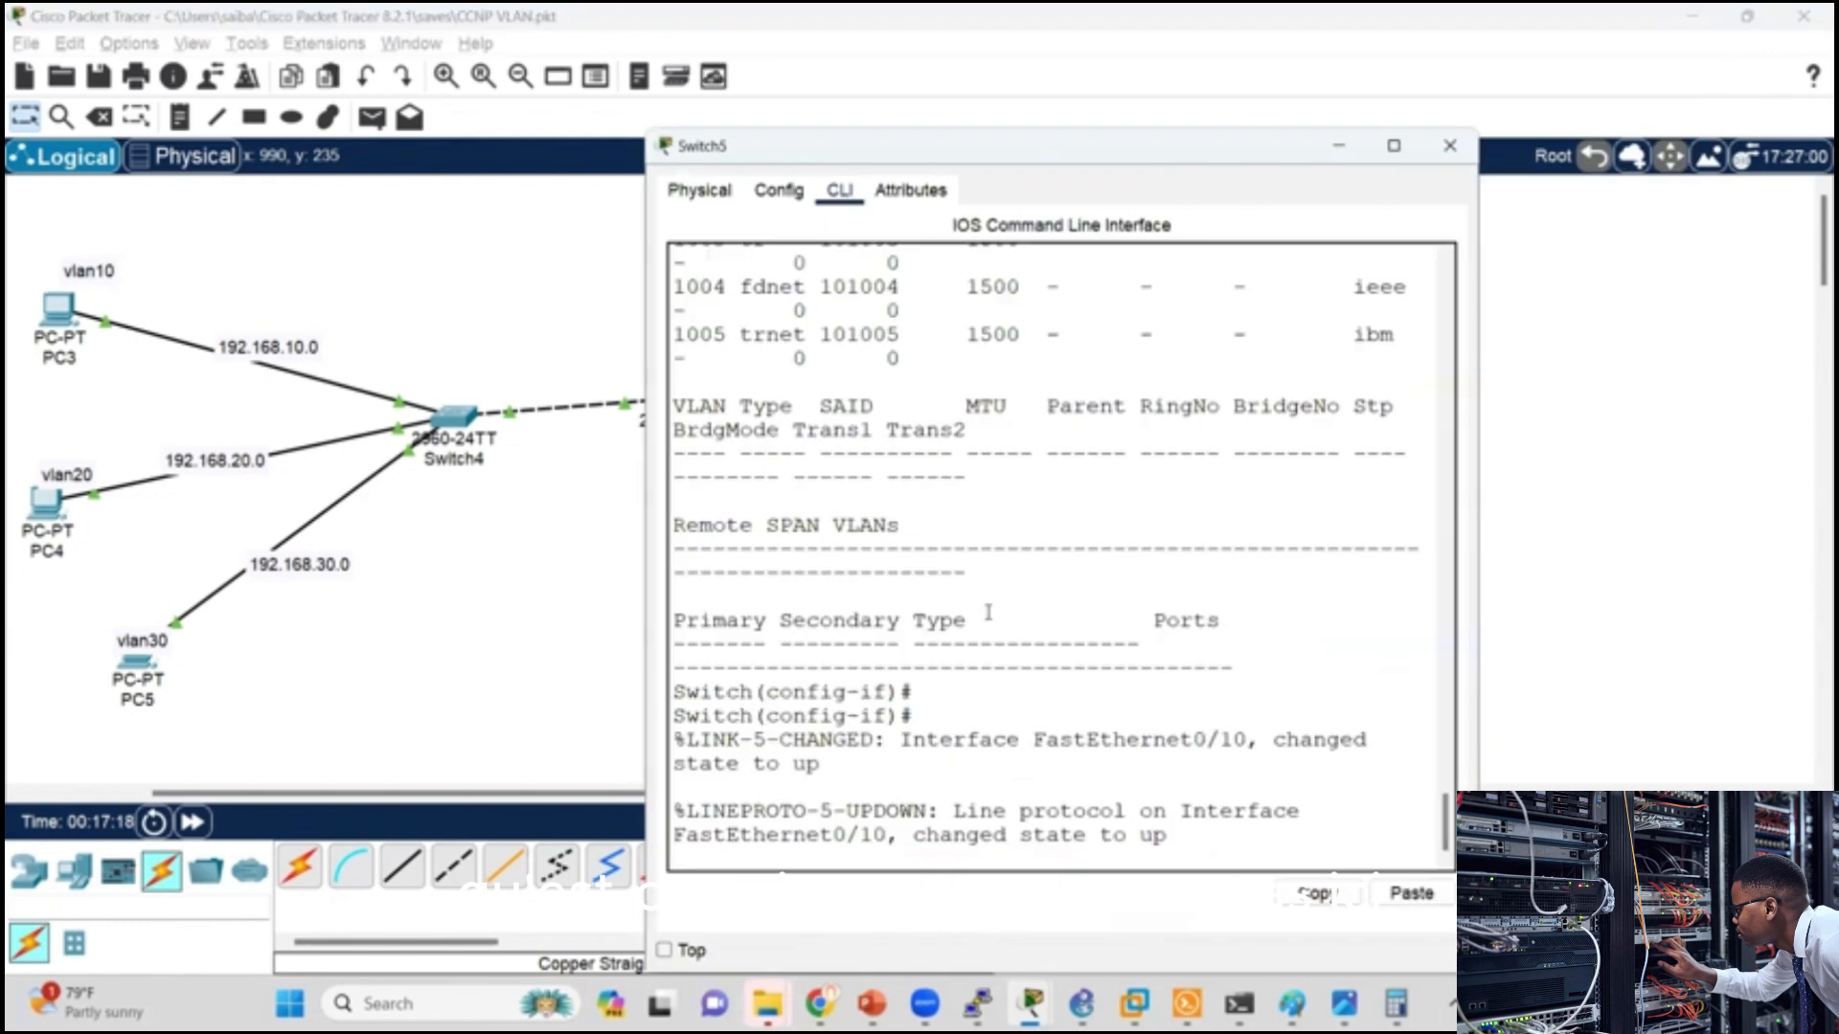
pyautogui.press('Return')
pyautogui.press('Return')
pyautogui.press('Return')
pyautogui.hotkey('ctrl', 'z')
pyautogui.press('Return')
pyautogui.press('Return')
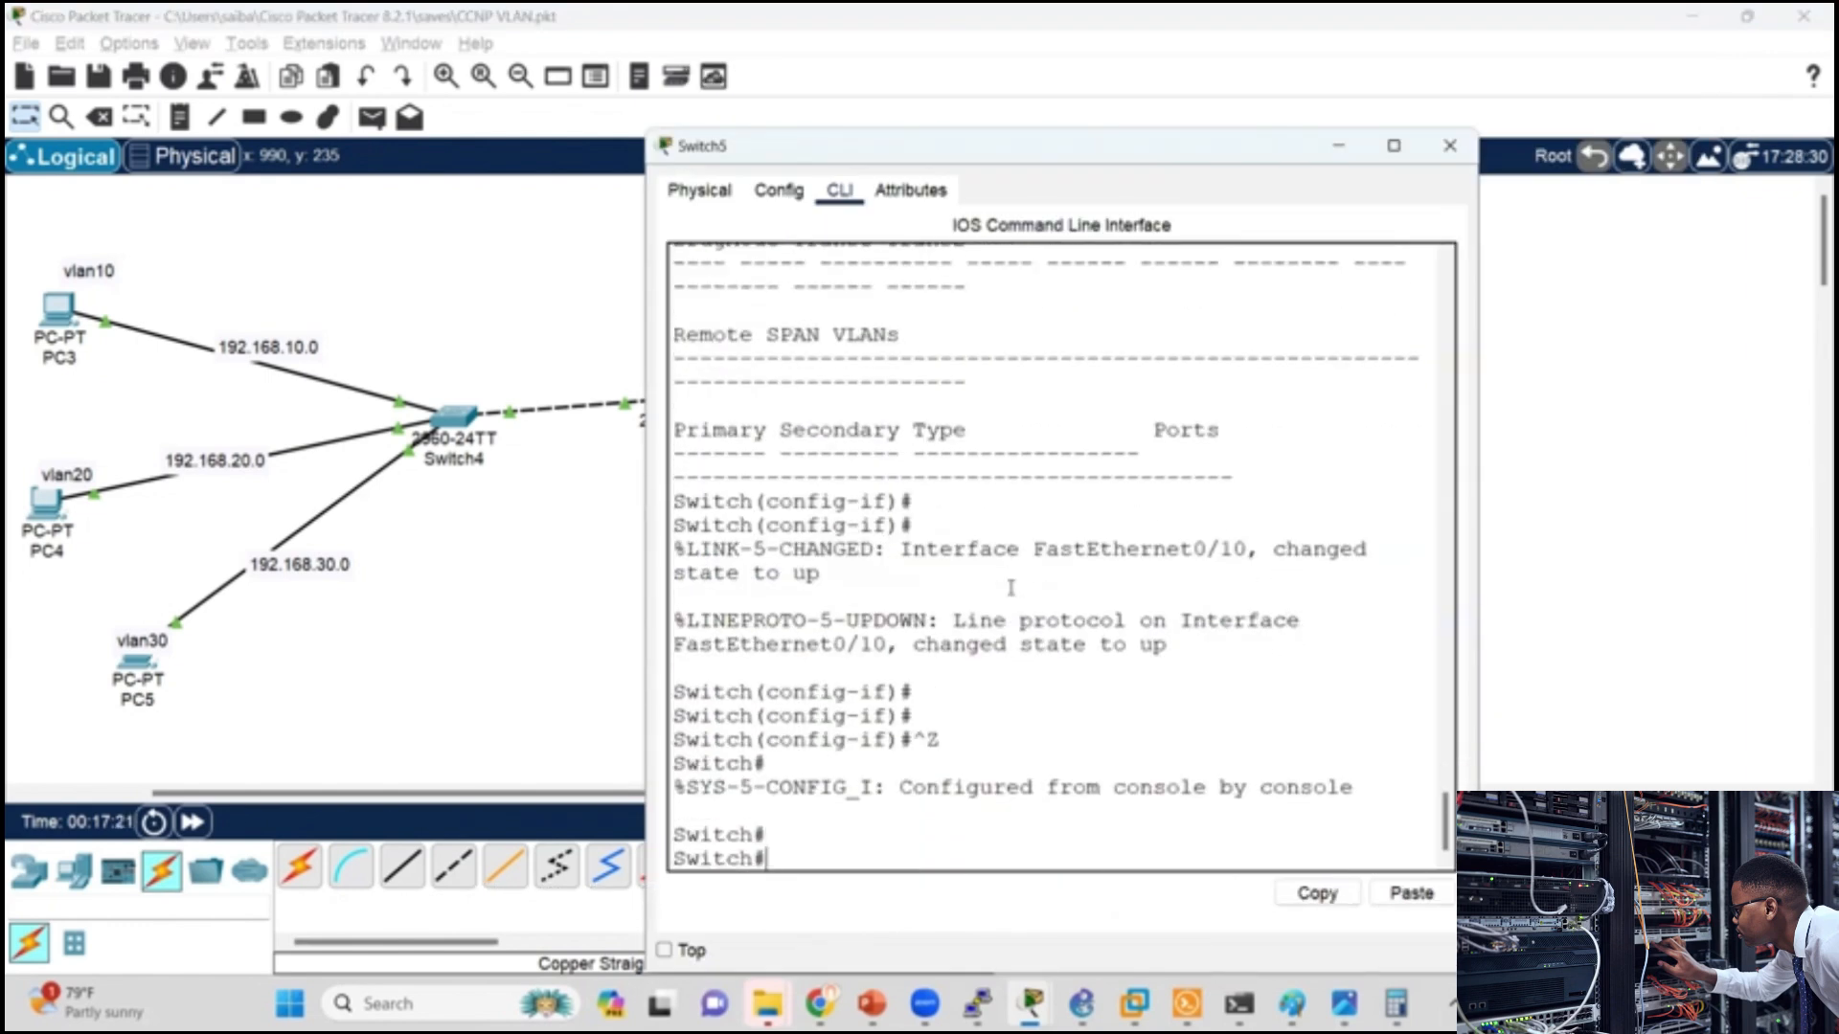
pyautogui.write('sh int')
pyautogui.press('Tab')
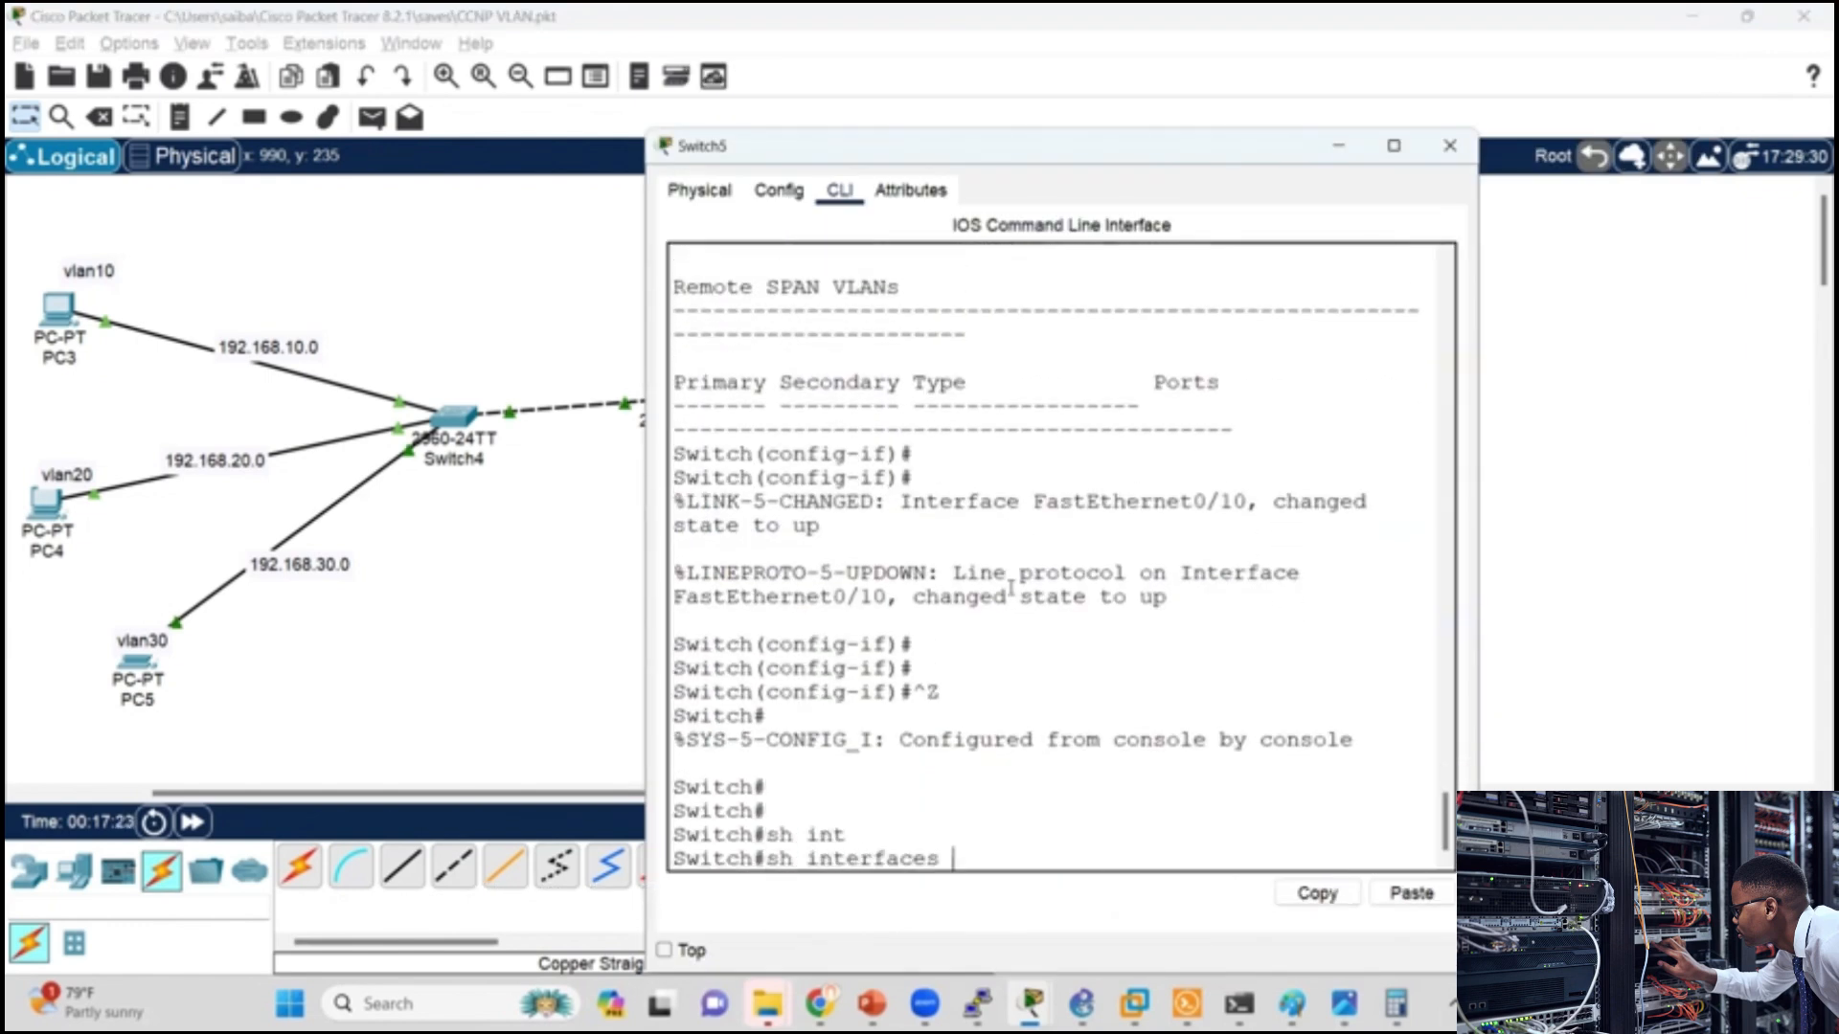
pyautogui.write('?')
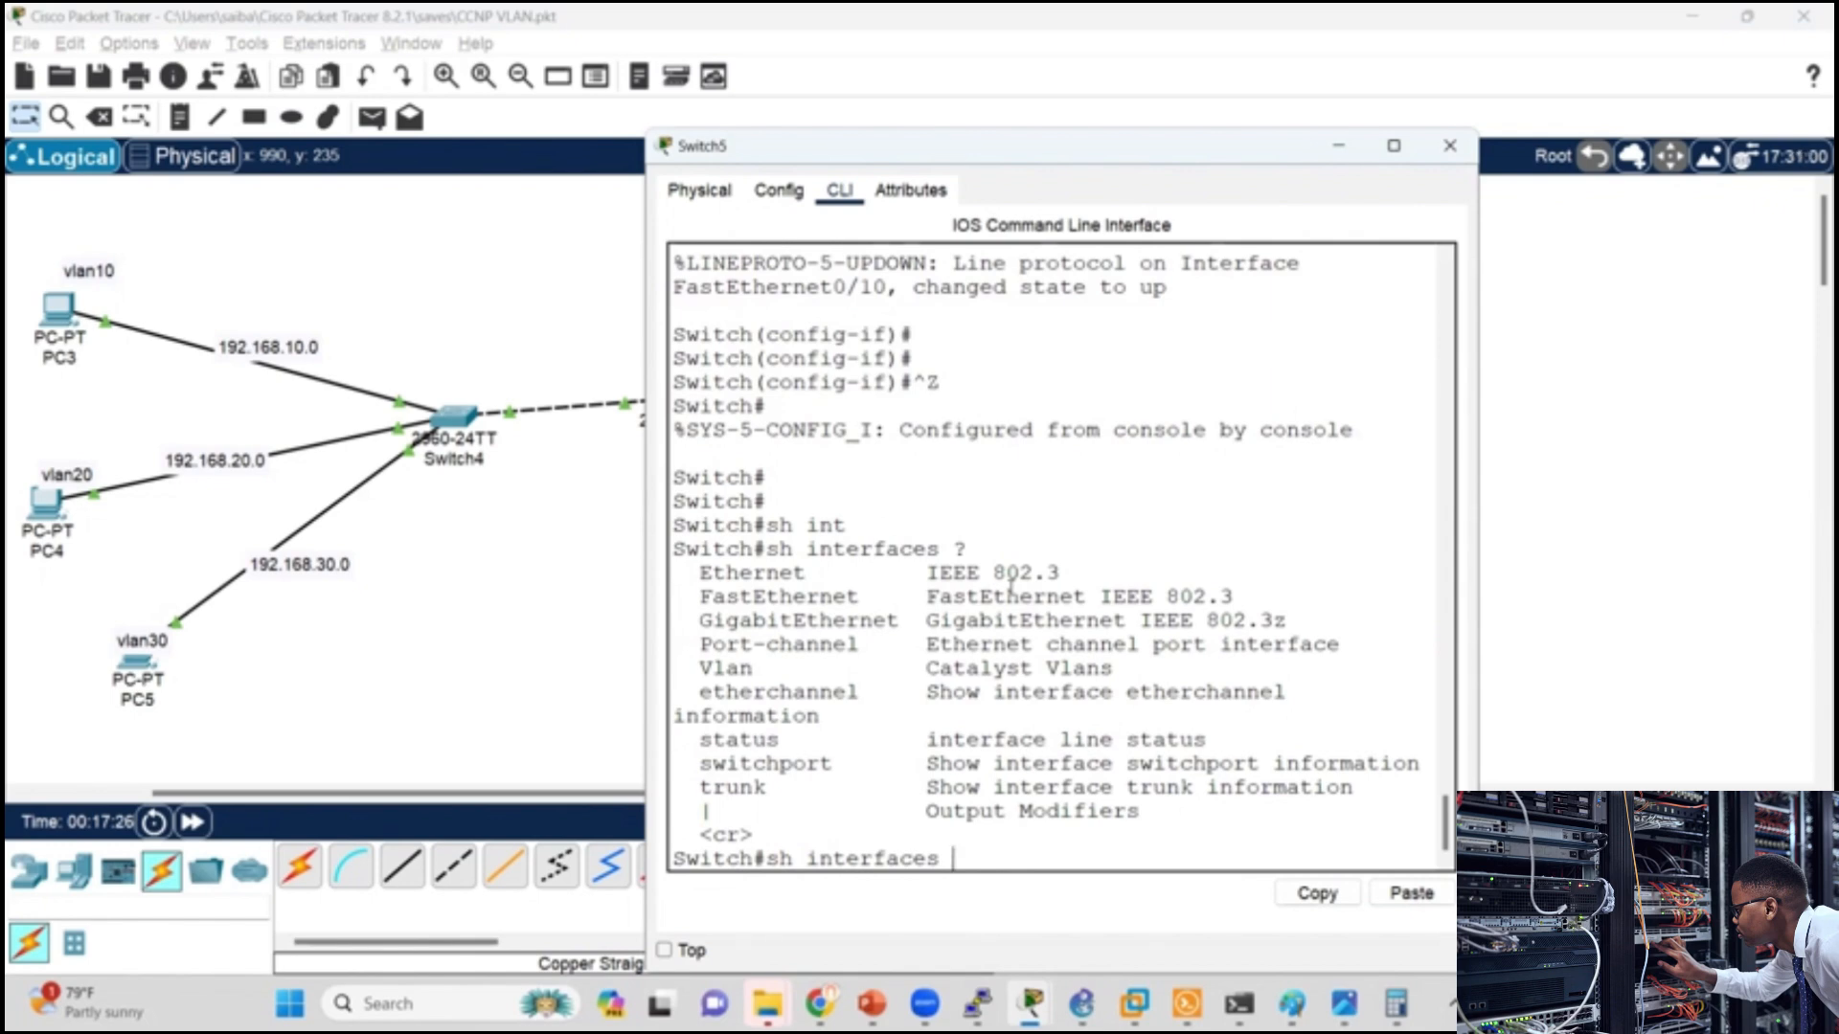
pyautogui.write('sw')
pyautogui.press('Tab')
pyautogui.write('?')
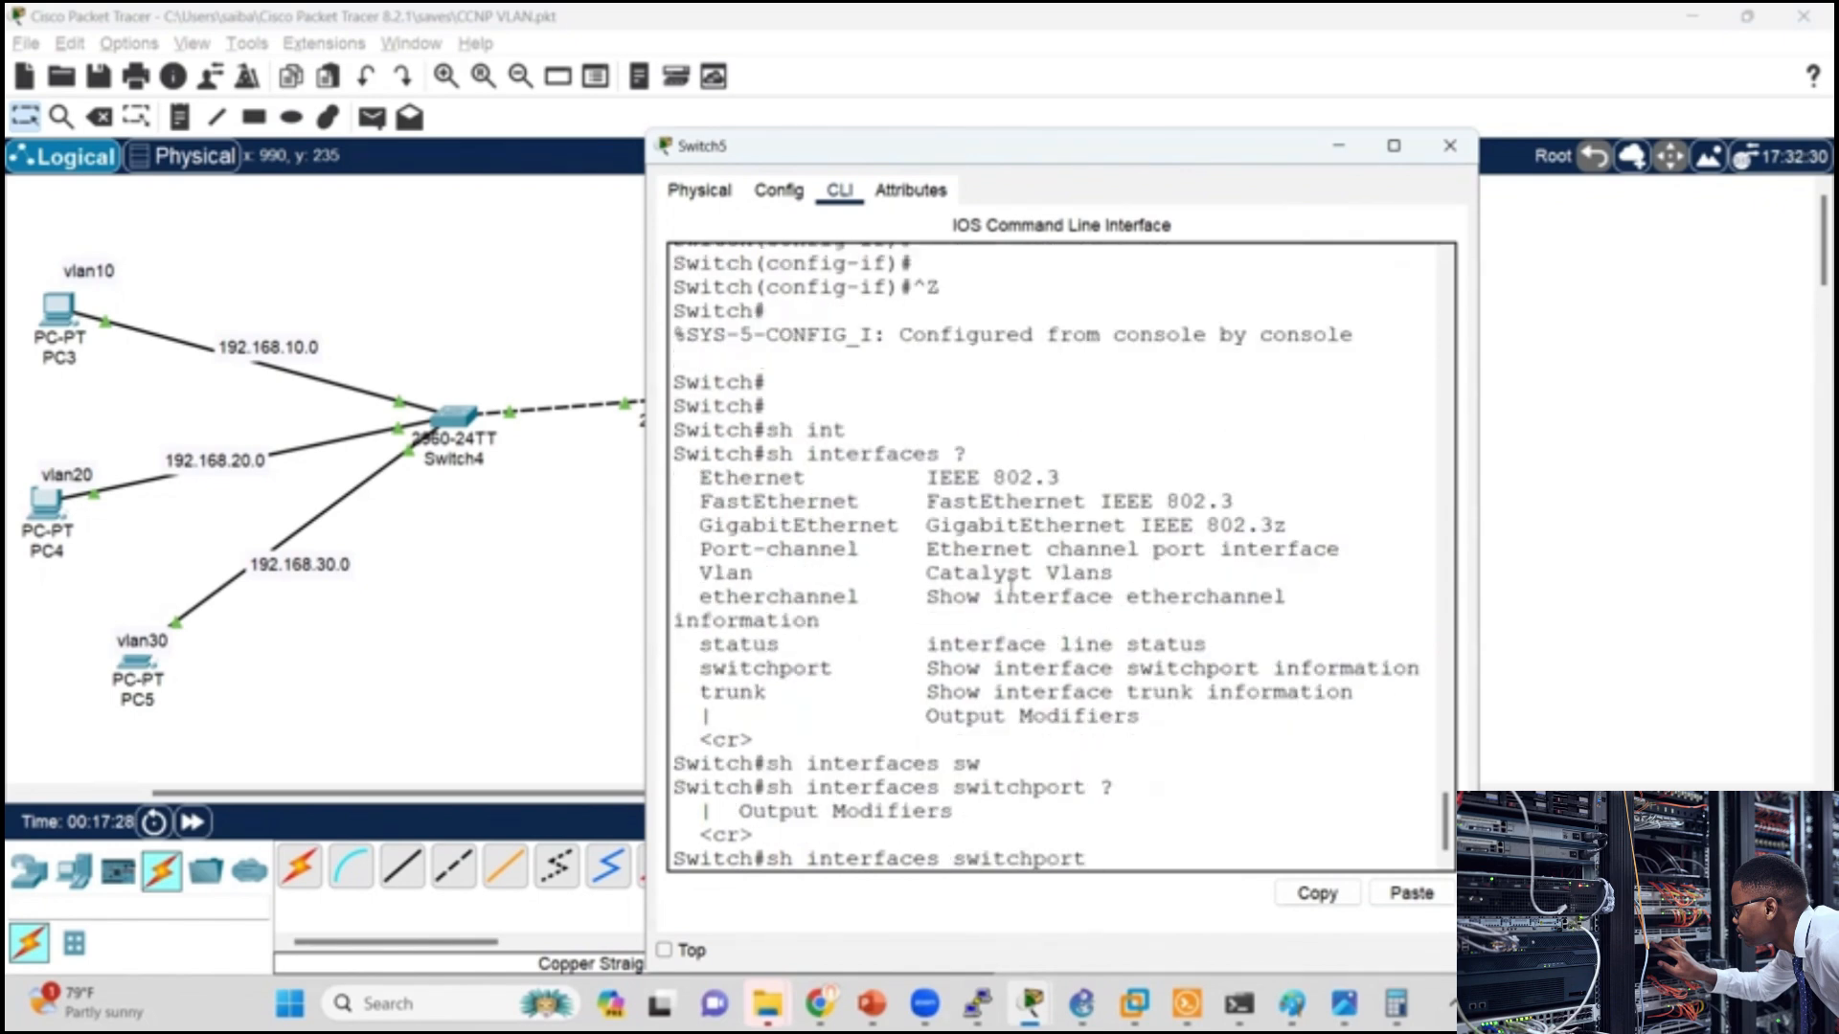
pyautogui.press('Return')
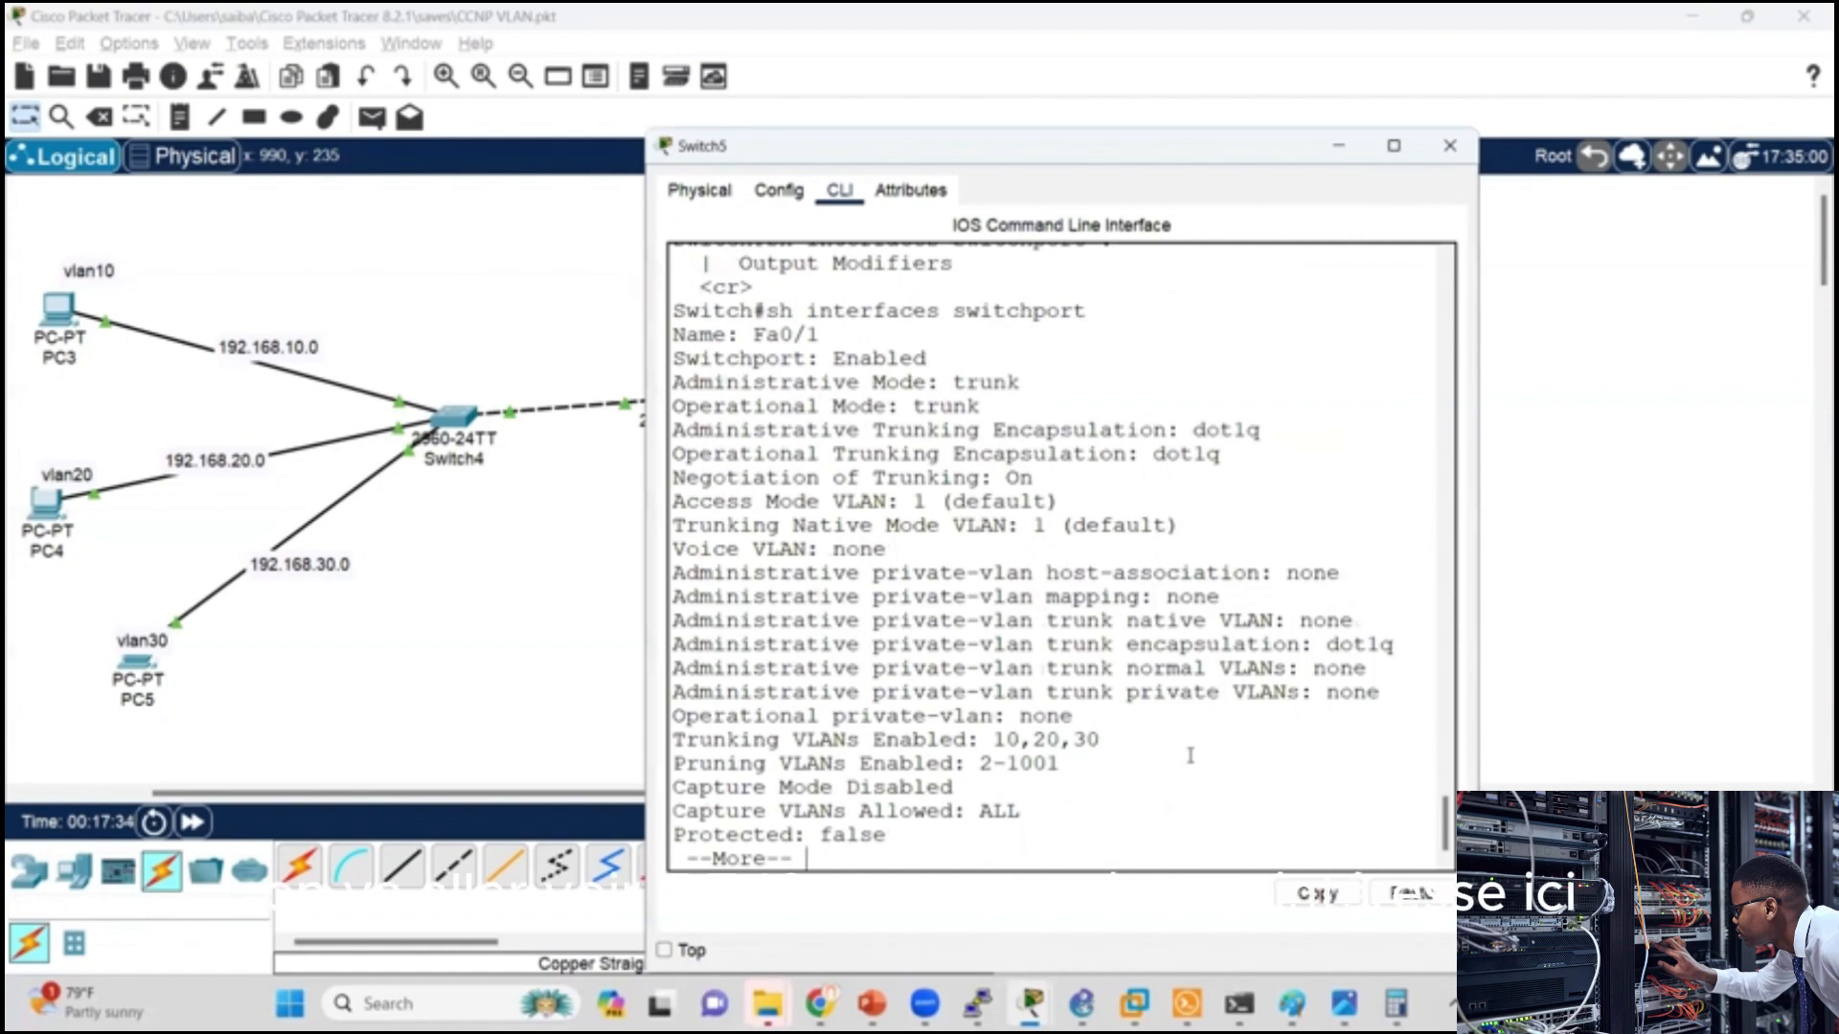
# Step: Page through Switch5's switchport output to the entry for Fa0/10, the port facing Router2
pyautogui.press('Return')
pyautogui.press('Return')
pyautogui.press('Return')
pyautogui.press('Return')
pyautogui.press('Return')
pyautogui.press('Return')
pyautogui.press('Return')
pyautogui.press('Return')
pyautogui.press('Return')
pyautogui.press('Return')
pyautogui.press('Return')
pyautogui.press('Return')
pyautogui.press('Return')
pyautogui.press('Return')
pyautogui.press('Return')
pyautogui.press('Return')
pyautogui.press('Return')
pyautogui.press('Return')
pyautogui.press('Return')
pyautogui.press('Return')
pyautogui.press('Return')
pyautogui.press('Return')
pyautogui.press('Return')
pyautogui.press('Return')
pyautogui.press('Return')
pyautogui.press('Return')
pyautogui.press('Return')
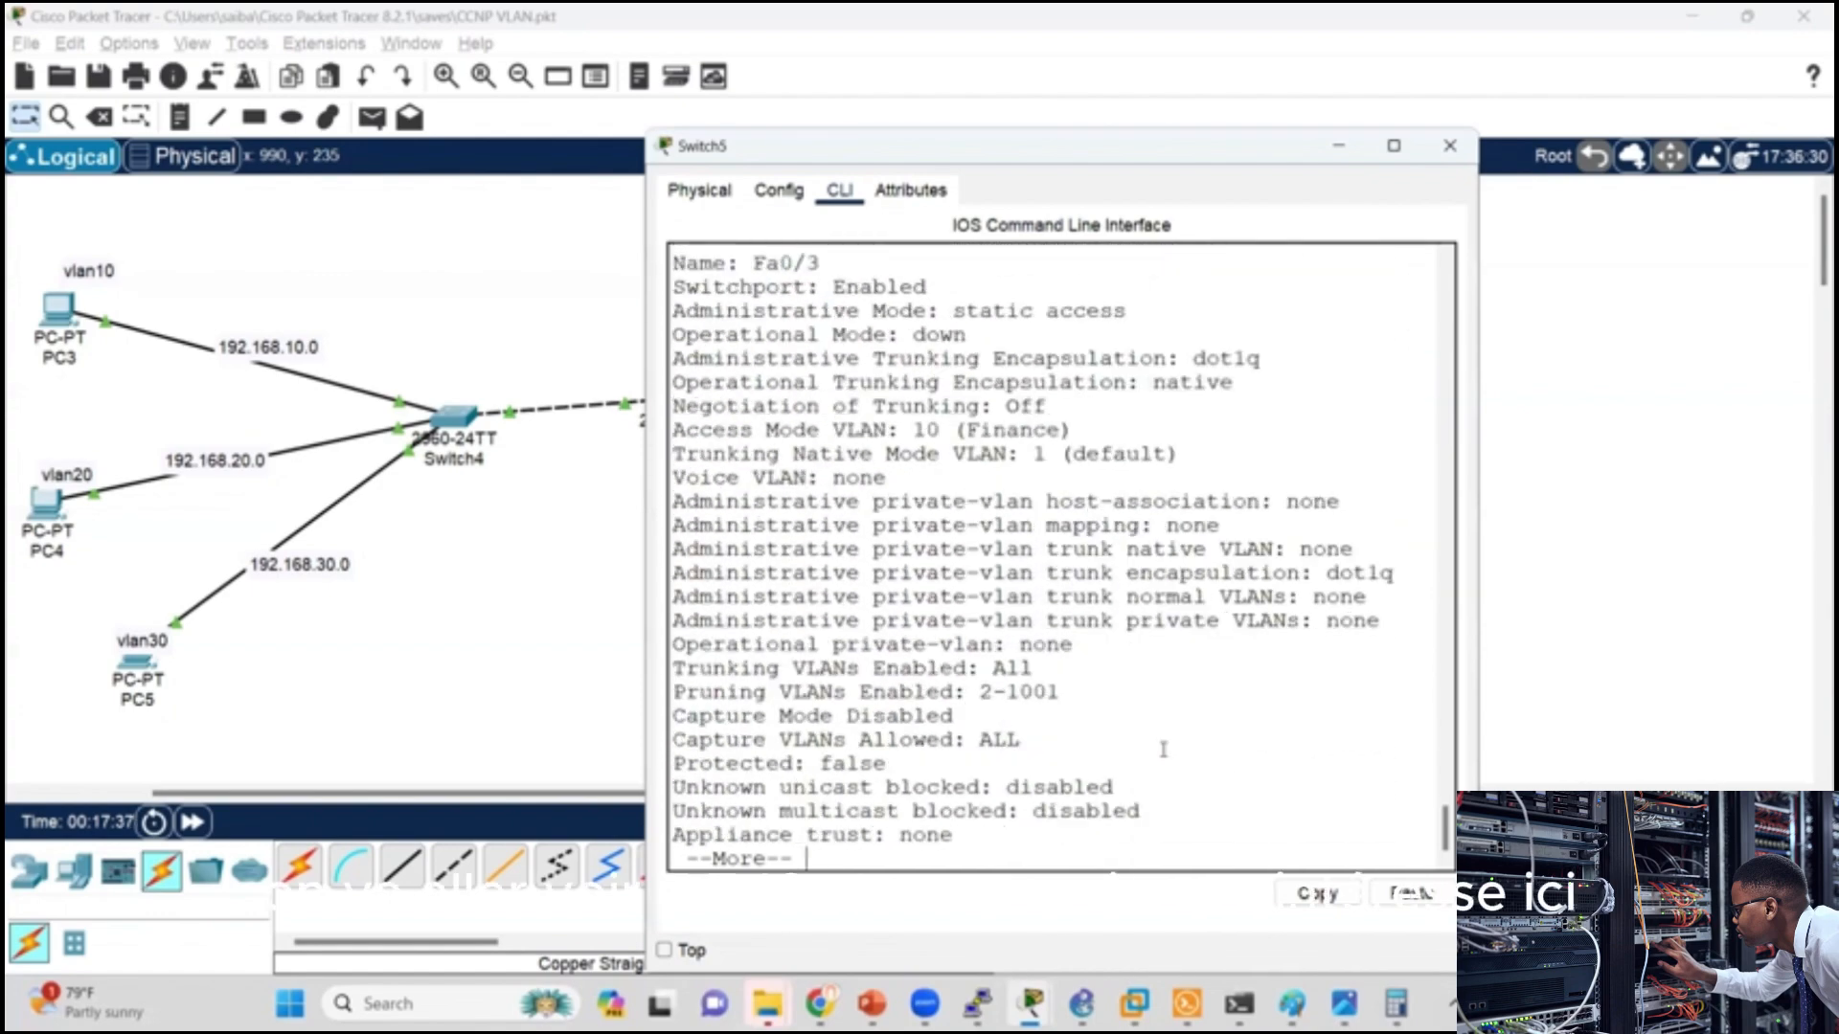
pyautogui.press('Return')
pyautogui.press('Return')
pyautogui.press('Return')
pyautogui.press('Return')
pyautogui.press('Return')
pyautogui.press('Return')
pyautogui.press('Return')
pyautogui.press('Return')
pyautogui.press('Return')
pyautogui.press('Return')
pyautogui.press('Return')
pyautogui.press('Return')
pyautogui.press('Return')
pyautogui.press('Return')
pyautogui.press('Return')
pyautogui.press('Return')
pyautogui.press('Return')
pyautogui.press('Return')
pyautogui.press('Return')
pyautogui.press('Return')
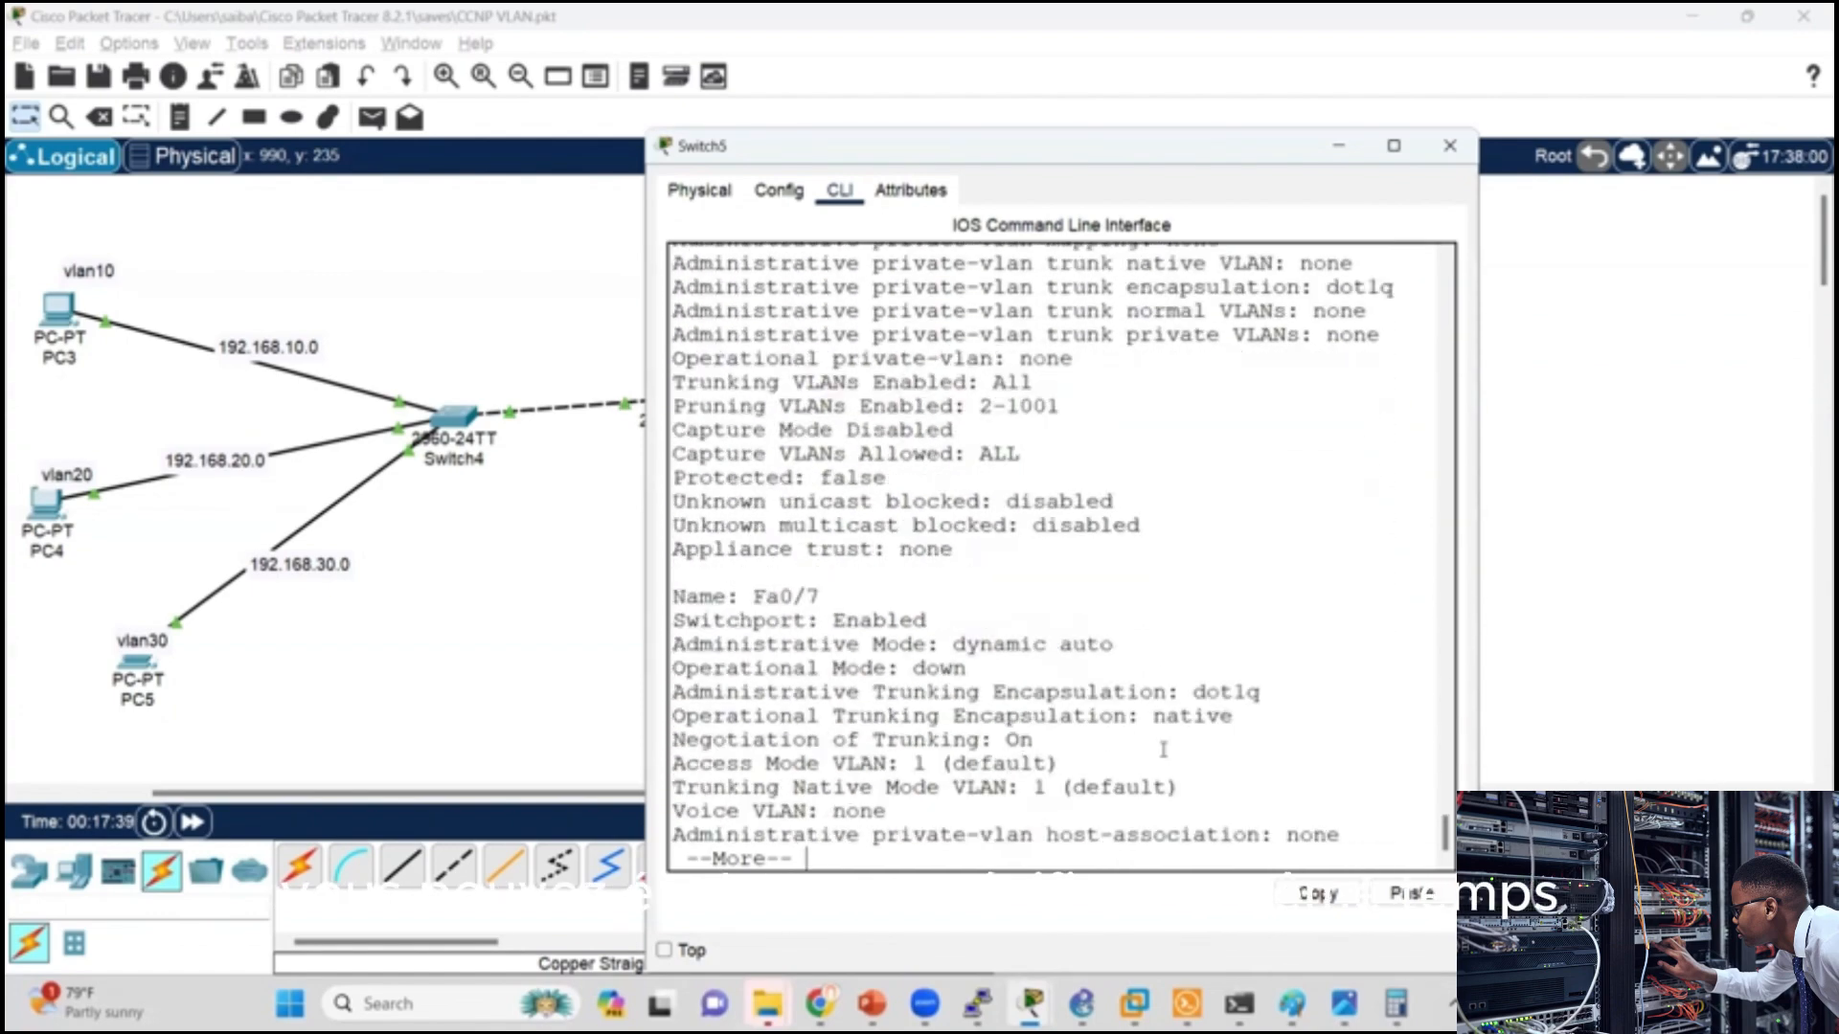
pyautogui.press('Return')
pyautogui.press('Return')
pyautogui.press('Return')
pyautogui.press('Return')
pyautogui.press('Return')
pyautogui.press('Return')
pyautogui.press('Return')
pyautogui.press('Return')
pyautogui.press('Return')
pyautogui.press('Return')
pyautogui.press('Return')
pyautogui.press('Return')
pyautogui.press('Return')
pyautogui.press('Return')
pyautogui.press('Return')
pyautogui.press('Return')
pyautogui.press('Return')
pyautogui.press('Return')
pyautogui.press('Return')
pyautogui.press('Return')
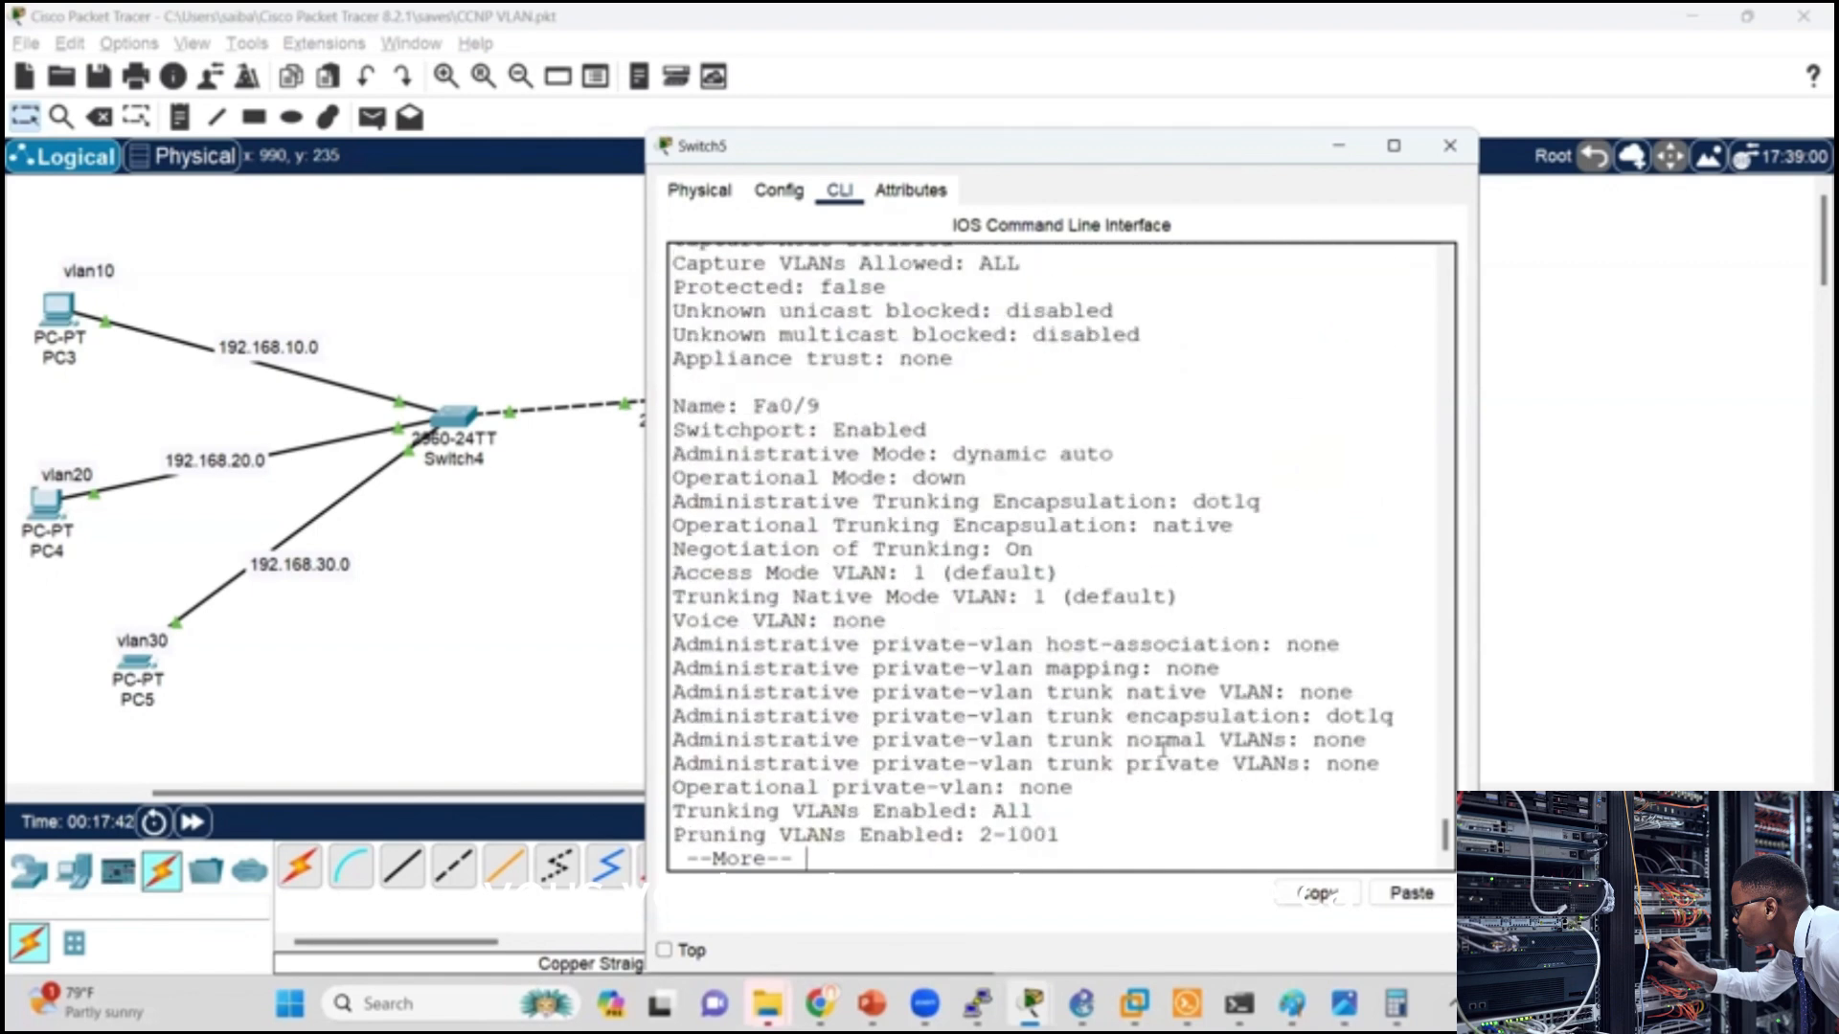
pyautogui.press('Return')
pyautogui.press('Return')
pyautogui.press('Return')
pyautogui.press('Return')
pyautogui.press('Return')
pyautogui.press('Return')
pyautogui.press('Return')
pyautogui.press('Return')
pyautogui.press('Return')
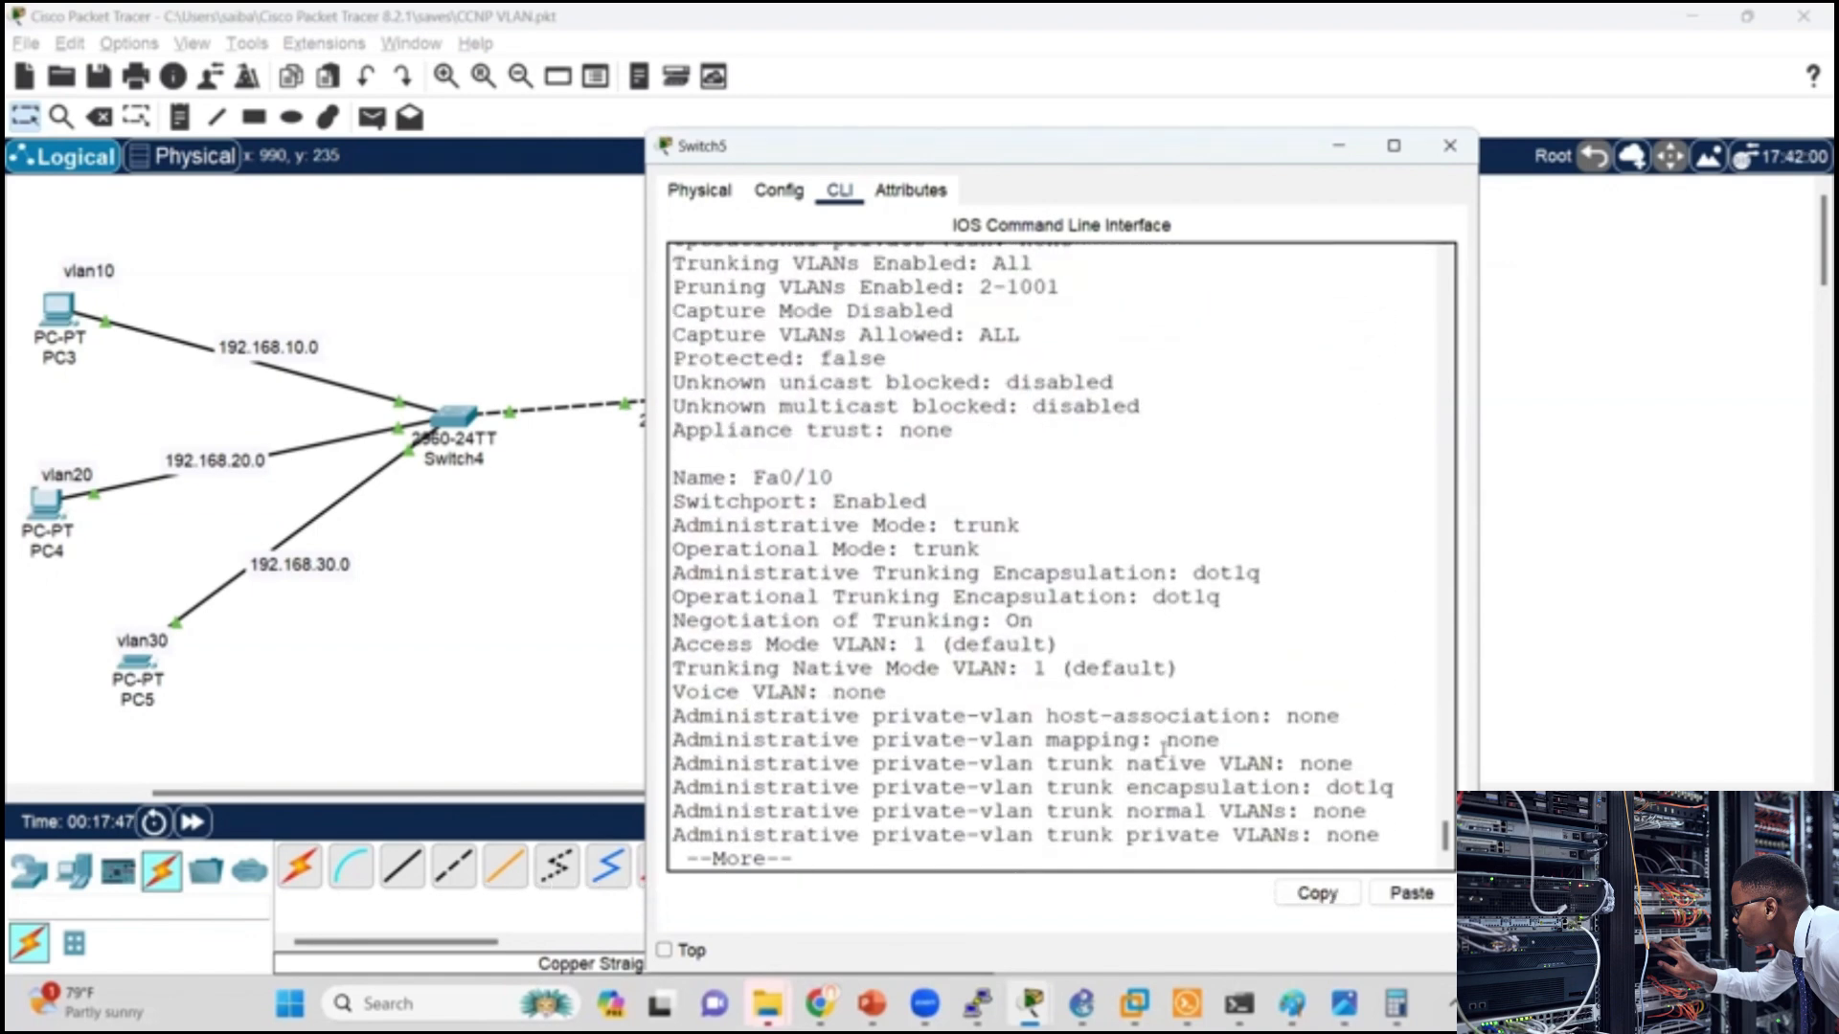
# Step: Examine which trunking VLANs are enabled on Switch5's Fa0/10 and close the switch window
pyautogui.press('Return')
pyautogui.press('Return')
pyautogui.press('Return')
pyautogui.press('Return')
pyautogui.press('Return')
pyautogui.press('Return')
pyautogui.press('Return')
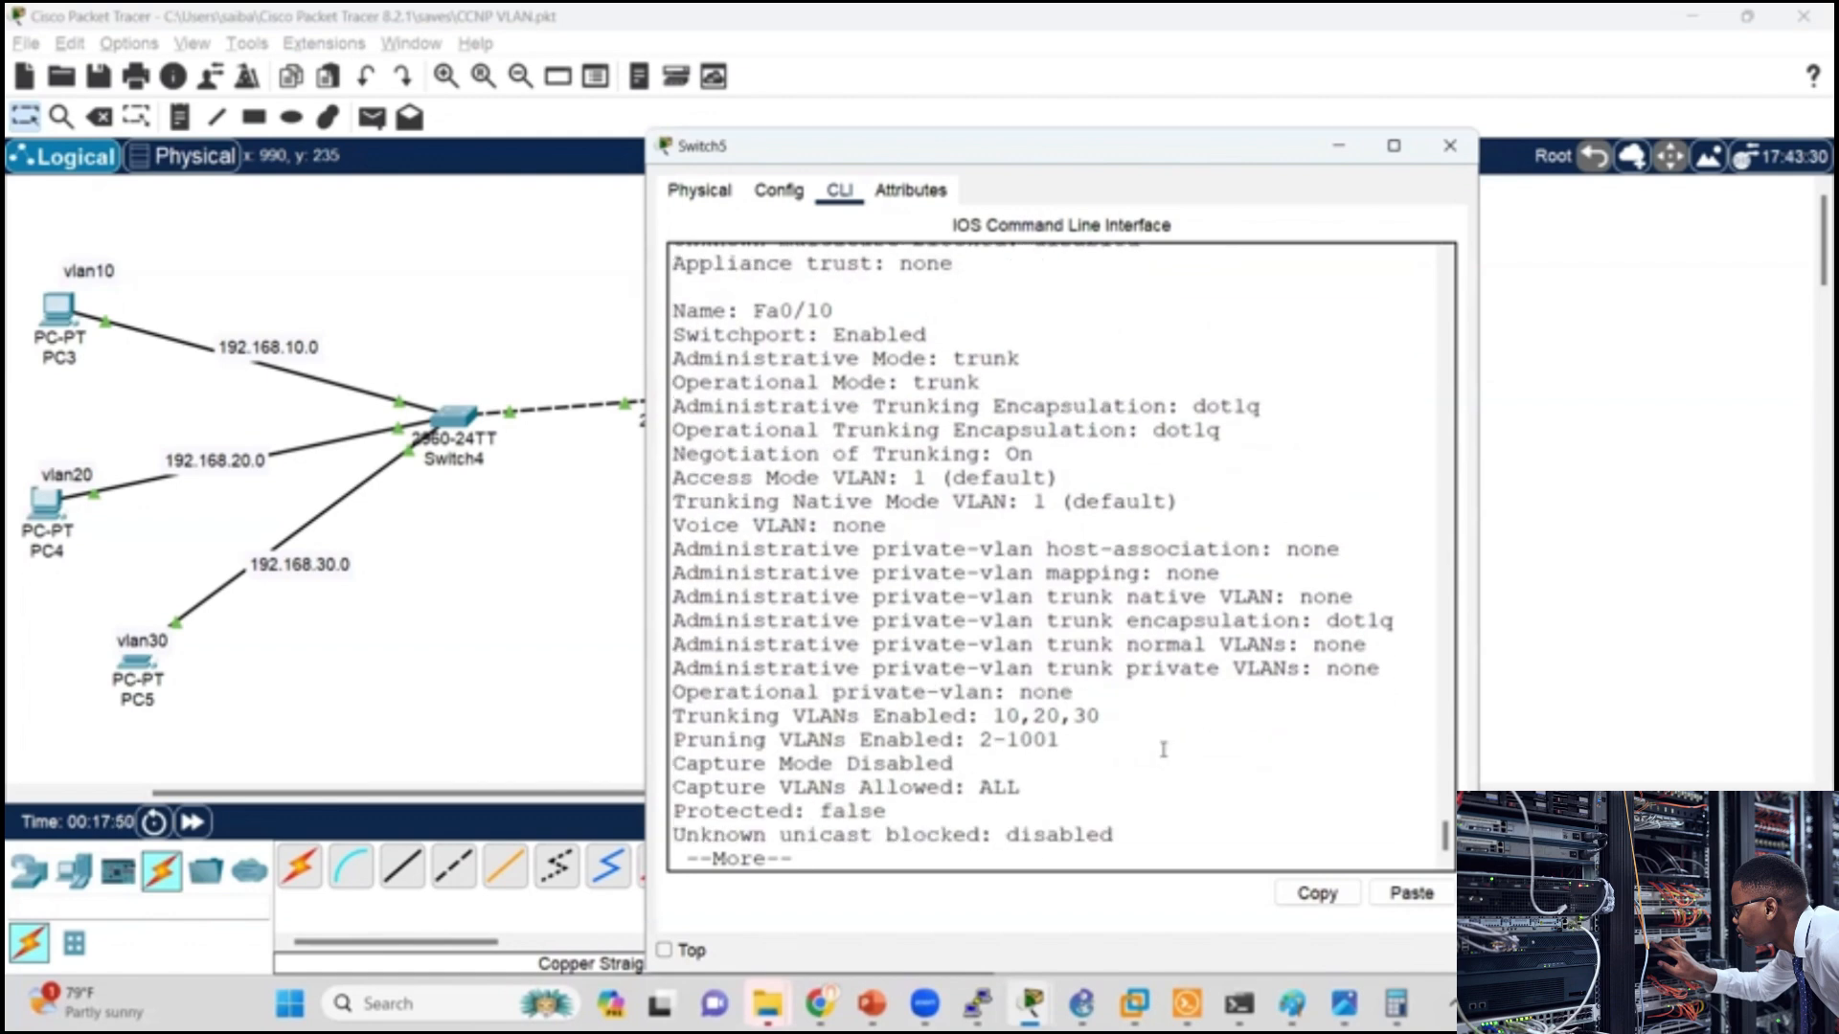
pyautogui.moveTo(1101, 715); pyautogui.dragTo(688, 719)
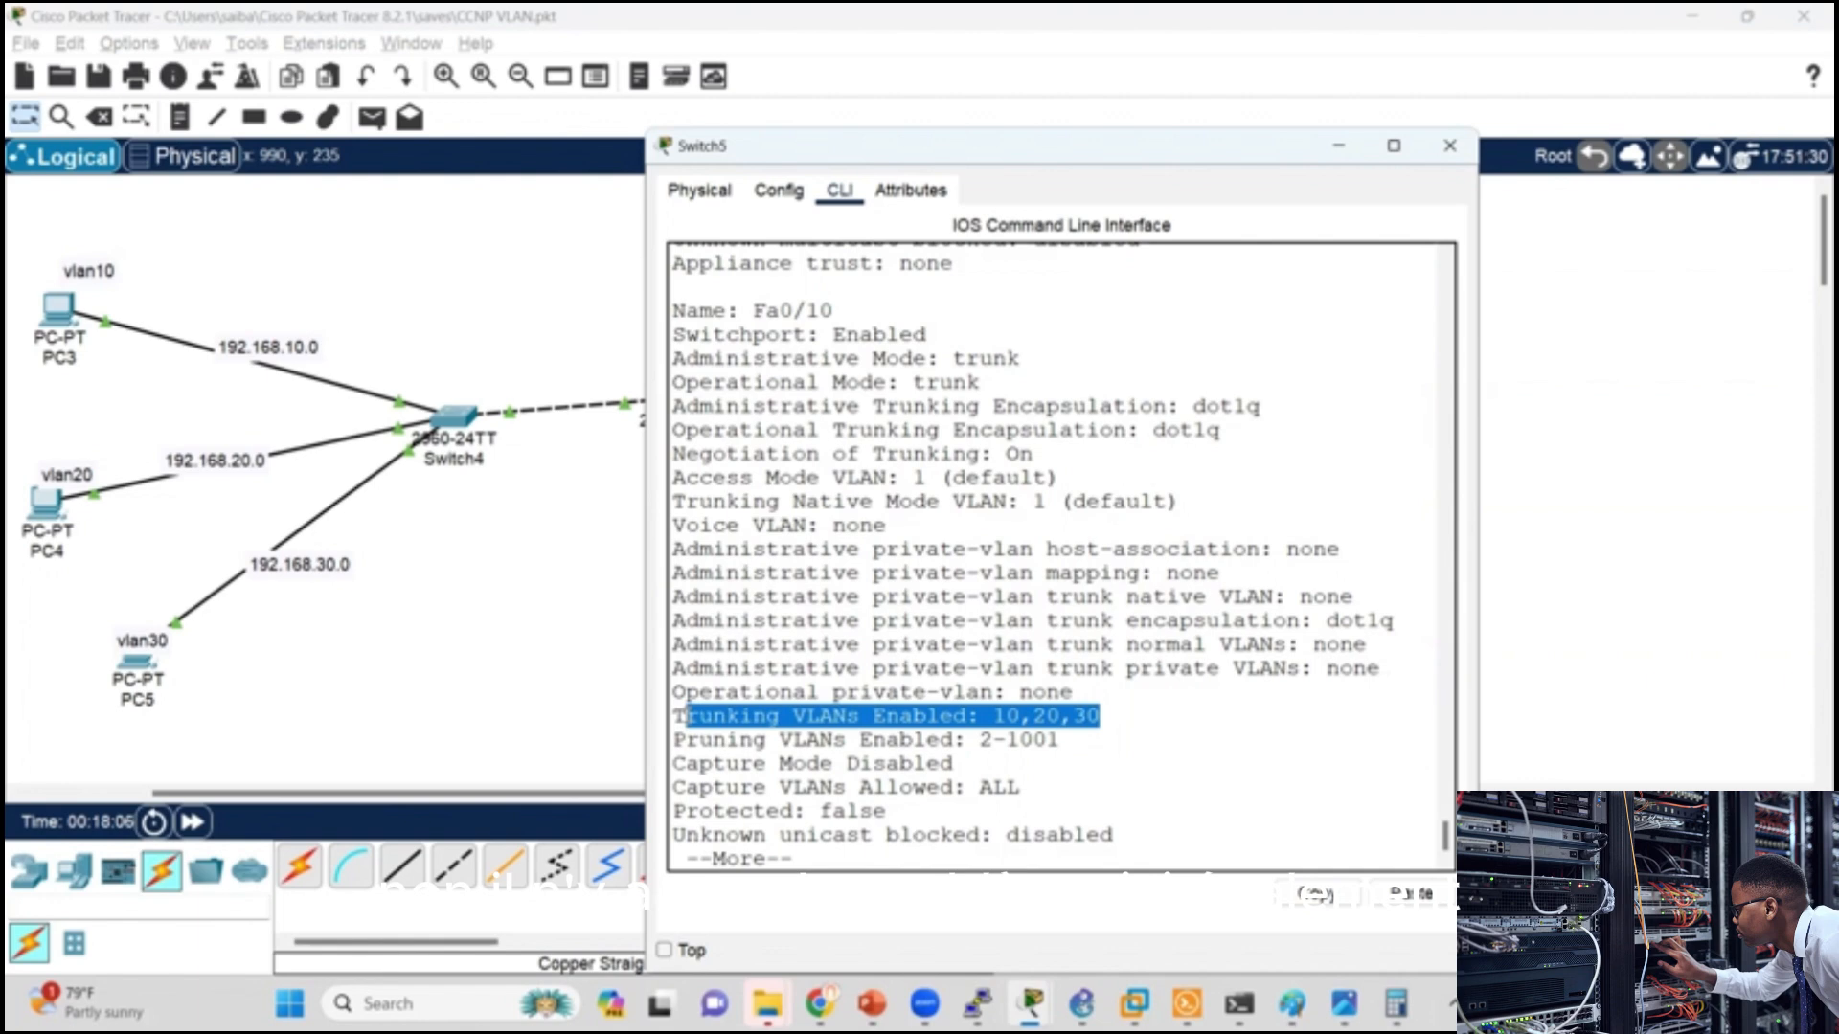
pyautogui.click(977, 826)
pyautogui.press('Return')
pyautogui.press('Return')
pyautogui.press('Return')
pyautogui.press('Return')
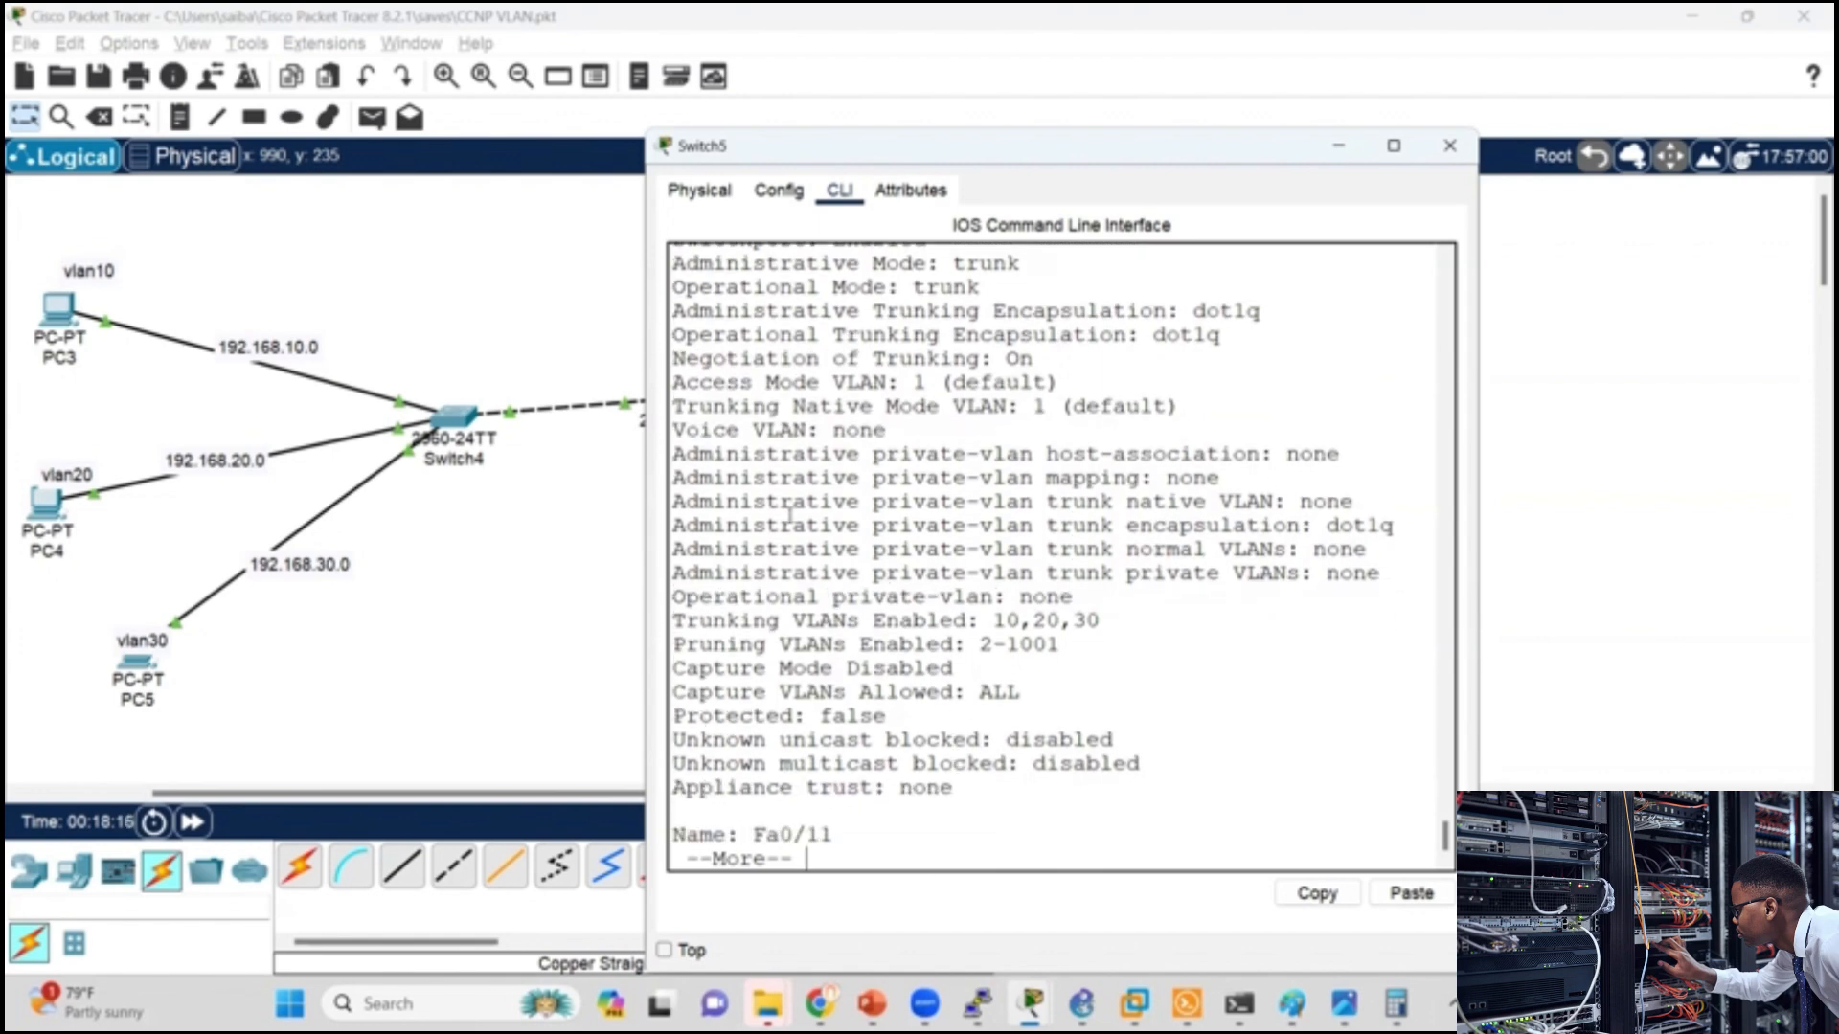
pyautogui.click(1451, 145)
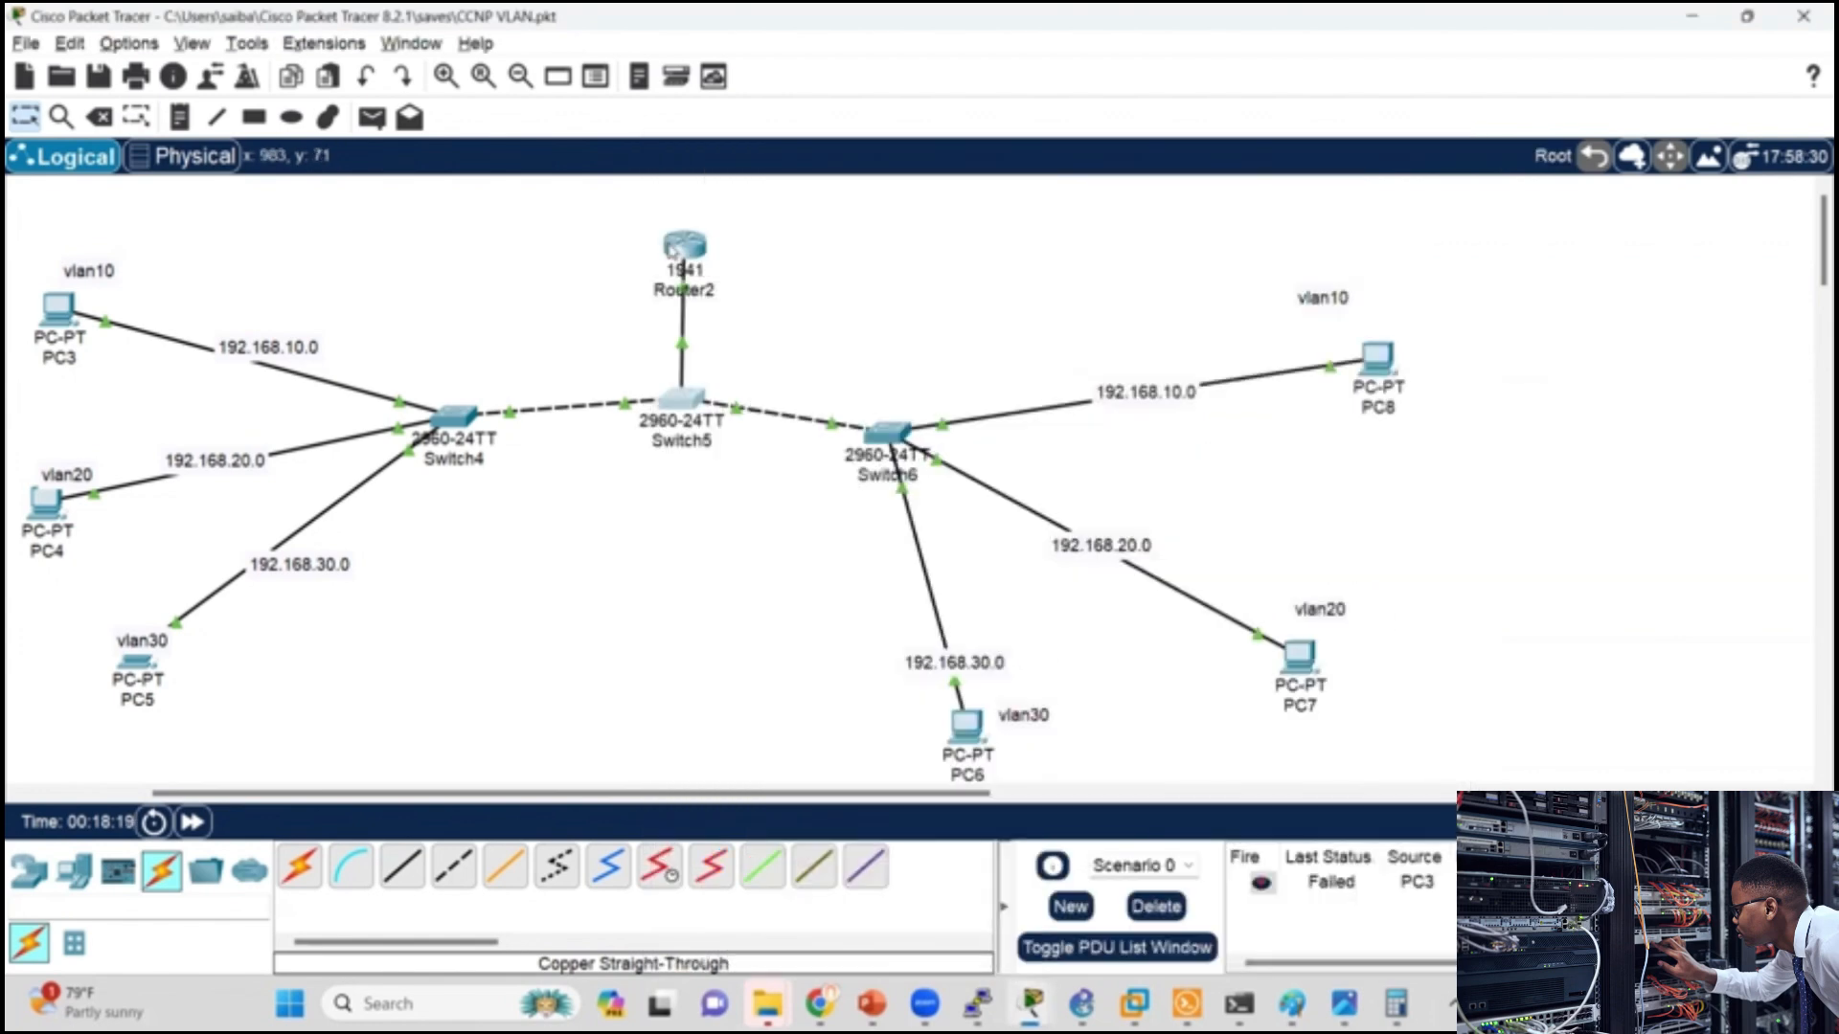
# Step: Leave subinterface configuration on Router2 and check its interfaces' IP addresses with sh ip int br
pyautogui.click(685, 251)
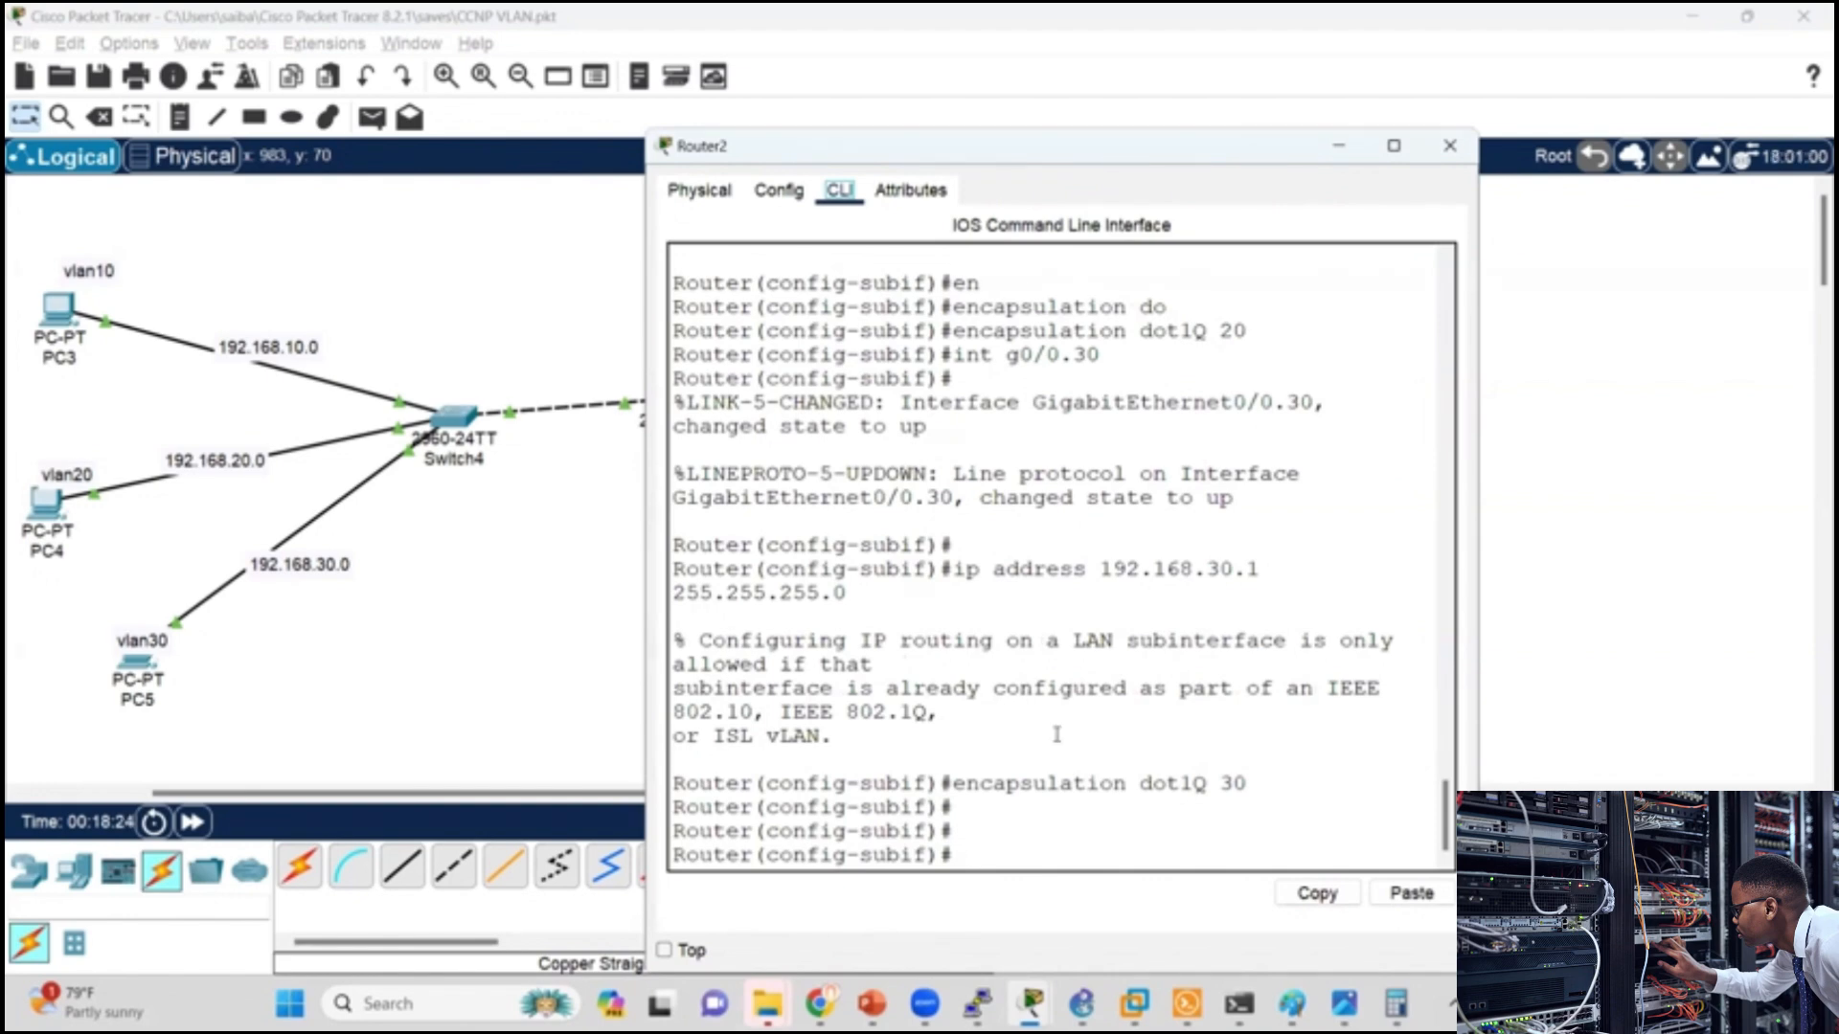
pyautogui.press('Return')
pyautogui.hotkey('ctrl', 'z')
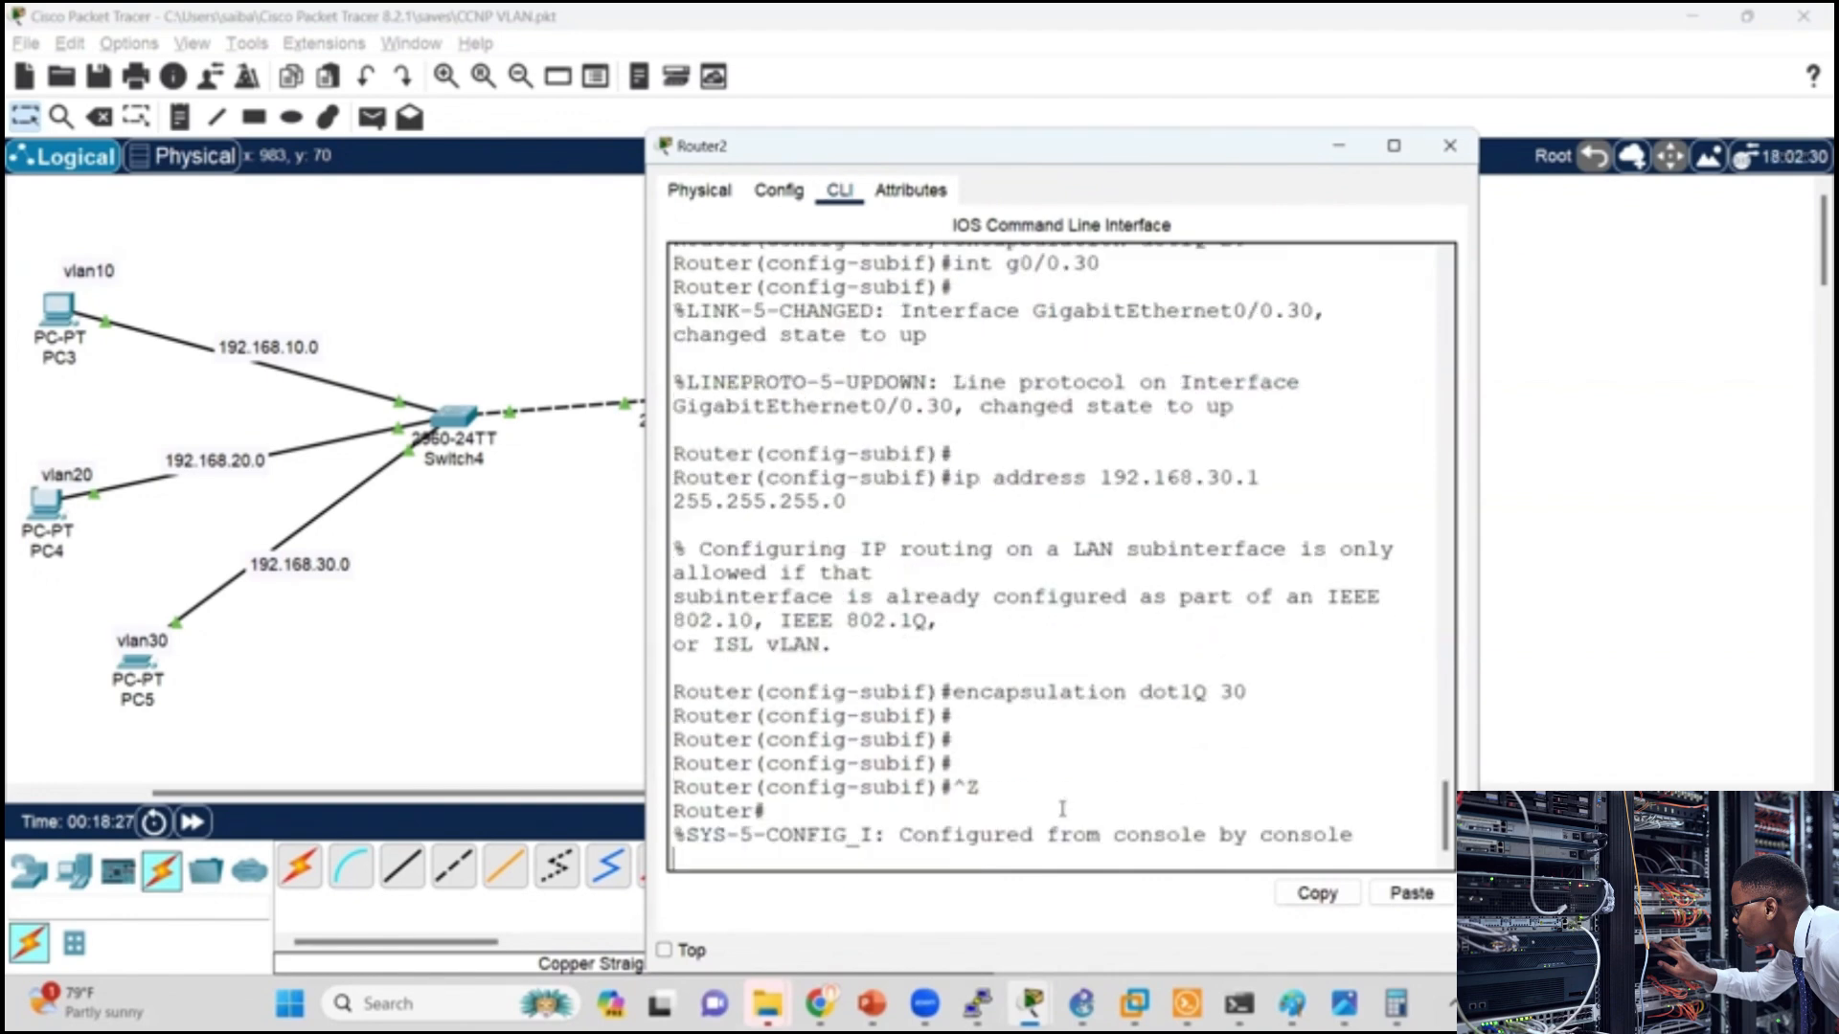
pyautogui.press('Return')
pyautogui.press('Return')
pyautogui.press('Return')
pyautogui.press('Return')
pyautogui.write('sh ip int br')
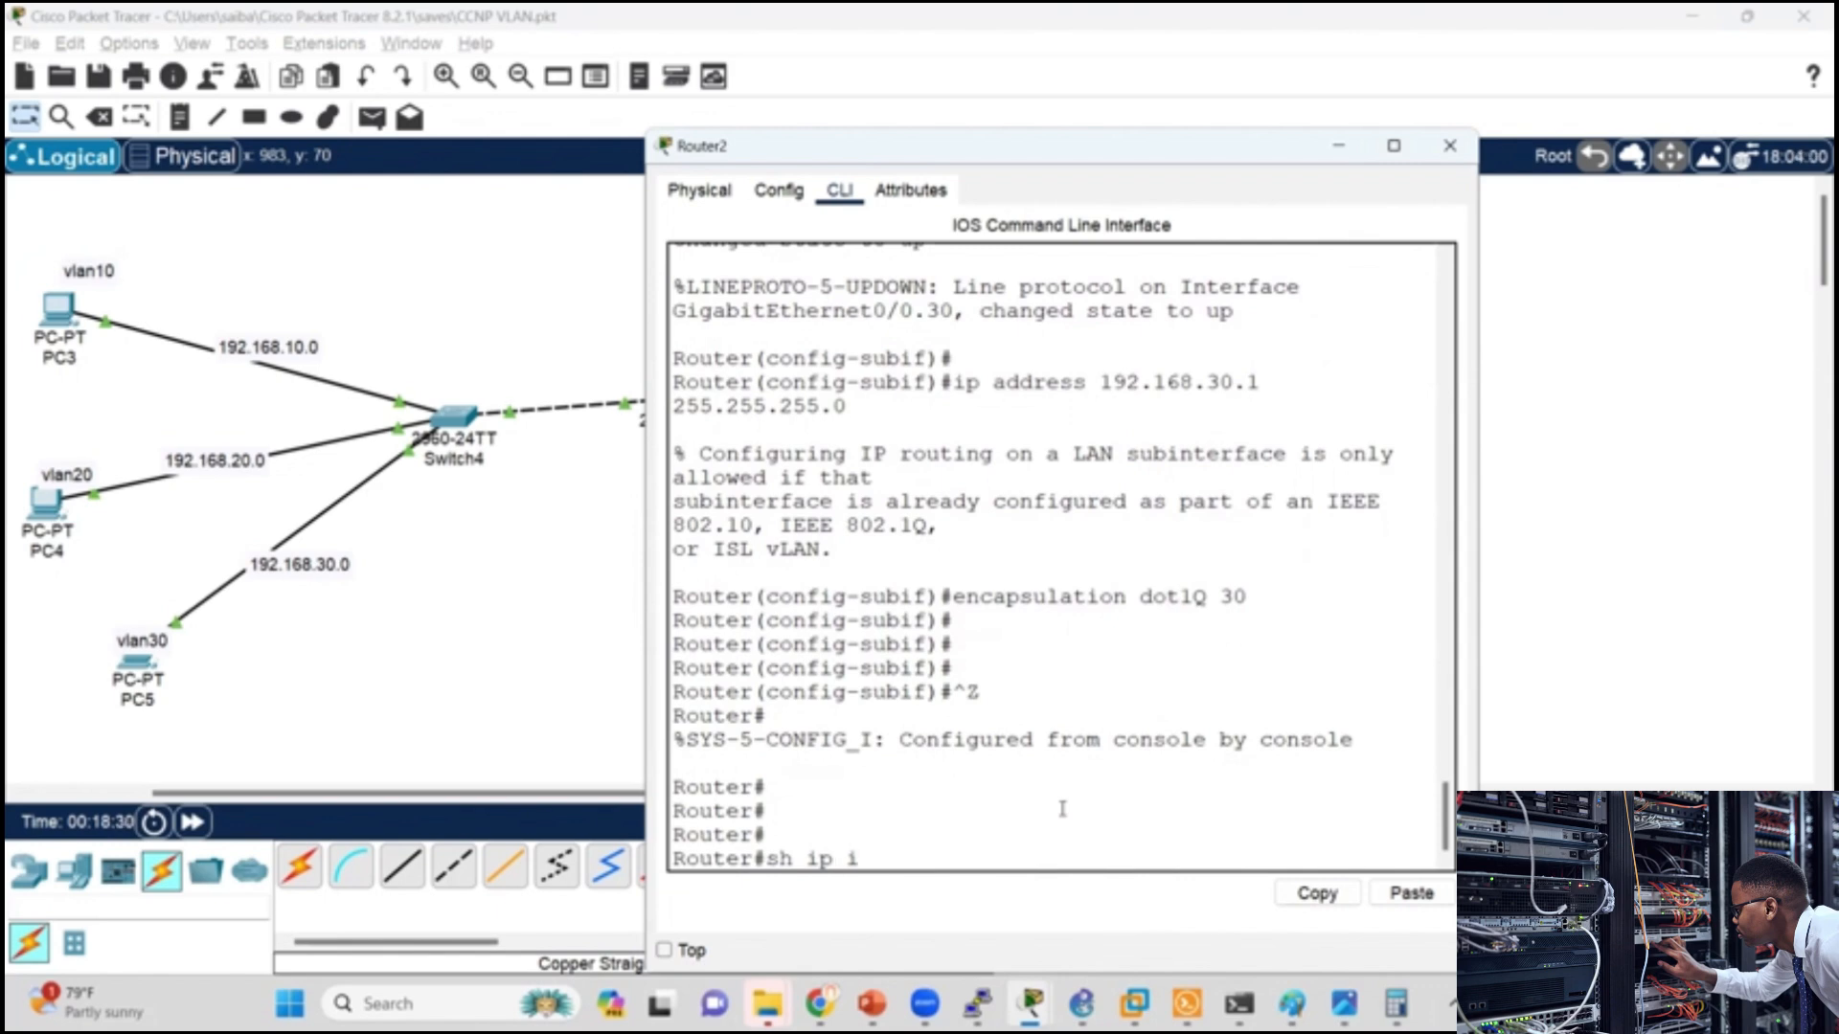
pyautogui.press('Return')
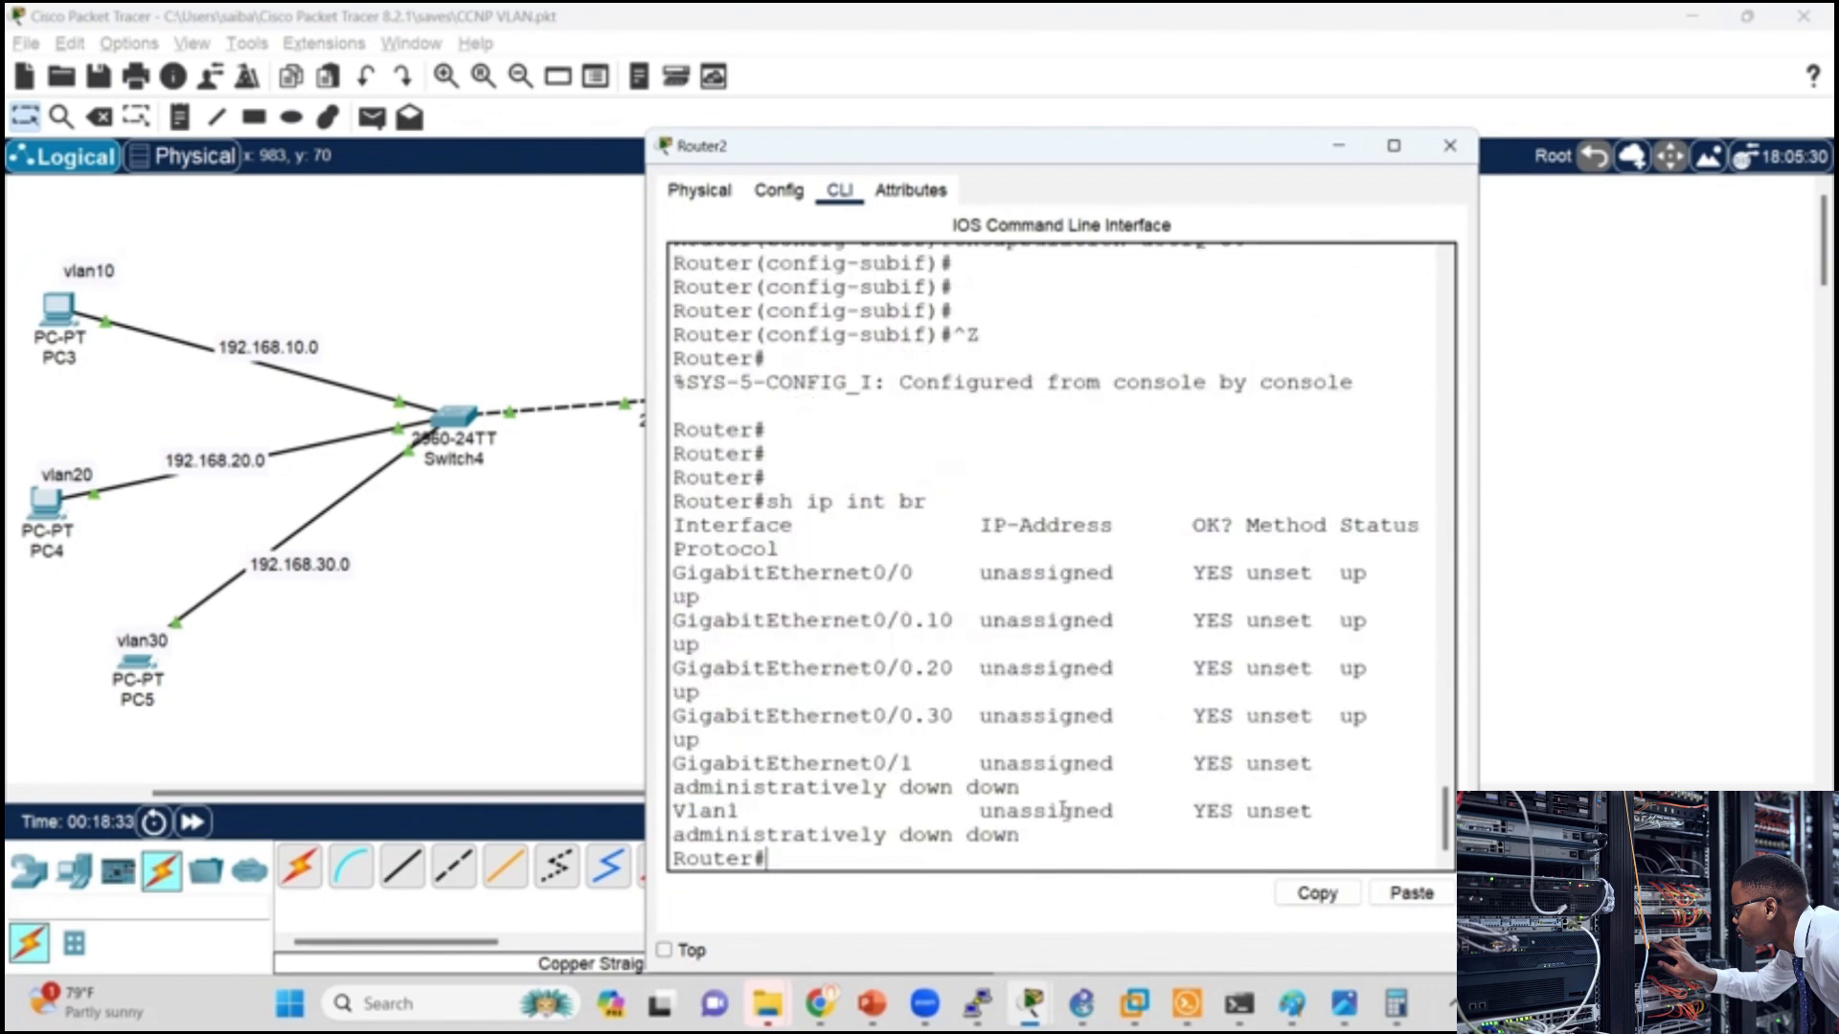
pyautogui.press('Return')
pyautogui.press('Return')
pyautogui.press('Return')
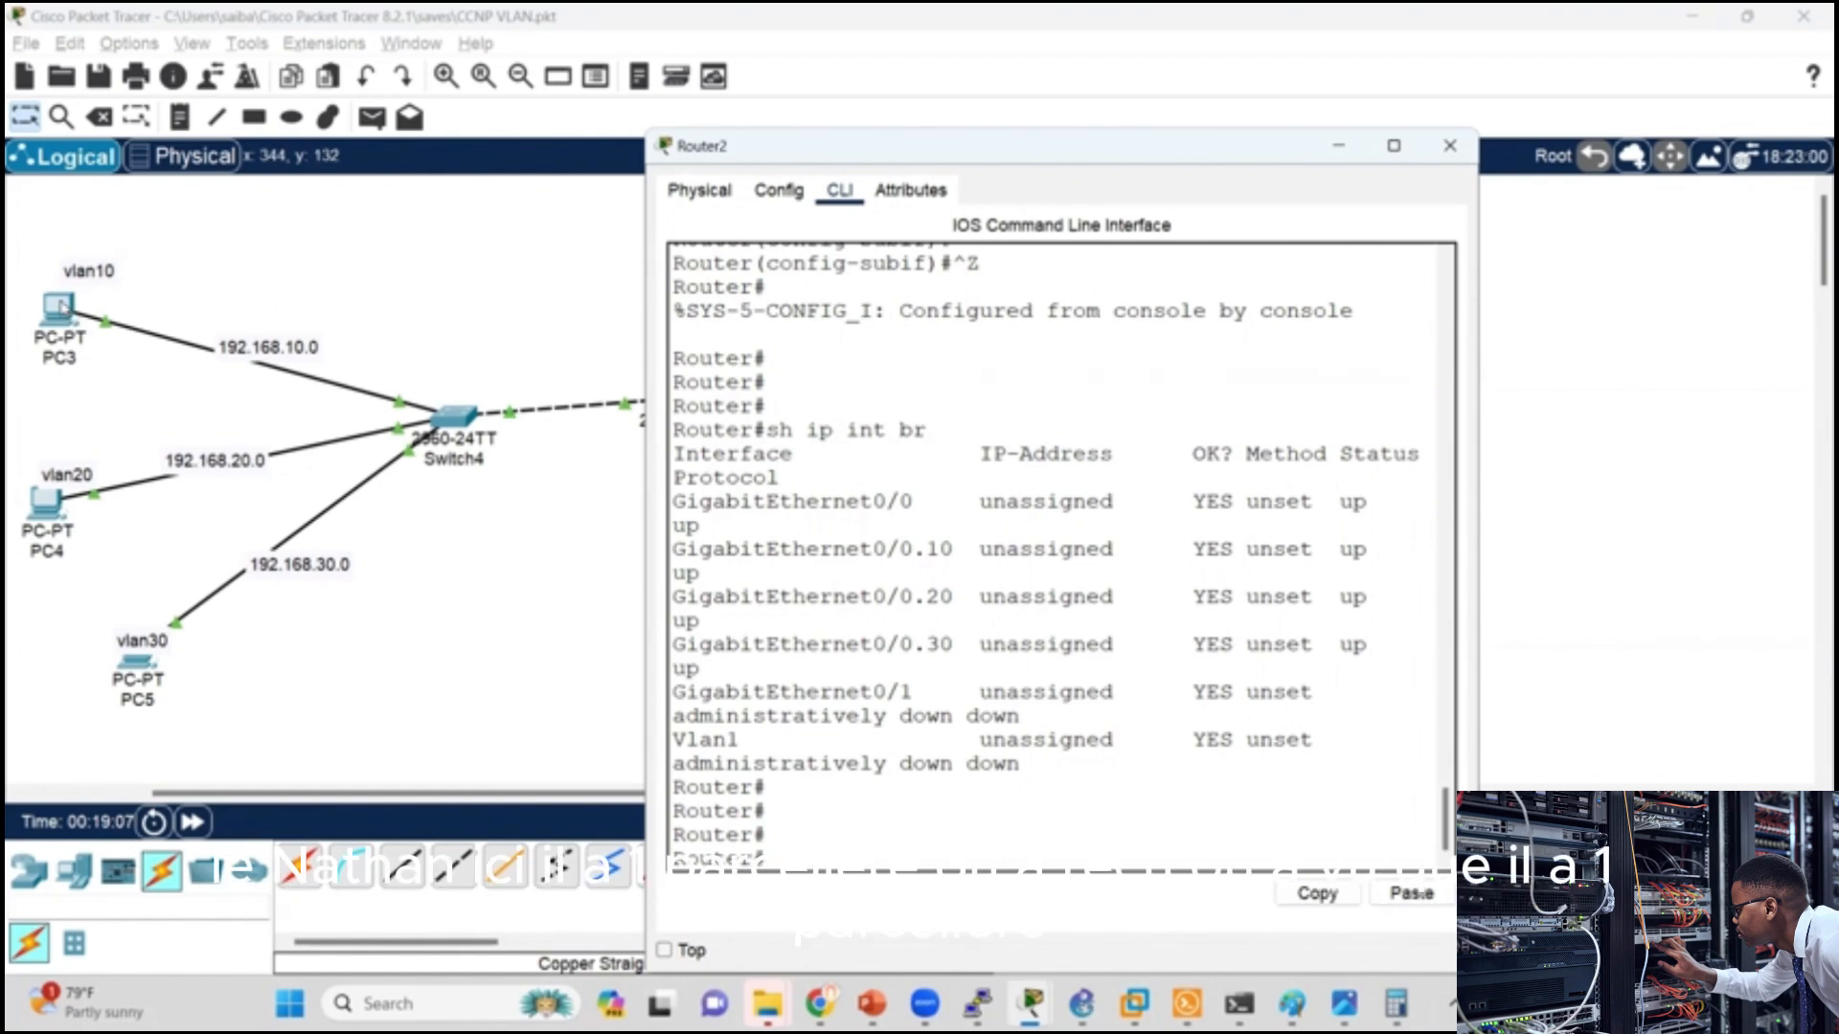
pyautogui.click(552, 318)
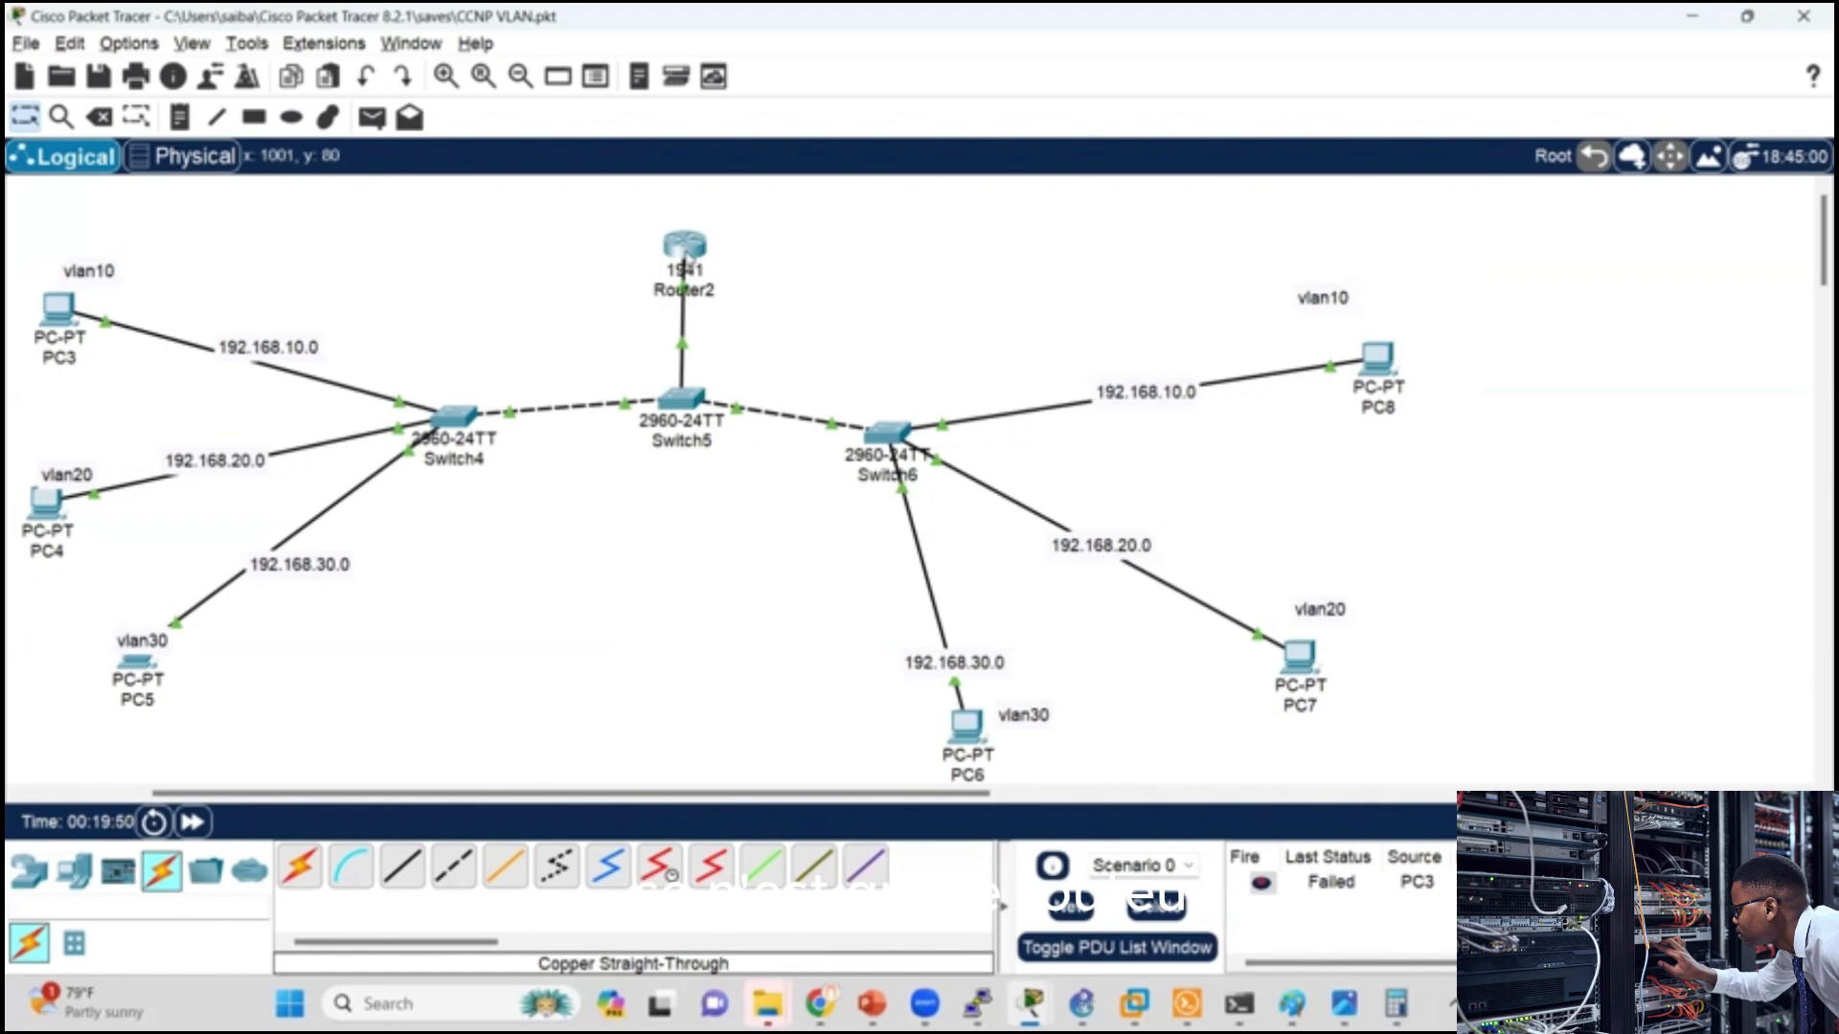
# Step: Assign IP address 192.168.10.1 with mask 255.255.255.0 to subinterface g0/0.10 on Router2
pyautogui.click(684, 245)
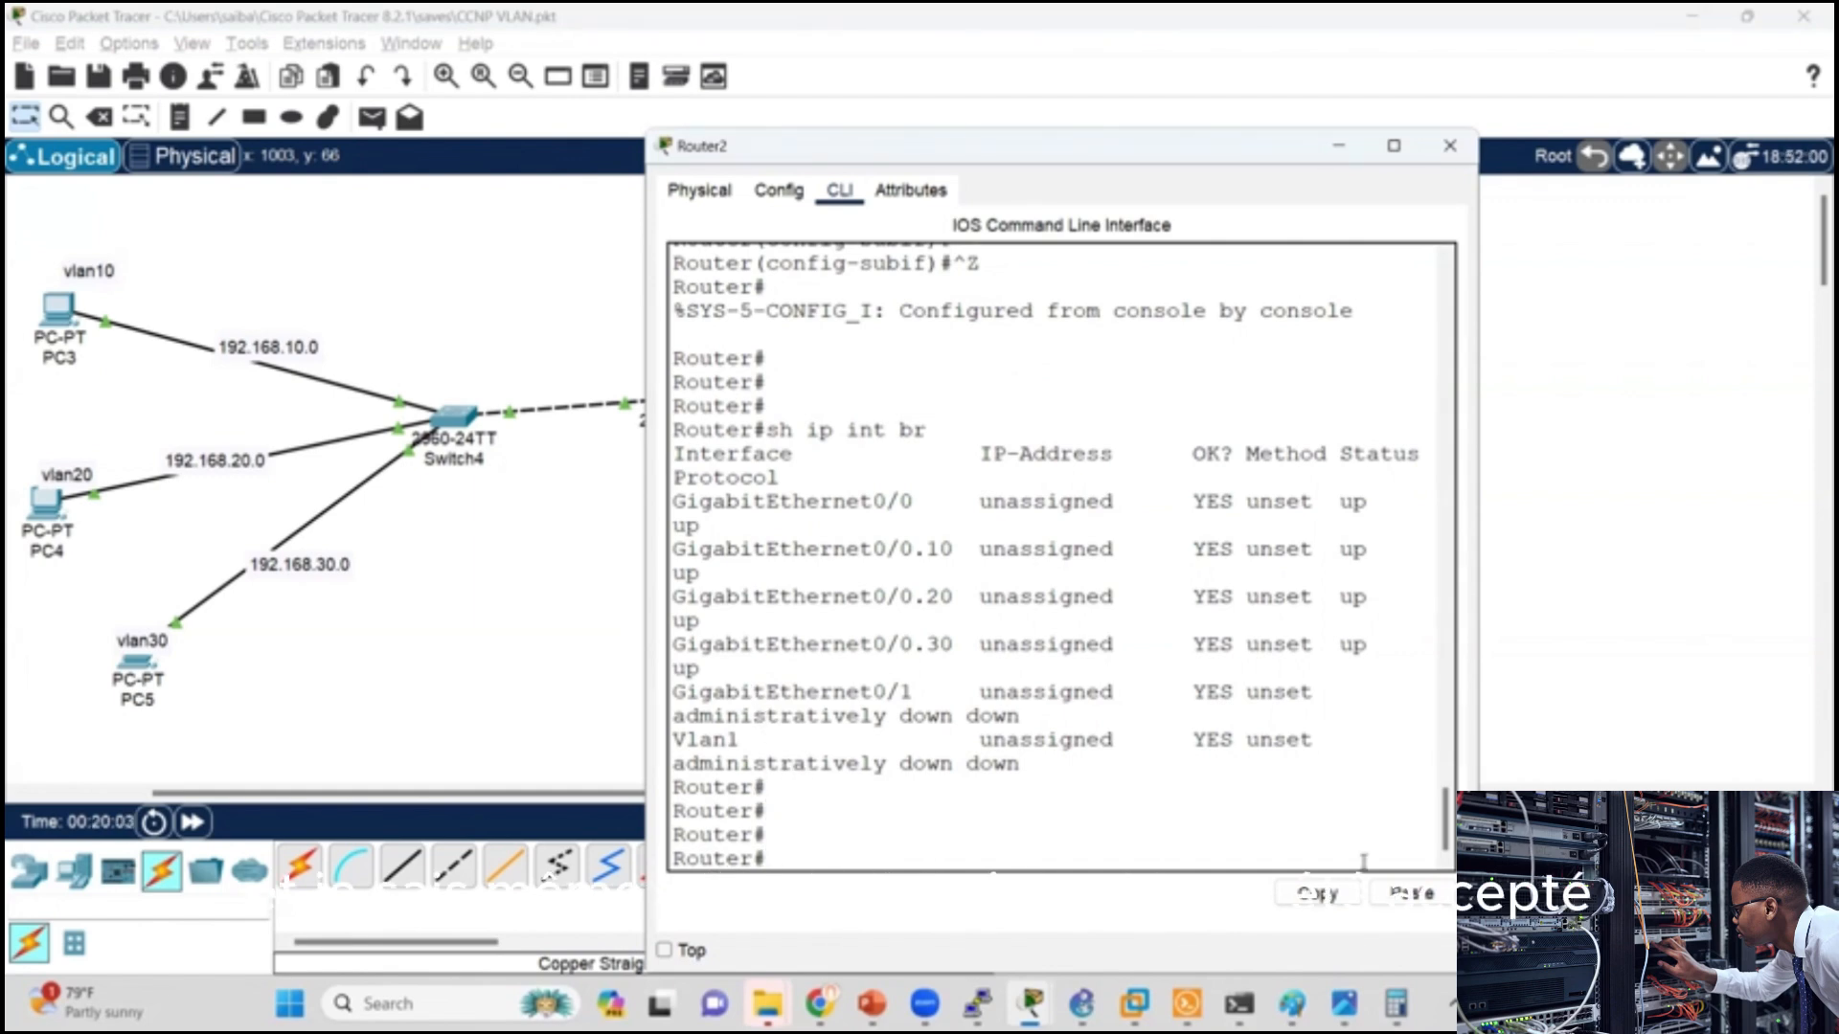
pyautogui.write('nf t')
pyautogui.press('Return')
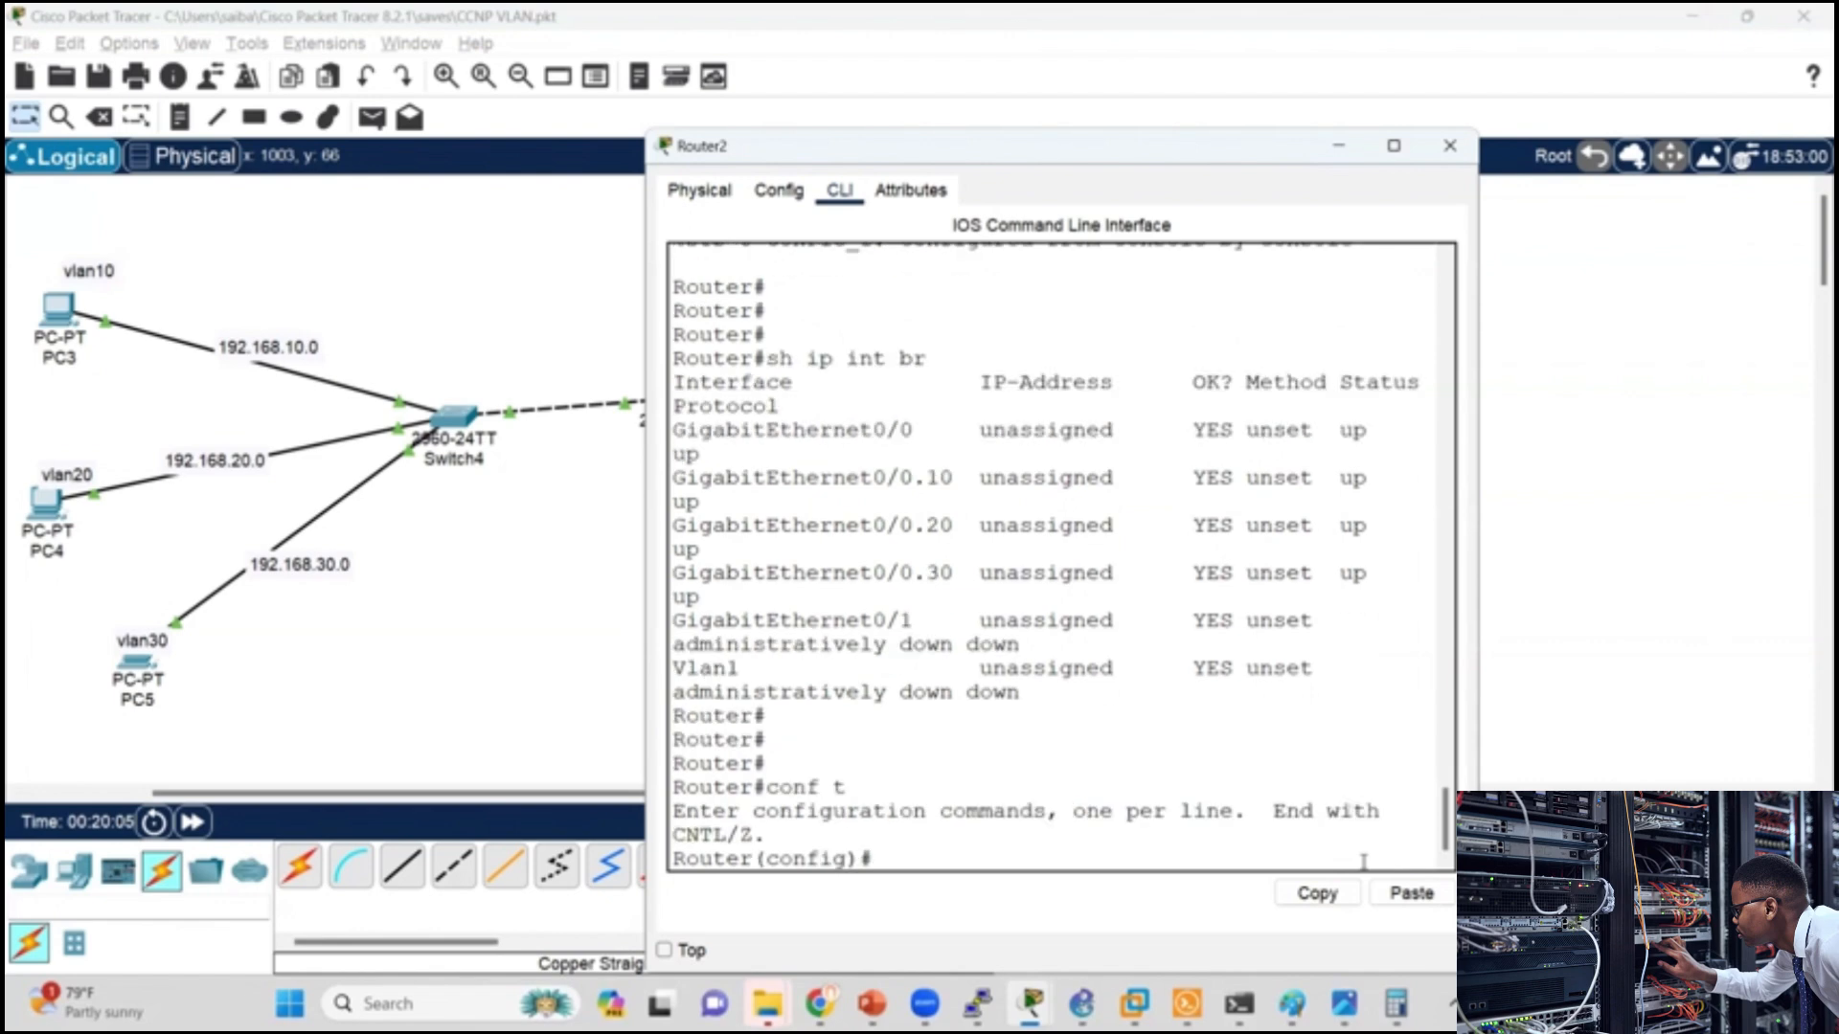
pyautogui.press('Return')
pyautogui.write('int g0')
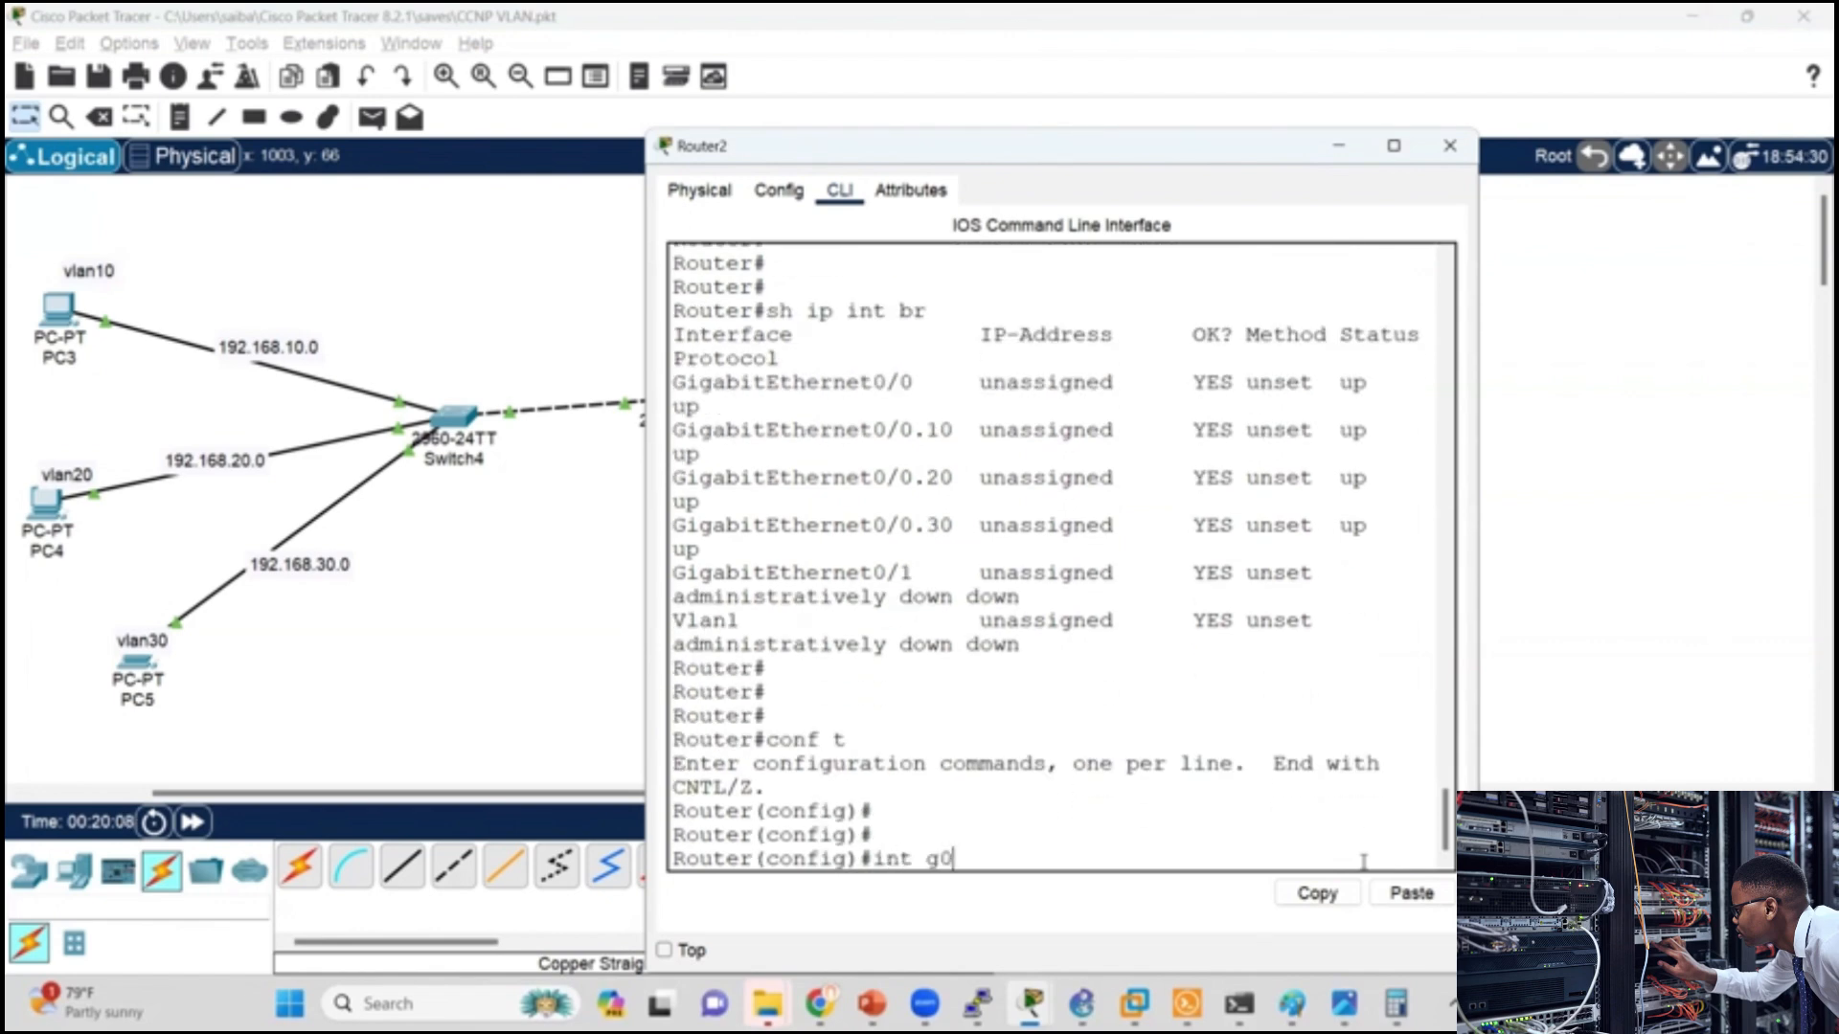
pyautogui.write('/0.10')
pyautogui.press('Return')
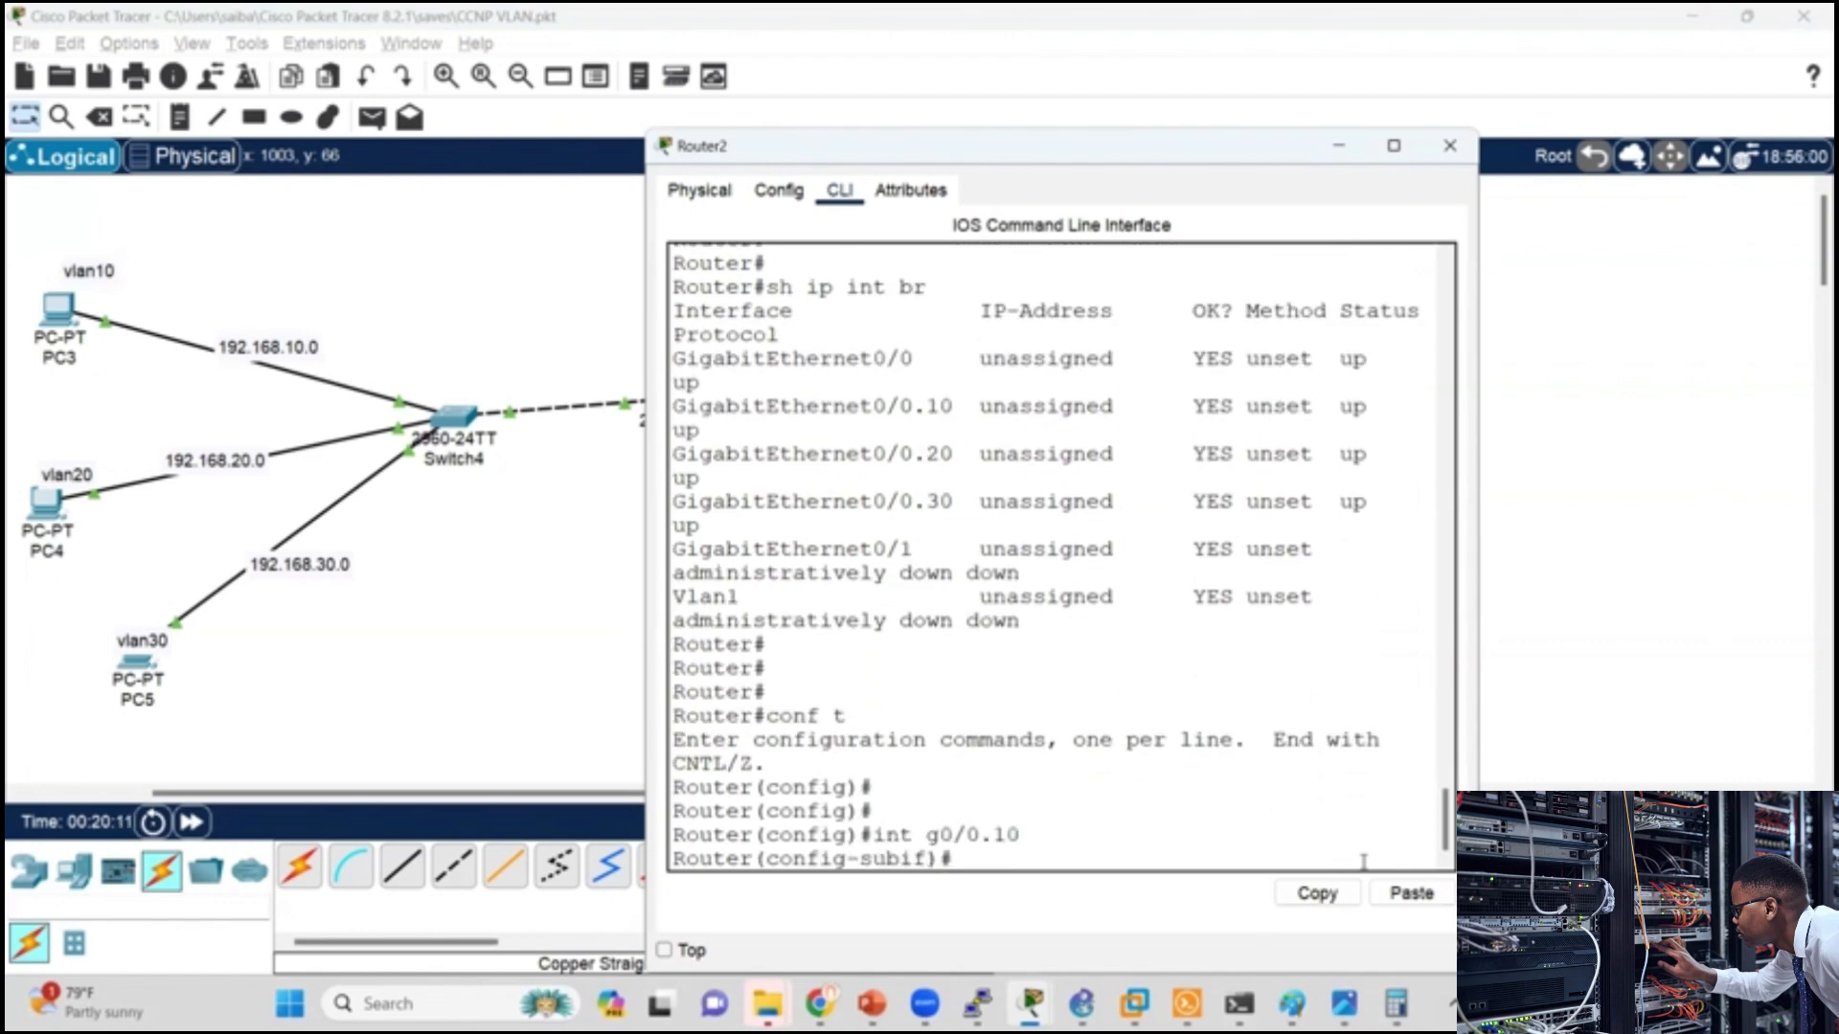
pyautogui.write('ip add')
pyautogui.press('Tab')
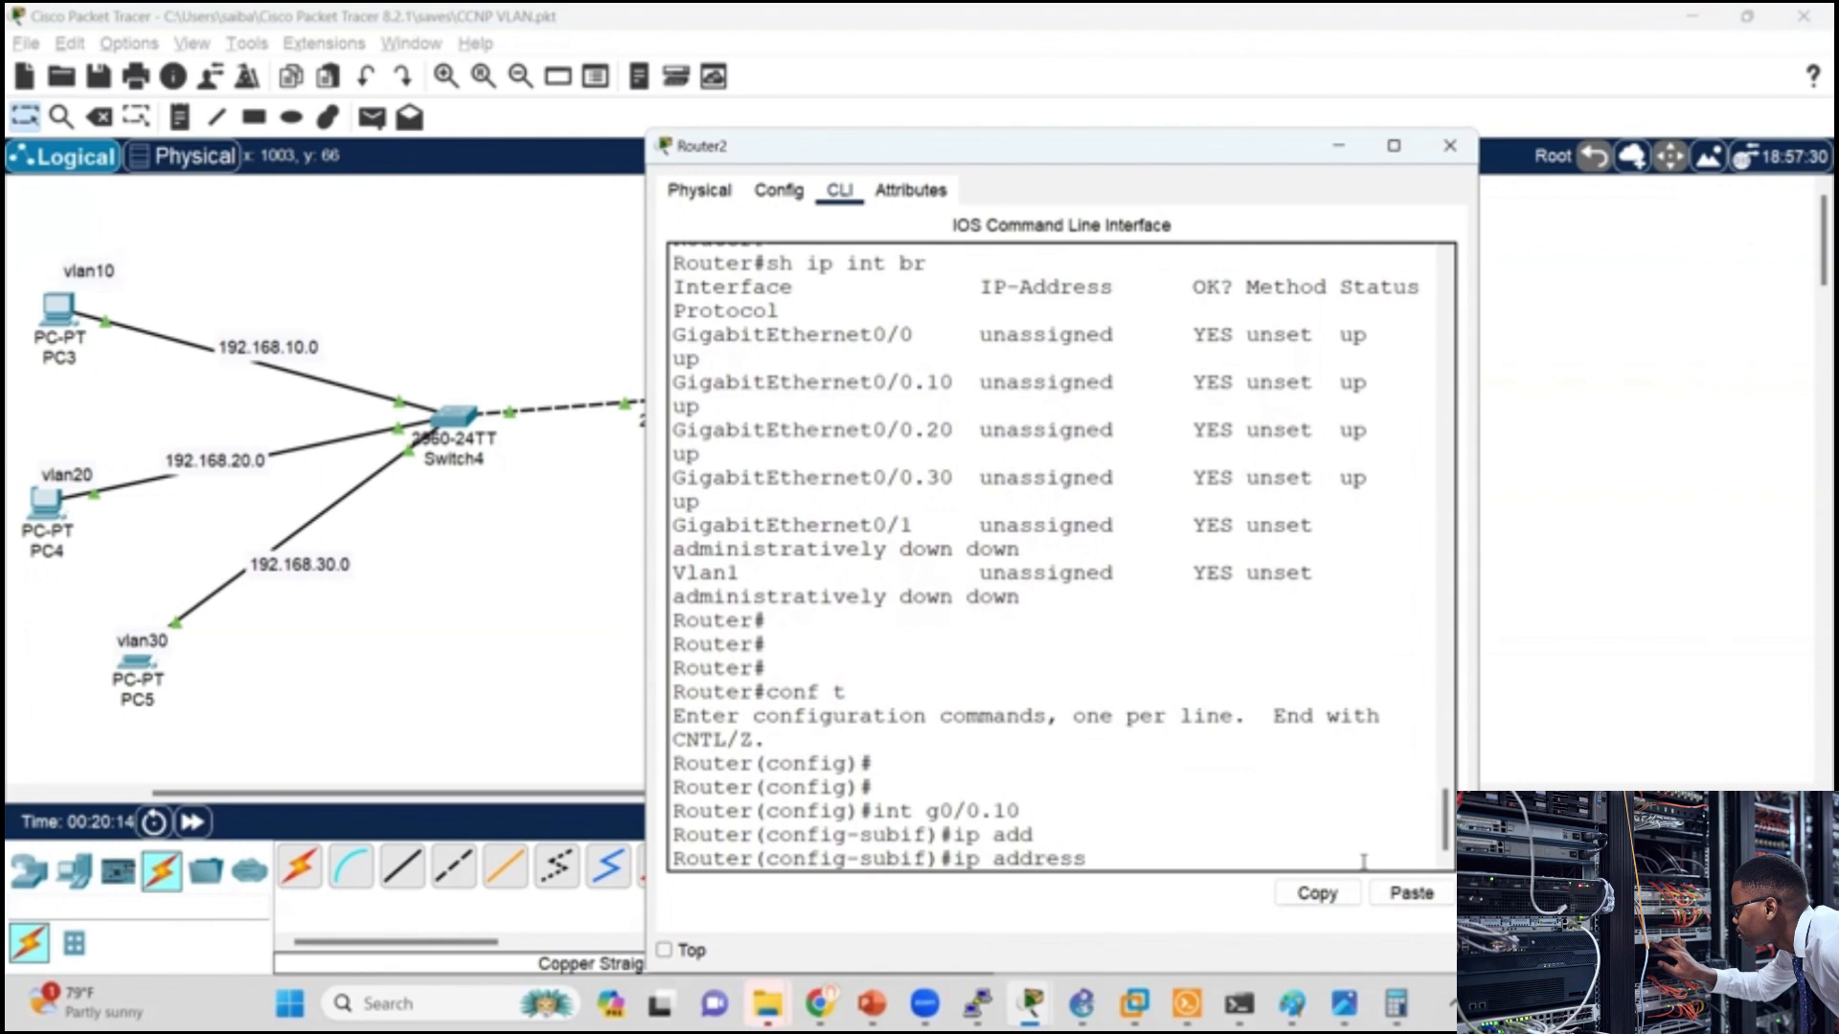
pyautogui.write('192.168.1')
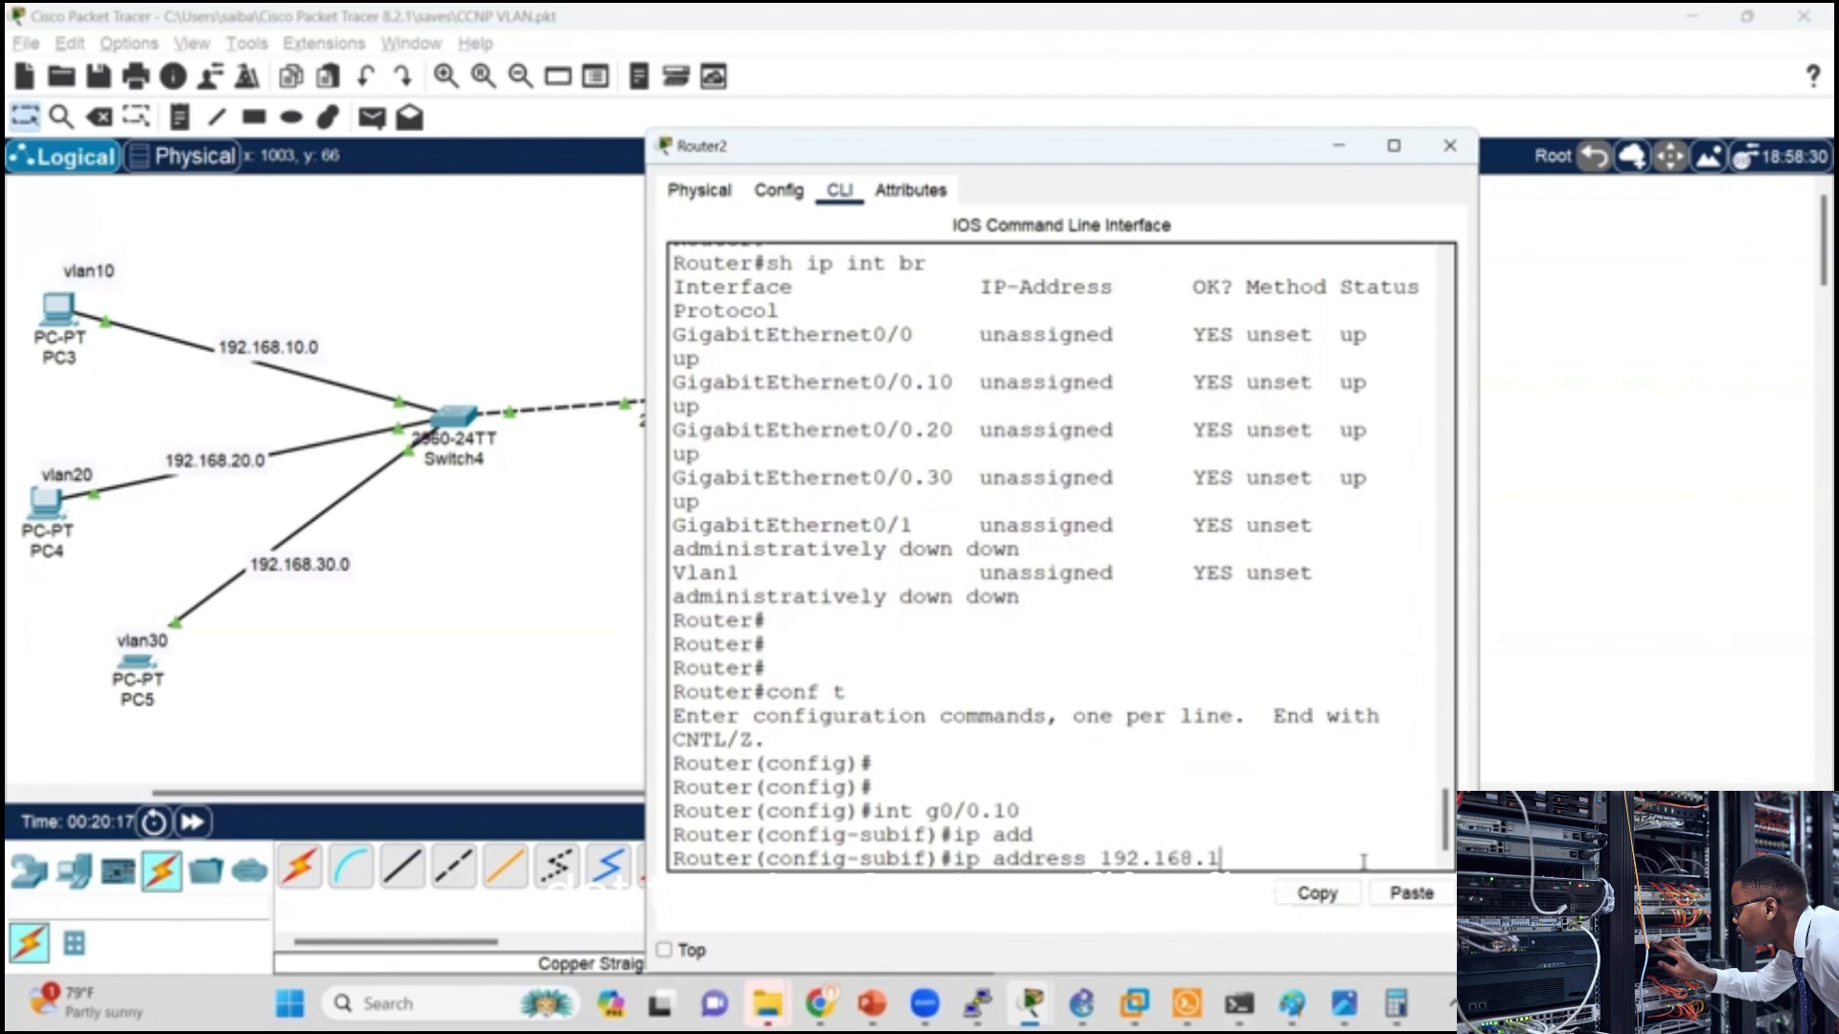
pyautogui.write('0.1 255.25')
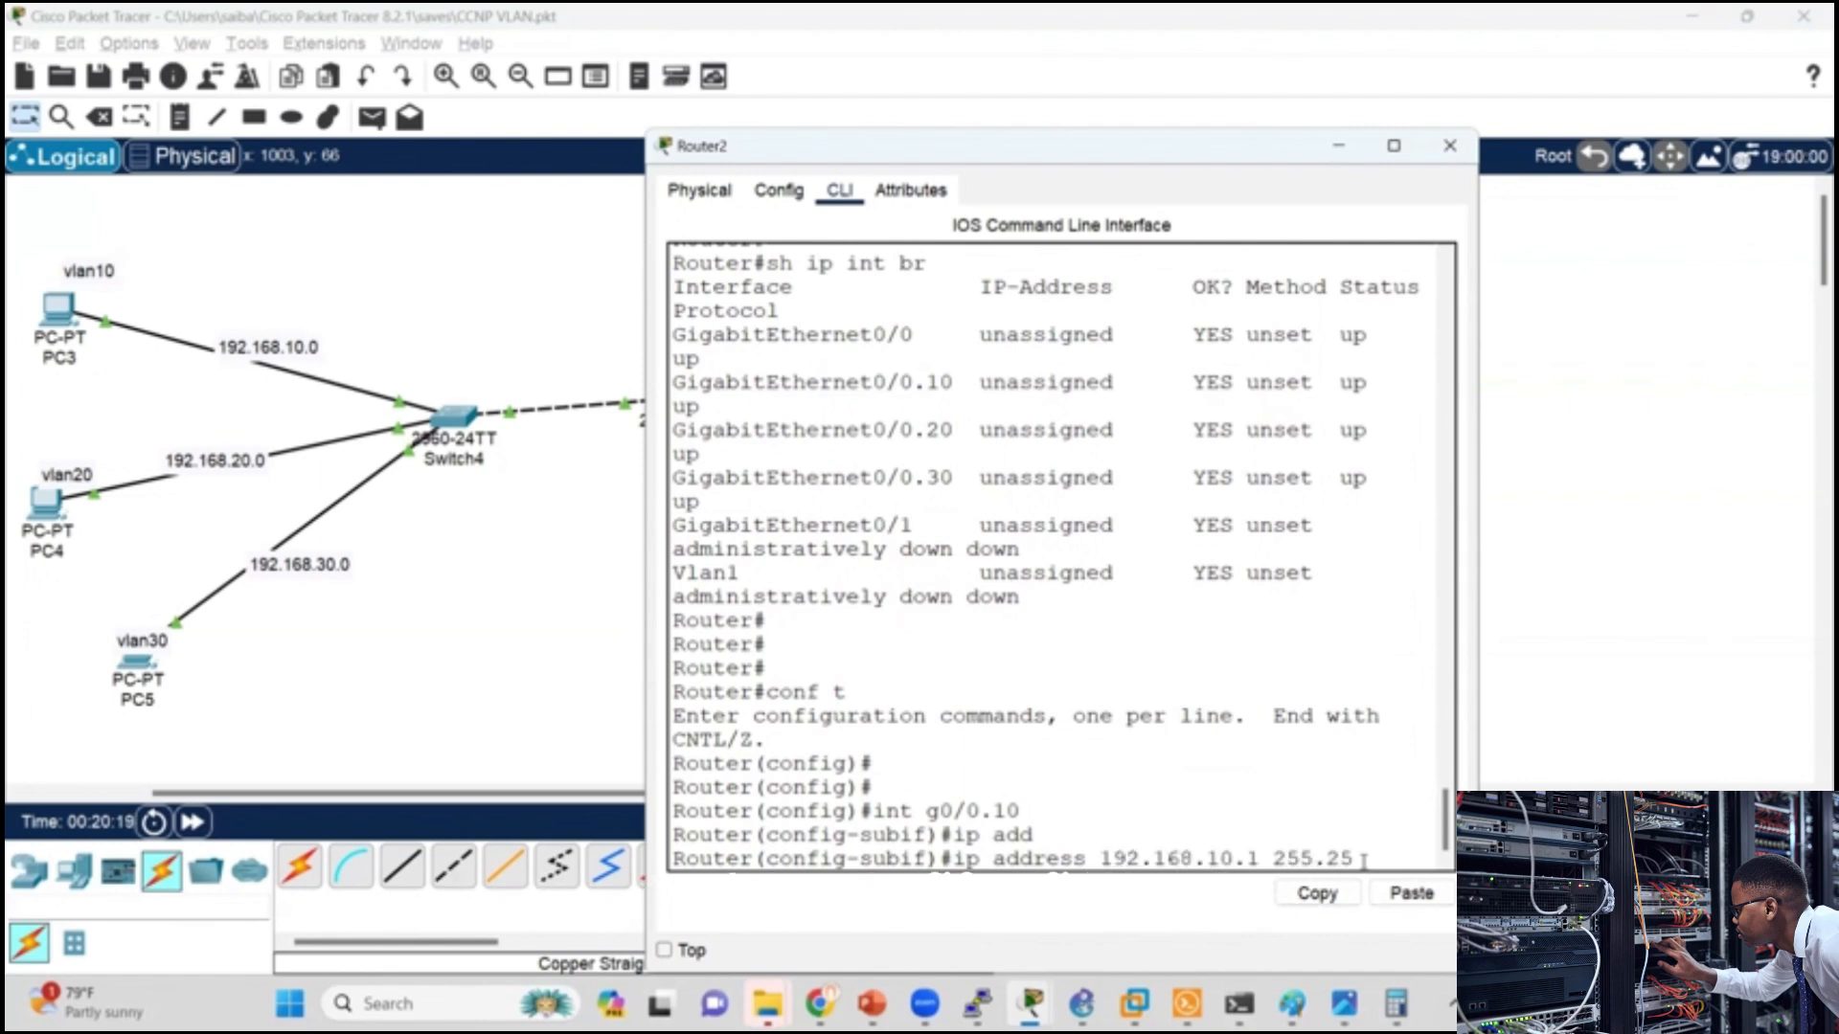
pyautogui.write('5.255.0')
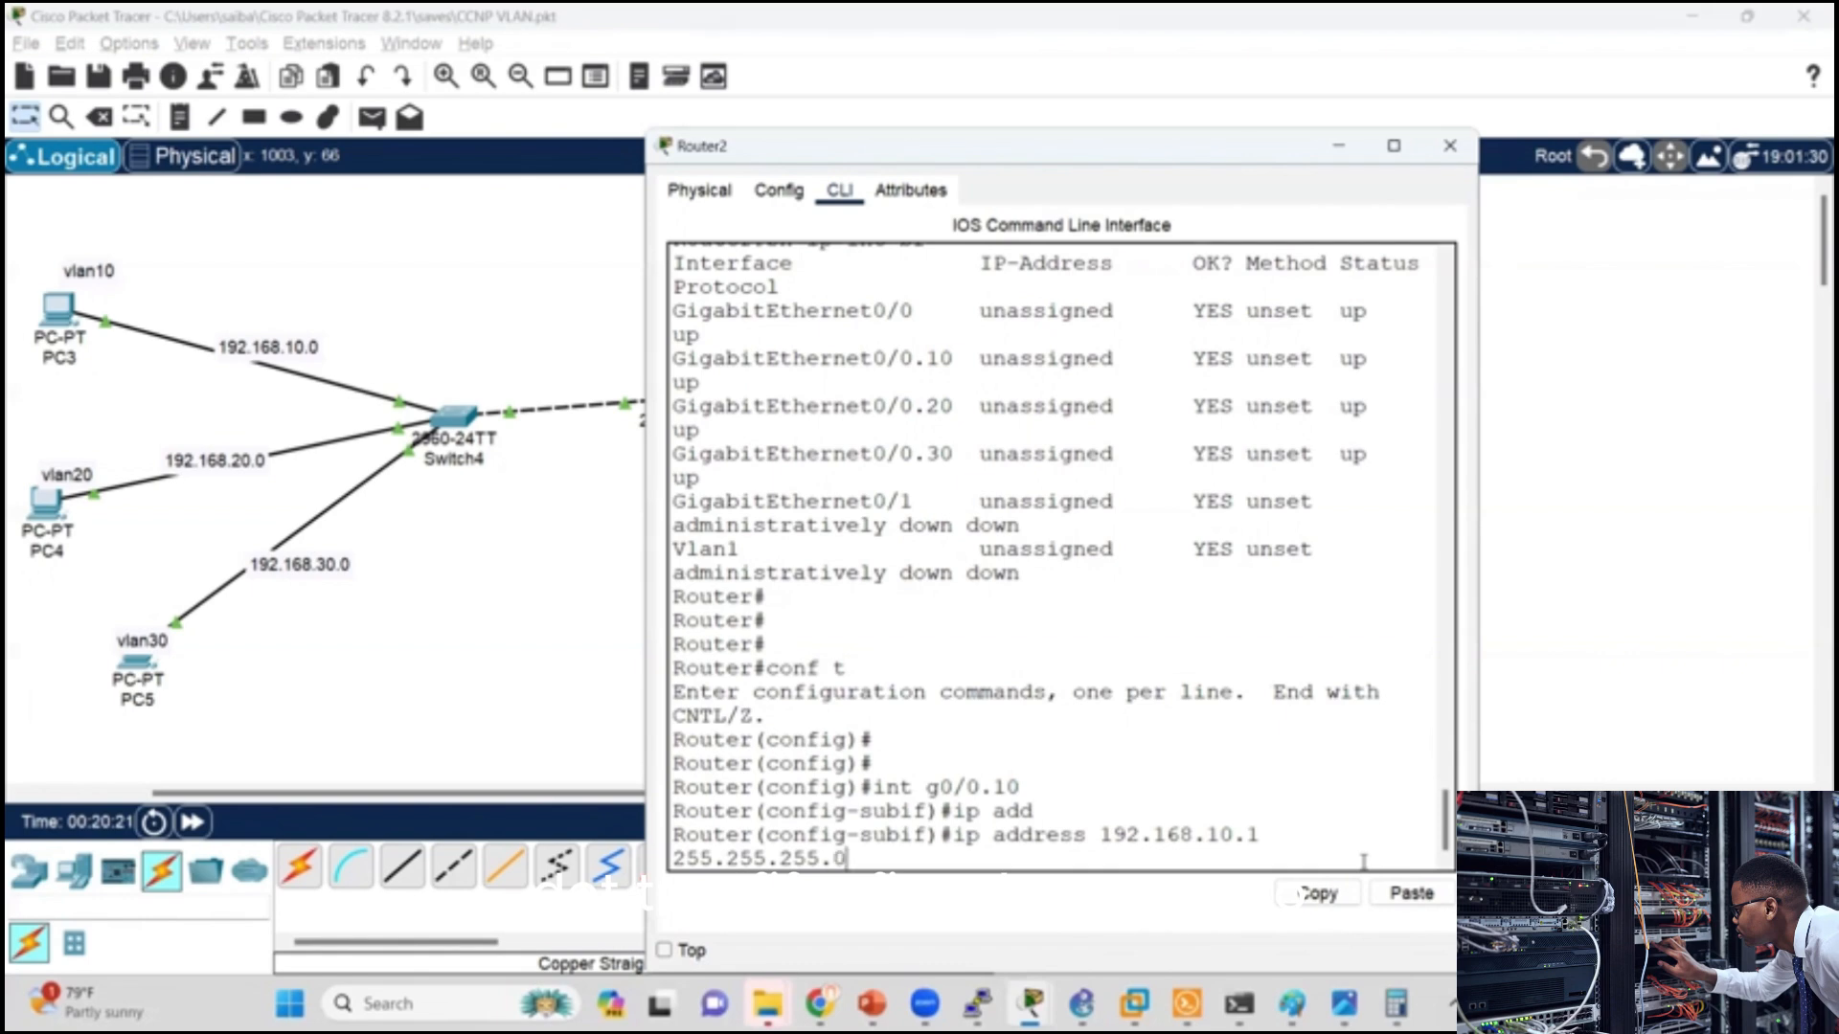
pyautogui.press('Return')
# Step: Check Router2's interface addresses from subinterface configuration mode with do sh ip int br
pyautogui.write('do')
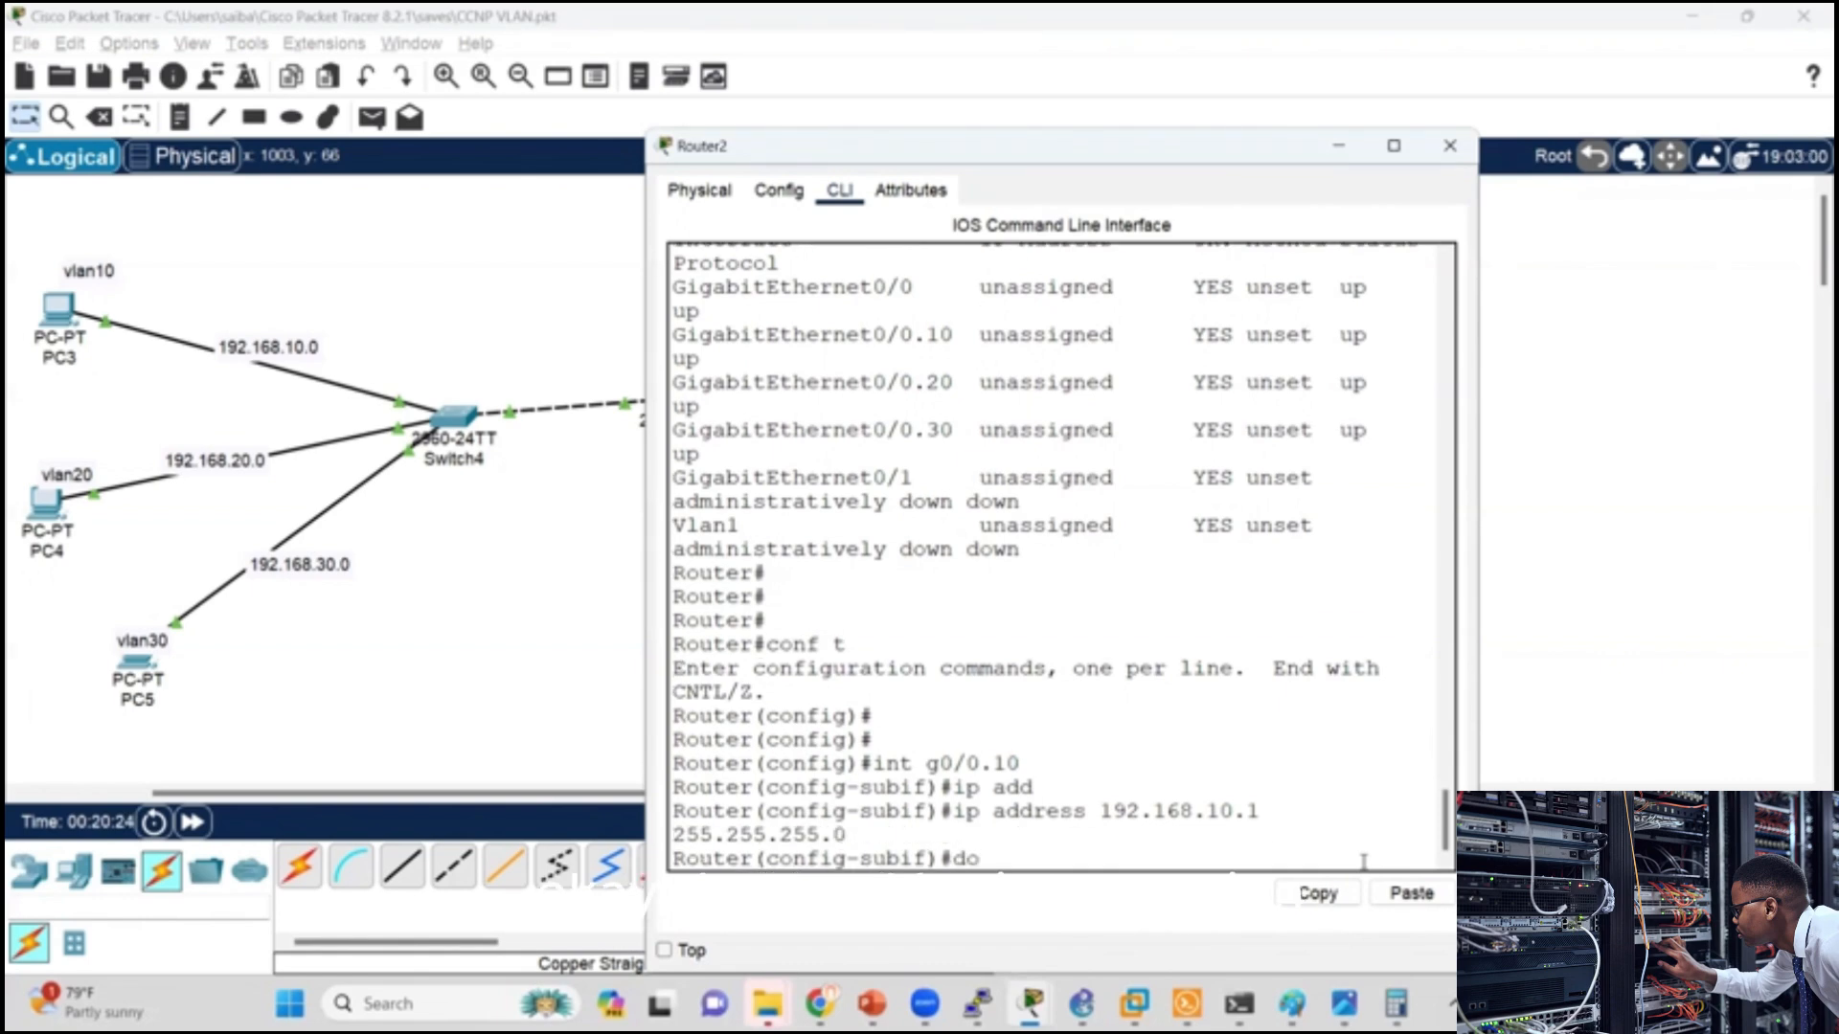
pyautogui.write(' sh ip int br')
pyautogui.press('Return')
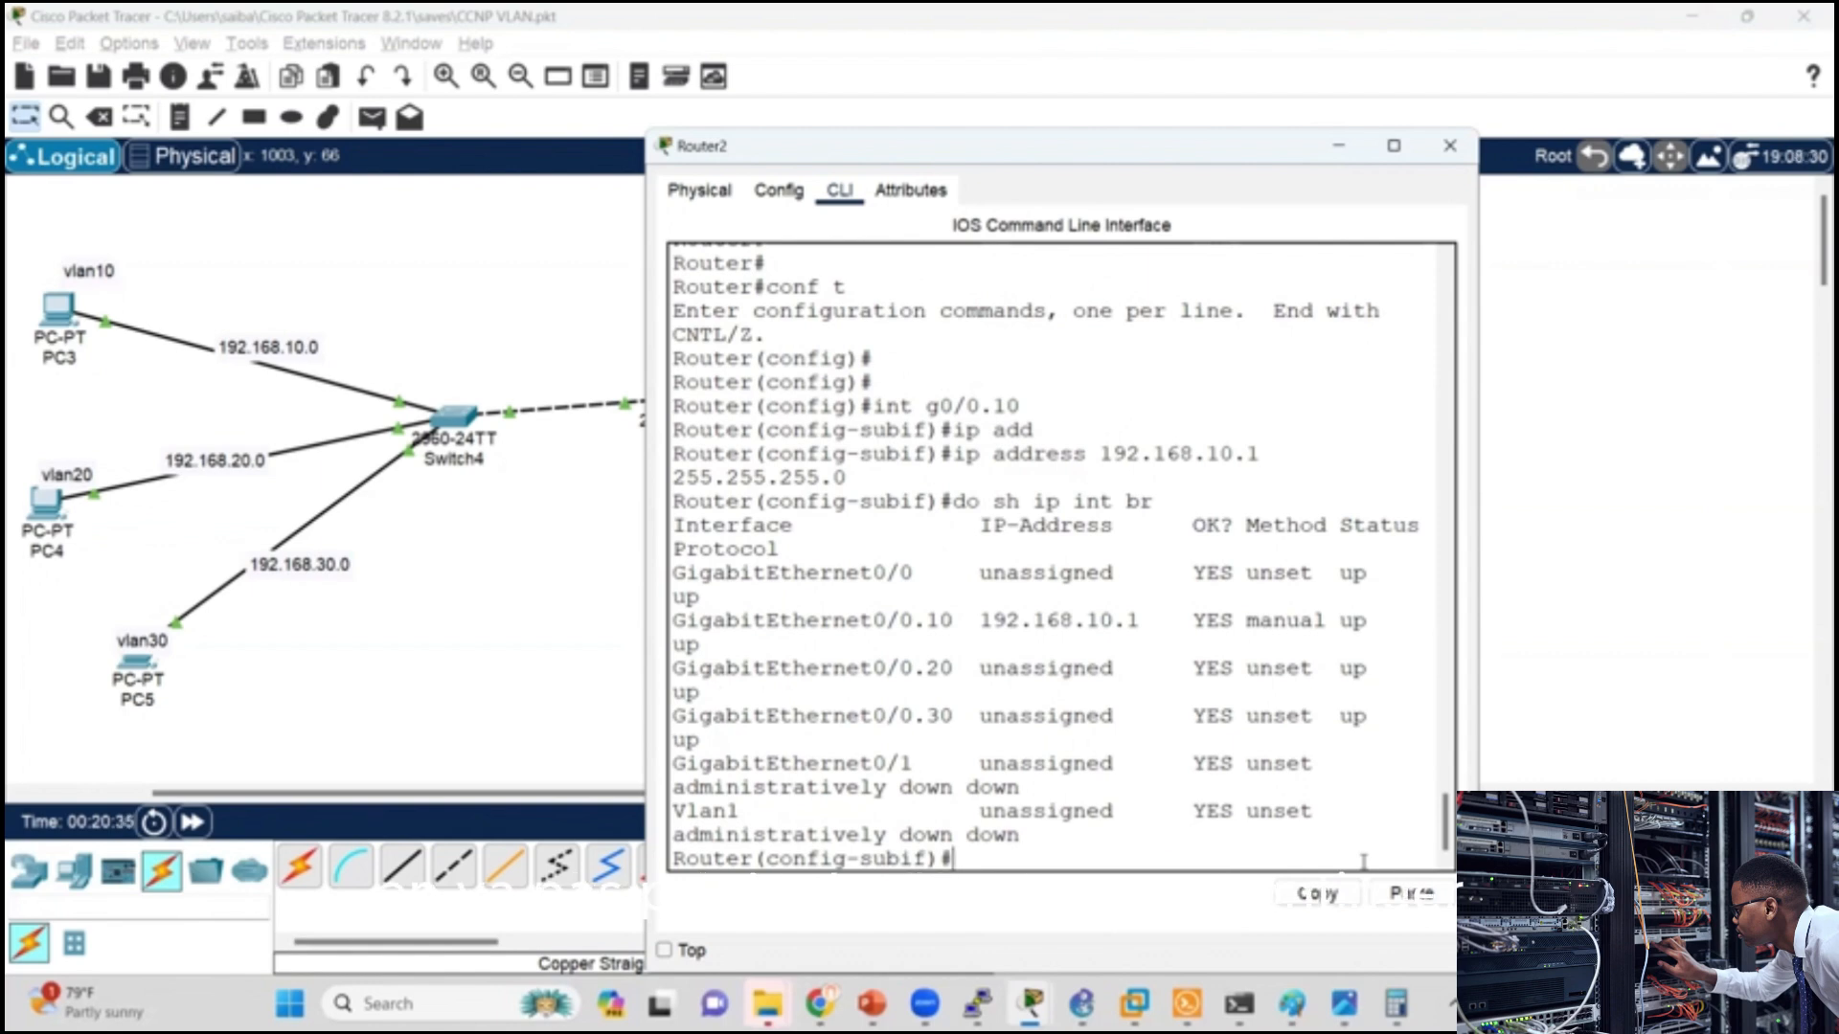
# Step: Assign IP address 192.168.20.1 with mask 255.255.255.0 to subinterface g0/0.20 on Router2
pyautogui.write('int g0/0.20')
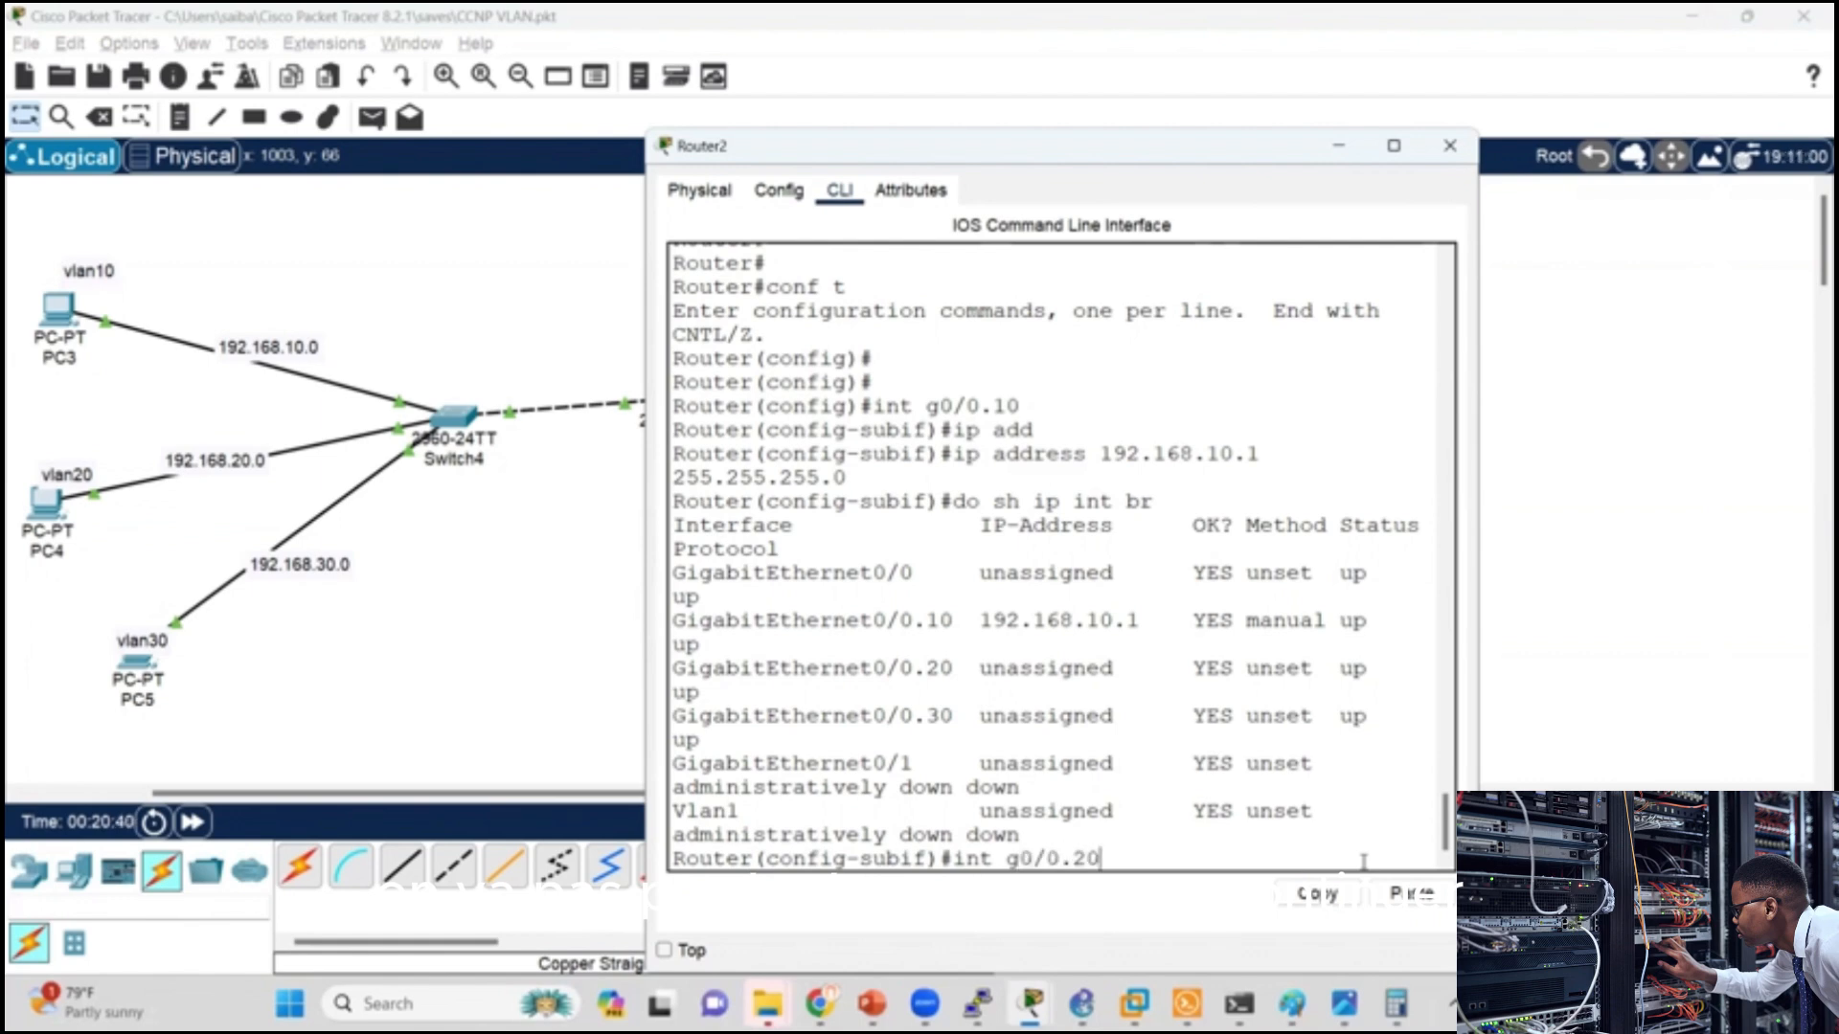
pyautogui.press('Return')
pyautogui.write('ip a')
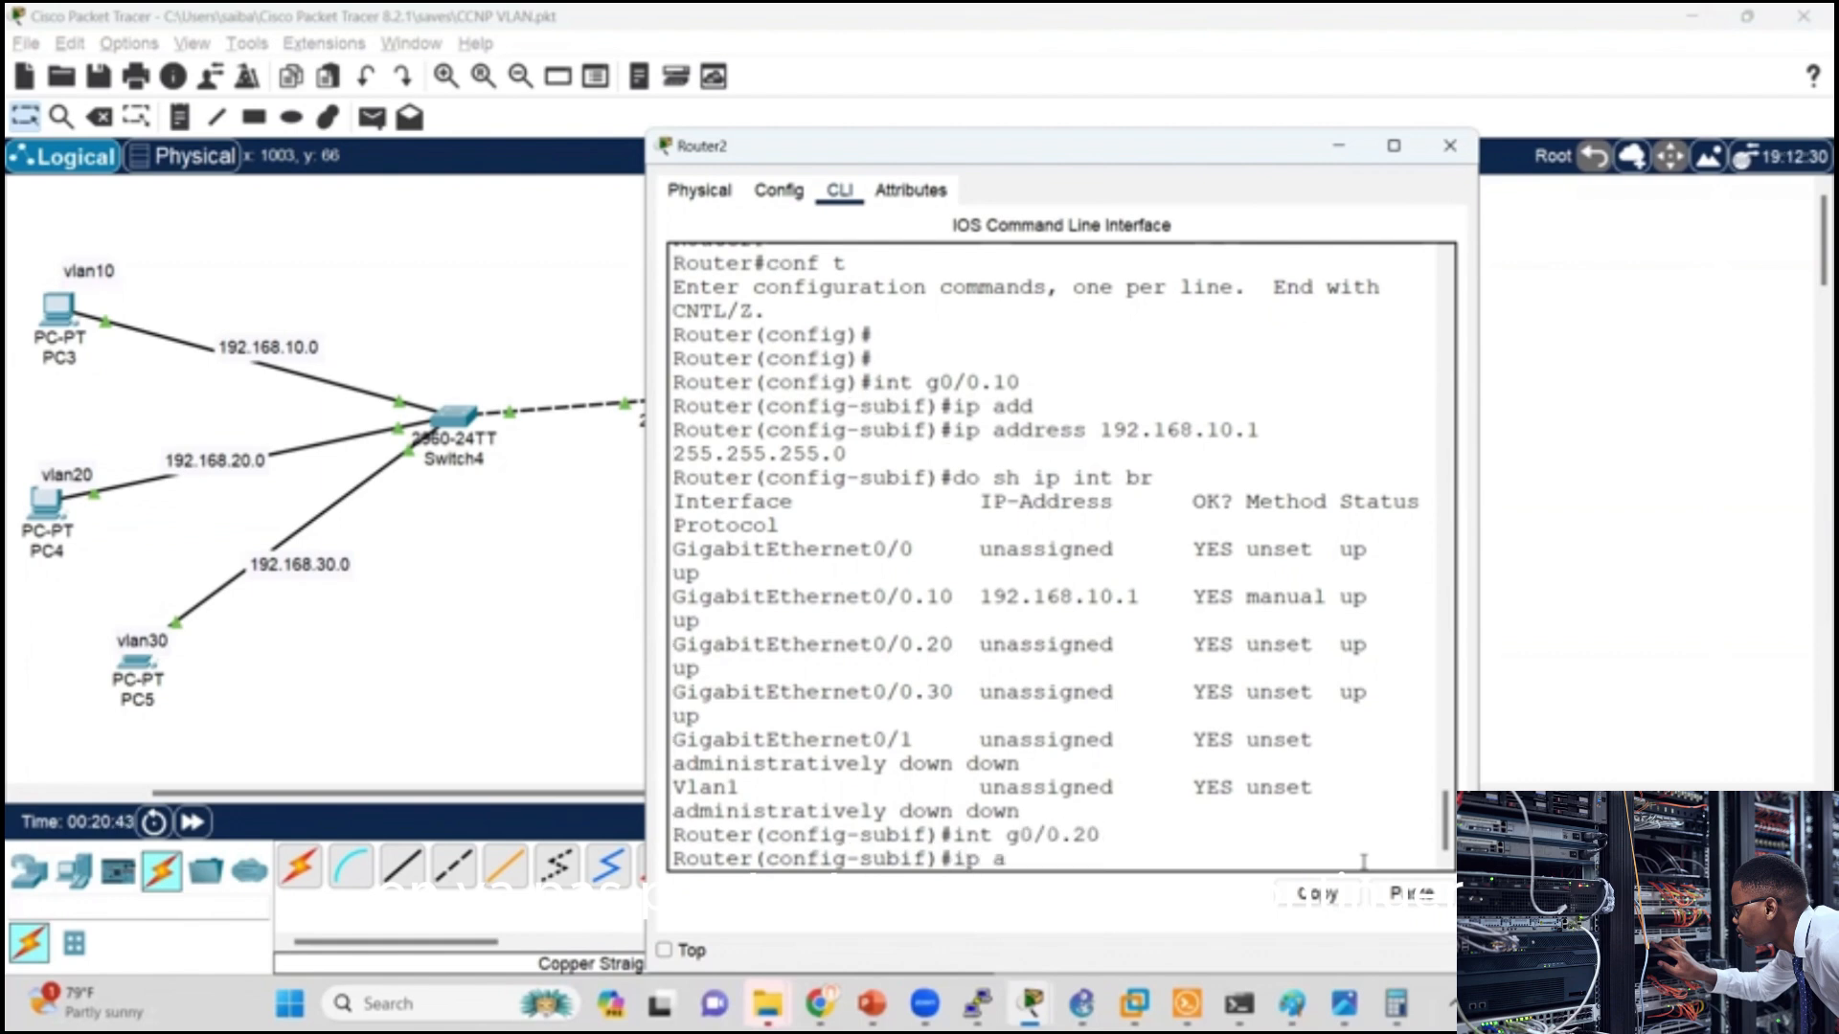
pyautogui.write('dd')
pyautogui.press('Tab')
pyautogui.write('192')
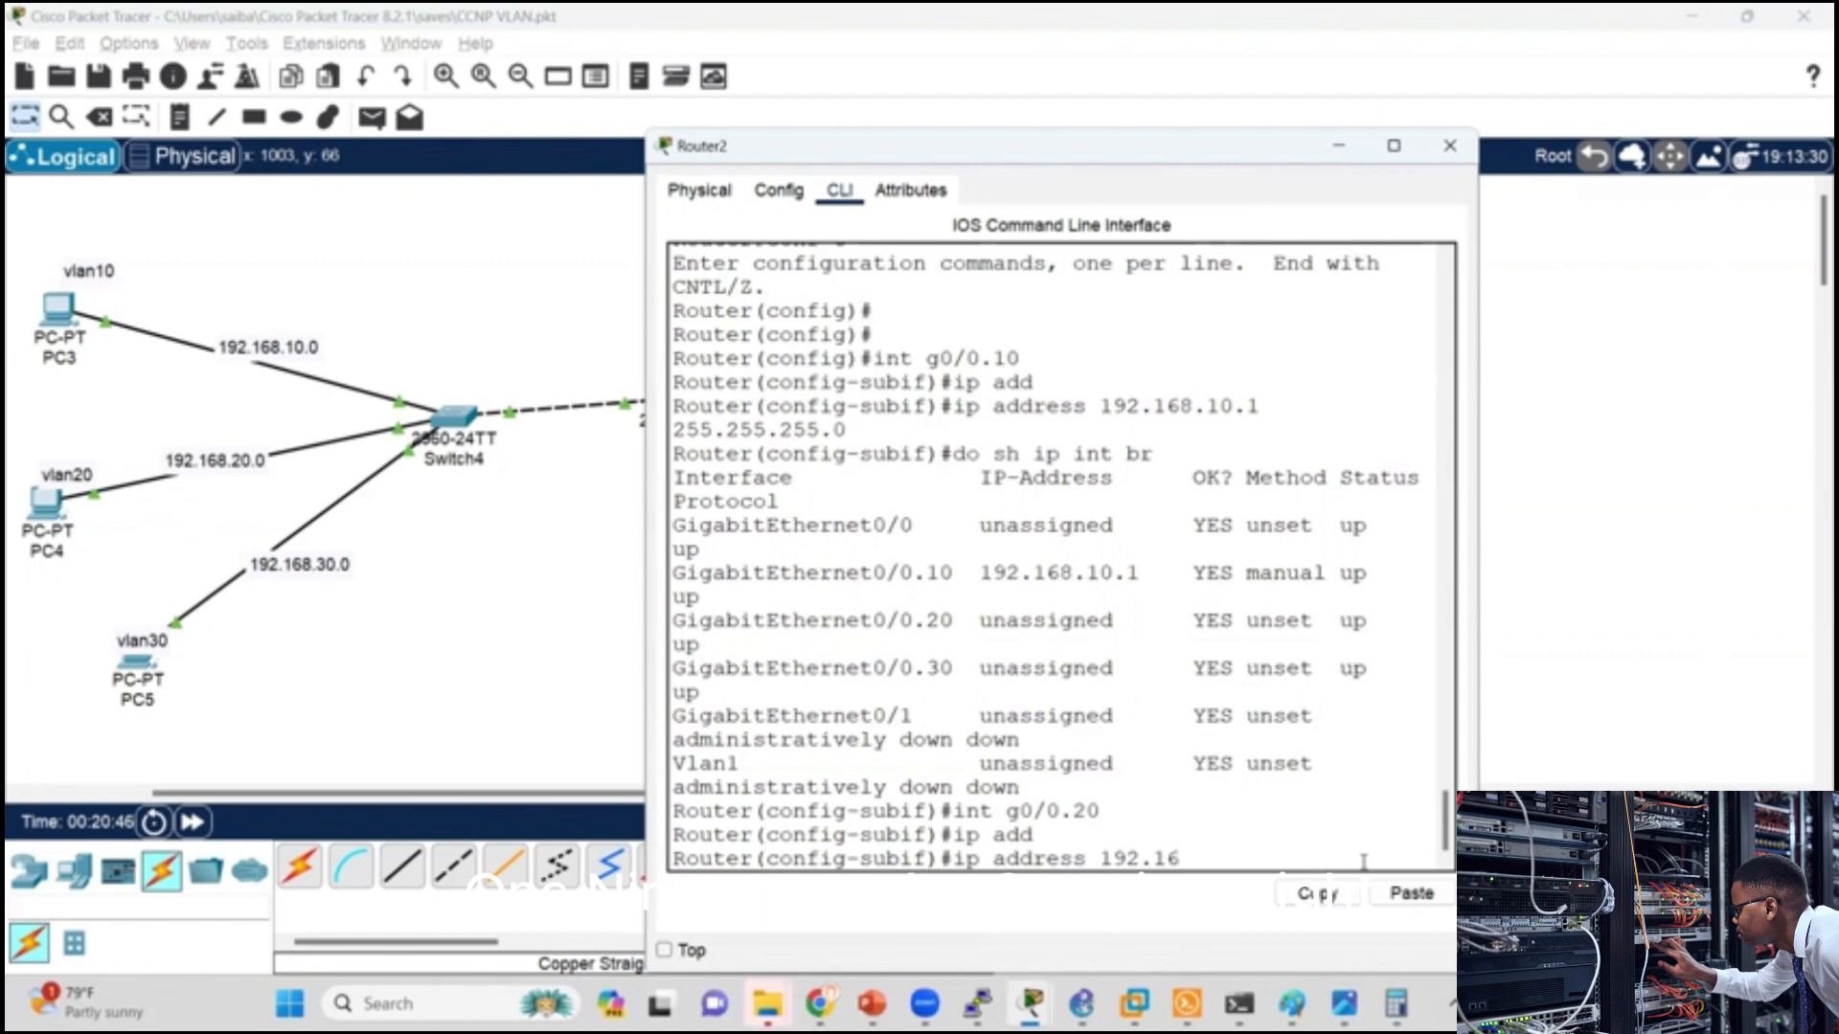
pyautogui.write('.168.20.1 ')
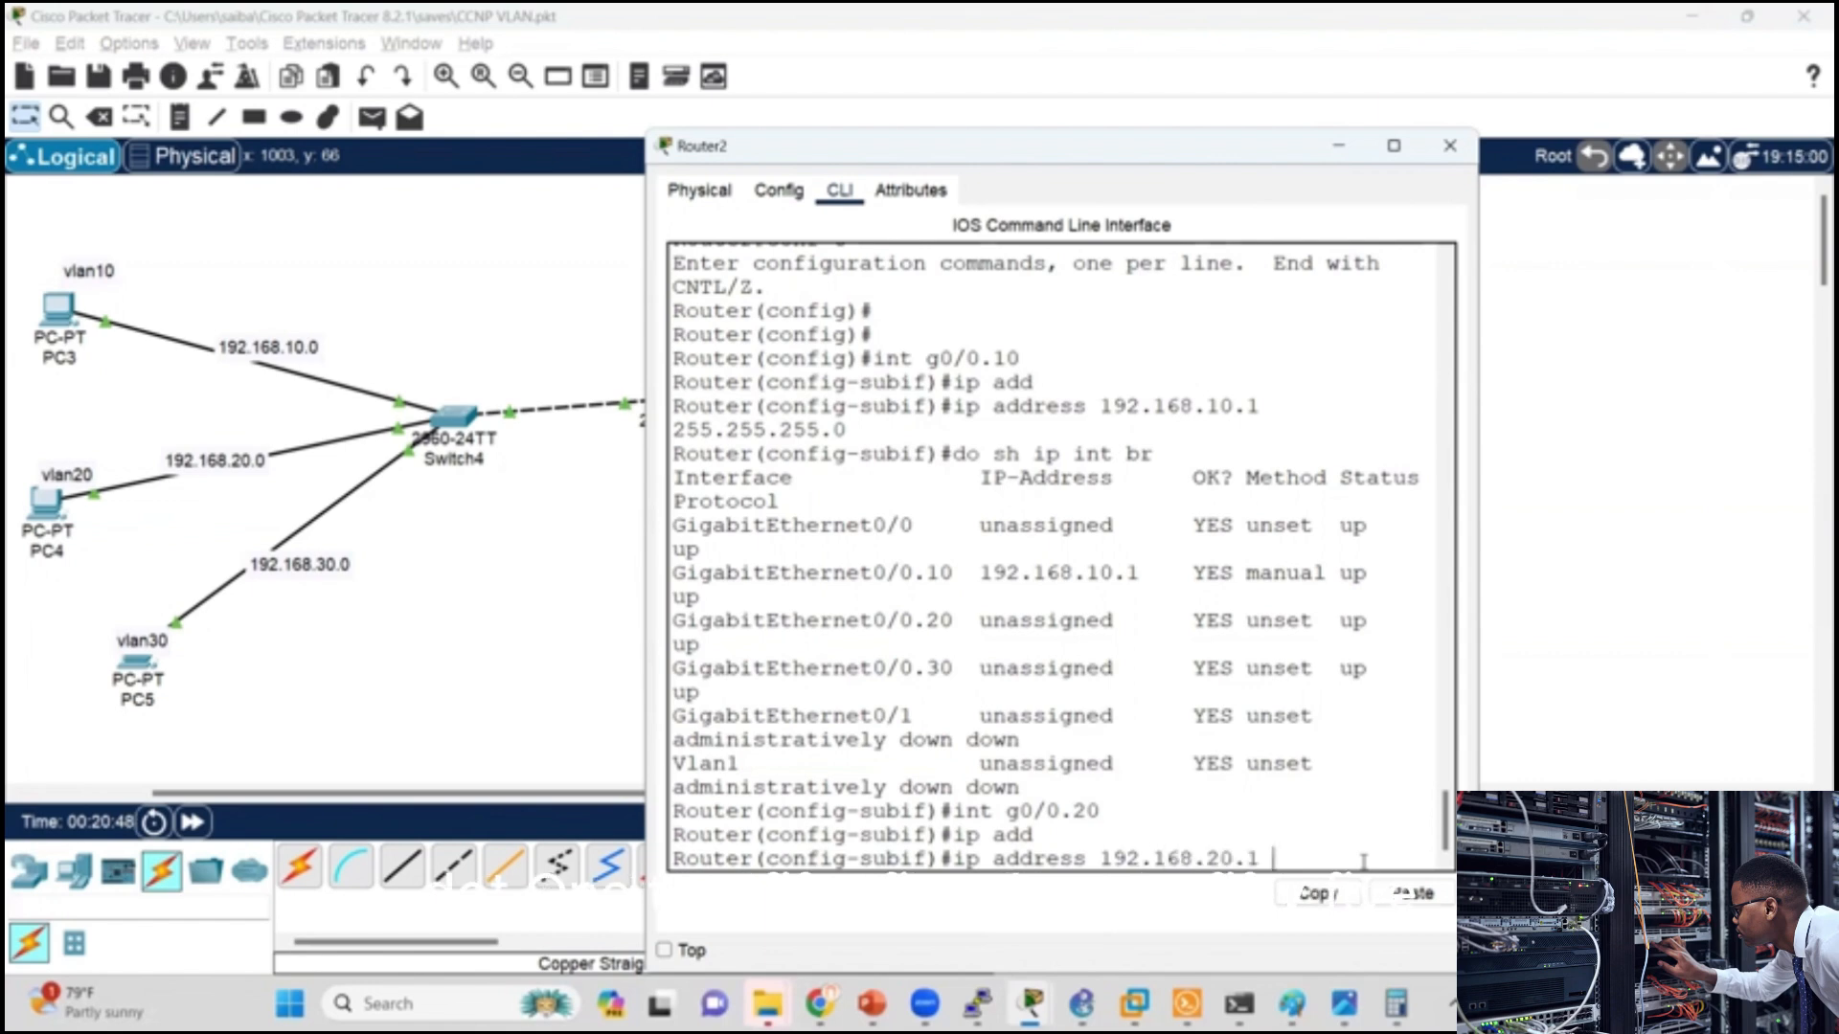
pyautogui.write('255.255.255')
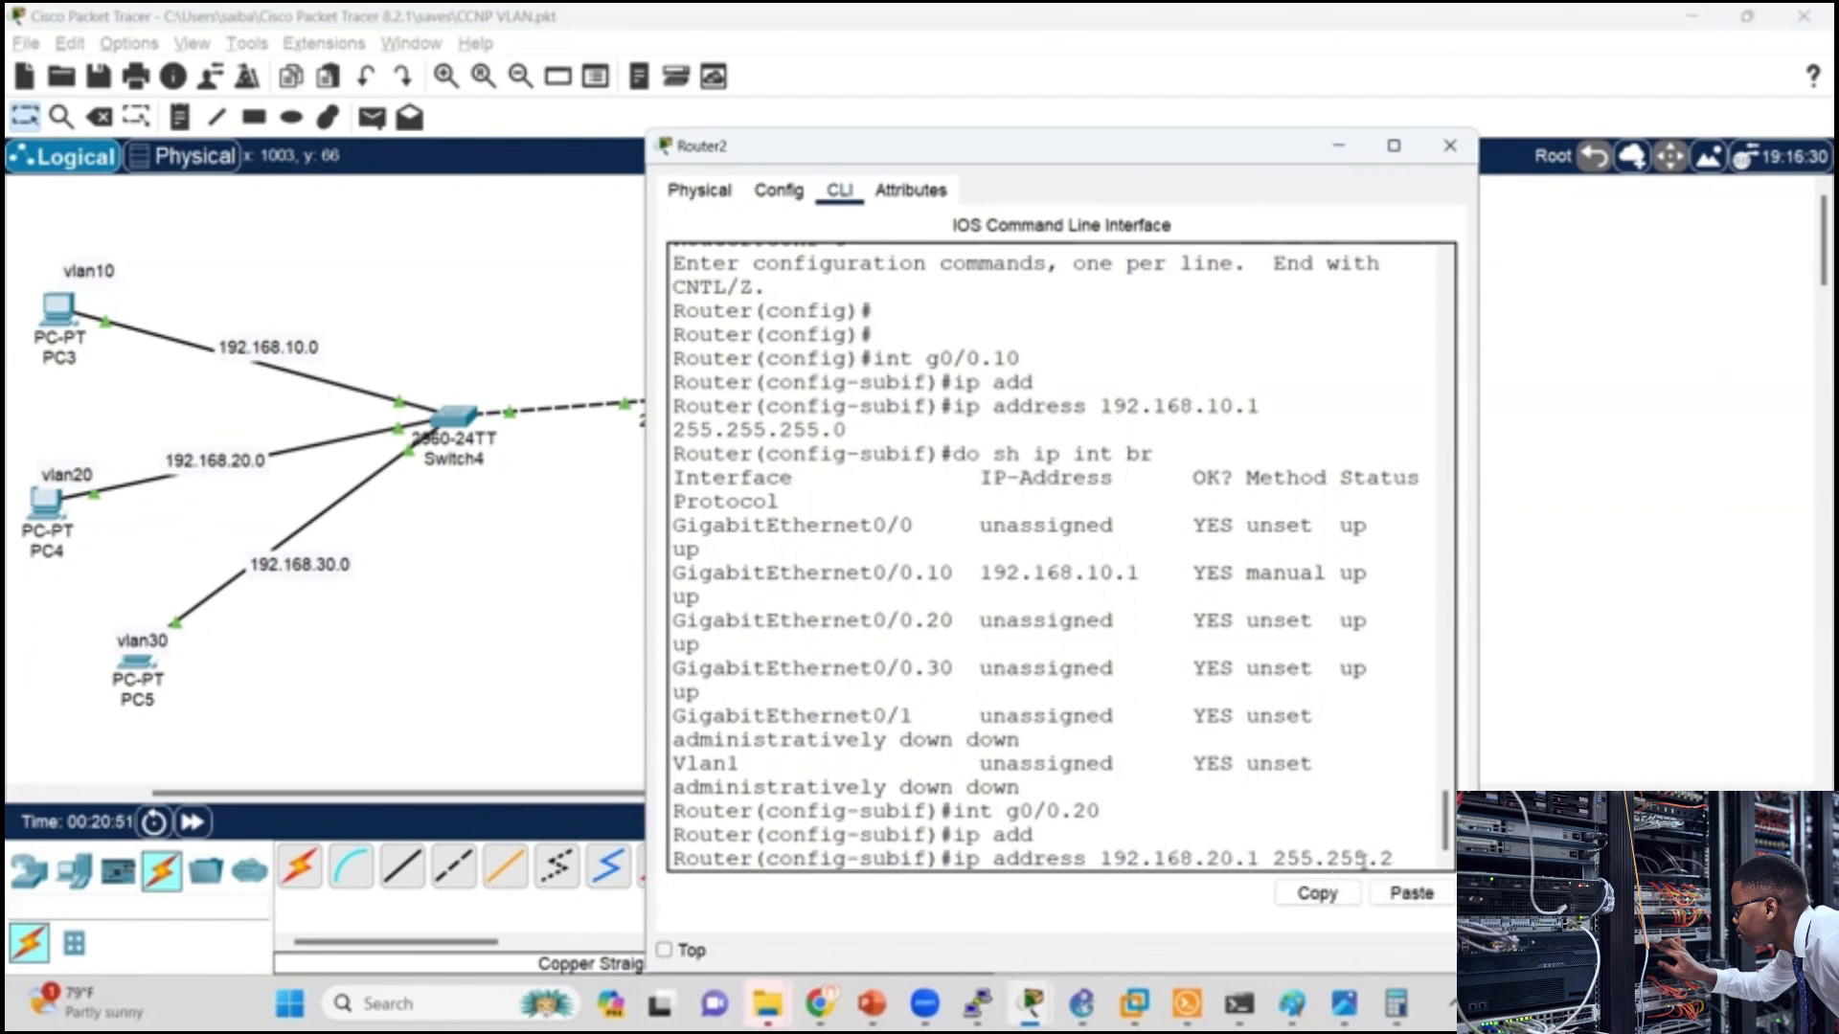
pyautogui.write('.0')
pyautogui.press('Return')
pyautogui.press('Return')
pyautogui.press('Return')
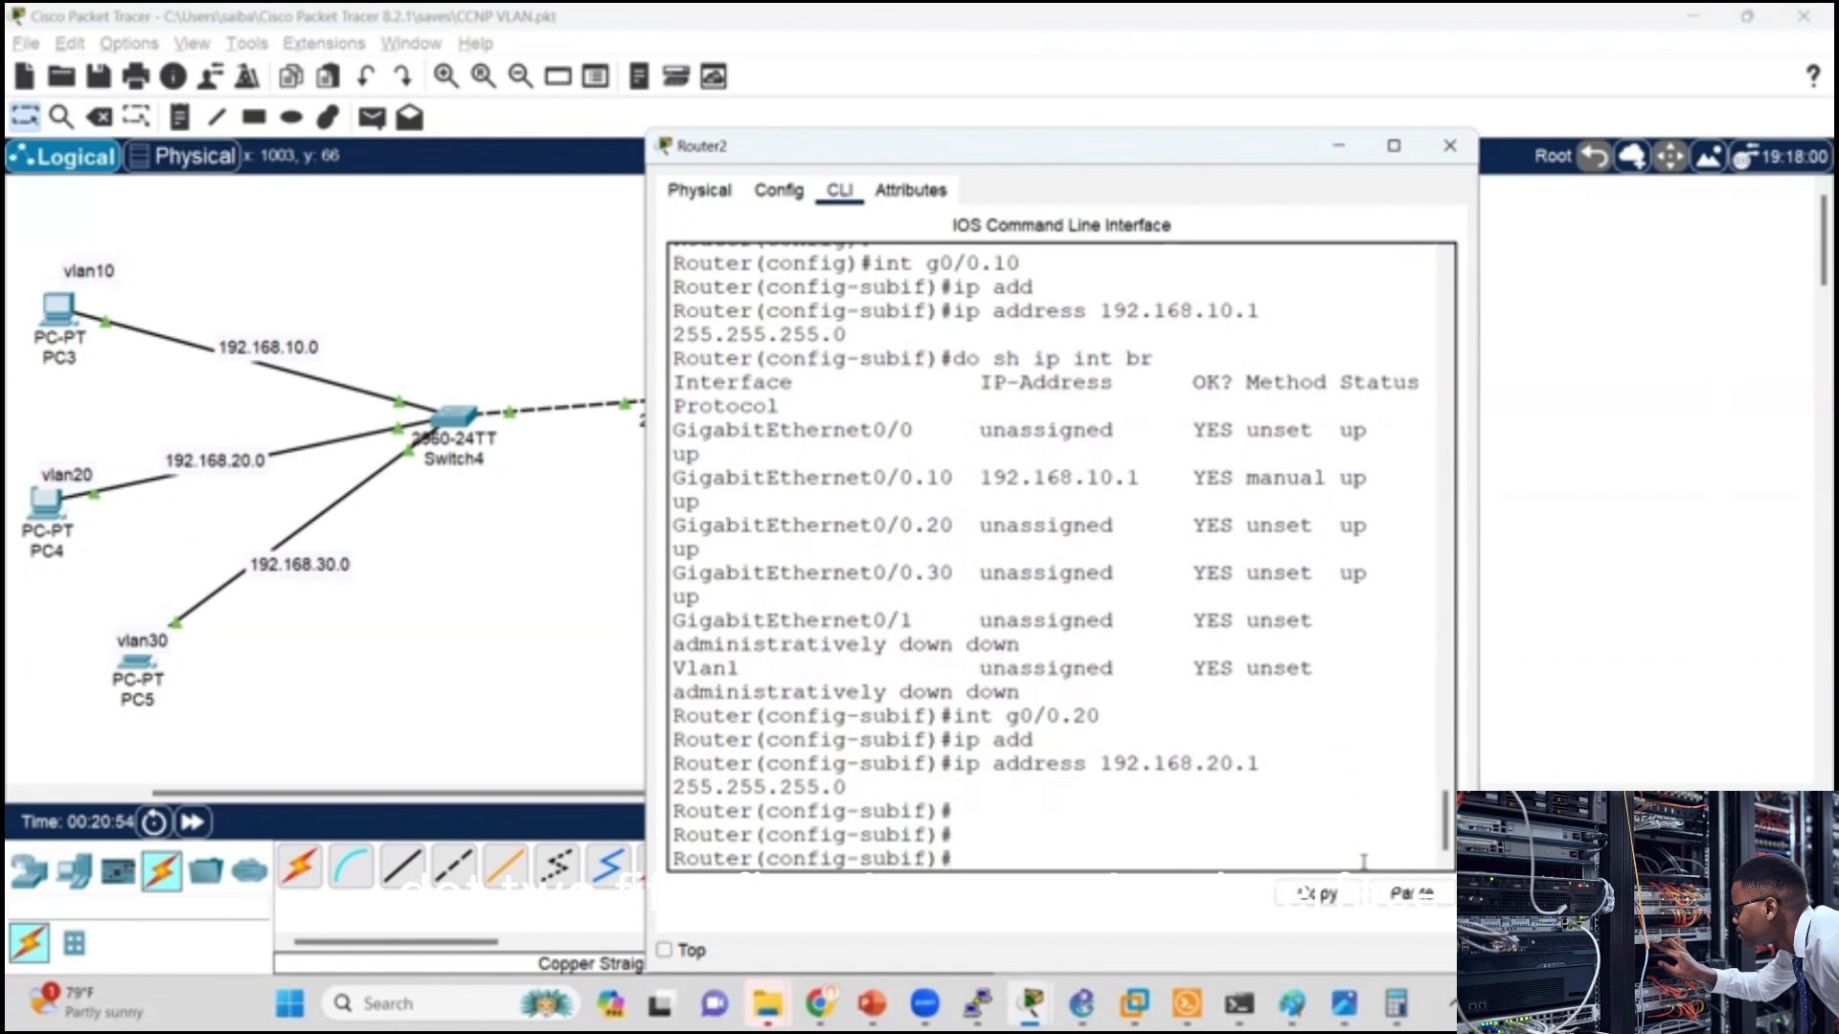
# Step: Assign IP address 192.168.30.1 with mask 255.255.255.0 to subinterface g0/0.30 on Router2
pyautogui.write('int g0/0')
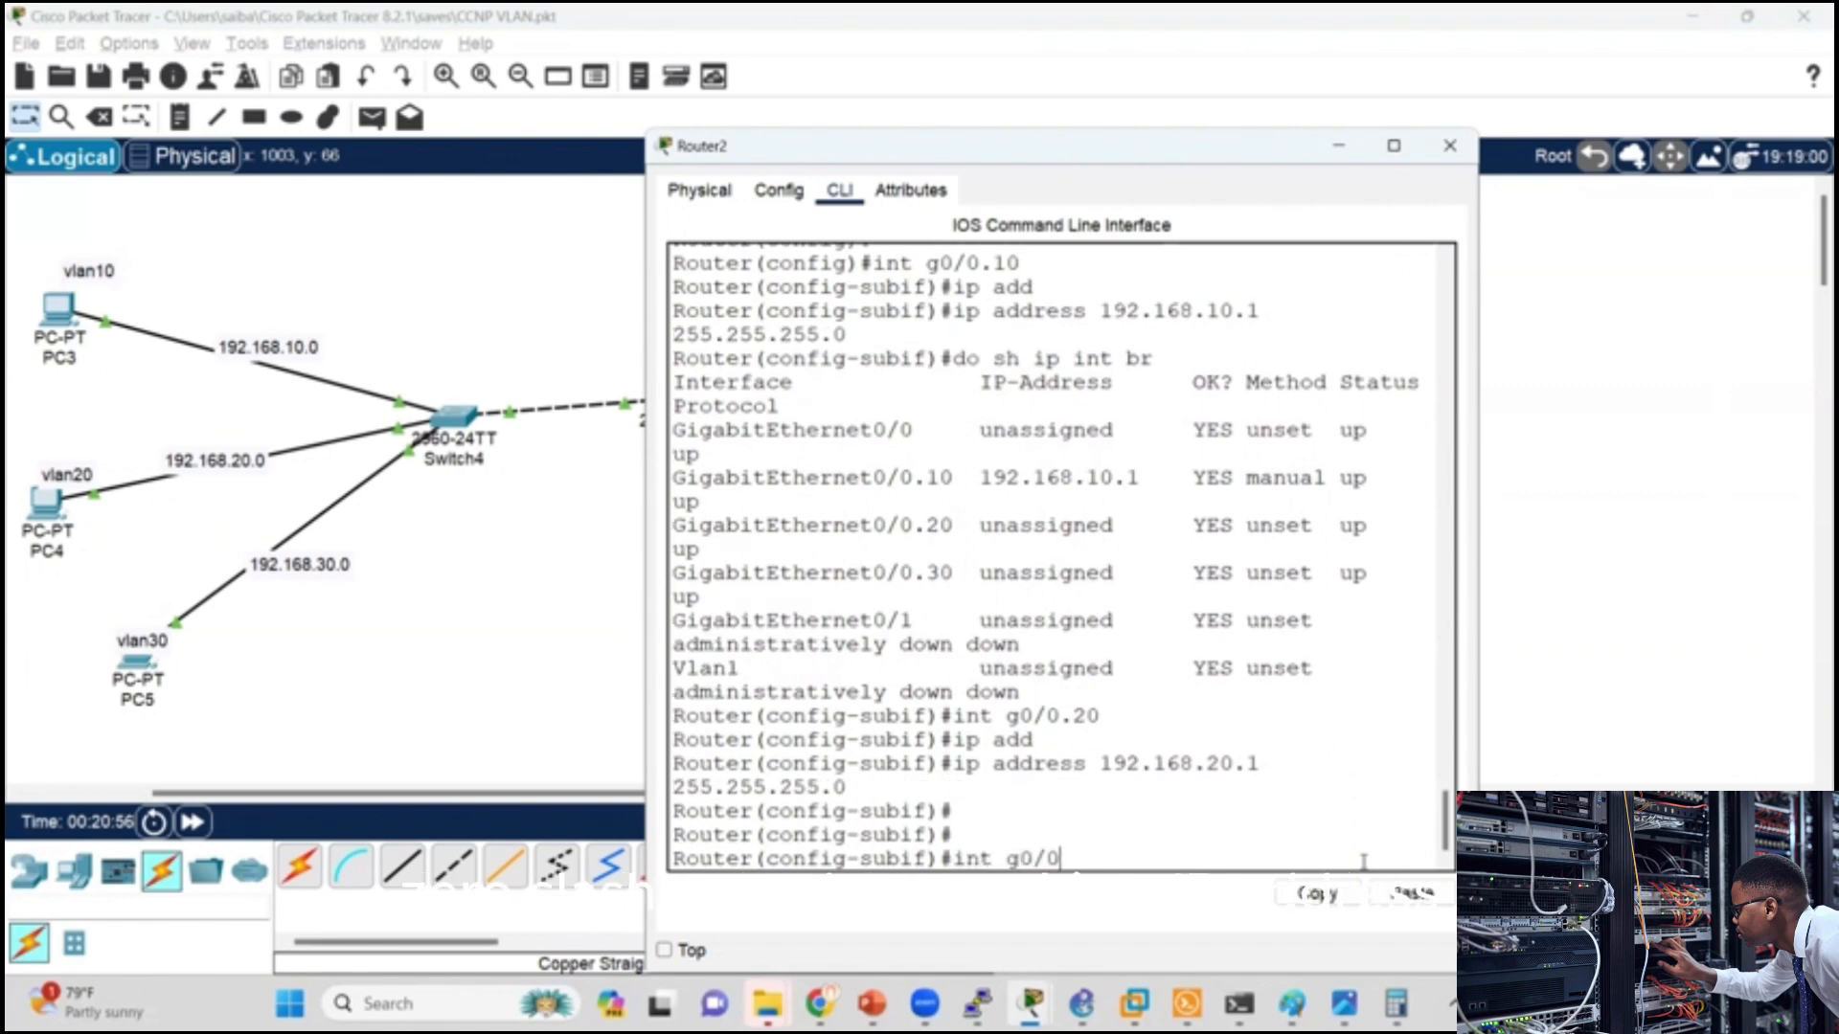
pyautogui.write('.30')
pyautogui.press('Return')
pyautogui.press('Up')
pyautogui.press('Up')
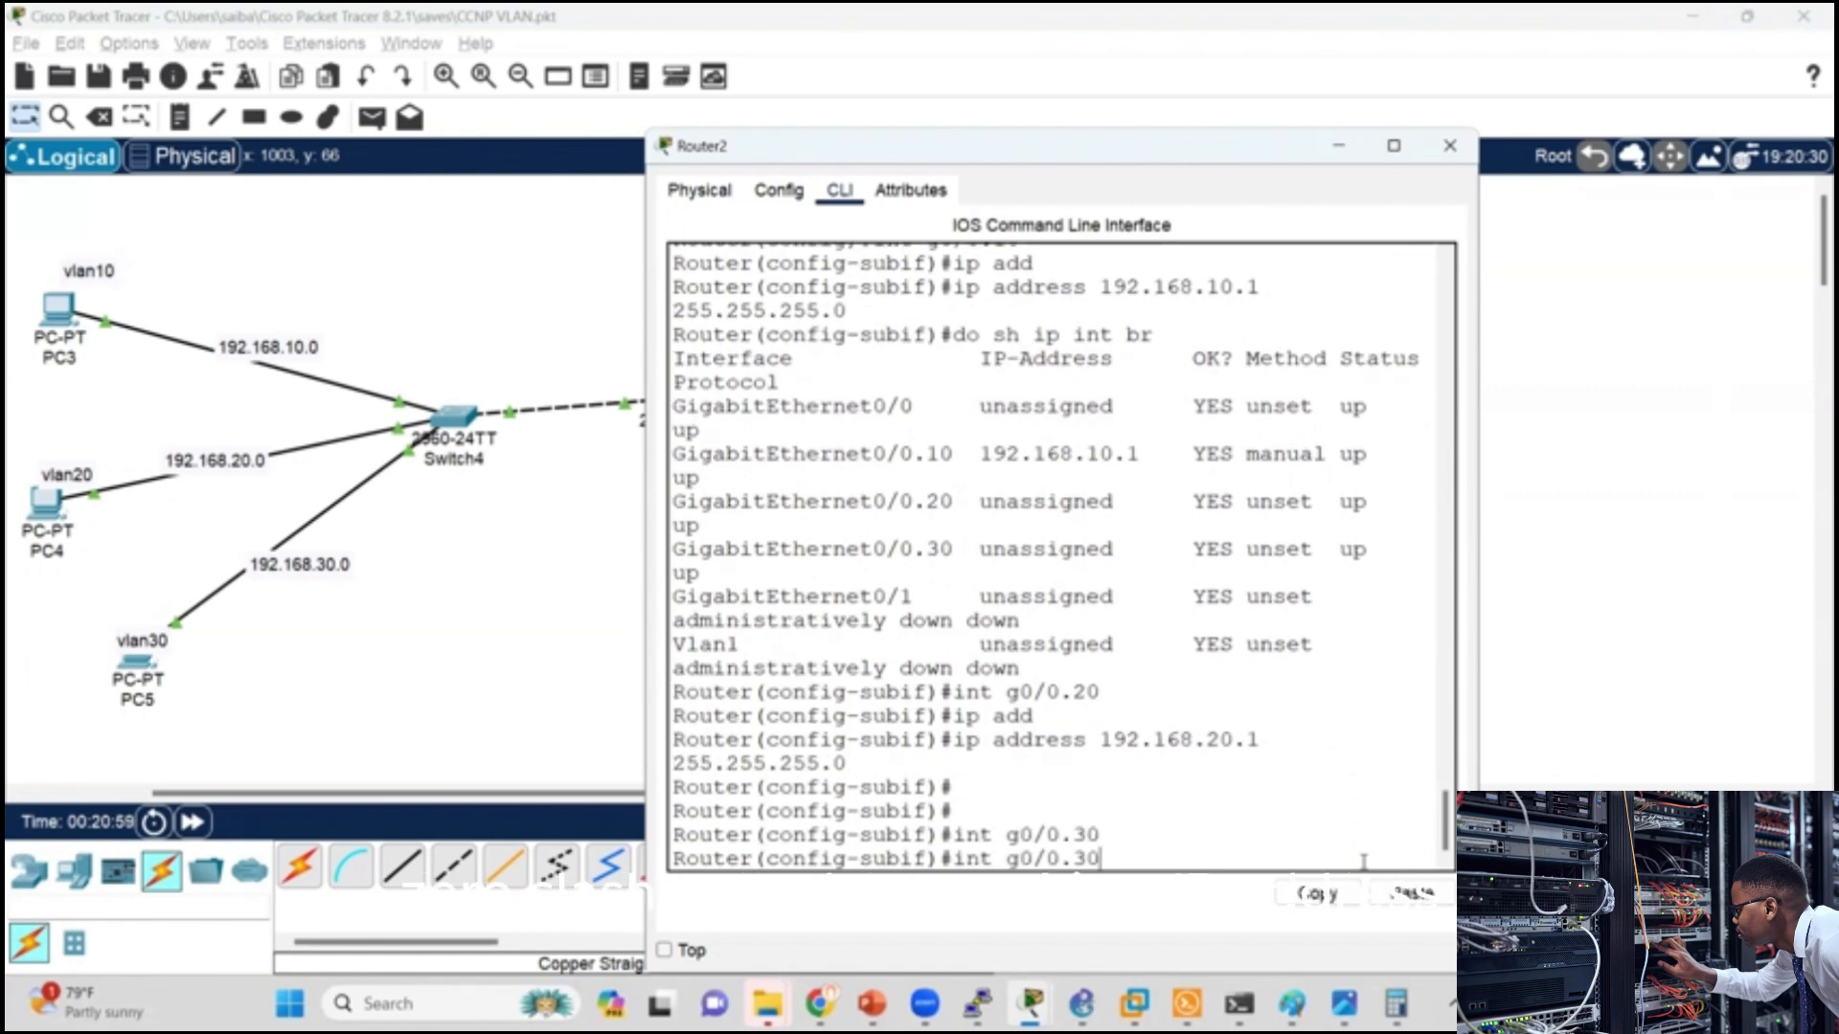
pyautogui.press('Left')
pyautogui.press('Left')
pyautogui.press('Left')
pyautogui.press('Left')
pyautogui.press('Left')
pyautogui.press('Left')
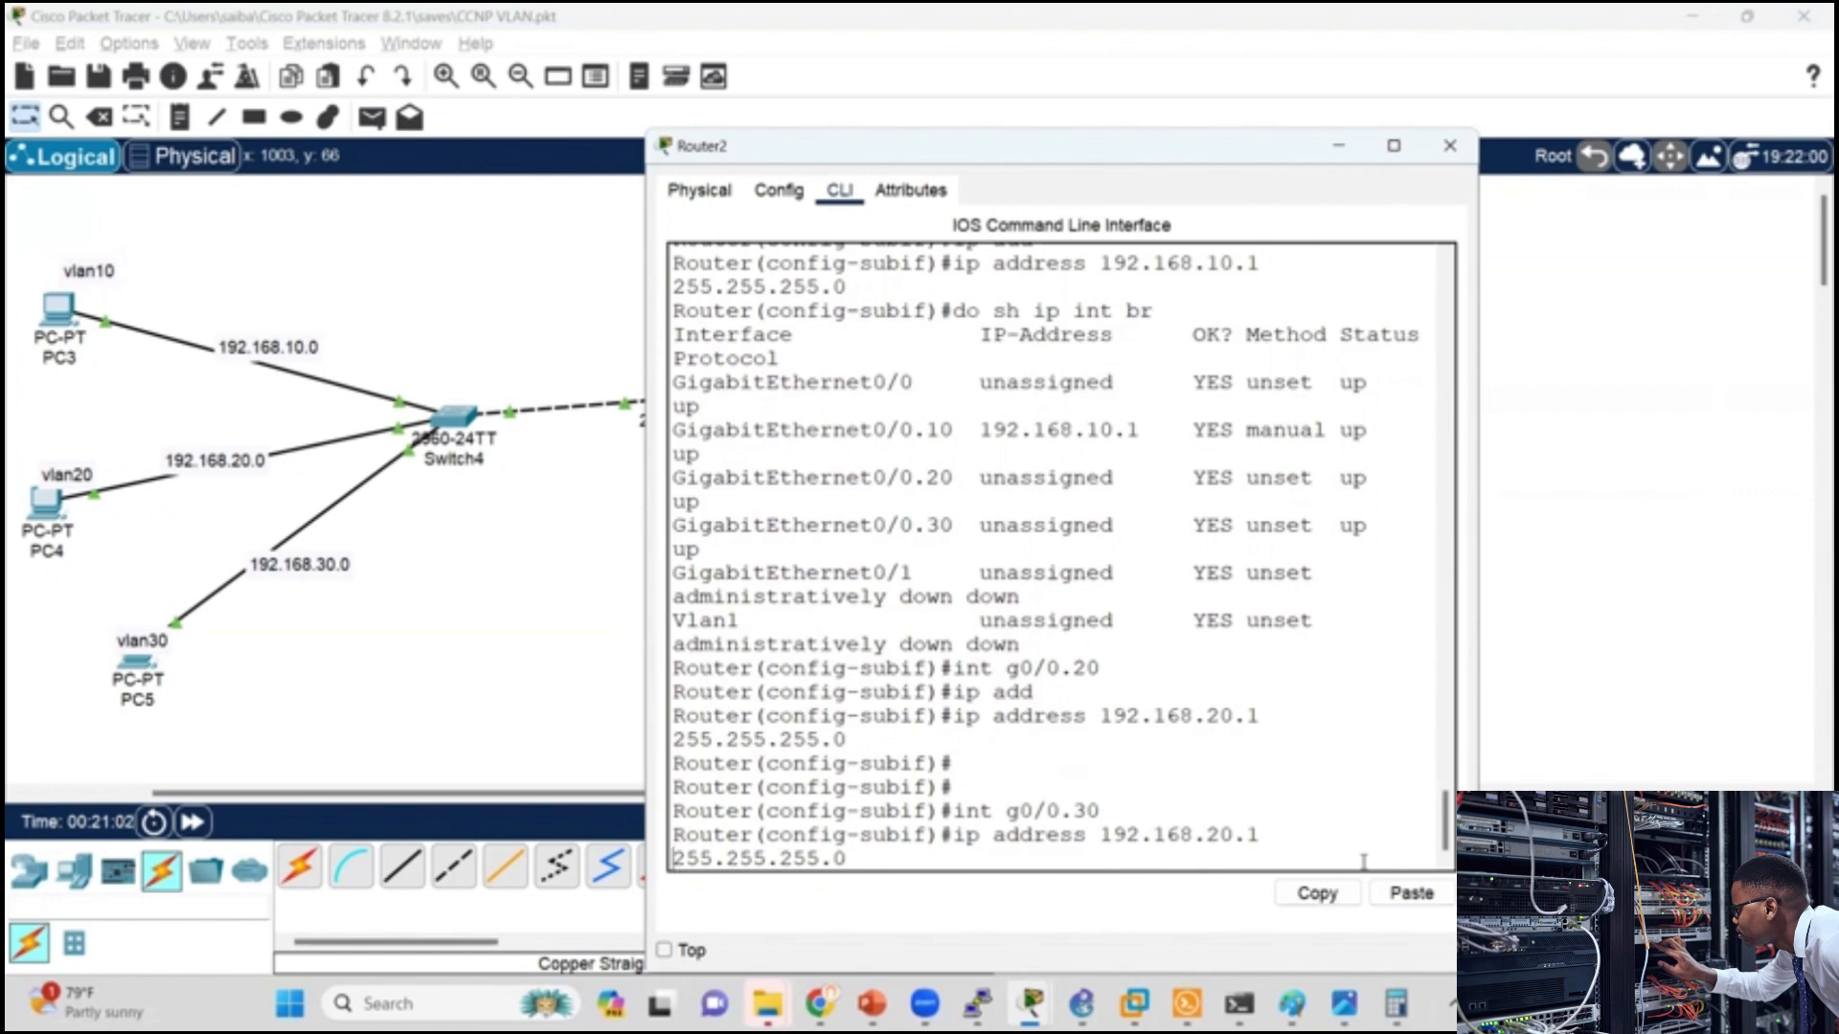
pyautogui.press('BackSpace')
pyautogui.write('3')
pyautogui.press('Return')
pyautogui.press('Return')
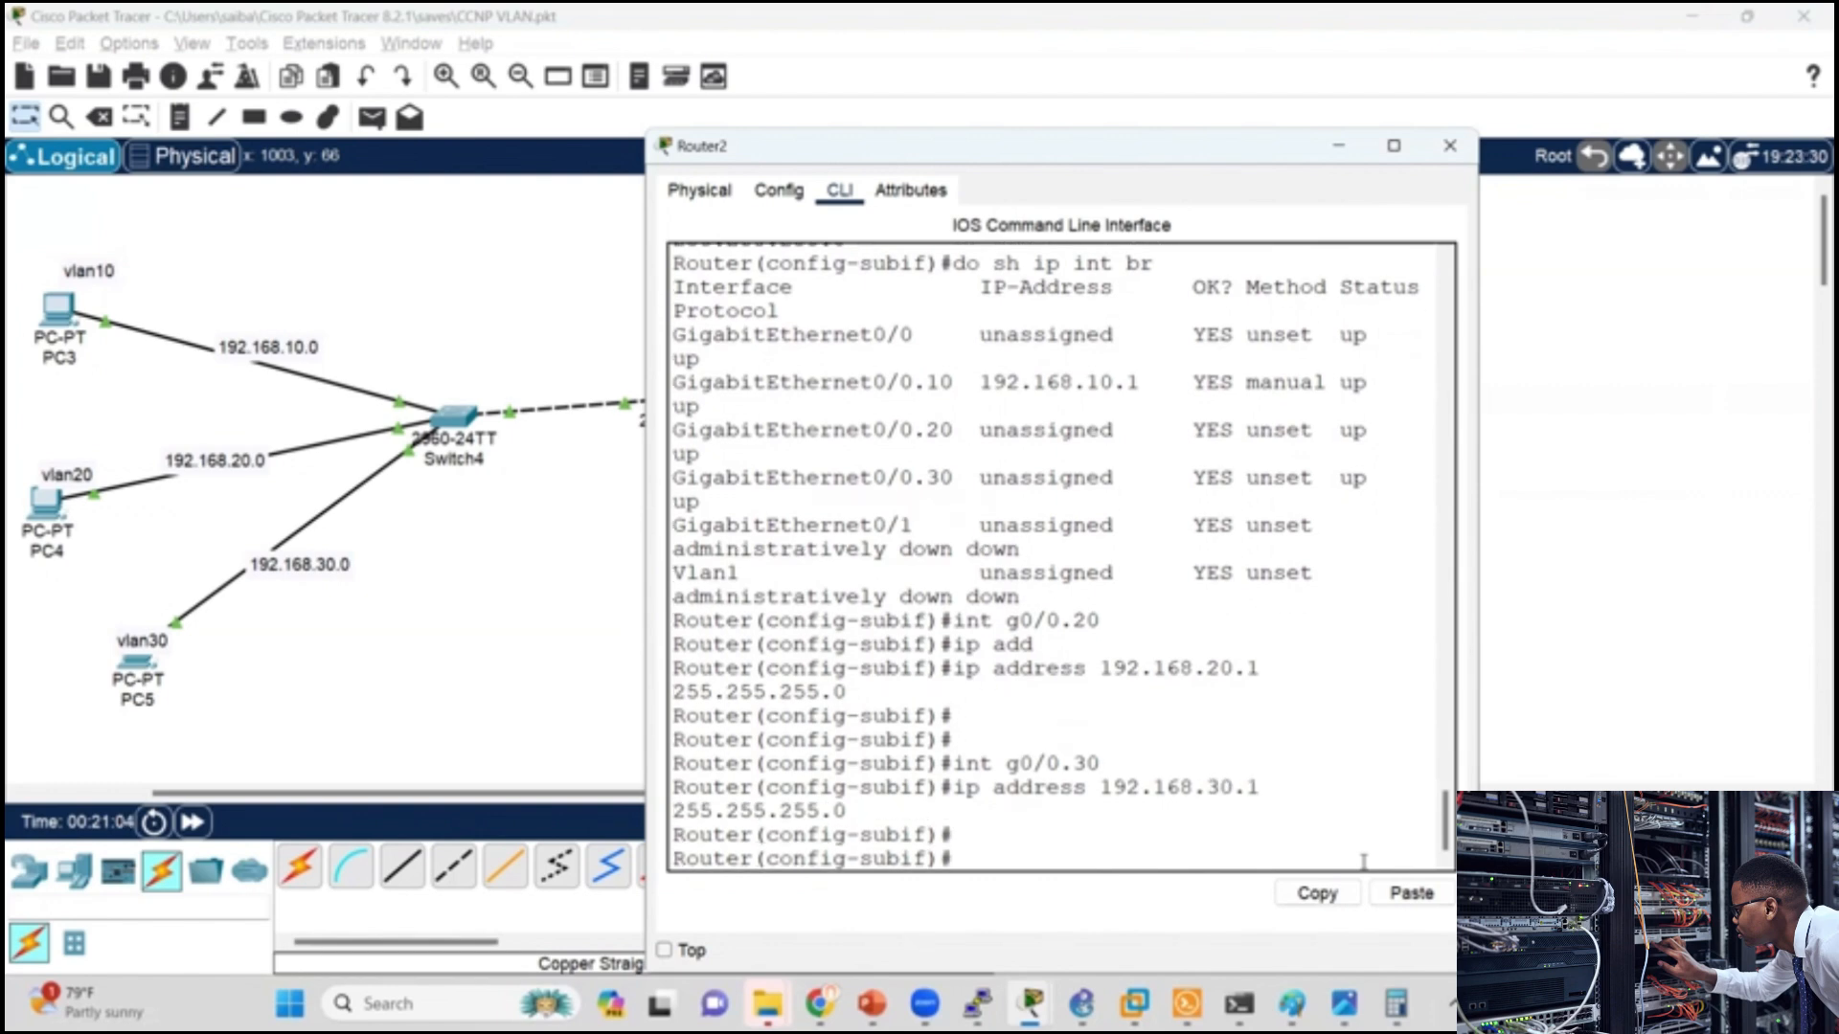
# Step: List Router2's interface addresses with do sh ip int br and close the router window
pyautogui.write('do sh ip int br')
pyautogui.press('Return')
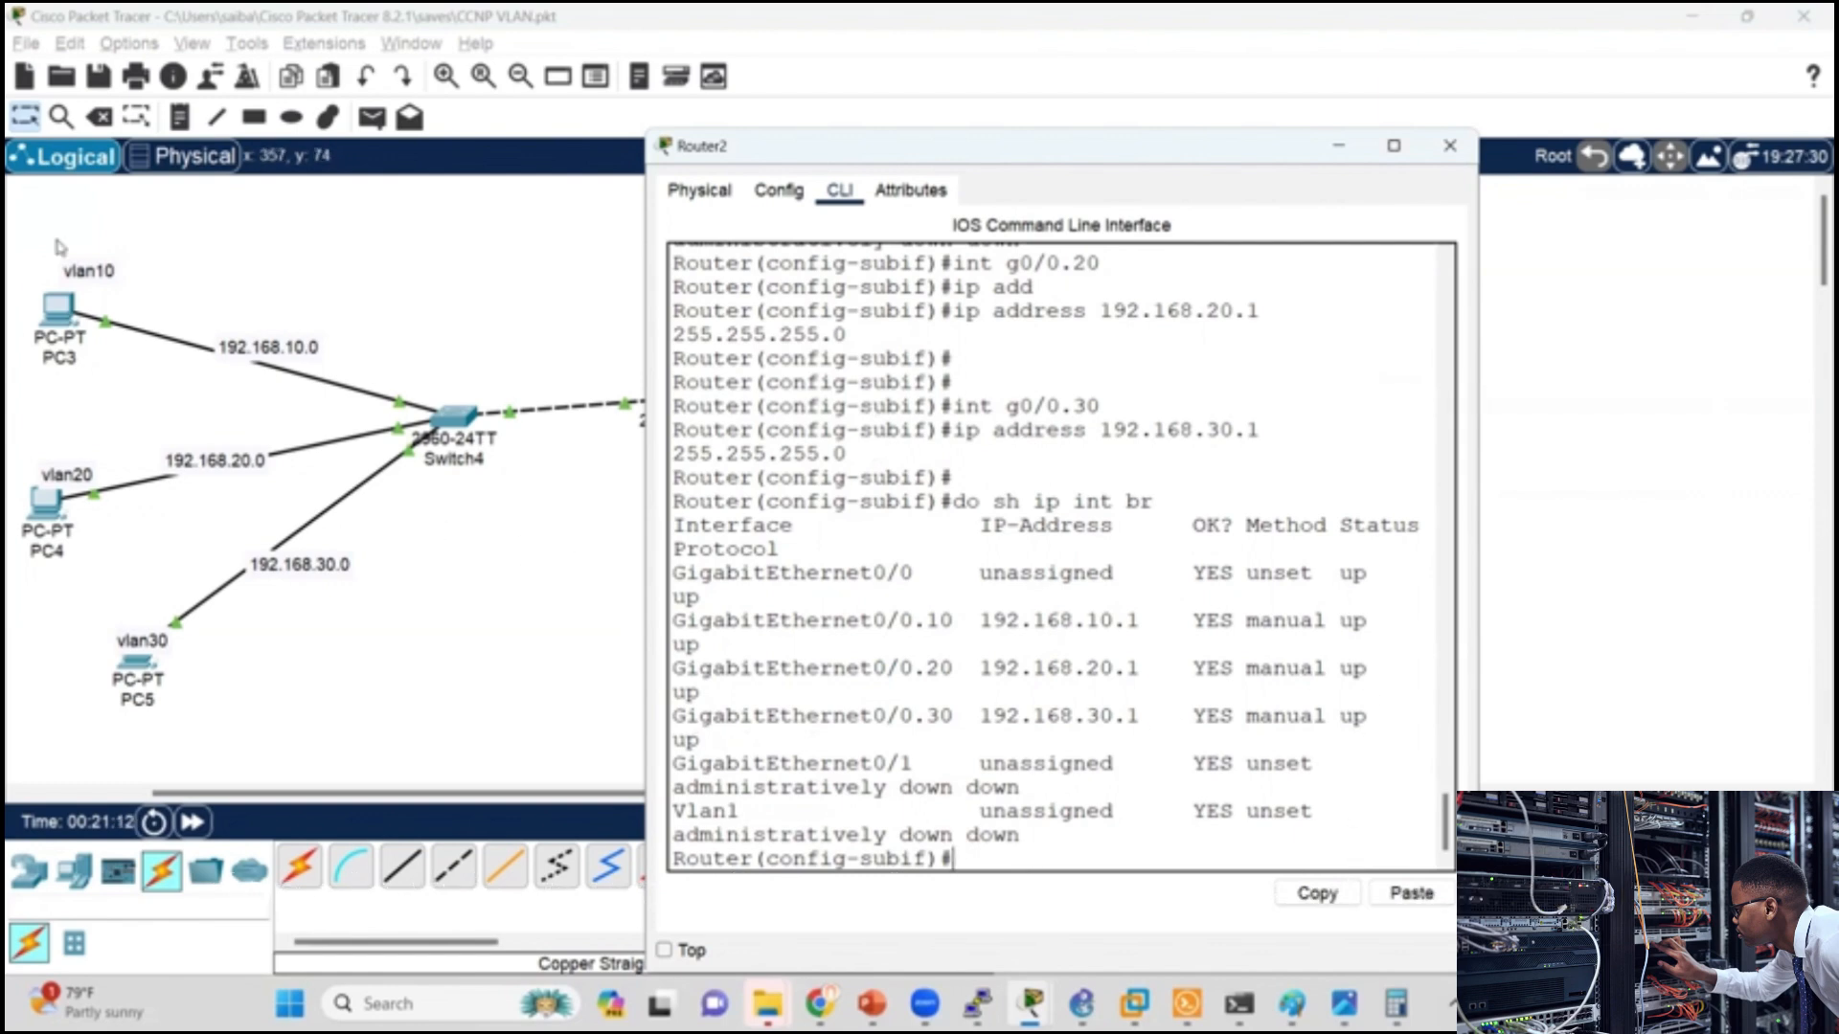
pyautogui.click(1450, 145)
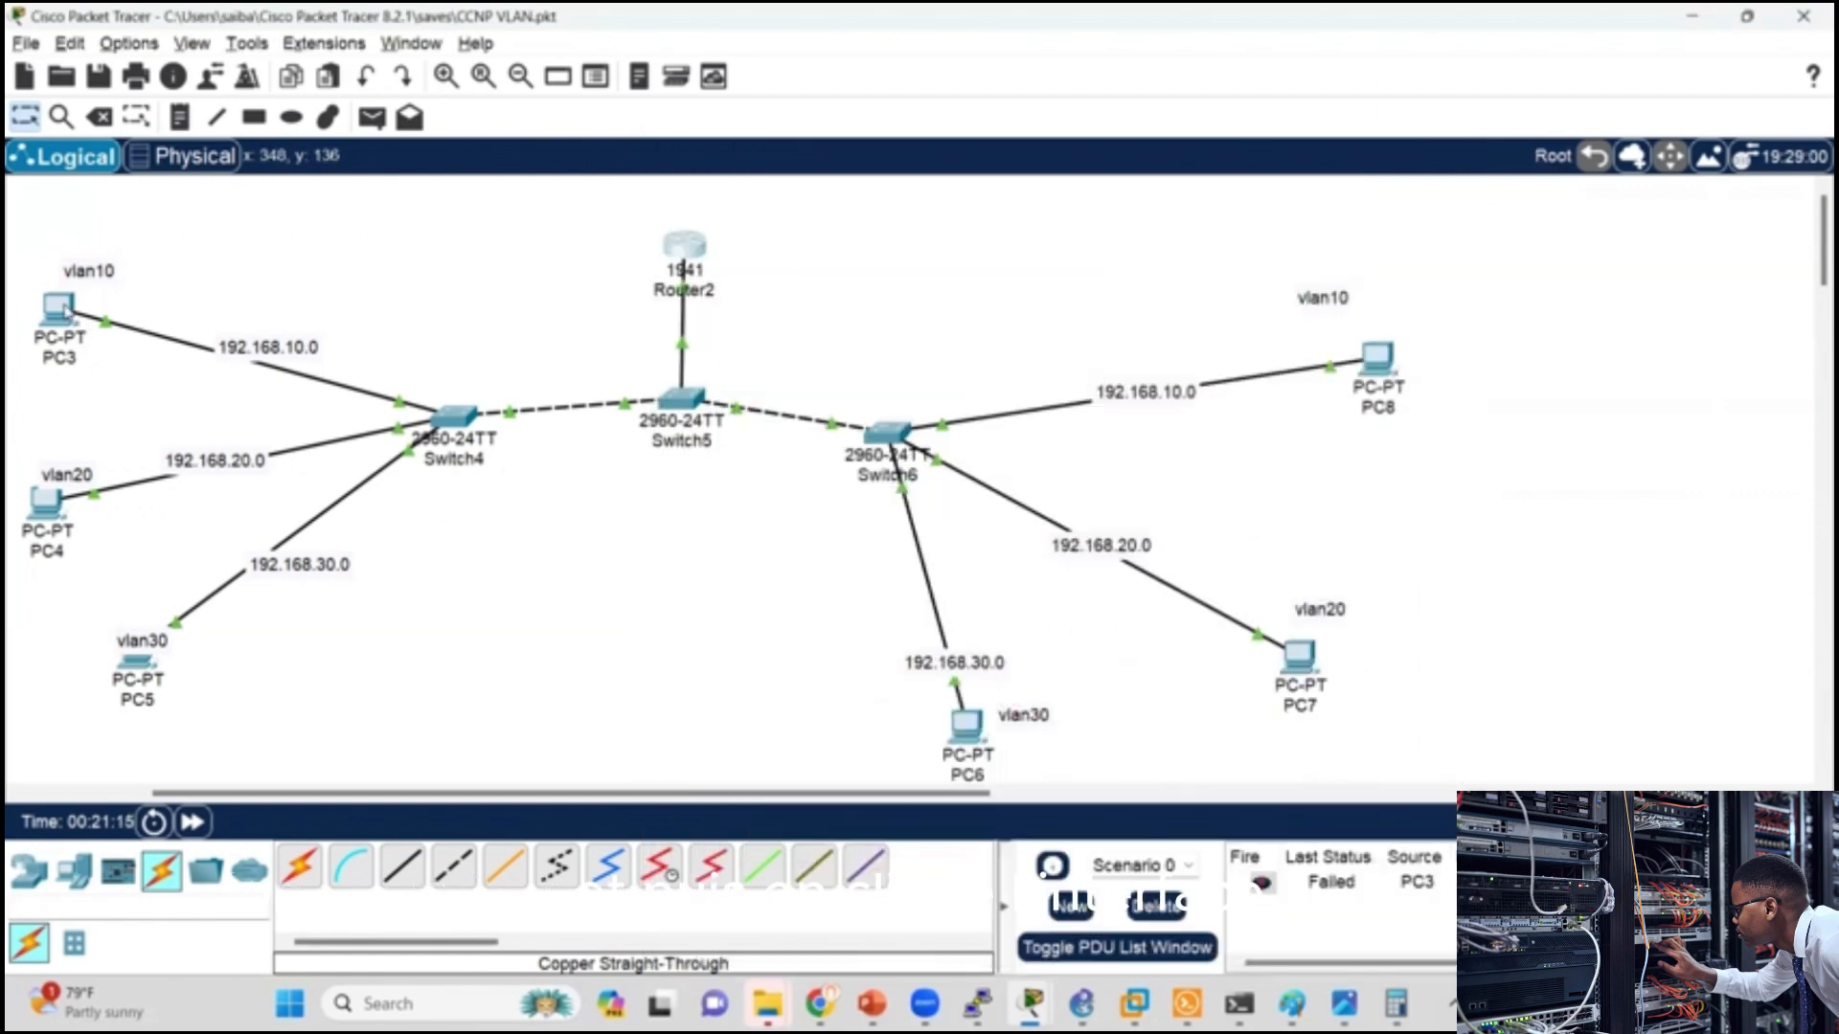
# Step: Ping the VLAN 10 gateway 192.168.10.1 from PC3's Command Prompt
pyautogui.click(60, 309)
pyautogui.click(1212, 296)
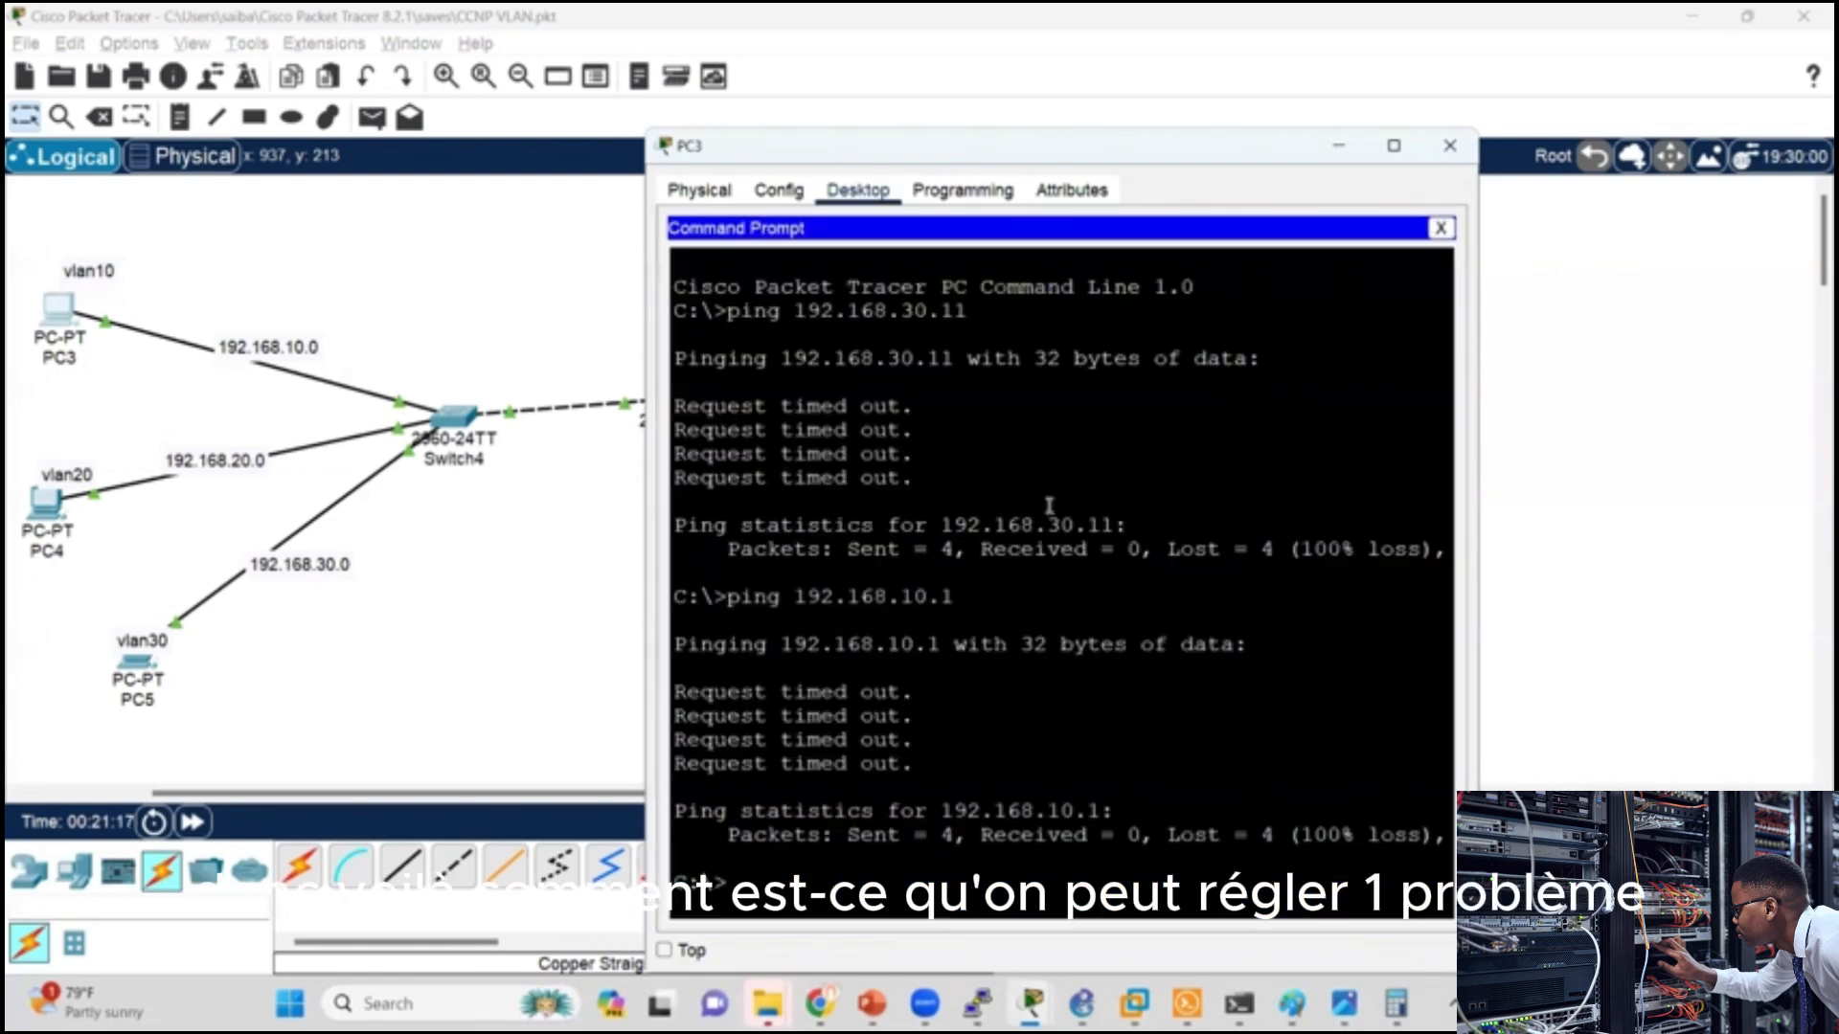
pyautogui.press('Return')
pyautogui.press('Return')
pyautogui.write('e')
pyautogui.press('BackSpace')
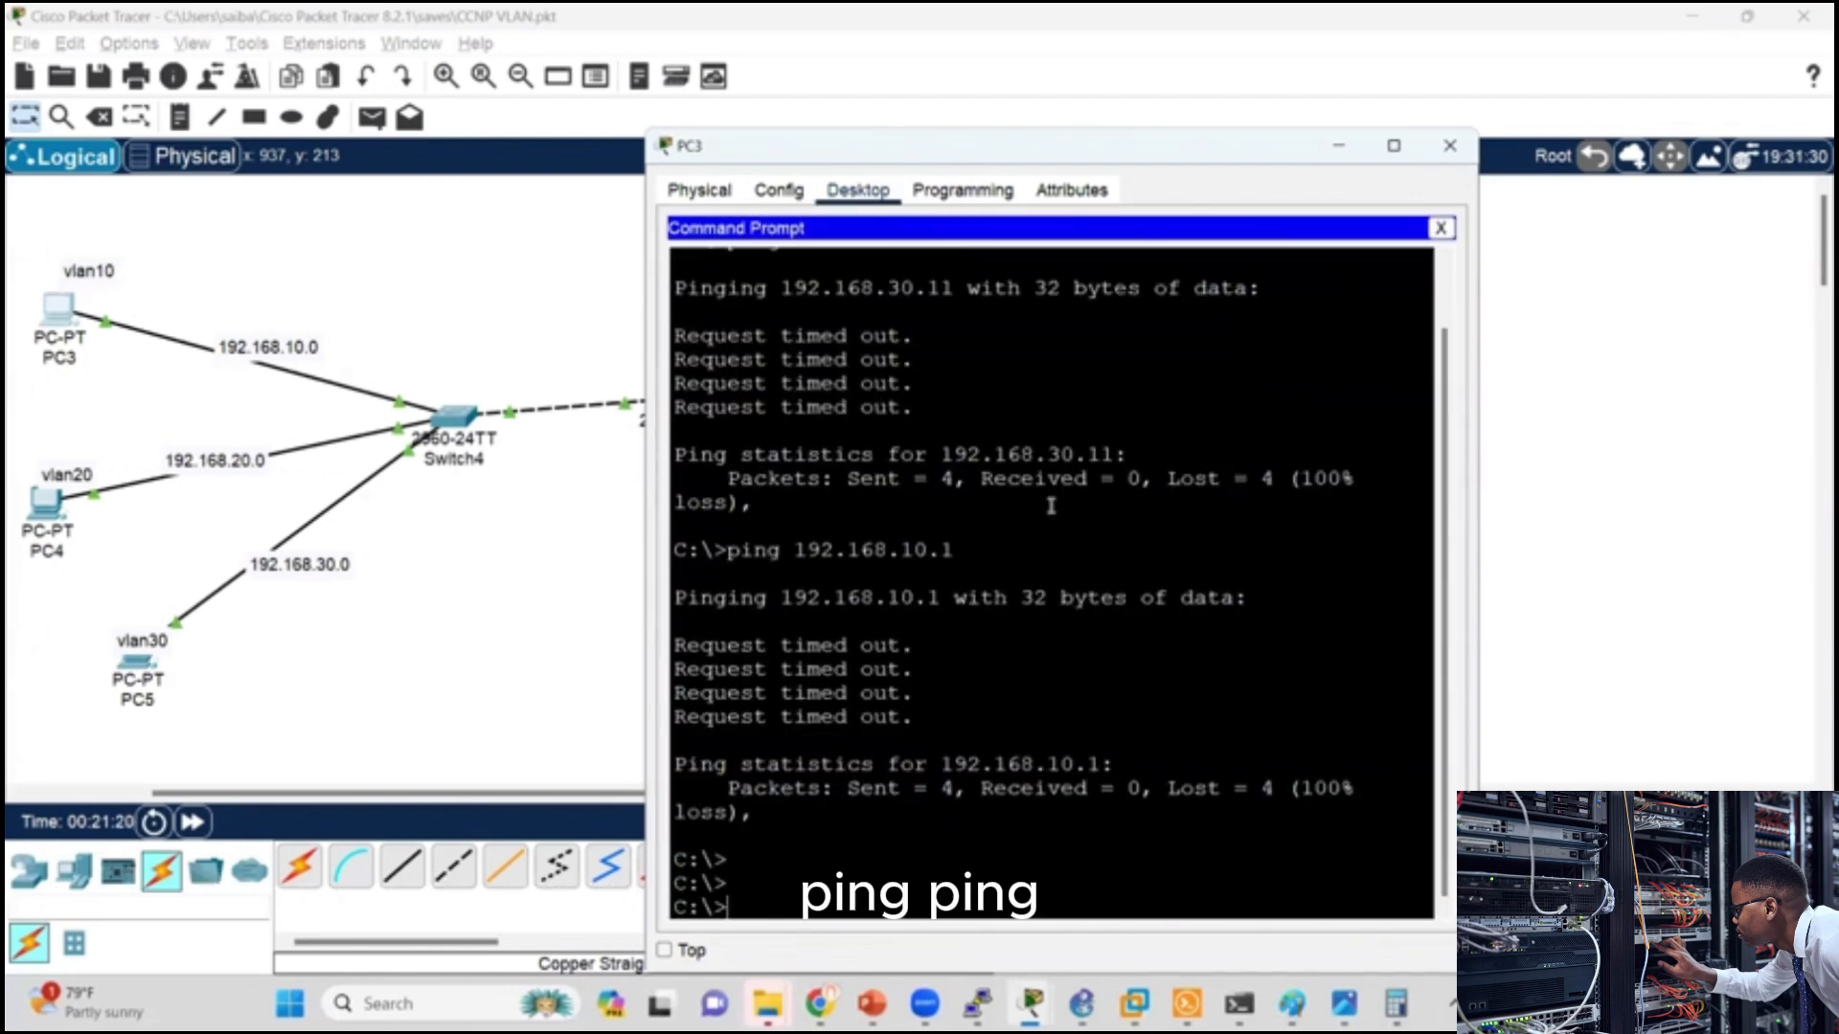
pyautogui.write('ping 192.168.10.1')
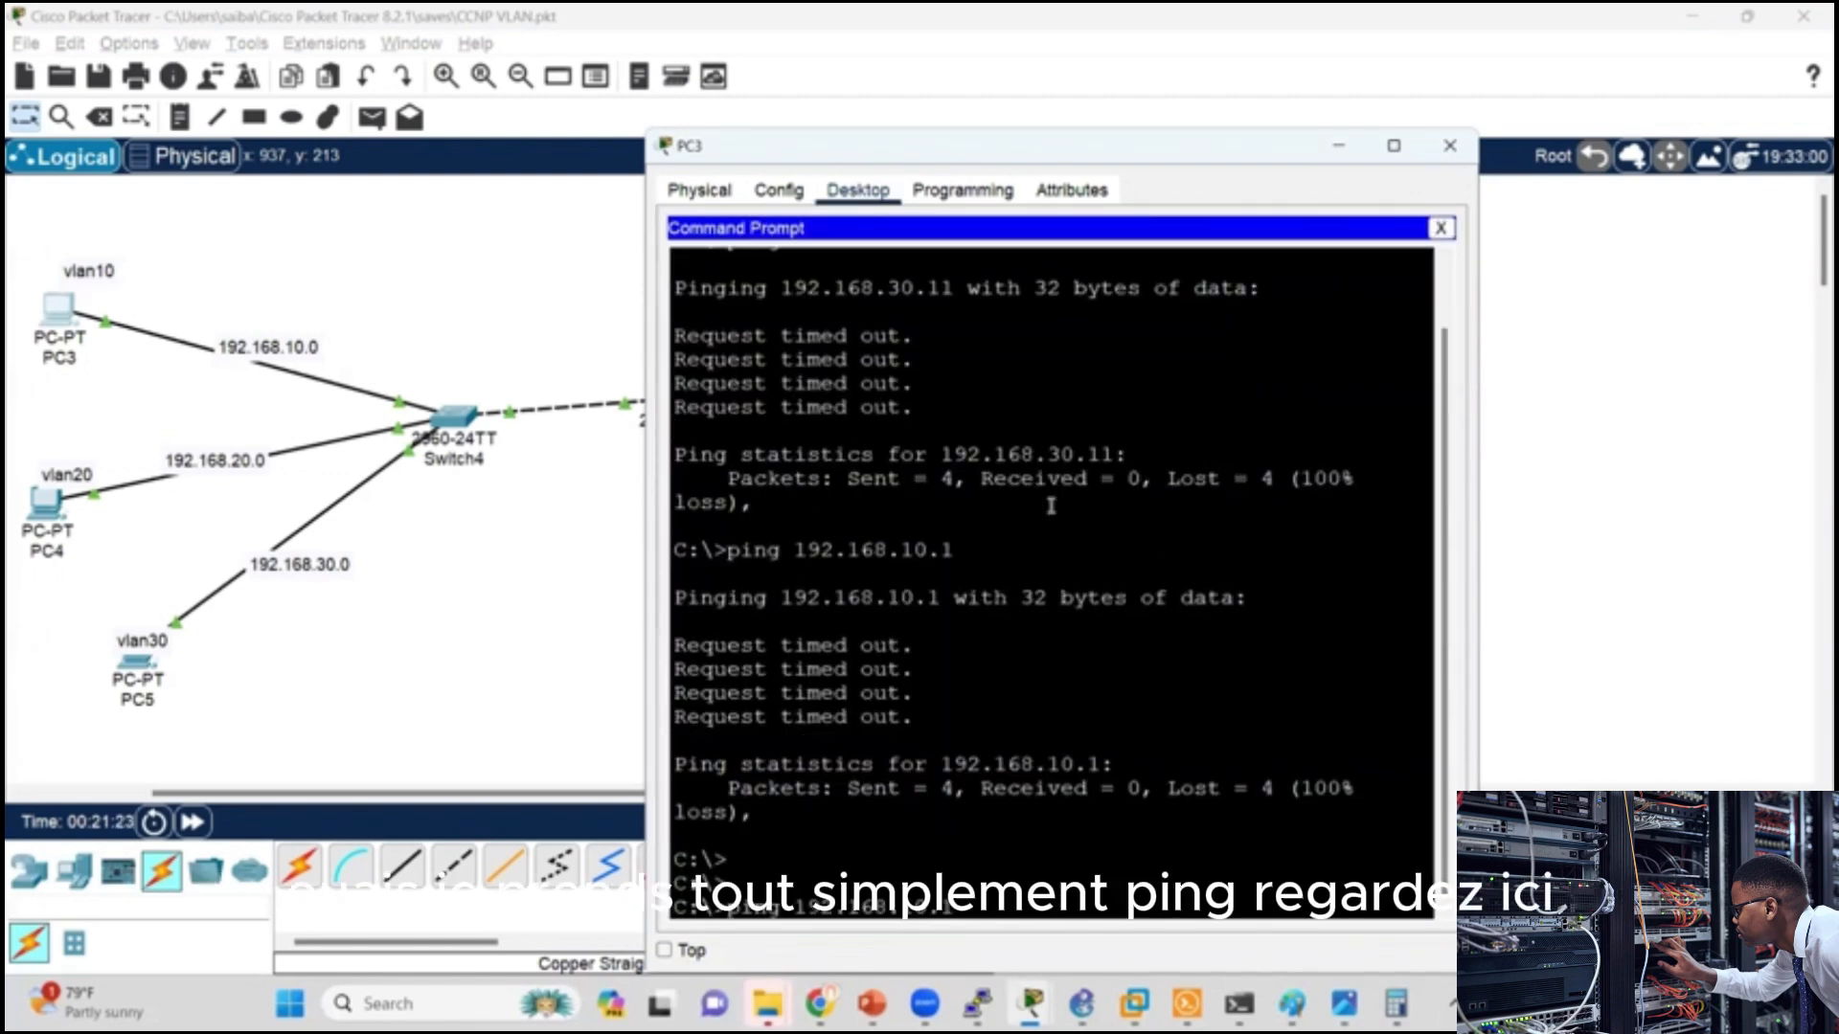
pyautogui.press('Return')
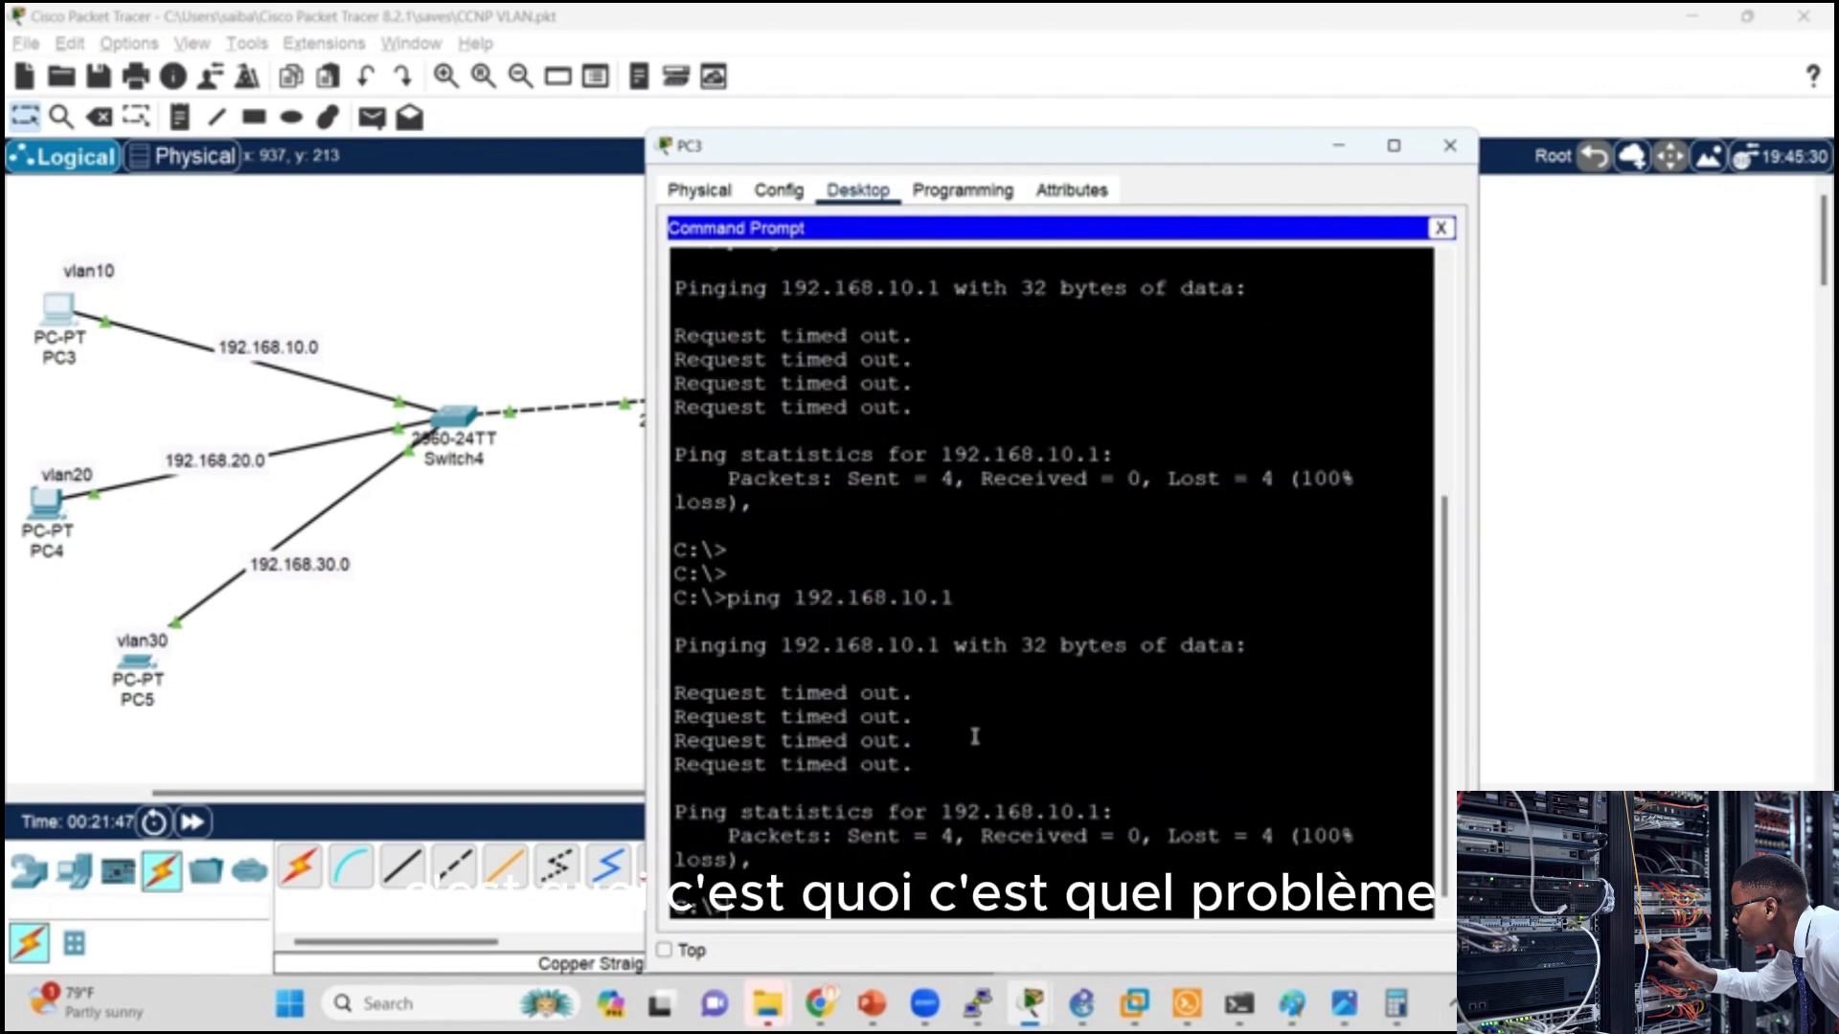
# Step: Close PC3's window and examine the address of GigabitEthernet0/0.10 in Router2's interface listing
pyautogui.click(1450, 145)
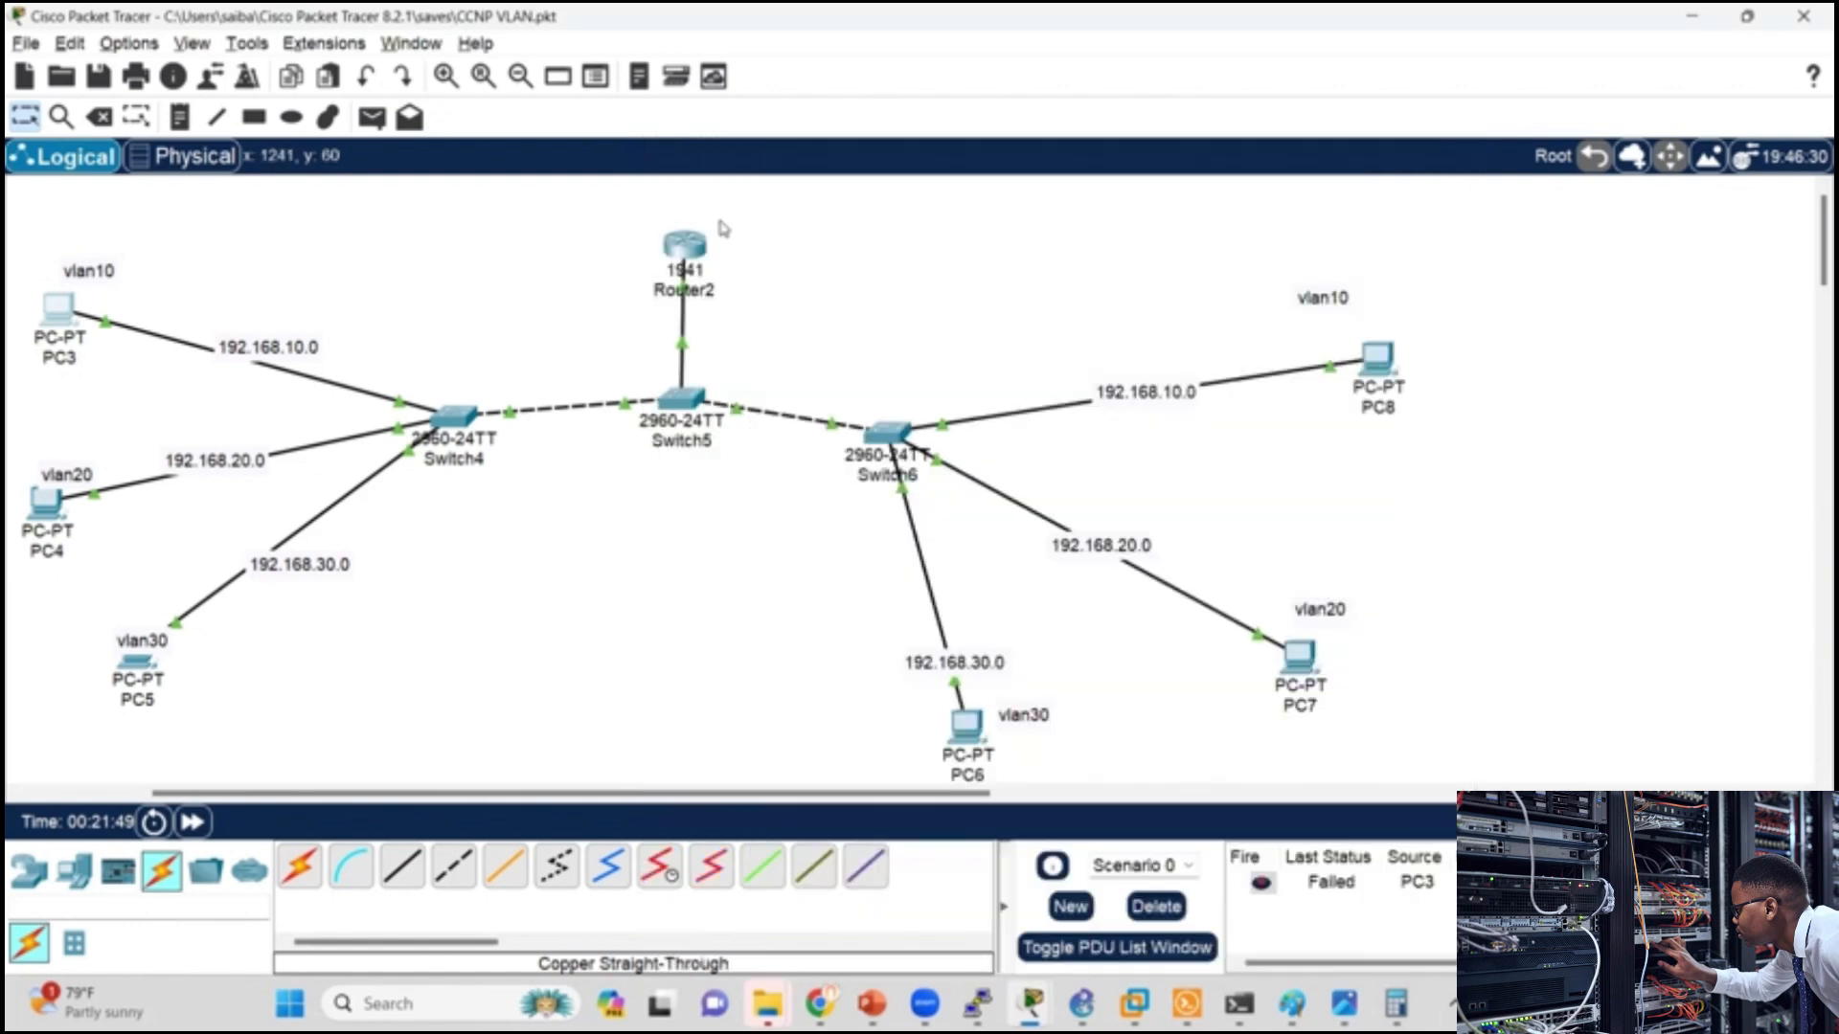
pyautogui.click(742, 251)
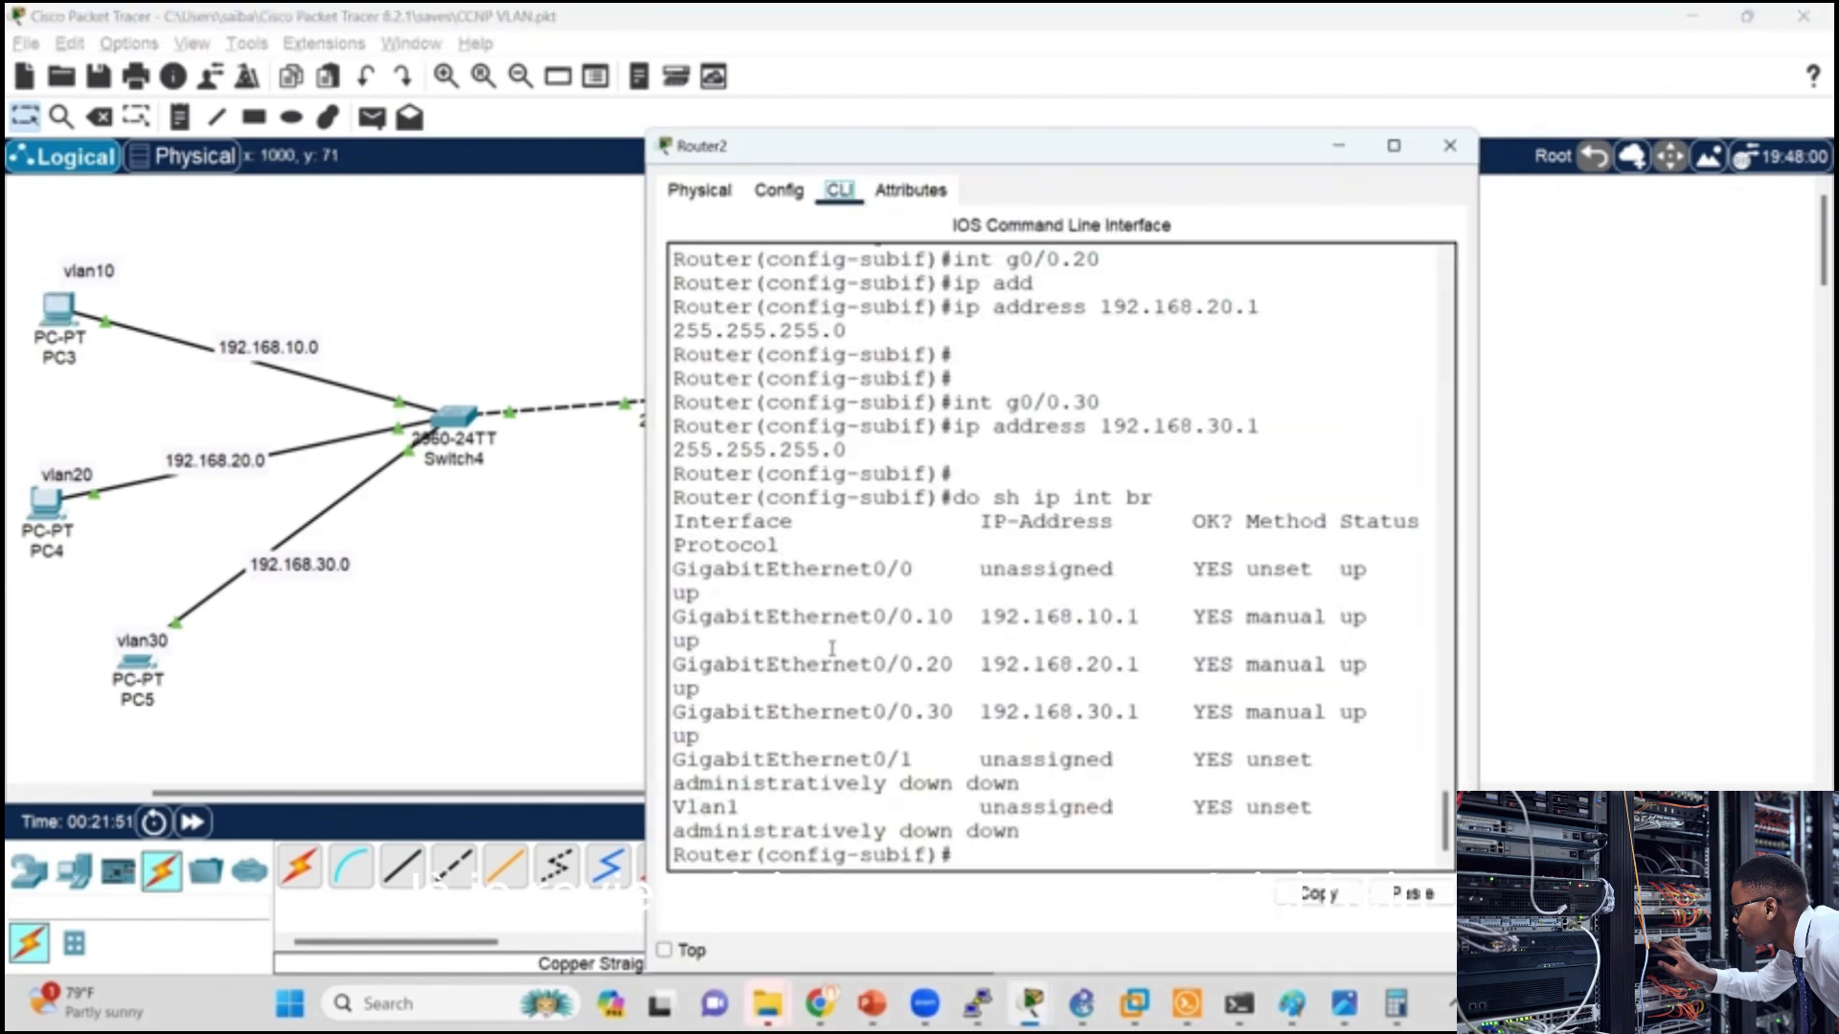
pyautogui.moveTo(993, 618); pyautogui.dragTo(1076, 623)
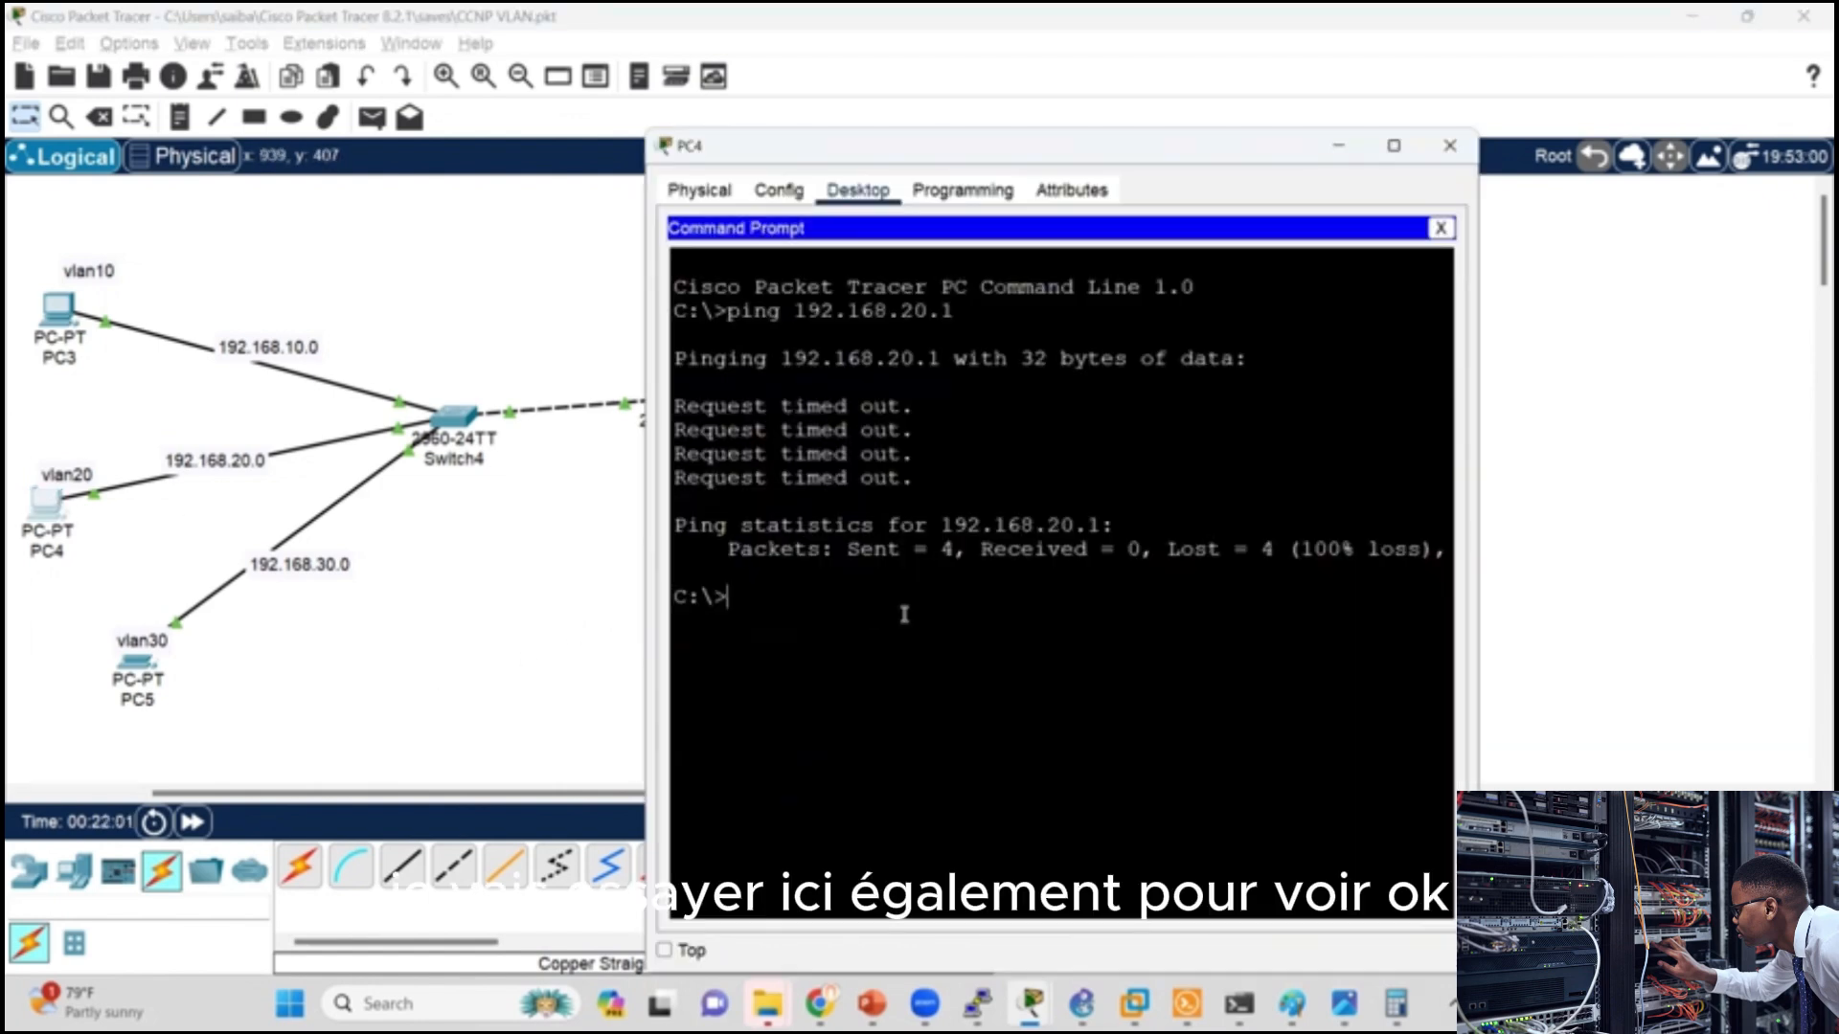
# Step: Repeat the ping to the VLAN 20 gateway 192.168.20.1 from PC4 and close its window
pyautogui.press('Up')
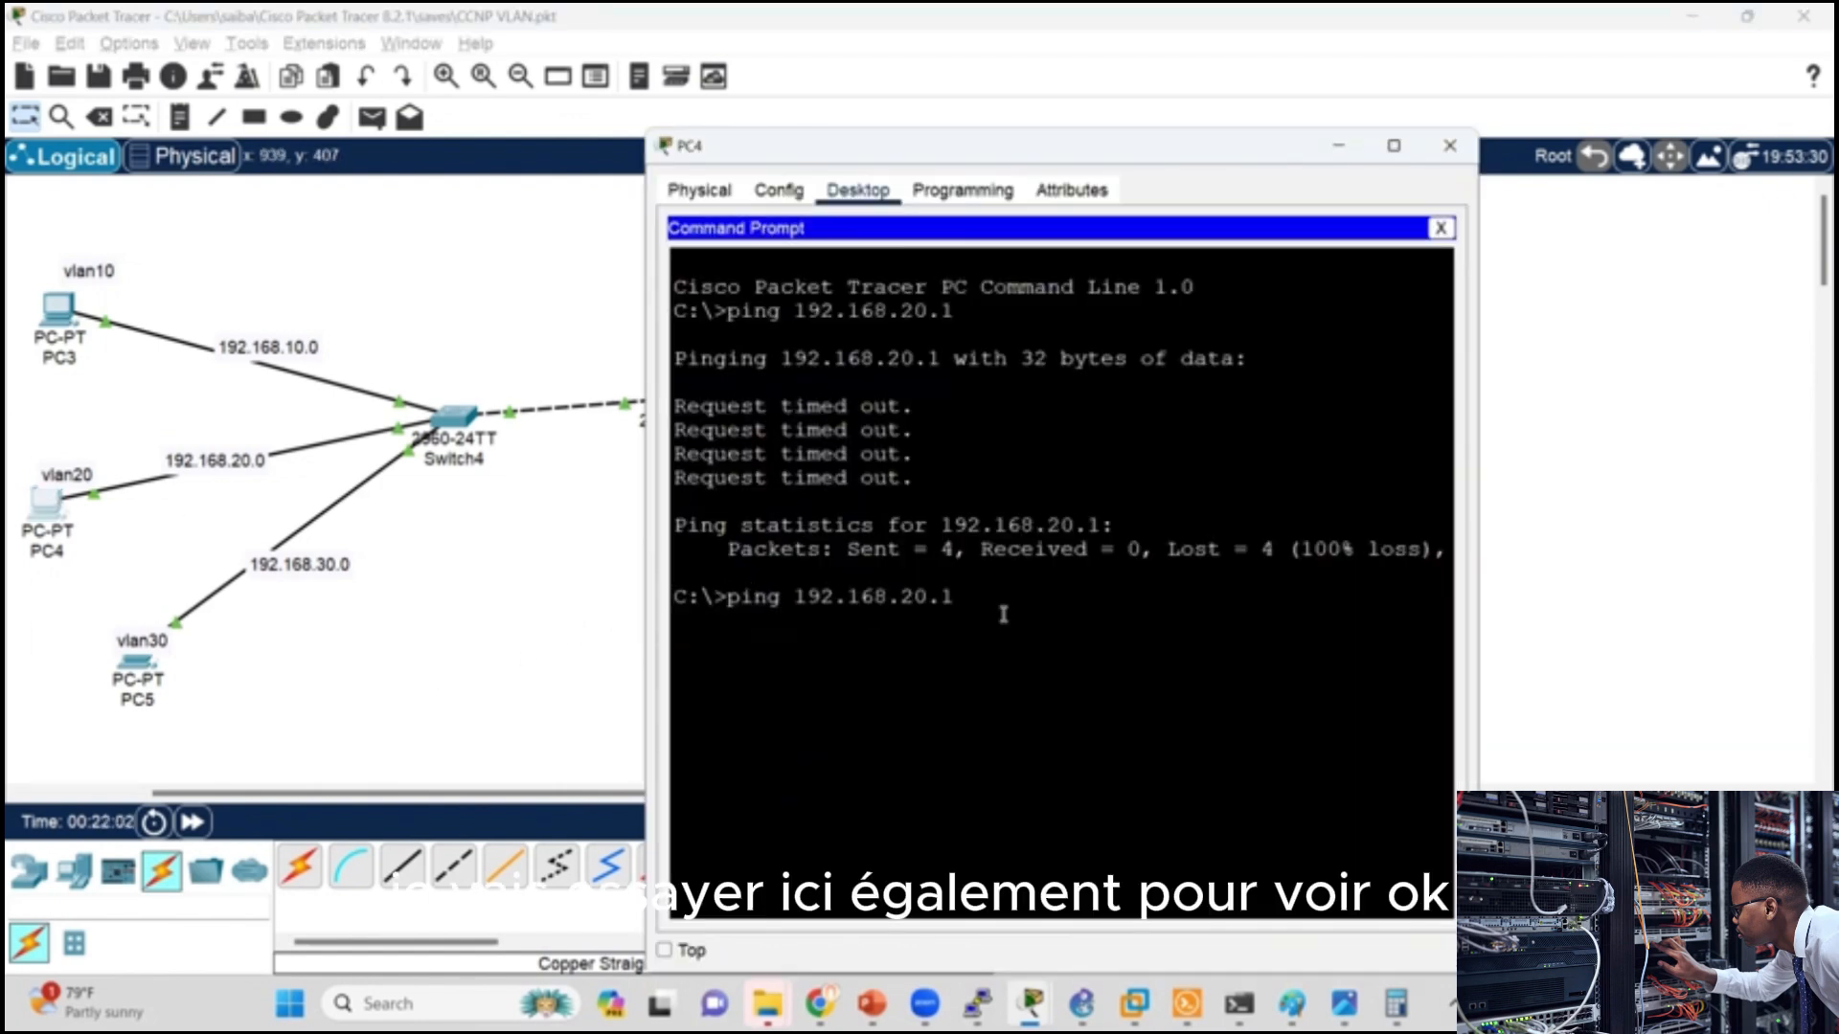
pyautogui.press('Return')
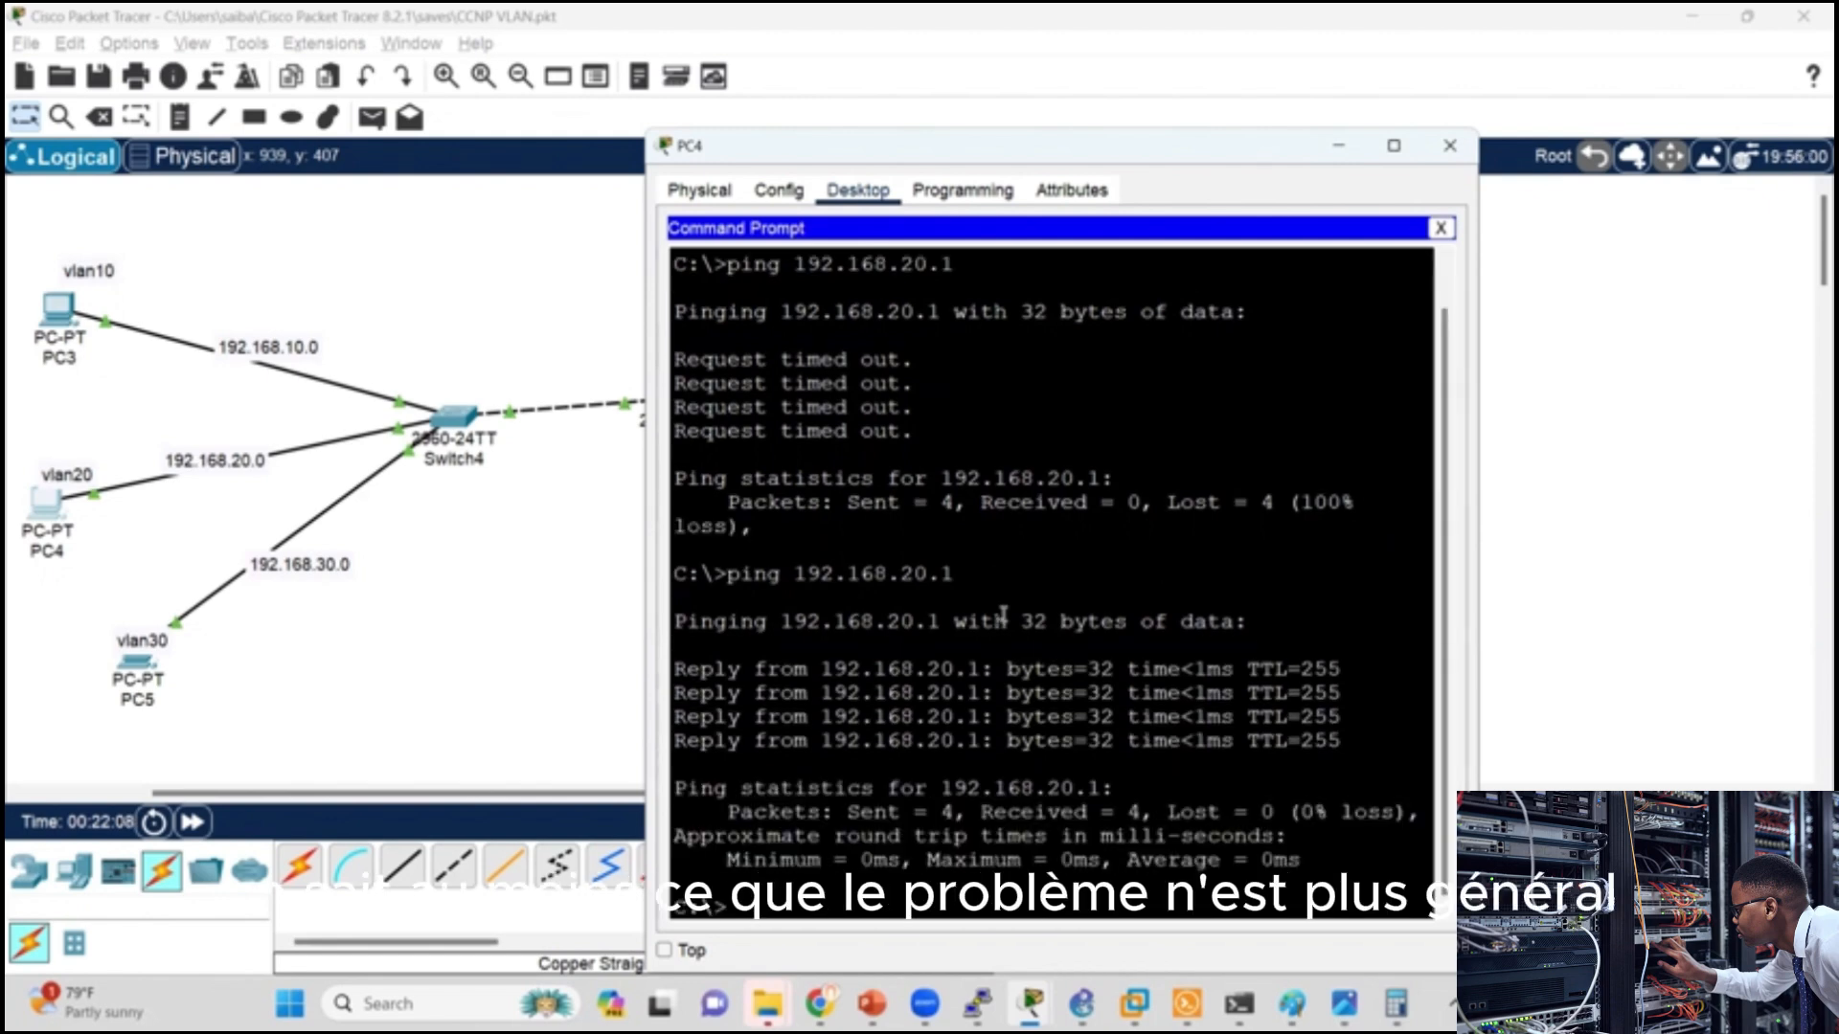
pyautogui.click(1461, 148)
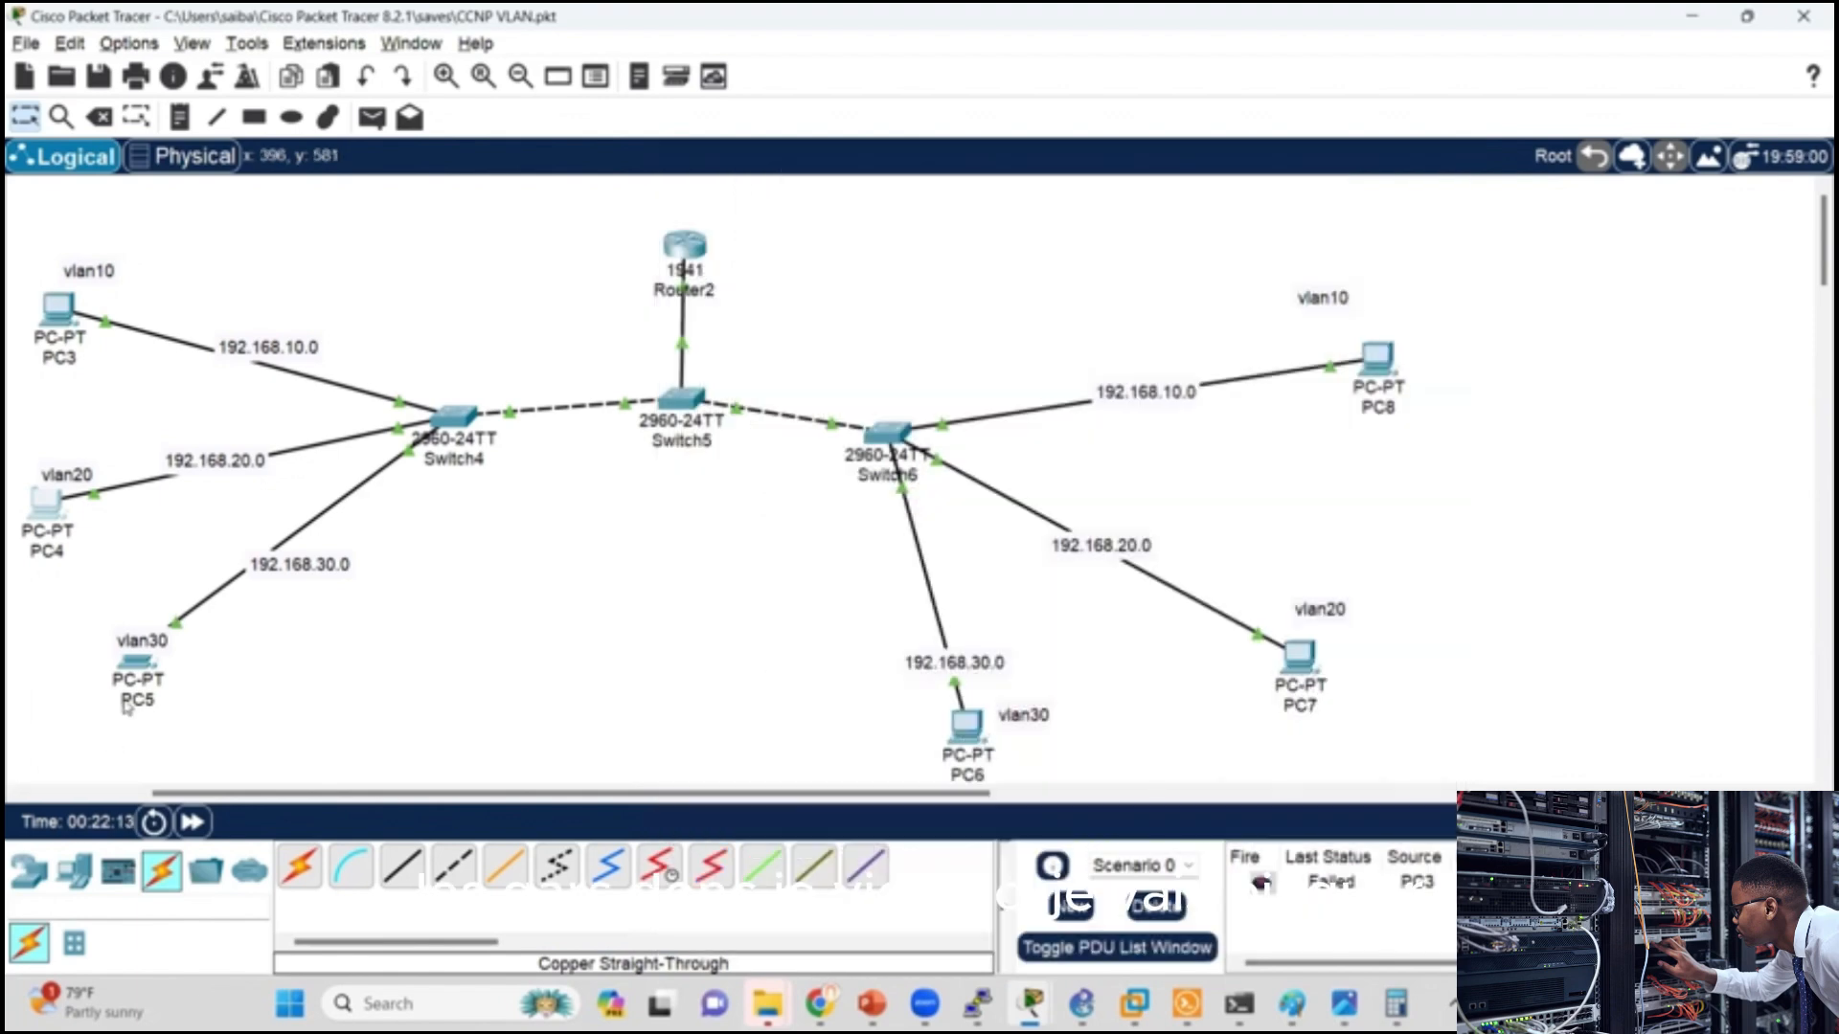
# Step: Ping the VLAN 30 gateway 192.168.30.1 from PC5's Command Prompt and close its window
pyautogui.click(137, 657)
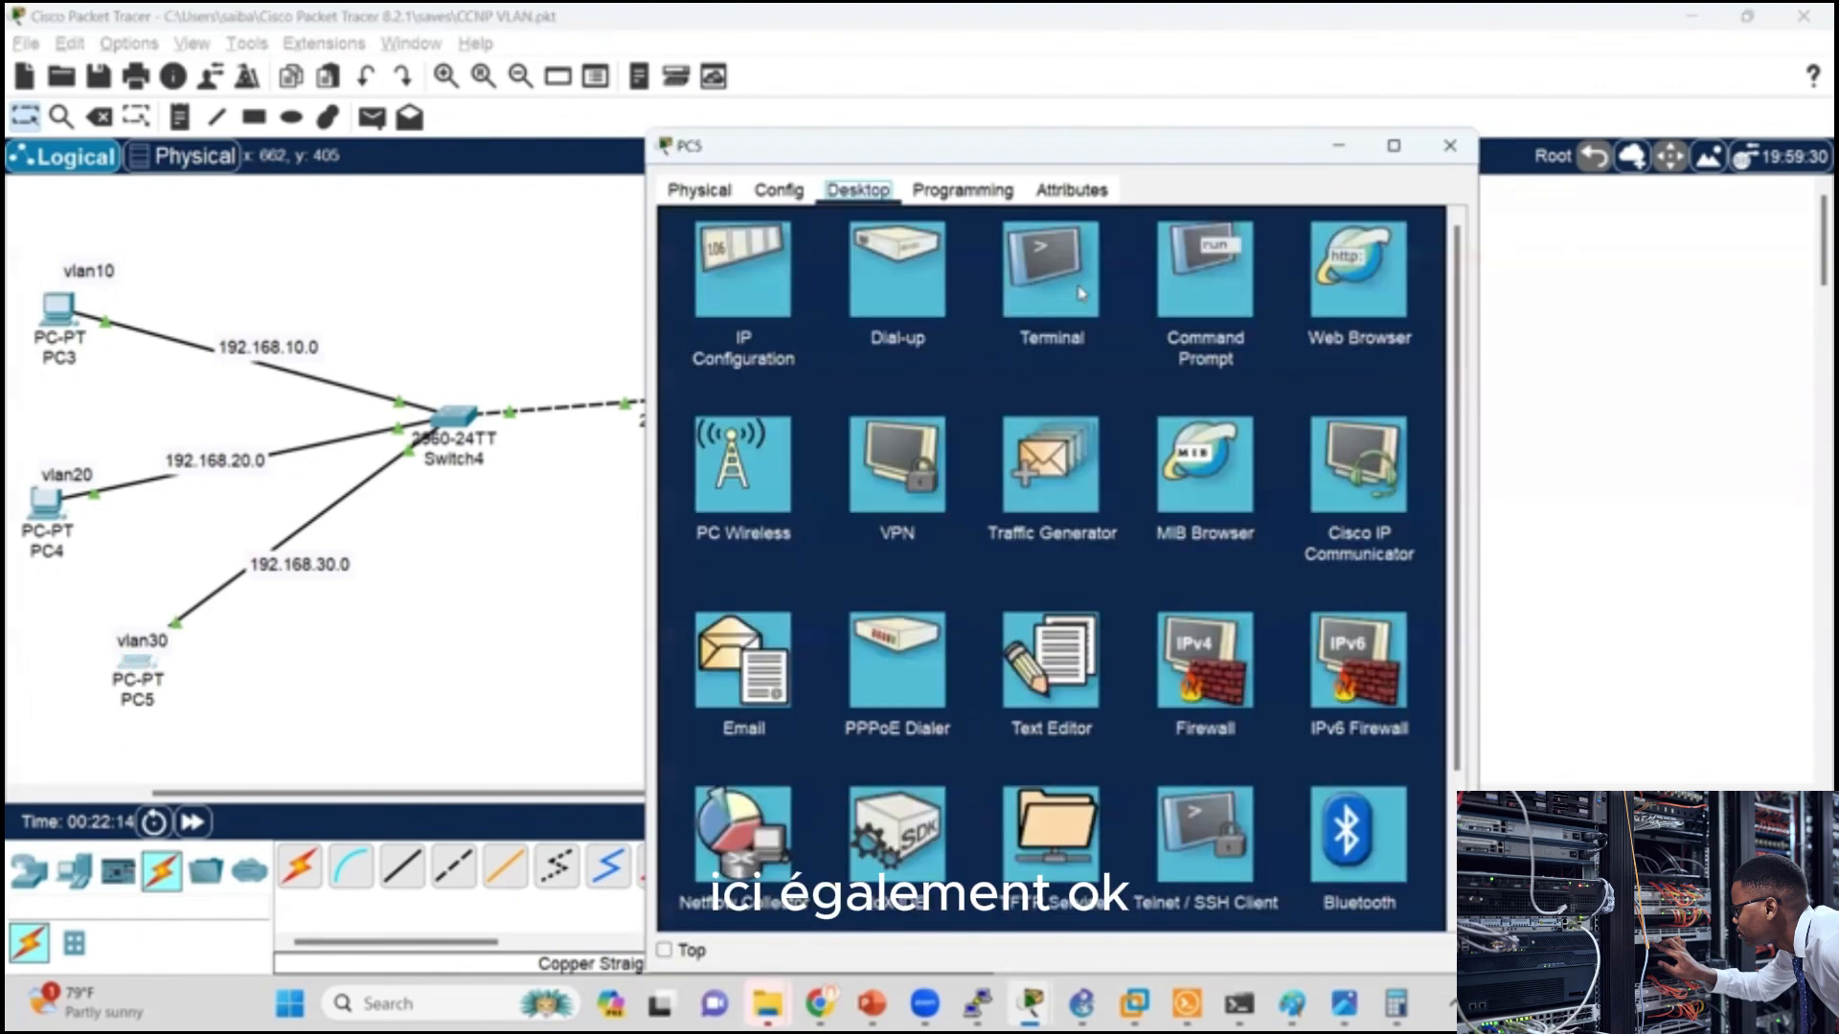
pyautogui.click(1195, 289)
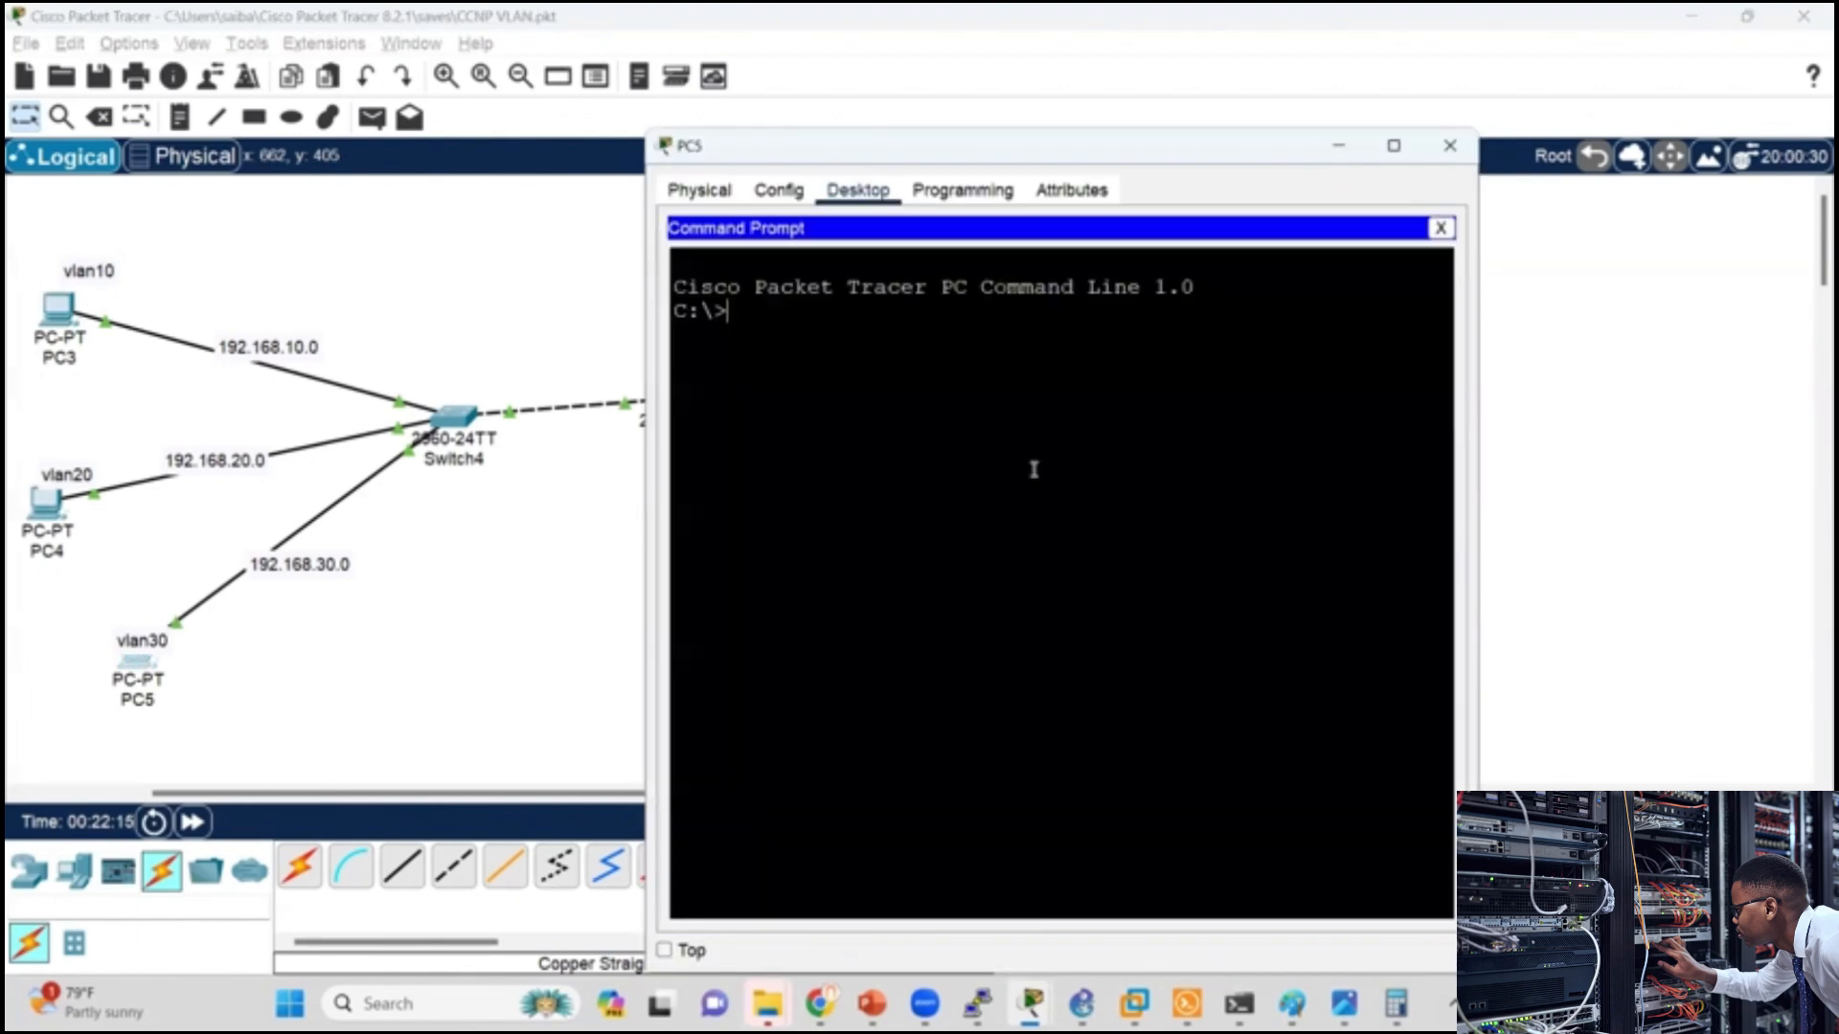
pyautogui.write('ping 192')
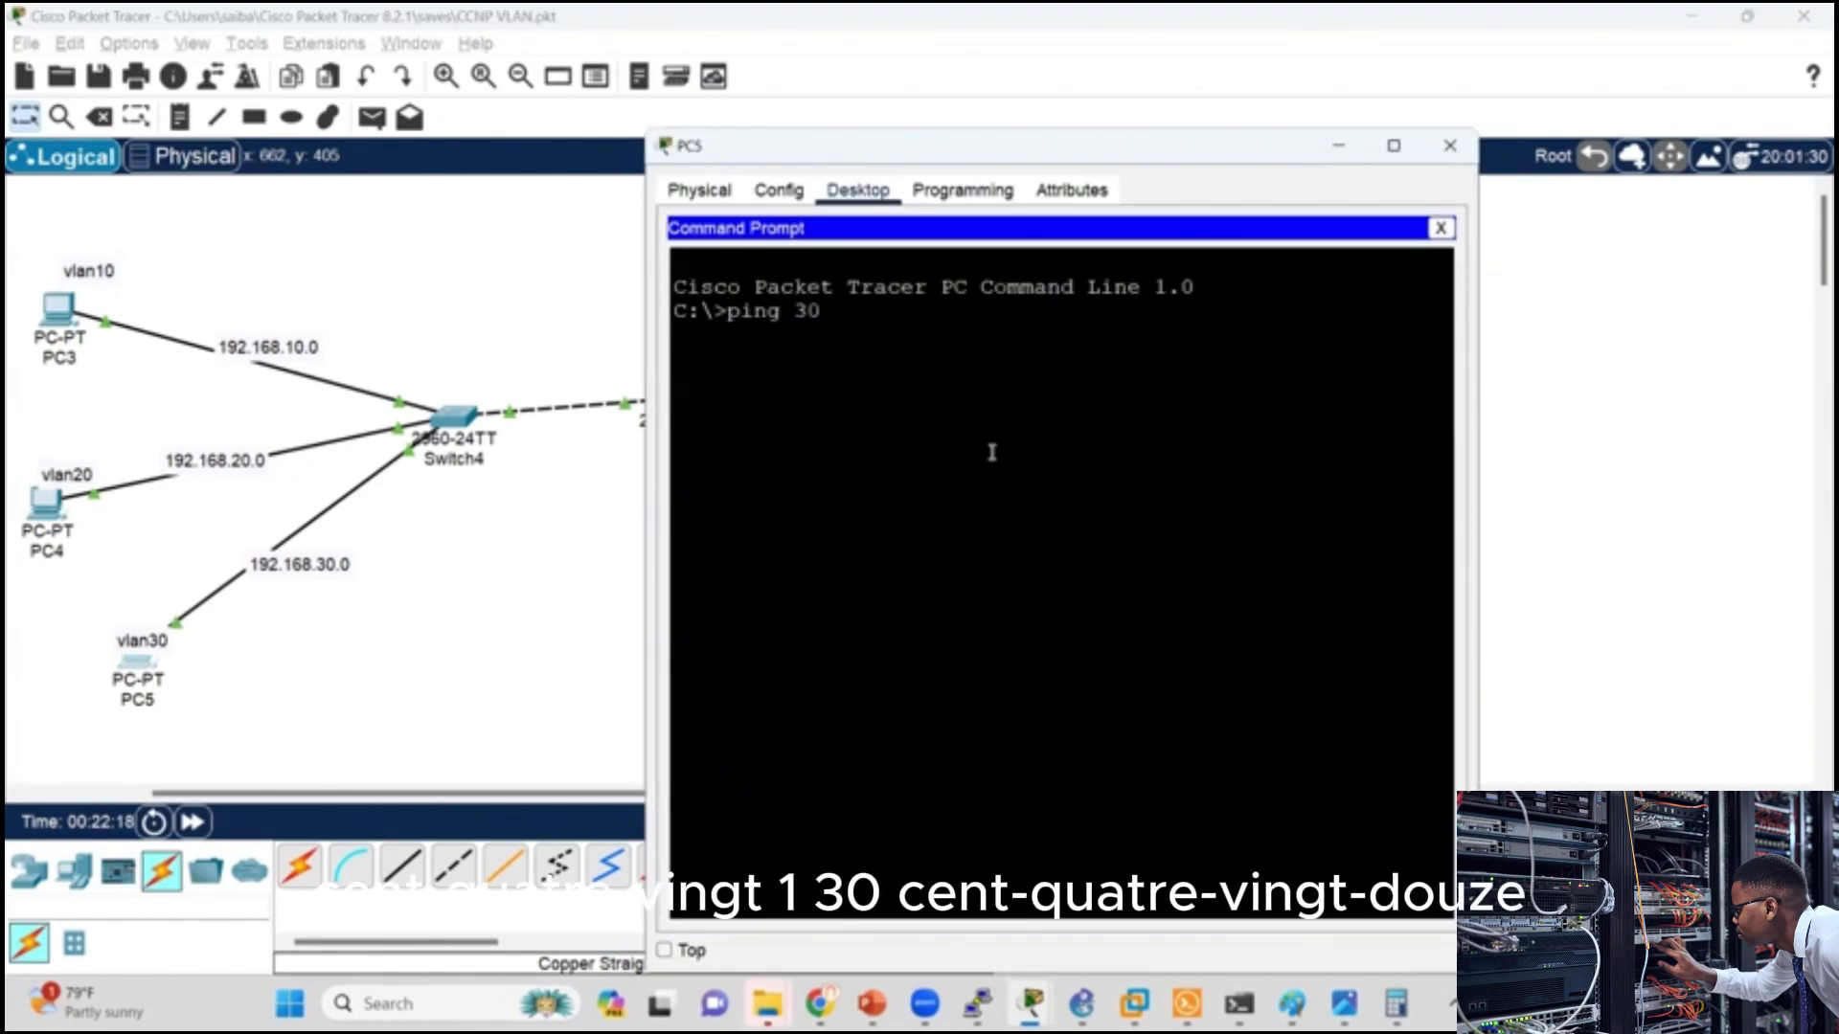
pyautogui.press('BackSpace')
pyautogui.press('BackSpace')
pyautogui.press('BackSpace')
pyautogui.write('19')
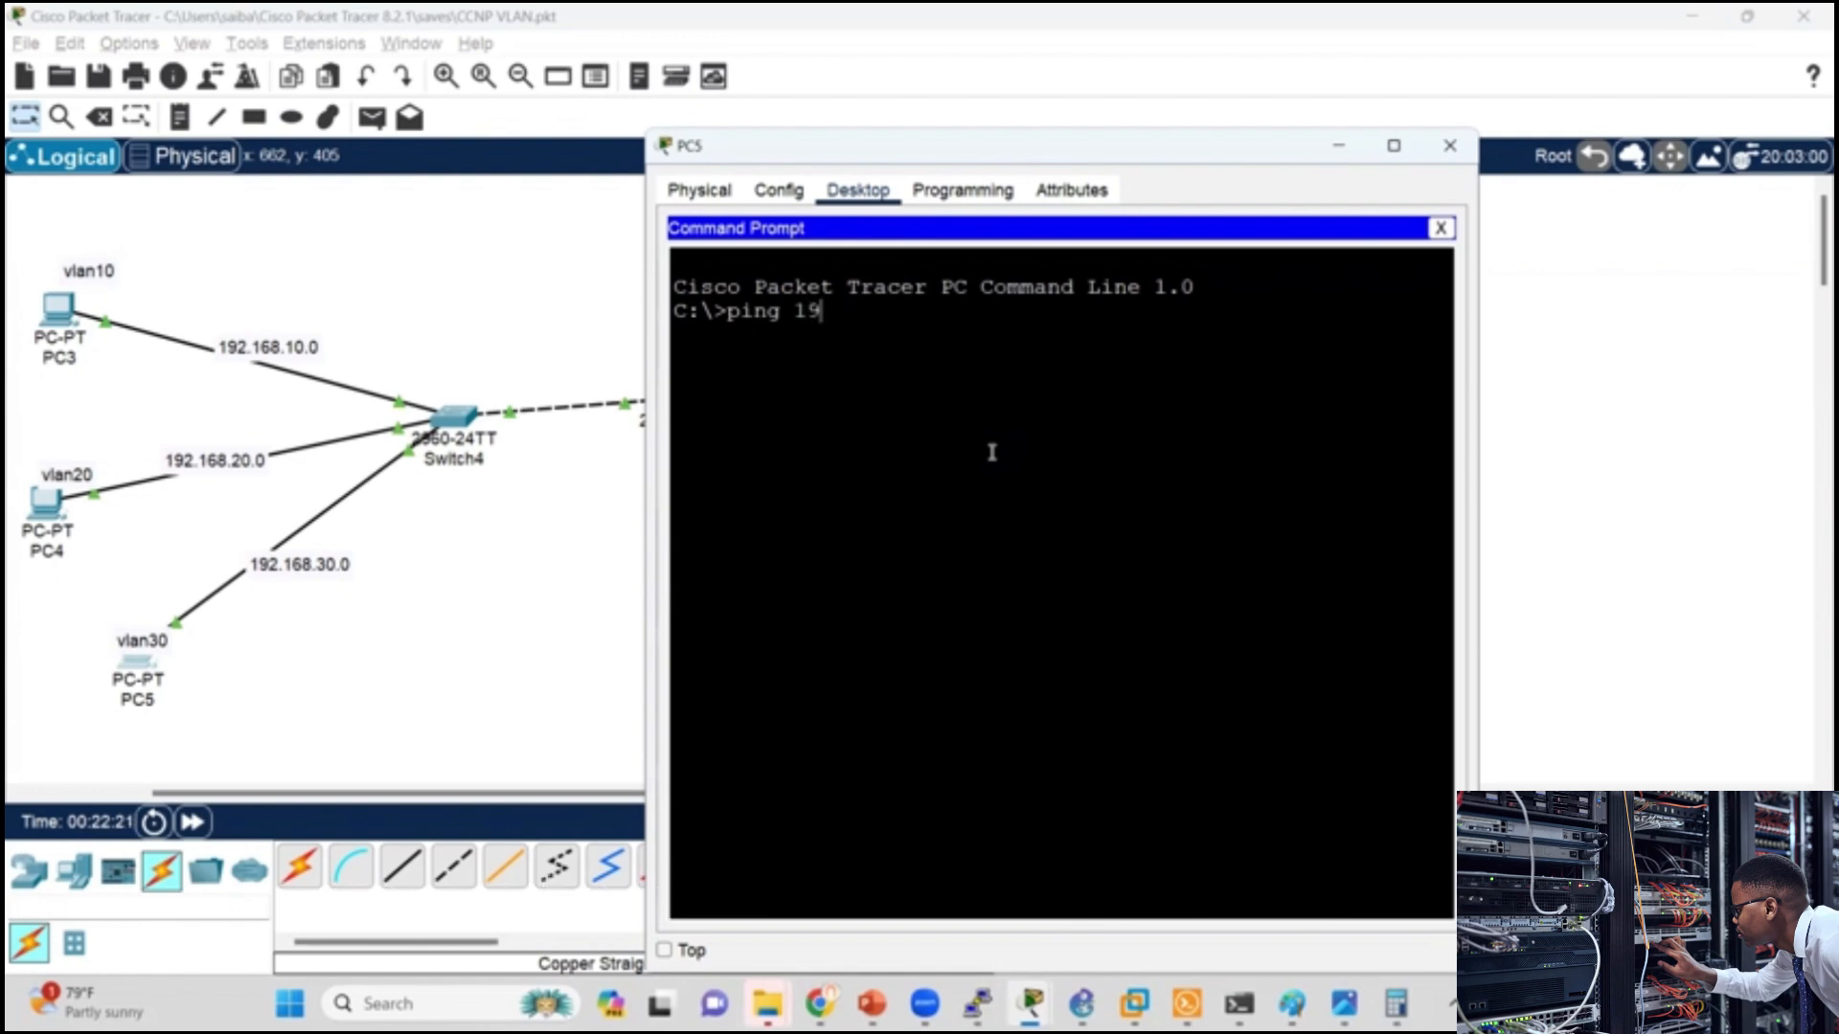
pyautogui.write('2.168.30.1')
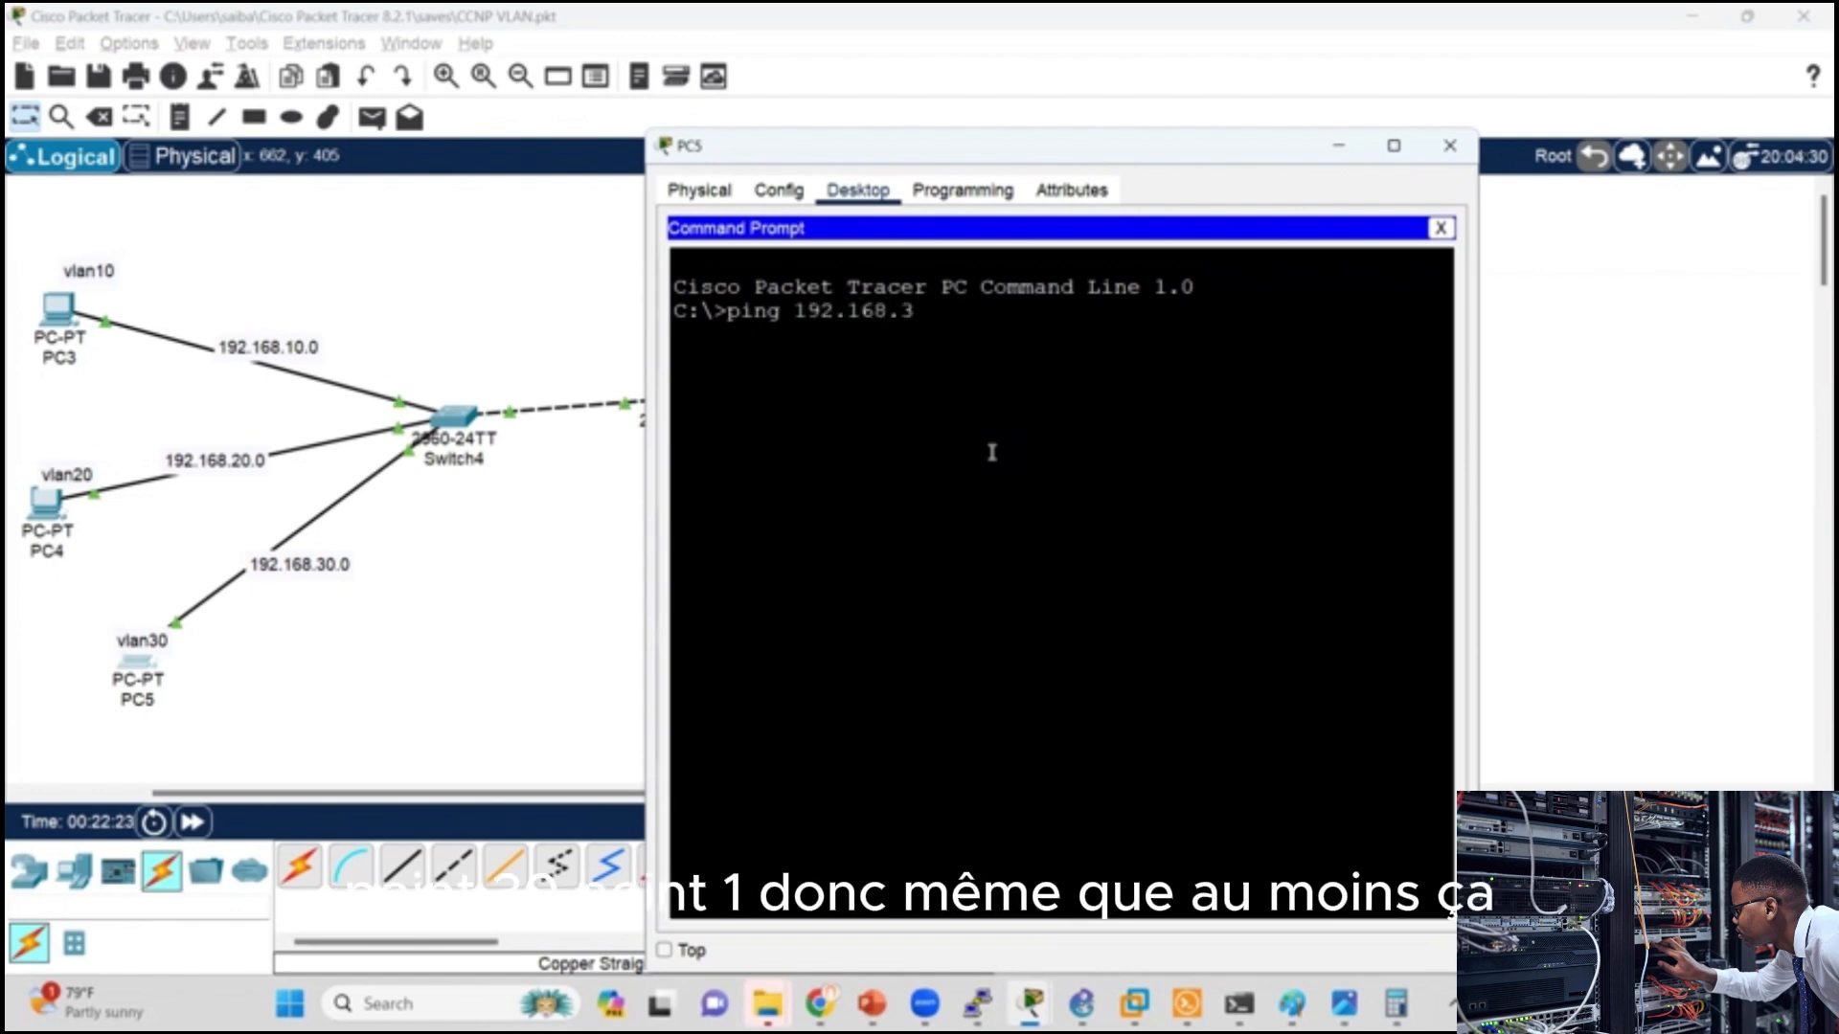
pyautogui.press('Return')
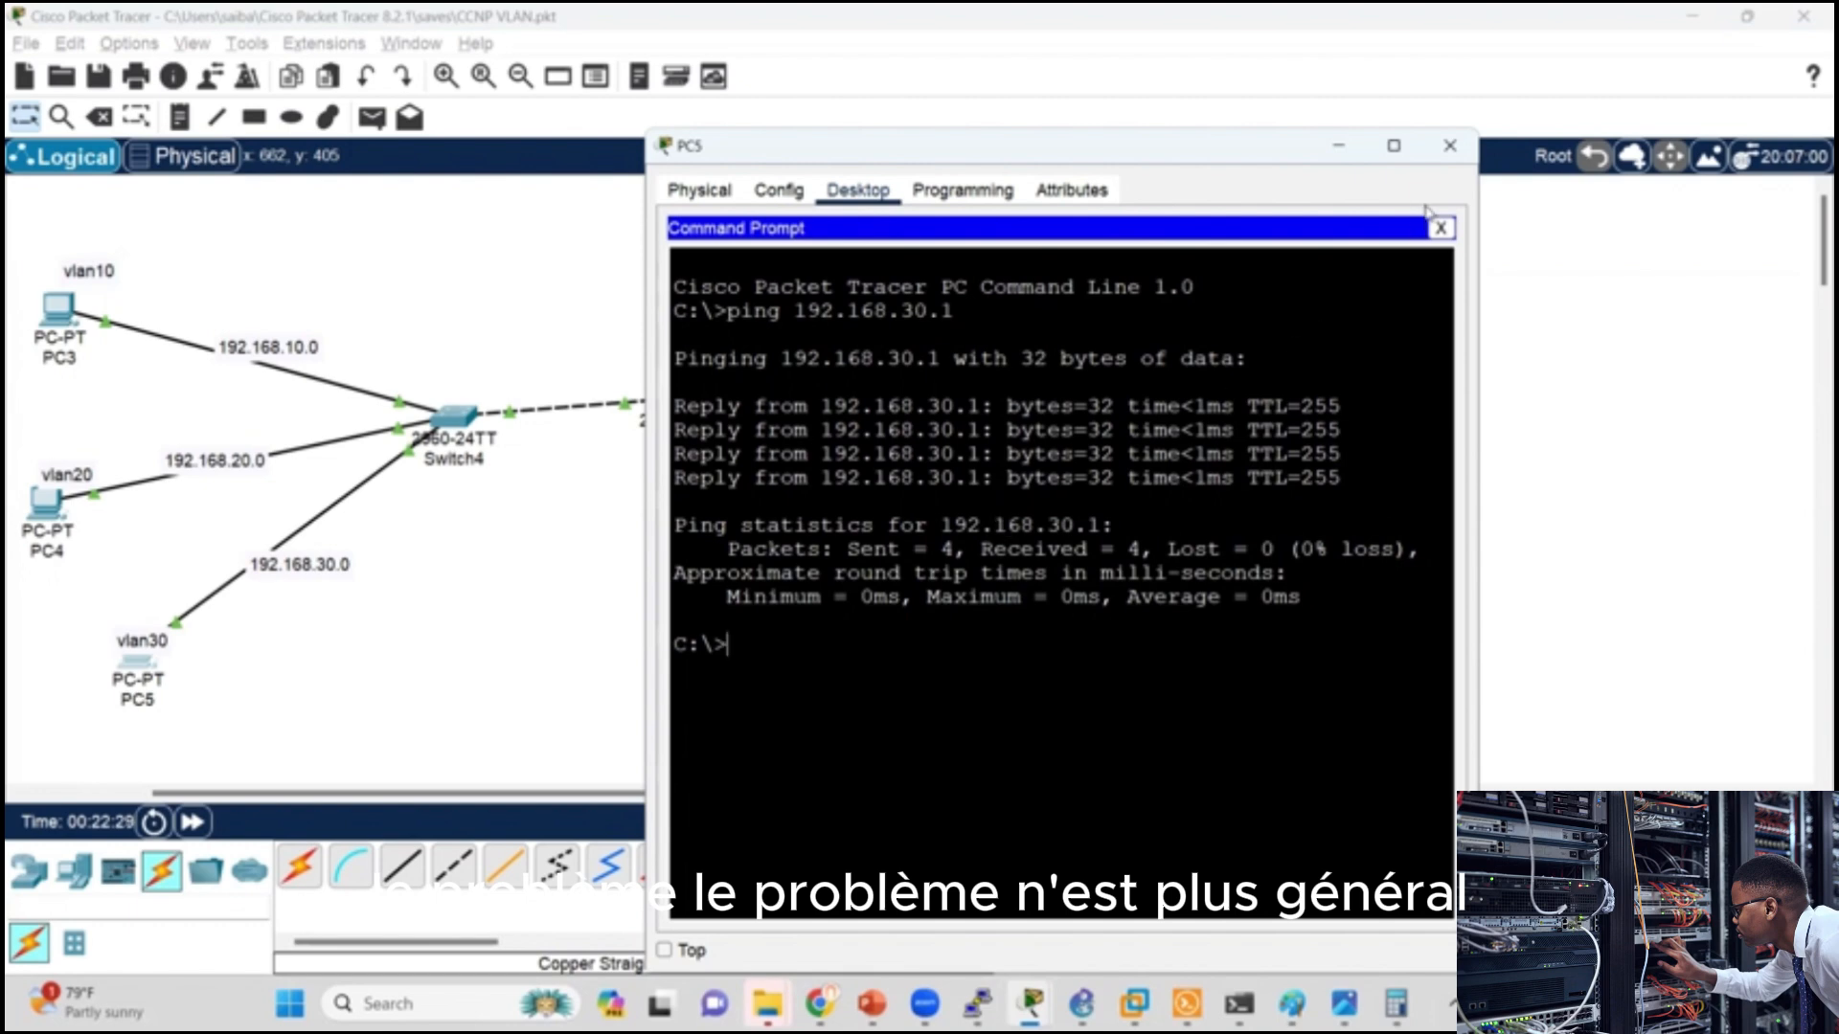
pyautogui.click(1450, 146)
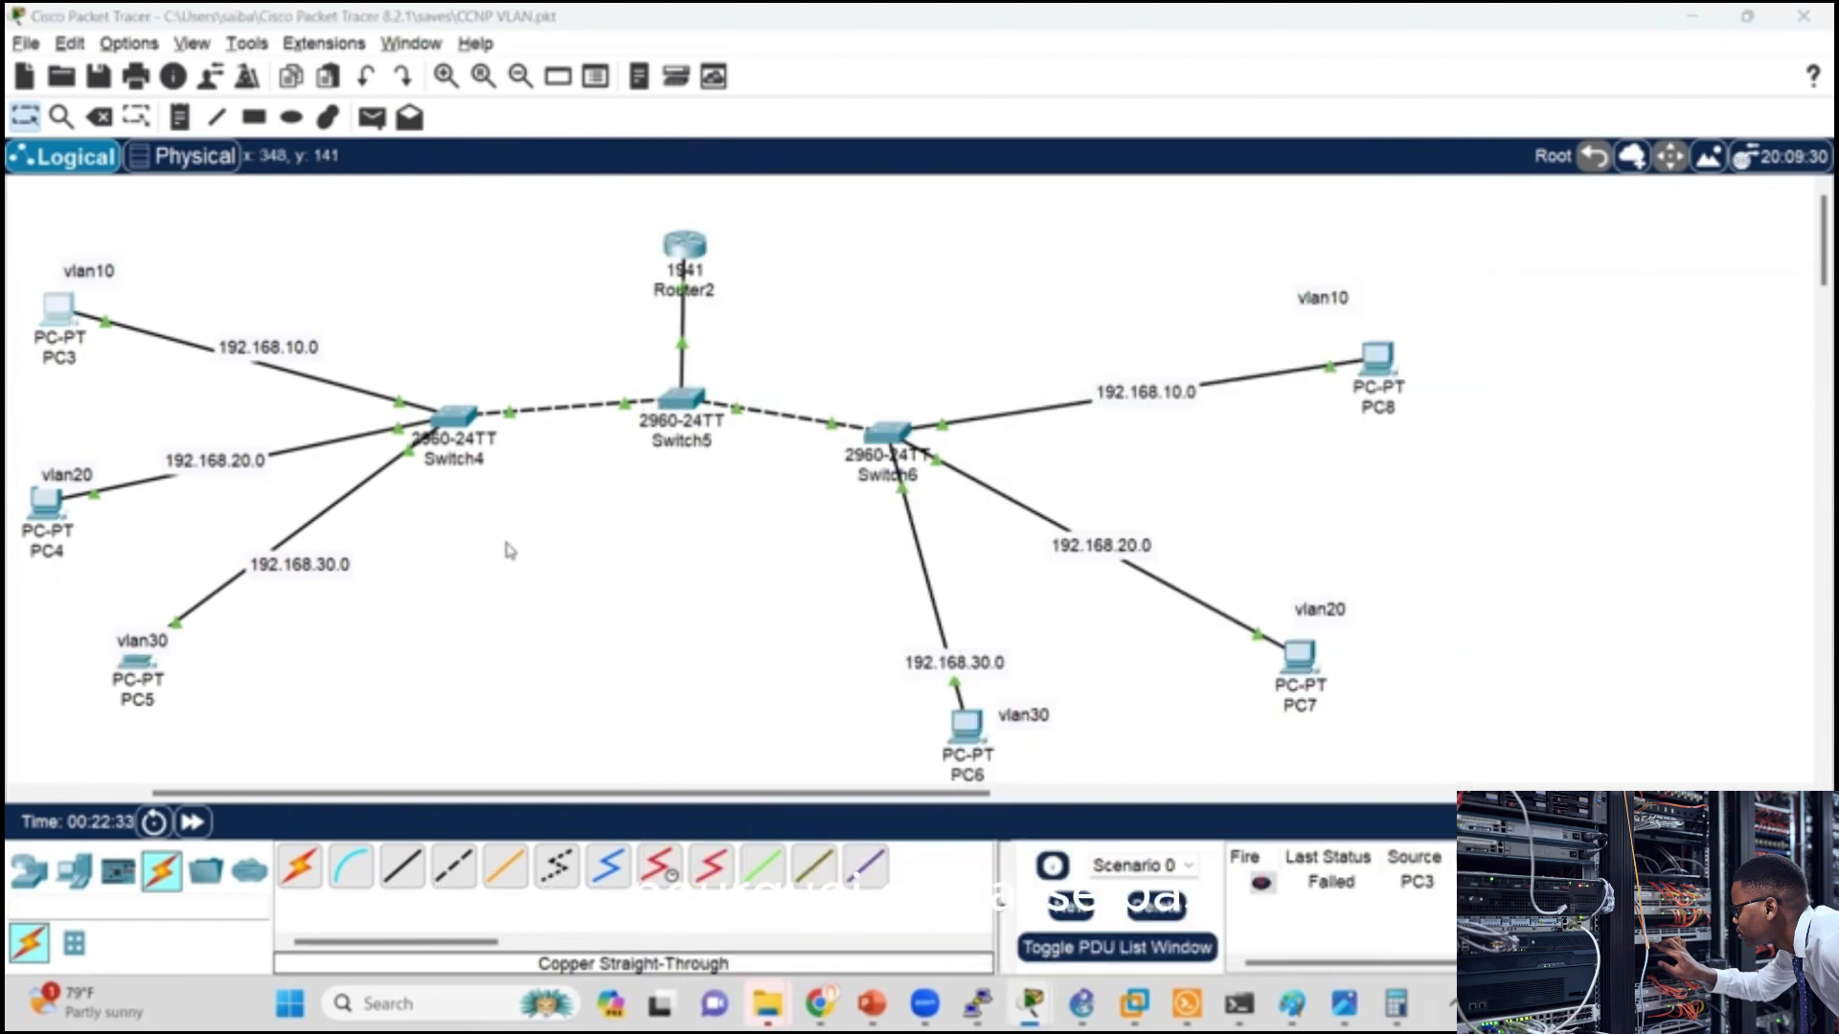
# Step: Repeat the ping to gateway 192.168.10.1 from PC3's Command Prompt and close its window
pyautogui.click(60, 312)
pyautogui.click(1203, 268)
pyautogui.moveTo(917, 430); pyautogui.dragTo(971, 440)
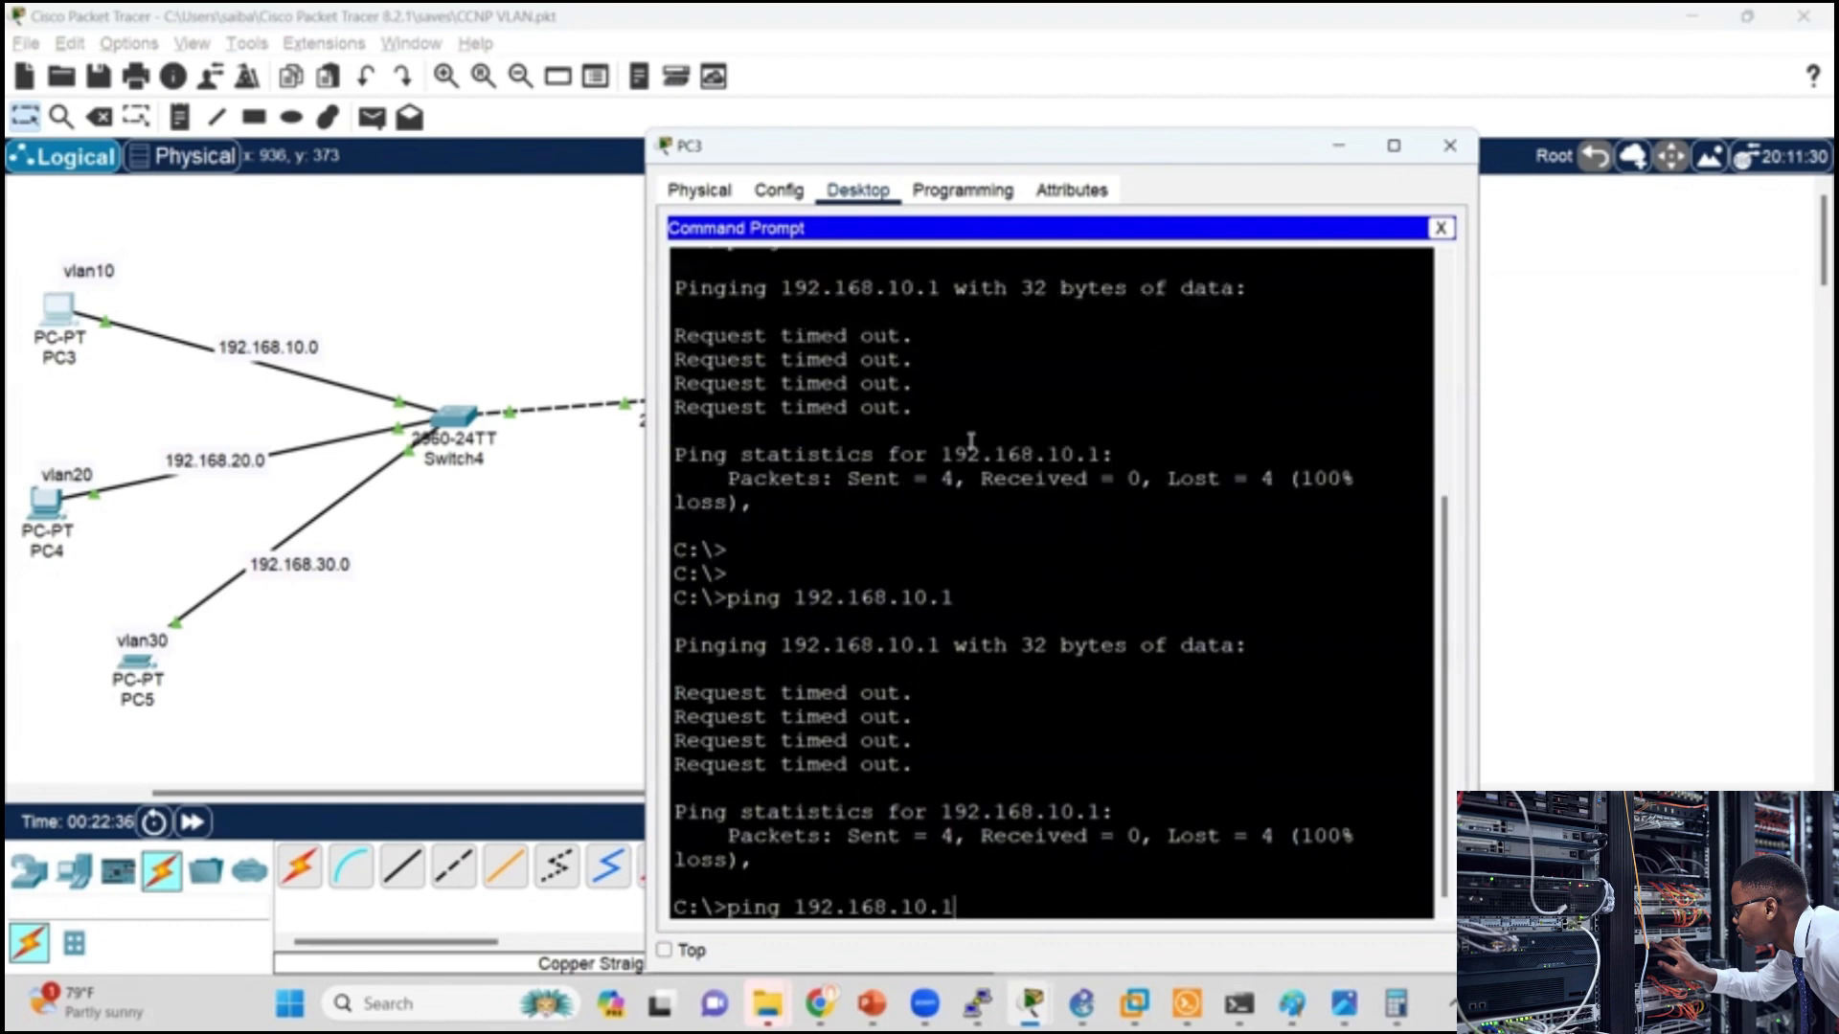
pyautogui.press('Return')
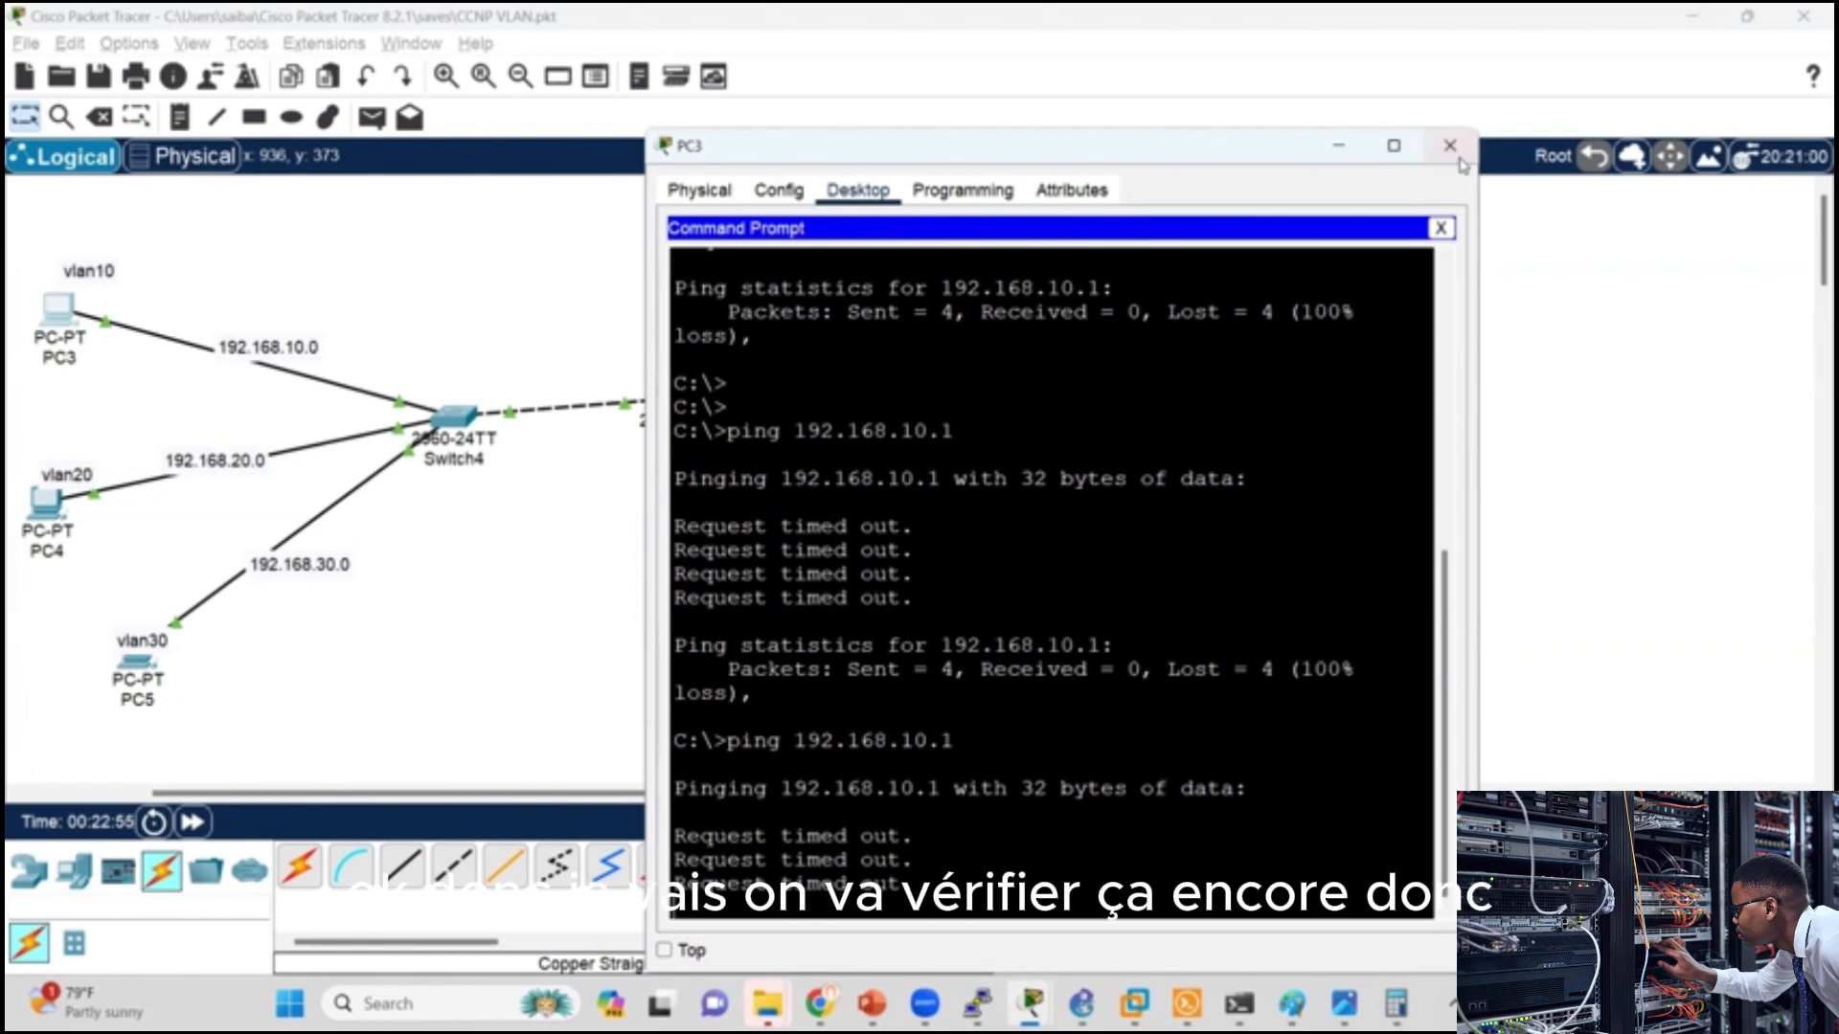
pyautogui.click(1450, 146)
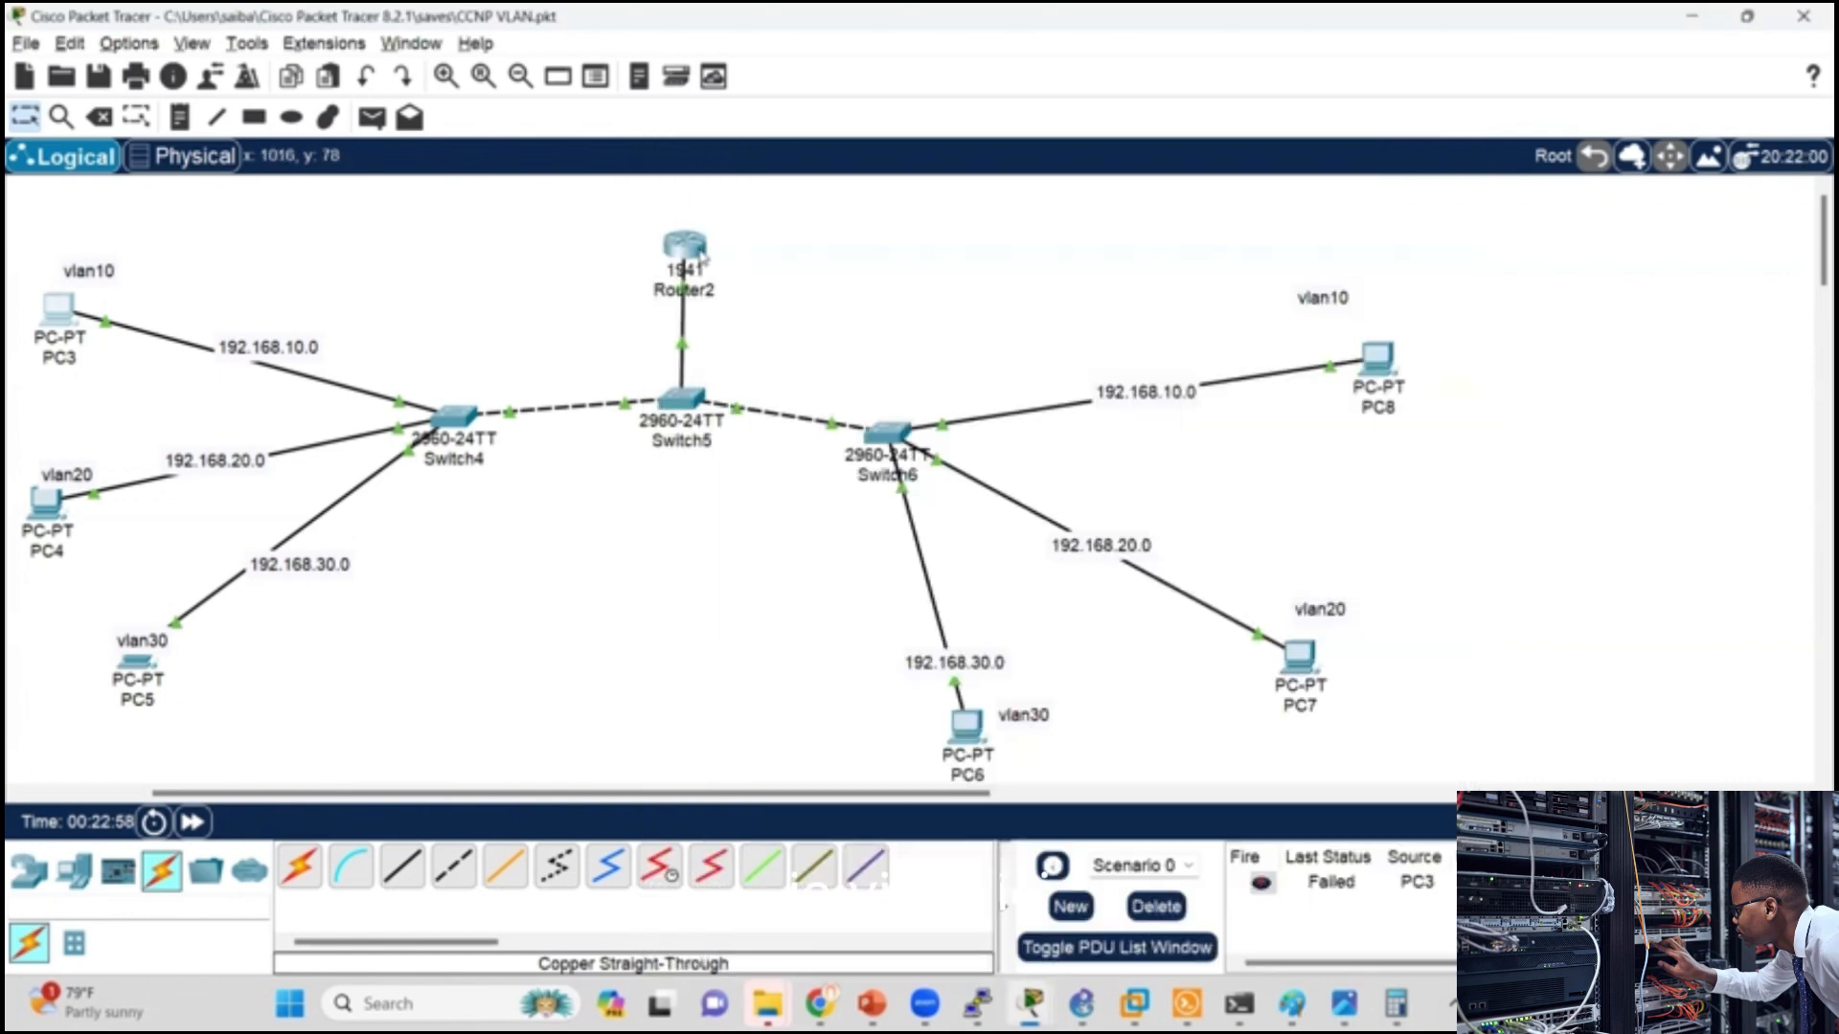
# Step: Compare Router2's GigabitEthernet0/0.10 address with the default gateway in PC3's IP configuration
pyautogui.click(692, 249)
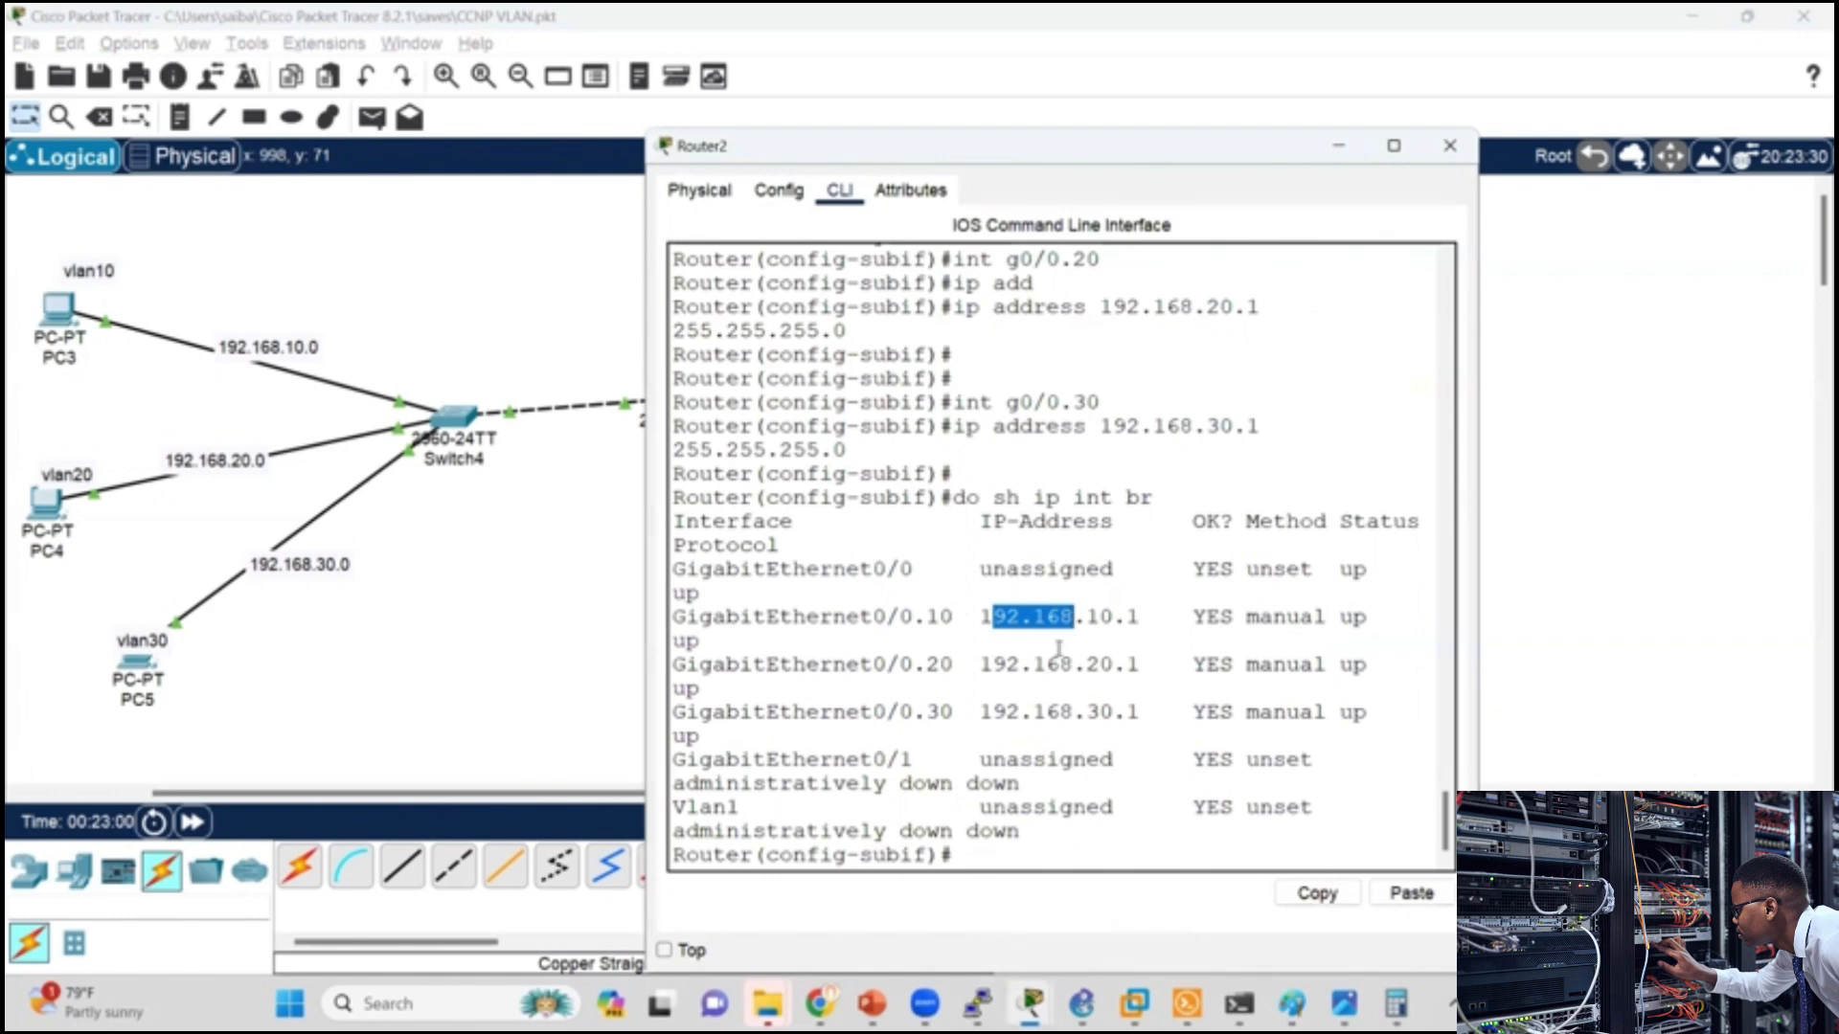
pyautogui.moveTo(674, 616); pyautogui.dragTo(715, 592)
pyautogui.click(57, 312)
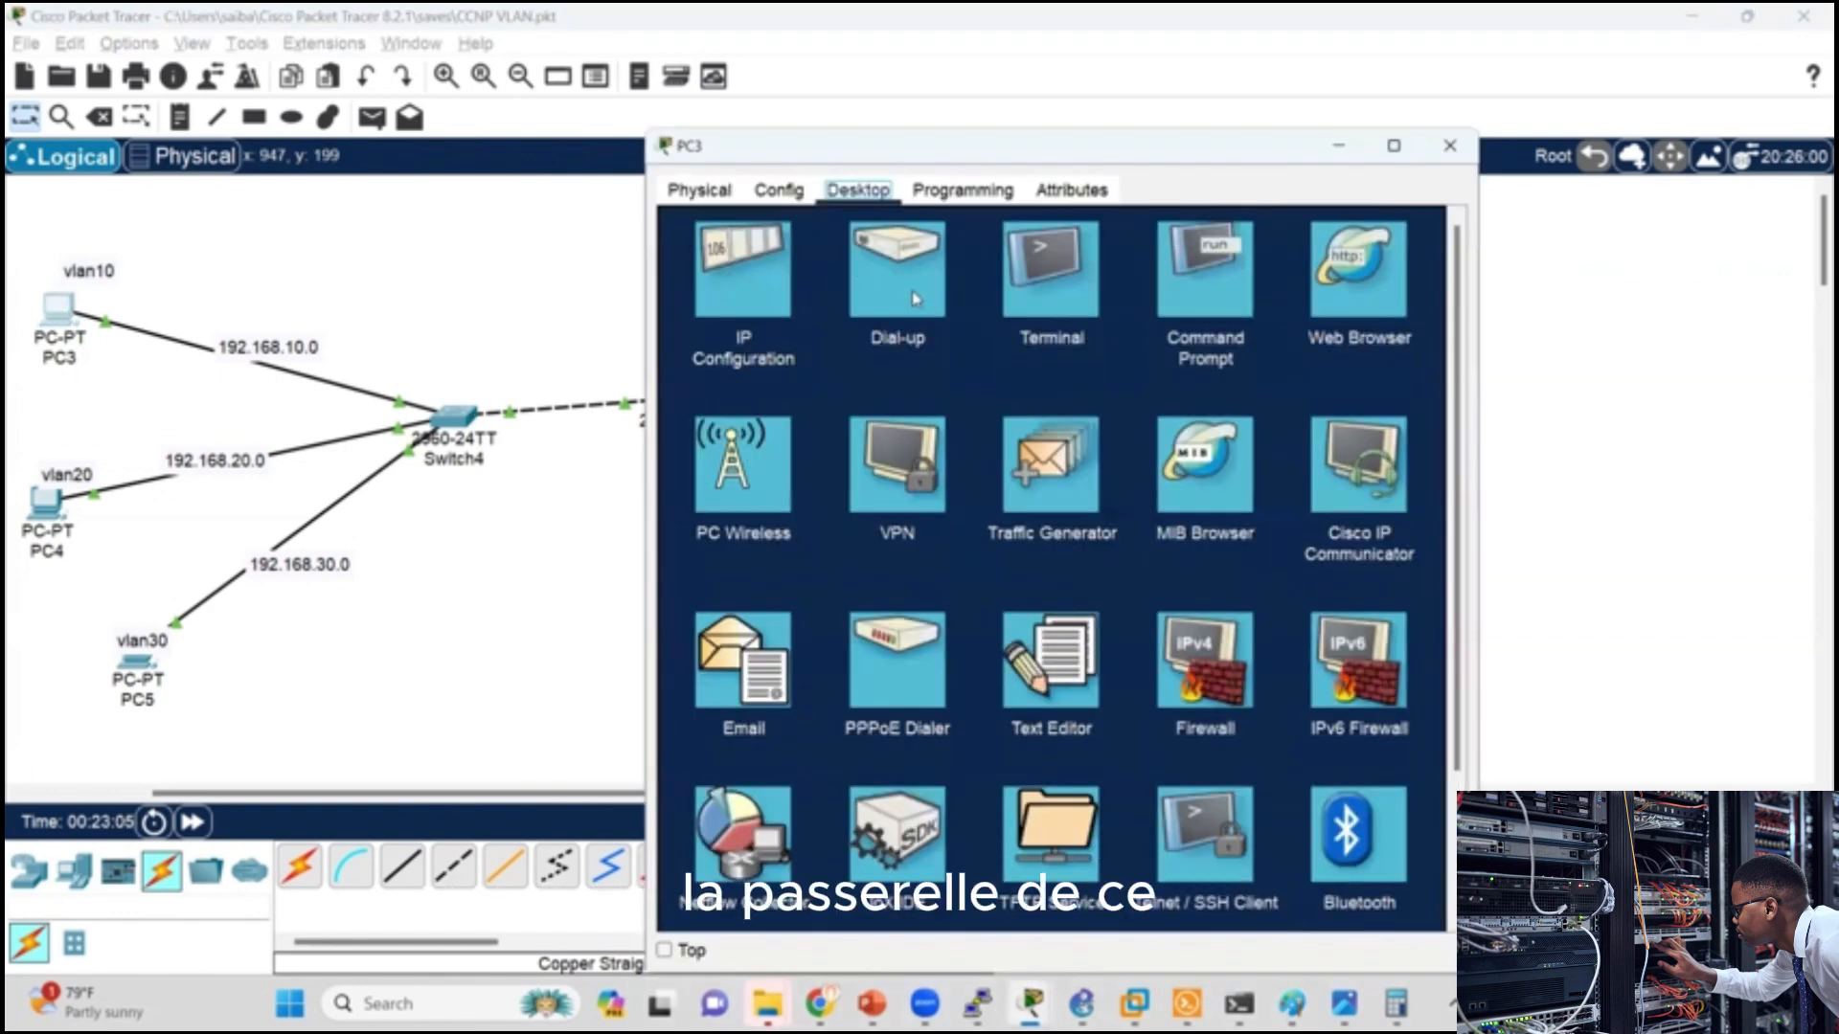
pyautogui.click(739, 299)
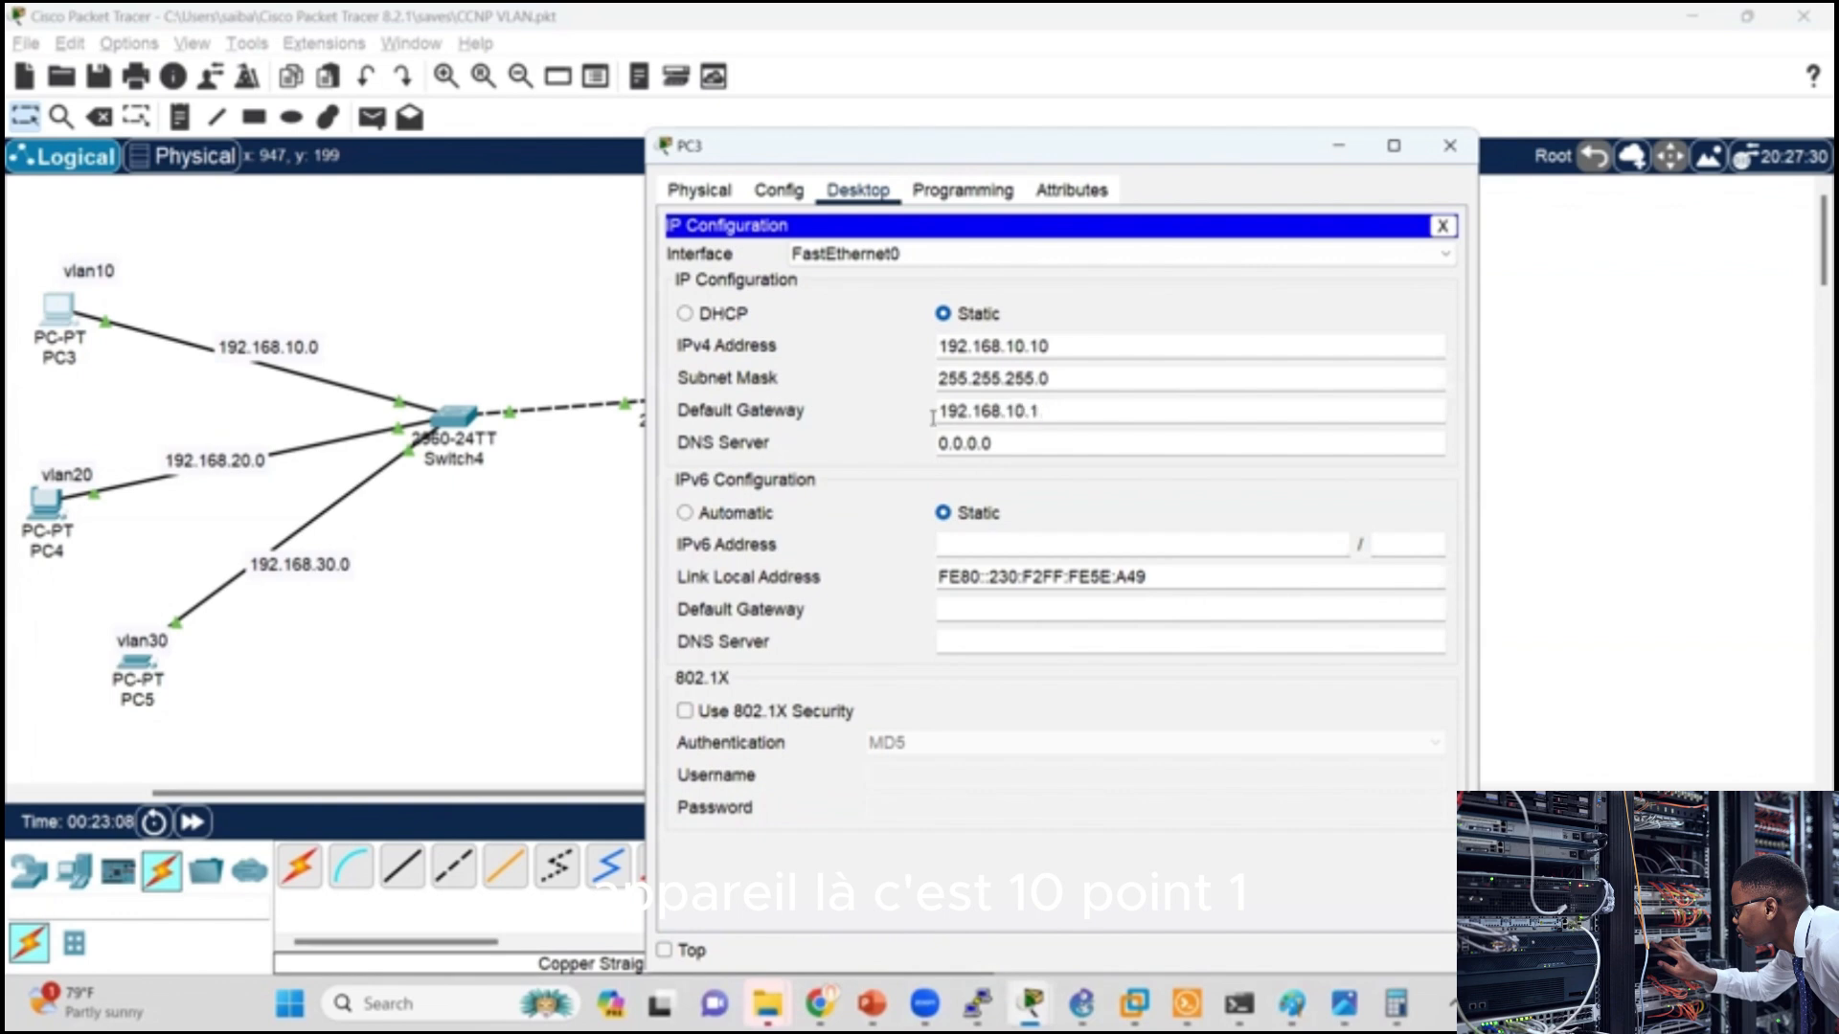
pyautogui.doubleClick(933, 418)
pyautogui.click(932, 417)
pyautogui.hotkey('alt', 'Tab')
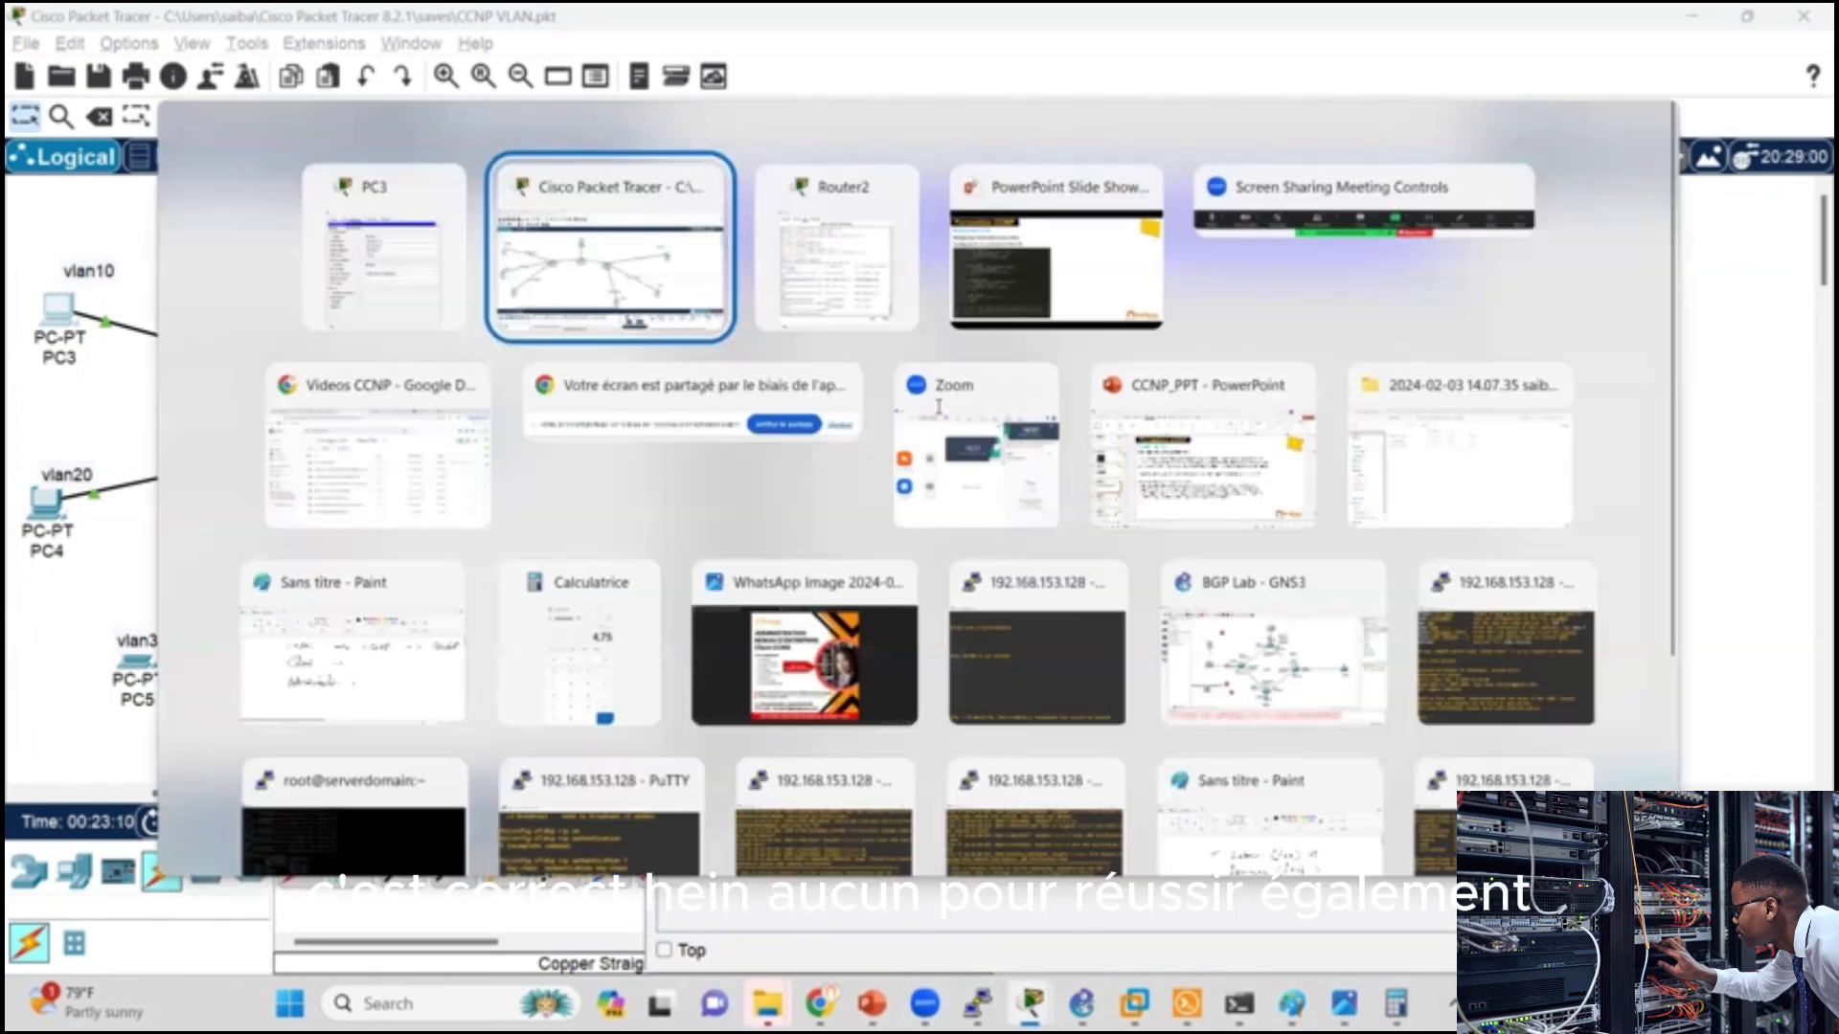
# Step: Ping the VLAN 10 gateway 192.168.10.1 from PC4's Command Prompt
pyautogui.hotkey('alt', 'Tab')
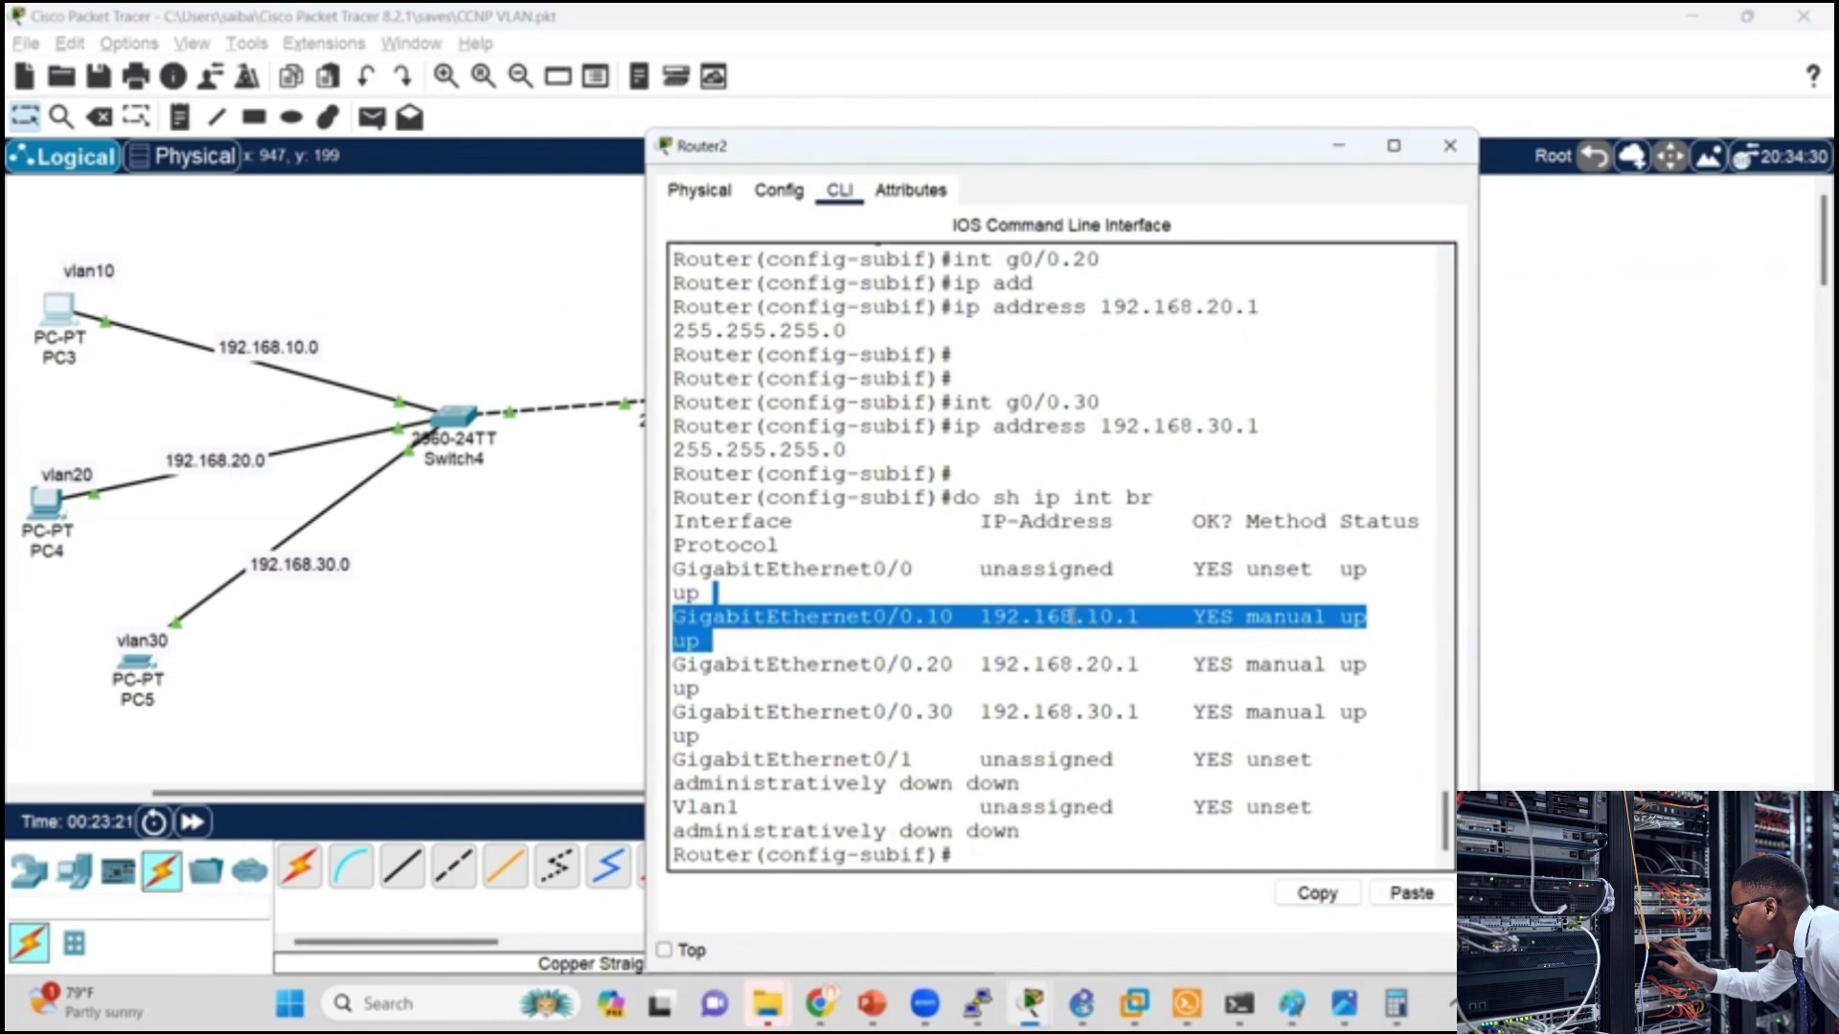
pyautogui.click(508, 549)
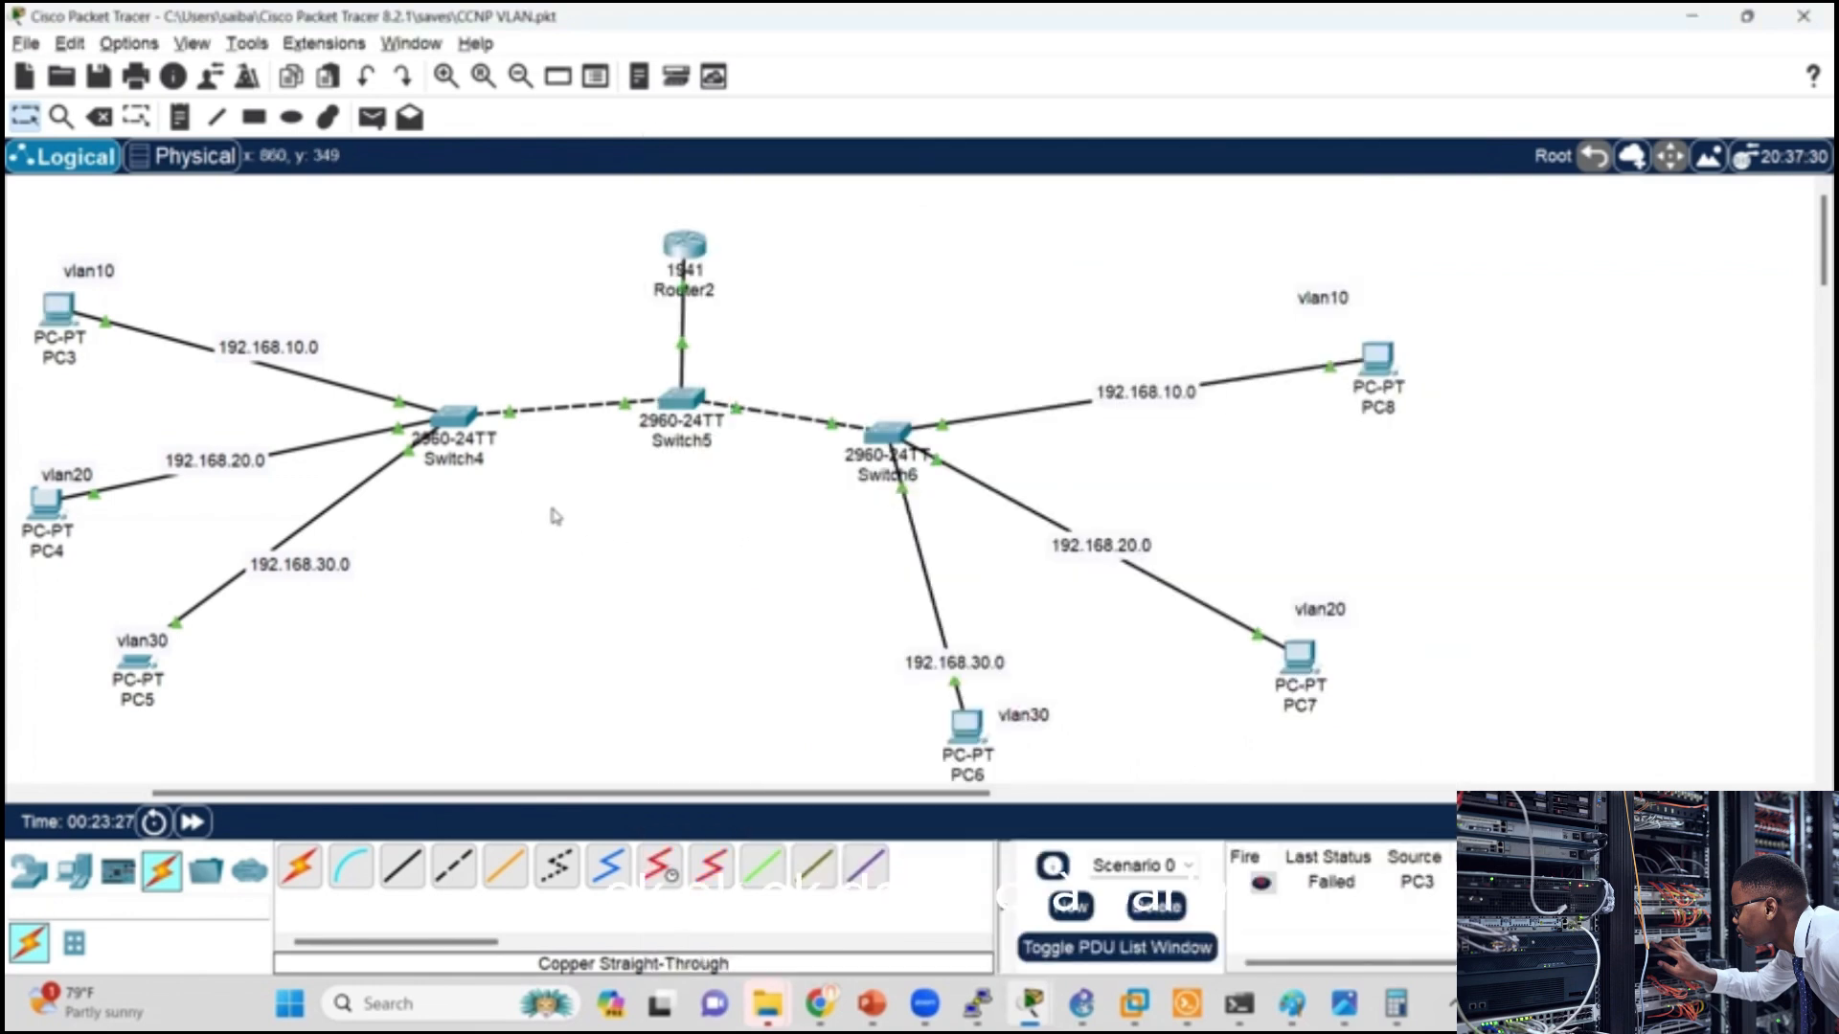
pyautogui.click(46, 501)
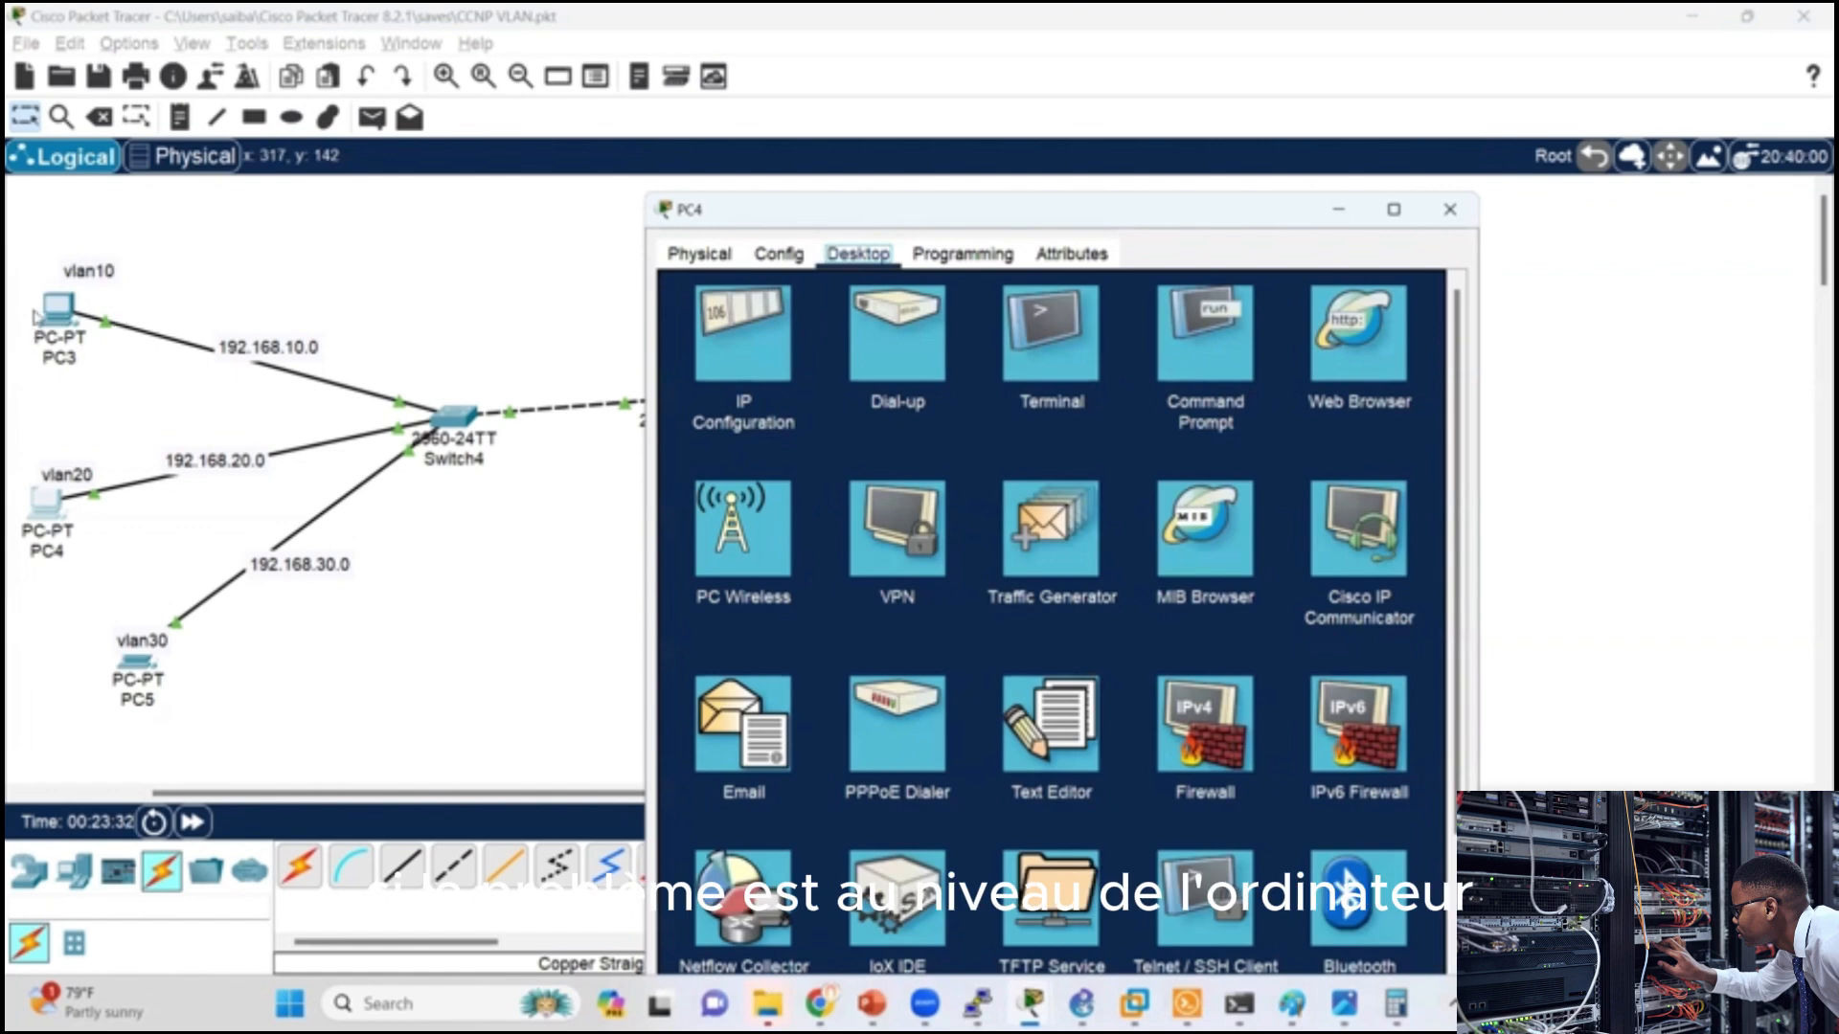
pyautogui.click(1205, 336)
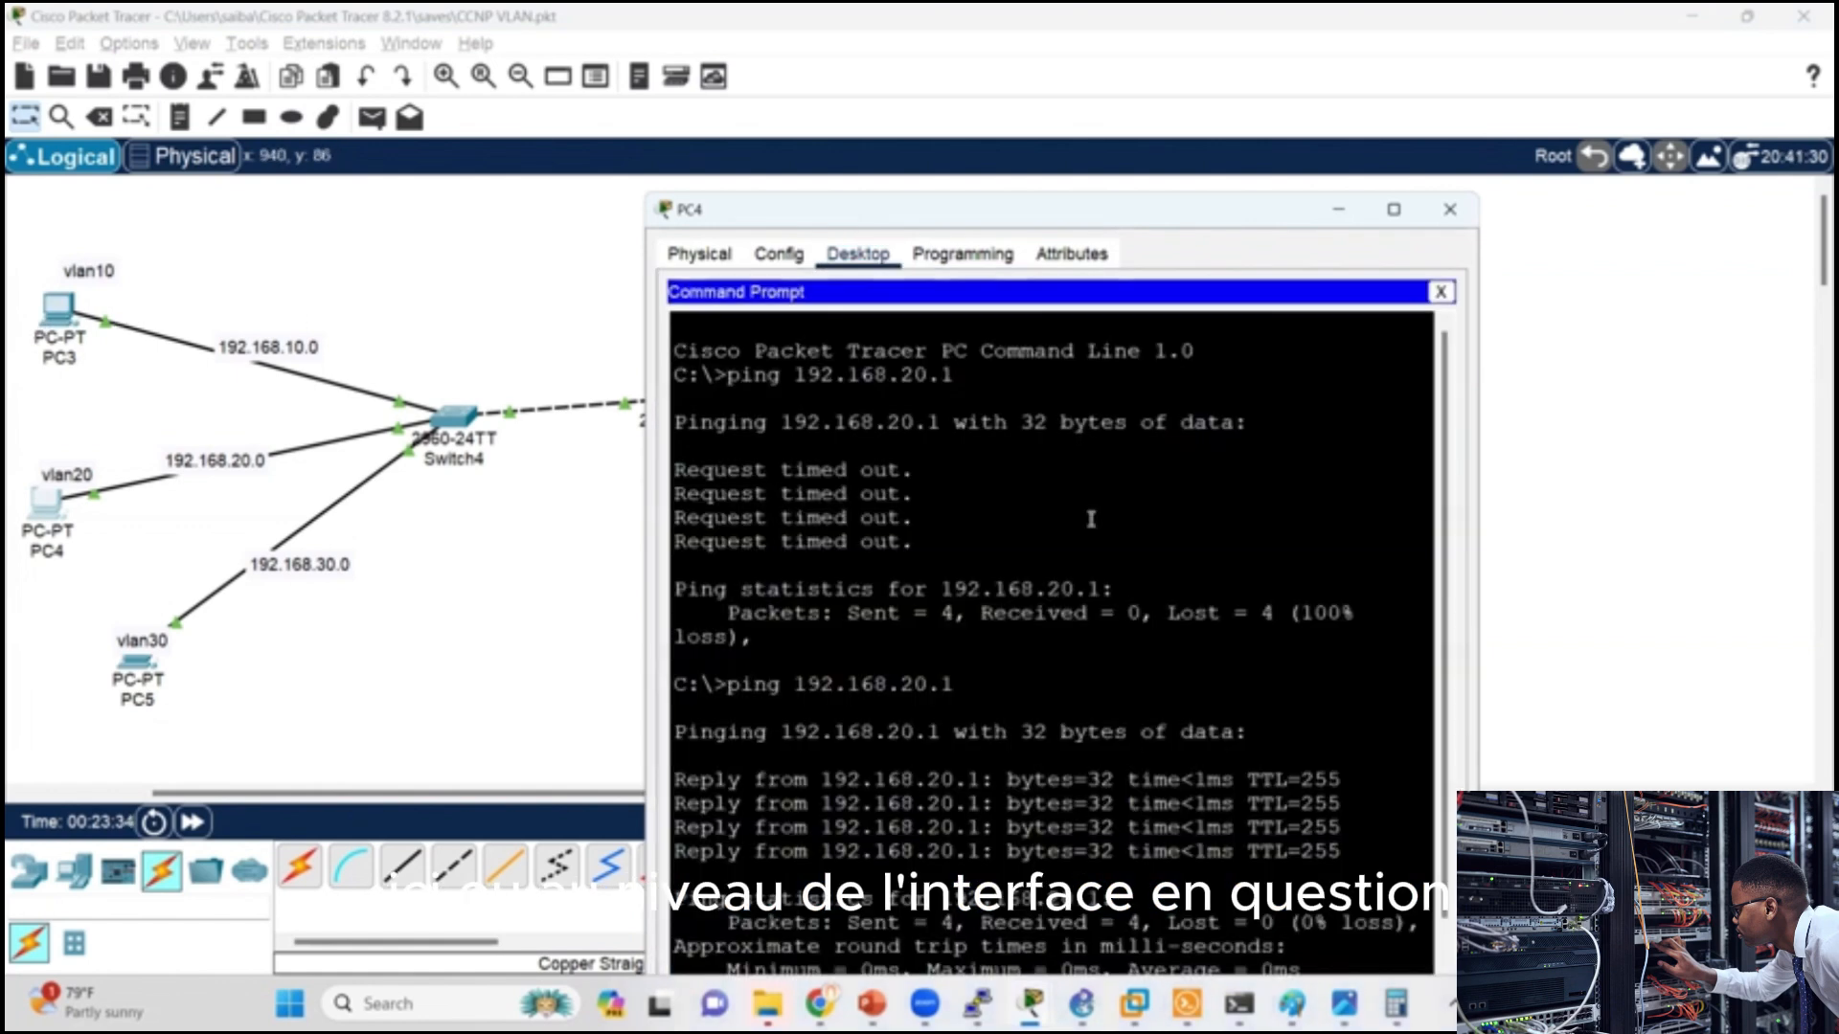
pyautogui.scroll(-2, 1061, 781)
pyautogui.press('Up')
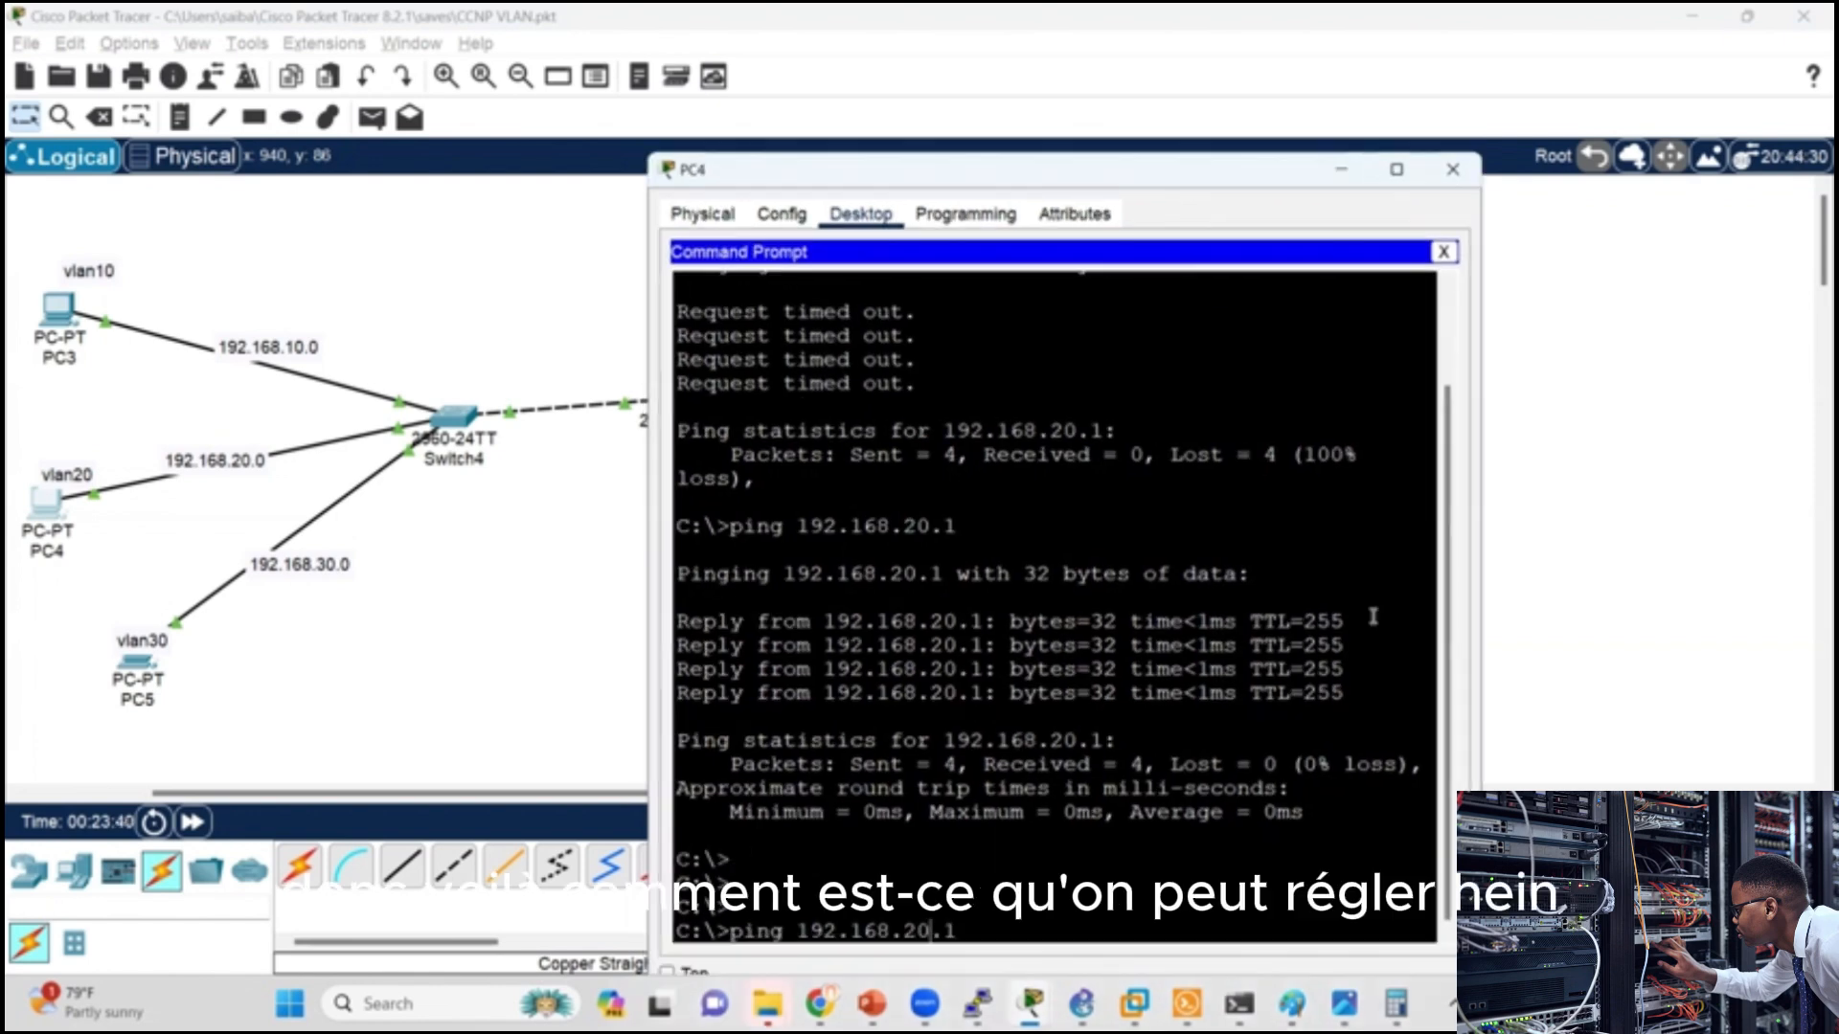
pyautogui.press('Left')
pyautogui.press('Left')
pyautogui.press('Left')
pyautogui.press('BackSpace')
pyautogui.write('1')
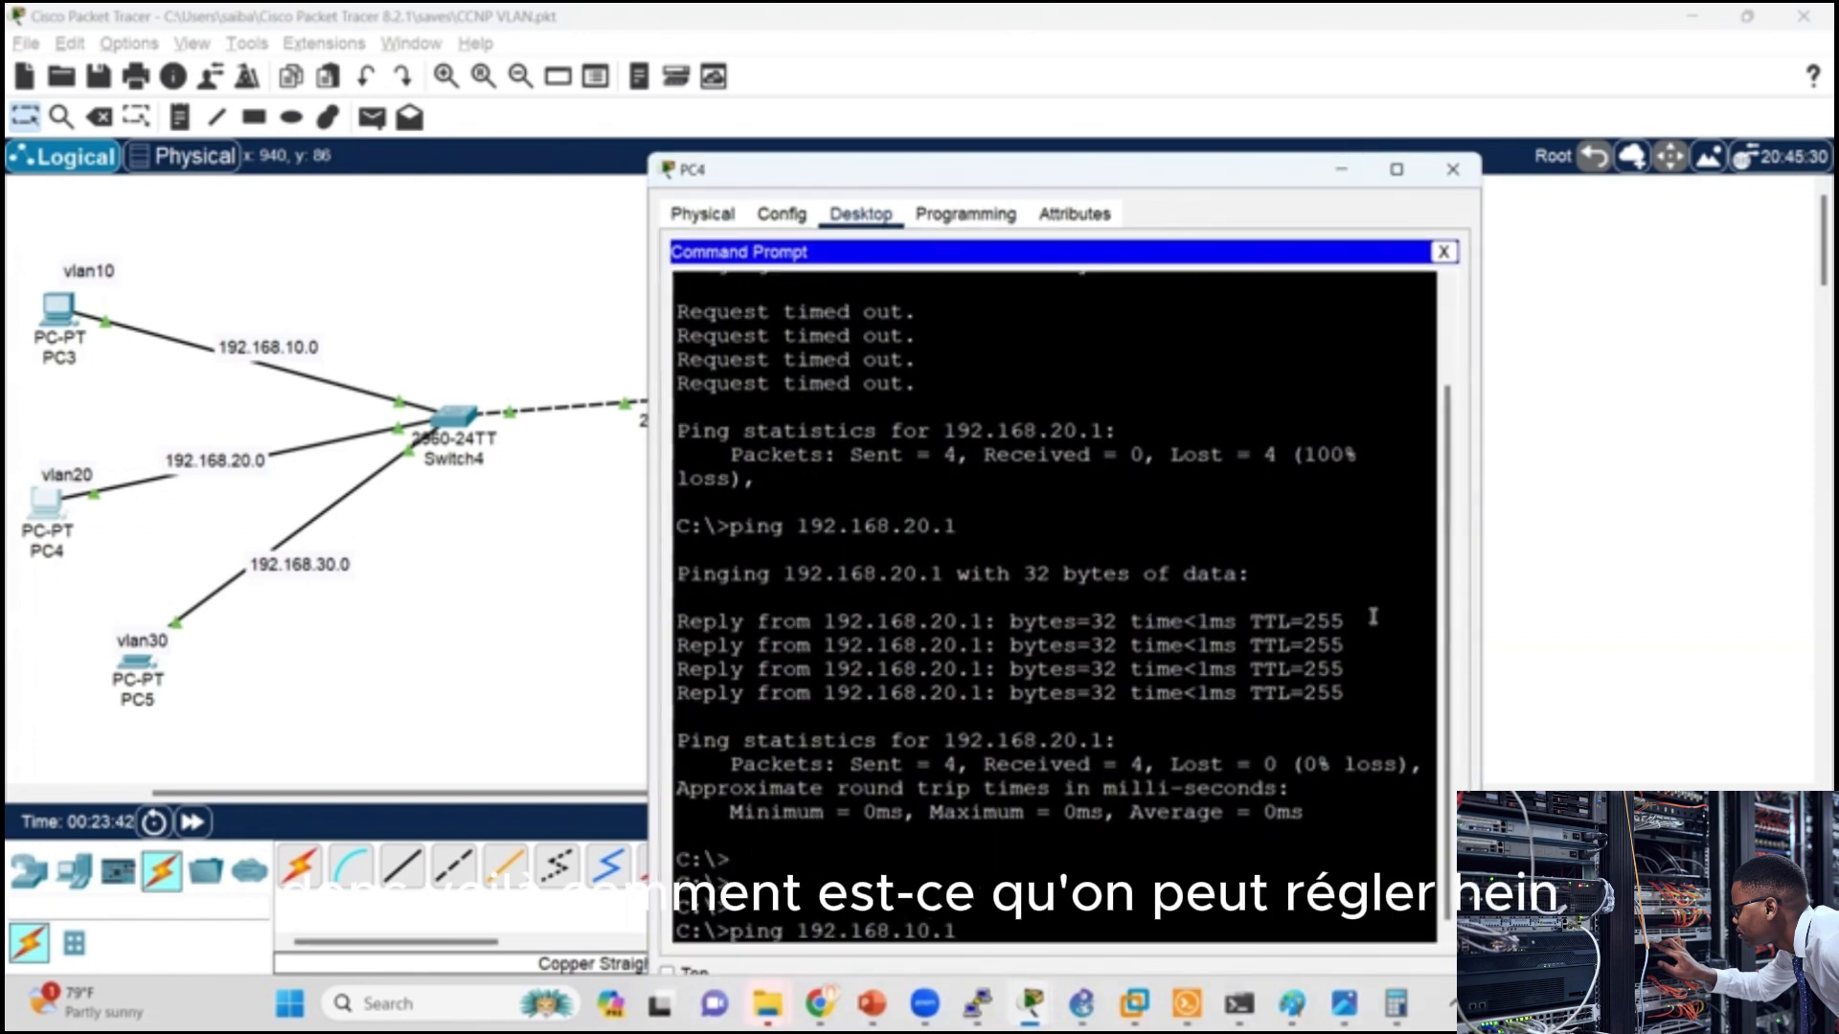
pyautogui.press('Return')
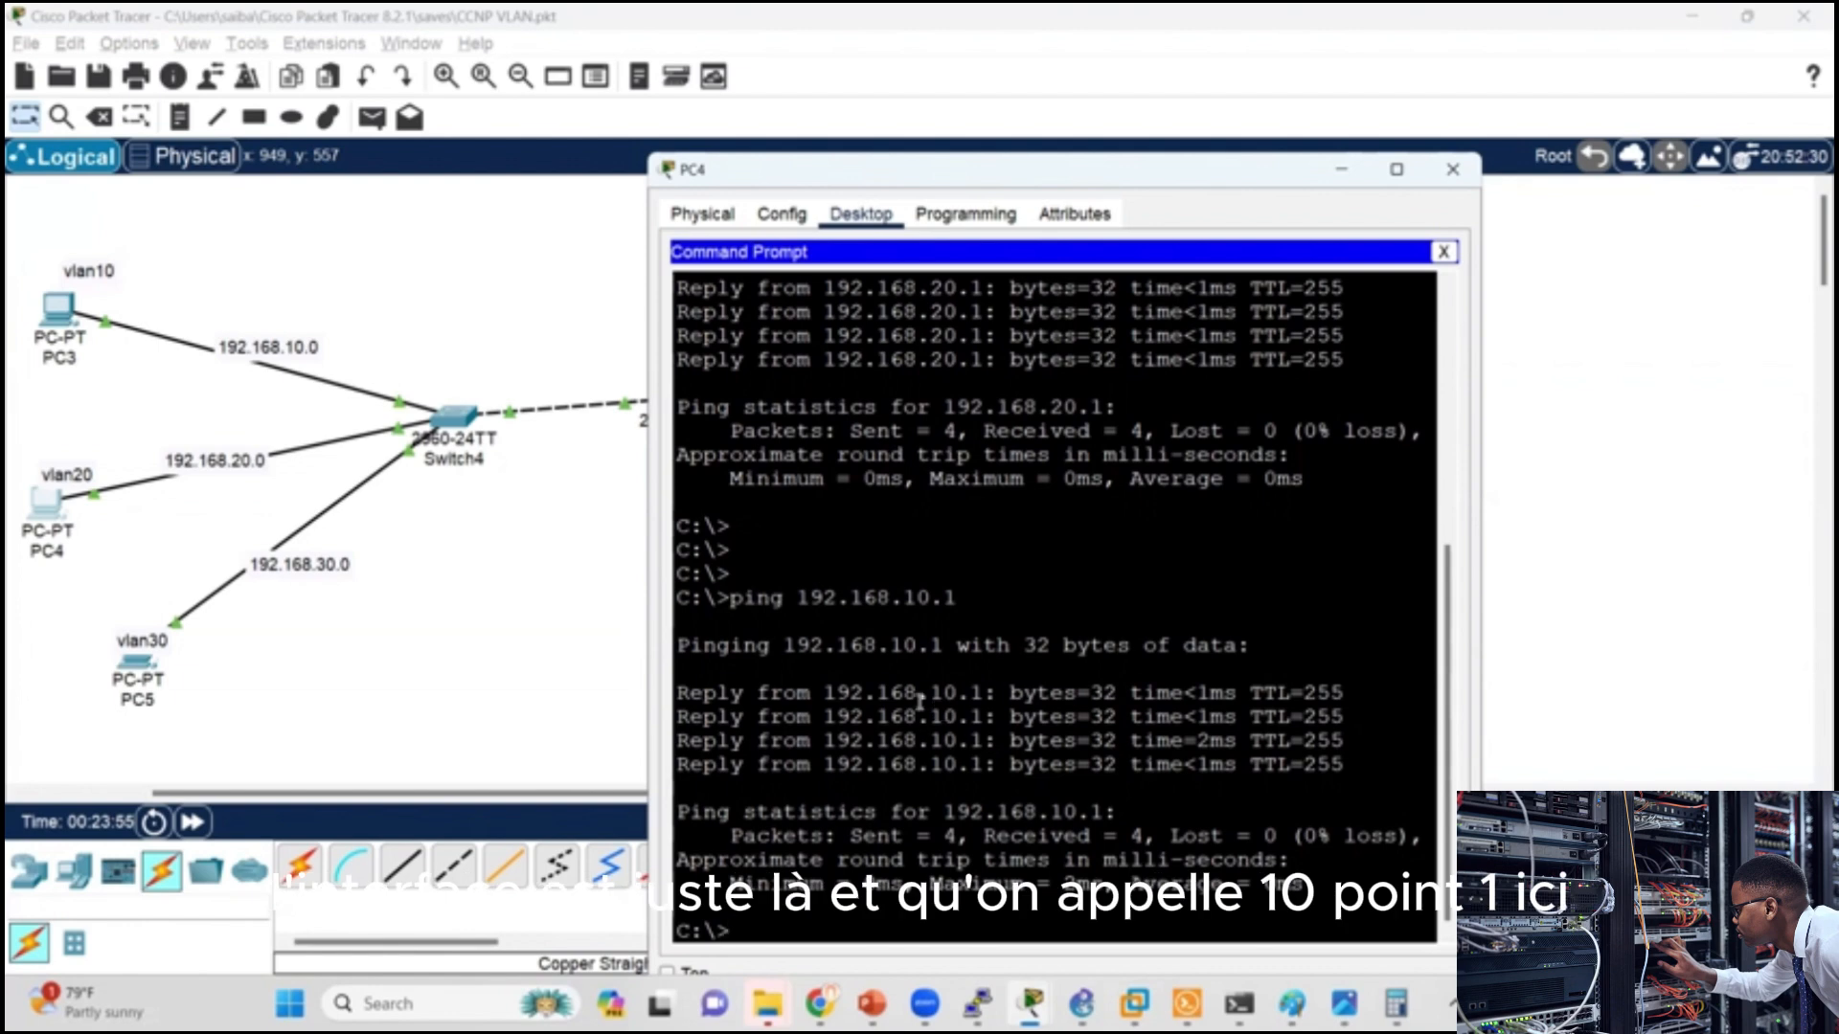
# Step: Check PC3's IPv4 address and default gateway in its IP configuration and close its window
pyautogui.click(515, 621)
pyautogui.click(58, 306)
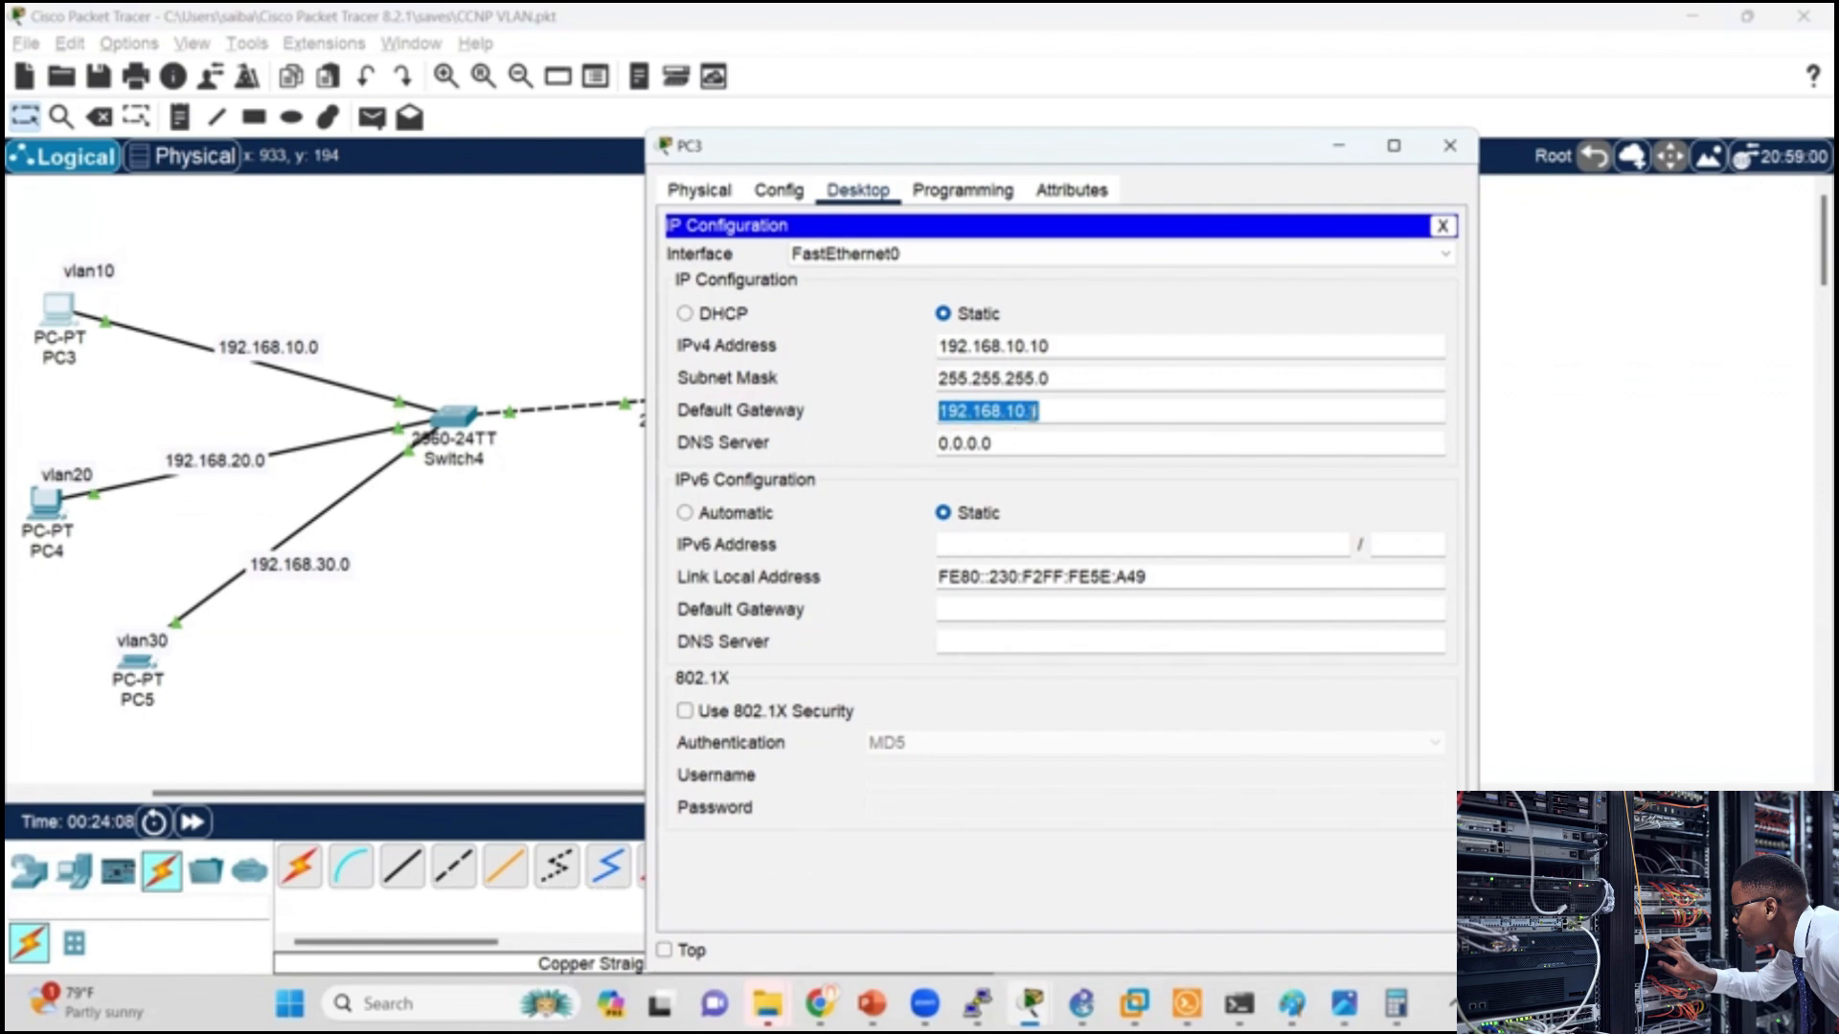
pyautogui.click(1062, 343)
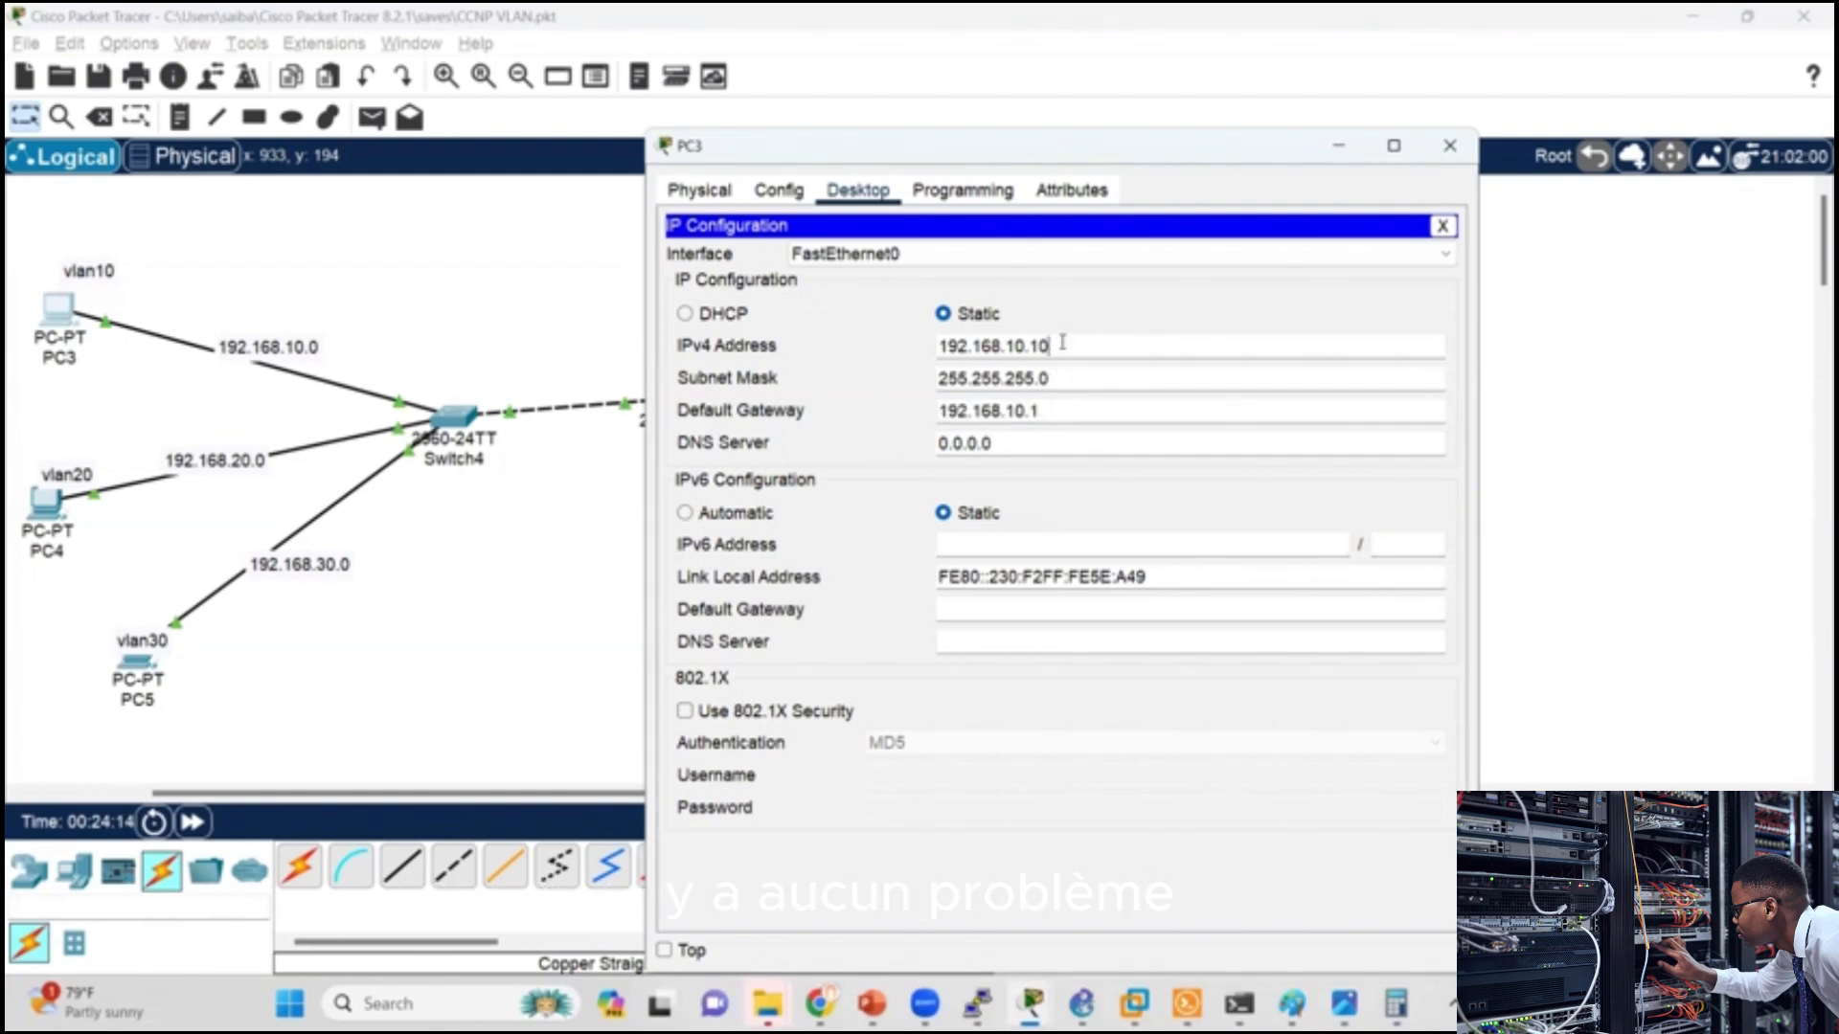
pyautogui.click(1449, 146)
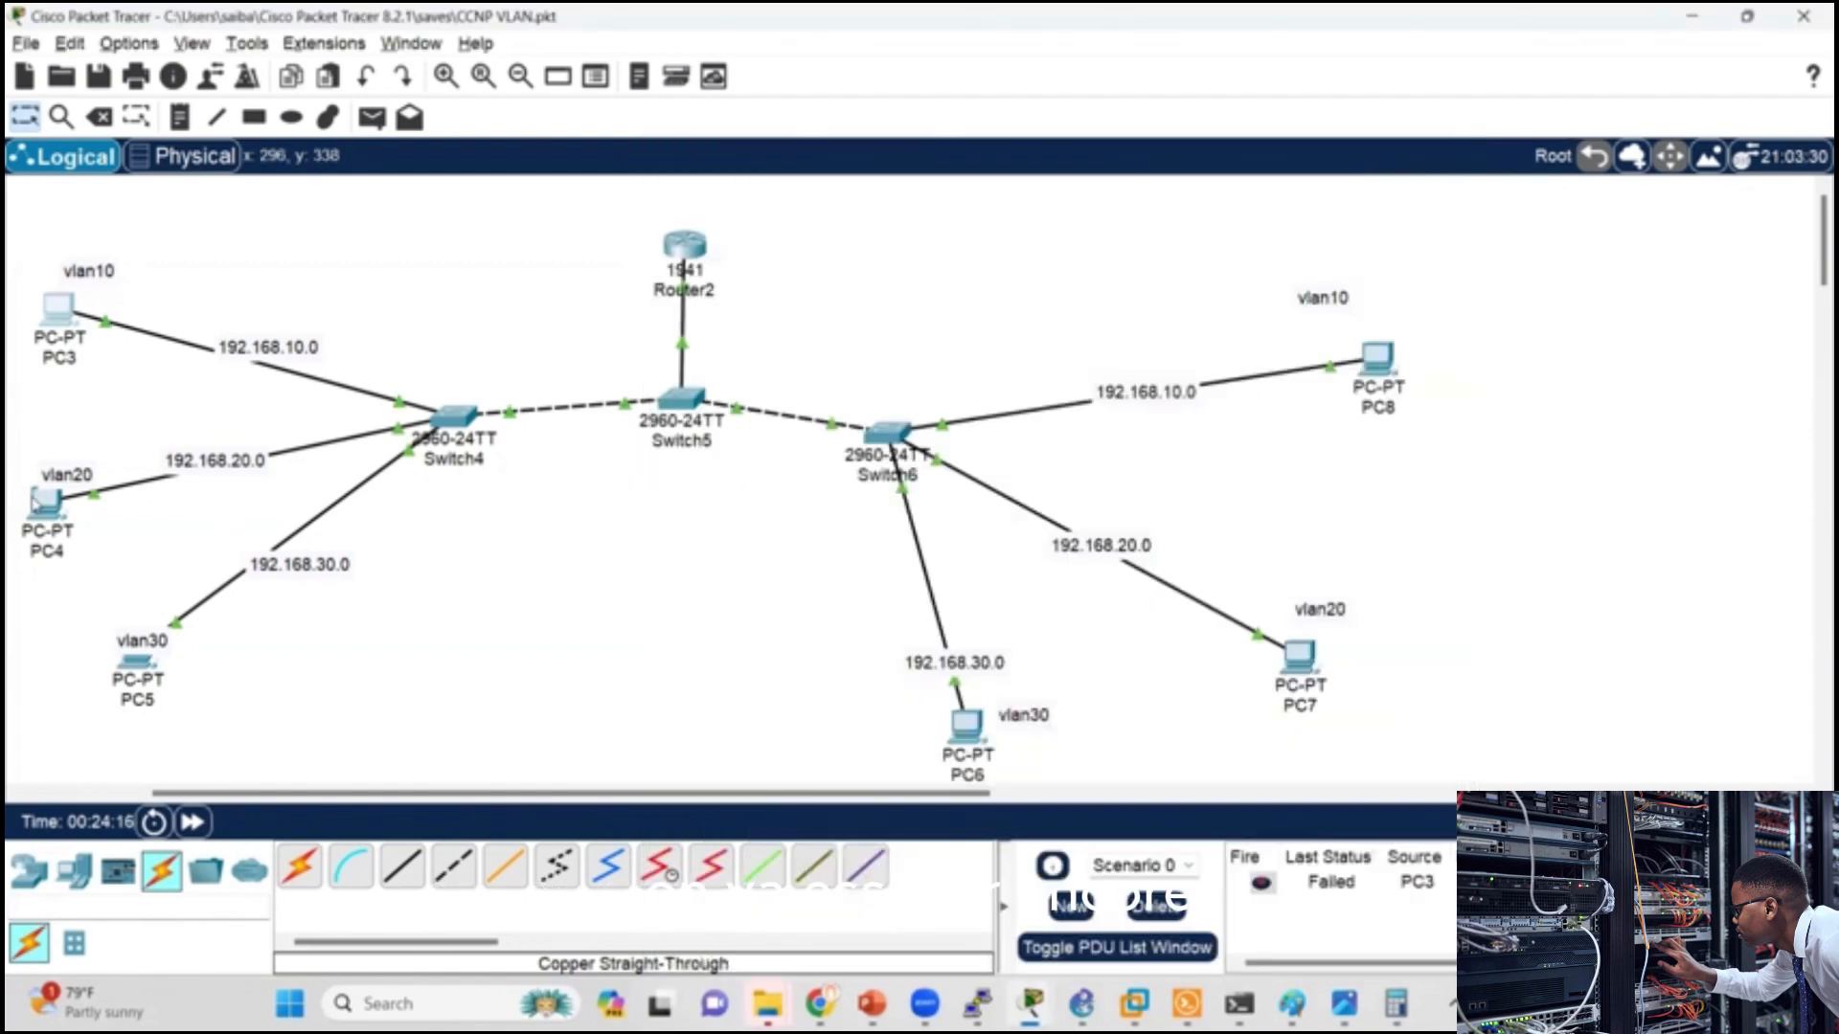
# Step: Ping PC3 at 192.168.10.10 from PC4's Command Prompt
pyautogui.click(45, 501)
pyautogui.press('Up')
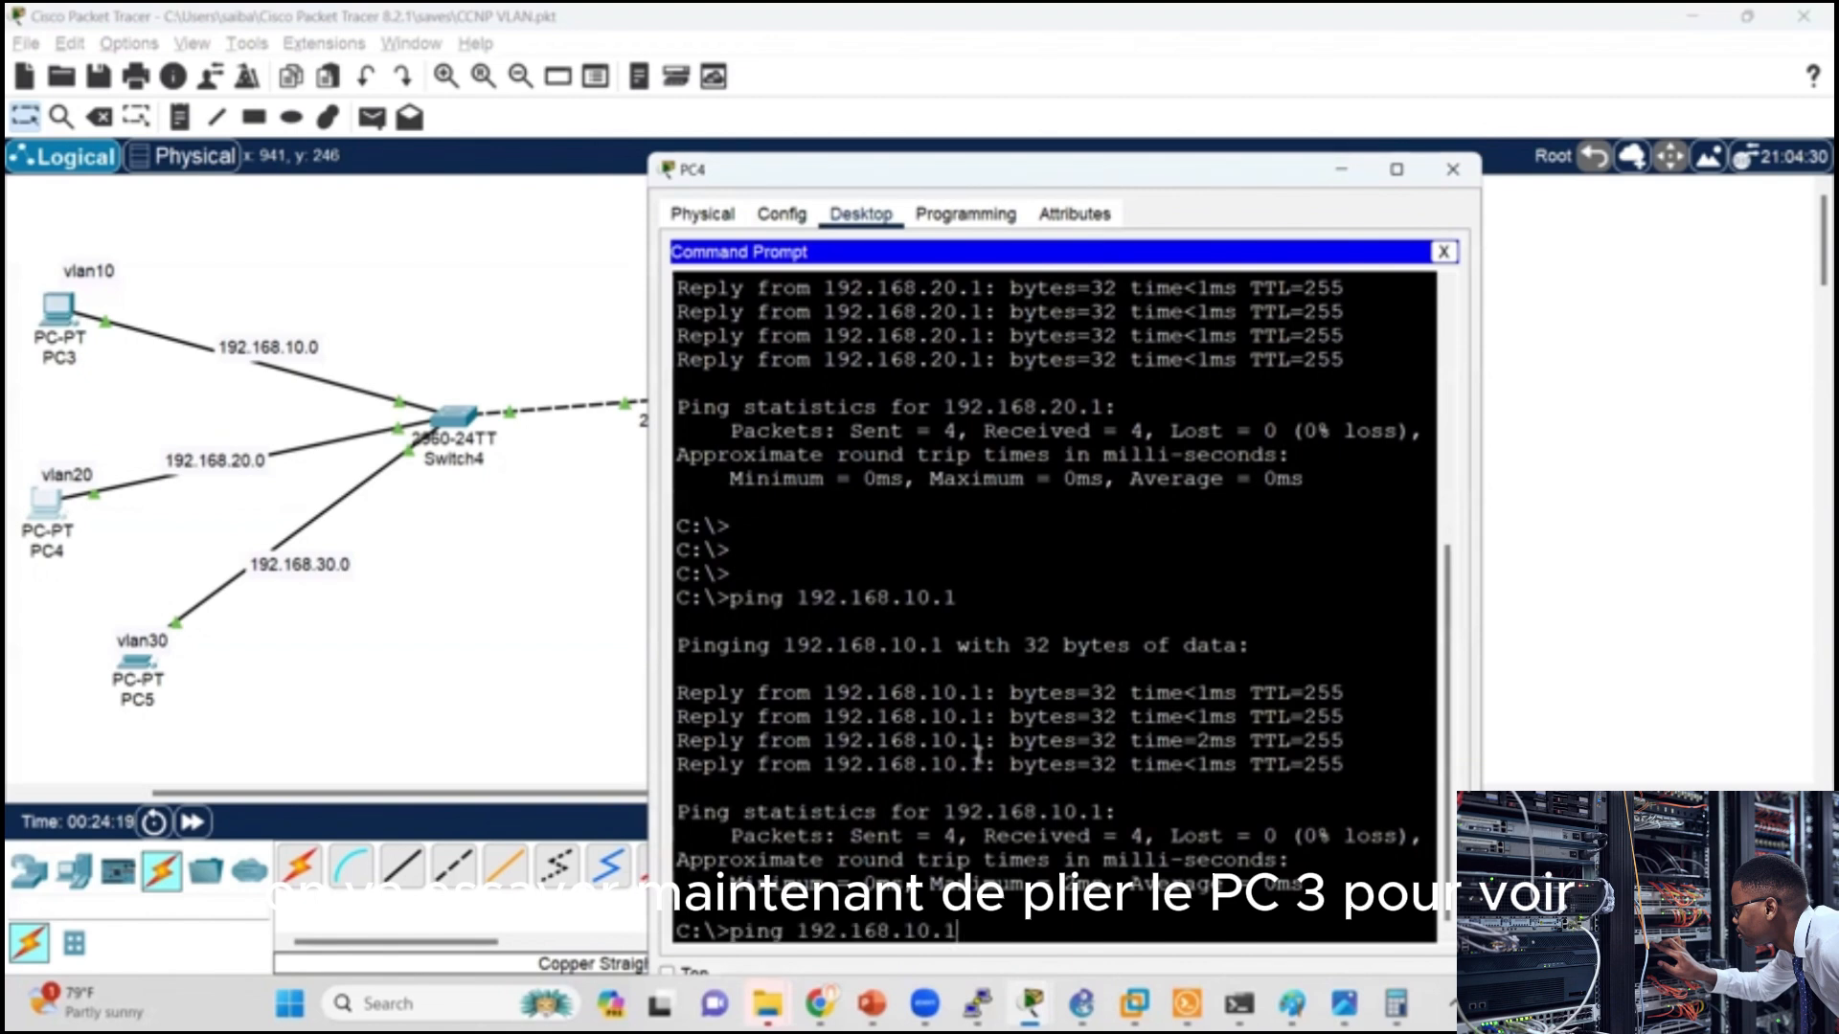
pyautogui.press('Return')
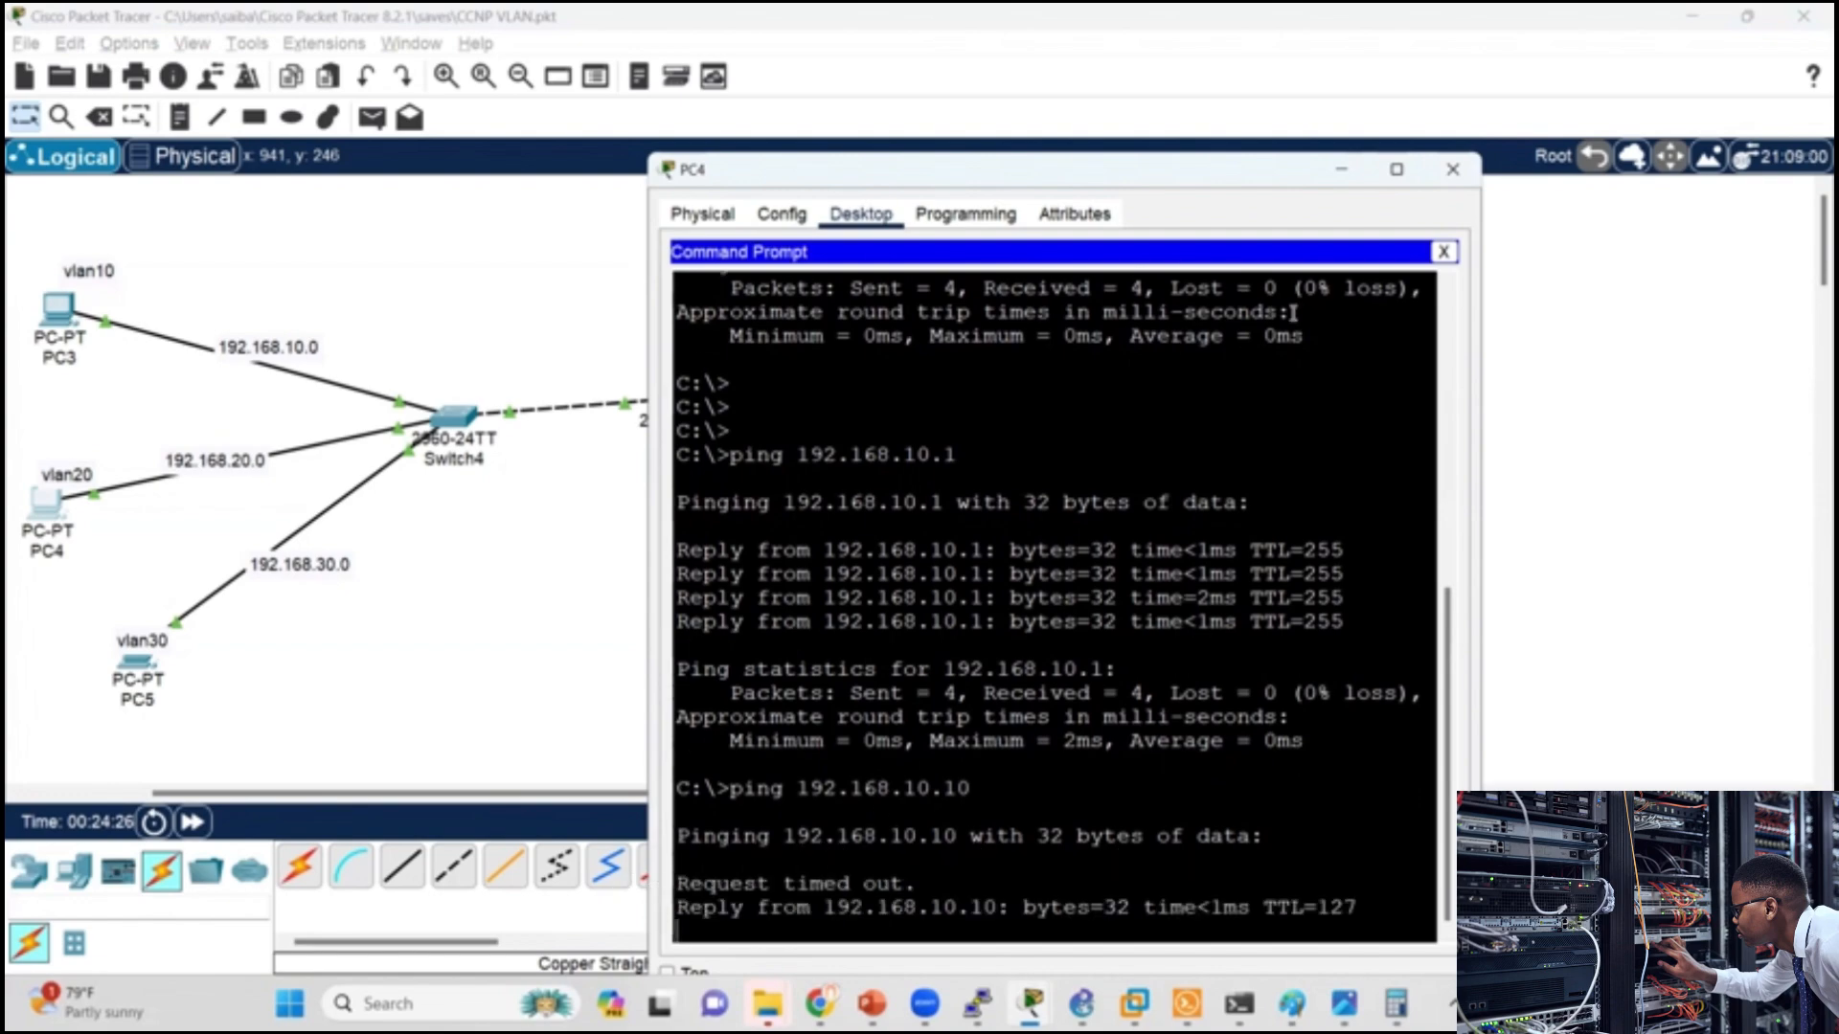
pyautogui.moveTo(1215, 176); pyautogui.dragTo(1222, 153)
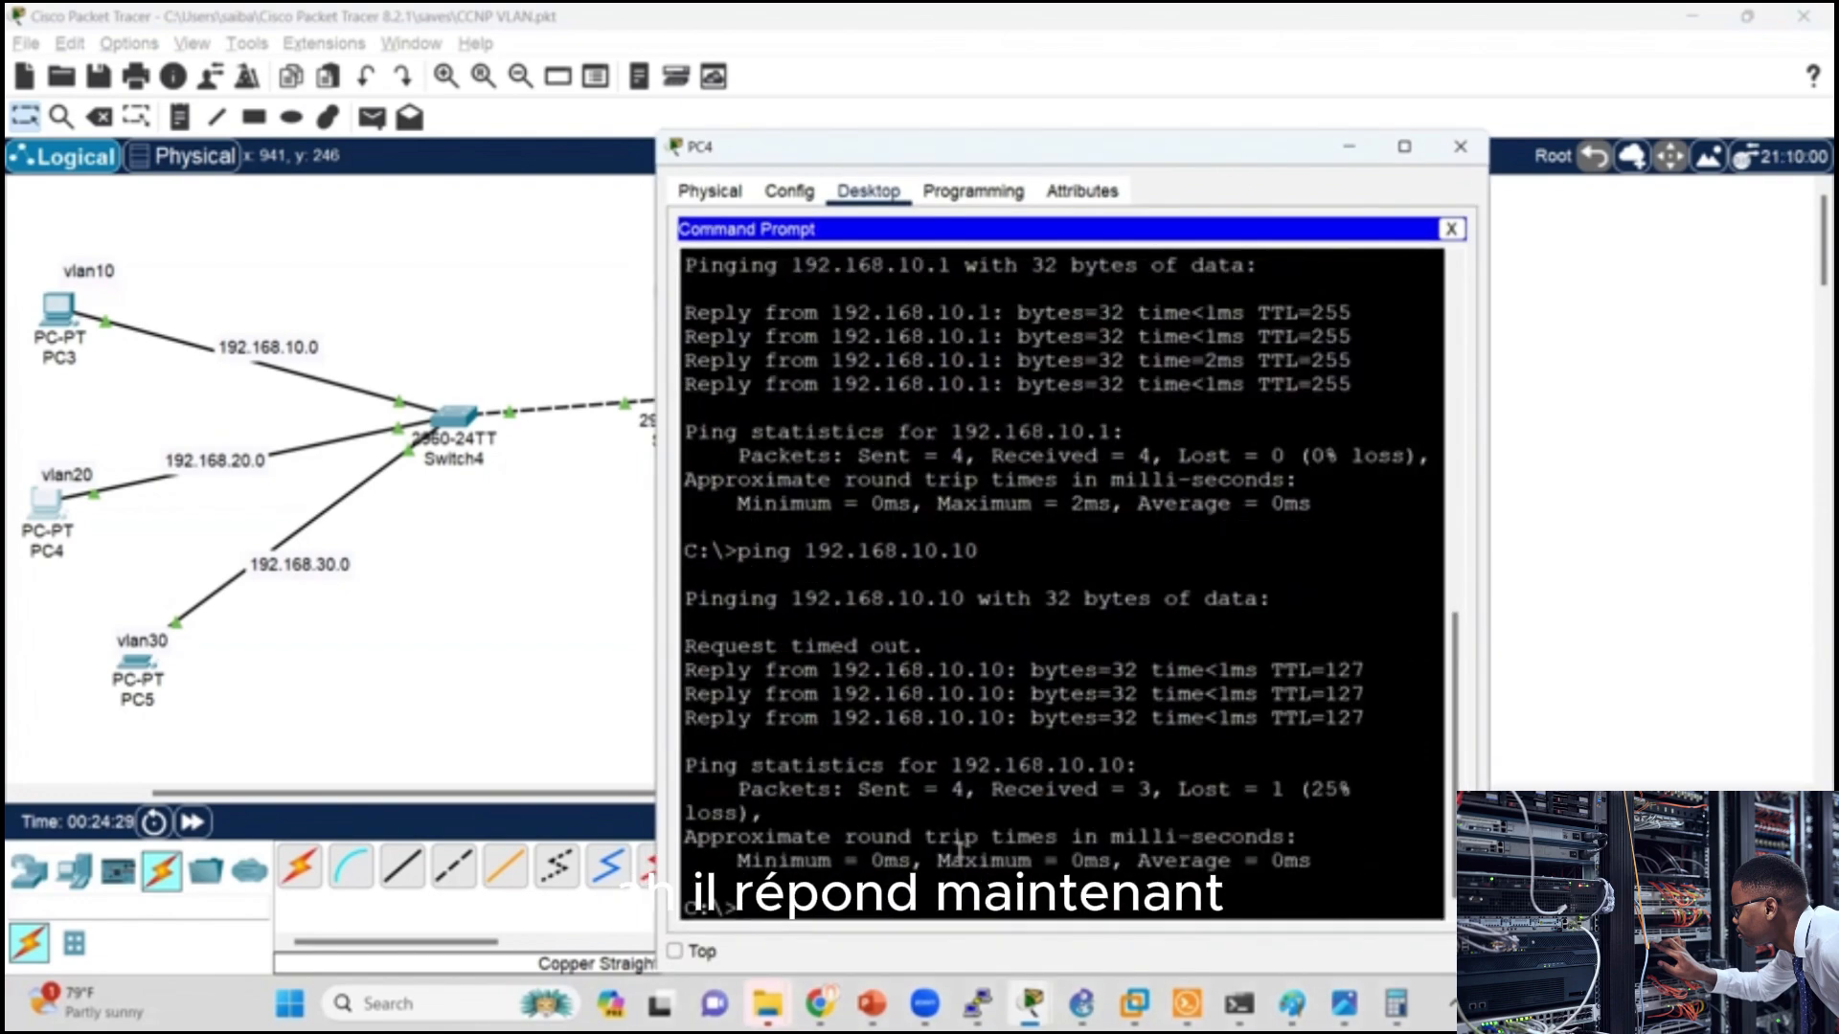
# Step: Repeat the ping to the VLAN 10 gateway 192.168.10.1 from PC3's Command Prompt
pyautogui.click(34, 300)
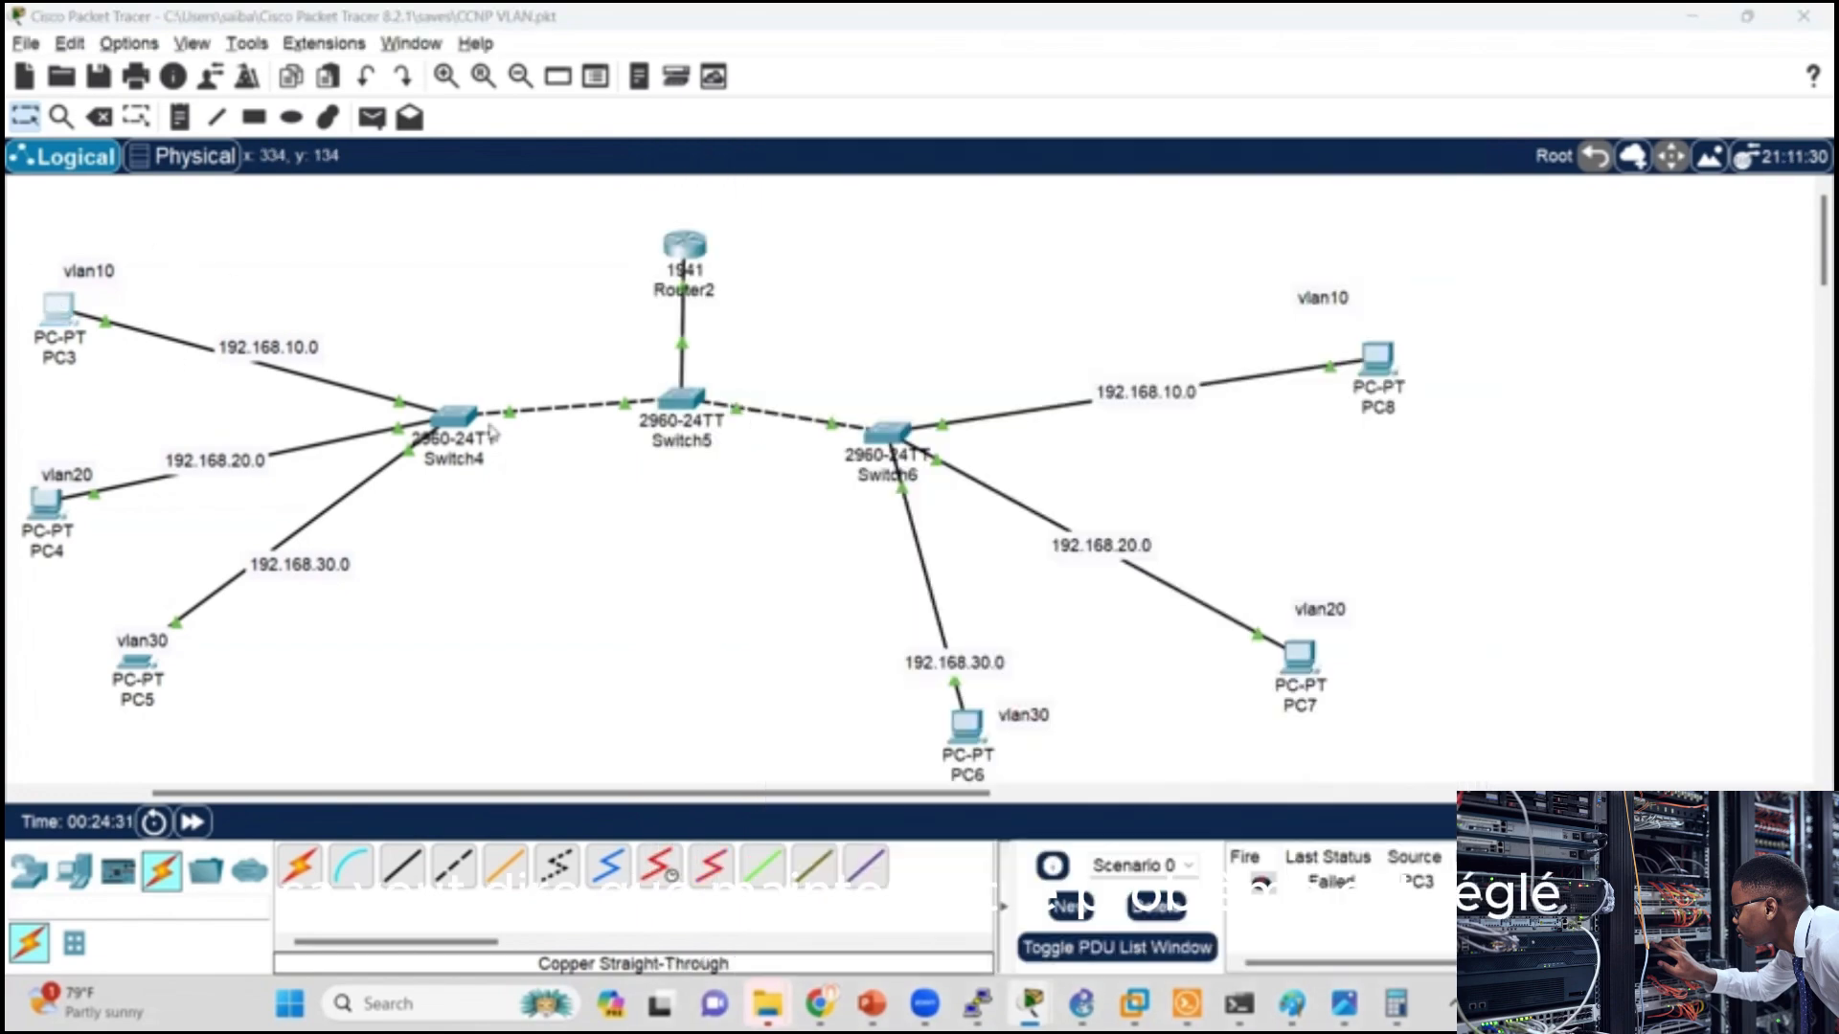
pyautogui.click(1223, 287)
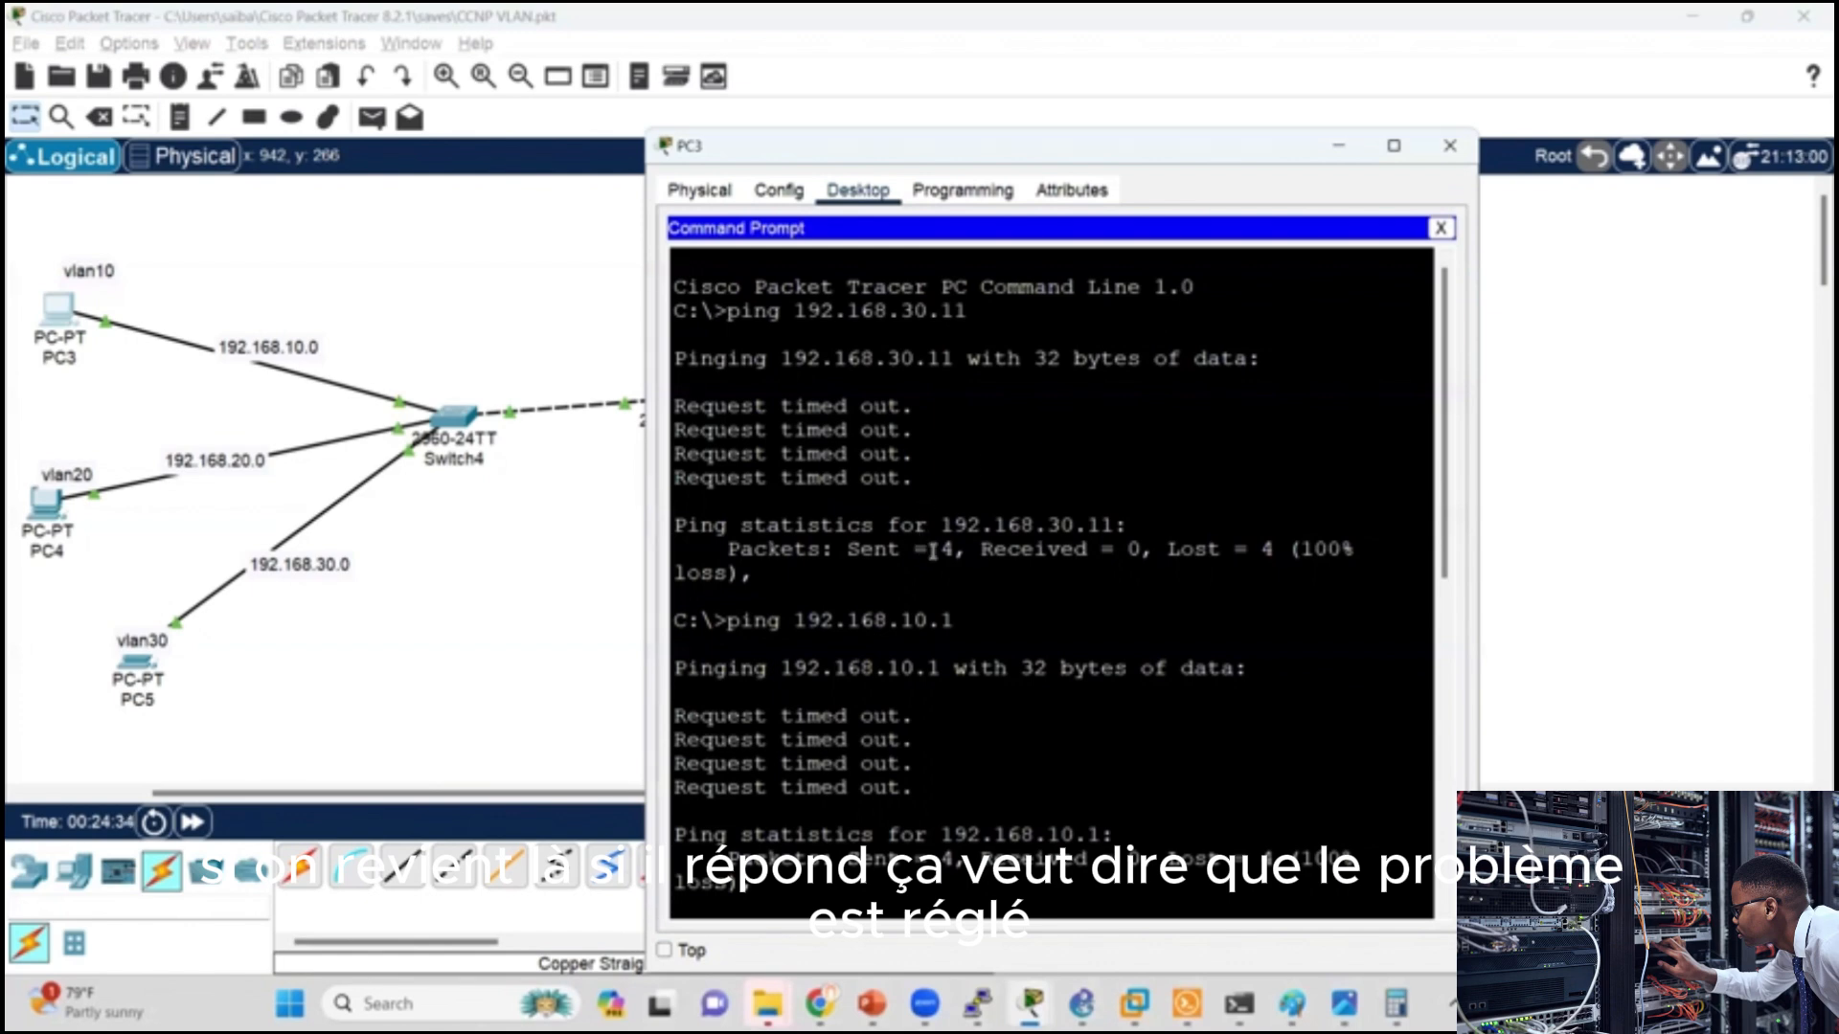
pyautogui.press('Up')
pyautogui.press('Return')
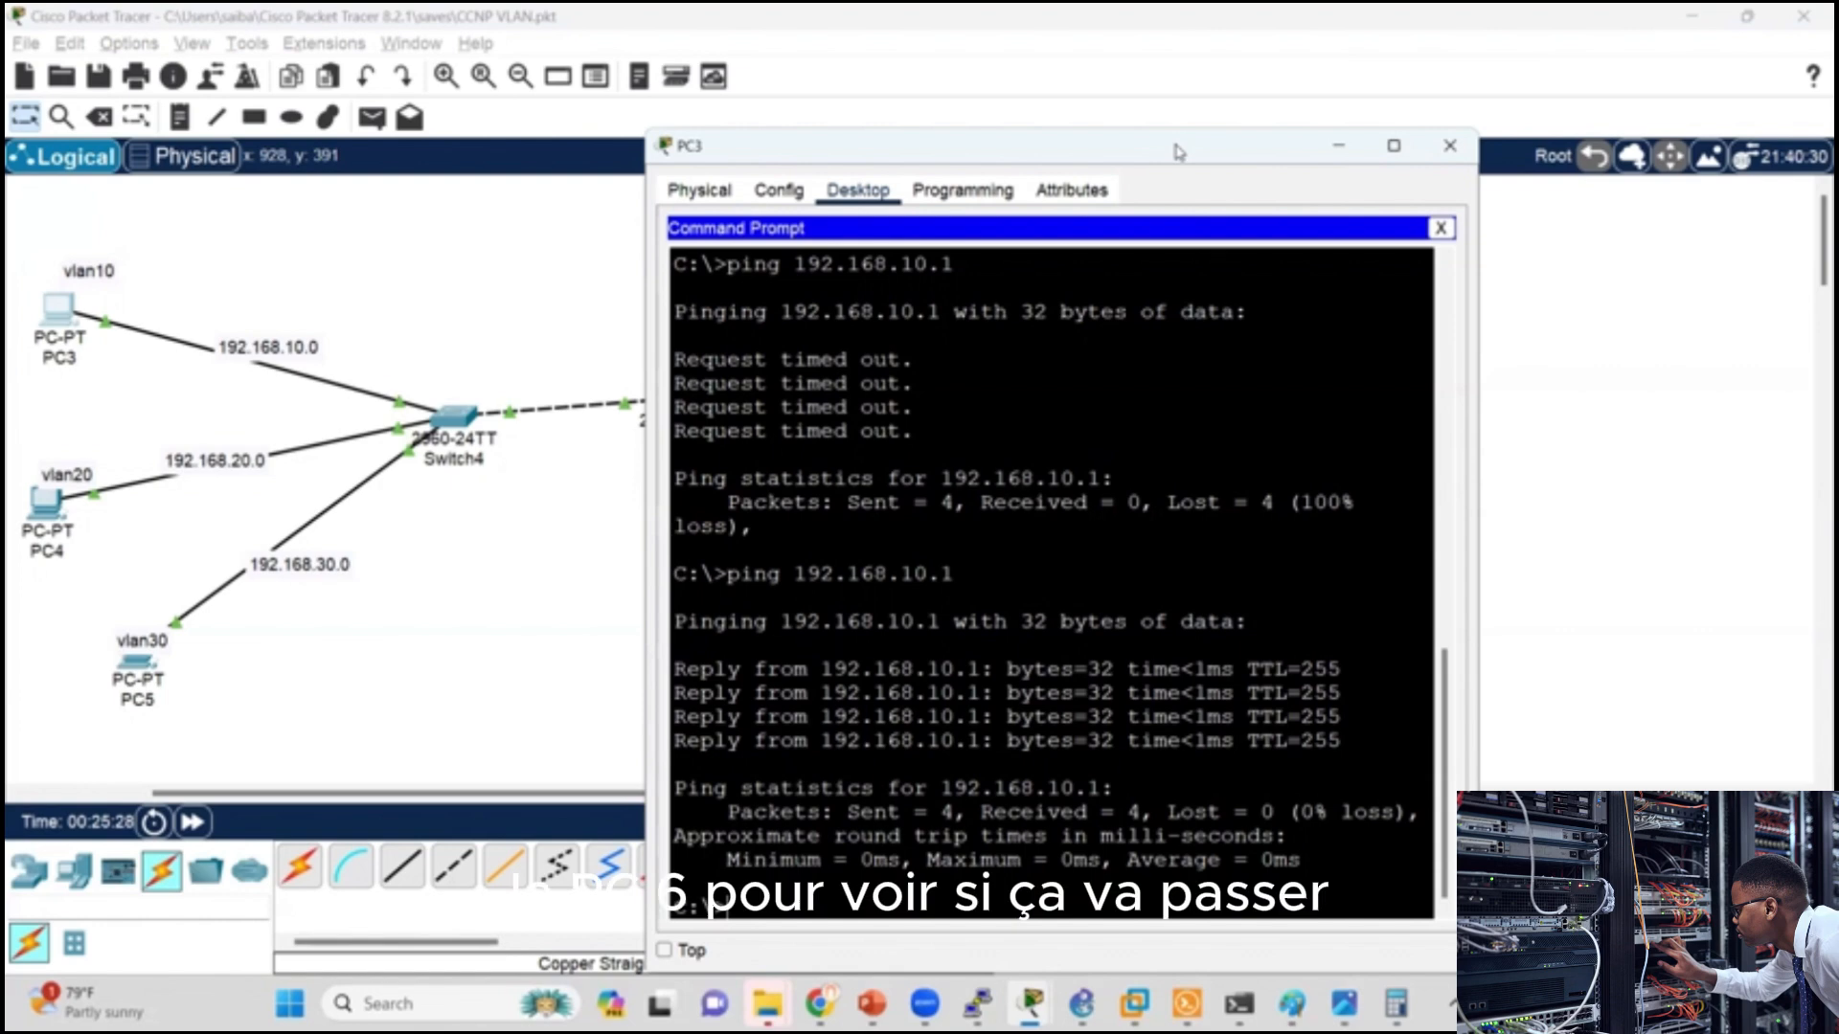
# Step: Ping the VLAN 30 gateway 192.168.30.1 from PC3's Command Prompt
pyautogui.moveTo(1178, 151); pyautogui.dragTo(1520, 171)
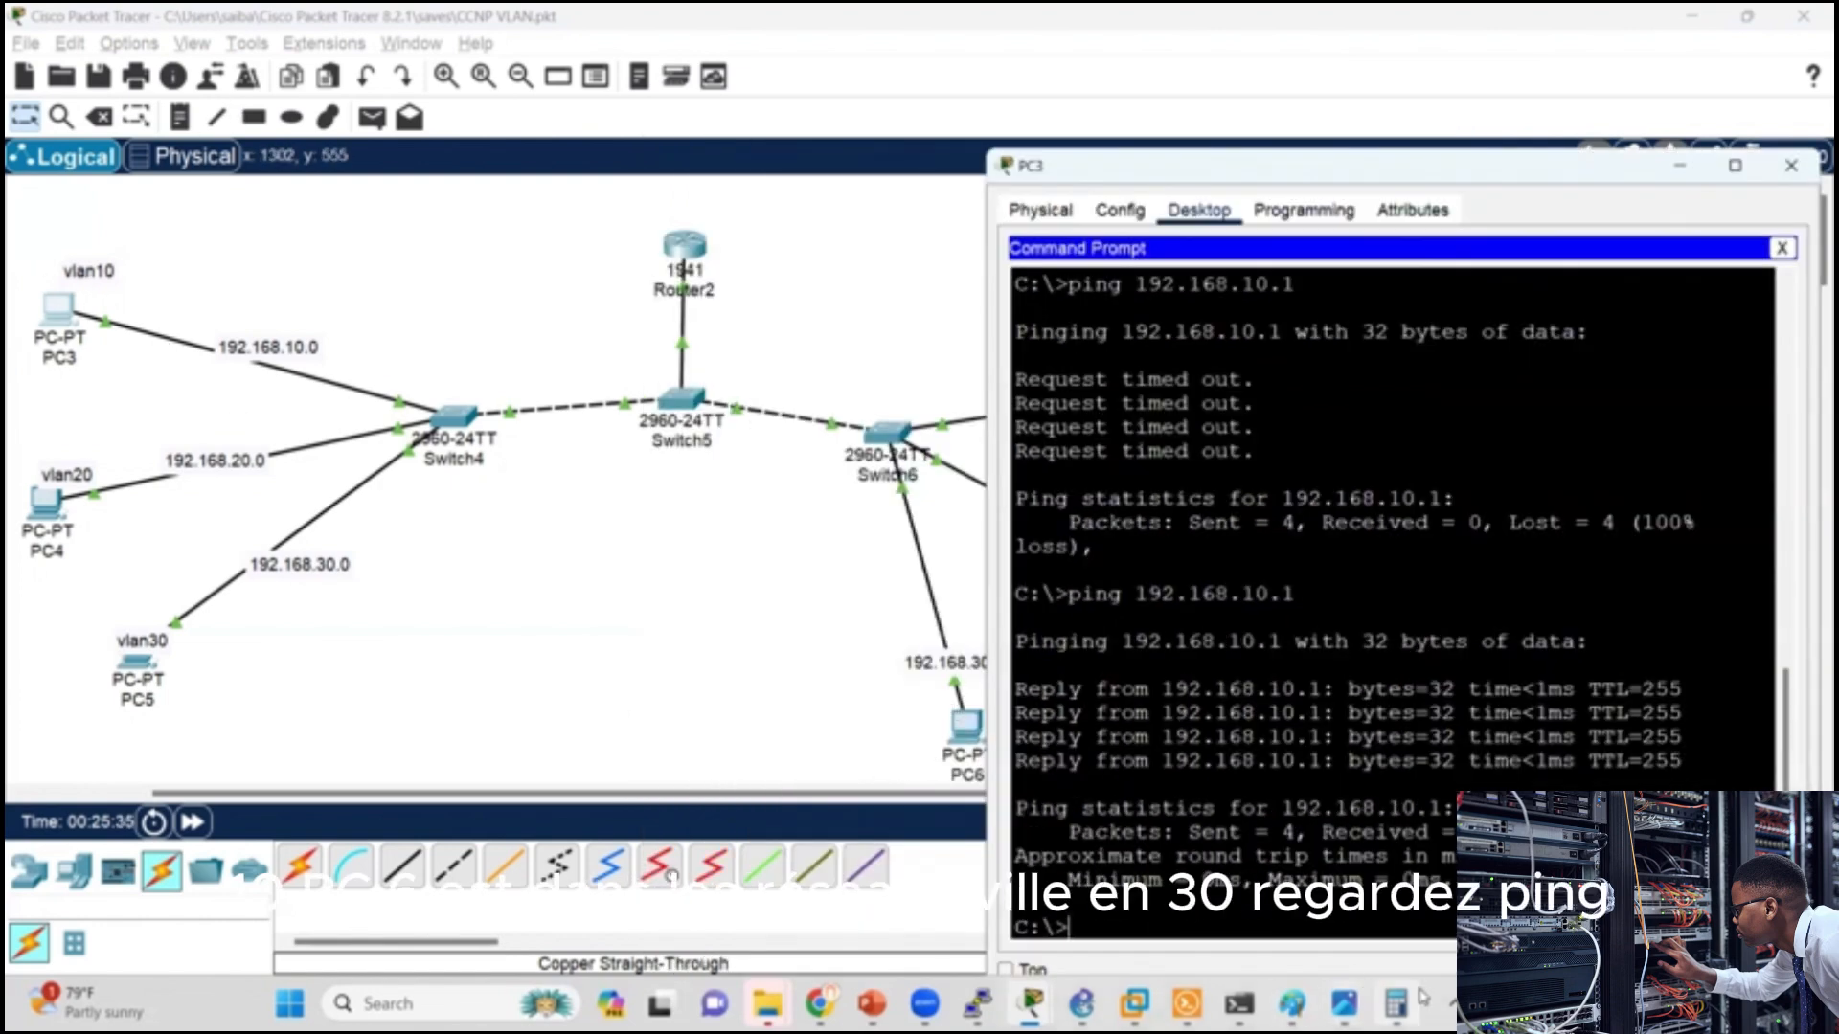
pyautogui.moveTo(1424, 997)
pyautogui.press('Up')
pyautogui.press('Left')
pyautogui.press('Left')
pyautogui.press('Left')
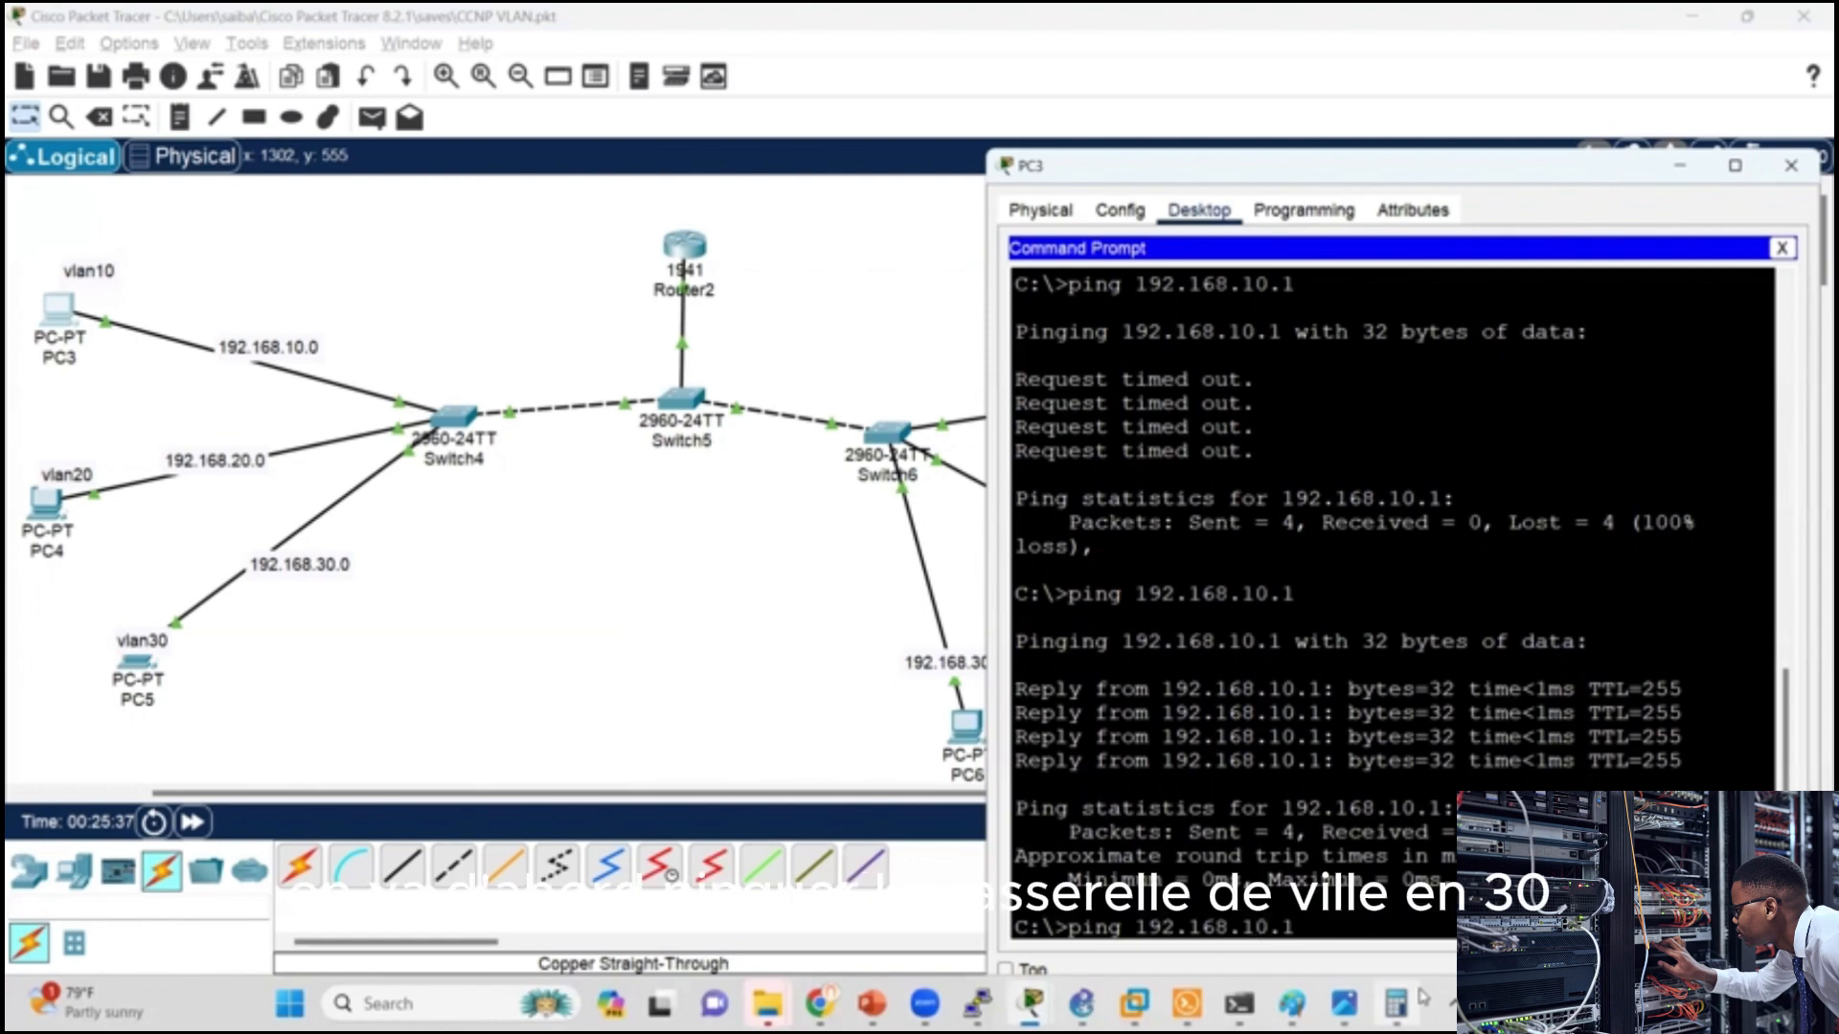
pyautogui.press('BackSpace')
pyautogui.write('3')
pyautogui.press('Return')
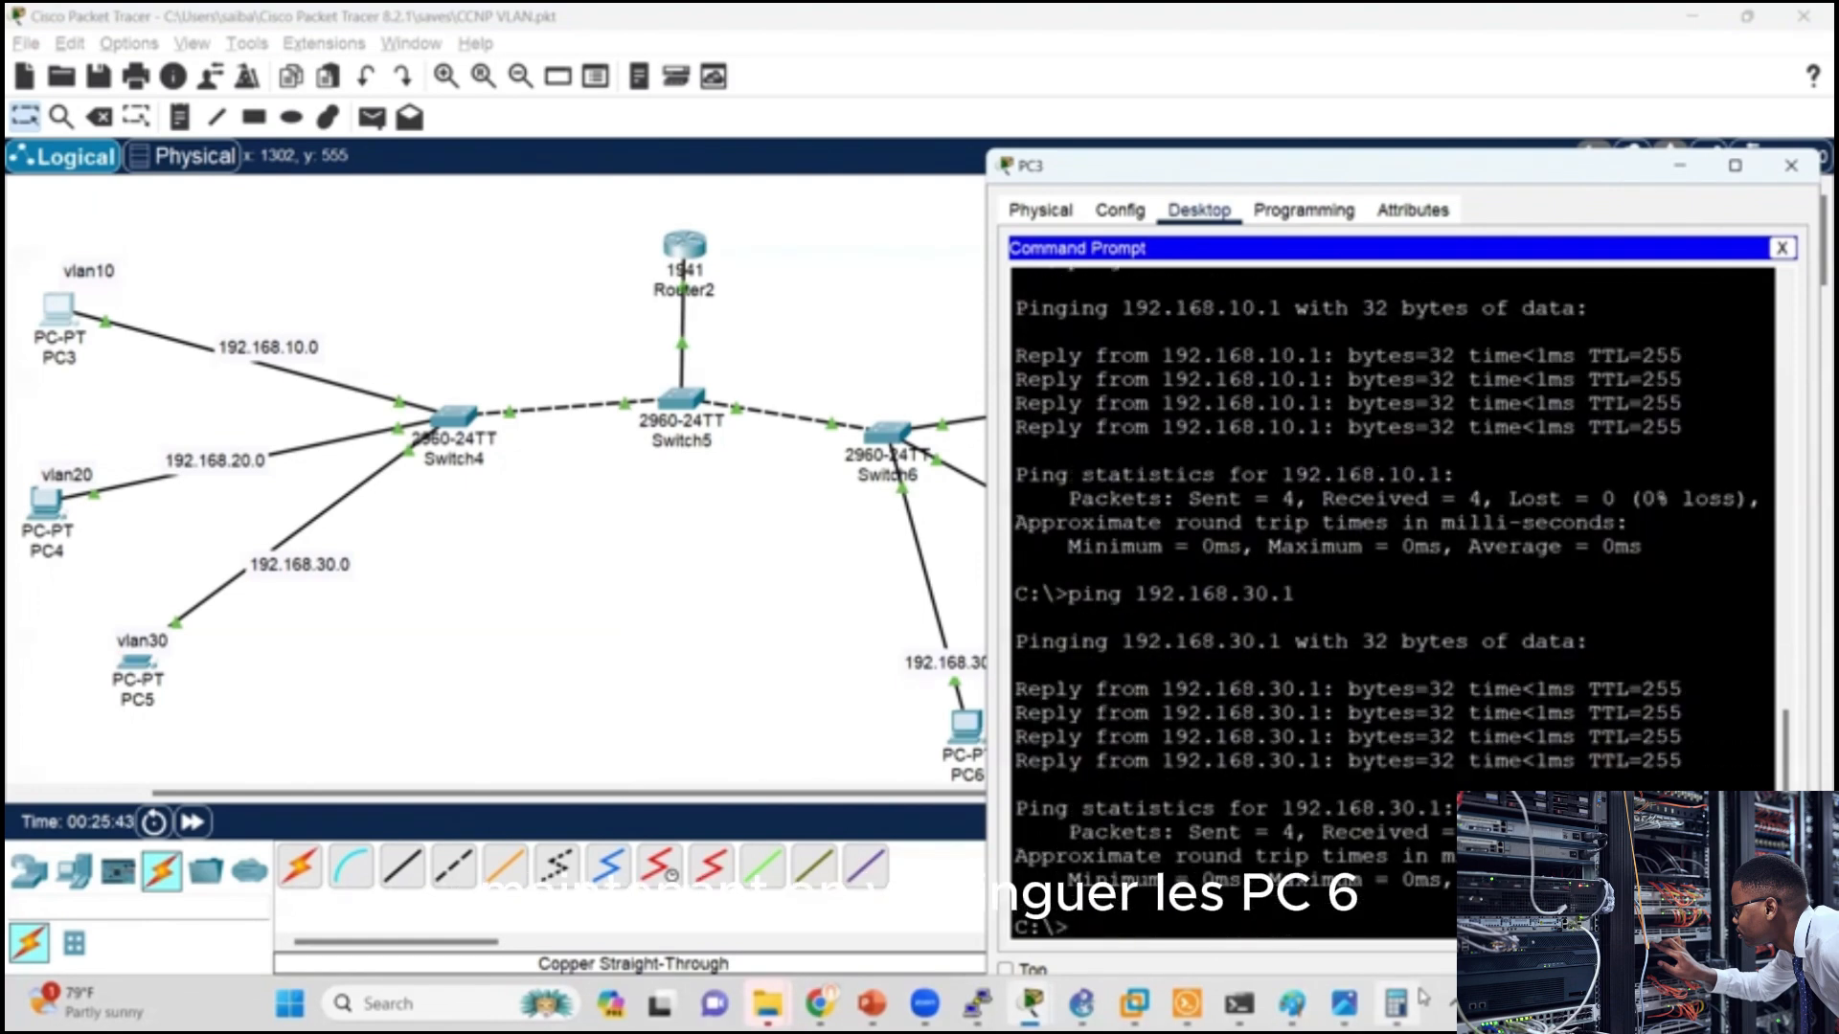
# Step: Ping the VLAN 30 host at 192.168.30.11 from PC3's Command Prompt
pyautogui.press('Up')
pyautogui.press('BackSpace')
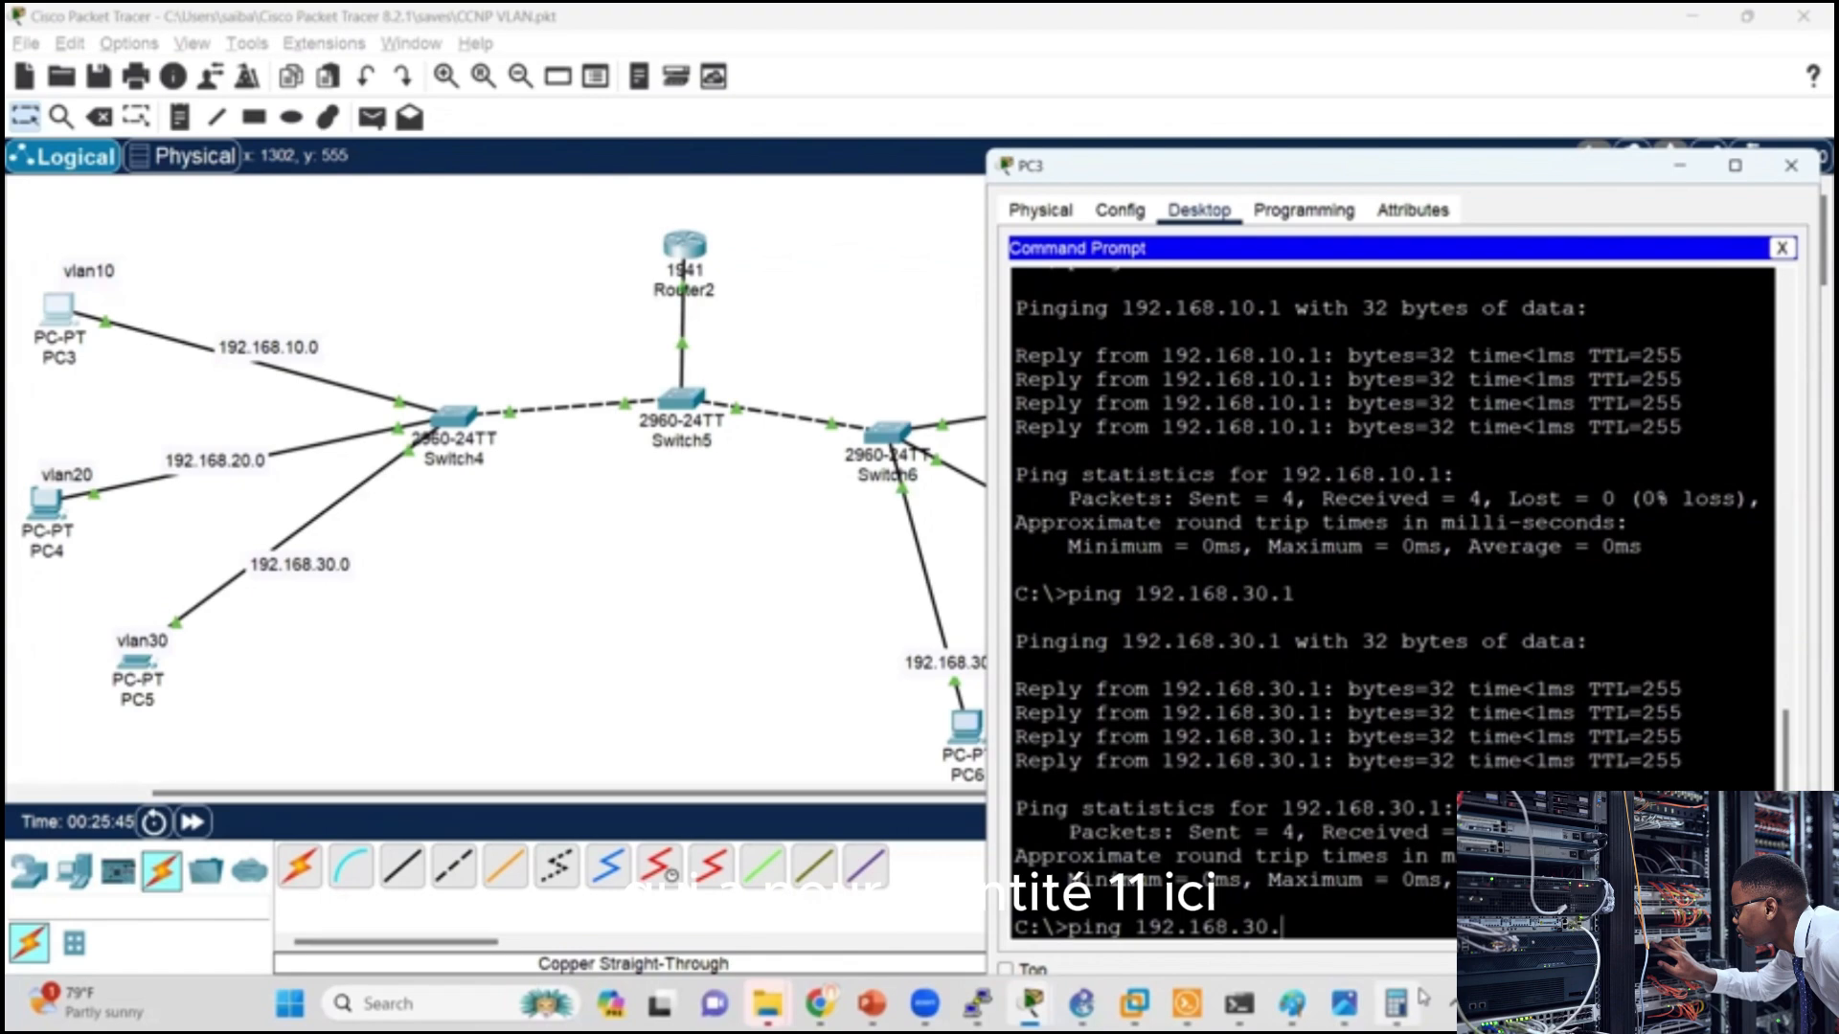
pyautogui.press('Return')
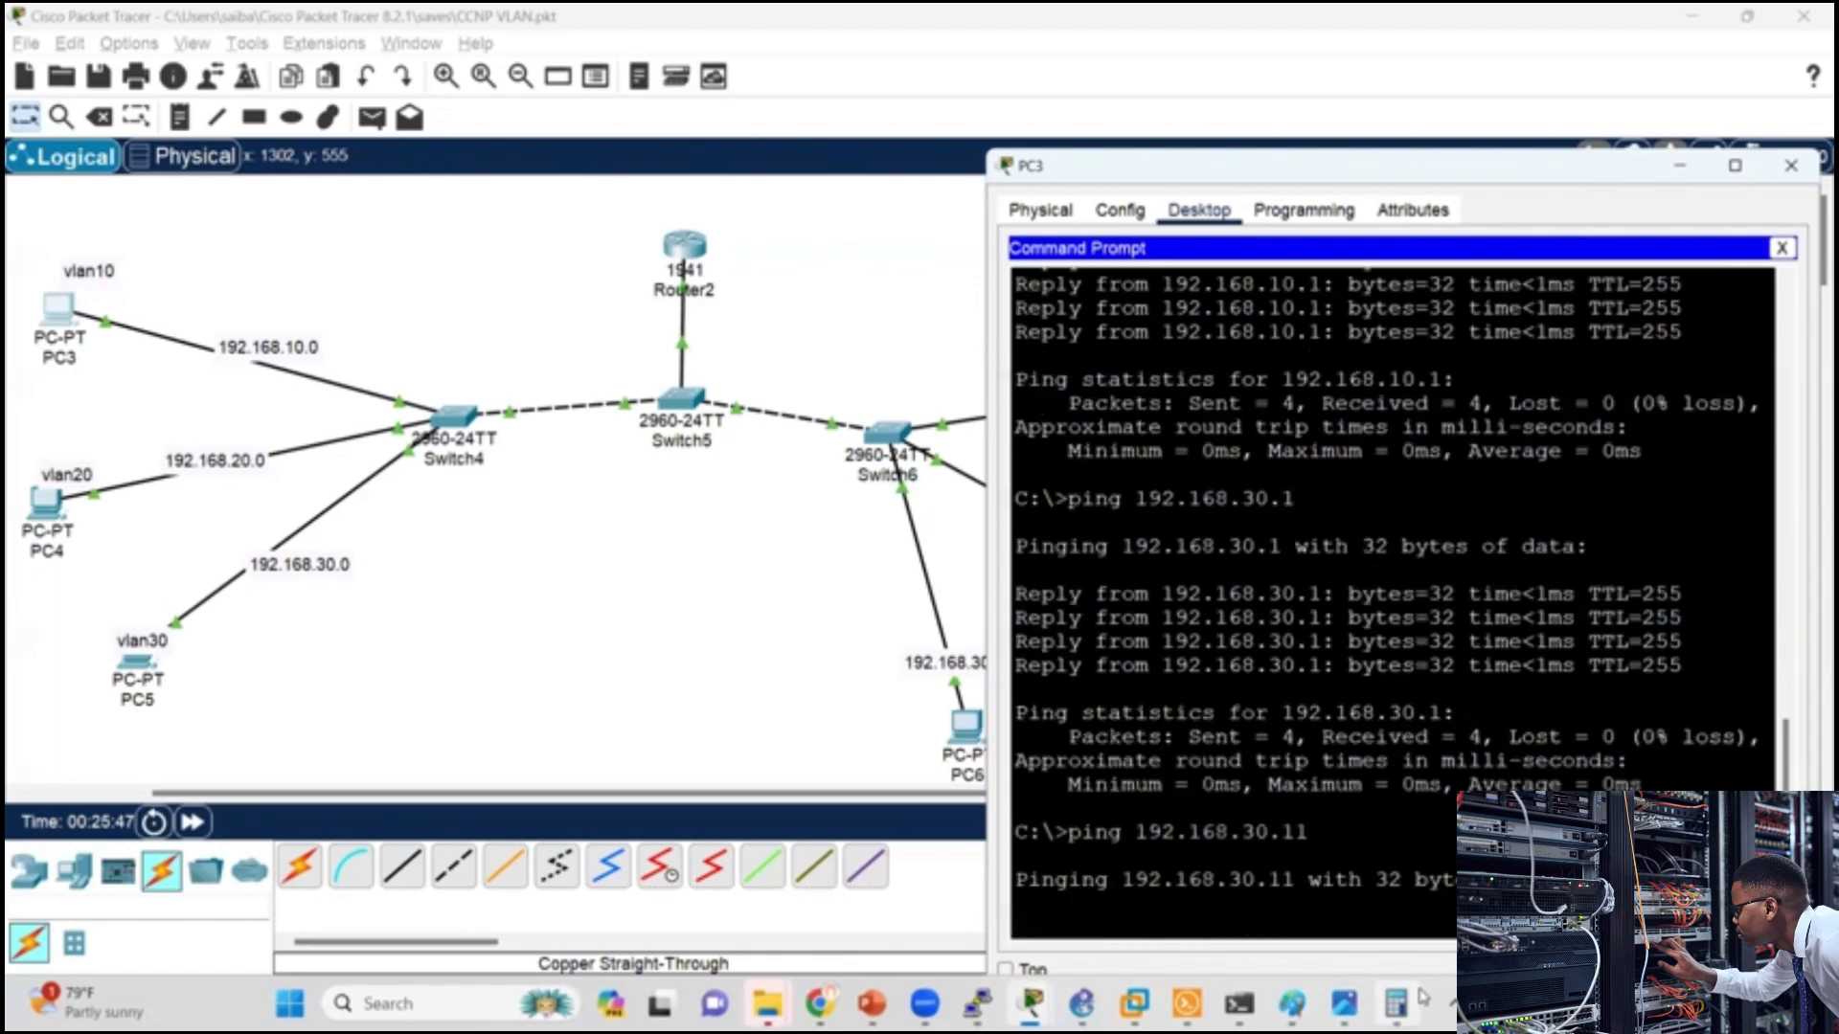
# Step: Check the IPv4 address in PC6's IP configuration and close its window
pyautogui.click(832, 689)
pyautogui.click(966, 730)
pyautogui.click(747, 280)
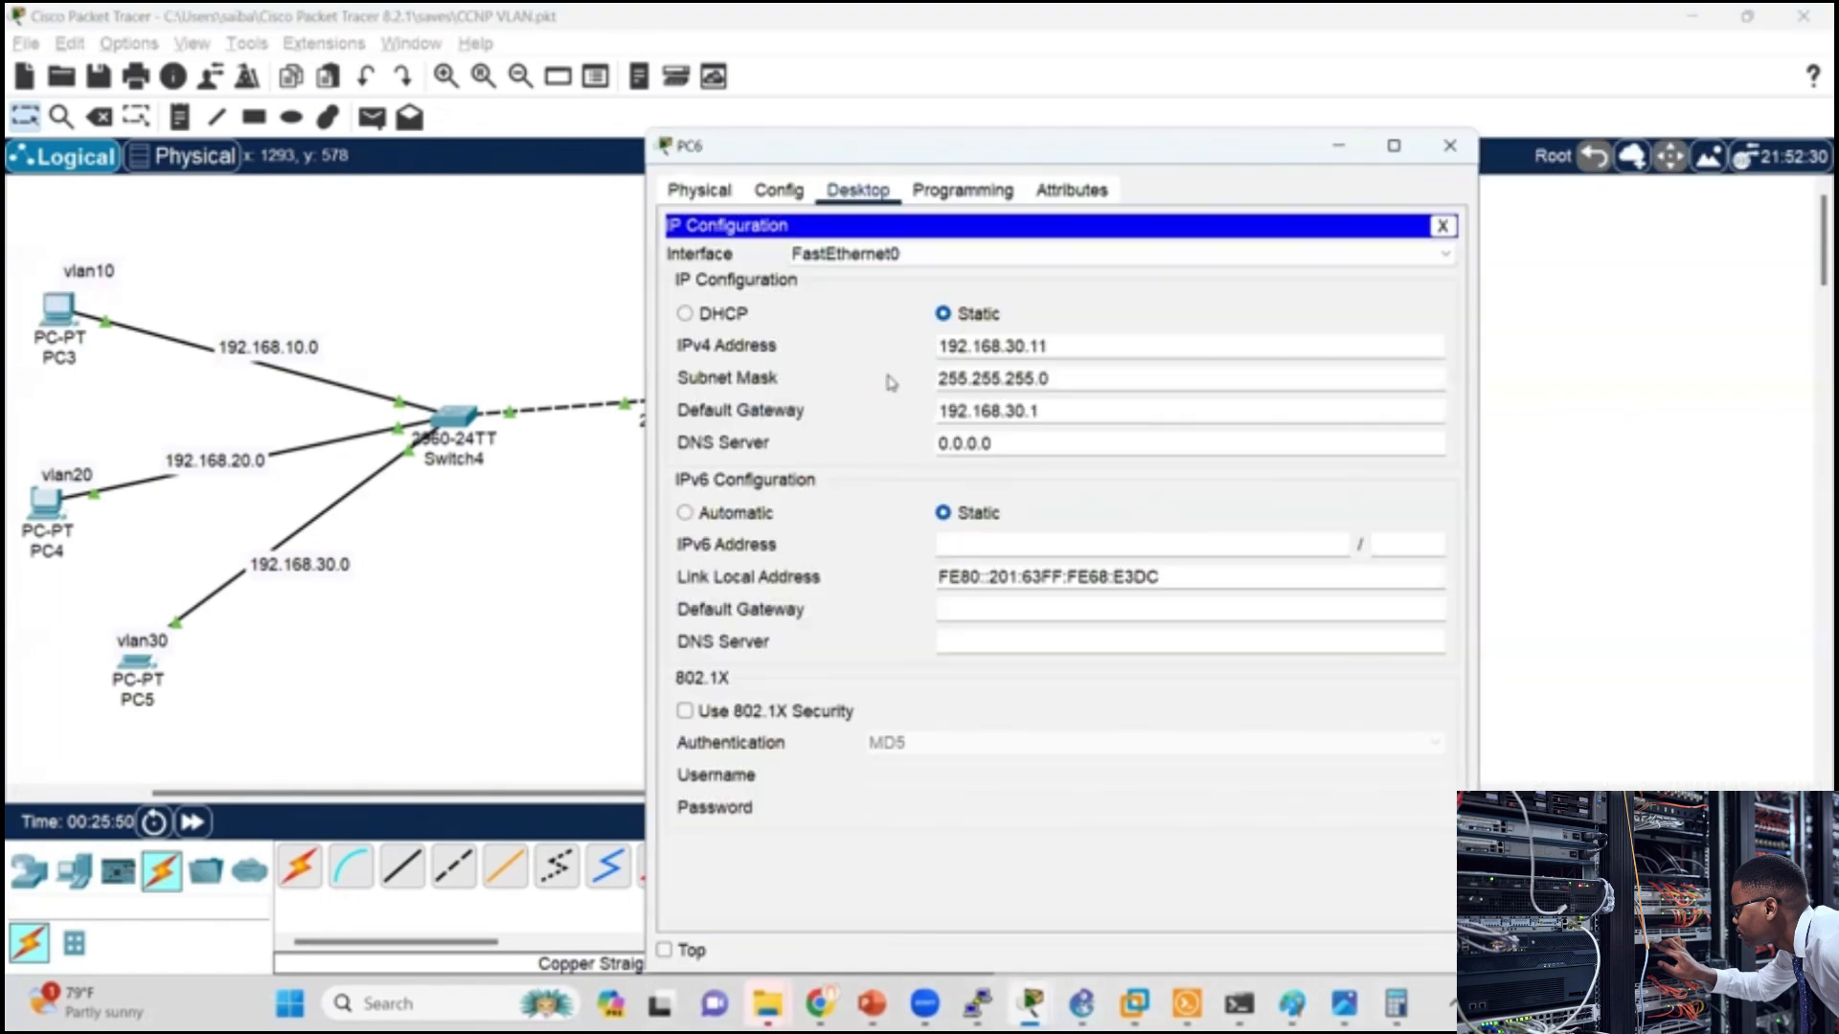
pyautogui.click(1450, 146)
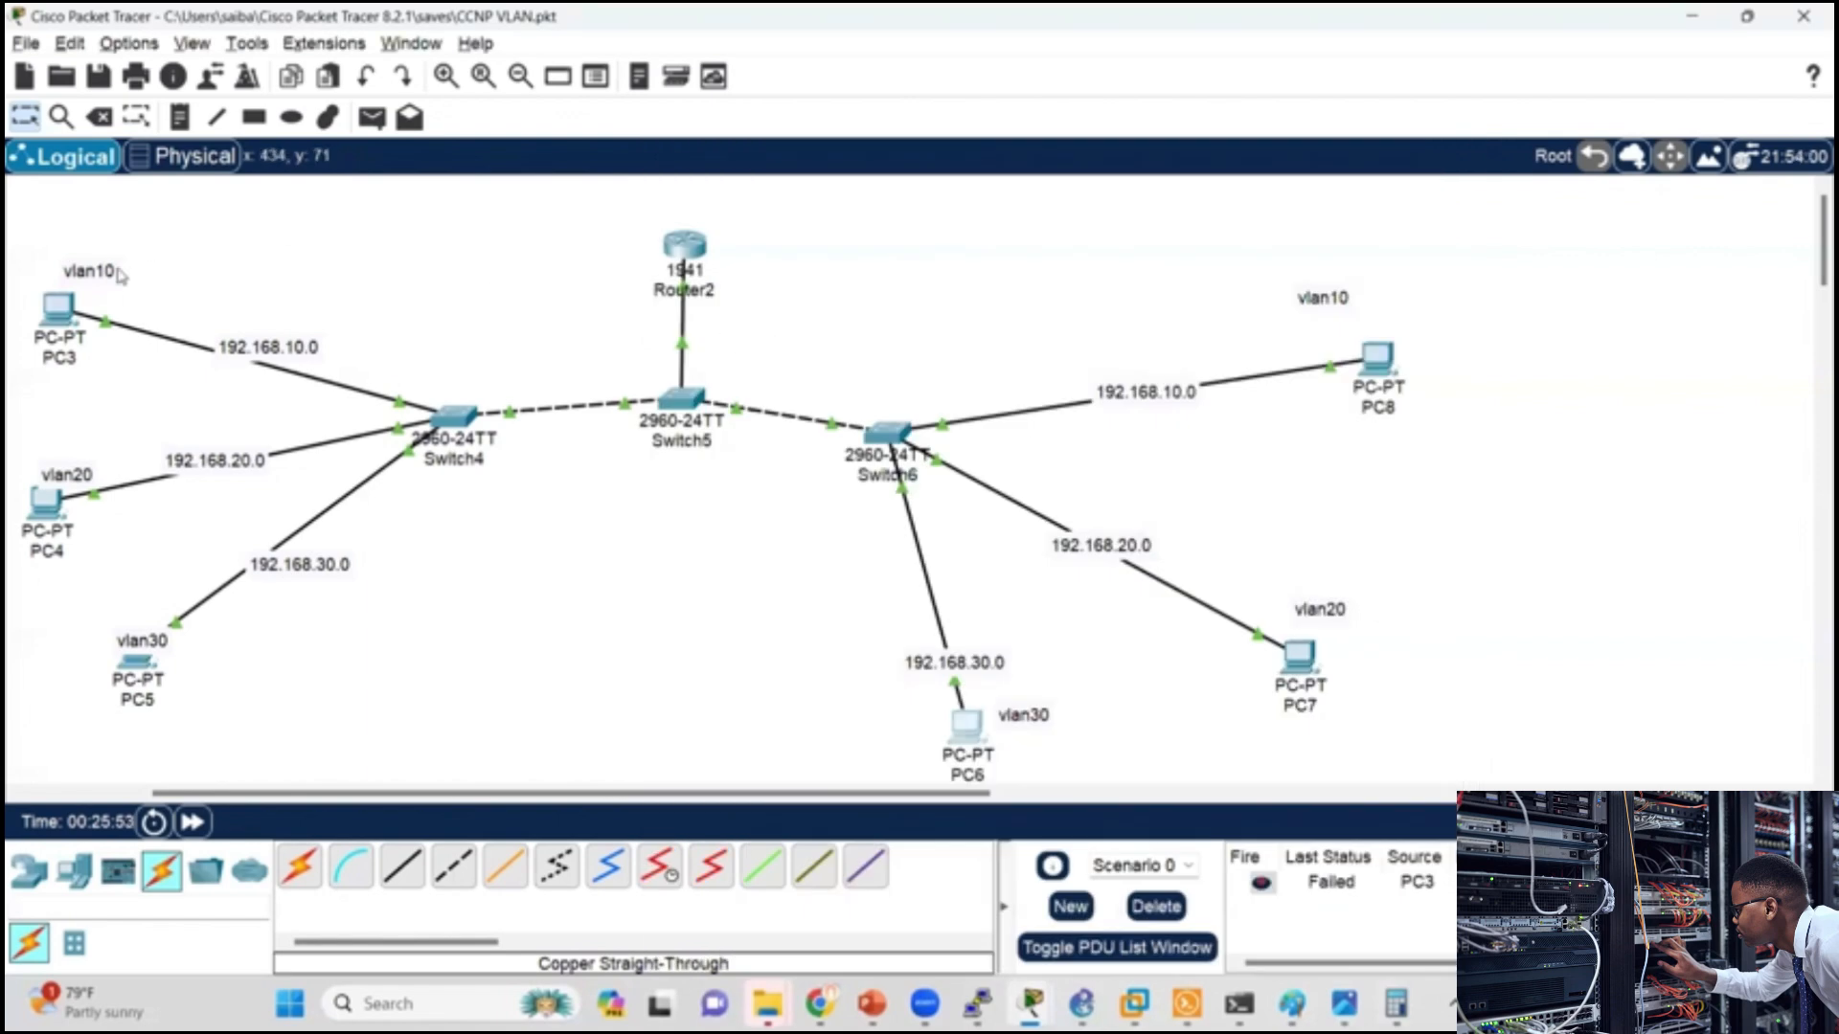
# Step: Repeat the ping to PC6 at 192.168.30.11 from PC3's Command Prompt
pyautogui.click(64, 312)
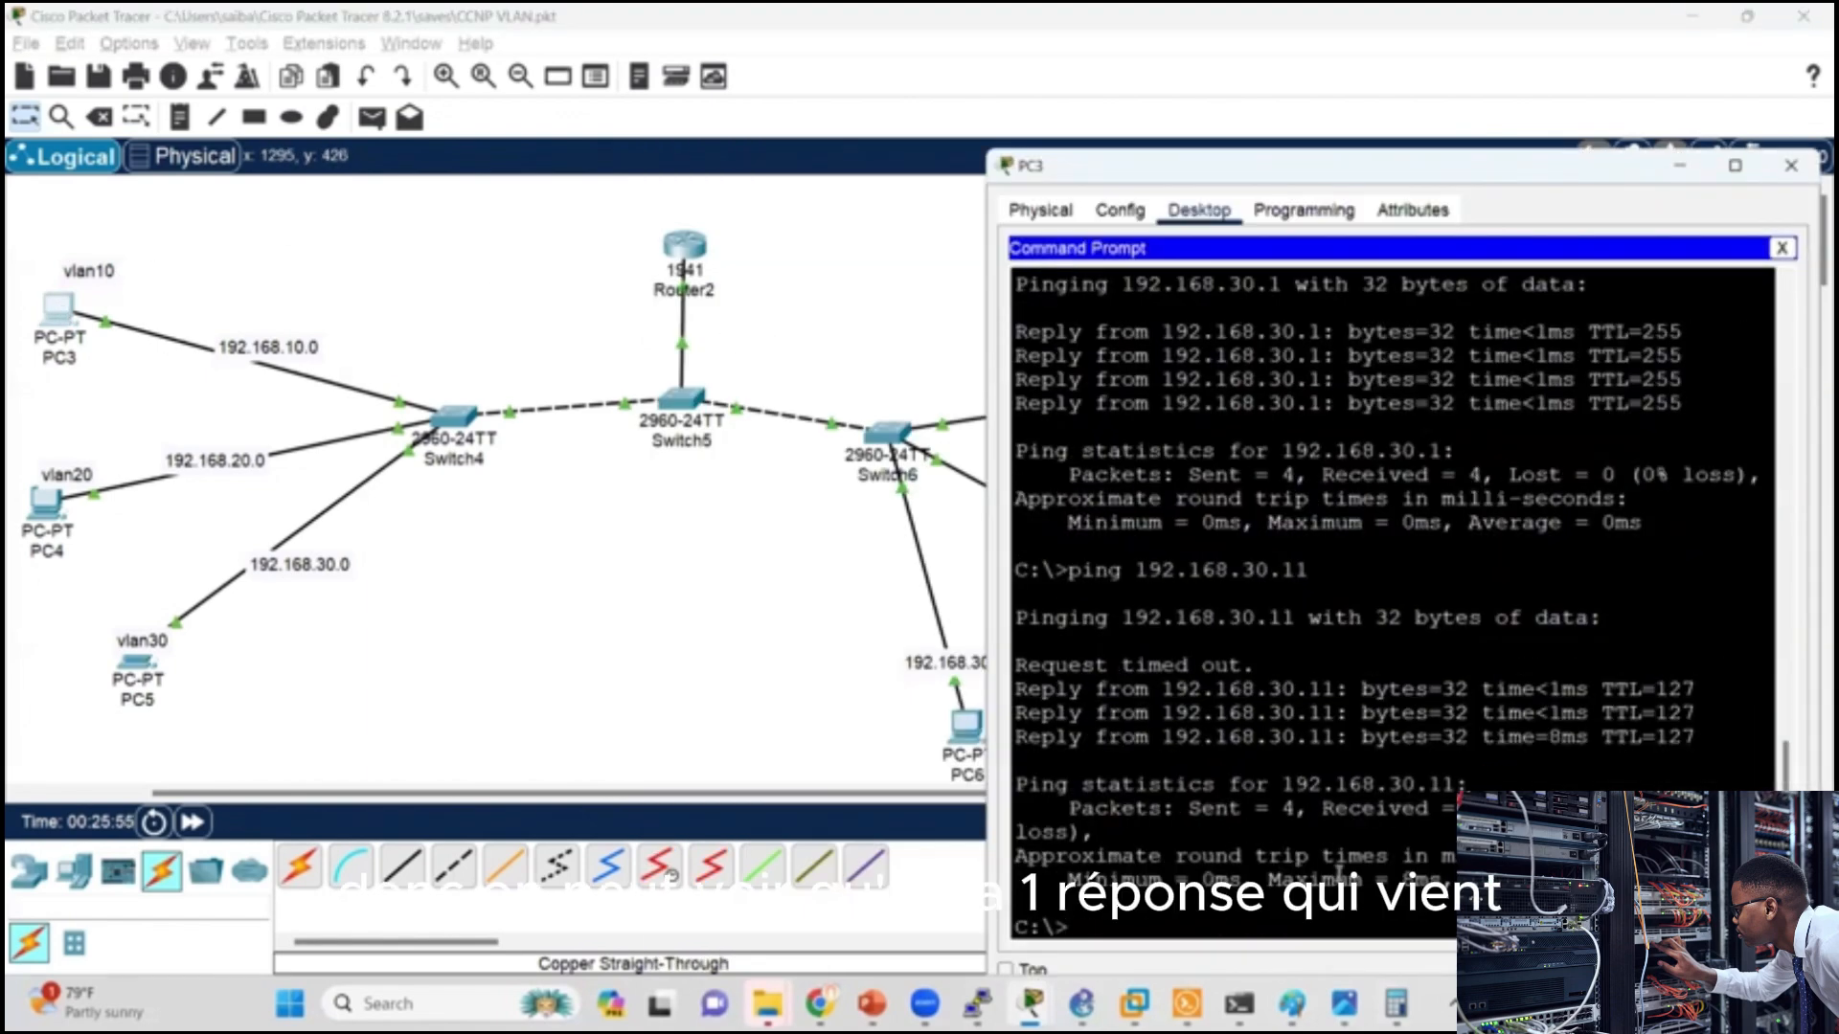
pyautogui.press('Up')
pyautogui.press('Return')
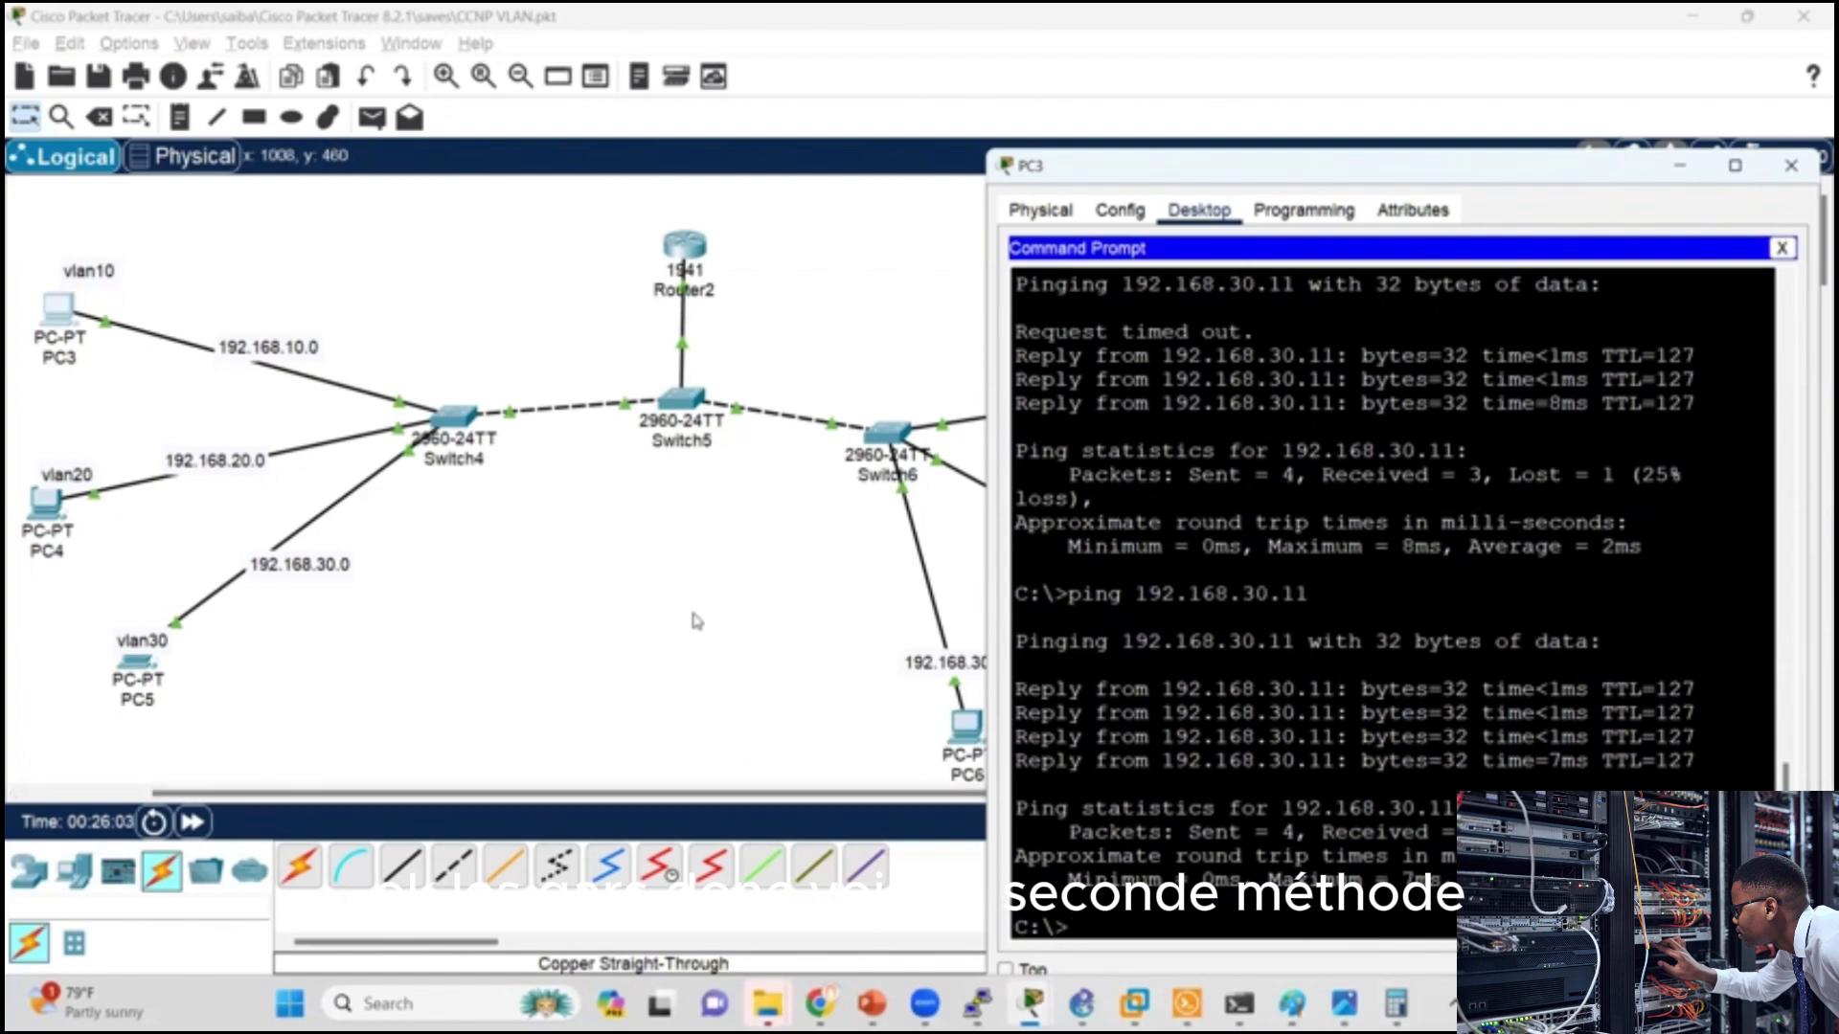
# Step: Switch to the PowerPoint slide show, revisit the router-on-a-stick slide and advance to the slide on inter-VLAN routing with a layer 3 switch
pyautogui.hotkey('alt', 'Tab')
pyautogui.hotkey('alt', 'Tab')
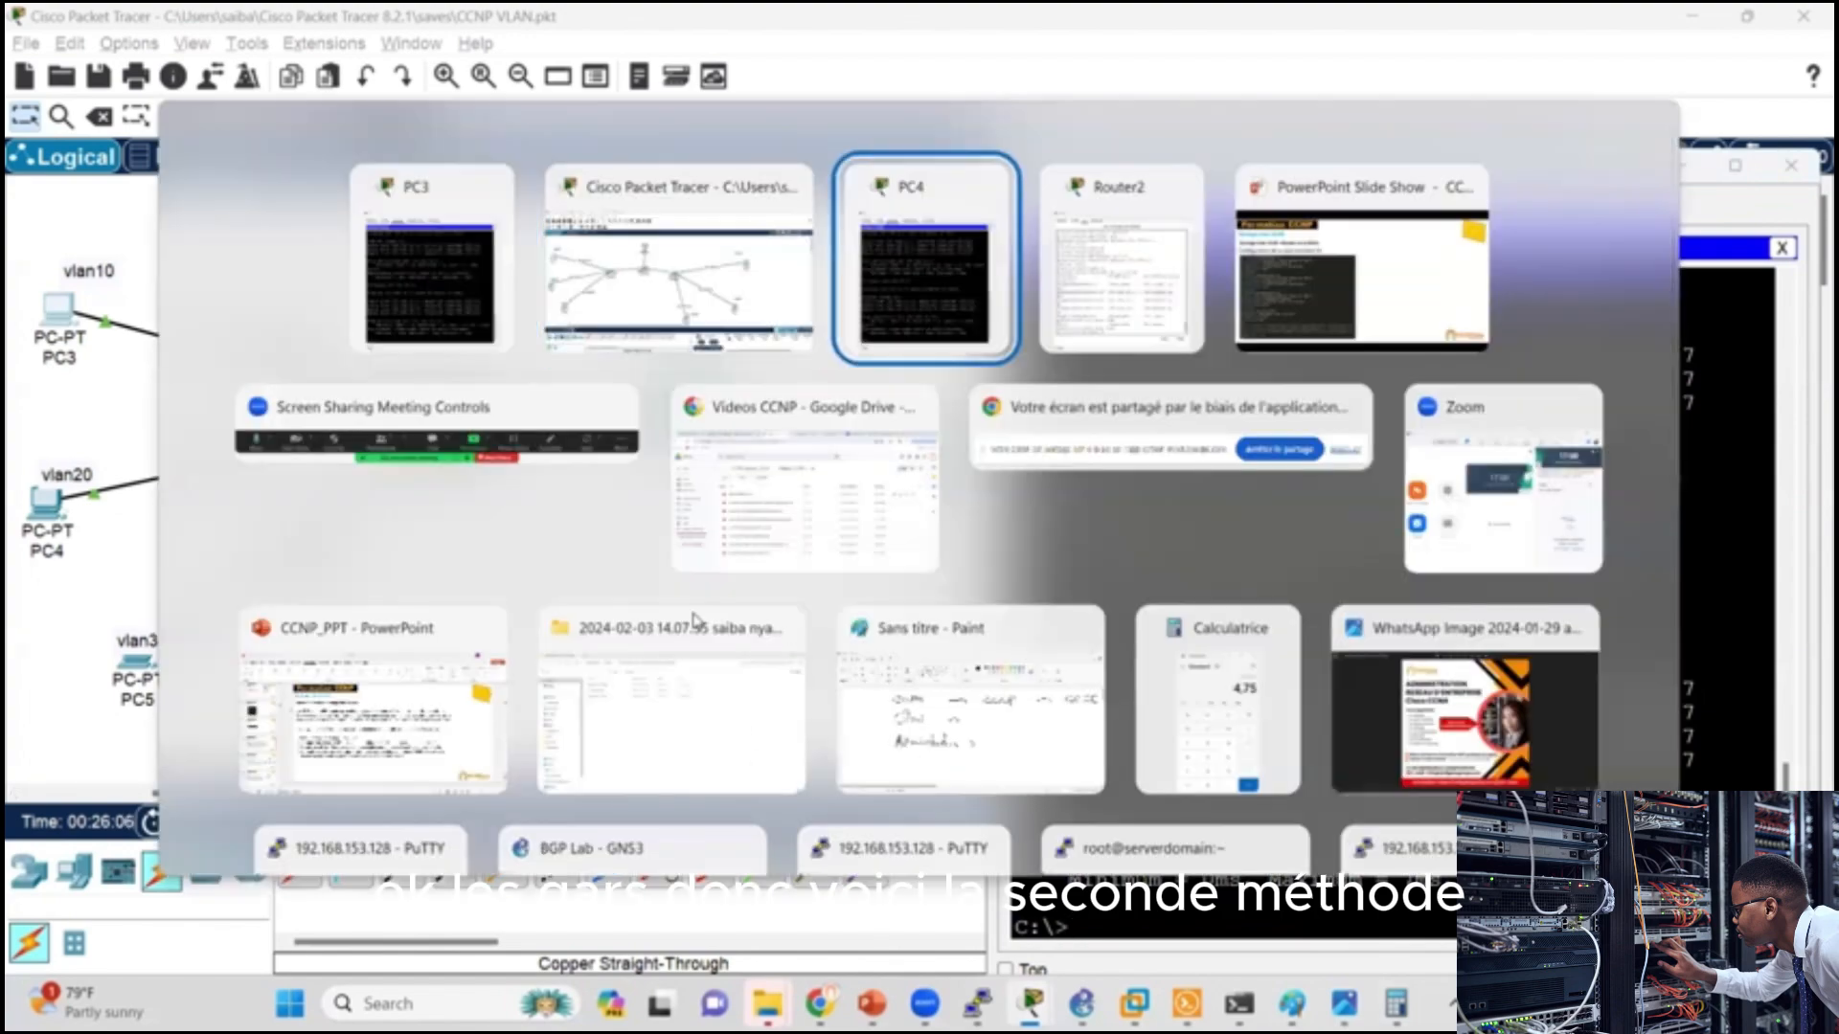
pyautogui.hotkey('alt', 'Tab')
pyautogui.hotkey('alt', 'Tab')
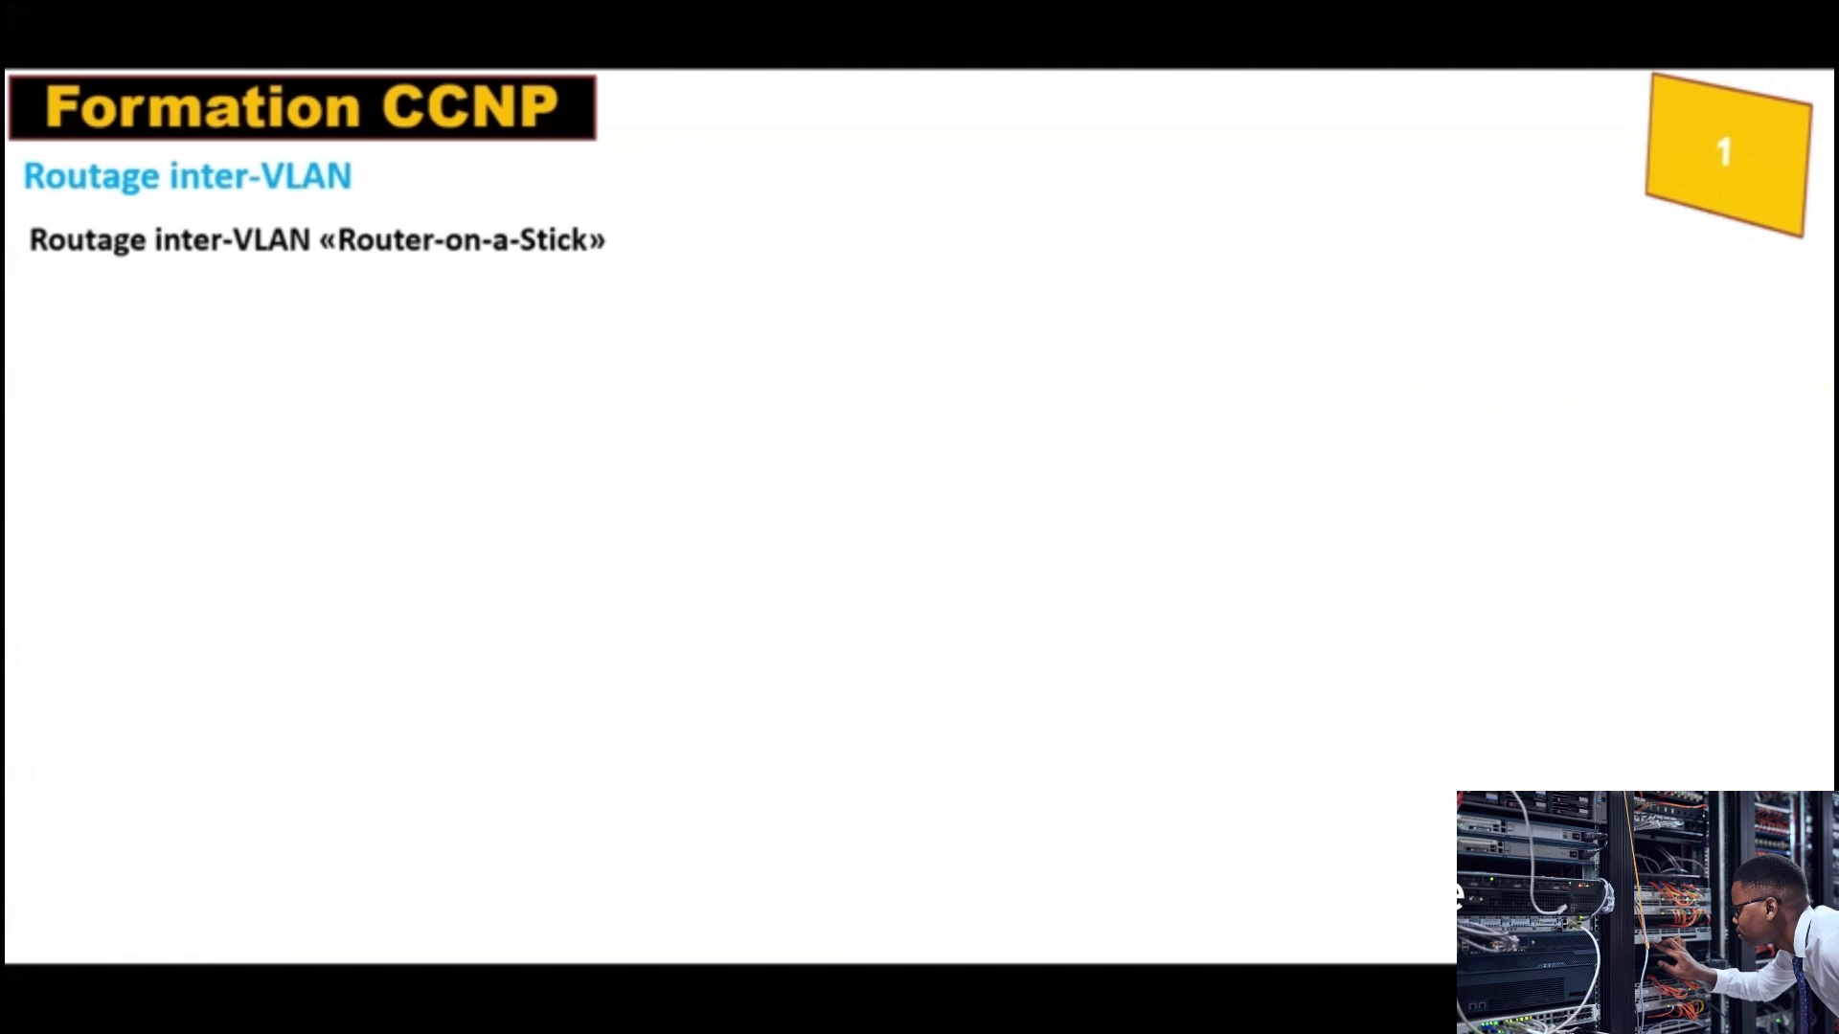
pyautogui.press('Left')
pyautogui.press('Left')
pyautogui.press('Left')
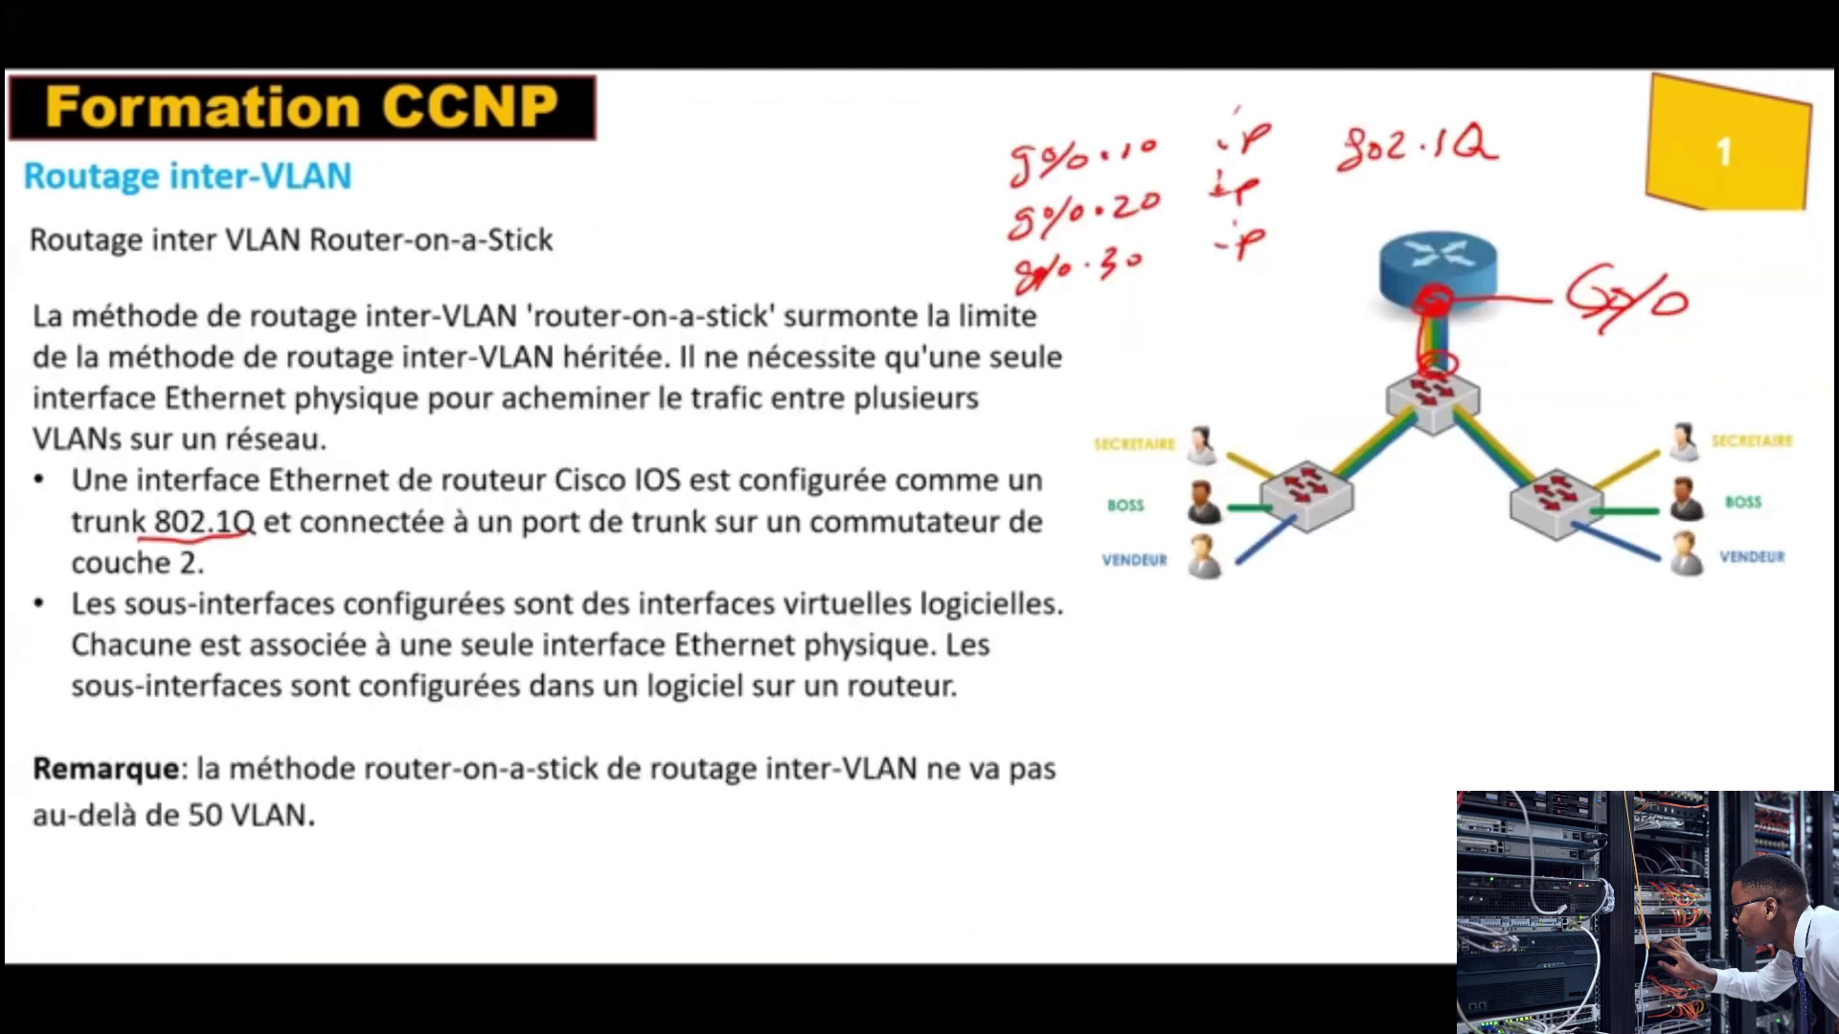
pyautogui.press('Right')
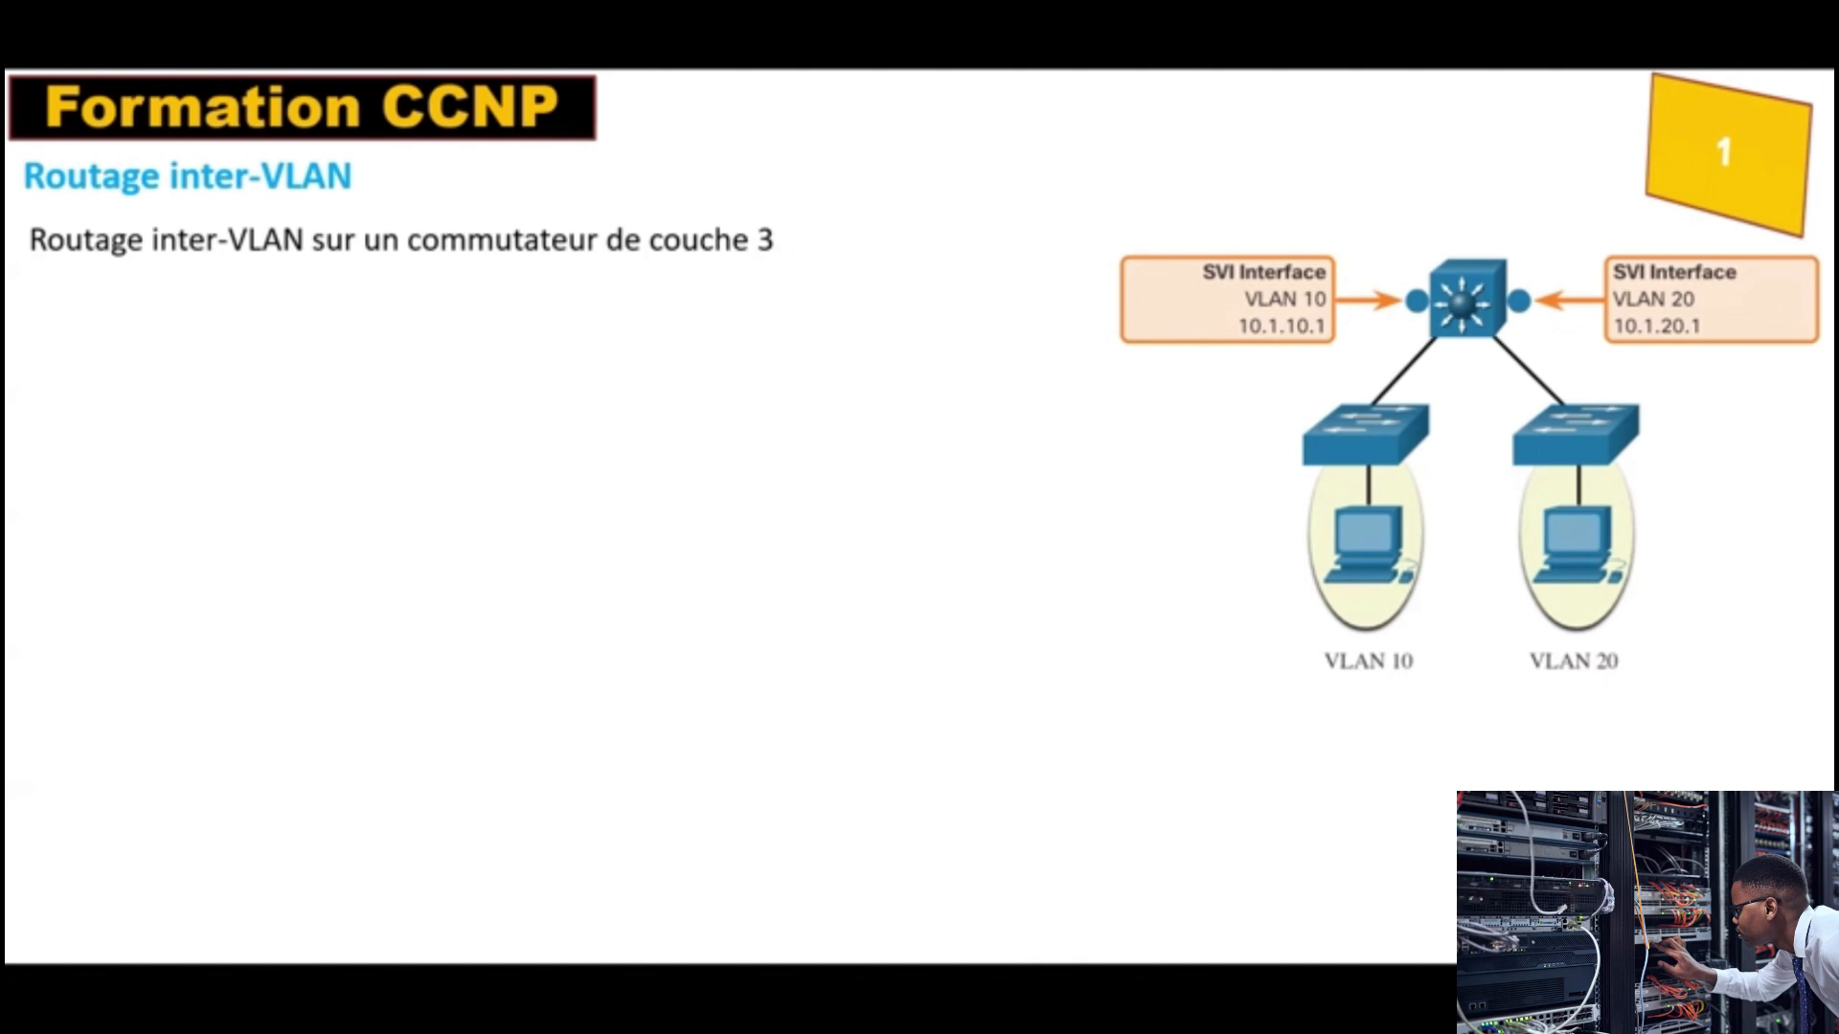
# Step: Switch back to Packet Tracer, enter Simulation mode and delete Scenario 0's existing PDU
pyautogui.hotkey('alt', 'Tab')
pyautogui.hotkey('alt', 'Tab')
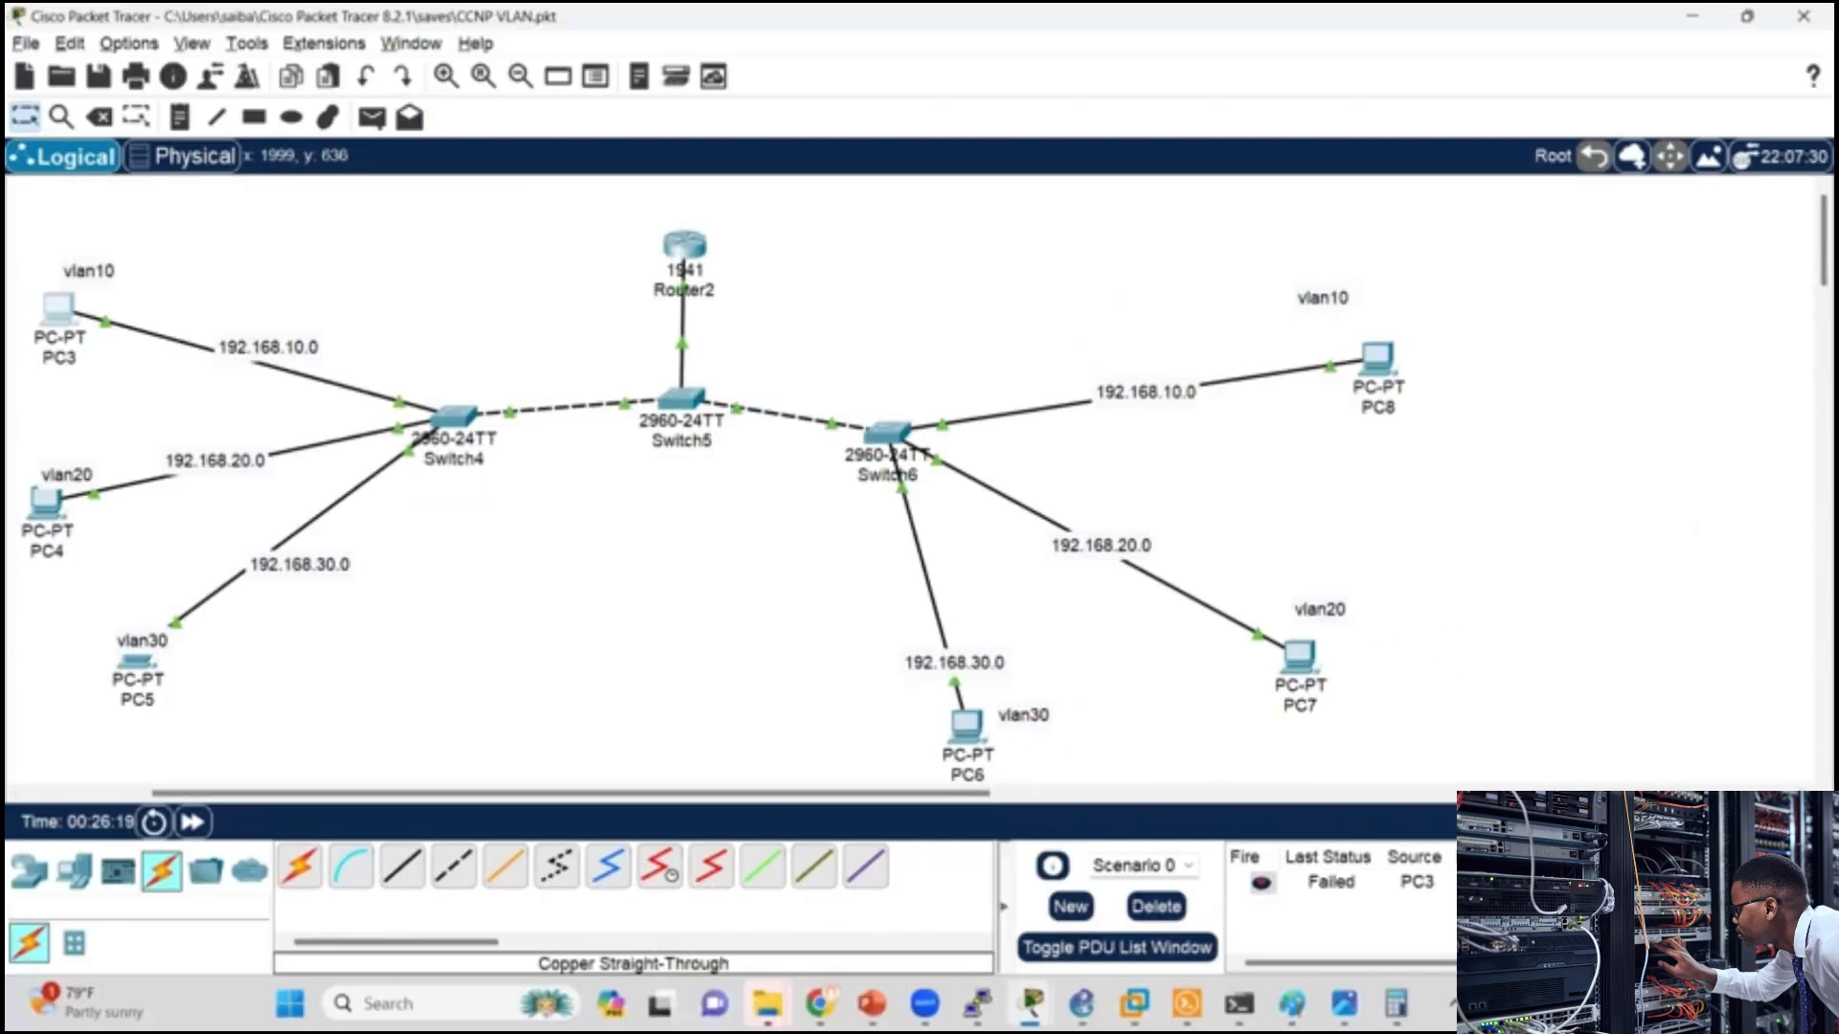
pyautogui.hotkey('shift', 's')
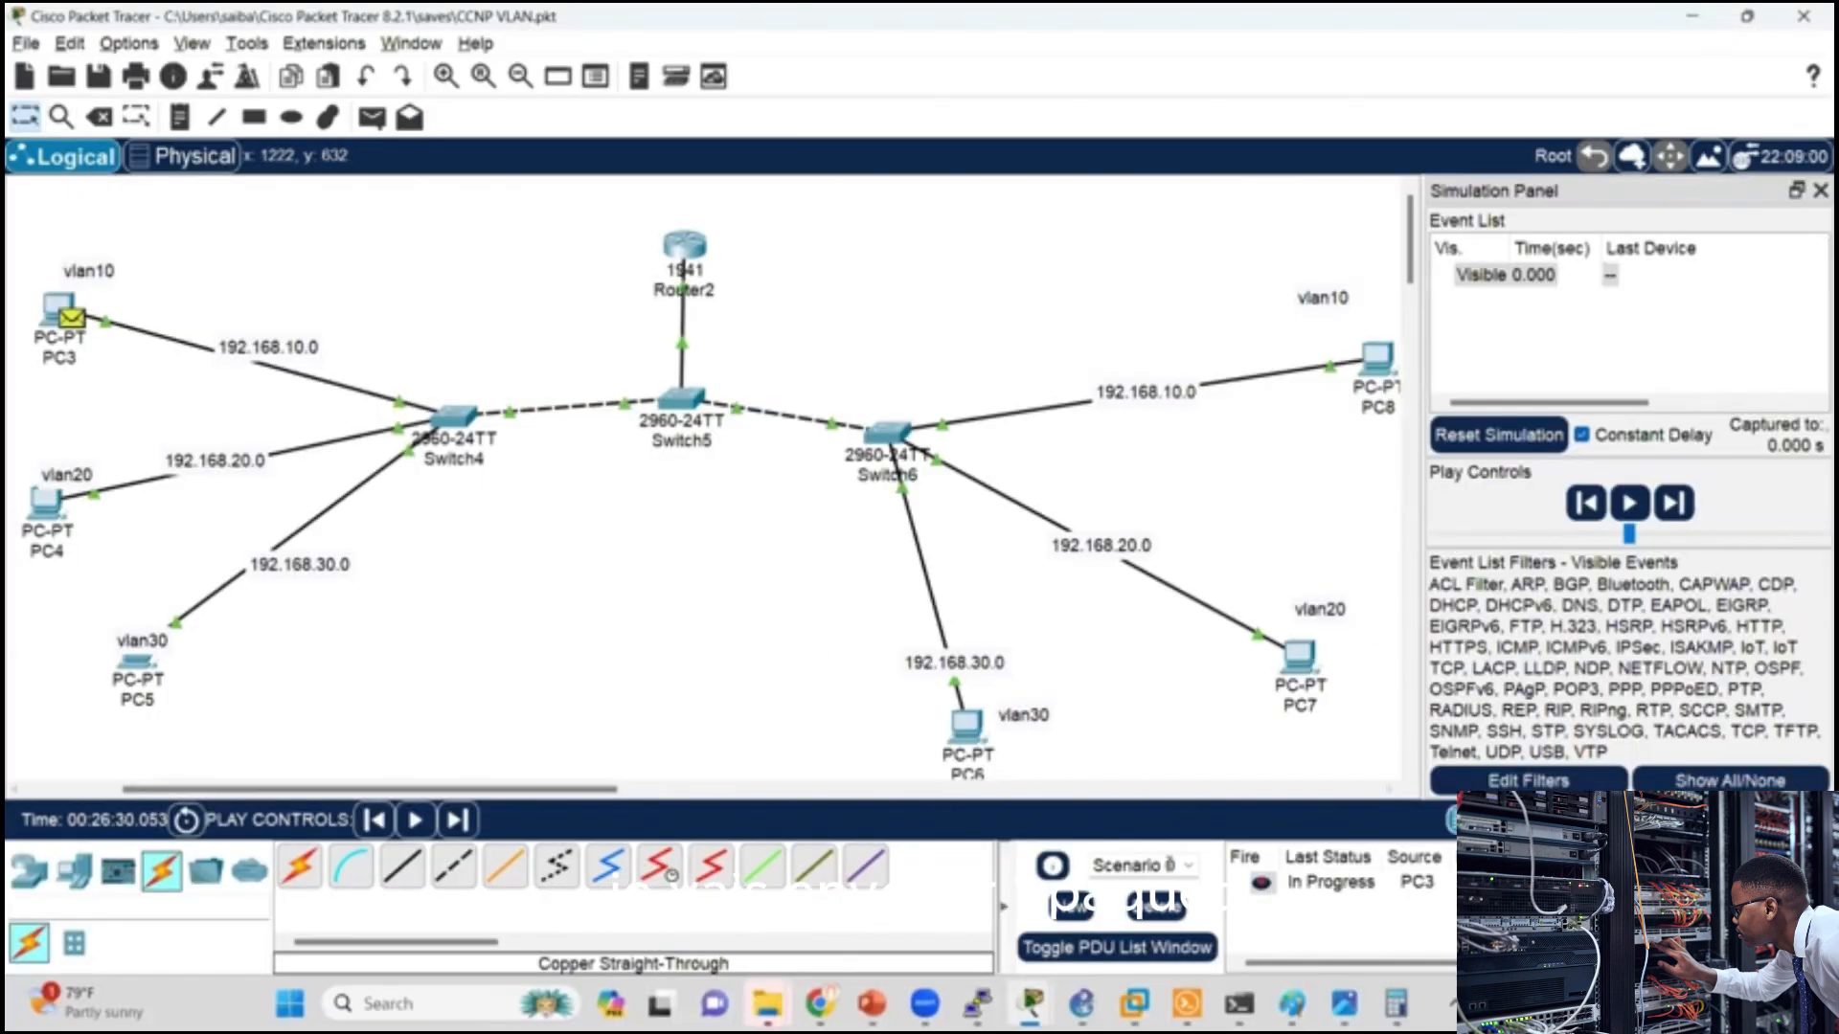
pyautogui.click(1156, 906)
# Step: Simulate a simple PDU from PC3 to PC4 and return to the PowerPoint slide on layer 3 switch routing
pyautogui.click(372, 117)
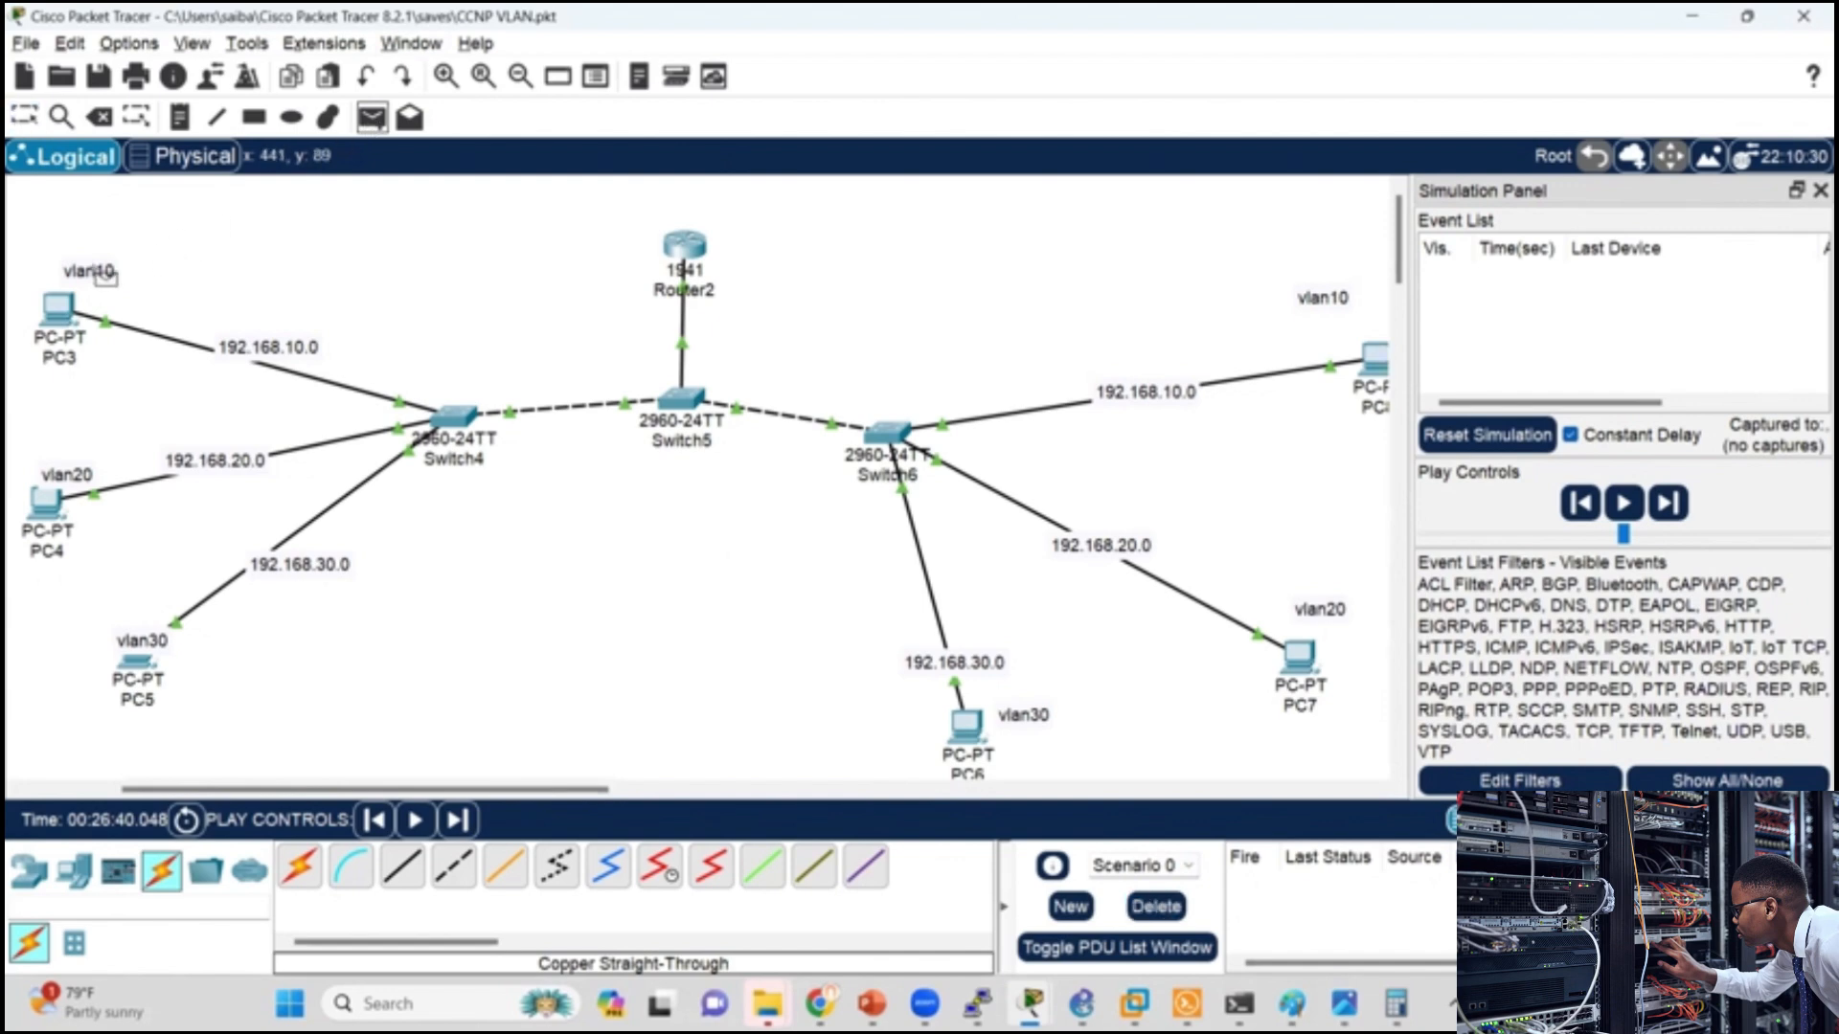
pyautogui.click(58, 308)
pyautogui.click(46, 503)
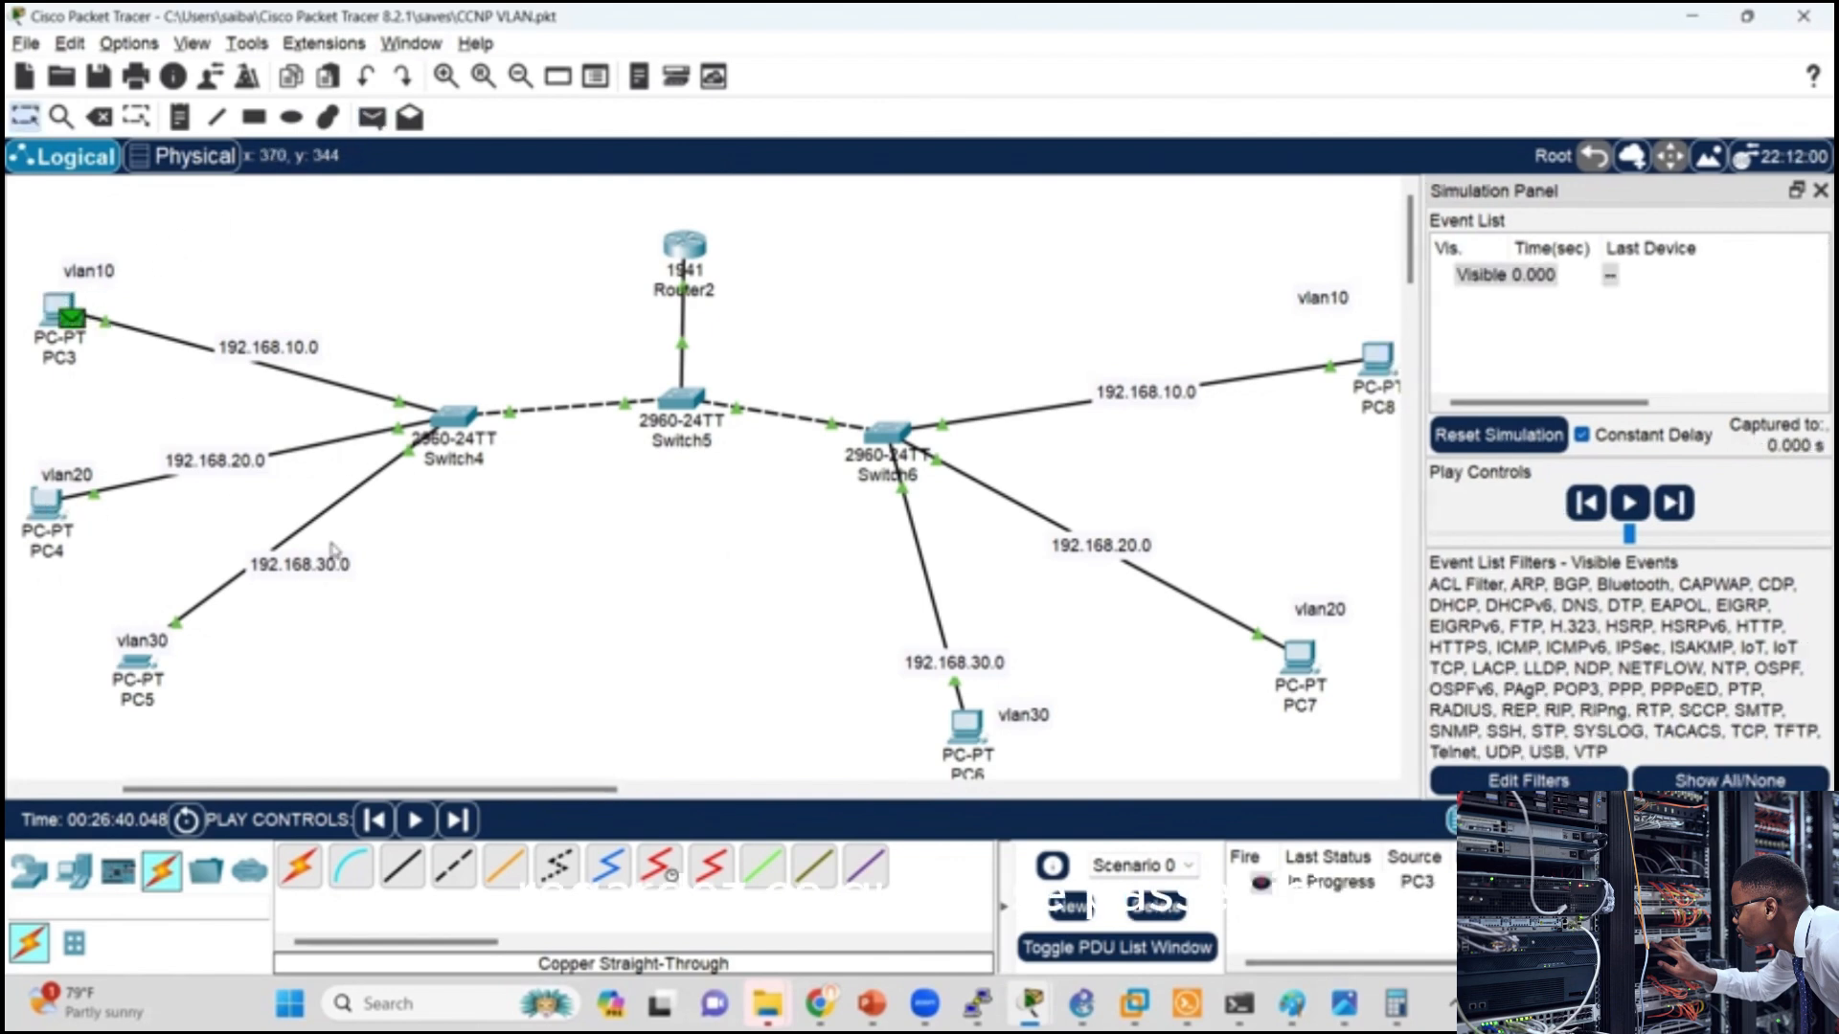
pyautogui.click(1629, 503)
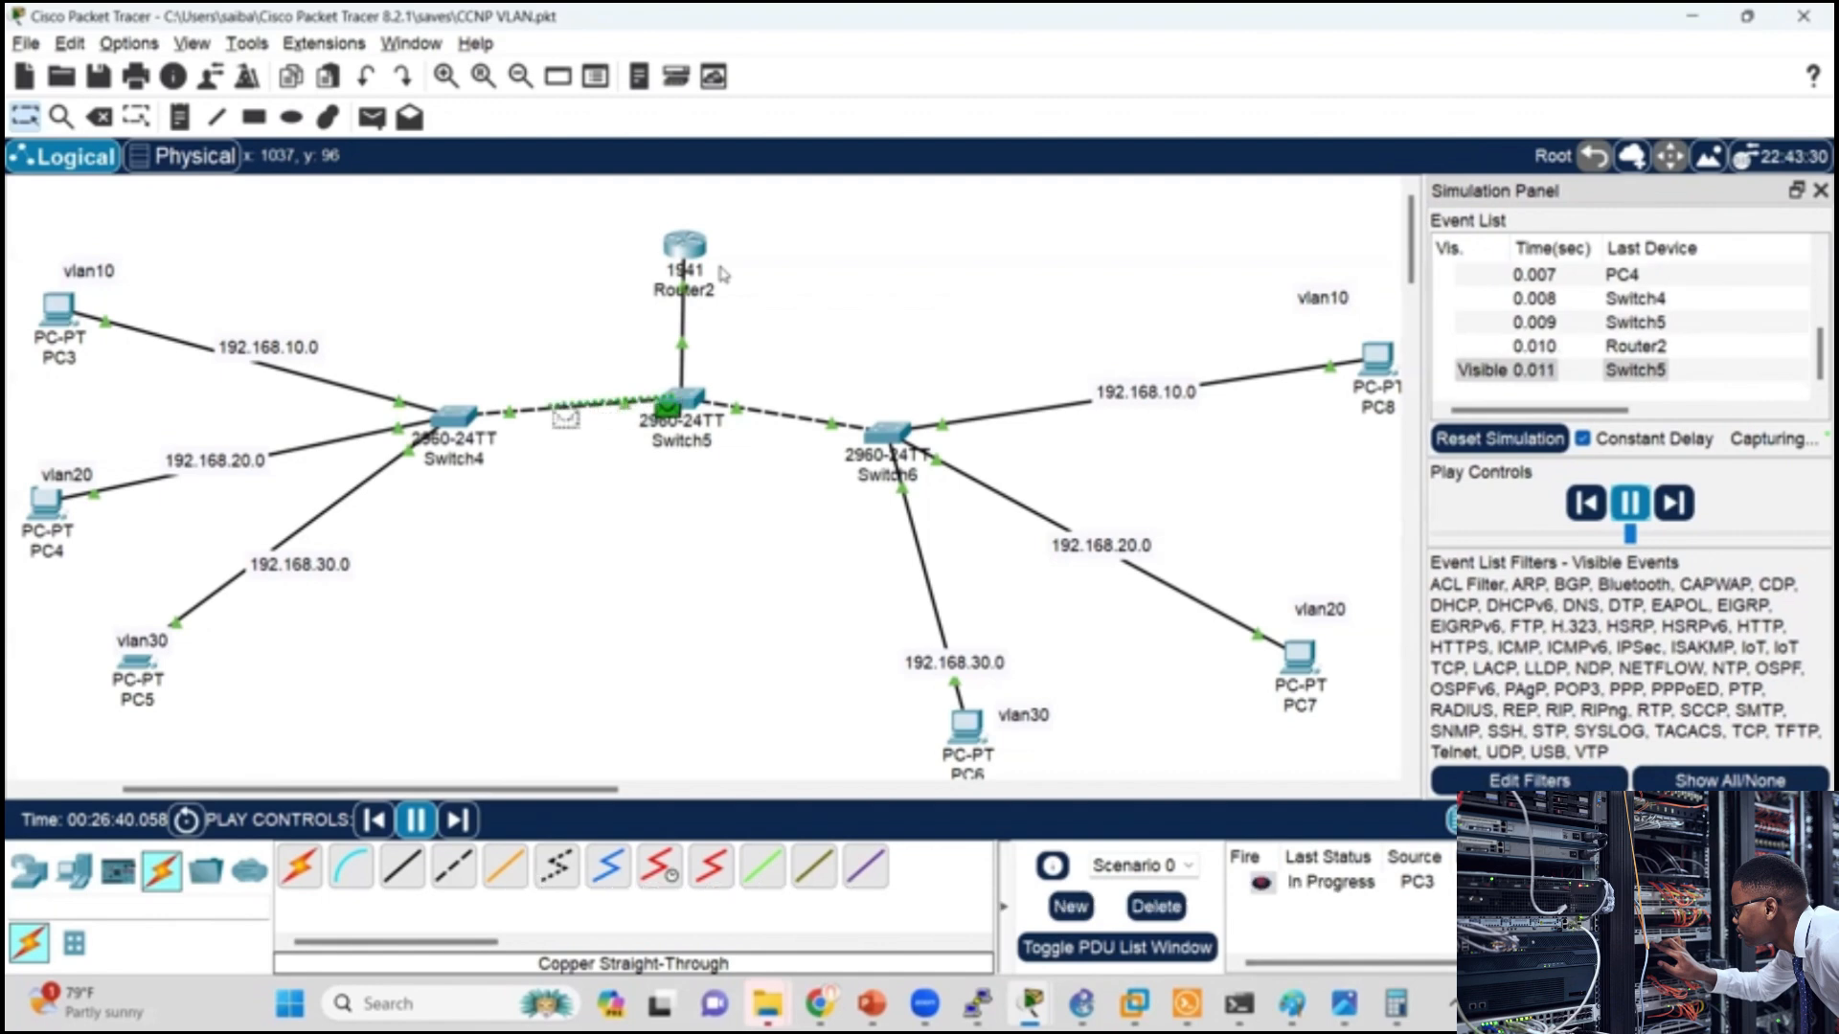
pyautogui.hotkey('alt', 'Tab')
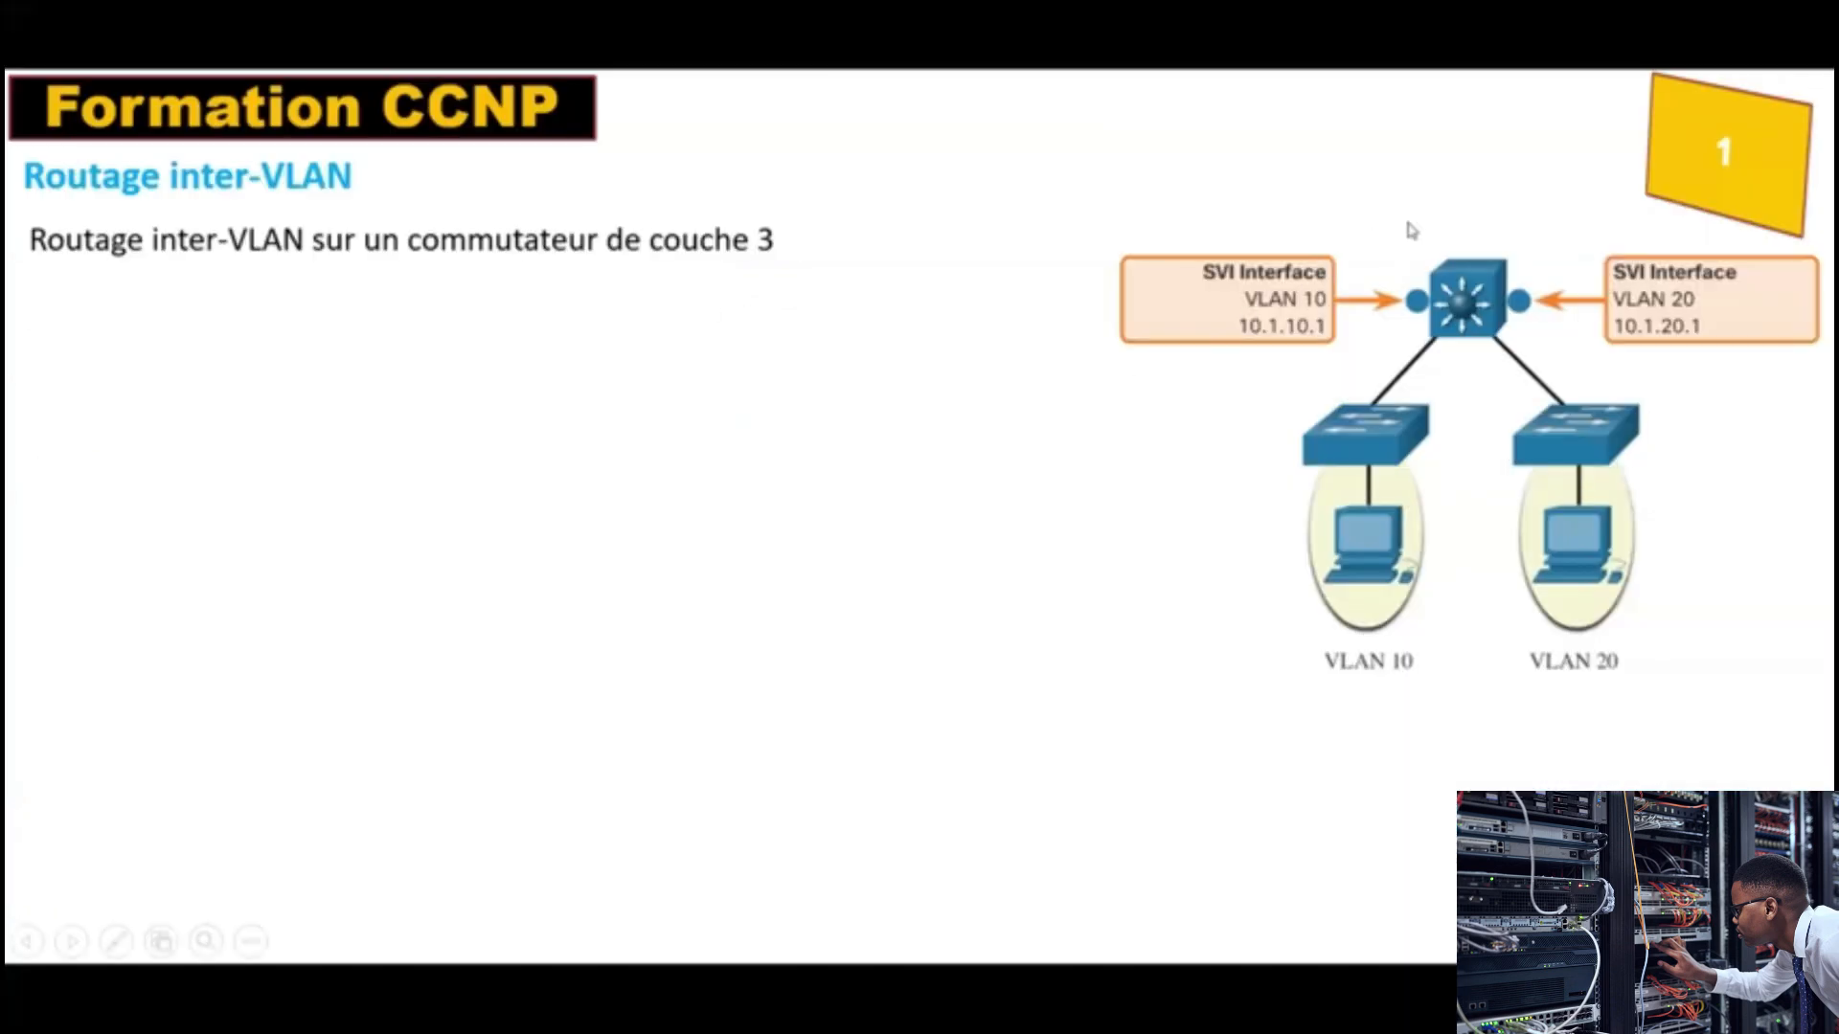
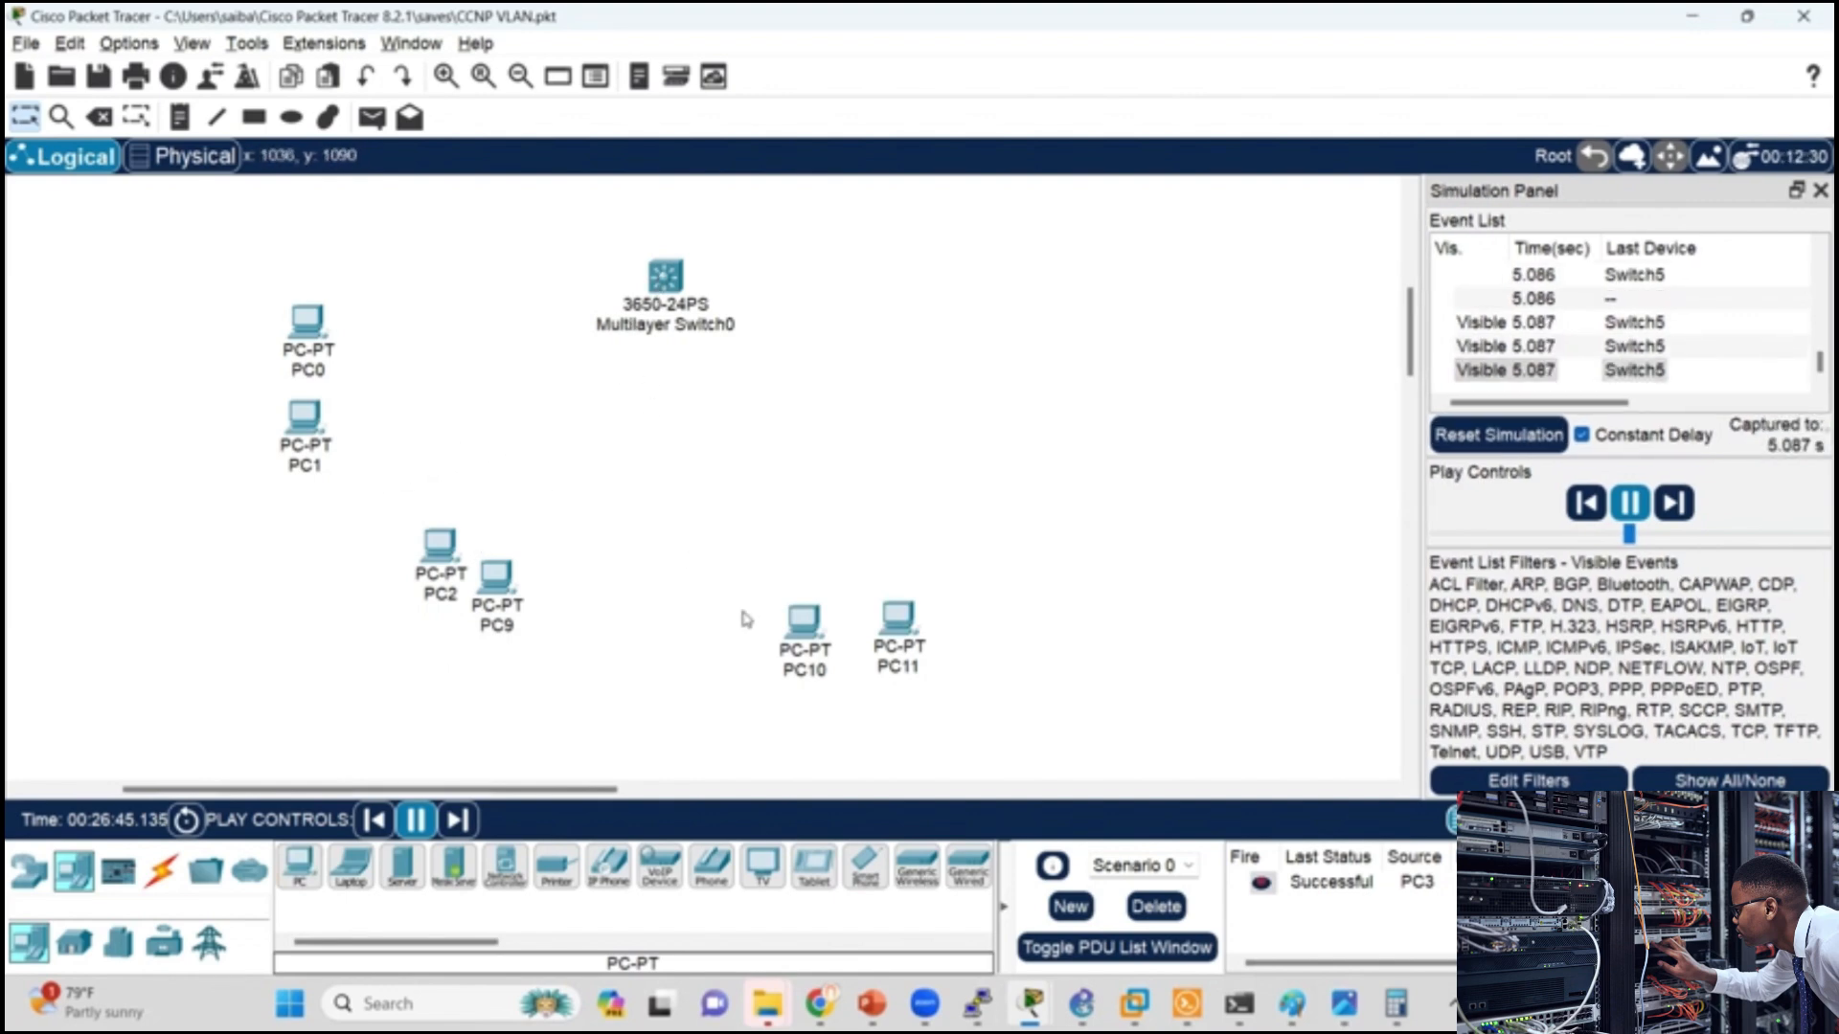
# Step: Move PC10 and PC11 slightly left and up, keeping them side by side below the multilayer switch
pyautogui.moveTo(804, 622); pyautogui.dragTo(758, 608)
pyautogui.moveTo(898, 619); pyautogui.dragTo(851, 611)
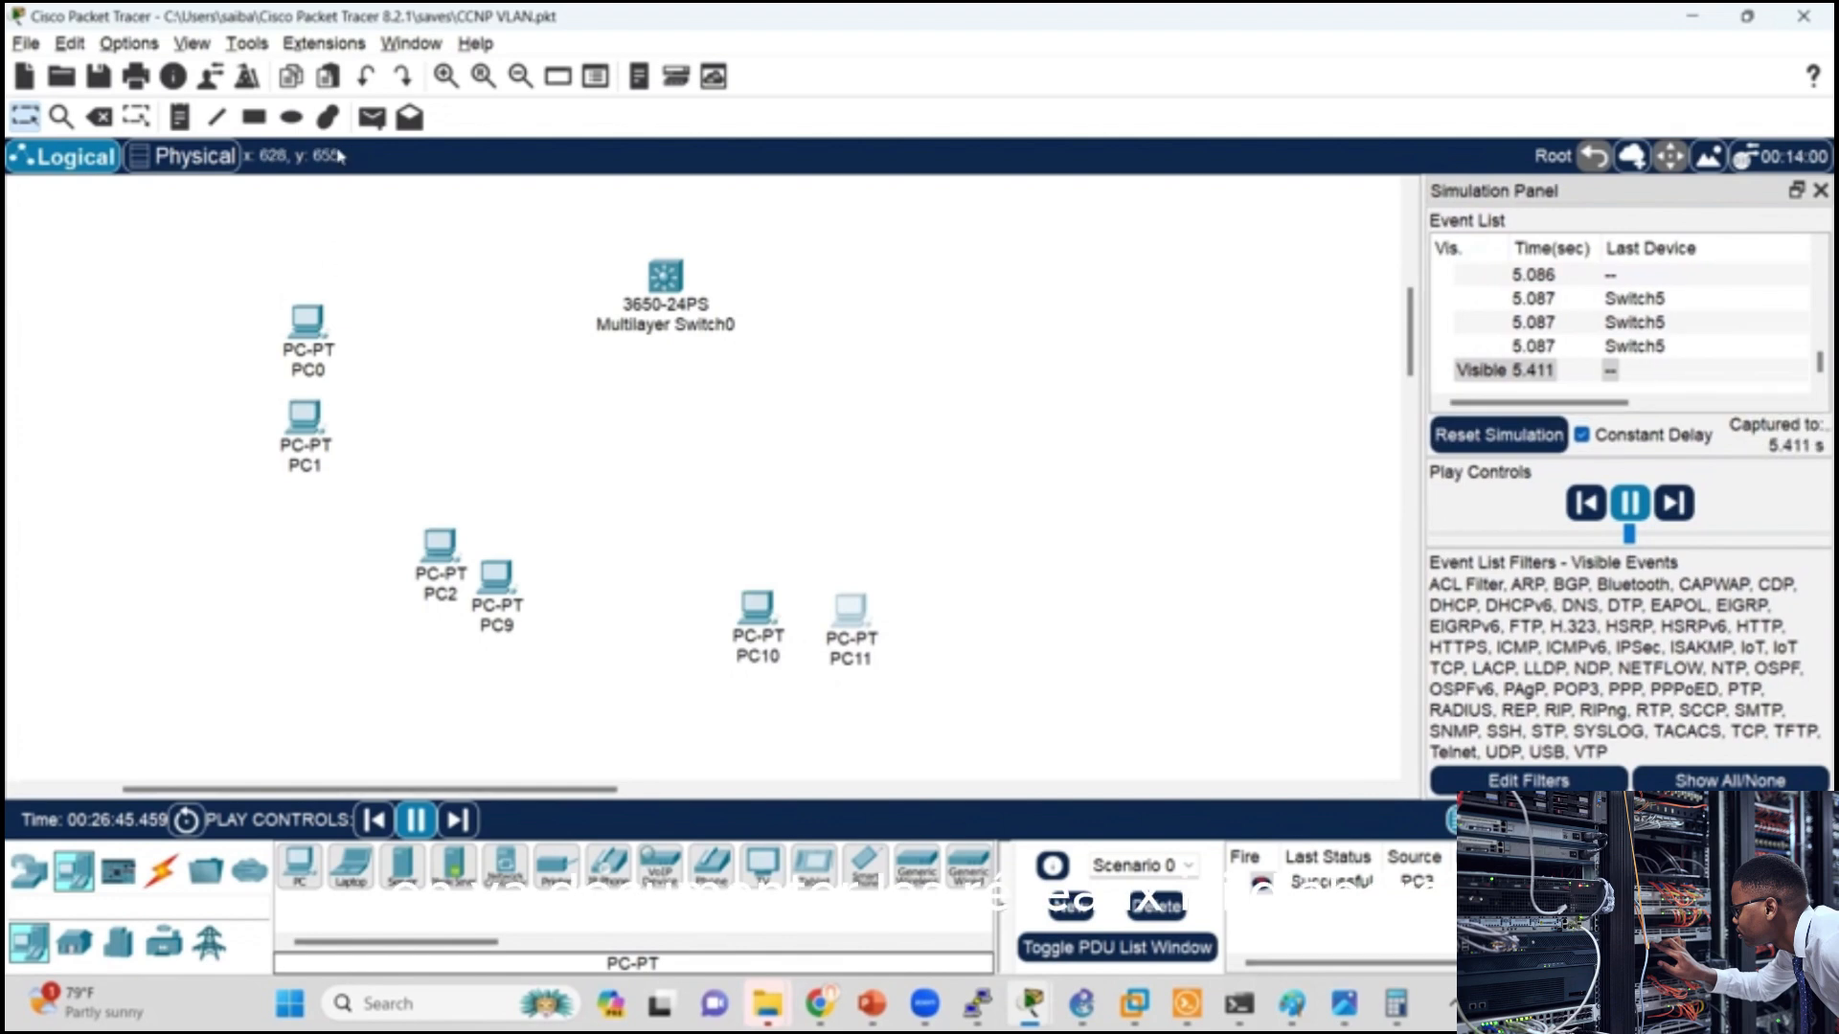
pyautogui.click(180, 117)
pyautogui.press('Escape')
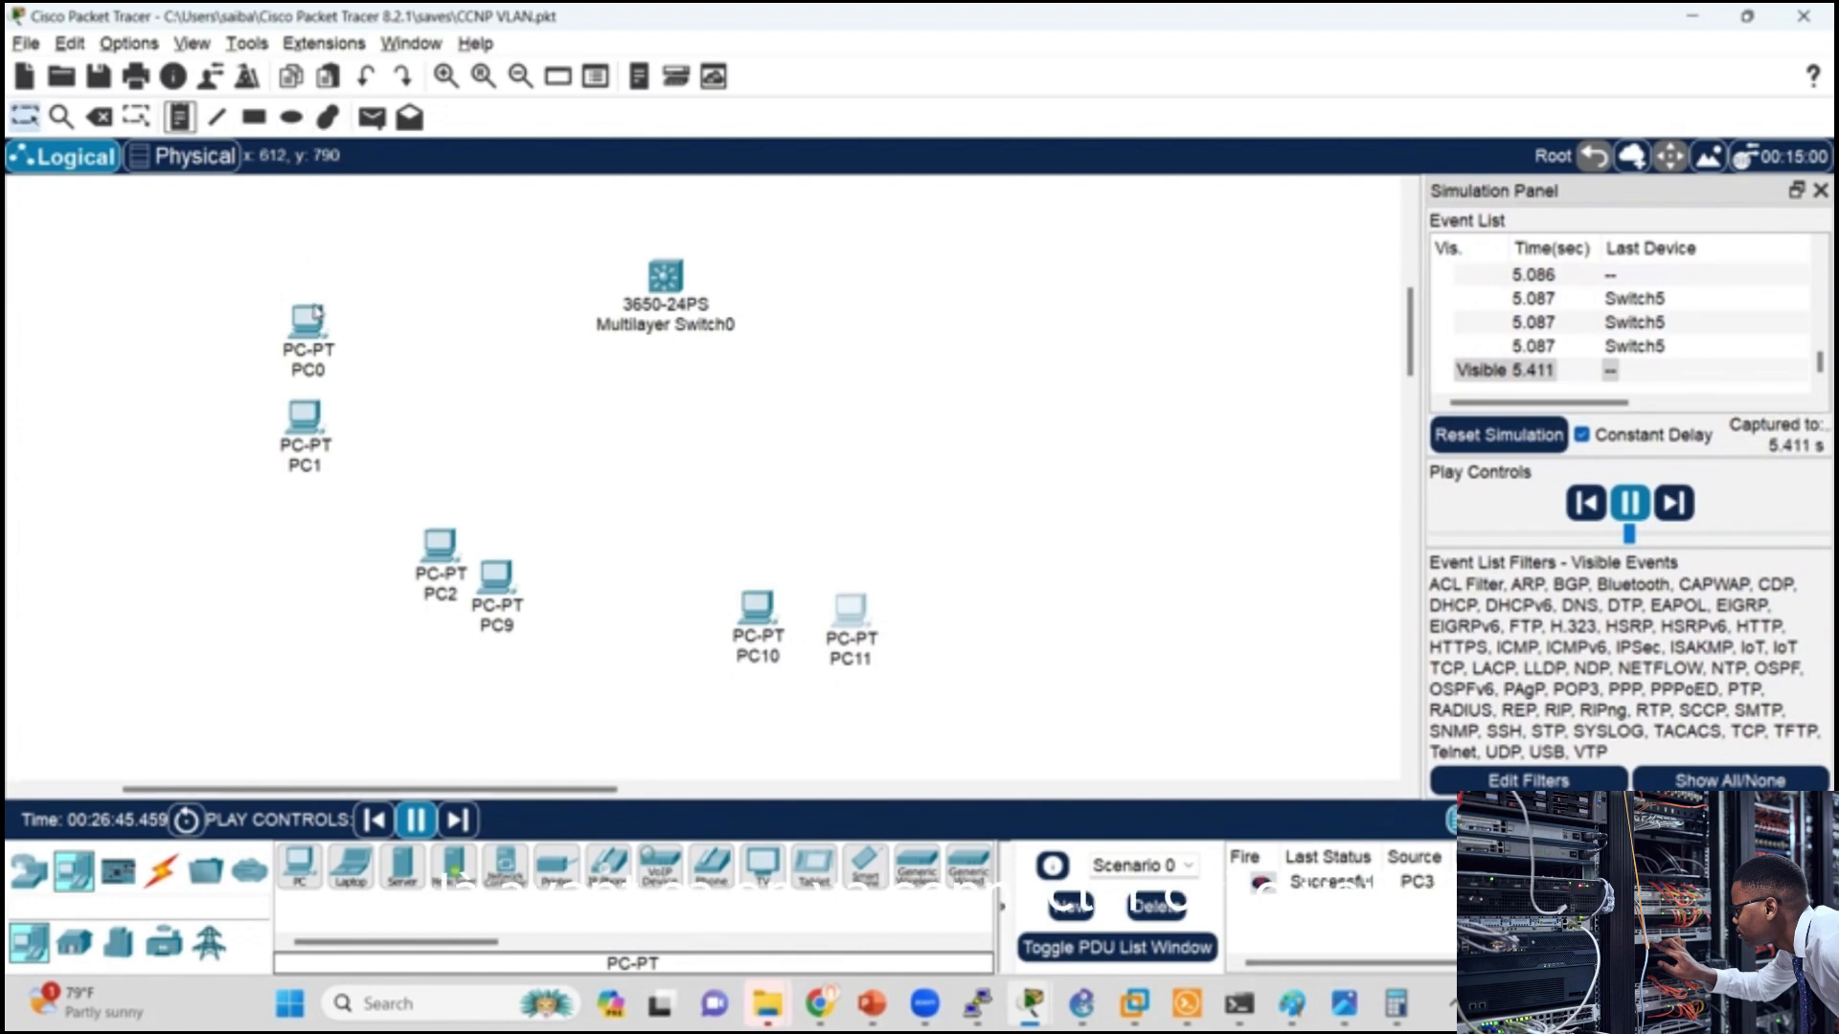
# Step: Connect PC0's FastEthernet0 to GigabitEthernet1/0/1 on Multilayer Switch0 with a copper straight-through cable
pyautogui.click(161, 871)
pyautogui.click(299, 866)
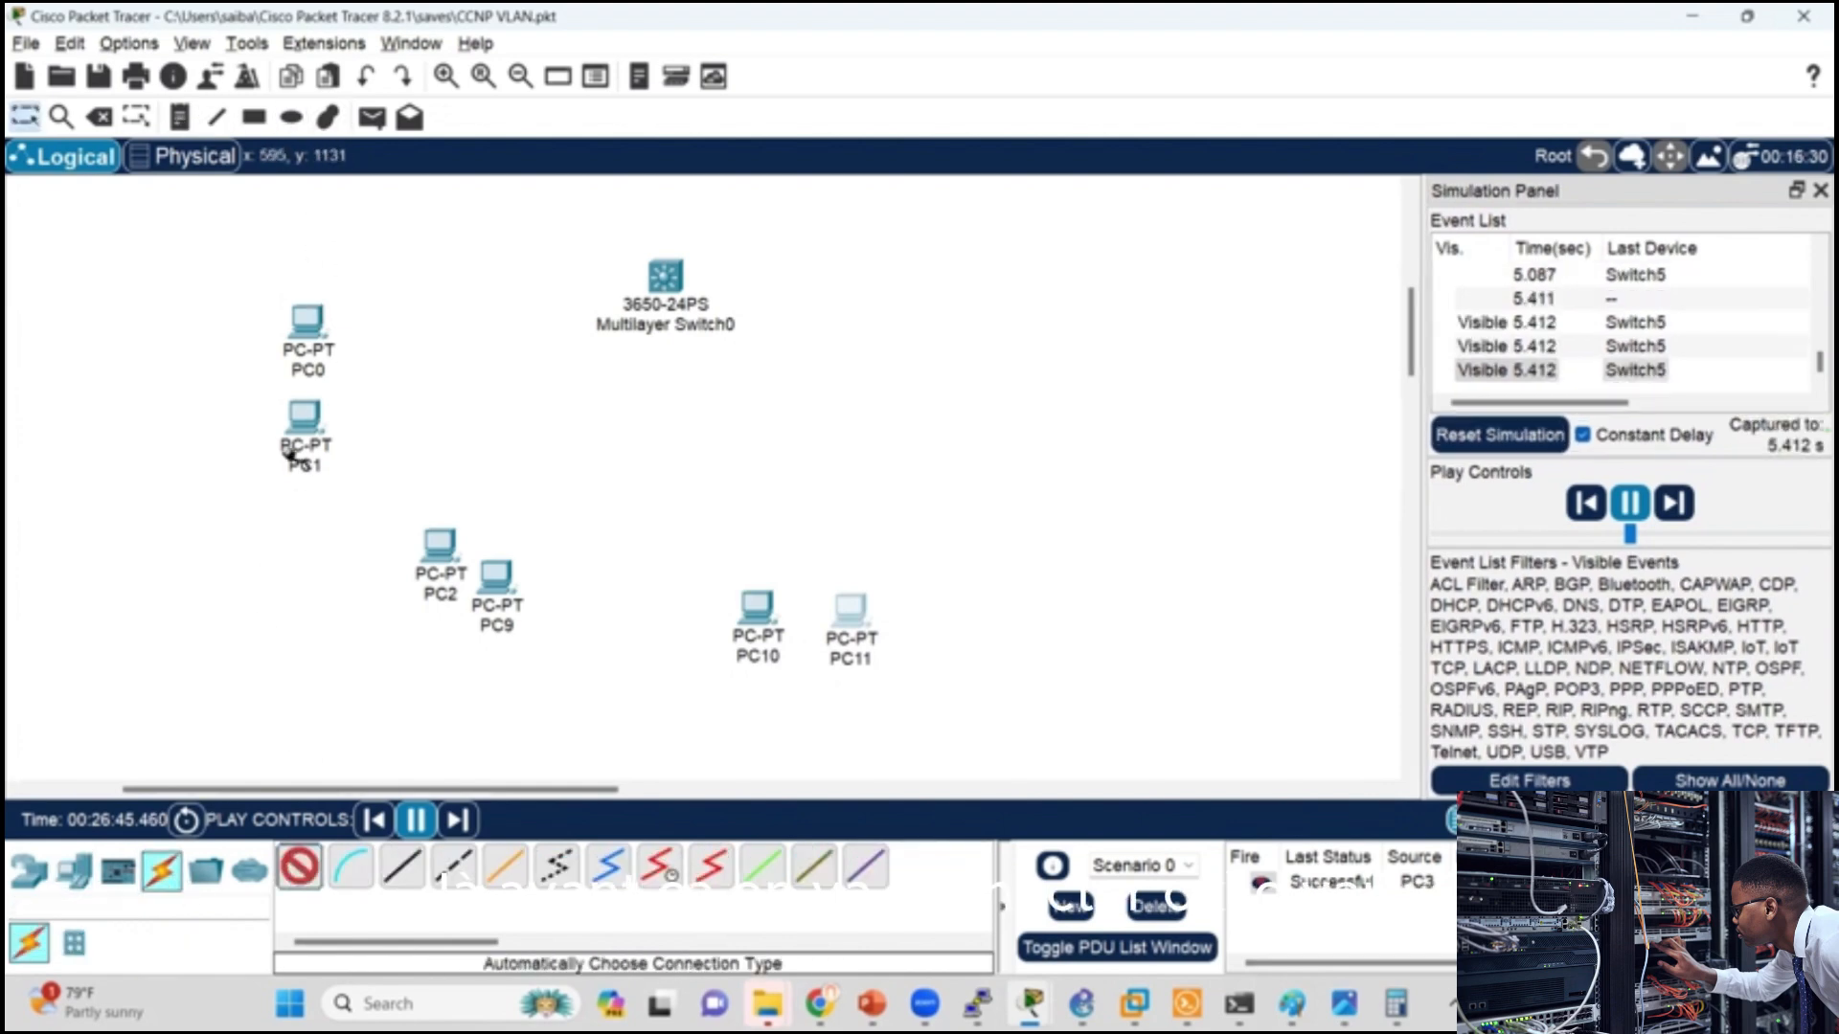
pyautogui.press('Escape')
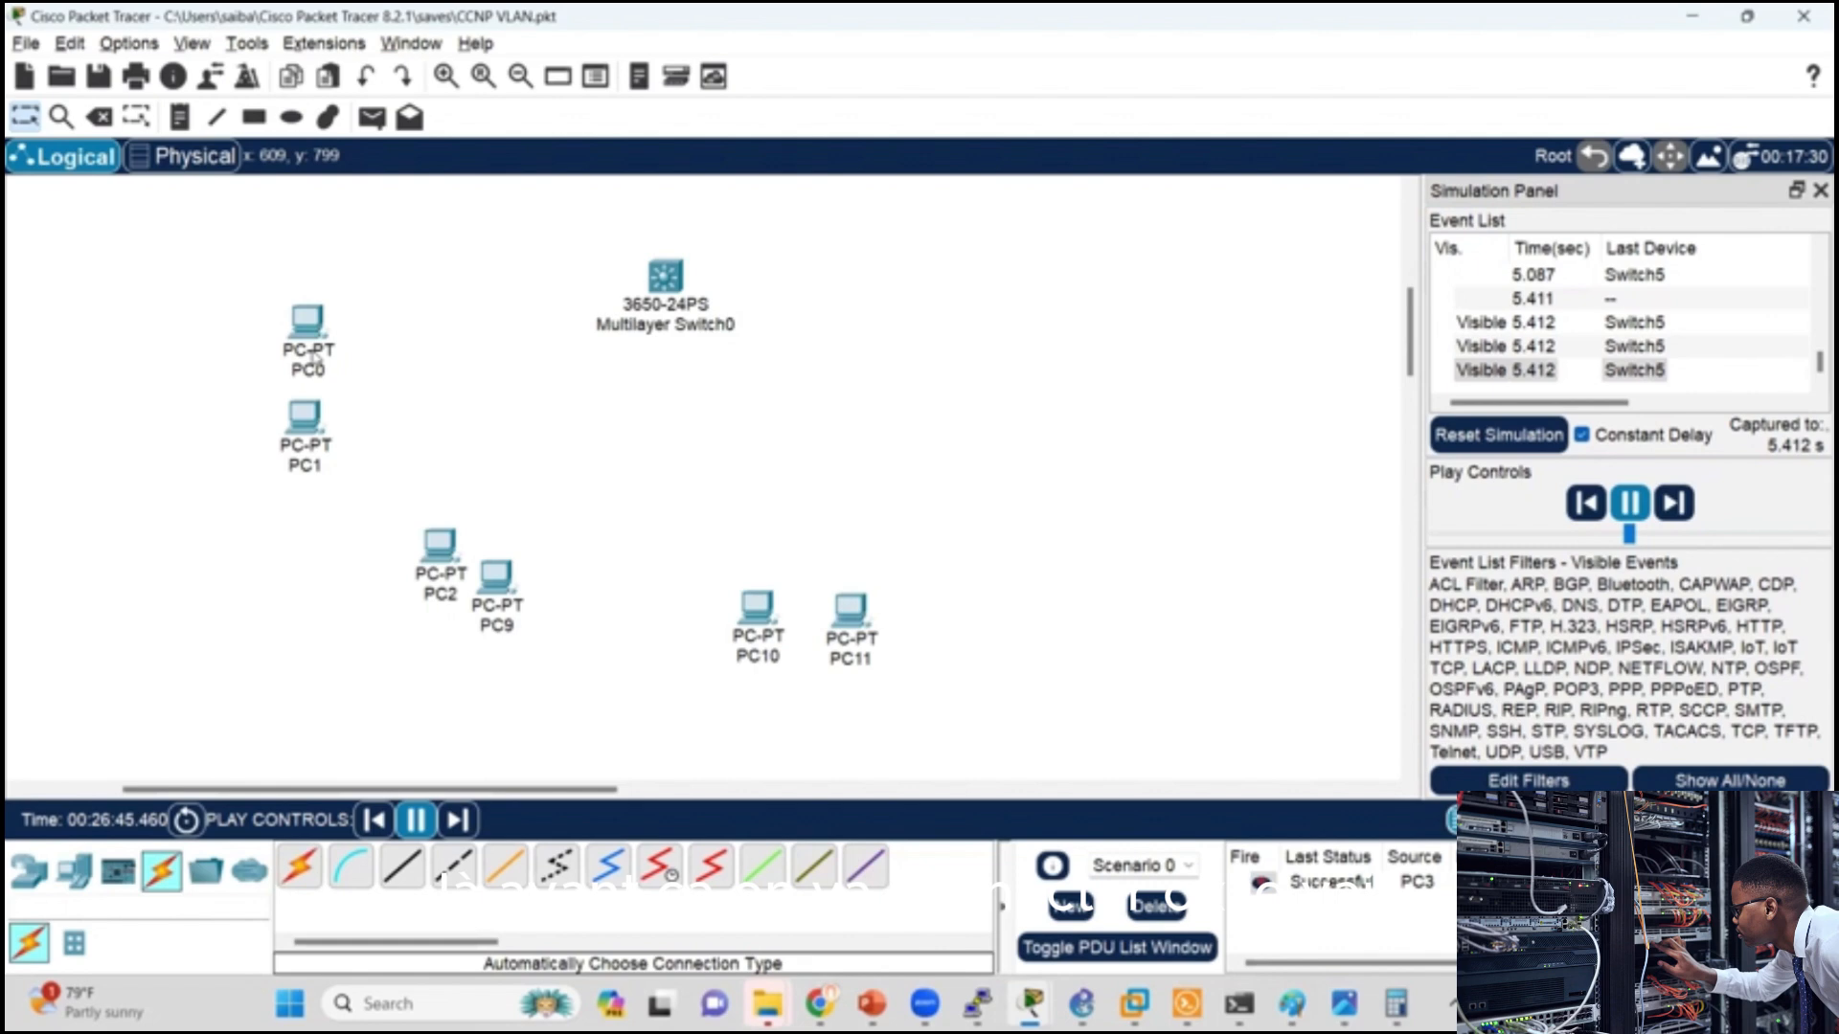
pyautogui.click(402, 867)
pyautogui.click(307, 325)
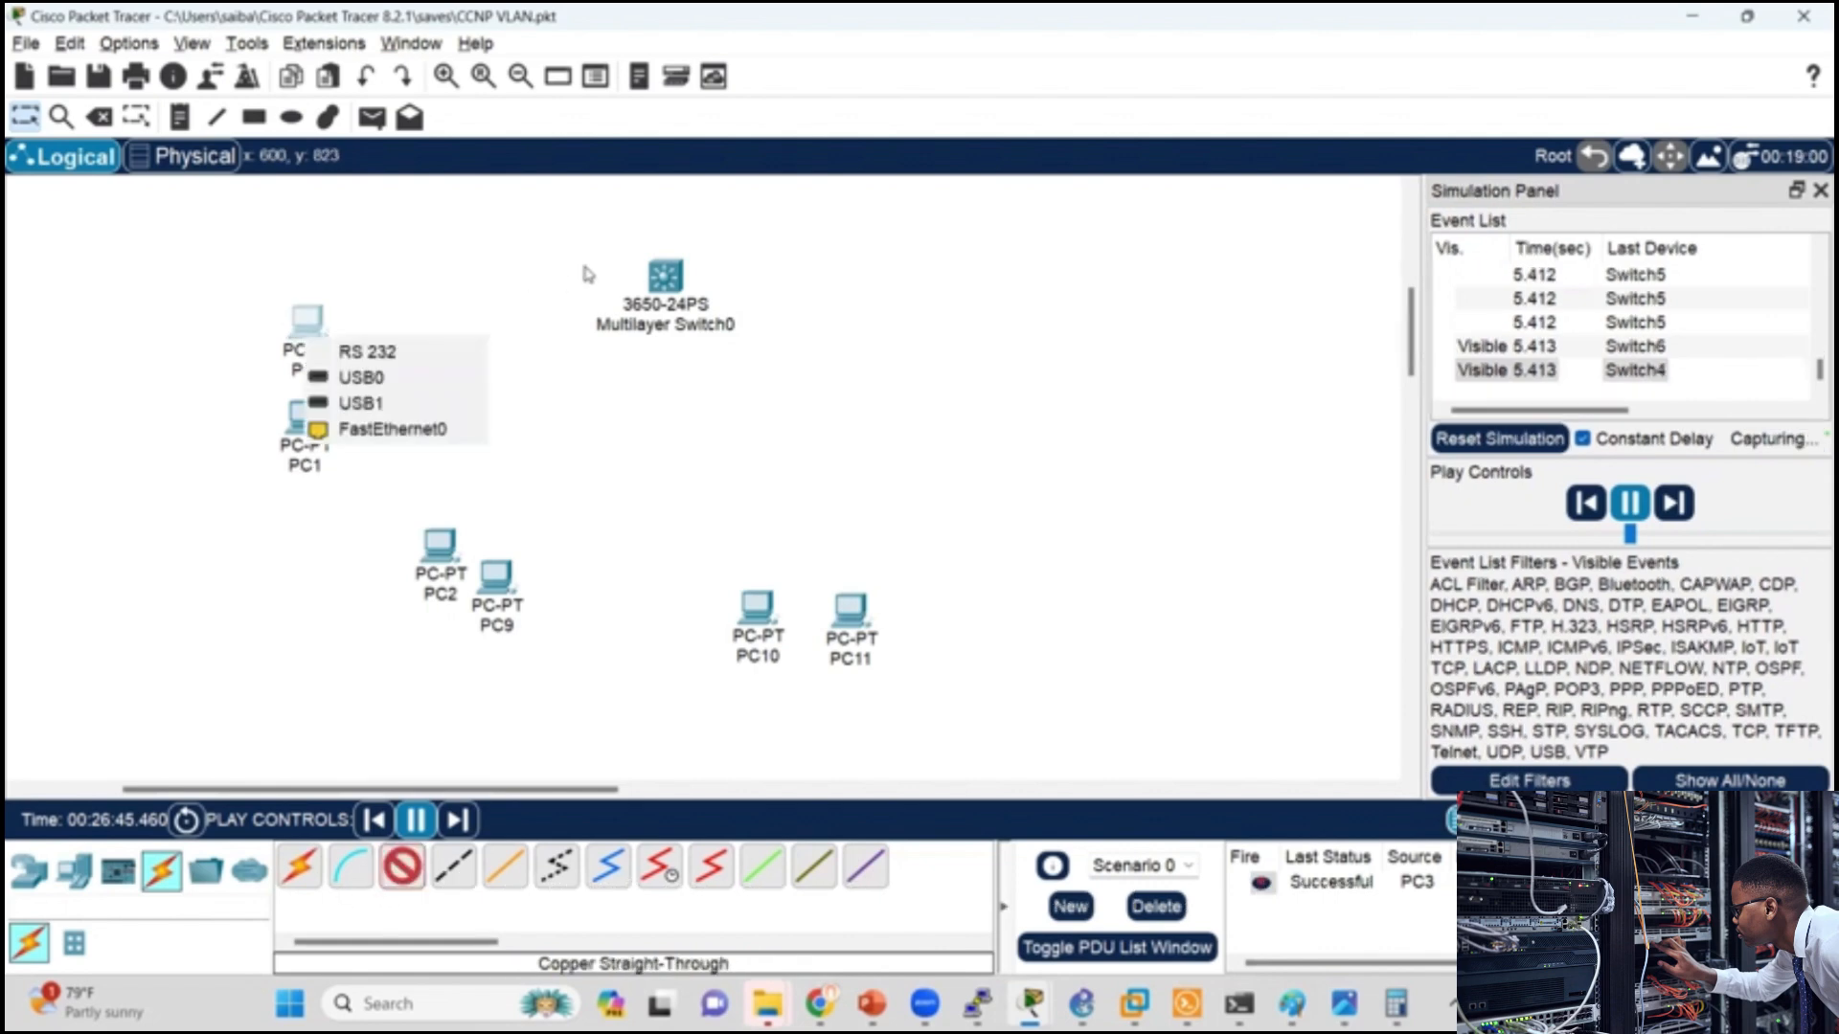
pyautogui.click(393, 429)
pyautogui.click(666, 276)
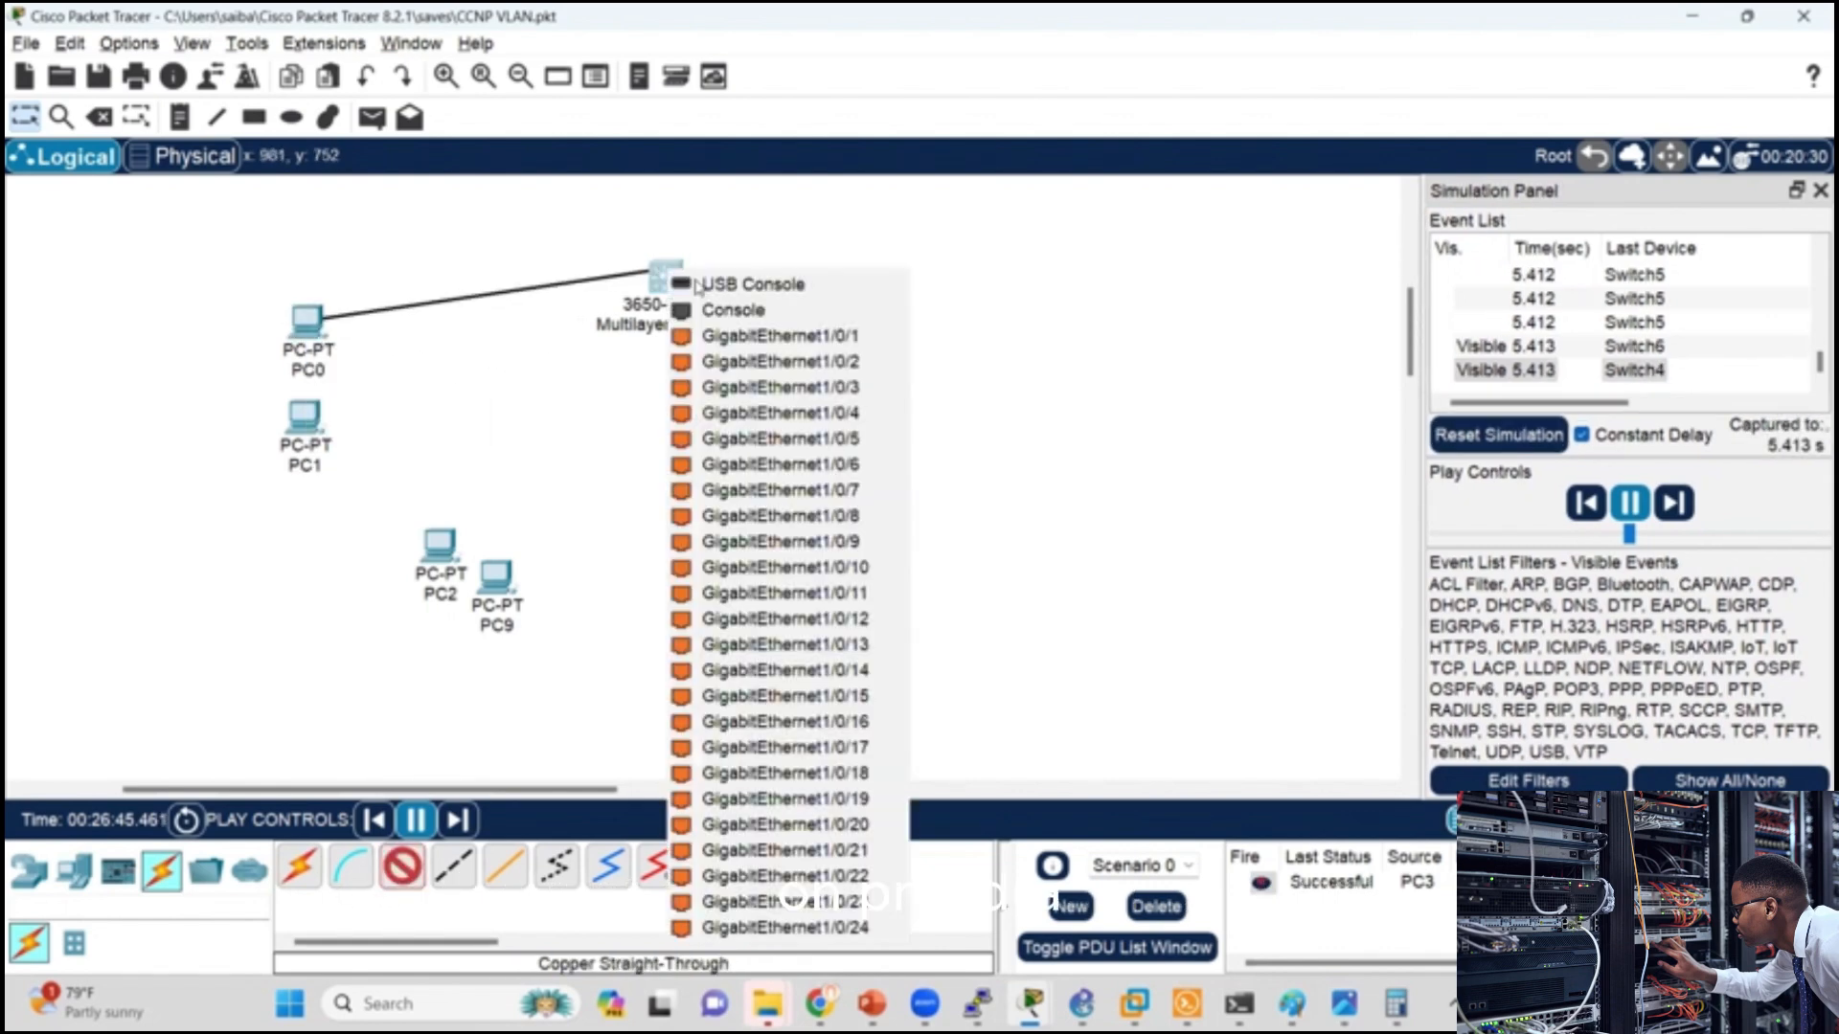
pyautogui.click(757, 335)
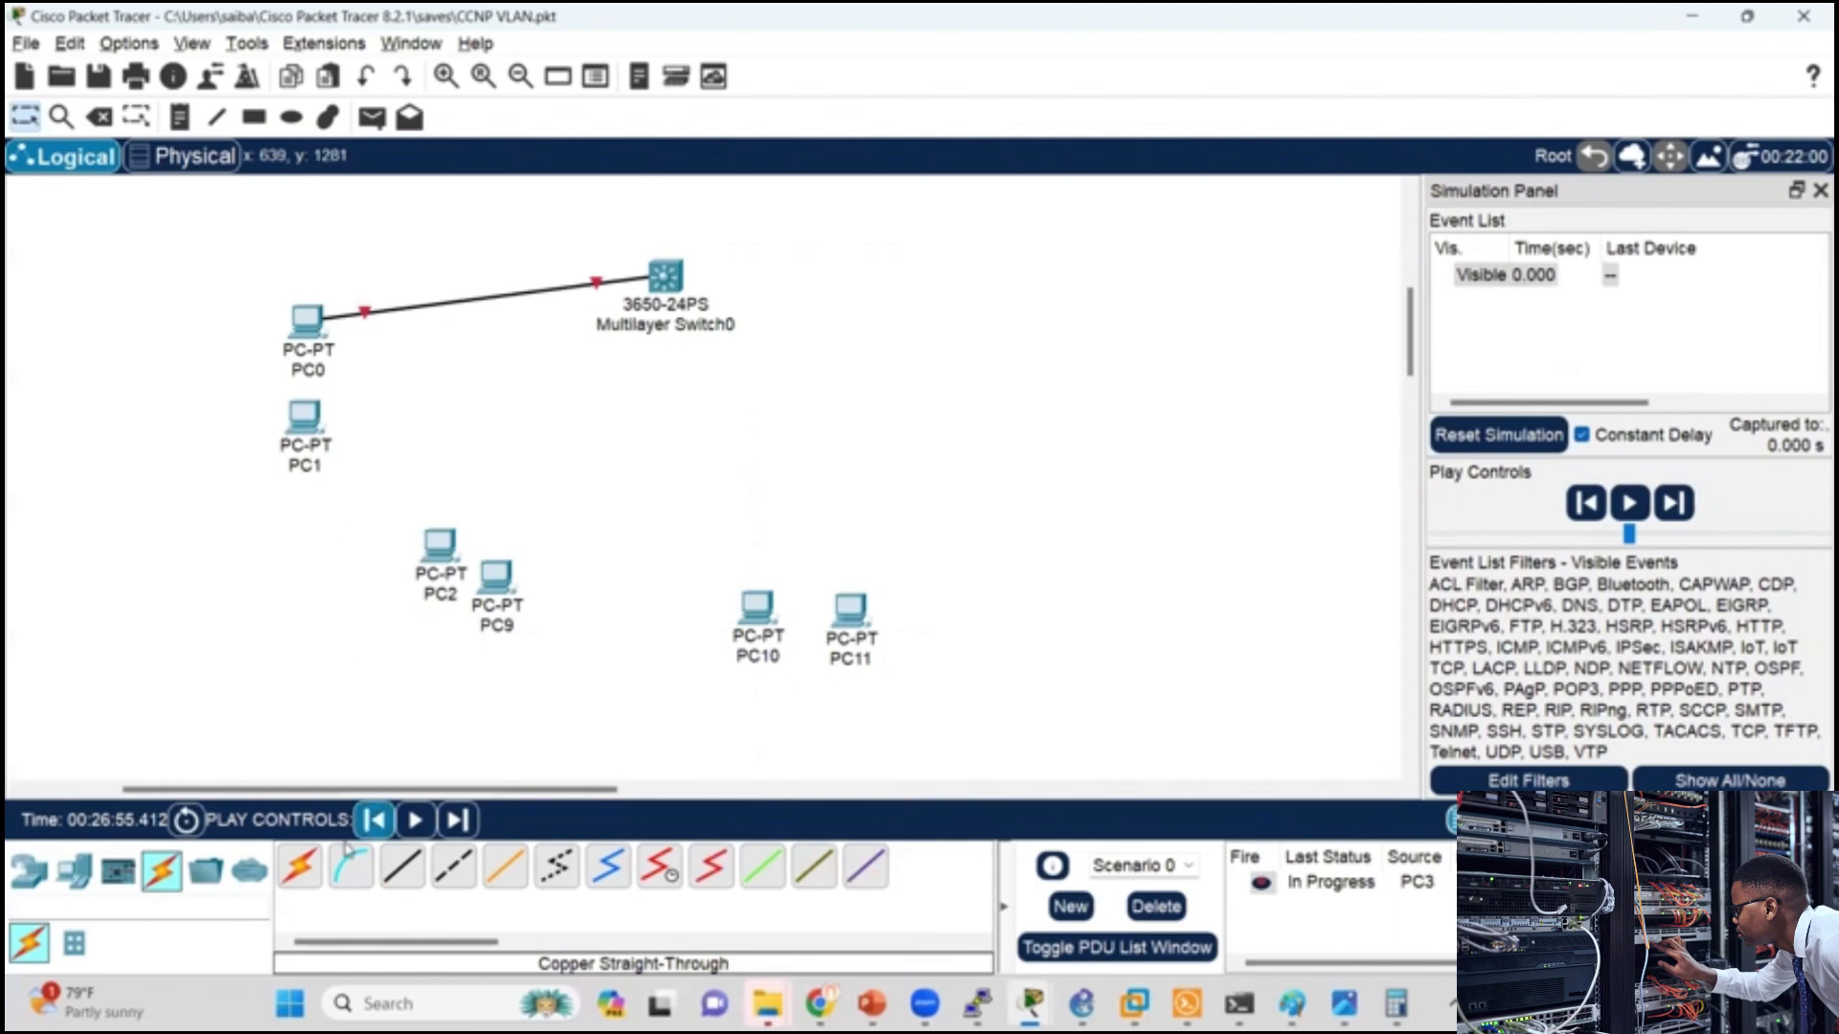
# Step: Connect PC1's FastEthernet0 to GigabitEthernet1/0/2 on Multilayer Switch0 with a copper straight-through cable
pyautogui.click(292, 879)
pyautogui.click(403, 867)
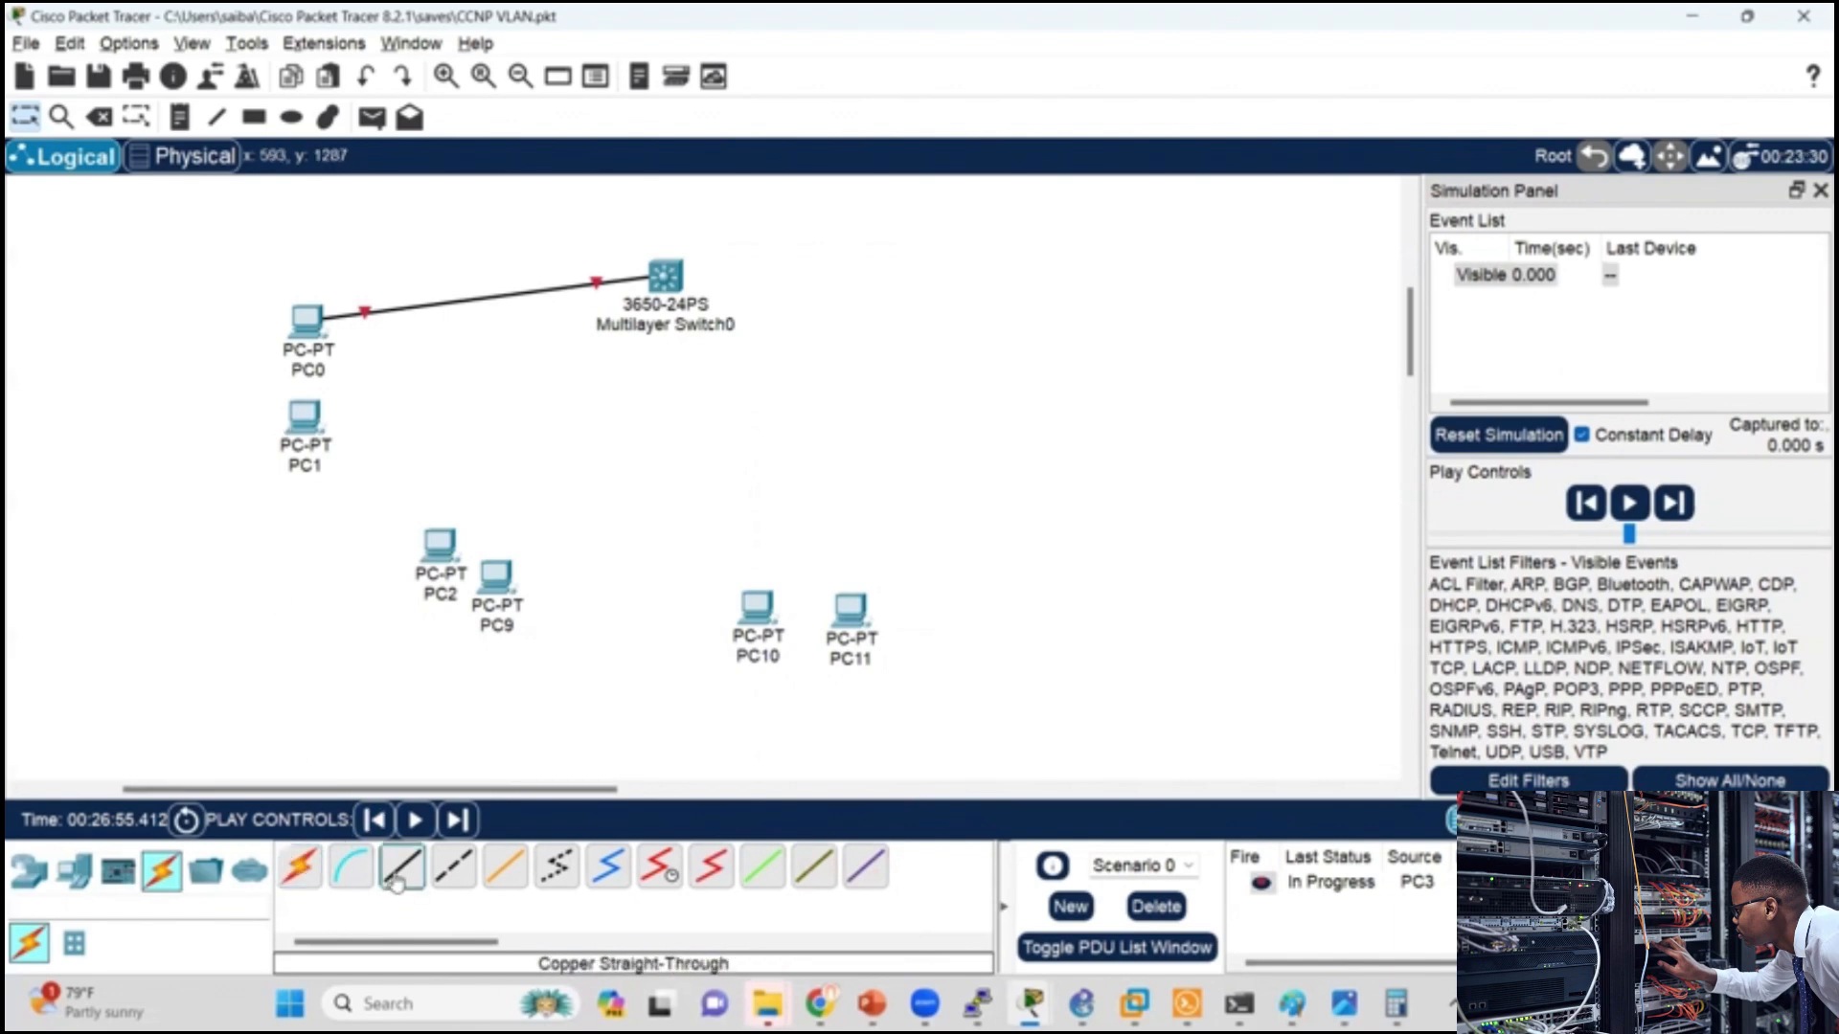
pyautogui.click(311, 416)
pyautogui.click(383, 506)
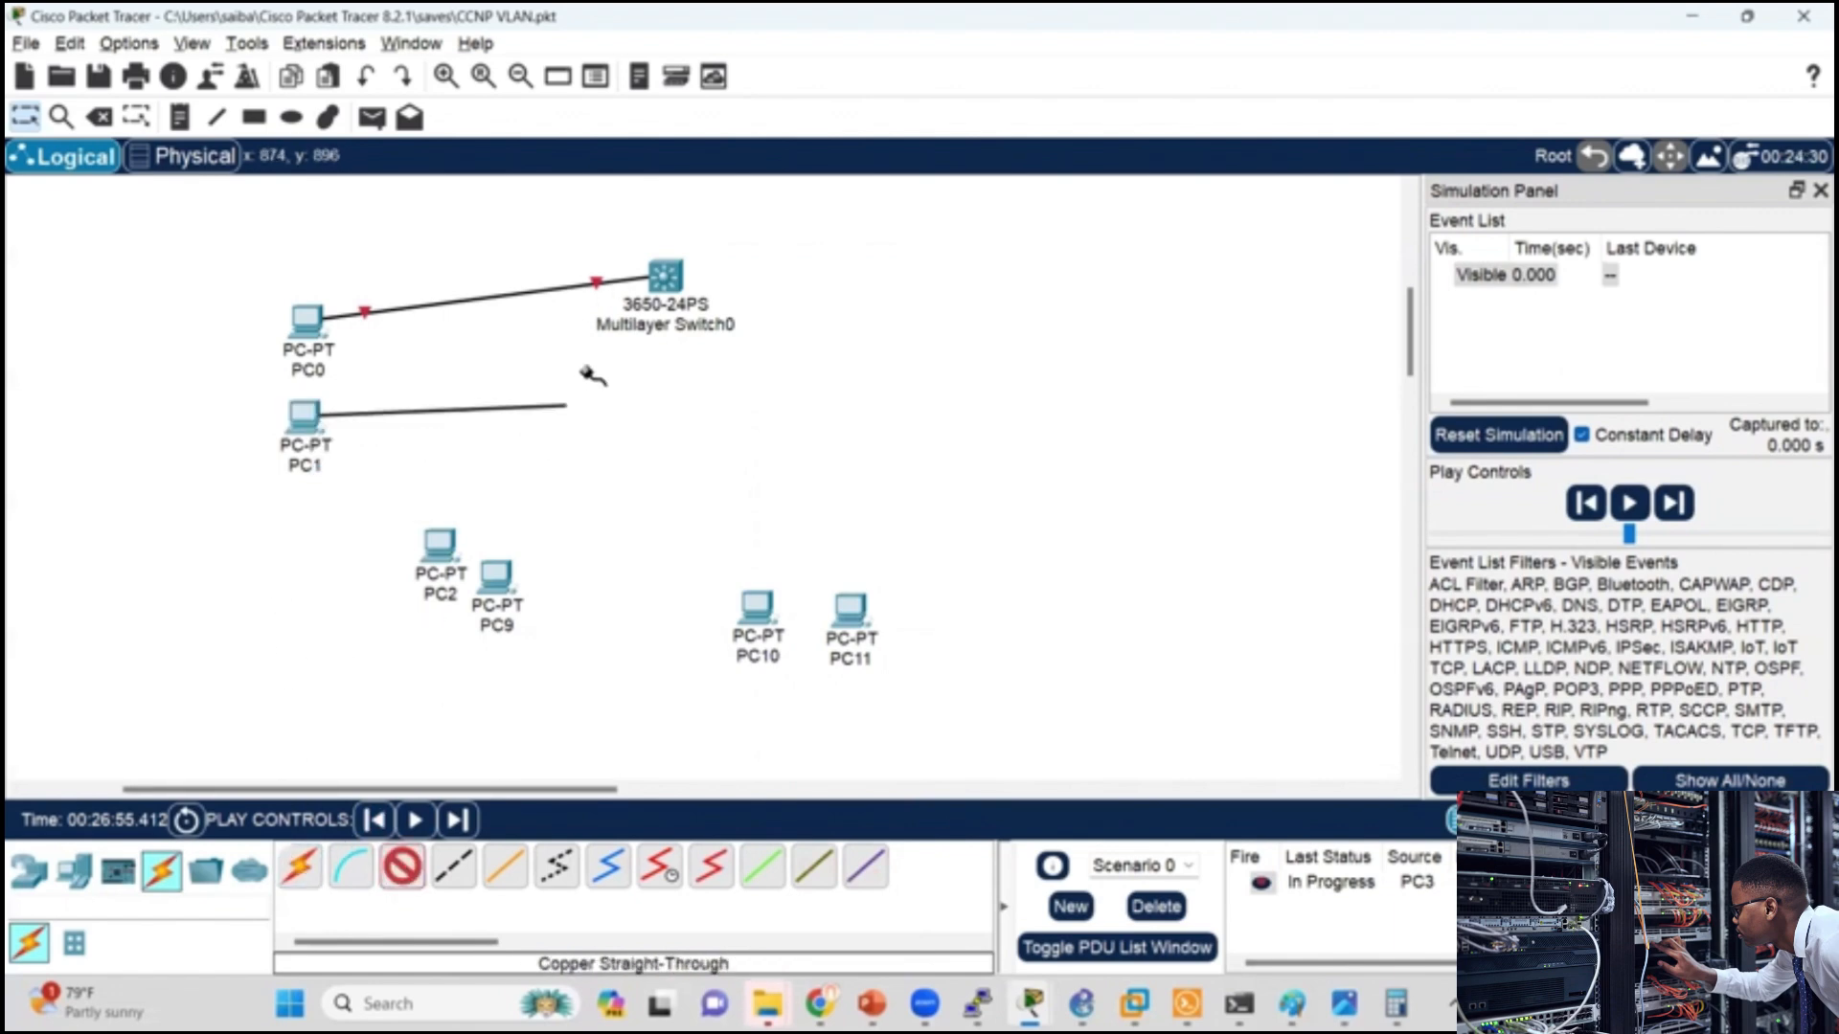
pyautogui.click(661, 278)
pyautogui.click(740, 338)
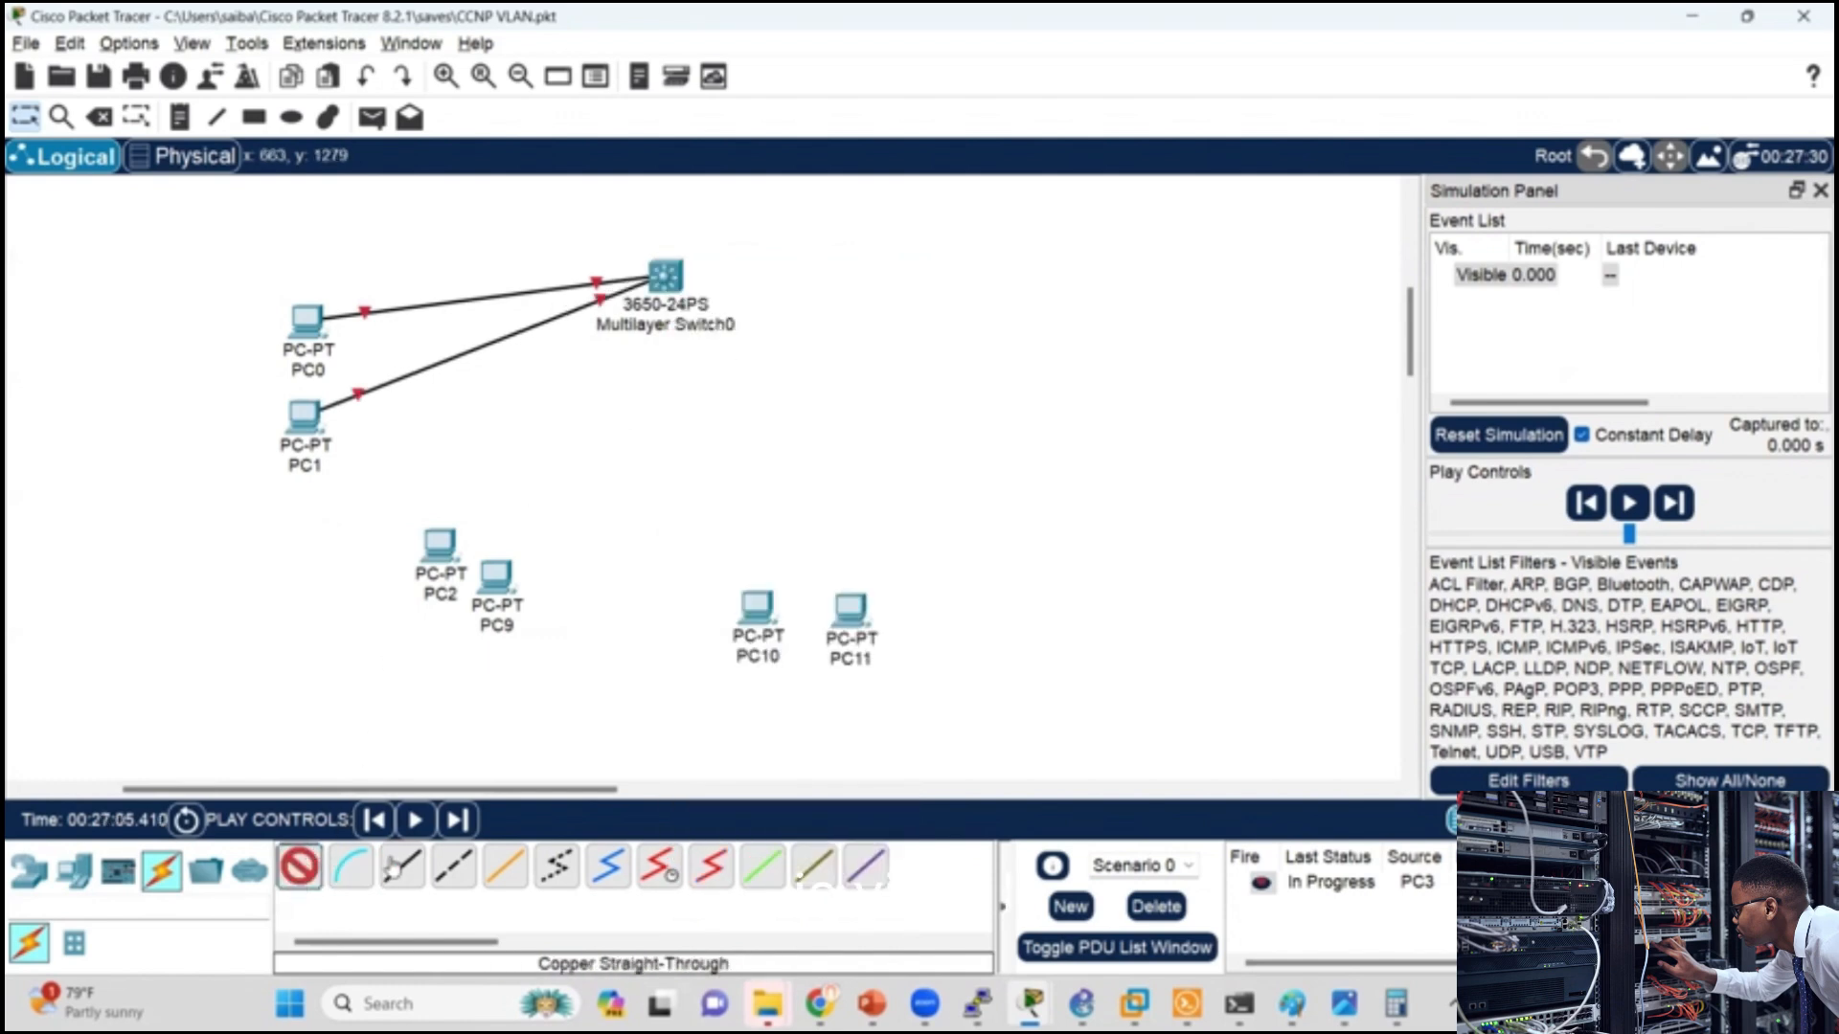
# Step: Connect PC2's FastEthernet0 to GigabitEthernet1/0/6 on Multilayer Switch0 with a copper straight-through cable
pyautogui.click(402, 867)
pyautogui.click(443, 586)
pyautogui.click(517, 630)
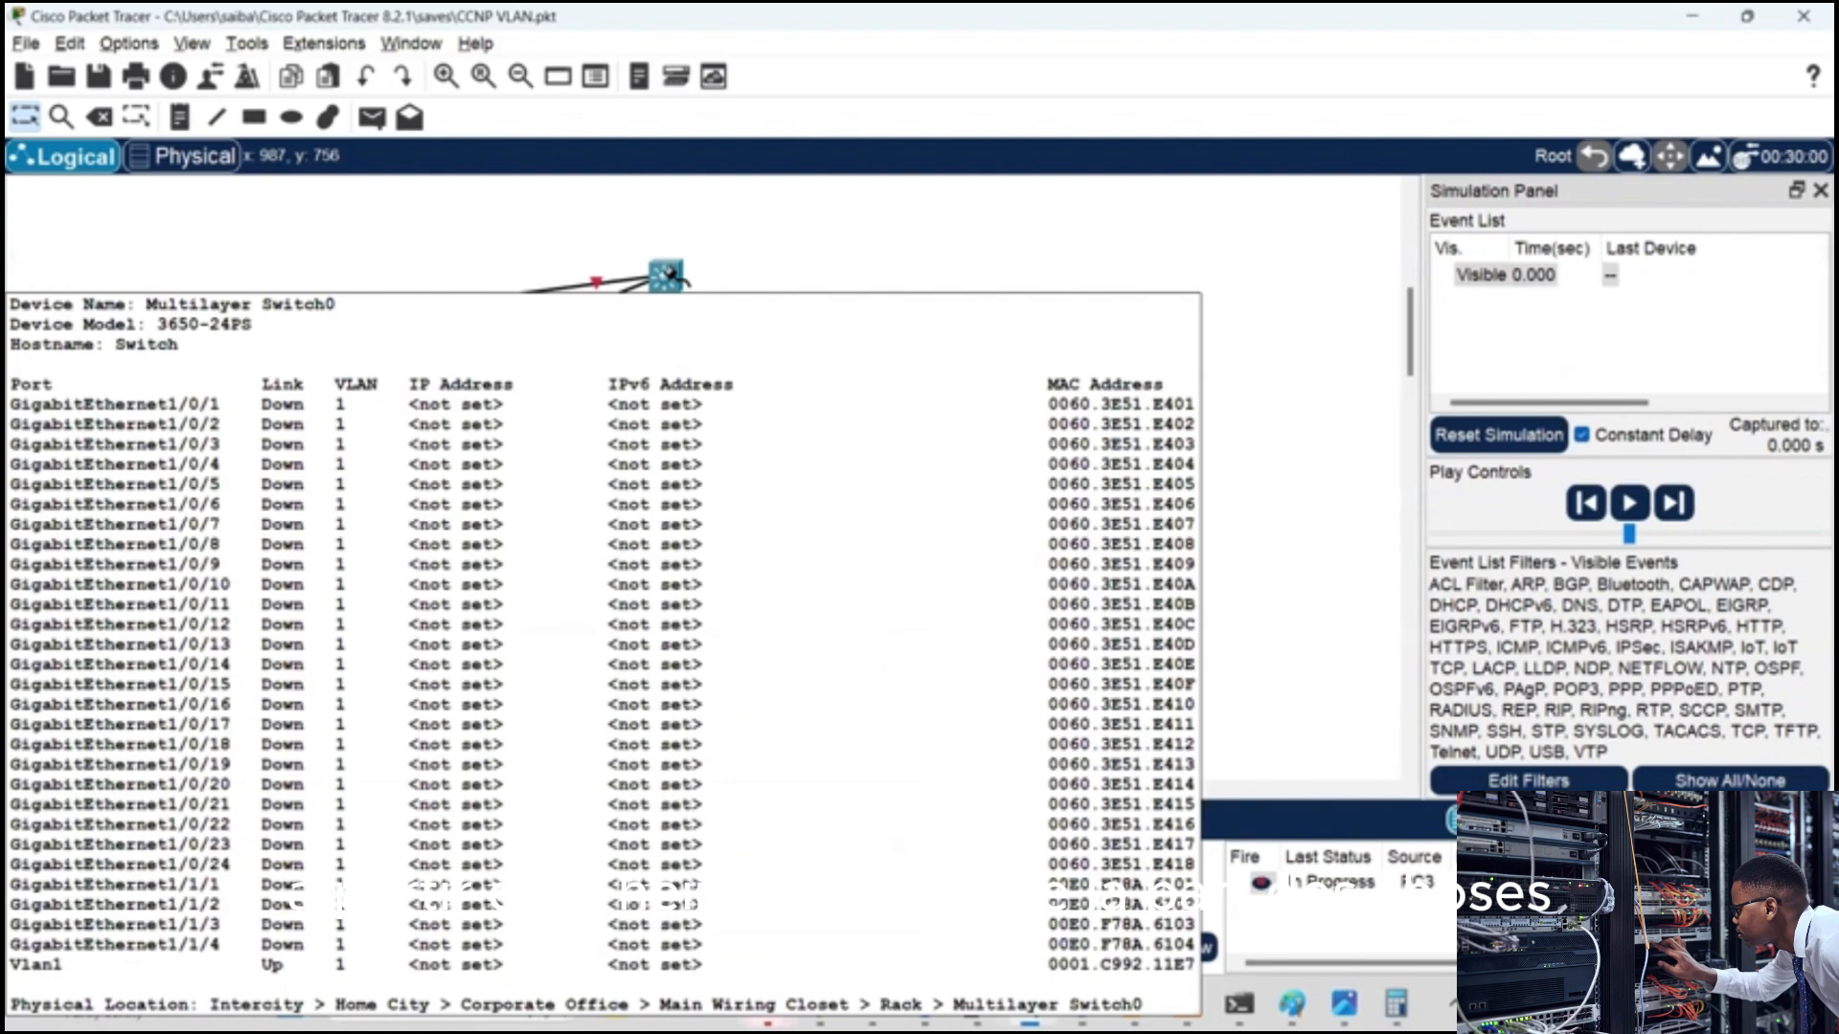
pyautogui.click(668, 276)
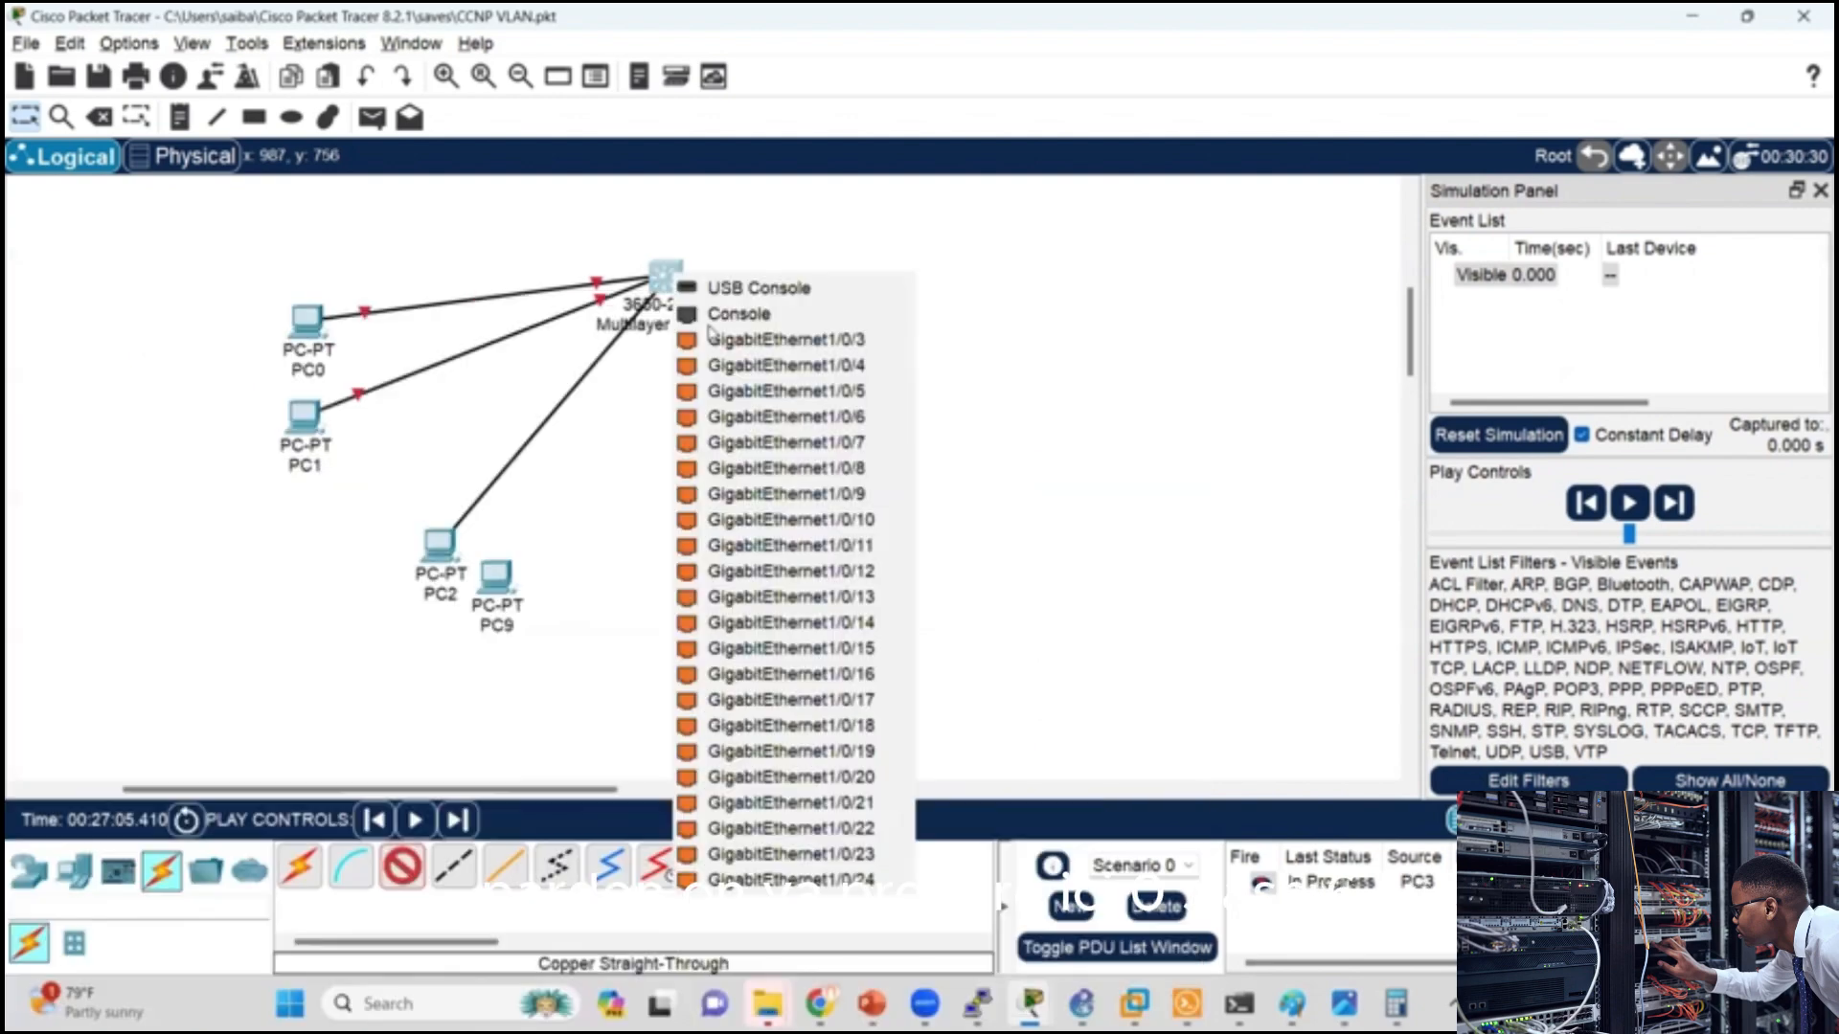
pyautogui.click(763, 417)
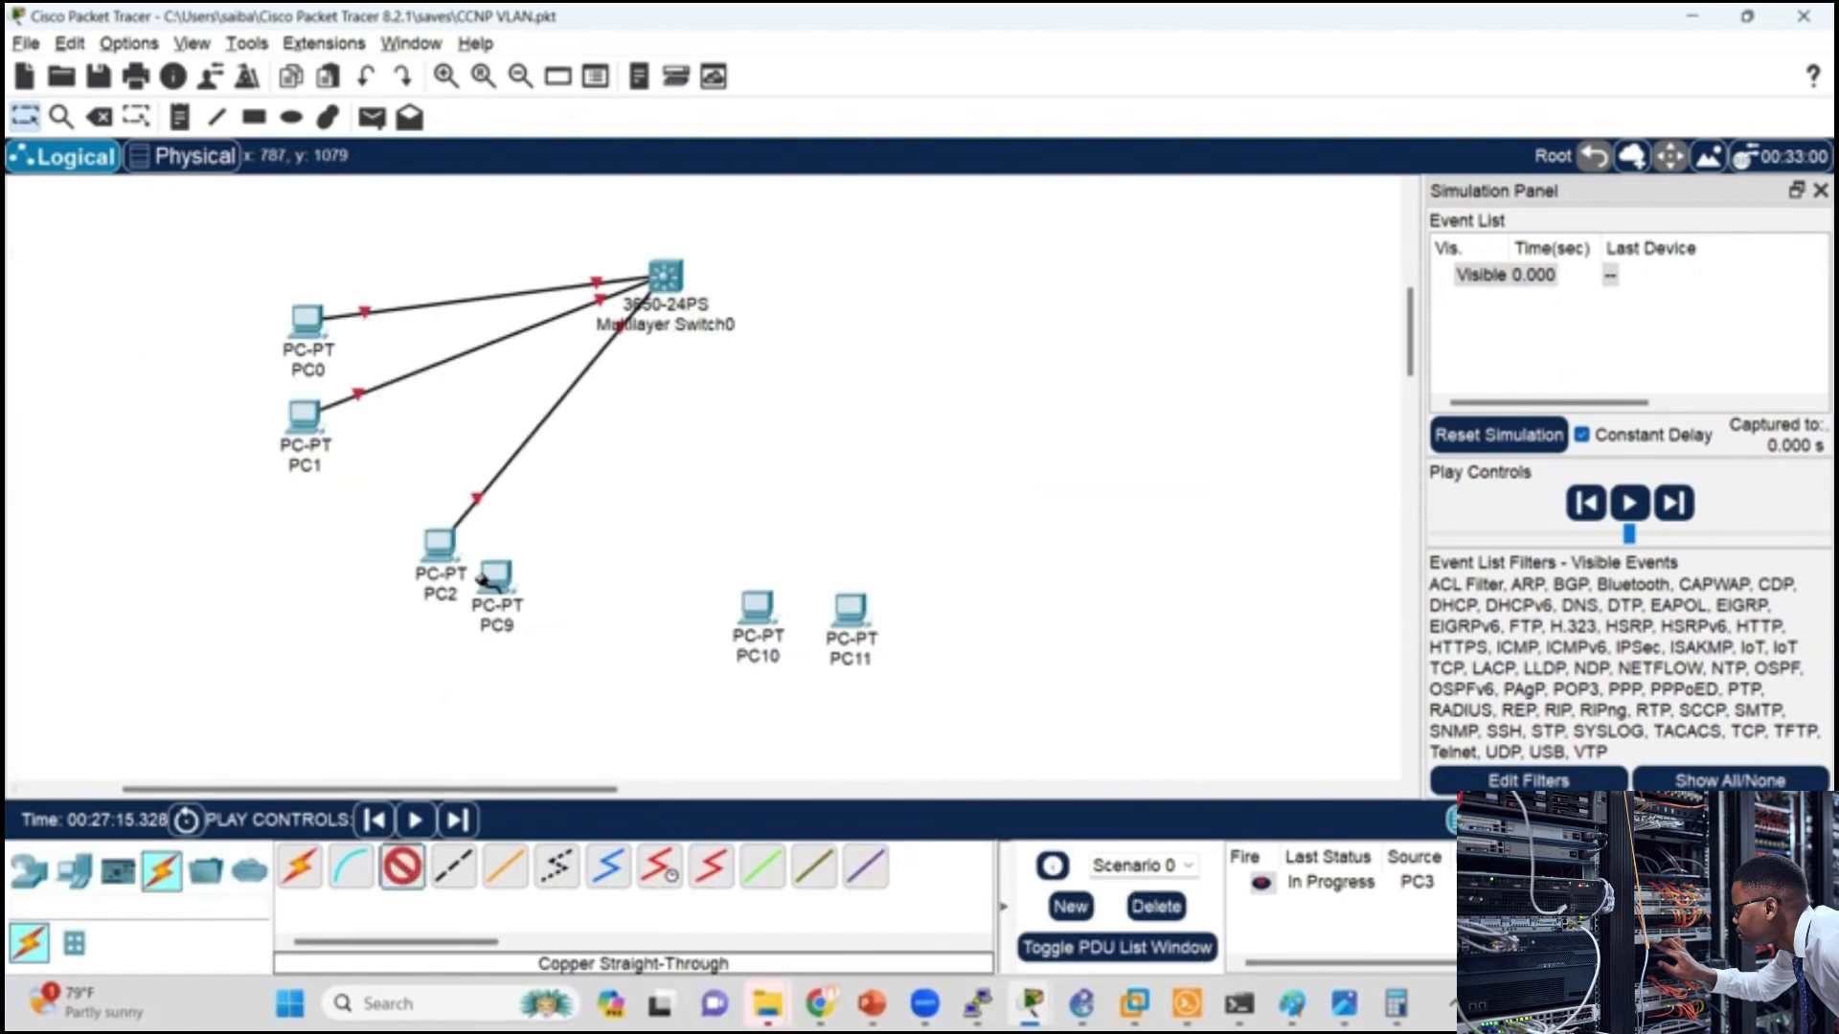
# Step: Connect PC9's FastEthernet0 to GigabitEthernet1/0/7 on Multilayer Switch0 with a copper straight-through cable
pyautogui.click(487, 579)
pyautogui.click(570, 671)
pyautogui.click(673, 279)
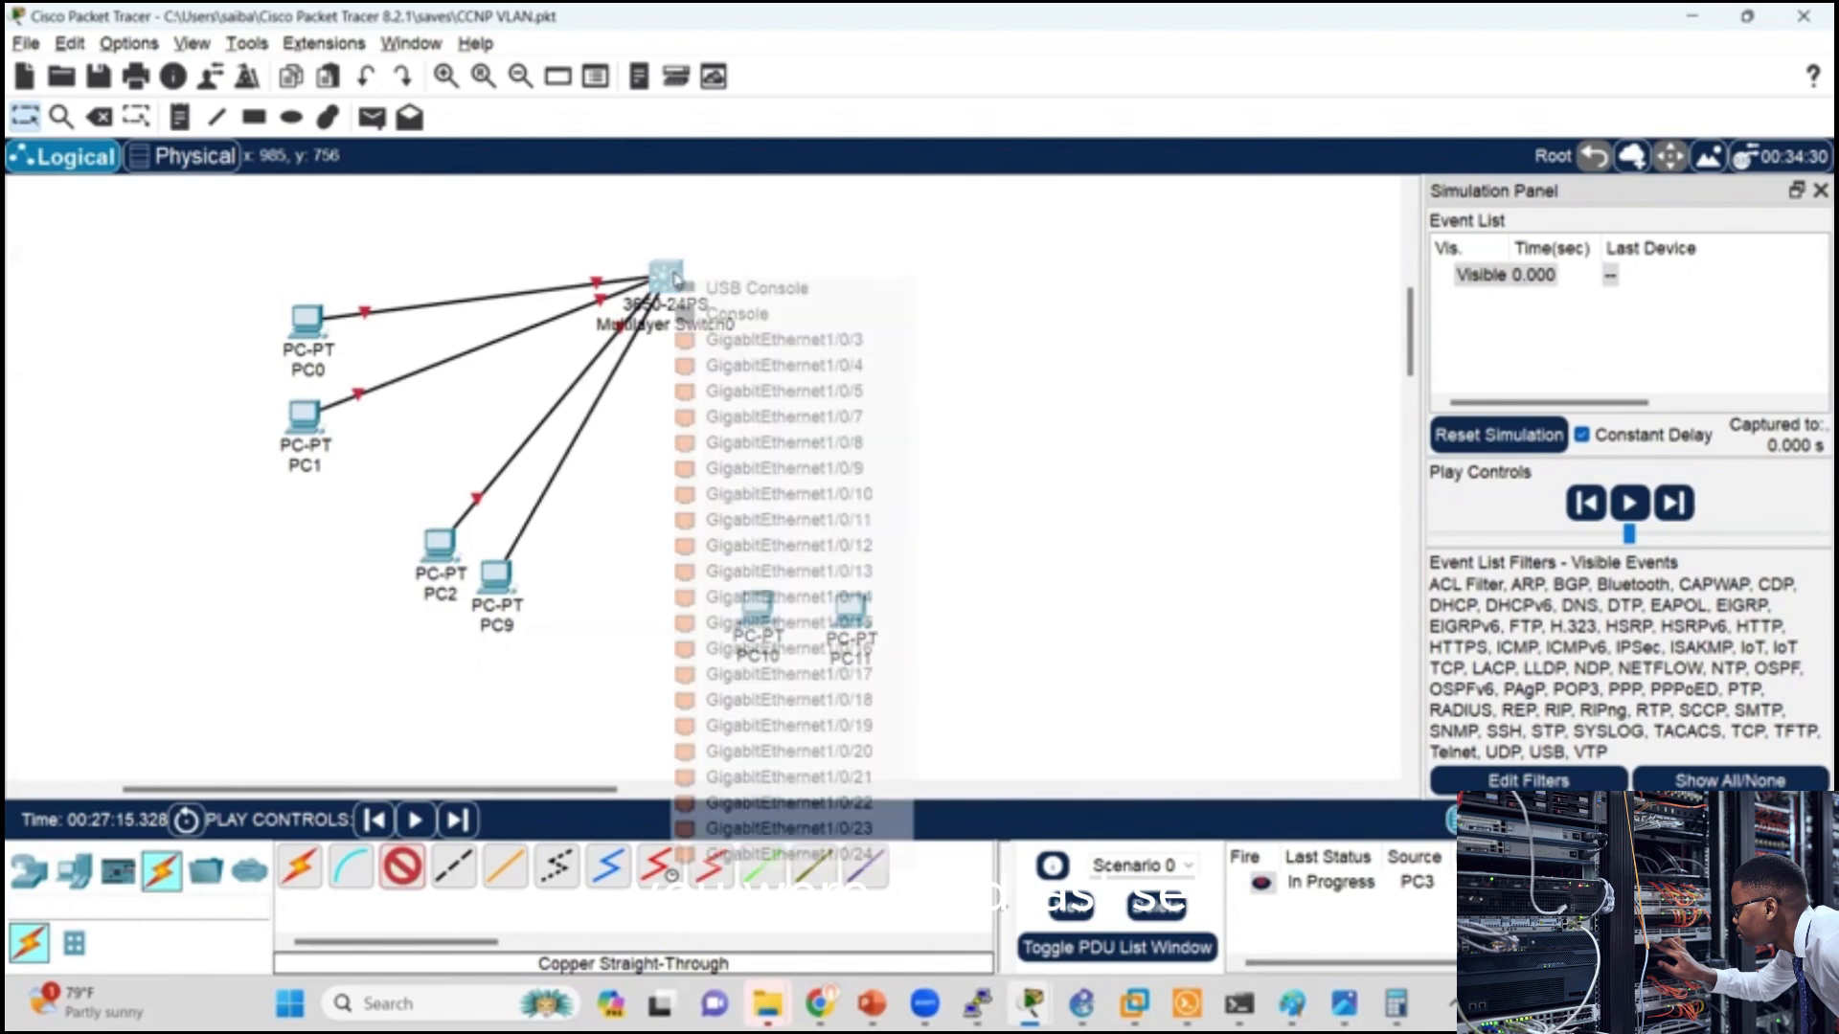
pyautogui.click(767, 417)
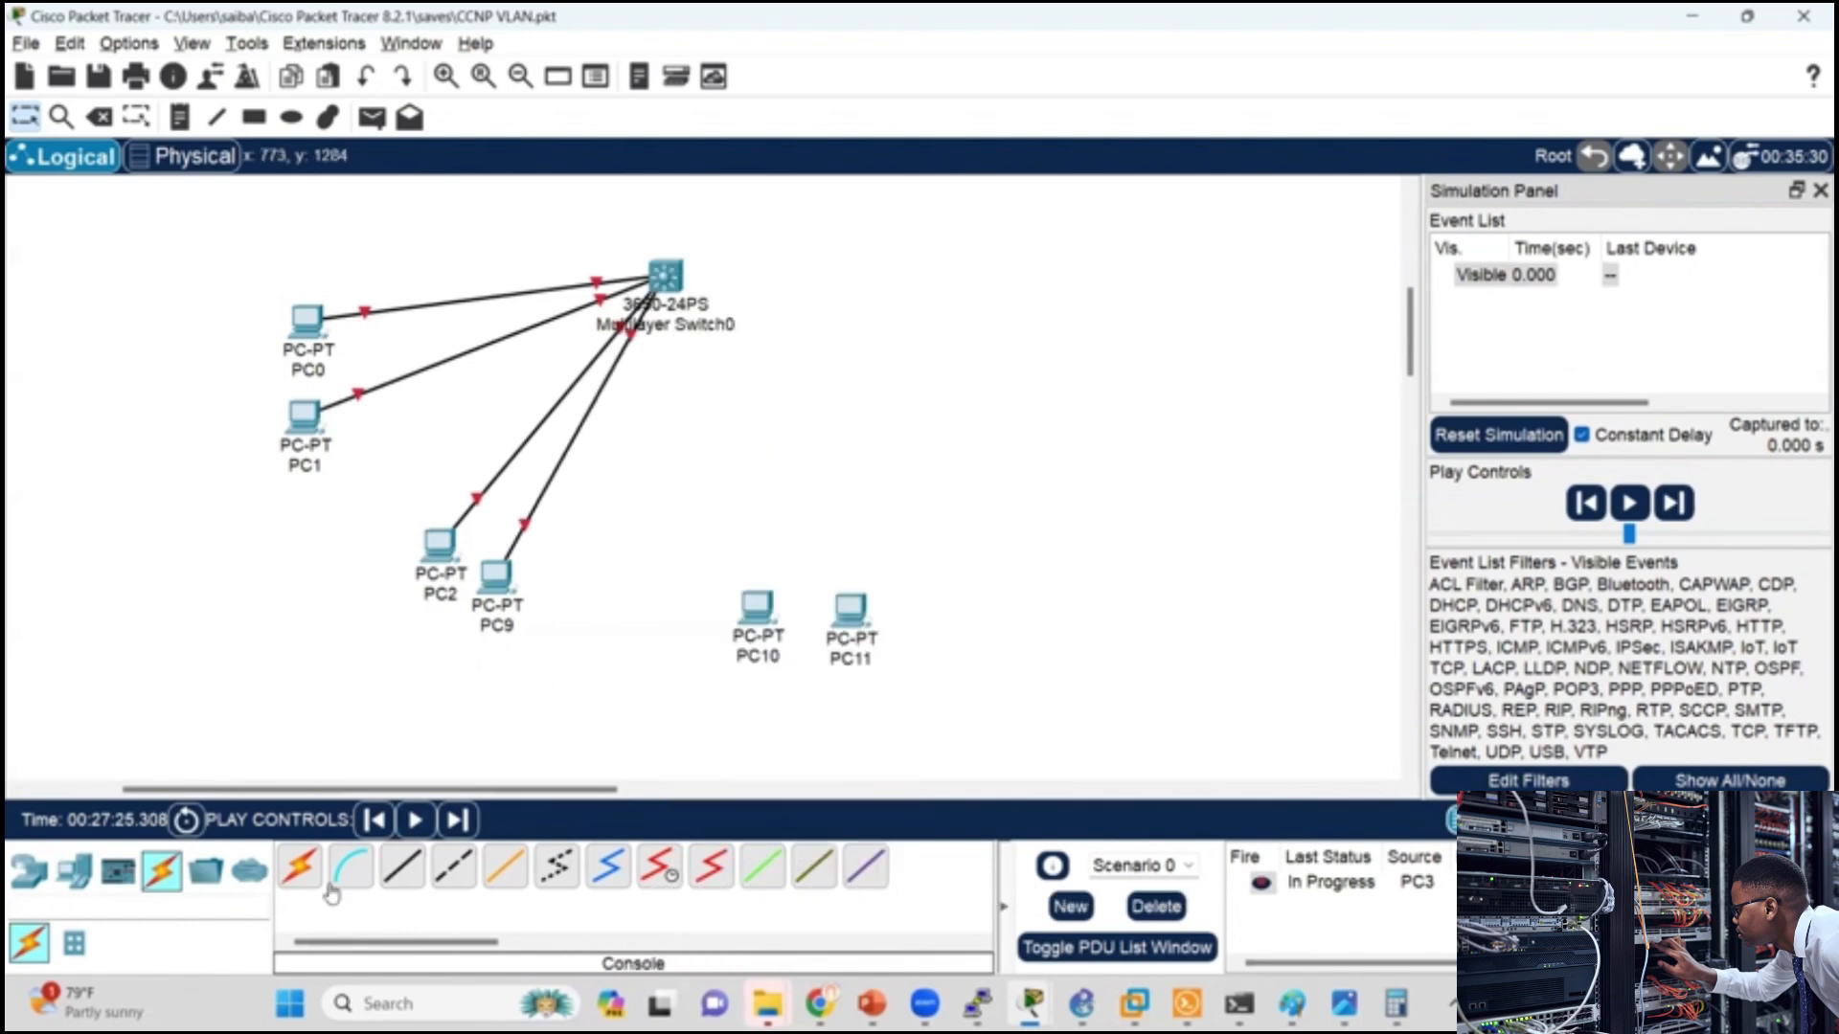
# Step: Connect PC10's FastEthernet0 to GigabitEthernet1/0/11 on Multilayer Switch0 with a copper straight-through cable
pyautogui.click(402, 867)
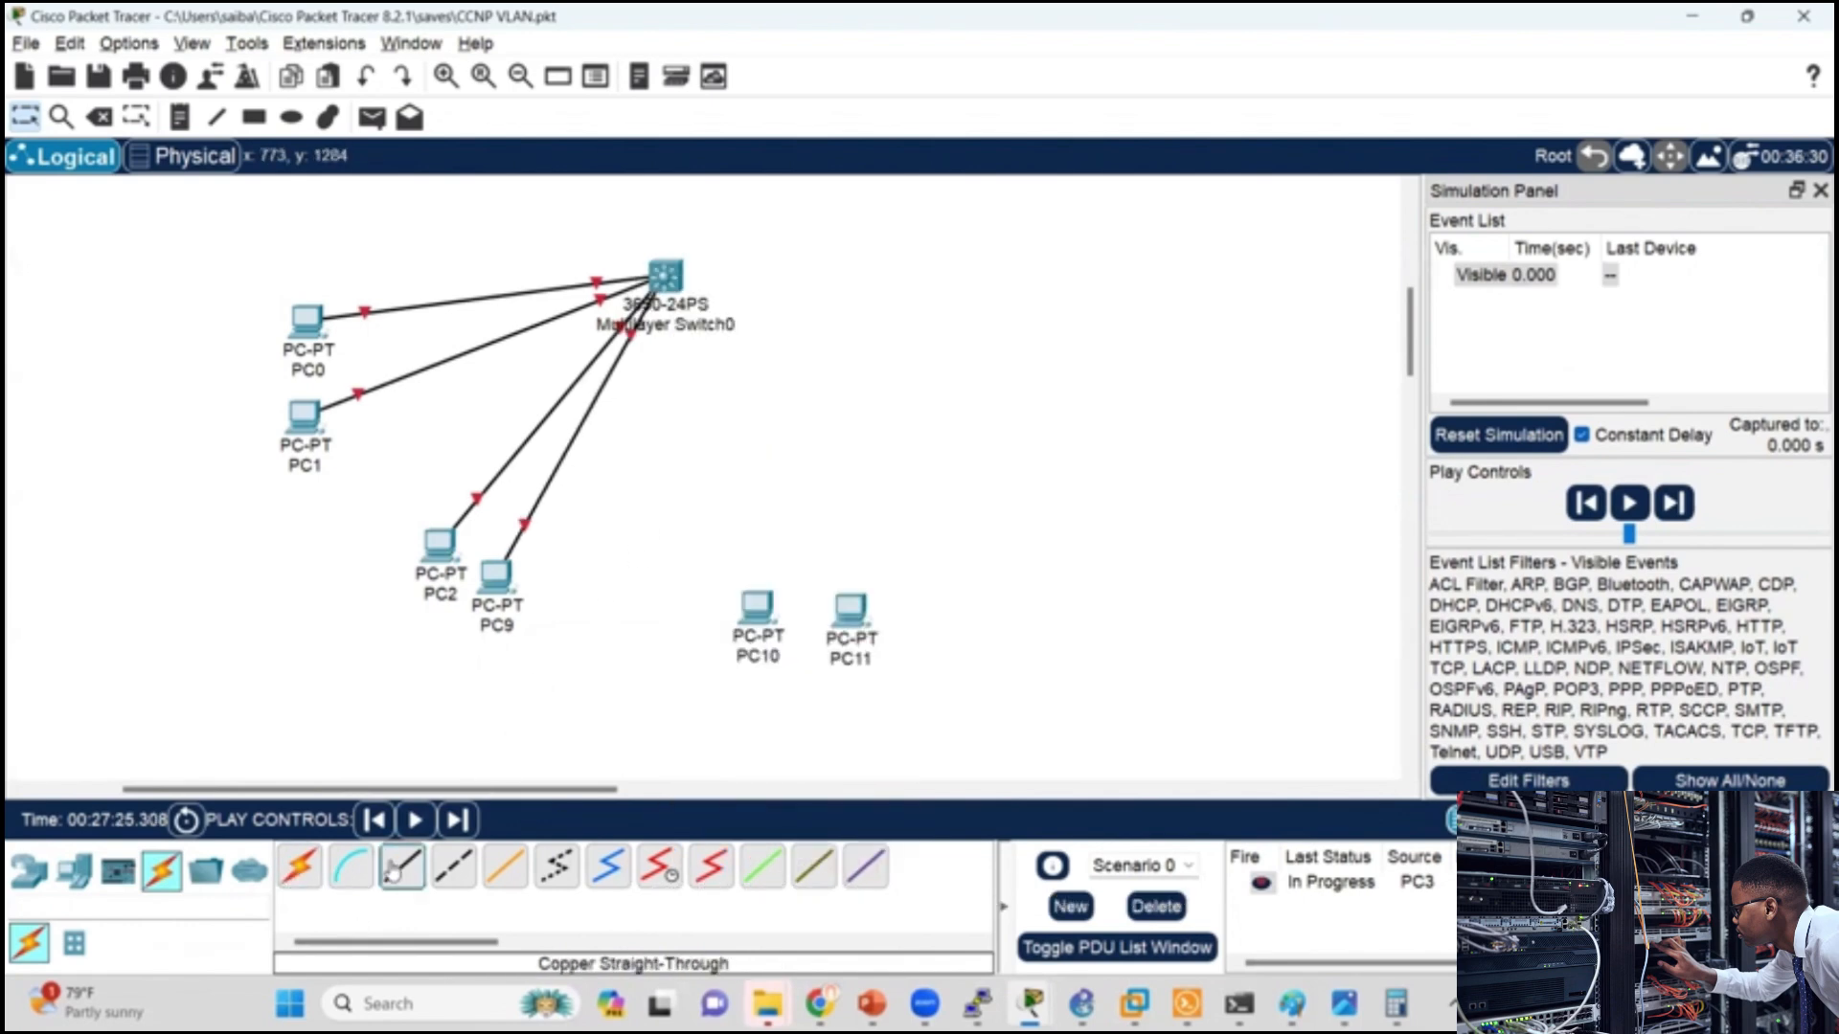
pyautogui.click(775, 609)
pyautogui.click(842, 704)
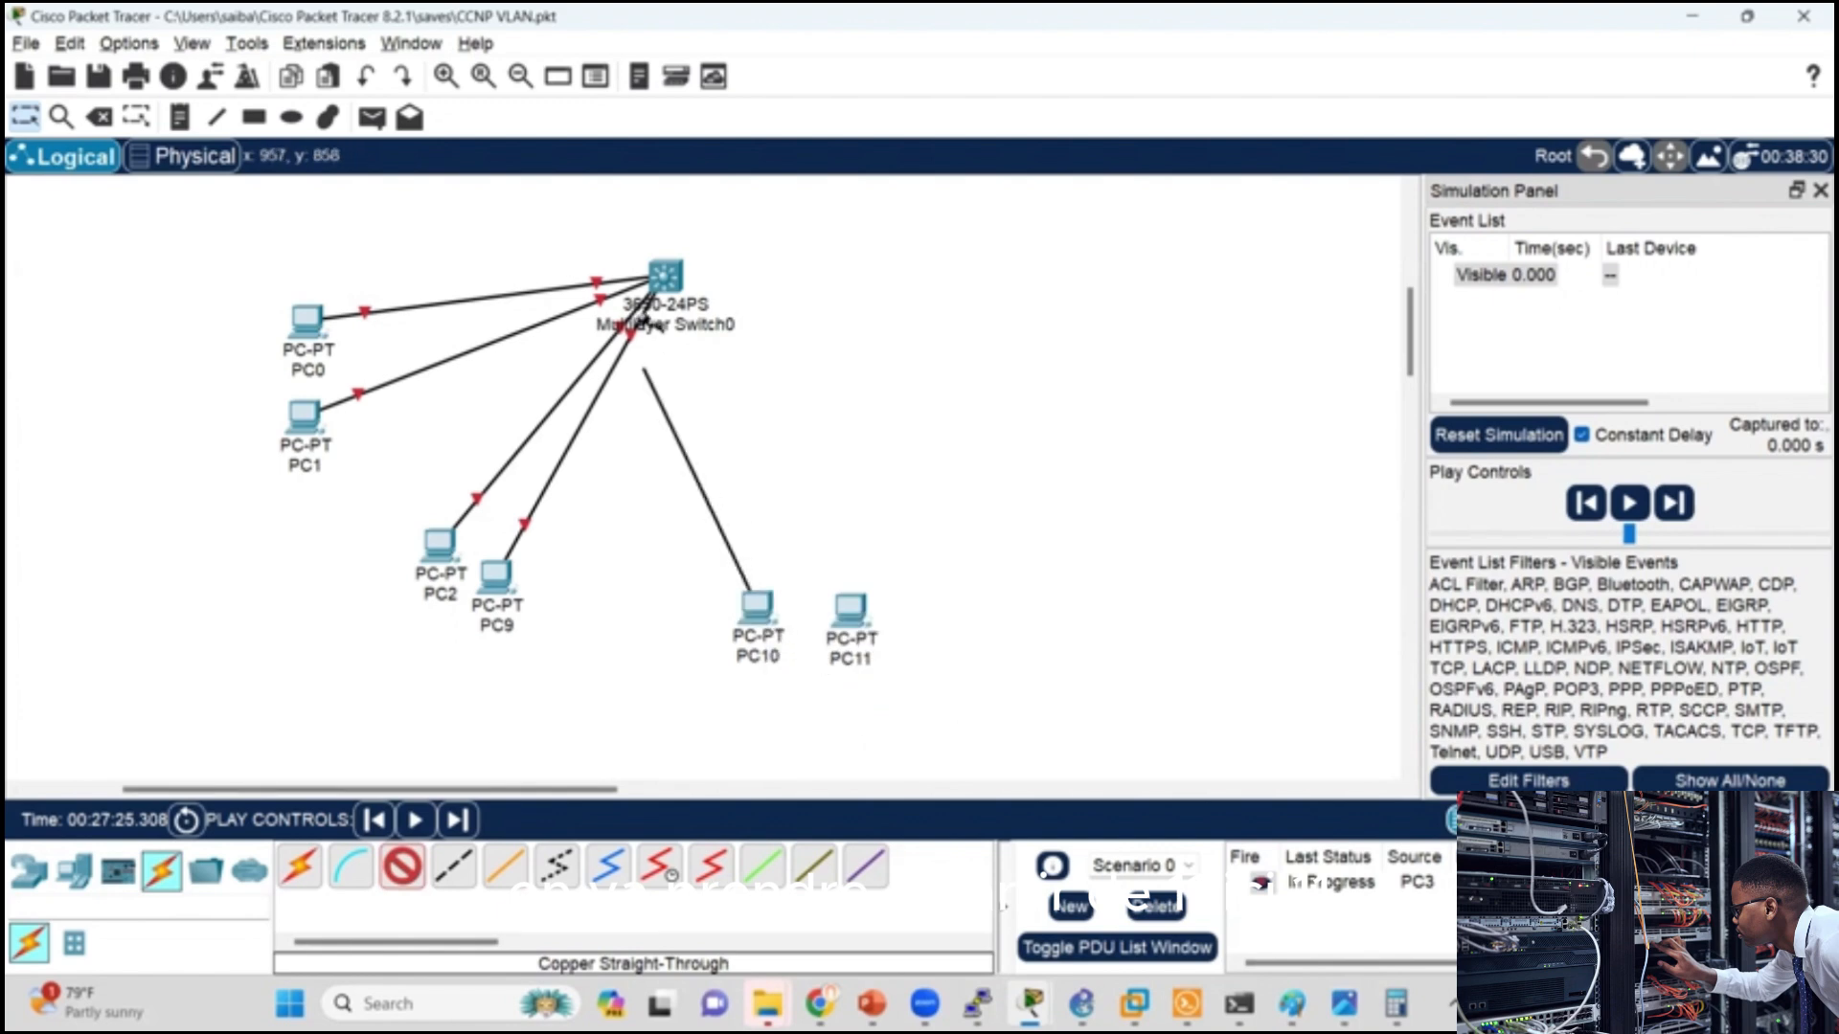
pyautogui.click(663, 276)
pyautogui.click(776, 487)
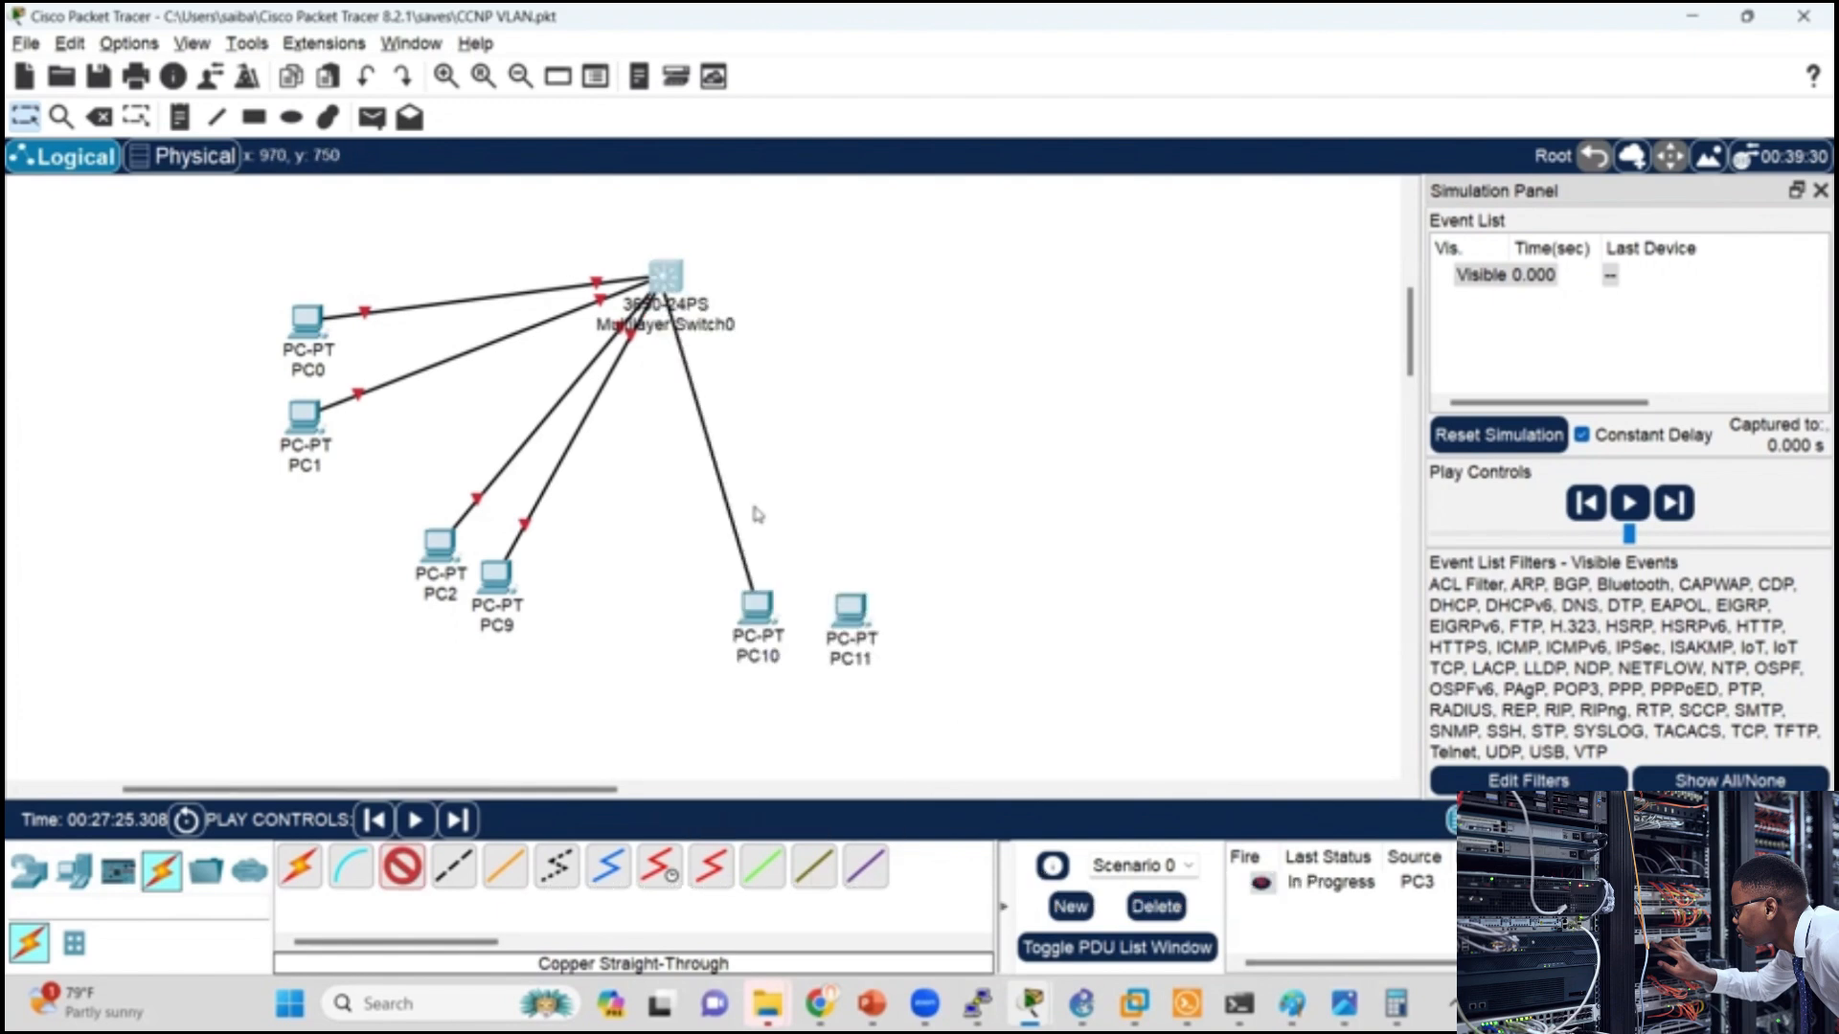
# Step: Connect PC11's FastEthernet0 to GigabitEthernet1/0/12 on Multilayer Switch0 with a copper straight-through cable
pyautogui.click(849, 611)
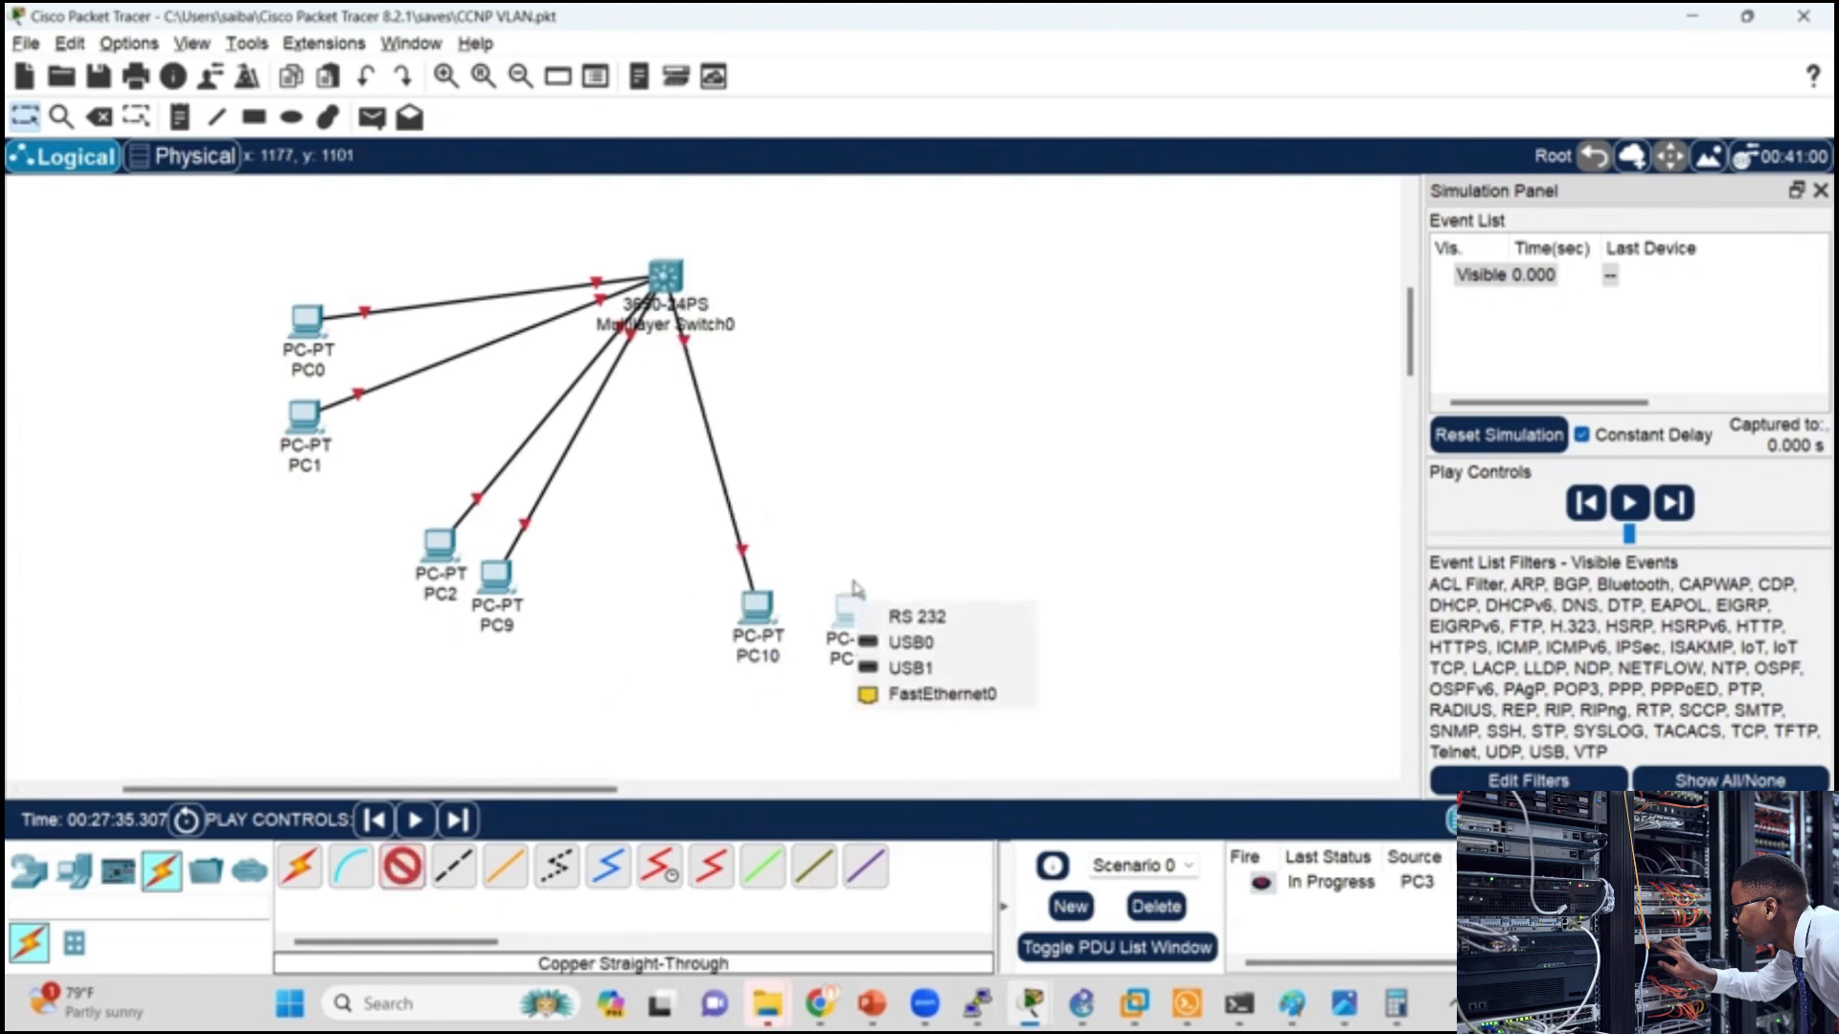
pyautogui.click(929, 694)
pyautogui.click(682, 280)
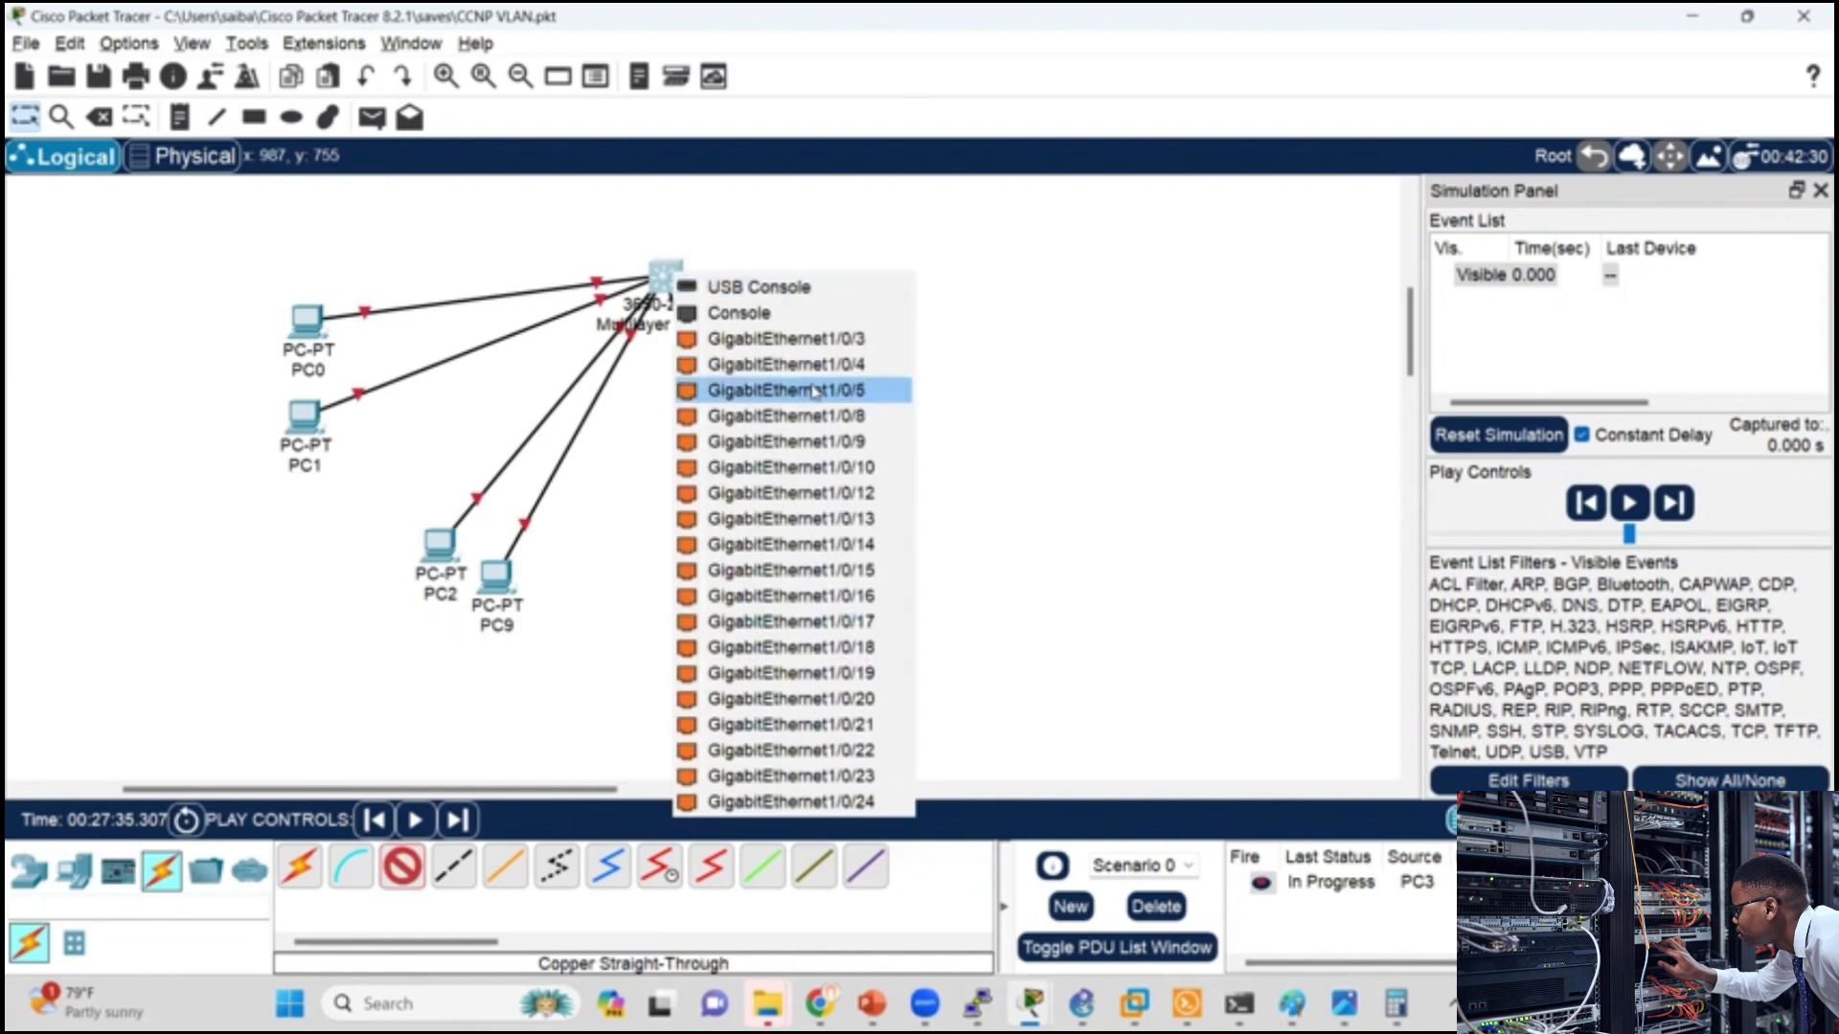
pyautogui.click(824, 492)
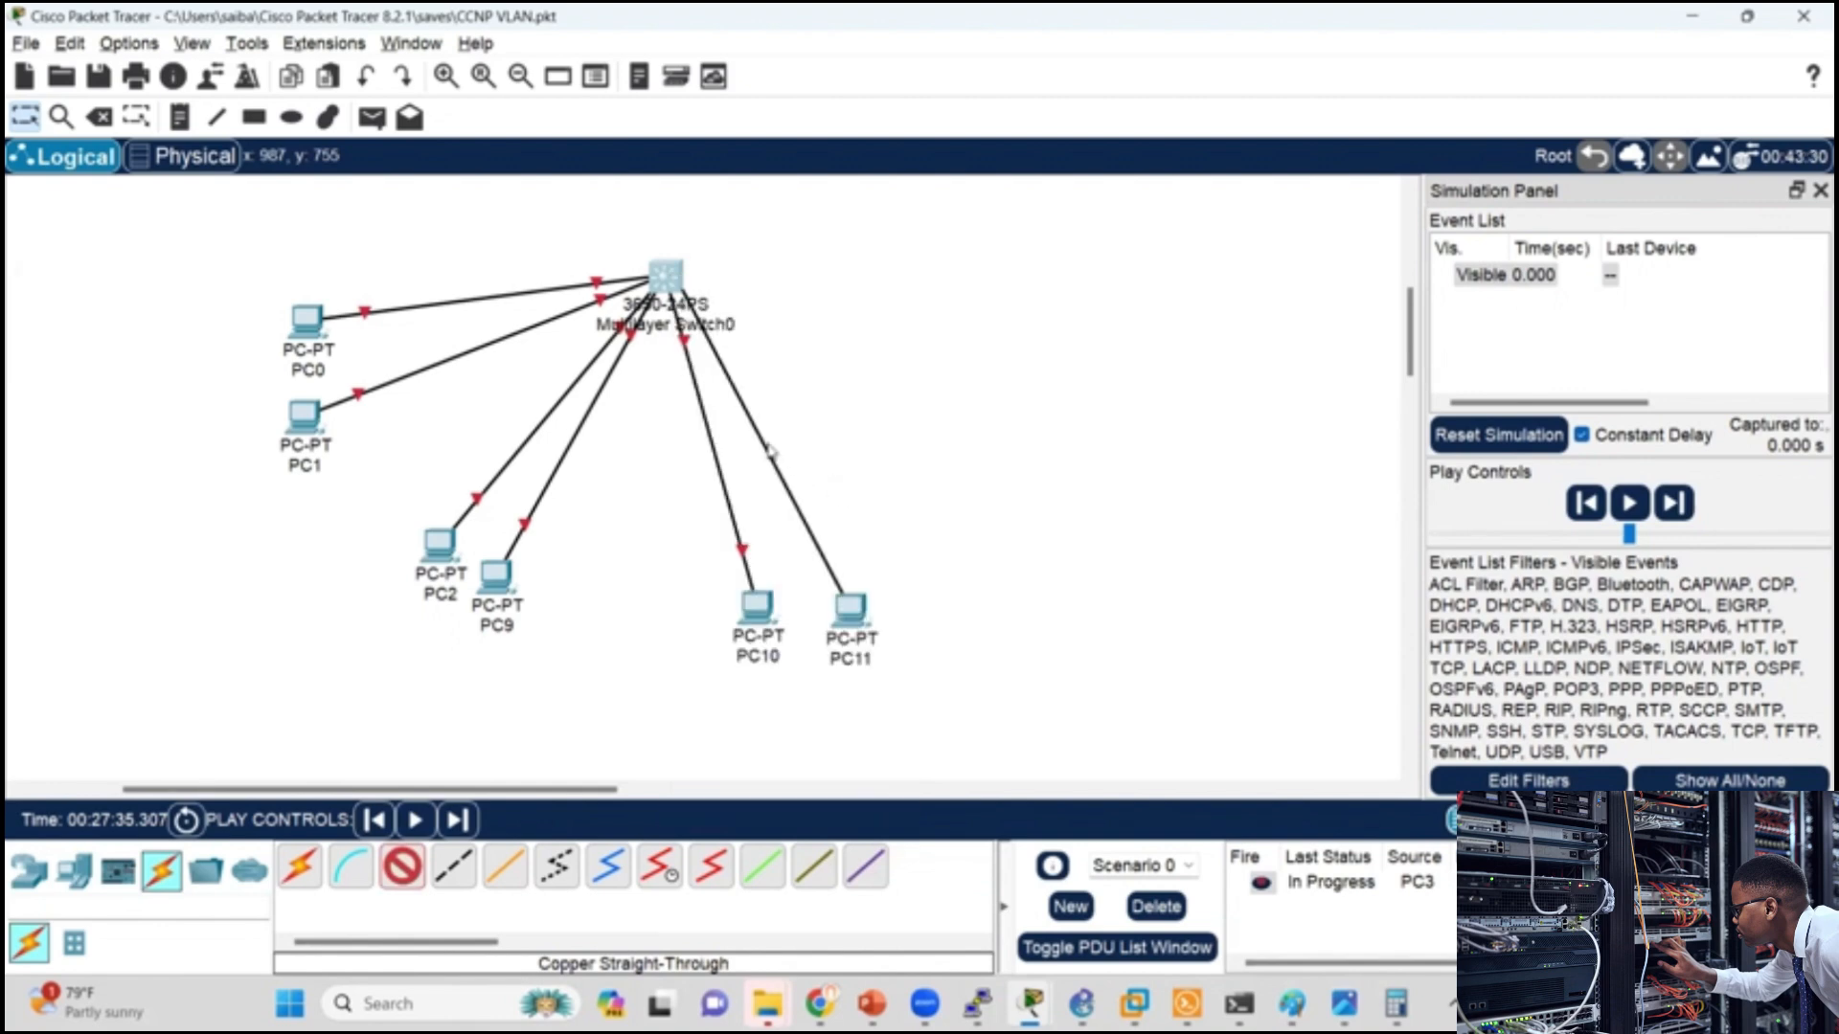
# Step: Draw an ellipse with a lime-green fill and black outline around PC0 and PC1
pyautogui.click(325, 120)
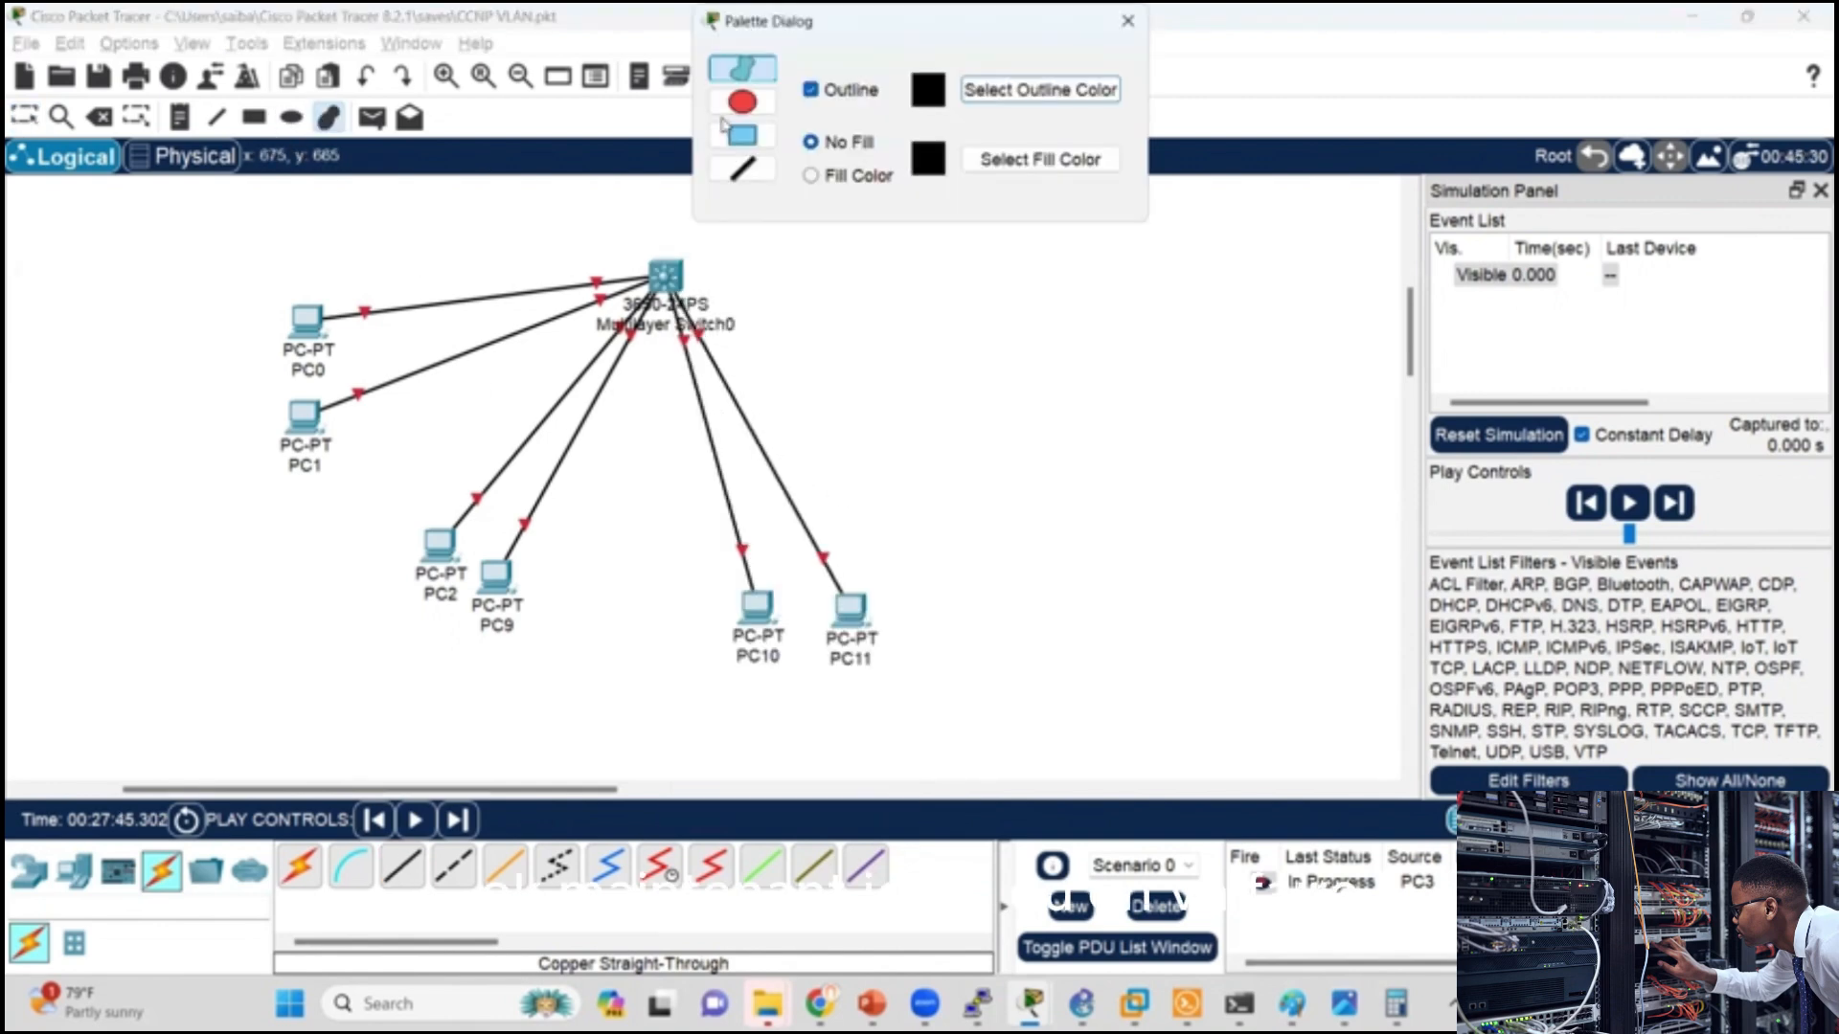
pyautogui.click(743, 103)
pyautogui.click(812, 175)
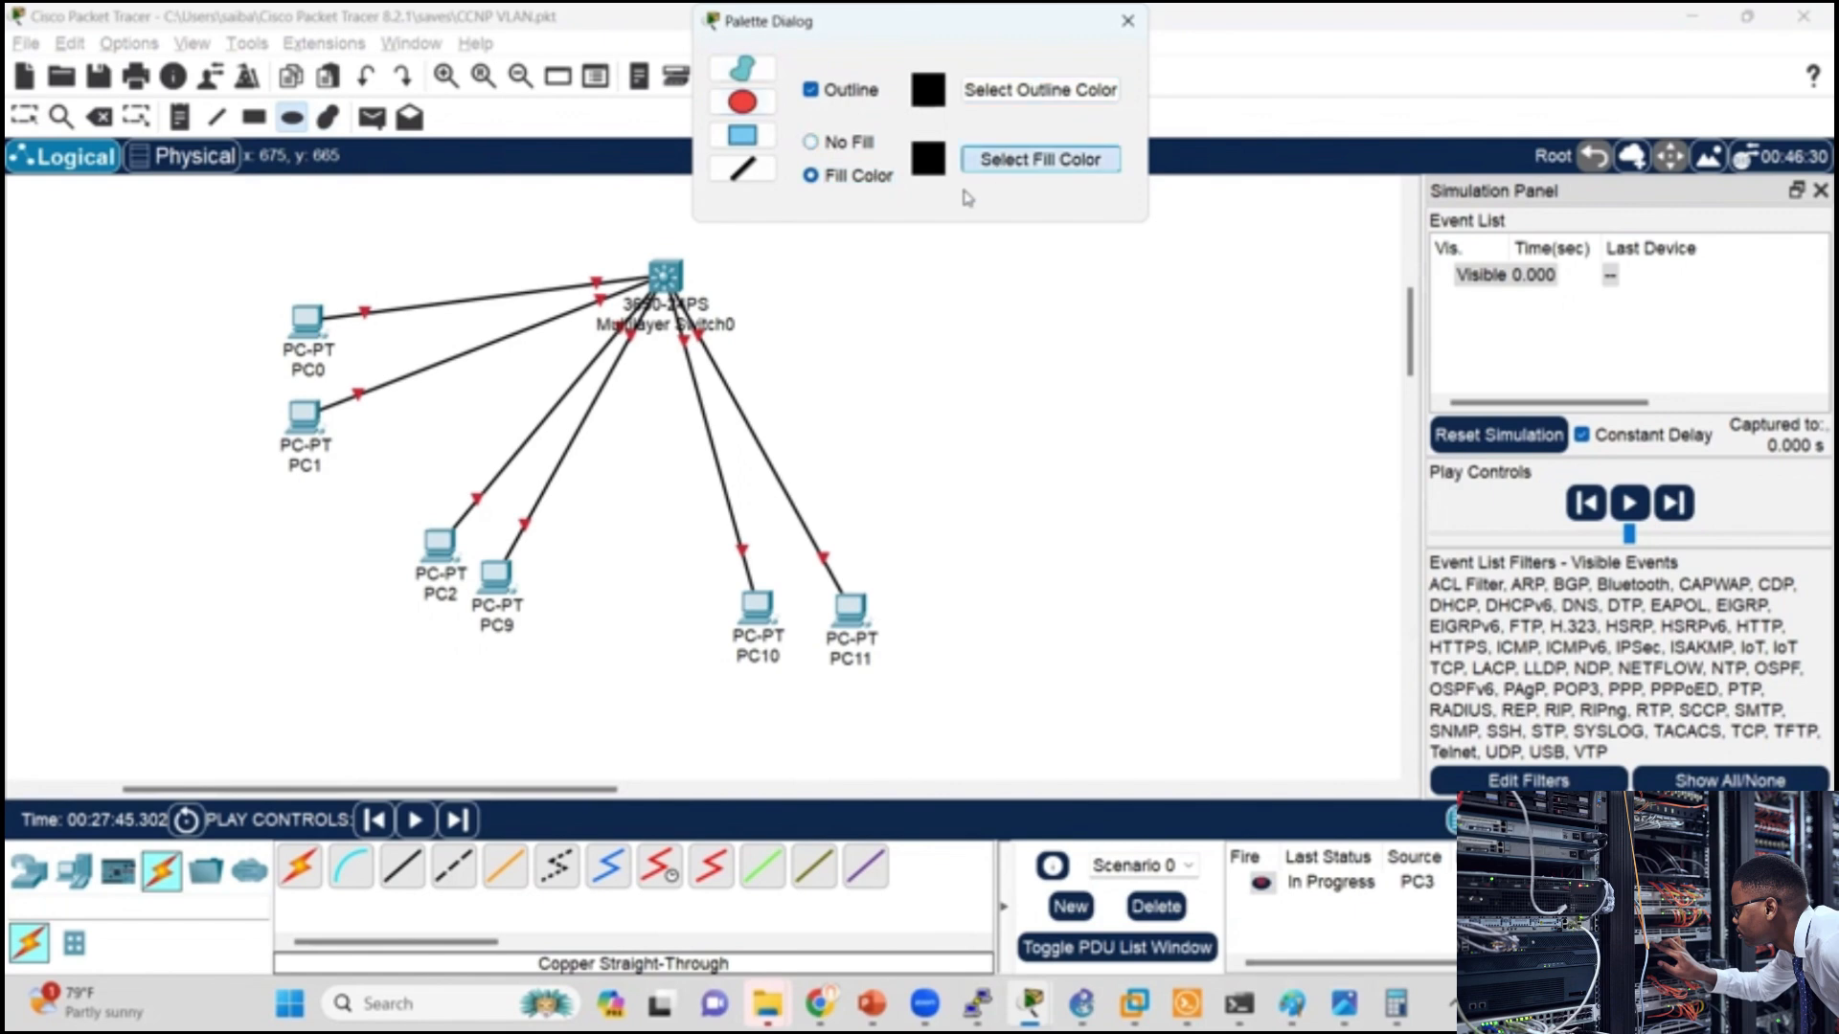
pyautogui.click(1032, 159)
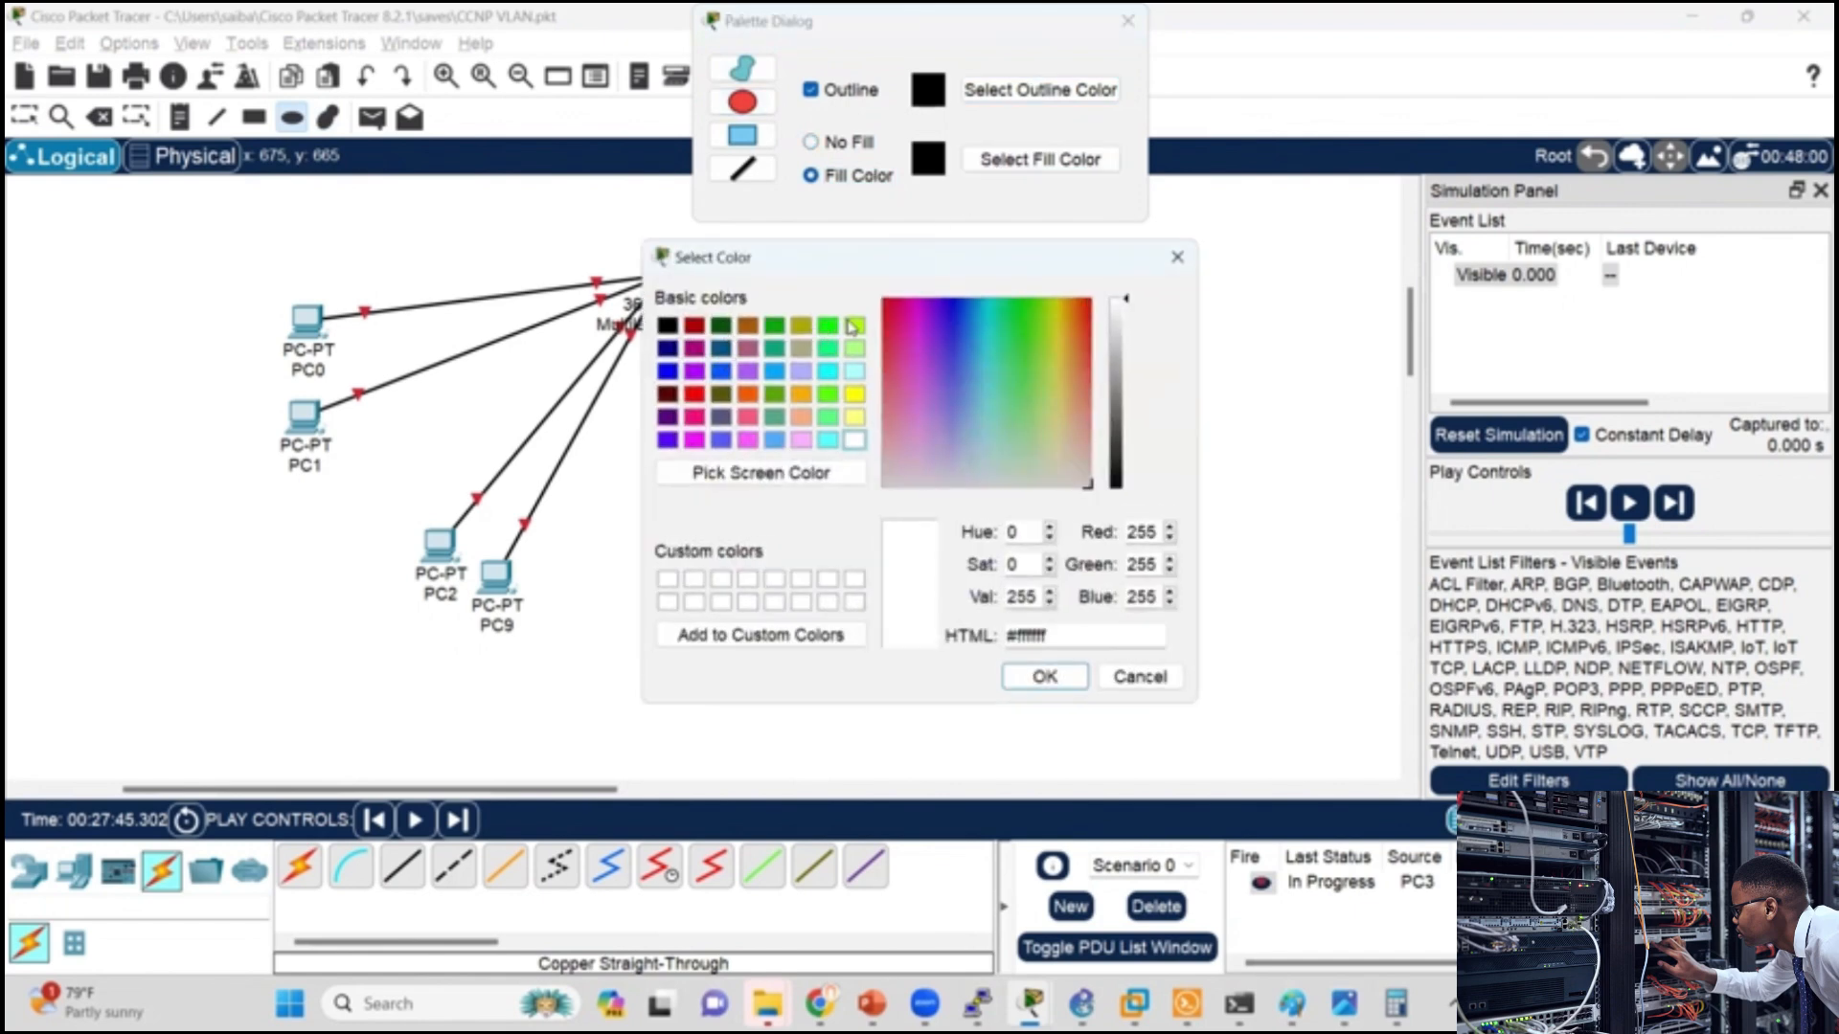
pyautogui.click(851, 327)
pyautogui.click(1020, 667)
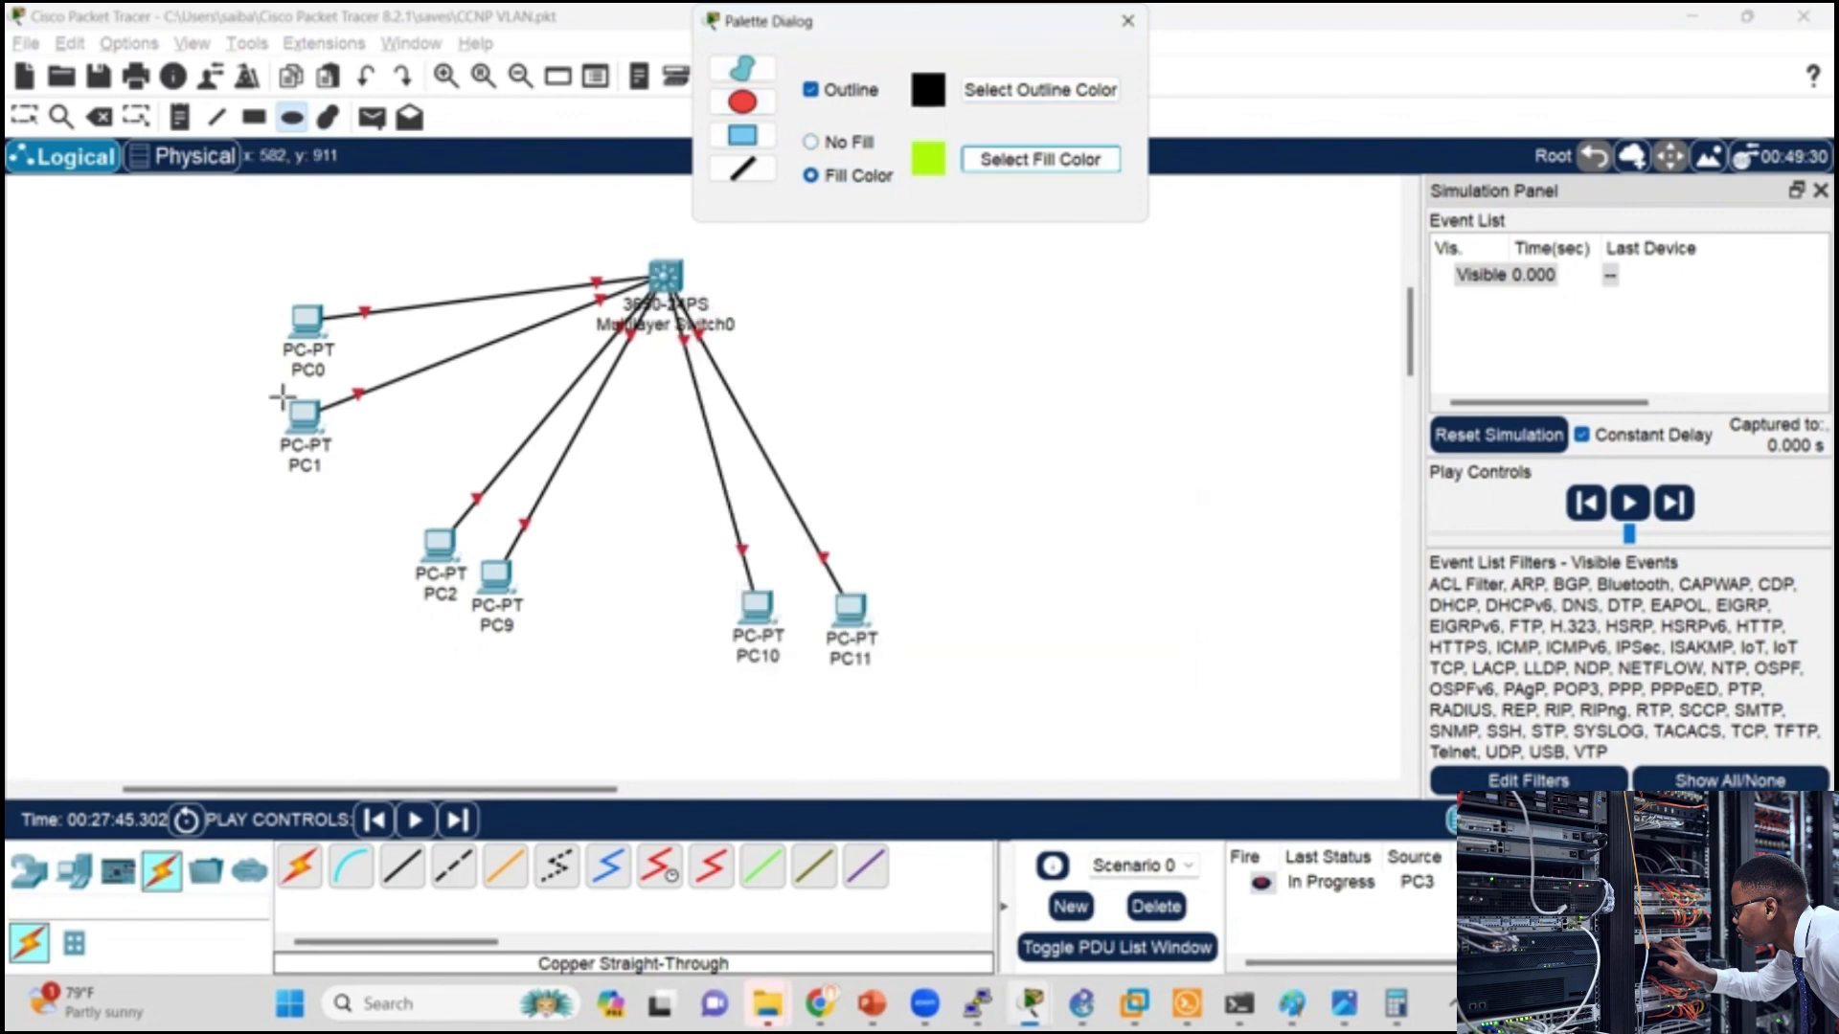
pyautogui.moveTo(181, 262); pyautogui.dragTo(435, 488)
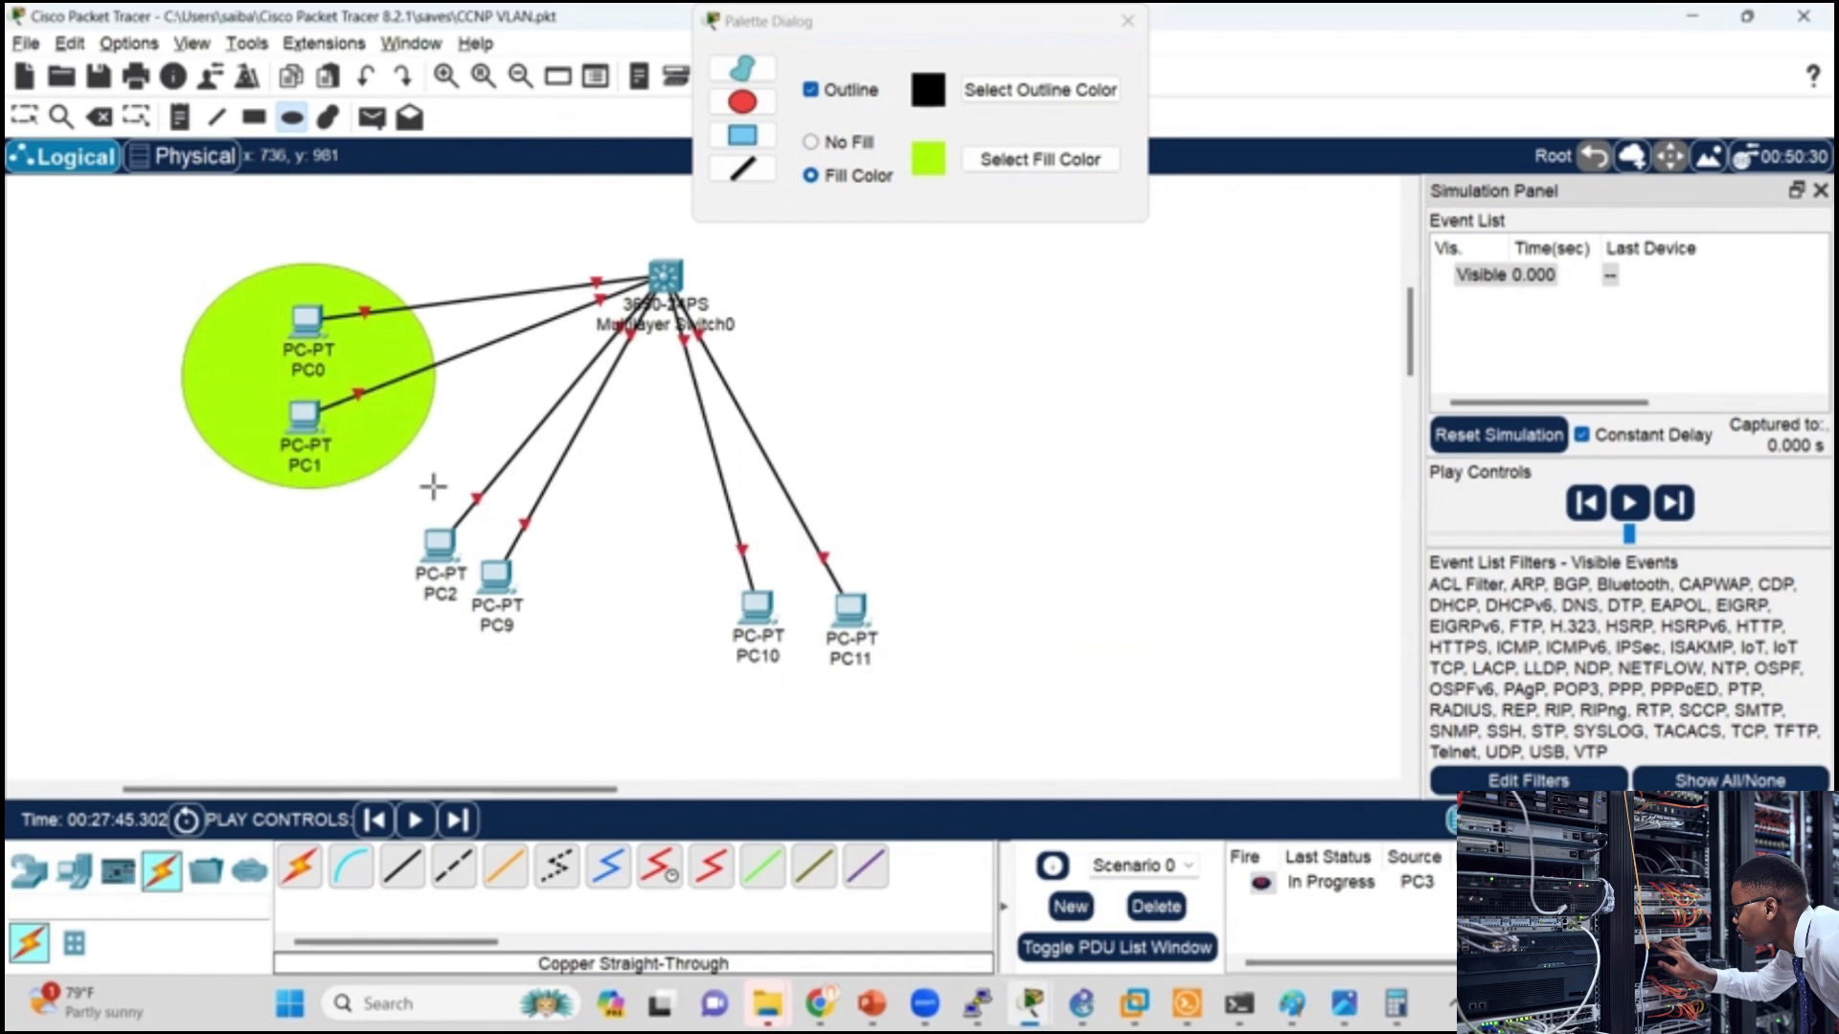
# Step: Set the fill color to green #55aa00 and draw an ellipse around PC2 and PC9
pyautogui.click(1040, 159)
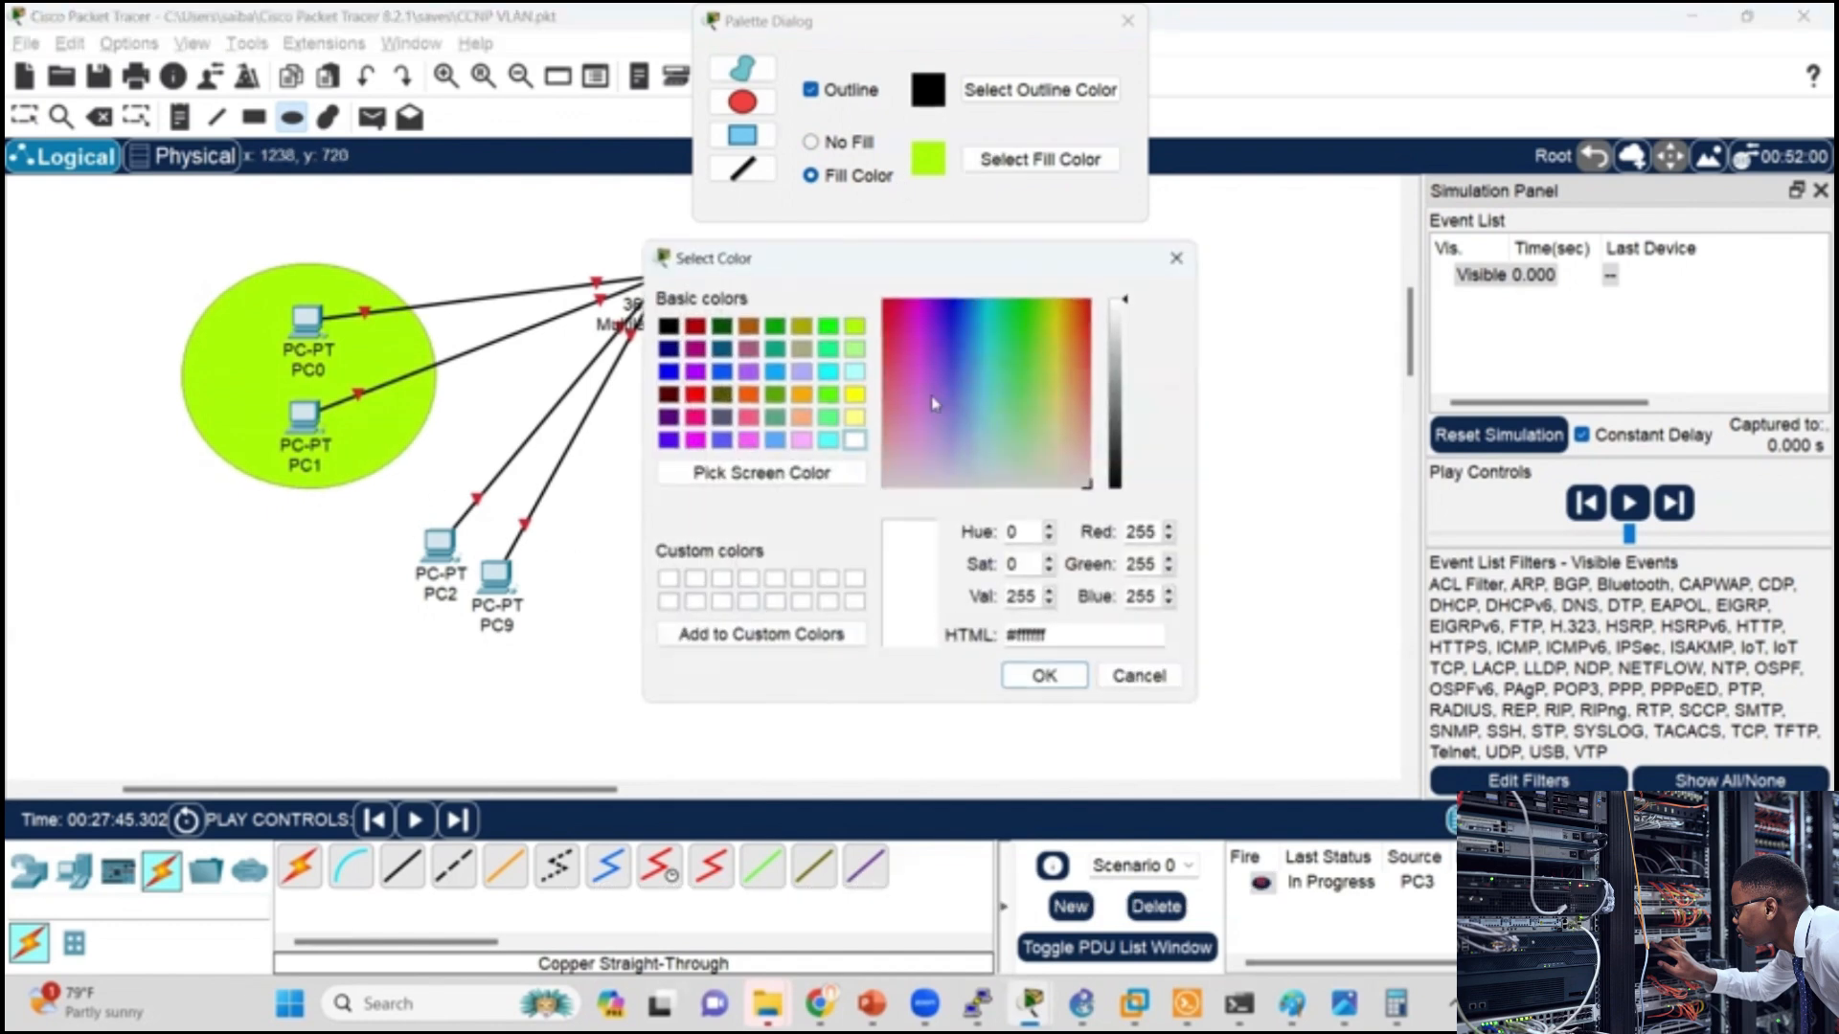
pyautogui.click(783, 397)
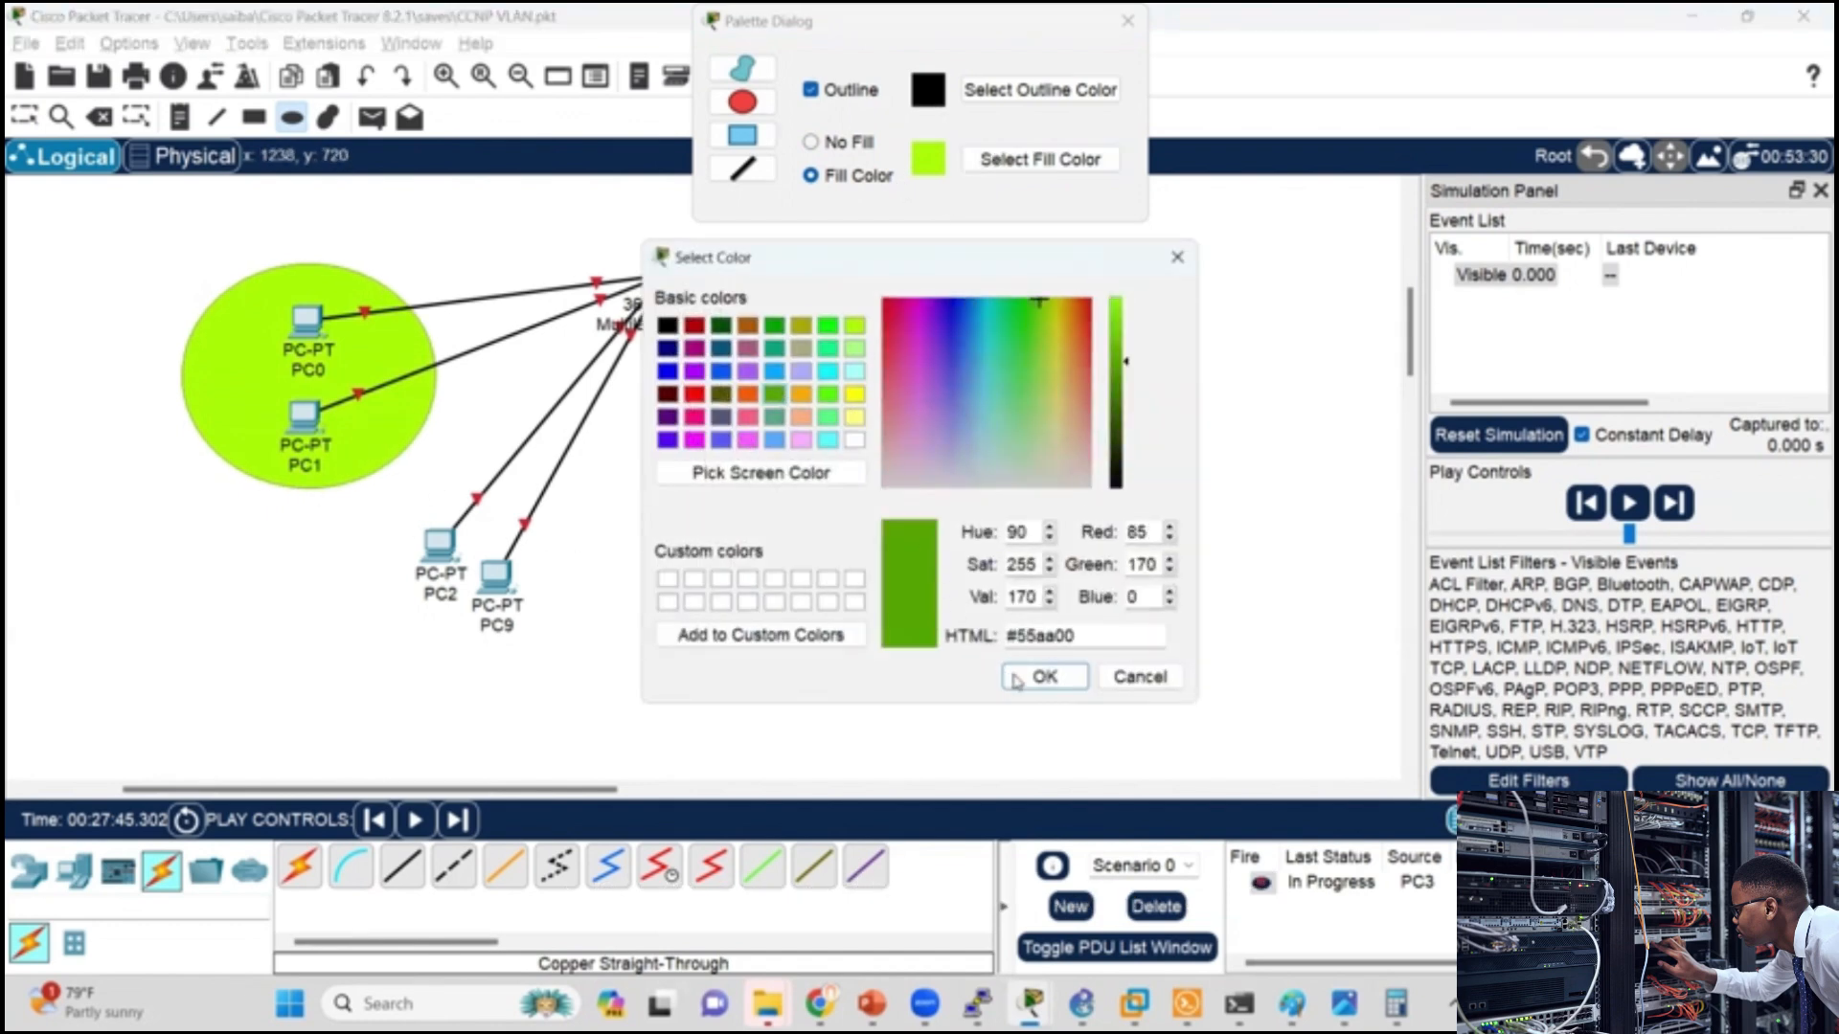
pyautogui.click(1044, 676)
pyautogui.moveTo(355, 506); pyautogui.dragTo(618, 710)
# Step: Set the fill color to pink-magenta and draw an ellipse around PC10 and PC11
pyautogui.click(1040, 159)
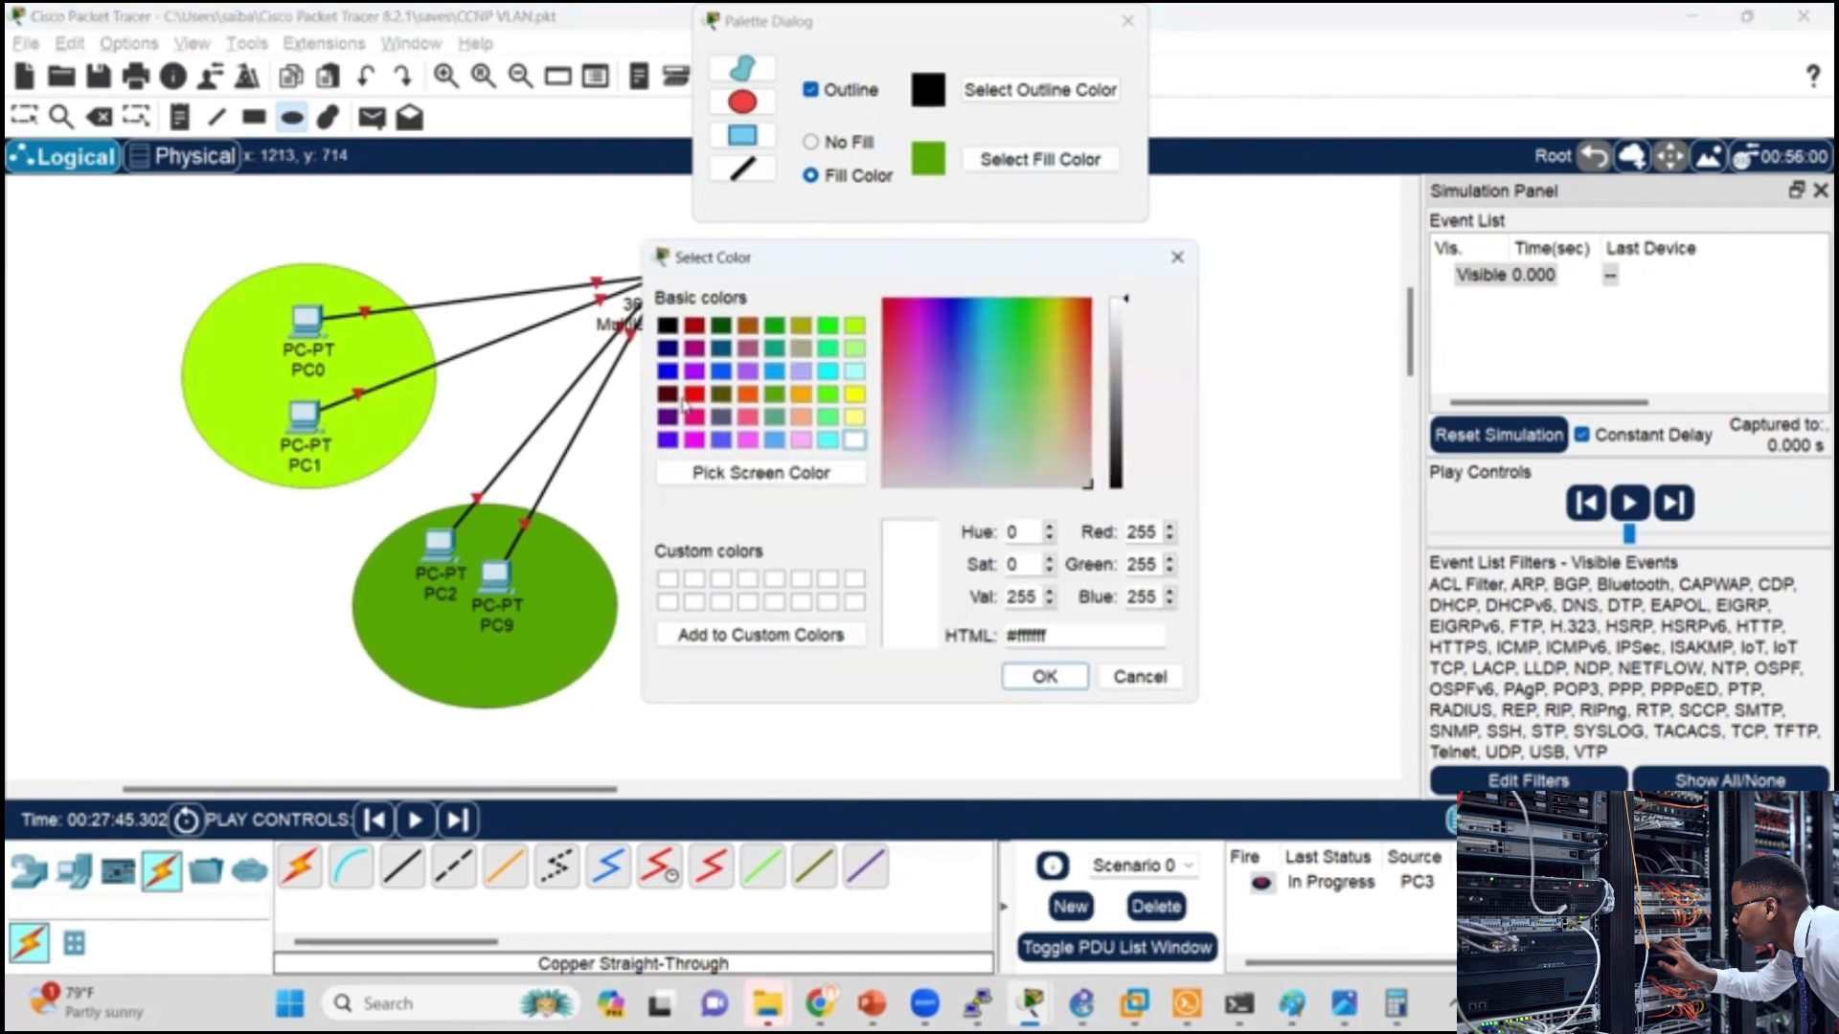
pyautogui.click(750, 439)
pyautogui.click(1044, 676)
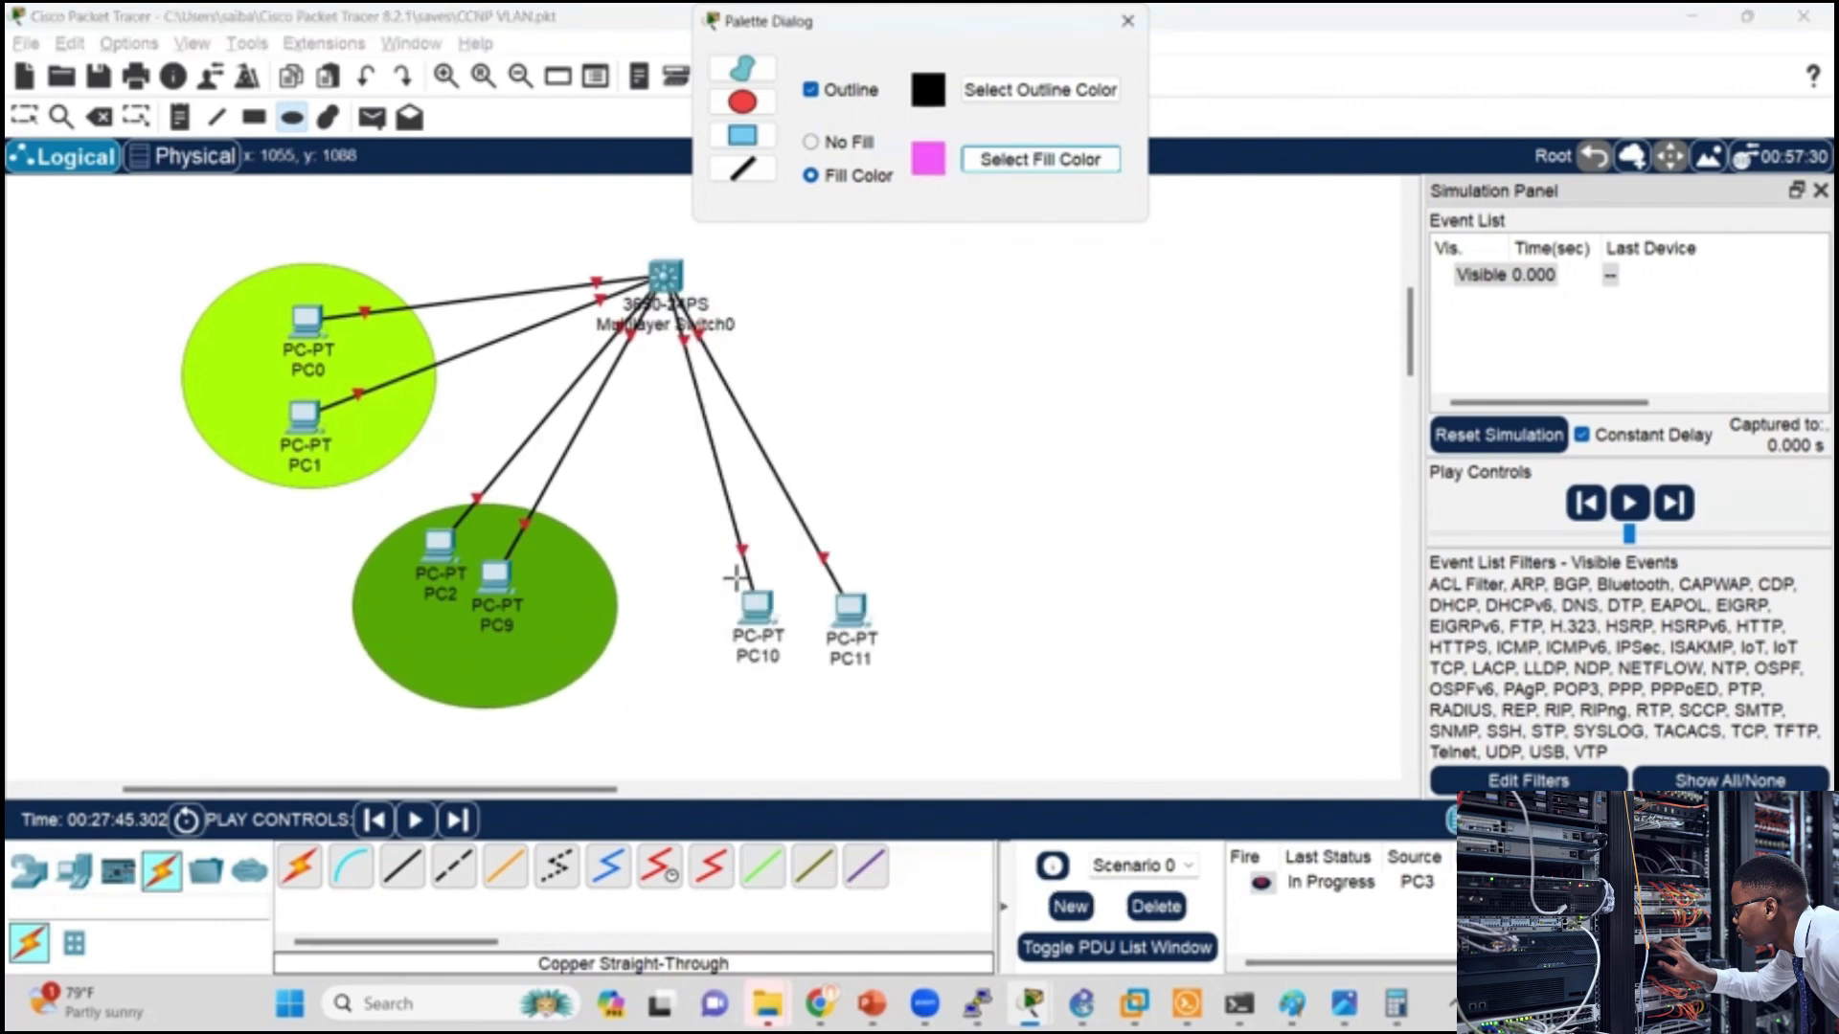
pyautogui.moveTo(687, 541); pyautogui.dragTo(943, 757)
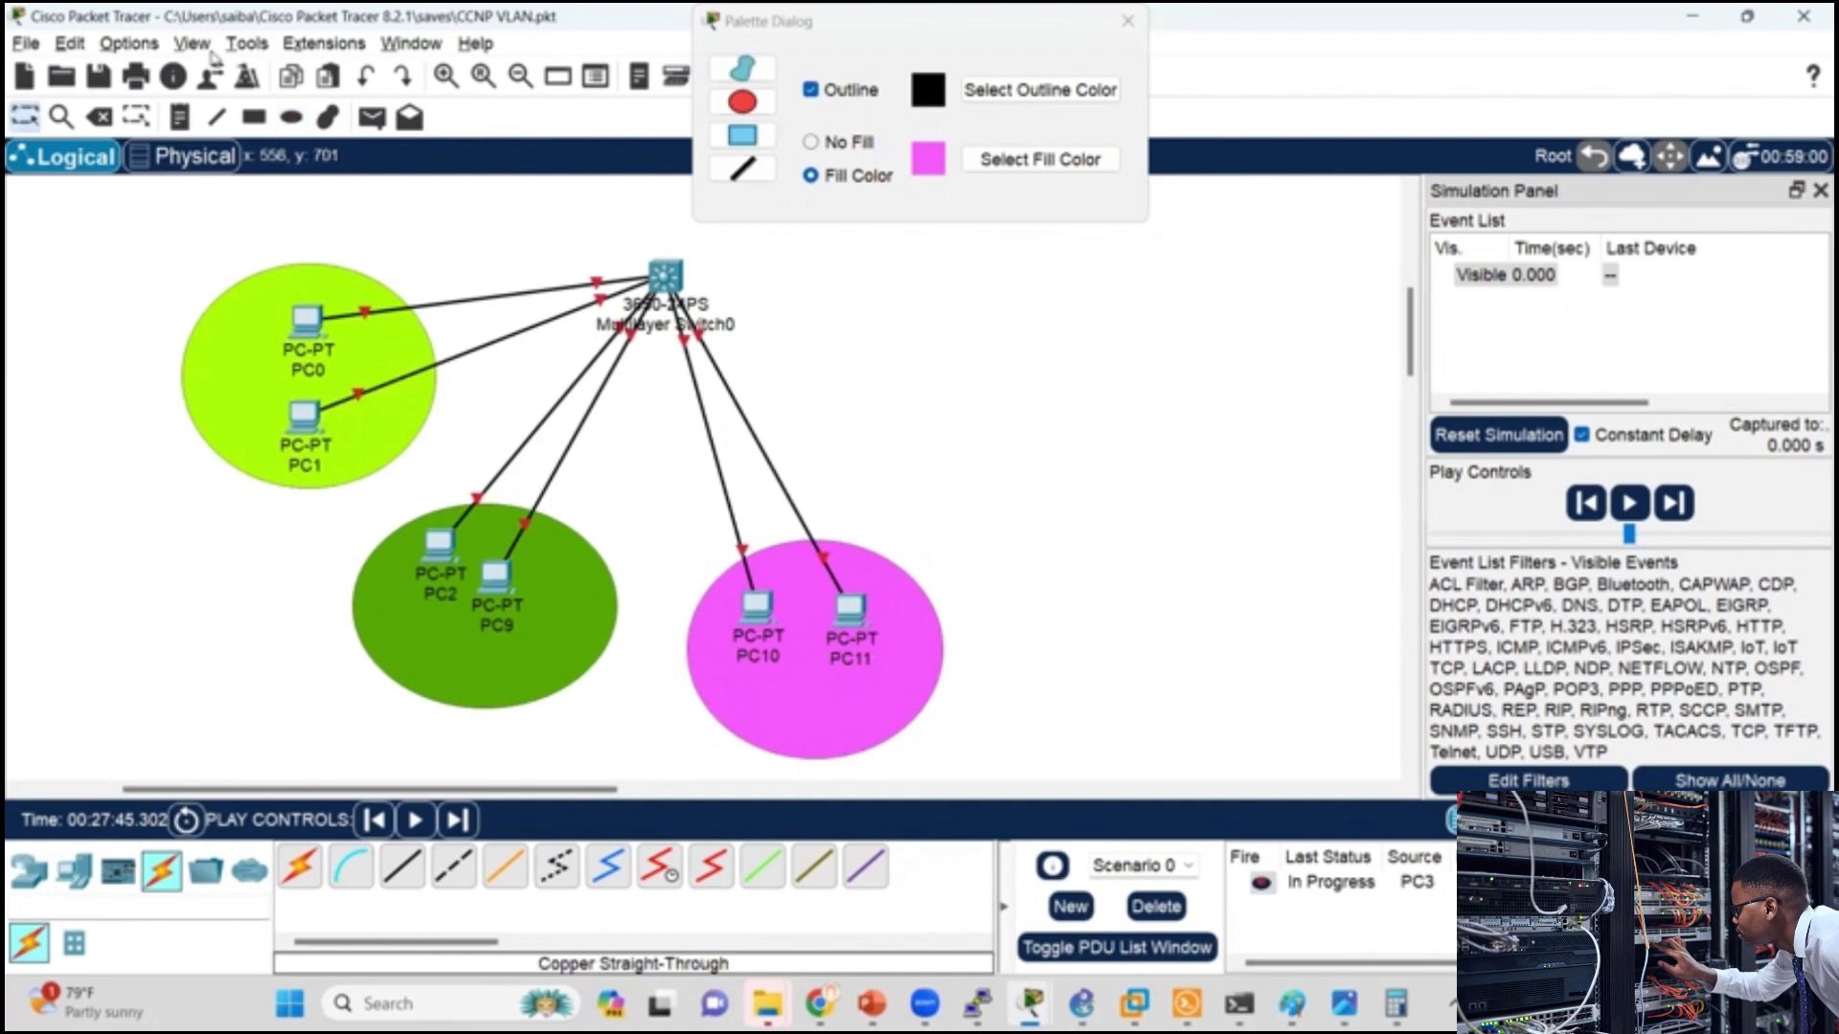
# Step: Label the ellipses with text notes: vlan10 for PC0 and PC1, vlan20 for PC2 and PC9, vlan30 for PC10 and PC11
pyautogui.click(180, 118)
pyautogui.click(213, 355)
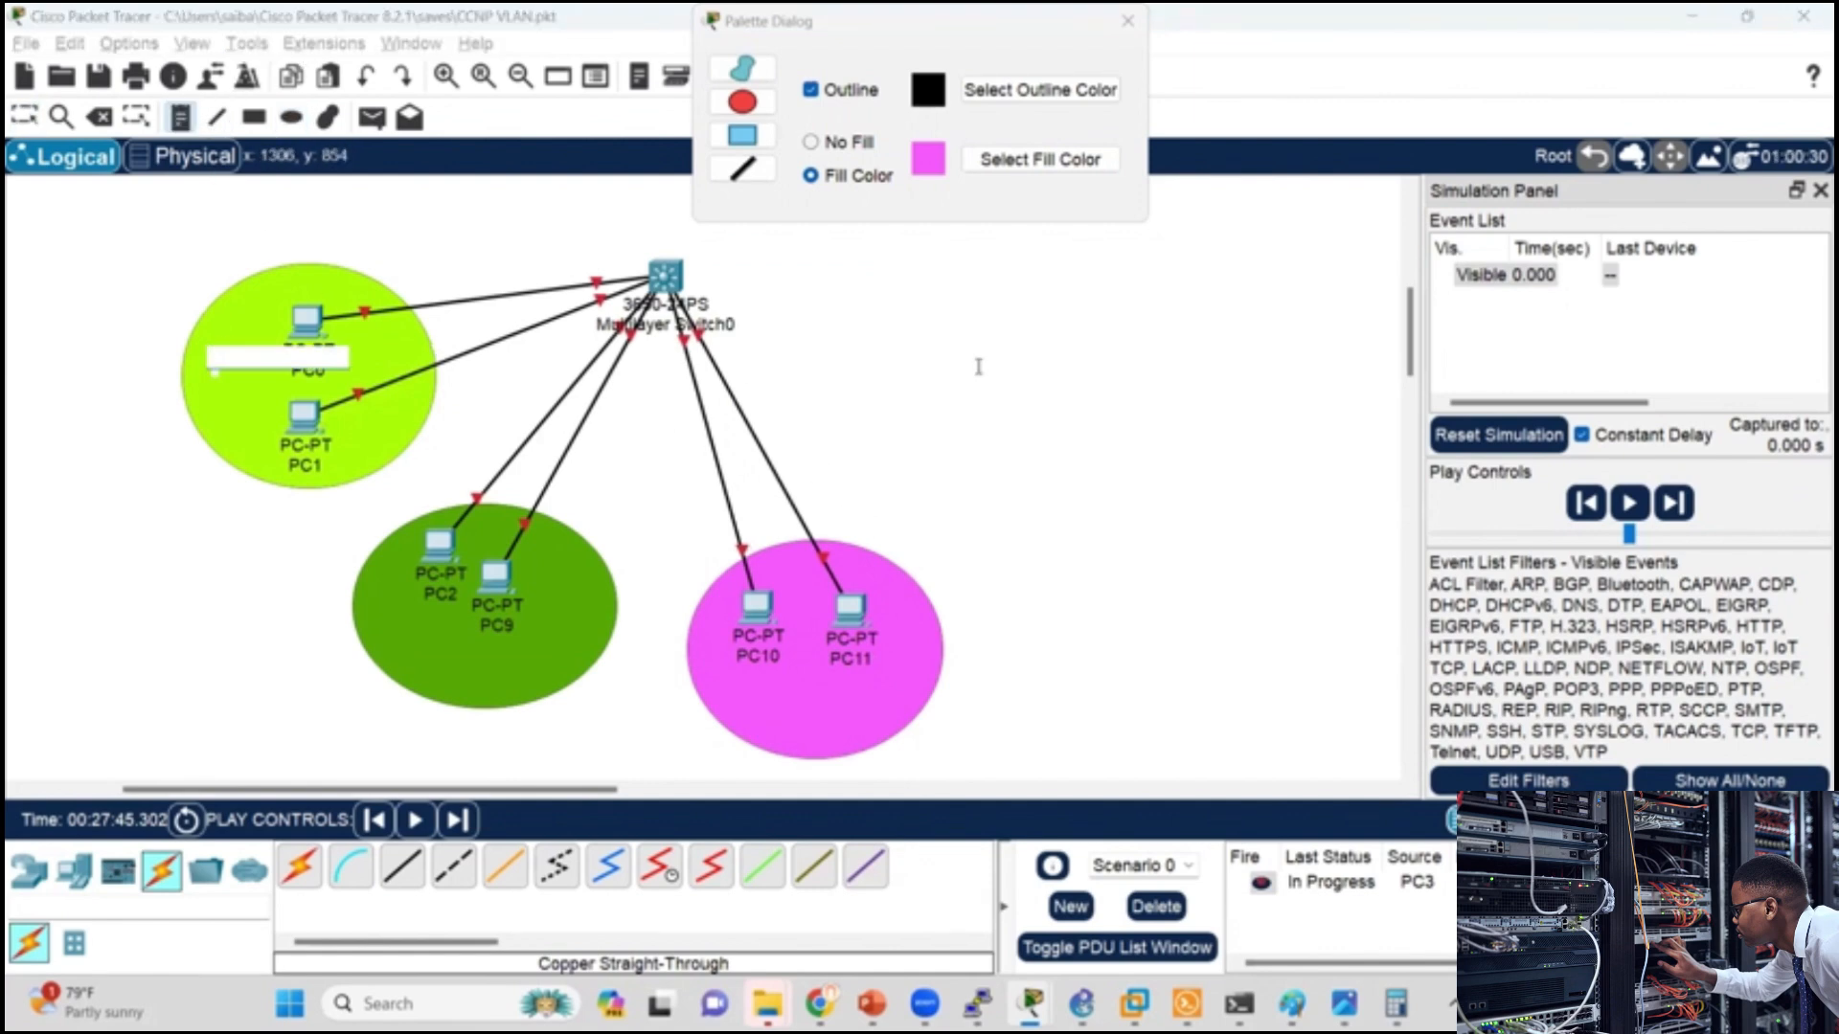
pyautogui.write('vlan10')
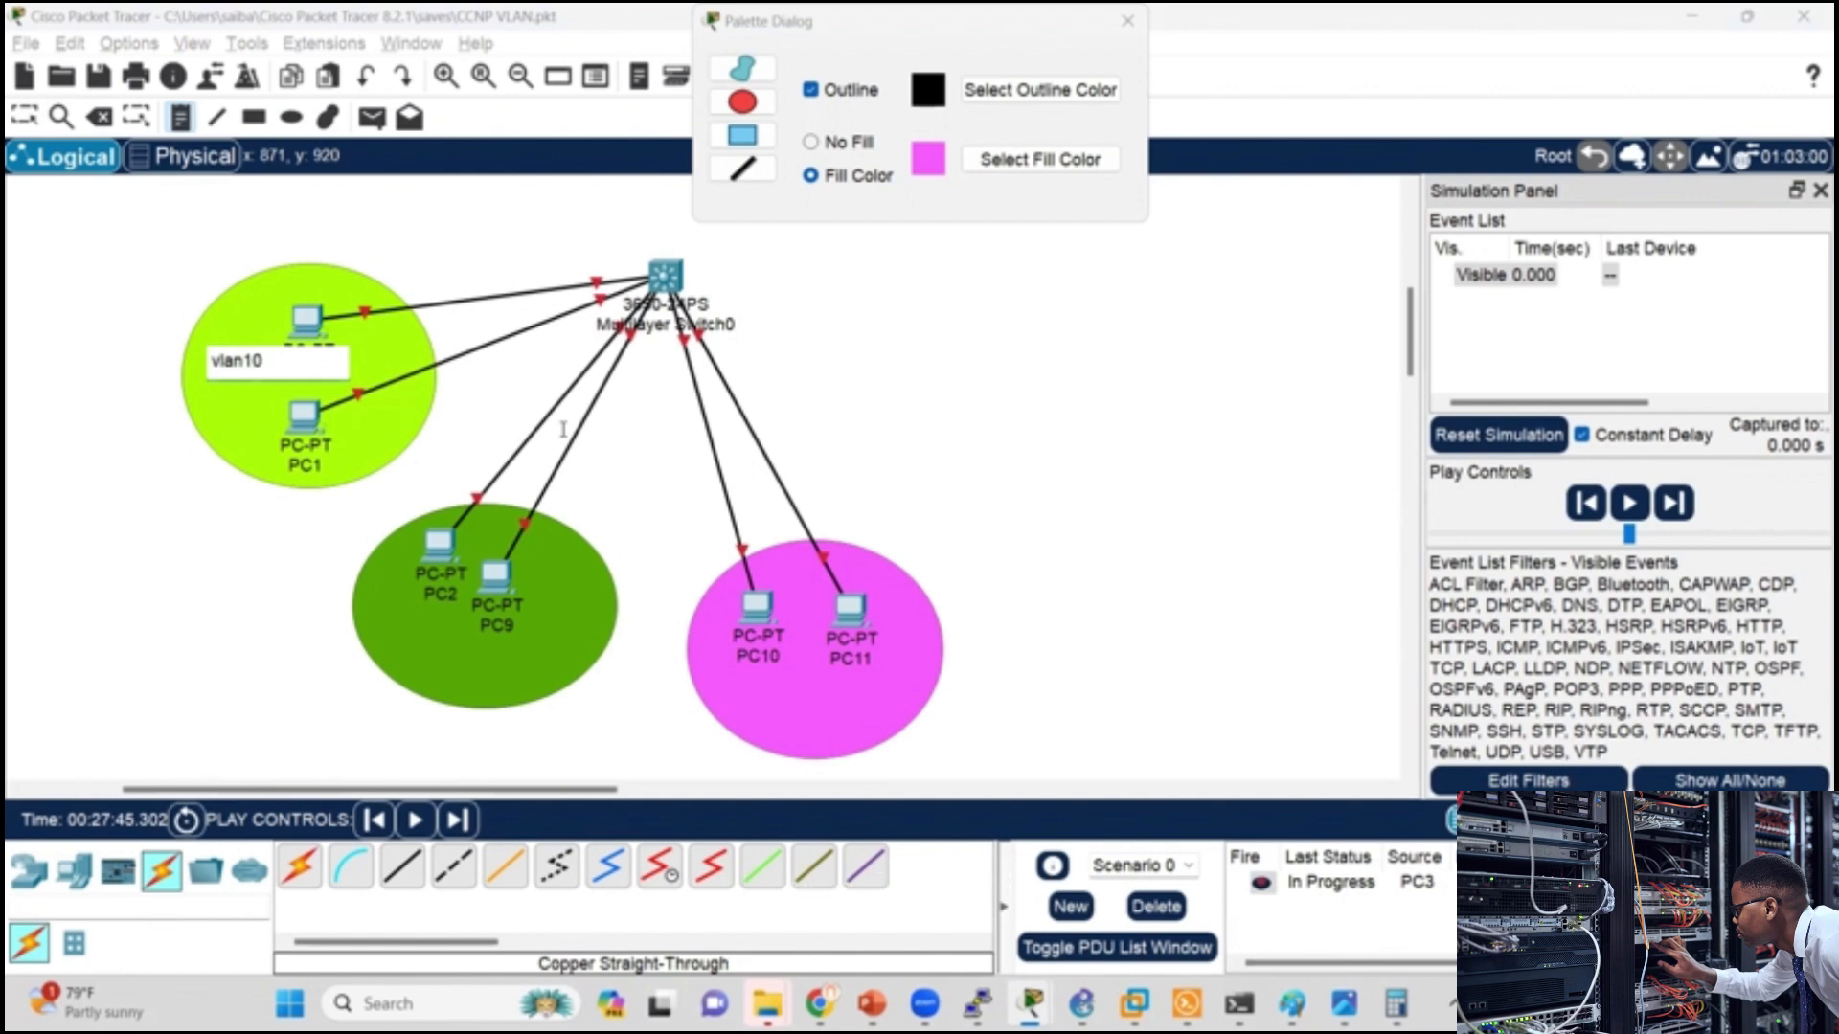
pyautogui.click(440, 671)
pyautogui.write('vlan20')
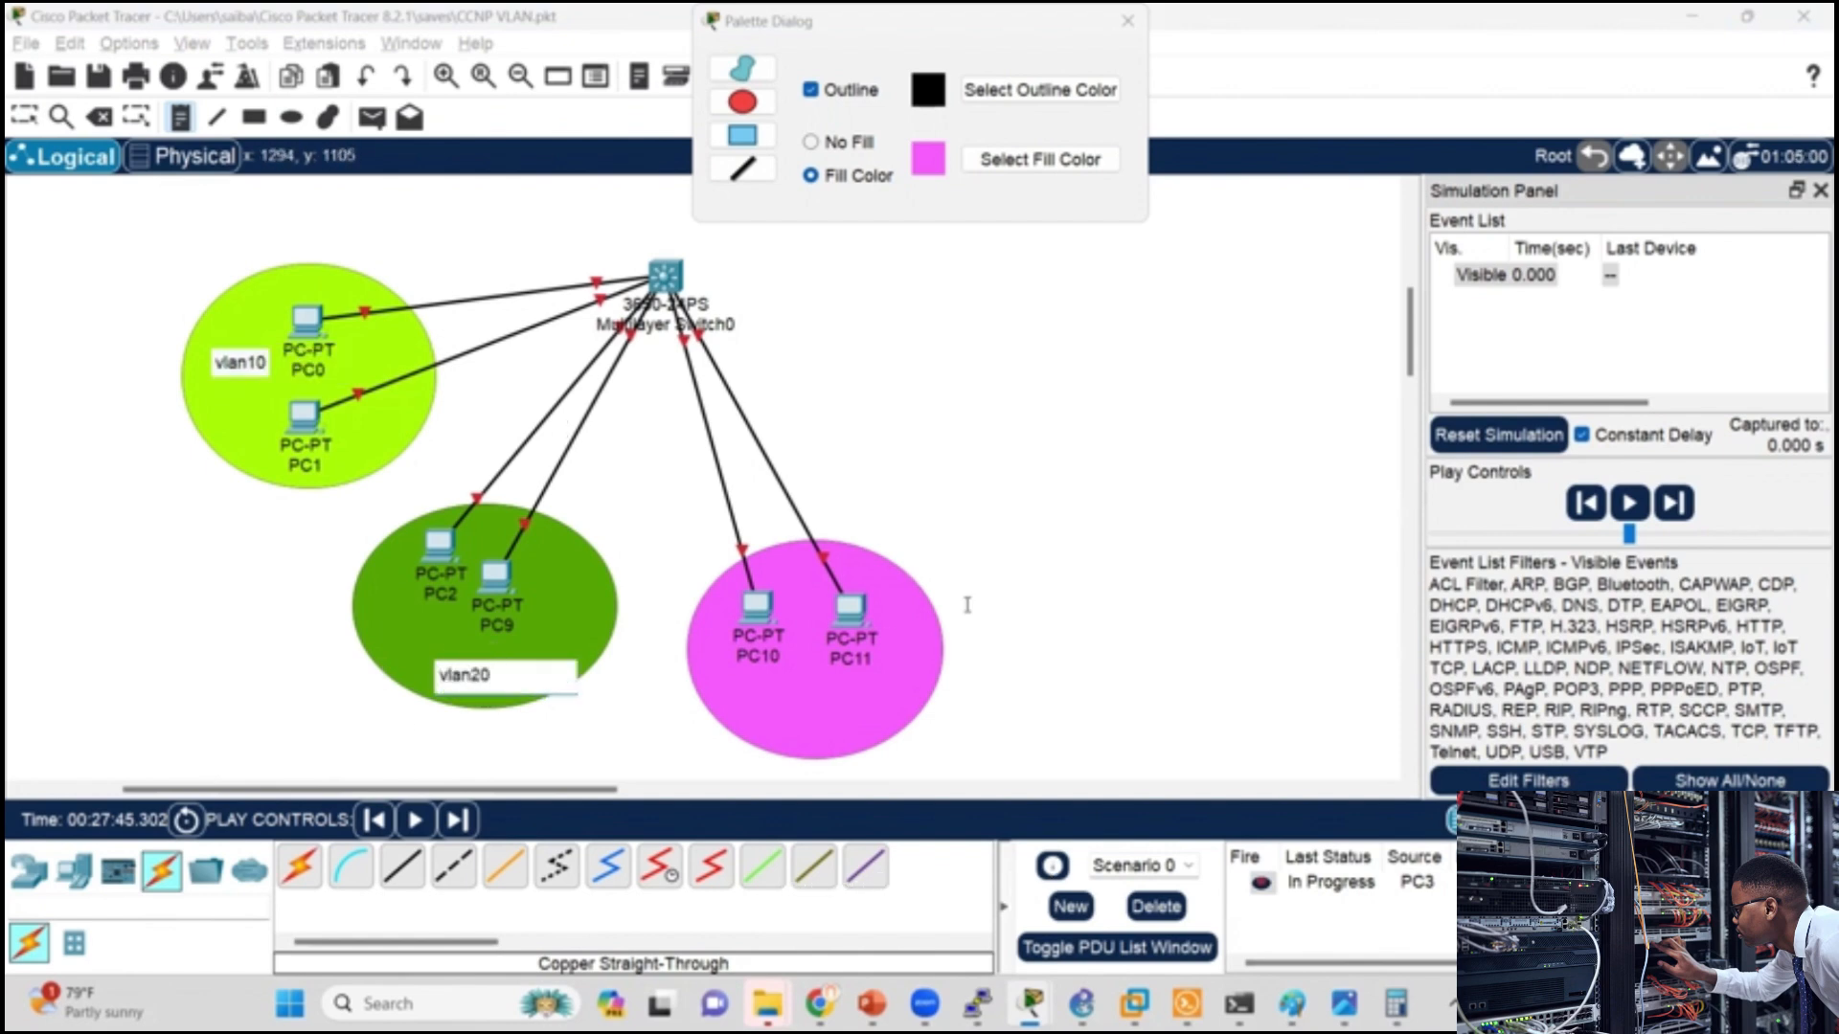
pyautogui.click(759, 712)
pyautogui.write('vlan30')
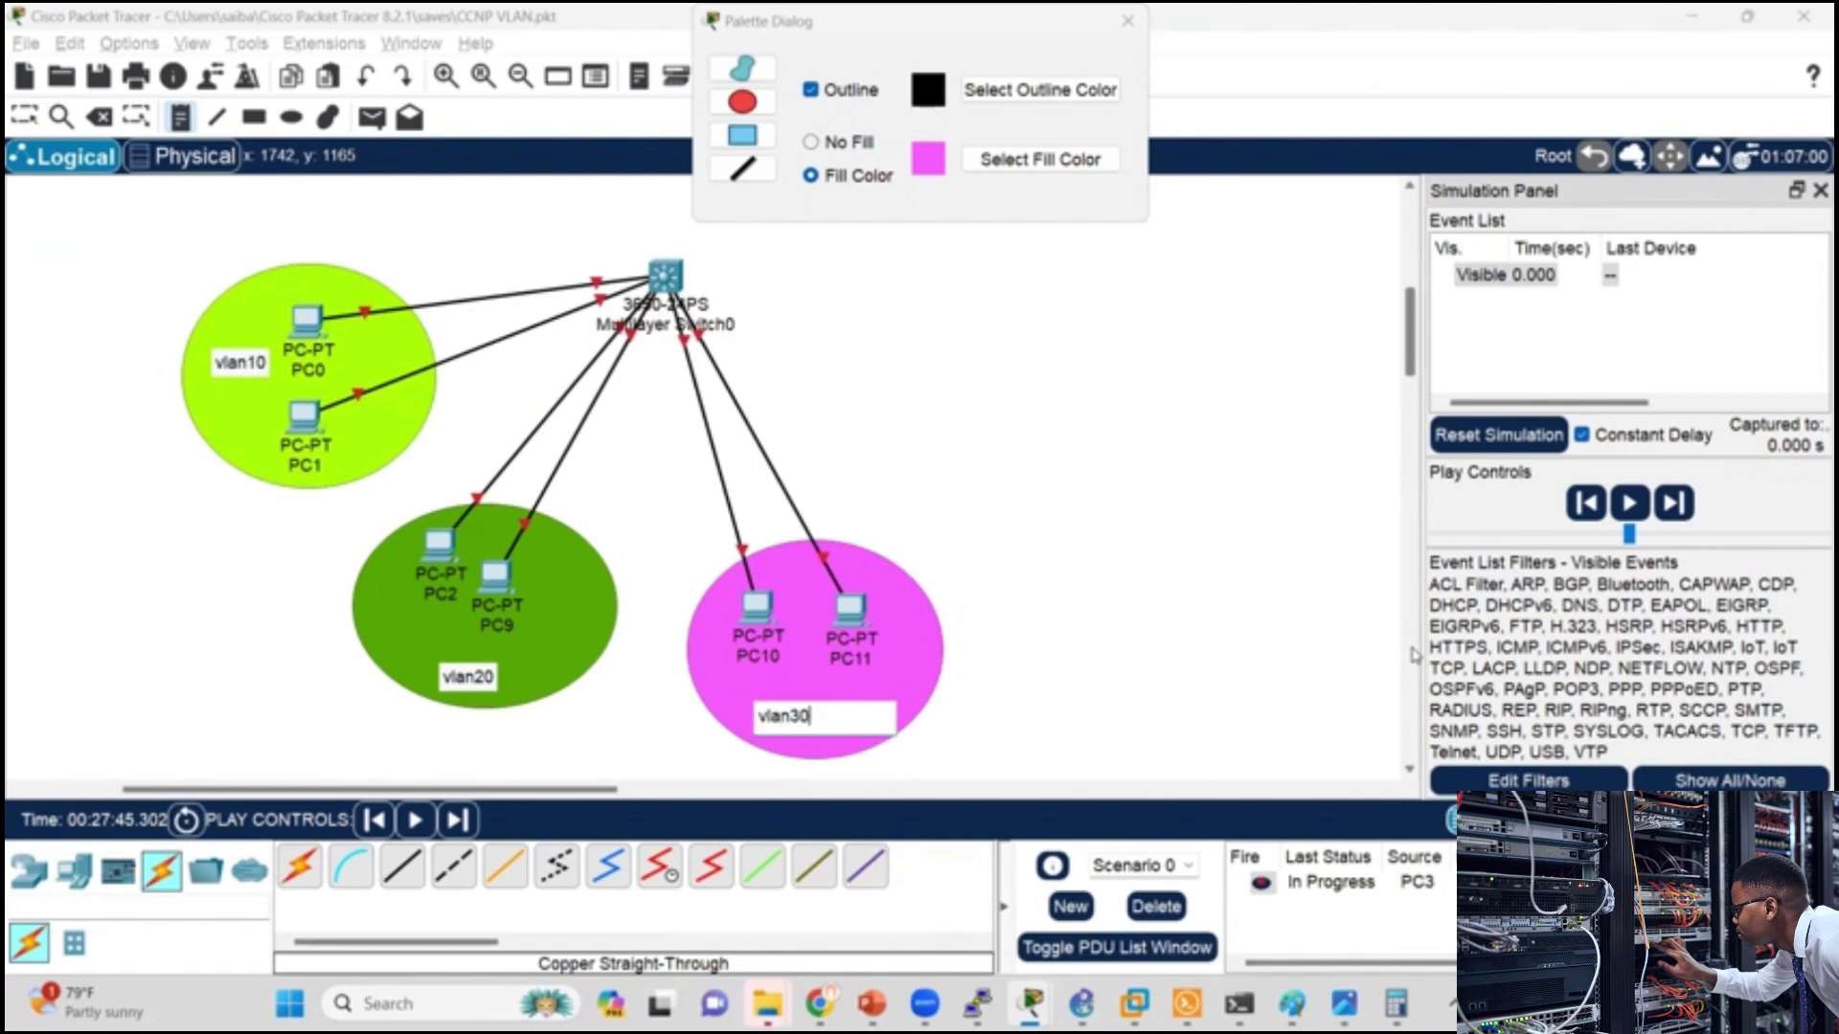
# Step: Finish the vlan30 note and add a text note 192.168.10.0 above the vlan10 ellipse
pyautogui.press('Escape')
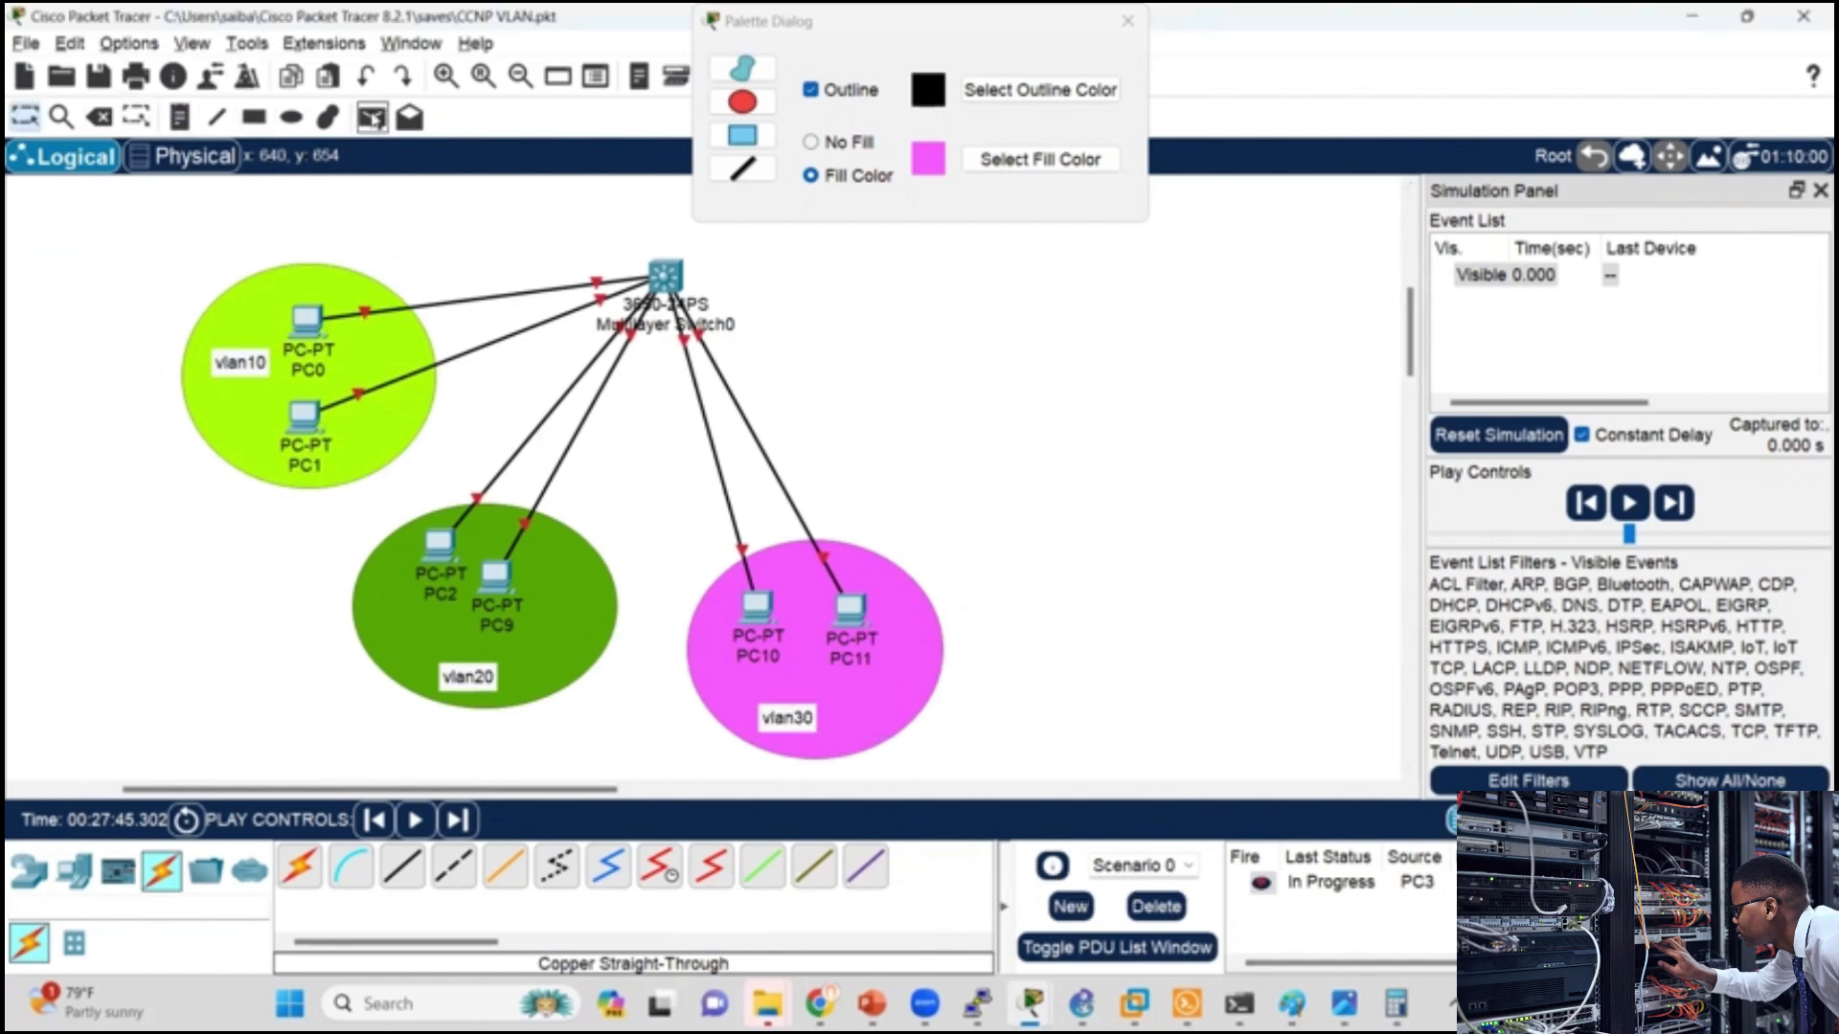
pyautogui.click(178, 117)
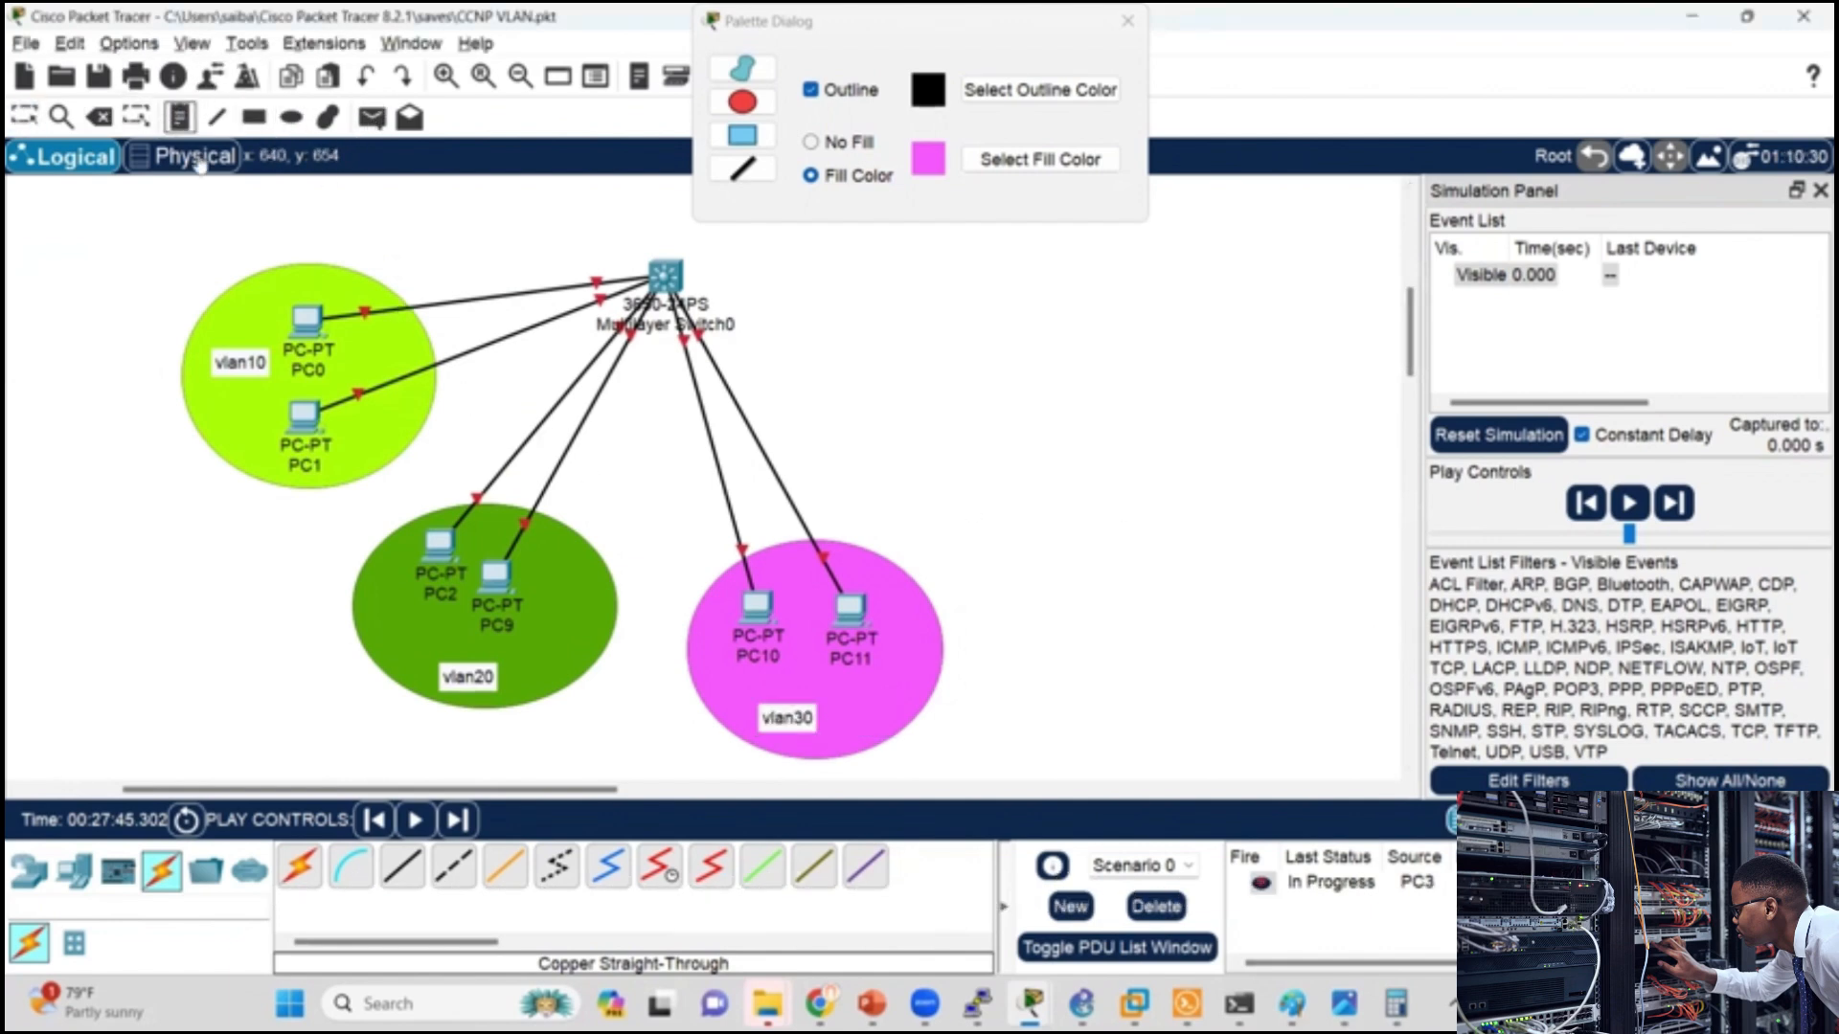
pyautogui.click(245, 242)
pyautogui.write('192.16')
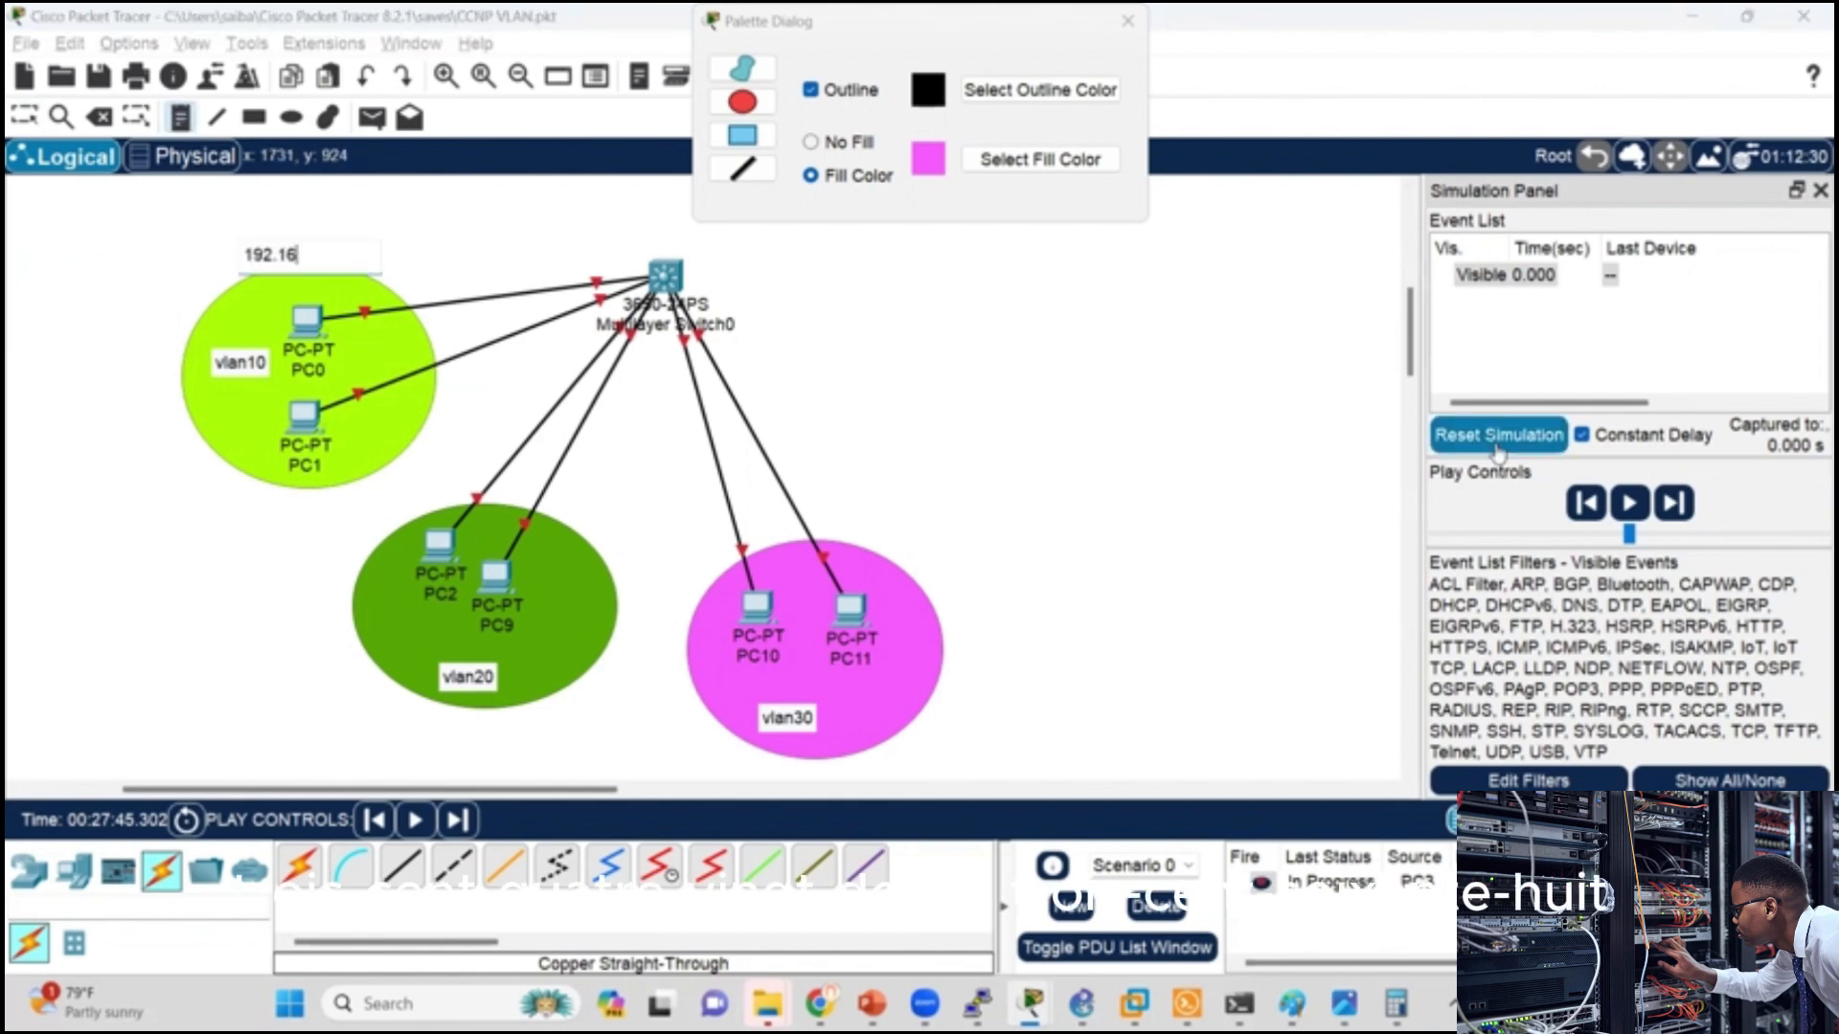
pyautogui.write('8.10.0')
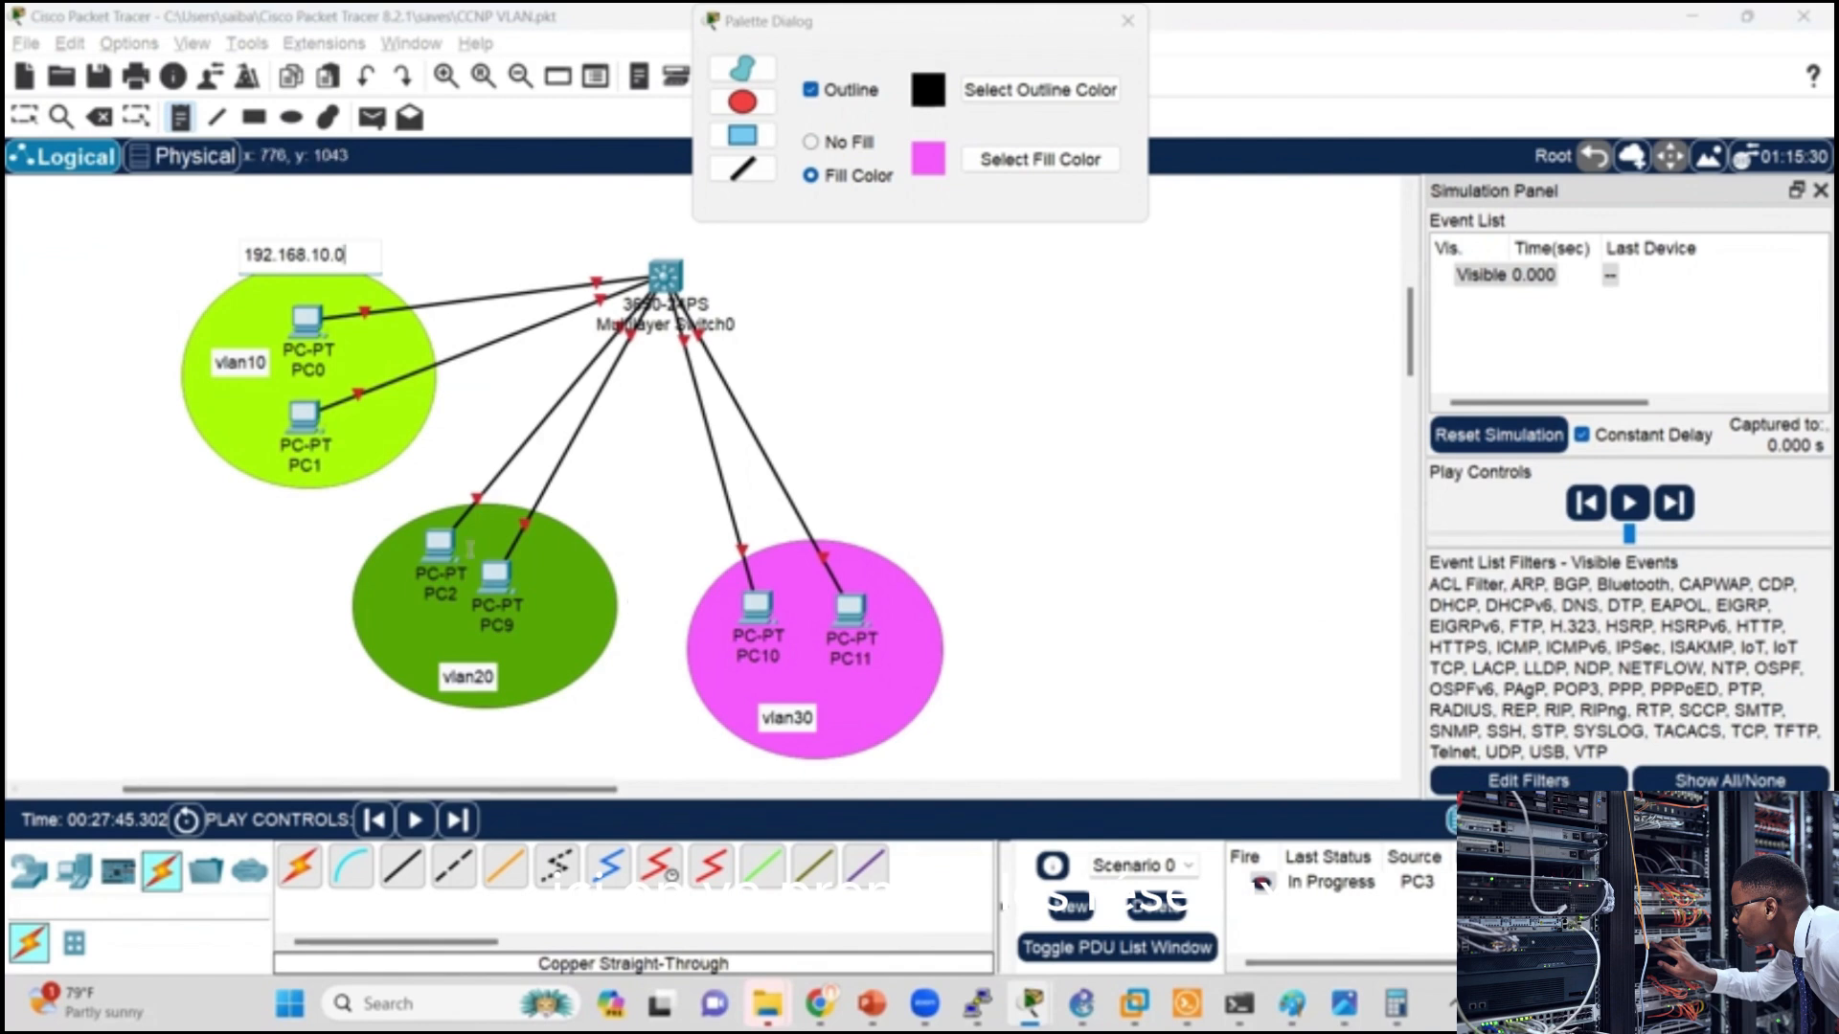
# Step: Add text notes 192.168.20.0 beside the vlan20 ellipse and 192.168.30.0 at the upper edge of the vlan30 ellipse
pyautogui.click(313, 574)
pyautogui.write('192.16')
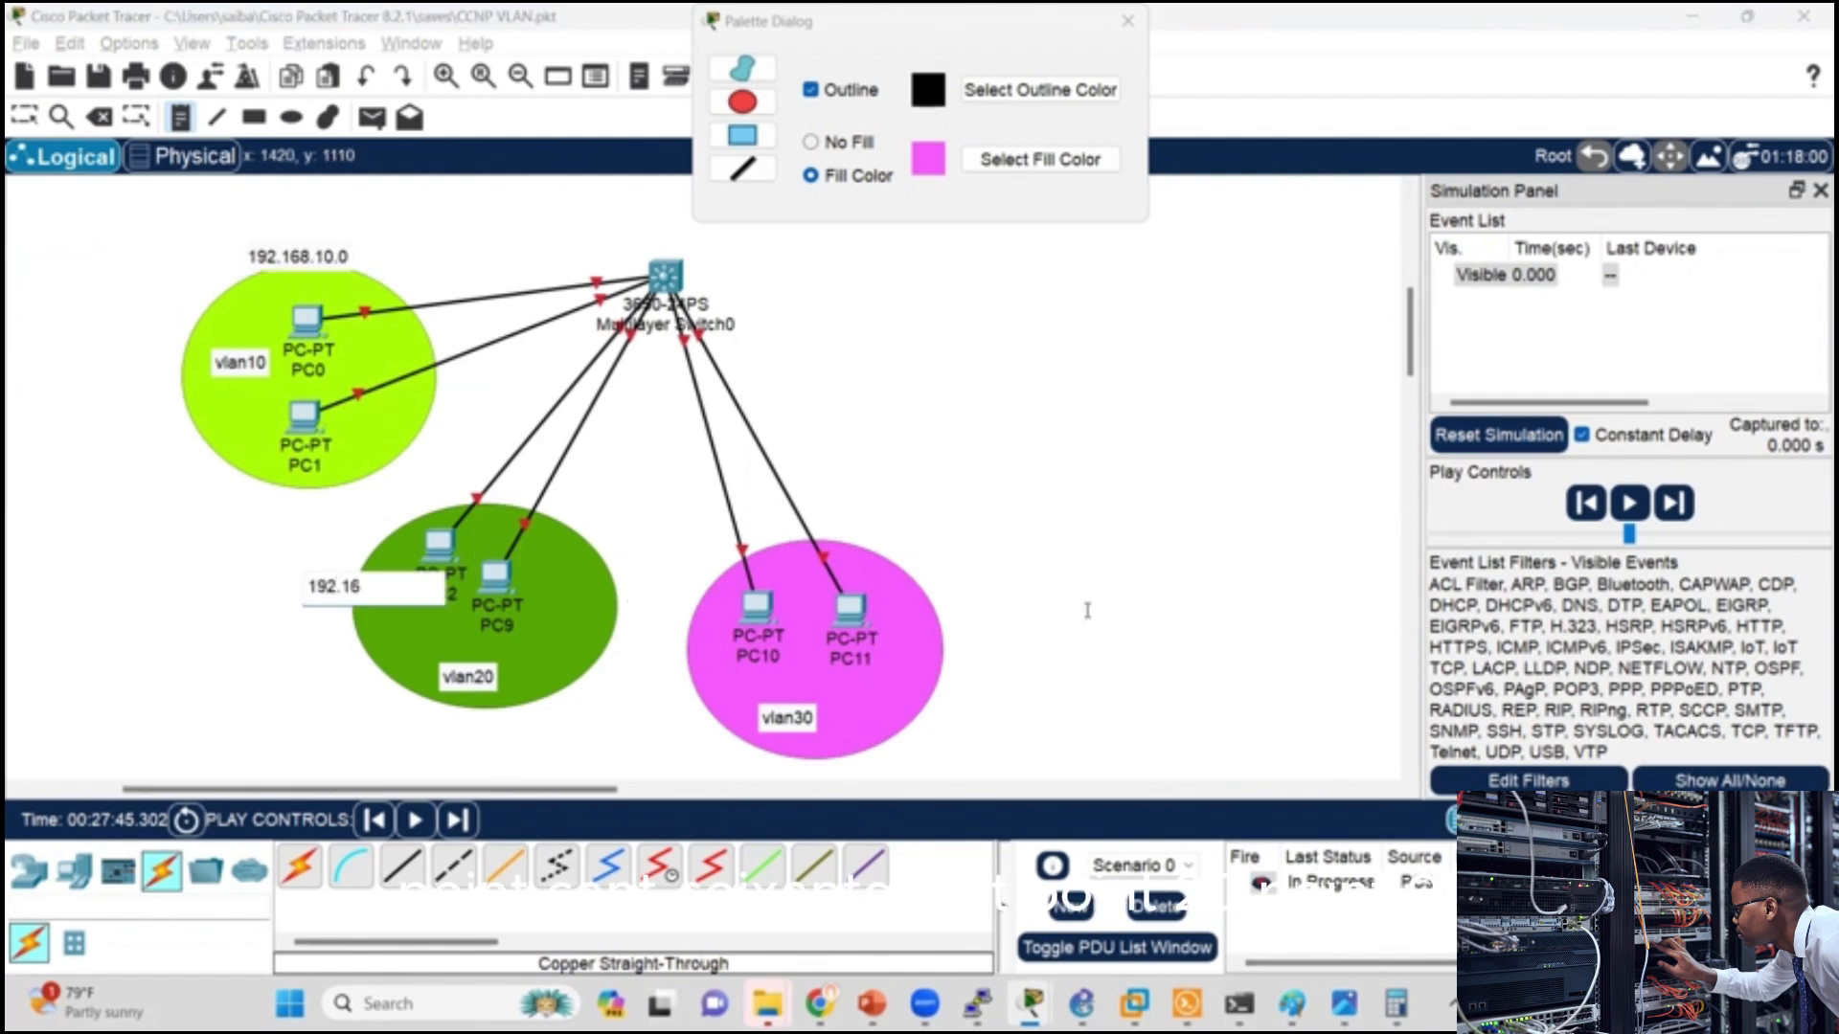
pyautogui.write('8.20.0')
pyautogui.click(862, 565)
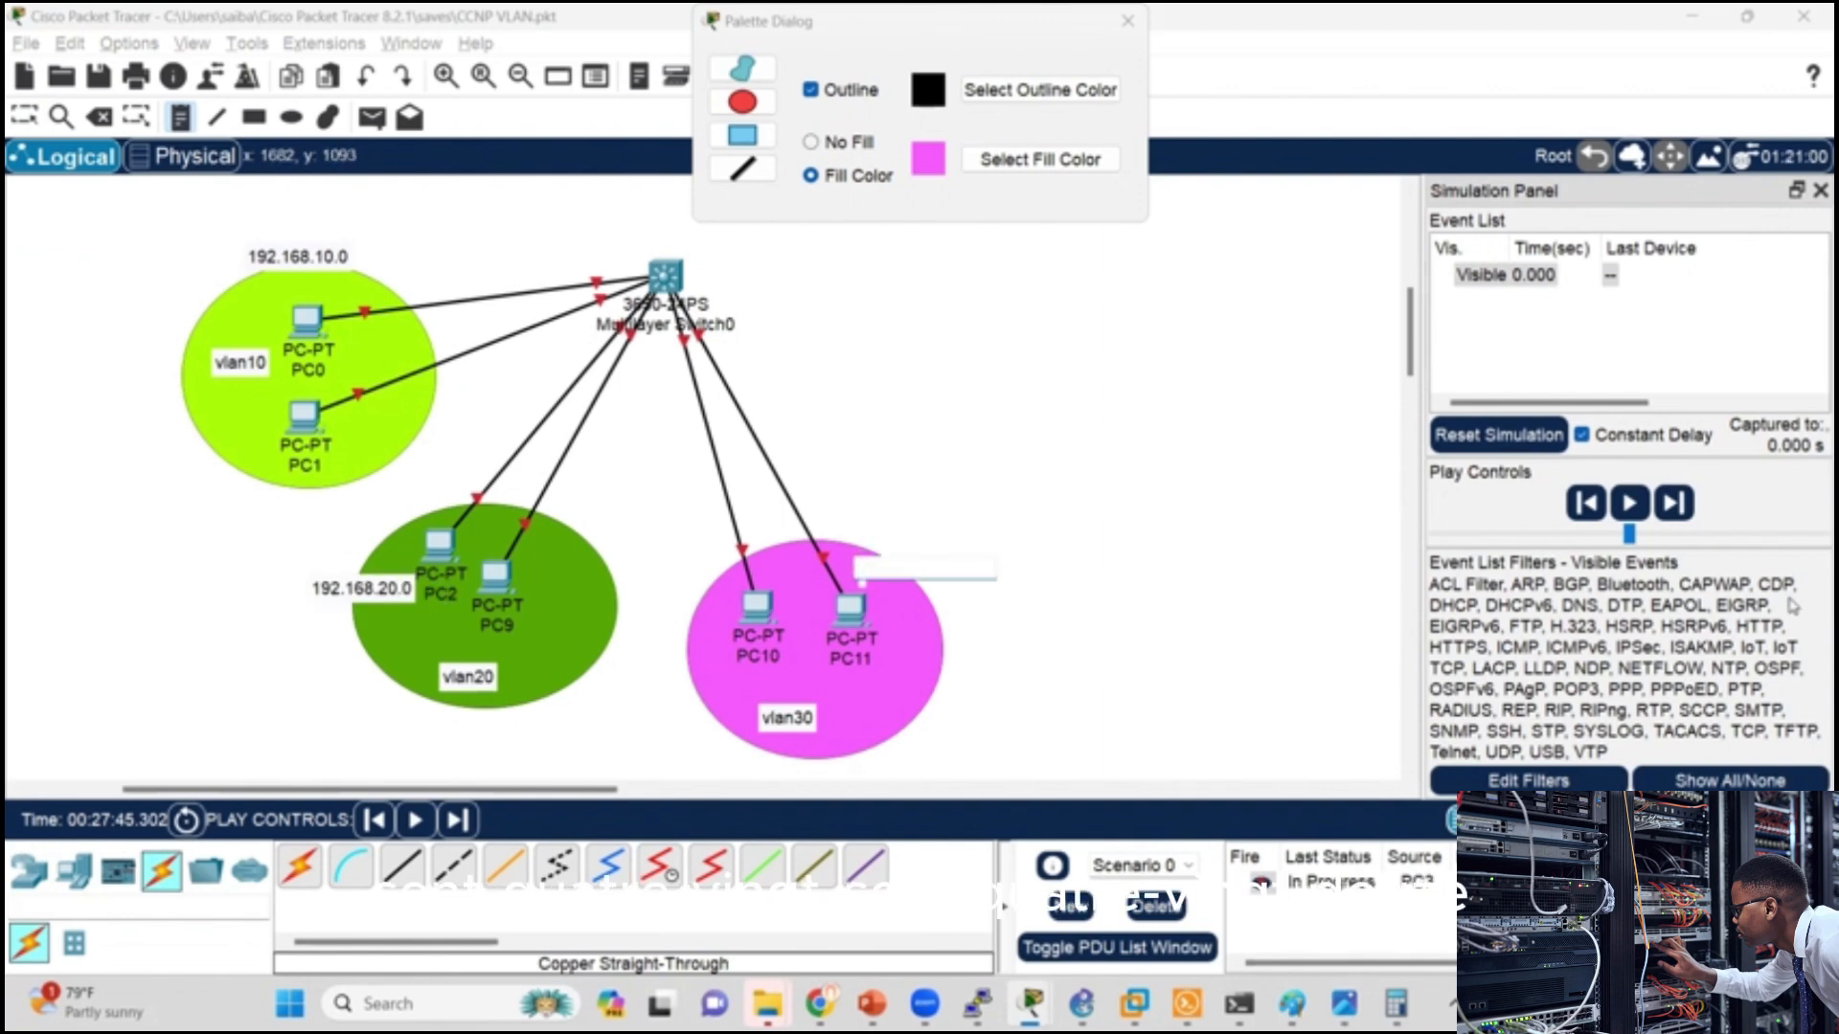
pyautogui.write('192.168.30.0')
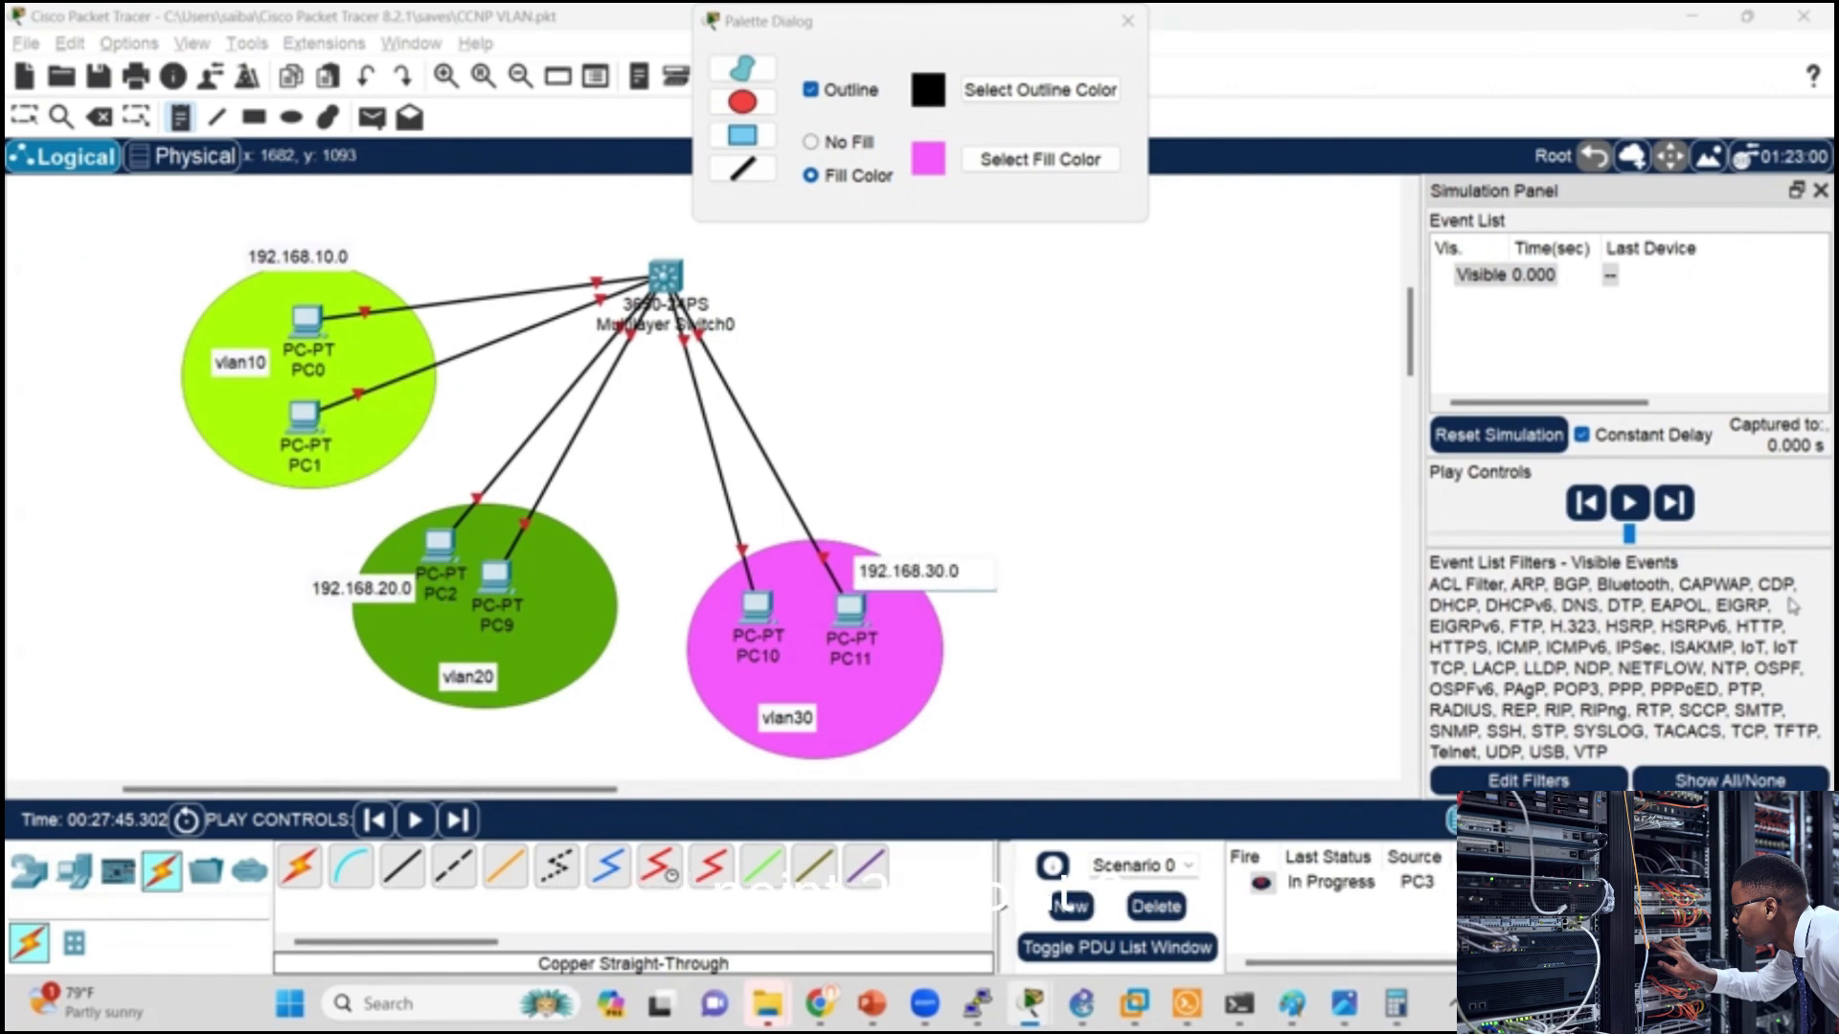
pyautogui.click(1738, 646)
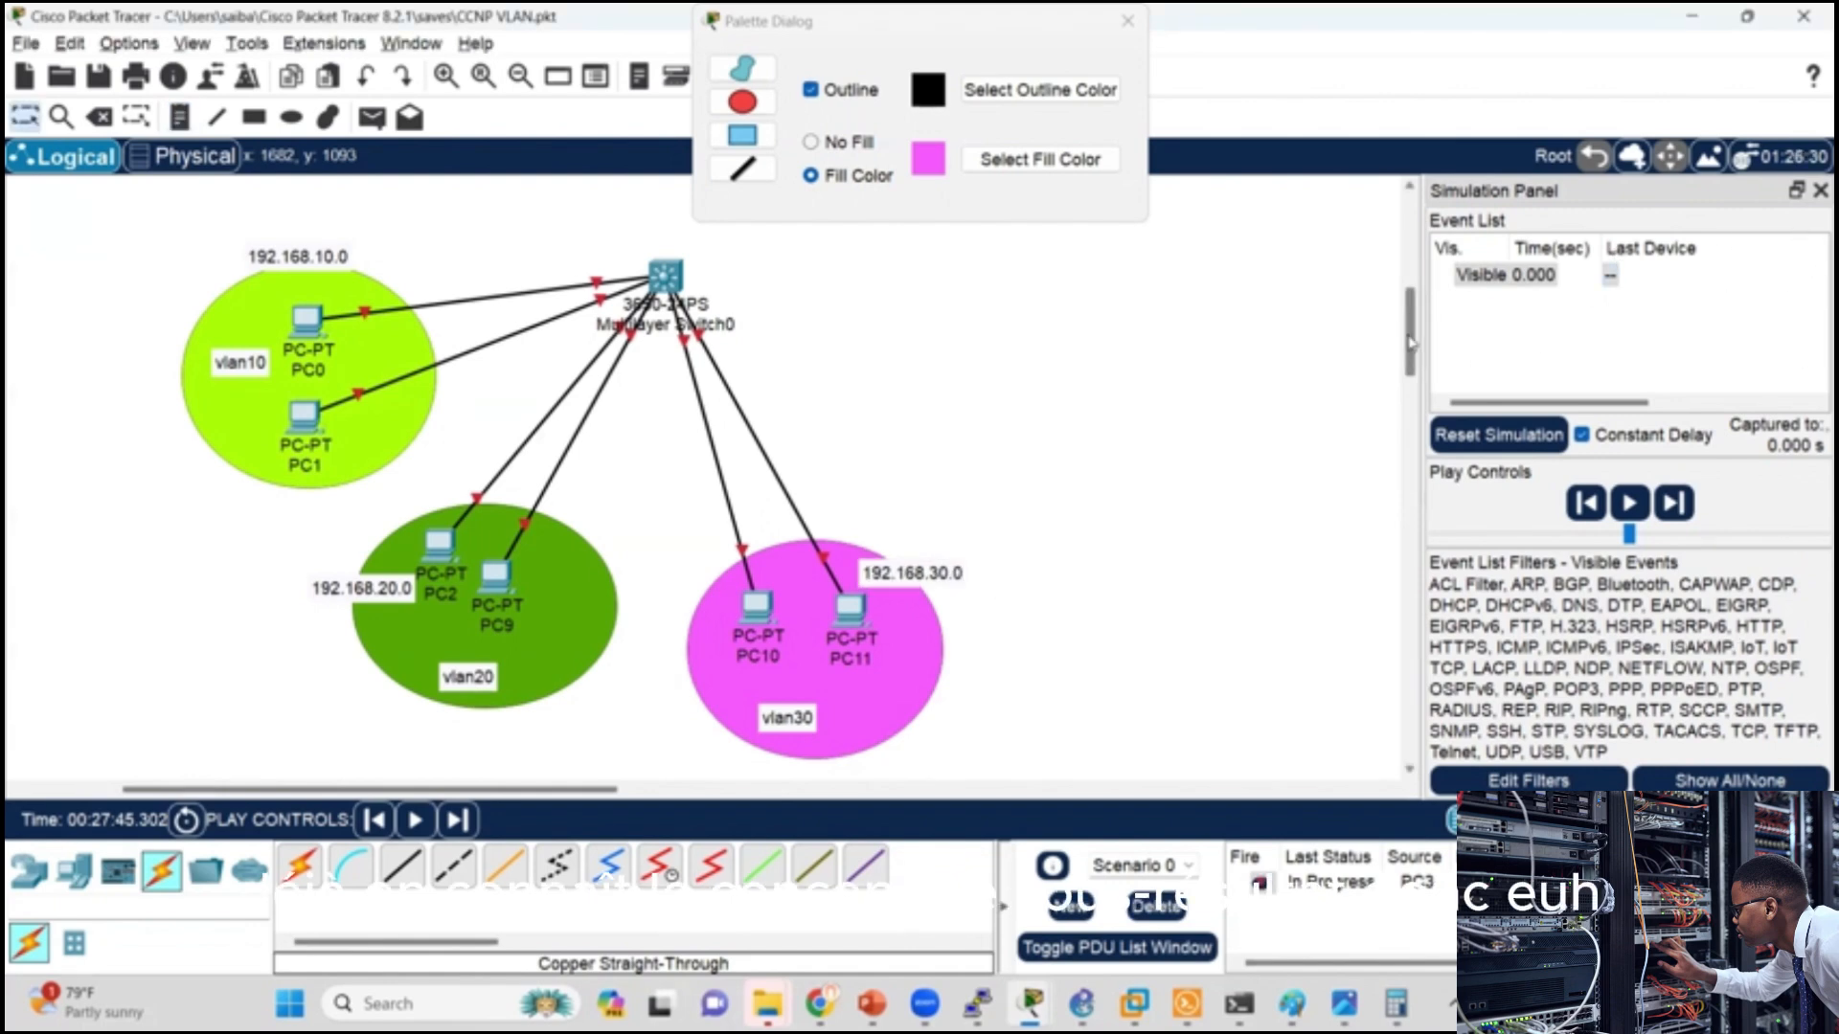
# Step: Nudge the 3650 multilayer switch slightly and try to open its command-line interface
pyautogui.moveTo(1412, 343); pyautogui.dragTo(1413, 337)
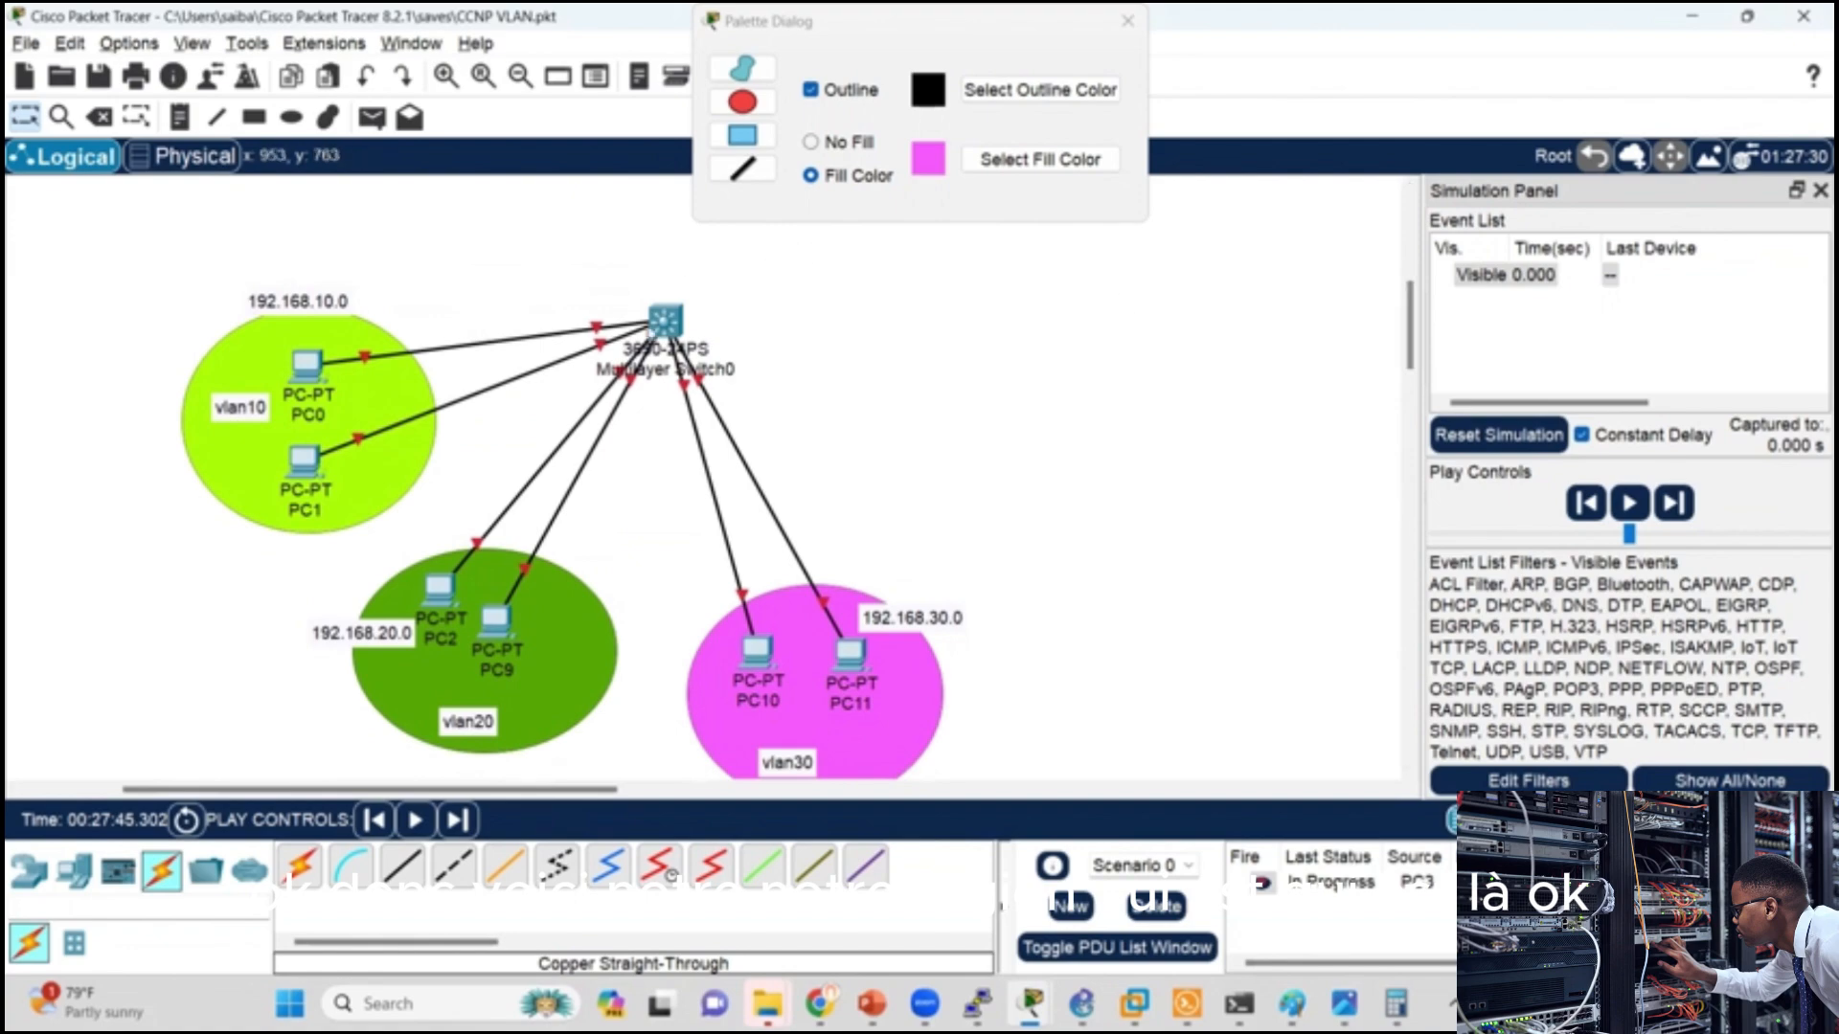
pyautogui.moveTo(677, 327); pyautogui.dragTo(692, 333)
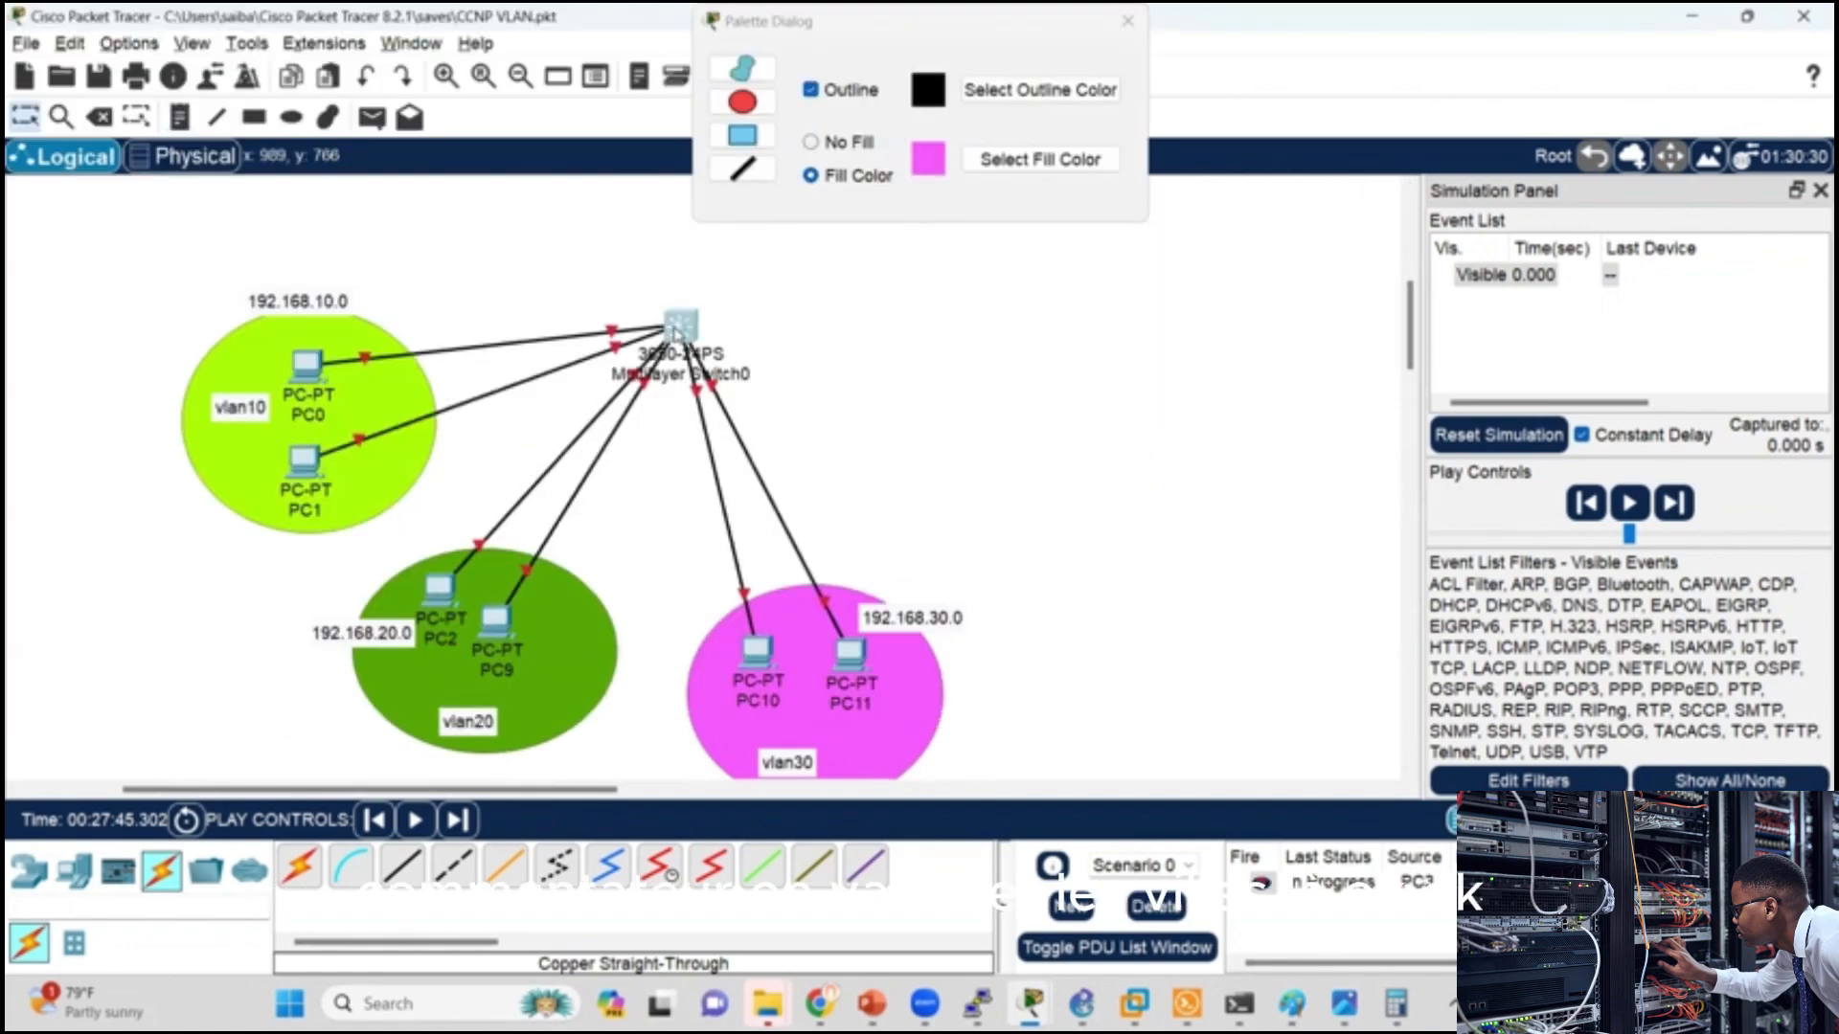
pyautogui.click(679, 331)
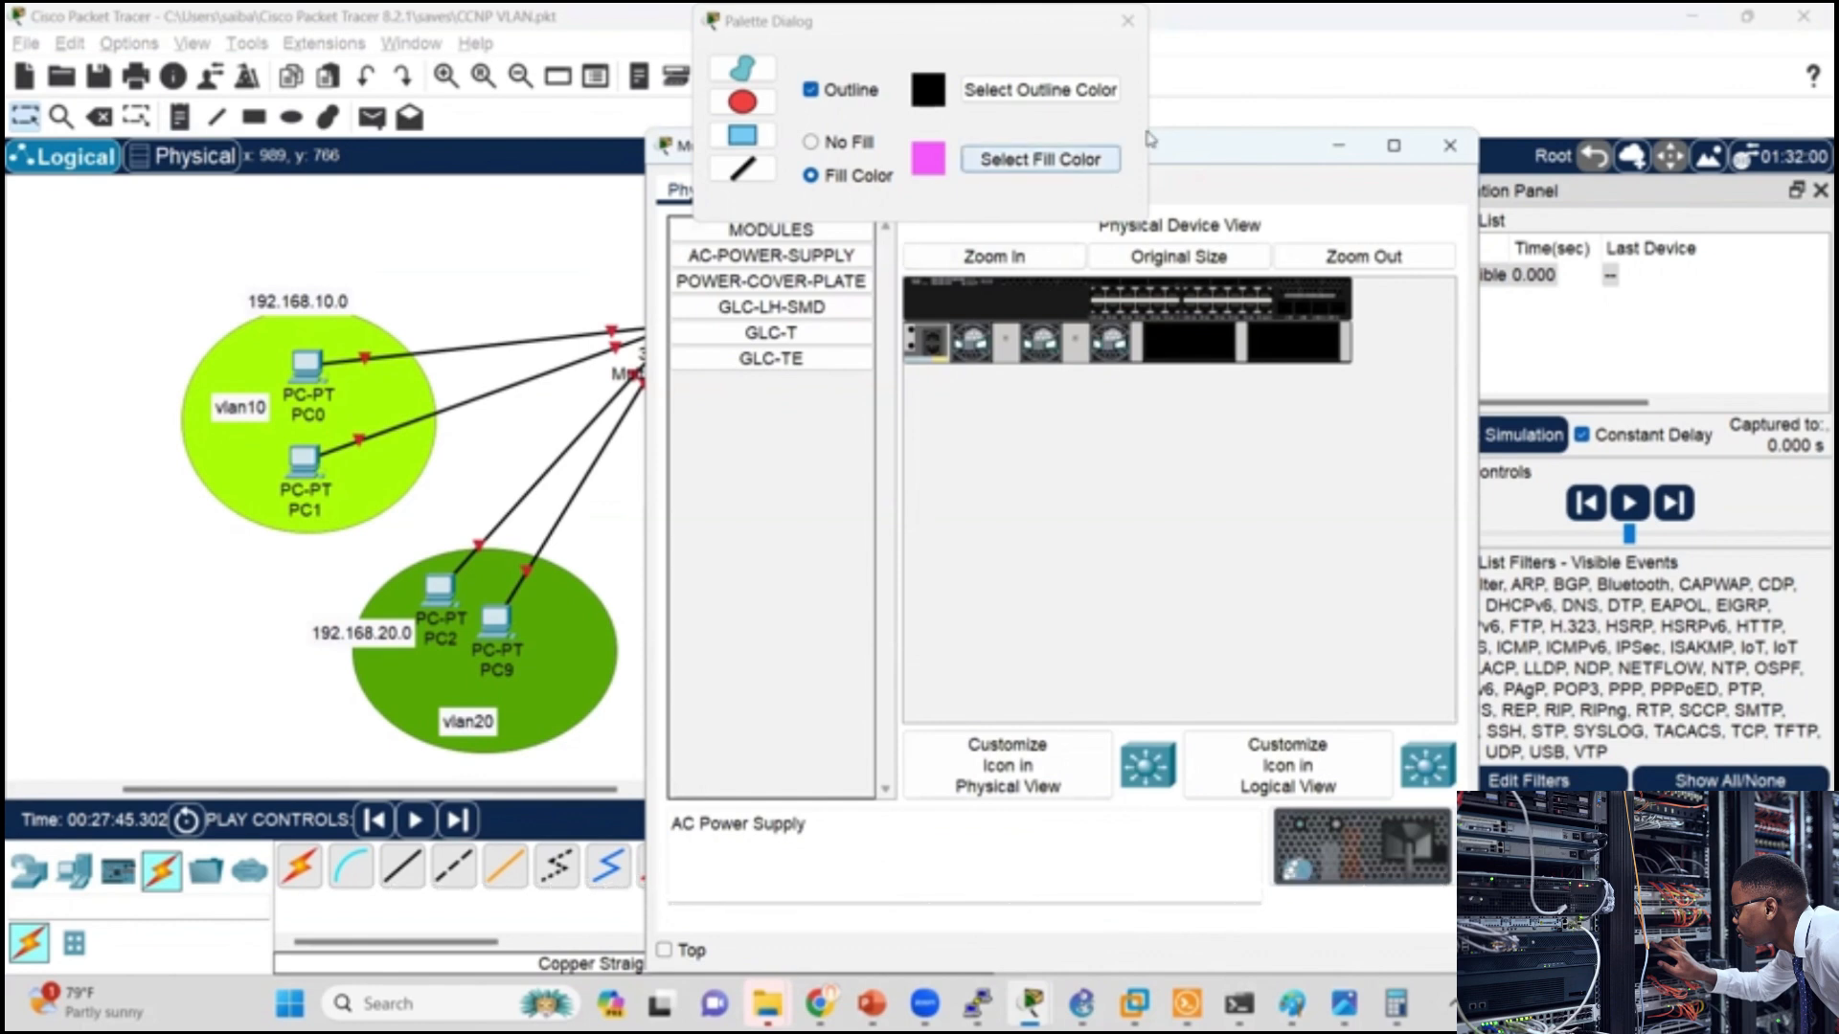
pyautogui.click(474, 250)
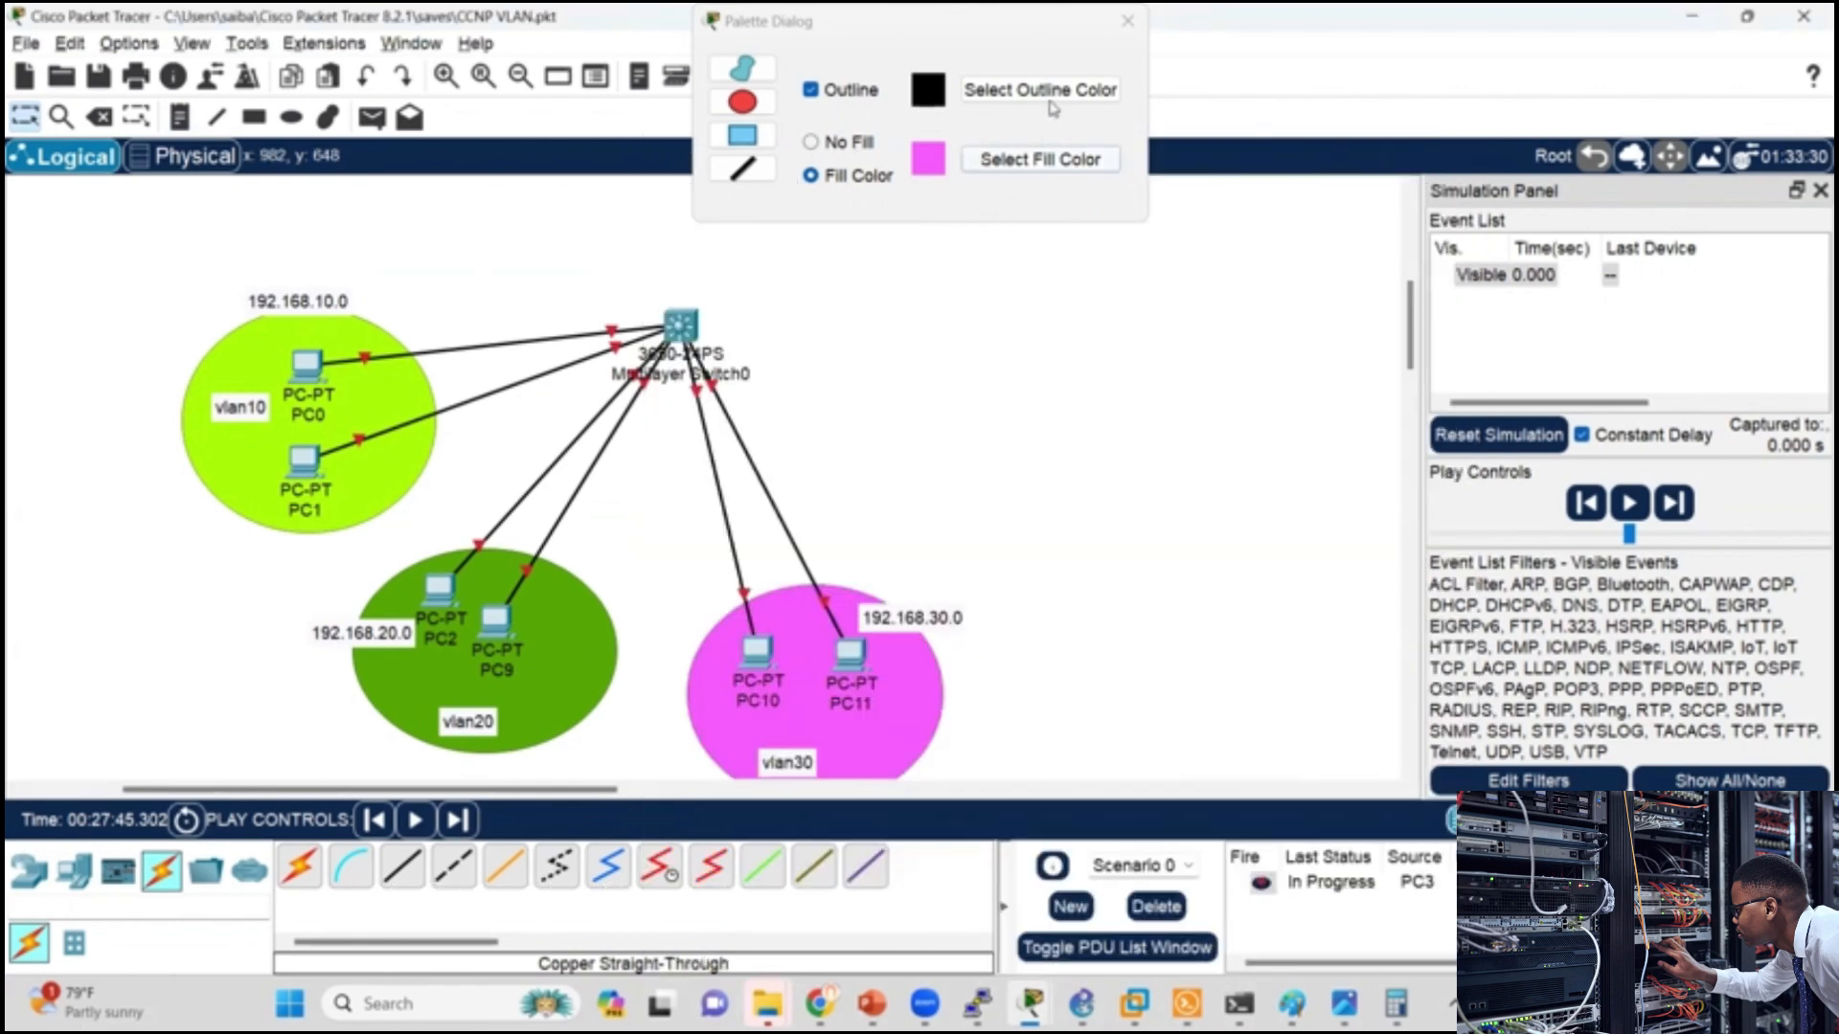
pyautogui.click(681, 325)
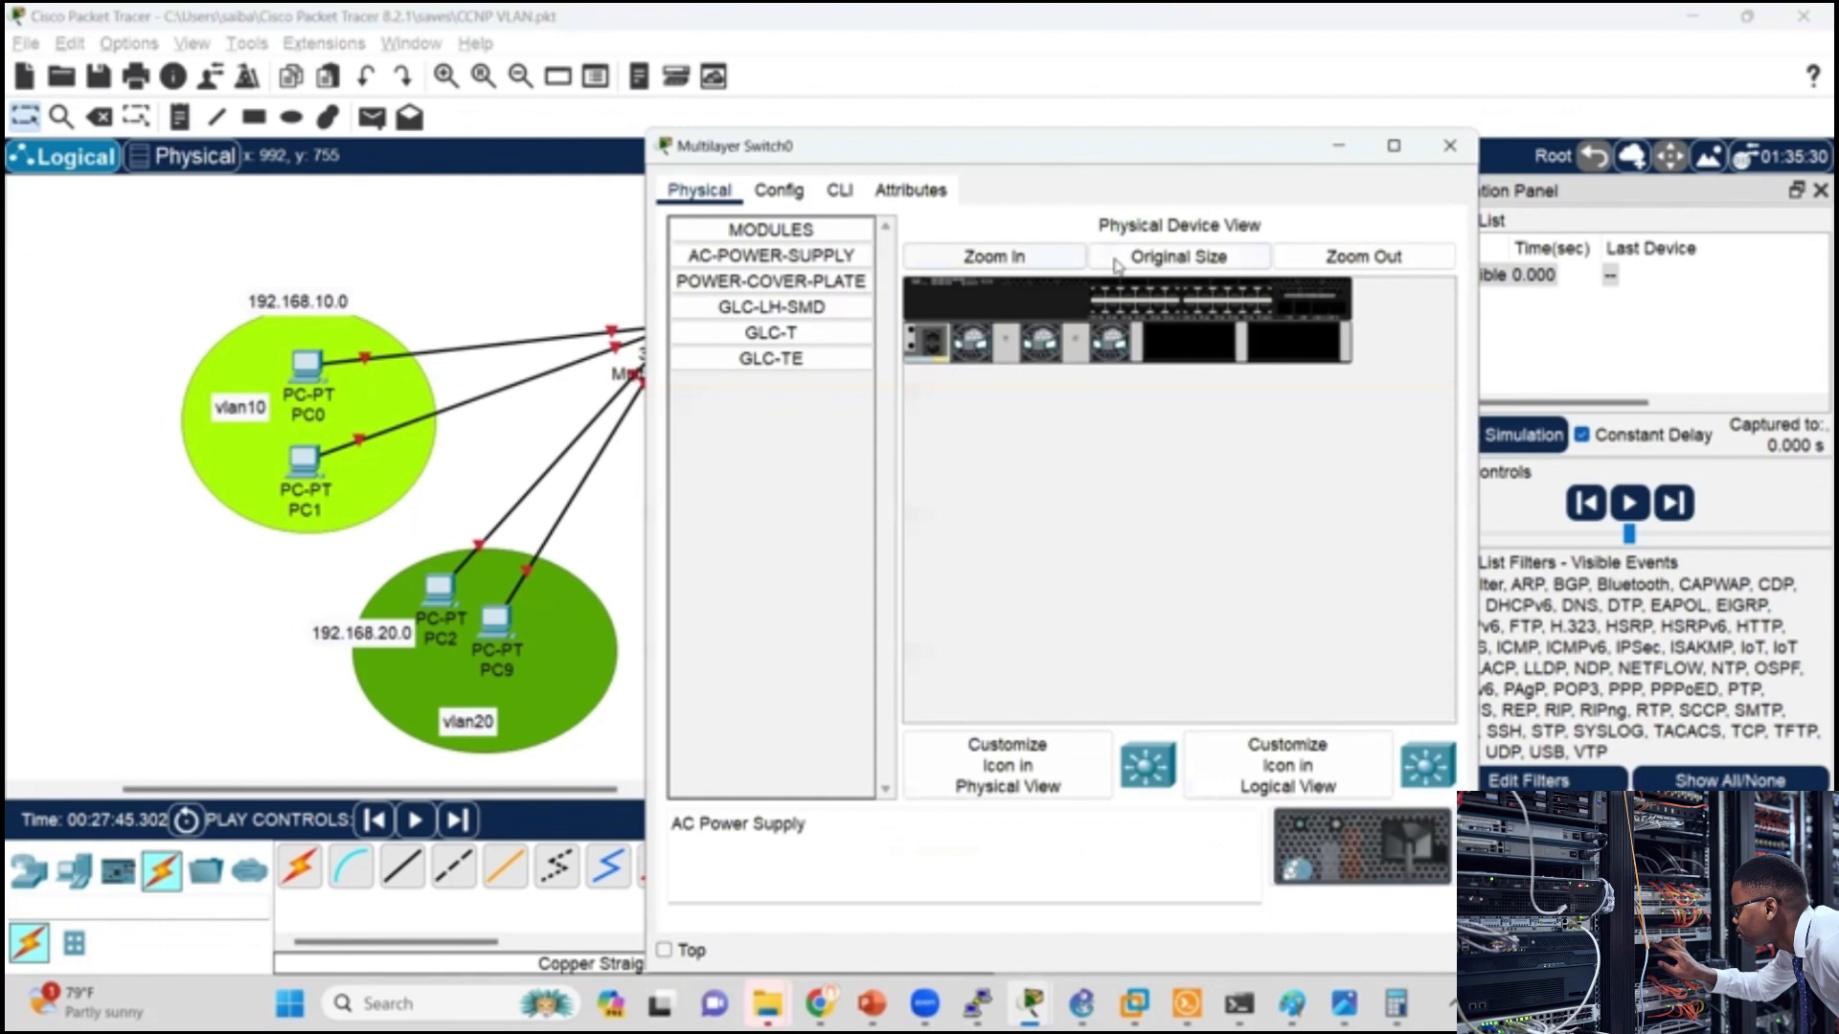
pyautogui.click(833, 193)
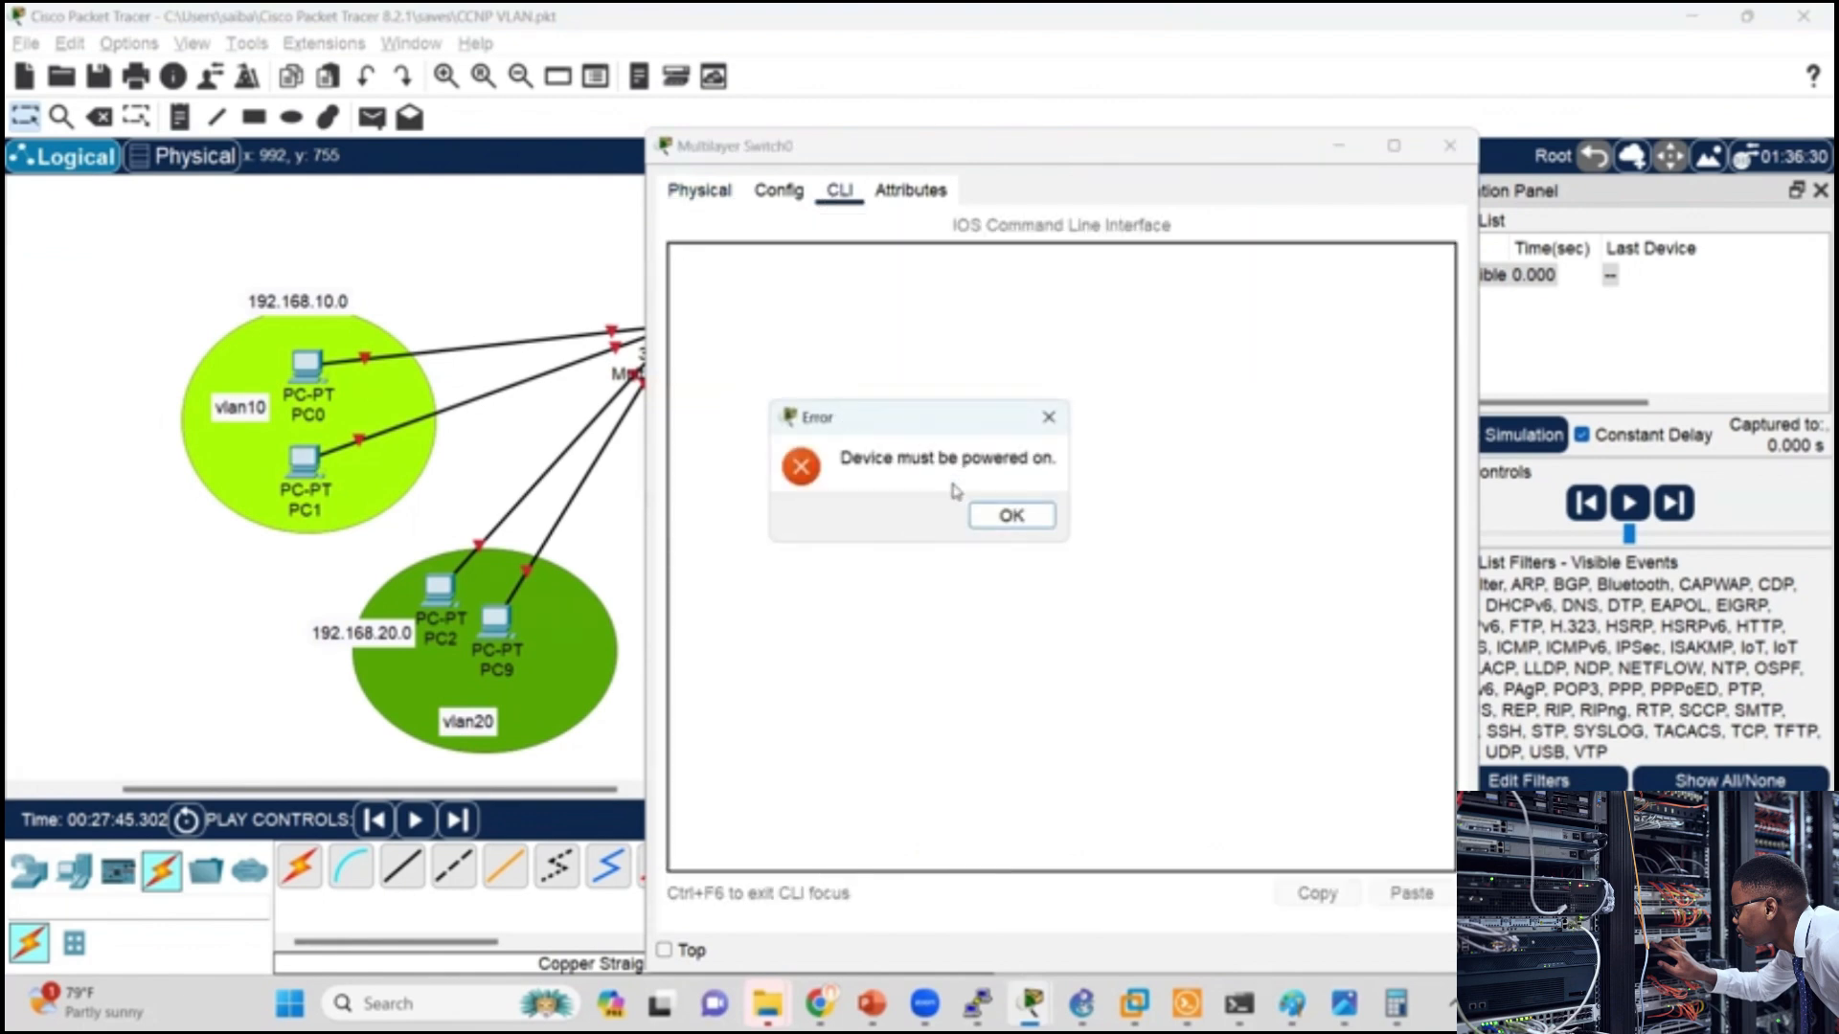
pyautogui.click(1012, 515)
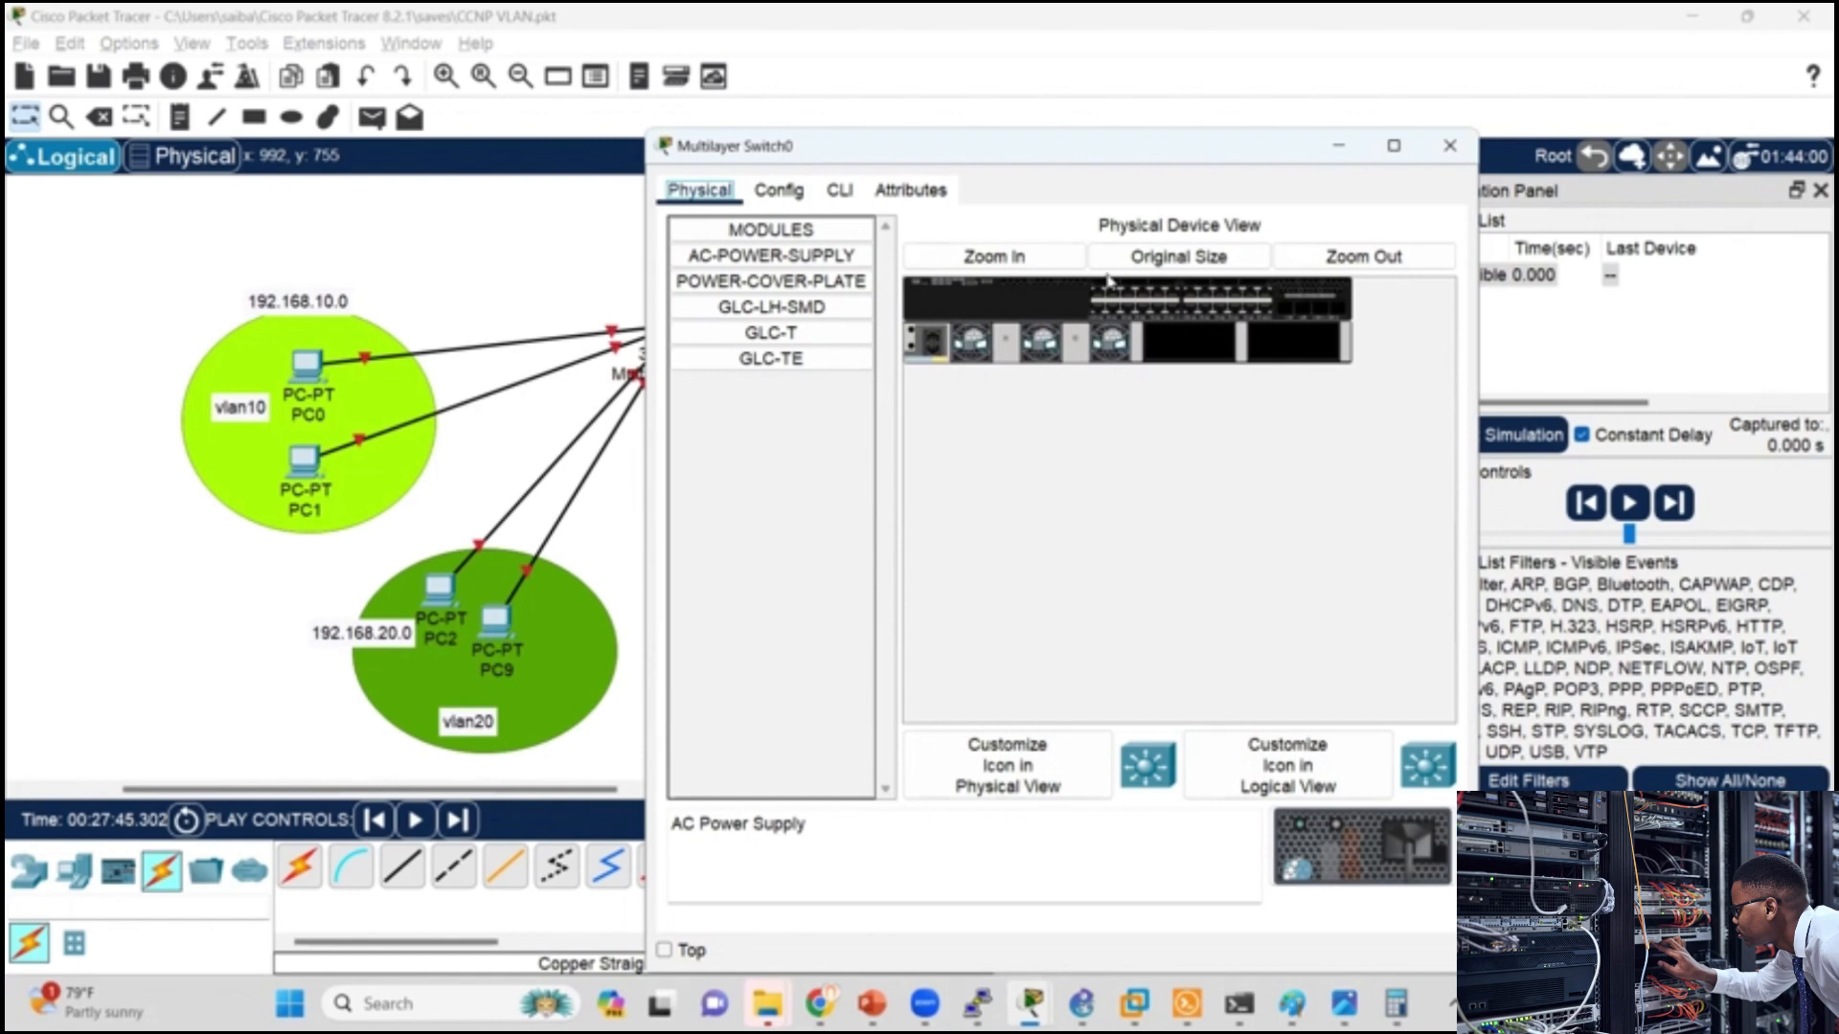
# Step: Try to install the AC power supply module in the chassis of the 3650 switch
pyautogui.click(1036, 256)
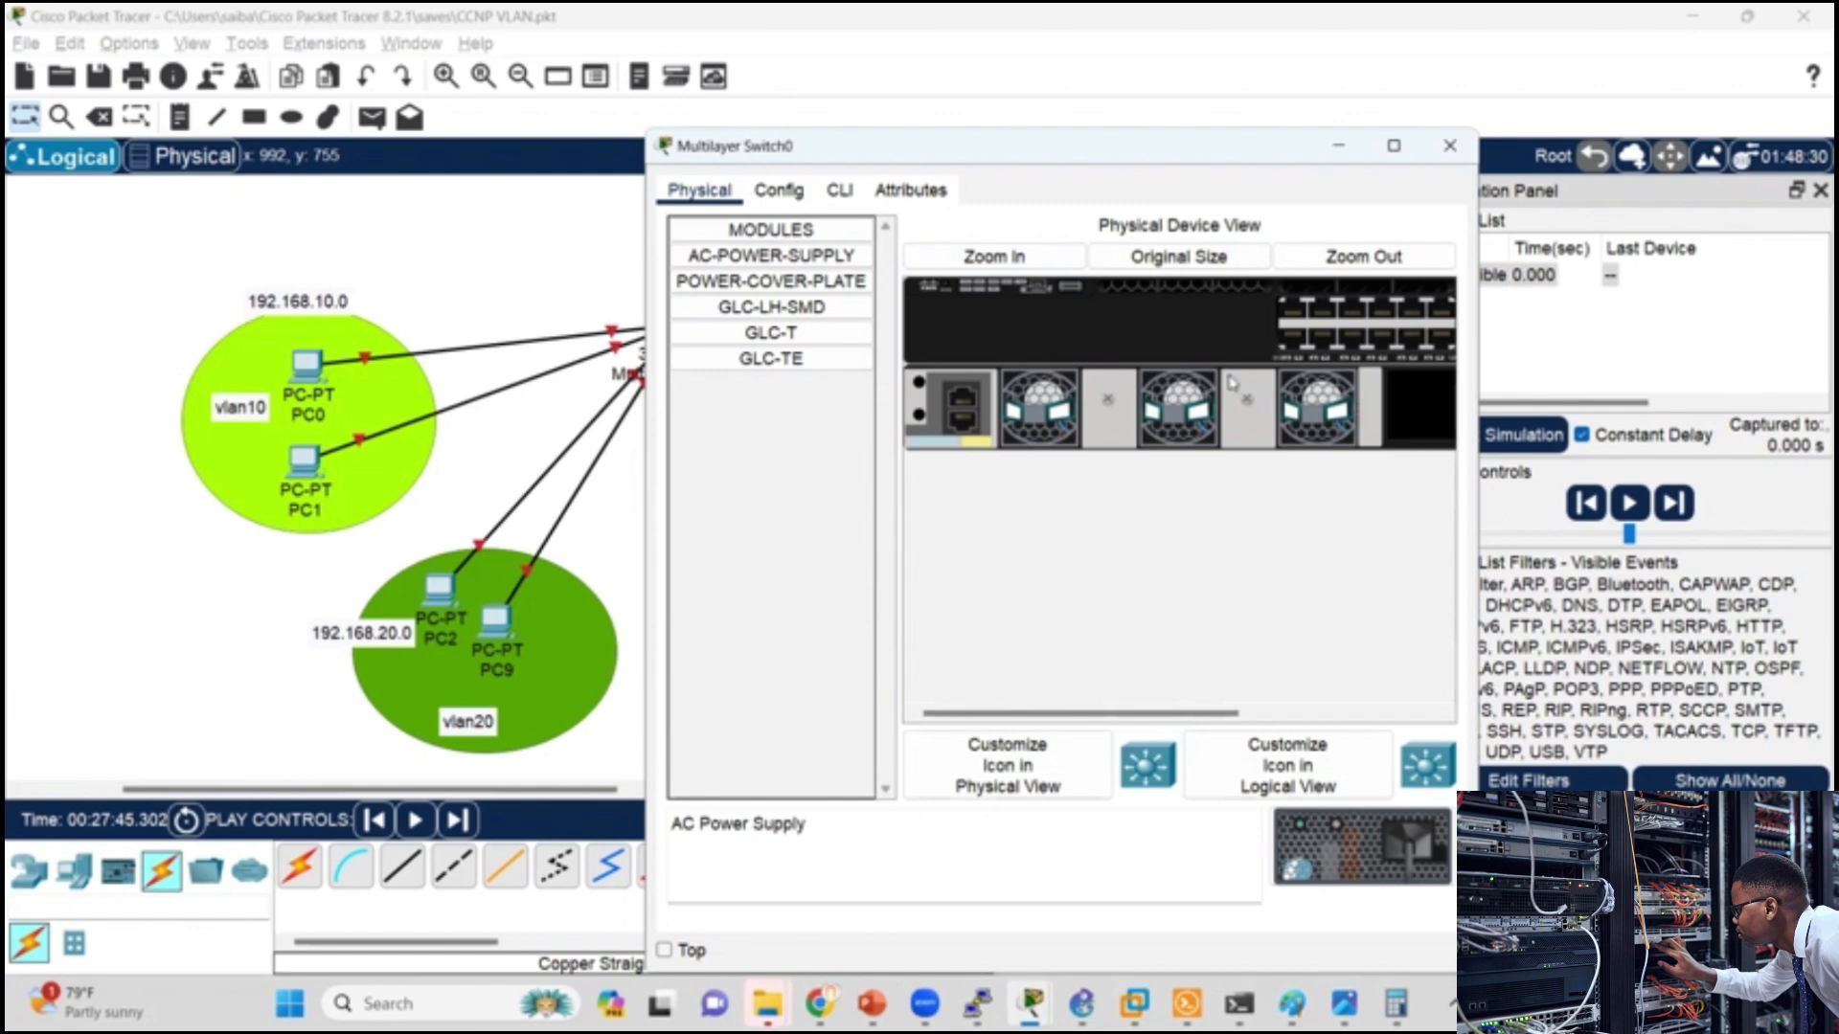
pyautogui.moveTo(1182, 713); pyautogui.dragTo(1091, 693)
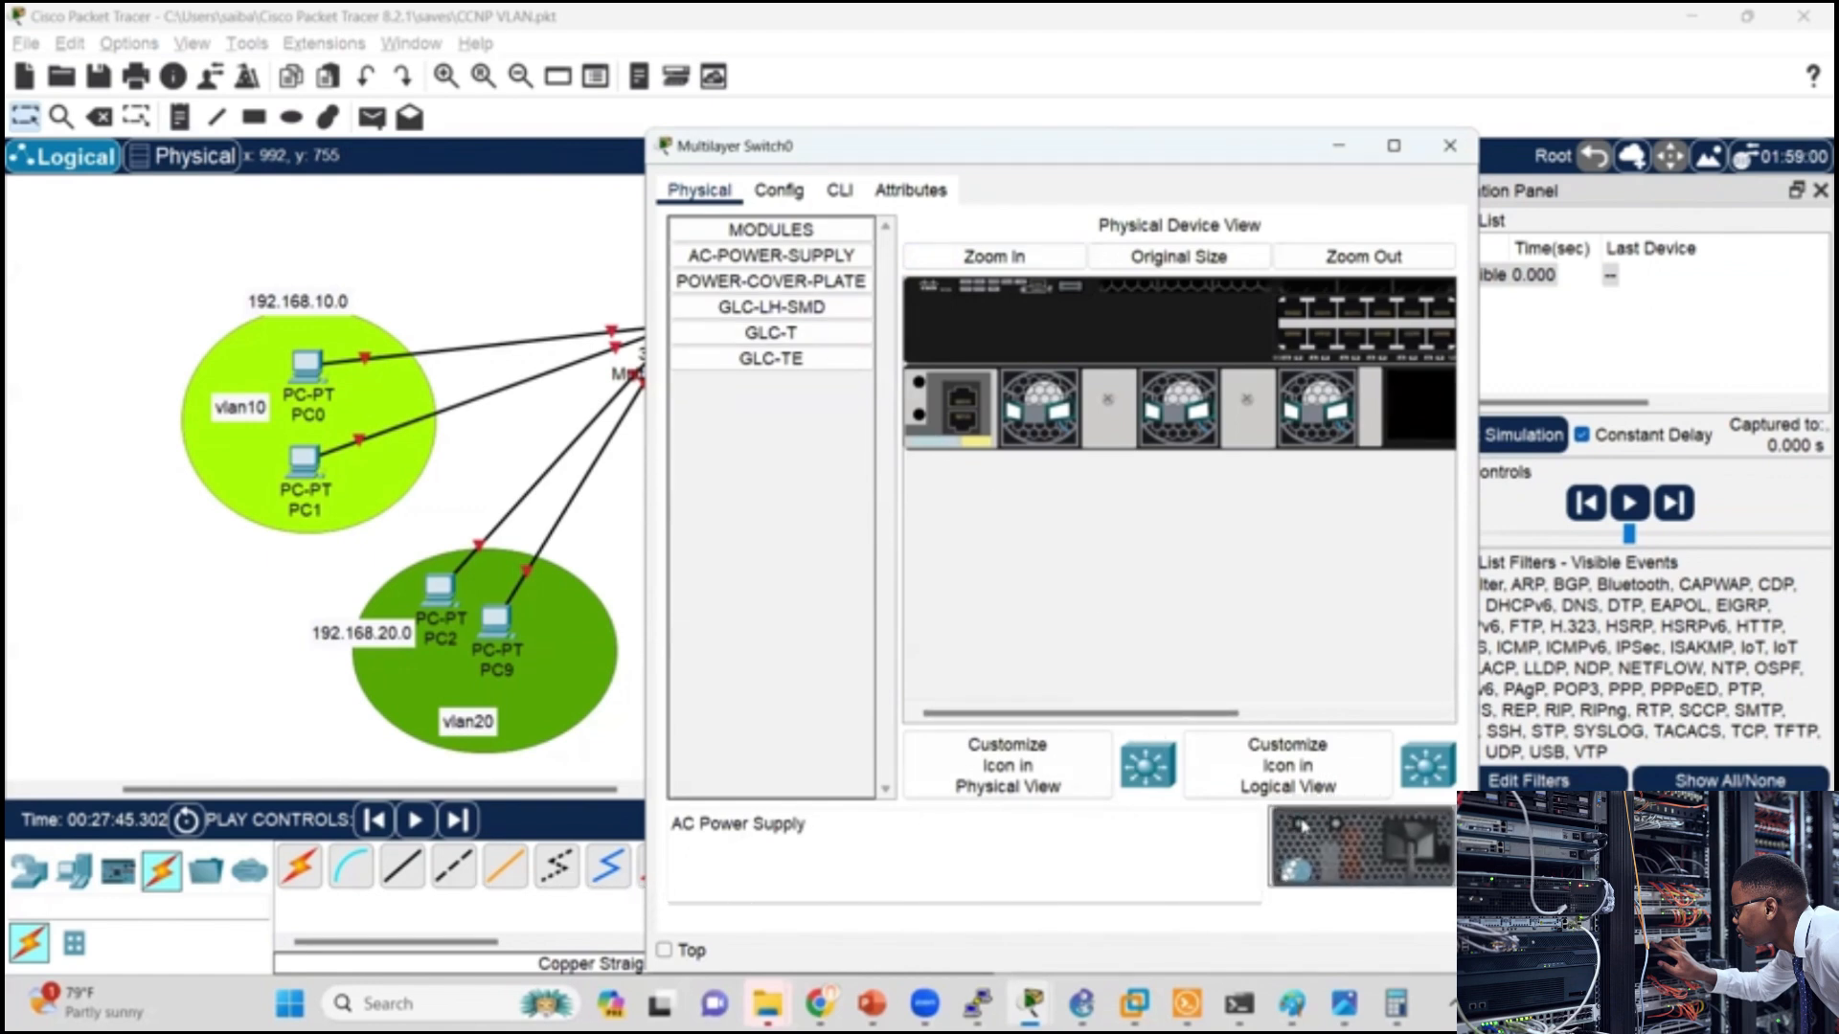
pyautogui.moveTo(1296, 822); pyautogui.dragTo(1381, 851)
pyautogui.moveTo(1192, 725); pyautogui.dragTo(1535, 727)
pyautogui.moveTo(1408, 718); pyautogui.dragTo(1186, 710)
pyautogui.click(1360, 257)
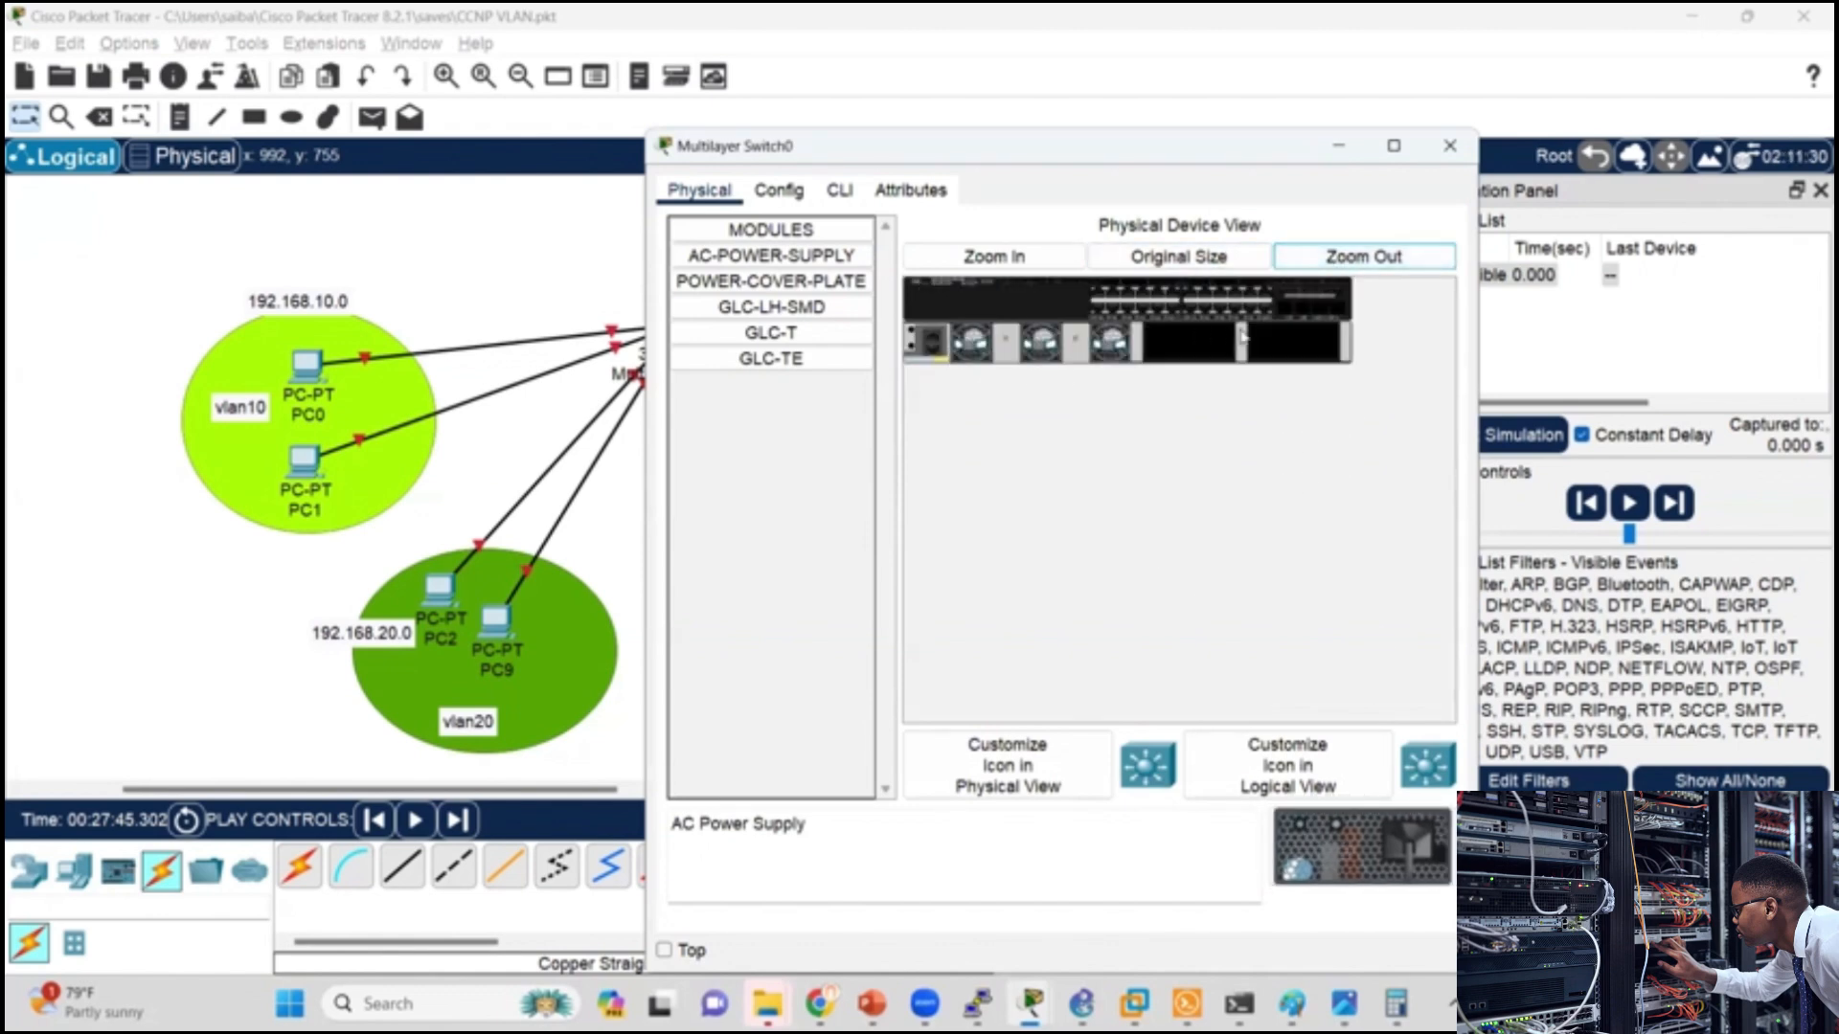
pyautogui.moveTo(1360, 845); pyautogui.dragTo(1316, 318)
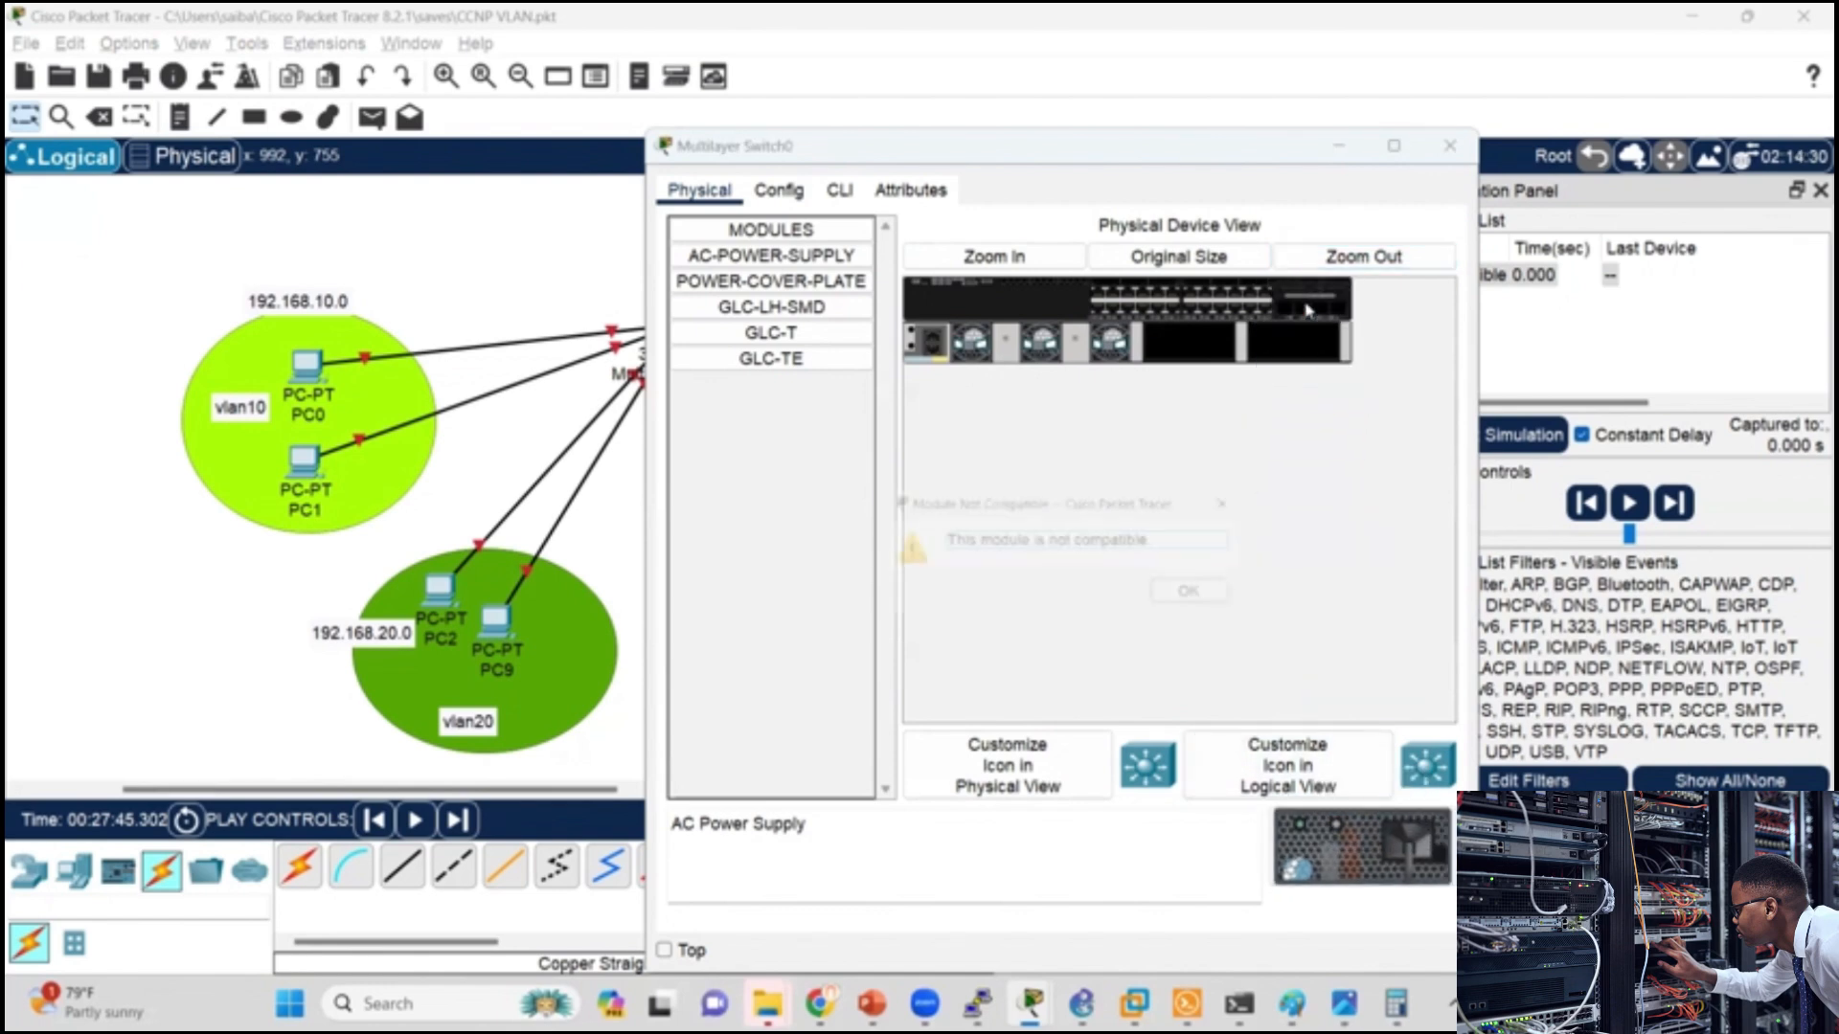
pyautogui.click(1199, 595)
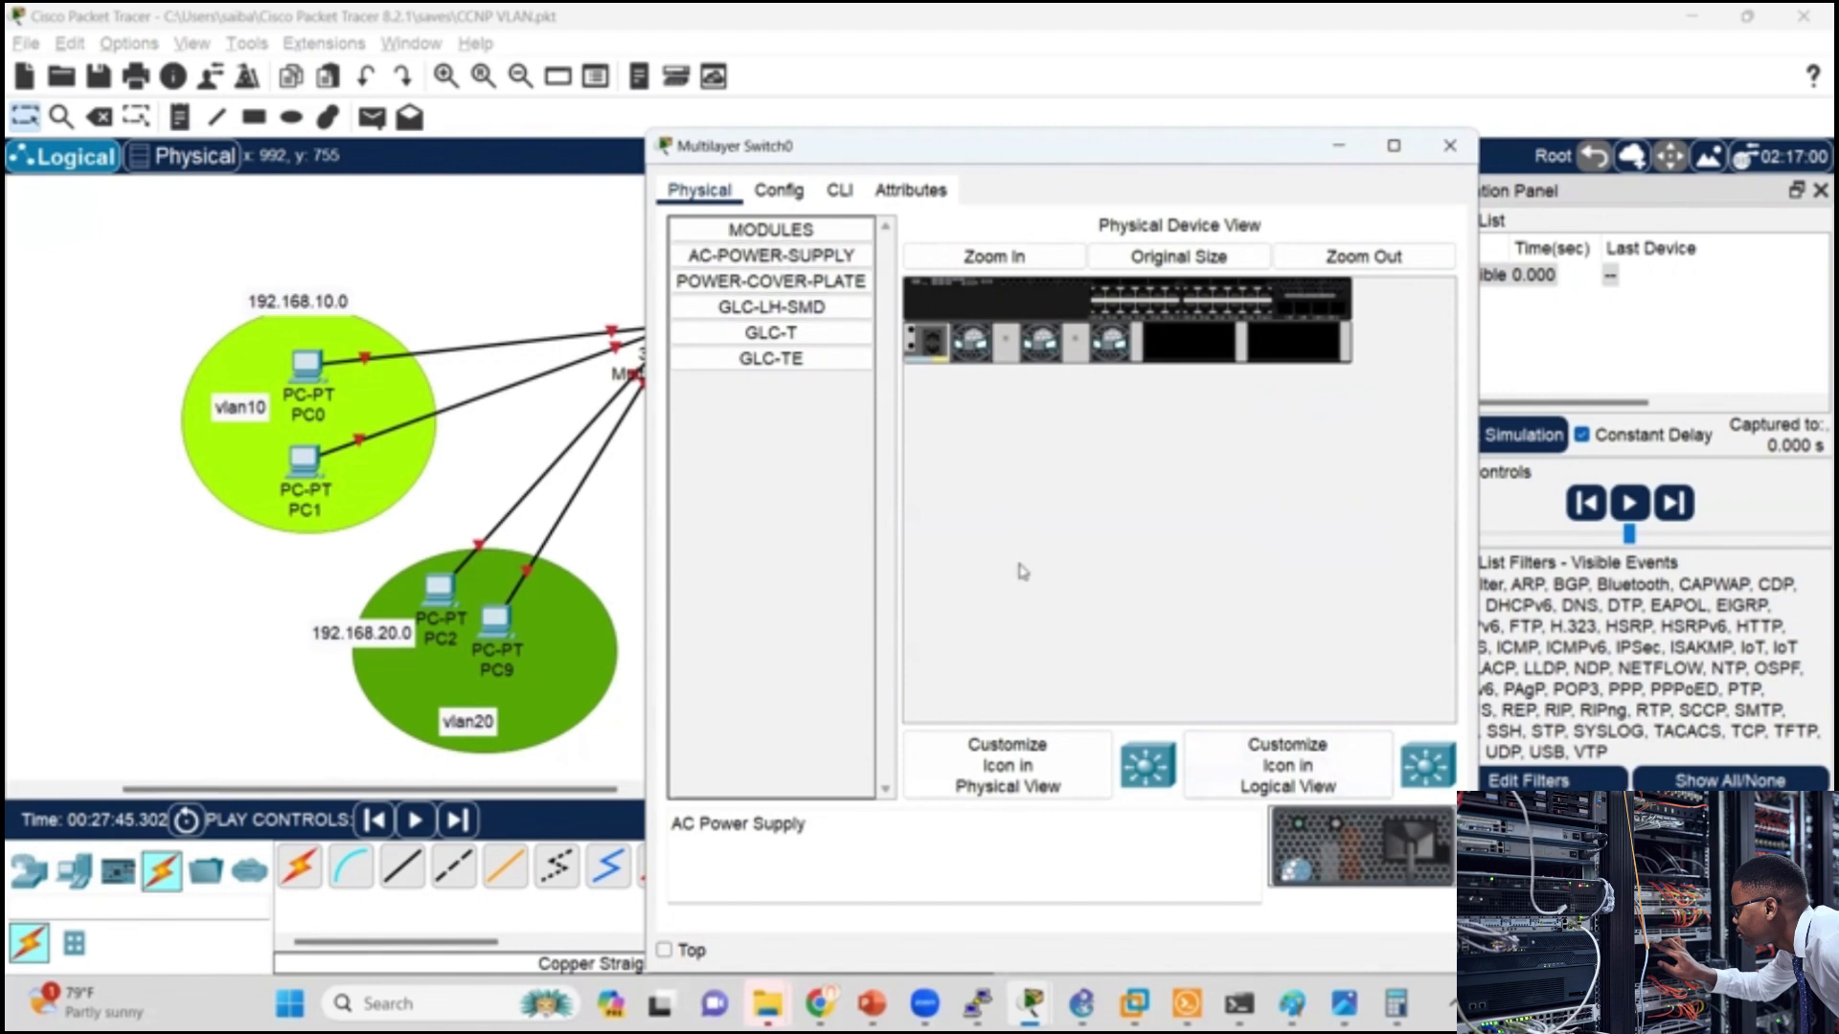
# Step: Examine the descriptions of the modules available for the 3650 switch, including the power supply, cover plate and GLC modules
pyautogui.click(724, 256)
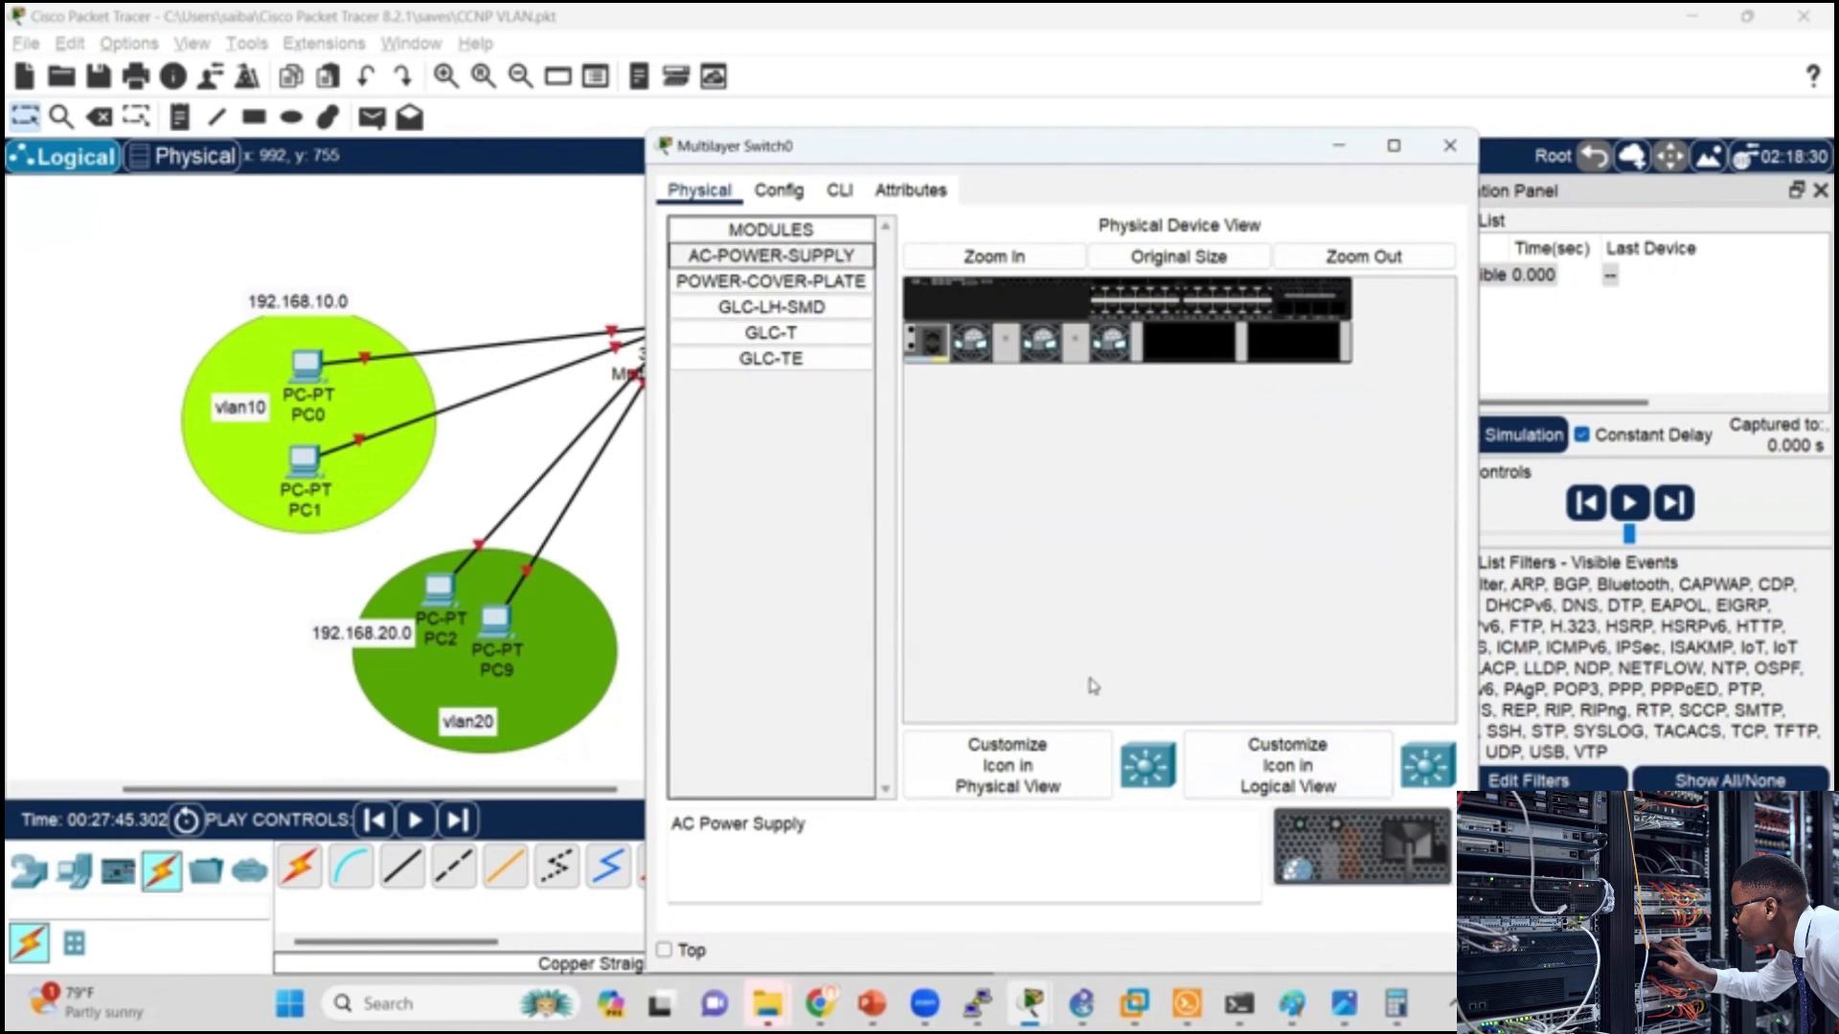
pyautogui.click(783, 282)
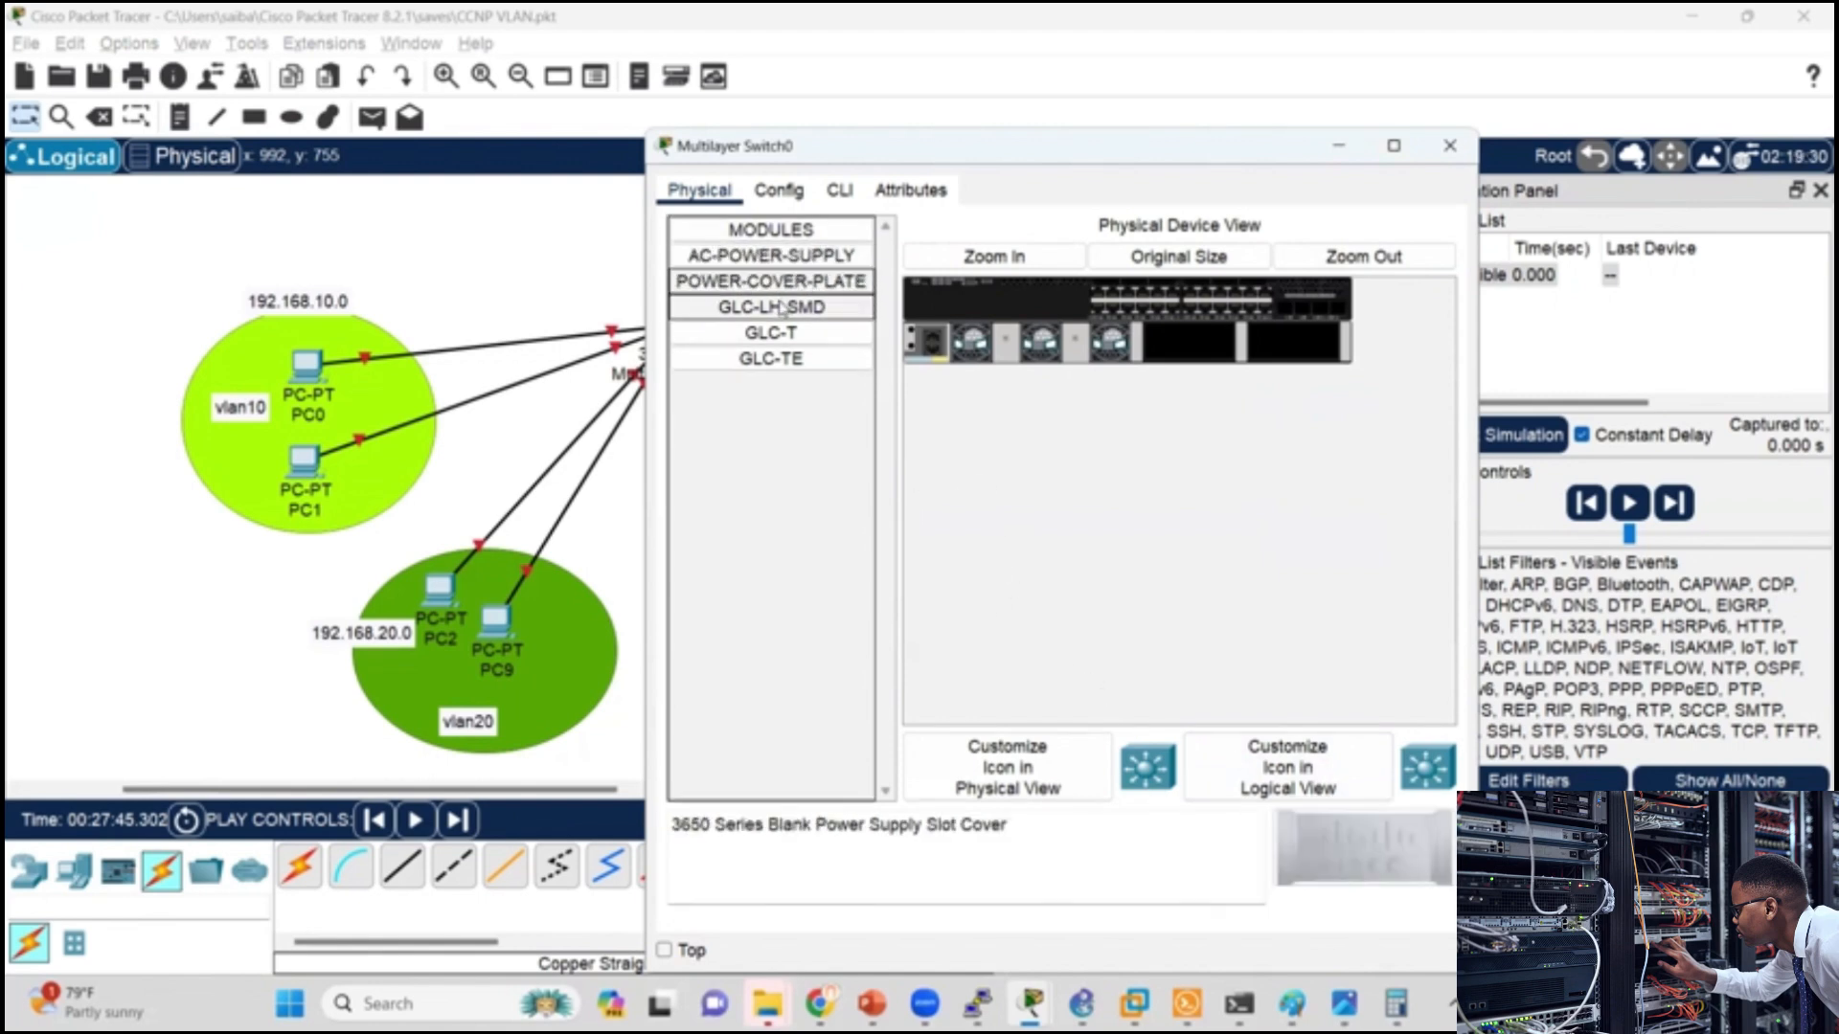
pyautogui.click(780, 308)
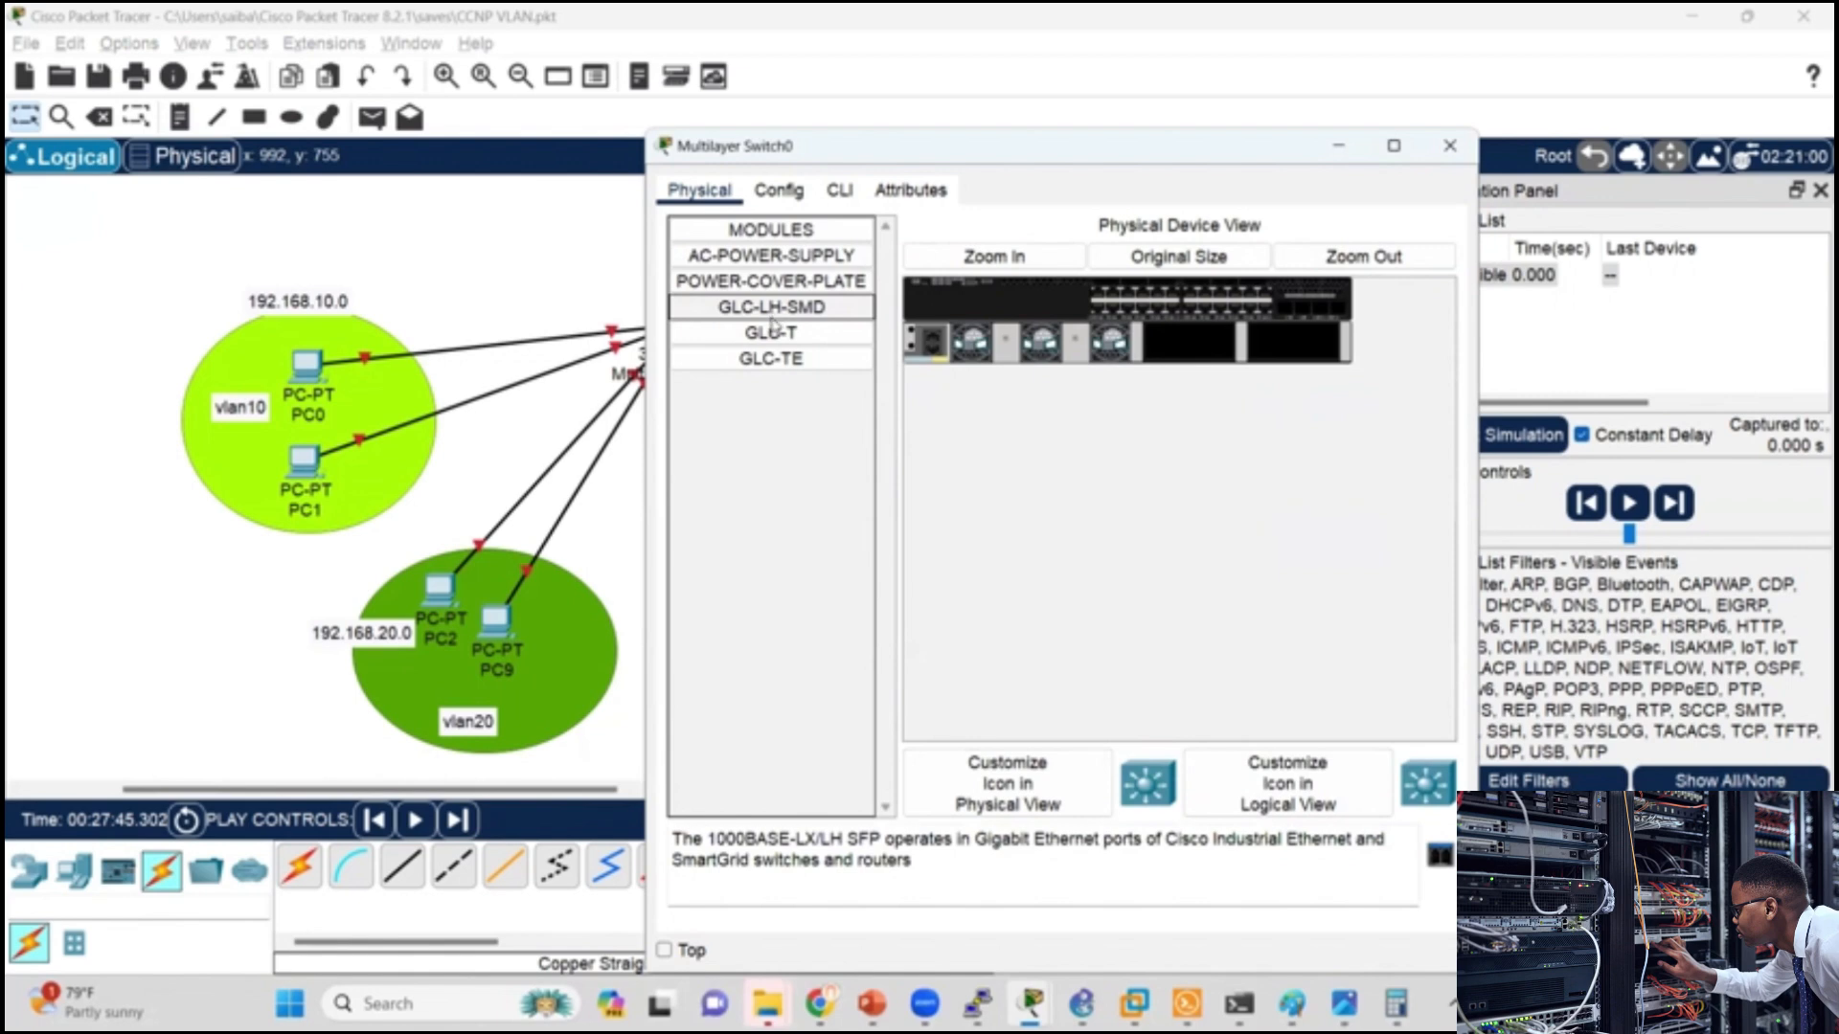
pyautogui.click(778, 336)
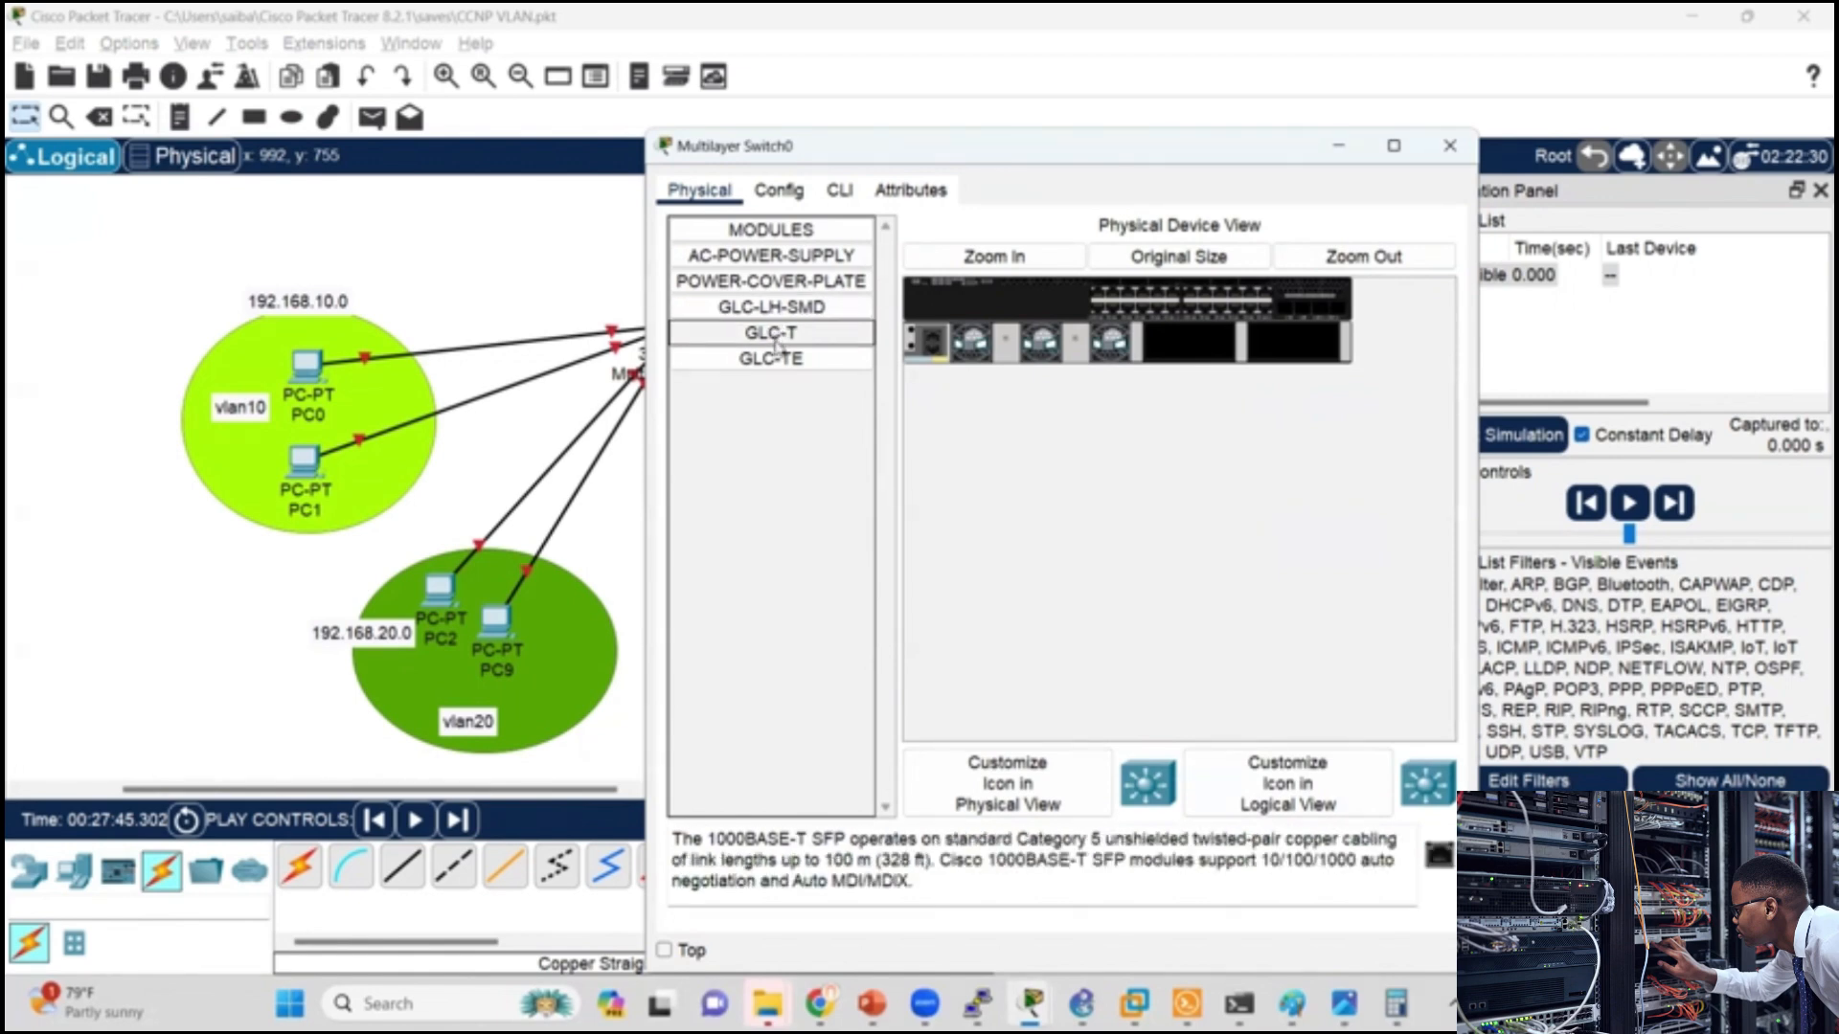
pyautogui.click(774, 358)
pyautogui.click(780, 256)
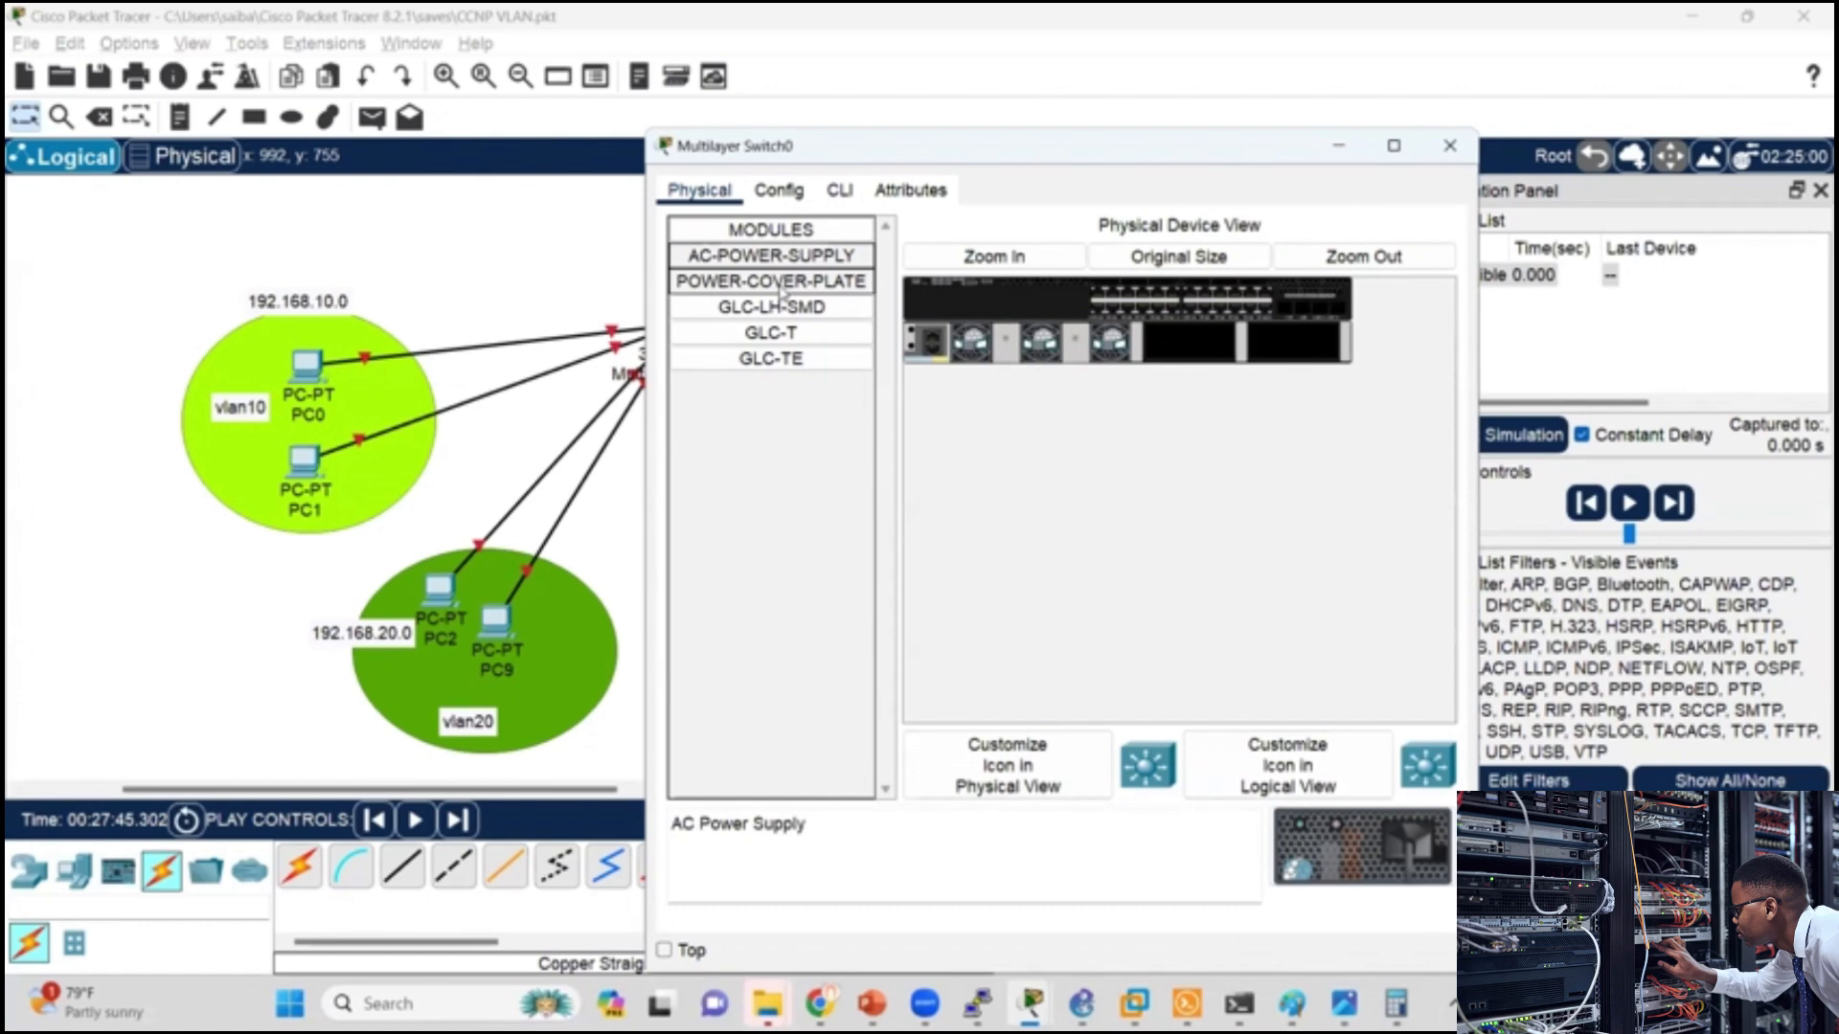
pyautogui.click(791, 283)
pyautogui.click(804, 256)
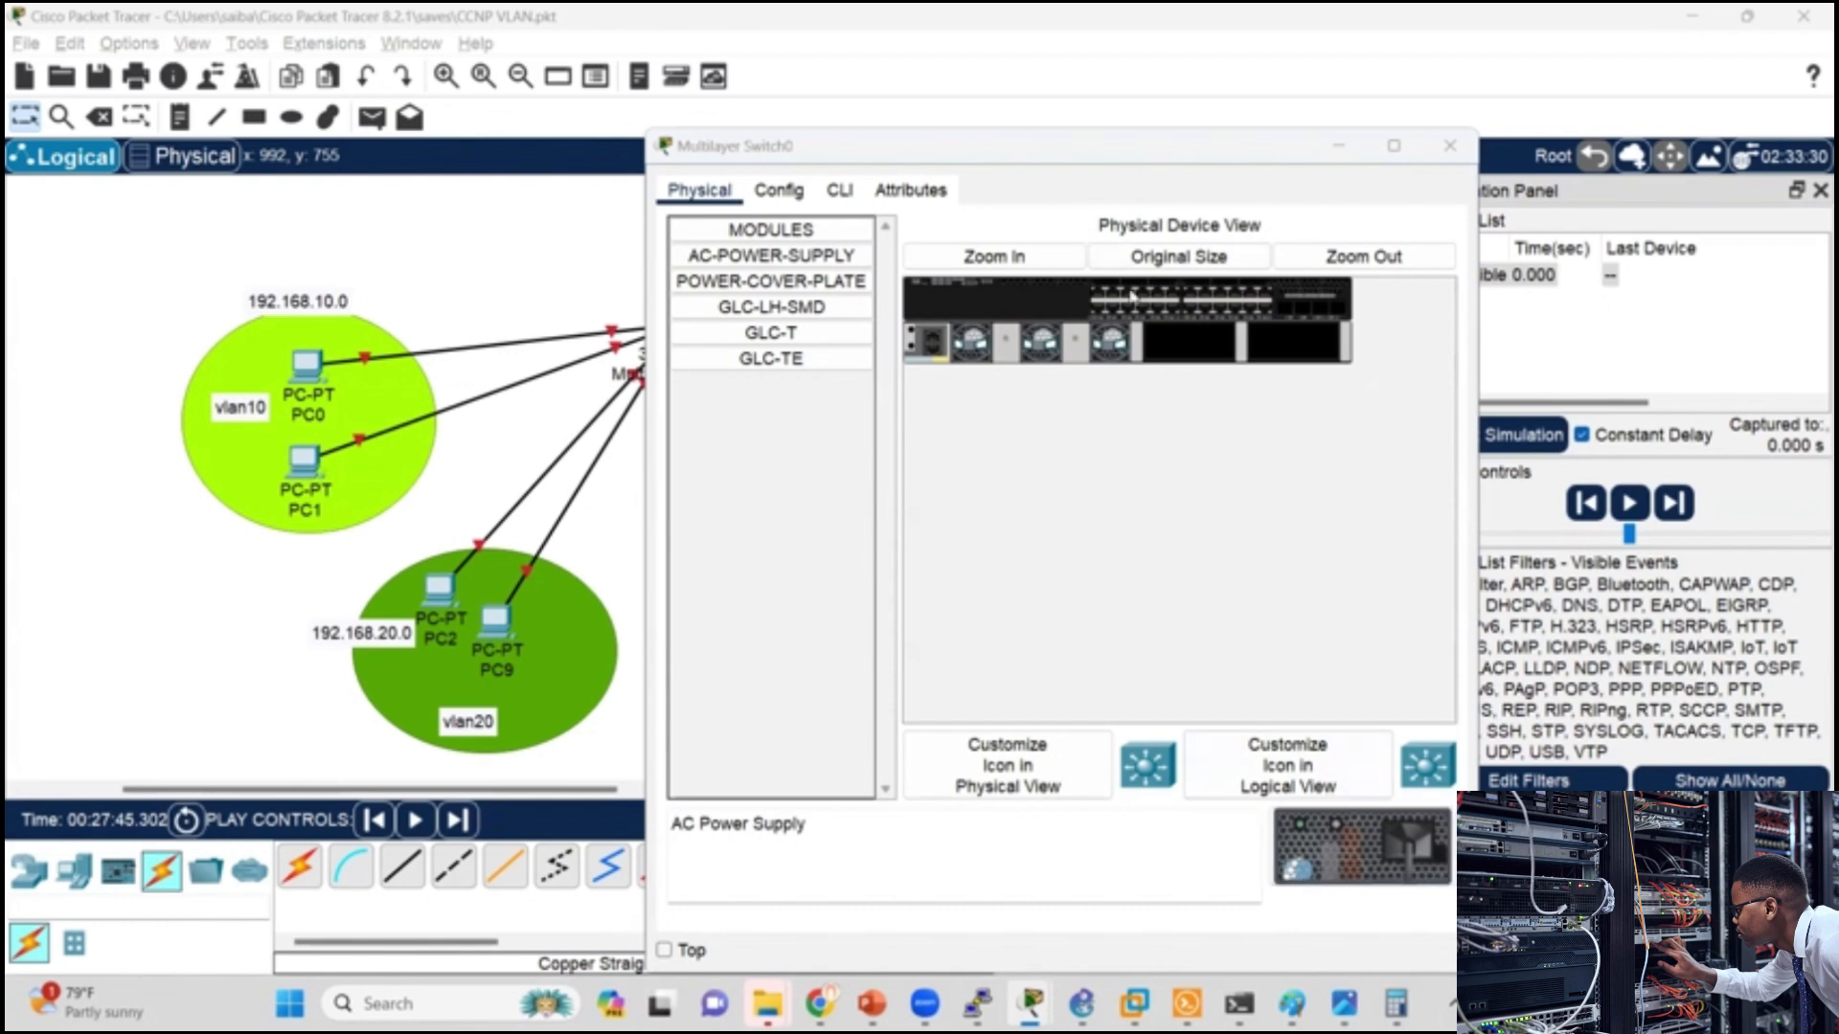
# Step: Try again to fit the AC power supply in the enlarged 3650 chassis and check access to the switch's CLI
pyautogui.click(994, 255)
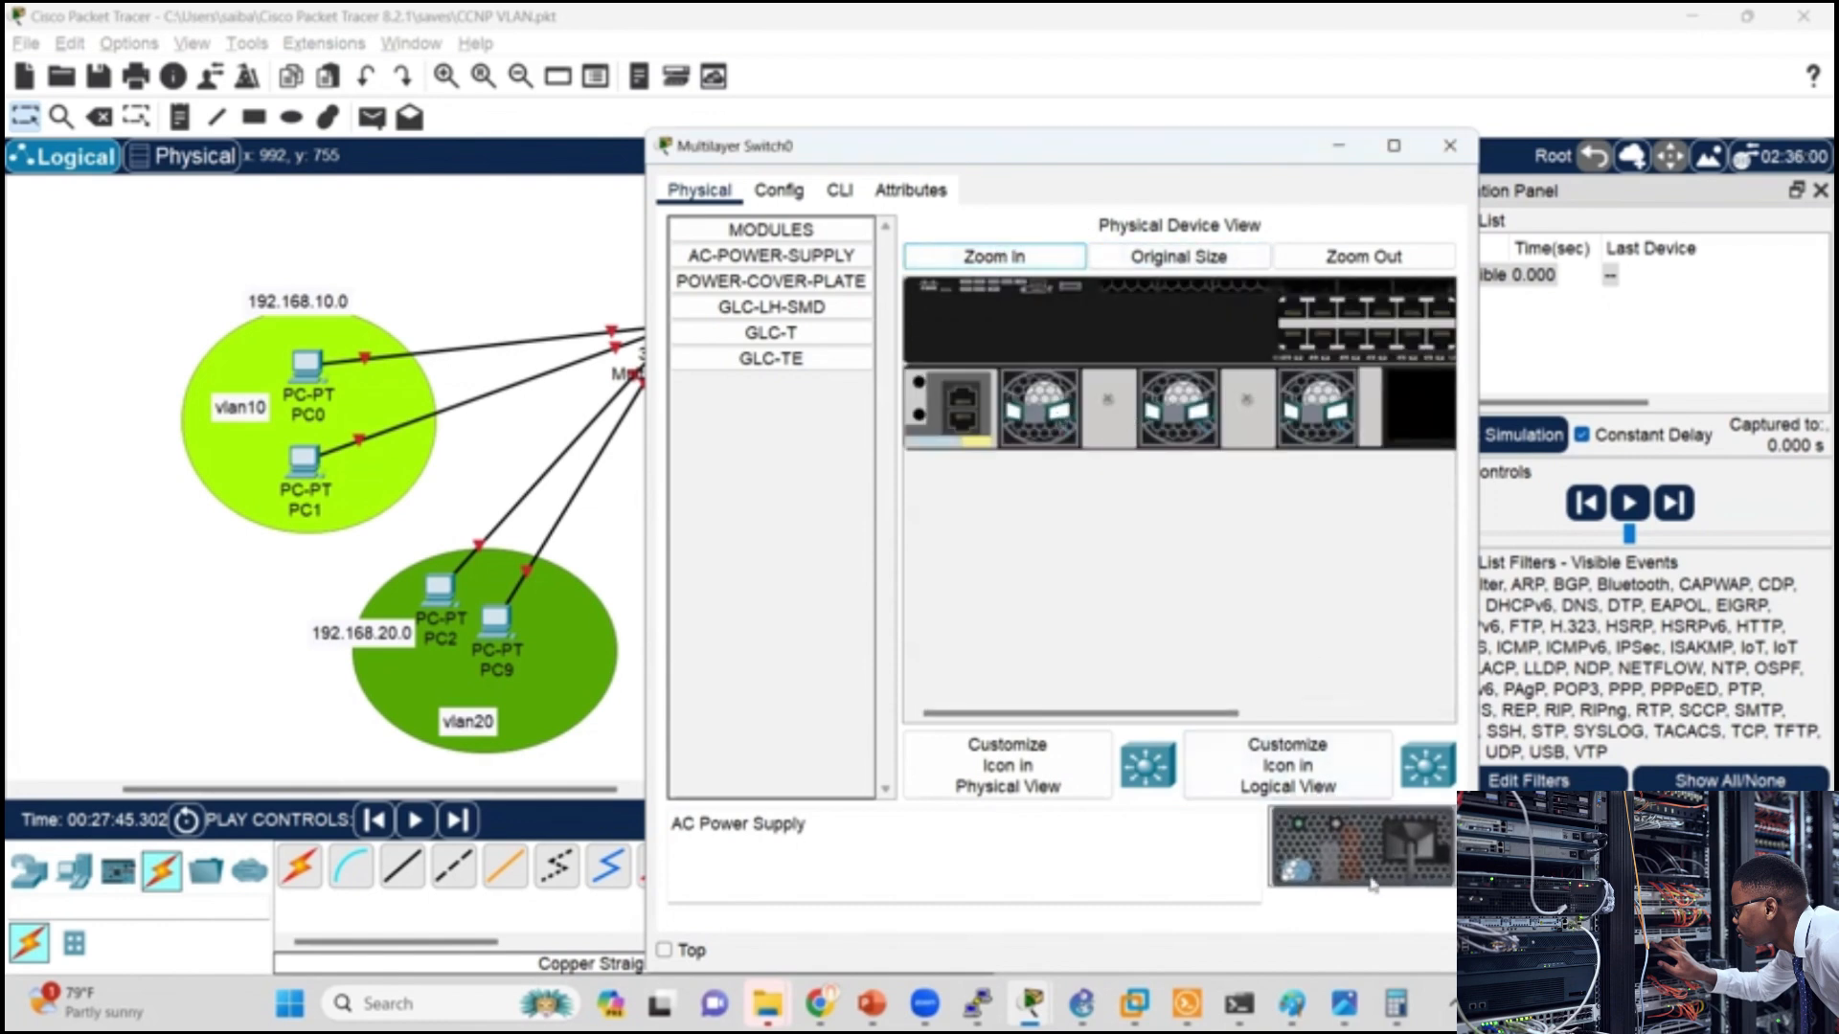
pyautogui.moveTo(1370, 867); pyautogui.dragTo(1126, 406)
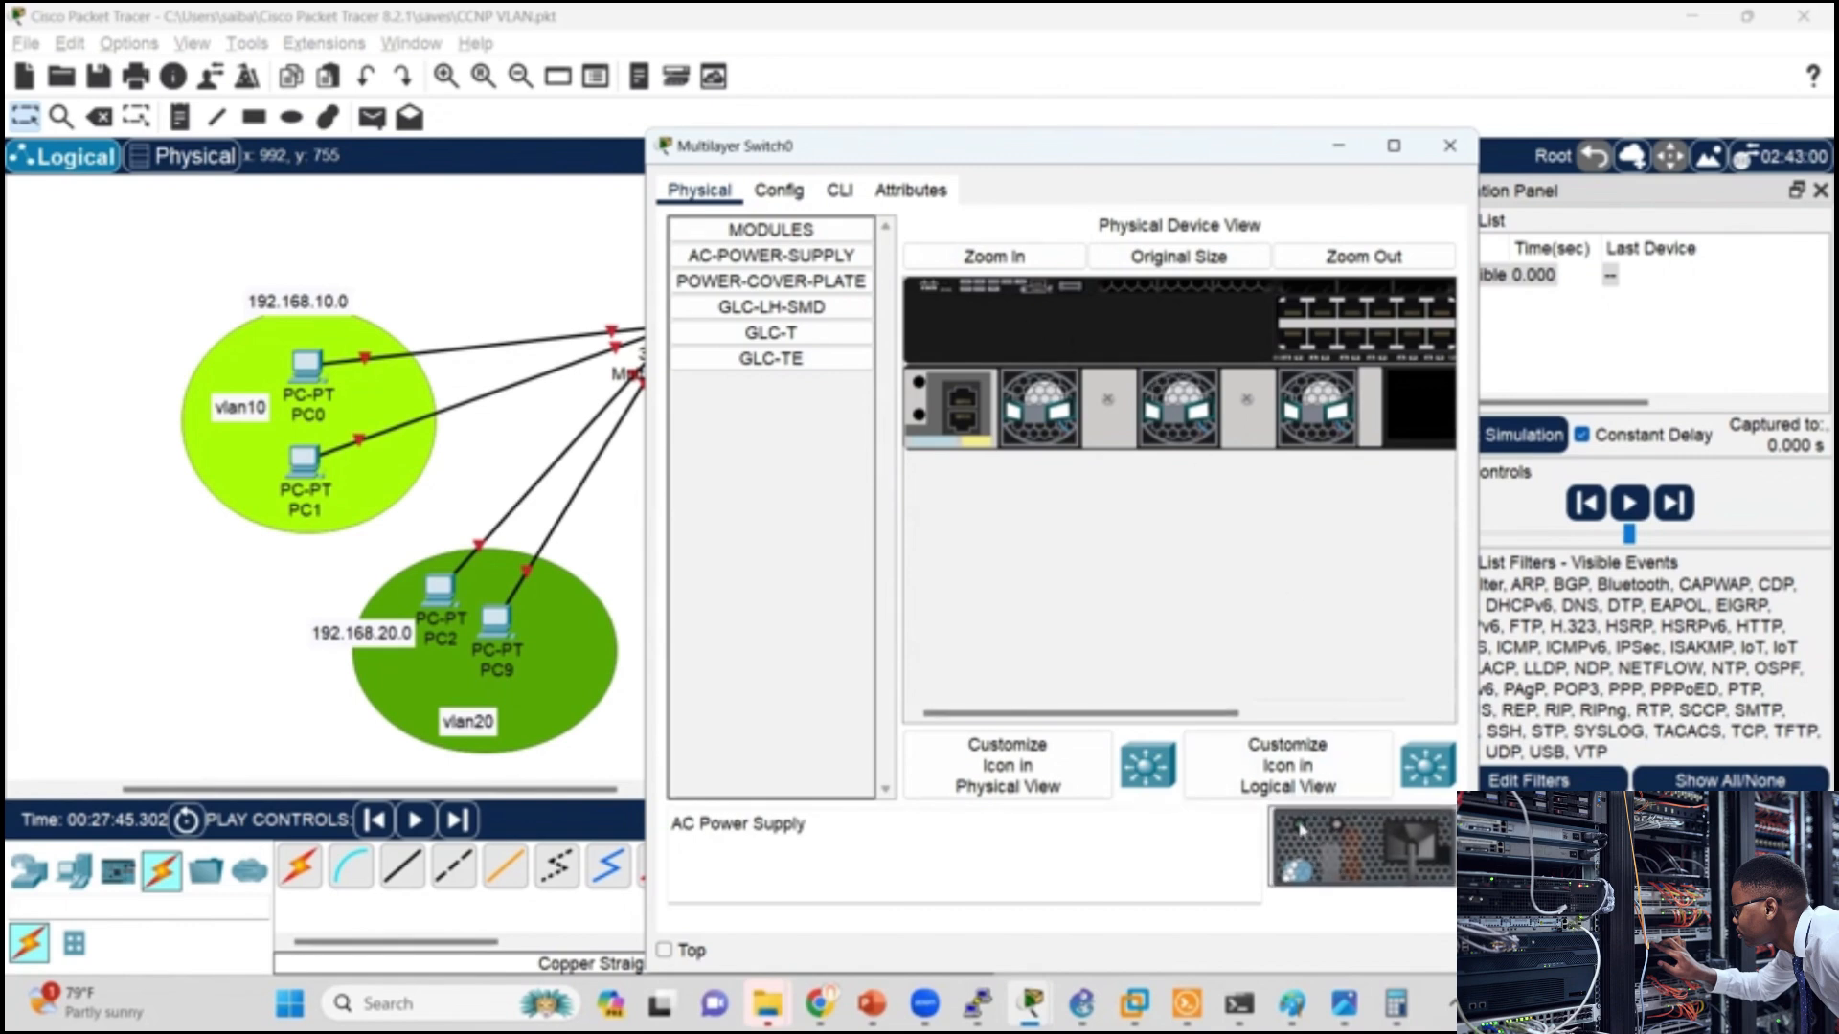
pyautogui.click(861, 194)
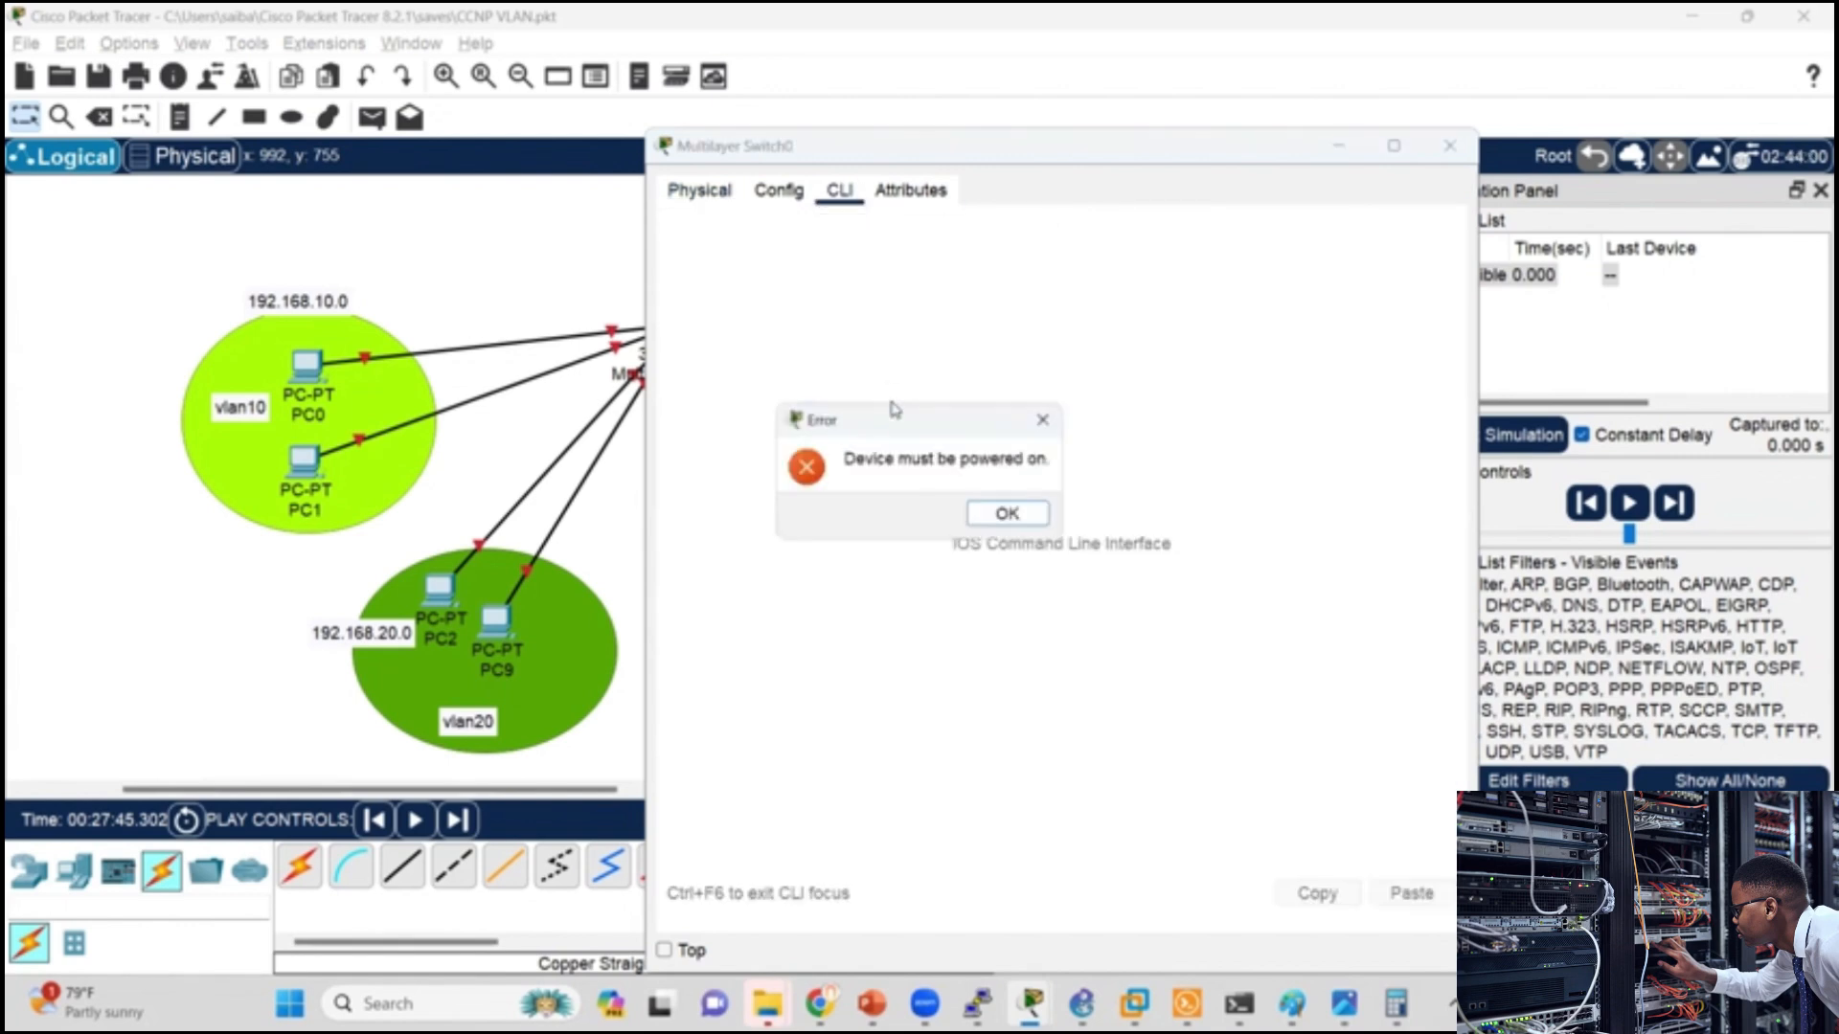
pyautogui.click(991, 512)
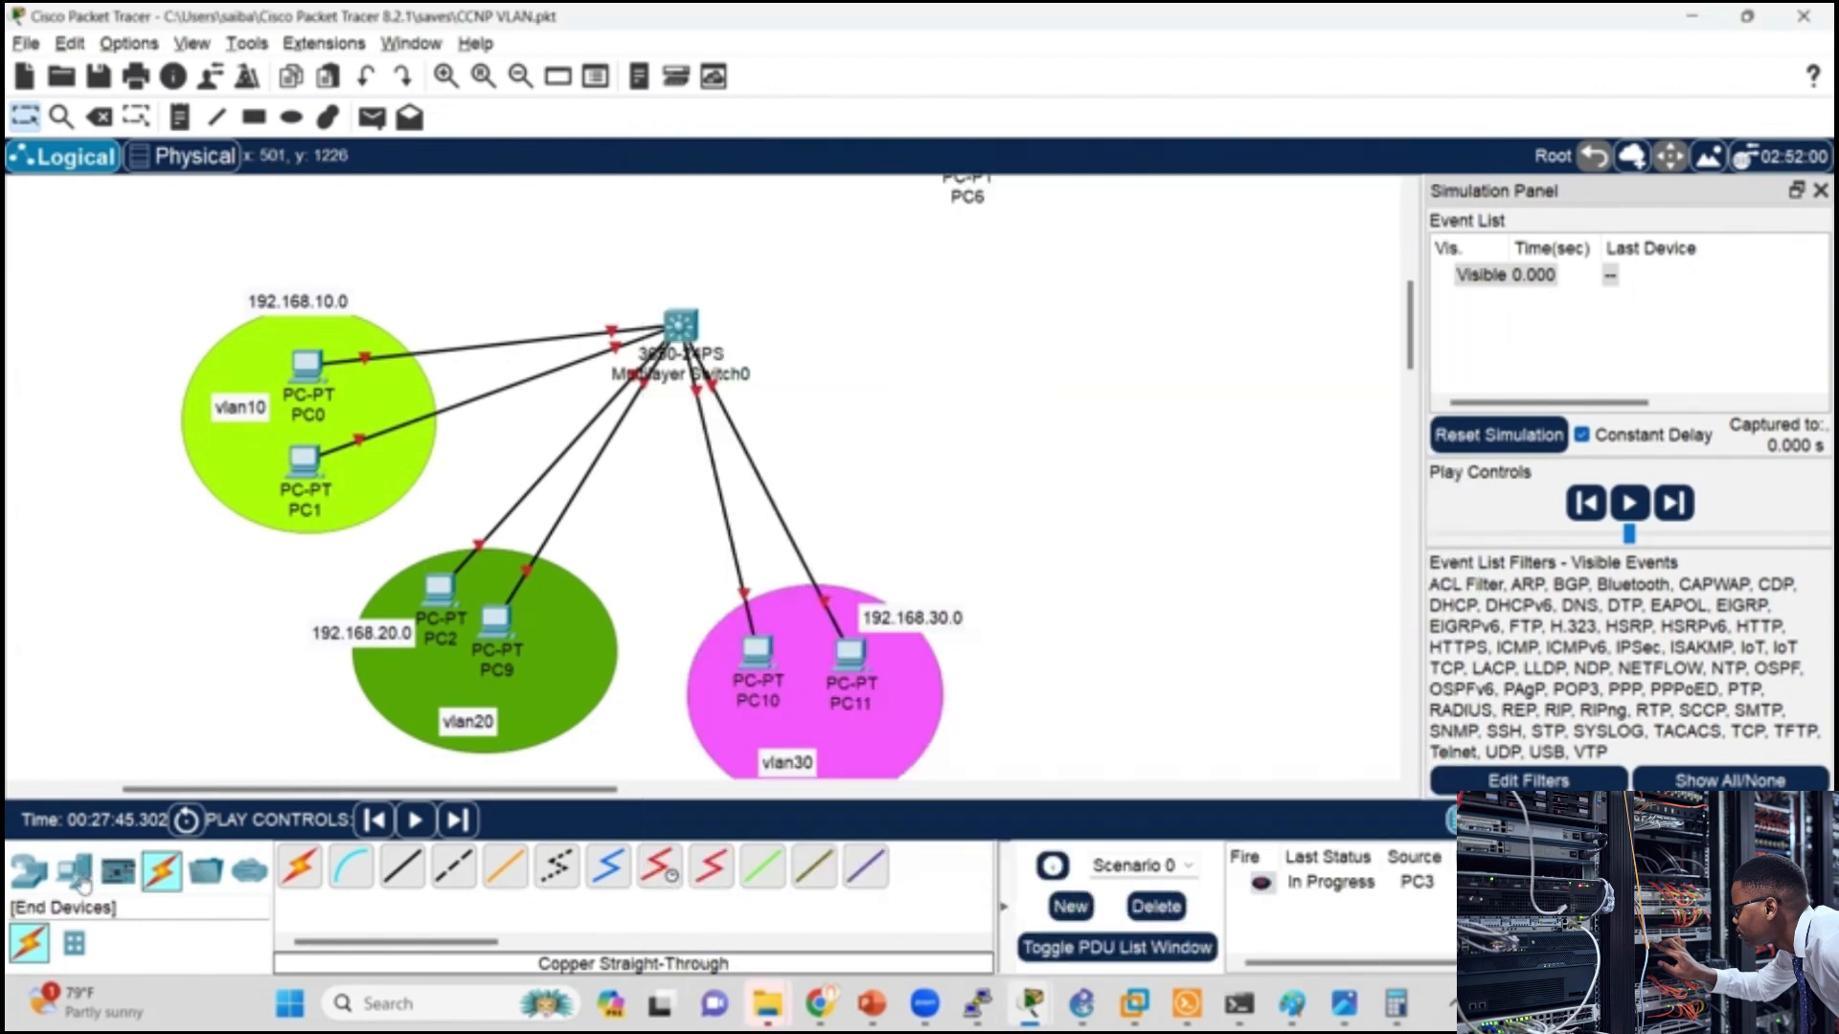
# Step: Place a 3560-24PS multilayer switch in the empty area beside the topology and open its command-line interface
pyautogui.click(77, 873)
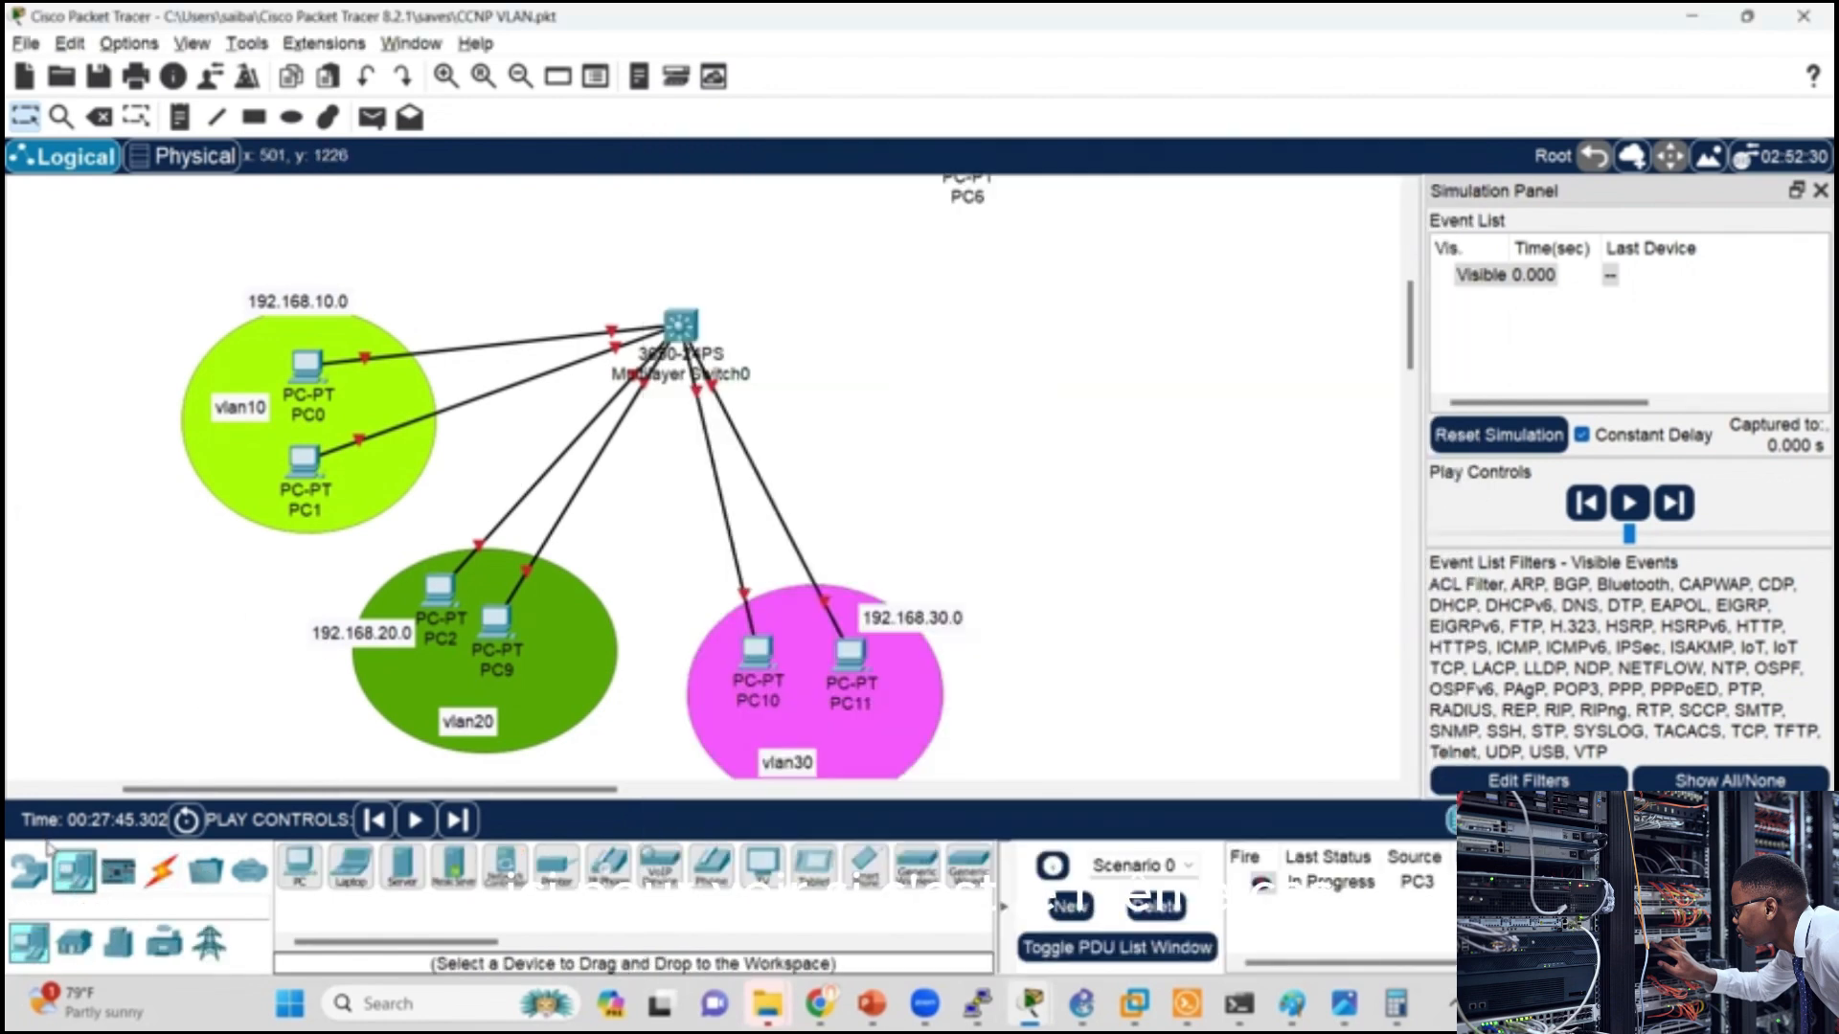
pyautogui.click(29, 870)
pyautogui.click(74, 943)
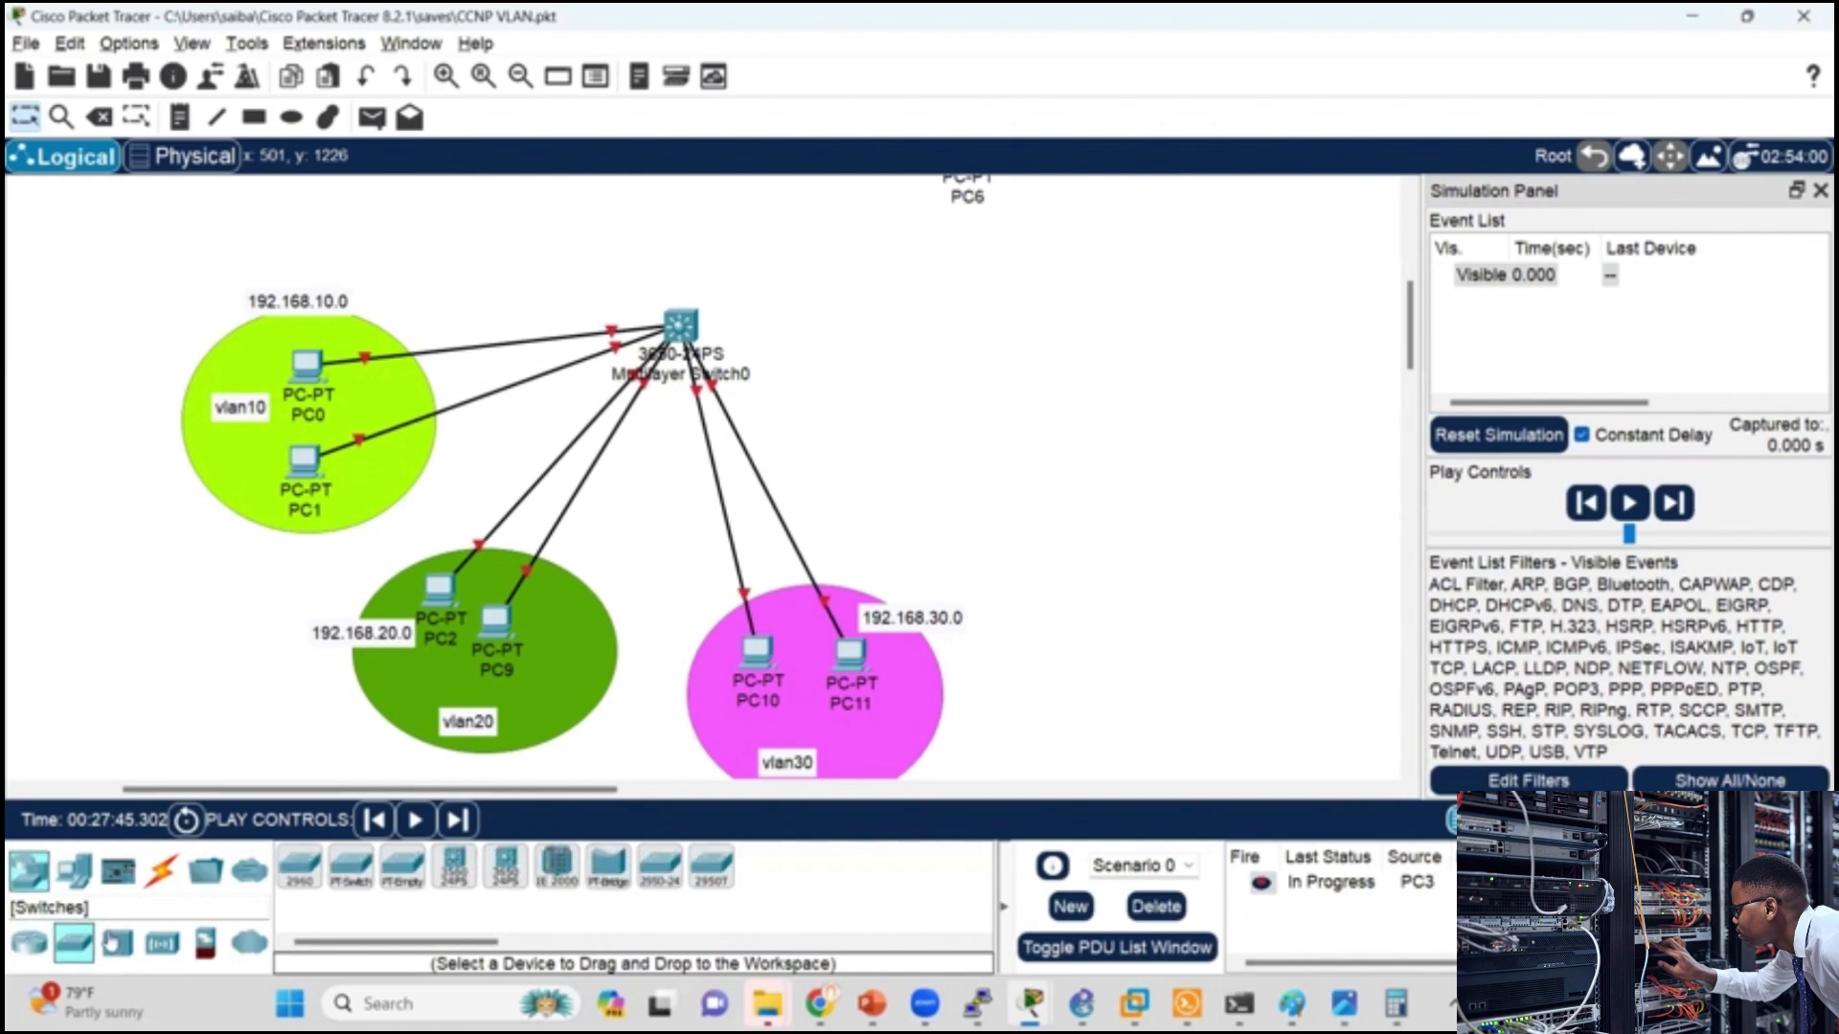
pyautogui.click(454, 867)
pyautogui.click(1200, 379)
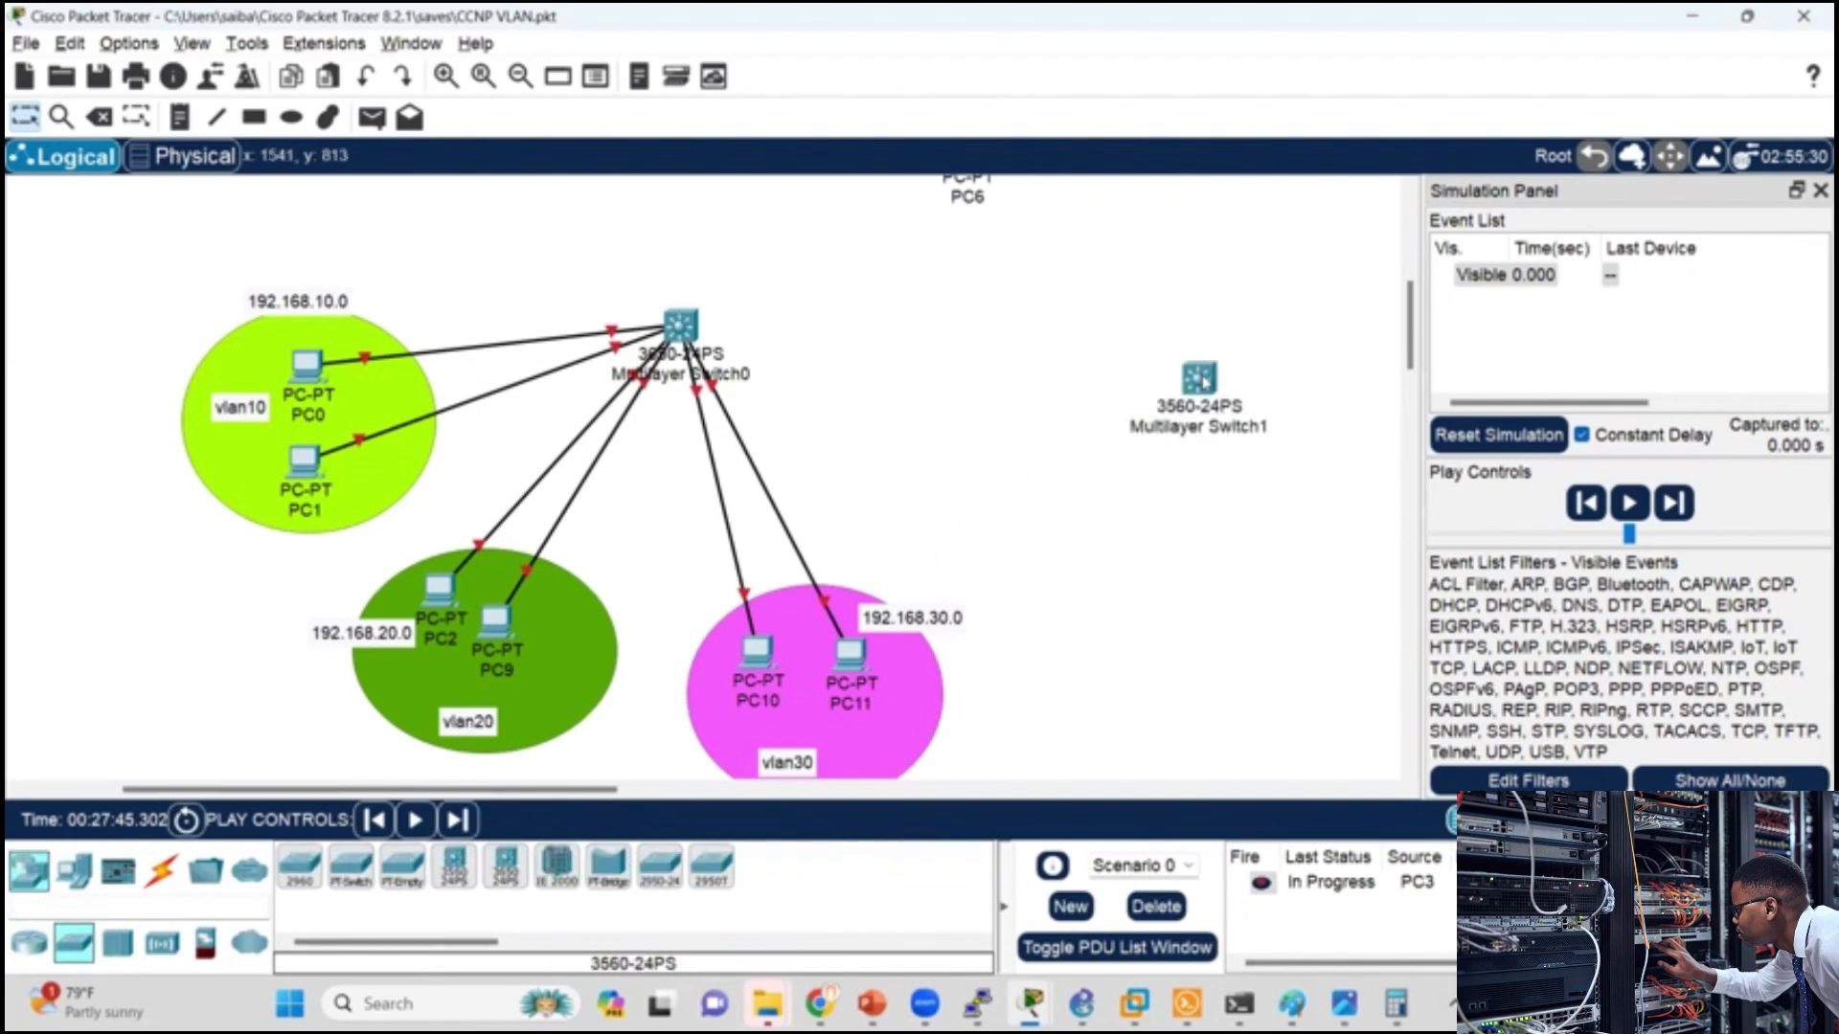
pyautogui.click(1201, 379)
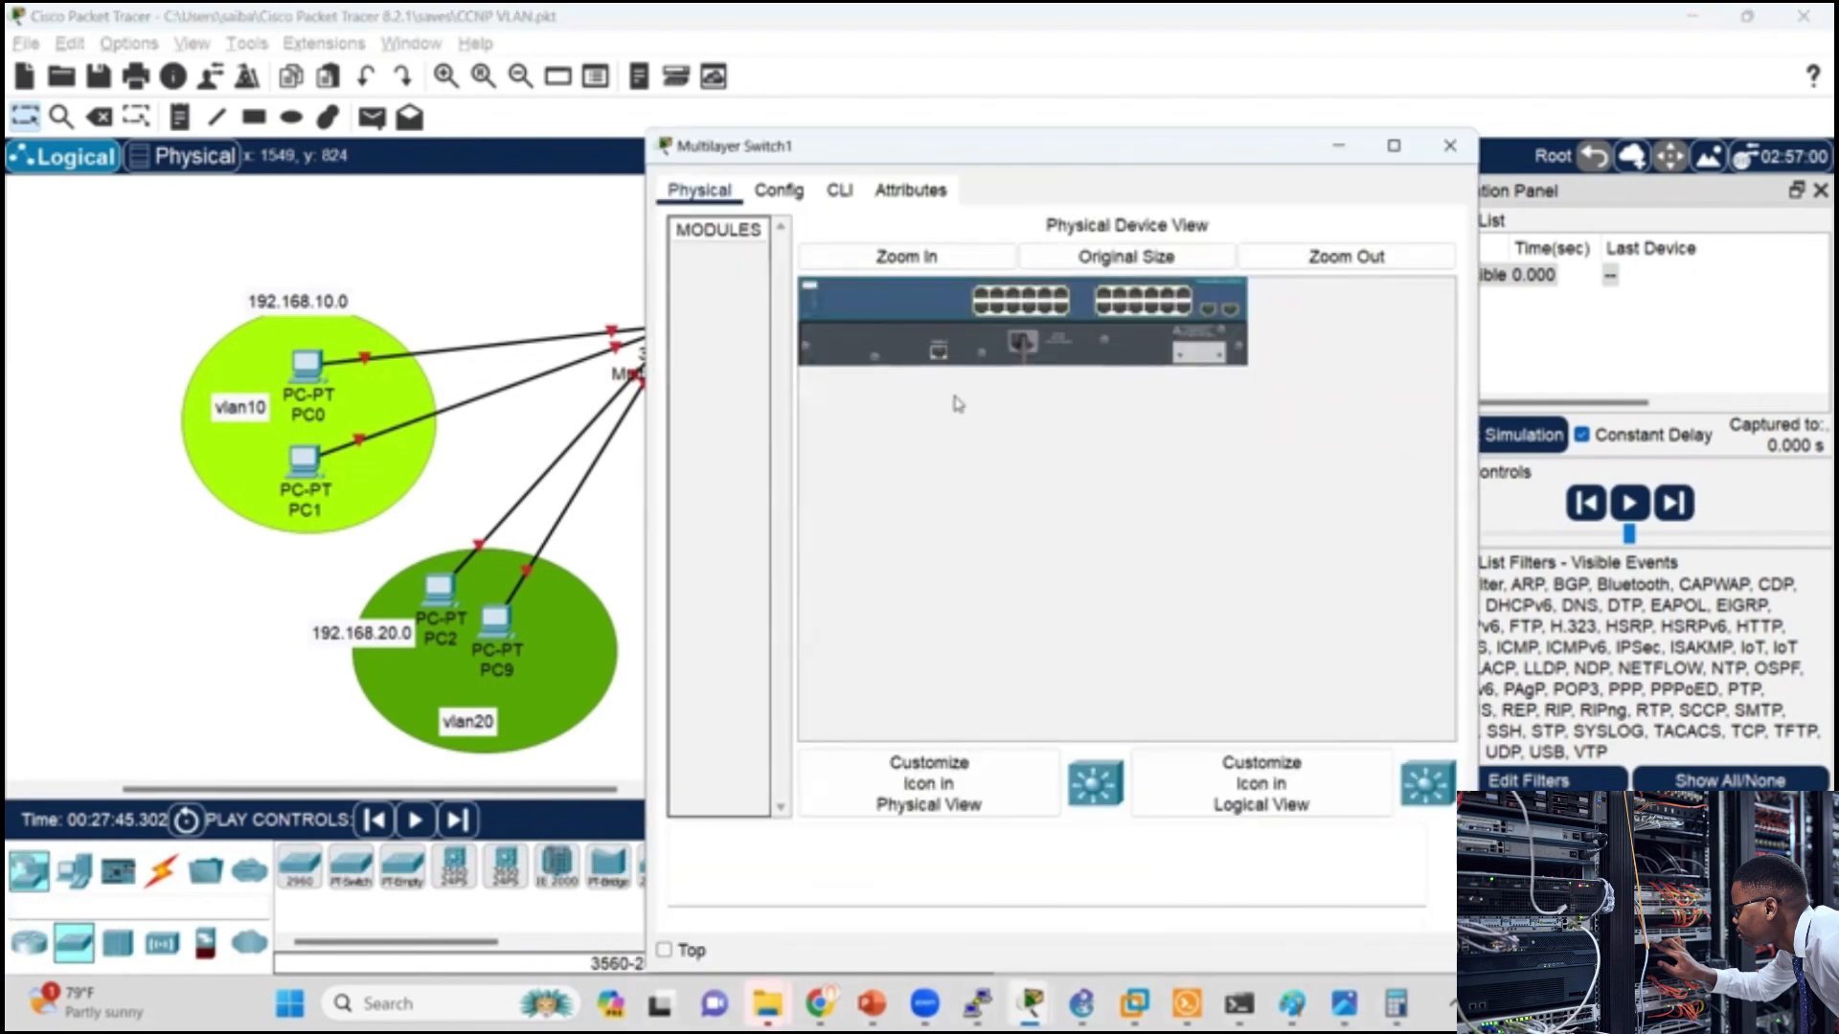
pyautogui.click(839, 190)
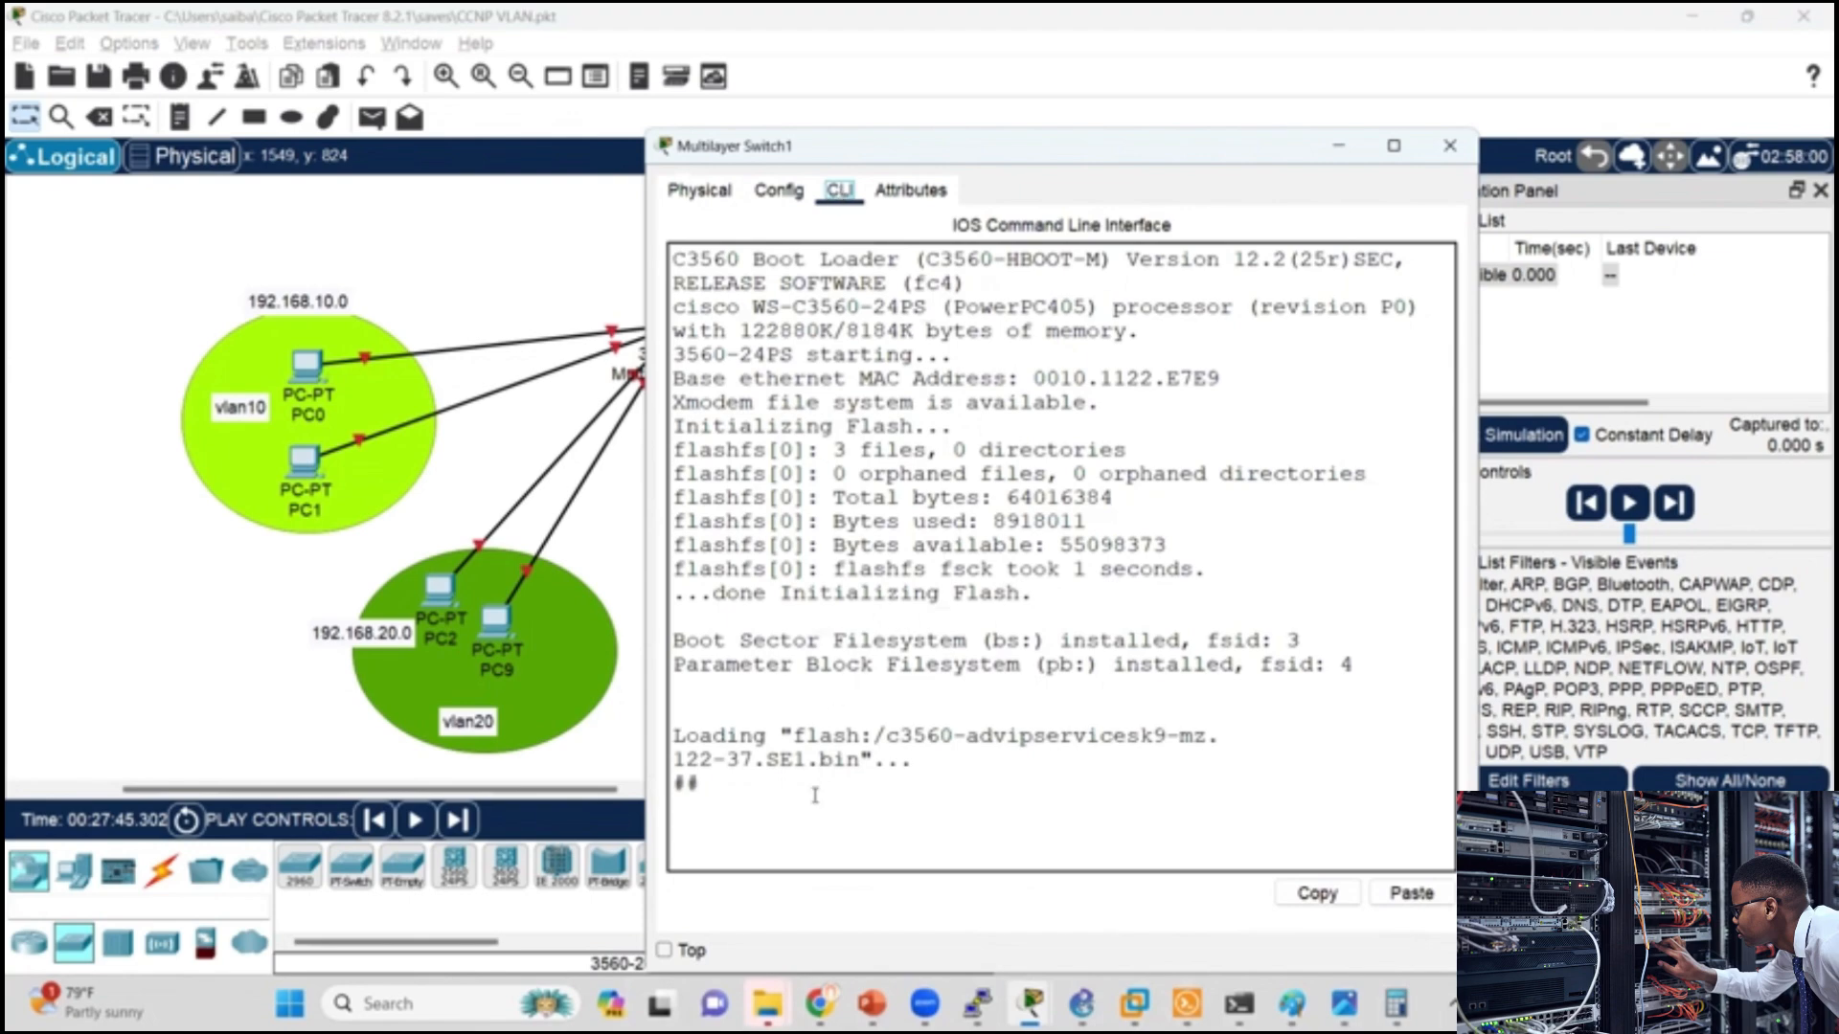
# Step: Close the 3560 switch's window and try again to fit an AC power supply in the 3650 switch's chassis
pyautogui.click(1450, 146)
pyautogui.click(681, 326)
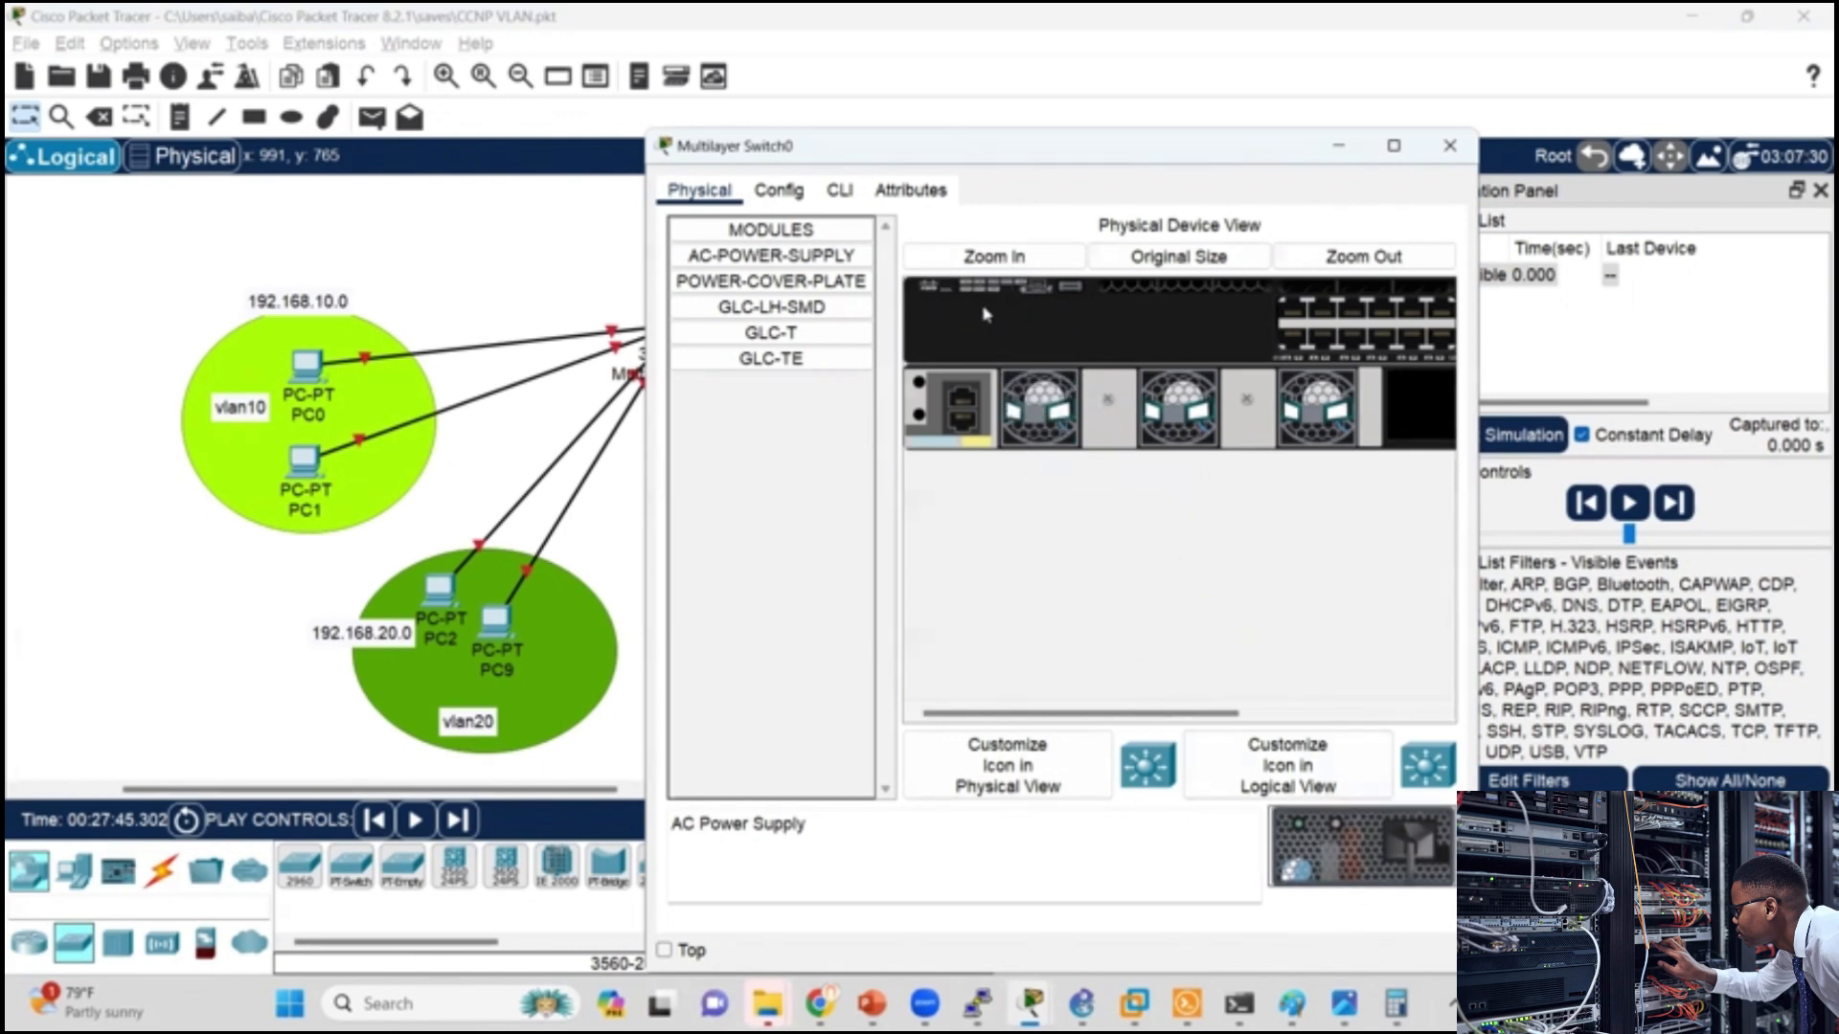
pyautogui.moveTo(1379, 850); pyautogui.dragTo(991, 386)
pyautogui.click(1358, 261)
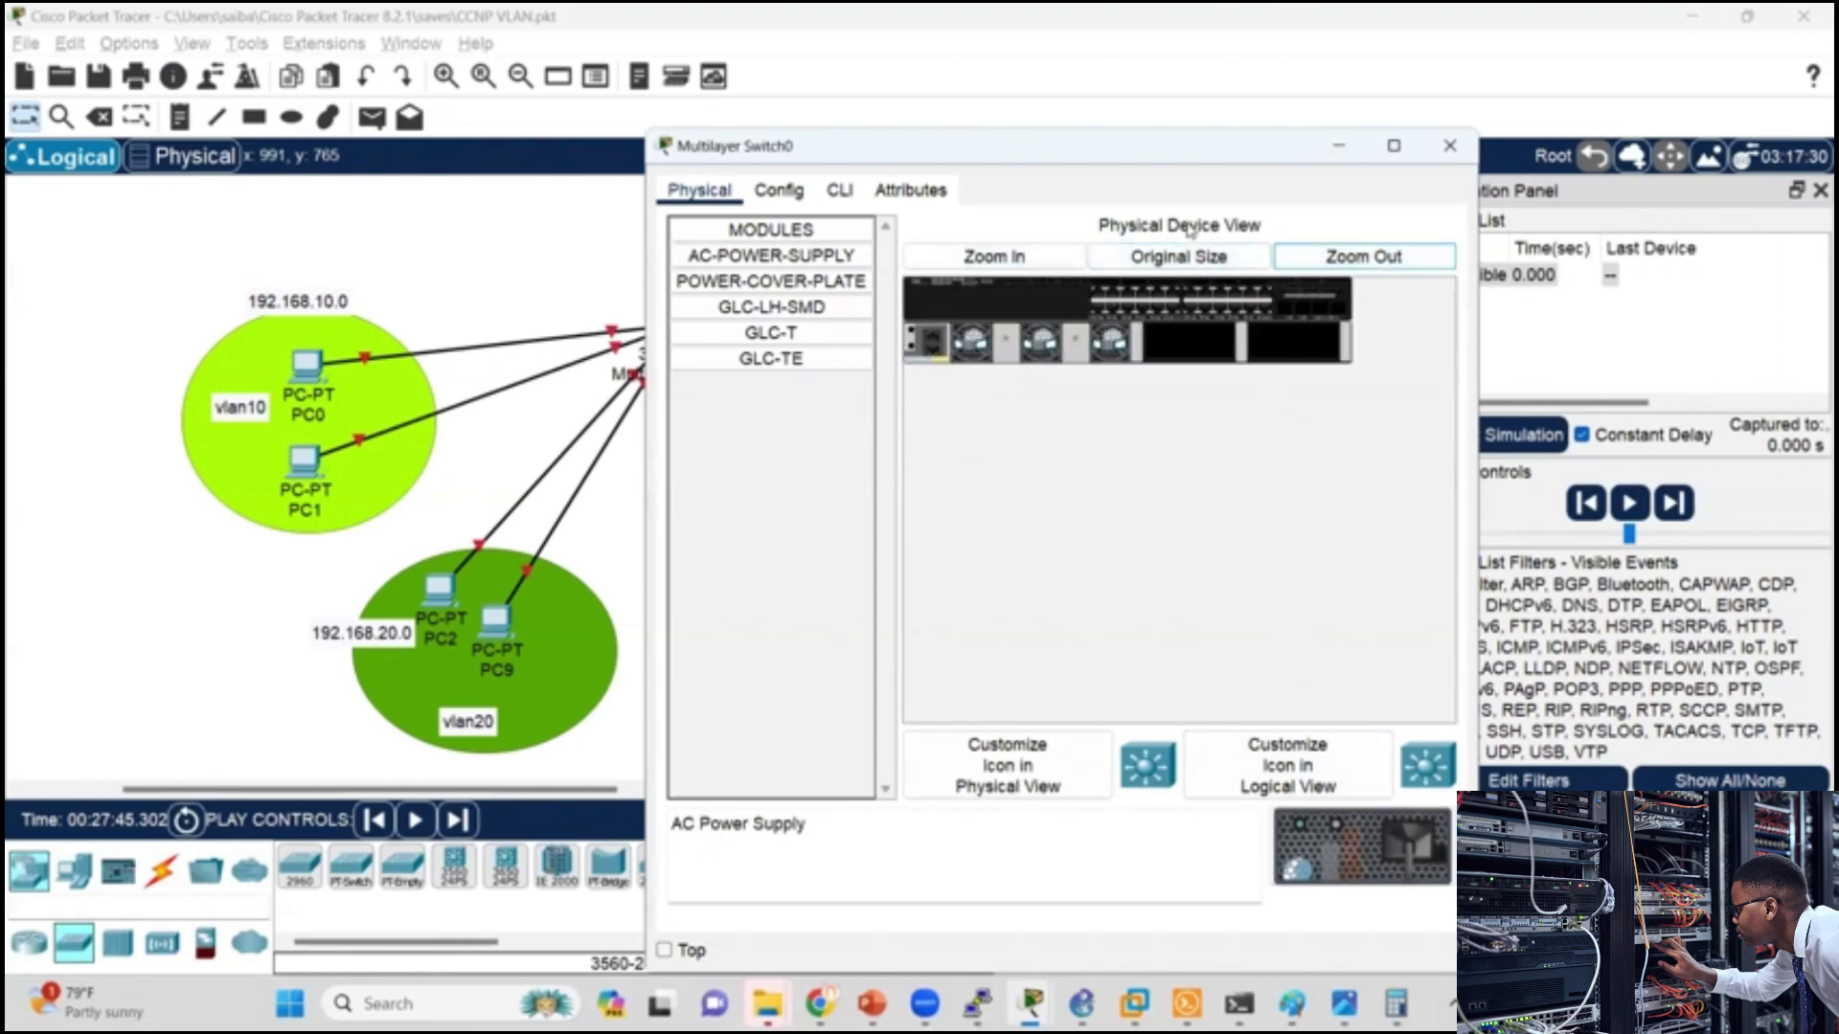
pyautogui.click(1154, 369)
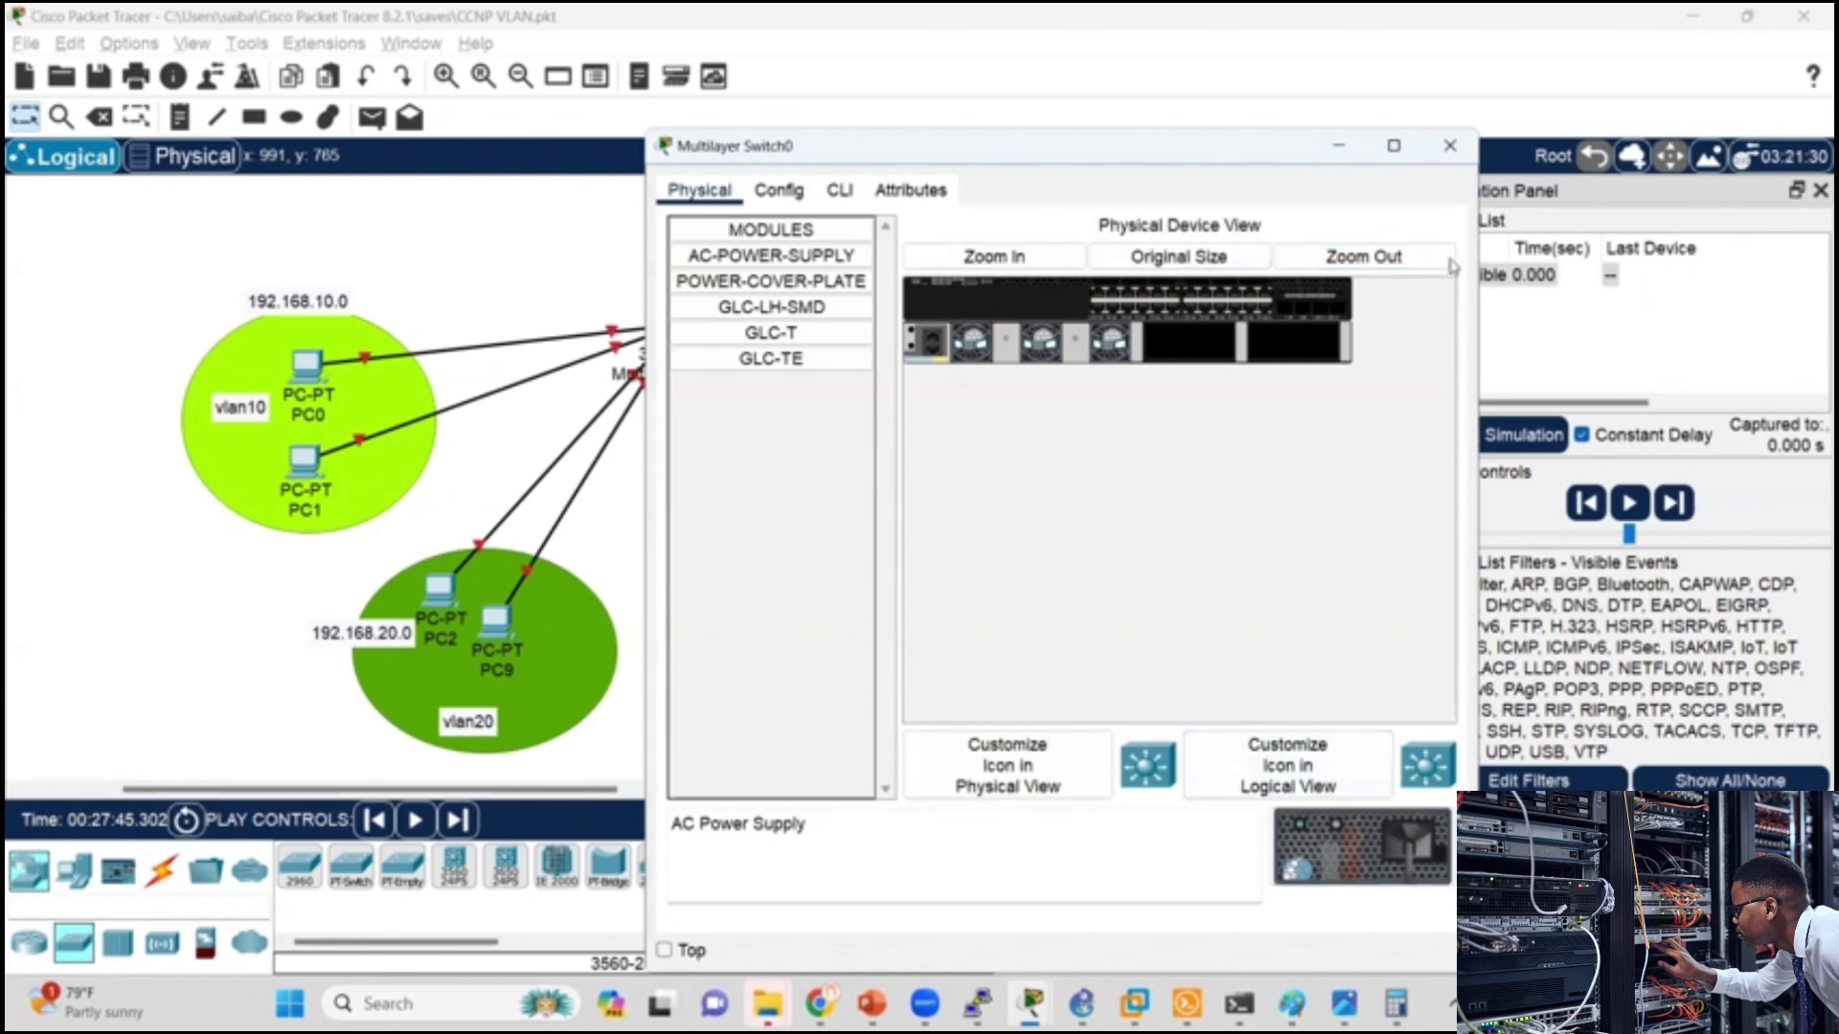
pyautogui.click(1178, 256)
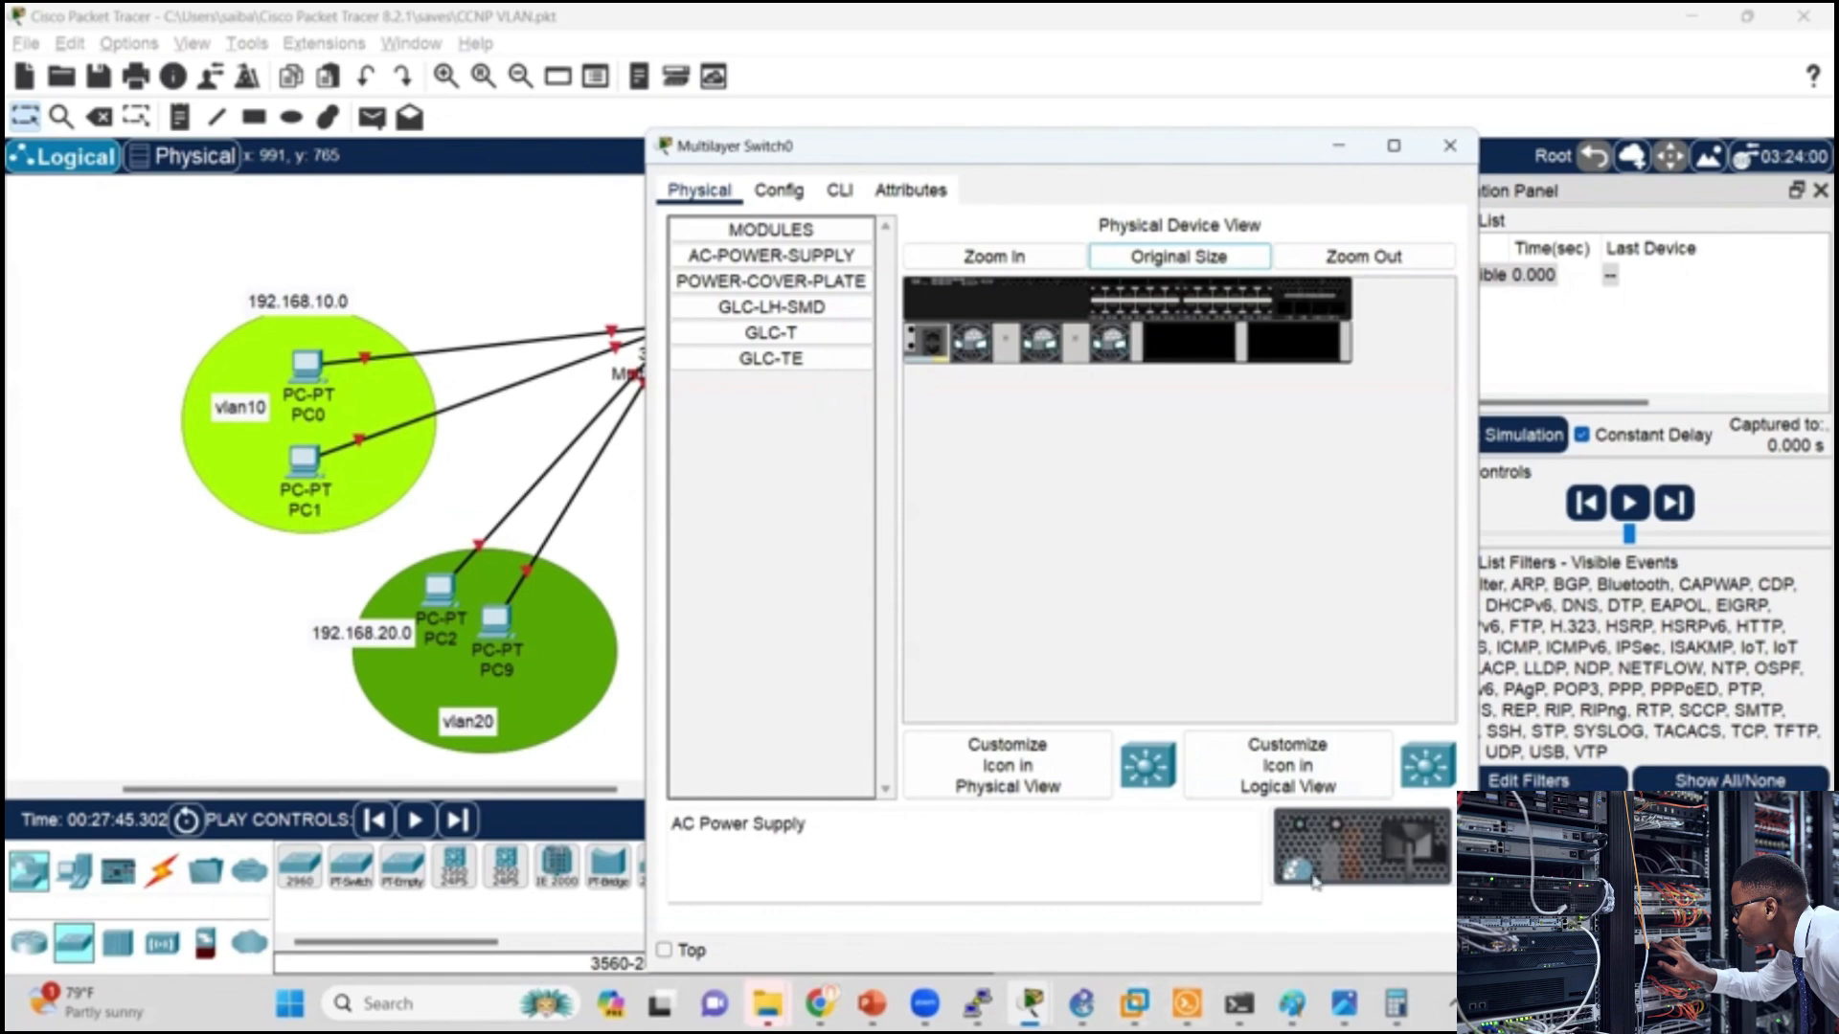
pyautogui.click(987, 258)
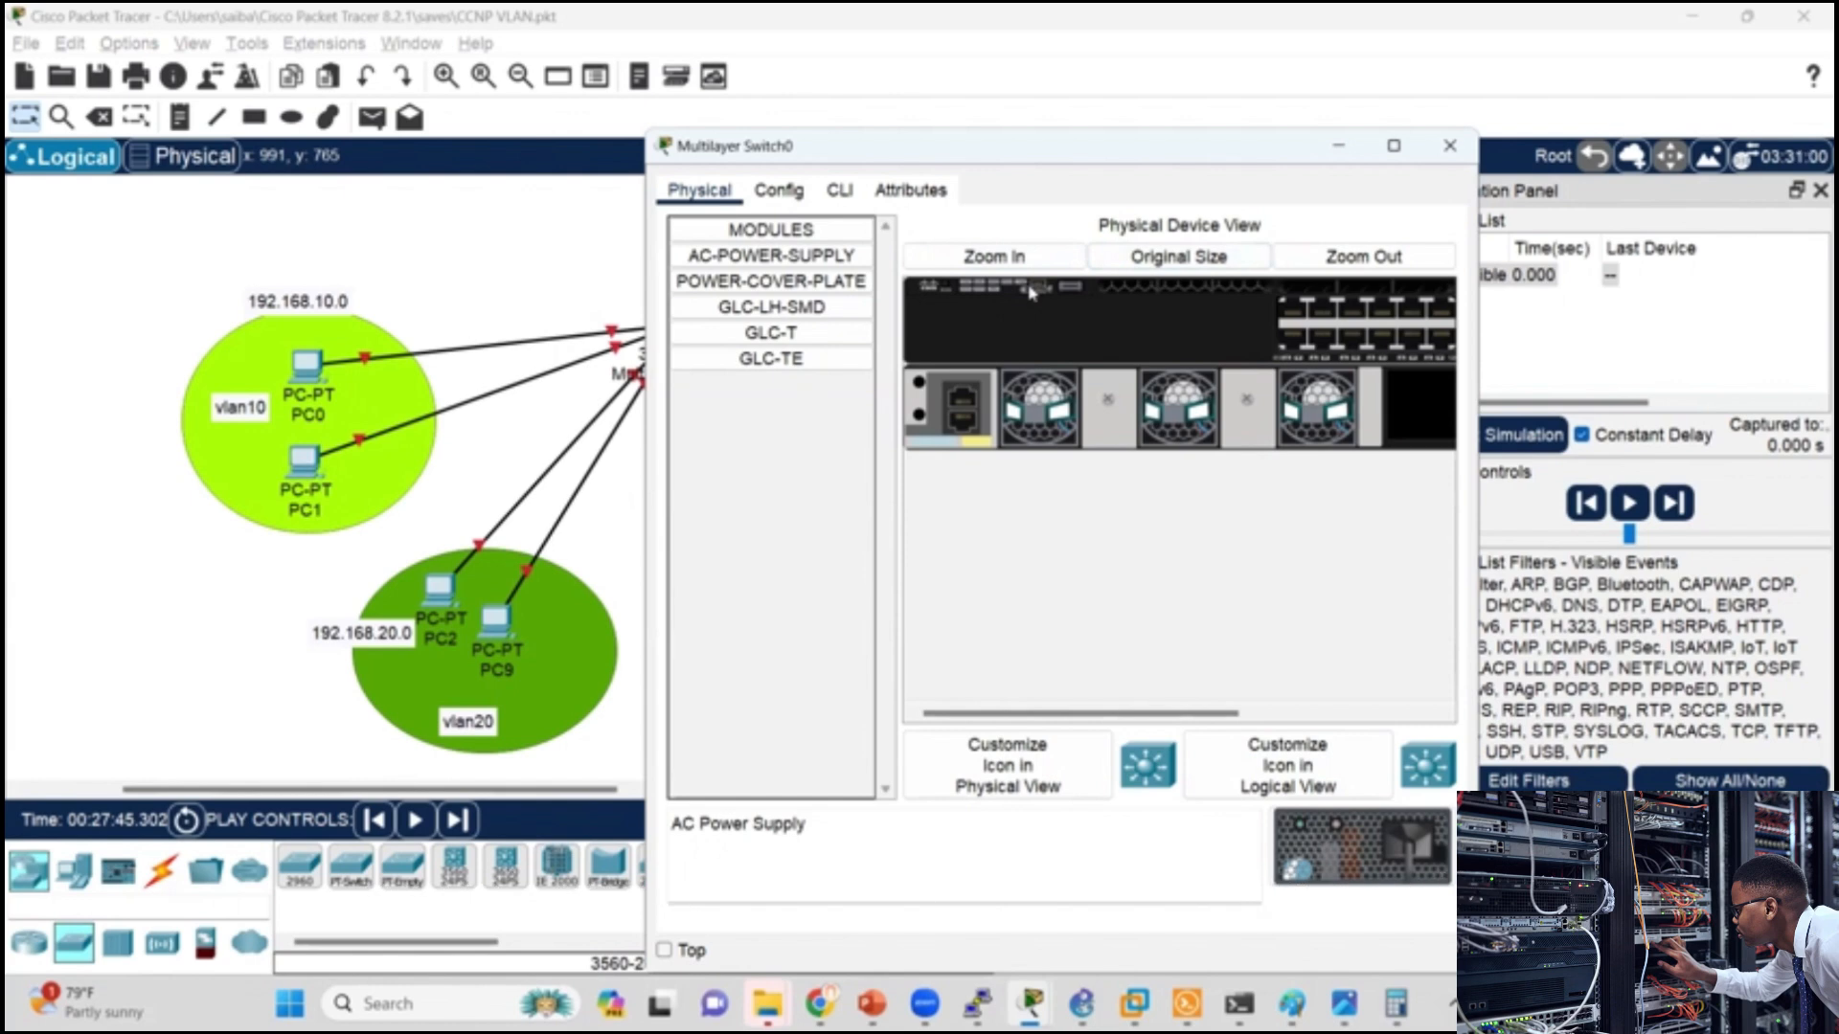
pyautogui.click(1204, 259)
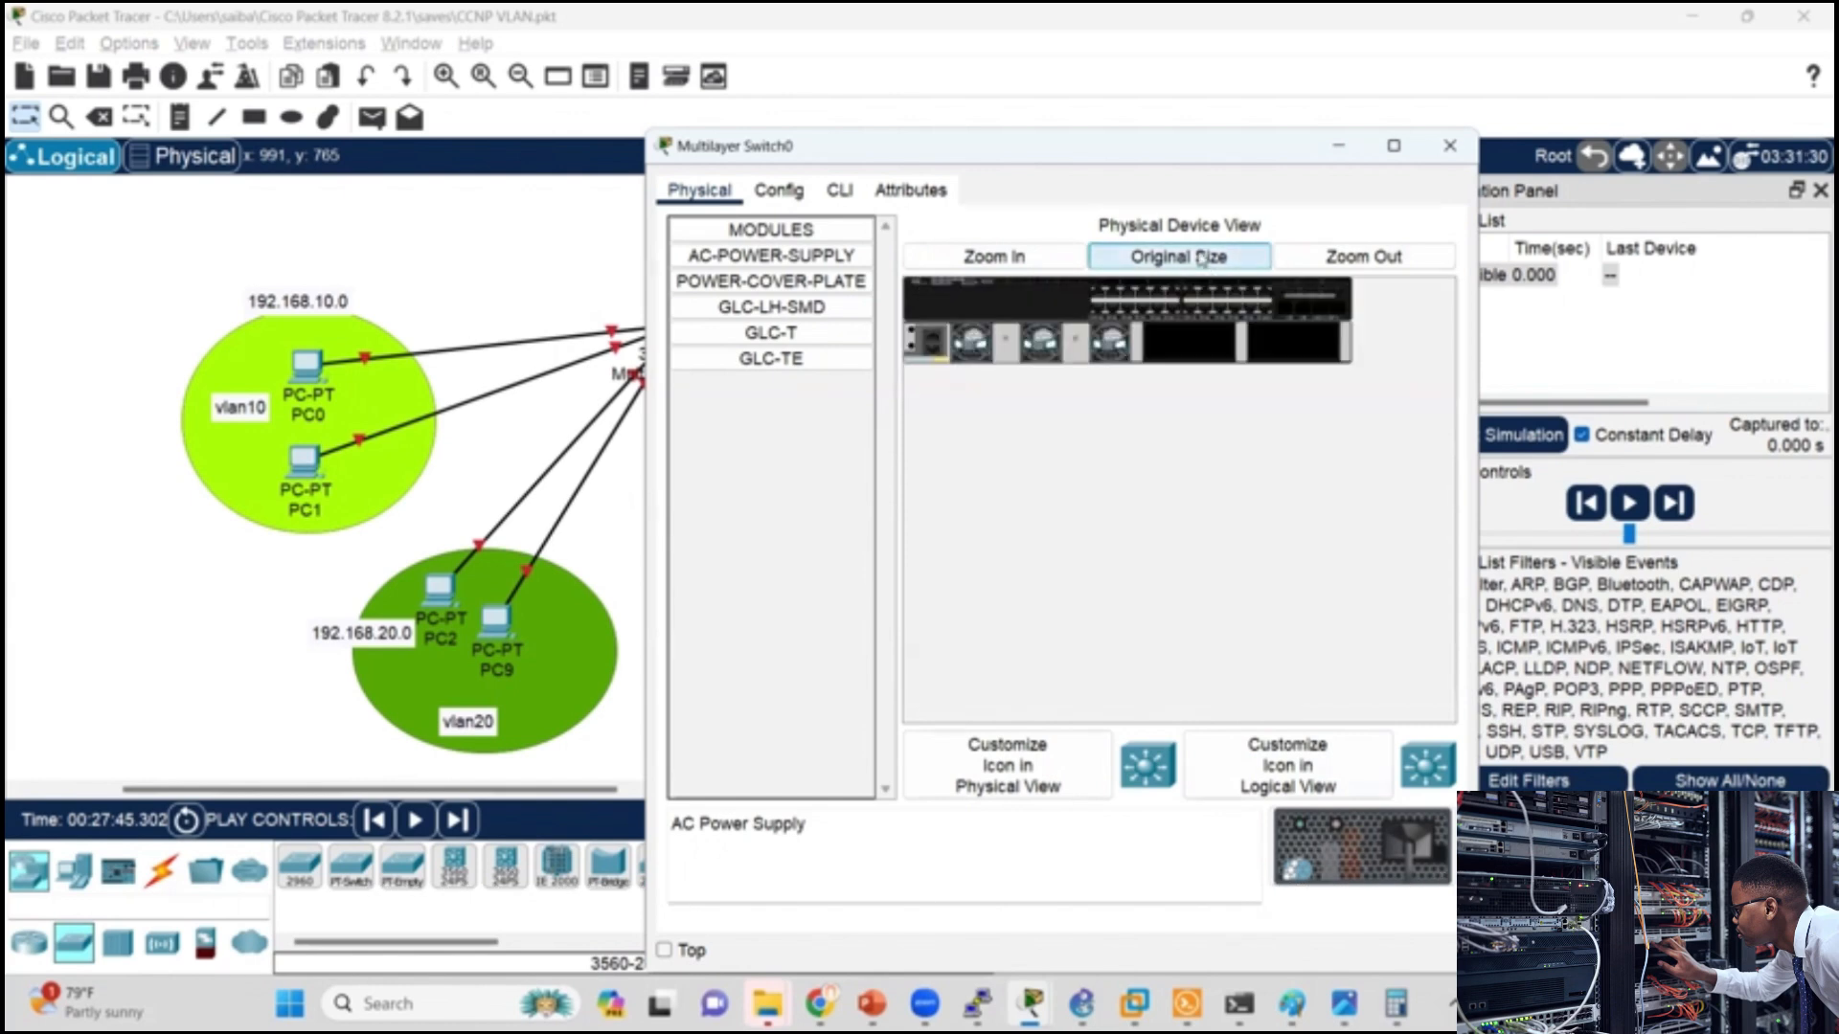
pyautogui.click(1366, 263)
pyautogui.click(1367, 262)
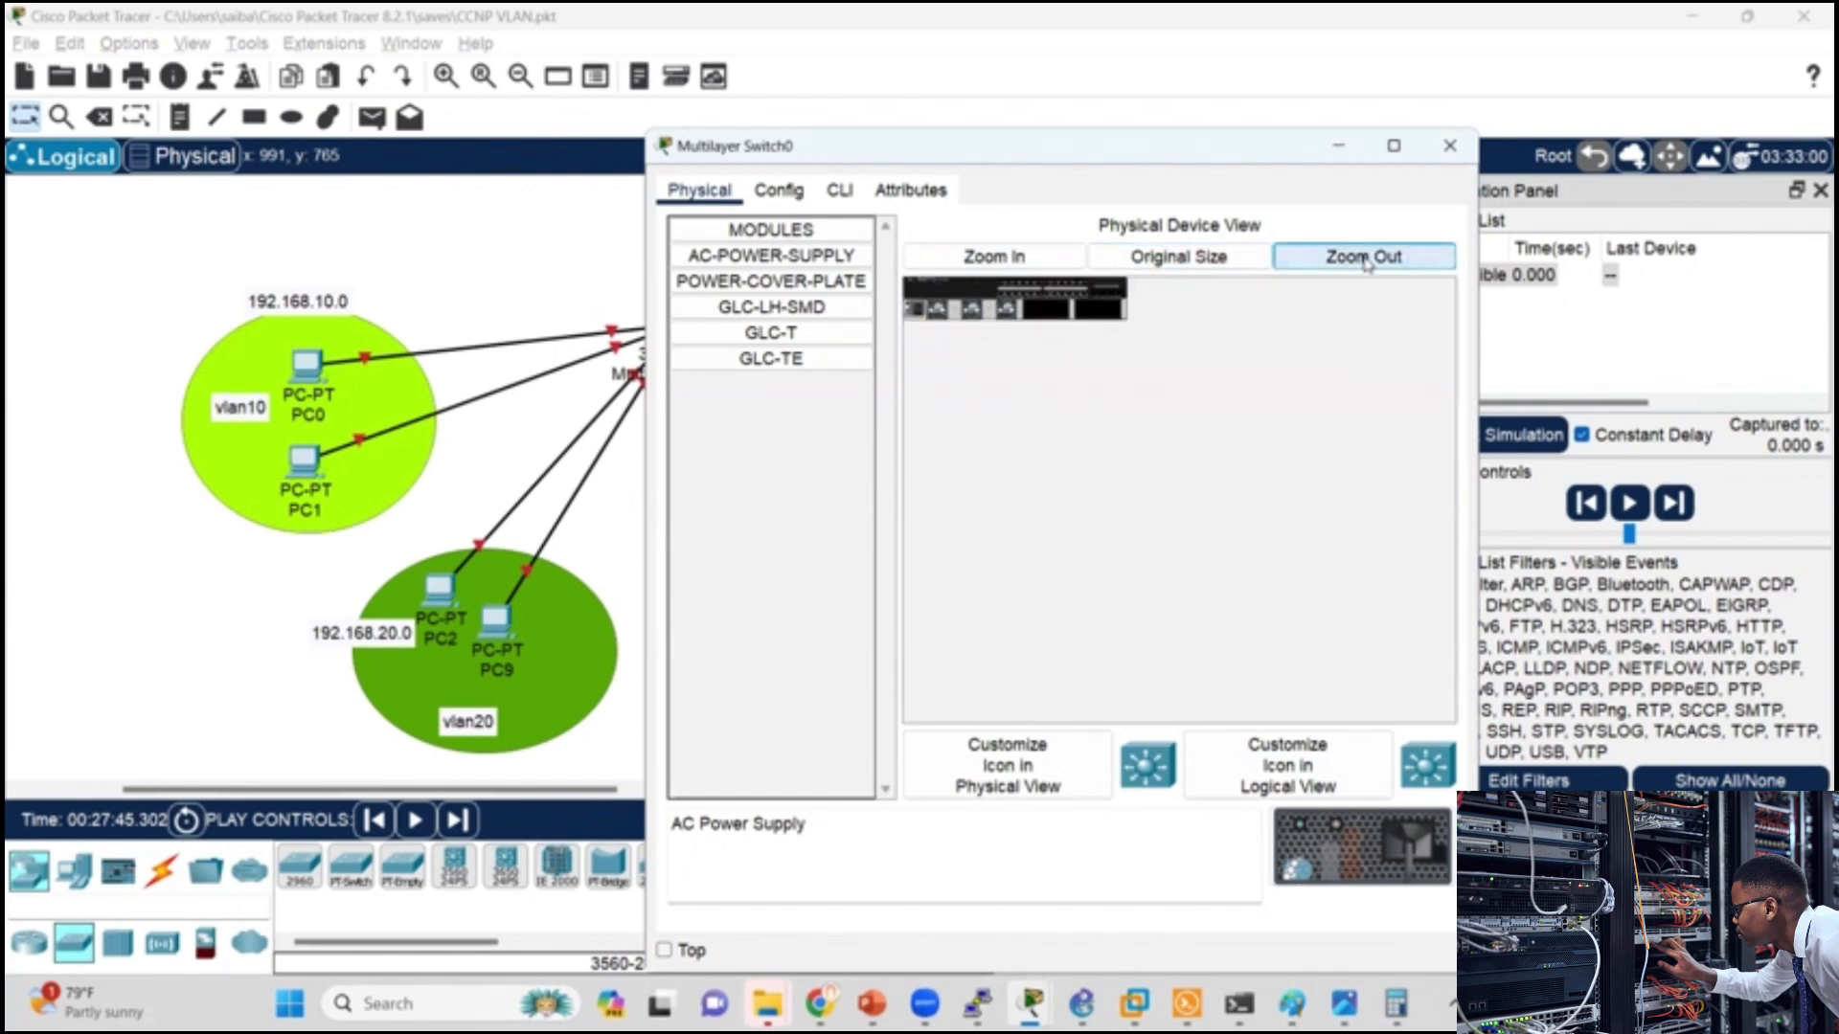
pyautogui.click(1187, 256)
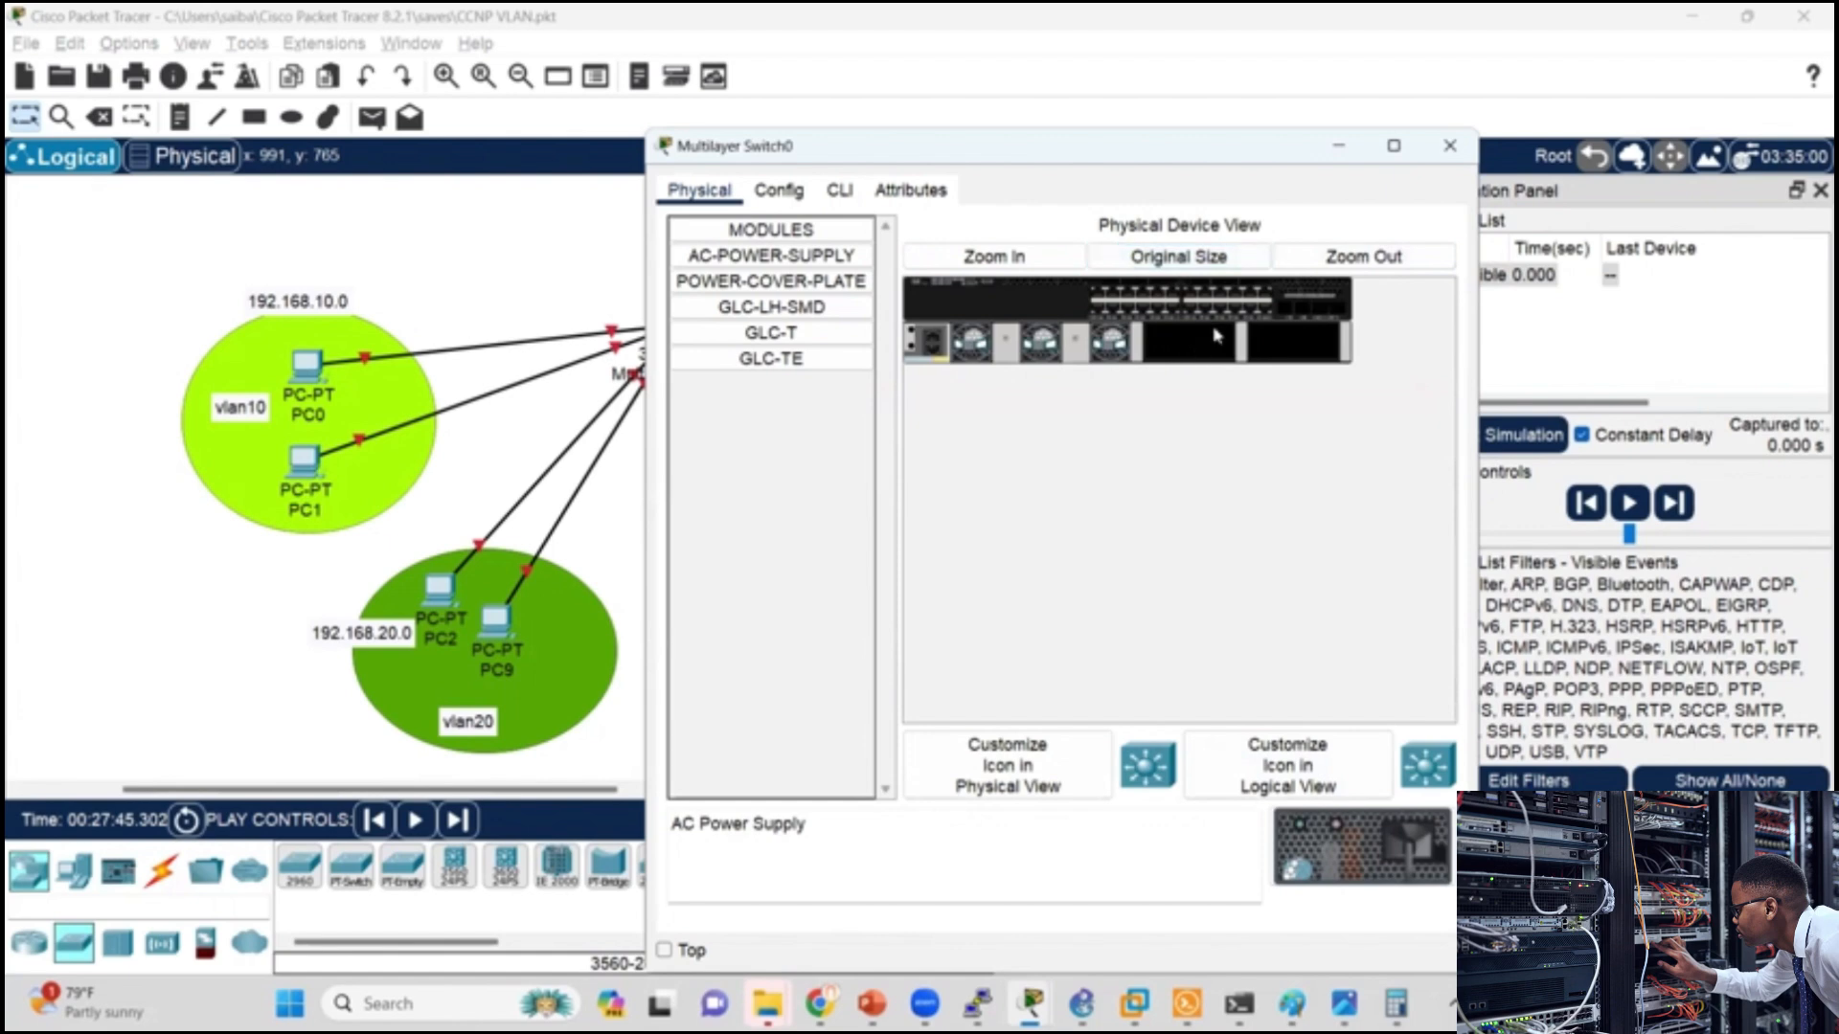
# Step: Fit the blank power supply cover in the chassis's outermost power slot and try to place an AC power supply over it
pyautogui.click(767, 281)
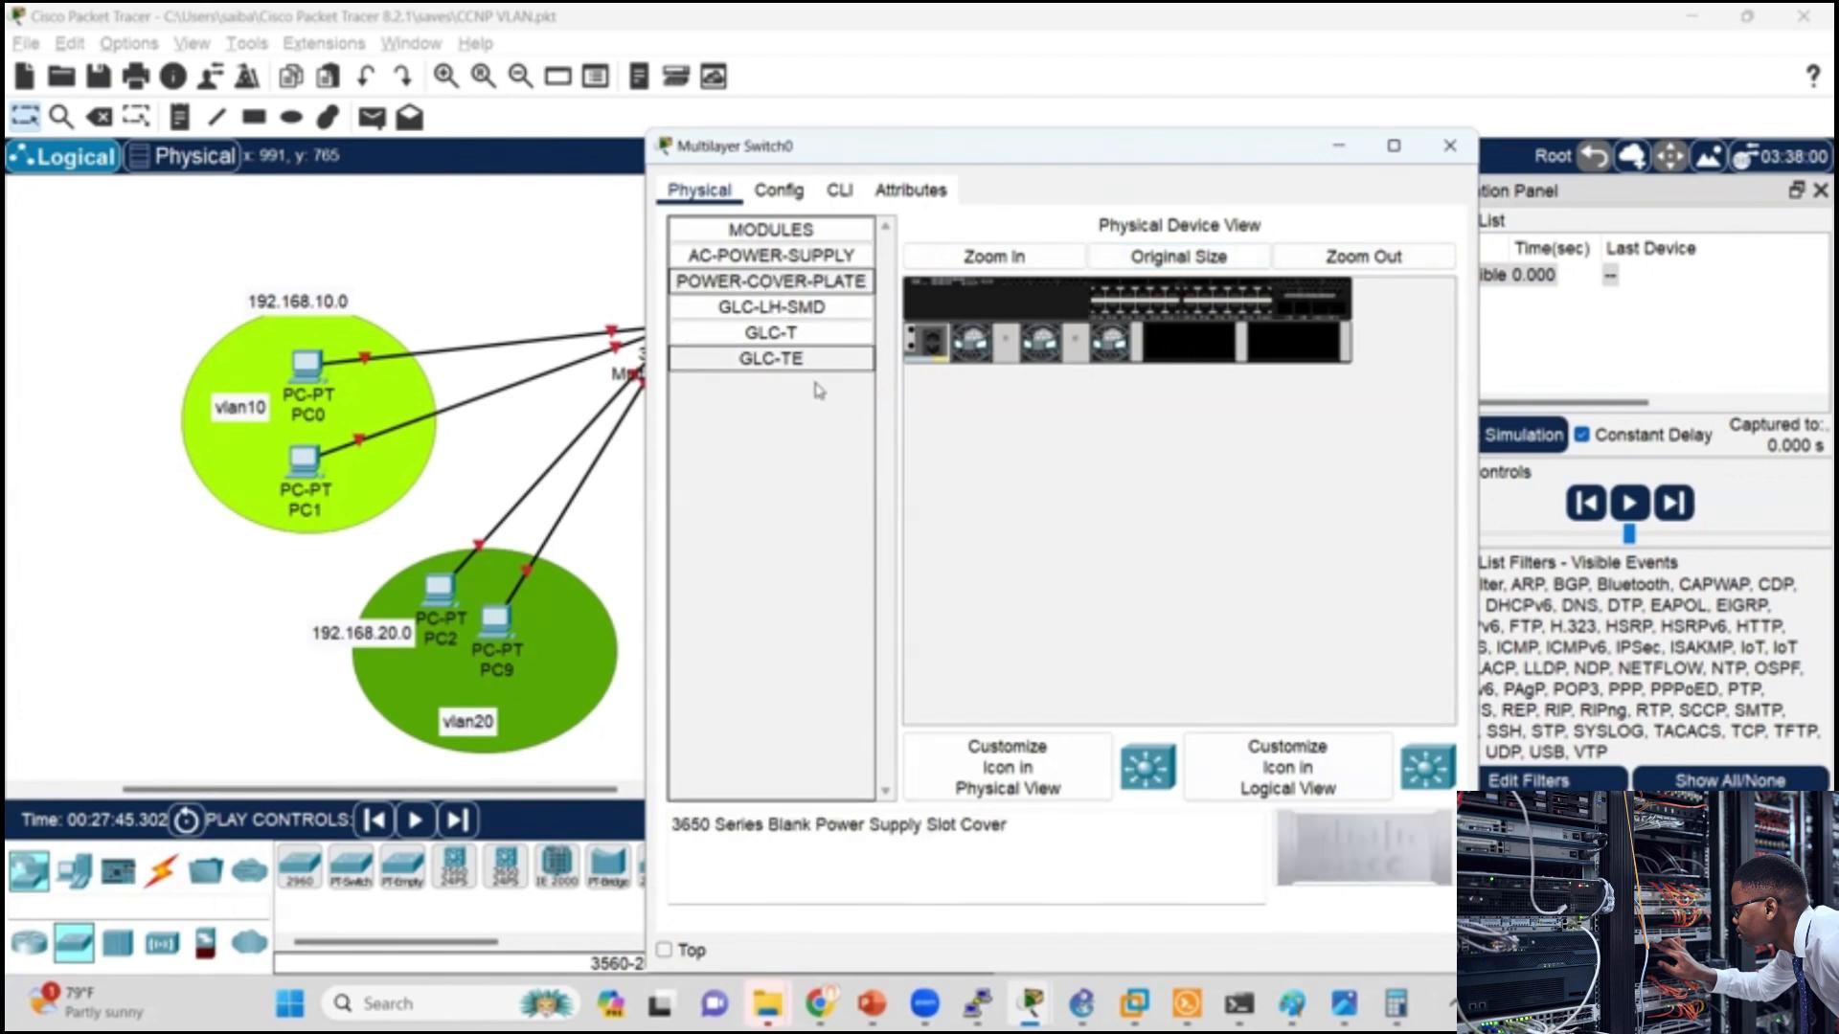
pyautogui.moveTo(1411, 849); pyautogui.dragTo(1295, 352)
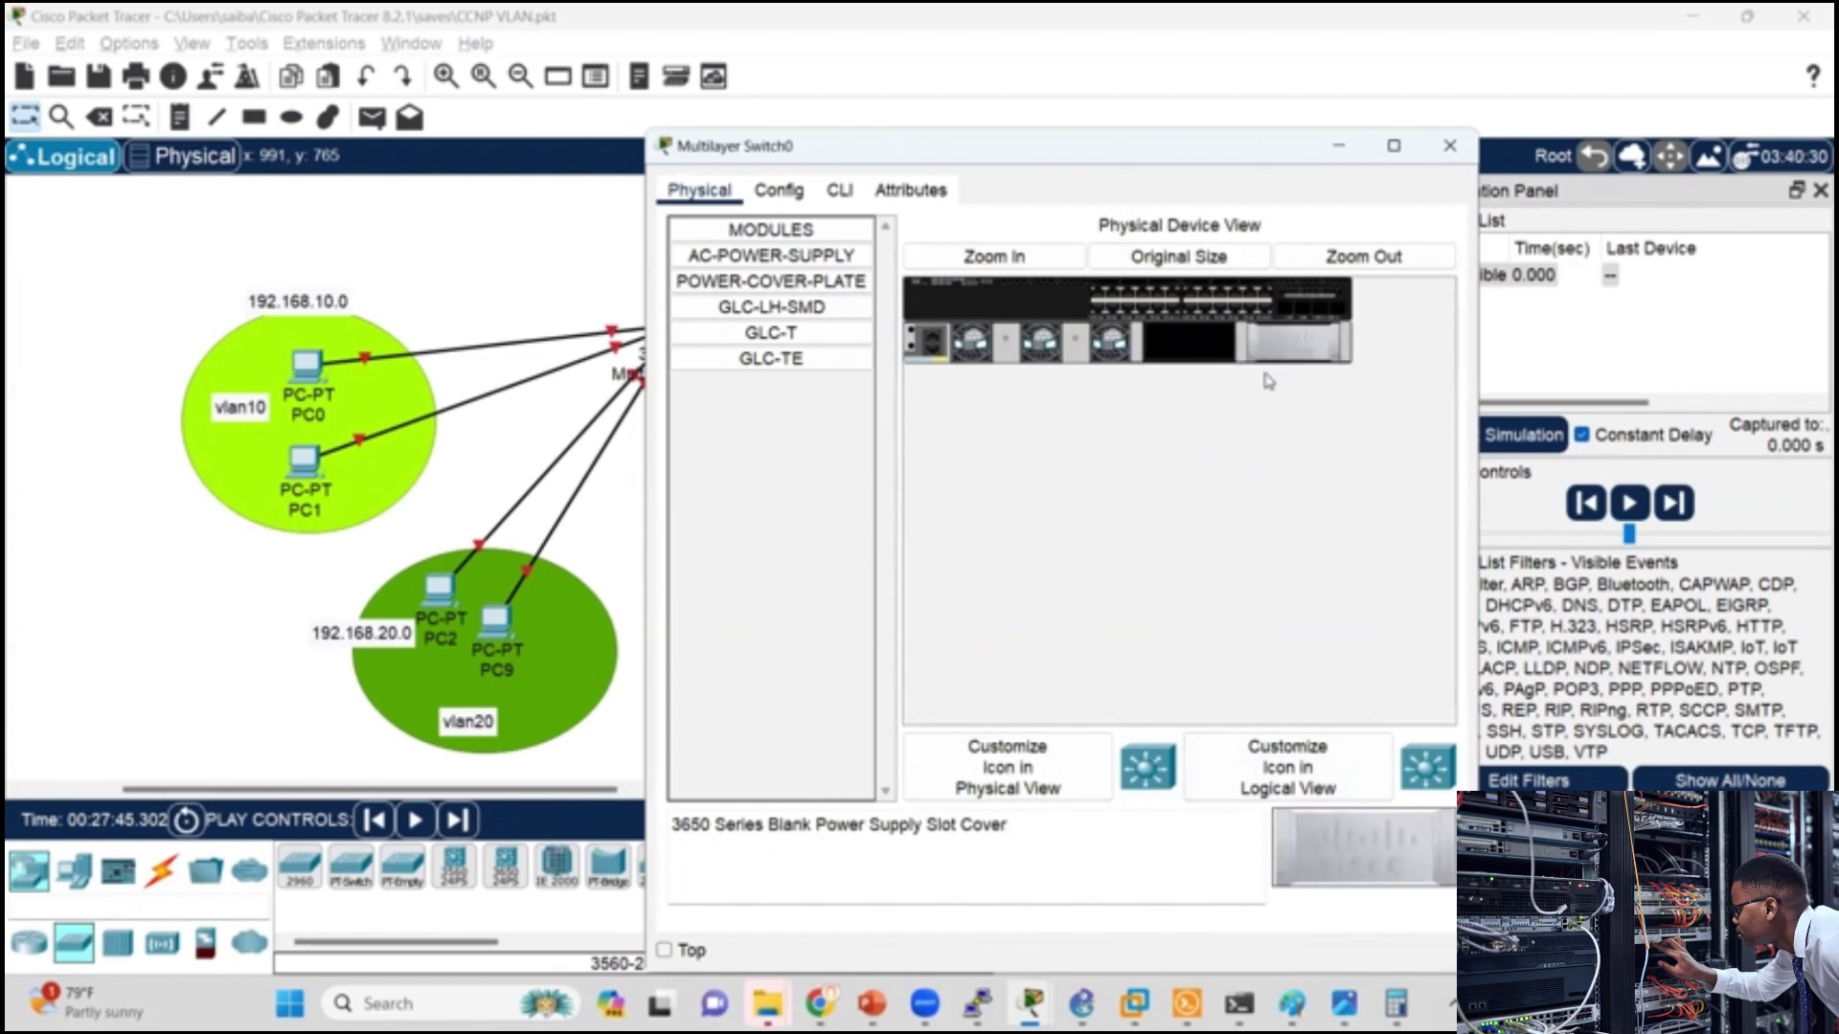
pyautogui.click(771, 255)
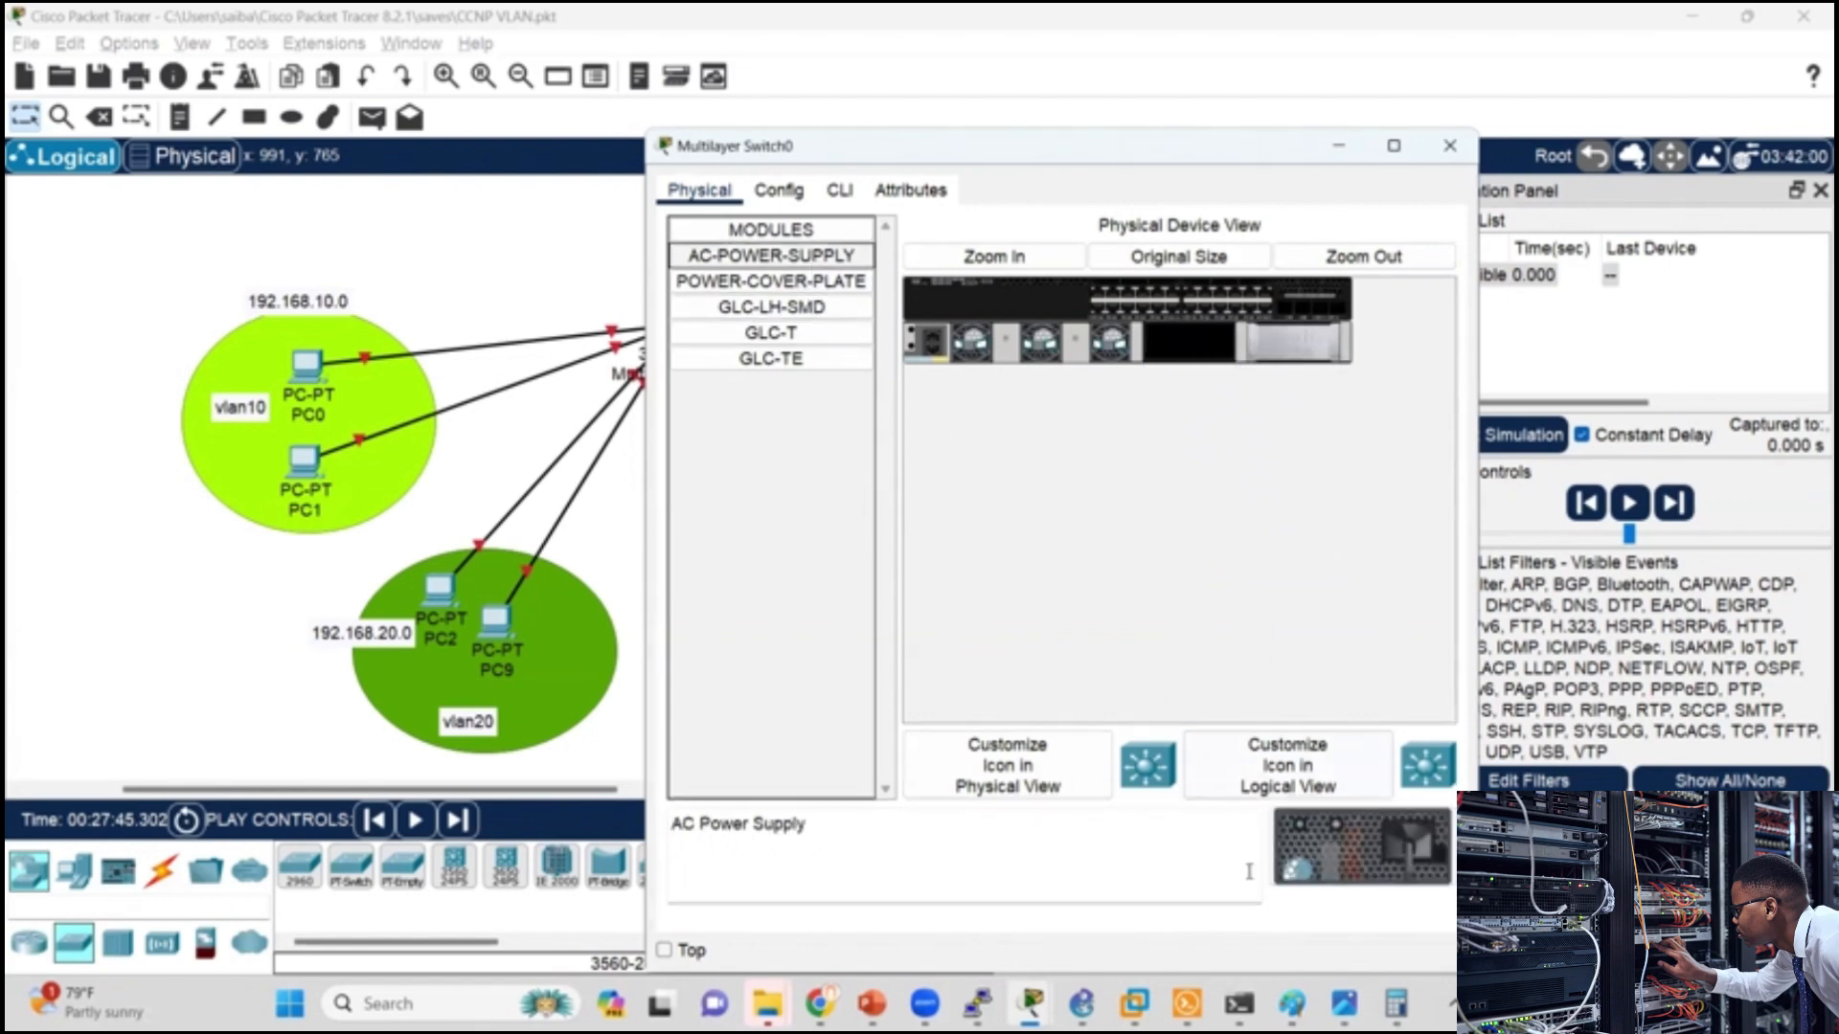
pyautogui.moveTo(1302, 843); pyautogui.dragTo(1295, 352)
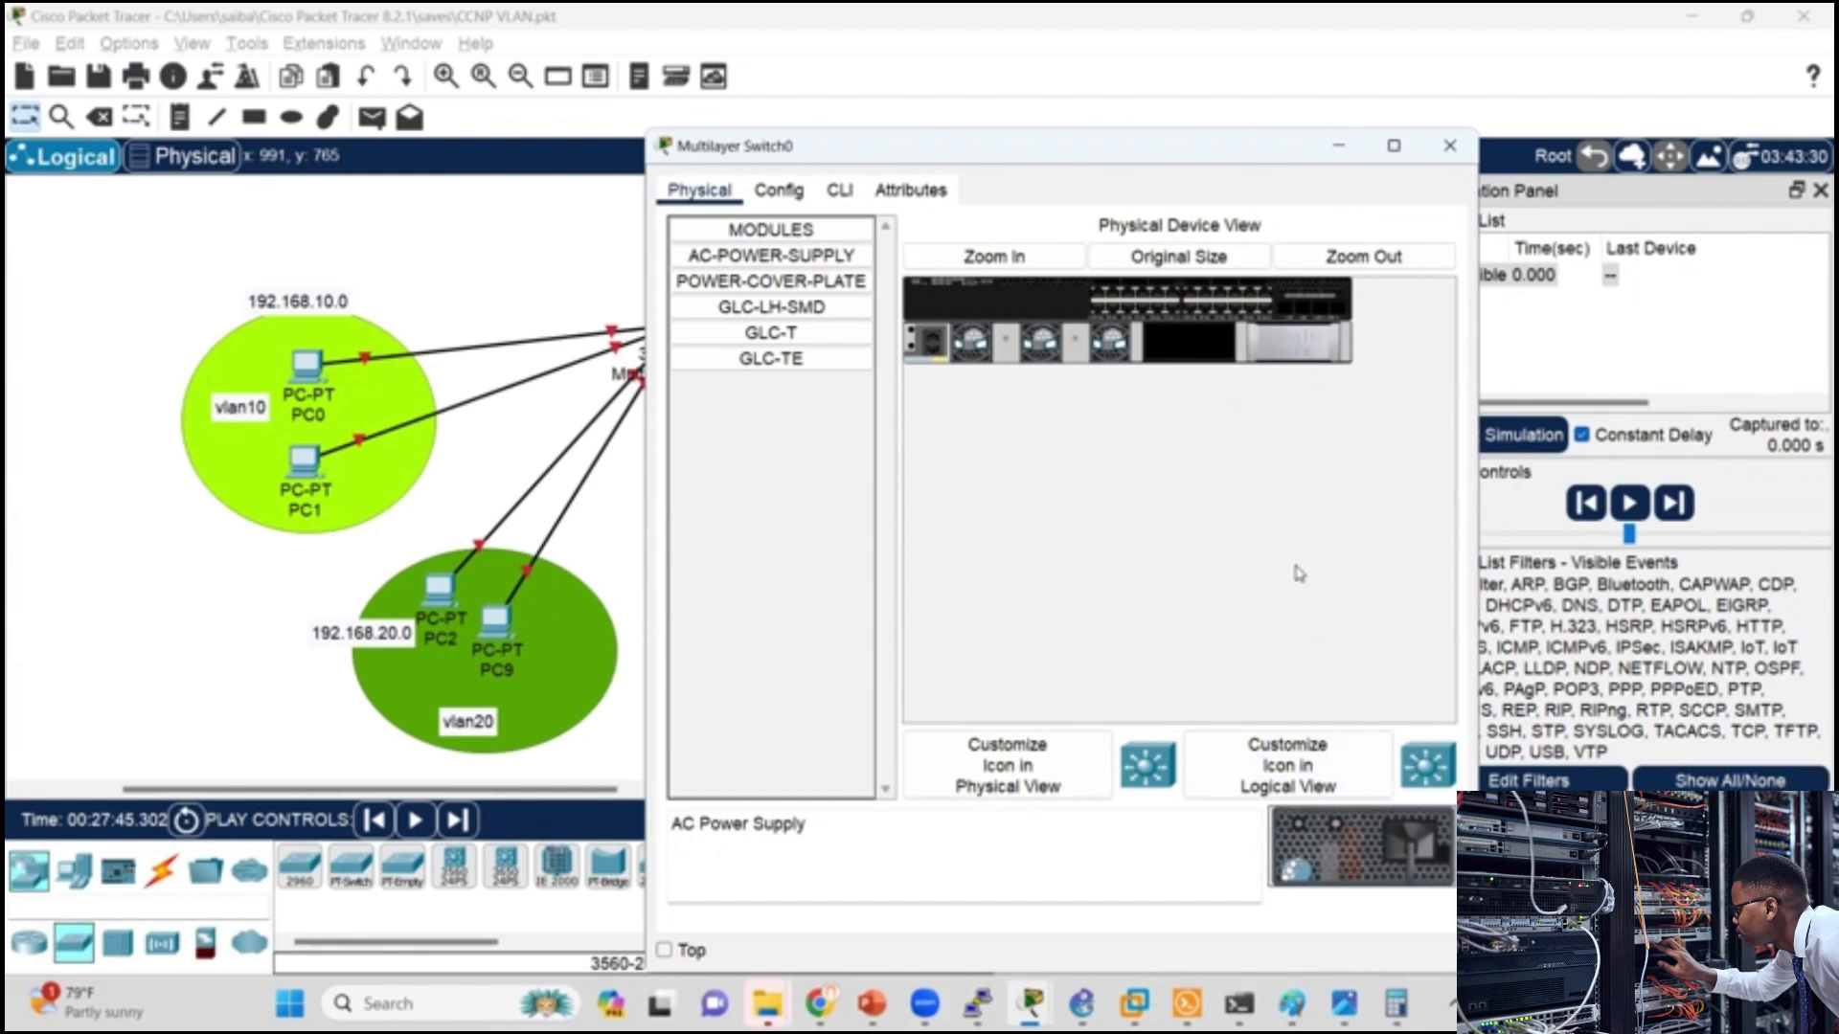
# Step: Install the AC power supply in the slot beside the fans, take the blank cover out of the outer slot and open the CLI
pyautogui.moveTo(1360, 857); pyautogui.dragTo(1190, 347)
pyautogui.click(771, 280)
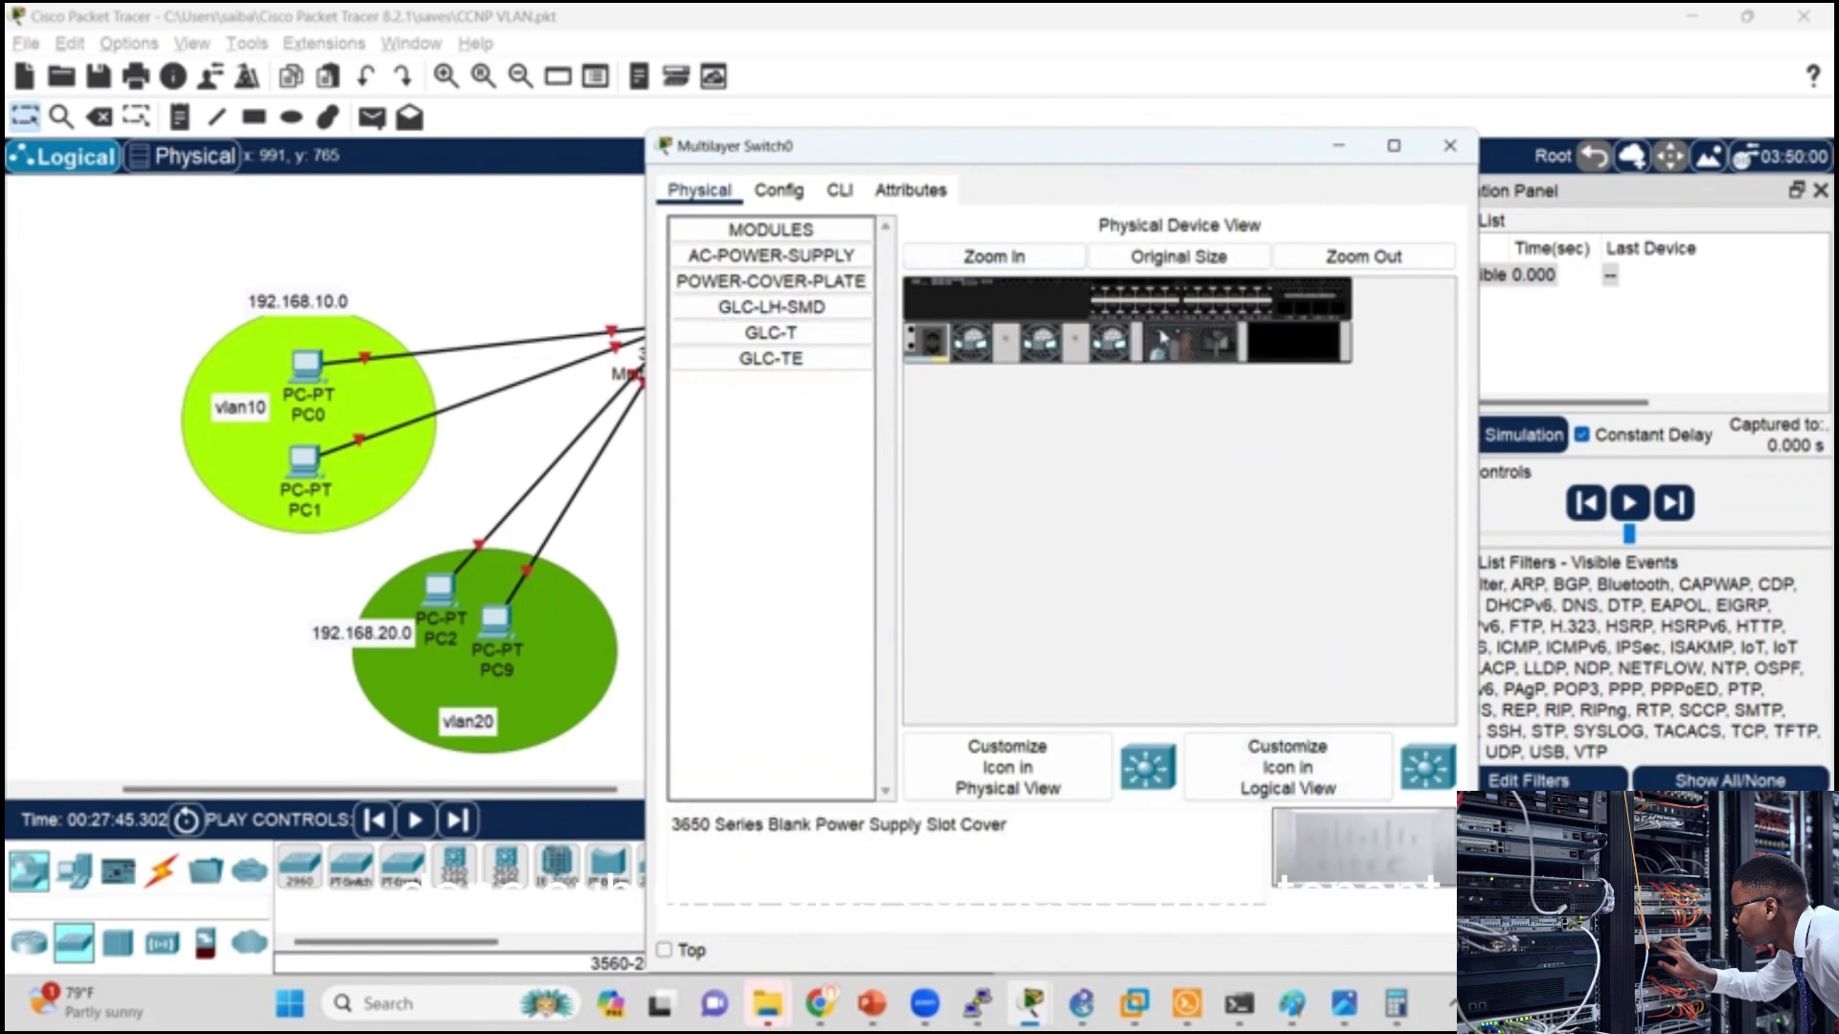
pyautogui.click(839, 190)
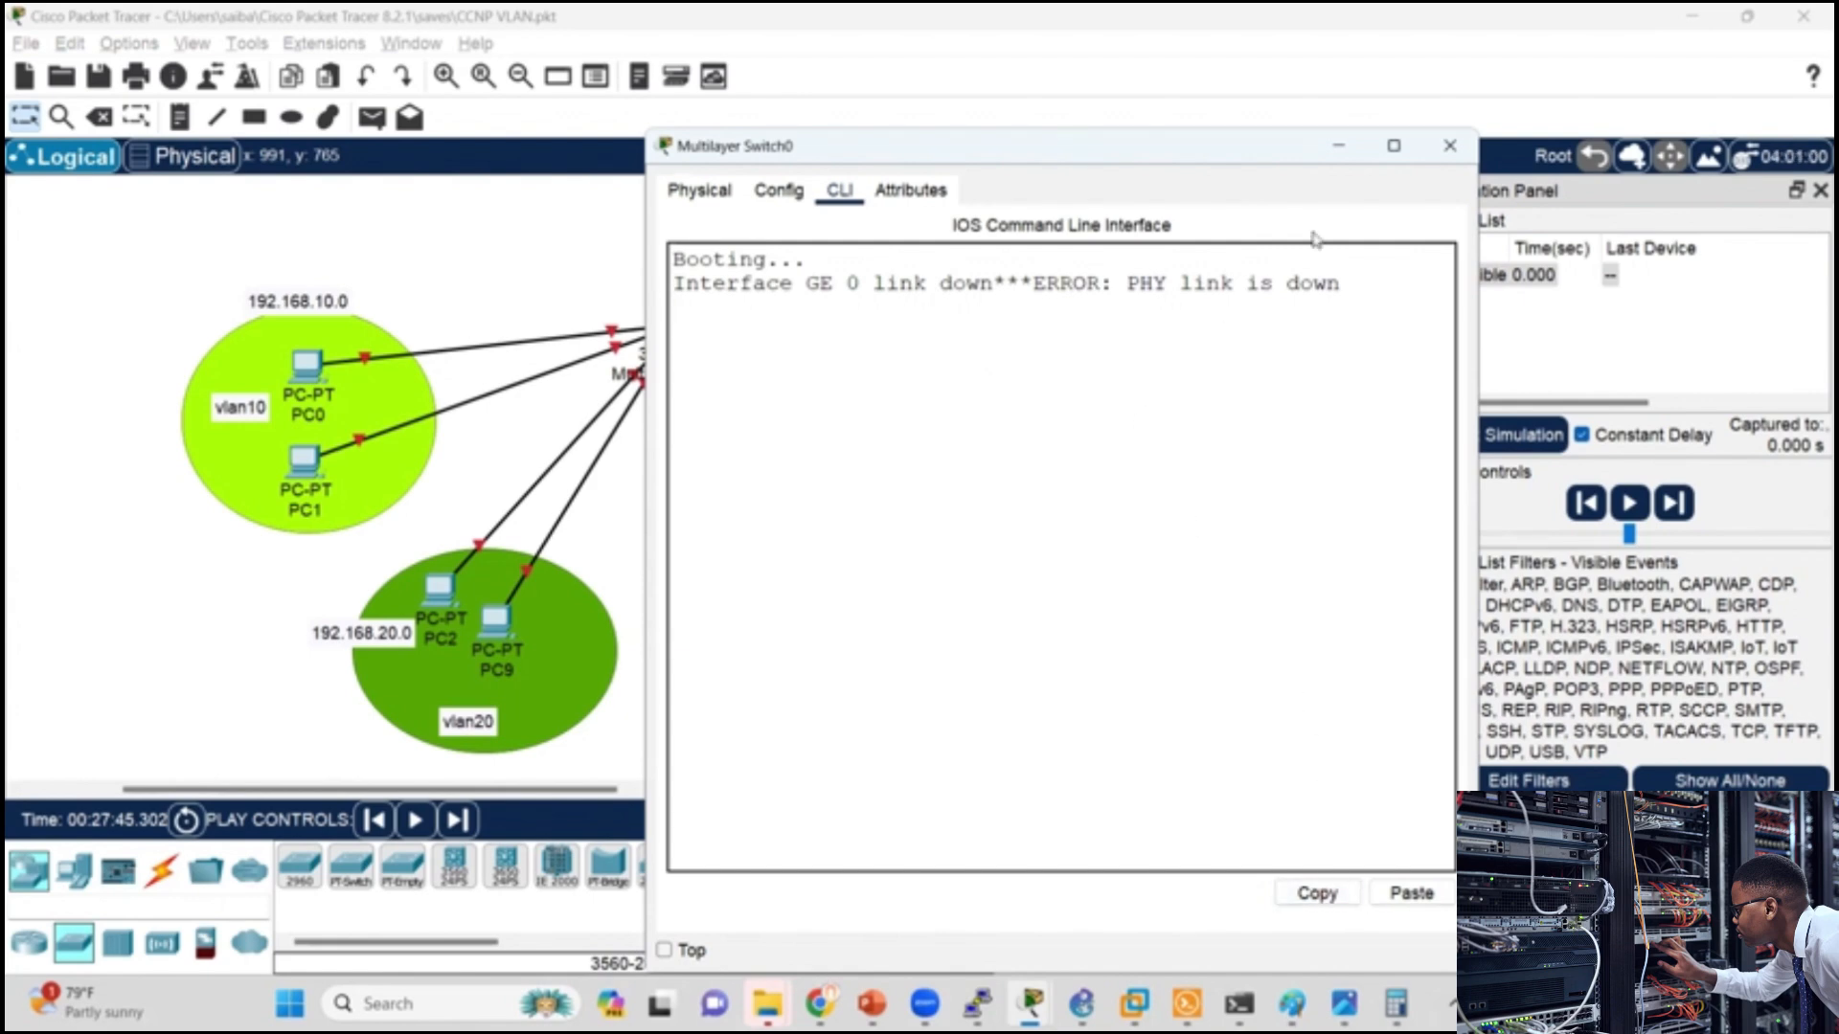
# Step: Reopen the 3650 switch and check its physical, configuration and CLI views for boot progress
pyautogui.click(1450, 146)
pyautogui.click(681, 323)
pyautogui.click(699, 190)
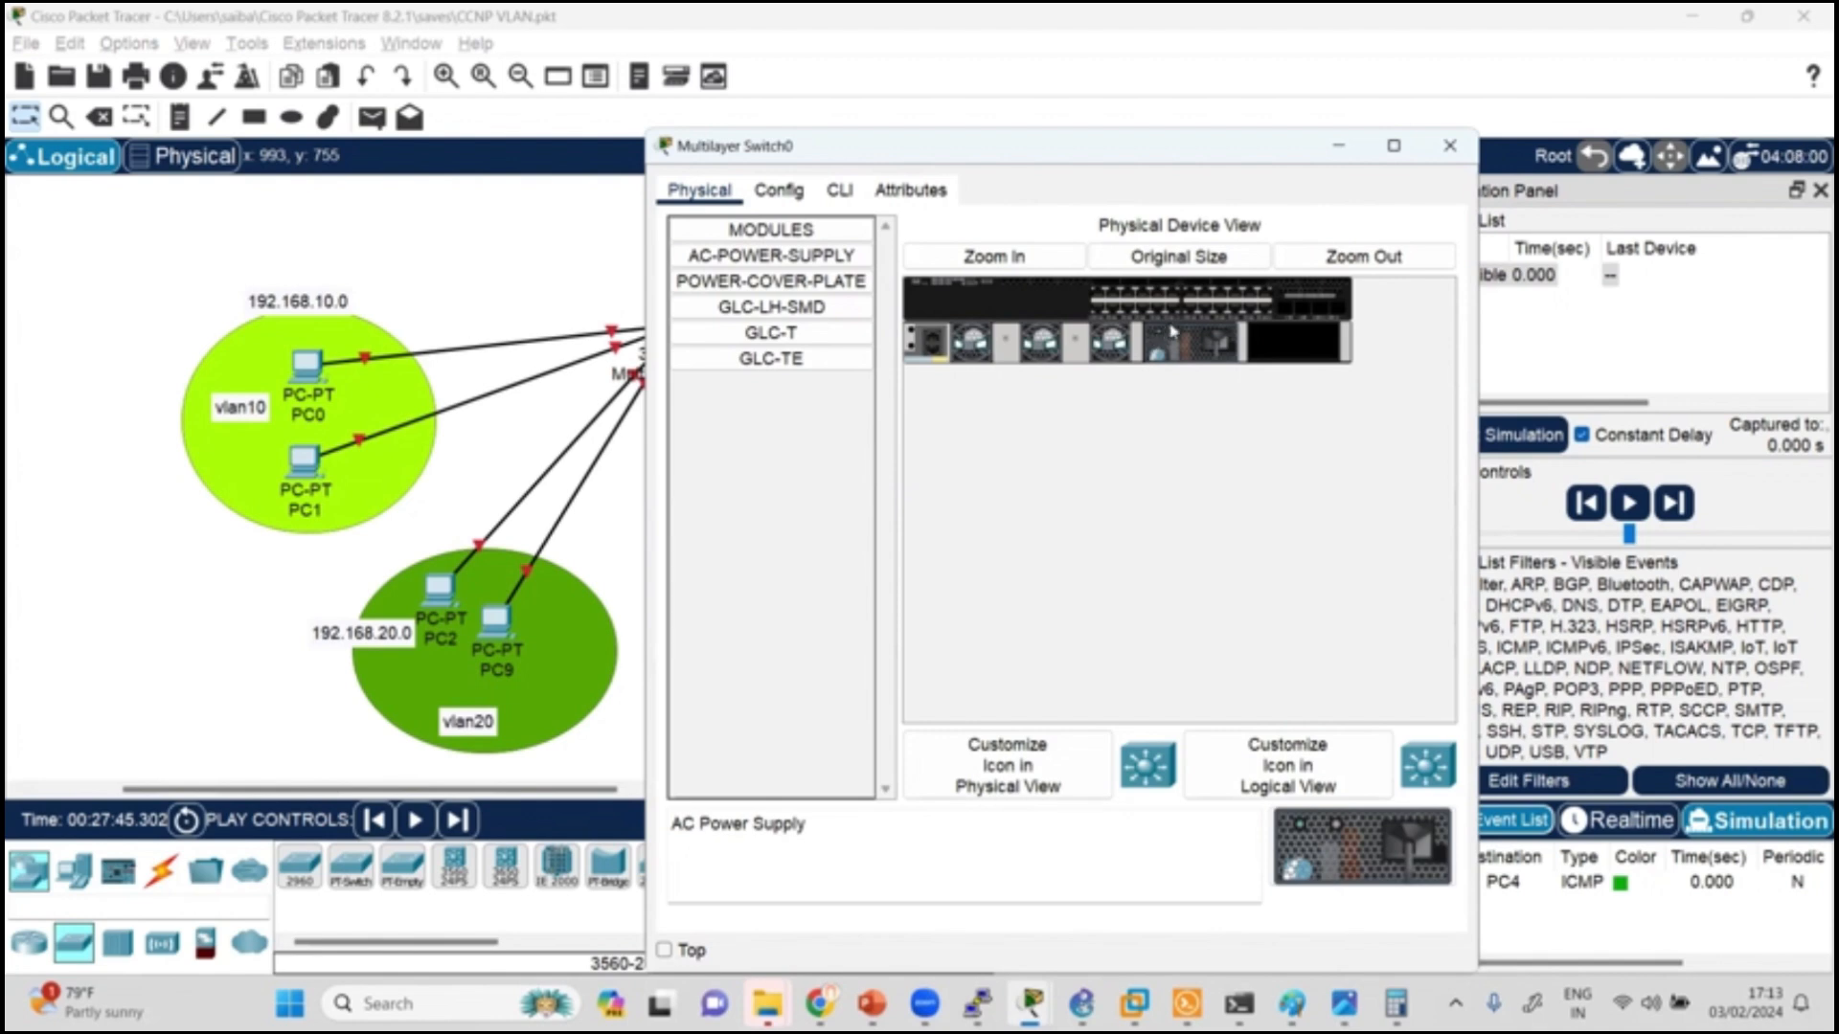
pyautogui.click(839, 190)
pyautogui.click(778, 189)
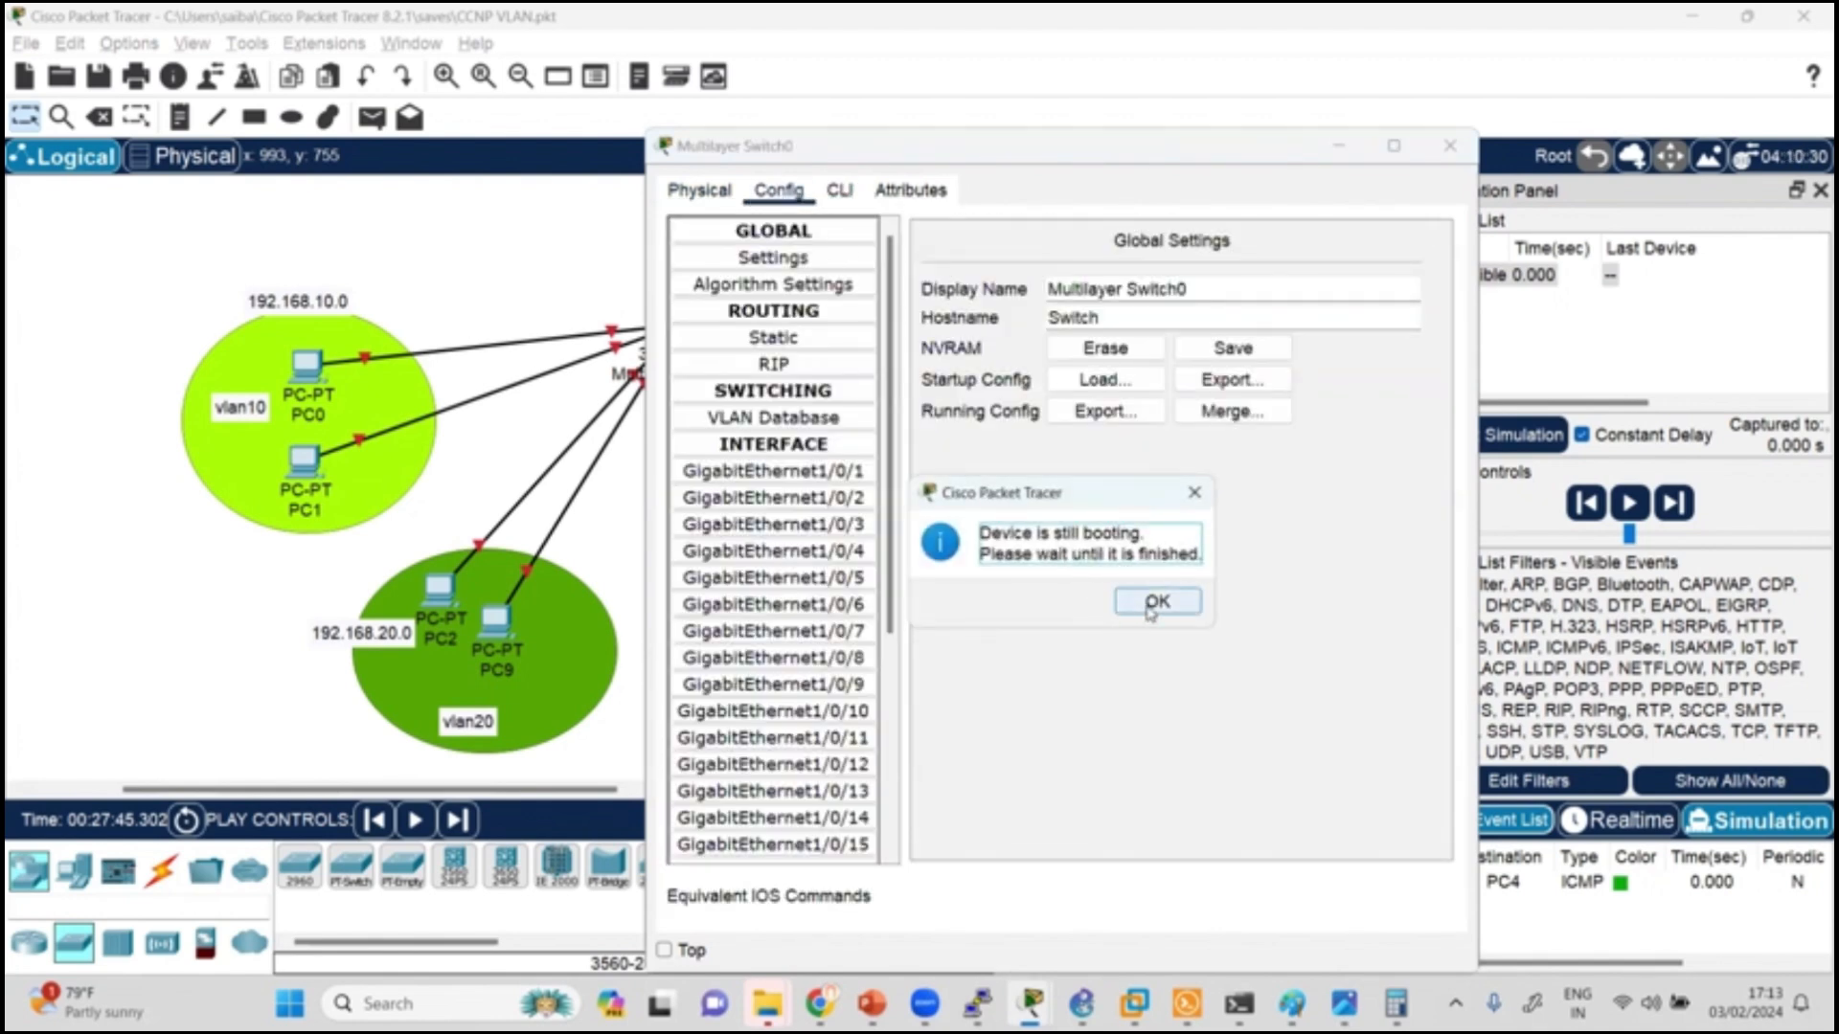
pyautogui.click(1155, 603)
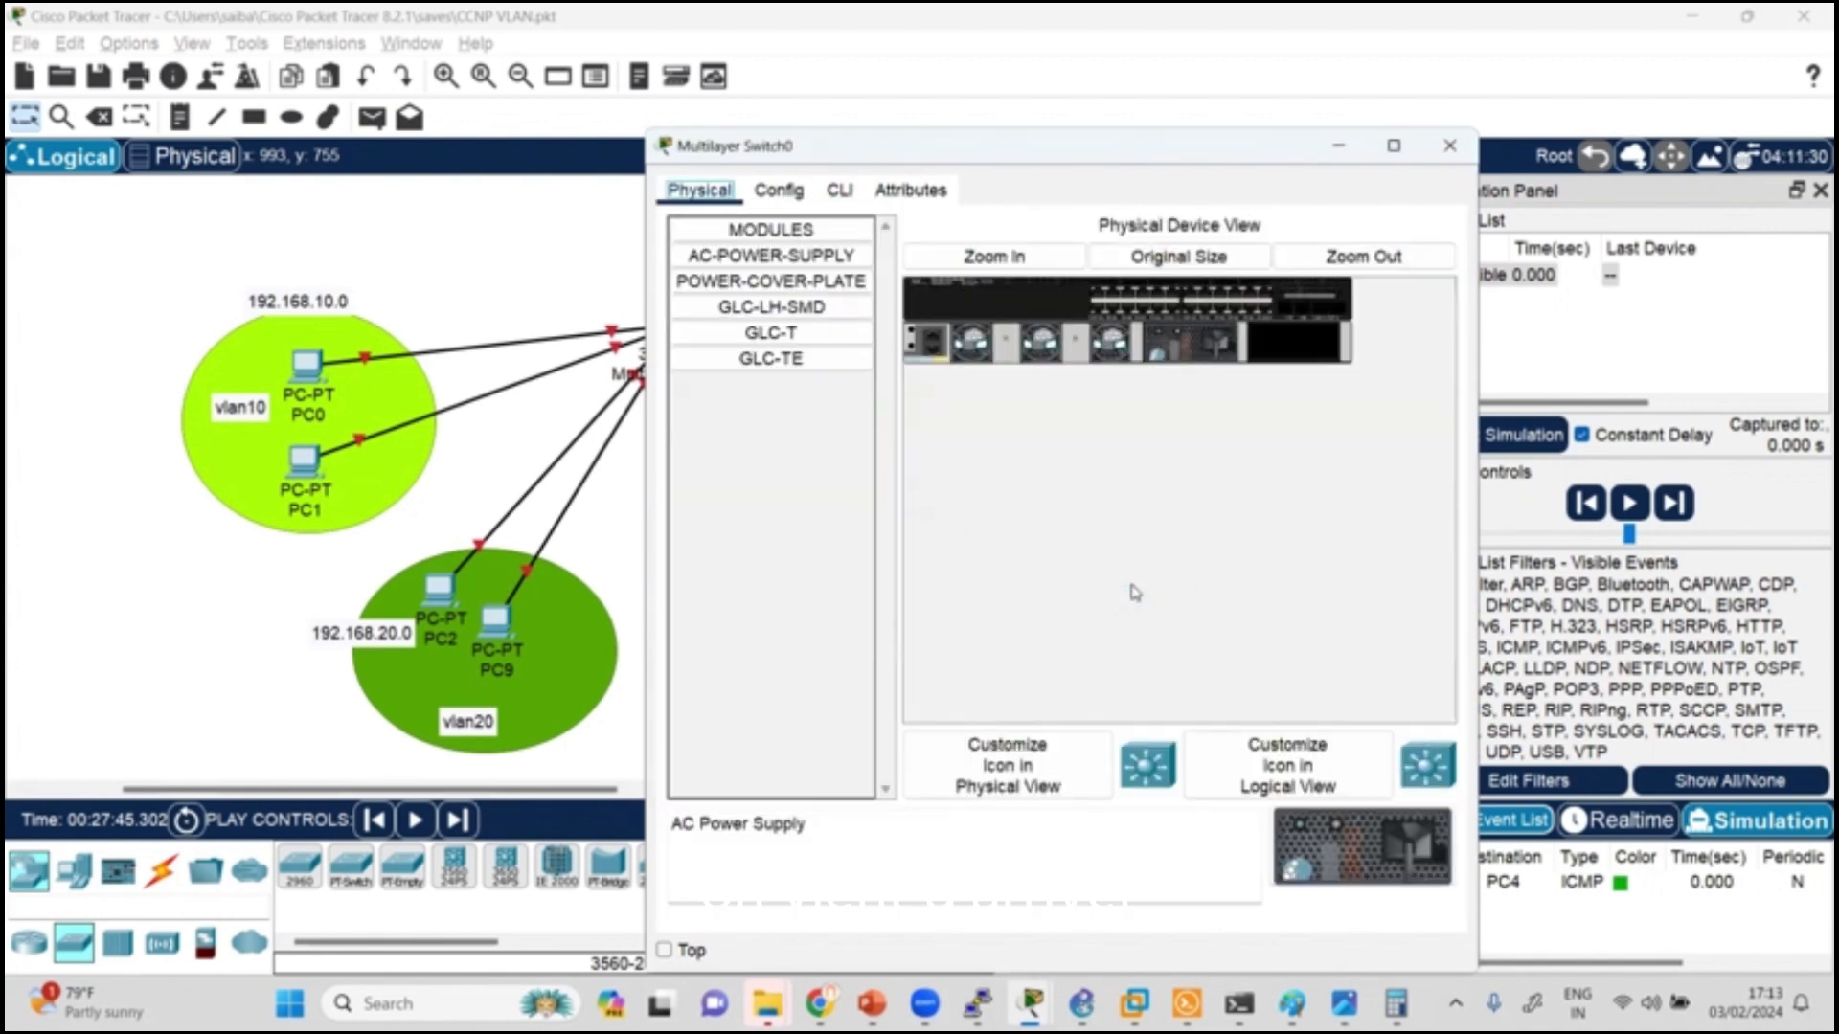
pyautogui.click(839, 192)
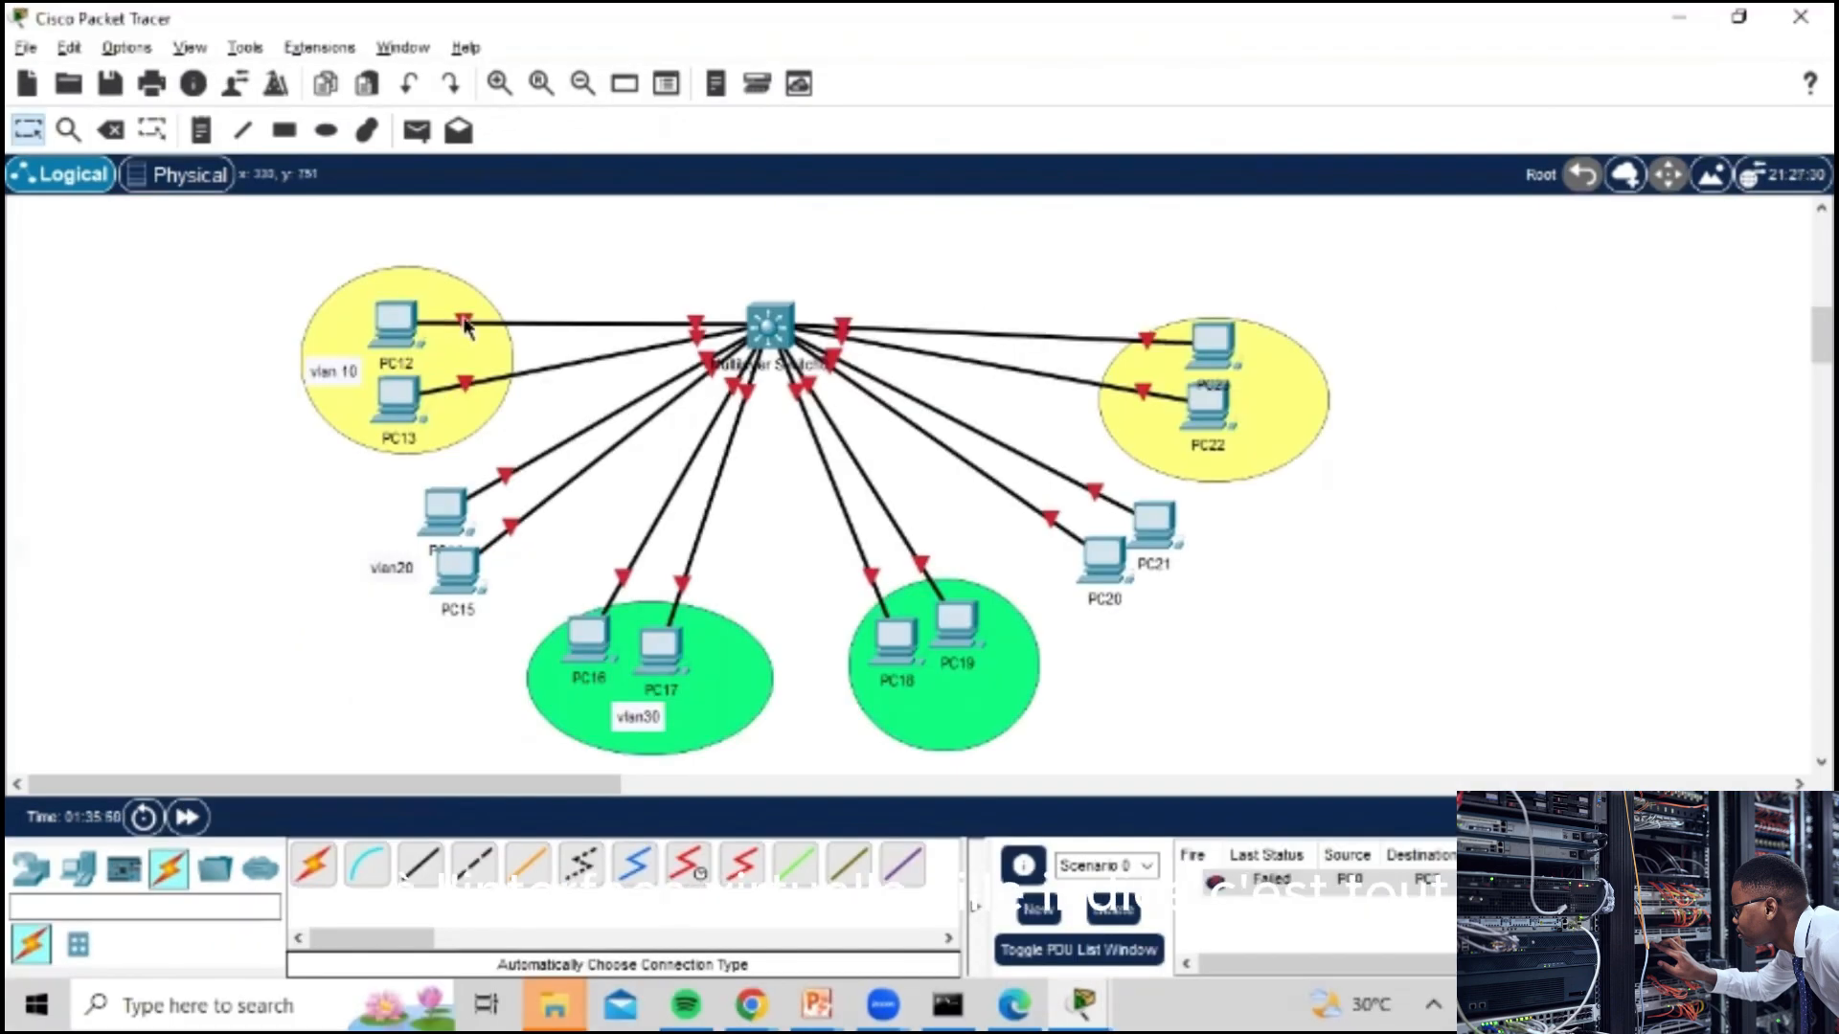
# Step: Open the multilayer switch linked to PC12 and PC13 and try to access its CLI before fitting a power supply
pyautogui.click(769, 325)
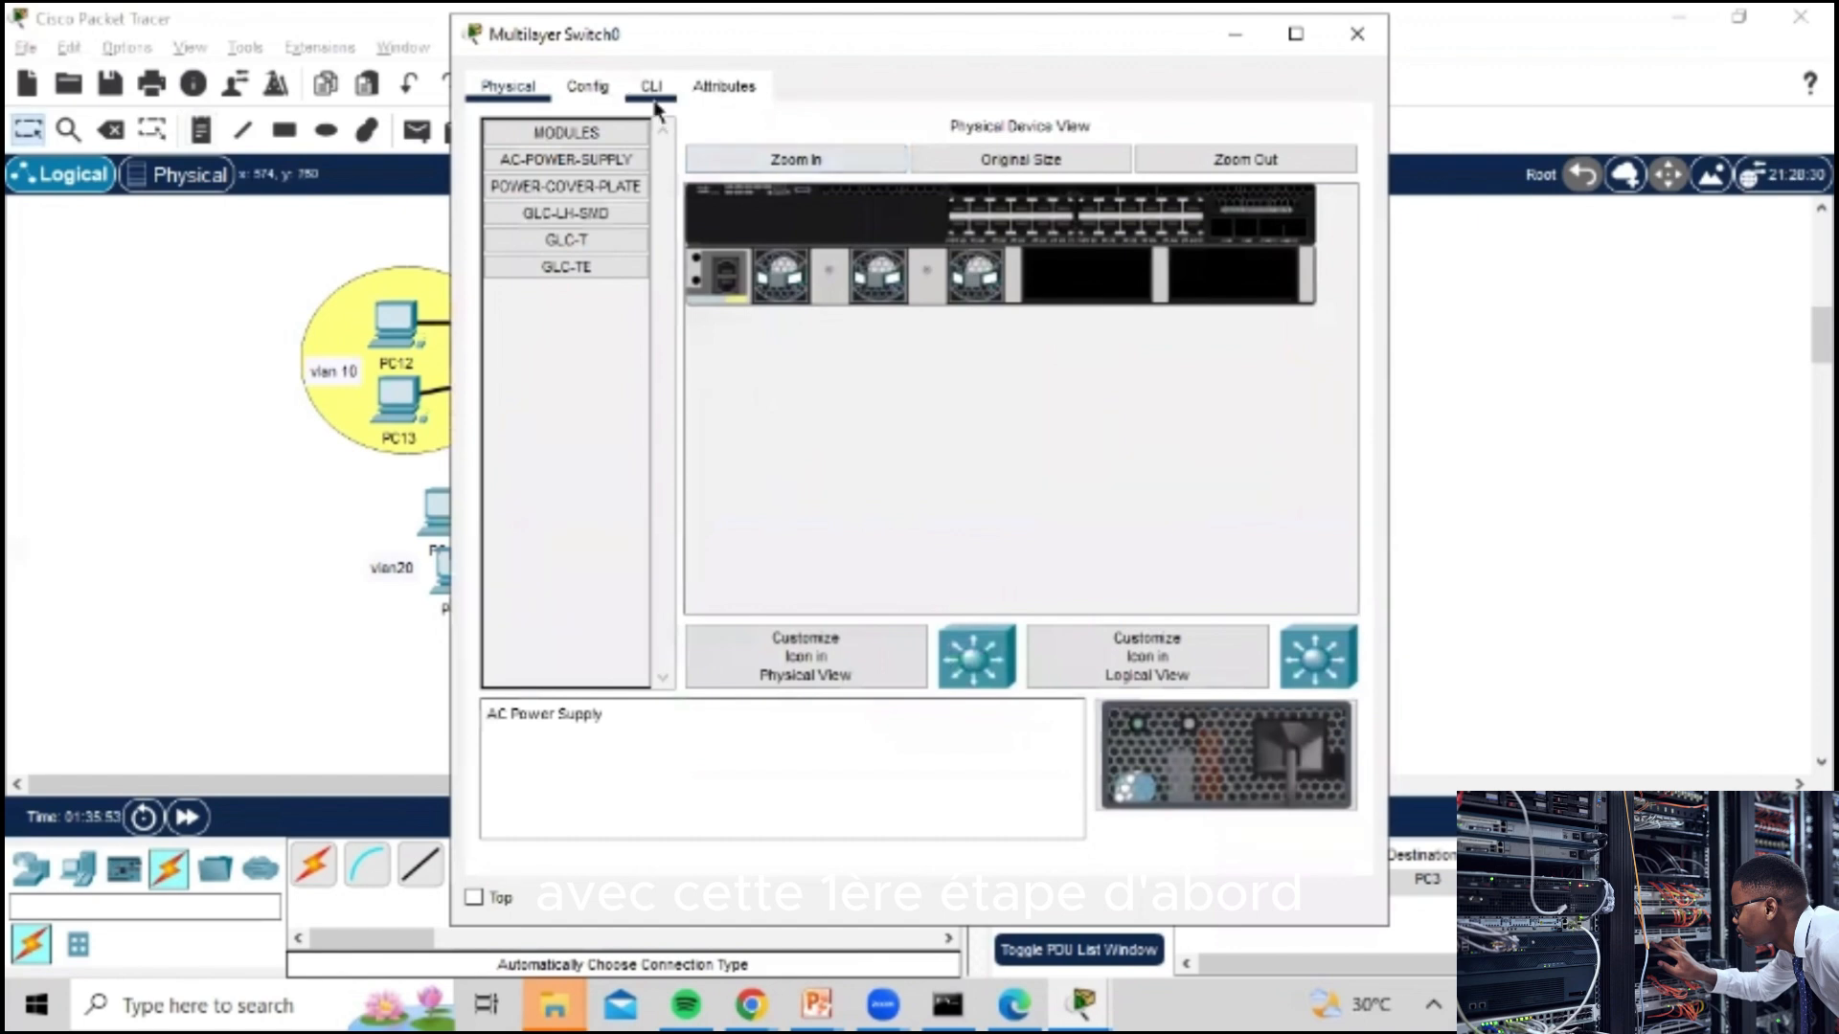
pyautogui.click(651, 87)
pyautogui.click(997, 524)
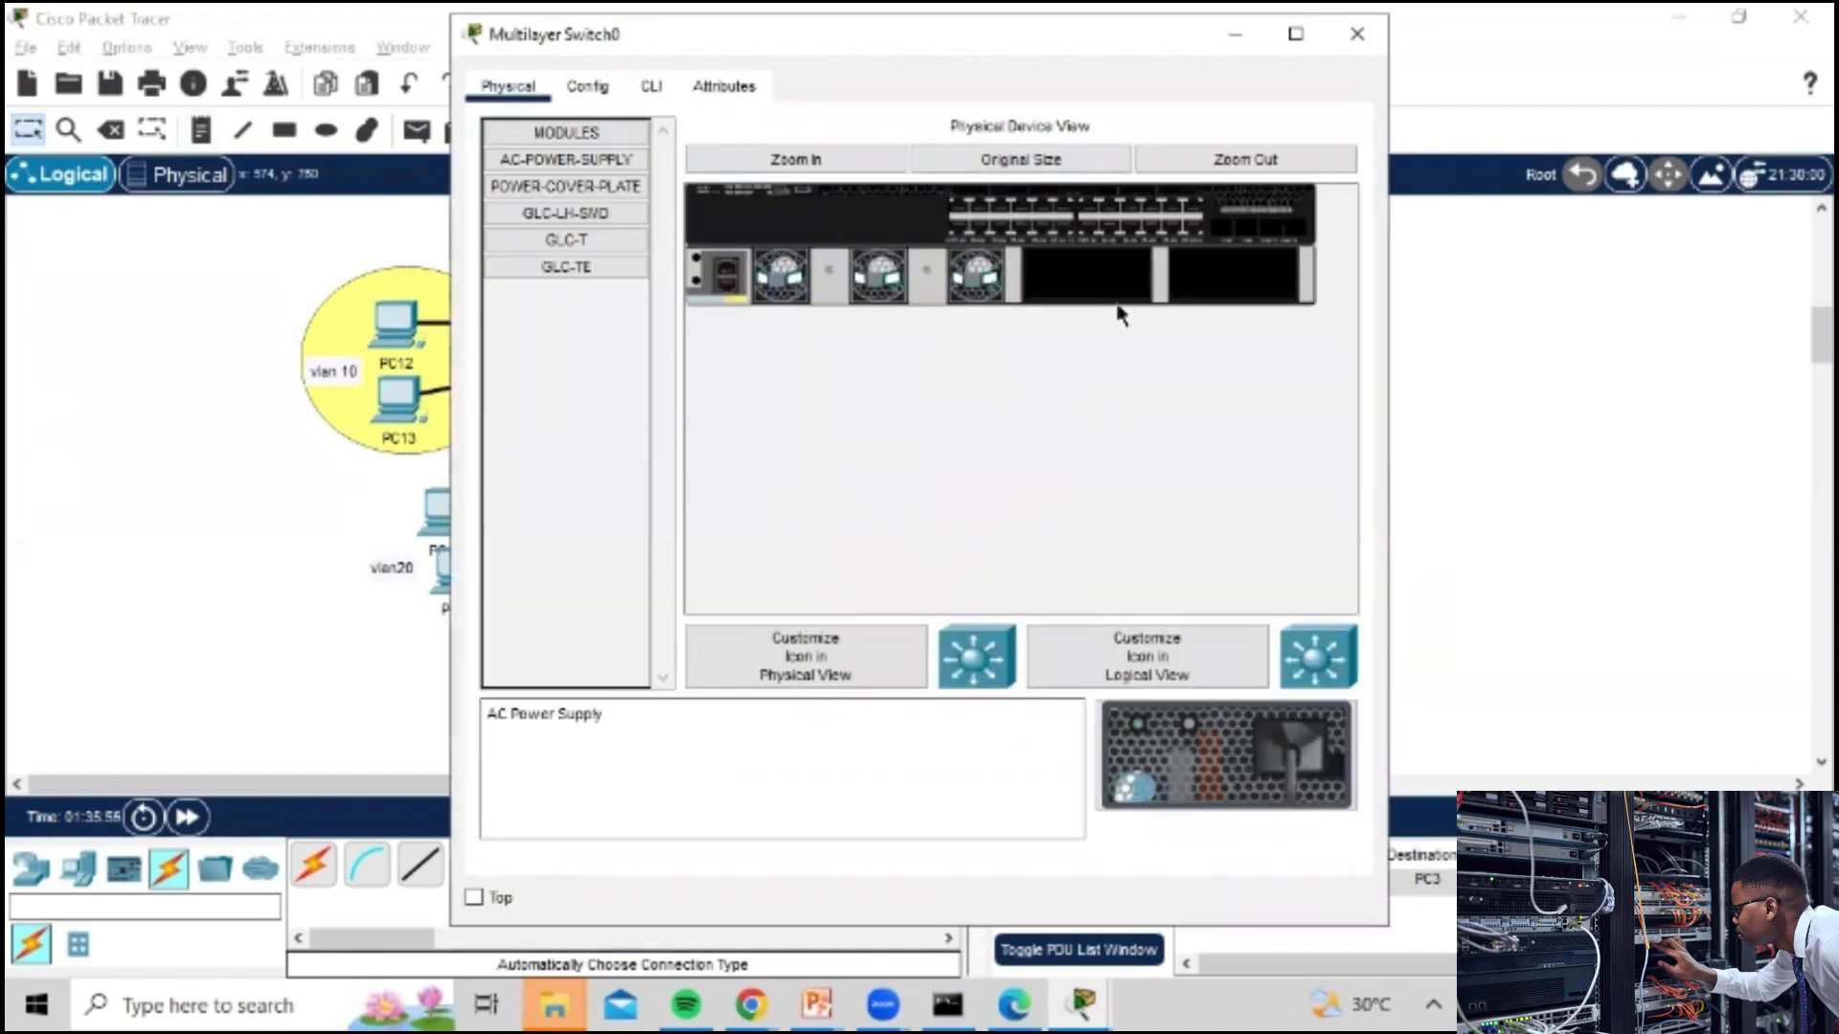
pyautogui.click(651, 87)
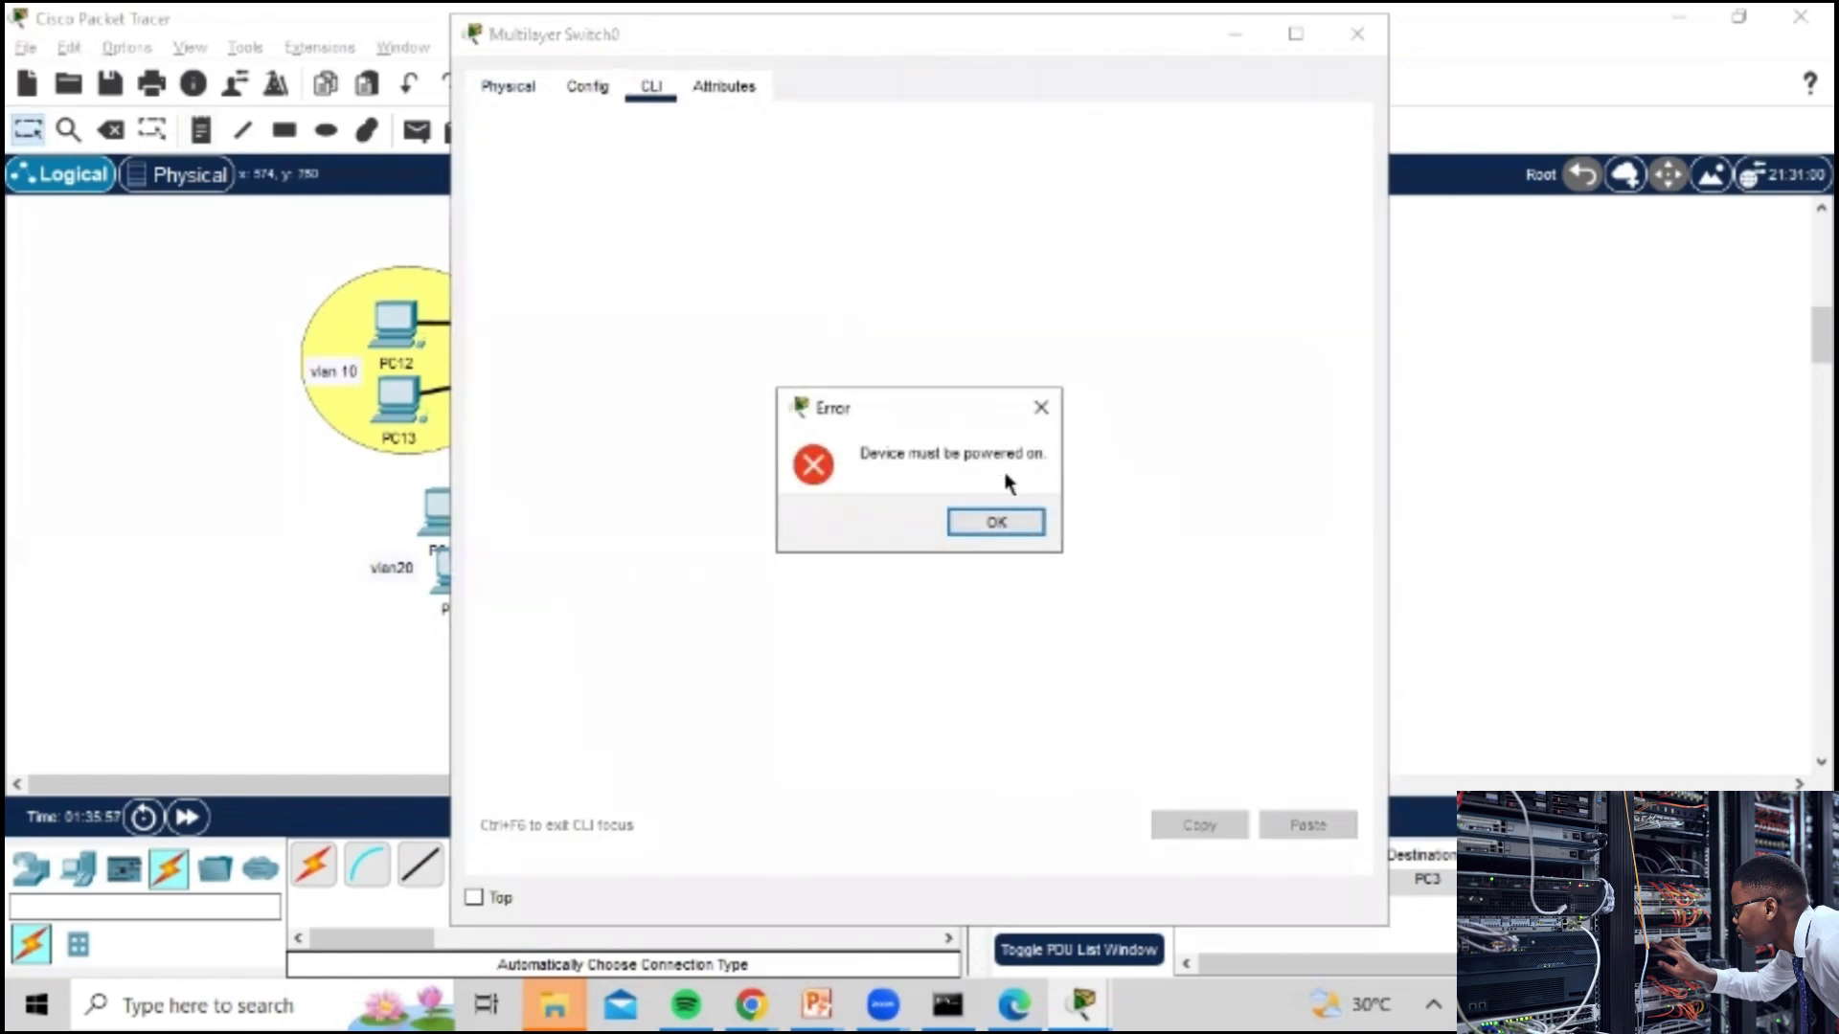
pyautogui.click(993, 522)
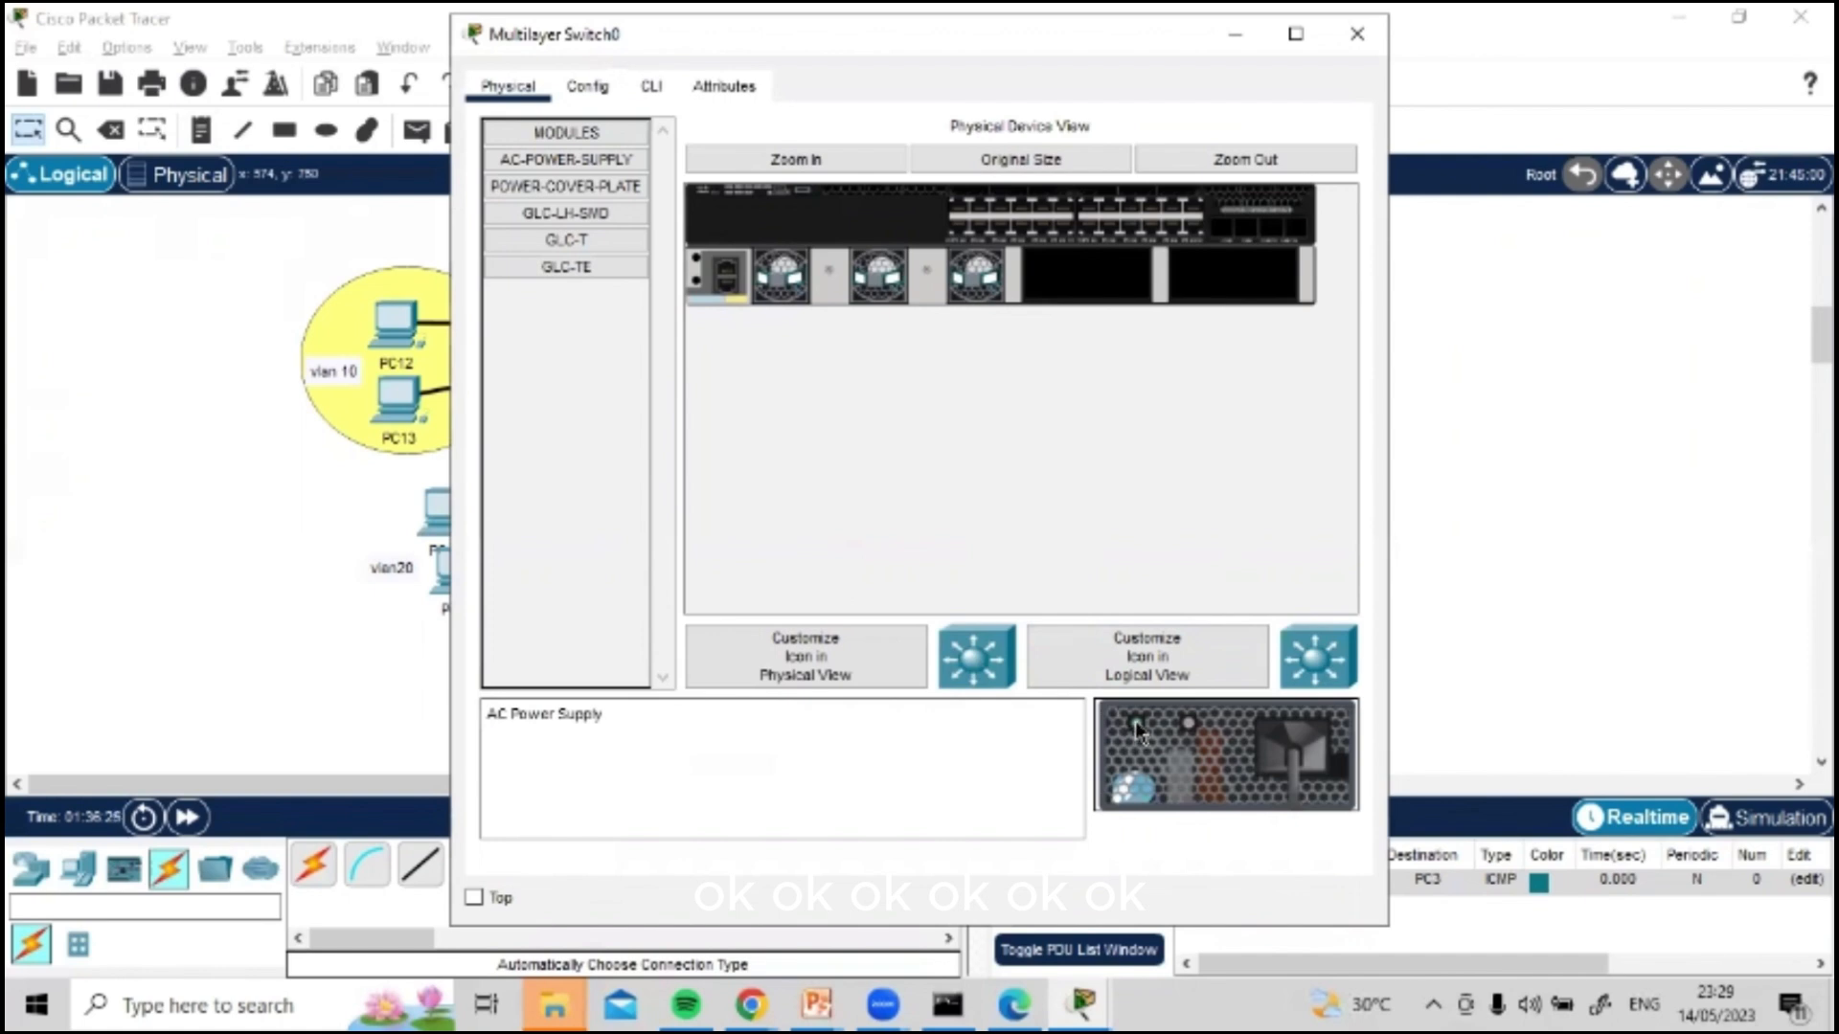
# Step: Install an AC power supply in the slot beside the fans, open the CLI and move the switch's window beside the VLAN 10 PCs
pyautogui.moveTo(1135, 721); pyautogui.dragTo(1096, 279)
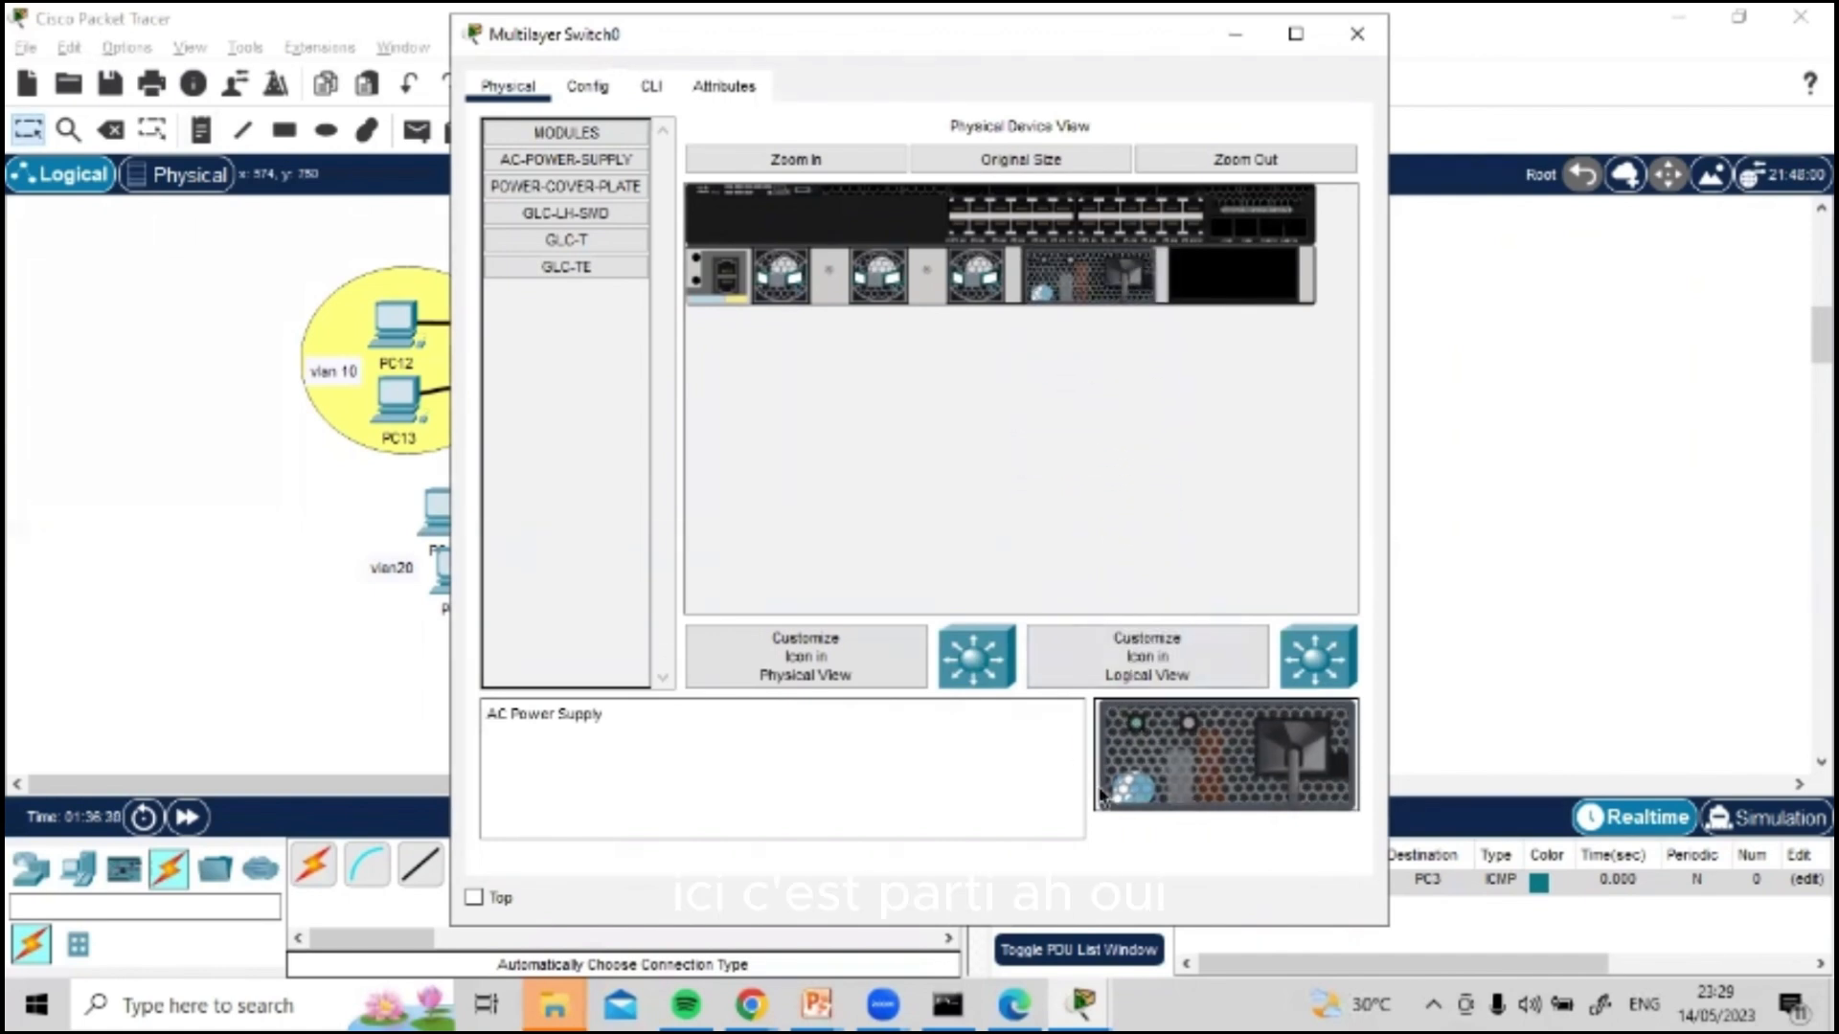
pyautogui.click(651, 86)
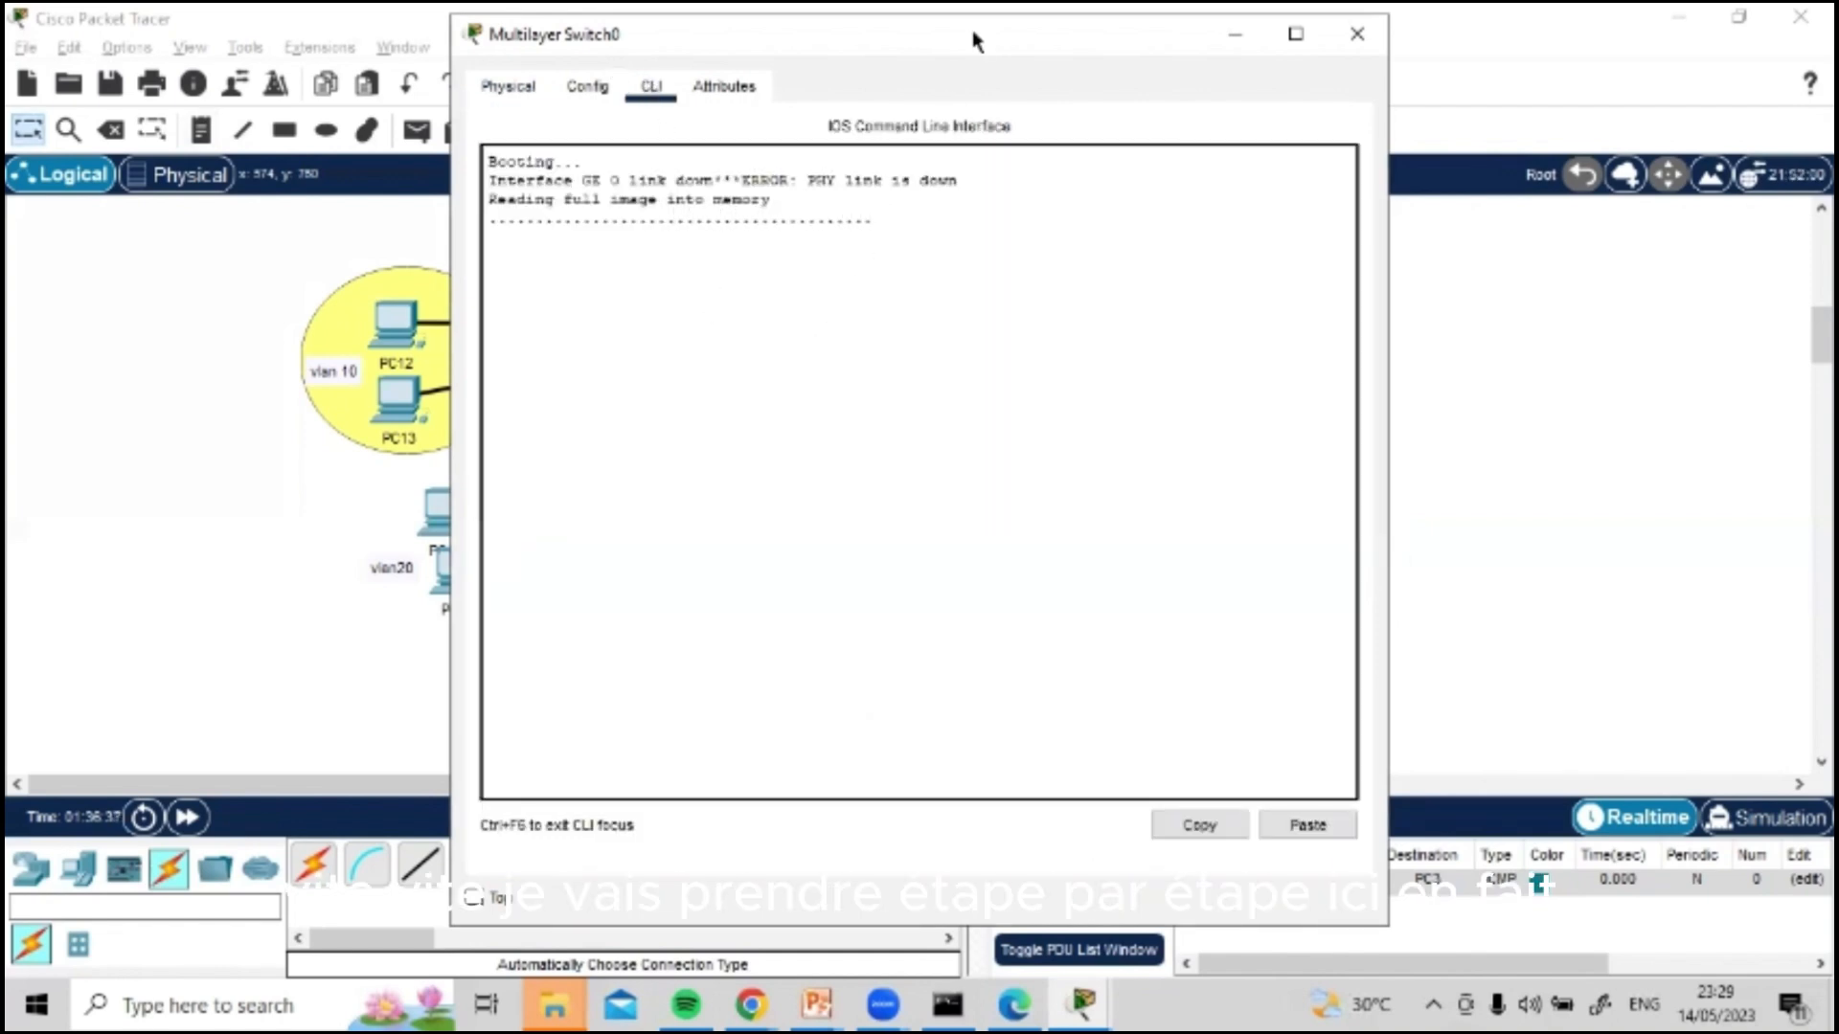
pyautogui.moveTo(986, 38); pyautogui.dragTo(1437, 88)
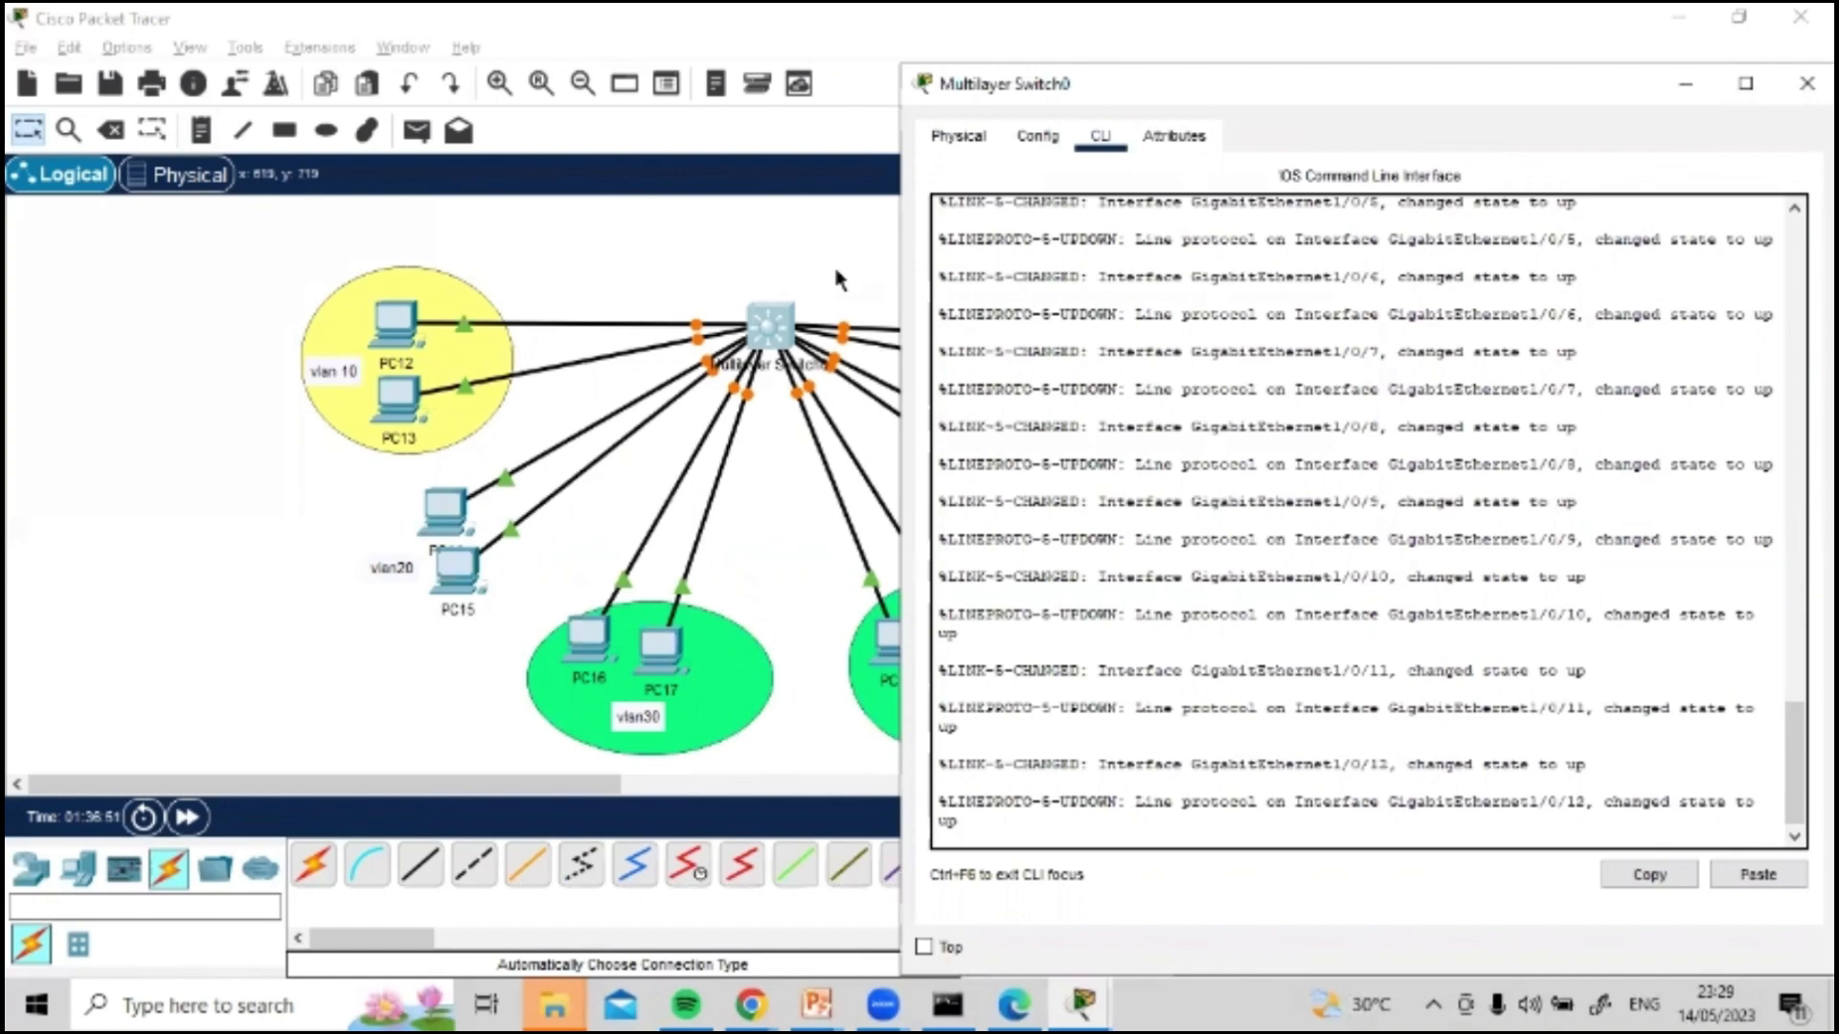
pyautogui.moveTo(1420, 95); pyautogui.dragTo(1414, 39)
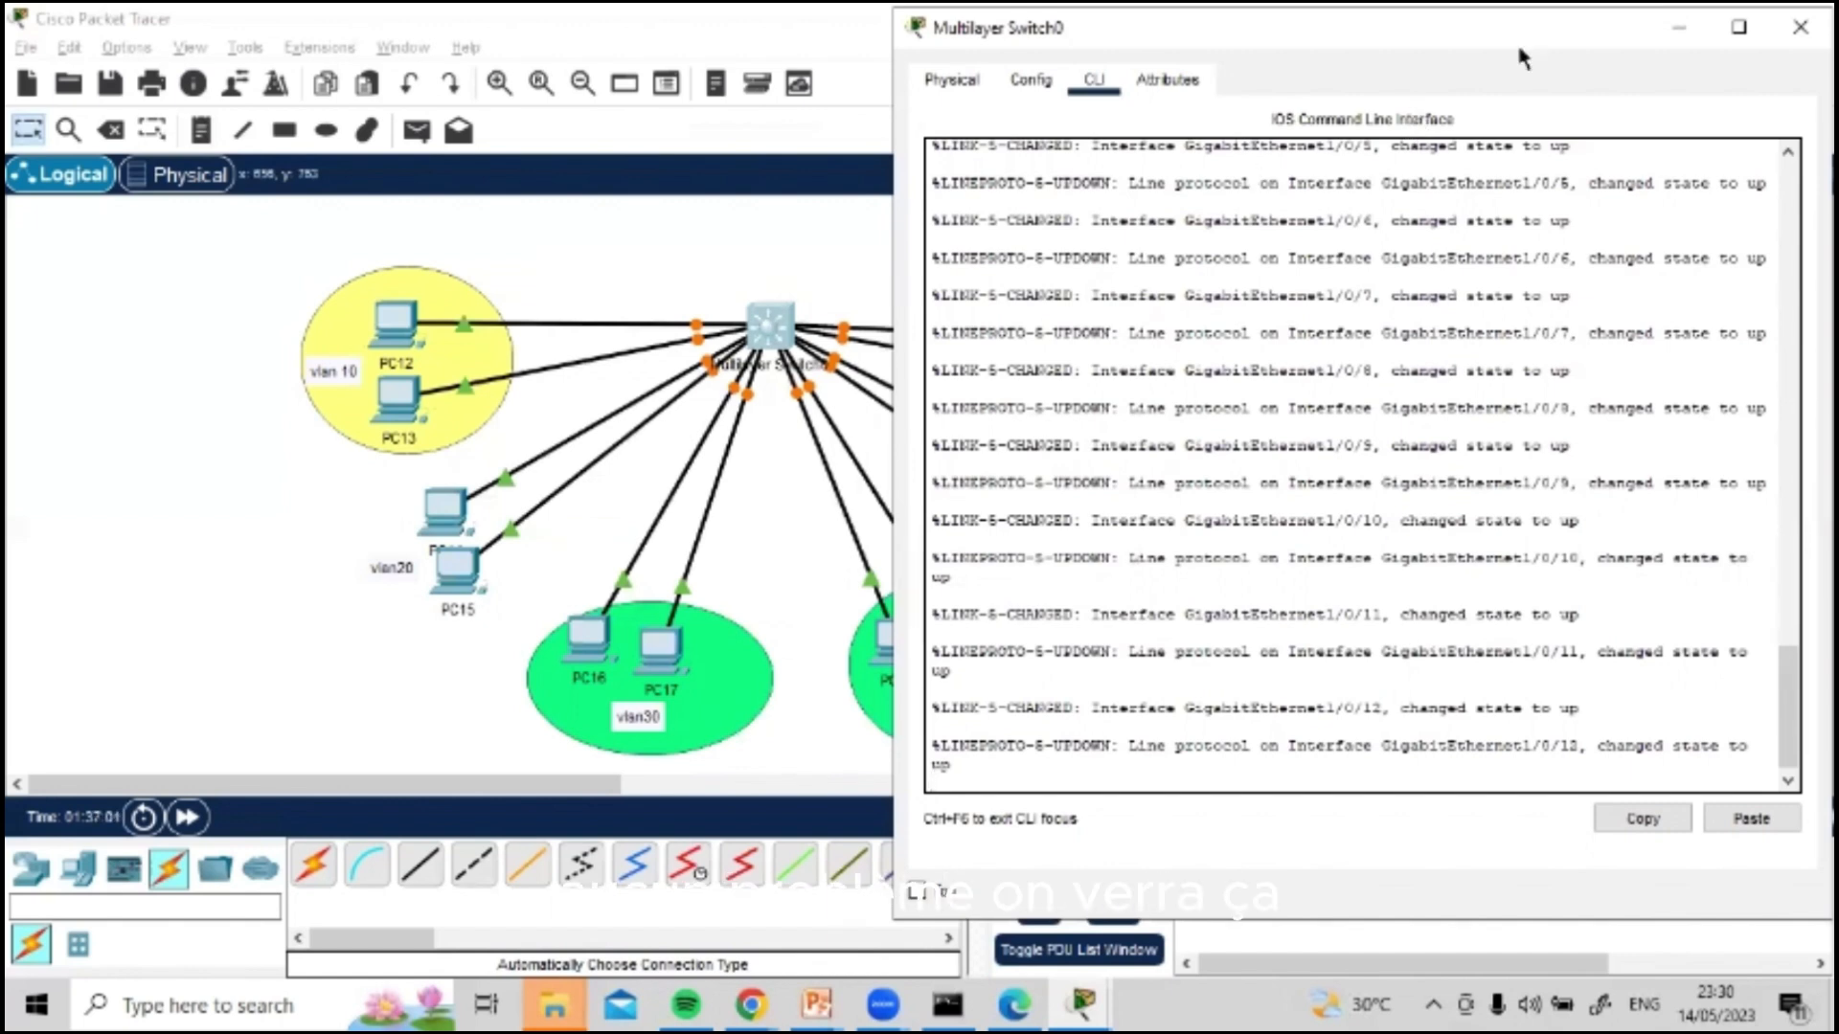
pyautogui.moveTo(1788, 707); pyautogui.dragTo(1788, 743)
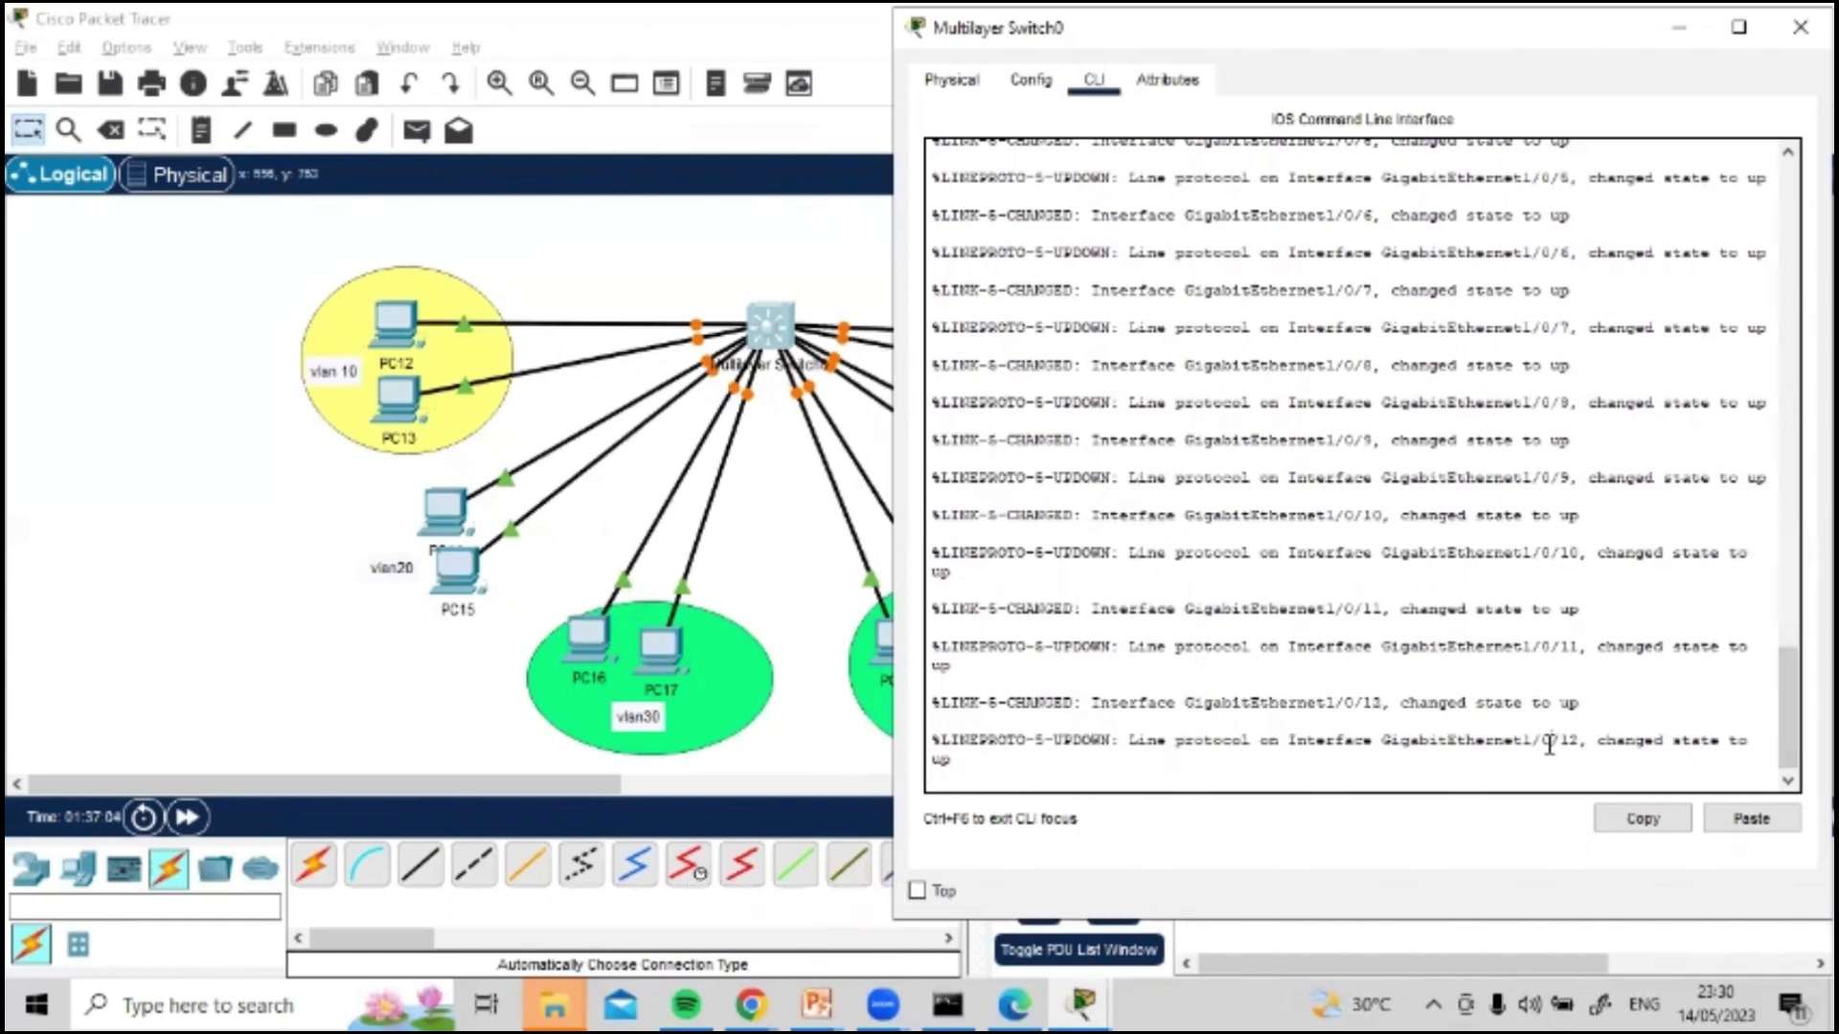
# Step: Decline the initial configuration dialog with n and bring up the Switch> prompt
pyautogui.click(1550, 744)
pyautogui.press('Return')
pyautogui.press('Return')
pyautogui.press('Return')
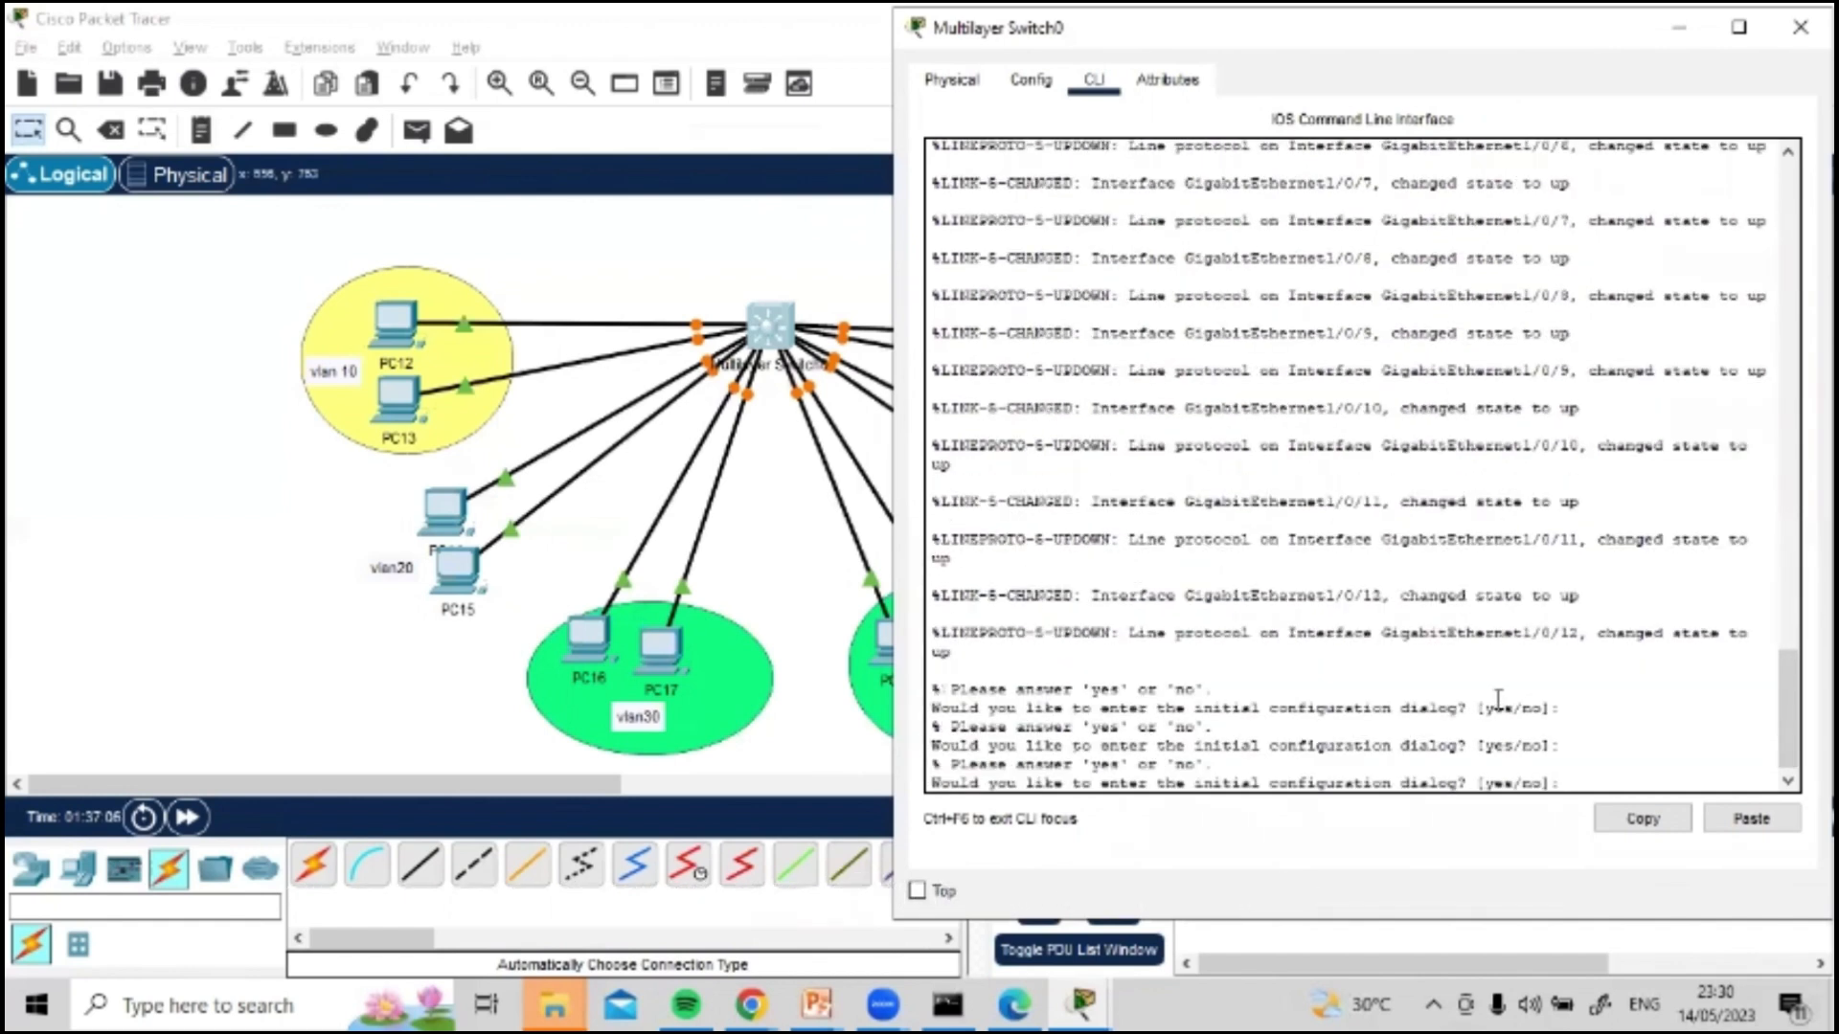
pyautogui.write('n')
pyautogui.press('Return')
pyautogui.press('Return')
pyautogui.press('Return')
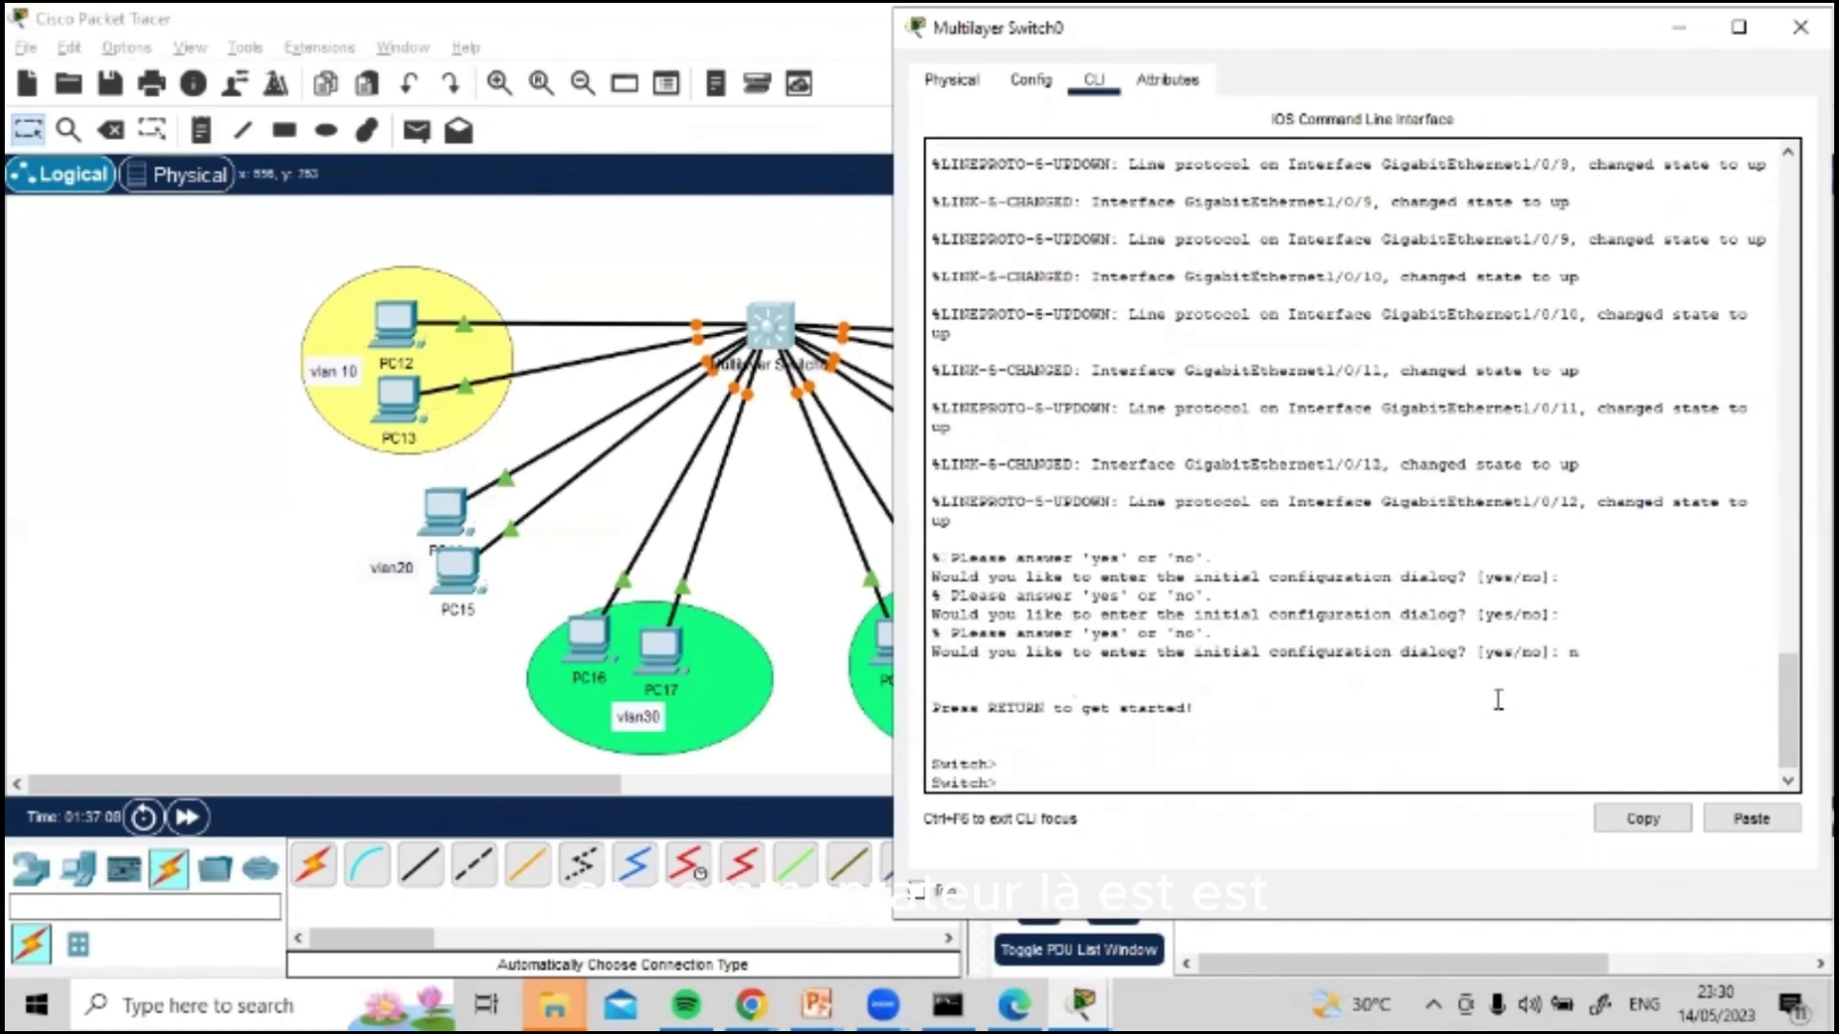
# Step: Enter privileged mode with en and global configuration mode with conf t on the switch
pyautogui.write('en')
pyautogui.press('Return')
pyautogui.write('conf ')
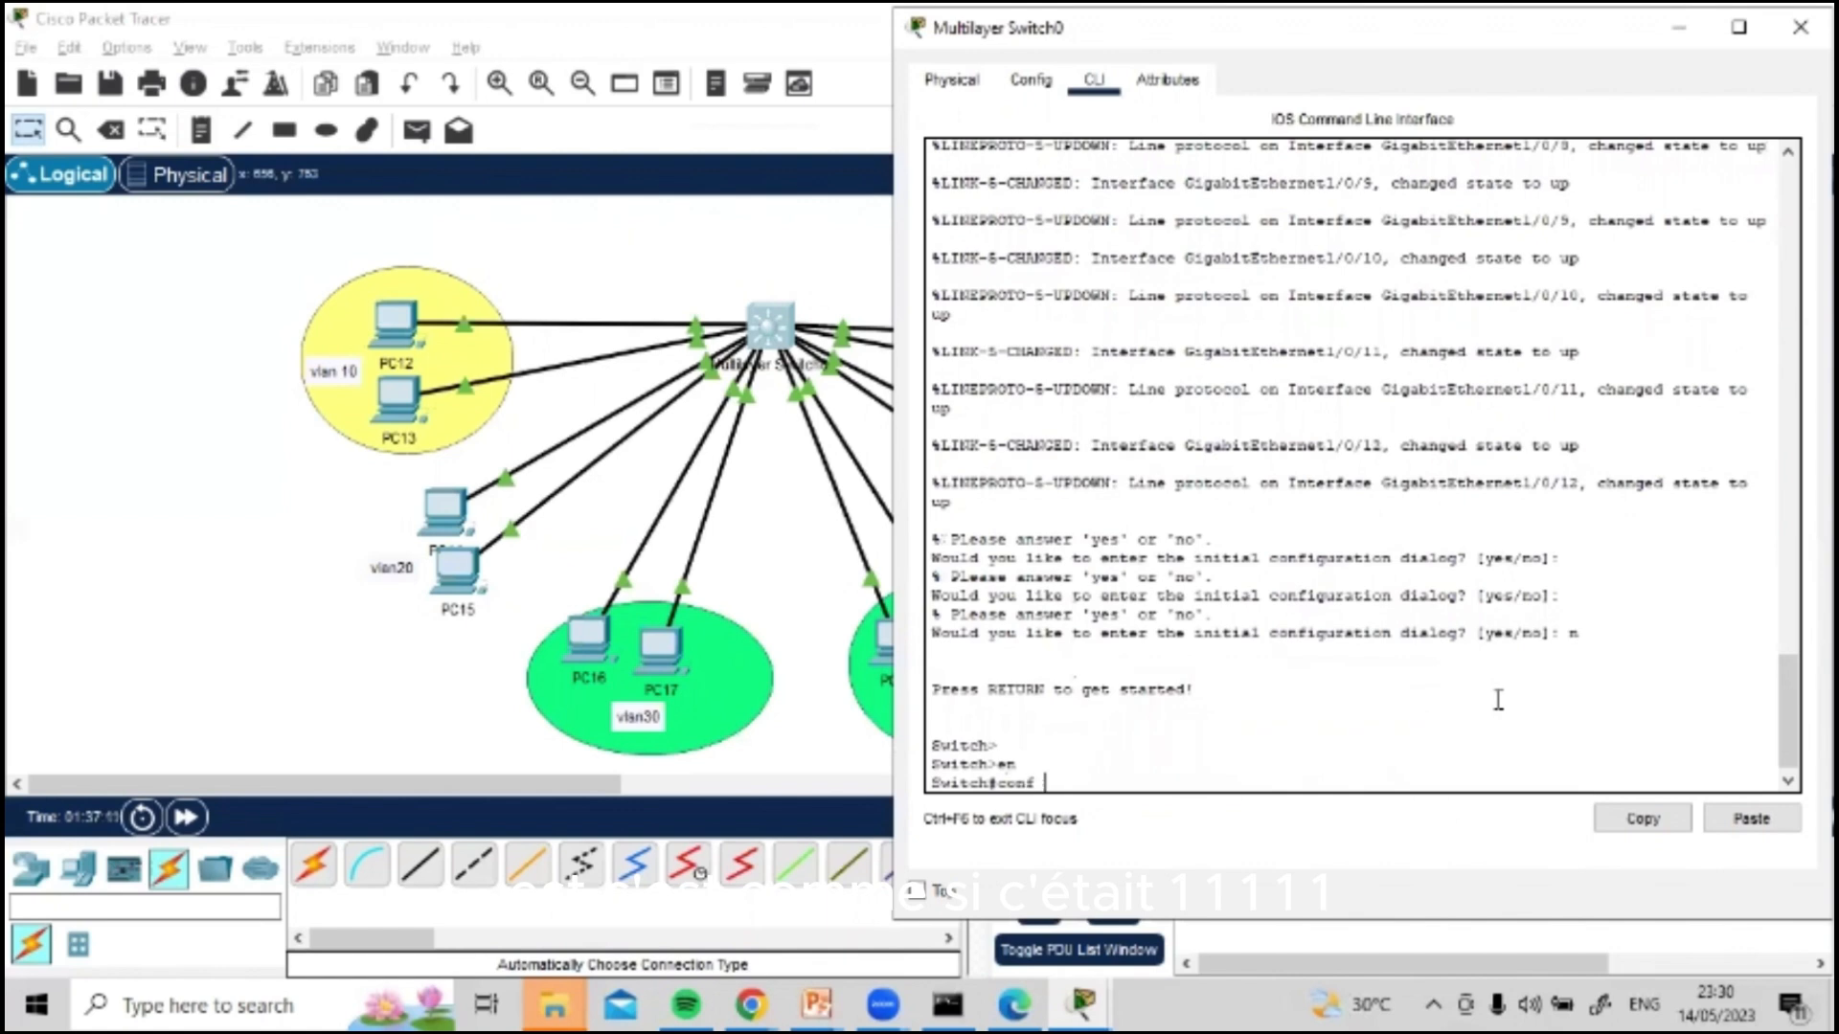
pyautogui.write('t')
pyautogui.press('Return')
pyautogui.press('Return')
pyautogui.press('Return')
pyautogui.press('Return')
pyautogui.press('Return')
# Step: Create VLAN 10 on the switch with the command vlan 10
pyautogui.write('int f')
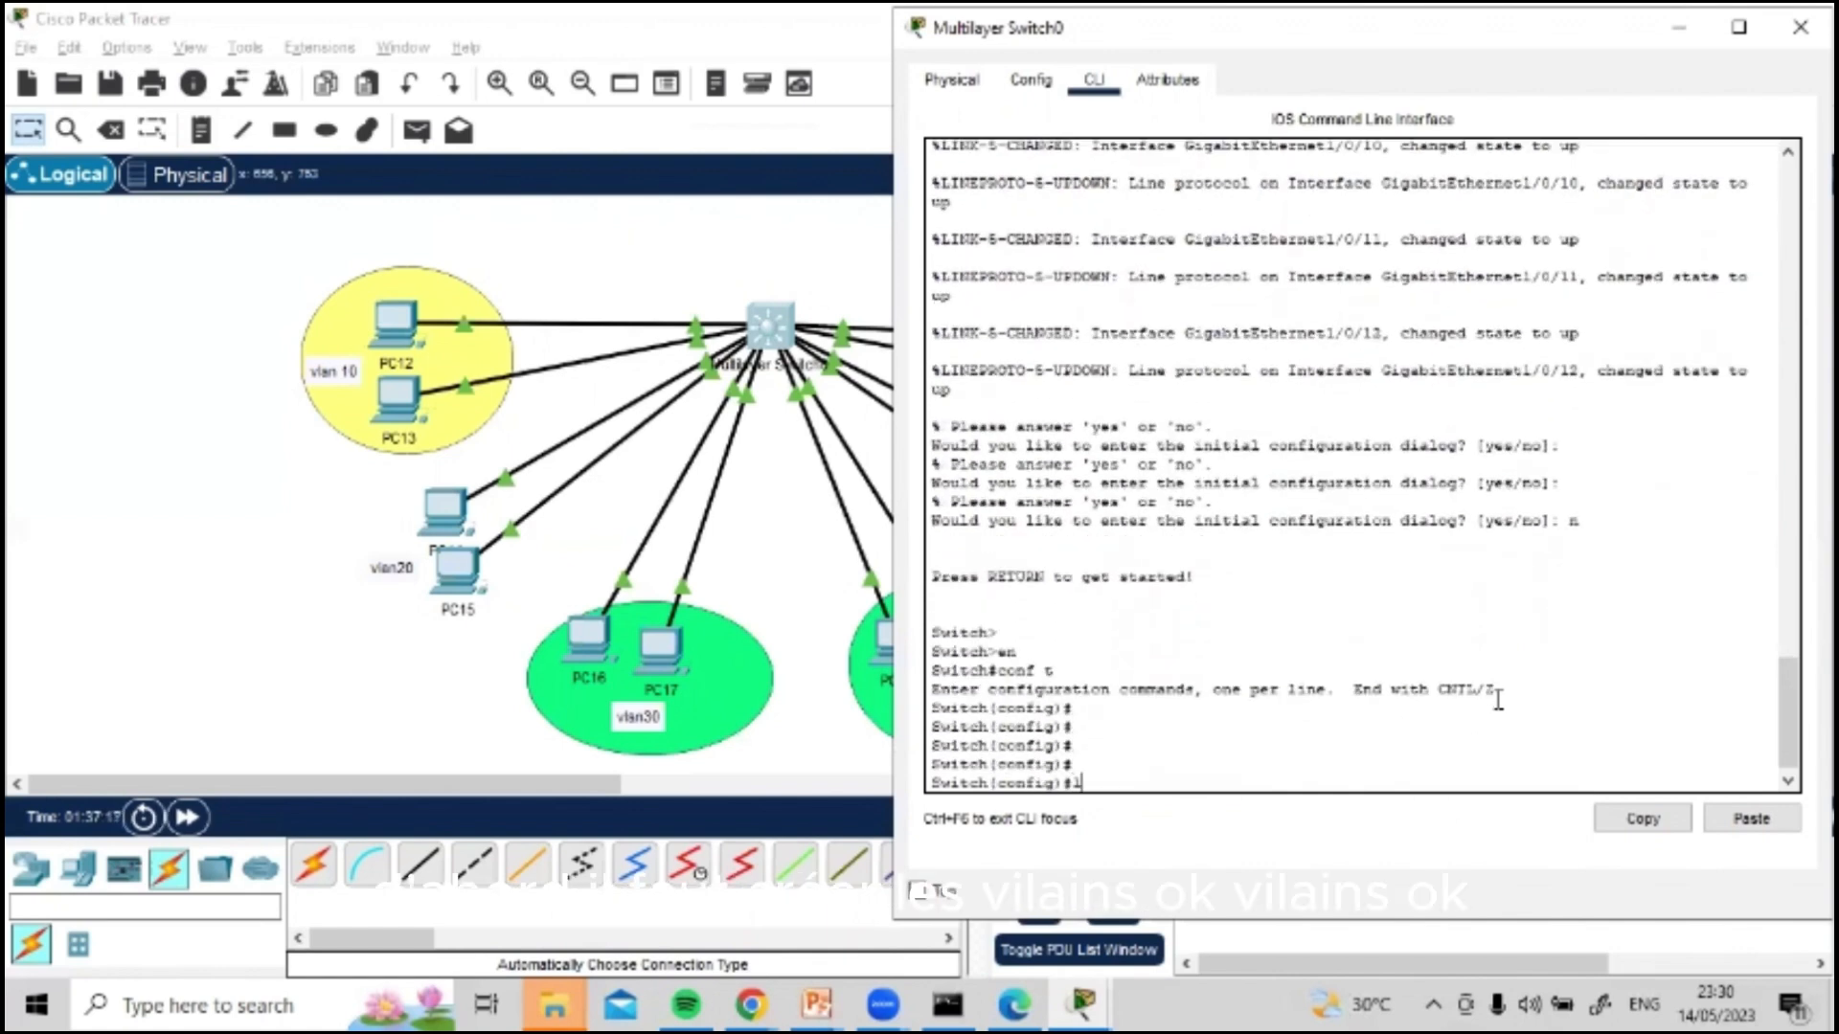
pyautogui.write('lan')
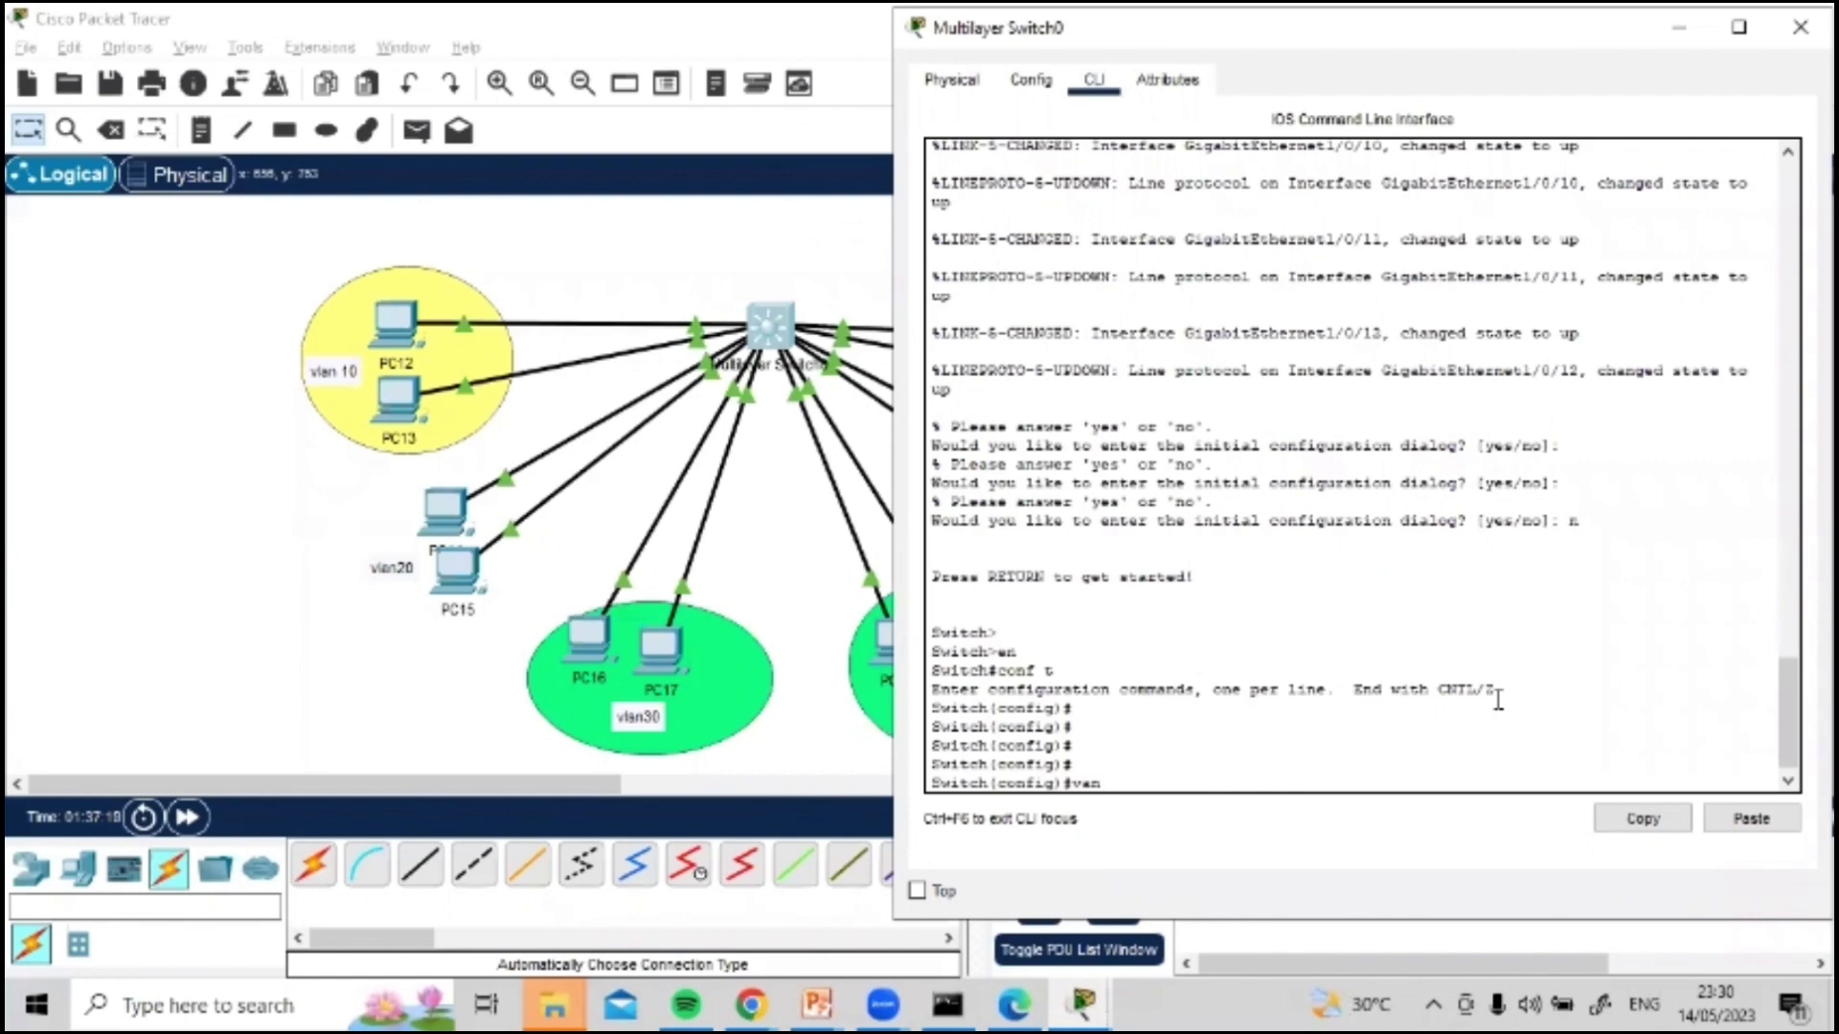
pyautogui.press('BackSpace')
pyautogui.press('BackSpace')
pyautogui.press('BackSpace')
pyautogui.press('BackSpace')
pyautogui.write('vlan 10')
pyautogui.press('Return')
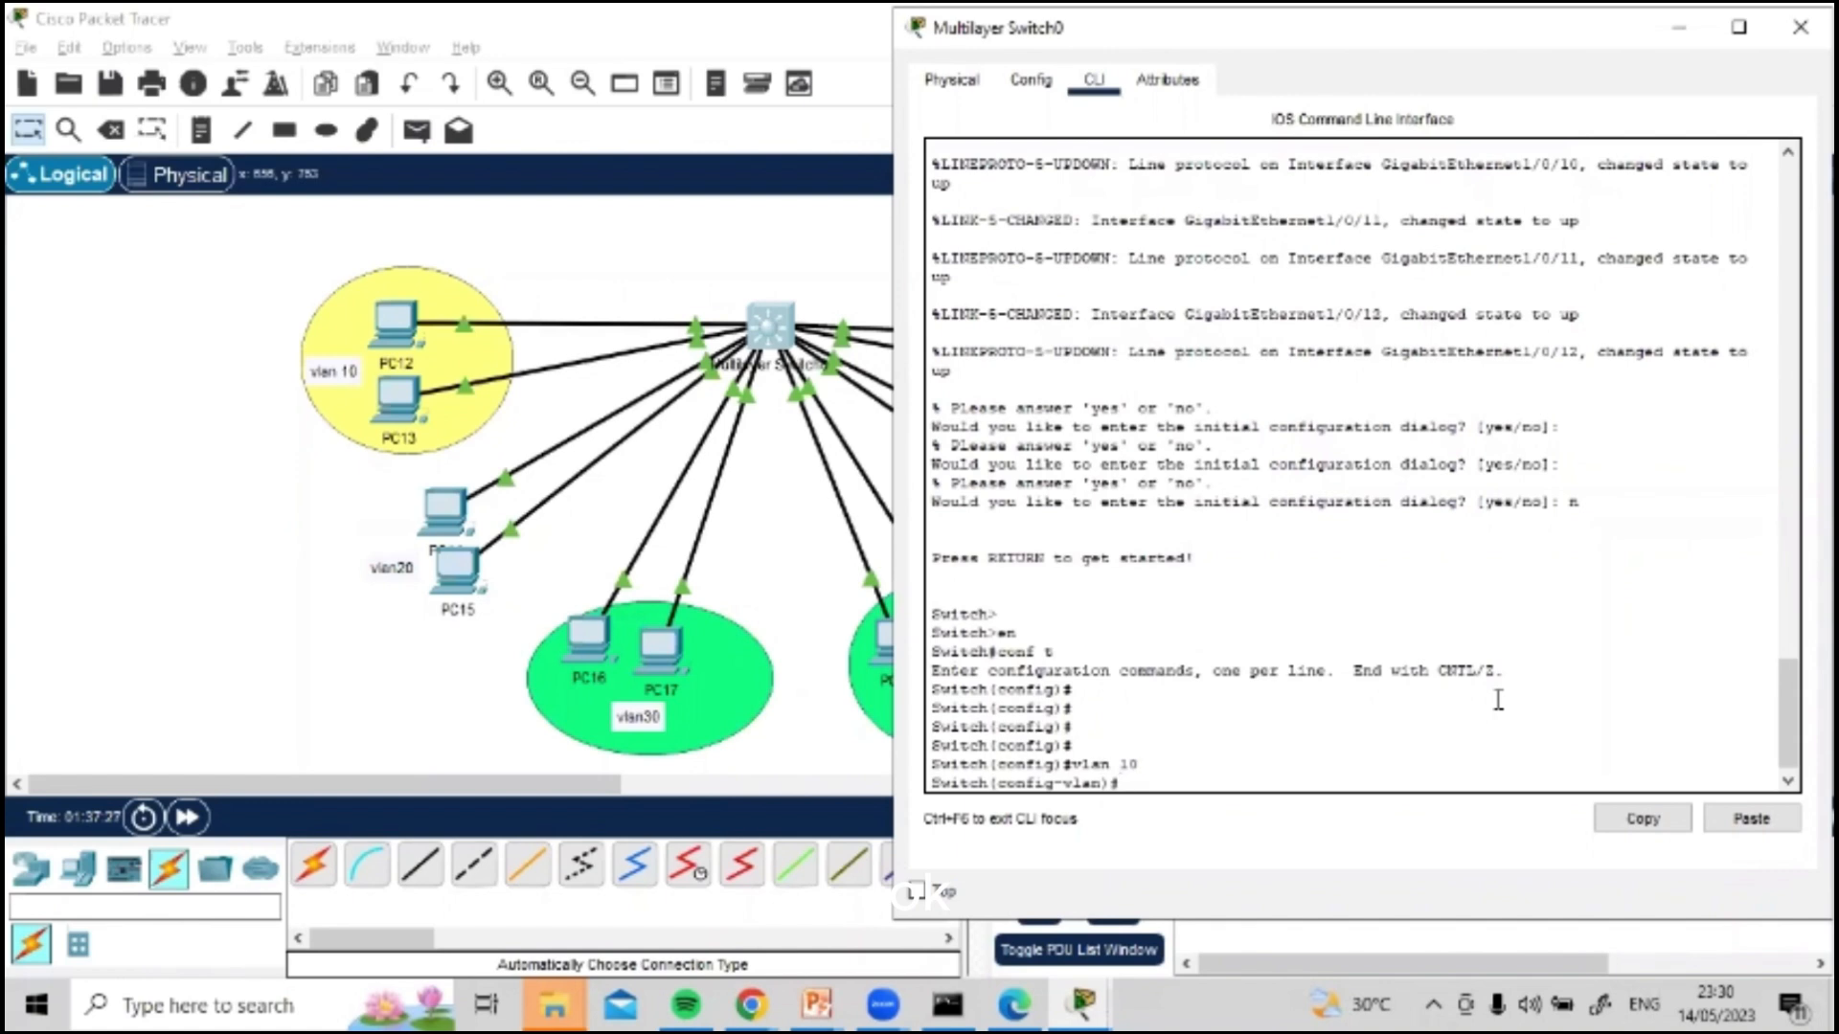
# Step: Create VLAN 20 and VLAN 30 on the switch with vlan 20 and vlan 30
pyautogui.write('vlan 20')
pyautogui.press('Return')
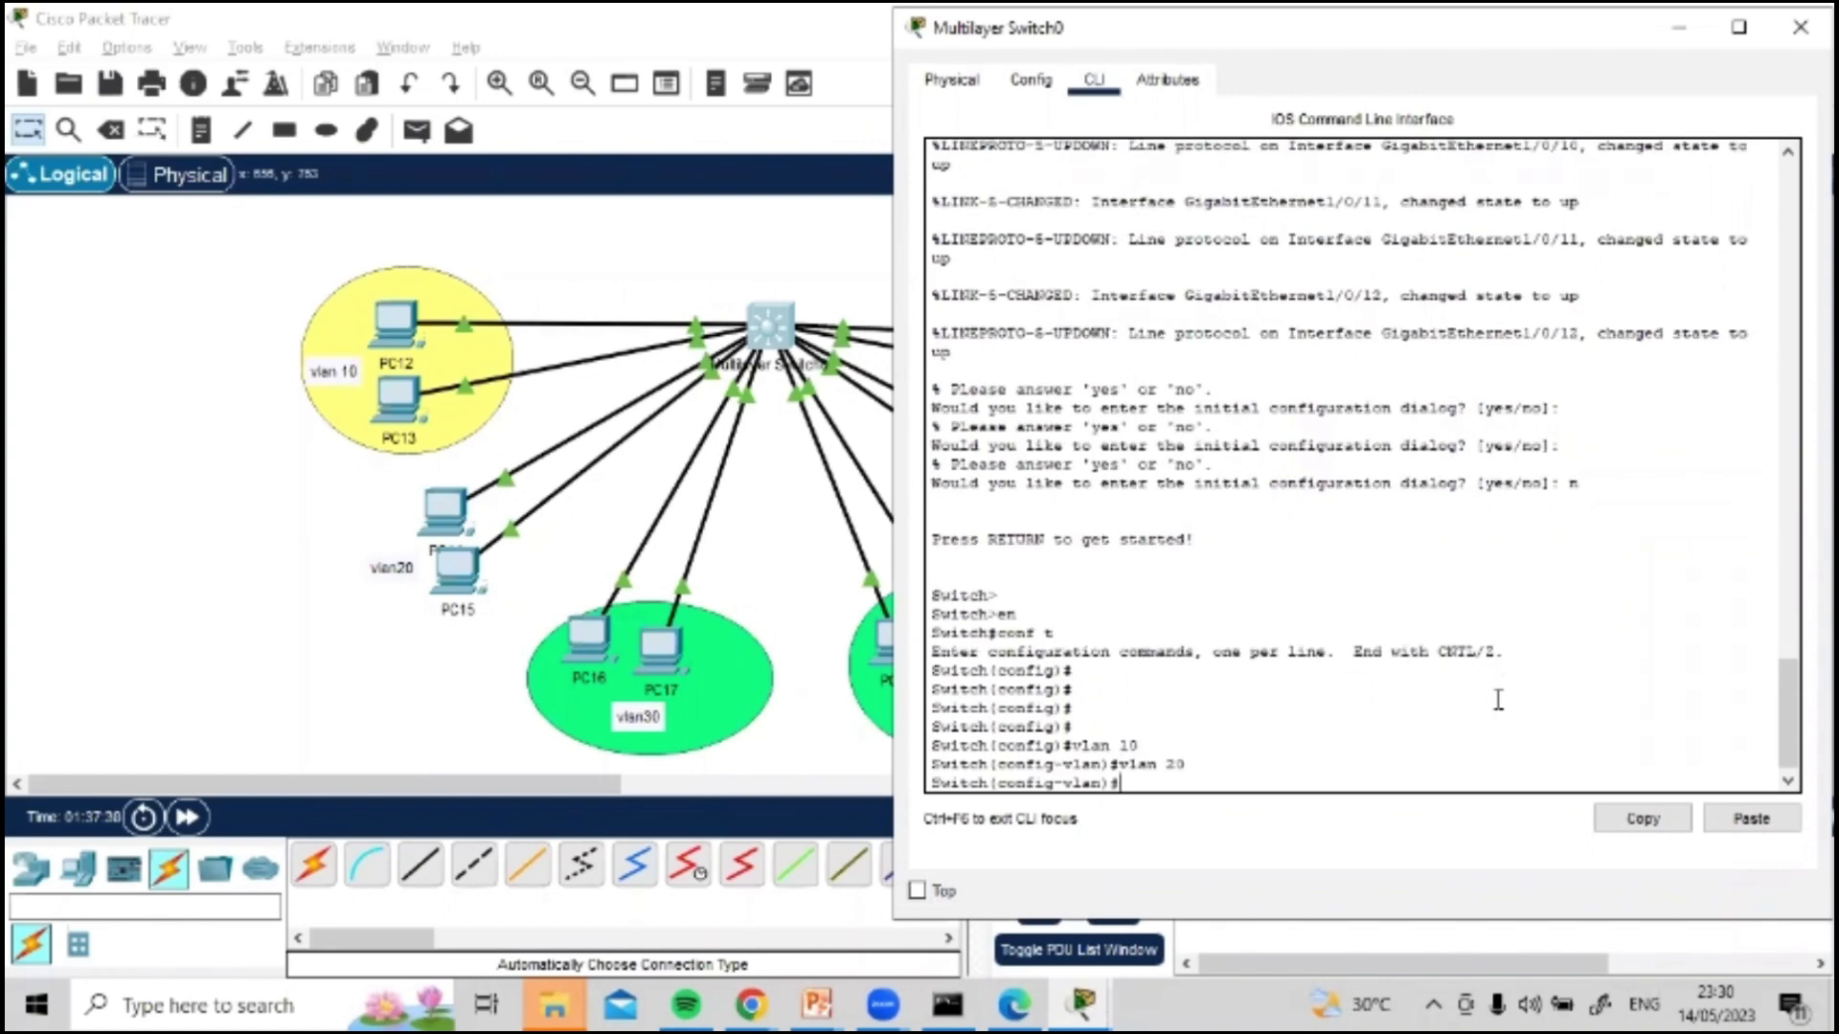
pyautogui.write('vlan 30')
pyautogui.press('Return')
pyautogui.press('Return')
pyautogui.press('Return')
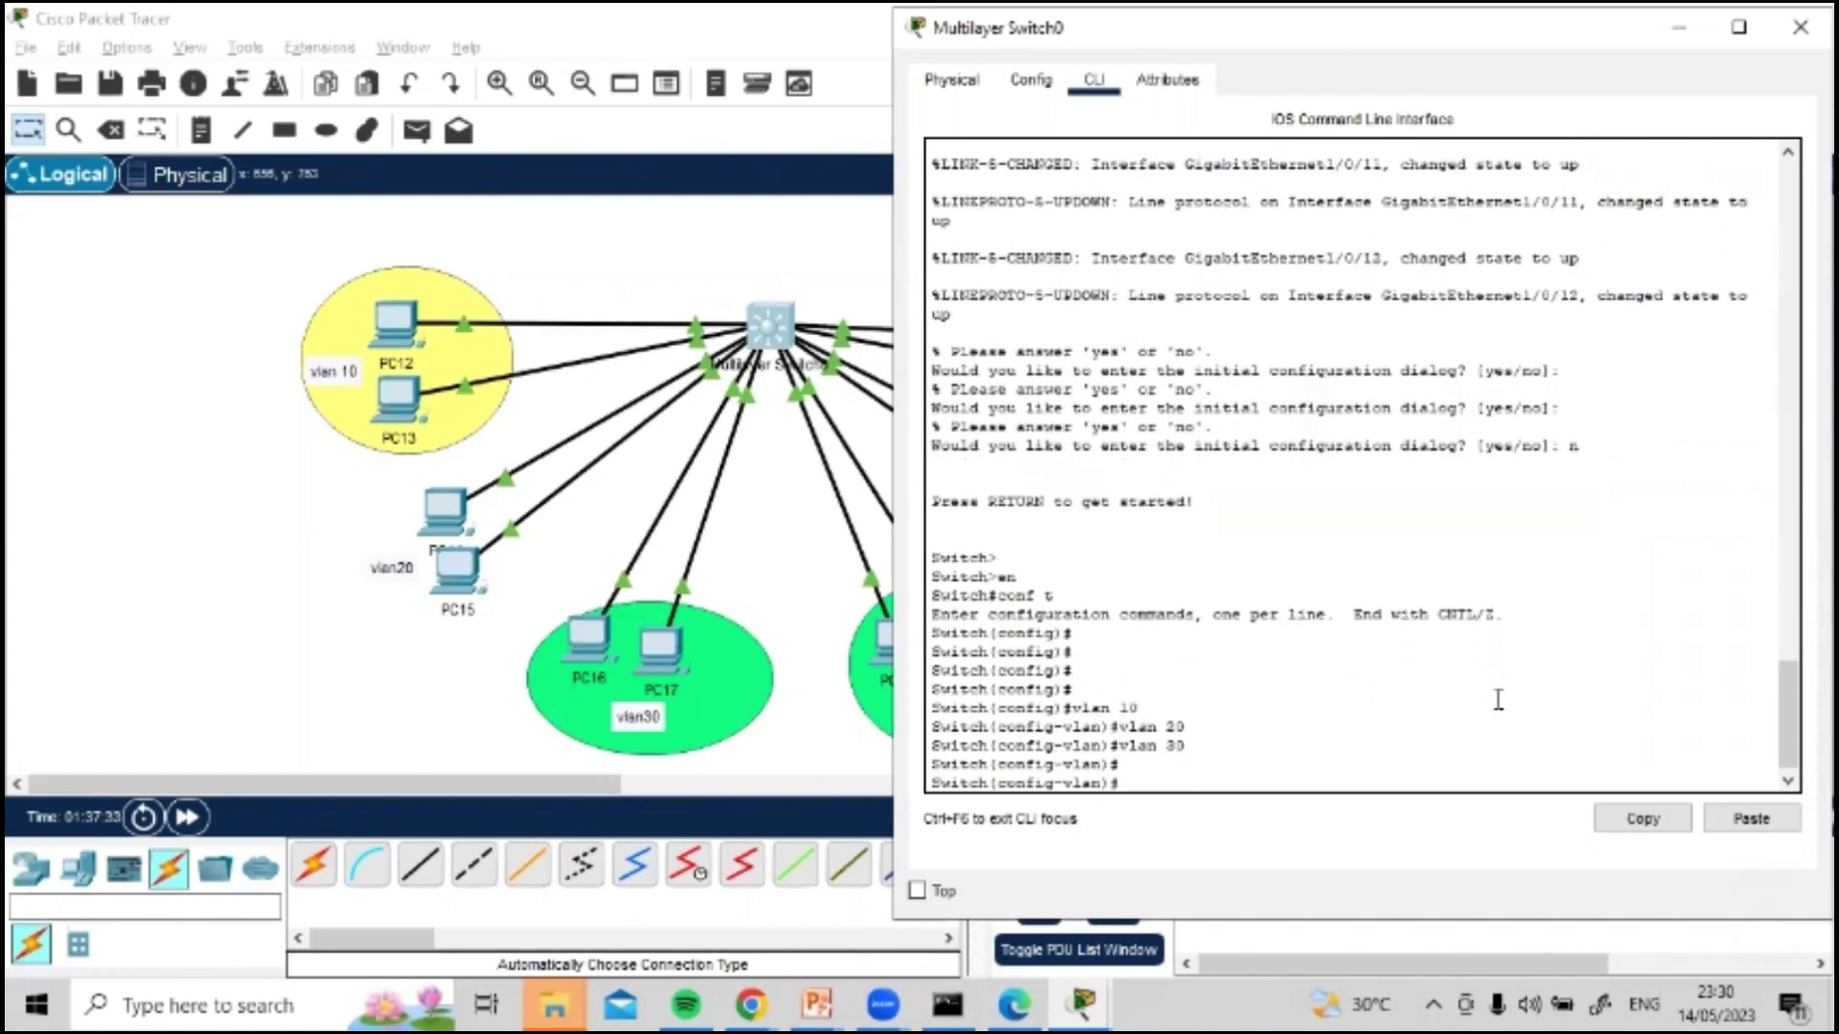
pyautogui.write('int f0')
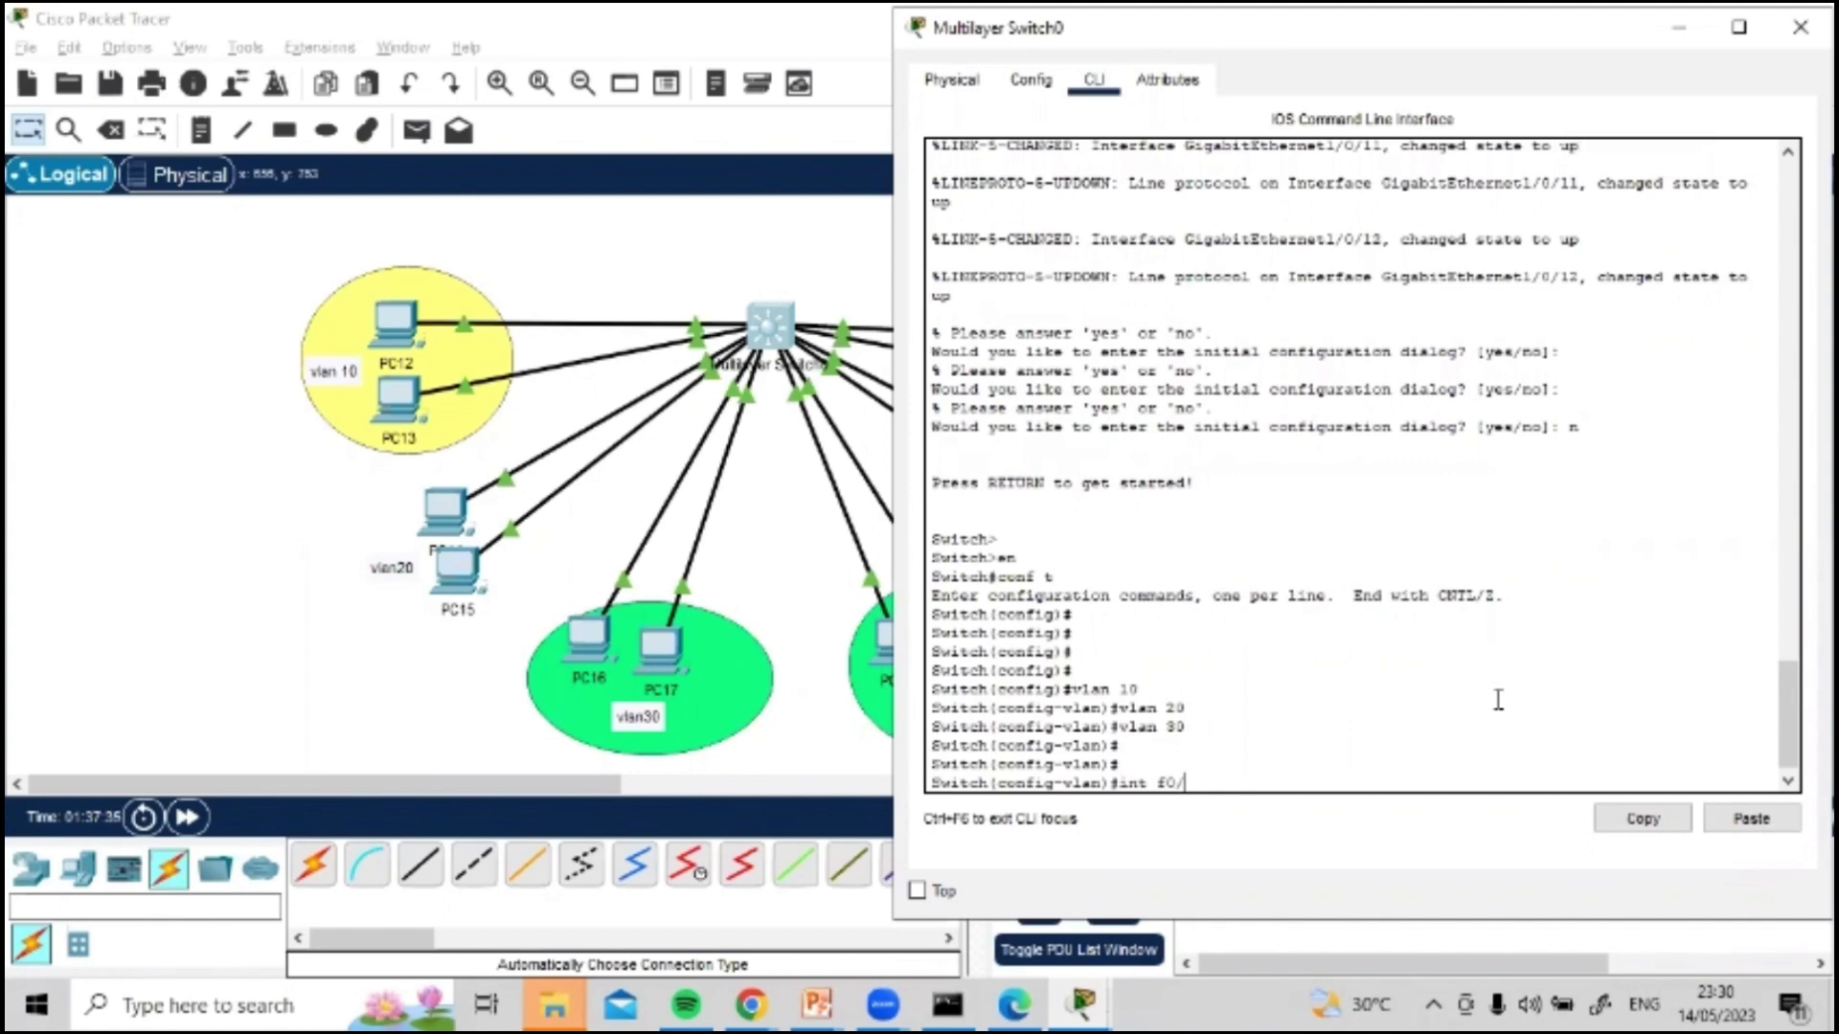
pyautogui.write('/')
pyautogui.moveTo(1253, 44); pyautogui.dragTo(1447, 566)
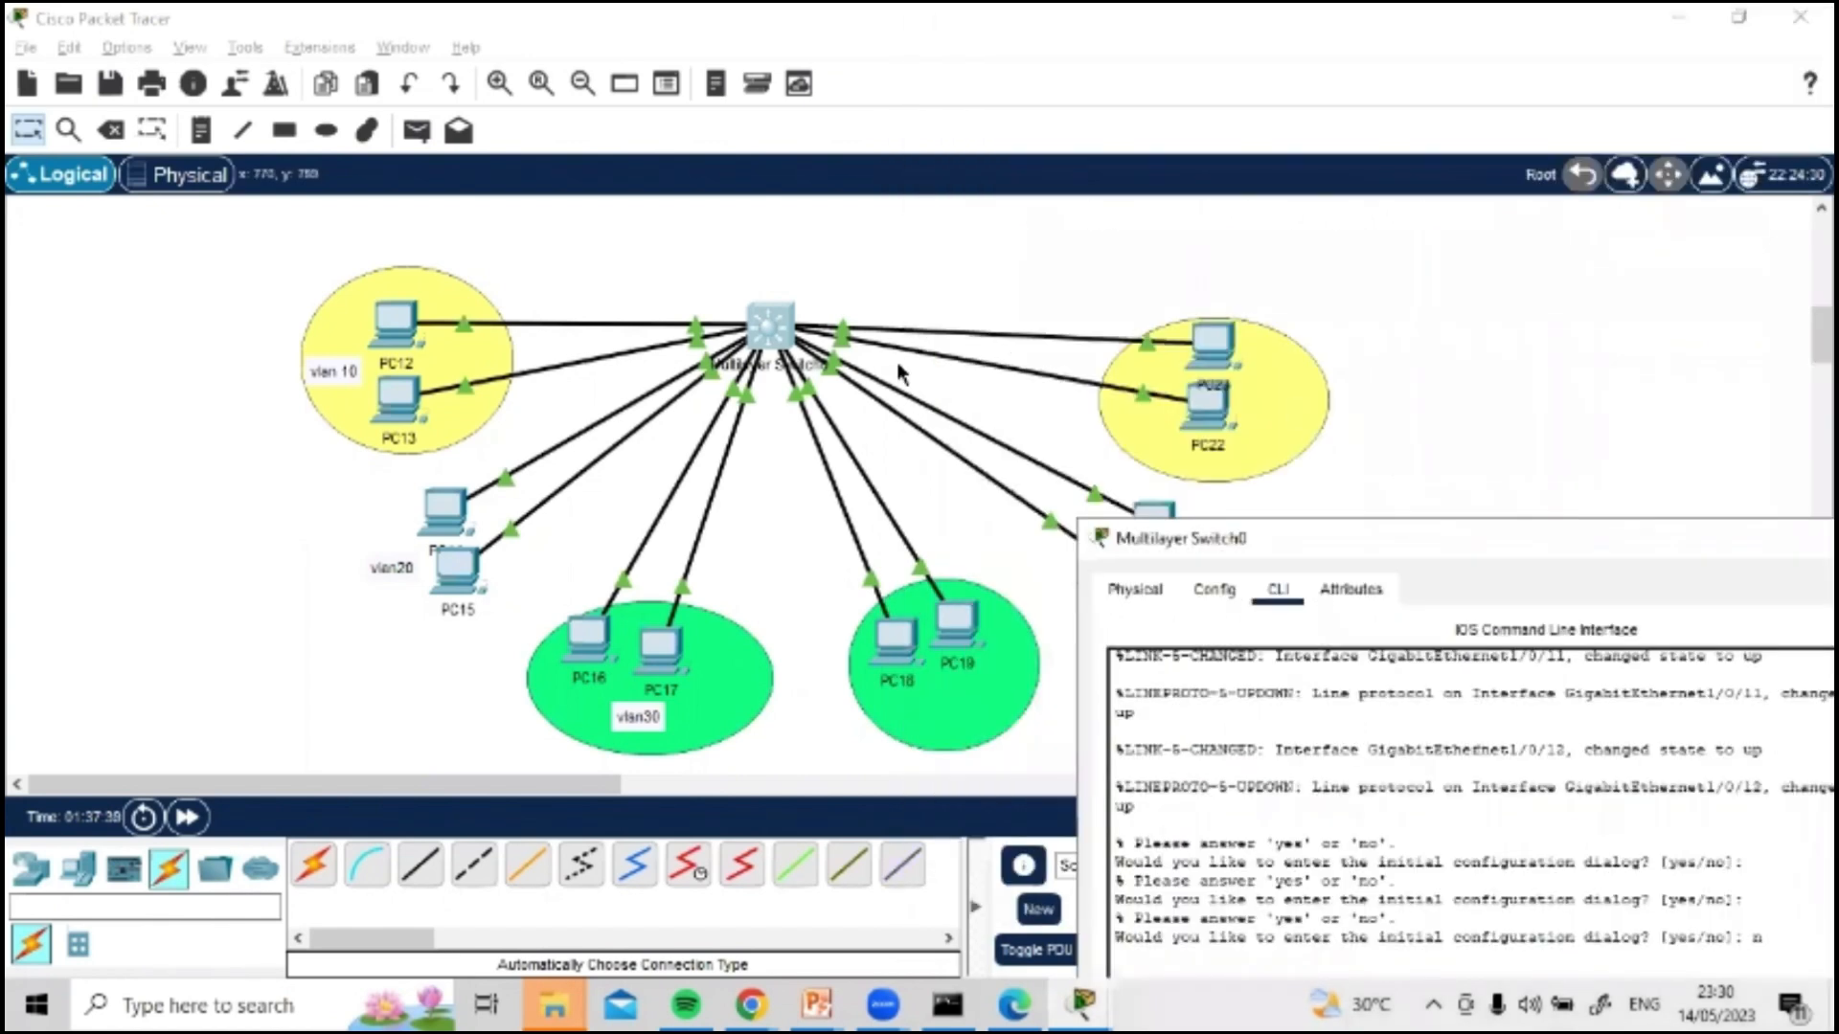
pyautogui.click(693, 333)
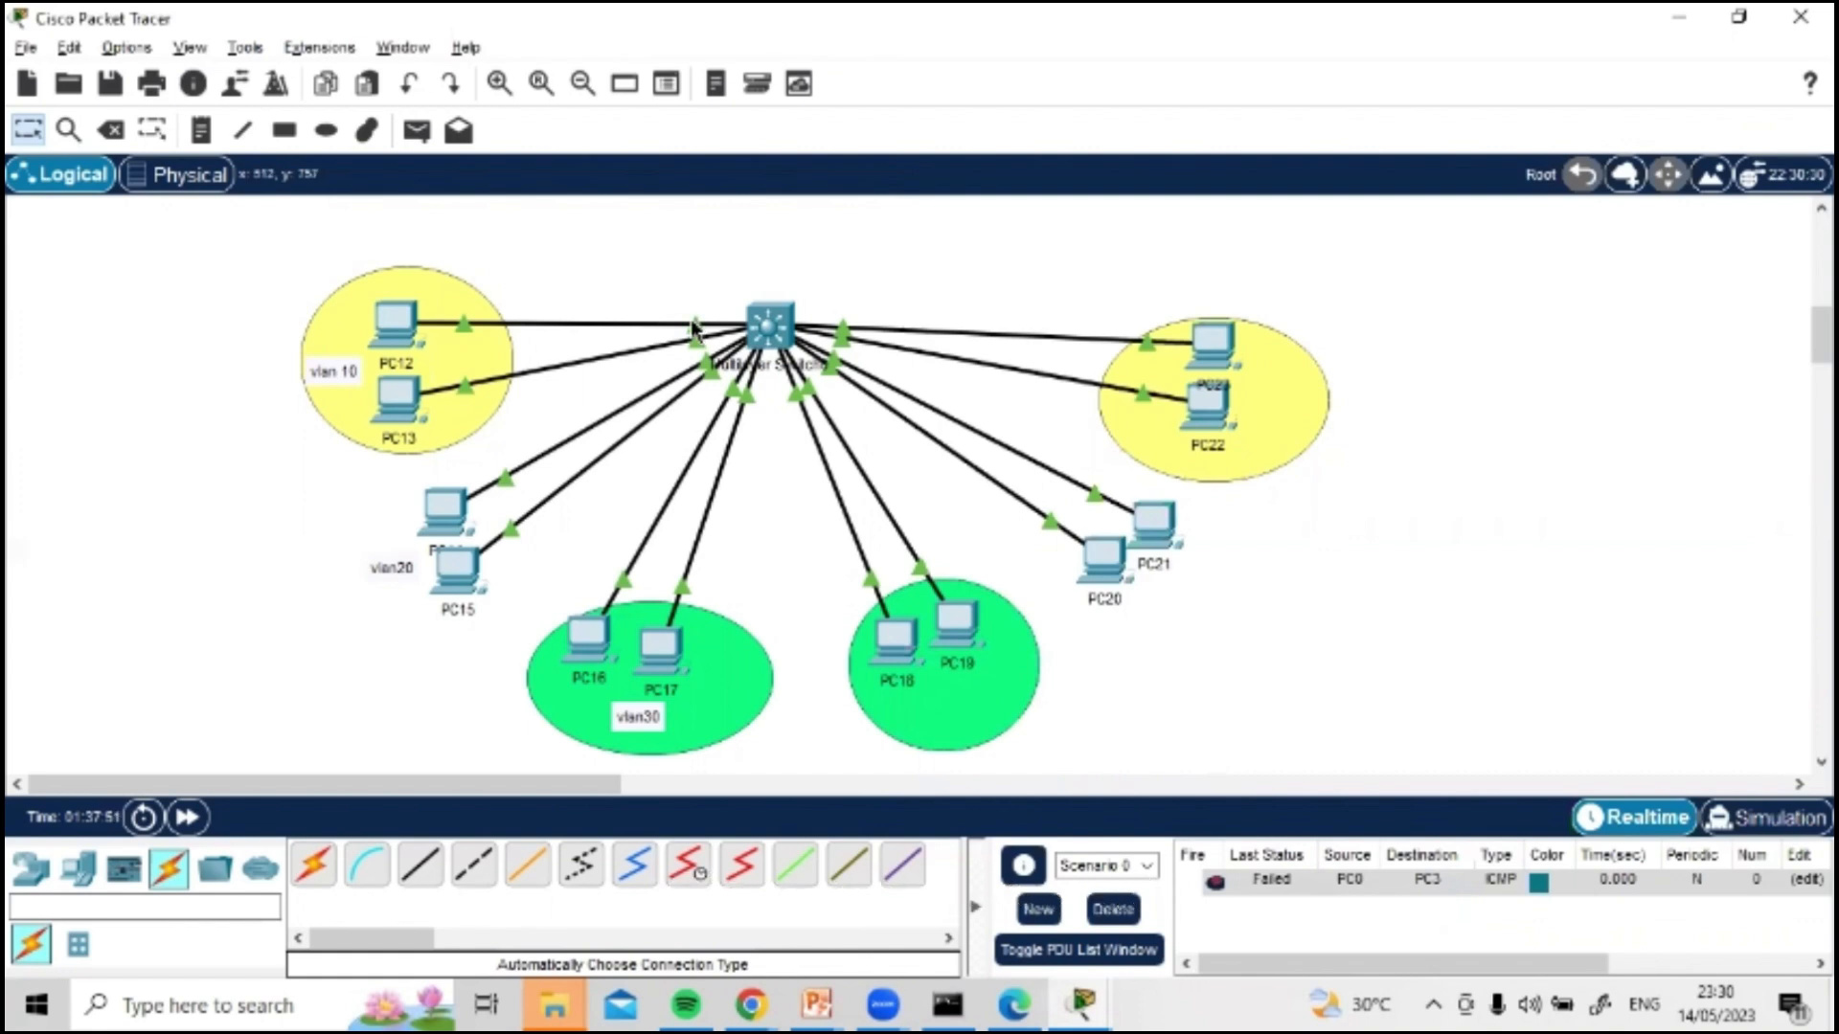
pyautogui.moveTo(695, 329)
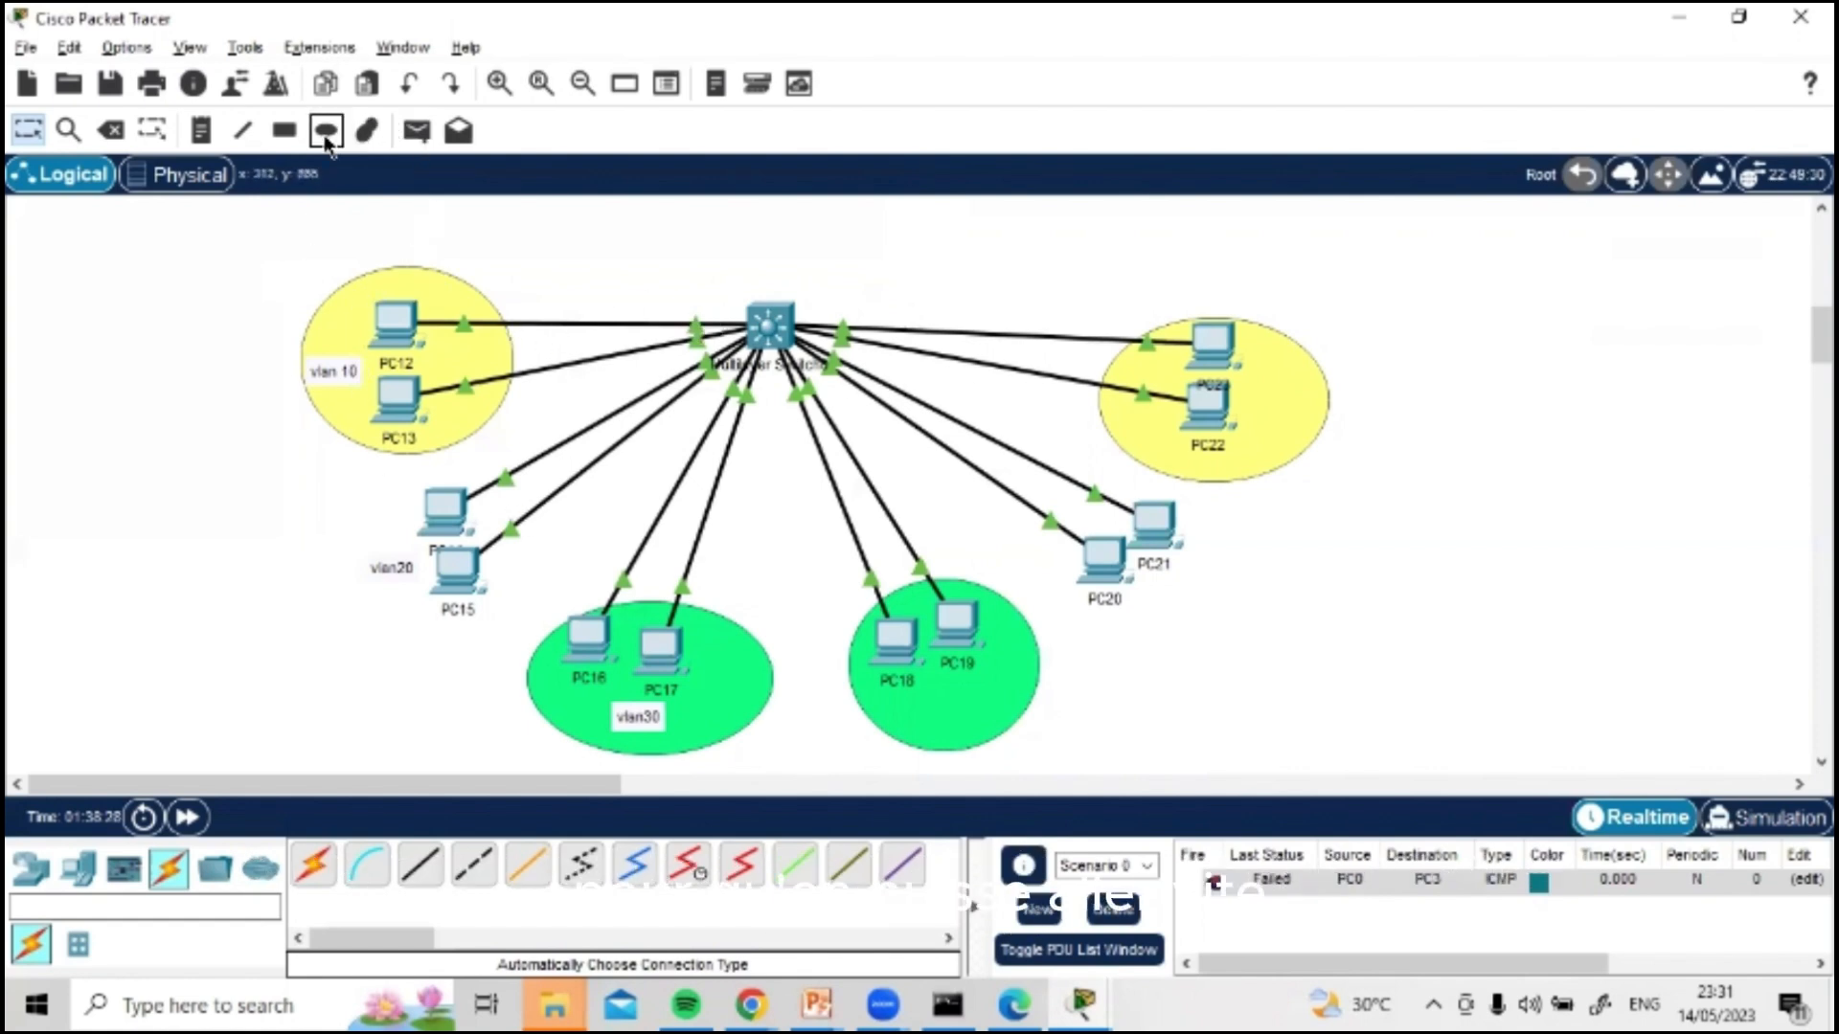
# Step: Delete the four coloured ellipses drawn around the PC groups, two yellow and two green
pyautogui.click(110, 129)
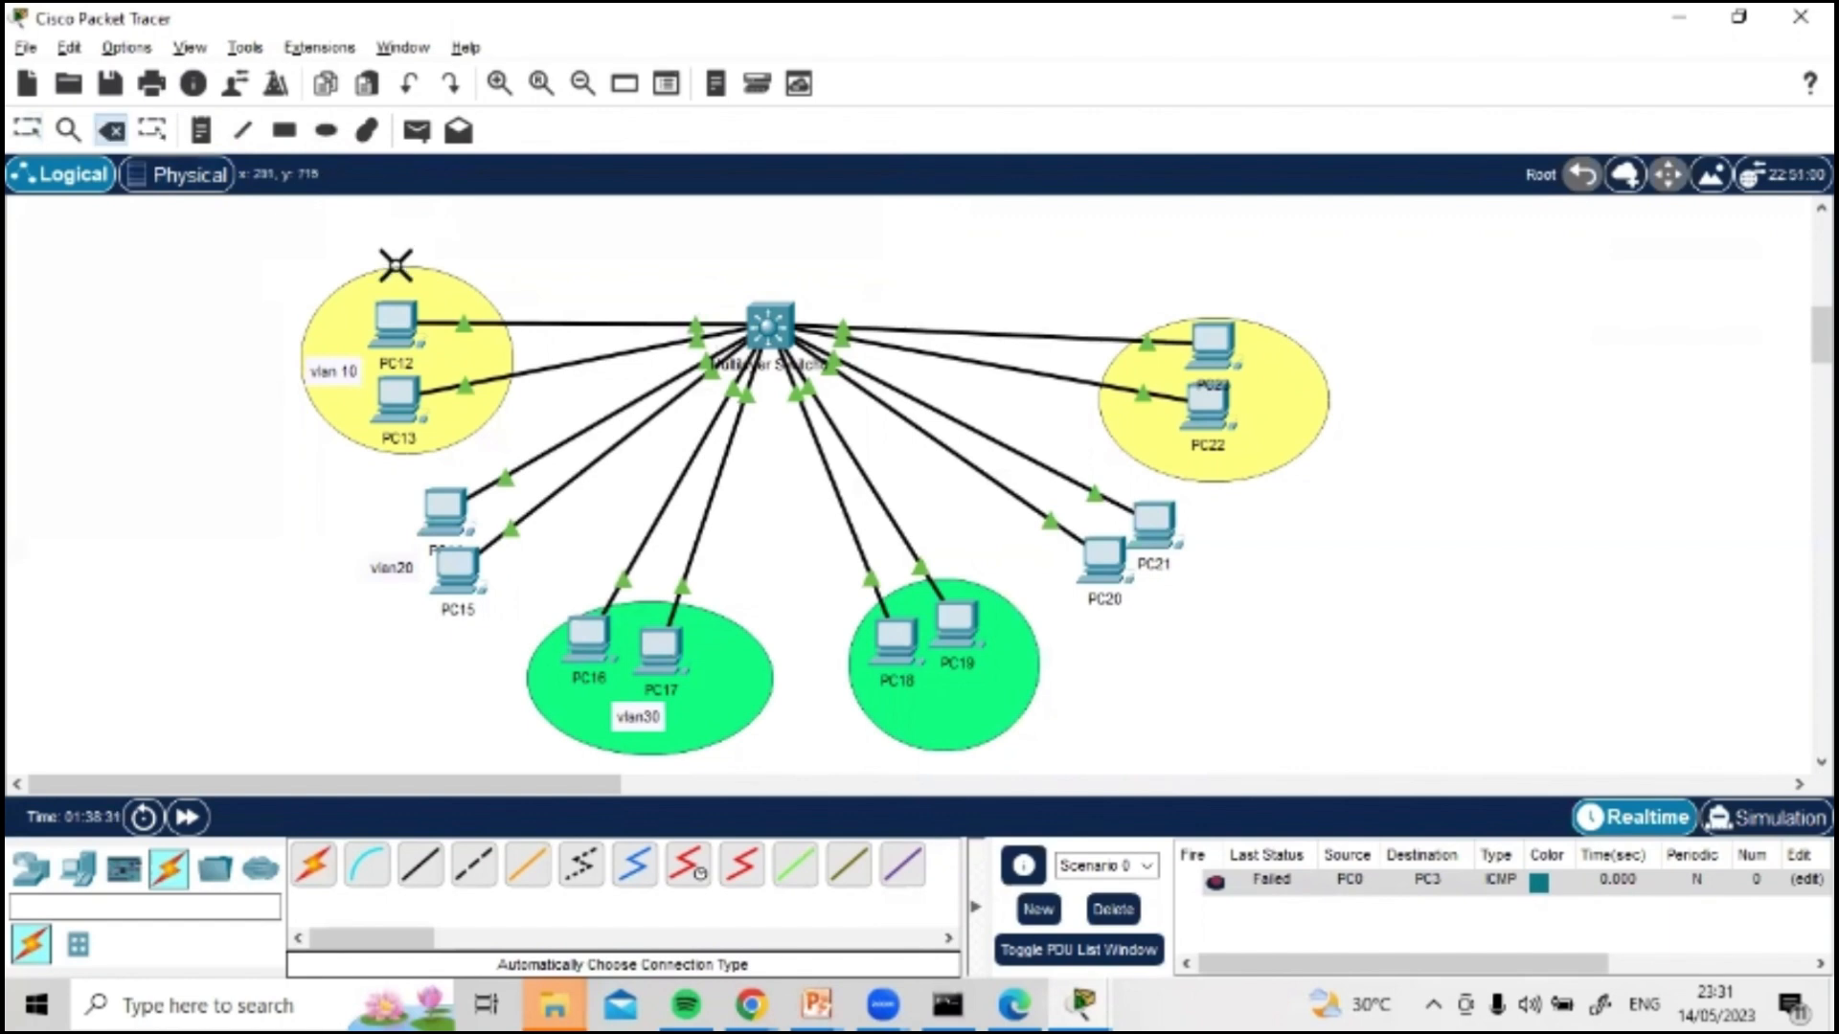
pyautogui.click(443, 289)
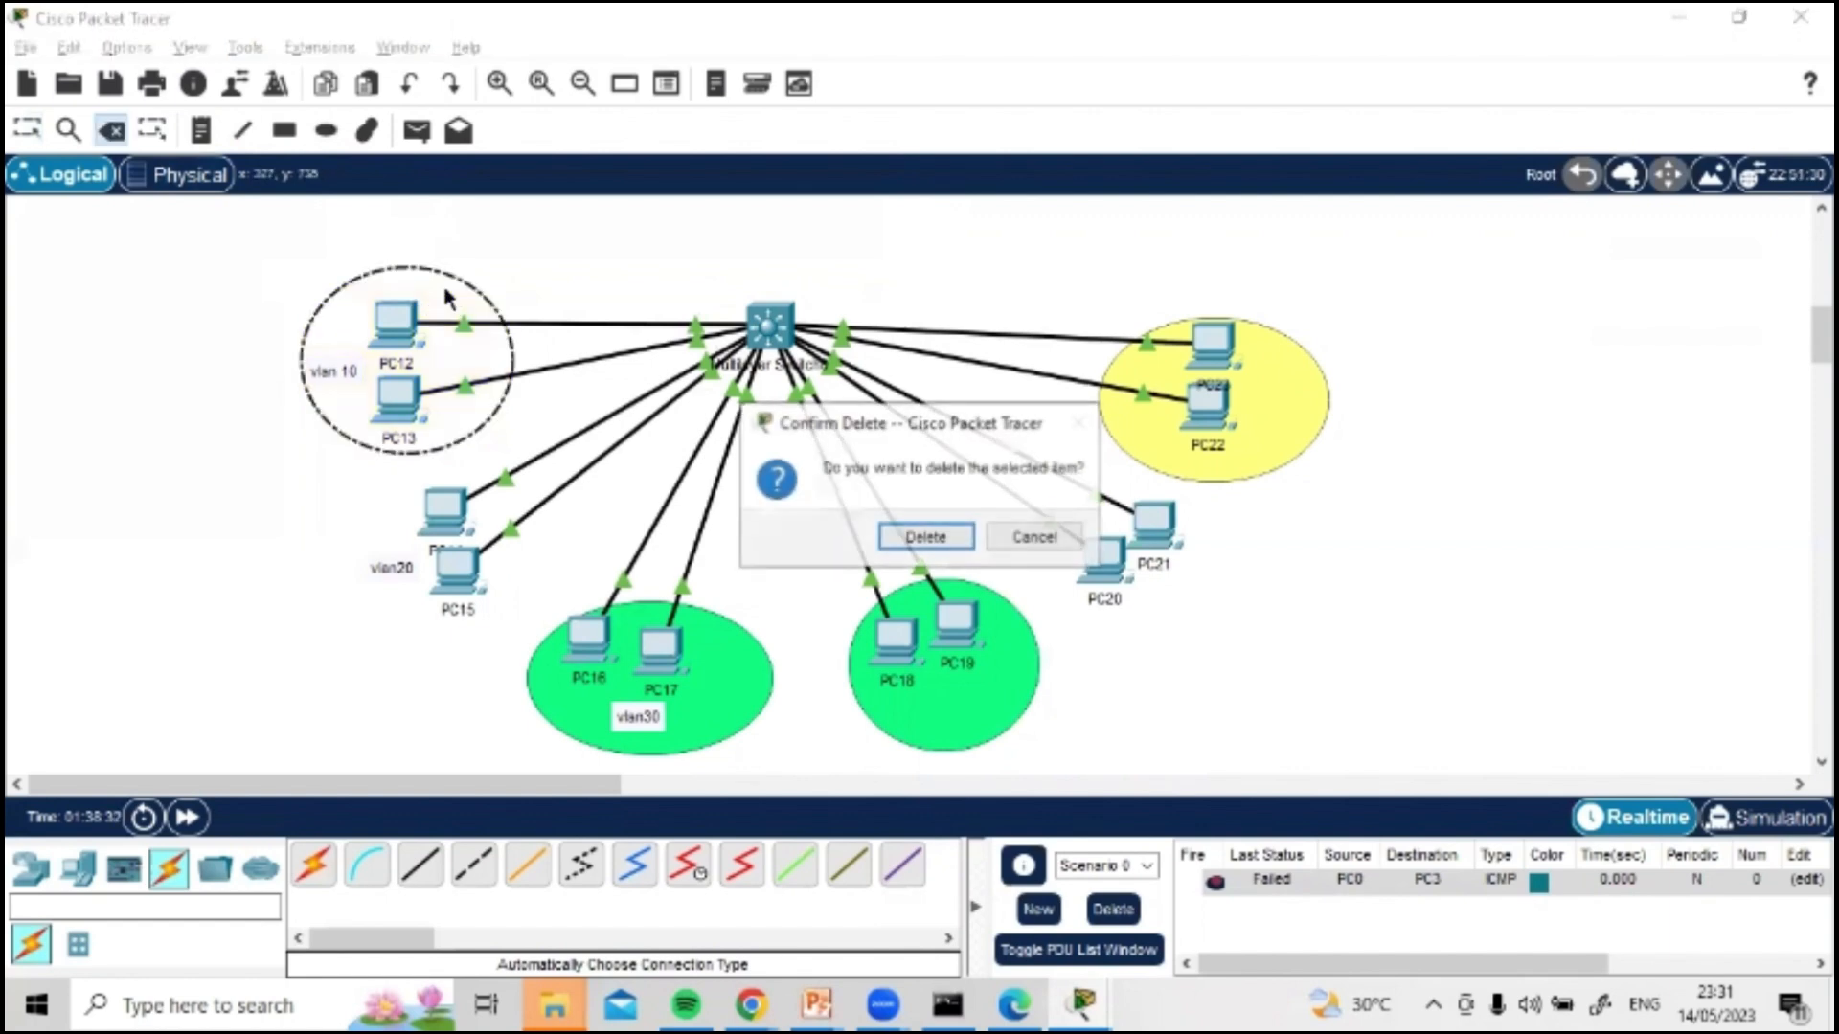
pyautogui.click(925, 536)
pyautogui.click(753, 678)
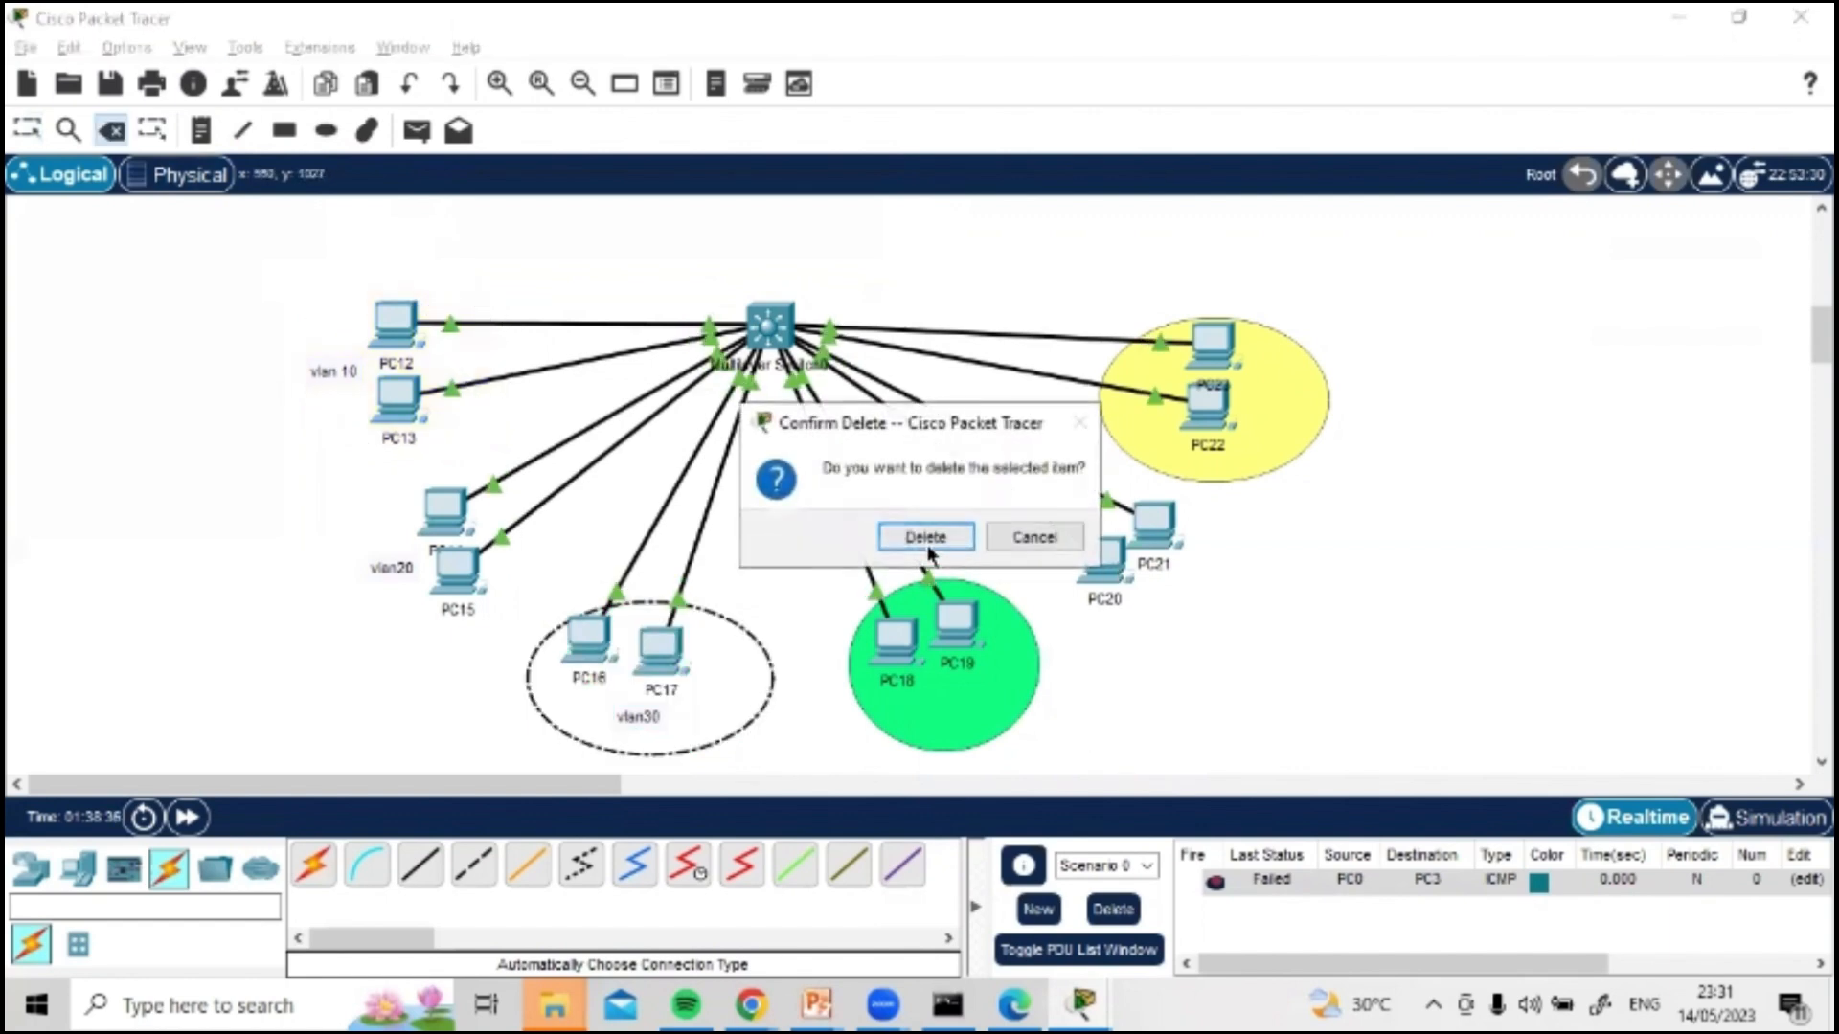
pyautogui.click(934, 538)
pyautogui.click(1018, 702)
pyautogui.click(956, 539)
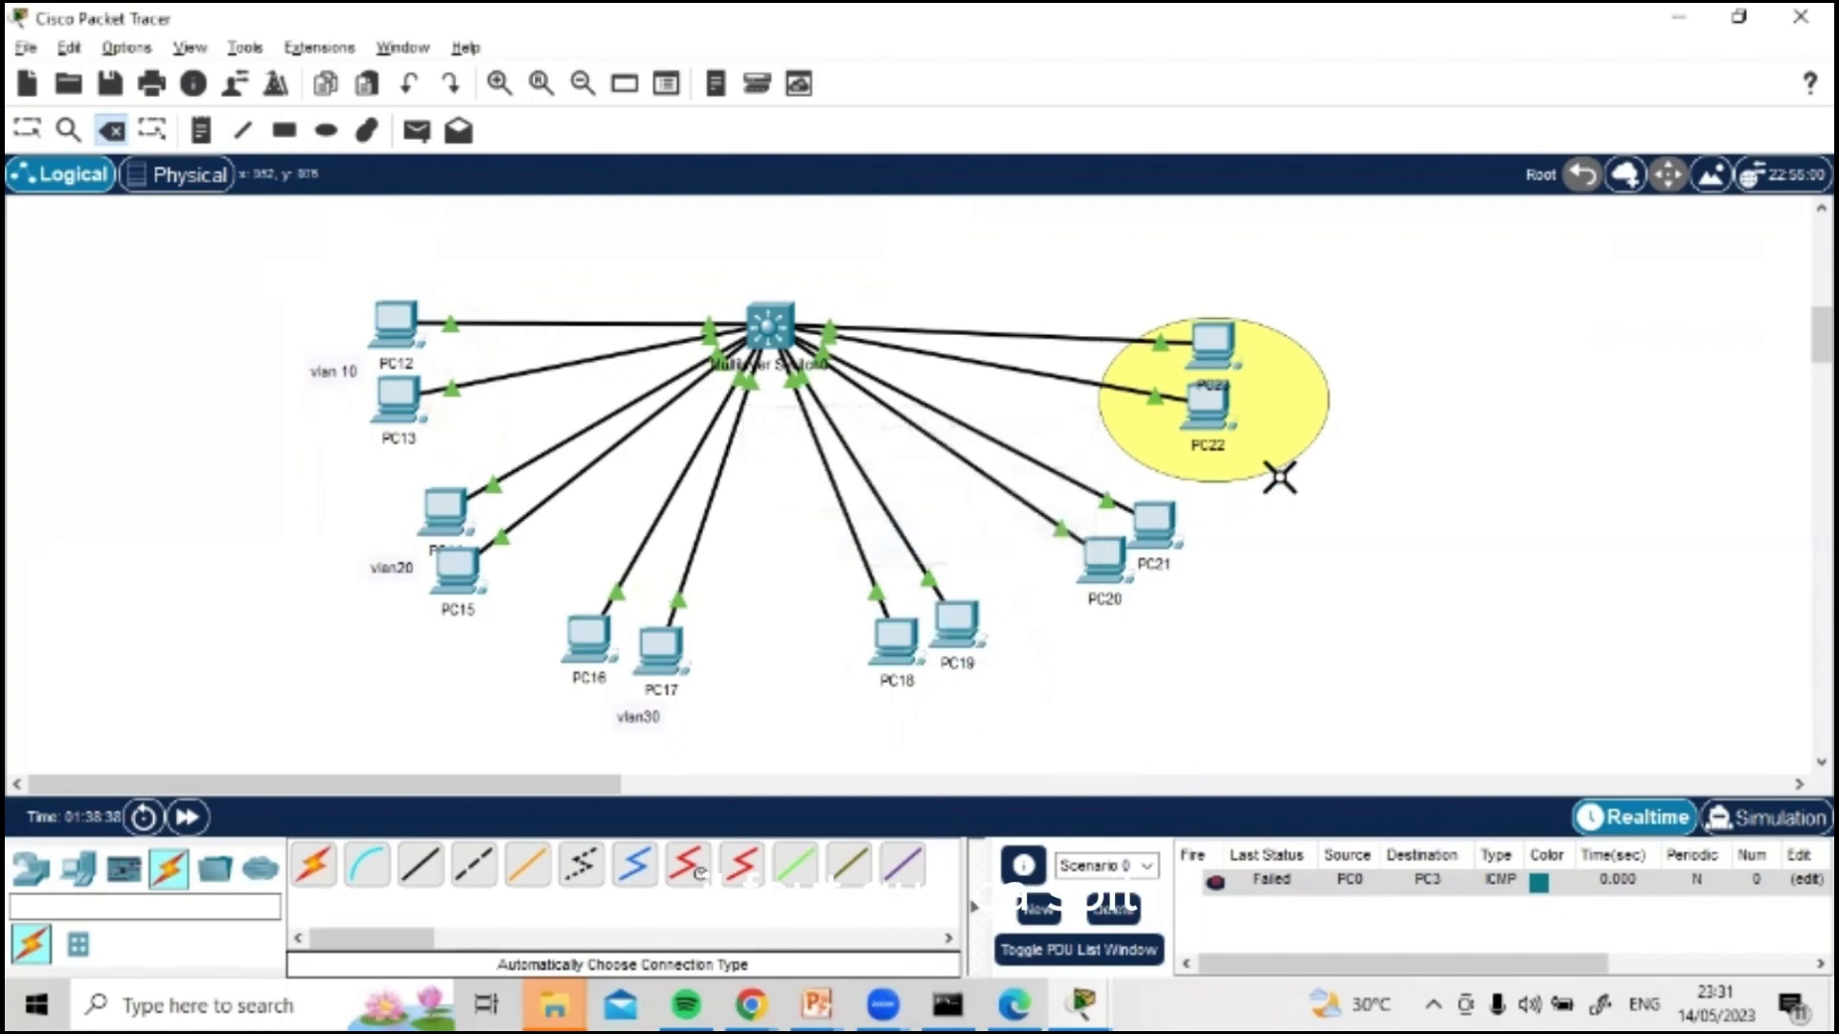
pyautogui.click(1266, 469)
pyautogui.click(925, 537)
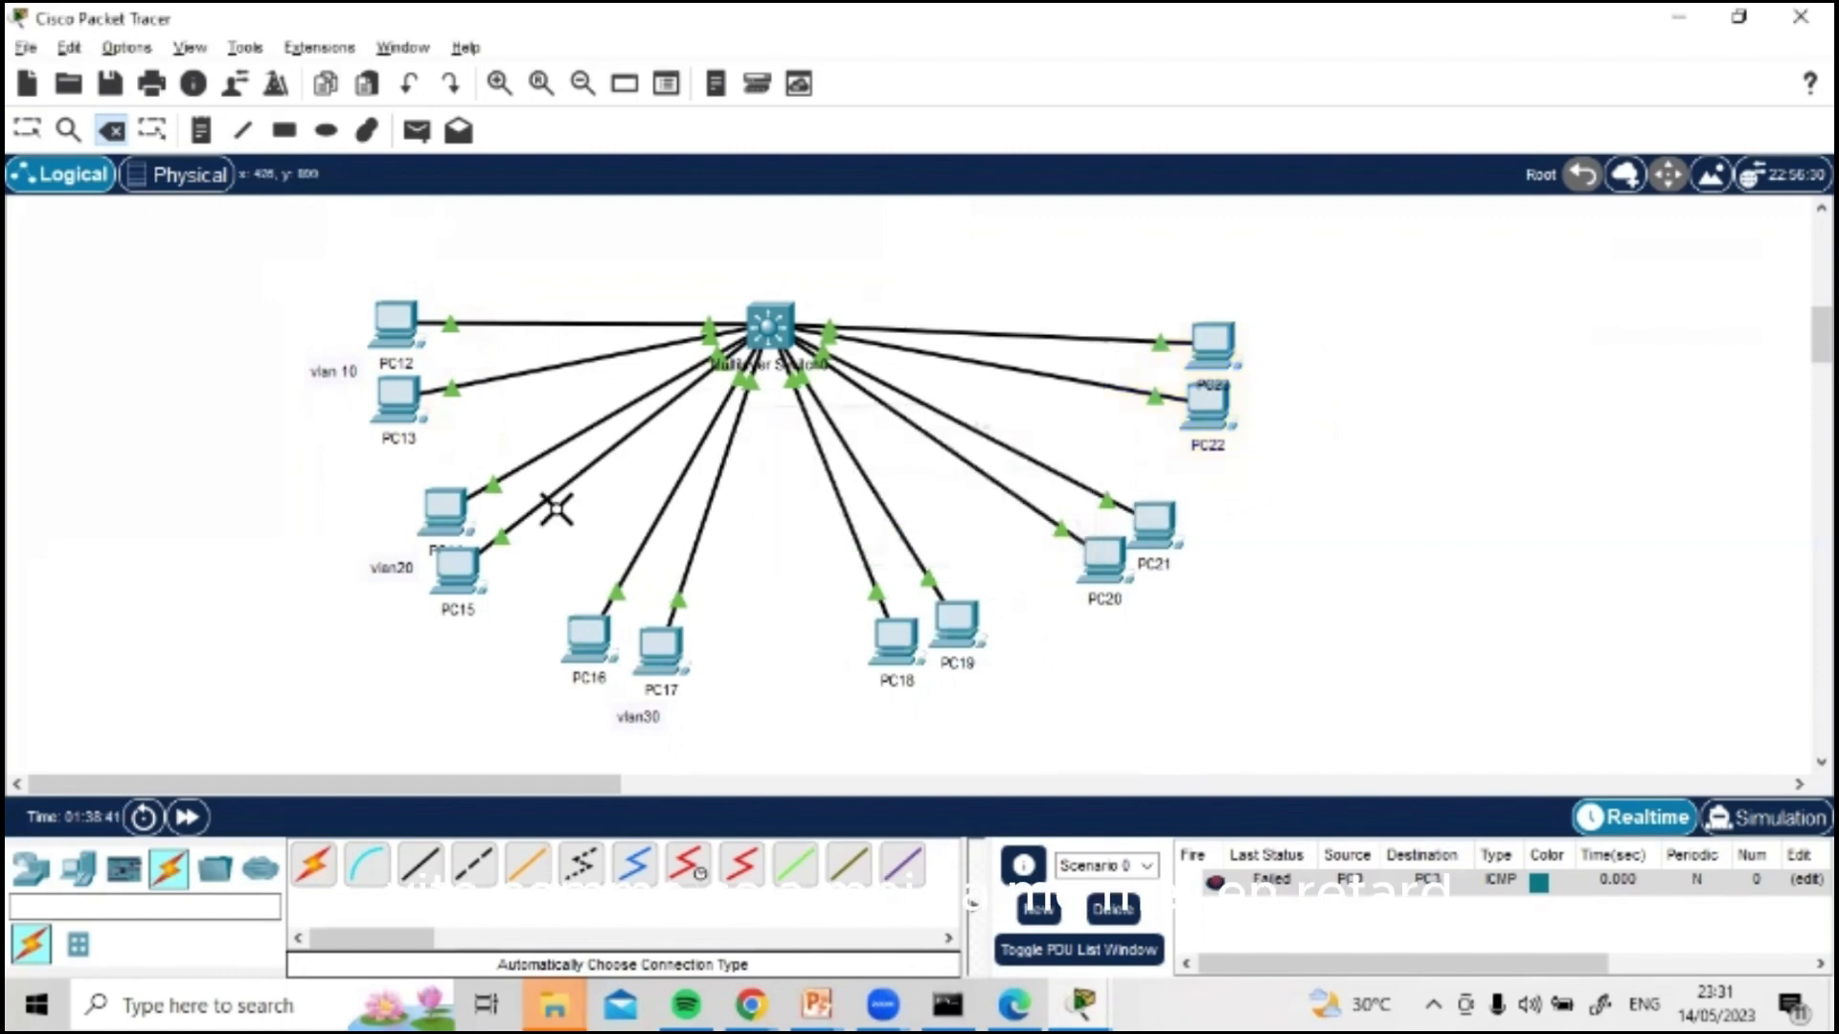
# Step: Regroup the PCs into three clusters of four around the switch, with the vlan20 label under PC16 and the vlan30 label beside PC21
pyautogui.press('Escape')
pyautogui.moveTo(426, 514); pyautogui.dragTo(387, 486)
pyautogui.moveTo(454, 563); pyautogui.dragTo(425, 547)
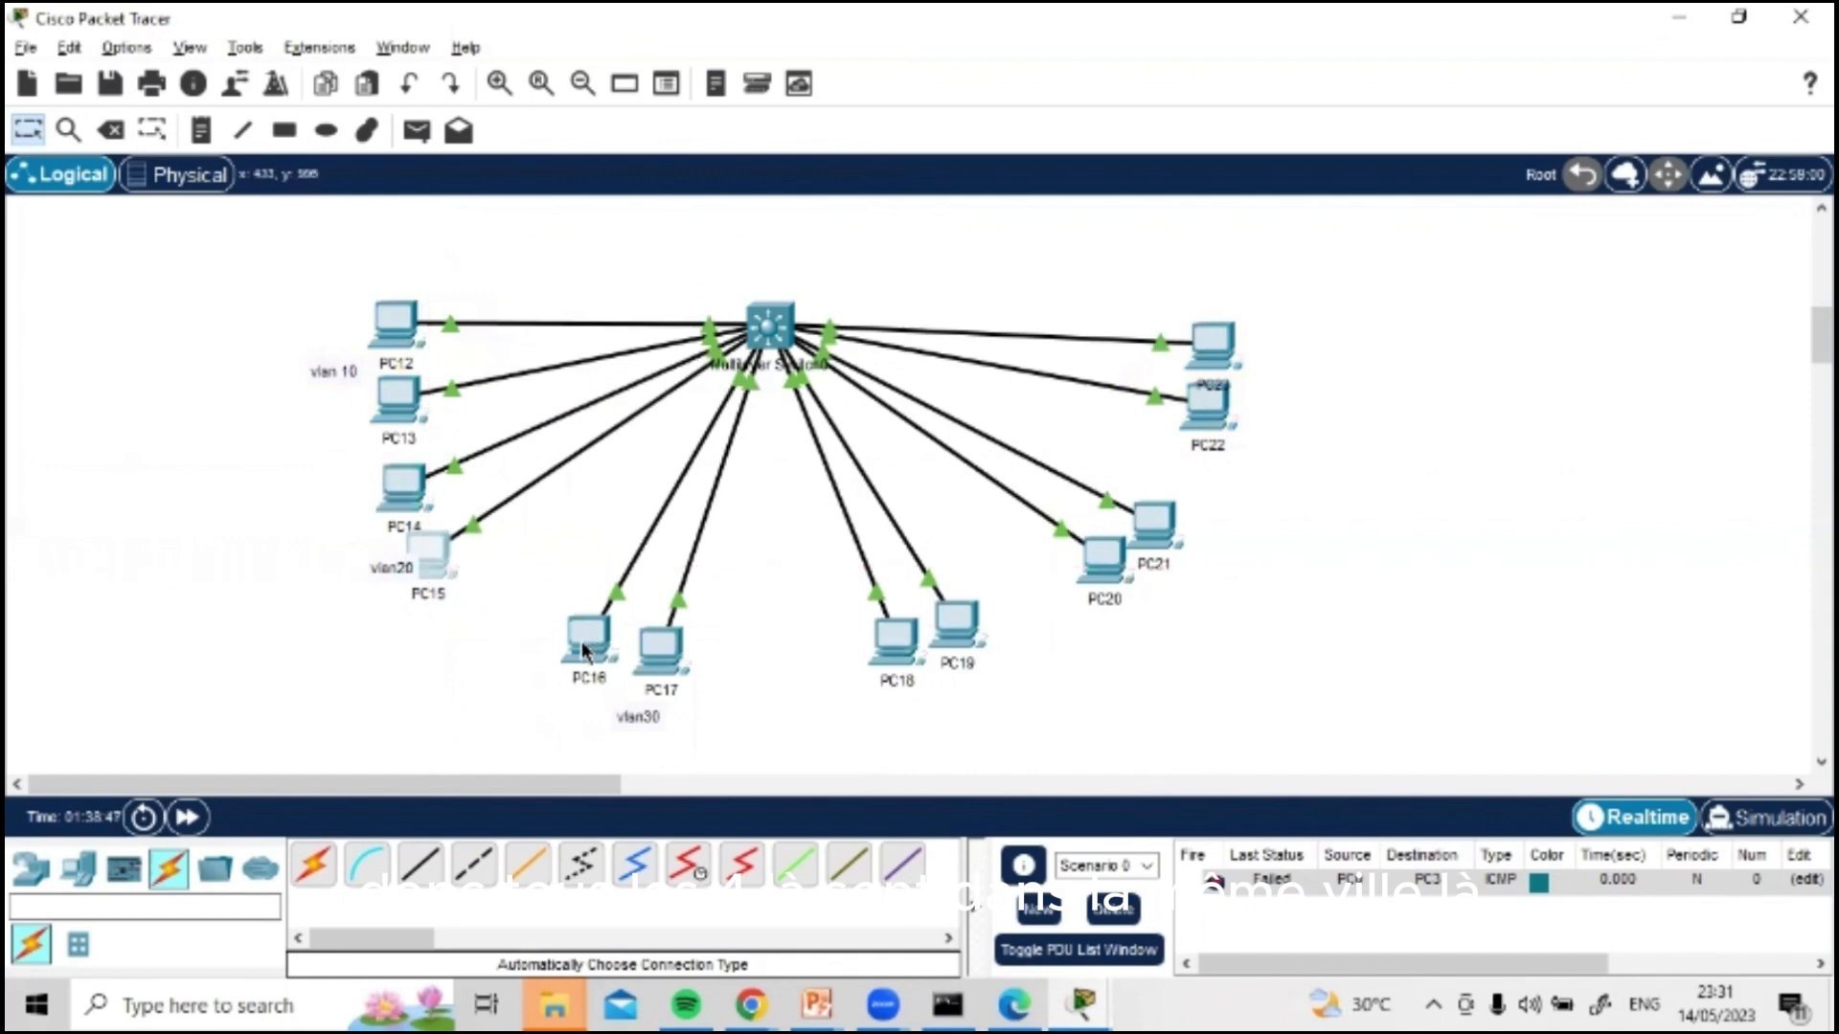
pyautogui.moveTo(583, 647); pyautogui.dragTo(586, 649)
pyautogui.moveTo(893, 655); pyautogui.dragTo(740, 688)
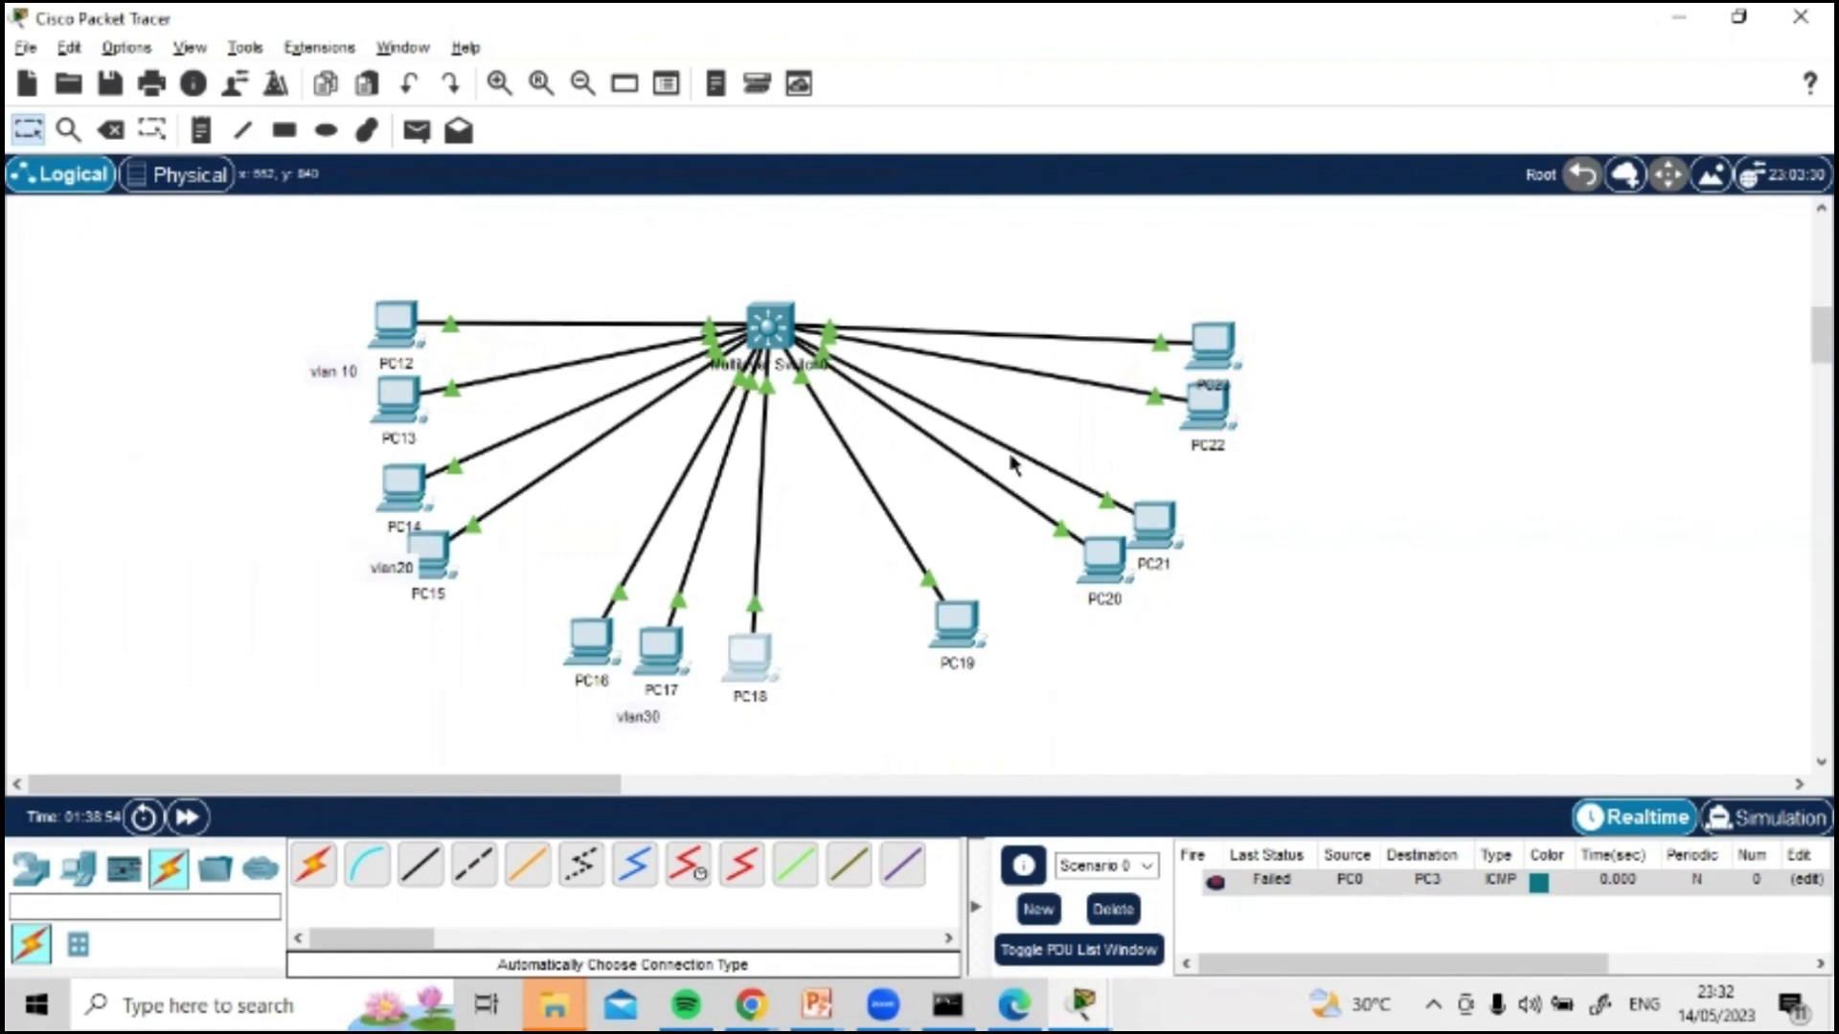
pyautogui.moveTo(1135, 512); pyautogui.dragTo(1188, 496)
pyautogui.moveTo(1086, 557); pyautogui.dragTo(1071, 574)
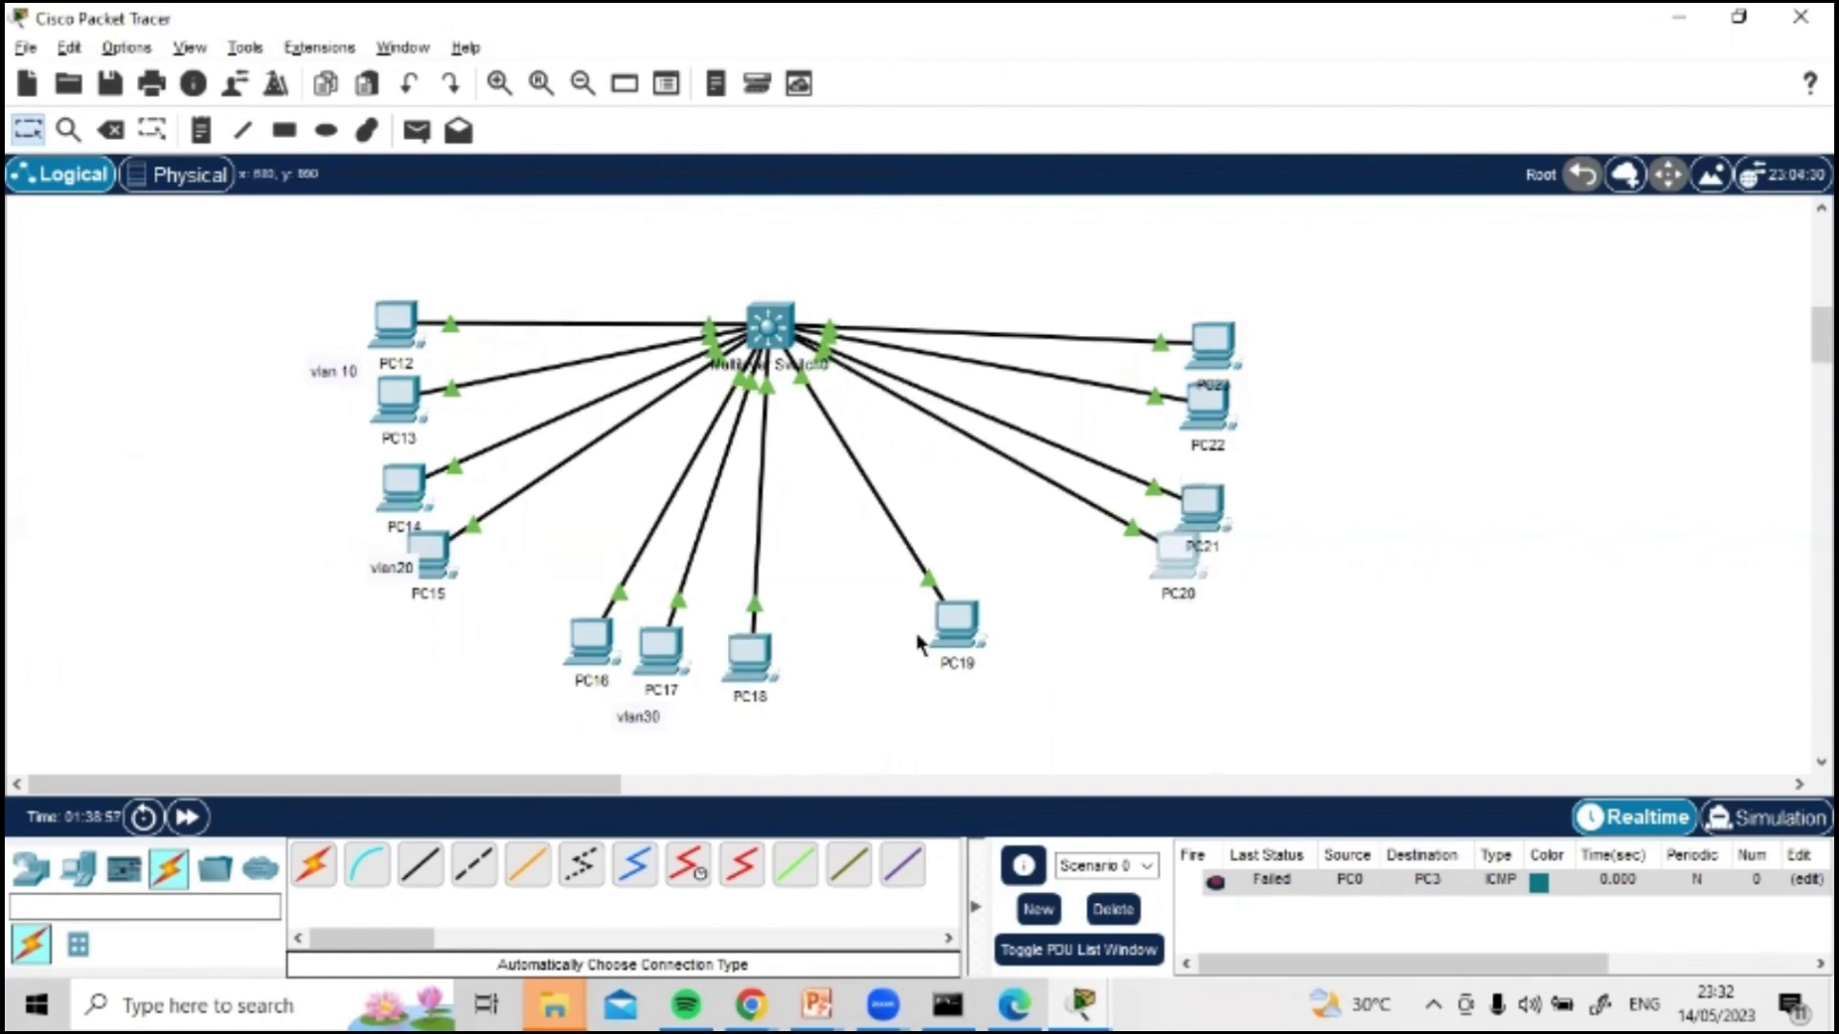
pyautogui.moveTo(956, 625); pyautogui.dragTo(841, 668)
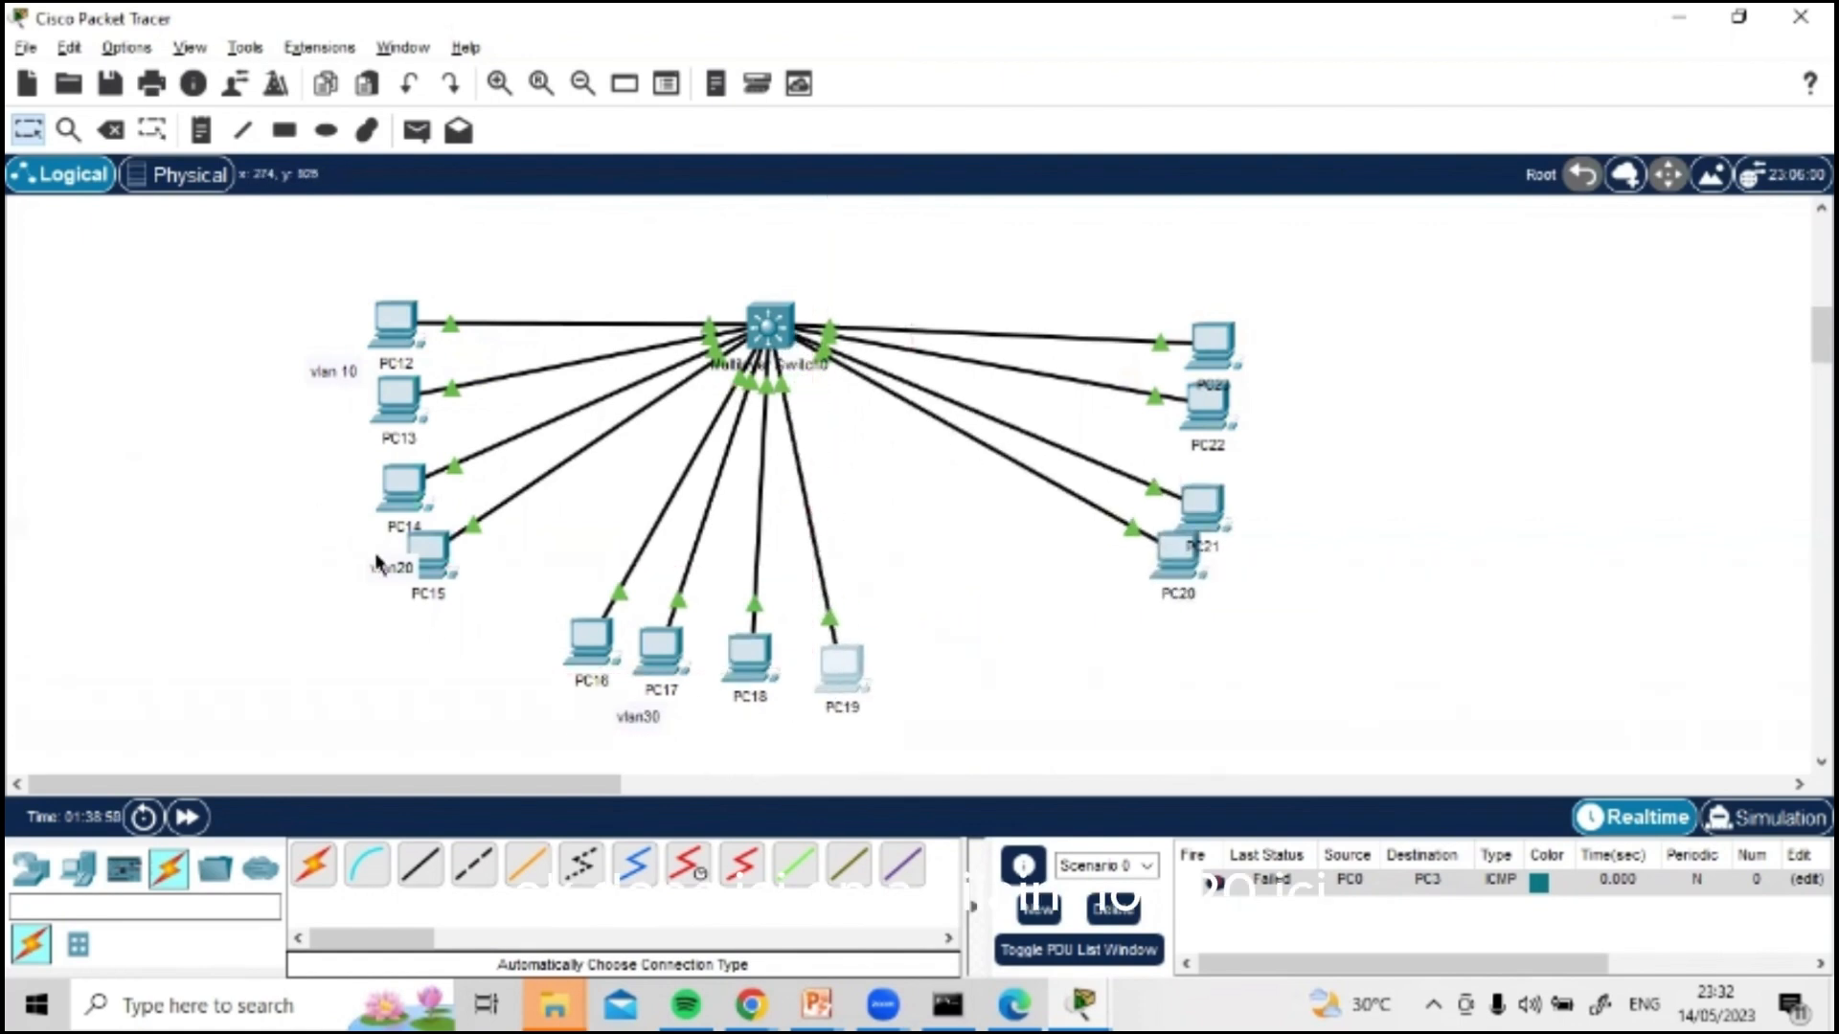
pyautogui.moveTo(388, 570); pyautogui.dragTo(1343, 499)
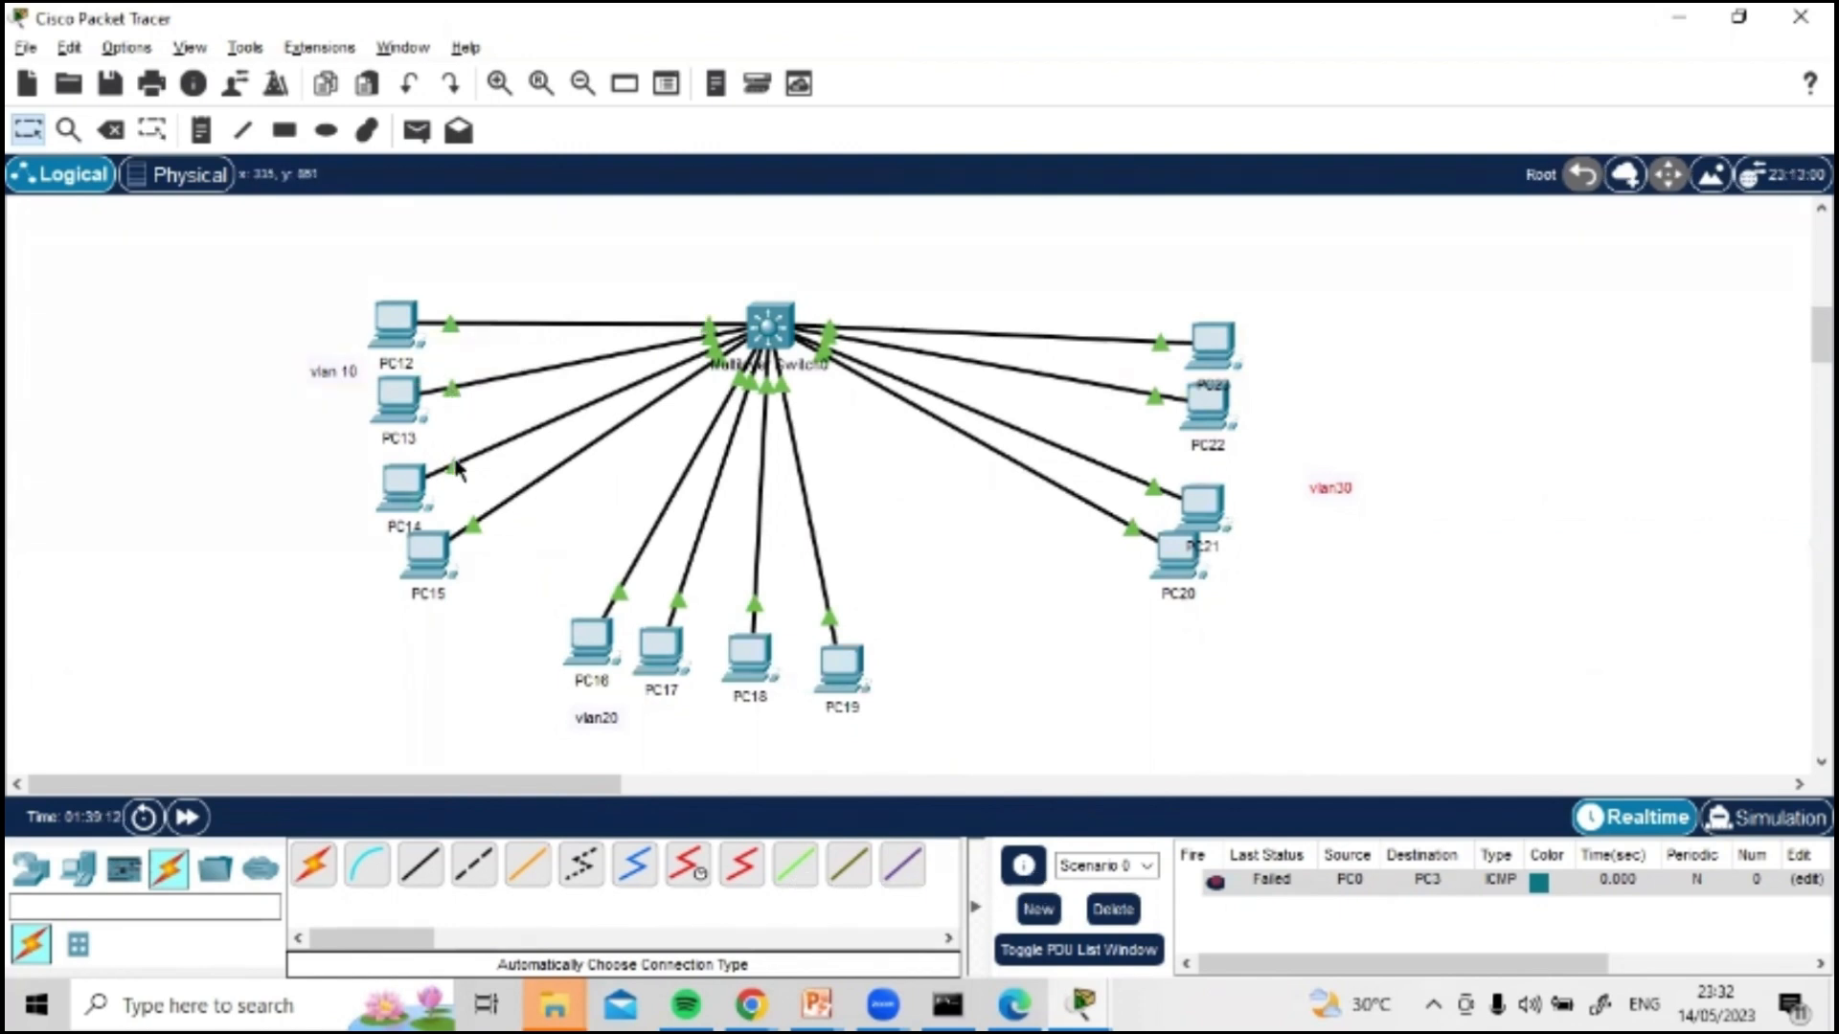
# Step: Reopen the multilayer switch's CLI and enter the interface range g1/0/1-4 with int ran g1/0/1-4
pyautogui.moveTo(449, 476)
pyautogui.click(771, 323)
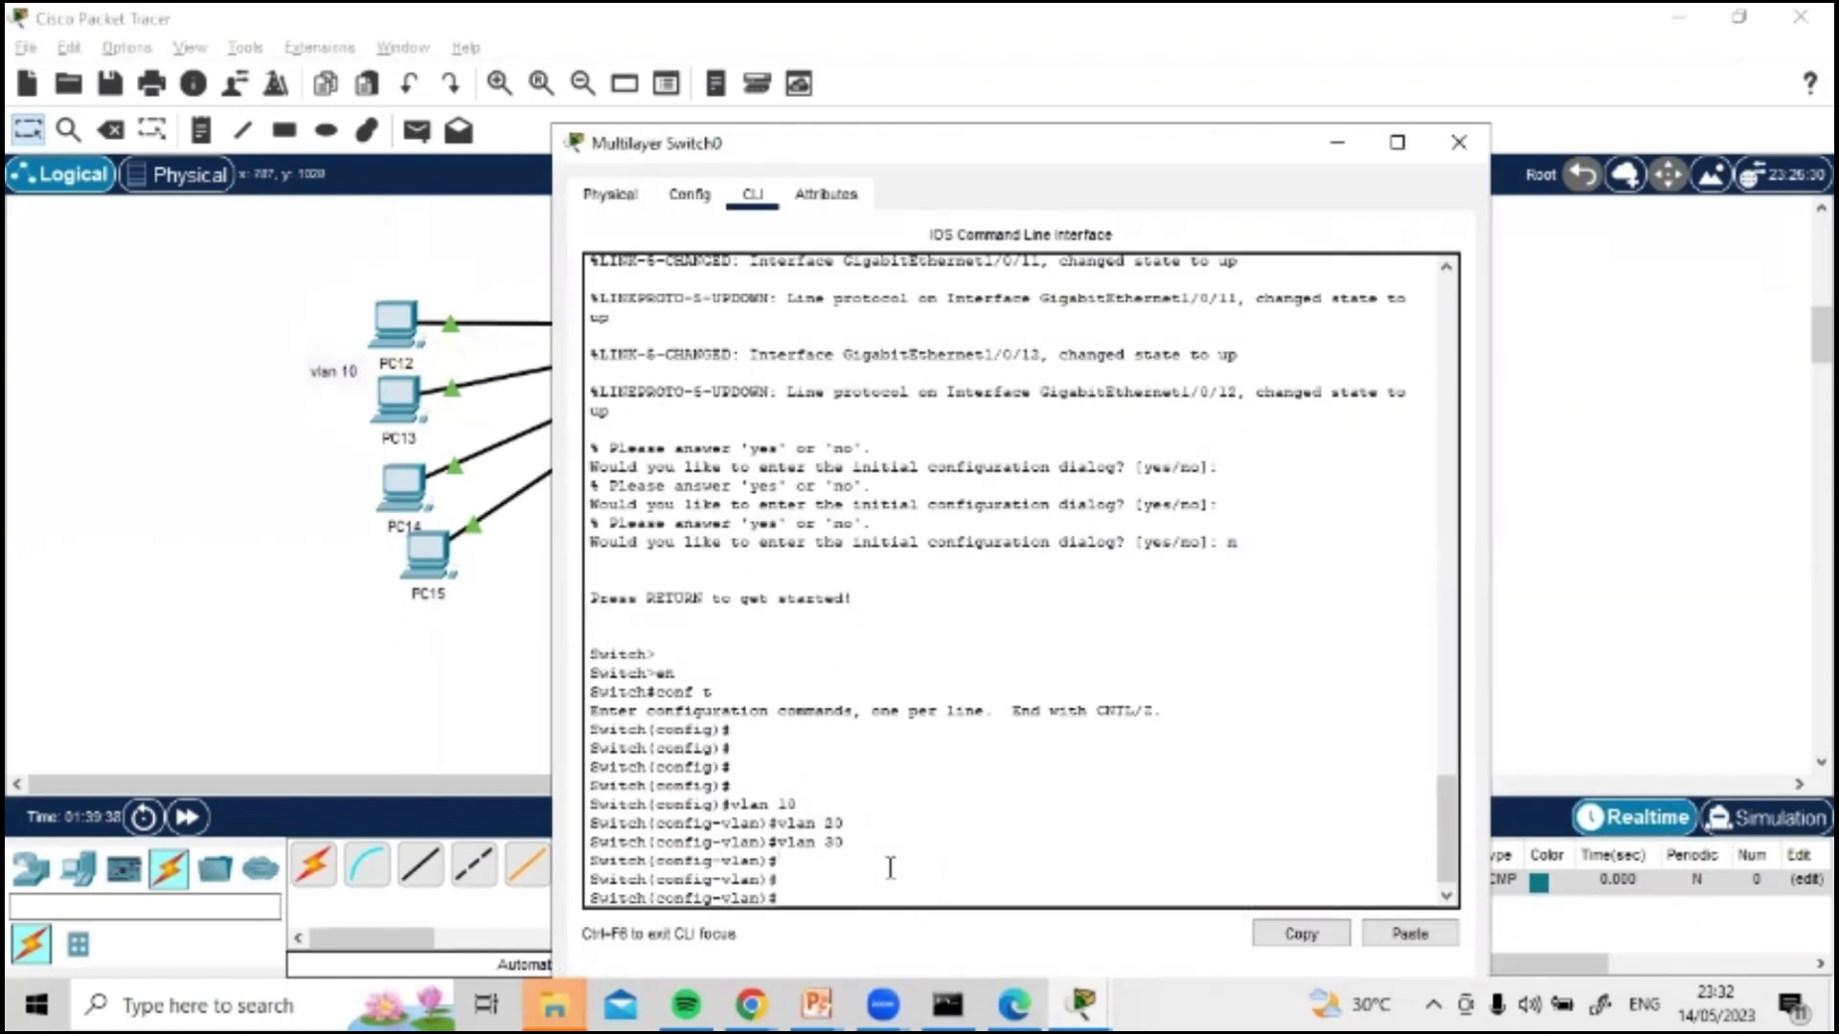
pyautogui.write('int ran')
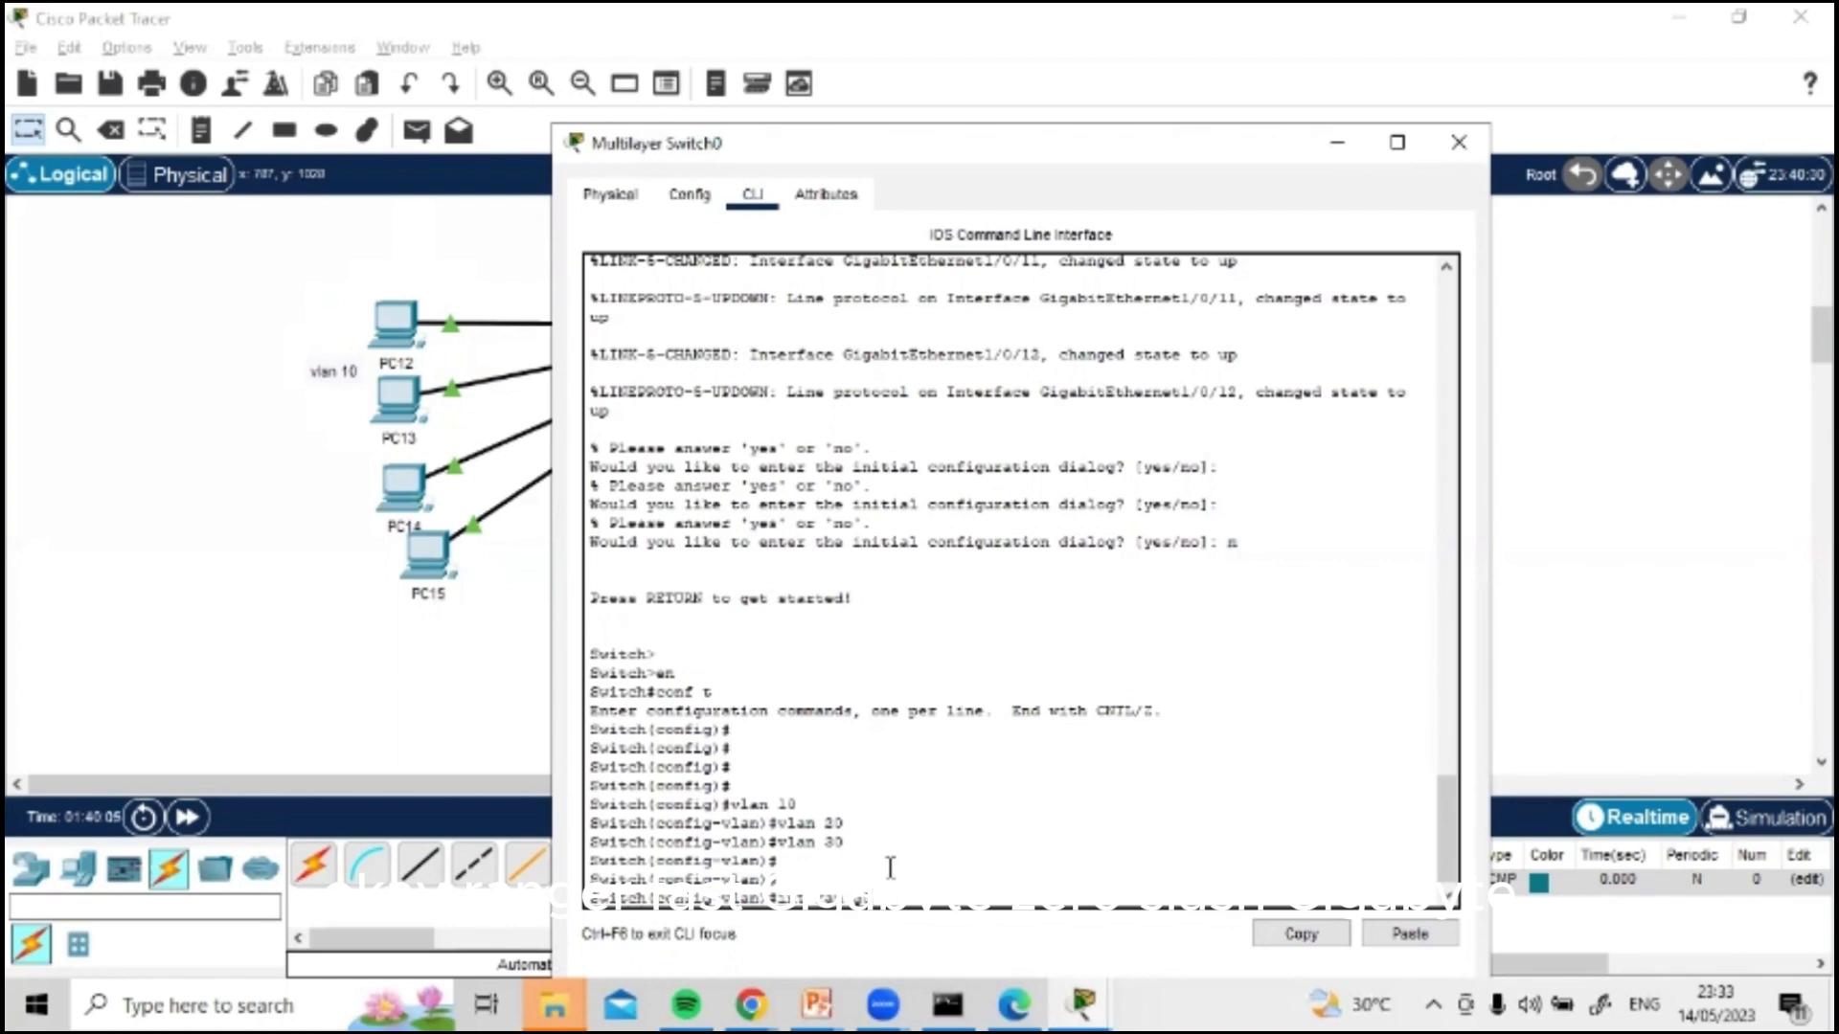
pyautogui.write('1/')
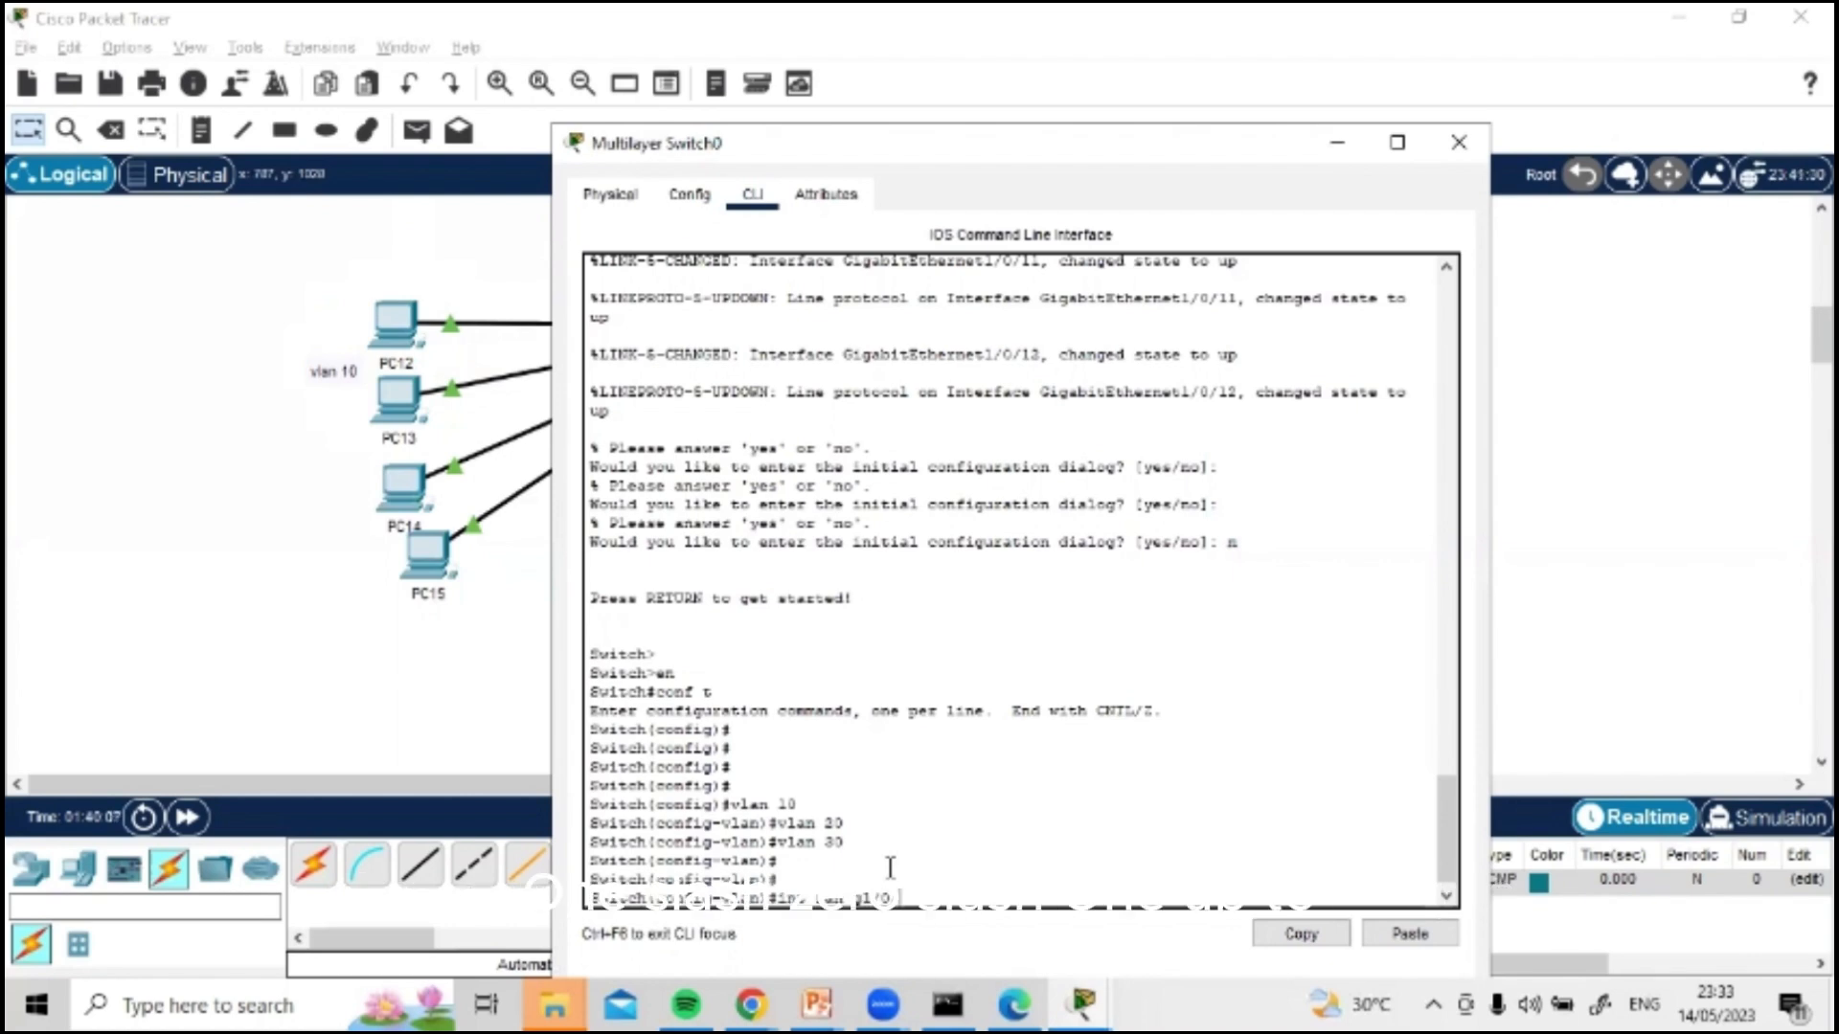
pyautogui.write('0/1-')
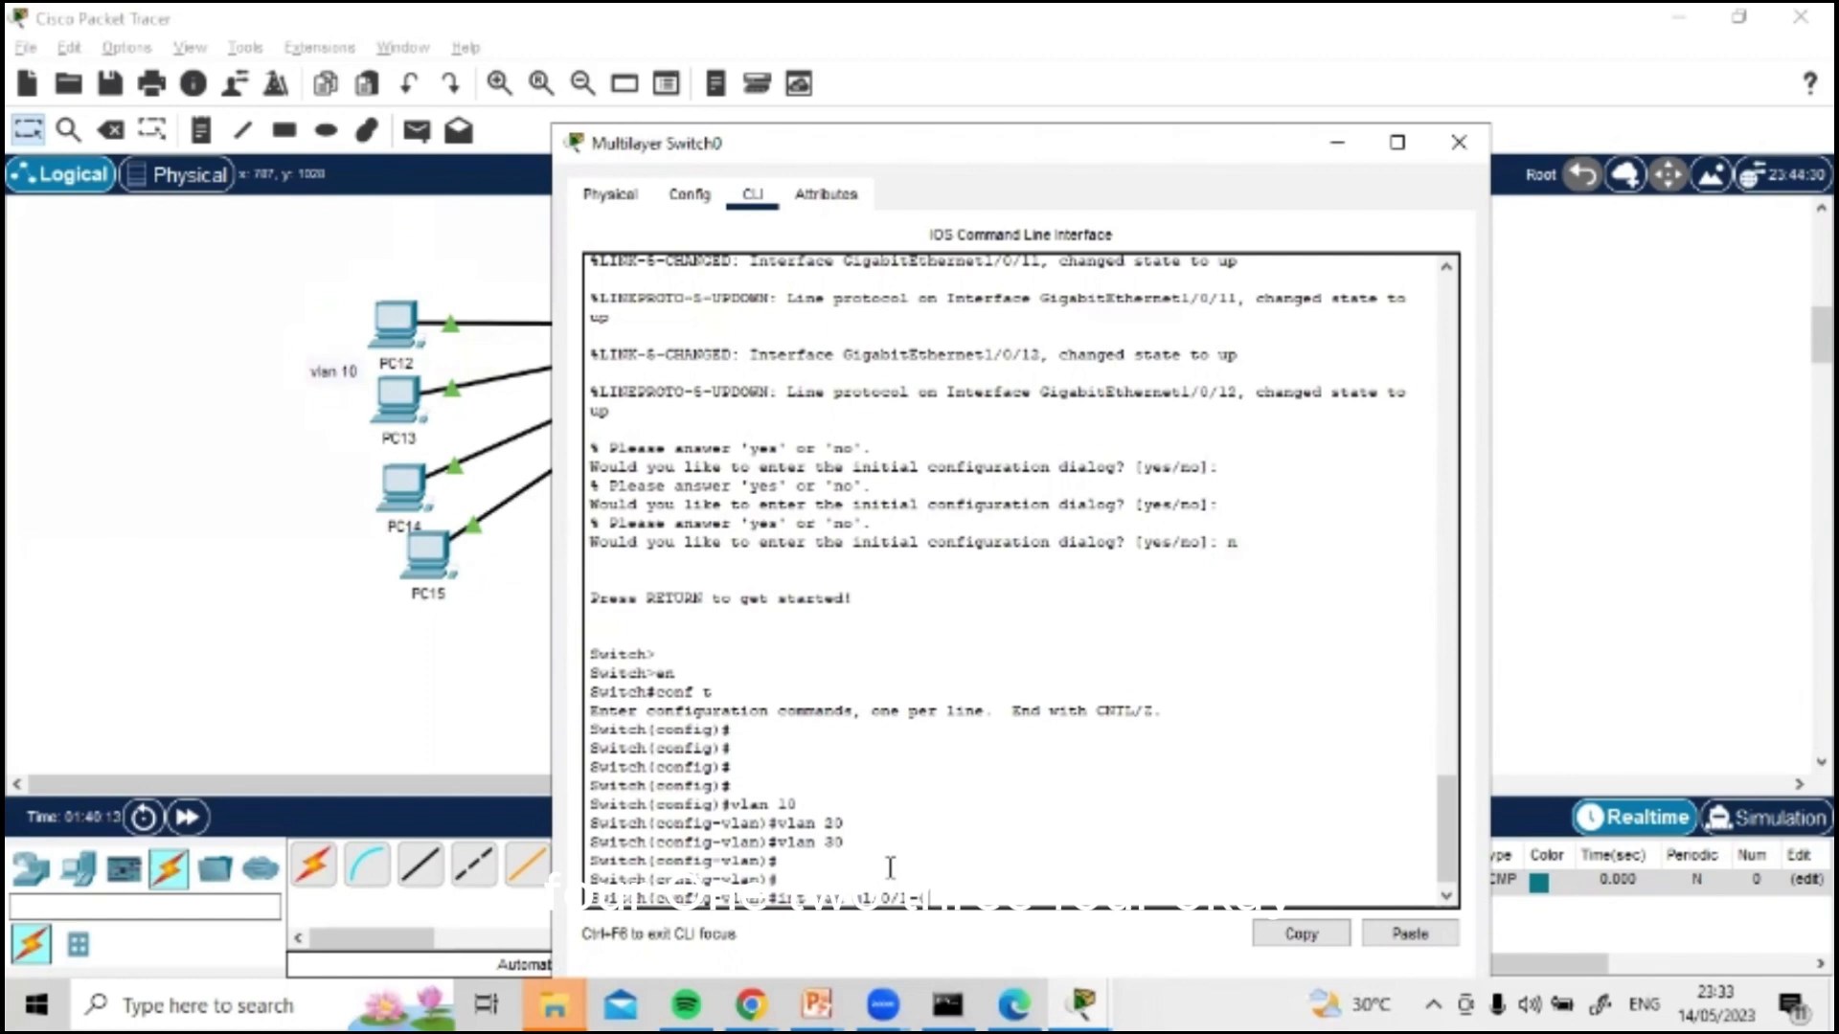
pyautogui.write('4')
pyautogui.press('Return')
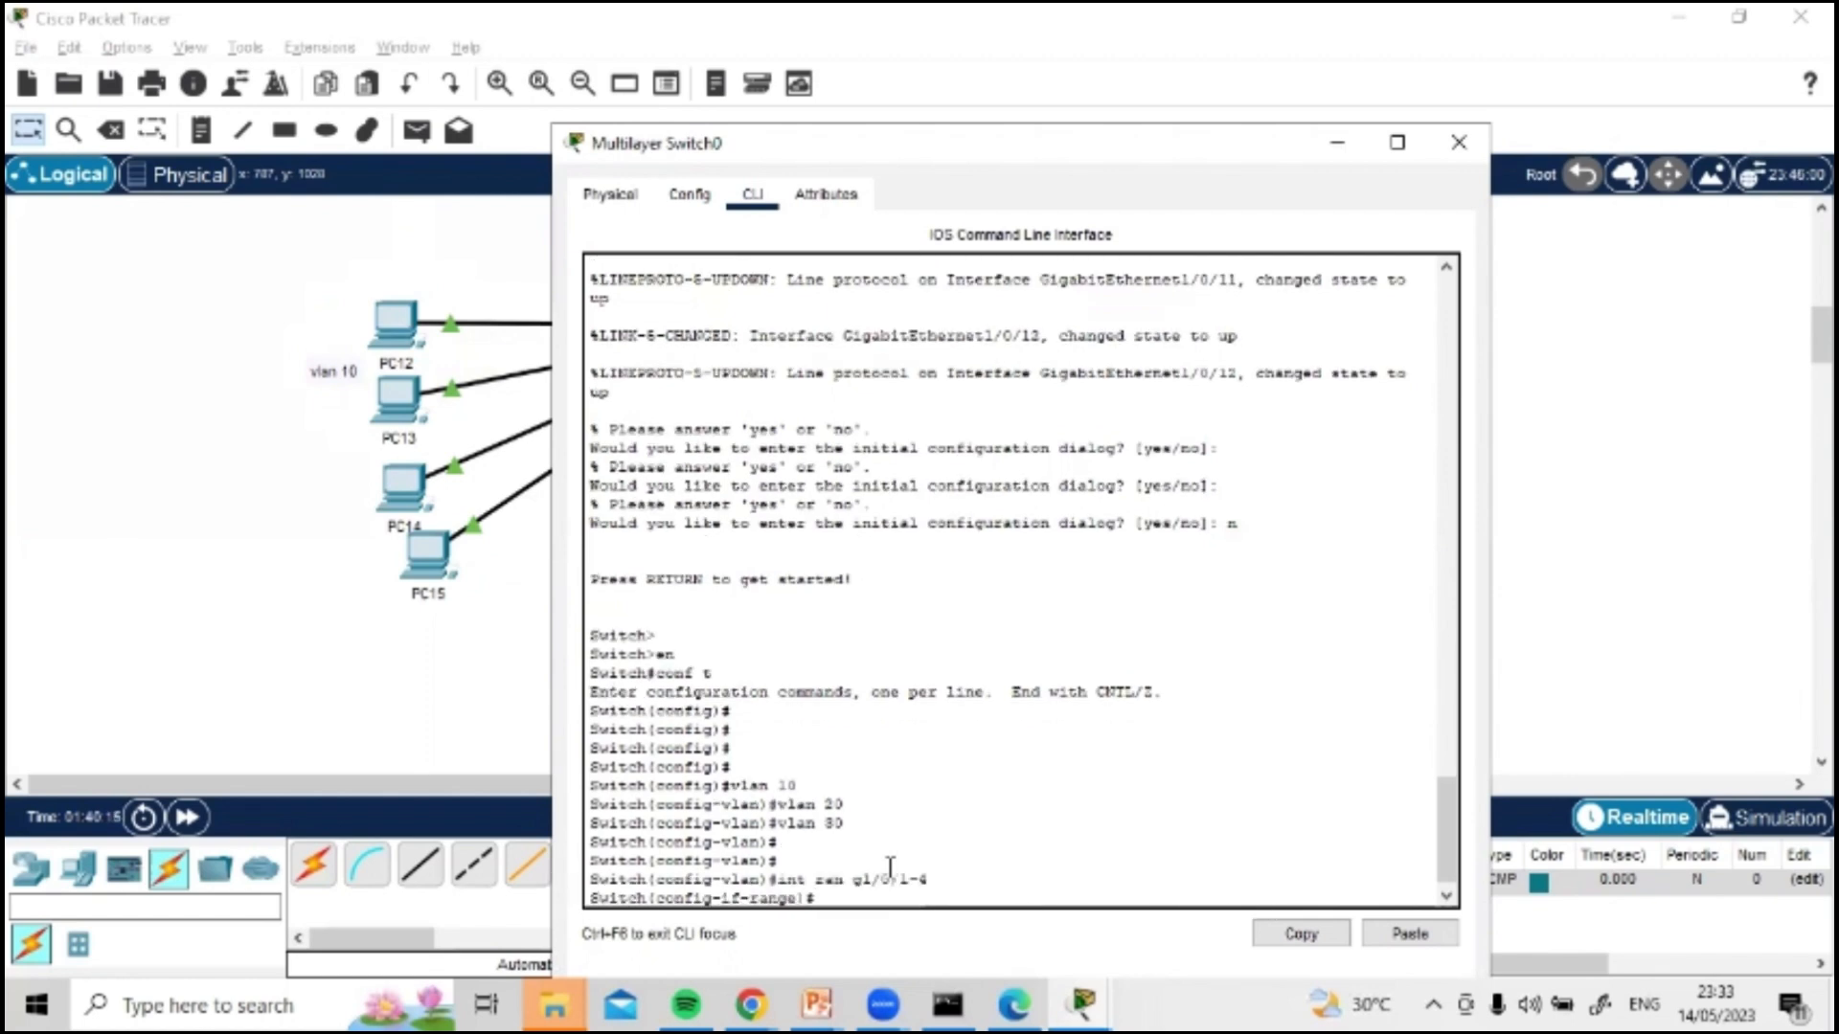
# Step: Set ports g1/0/1-4 to access mode with the command switchport mode access
pyautogui.write('sw')
pyautogui.press('Tab')
pyautogui.write('mo')
pyautogui.press('Tab')
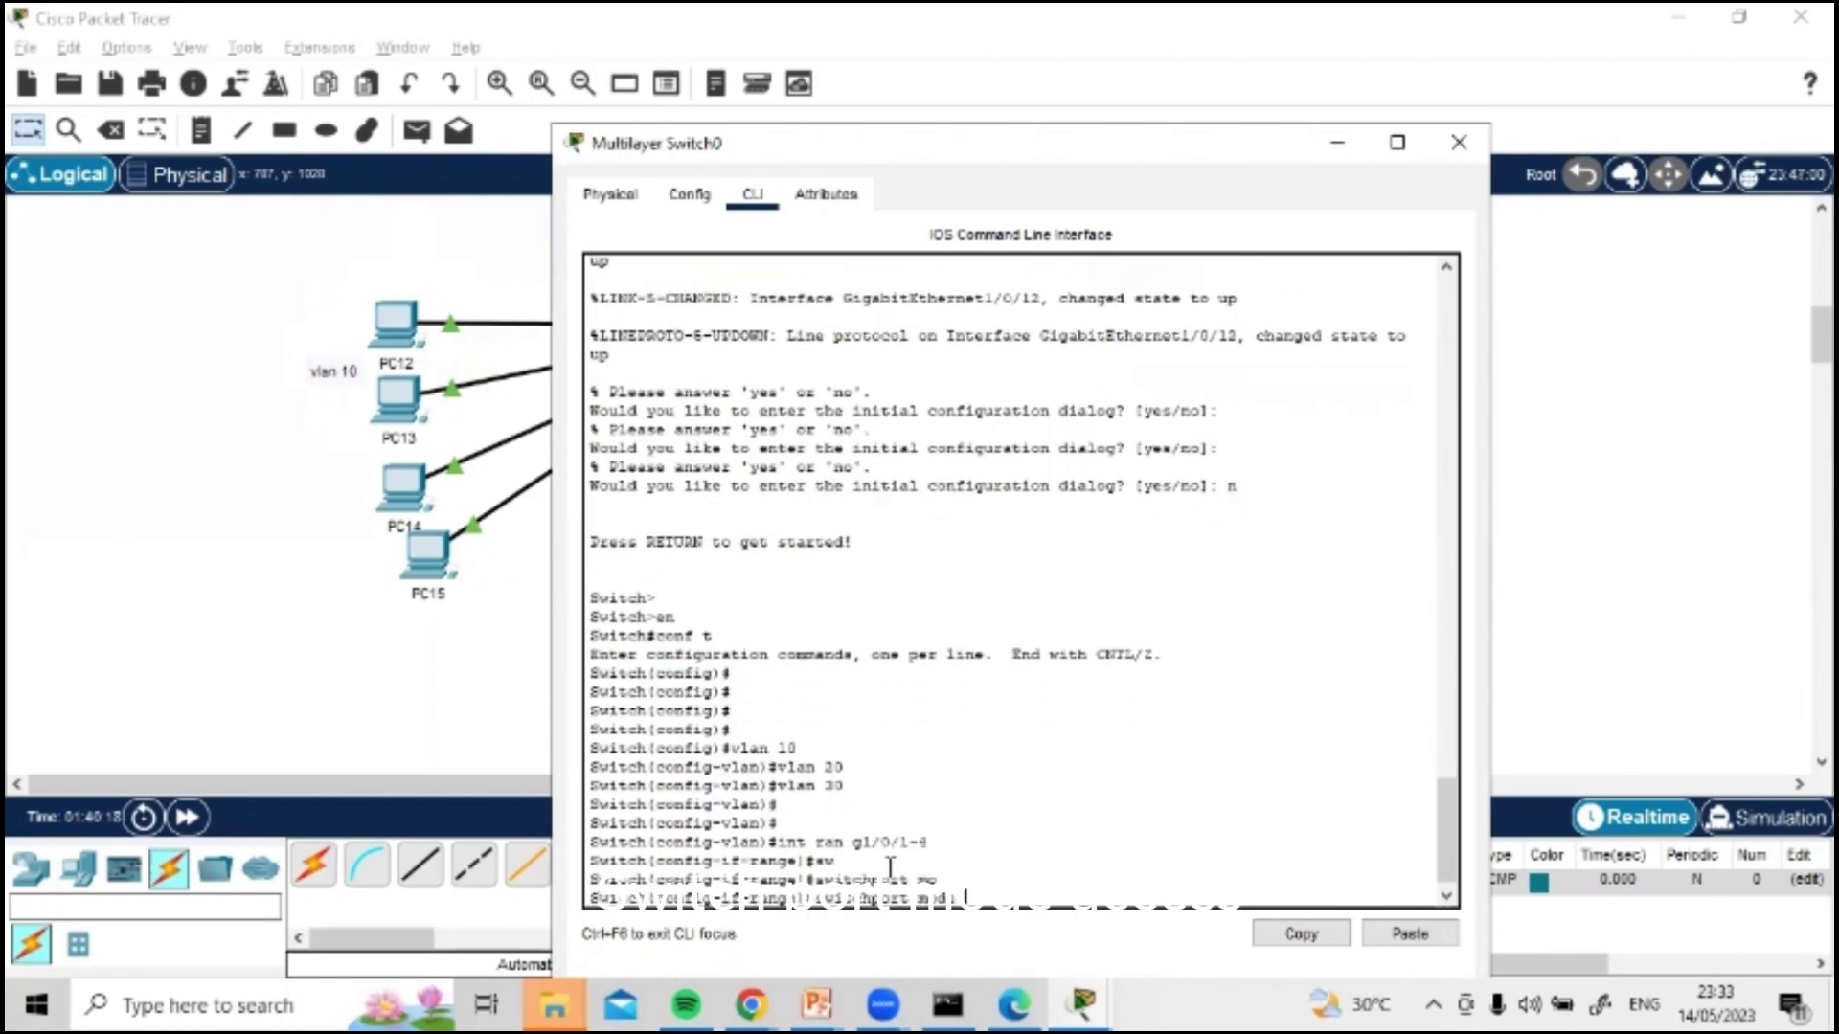
pyautogui.write('acc')
pyautogui.press('Tab')
pyautogui.press('Return')
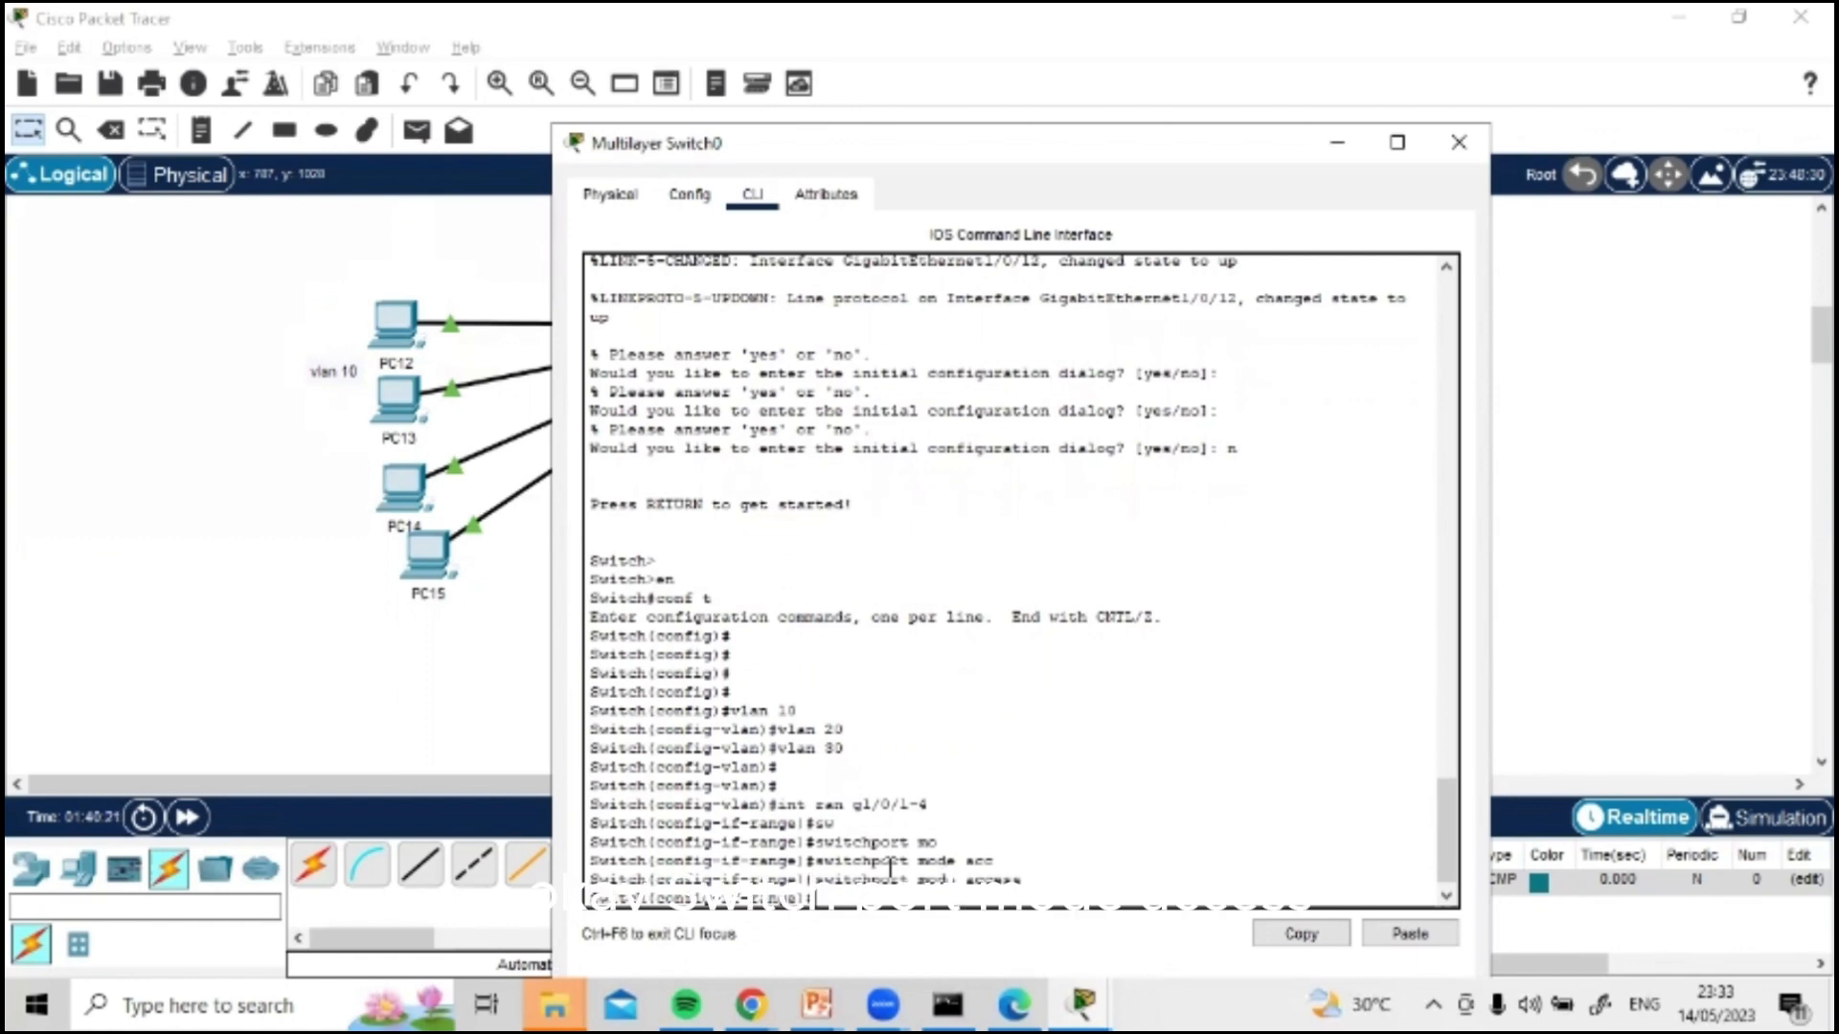
# Step: Assign ports g1/0/1-4 to VLAN 10 with the command switchport access vlan 10
pyautogui.write('sw')
pyautogui.press('Tab')
pyautogui.write('acc')
pyautogui.press('Tab')
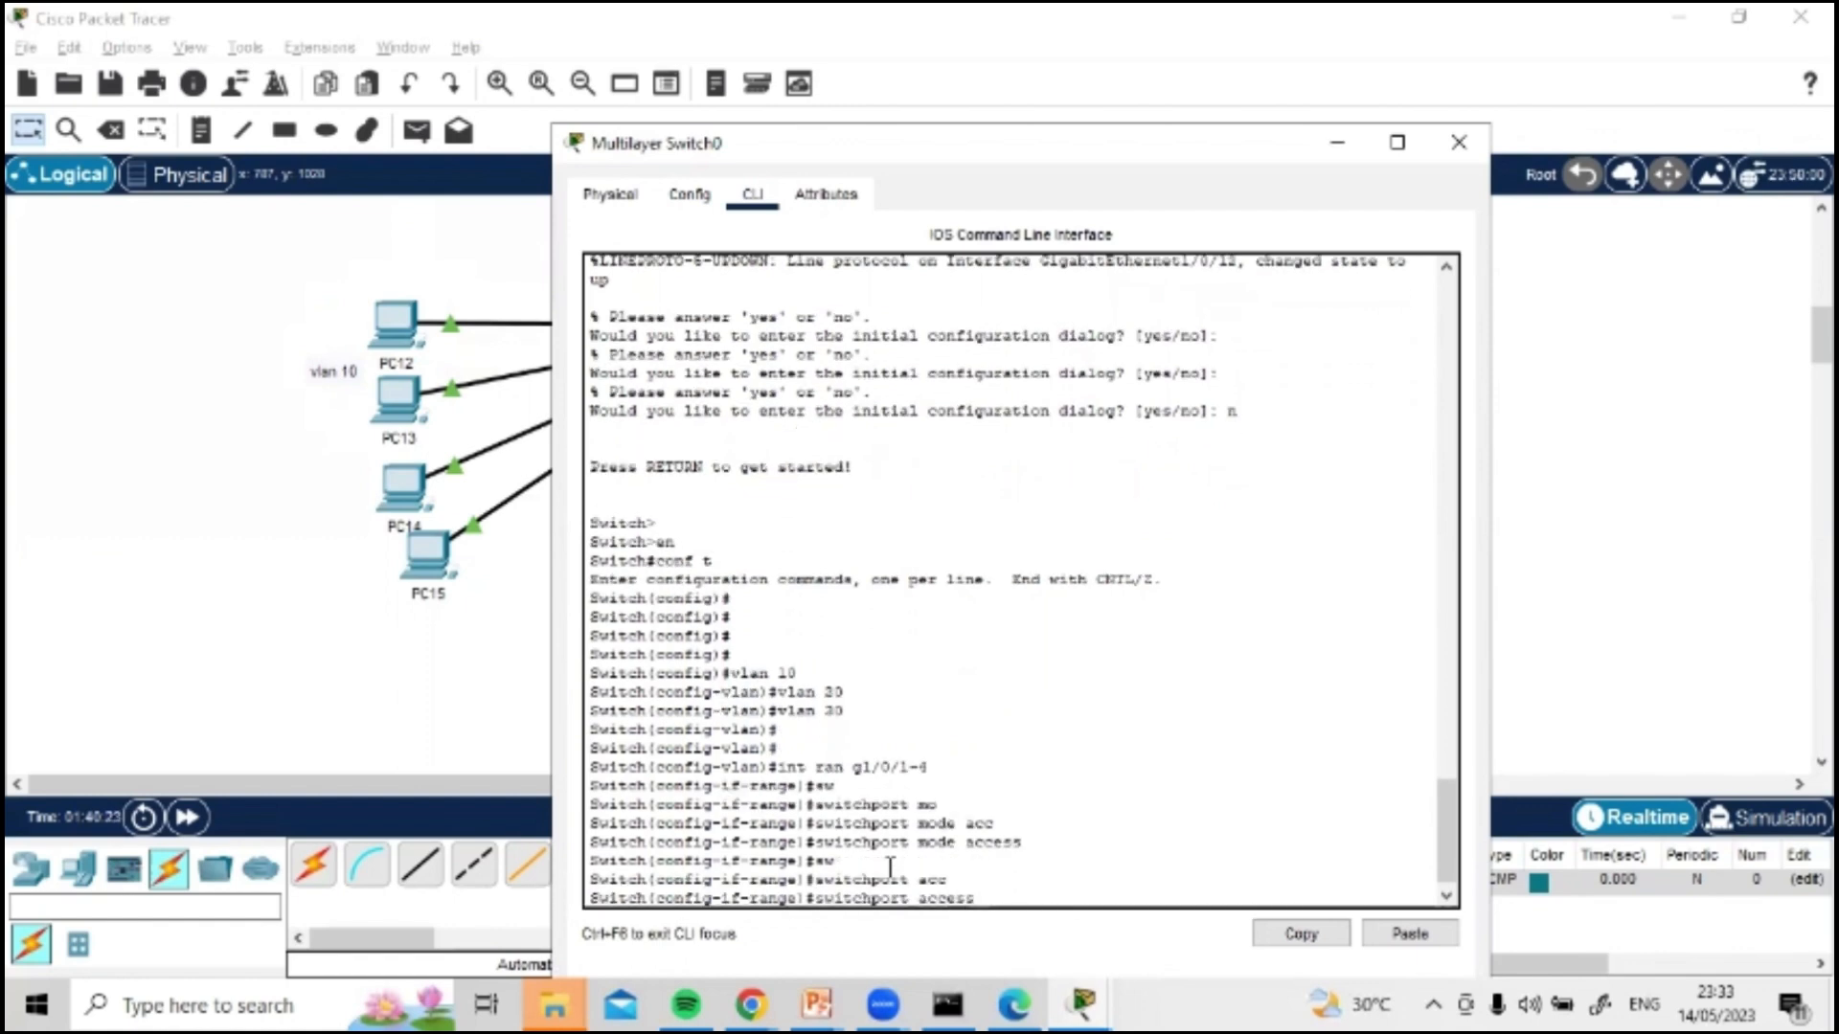
pyautogui.write('vlan')
pyautogui.press('Tab')
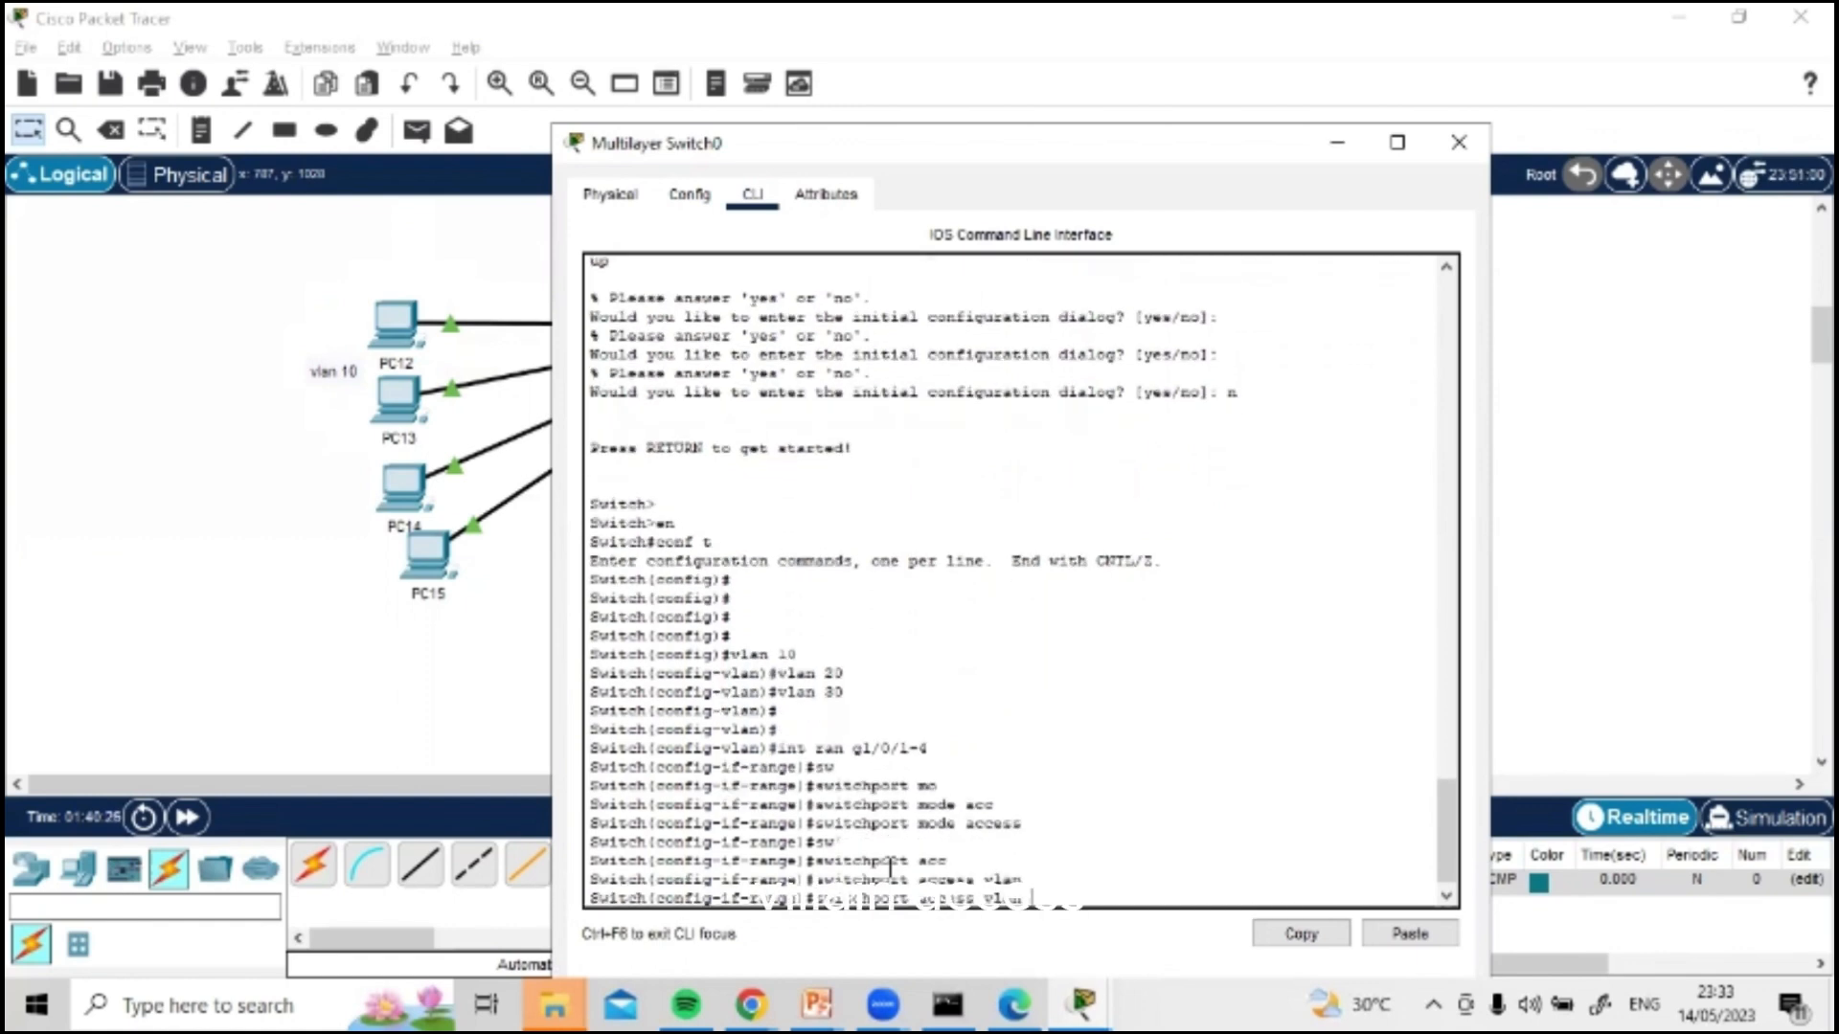
pyautogui.write('10')
pyautogui.press('Return')
pyautogui.press('Return')
pyautogui.press('Return')
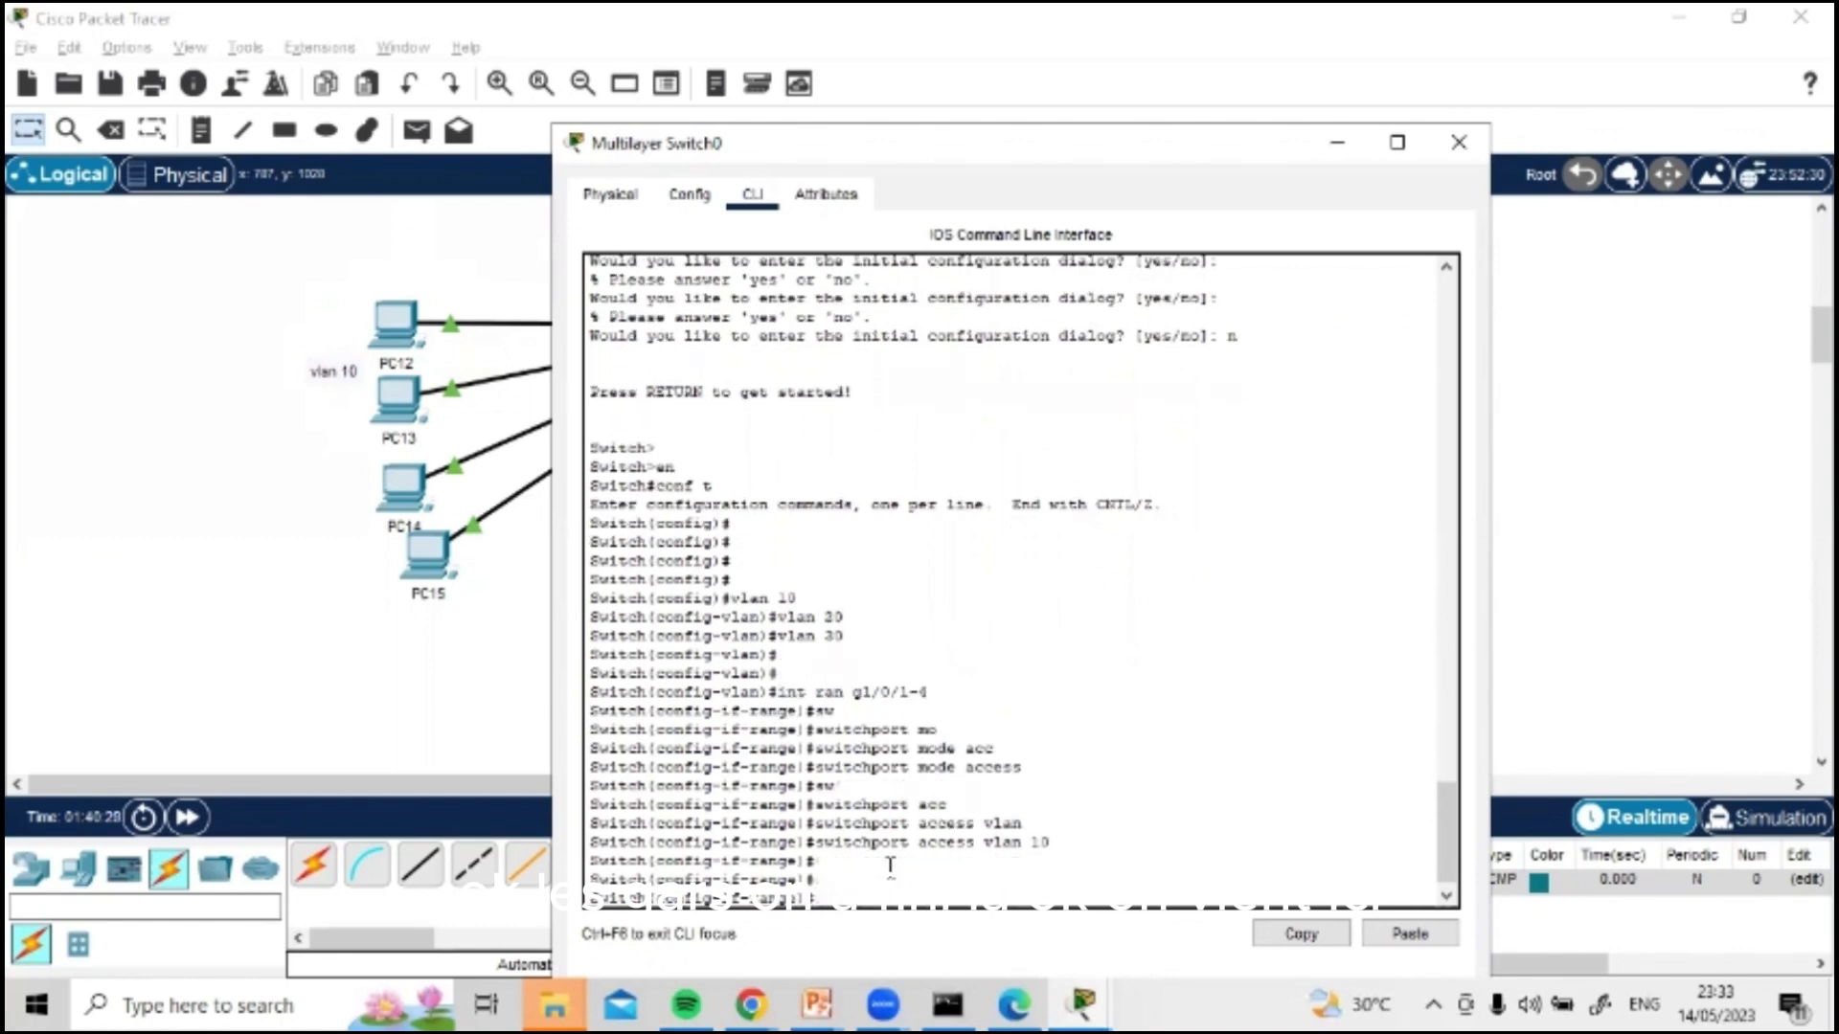
# Step: Check the cabling in the topology, return to the switch's CLI and enter the interface range with int ran g1/0/5-8
pyautogui.click(1458, 142)
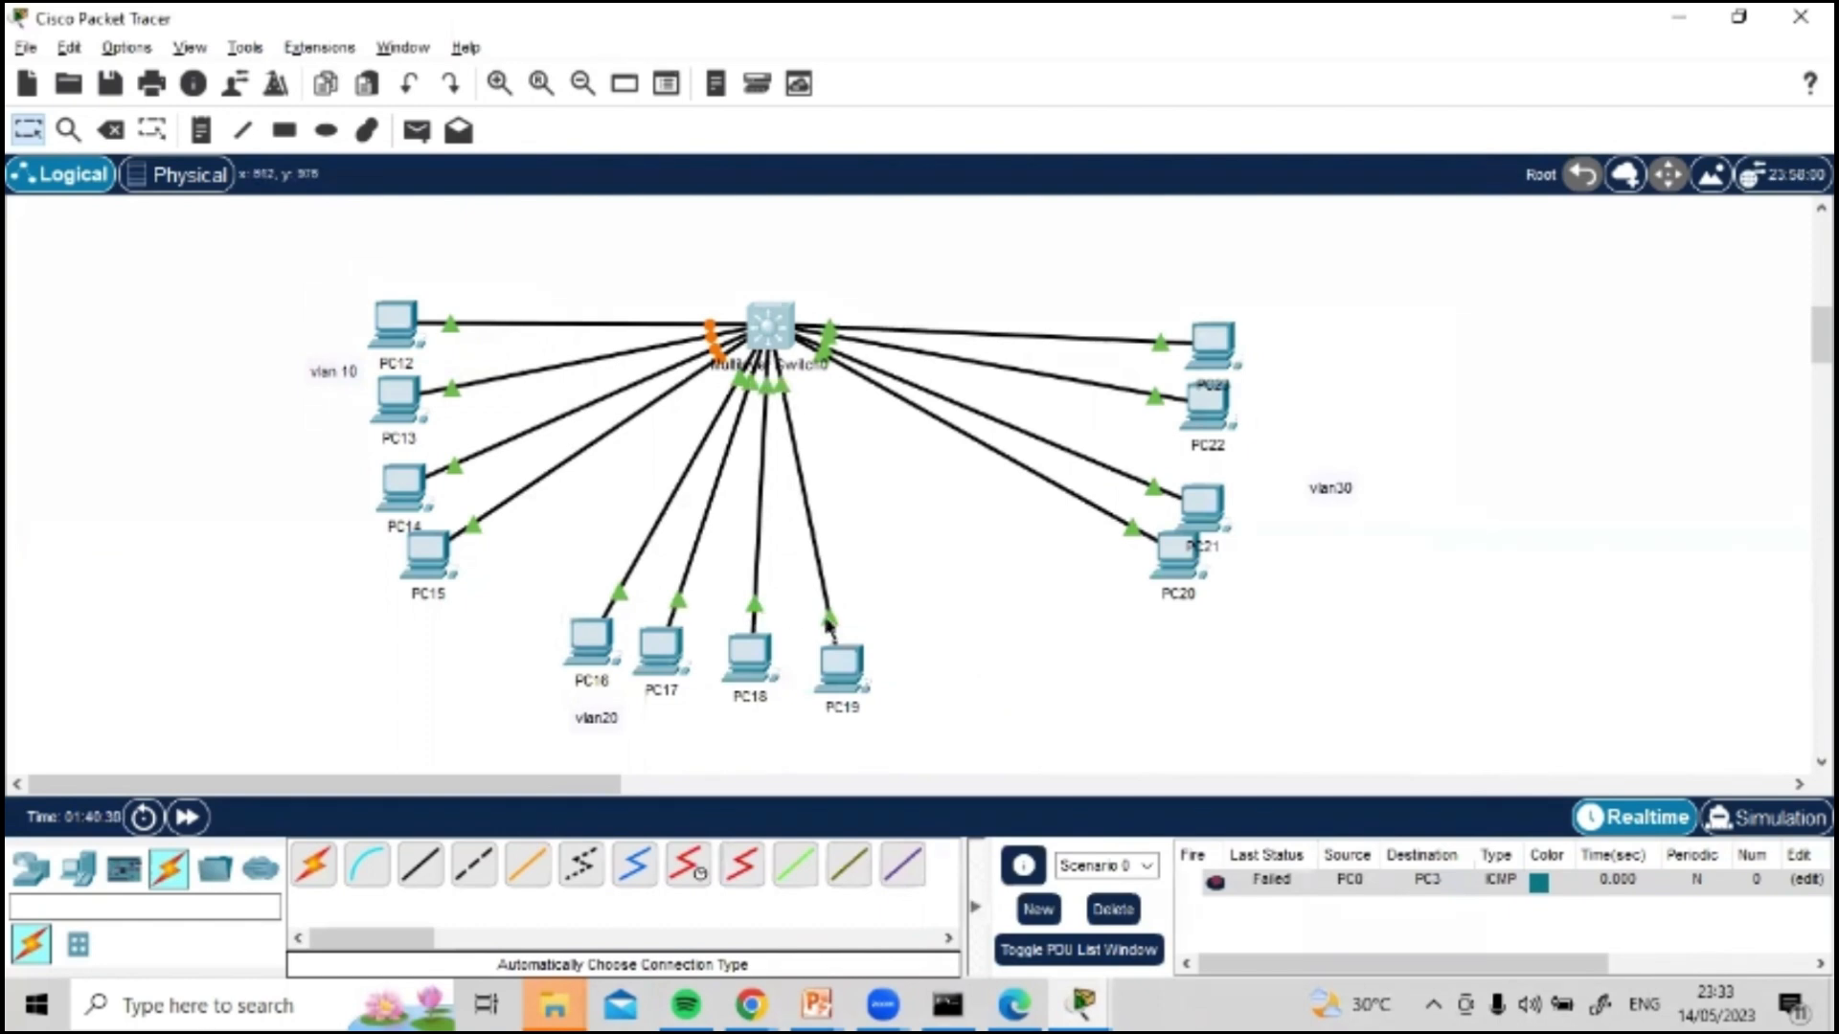
pyautogui.click(774, 327)
pyautogui.write('in')
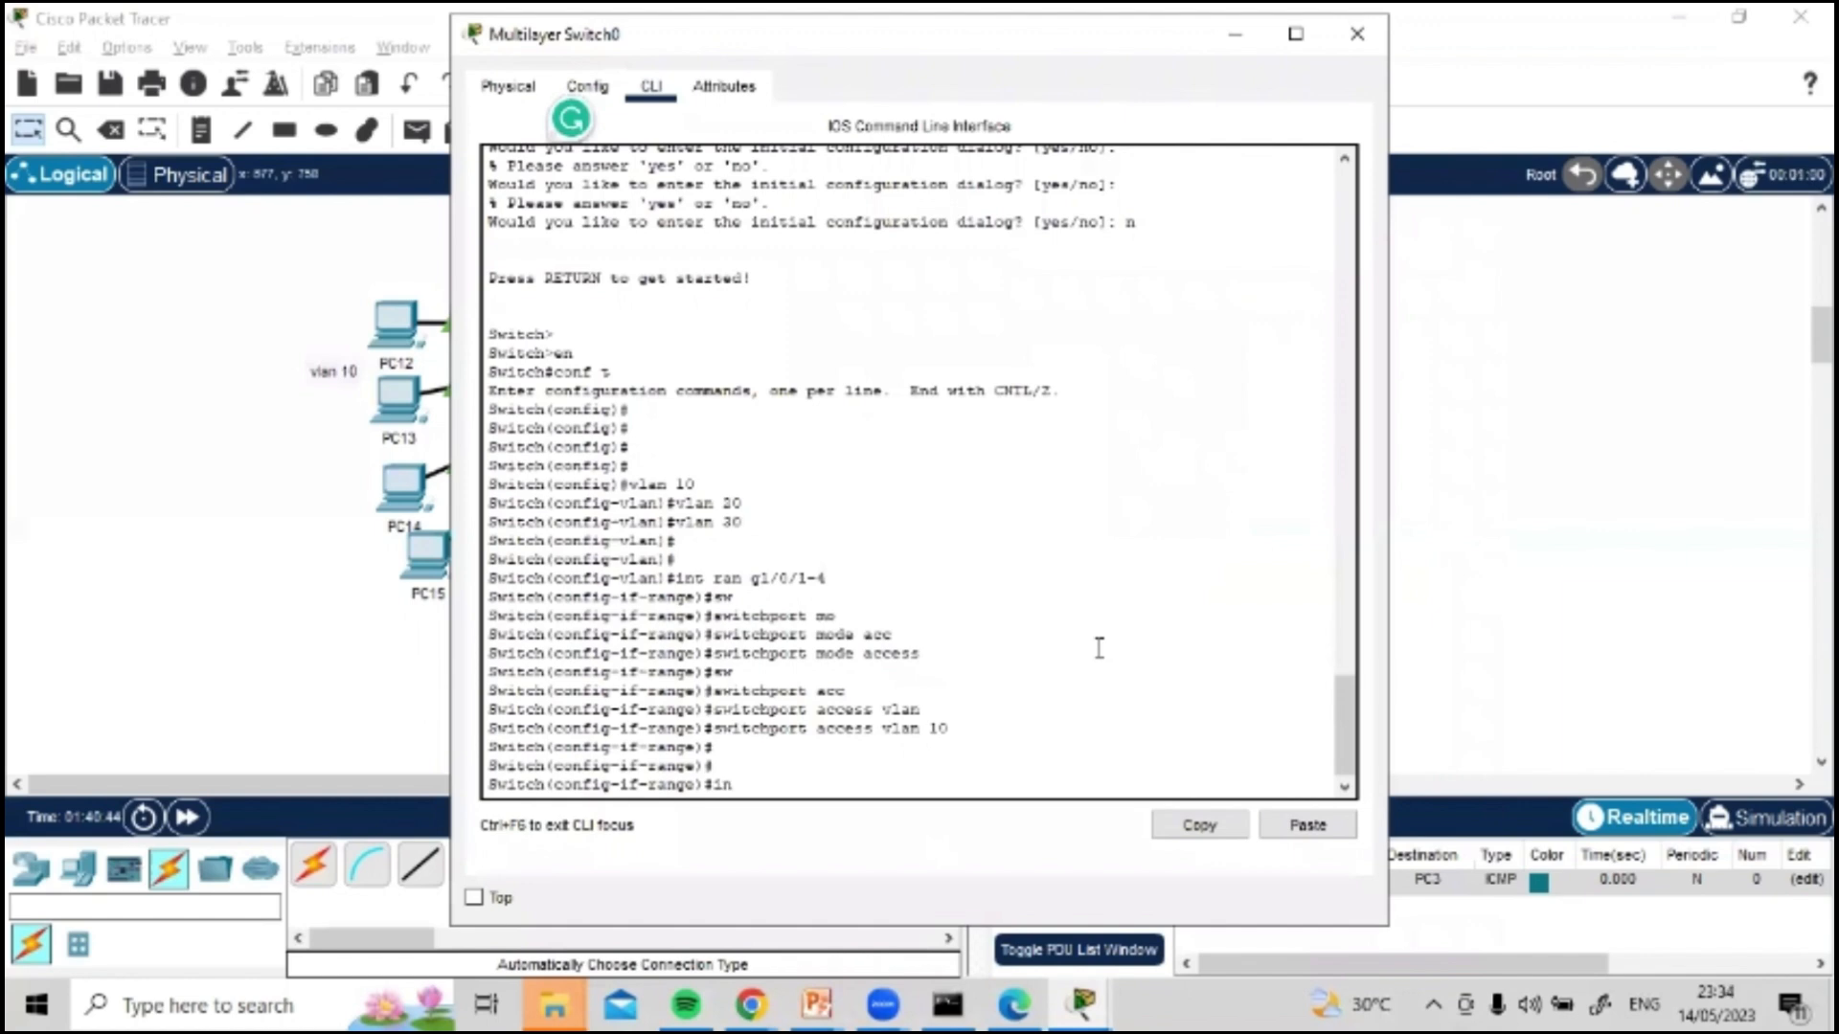
pyautogui.write('t ran g0')
pyautogui.press('BackSpace')
pyautogui.write('1/0/6-8')
pyautogui.press('Return')
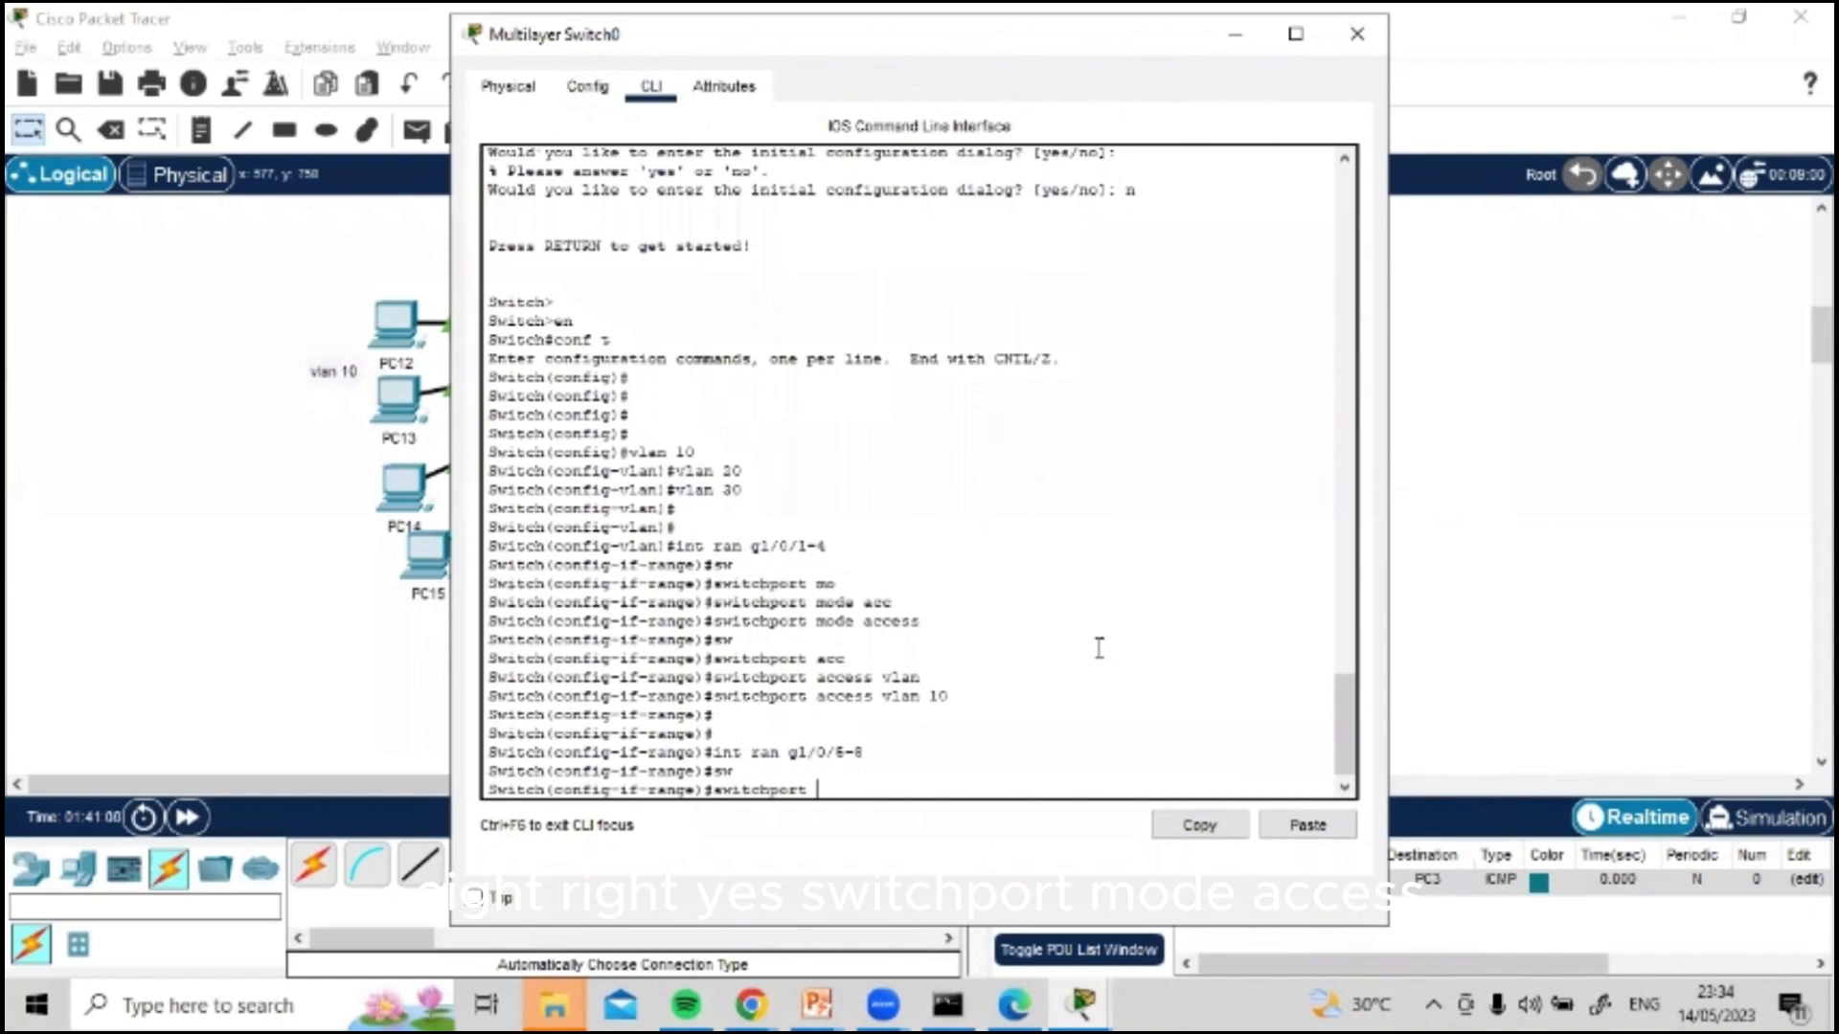
# Step: Set ports g1/0/5-8 to access mode with the command switchport mode access
pyautogui.write('mo')
pyautogui.press('Tab')
pyautogui.write('acc')
pyautogui.press('Tab')
pyautogui.press('Return')
pyautogui.press('Return')
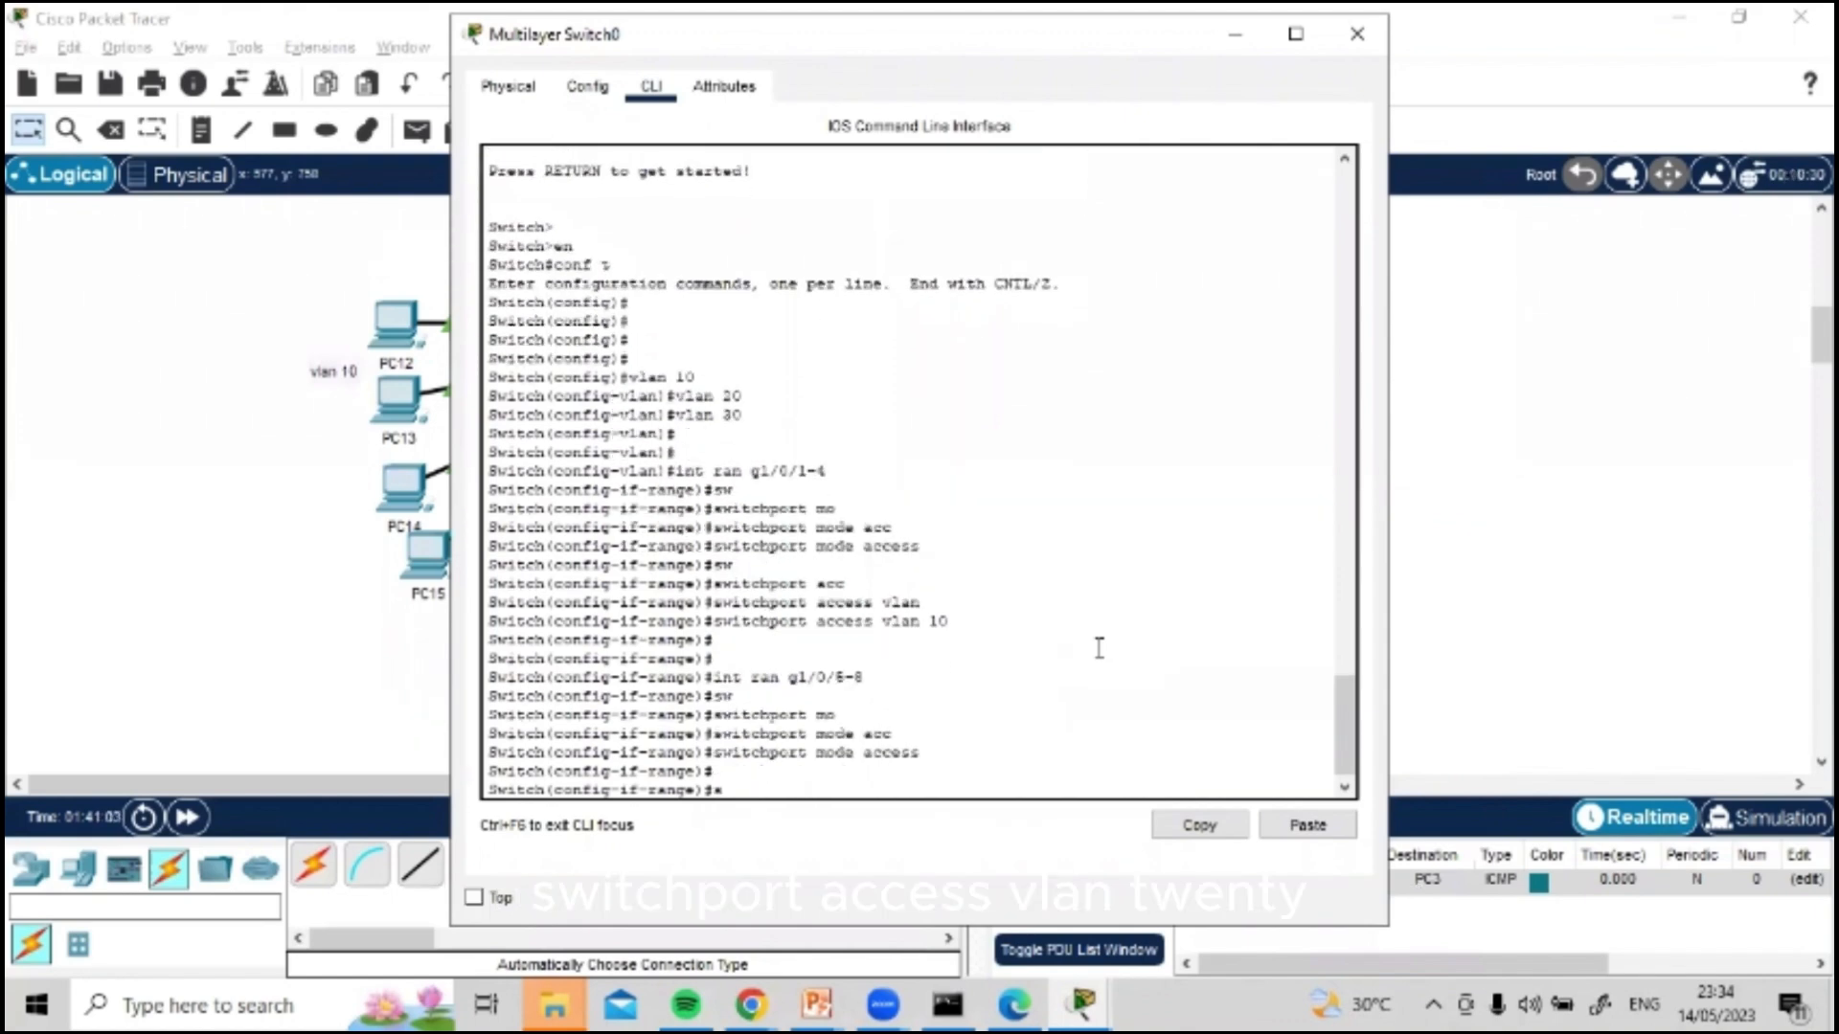
# Step: Assign ports g1/0/5-8 to VLAN 20 with the command switchport access vlan 20
pyautogui.write('sw')
pyautogui.press('Tab')
pyautogui.write('acc')
pyautogui.press('Tab')
pyautogui.write('vl')
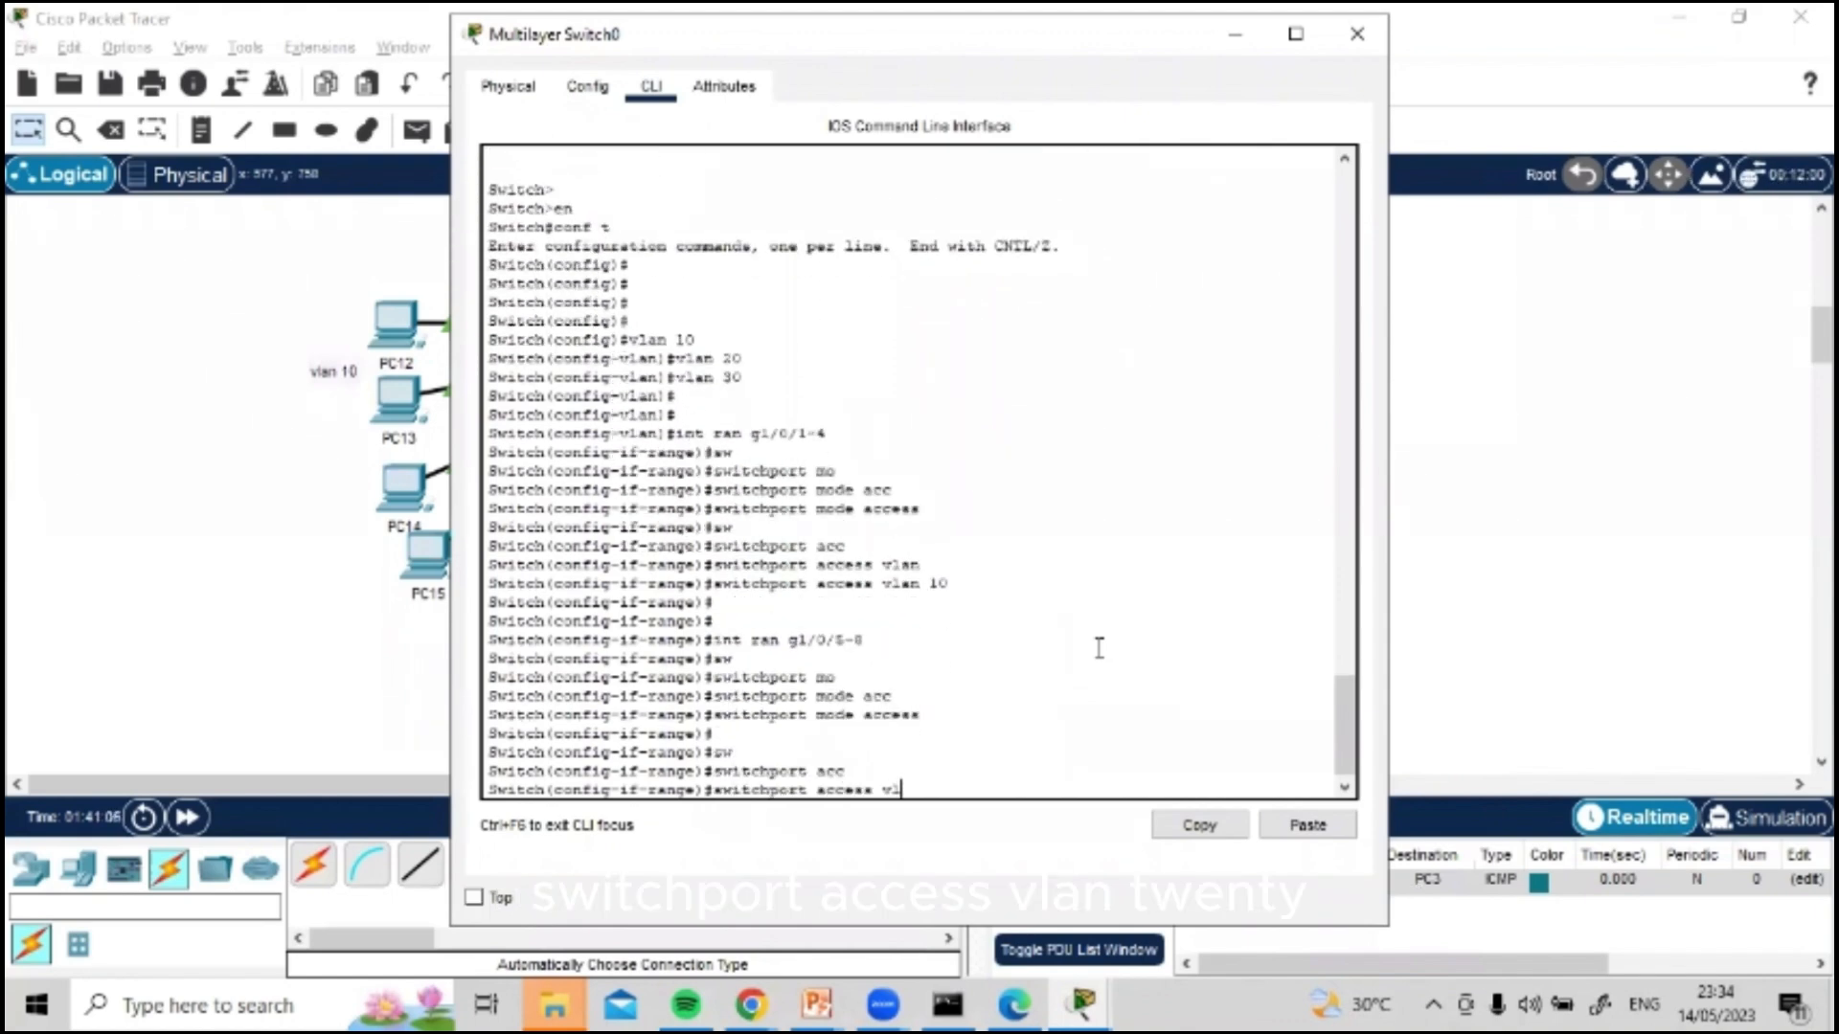
pyautogui.write('an 20')
pyautogui.press('Return')
pyautogui.press('Return')
pyautogui.press('Return')
pyautogui.press('Return')
pyautogui.press('Return')
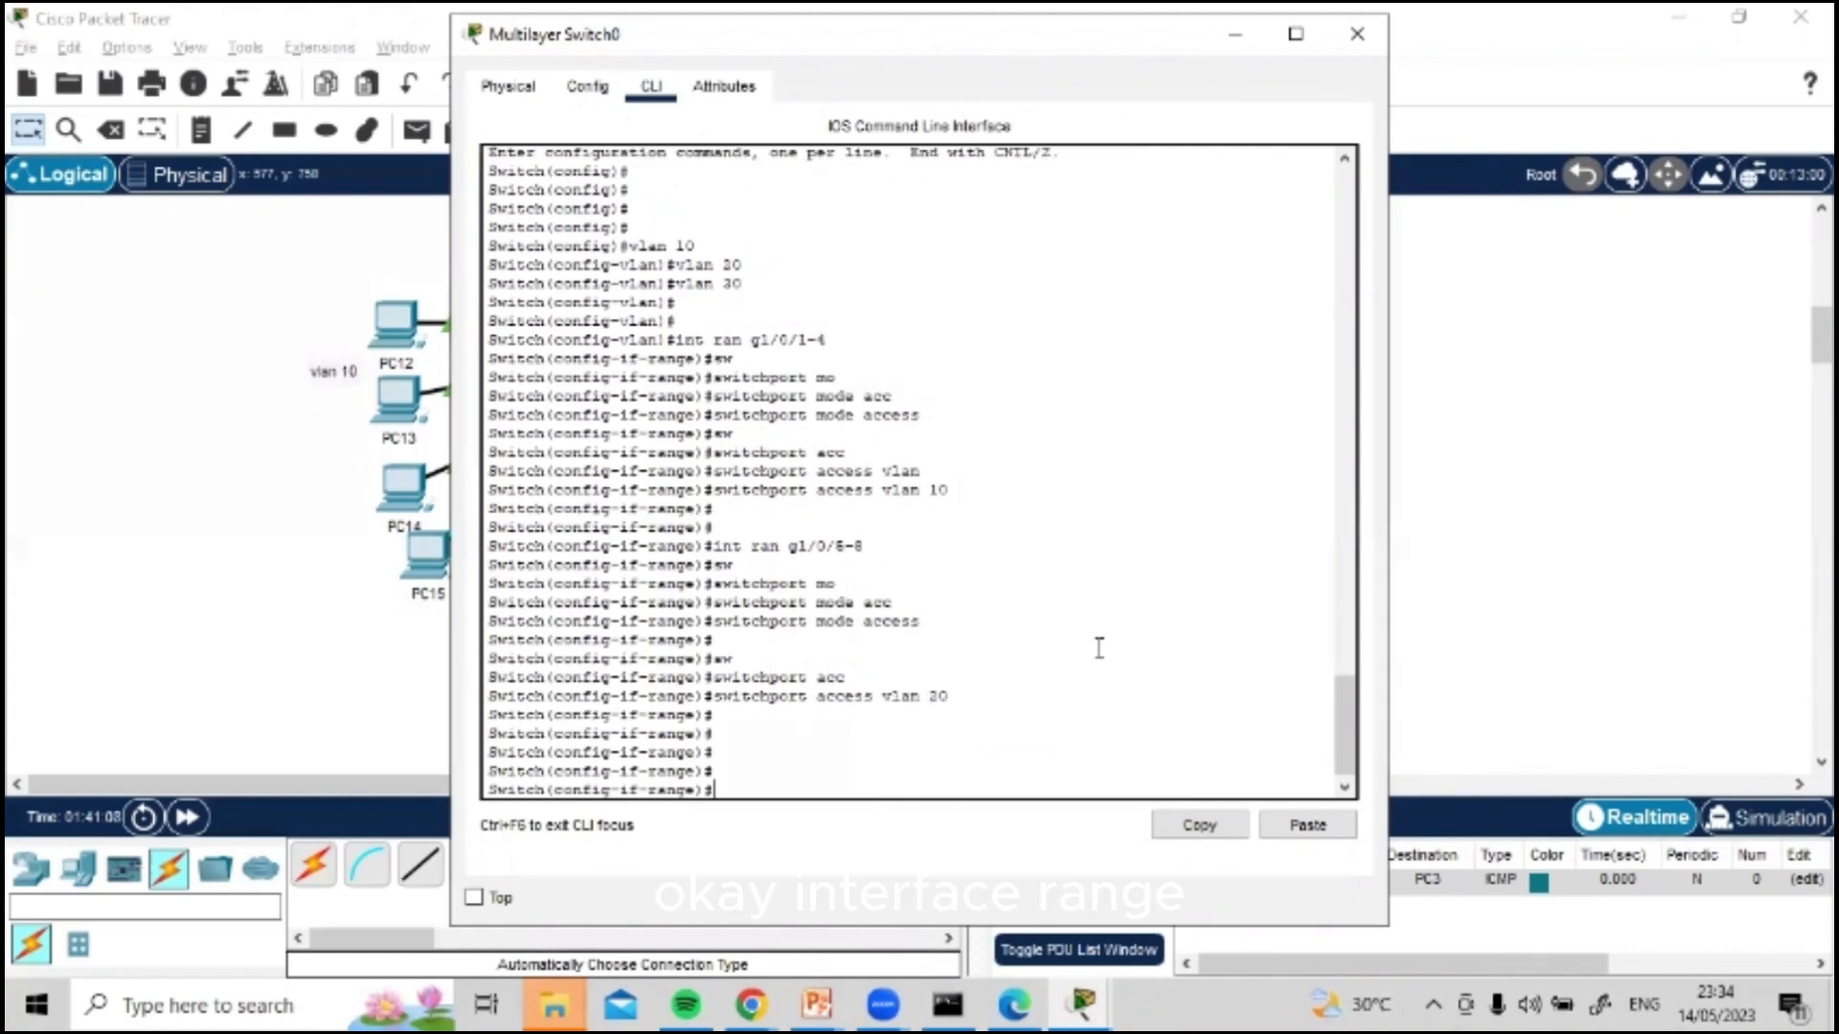
# Step: Enter the interface range g1/0/9-12 with the command int ran g1/0/9-12
pyautogui.write('int ran g1/0/9')
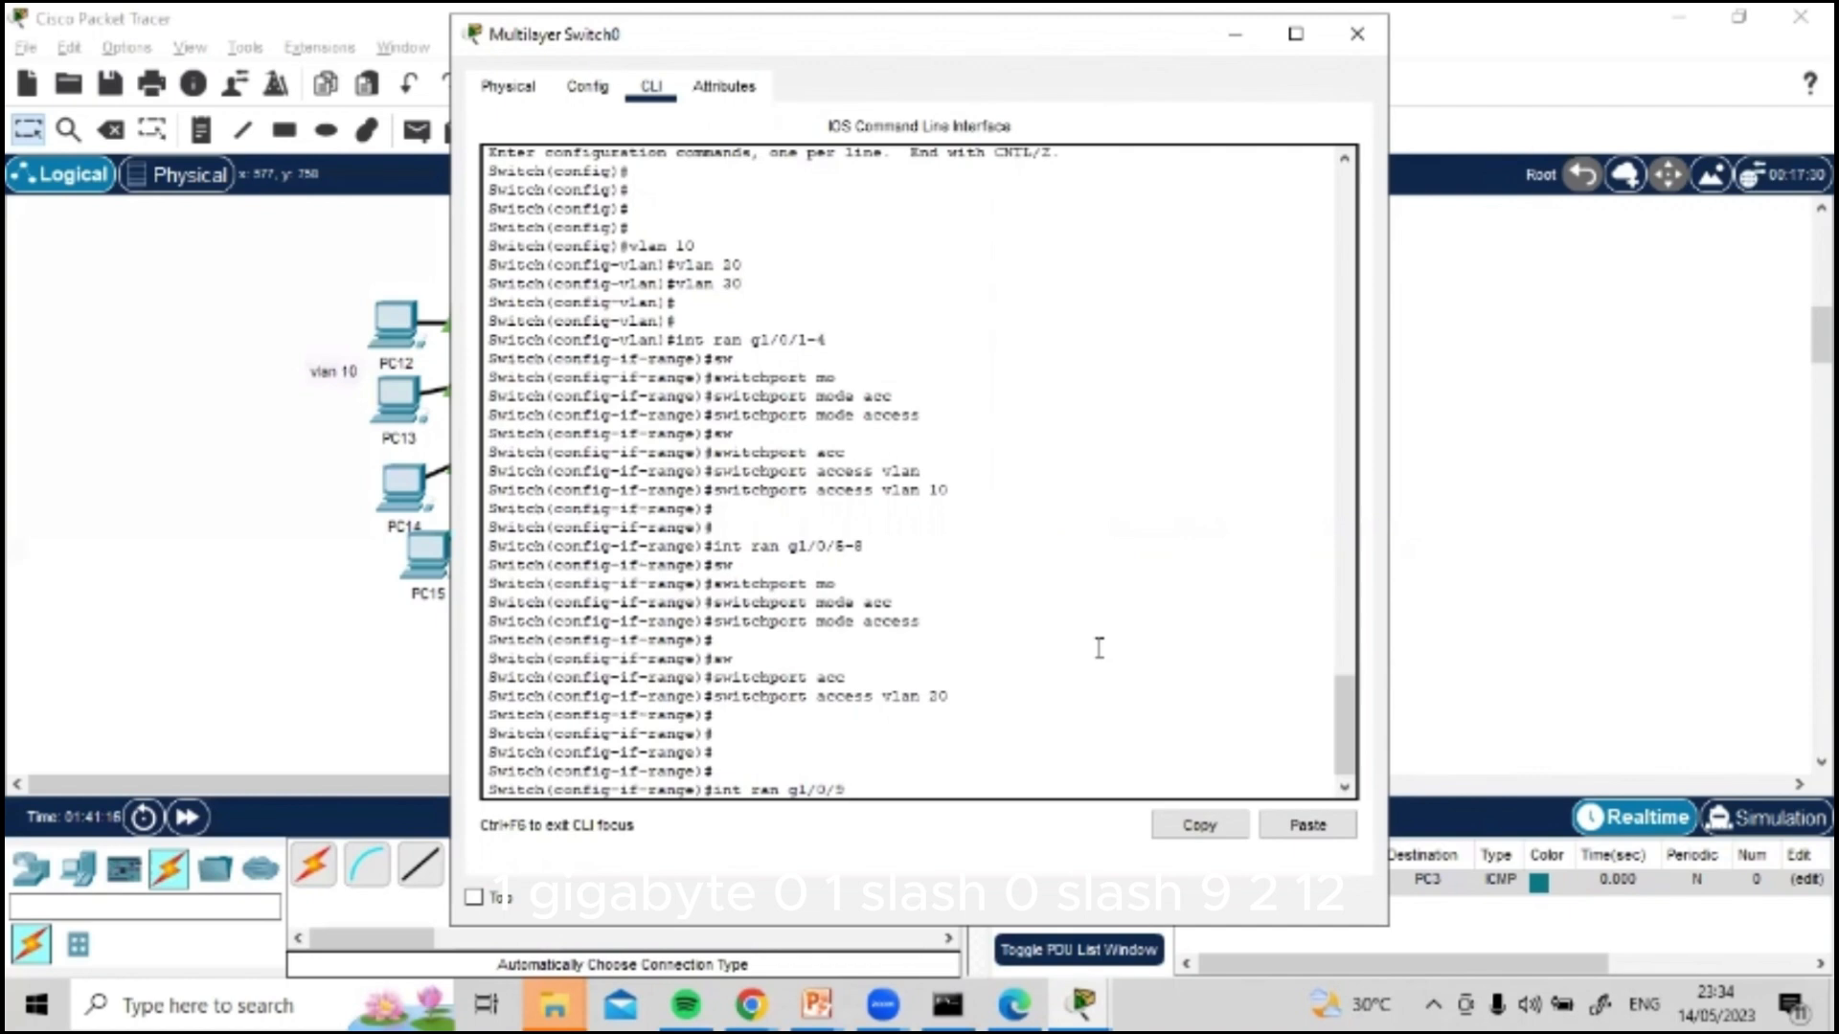
pyautogui.write('-12')
pyautogui.press('Return')
# Step: Set ports g1/0/9-12 to access mode with the command switchport mode access
pyautogui.write('sw')
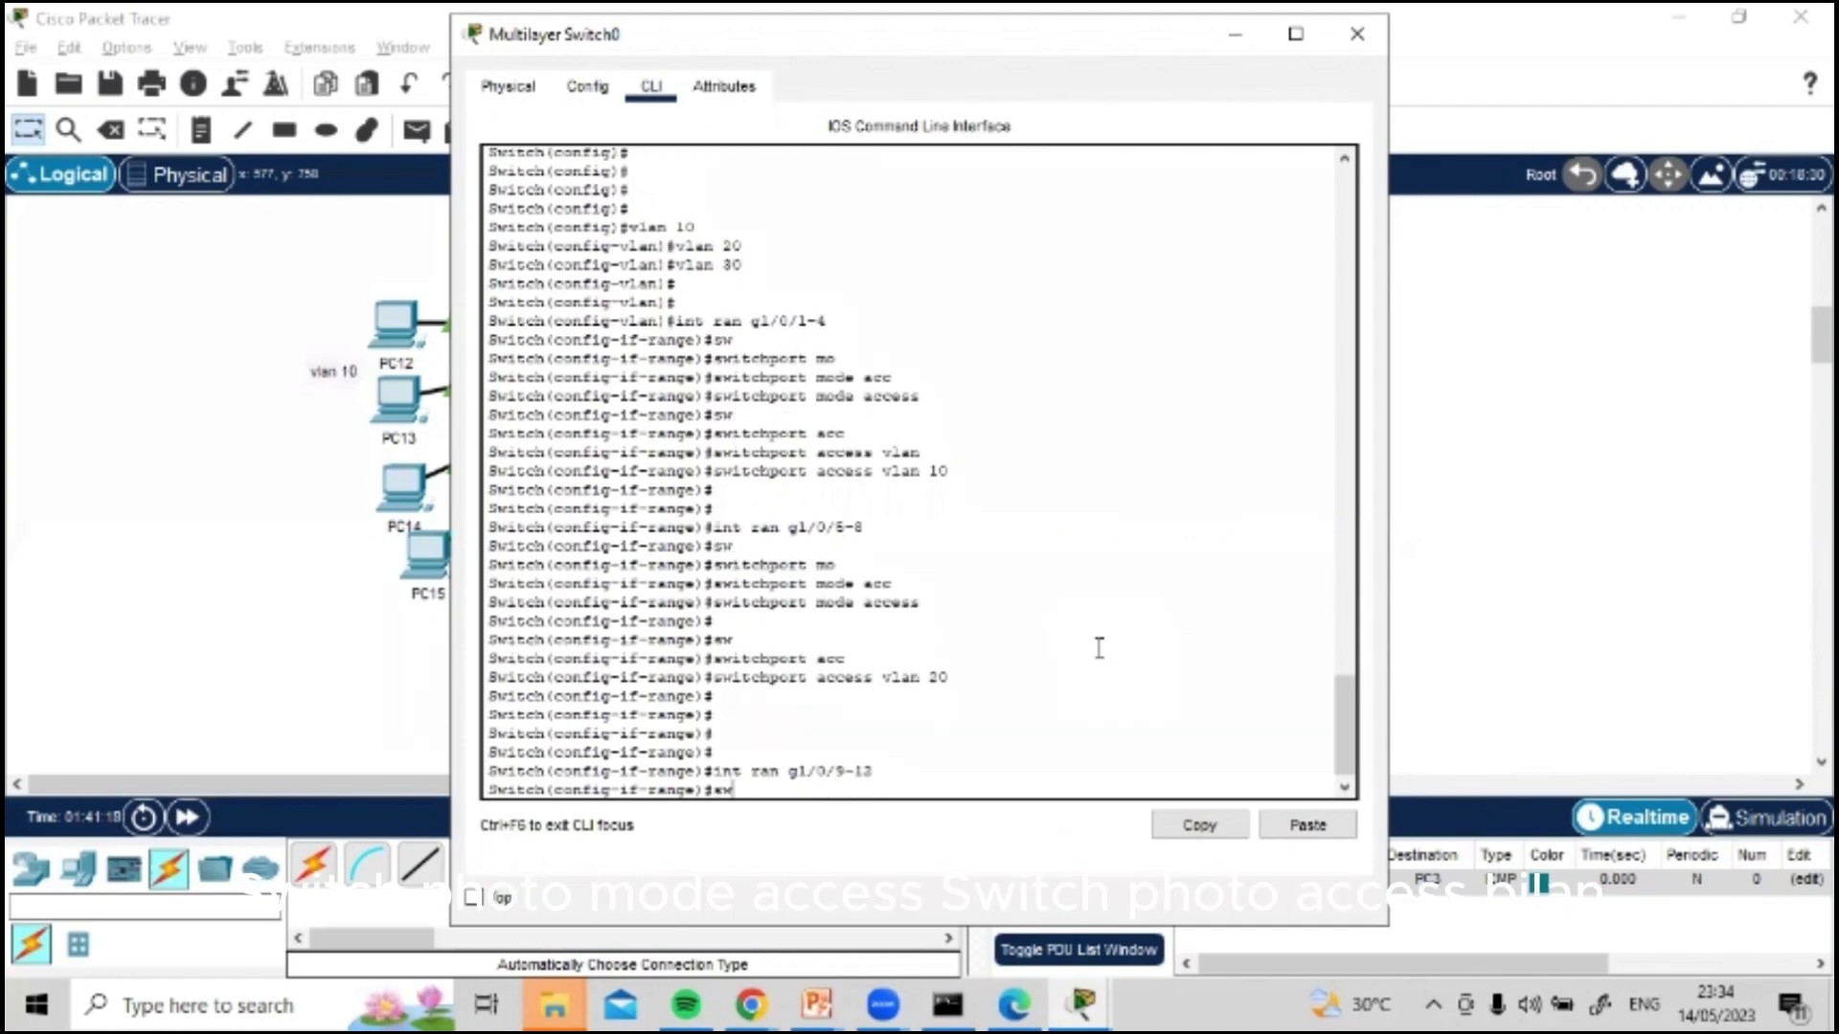
pyautogui.press('Return')
pyautogui.write('switchport mo')
pyautogui.press('Tab')
pyautogui.write('acc')
pyautogui.press('Tab')
pyautogui.press('Return')
pyautogui.press('Return')
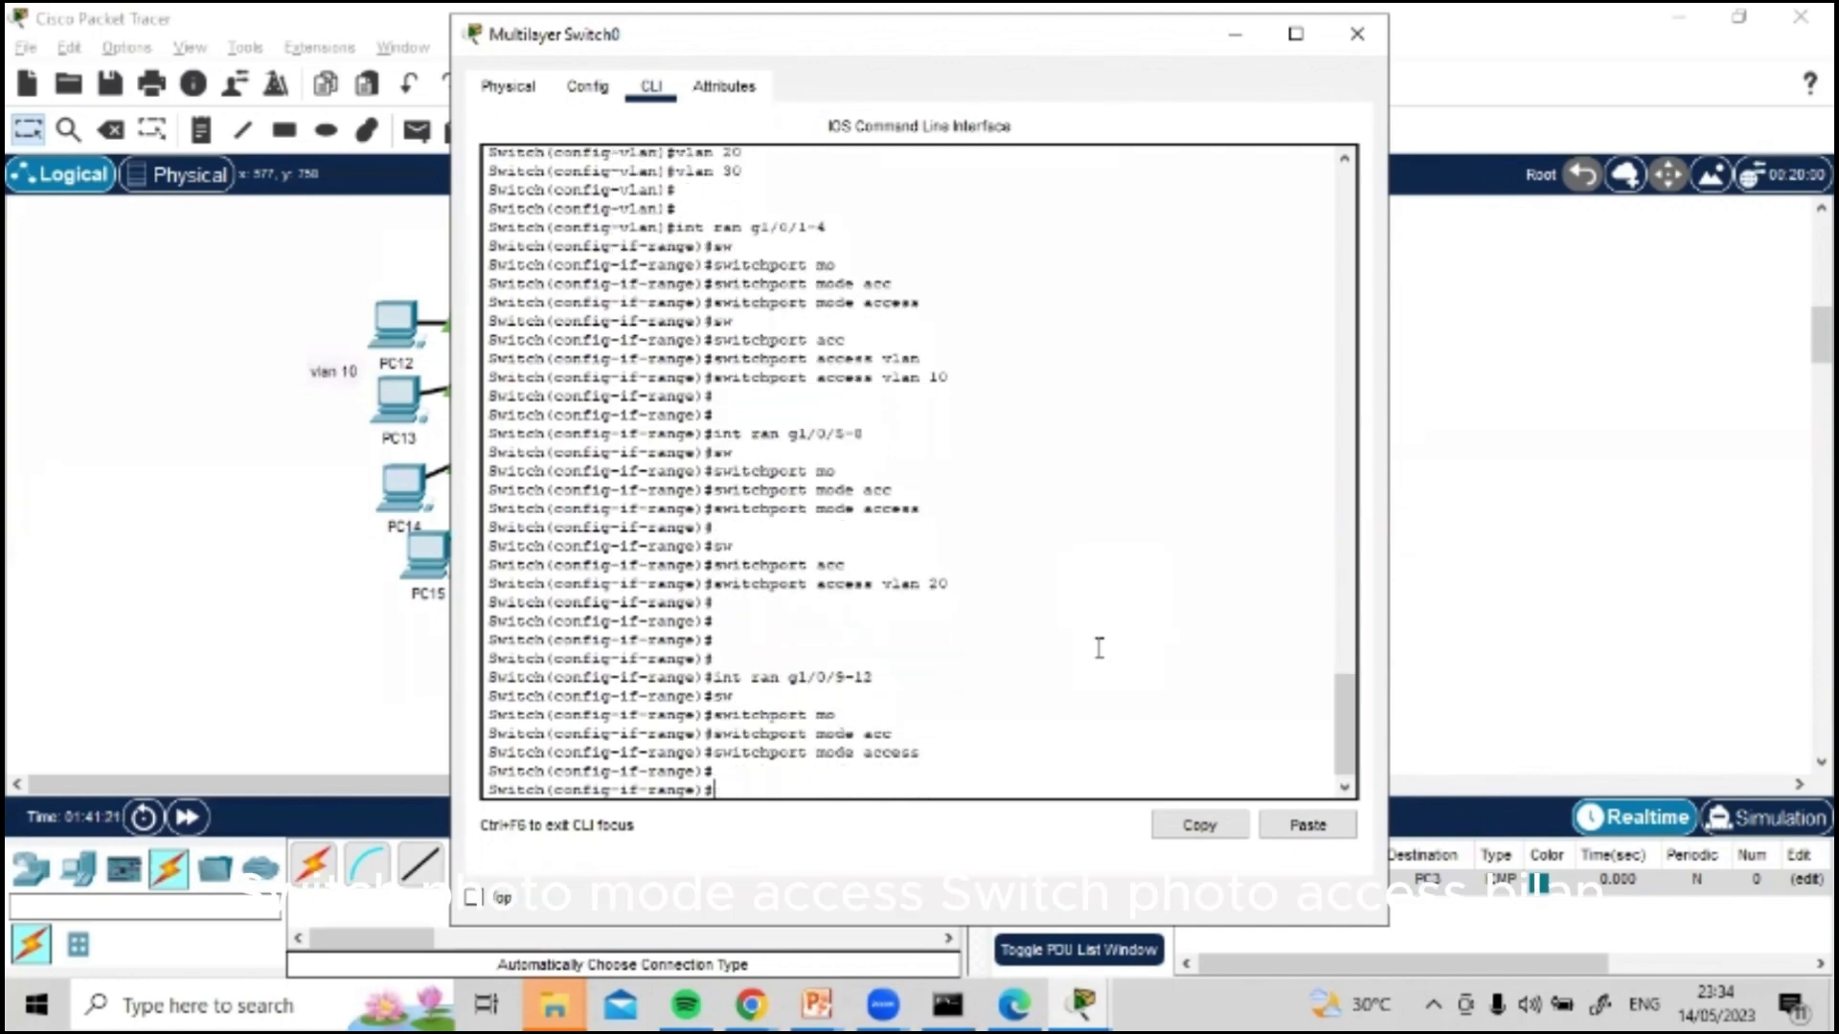
# Step: Assign ports g1/0/9-12 to VLAN 30 with the command switchport access vlan 30
pyautogui.write('sw')
pyautogui.press('Tab')
pyautogui.write('acc')
pyautogui.press('Tab')
pyautogui.write('v')
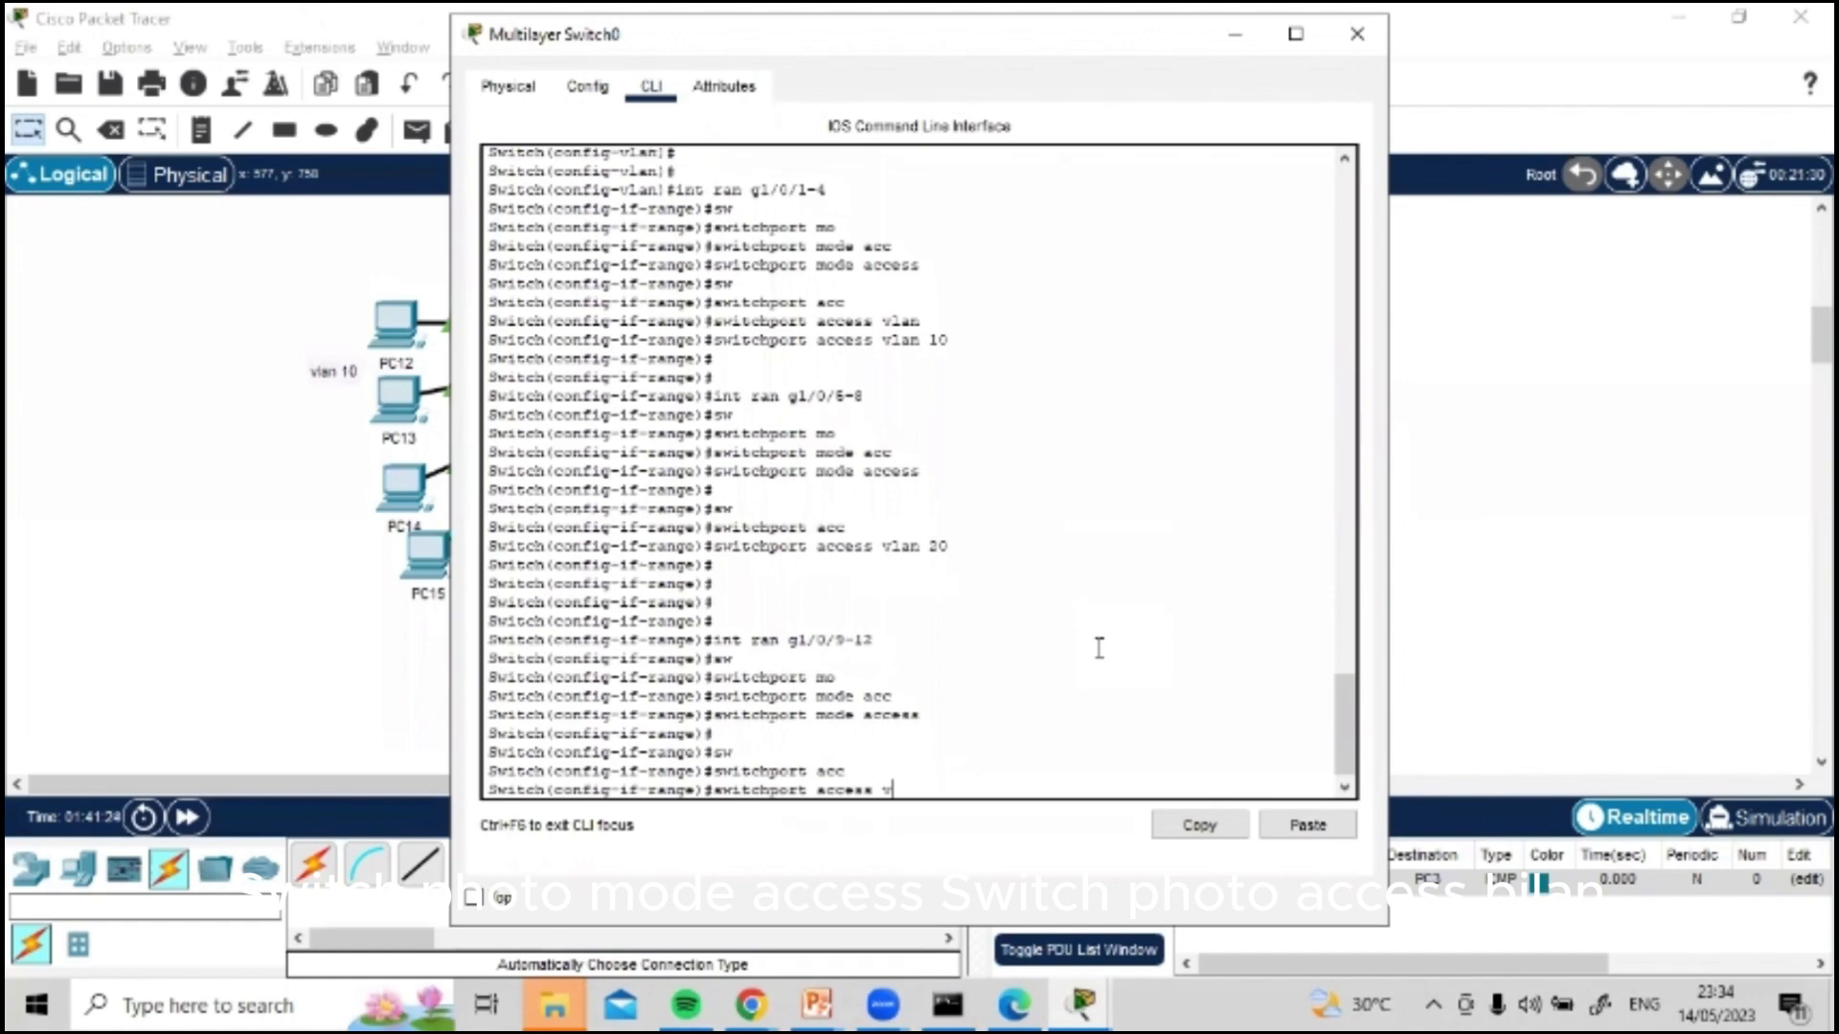
pyautogui.write('lan 30')
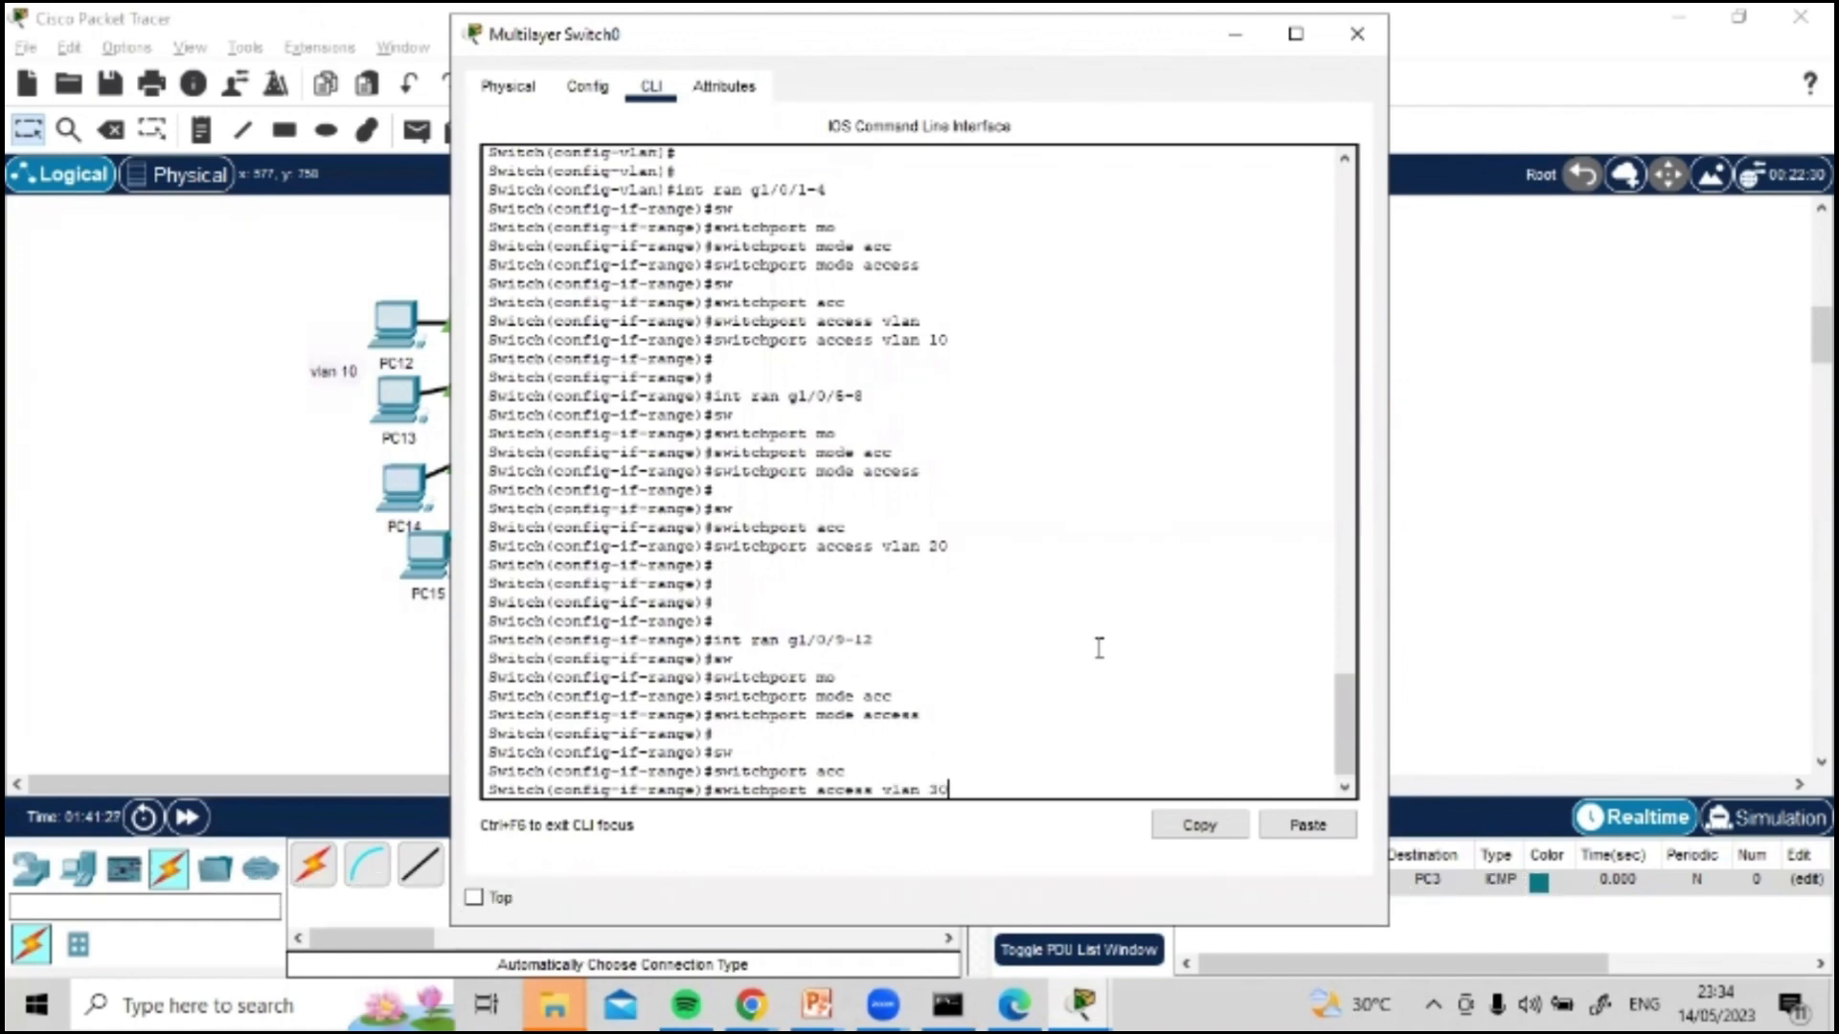
pyautogui.press('Return')
pyautogui.press('Return')
pyautogui.press('Return')
# Step: Save the multilayer switch's configuration with the command do wr and close its window
pyautogui.write('do')
pyautogui.press('Return')
pyautogui.press('Return')
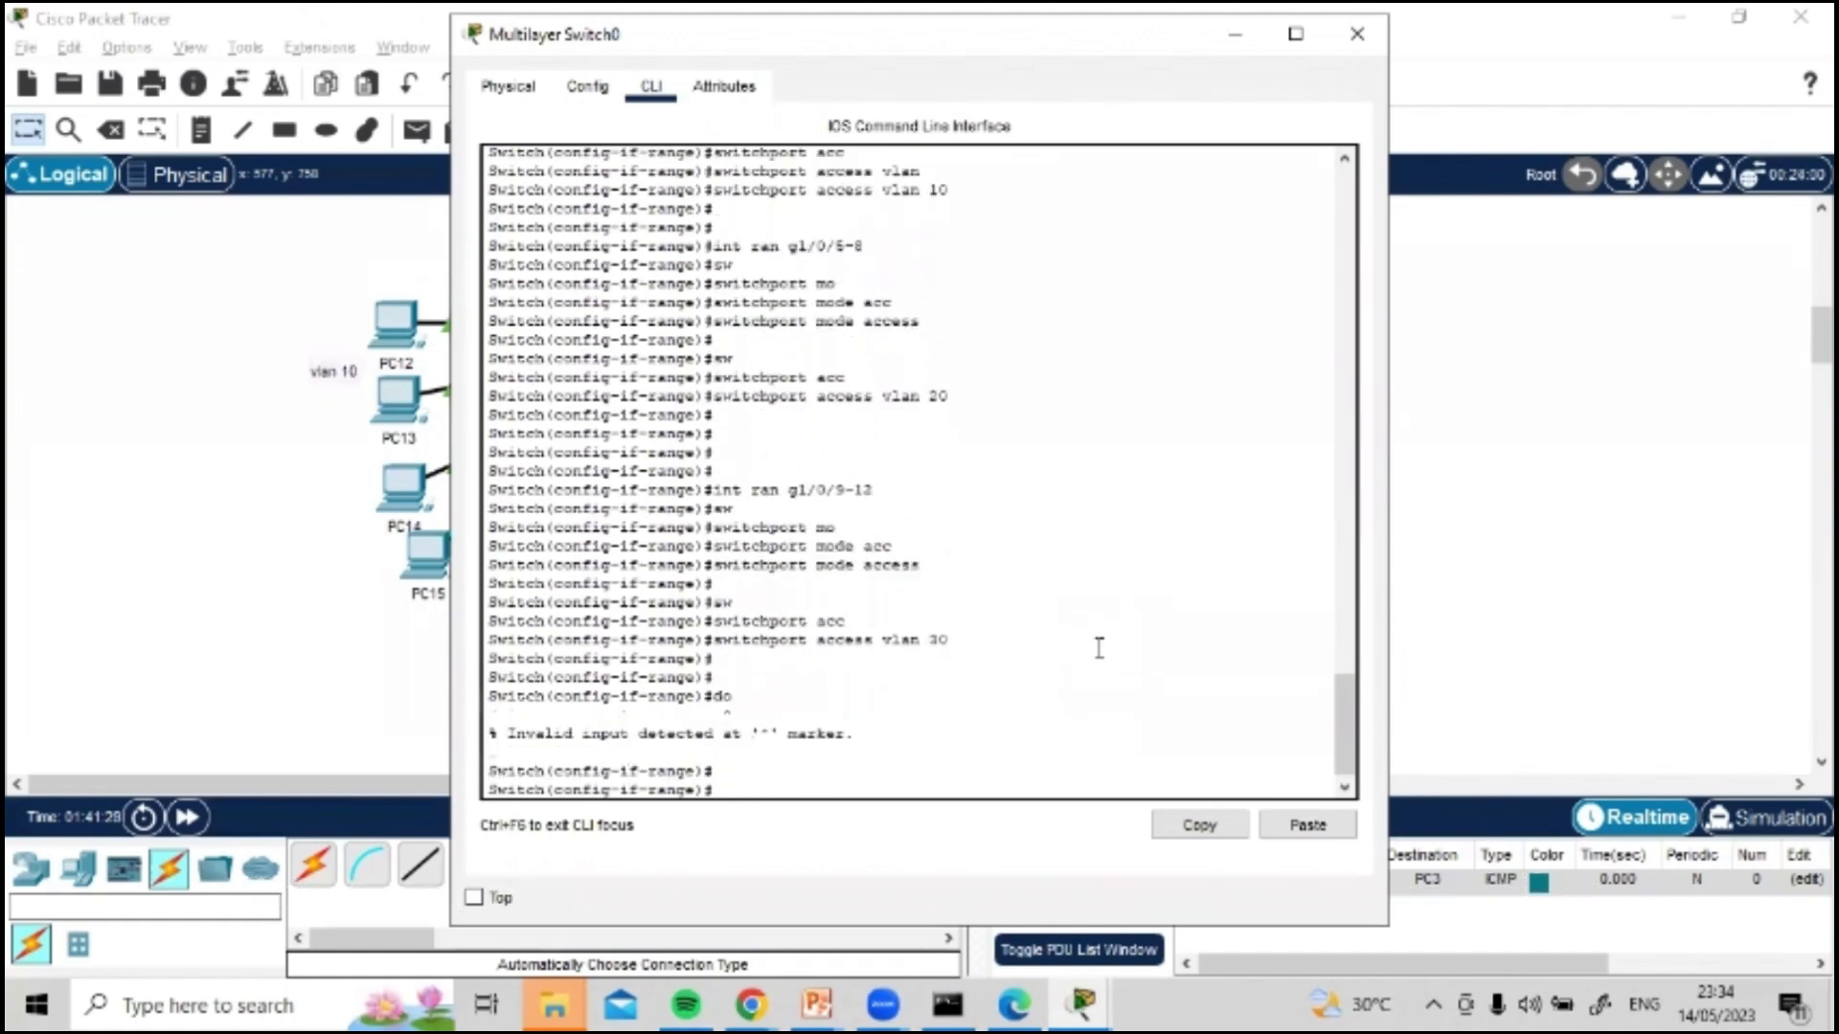
pyautogui.write('do wr')
pyautogui.press('Return')
pyautogui.press('Return')
pyautogui.press('Return')
pyautogui.press('Return')
pyautogui.press('Return')
pyautogui.press('Return')
pyautogui.press('Return')
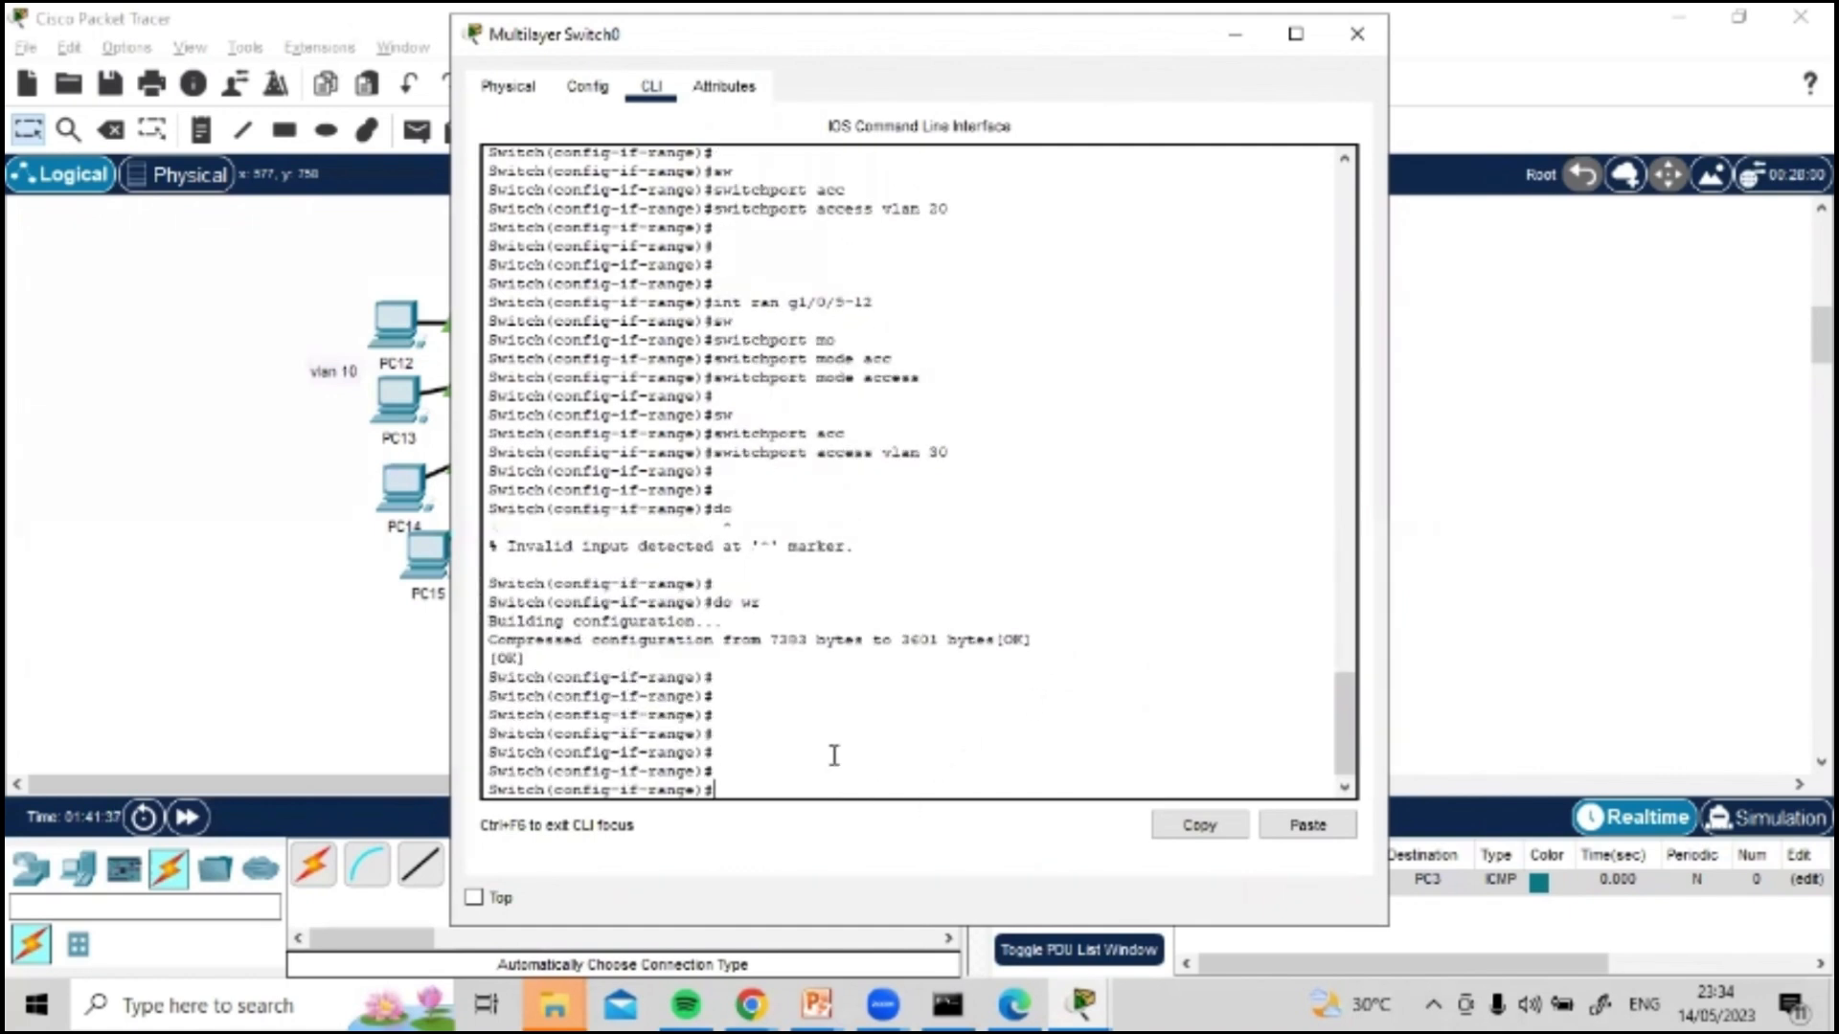
pyautogui.click(1357, 34)
# Step: Open PC12's IP configuration and set its static IPv4 address to 192.168.10.10
pyautogui.doubleClick(395, 324)
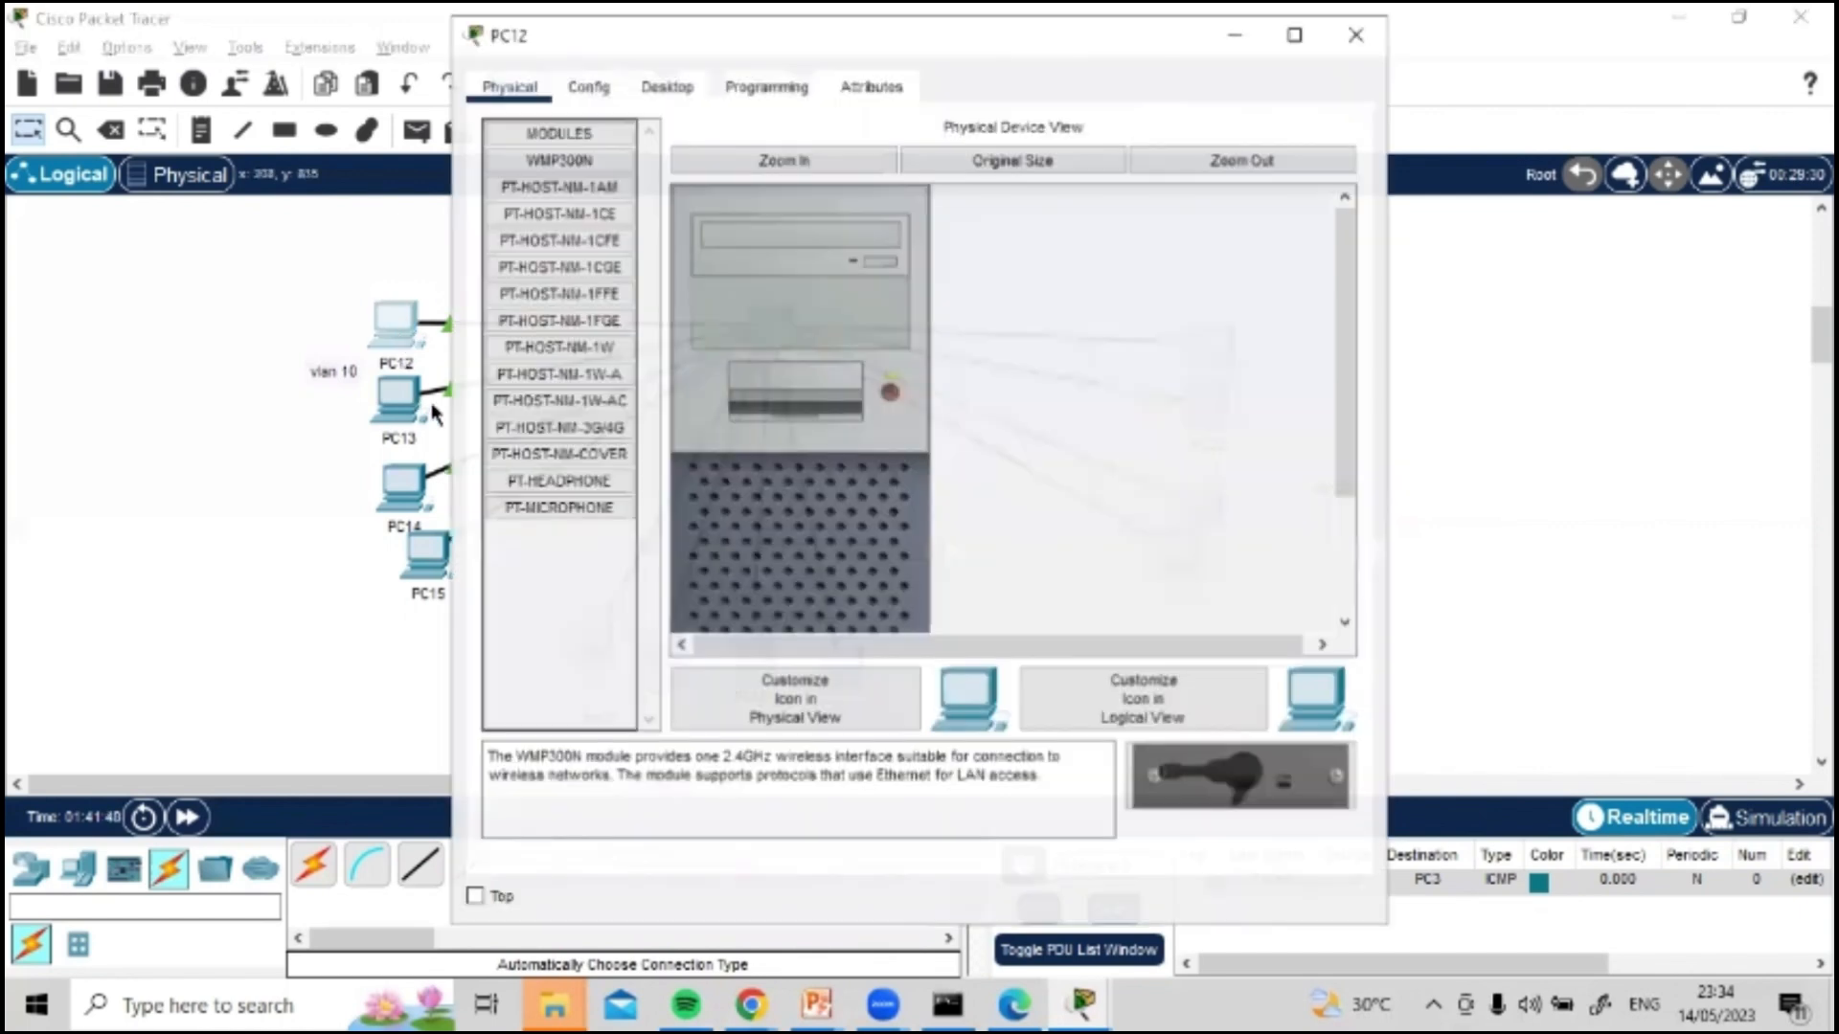
pyautogui.click(667, 88)
pyautogui.click(580, 171)
pyautogui.click(833, 276)
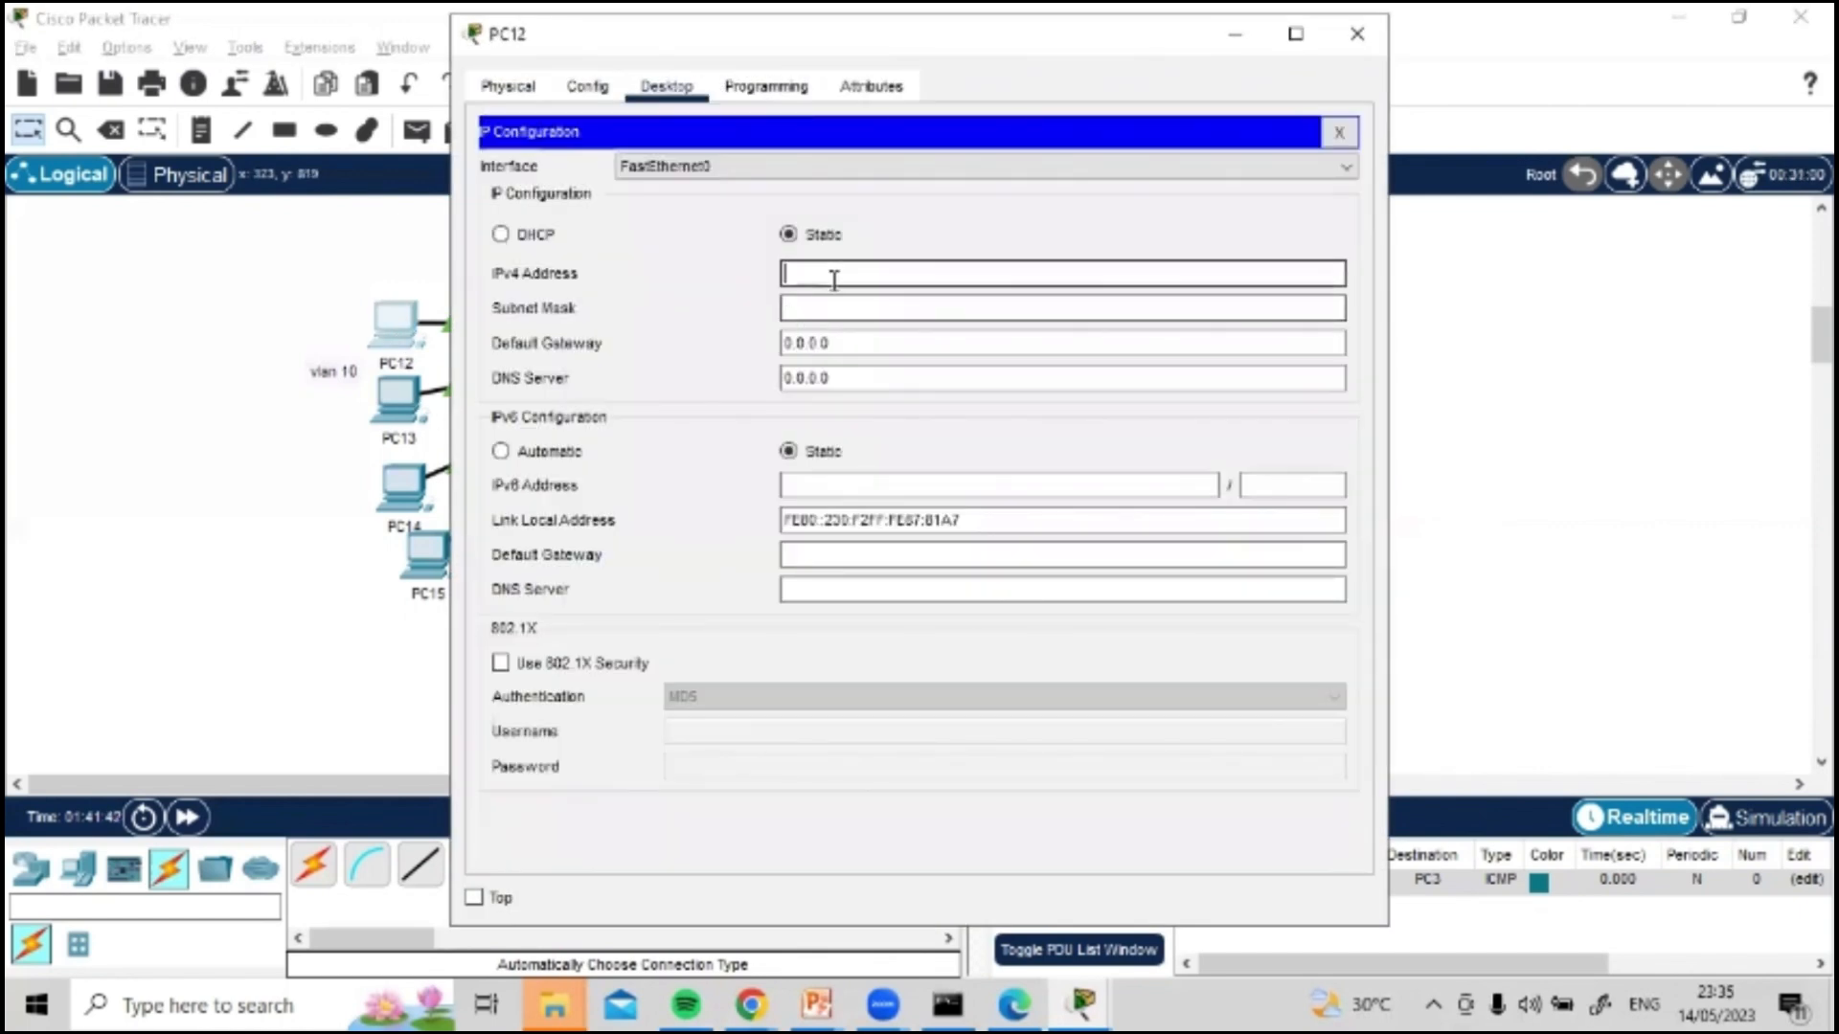
pyautogui.write('192.168.10.1')
pyautogui.click(906, 304)
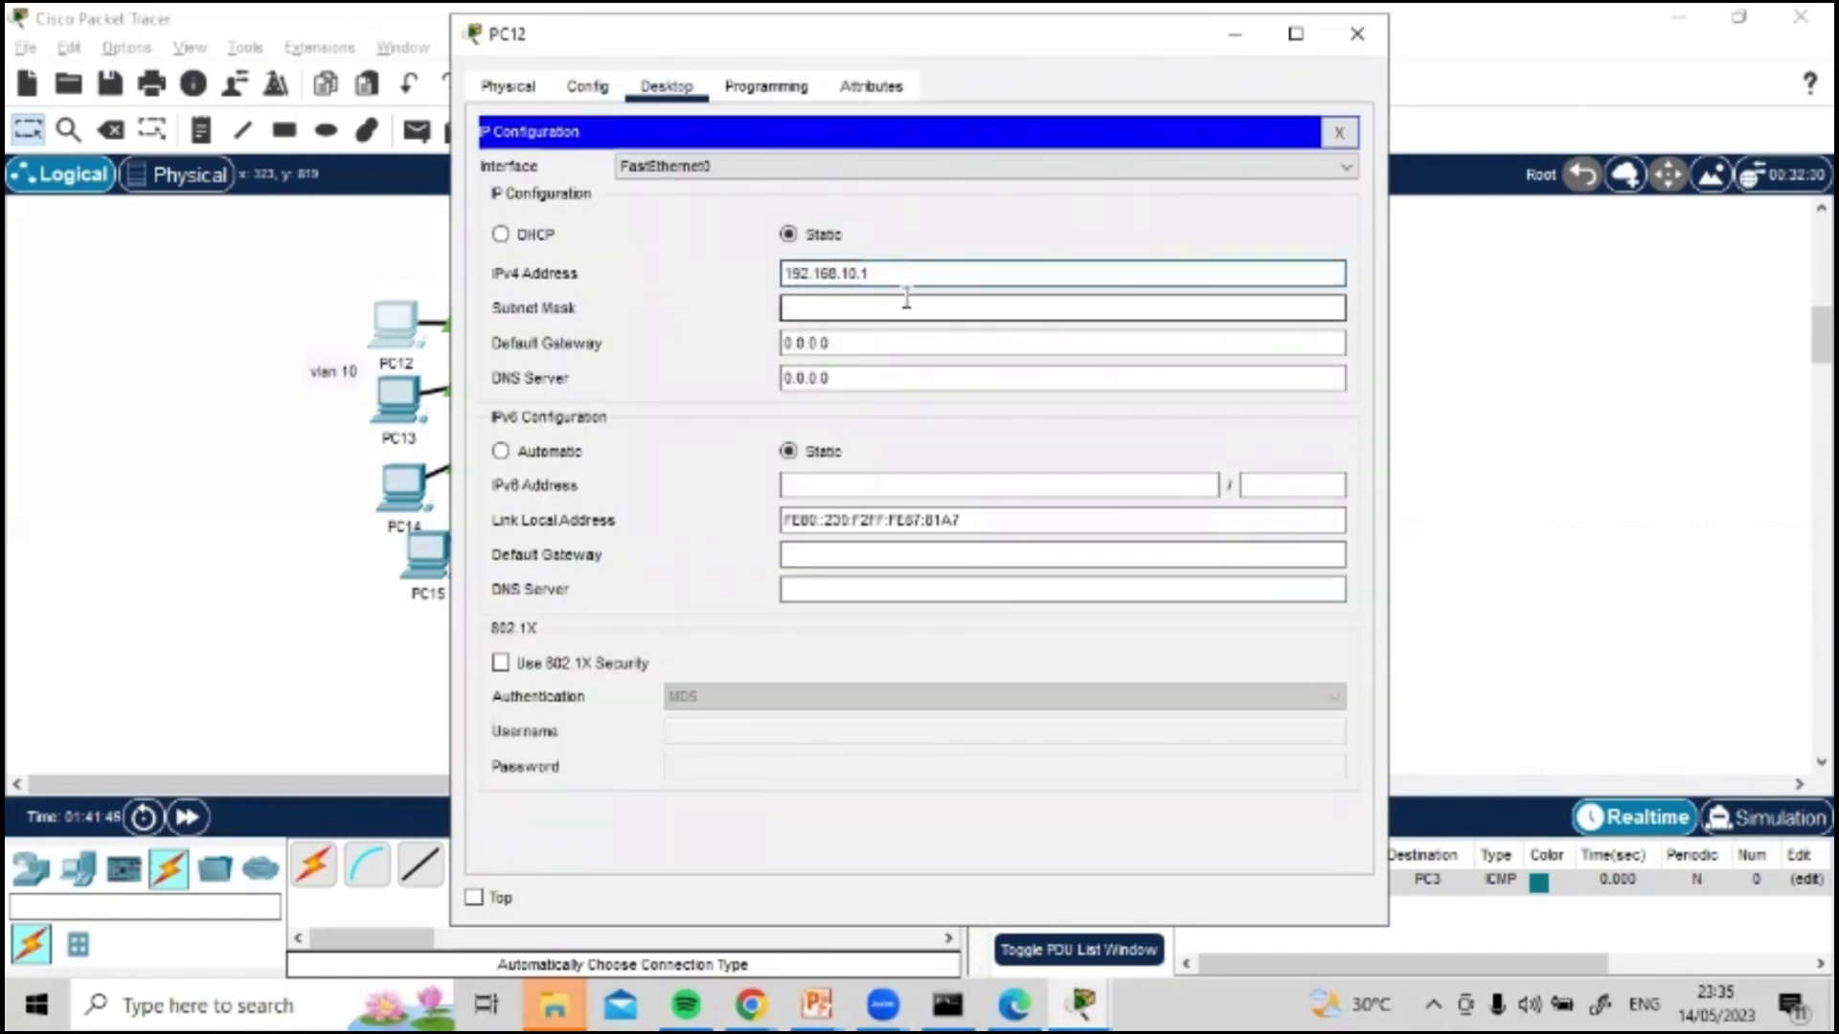
pyautogui.hotkey('ctrl', 'c')
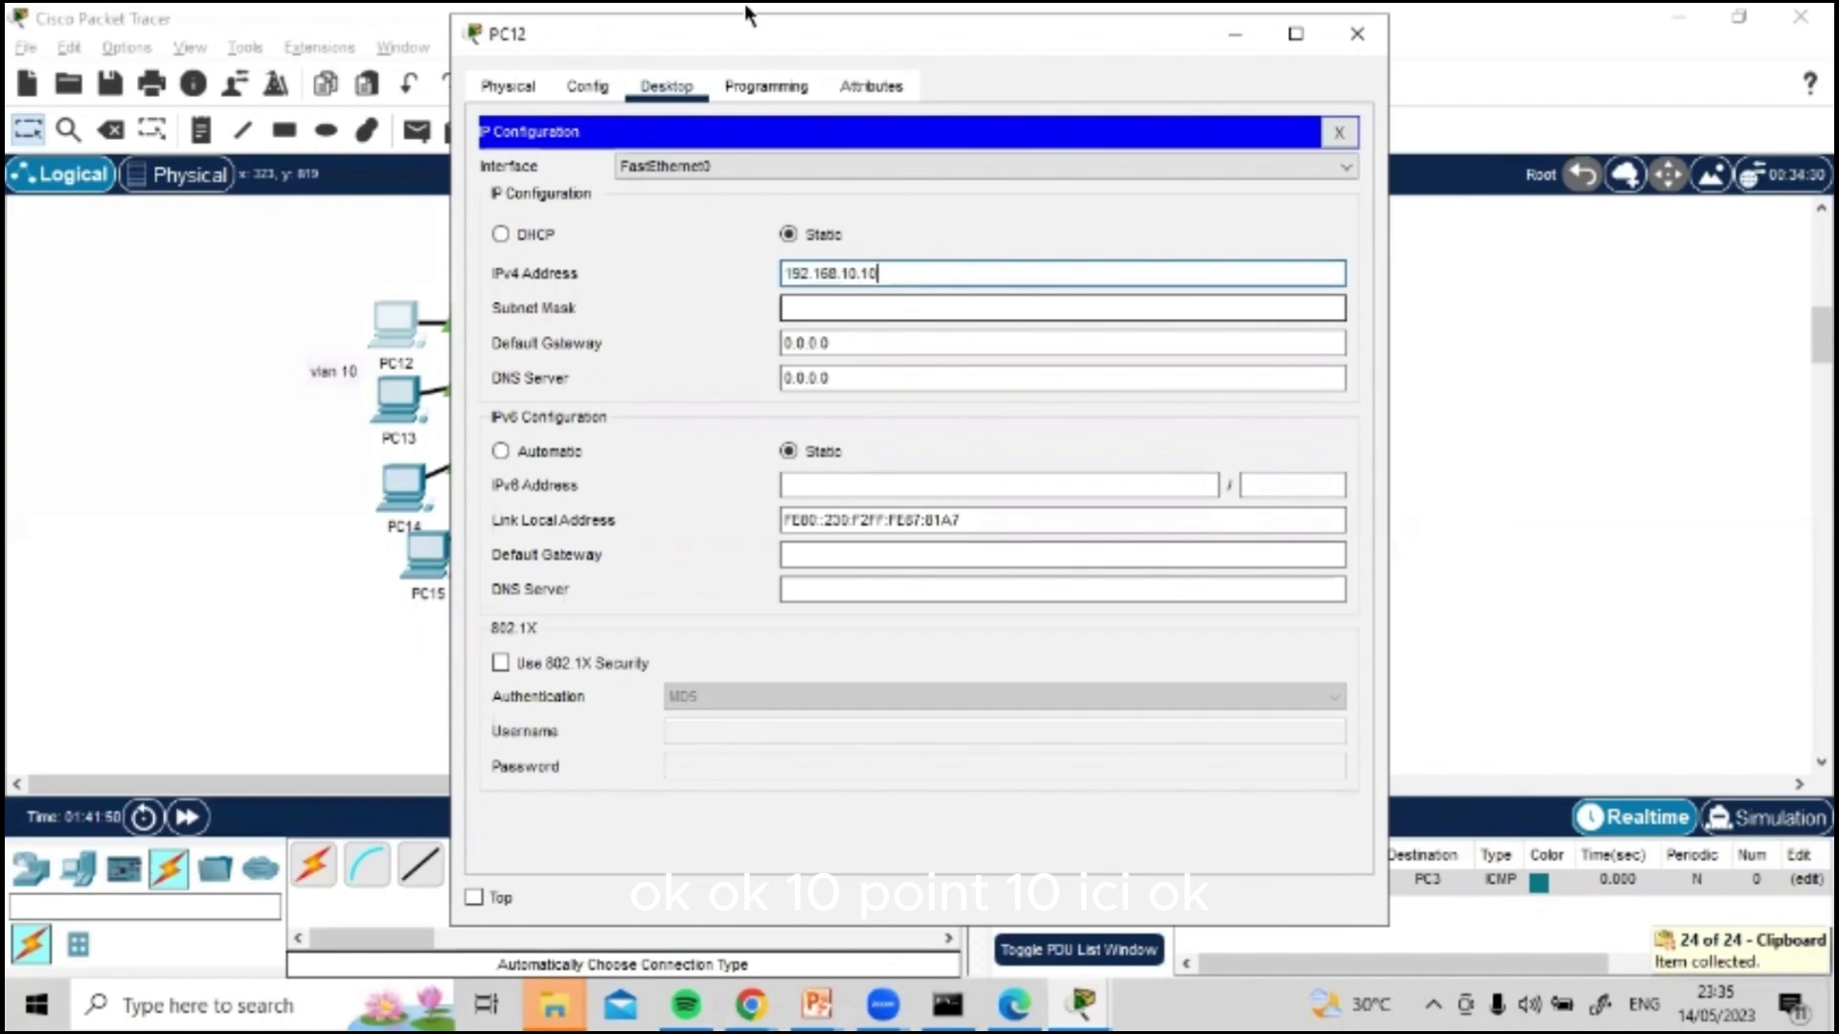
# Step: Fill in PC12's subnet mask 255.255.255.0, set its default gateway to 192.168.10.1 and close its window
pyautogui.click(882, 307)
pyautogui.click(862, 343)
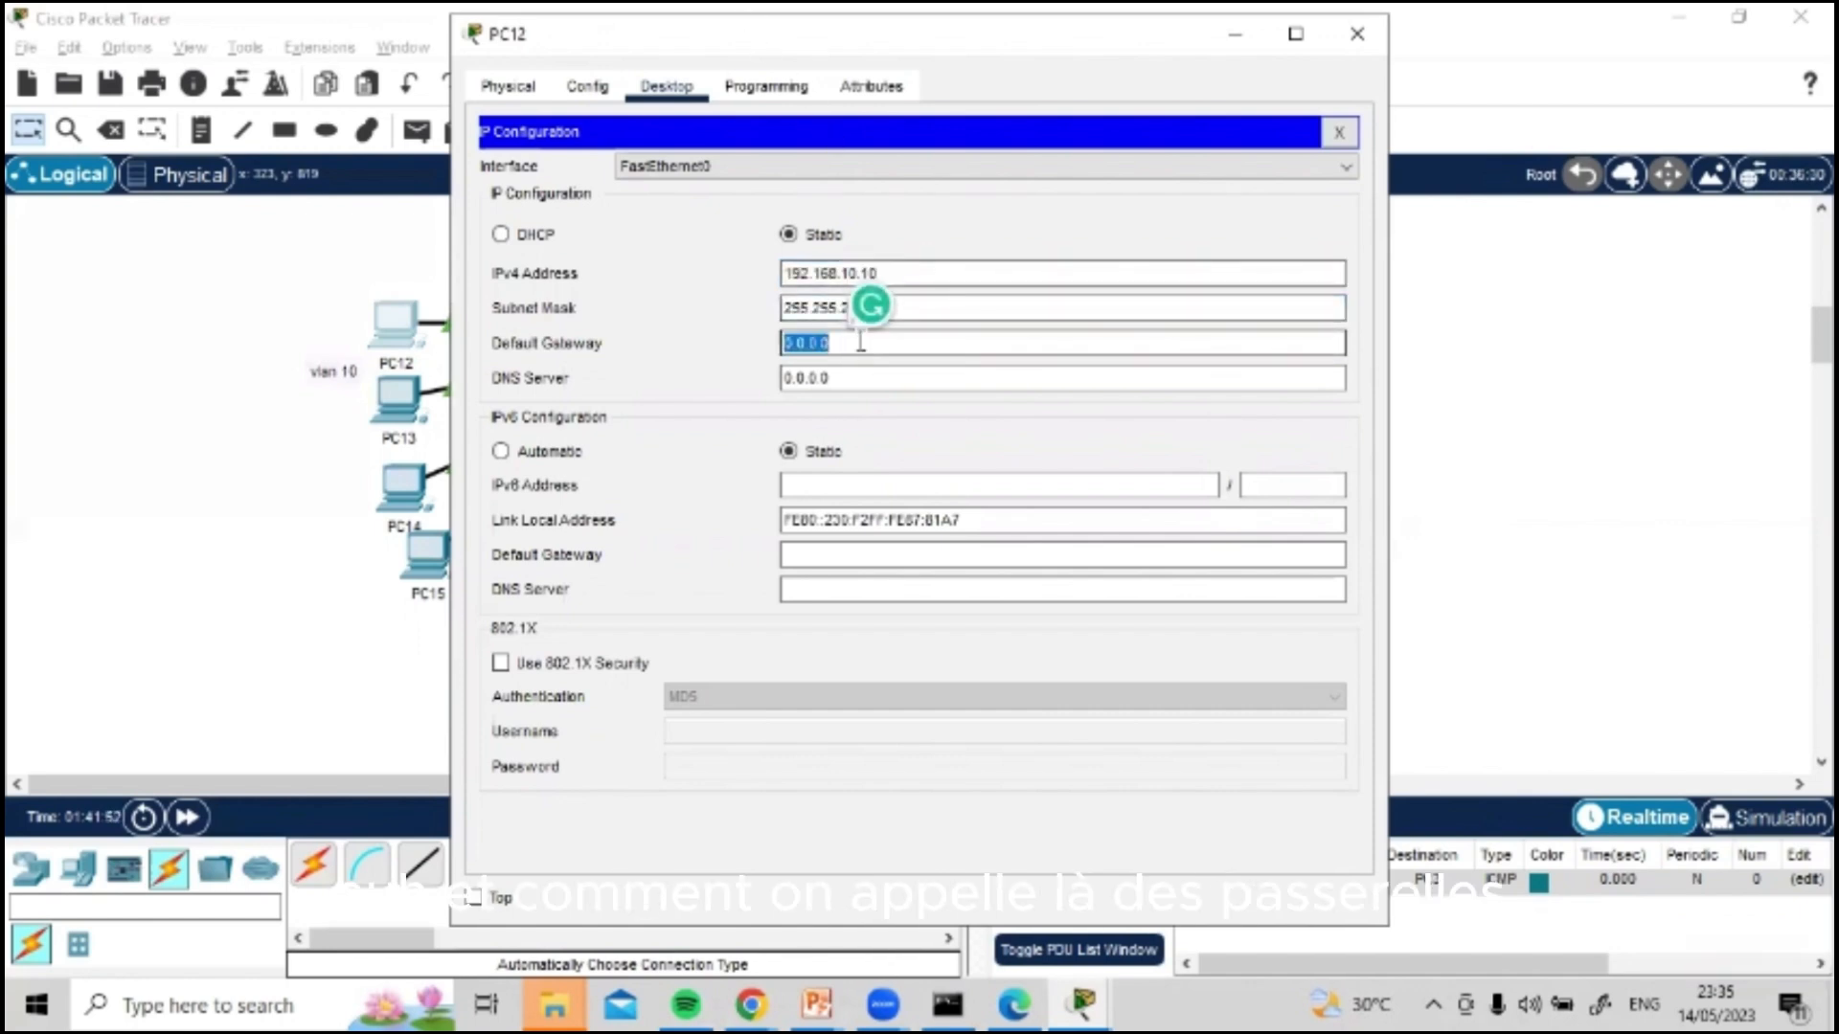
pyautogui.hotkey('ctrl', 'v')
pyautogui.write('1')
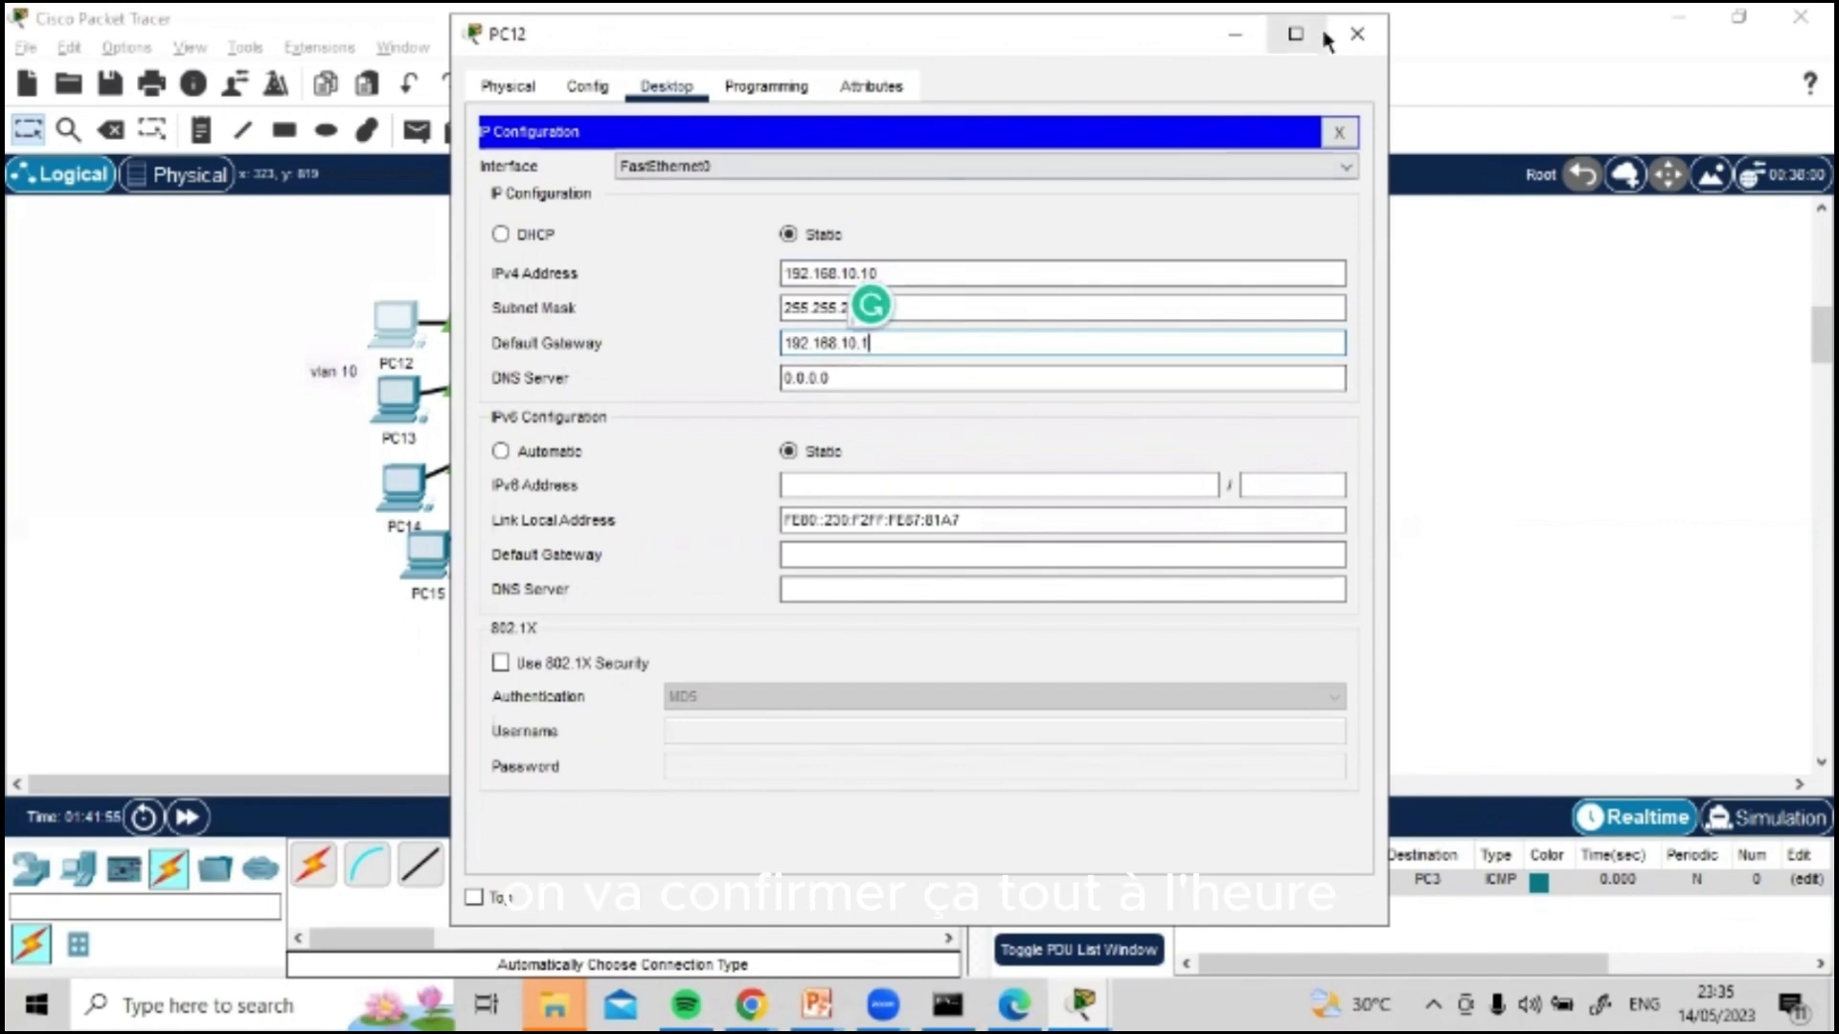
pyautogui.click(1357, 34)
# Step: Open PC13's IP configuration and set its static IPv4 address to 192.168.10.11
pyautogui.click(410, 406)
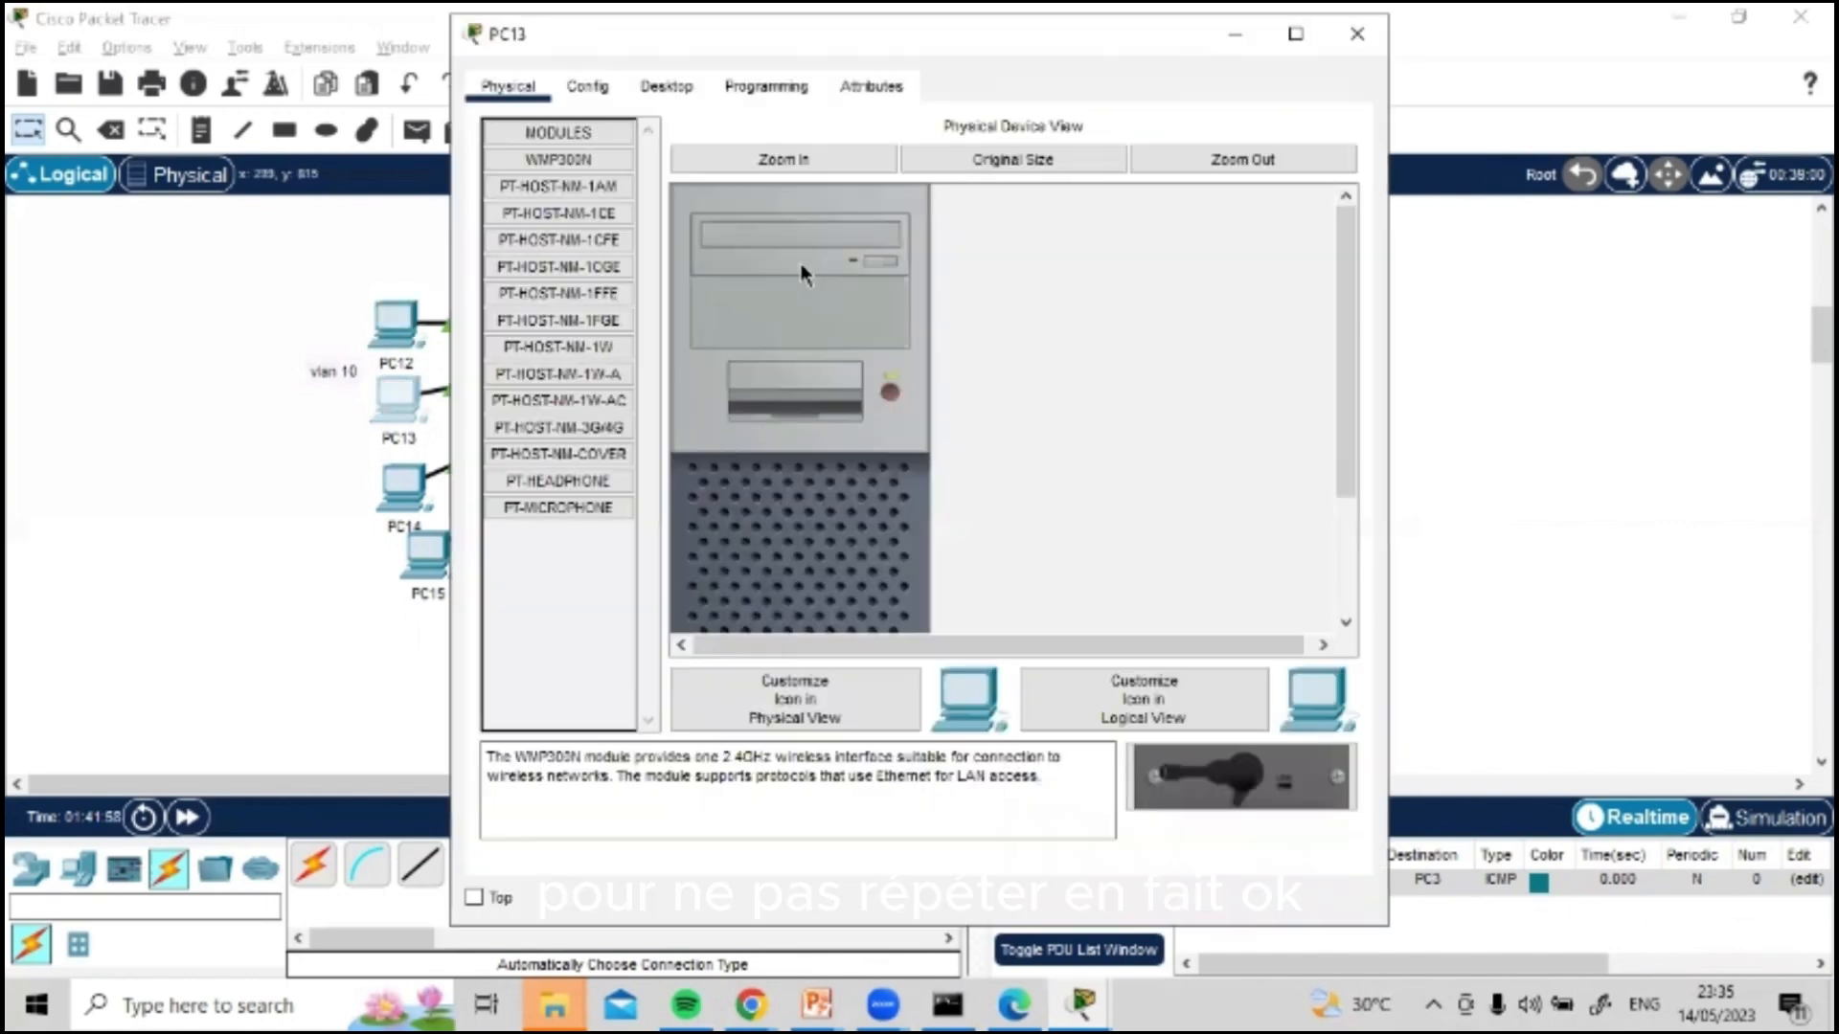
pyautogui.click(666, 87)
pyautogui.click(531, 158)
pyautogui.click(859, 274)
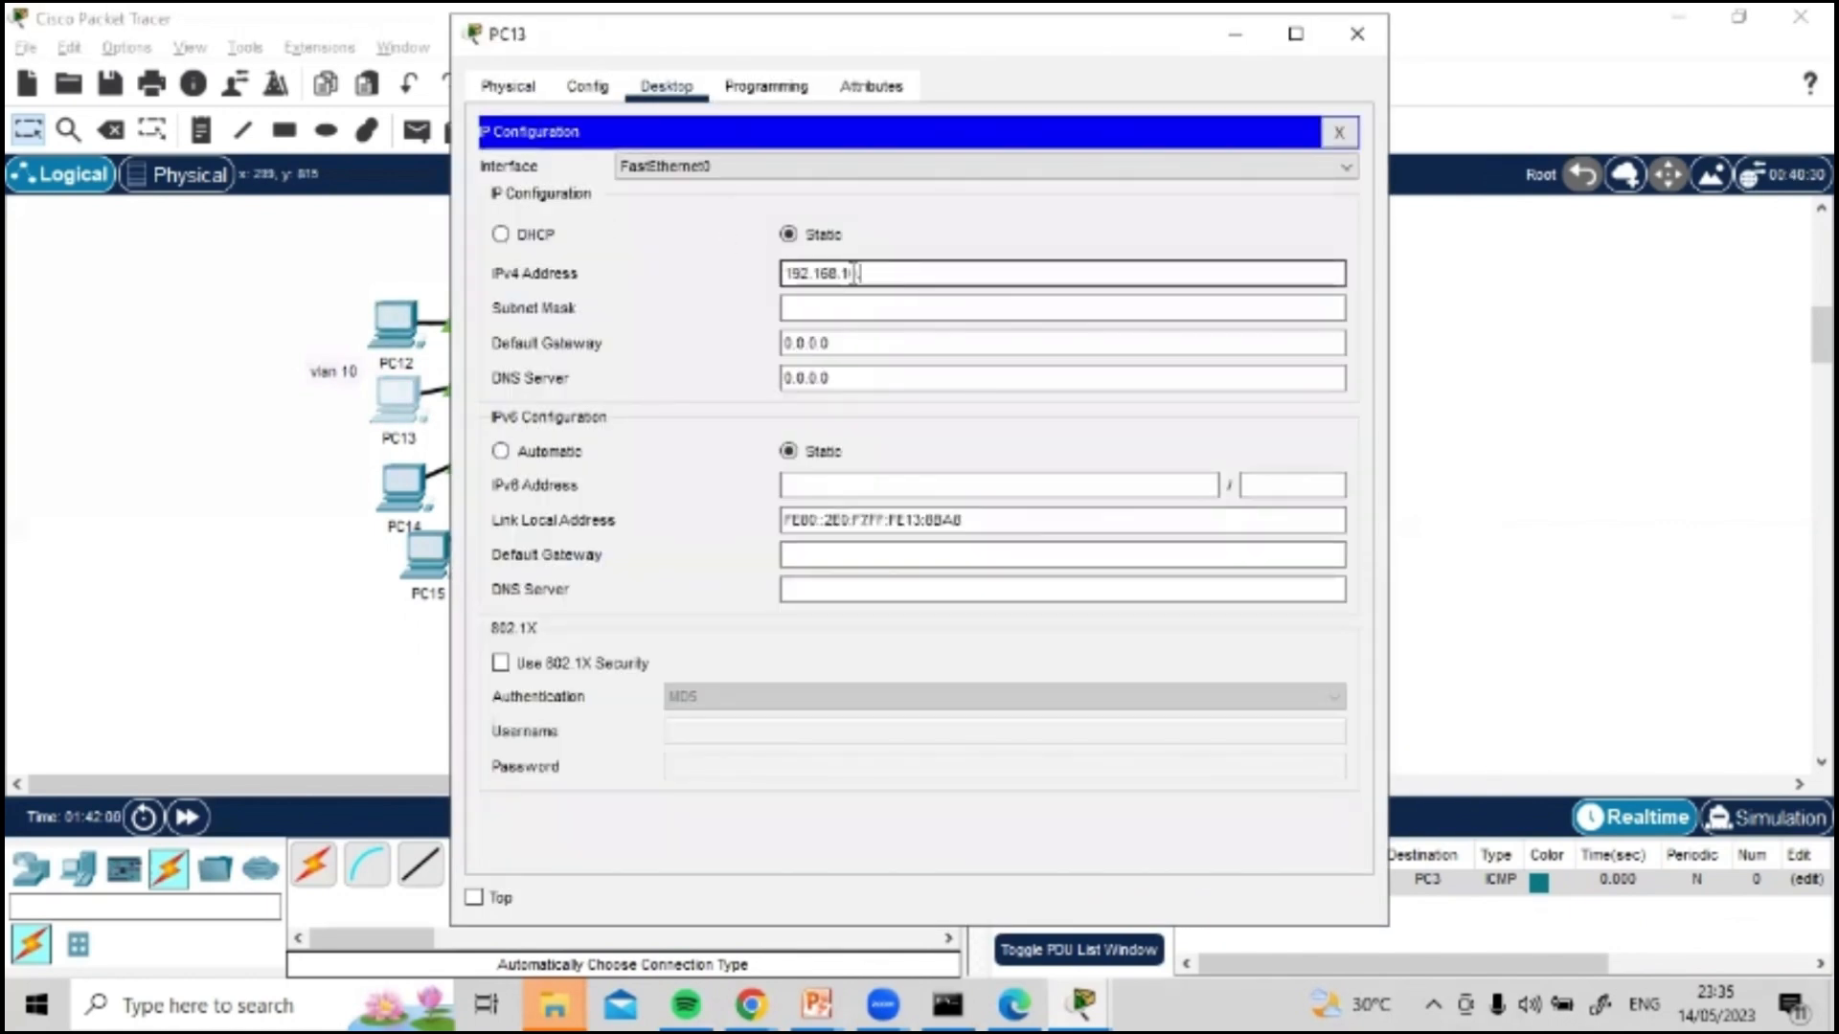
pyautogui.write('11')
# Step: Fill in PC13's subnet mask 255.255.255.0, set its default gateway to 192.168.10.1 and close its window
pyautogui.click(867, 310)
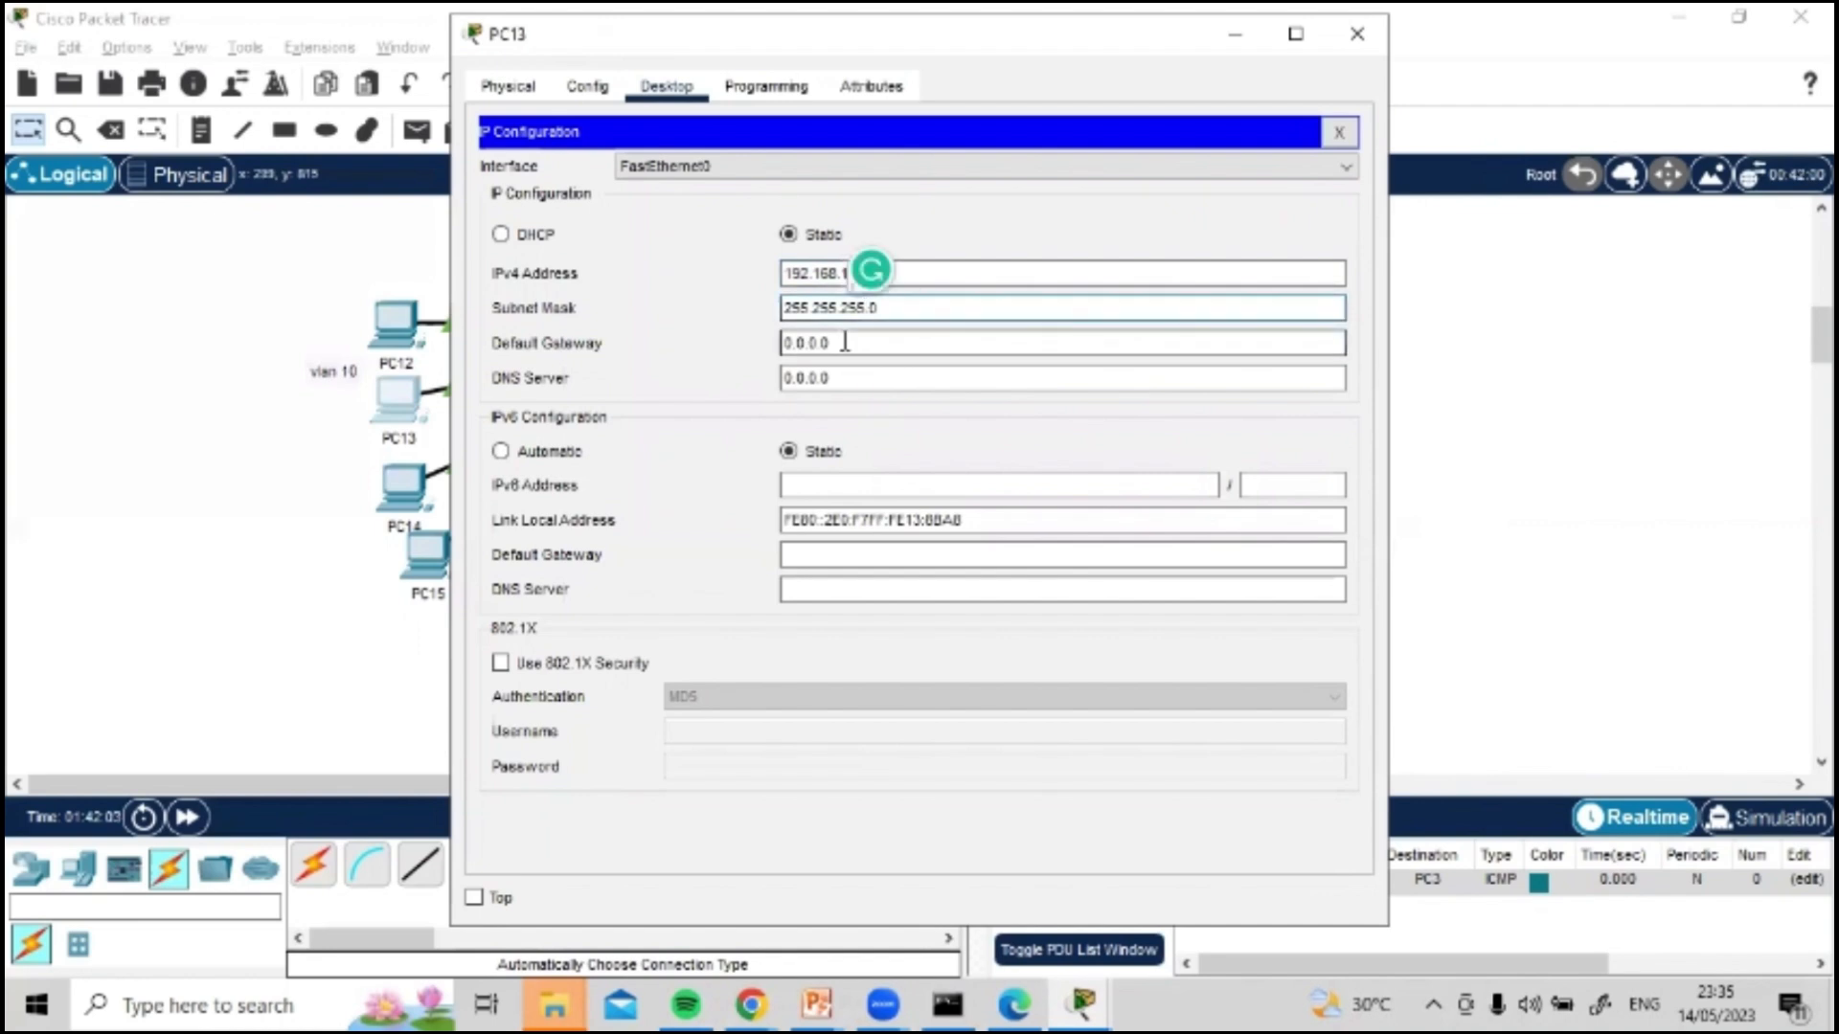
pyautogui.doubleClick(844, 342)
pyautogui.write('192.168.10.1')
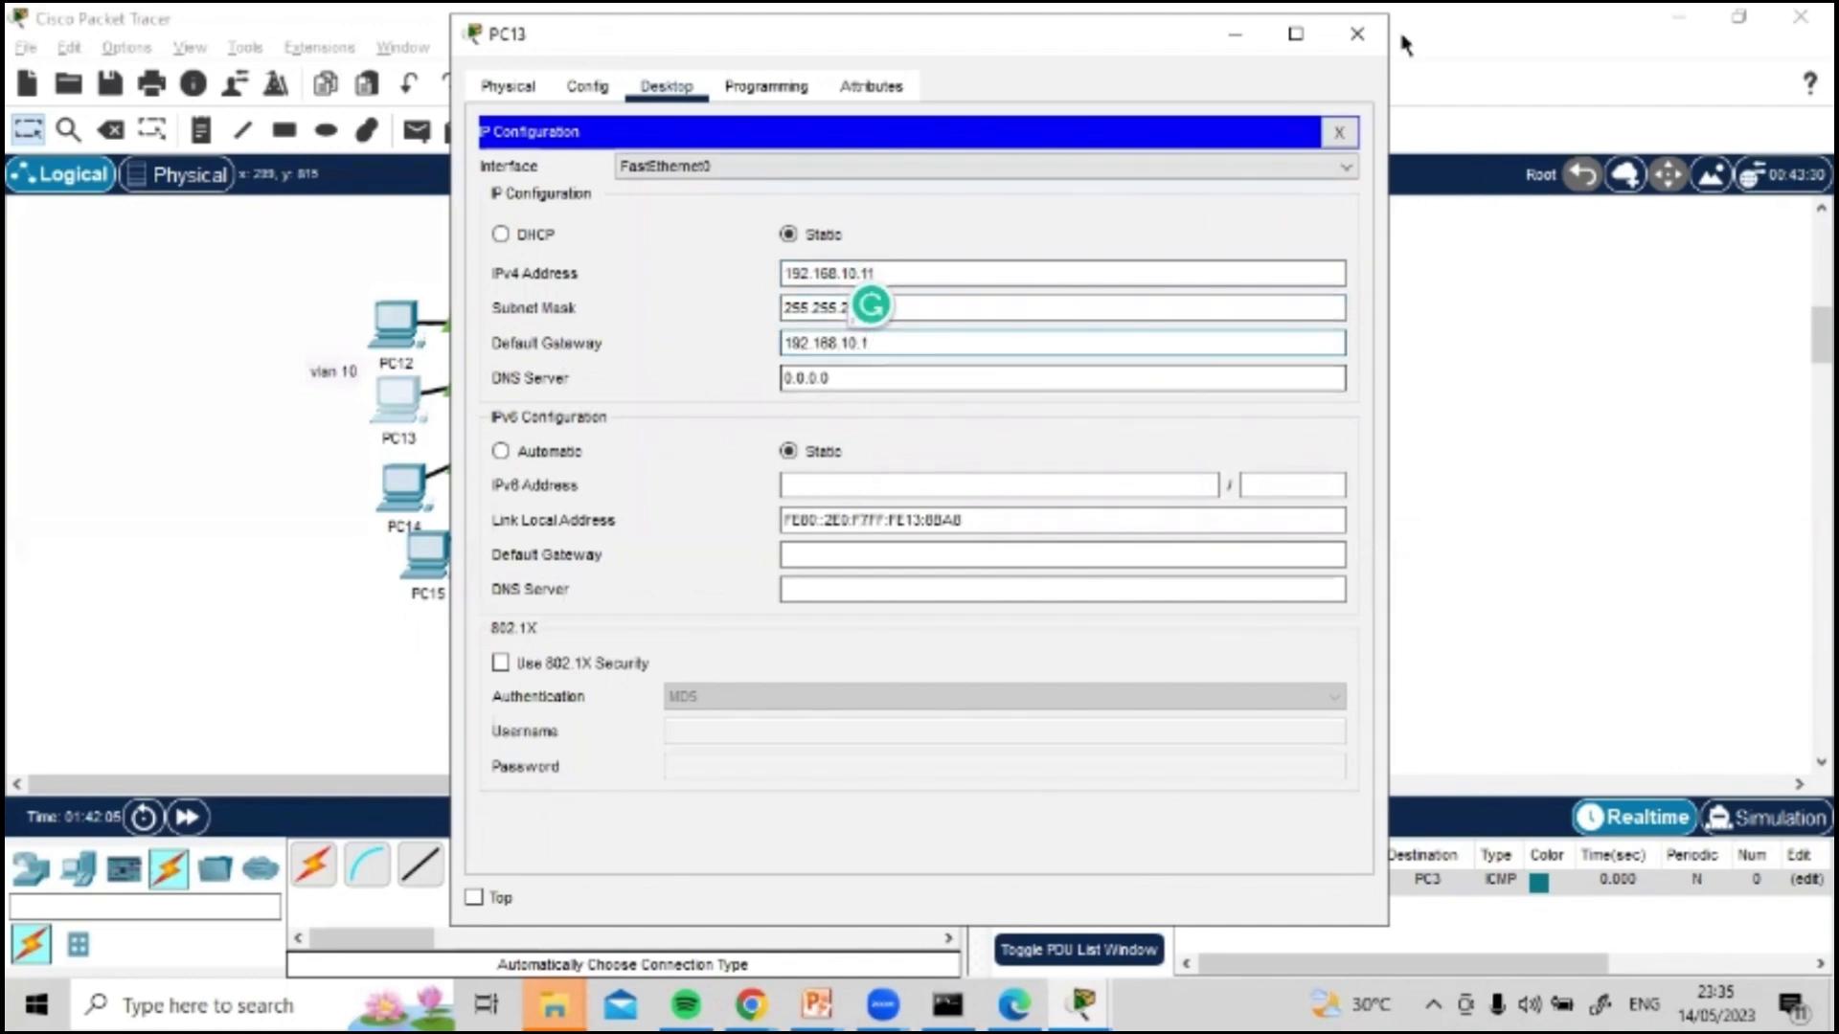
pyautogui.click(1357, 34)
# Step: Open PC14's IP configuration and set its static IPv4 address to 192.168.10.12
pyautogui.click(402, 486)
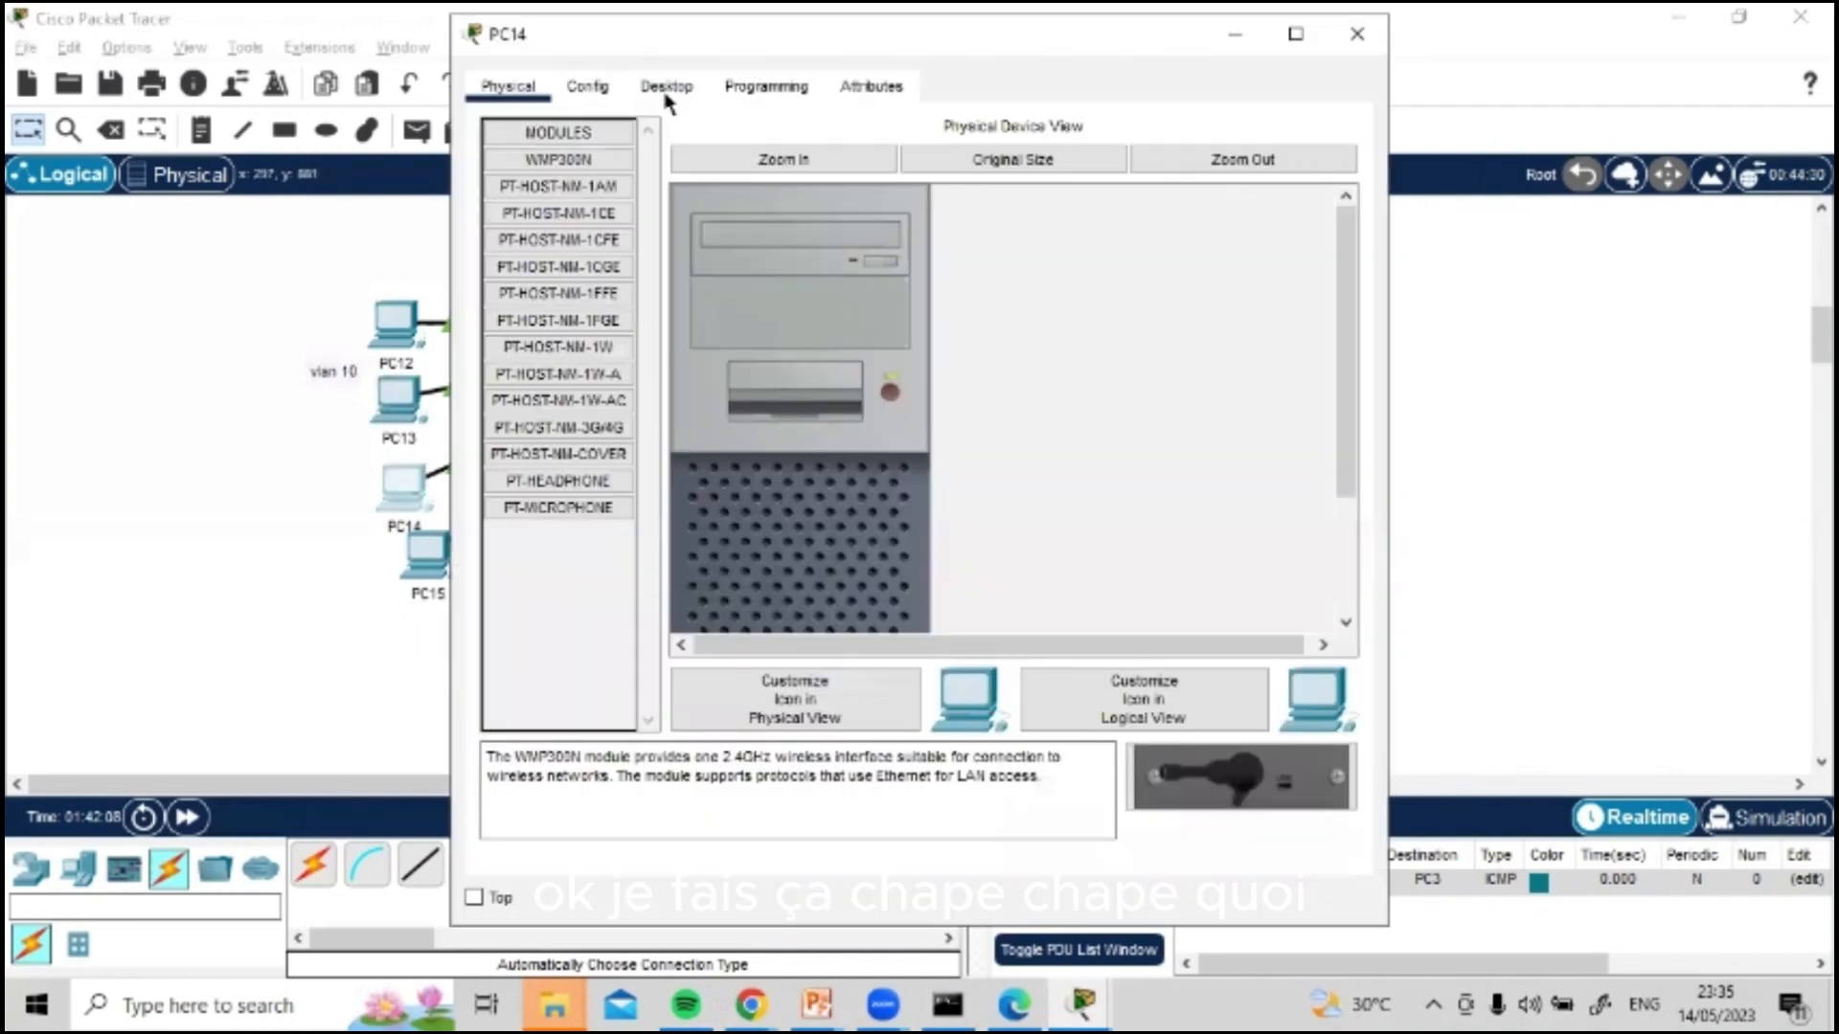
pyautogui.click(666, 90)
pyautogui.click(565, 192)
pyautogui.click(885, 274)
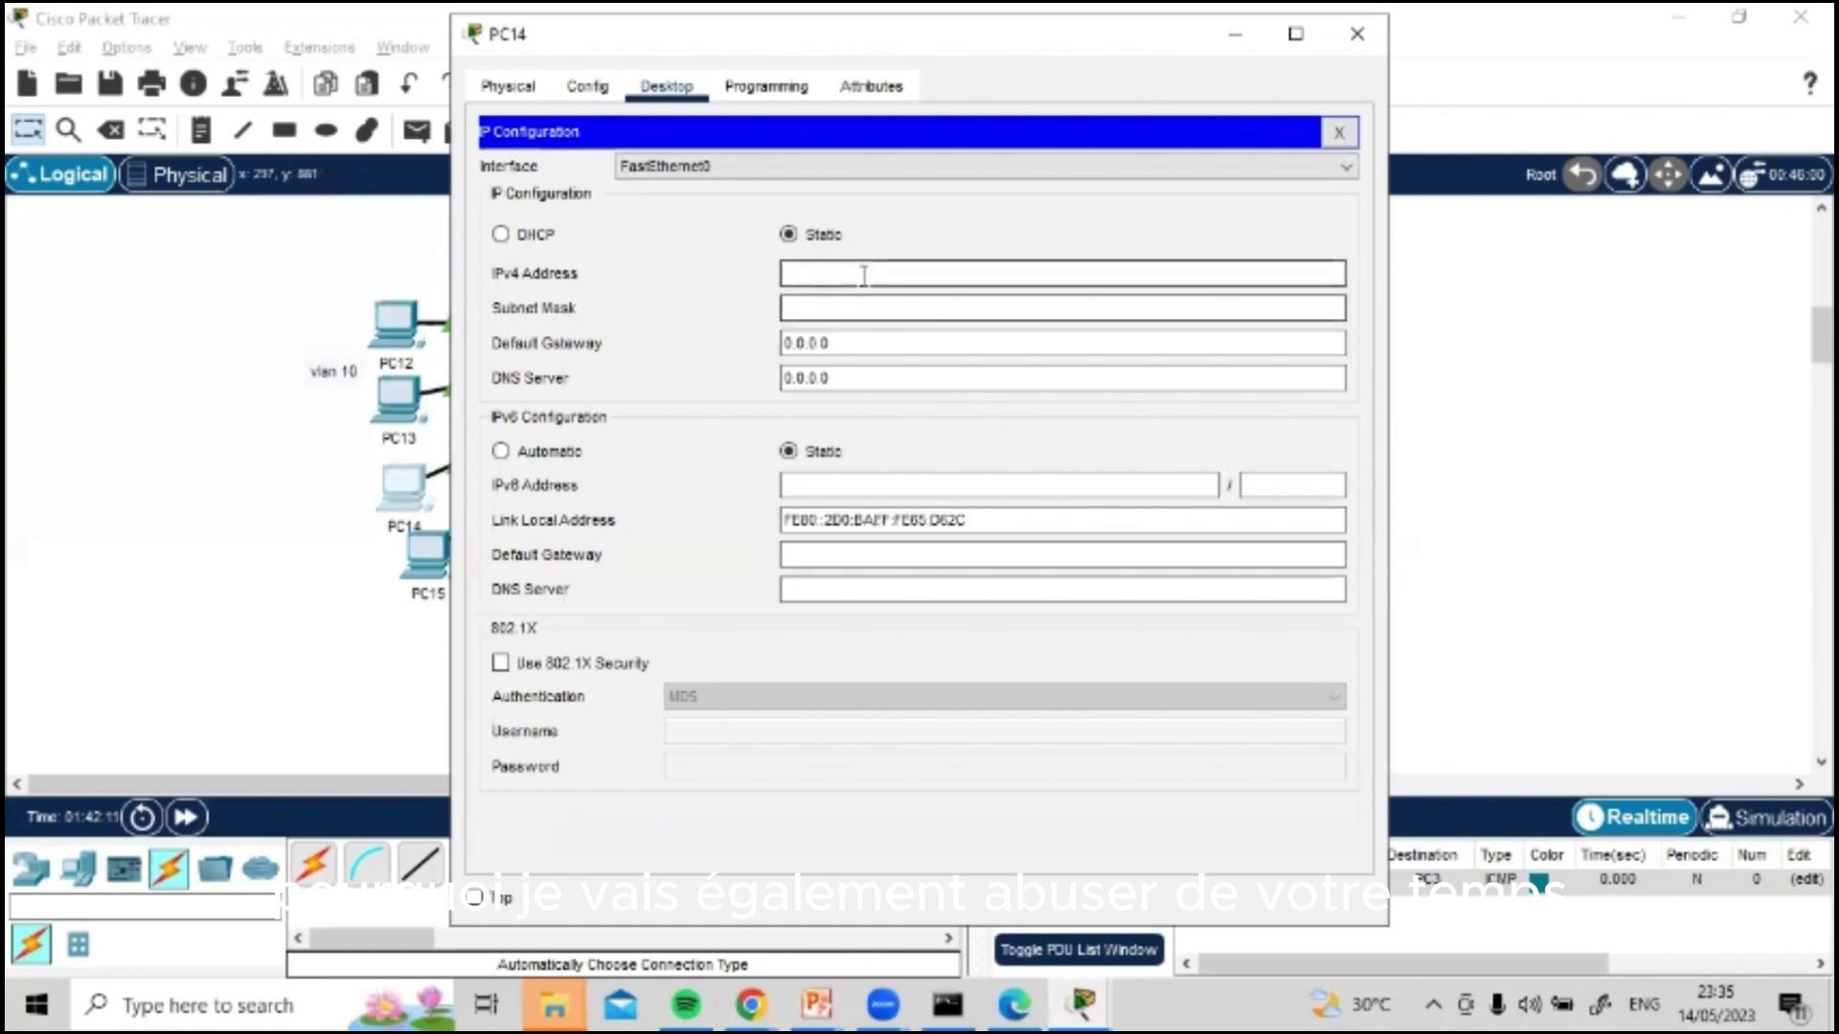
pyautogui.write('192.168.10.12')
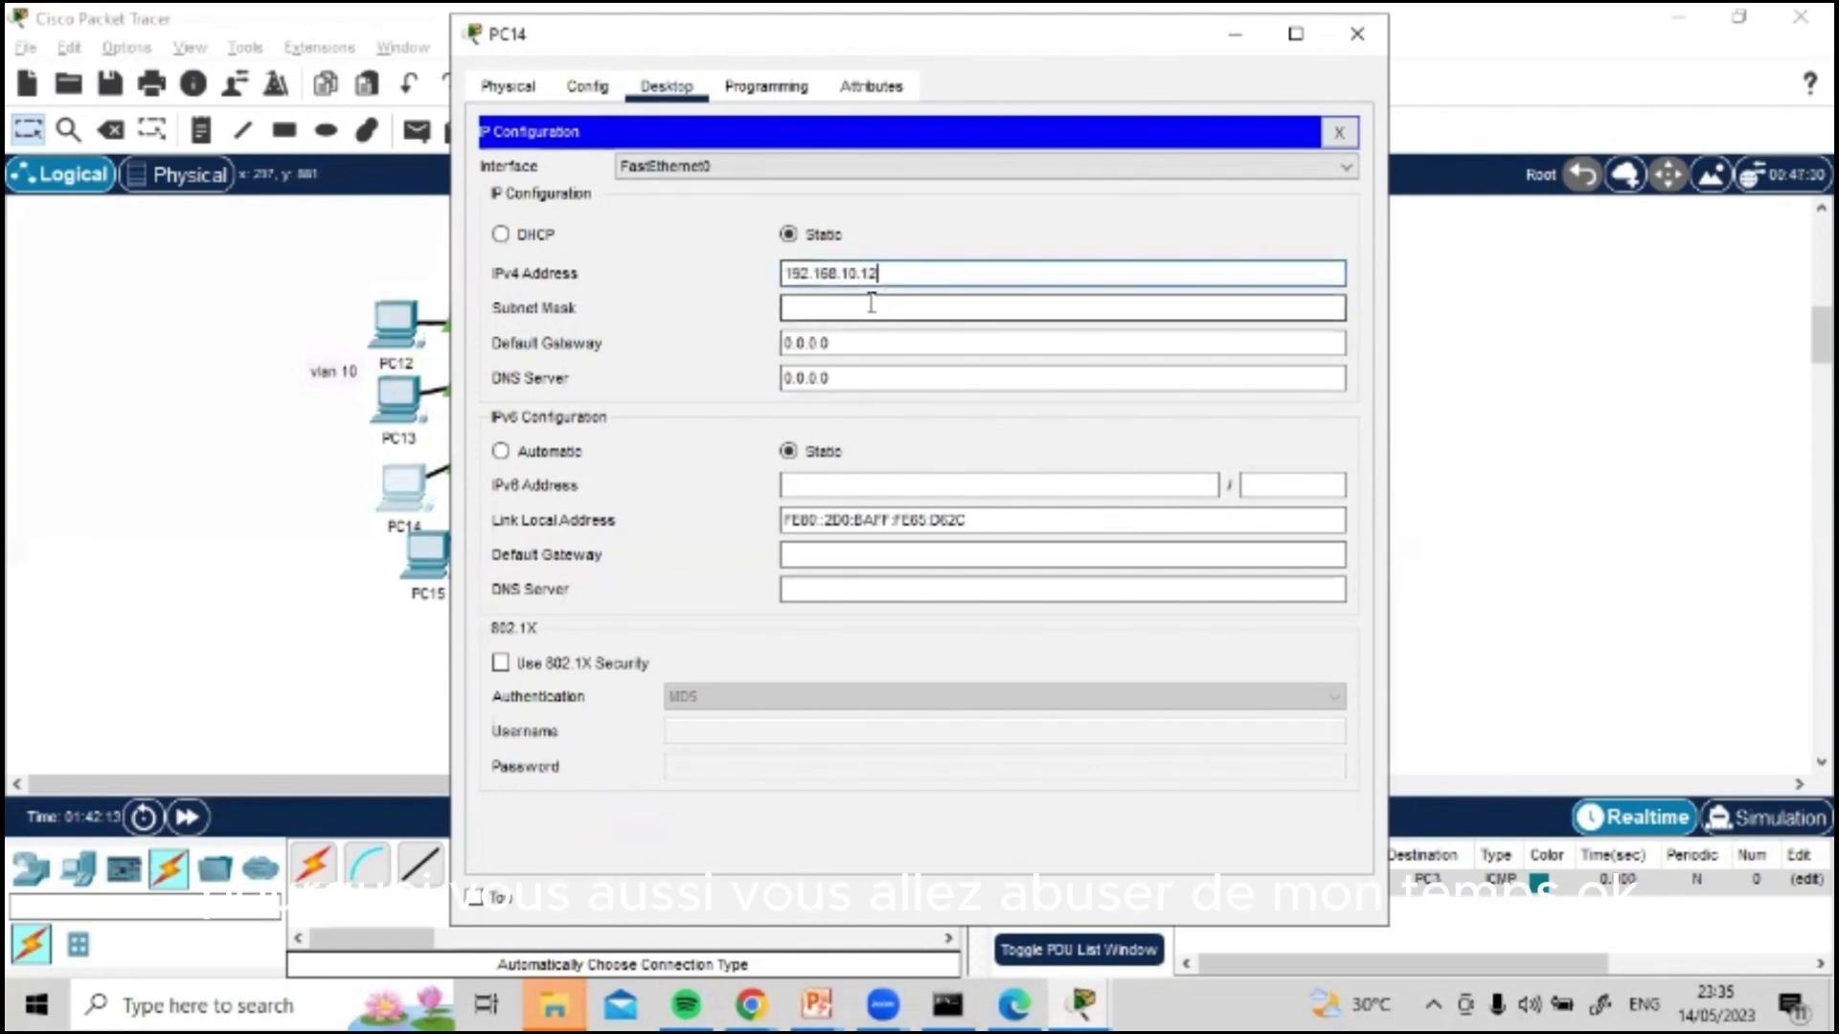
# Step: Fill in PC14's subnet mask 255.255.255.0, set its default gateway to 192.168.10.1 and close its window
pyautogui.click(872, 303)
pyautogui.press('Tab')
pyautogui.write('192.168.10.1')
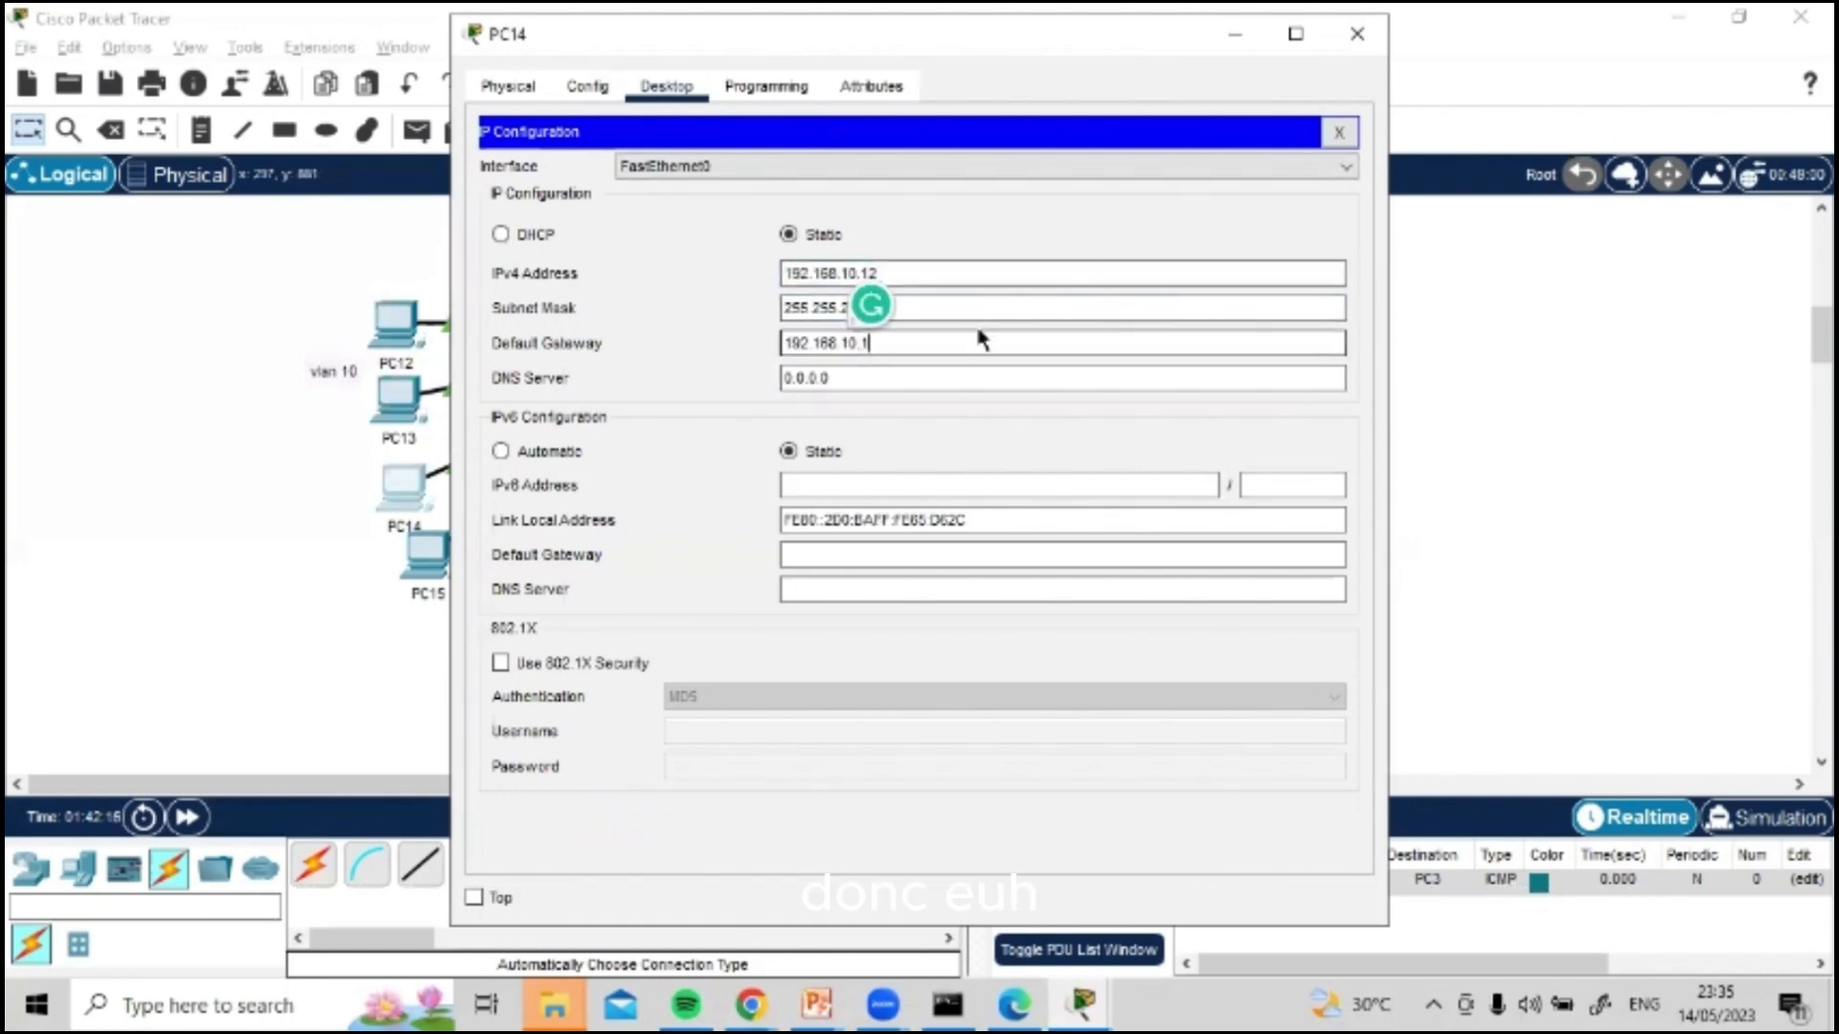
pyautogui.click(1357, 33)
# Step: Open PC15's IP configuration and set its static IPv4 address to 192.168.10.13
pyautogui.click(424, 544)
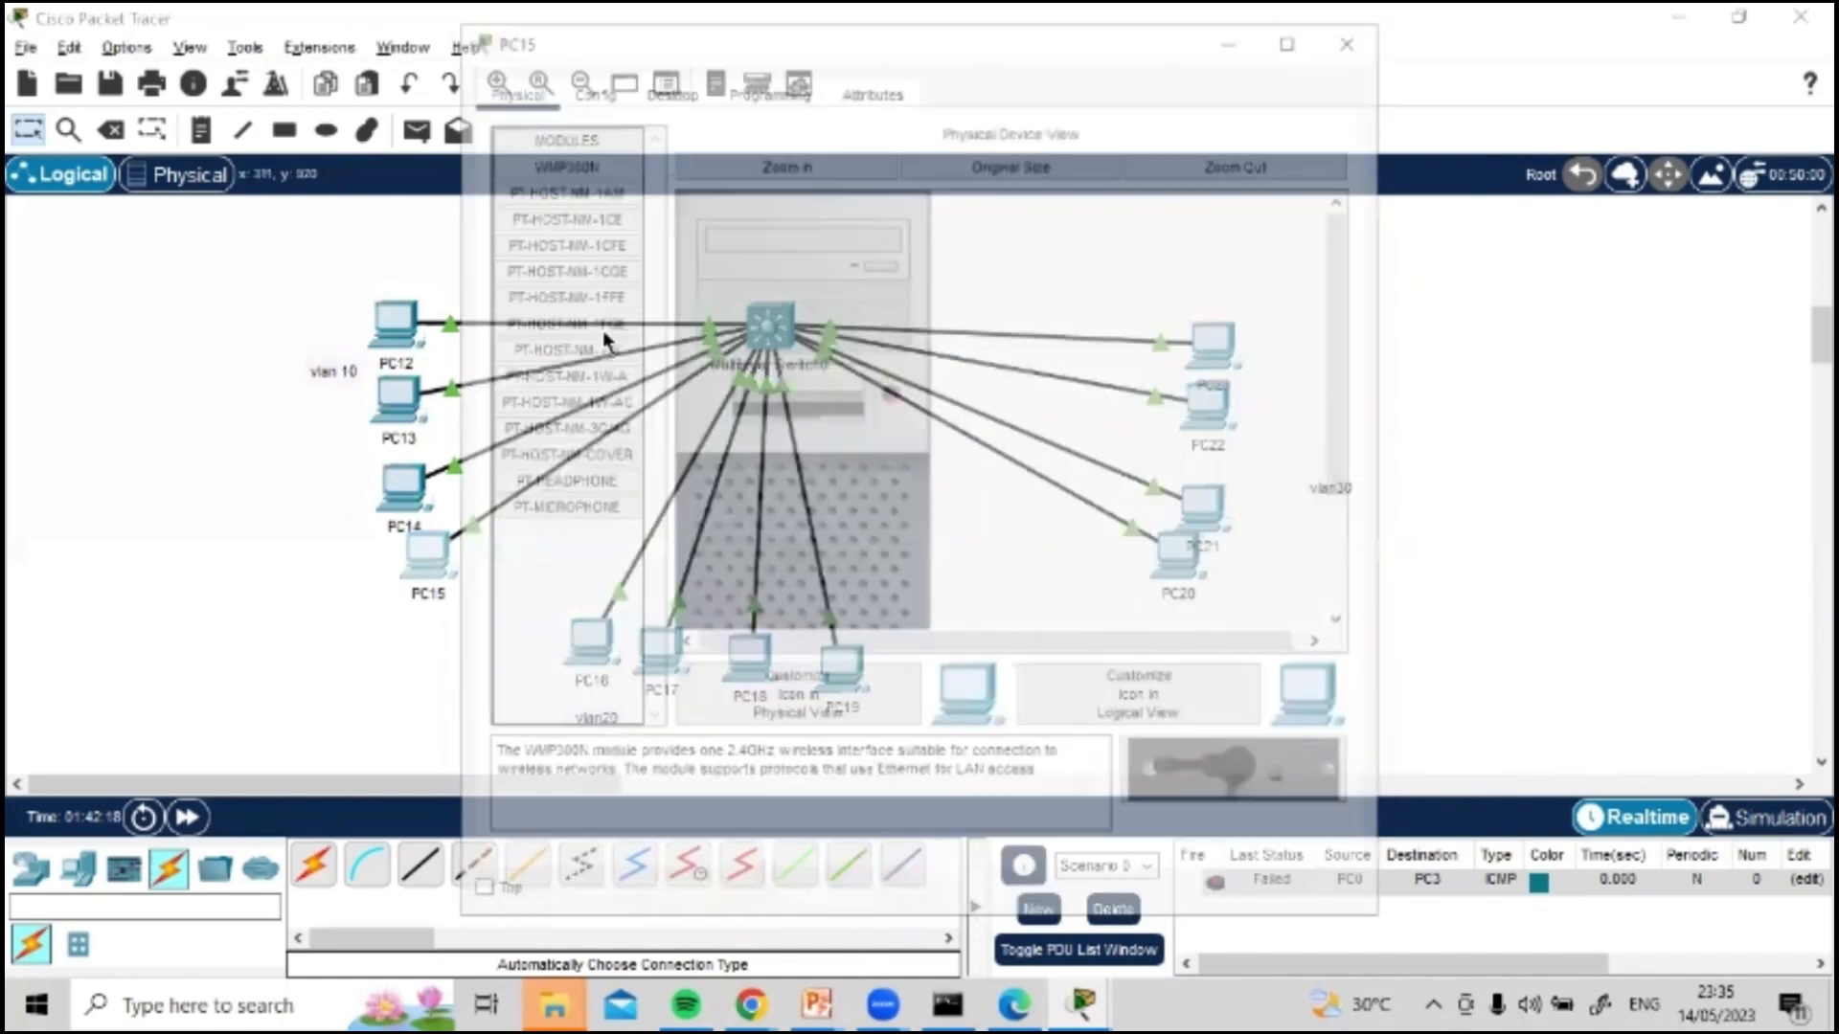
pyautogui.click(667, 86)
pyautogui.click(584, 226)
pyautogui.click(879, 271)
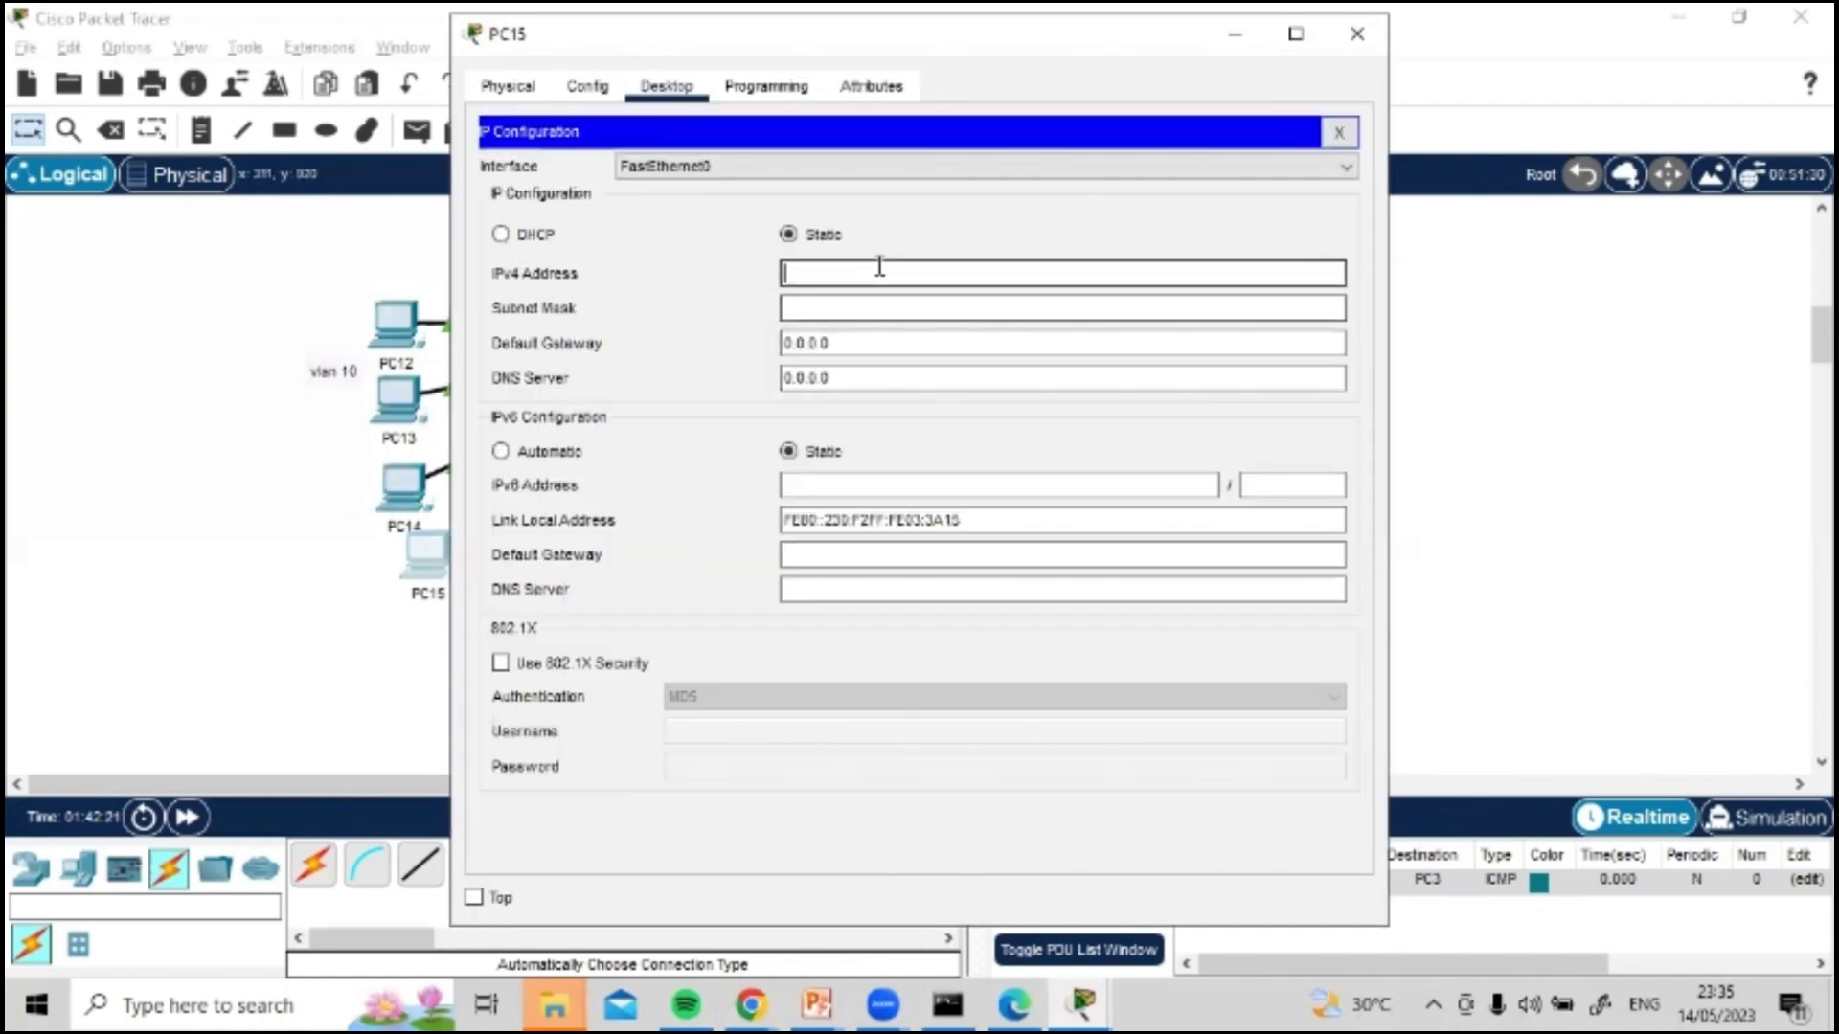
pyautogui.write('192.168.10.13')
# Step: Fill in PC15's subnet mask 255.255.255.0, set its default gateway to 192.168.10.1 and close its window
pyautogui.click(888, 306)
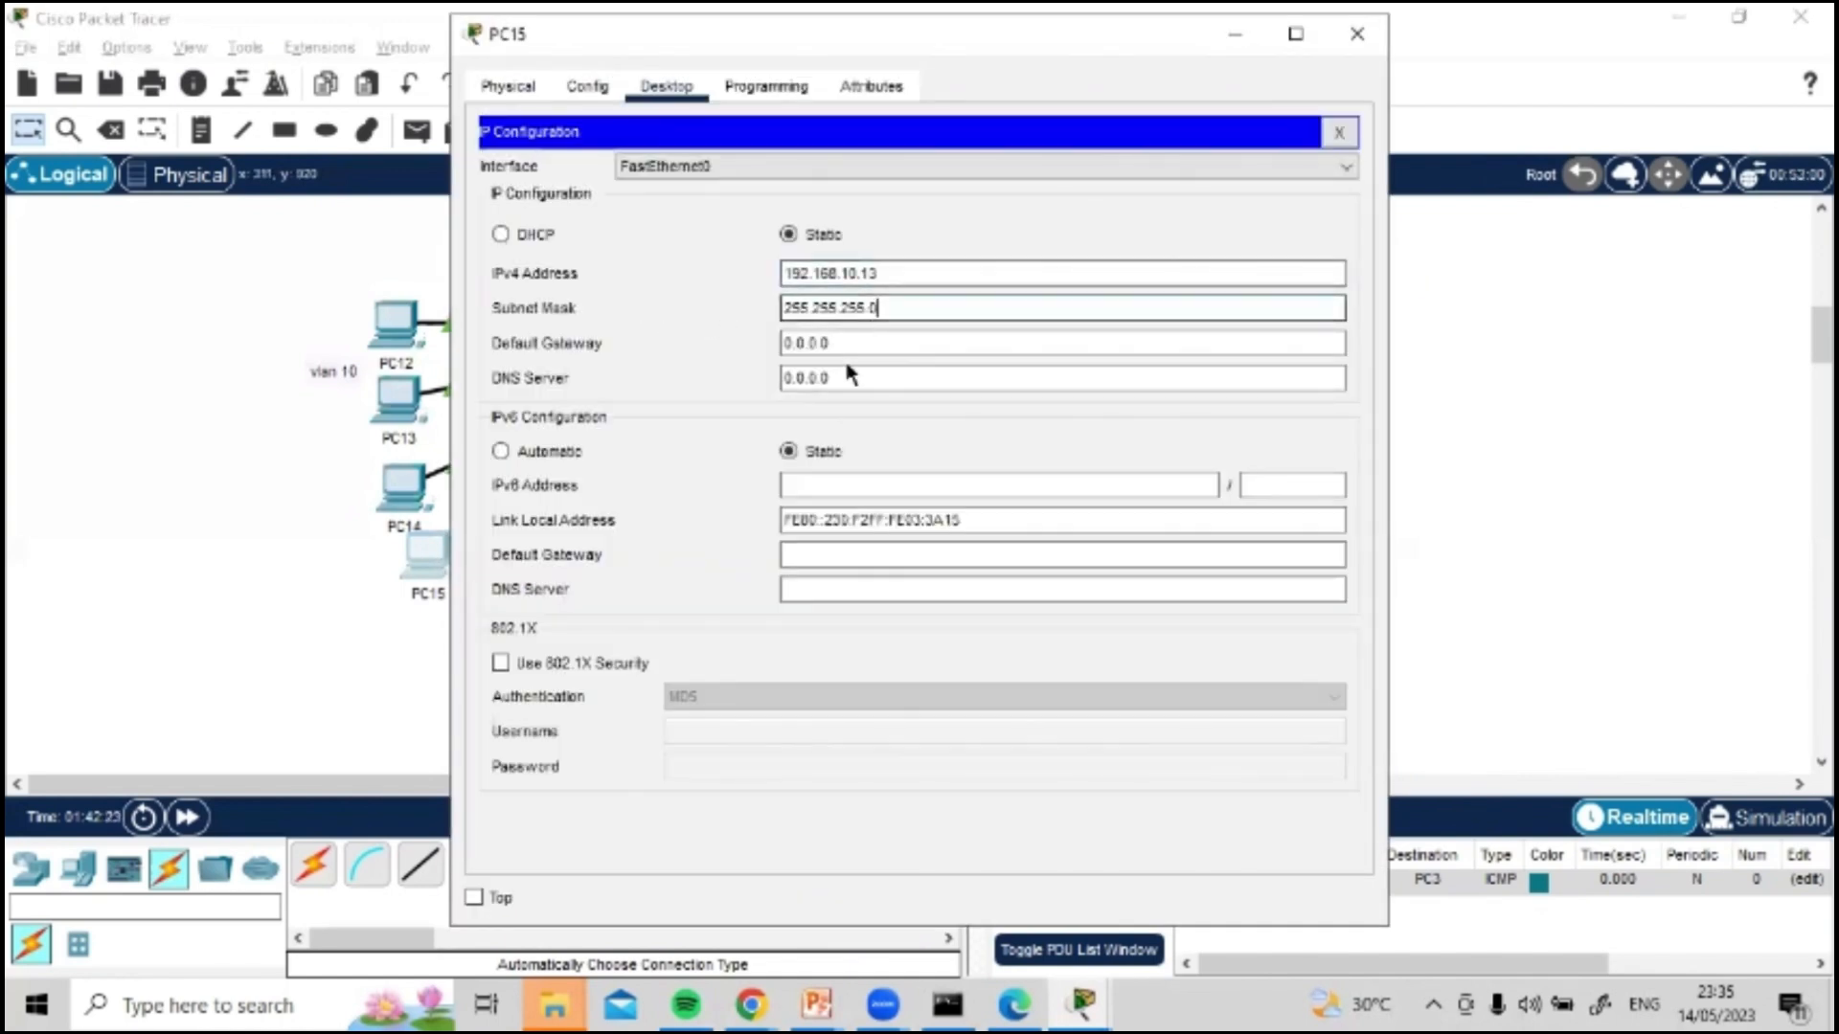
pyautogui.click(837, 342)
pyautogui.doubleClick(835, 342)
pyautogui.write('192.168.10.1')
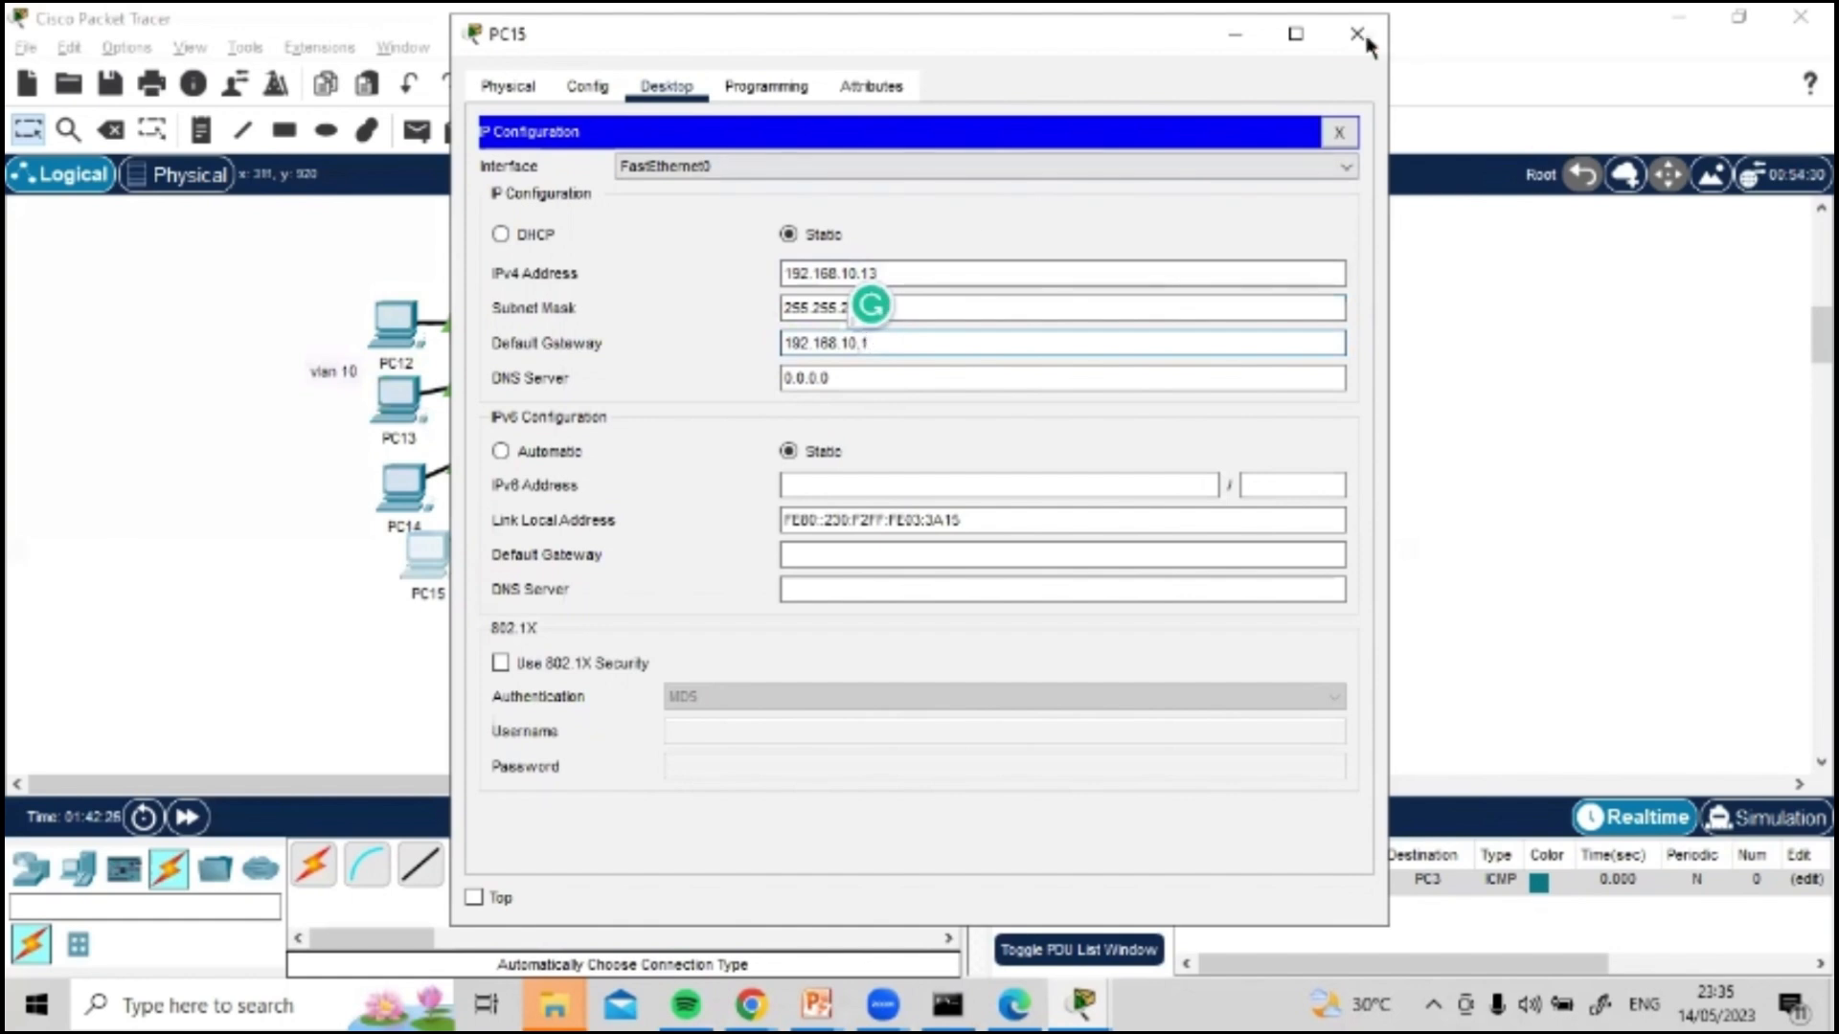
pyautogui.click(1357, 33)
# Step: Set PC16's static IPv4 address to 192.168.20.10, copying the network part 192.168.20. for reuse
pyautogui.click(590, 638)
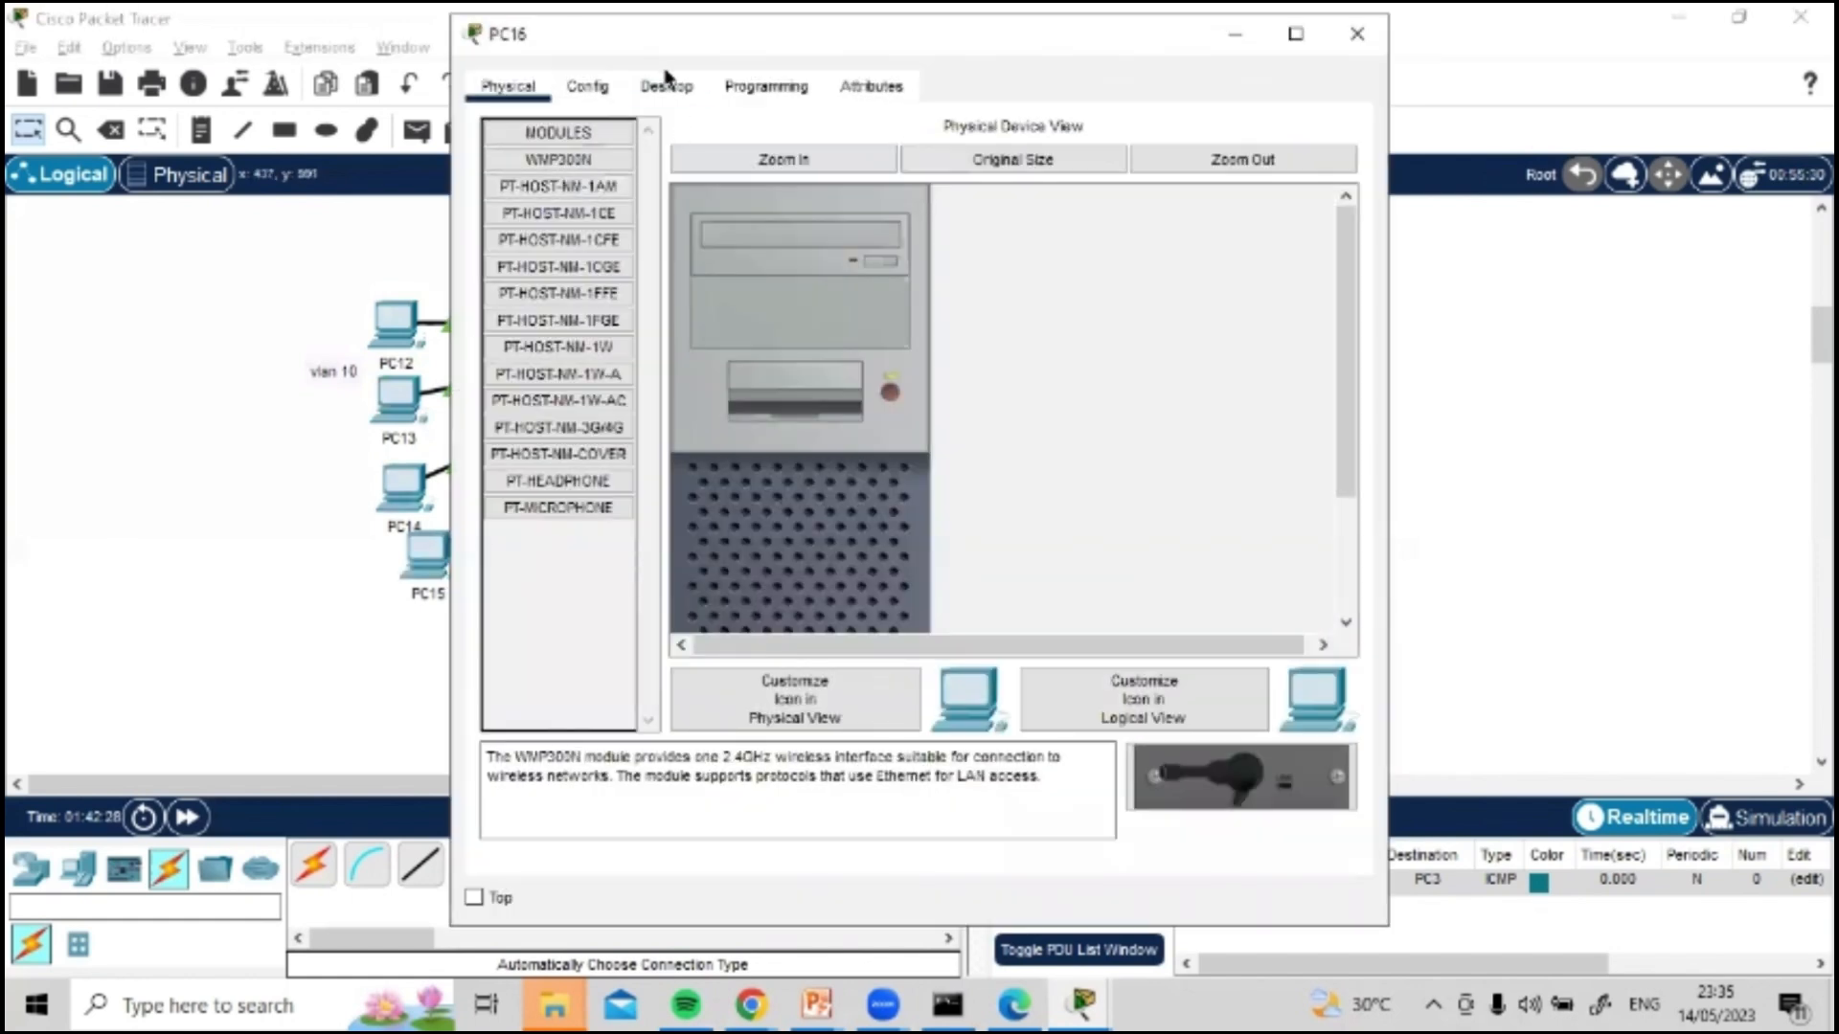
pyautogui.click(668, 84)
pyautogui.click(591, 230)
pyautogui.click(1340, 275)
pyautogui.write('192.168.10.')
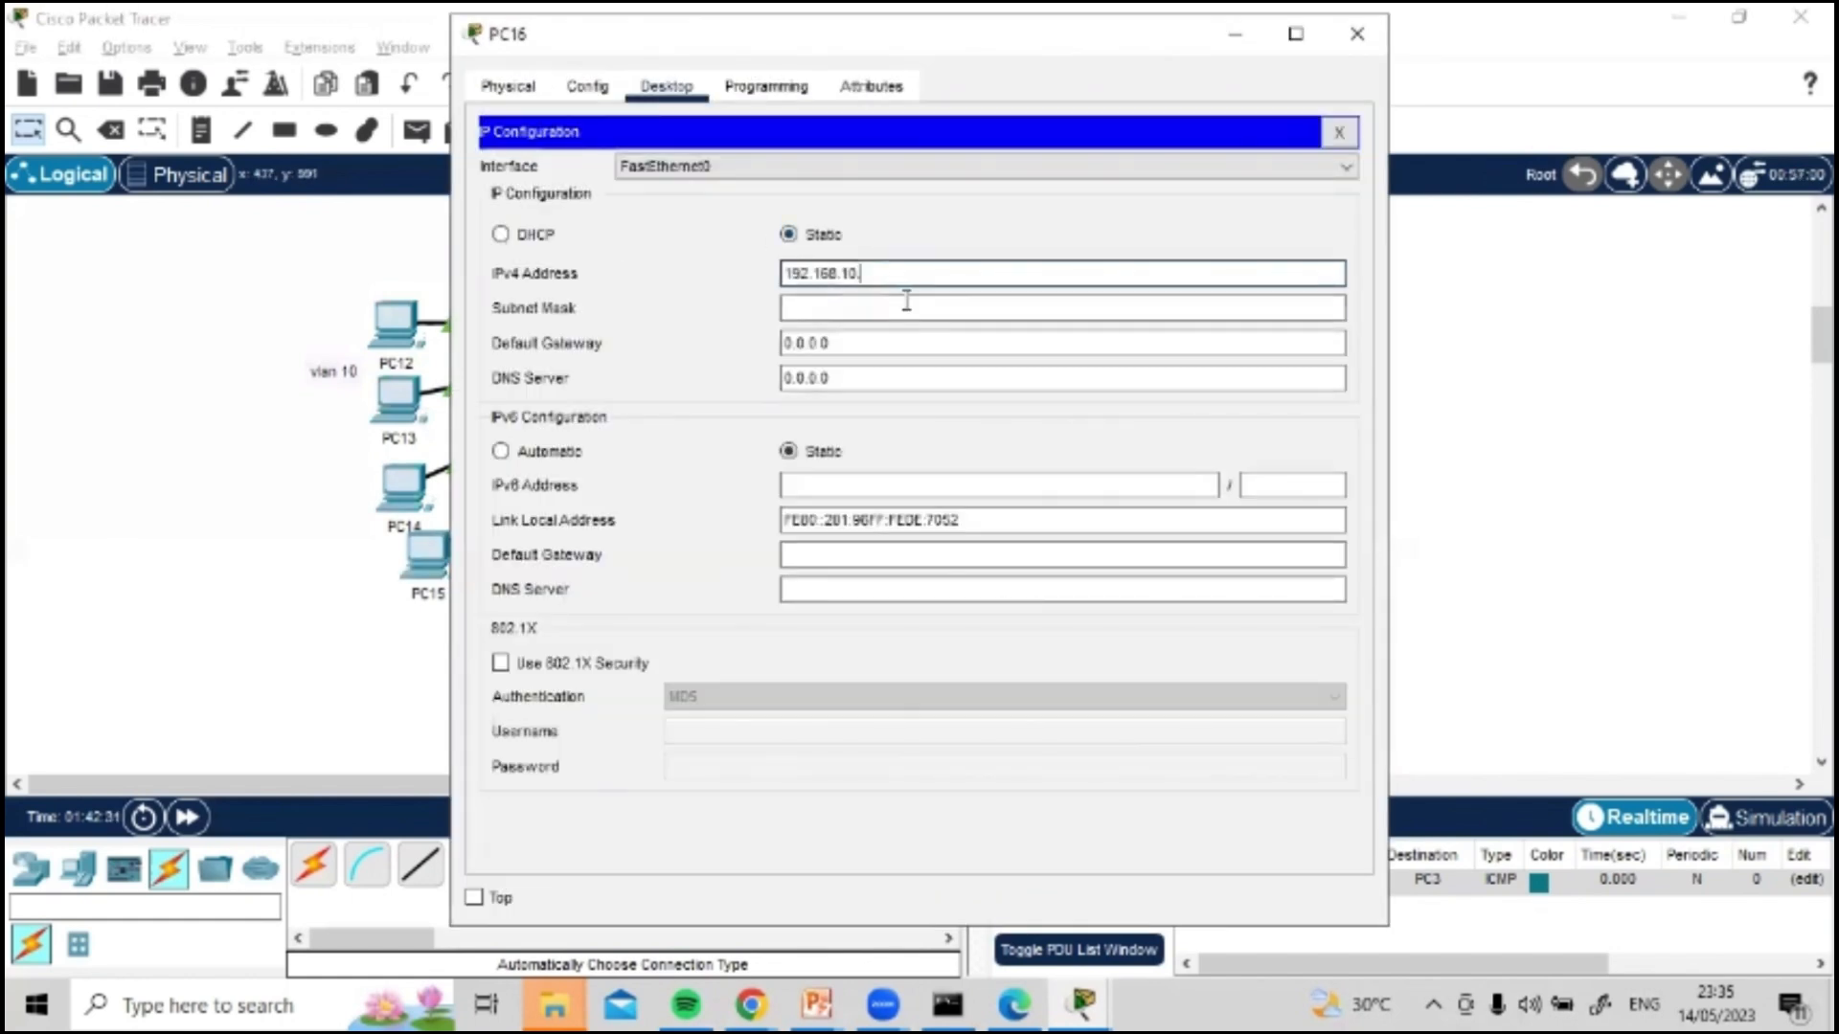
pyautogui.write('1')
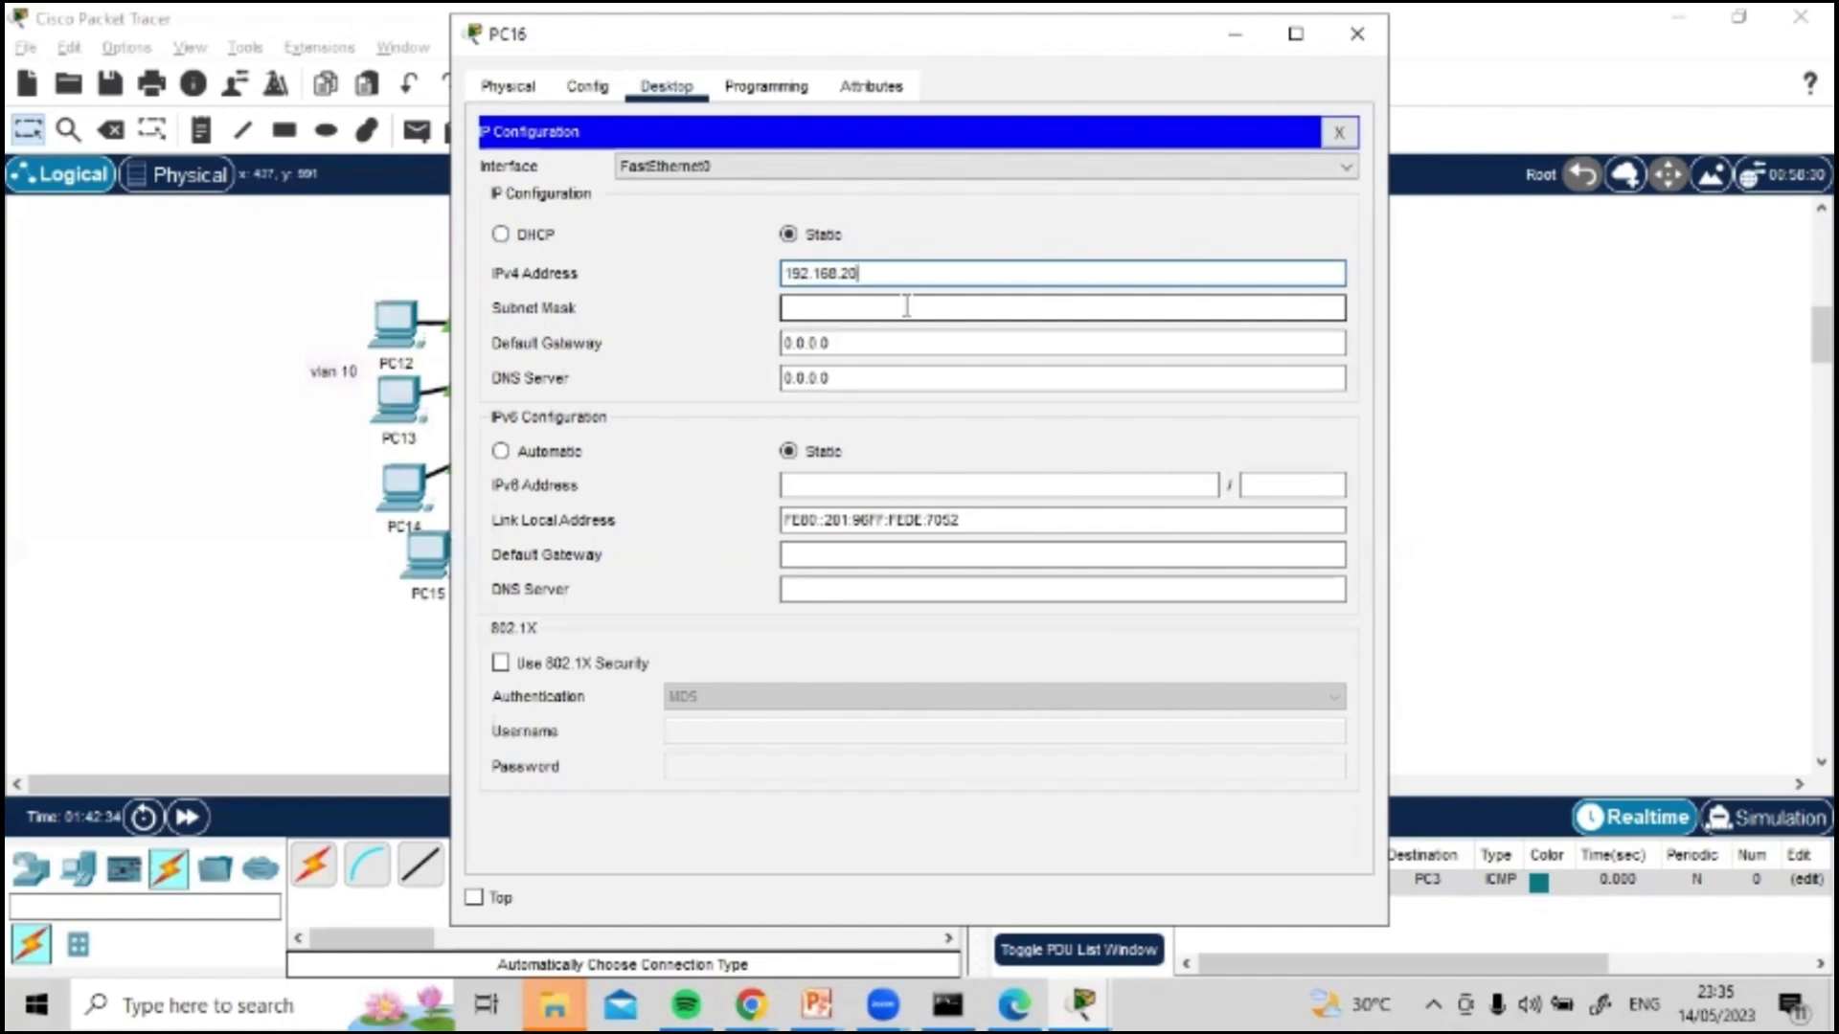
pyautogui.hotkey('ctrl', 'c')
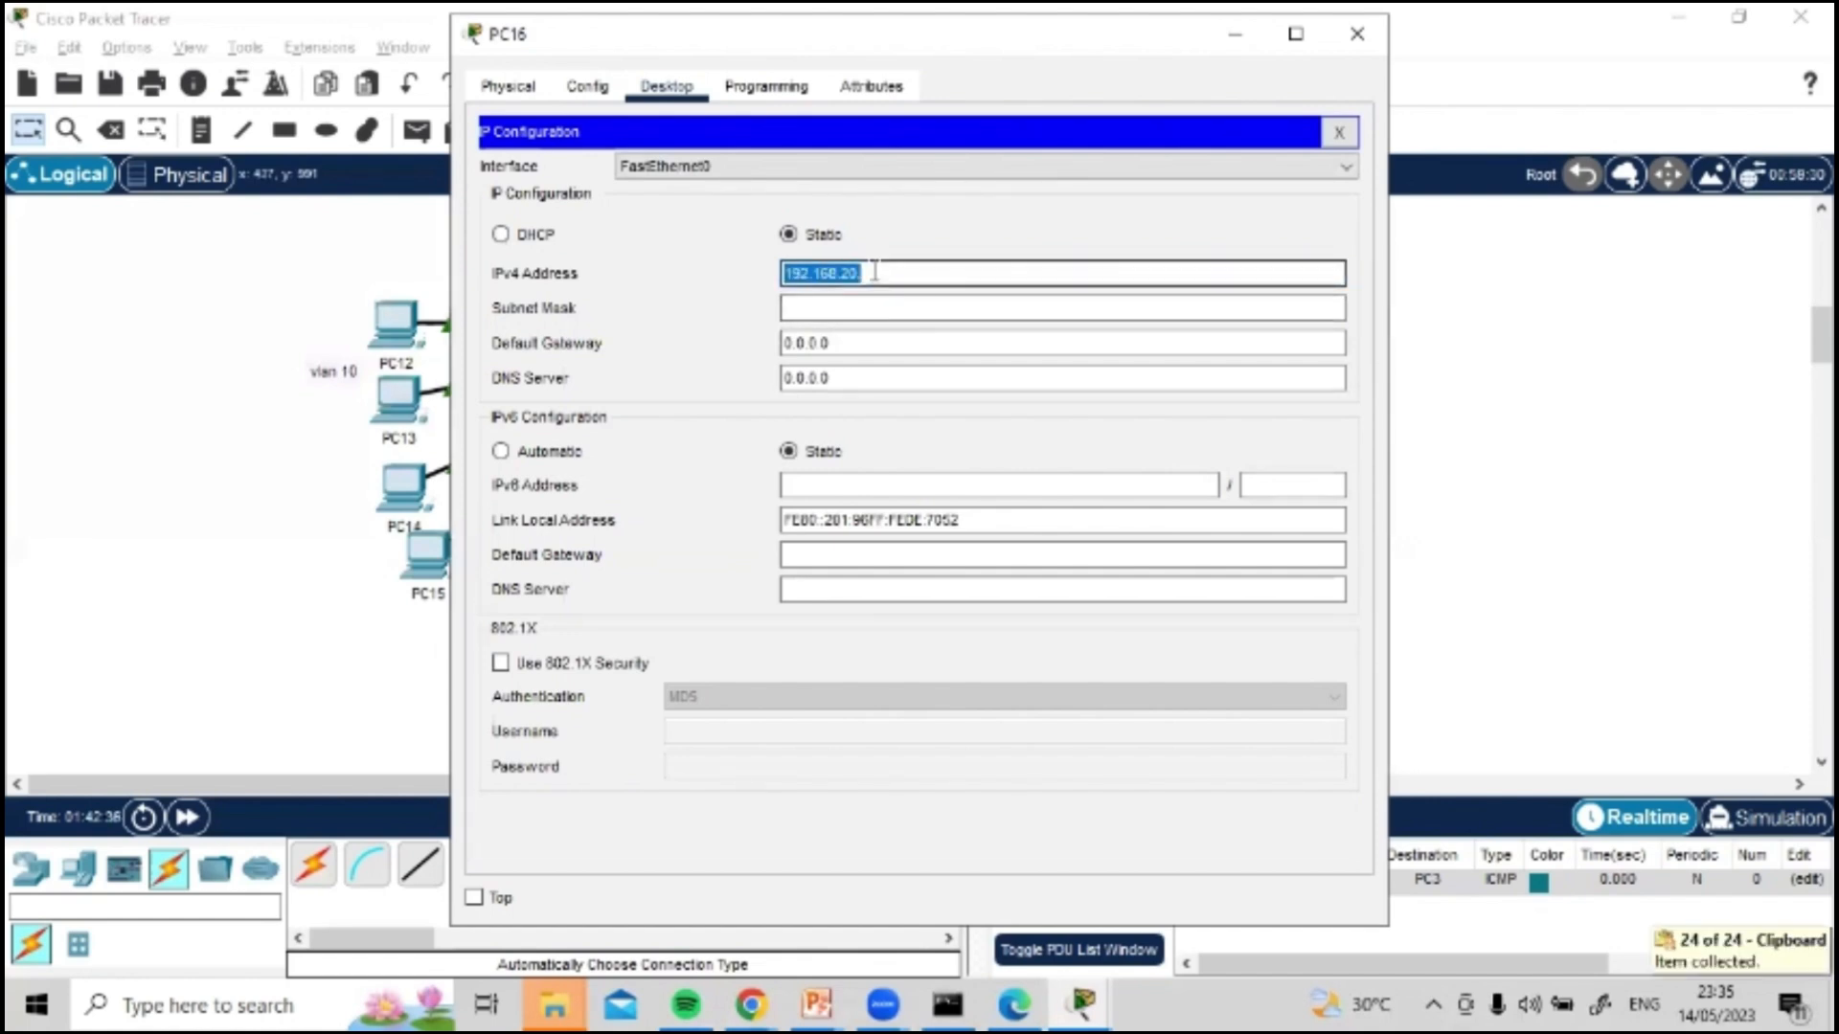
pyautogui.click(891, 272)
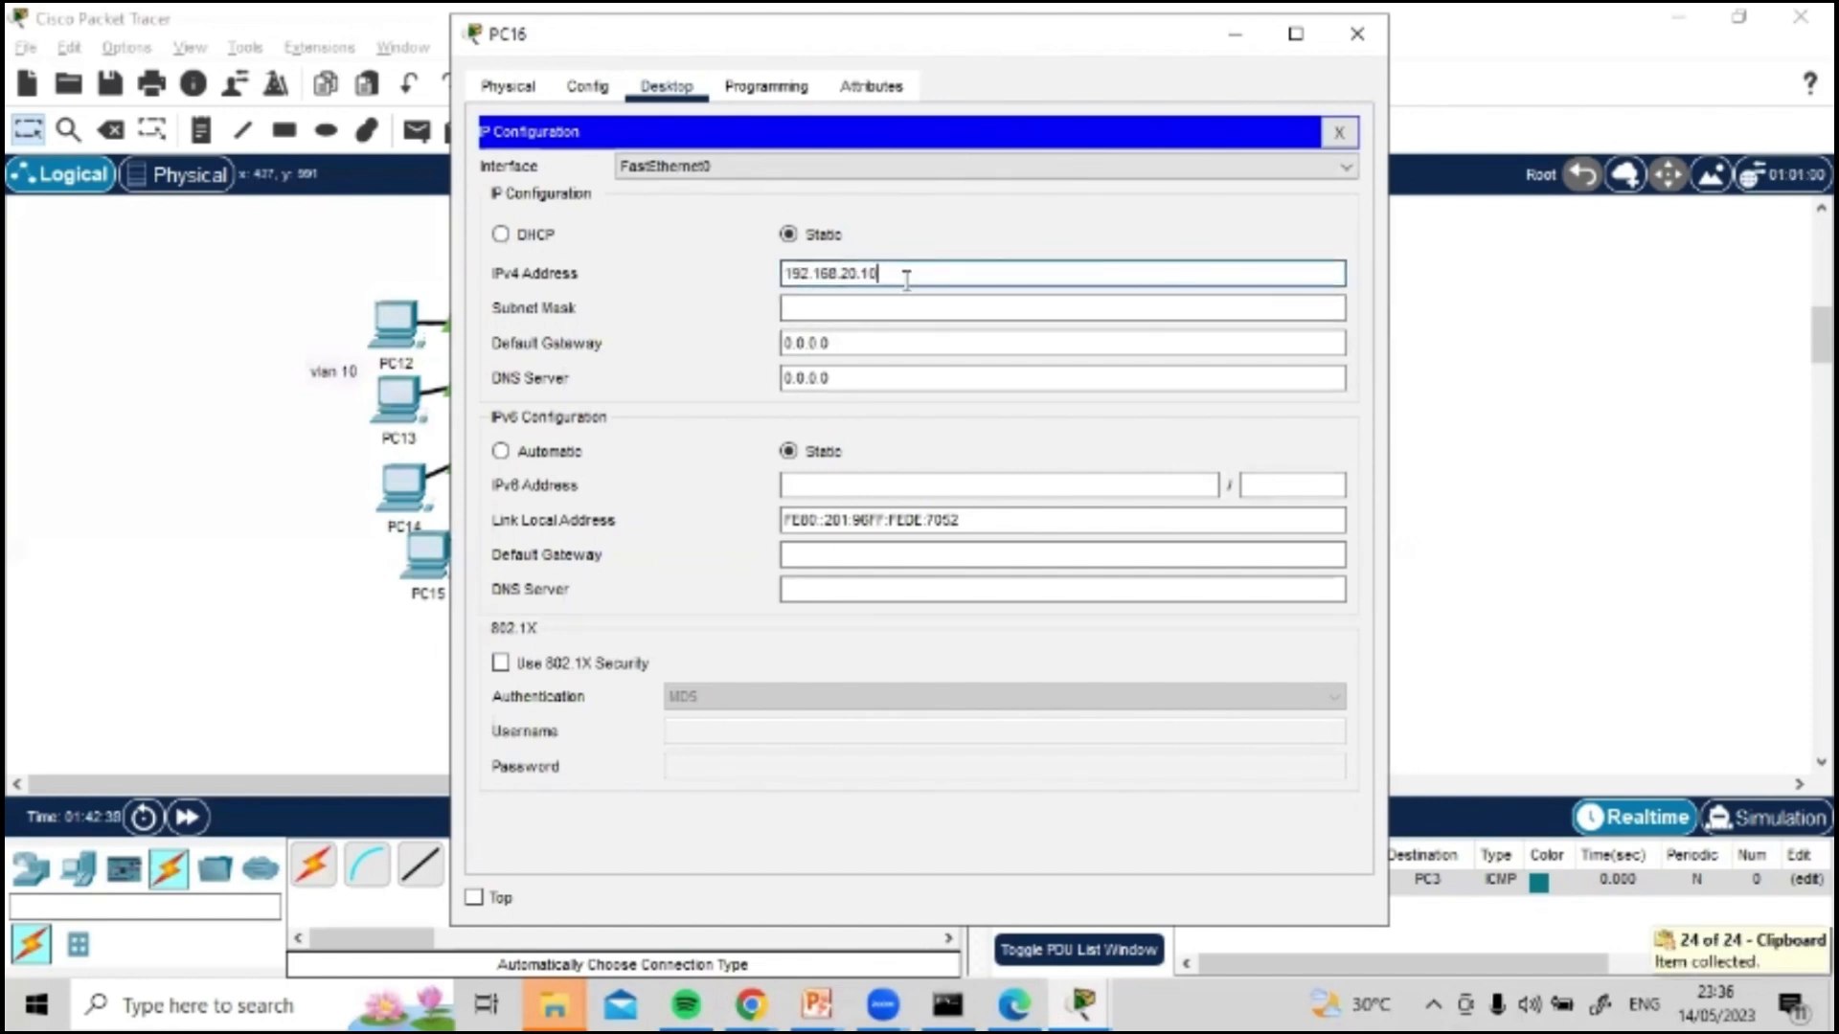
# Step: Fill in PC16's subnet mask 255.255.255.0, set its default gateway to 192.168.20.1 and close its window
pyautogui.click(902, 307)
pyautogui.click(861, 343)
pyautogui.doubleClick(855, 346)
pyautogui.hotkey('ctrl', 'v')
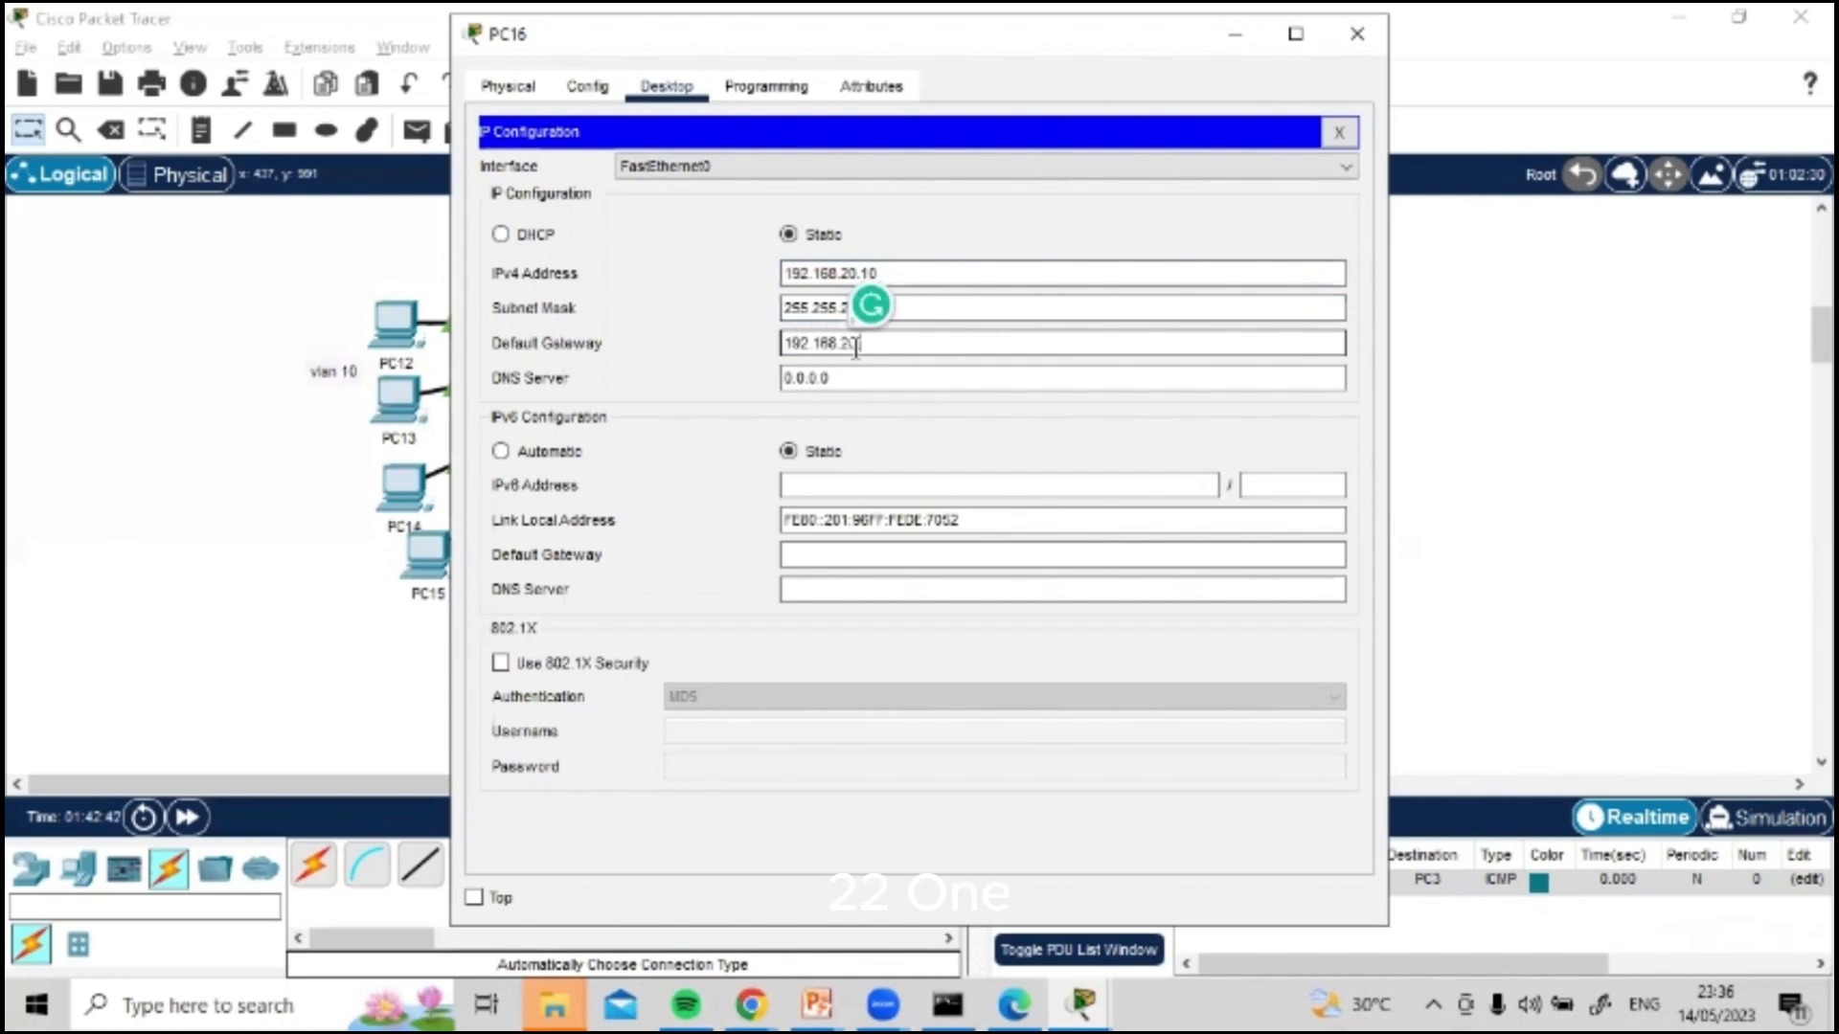
pyautogui.click(1357, 33)
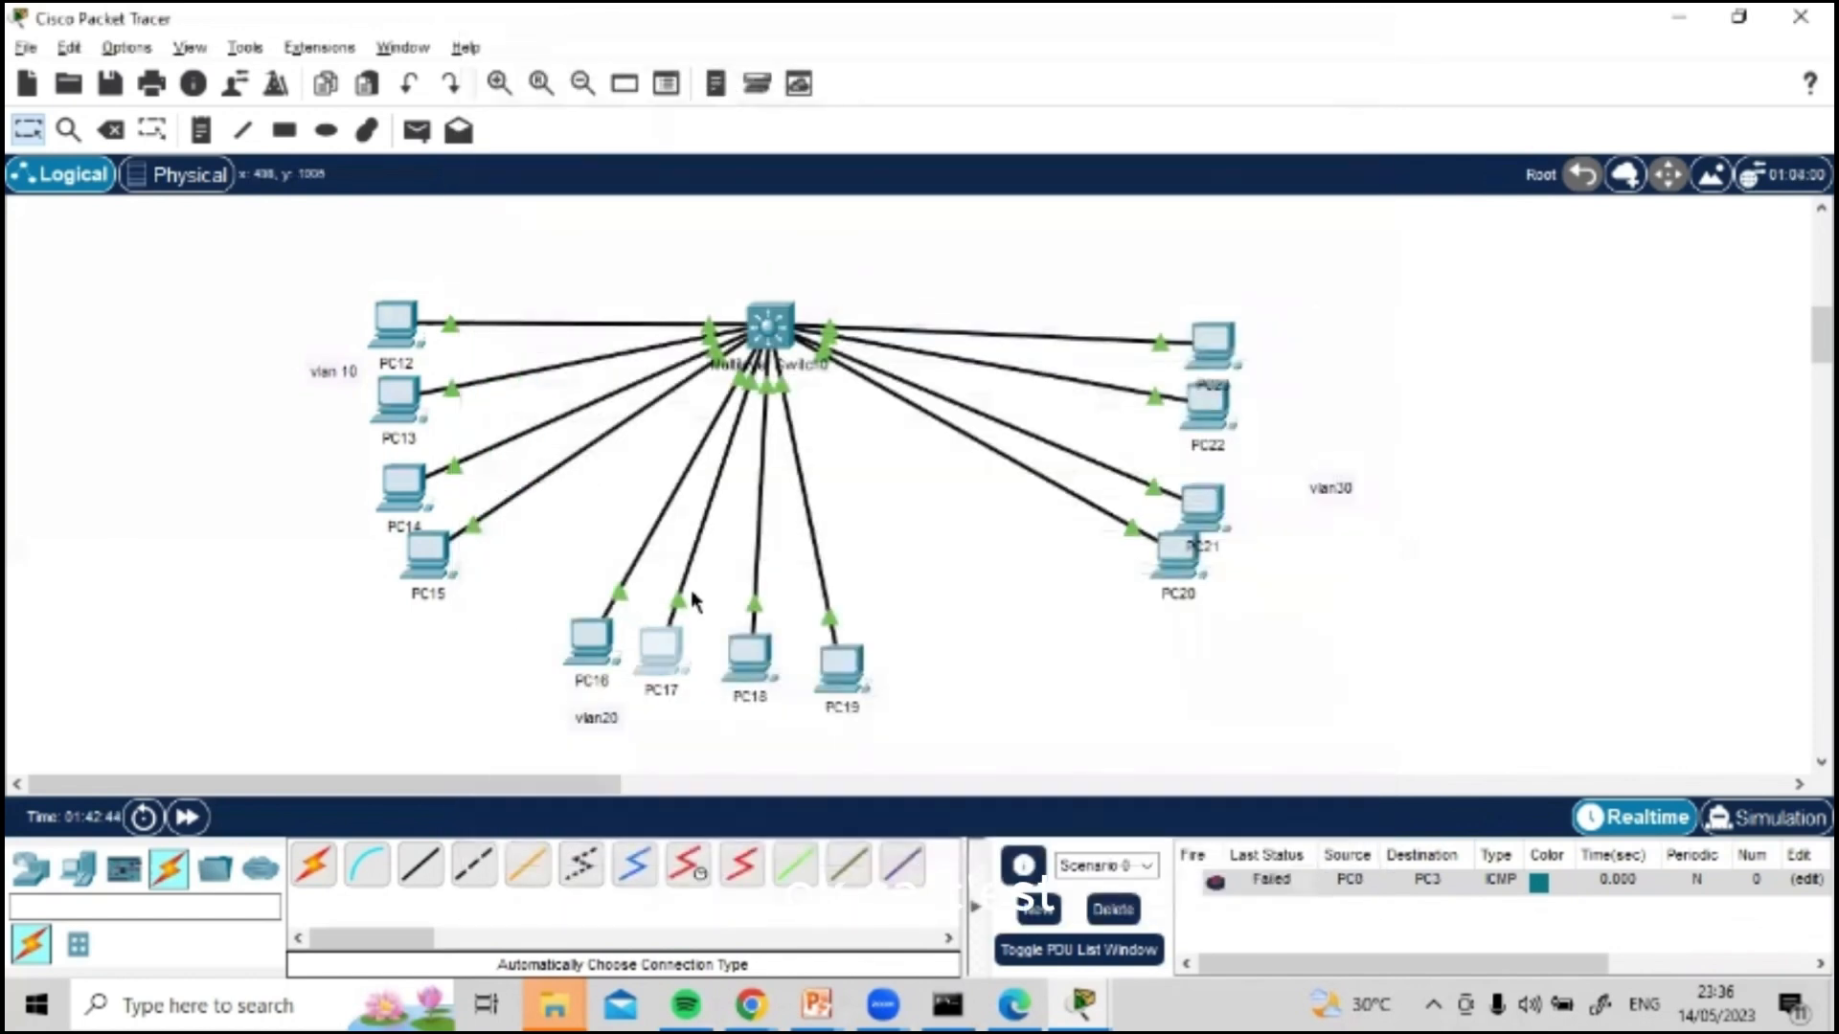
# Step: Open PC17's IP configuration and set its static IPv4 address to 192.168.20.11
pyautogui.click(660, 637)
pyautogui.click(666, 86)
pyautogui.click(577, 174)
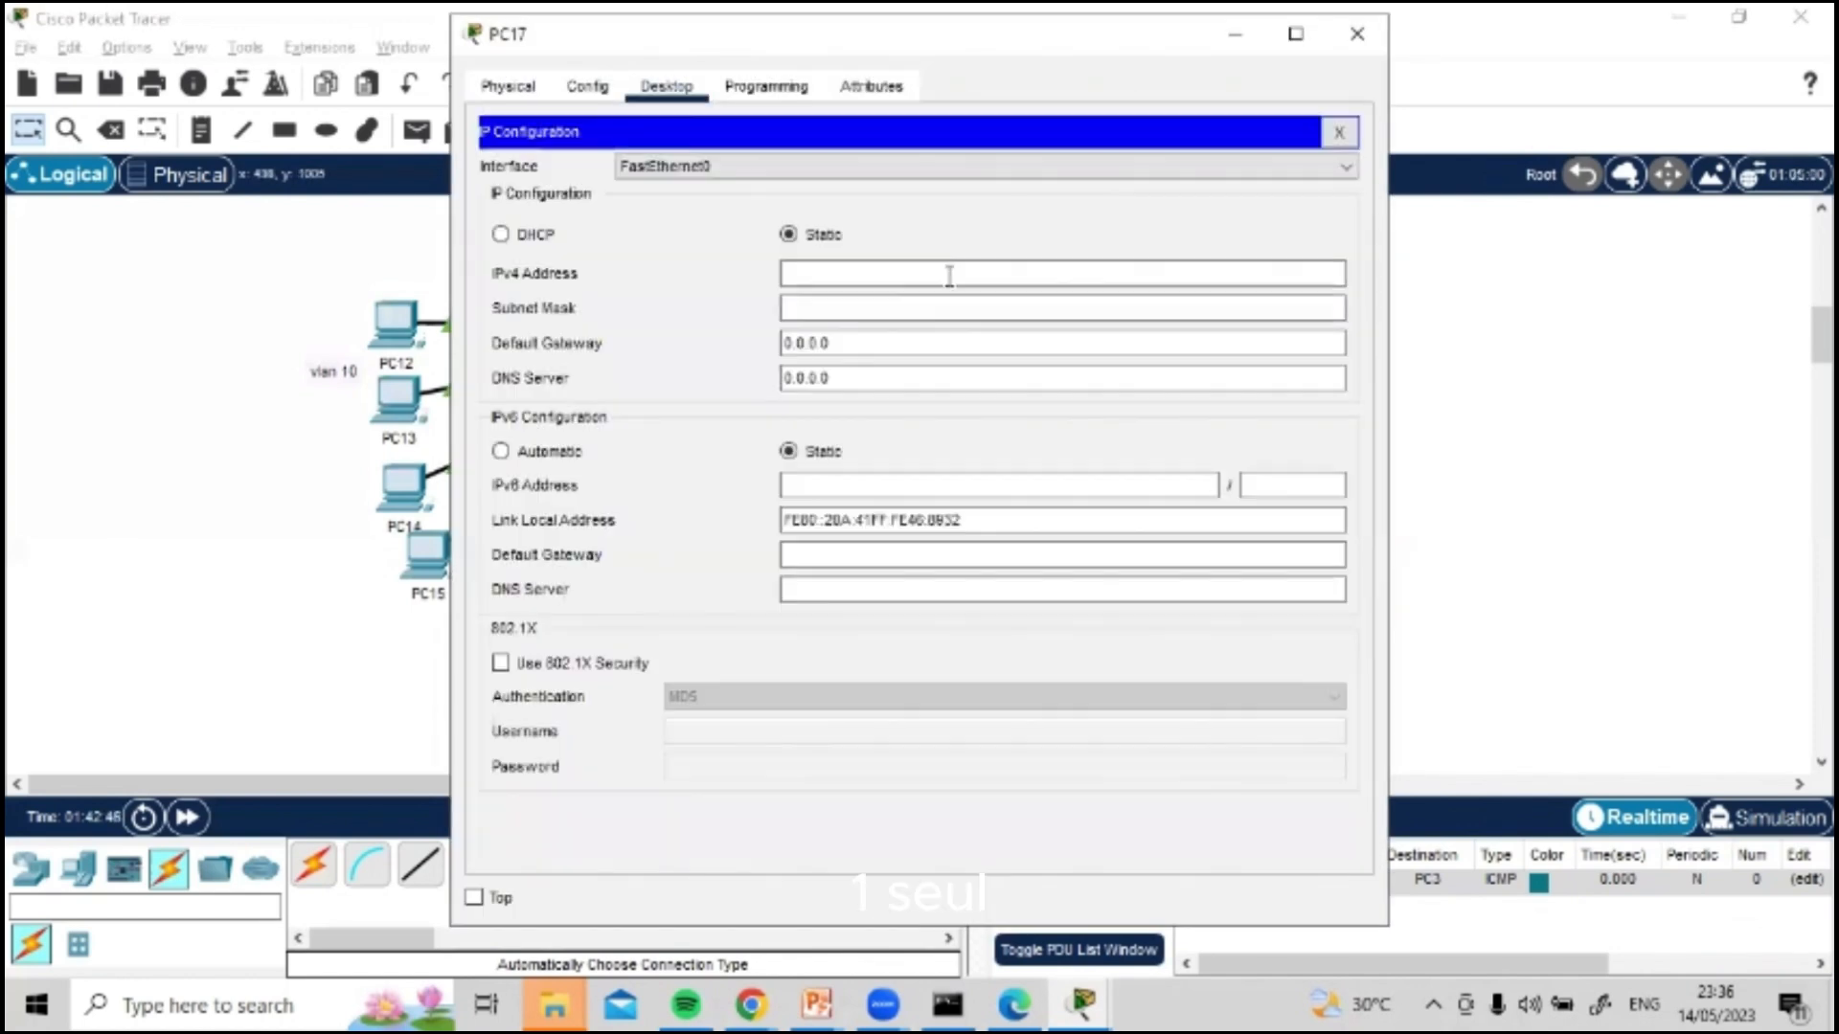
pyautogui.click(888, 274)
pyautogui.hotkey('ctrl', 'v')
pyautogui.write('11')
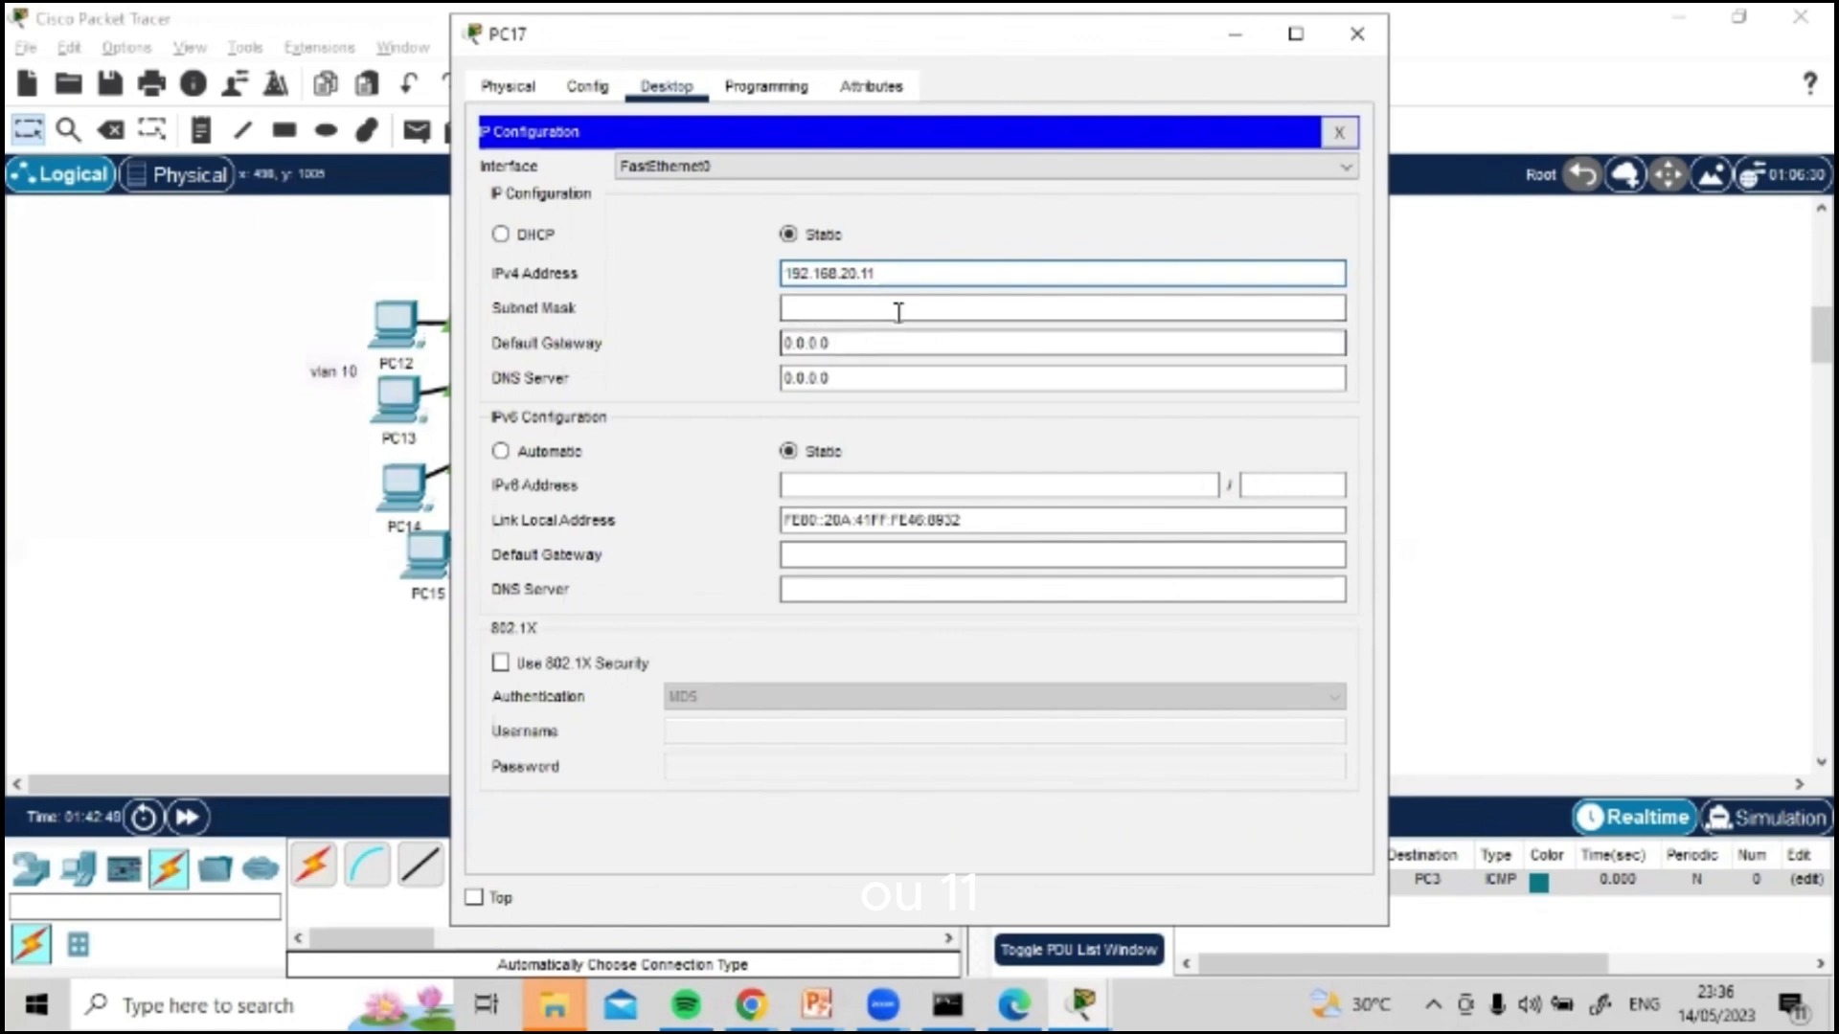
# Step: Fill in PC17's subnet mask 255.255.255.0, set its default gateway to 192.168.20.1 and close its window
pyautogui.click(898, 309)
pyautogui.click(865, 337)
pyautogui.hotkey('ctrl', 'a')
pyautogui.hotkey('ctrl', 'v')
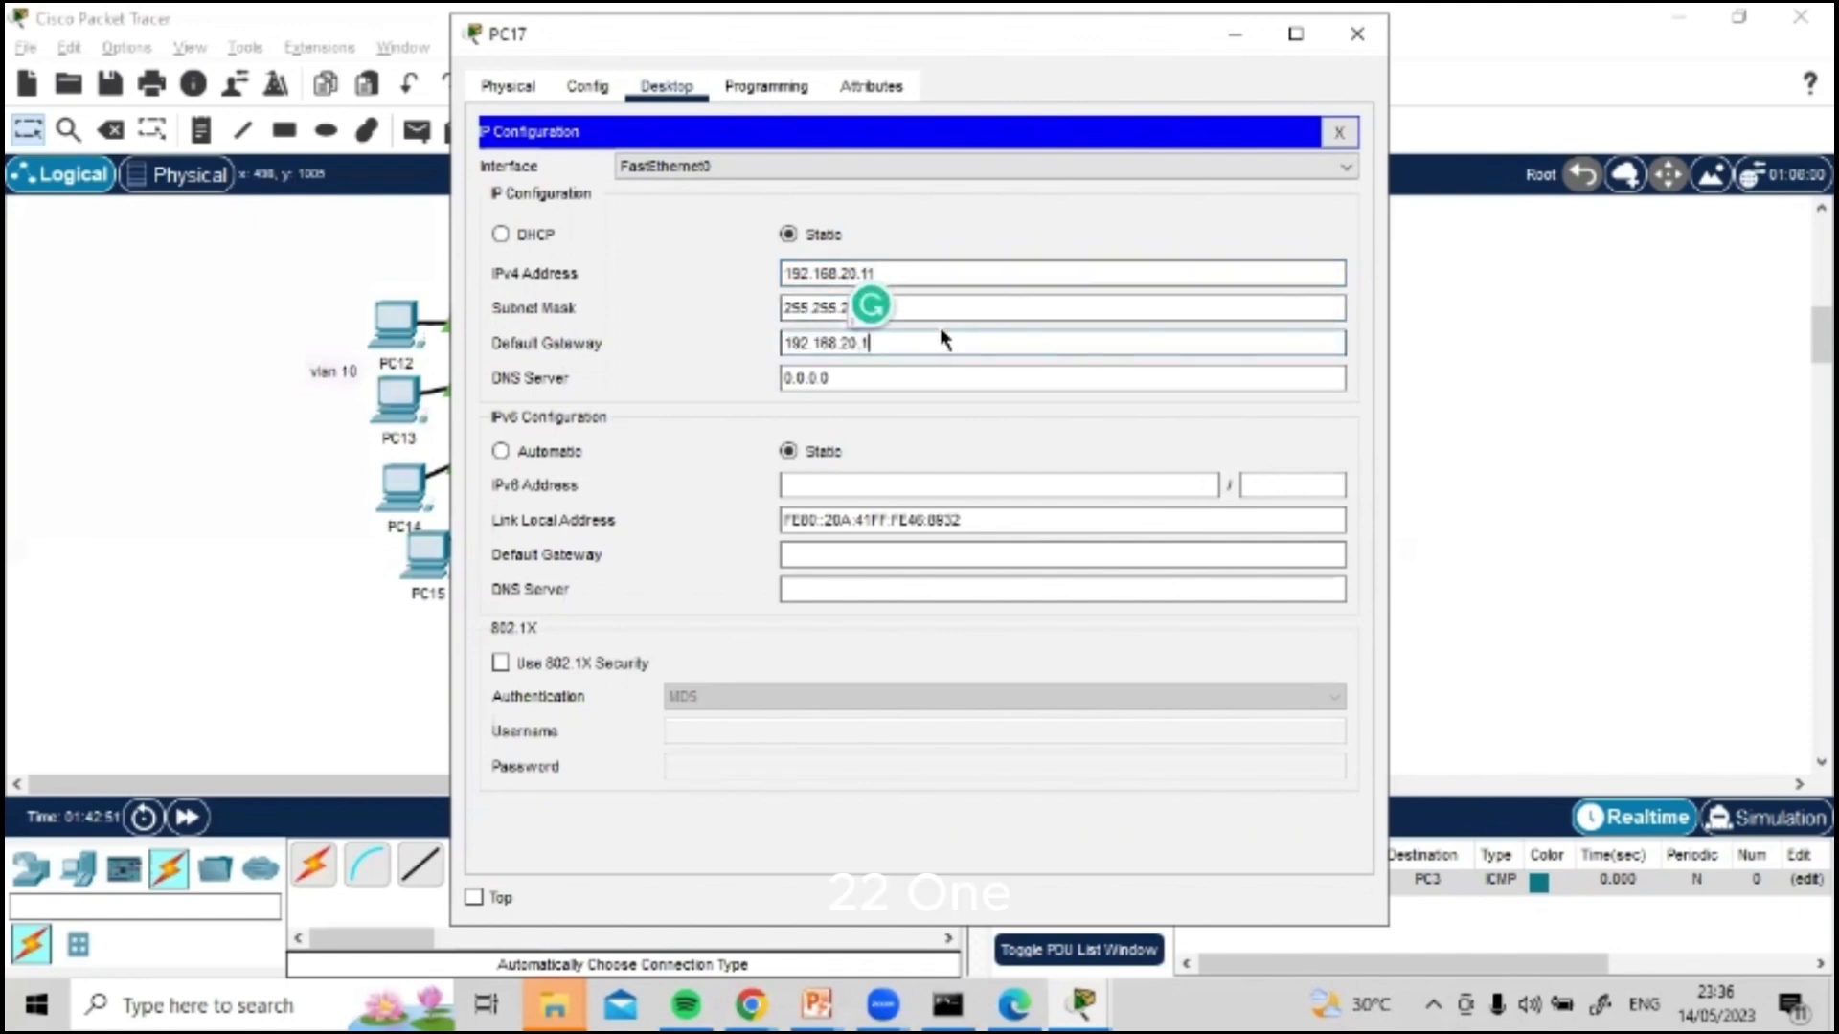
pyautogui.click(1356, 36)
# Step: Open PC18's IP configuration and set its static IPv4 address to 192.168.20.12
pyautogui.click(768, 642)
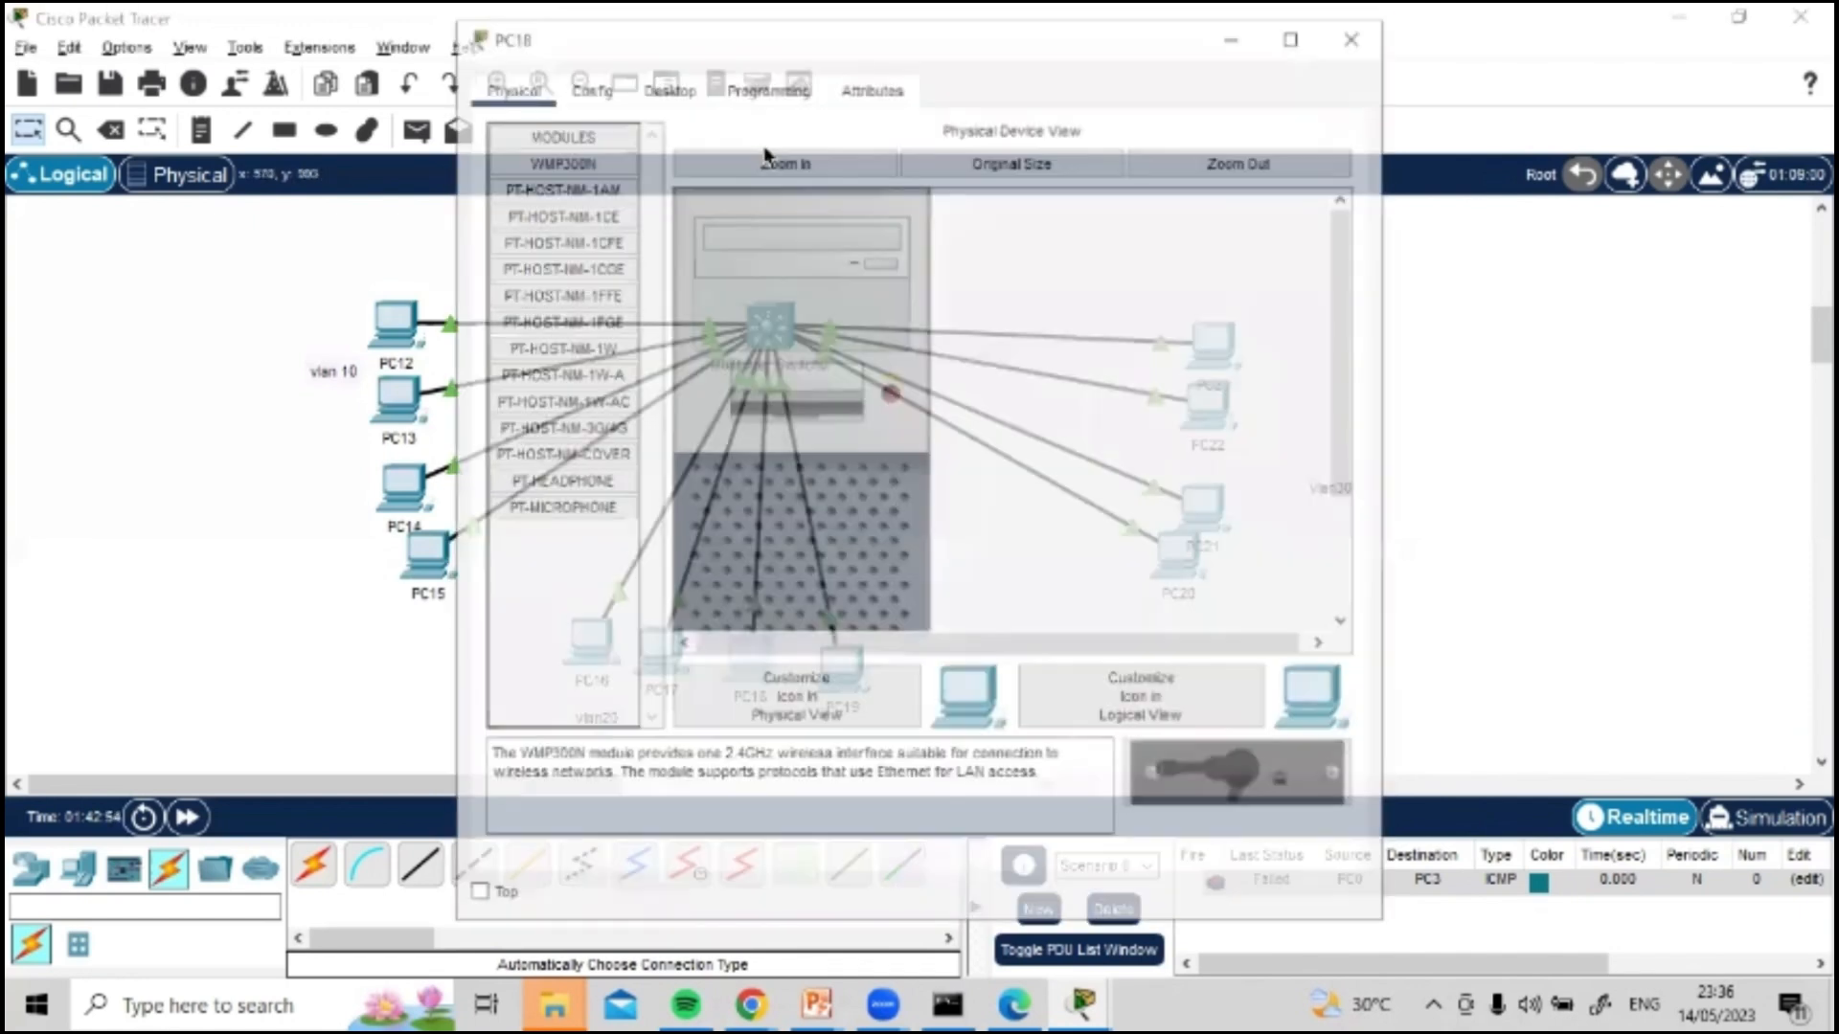
pyautogui.click(666, 89)
pyautogui.click(537, 172)
pyautogui.click(807, 276)
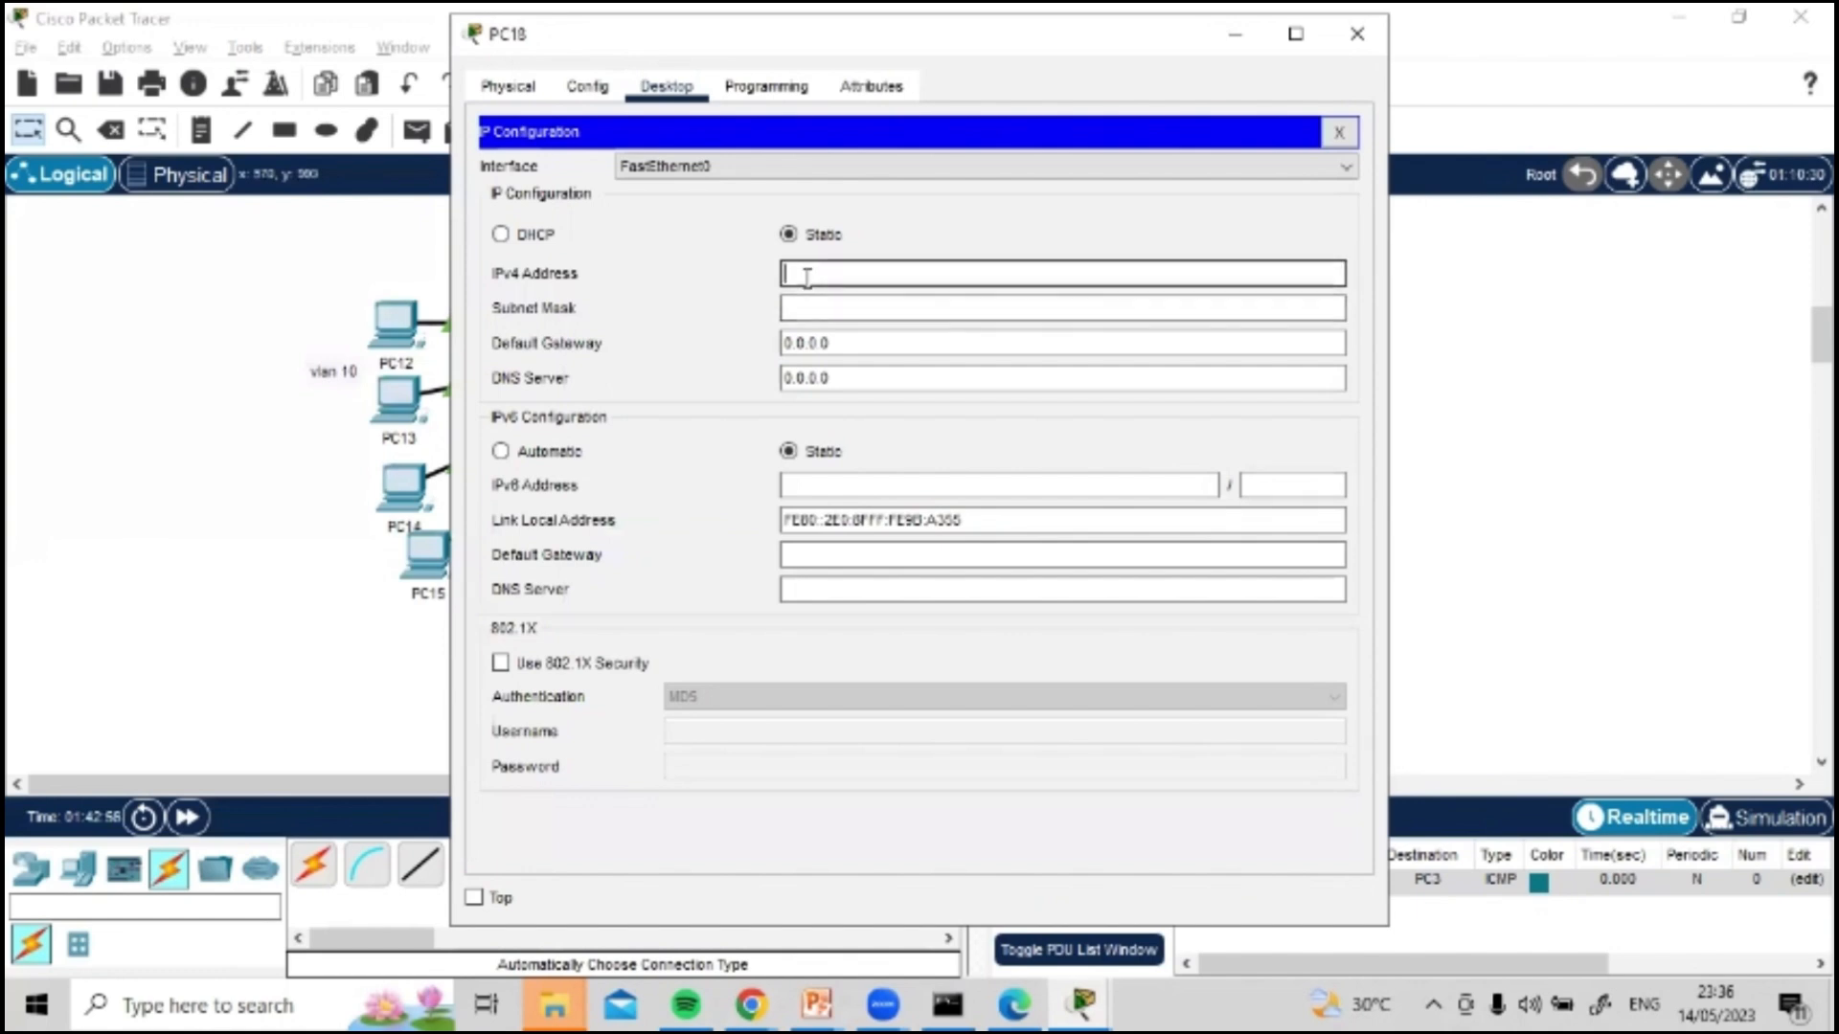
pyautogui.hotkey('ctrl', 'v')
pyautogui.write('1')
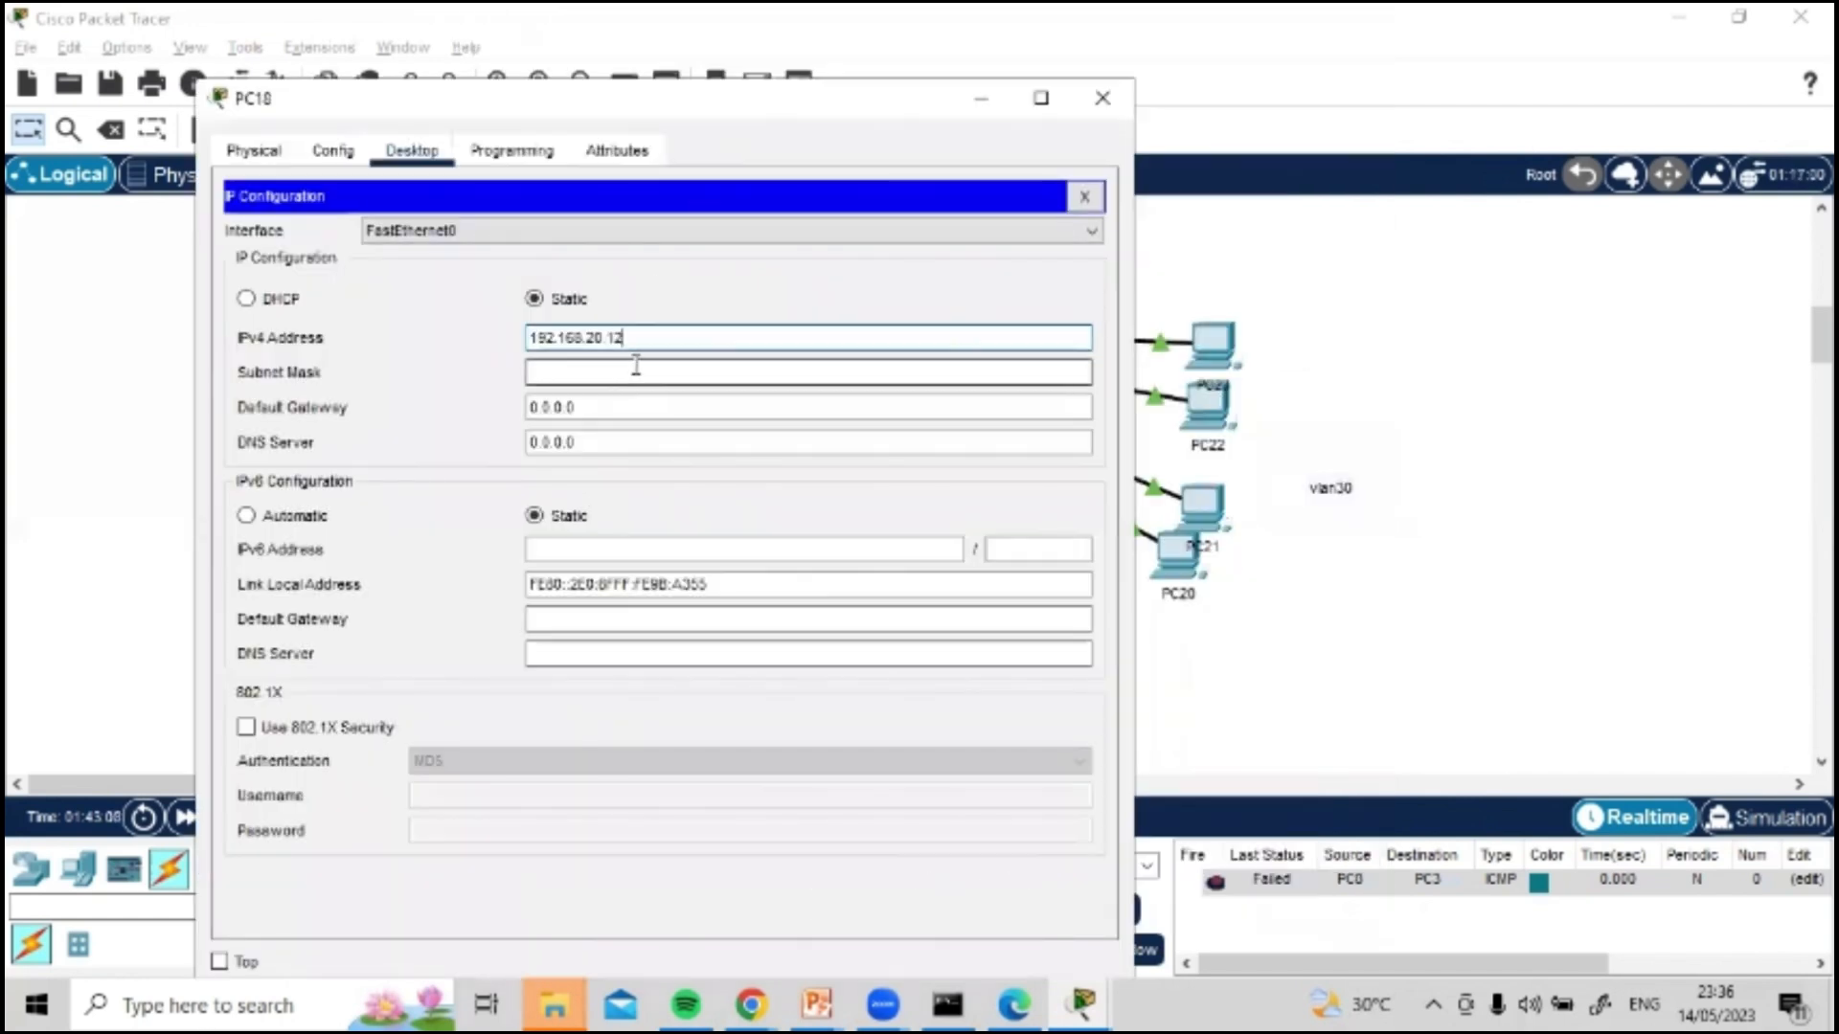
# Step: Fill in PC18's subnet mask 255.255.255.0, set its default gateway to 192.168.20.1 and close its window
pyautogui.click(628, 372)
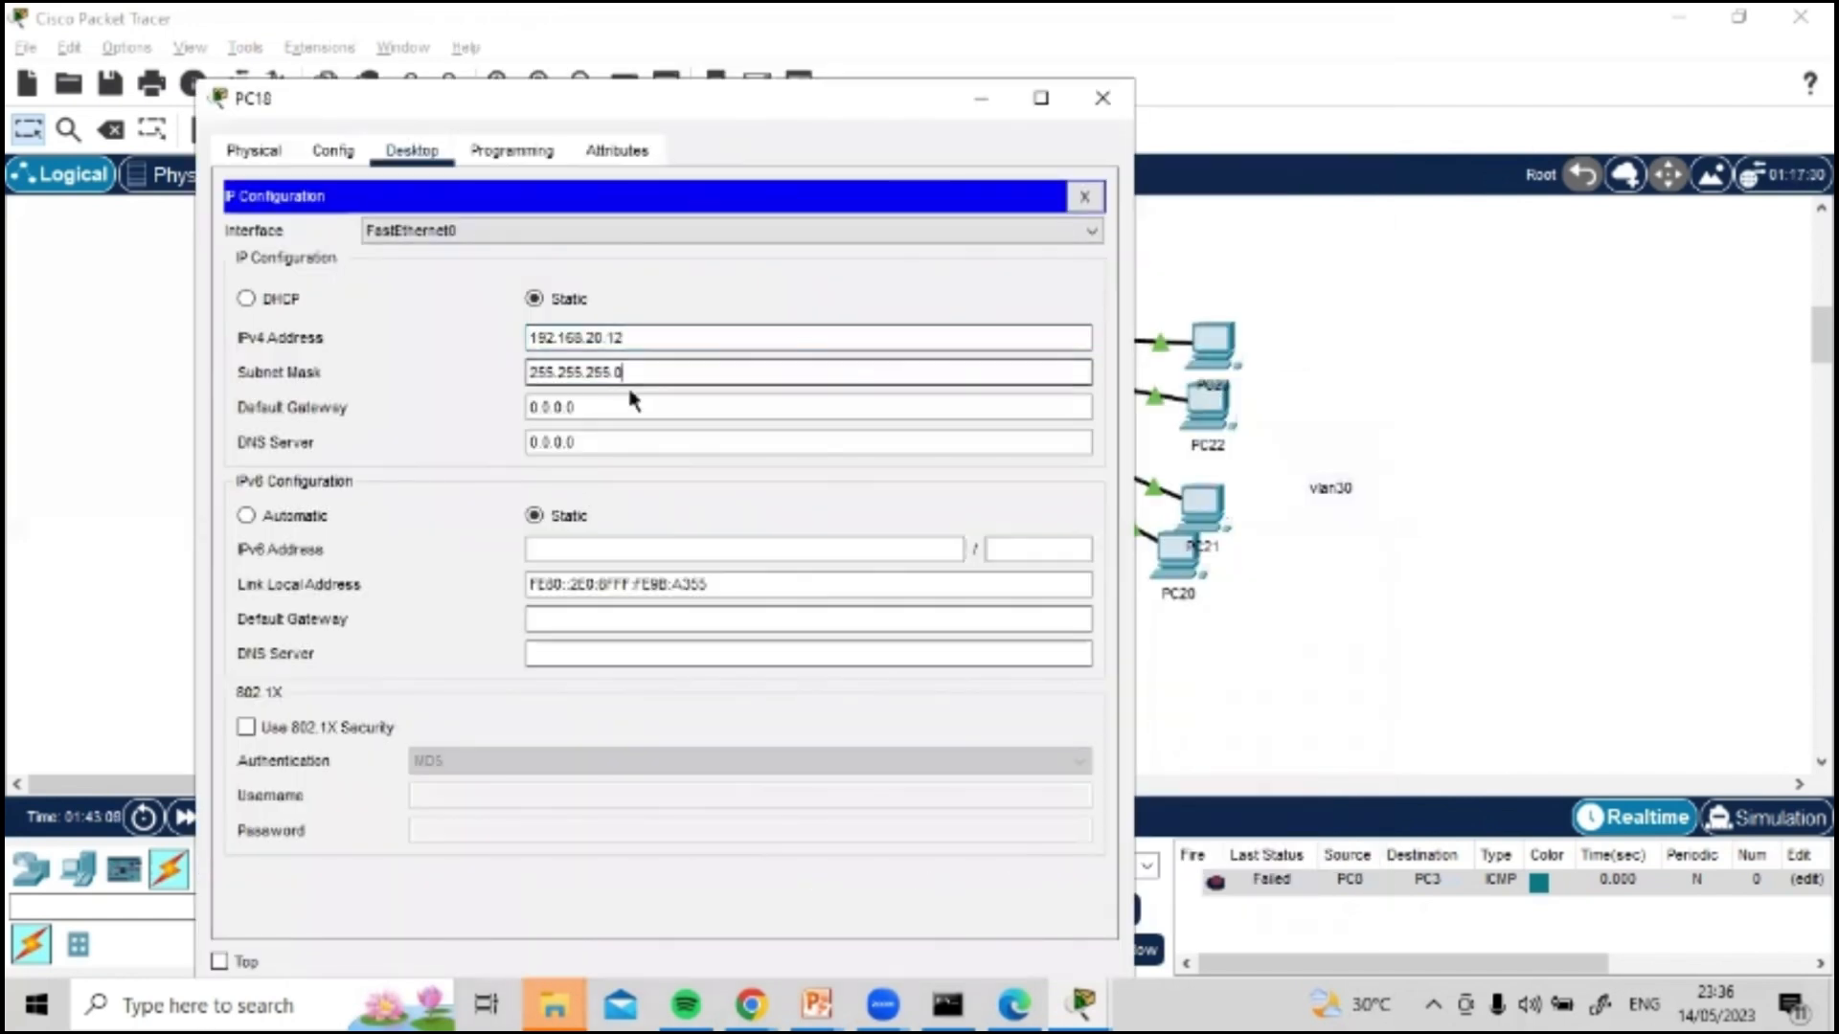
pyautogui.click(618, 412)
pyautogui.doubleClick(611, 406)
pyautogui.write('192.168.20')
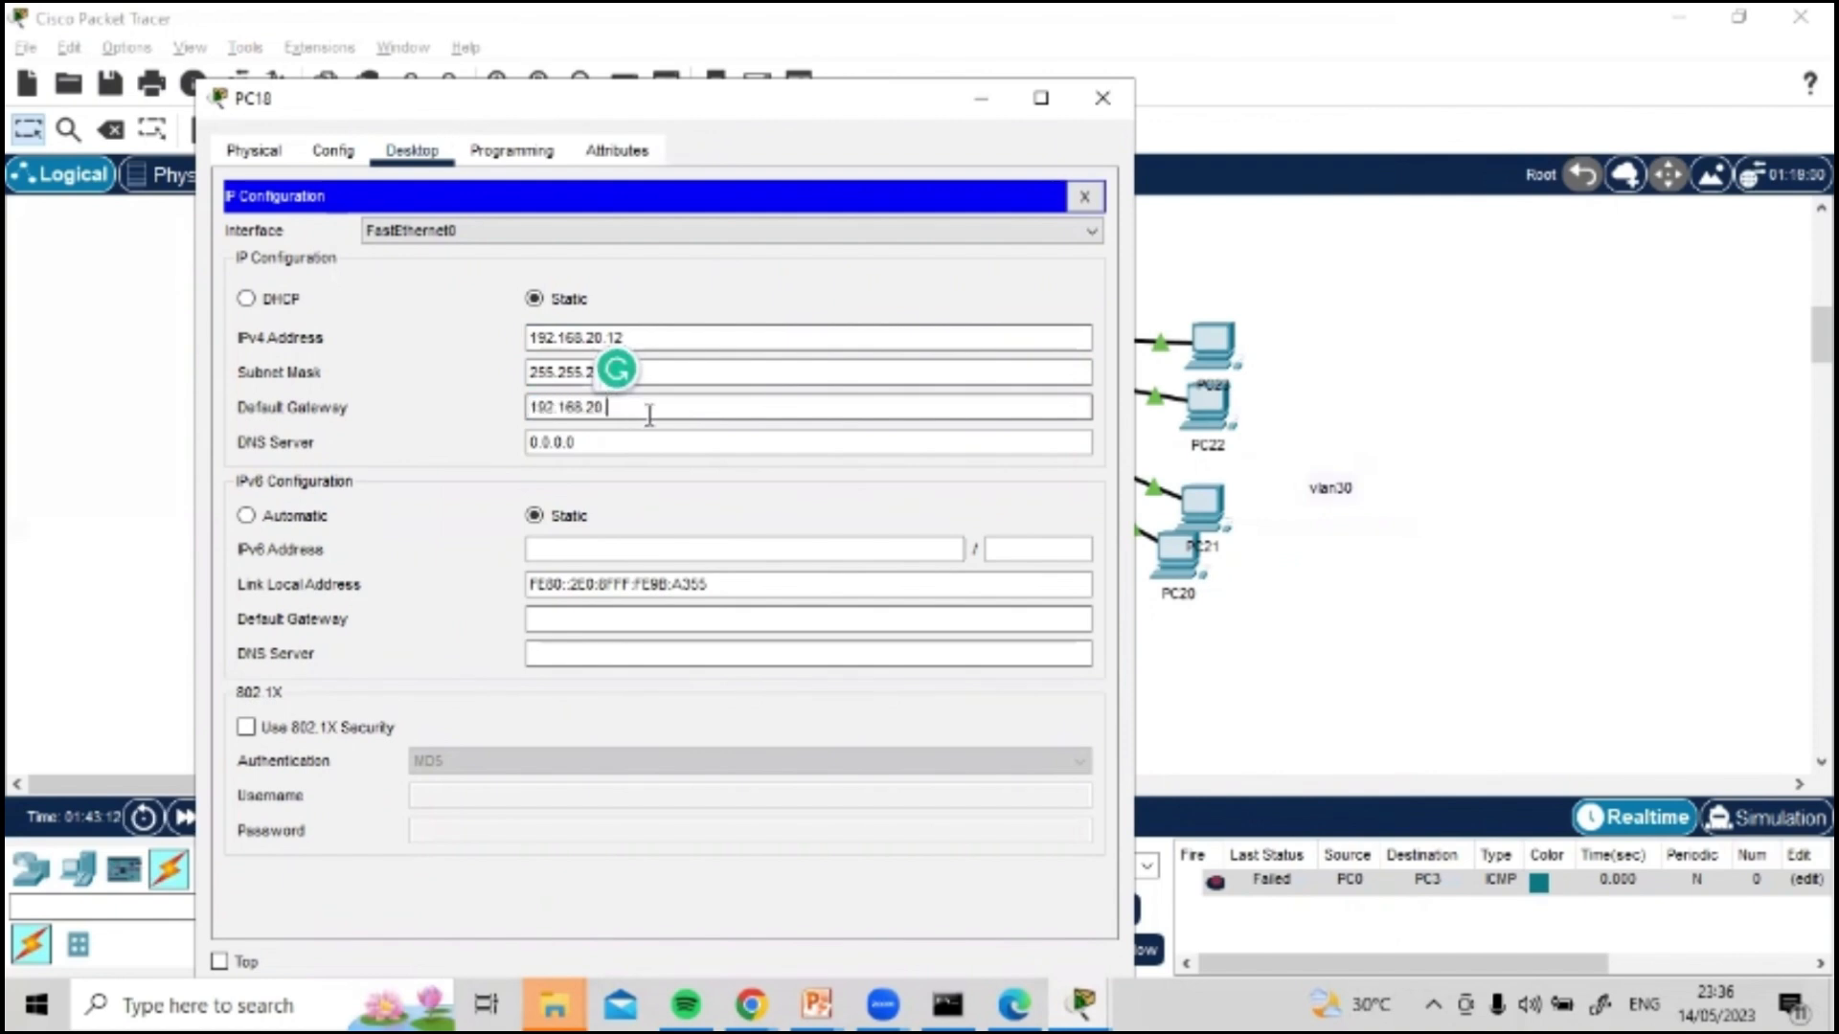
pyautogui.write('.1')
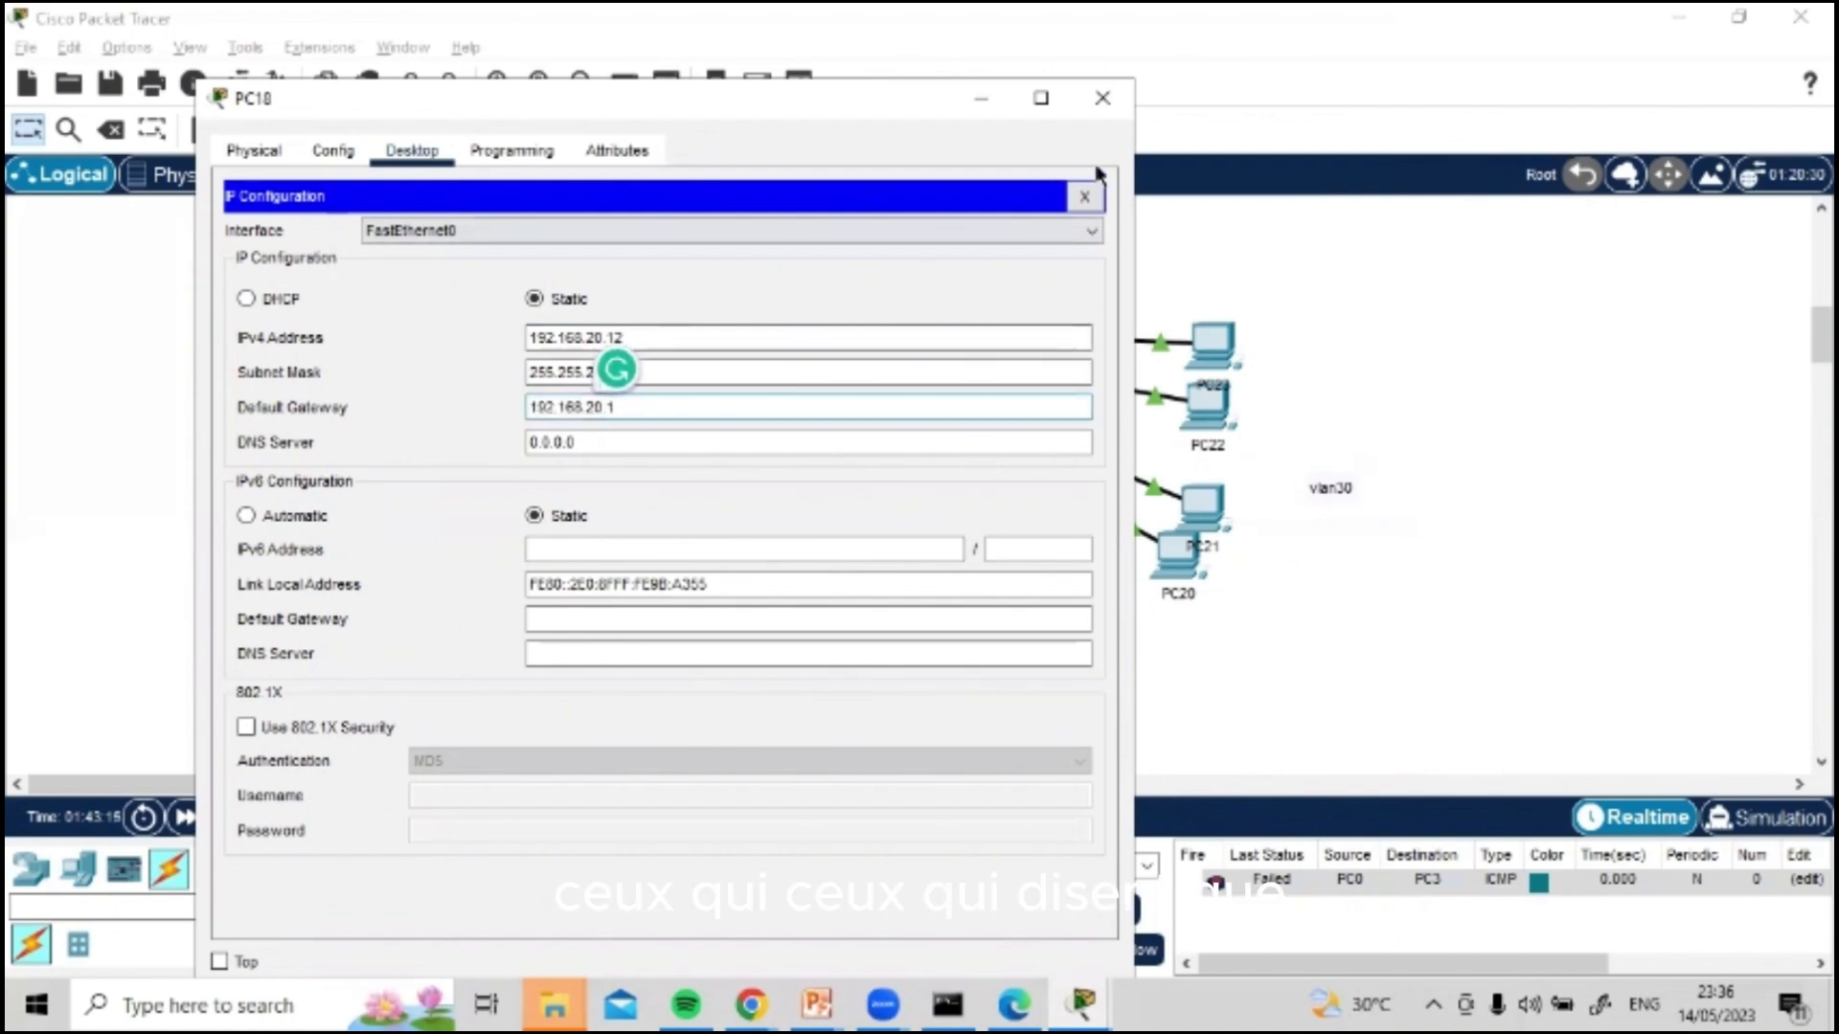
pyautogui.click(1102, 98)
# Step: Open PC19's IP configuration and set its static IPv4 address to 192.168.20.13
pyautogui.click(843, 663)
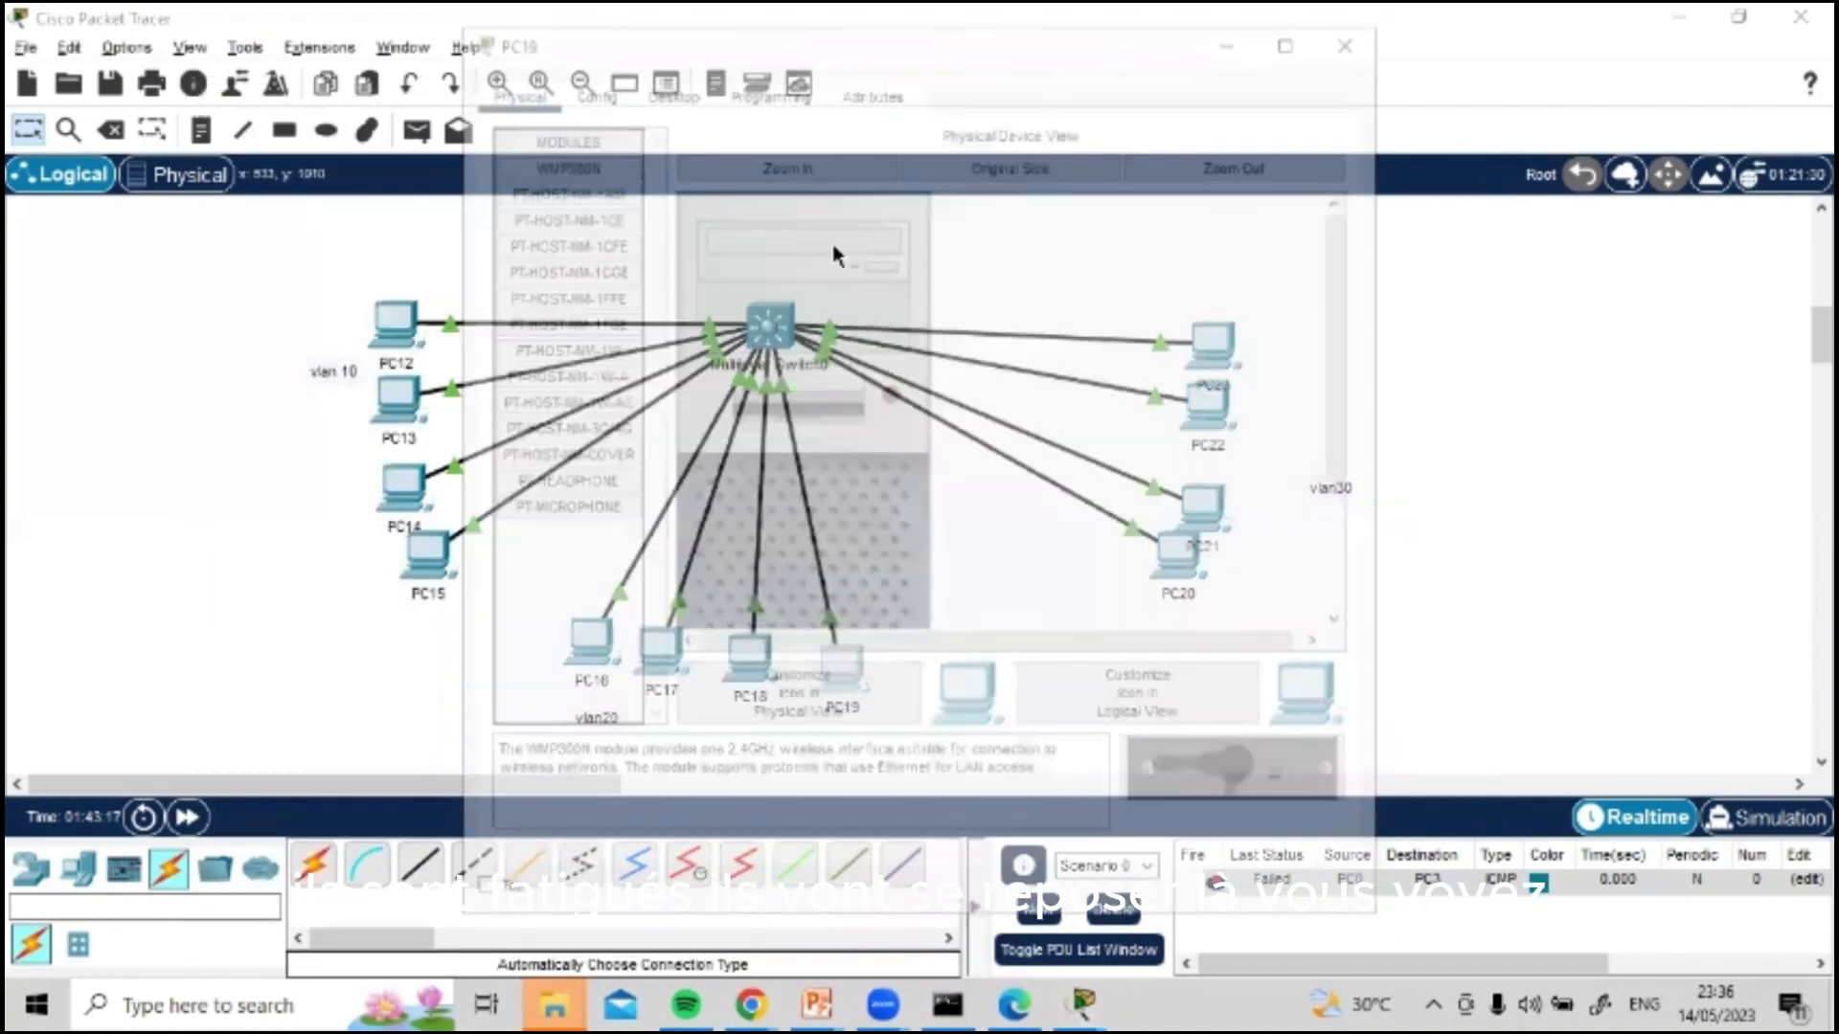
pyautogui.click(666, 87)
pyautogui.click(575, 168)
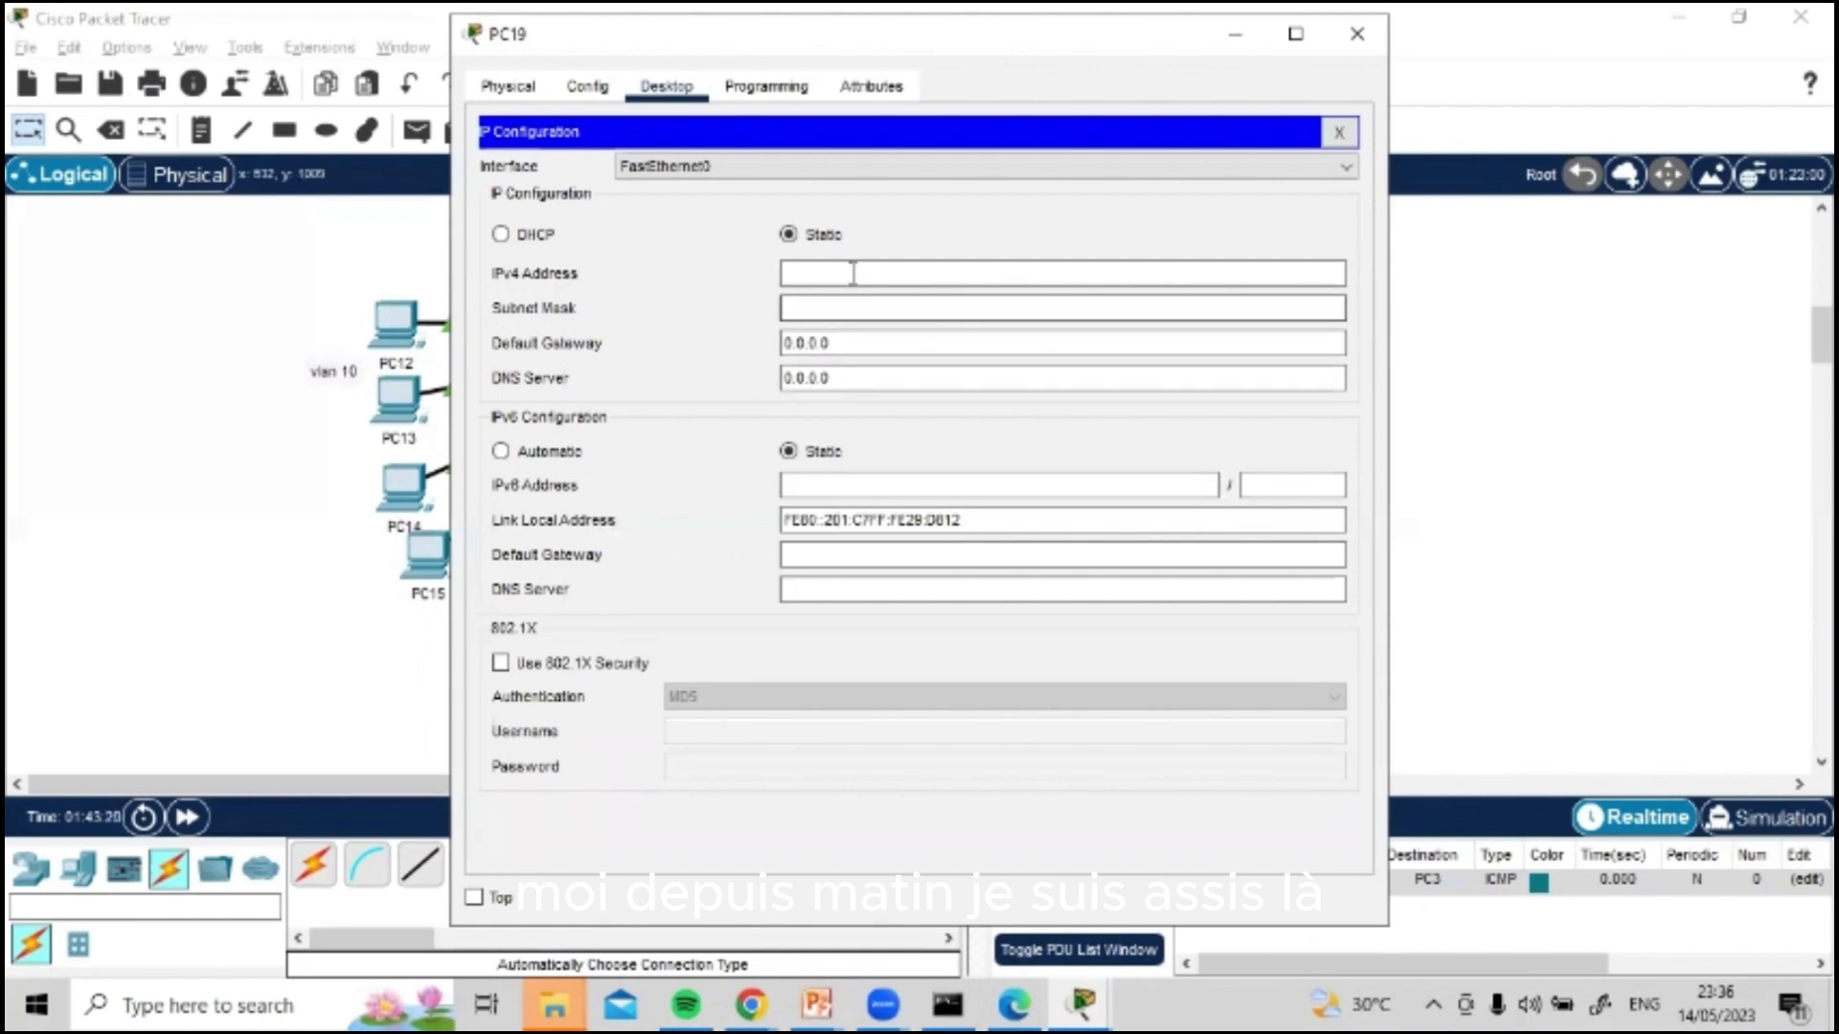
pyautogui.click(895, 278)
pyautogui.write('192.168.20.13')
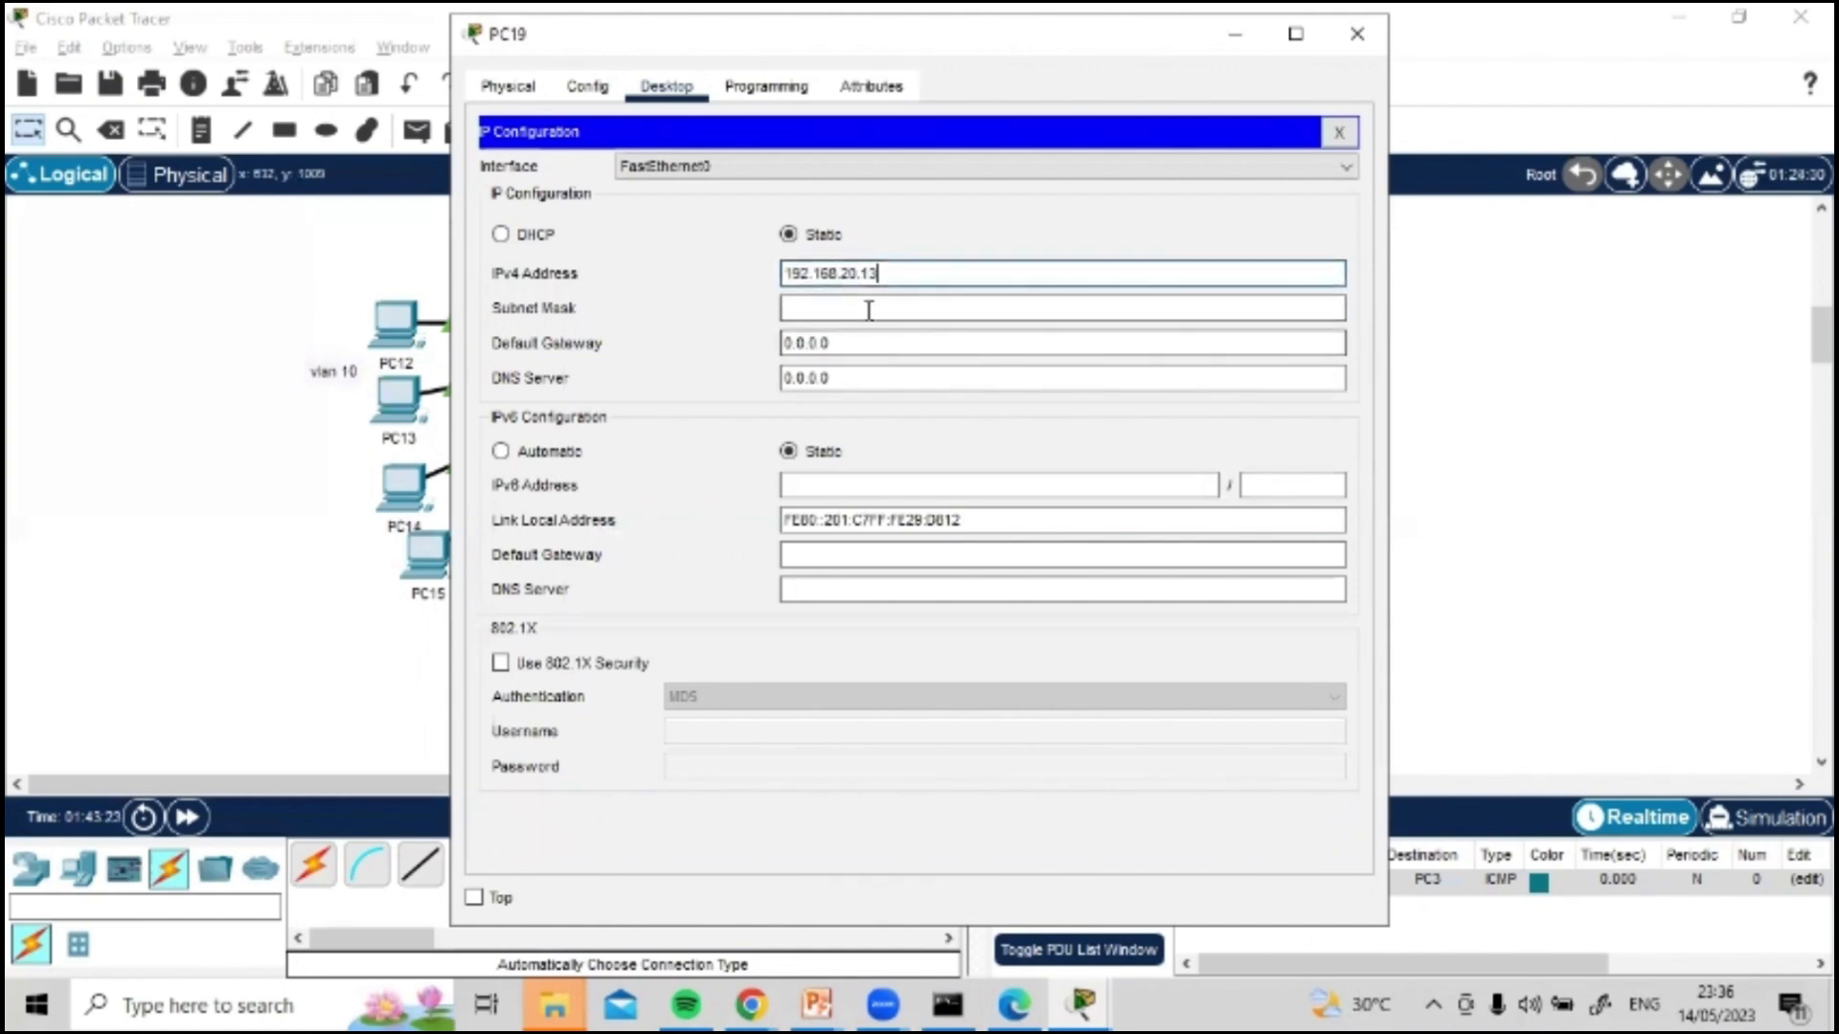
# Step: Fill in PC19's subnet mask 255.255.255.0, set its default gateway to 192.168.20.1 and close its window
pyautogui.click(870, 306)
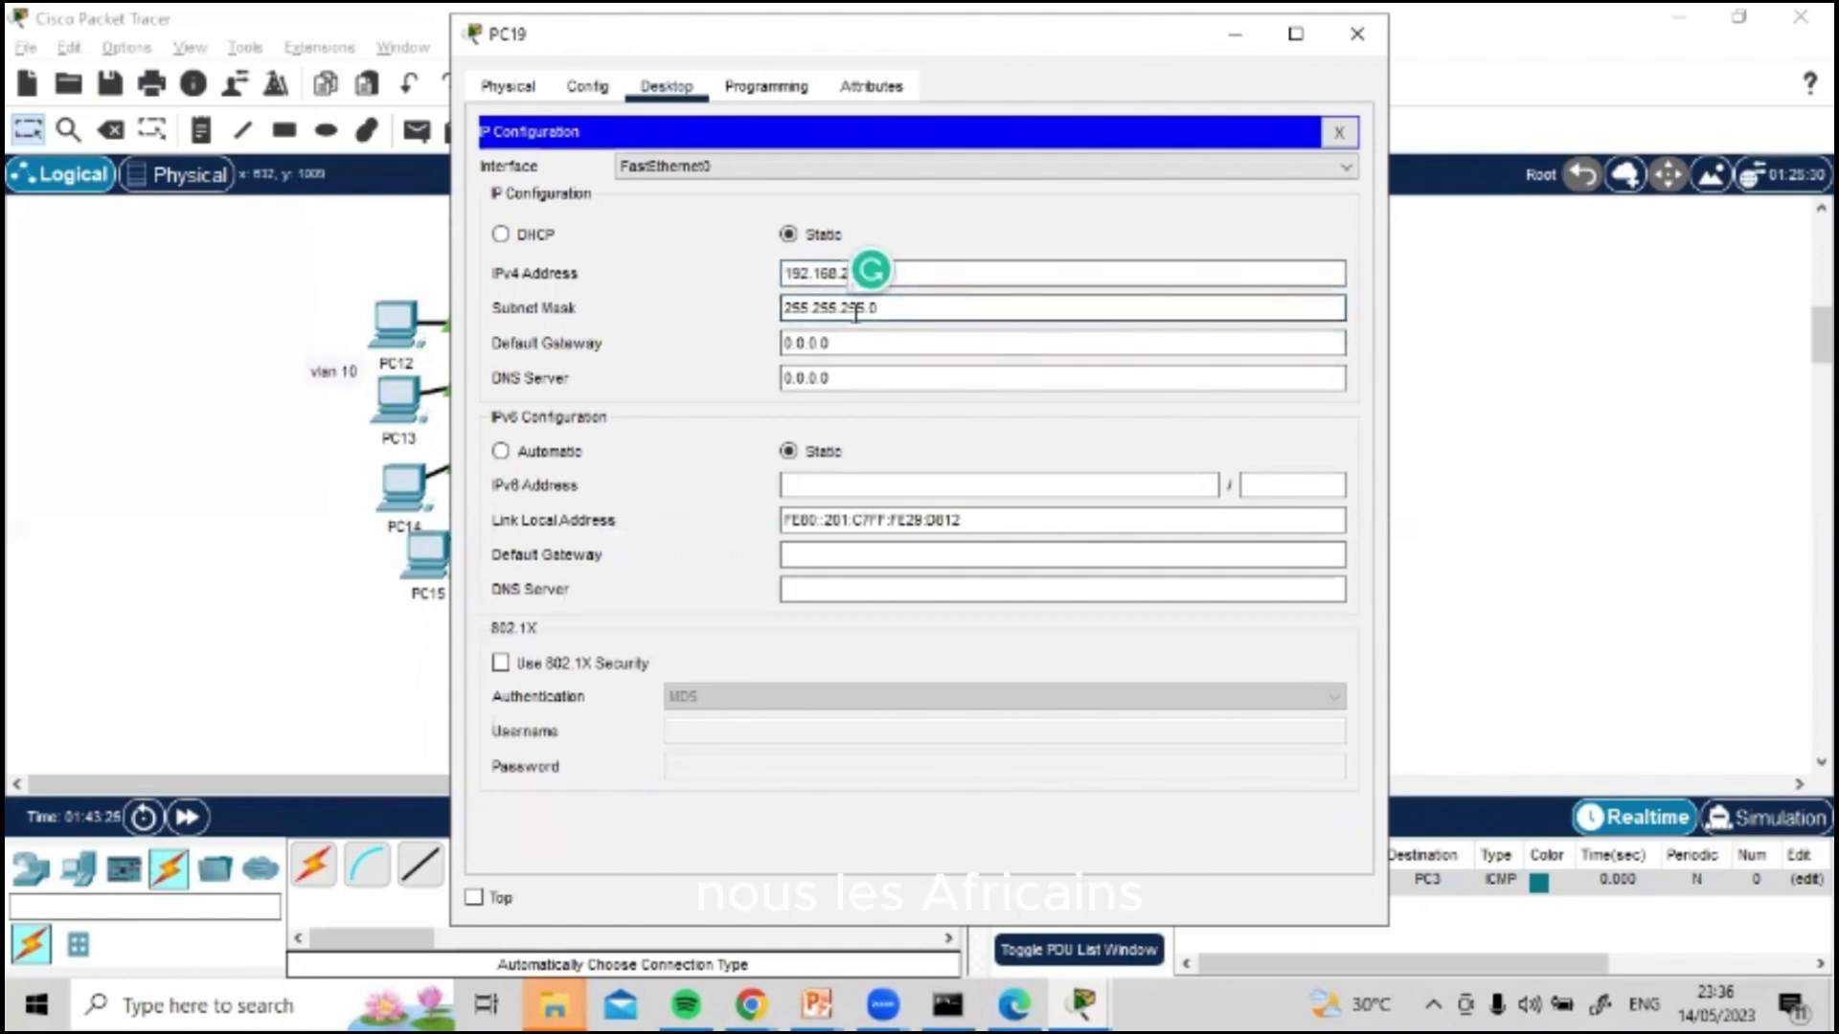
pyautogui.click(857, 342)
pyautogui.write('192.168.20')
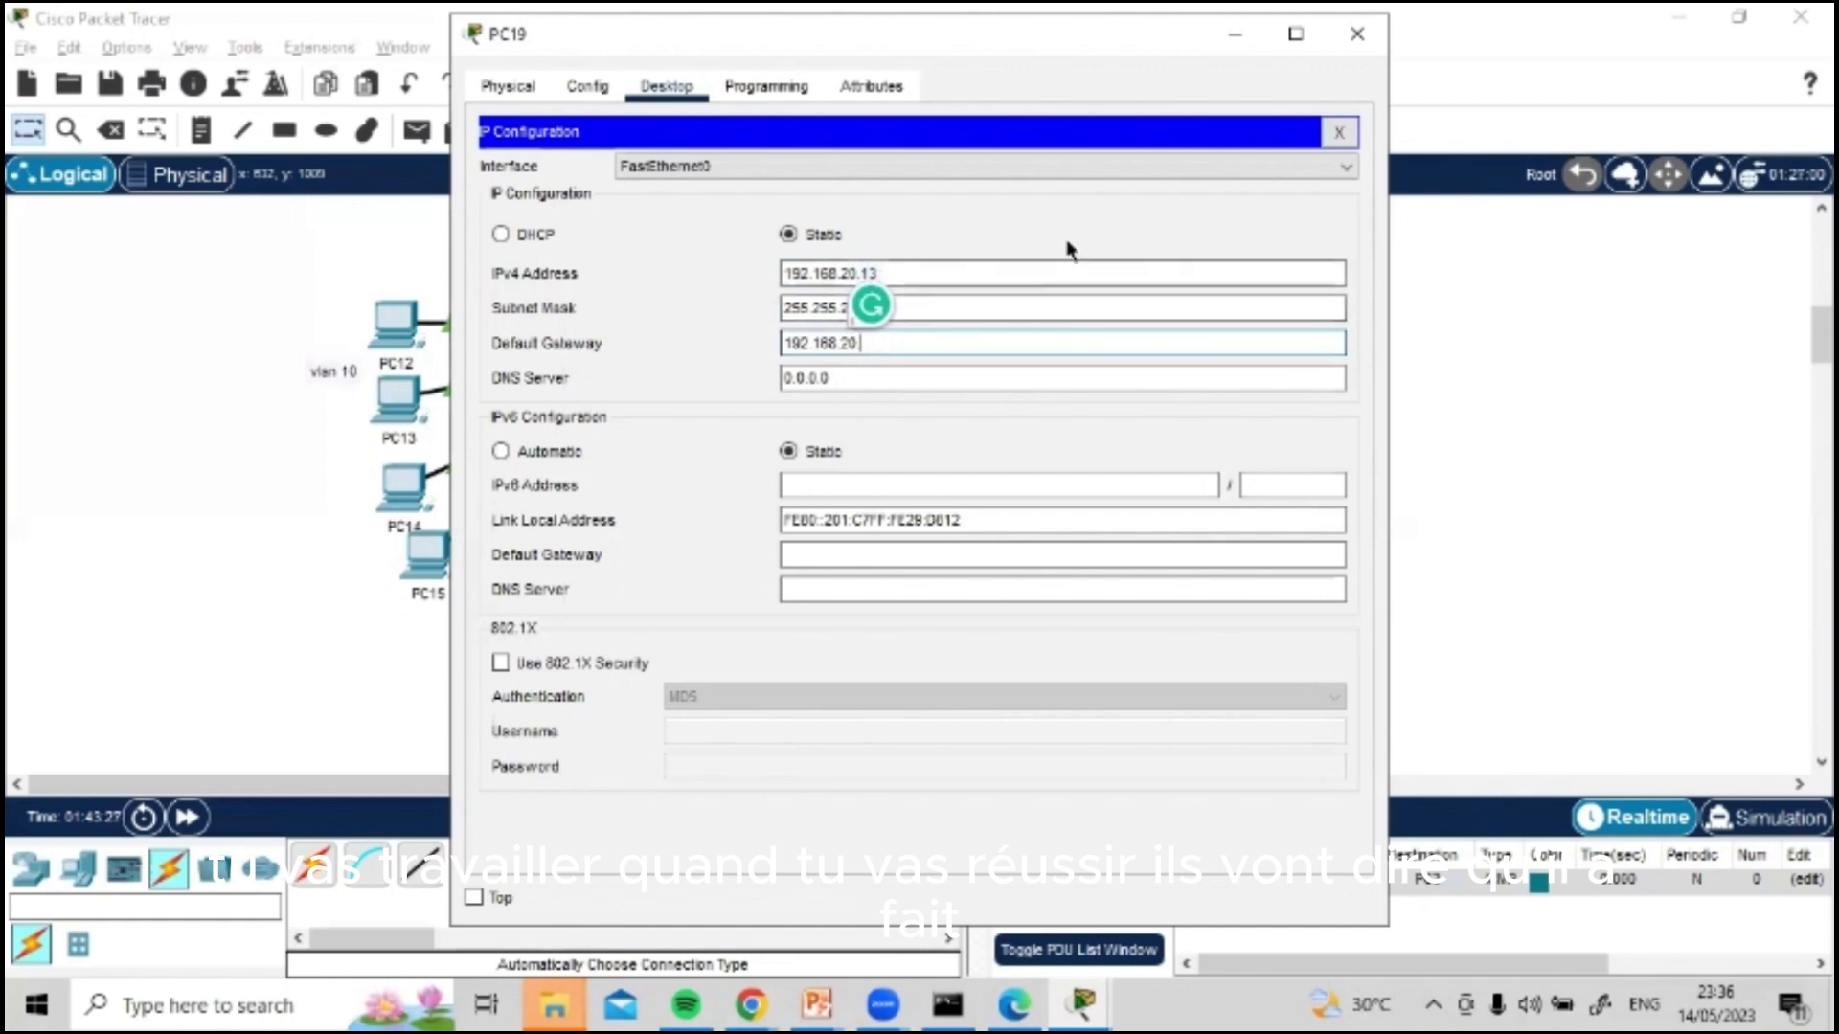
pyautogui.write('.1')
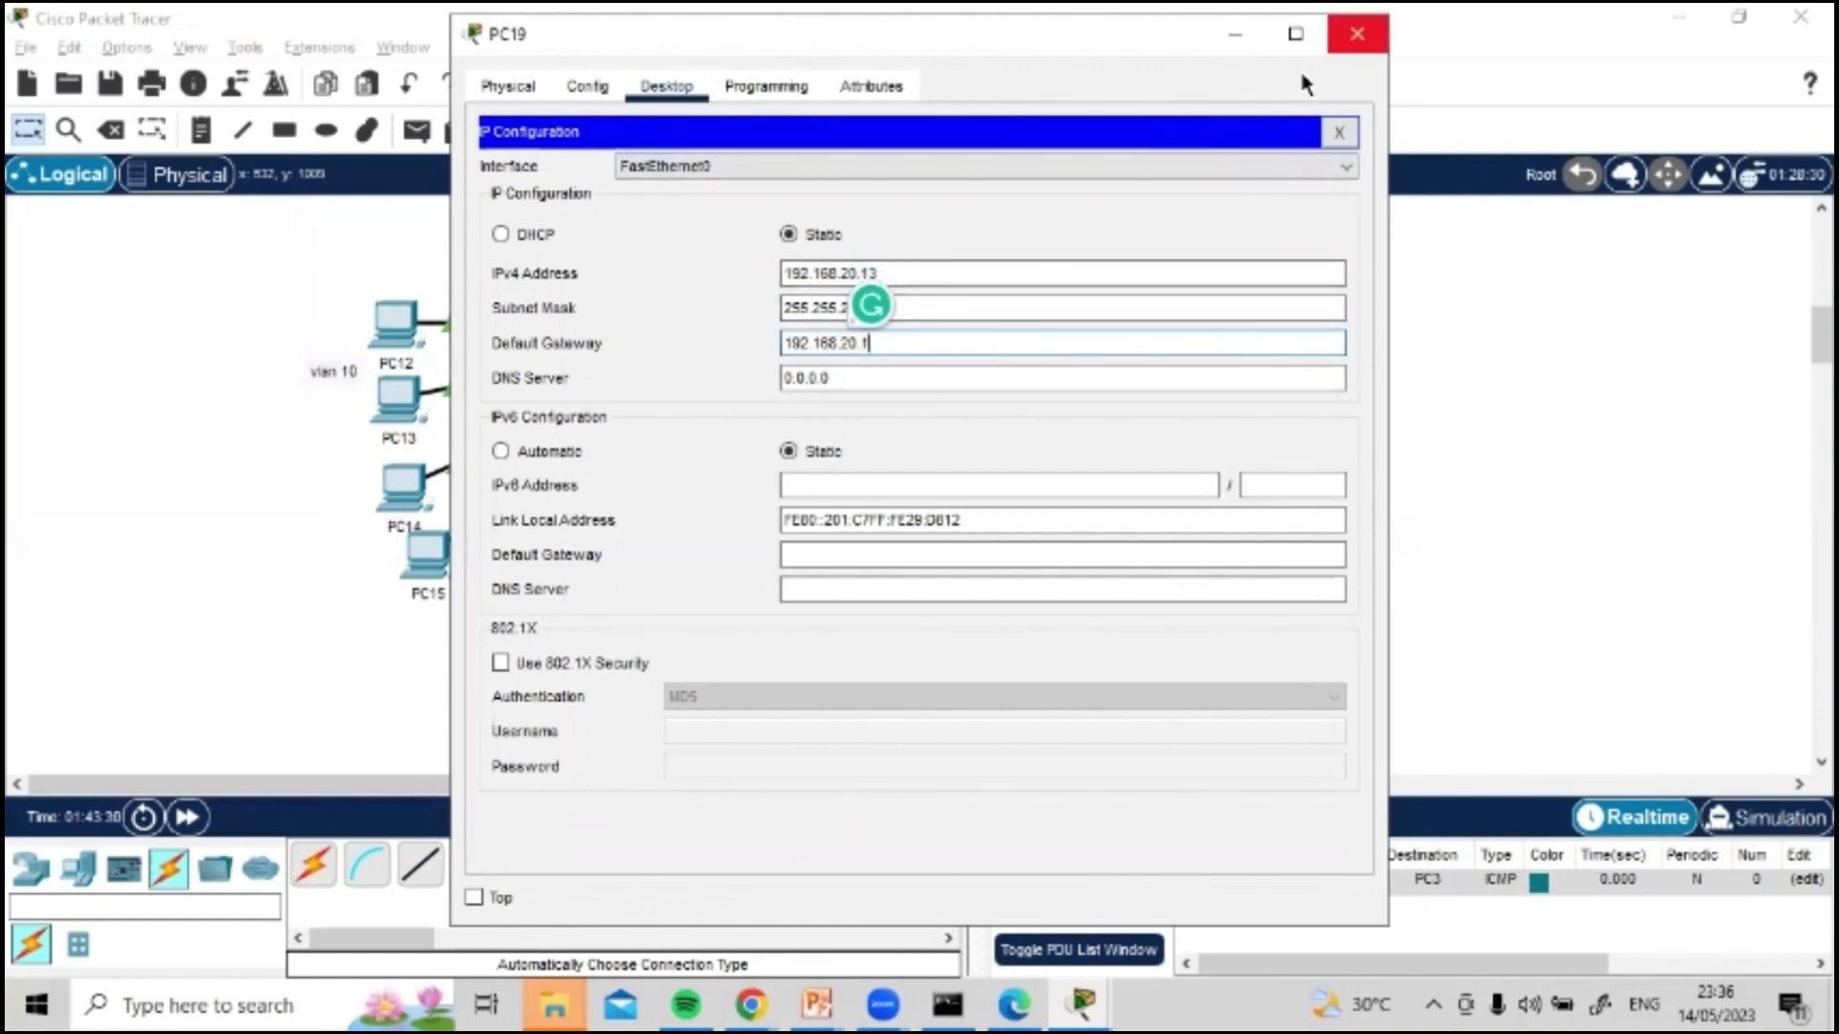
pyautogui.click(1375, 26)
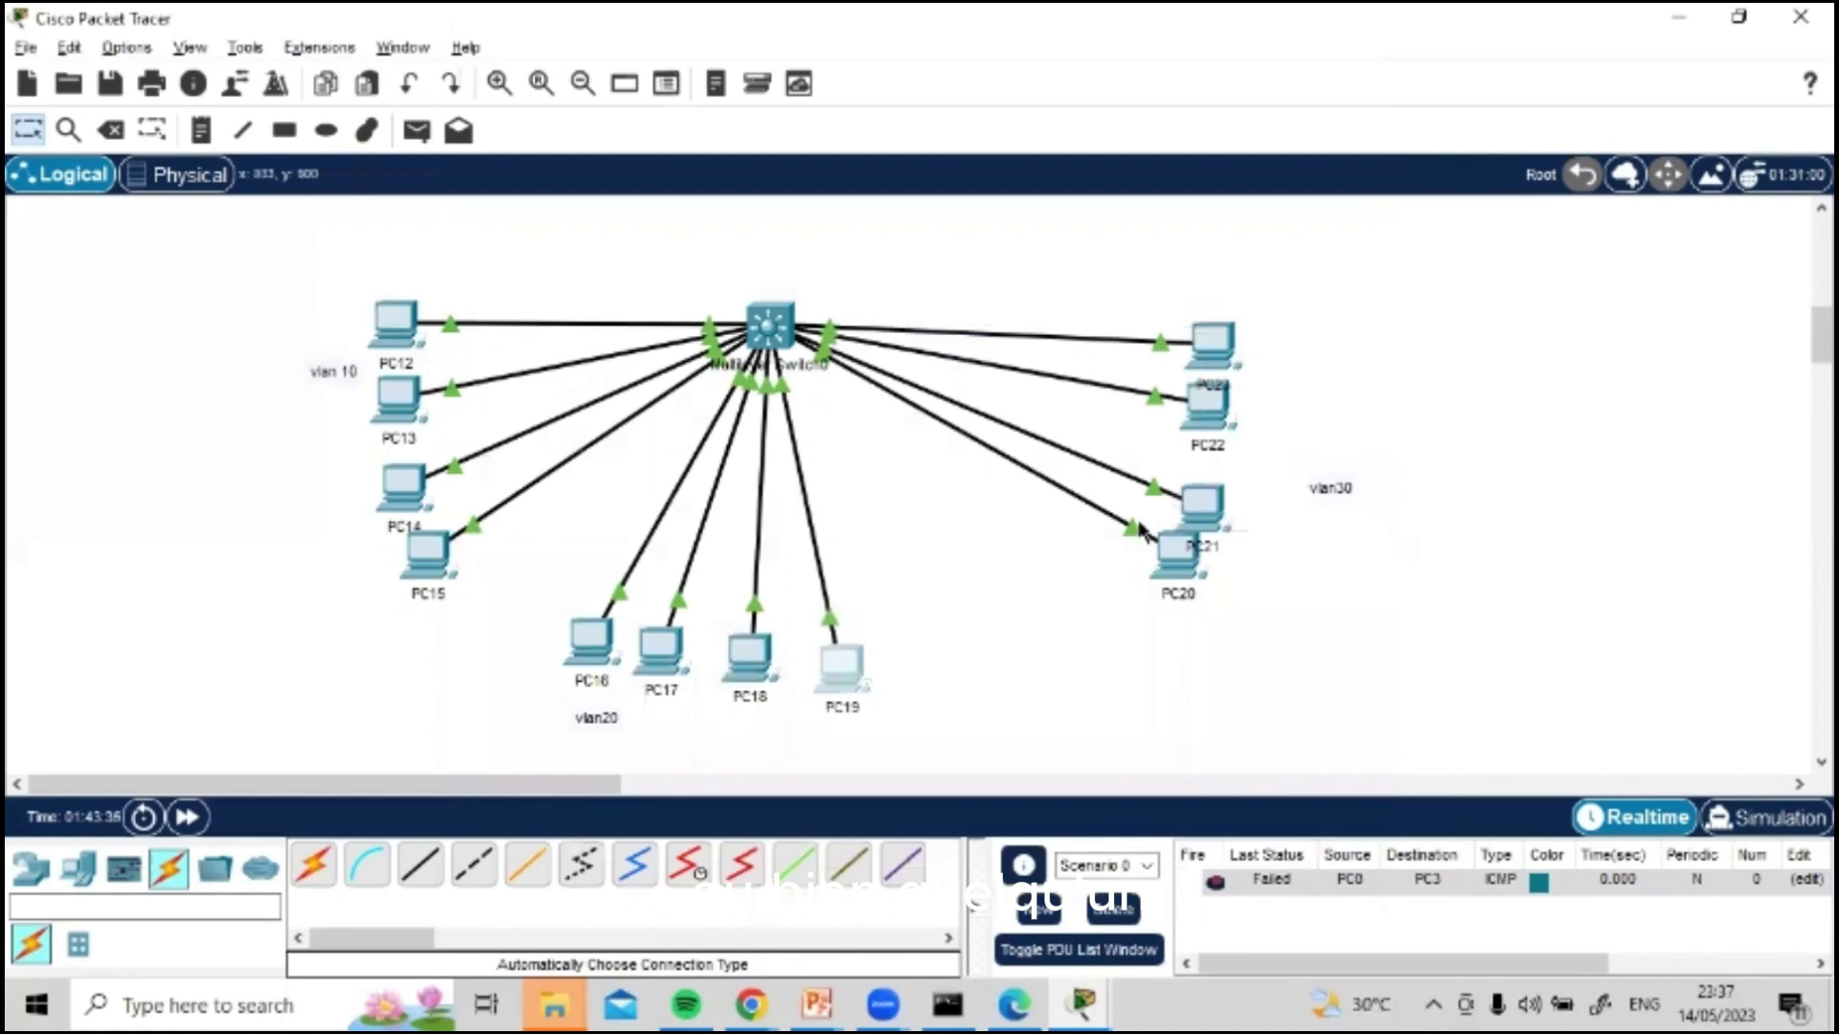
# Step: Space the overlapping PC20 and PC21 apart in the VLAN 30 group and open PC20's IP configuration
pyautogui.moveTo(1177, 556); pyautogui.dragTo(1194, 508)
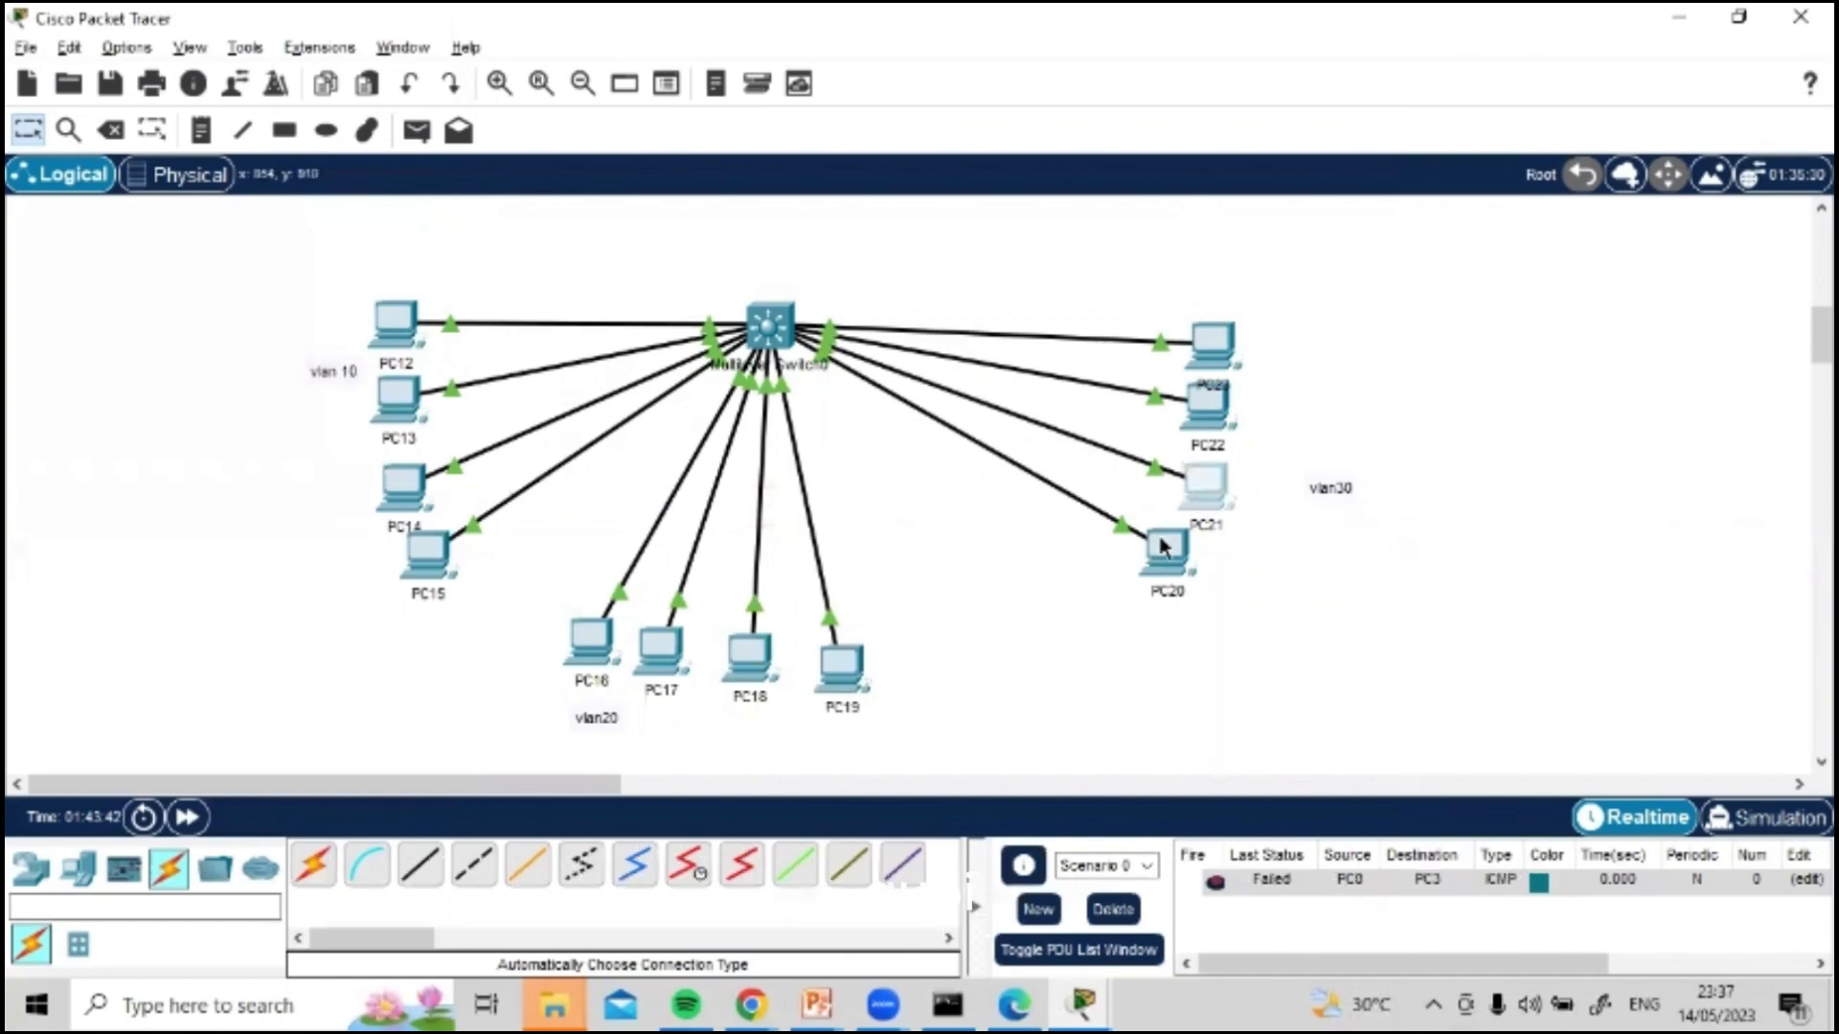
pyautogui.click(1166, 551)
pyautogui.click(666, 86)
pyautogui.click(620, 237)
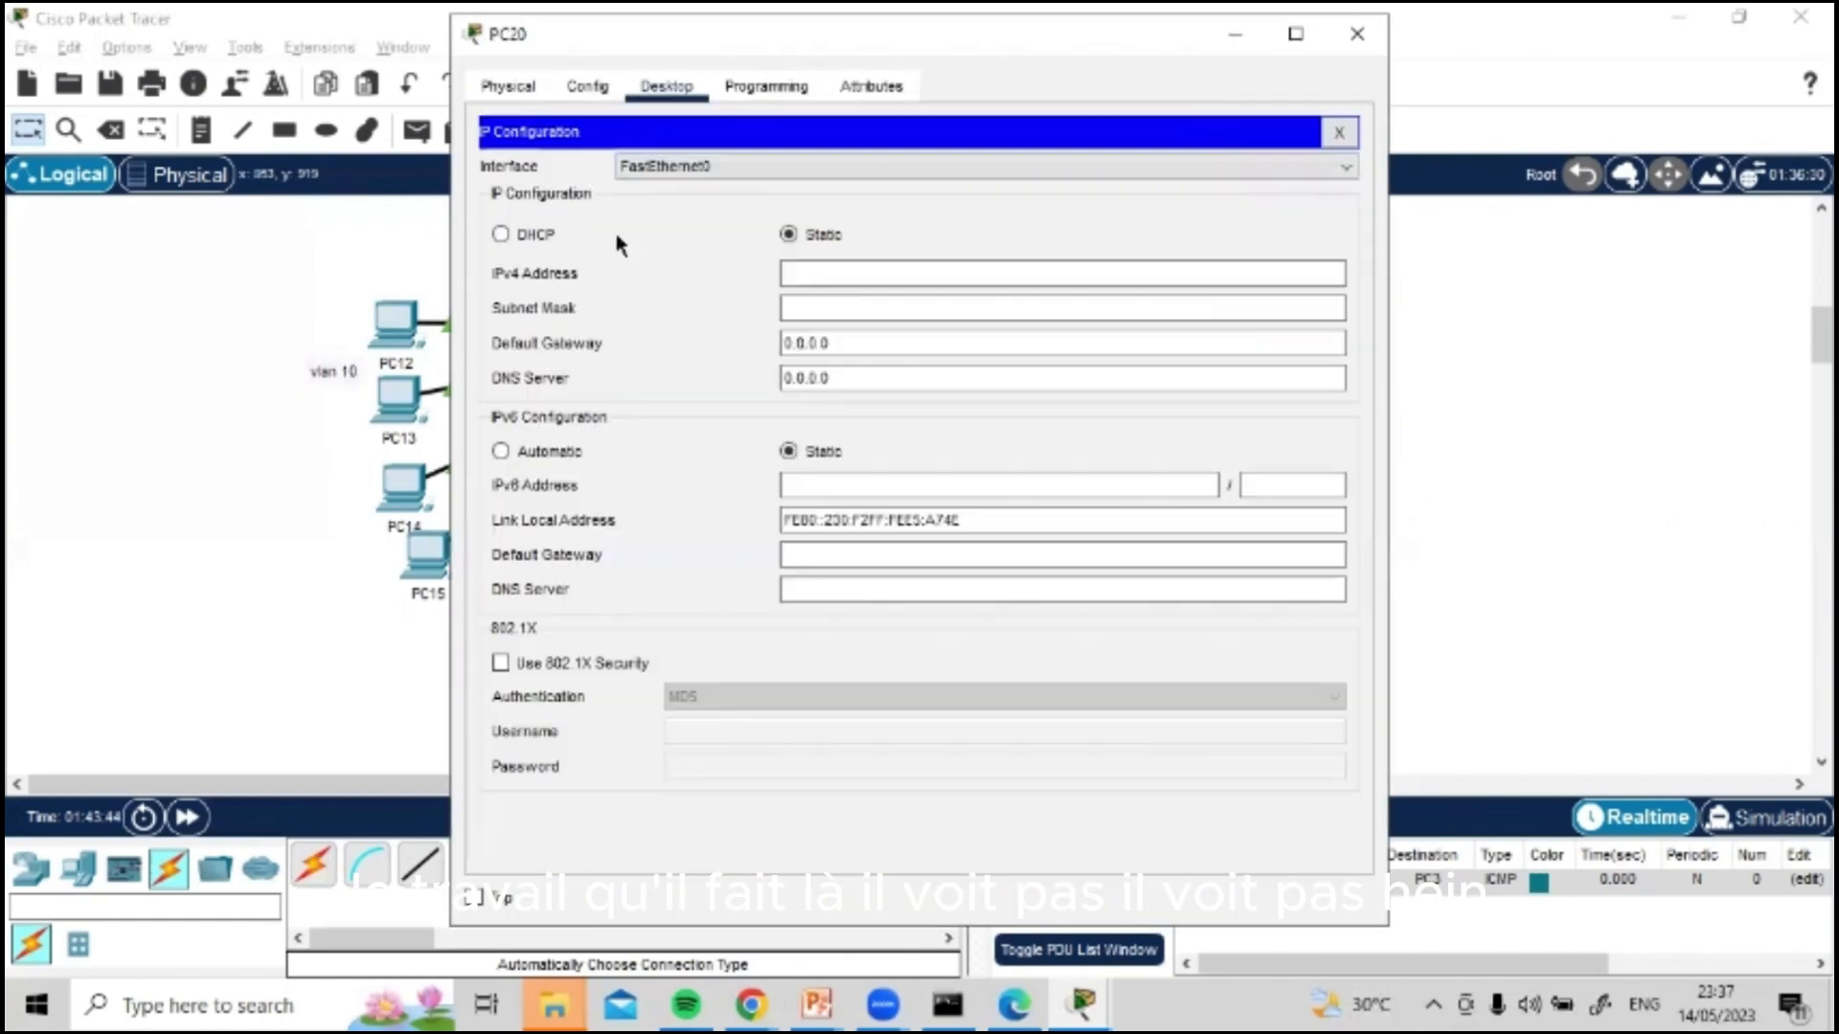
# Step: Set PC20's static IPv4 address to 192.168.30.10, copying the network part 192.168.30. for reuse
pyautogui.click(895, 276)
pyautogui.write('192.168.20.')
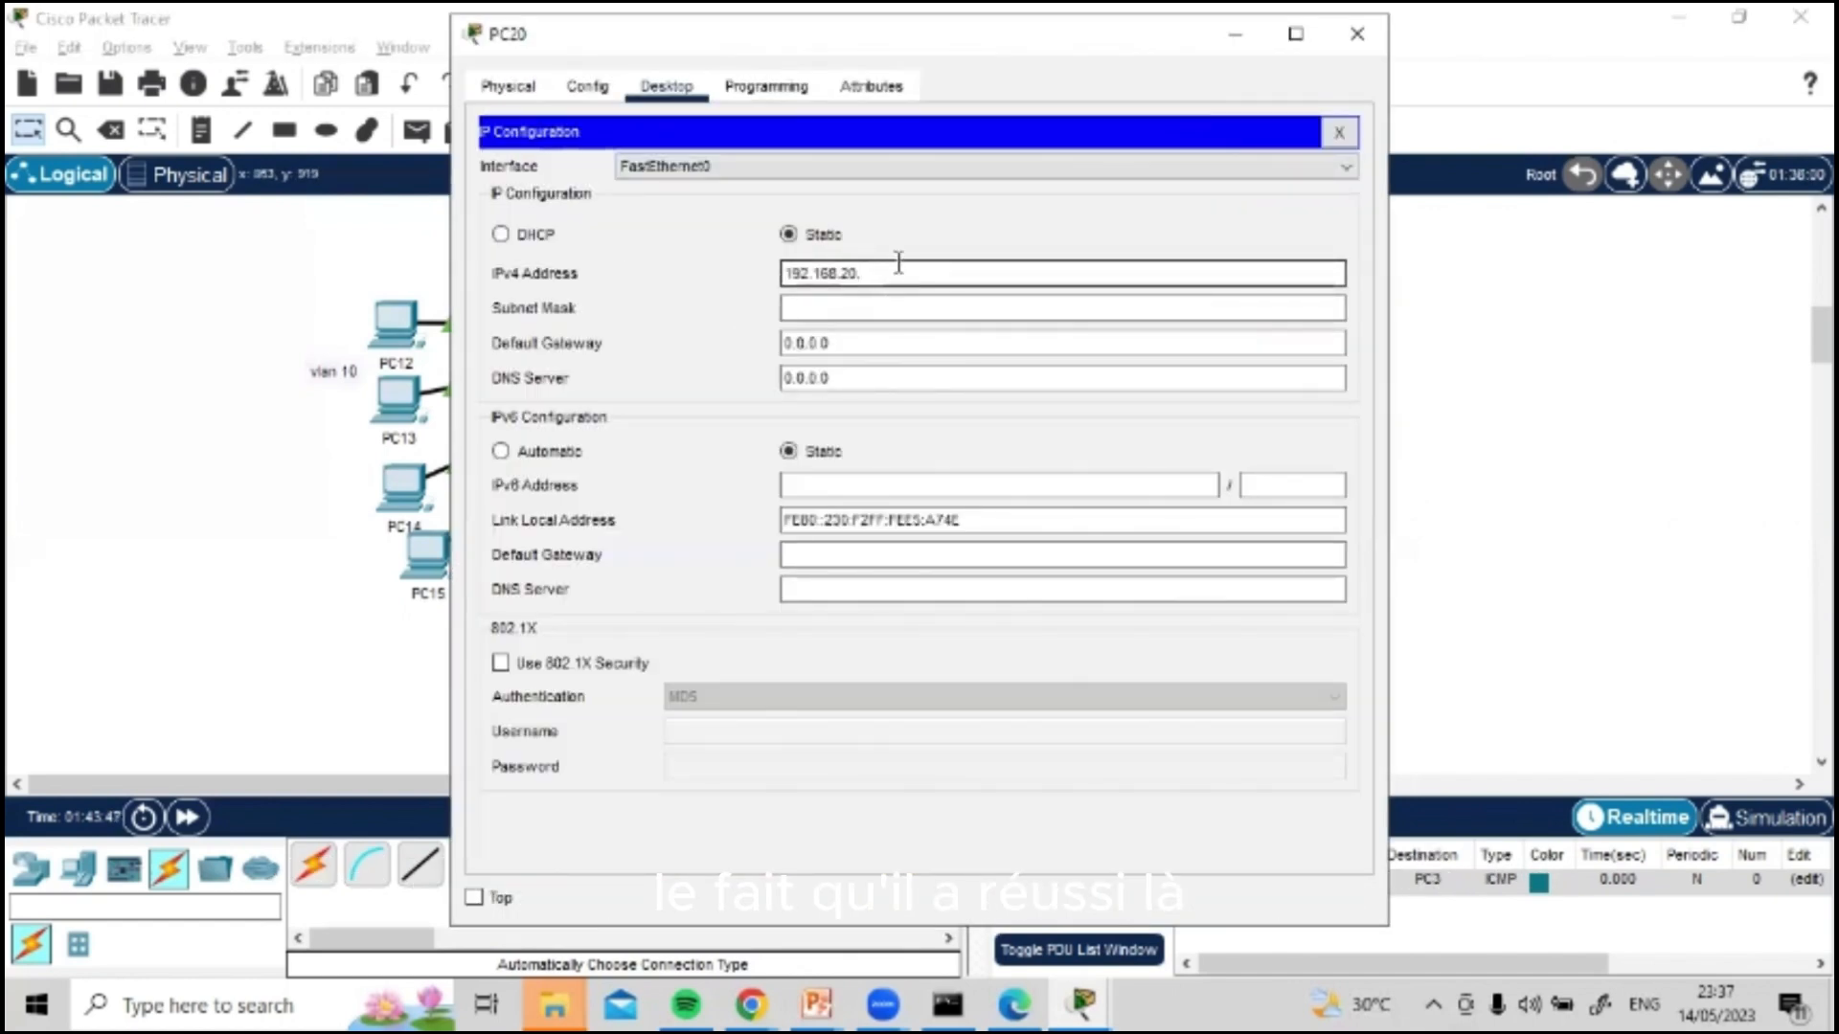
pyautogui.press('BackSpace')
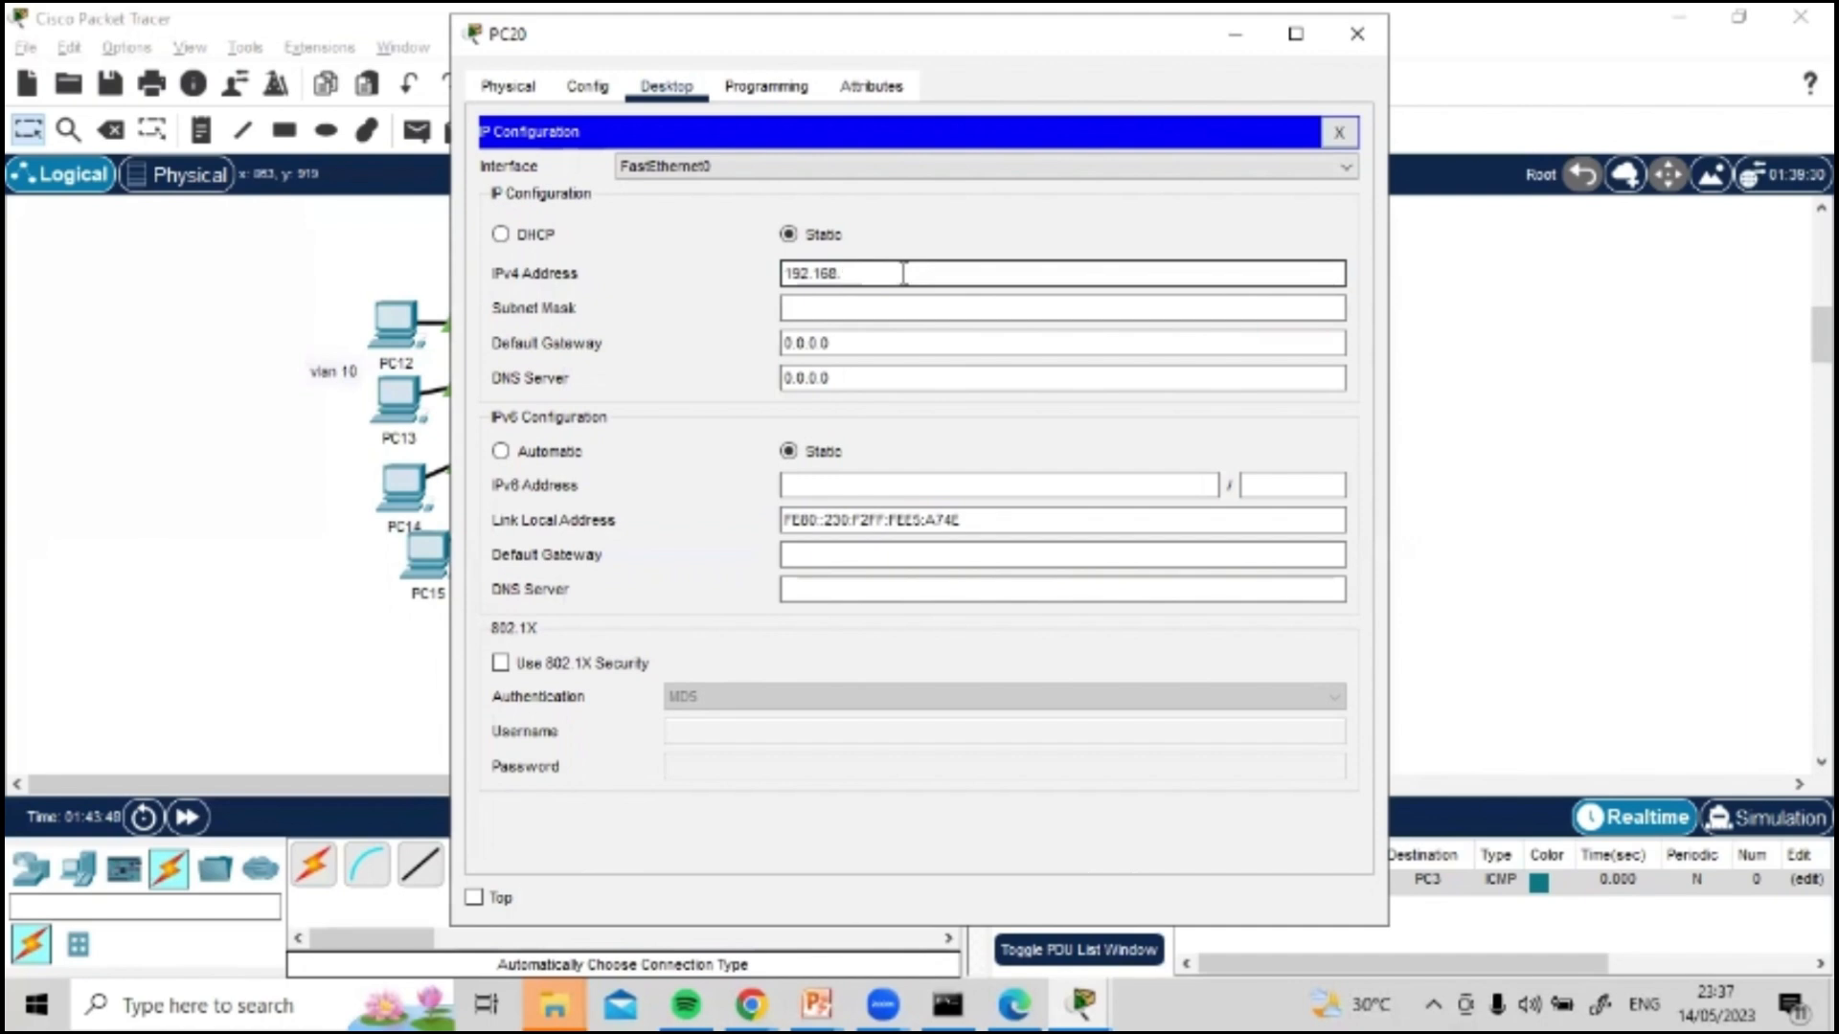
pyautogui.write('30.')
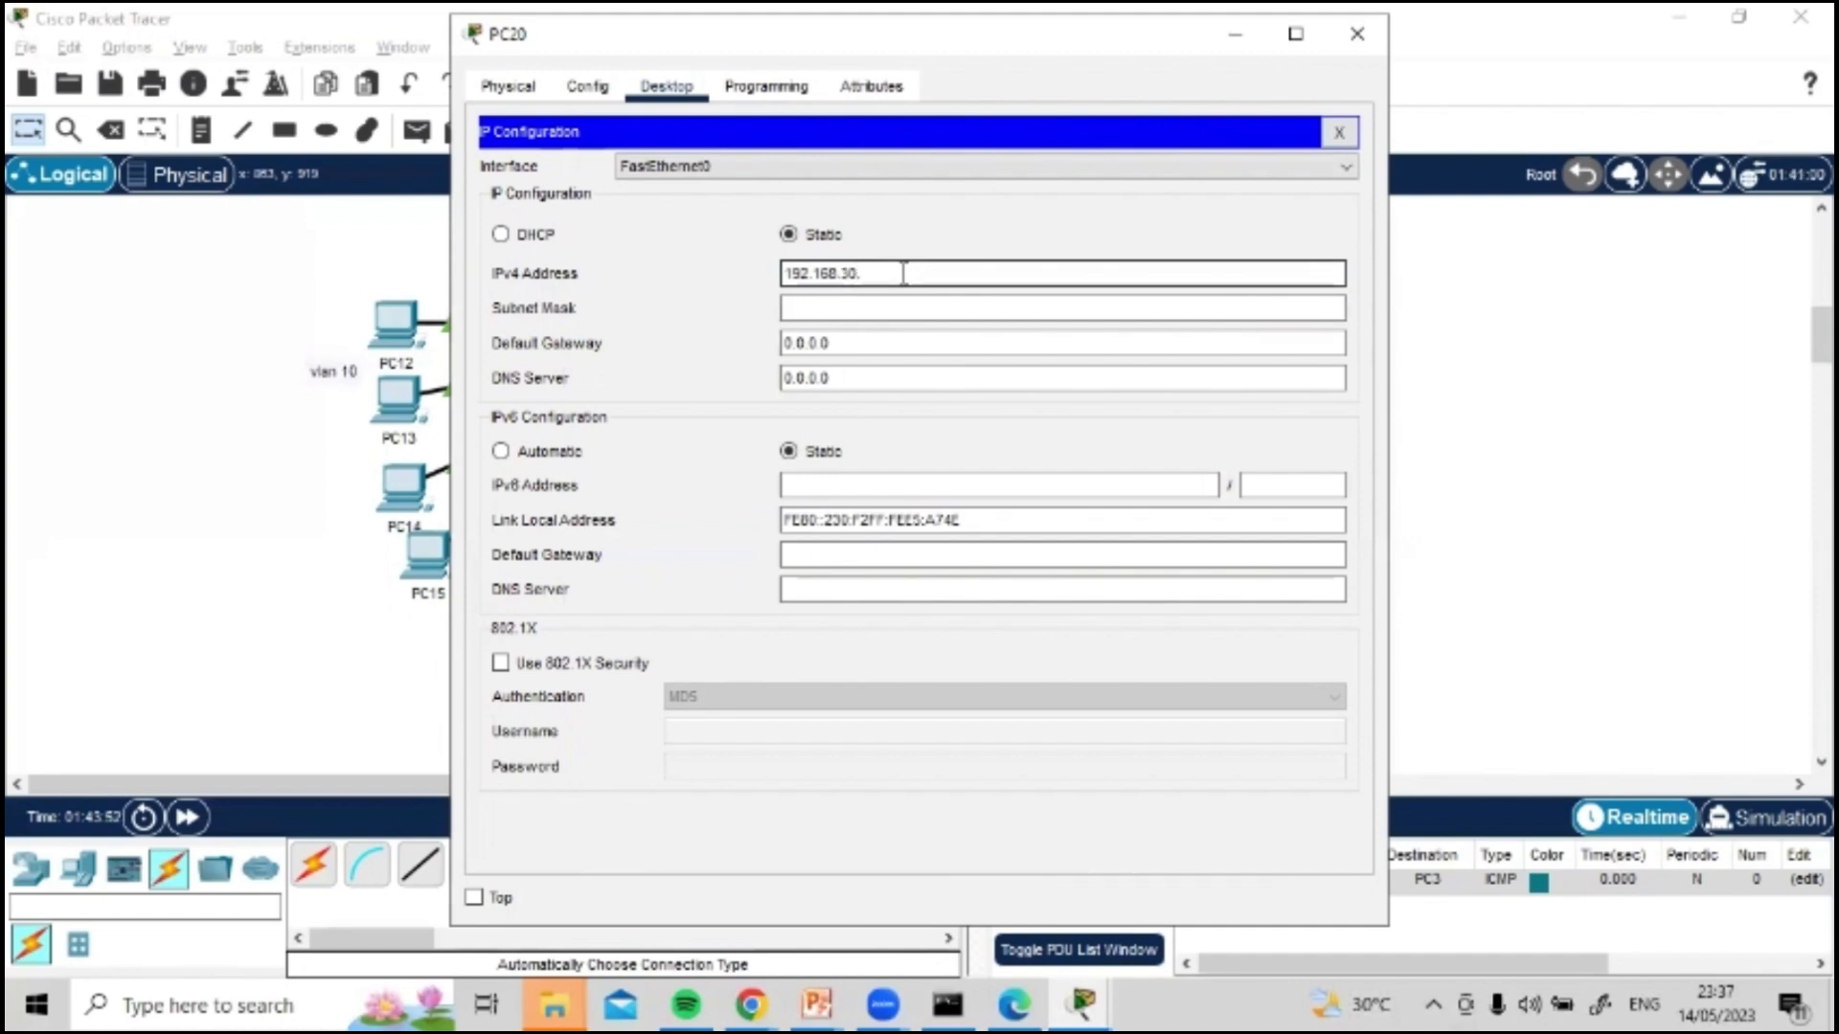
pyautogui.hotkey('ctrl', 'c')
pyautogui.click(903, 274)
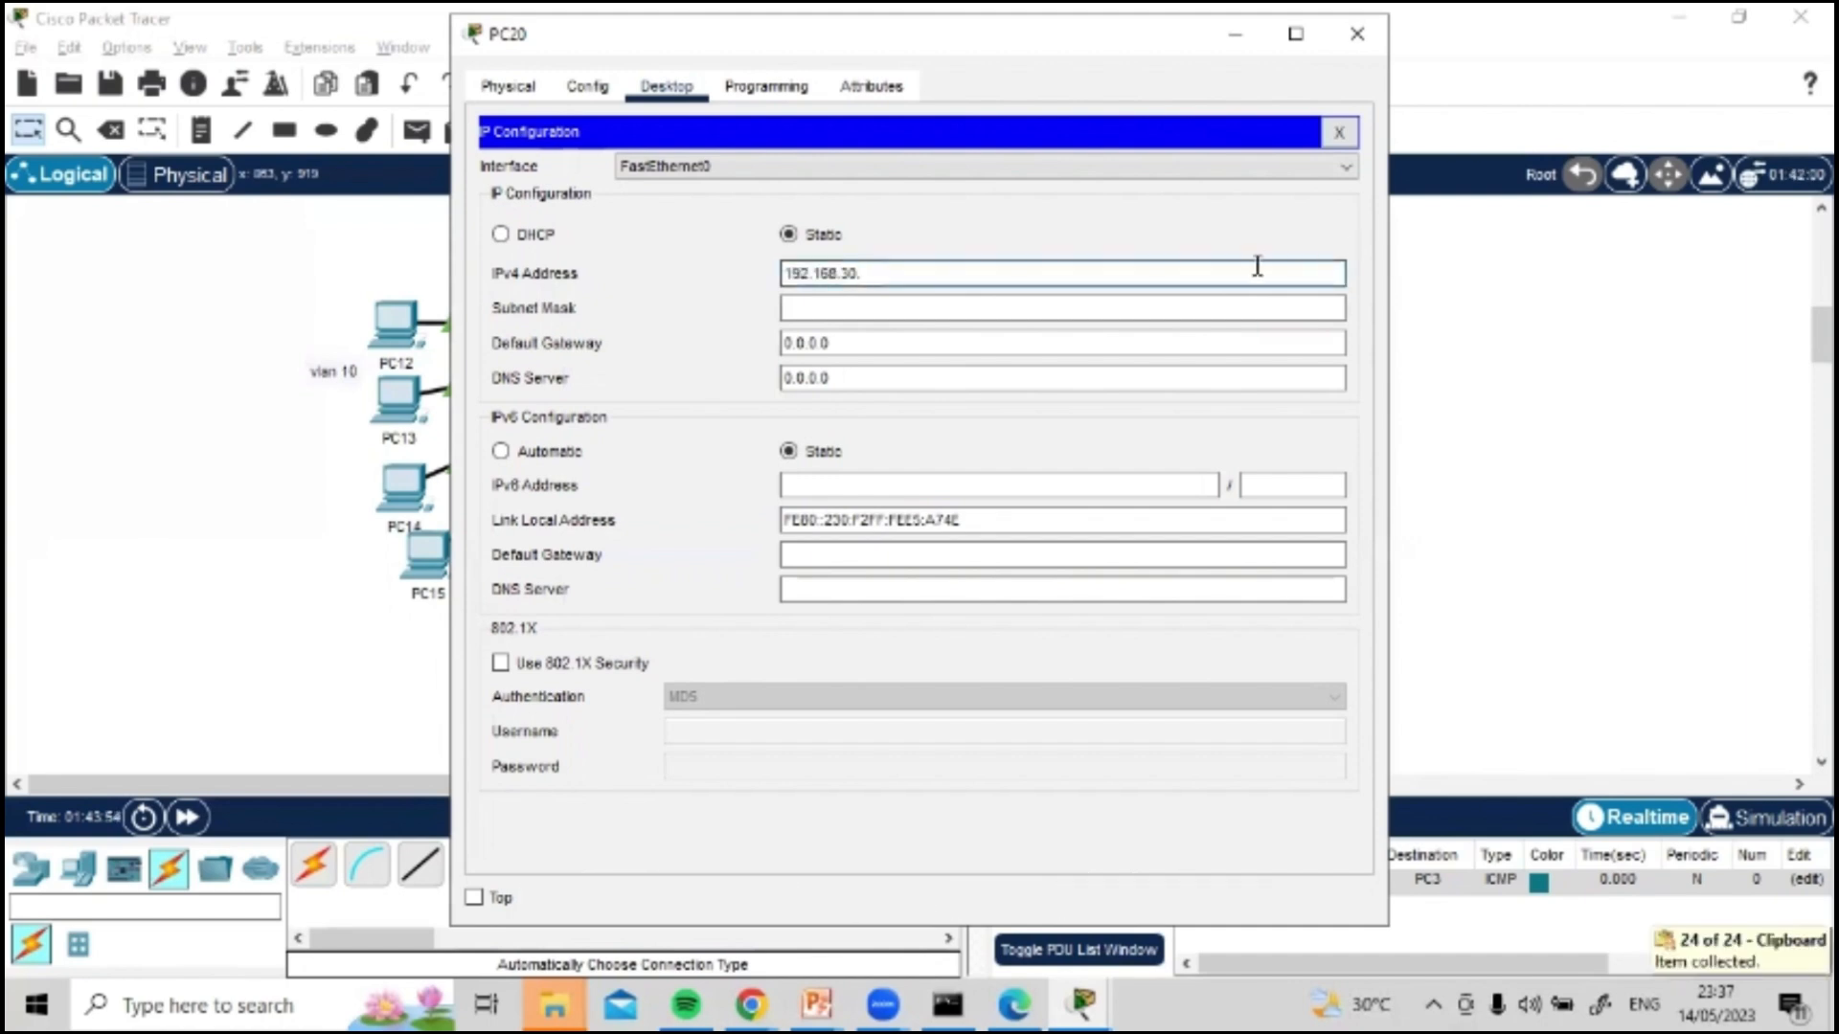
pyautogui.write('10')
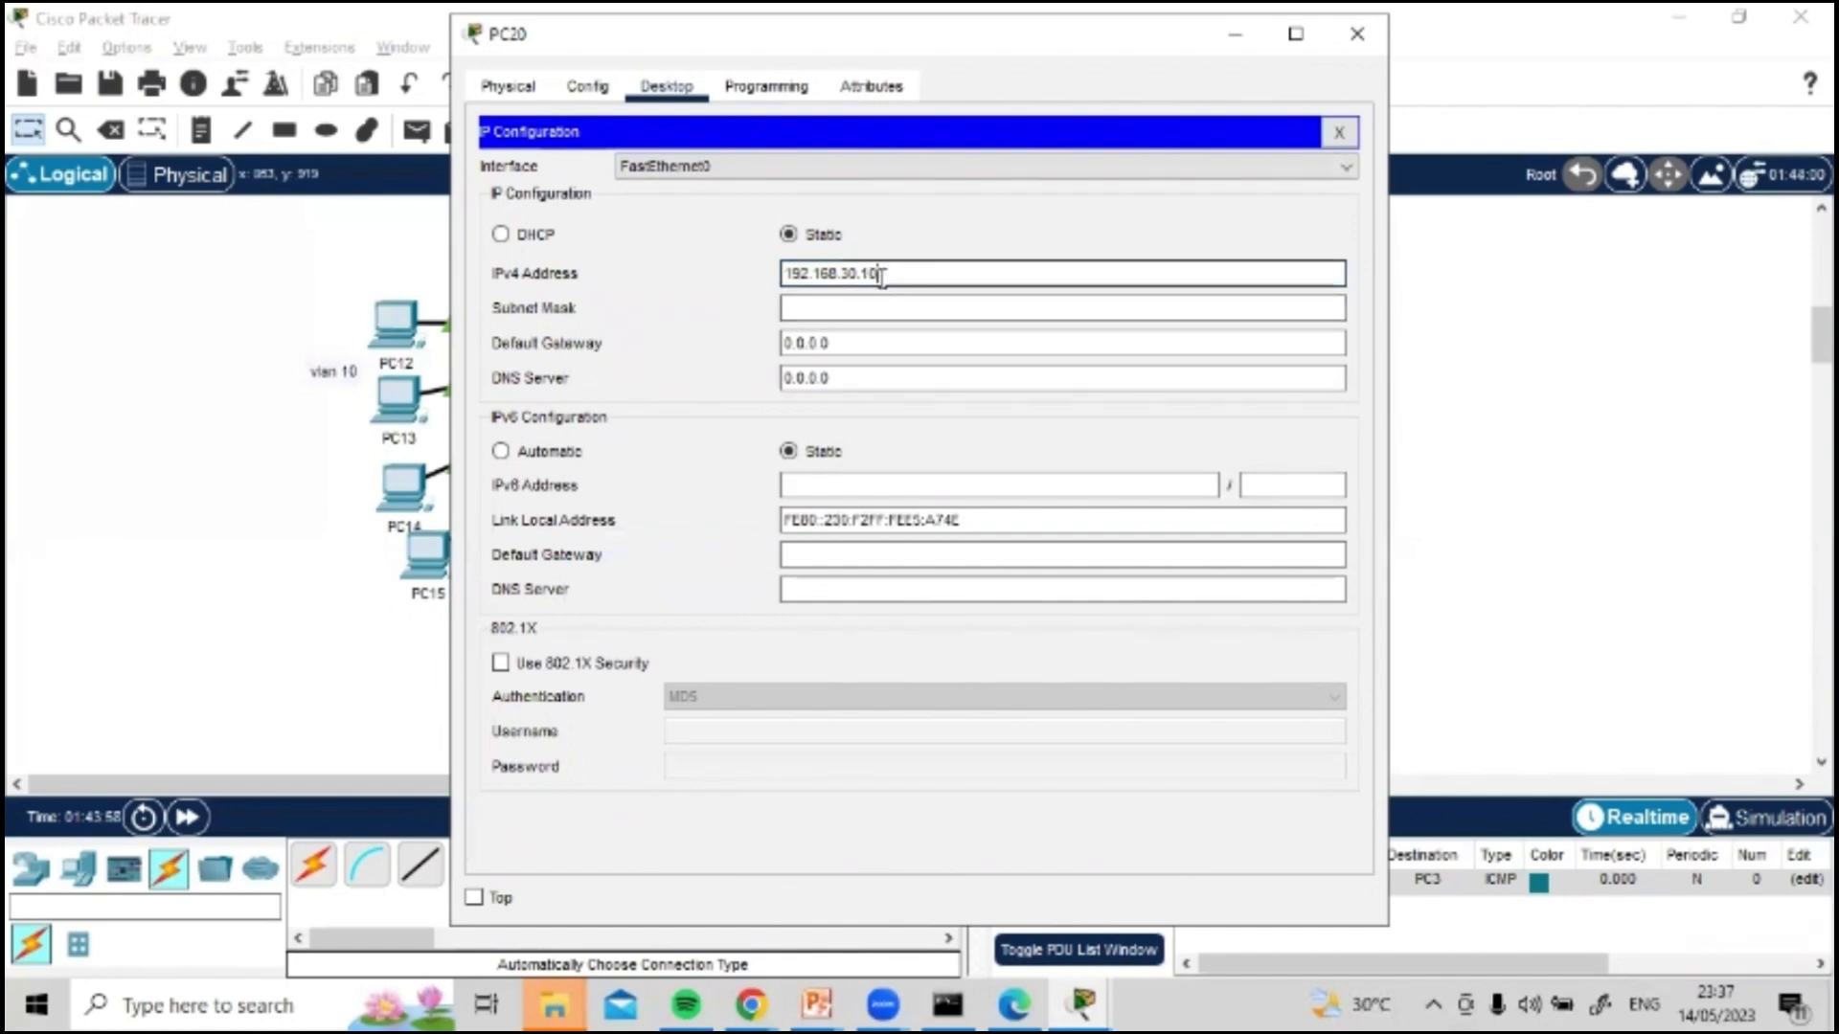
# Step: Fill in PC20's subnet mask 255.255.255.0, set its default gateway to 192.168.30.1 and close its window
pyautogui.click(806, 307)
pyautogui.click(871, 272)
pyautogui.click(853, 343)
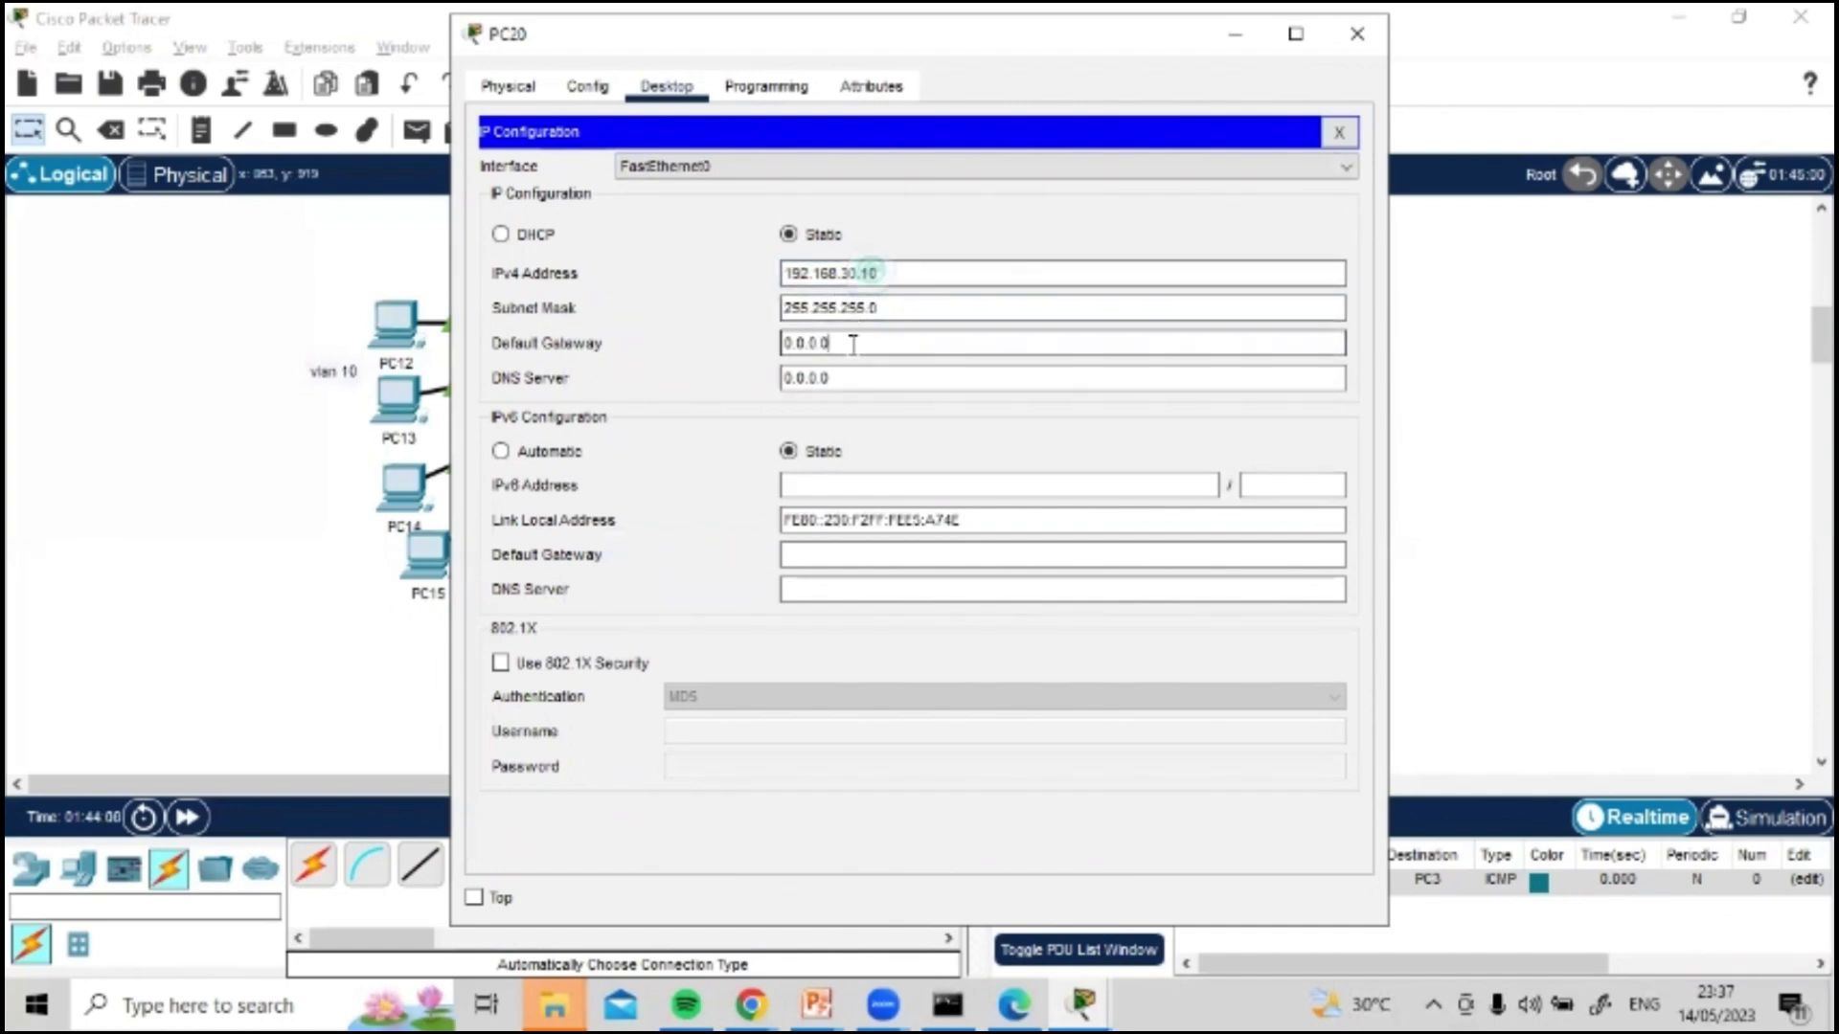
pyautogui.write('192.168.30.1')
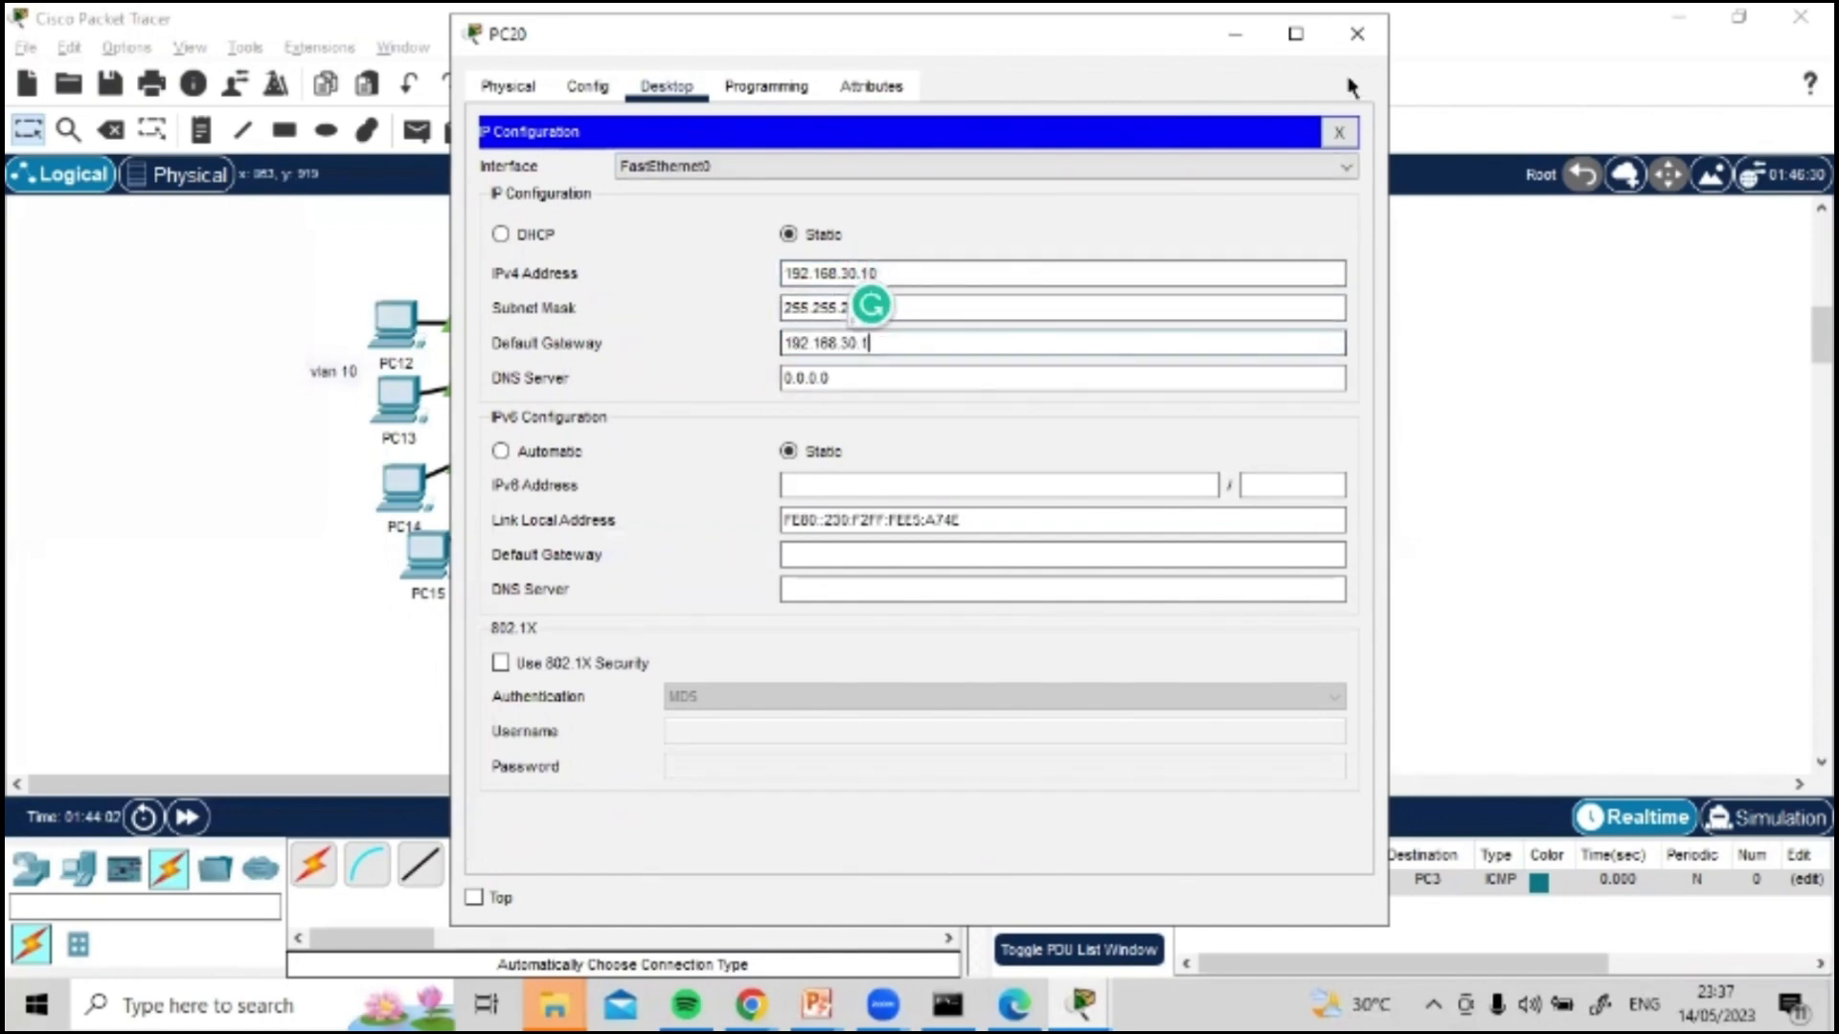
pyautogui.click(1357, 33)
# Step: Open PC21's IP configuration and set its static IPv4 address to 192.168.30.11
pyautogui.click(1209, 485)
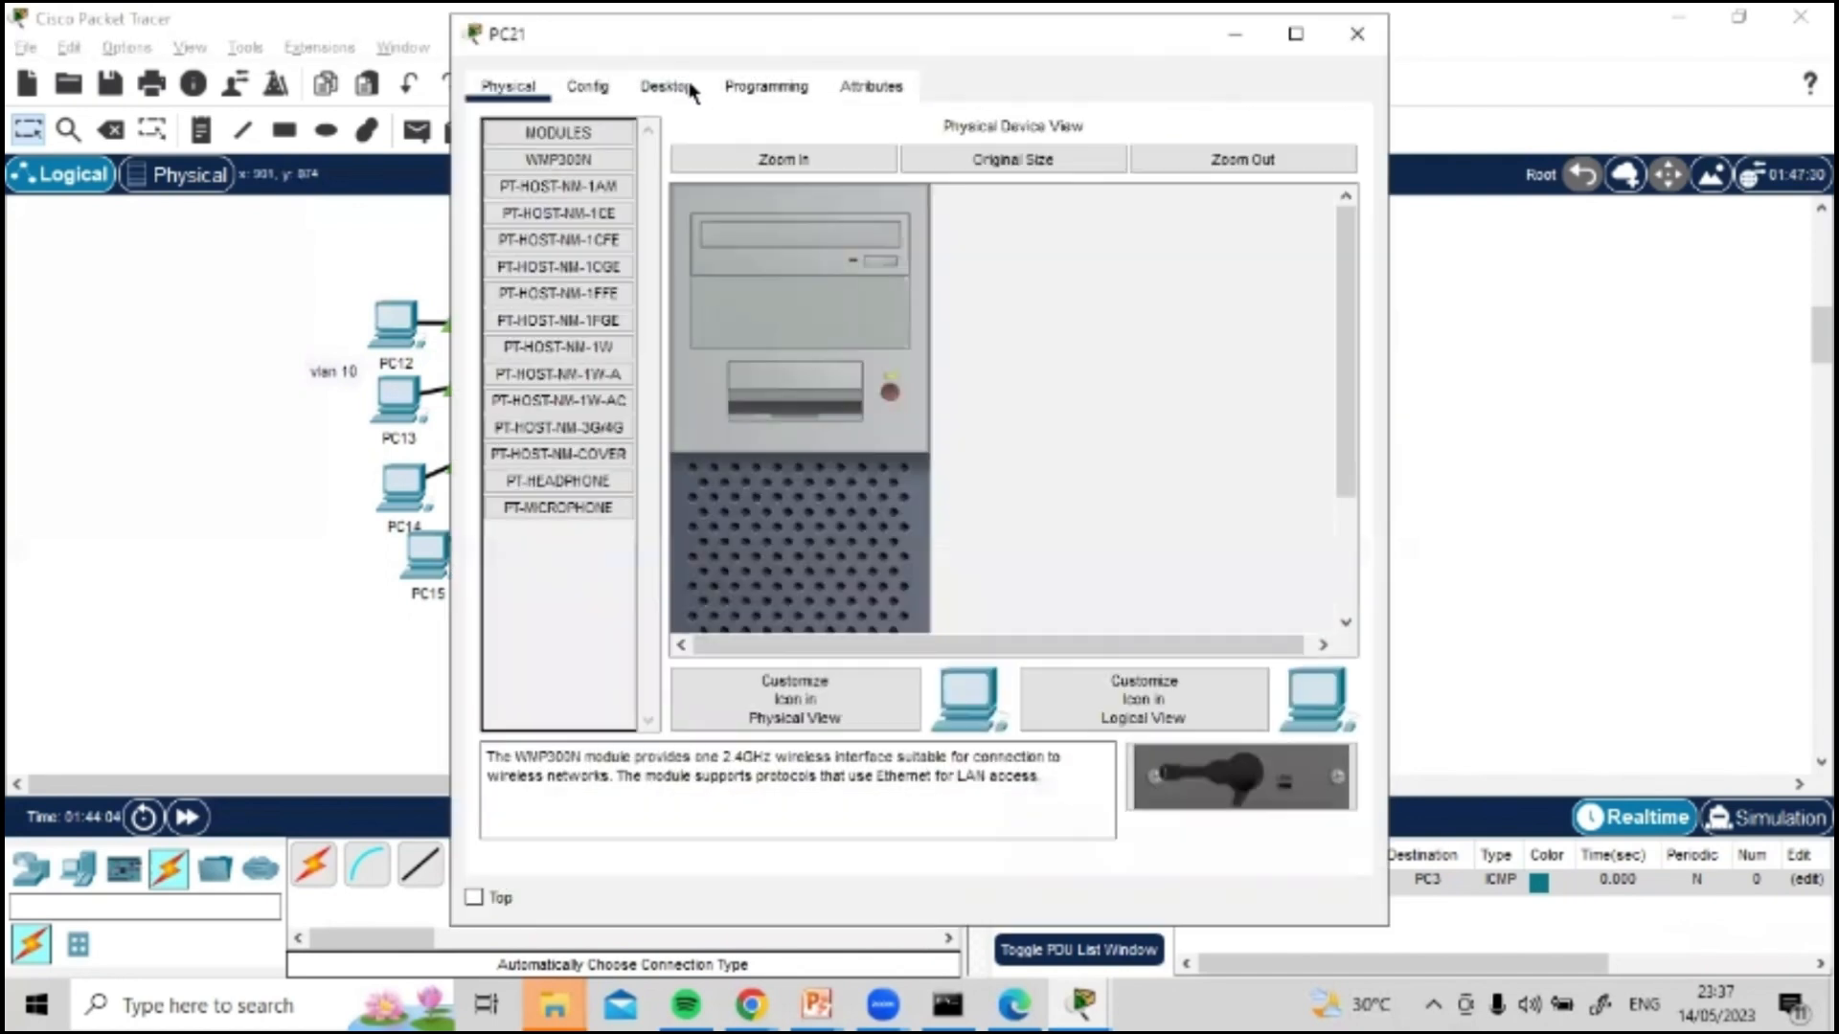
pyautogui.click(666, 86)
pyautogui.click(565, 182)
pyautogui.click(881, 276)
pyautogui.write('192.168.30.')
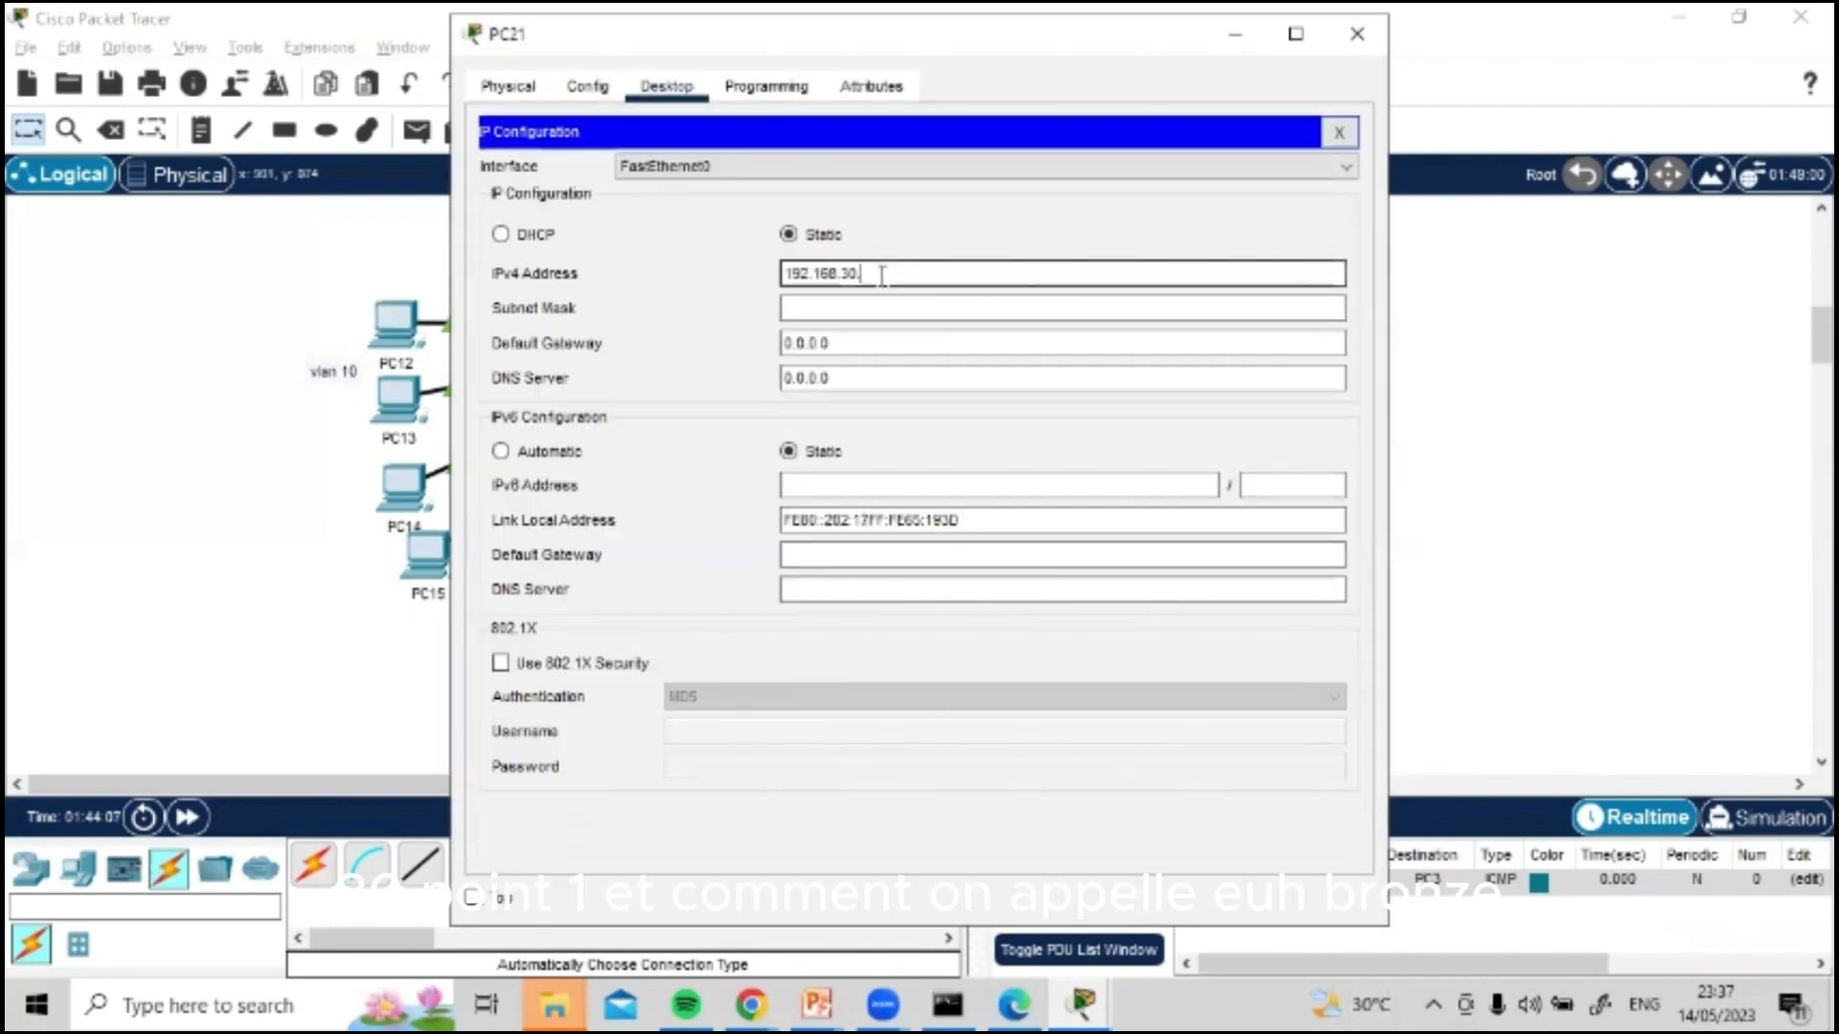
pyautogui.write('11')
# Step: Fill in PC21's subnet mask 255.255.255.0, set its default gateway to 192.168.30.1 and close its window
pyautogui.click(862, 307)
pyautogui.doubleClick(826, 343)
pyautogui.write('192.168.30.')
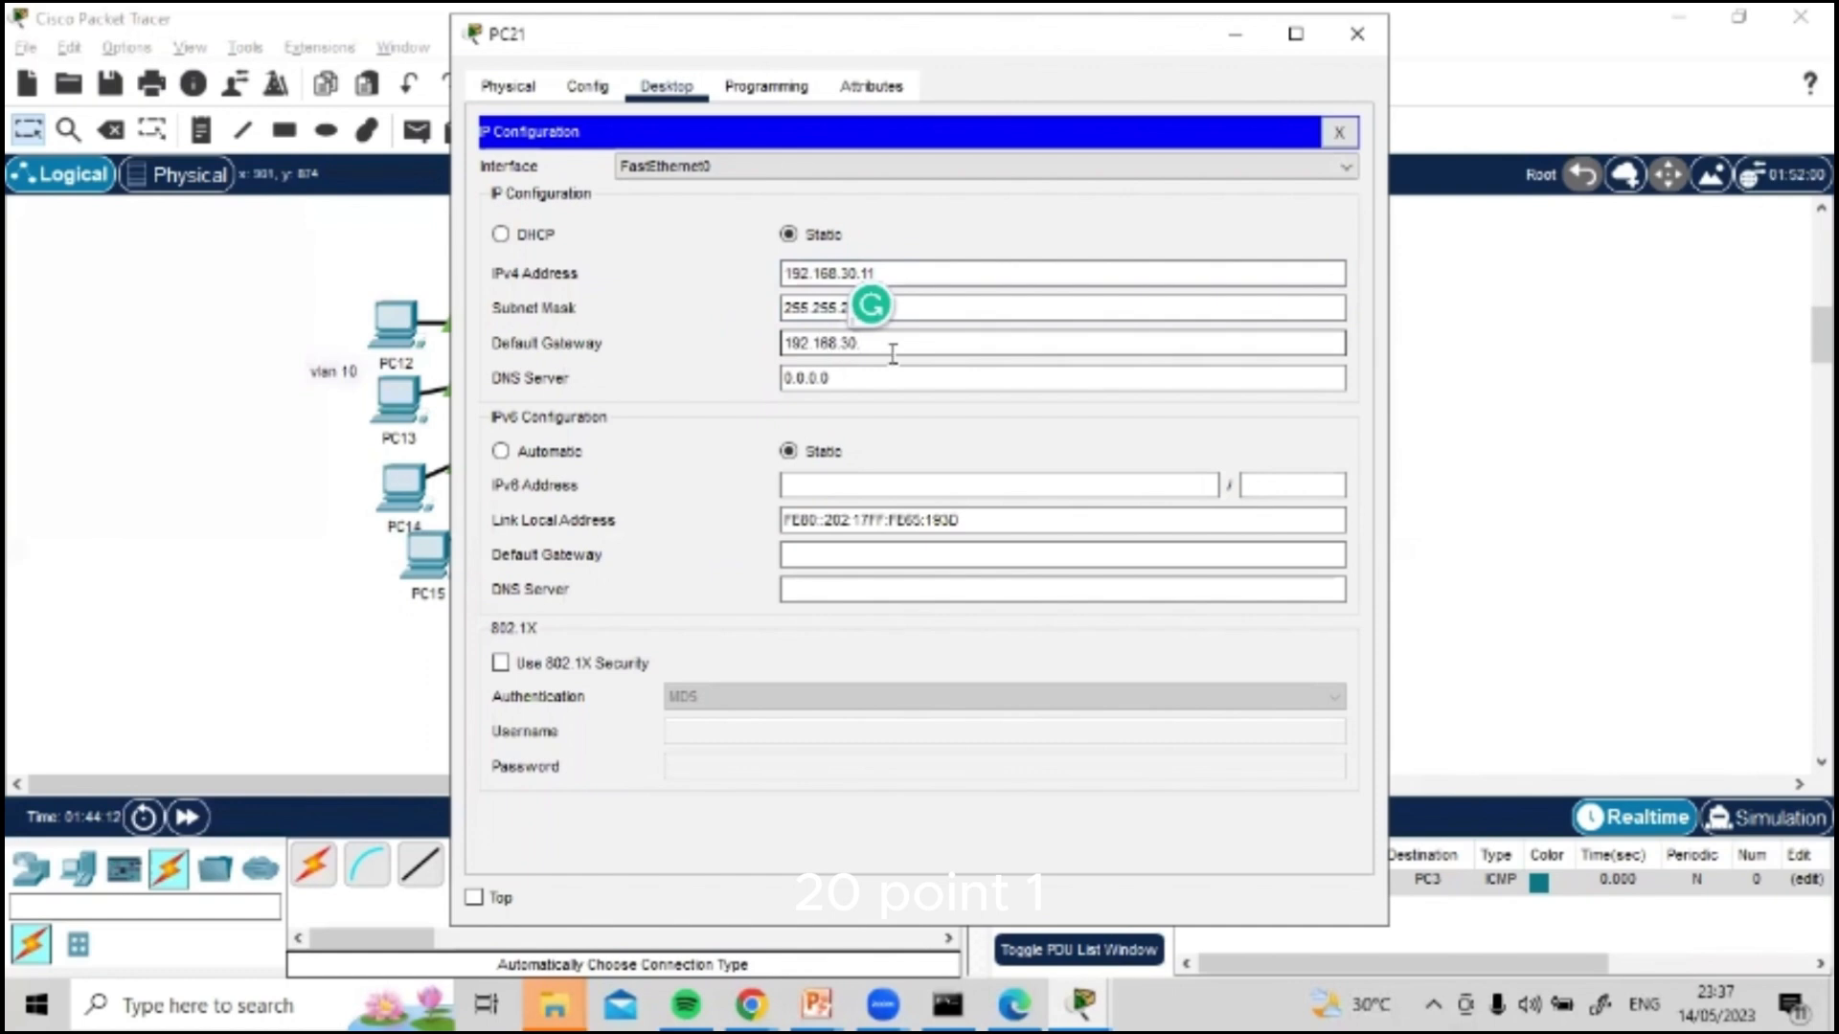
pyautogui.write('1')
pyautogui.click(1357, 33)
# Step: Open PC22's IP configuration and set its static IPv4 address to 192.168.30.12
pyautogui.click(1209, 404)
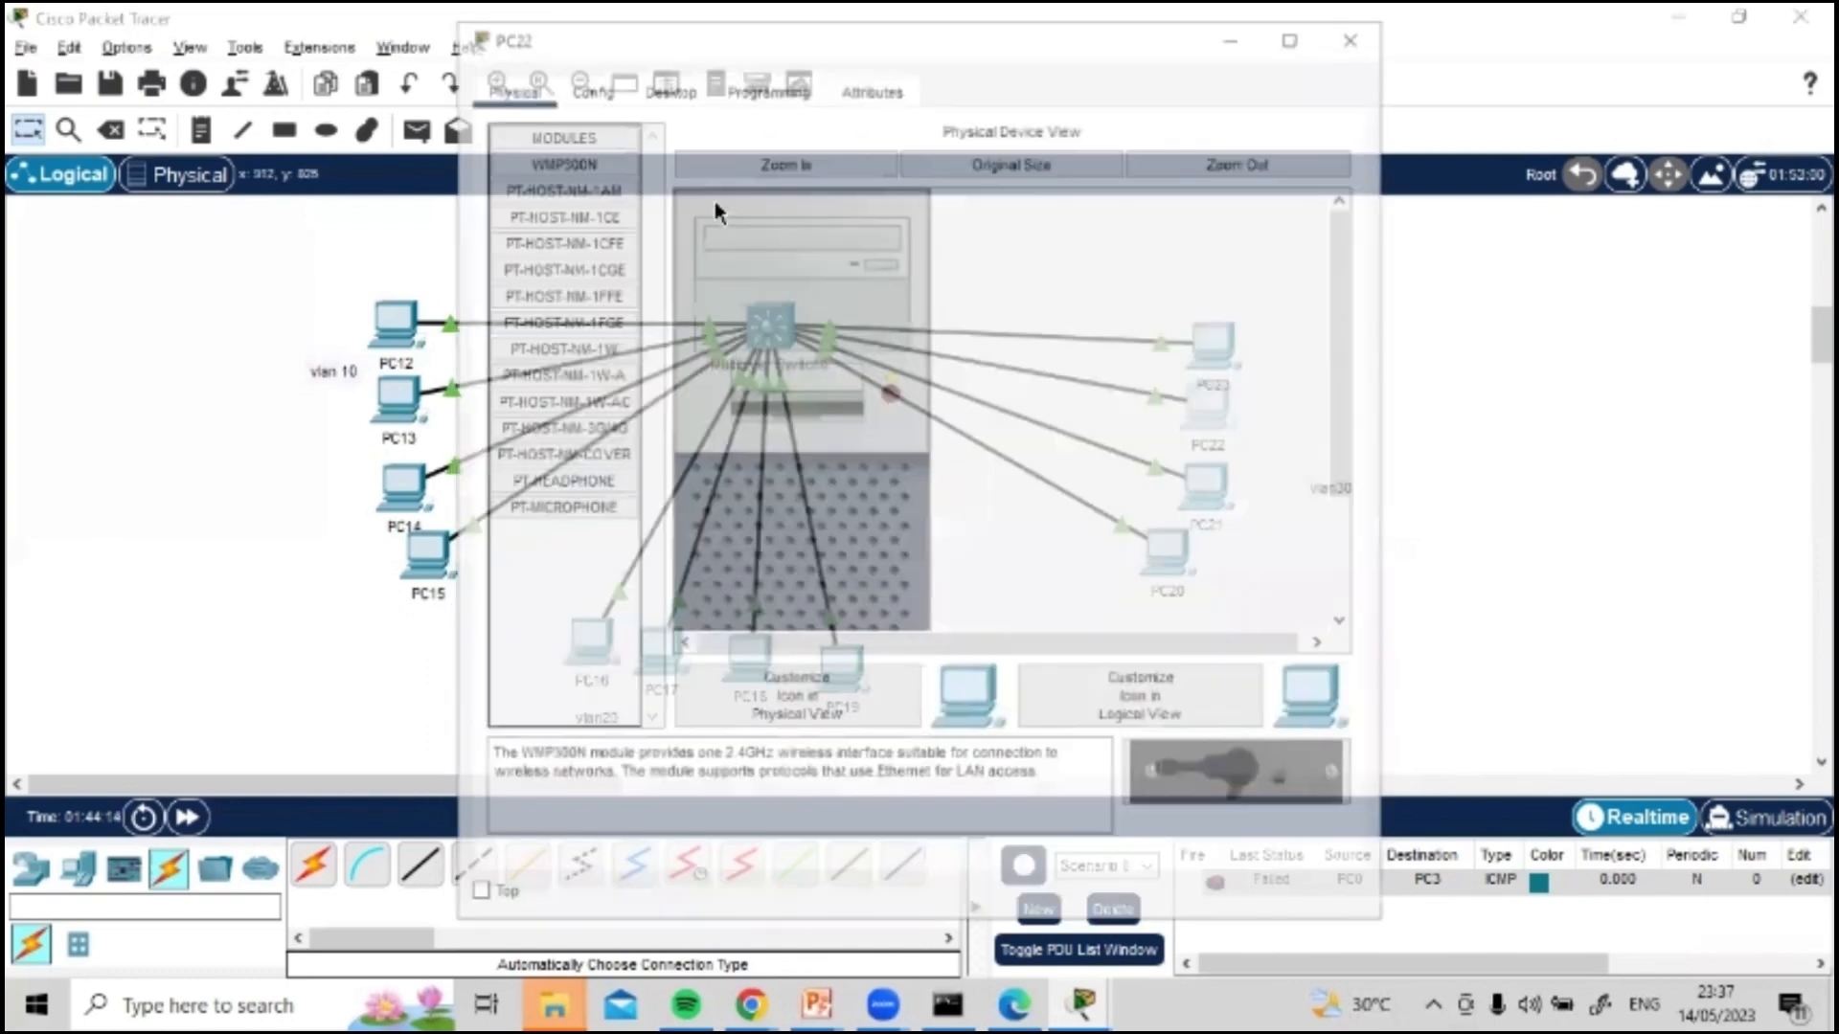
pyautogui.click(666, 87)
pyautogui.click(562, 192)
pyautogui.click(850, 275)
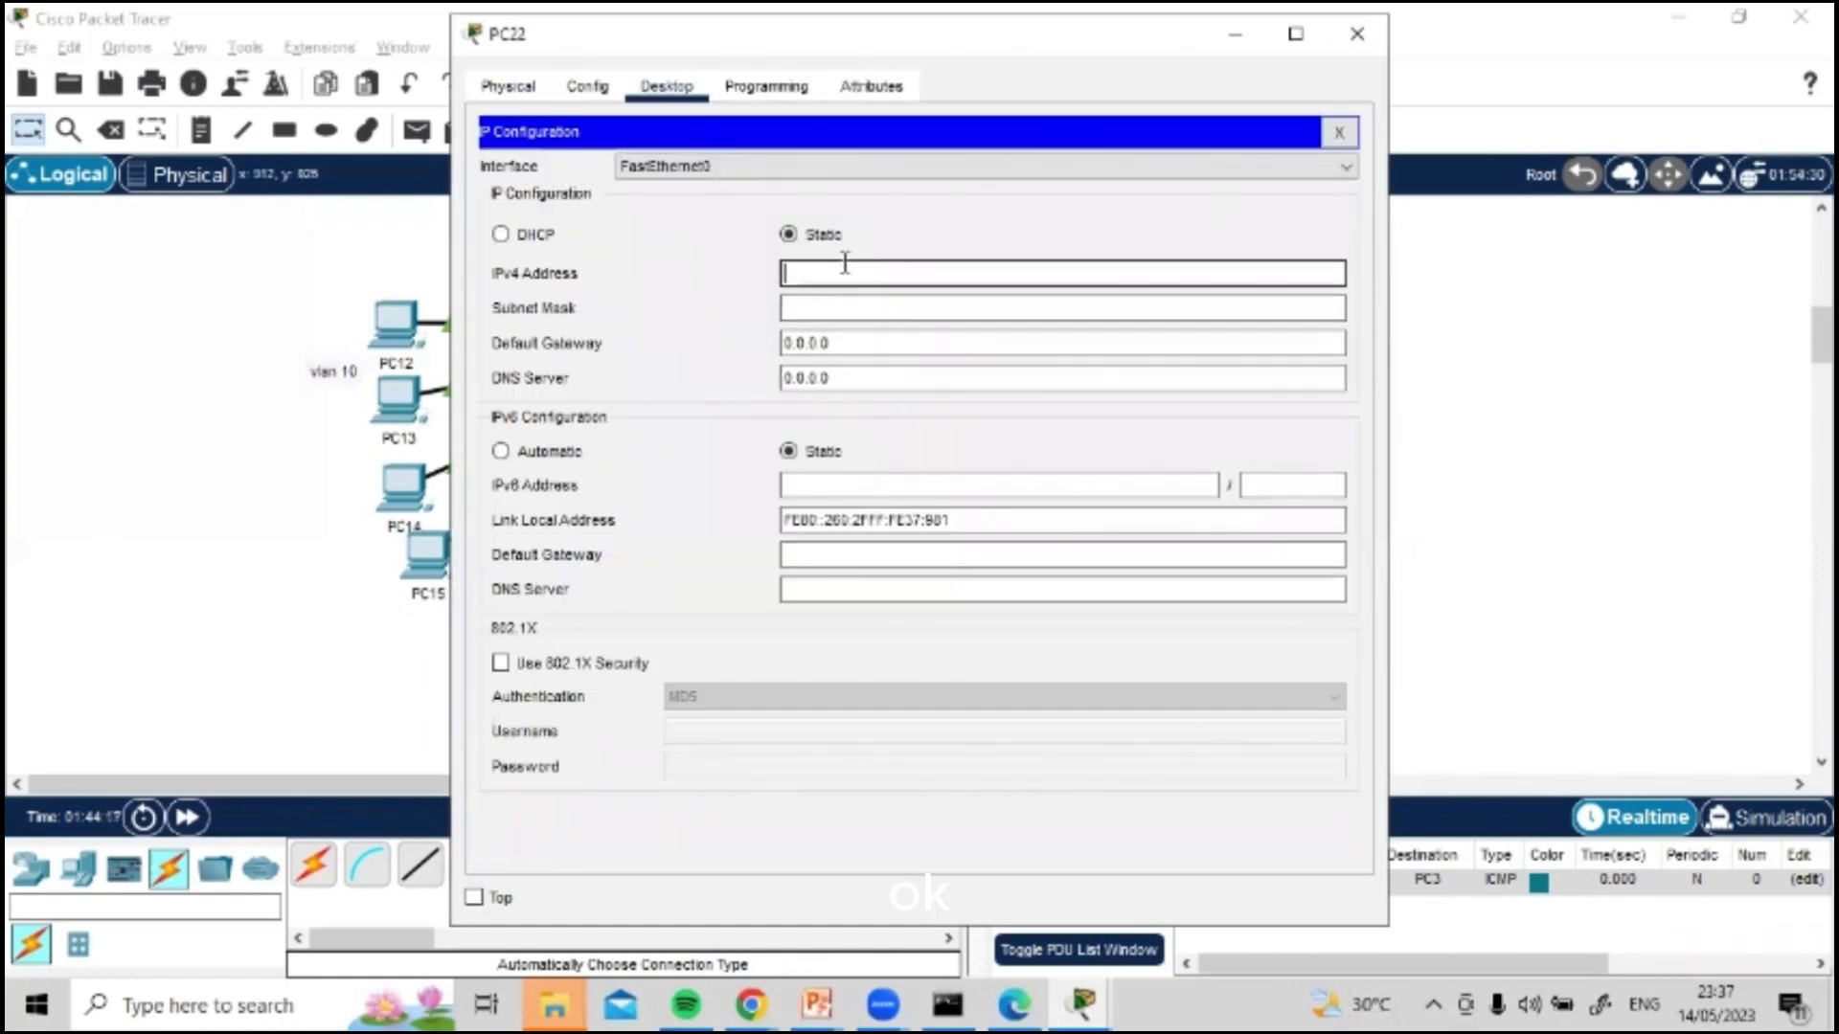
pyautogui.write('192.168.30.12')
# Step: Fill in PC22's subnet mask 255.255.255.0, set its default gateway to 192.168.30.1 and close its window
pyautogui.click(903, 306)
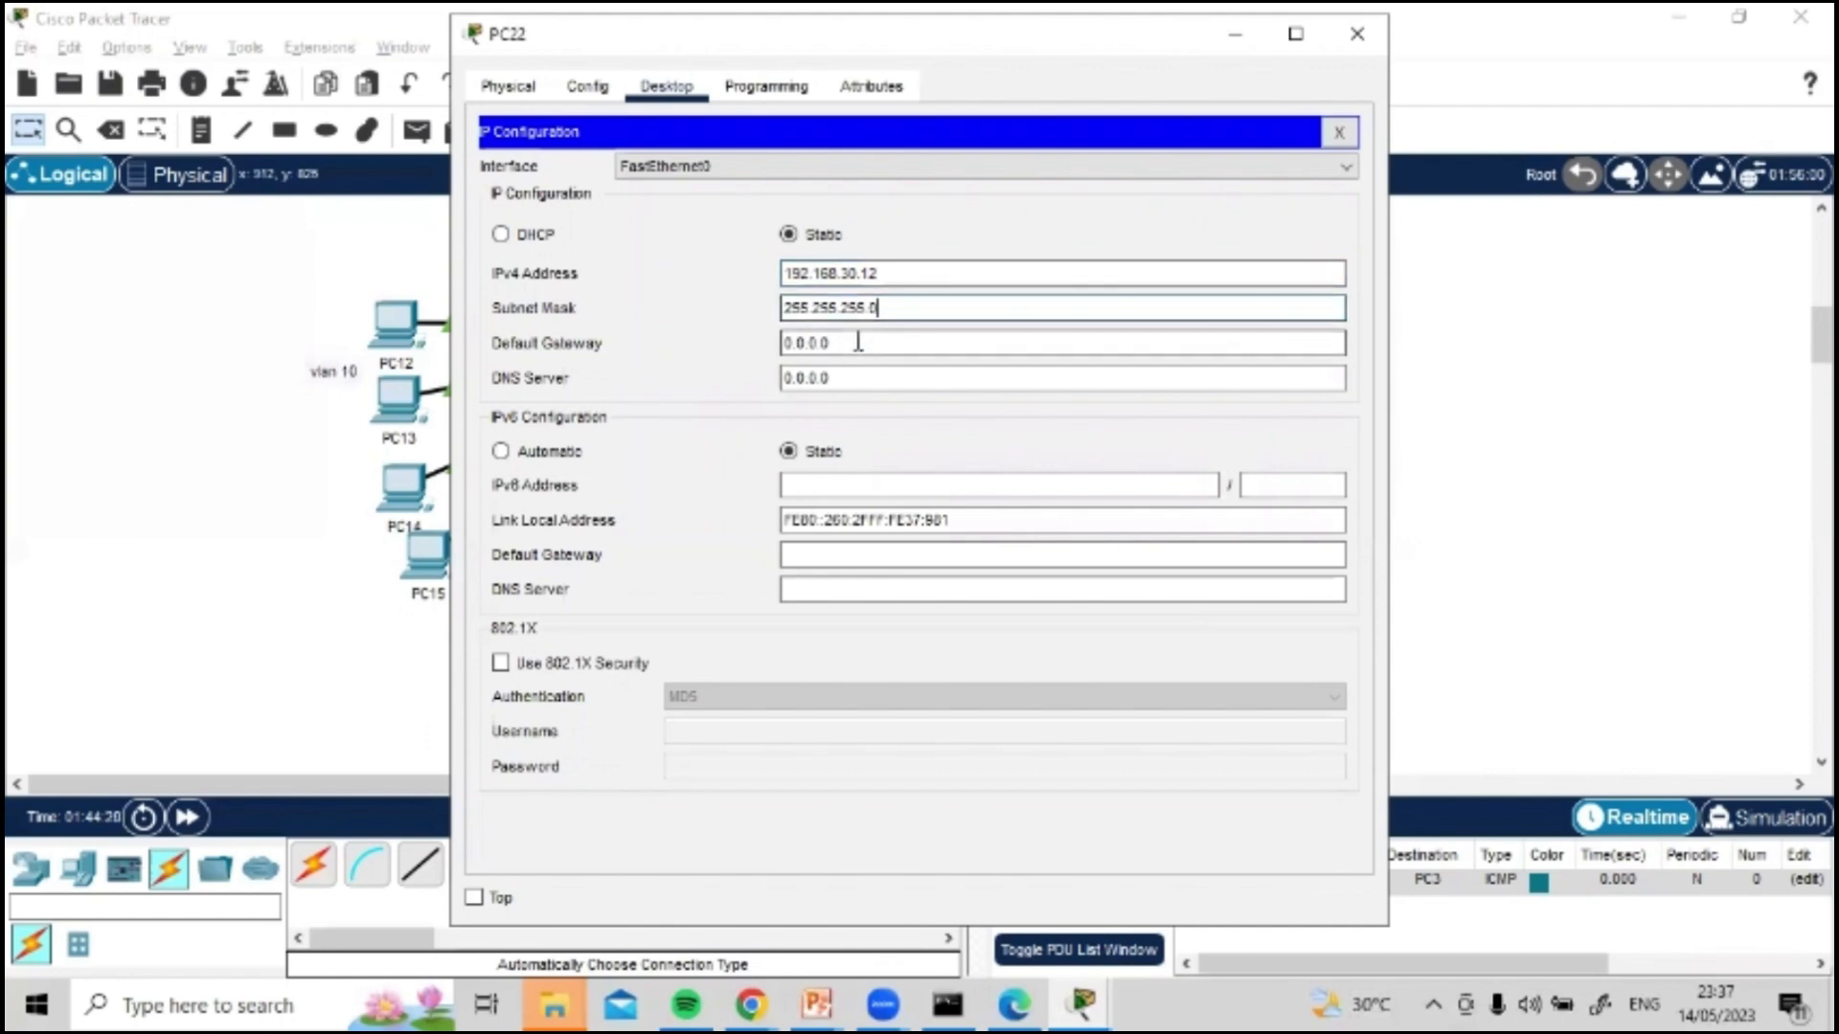
pyautogui.click(858, 342)
pyautogui.hotkey('ctrl', 'a')
pyautogui.hotkey('ctrl', 'v')
pyautogui.write('1')
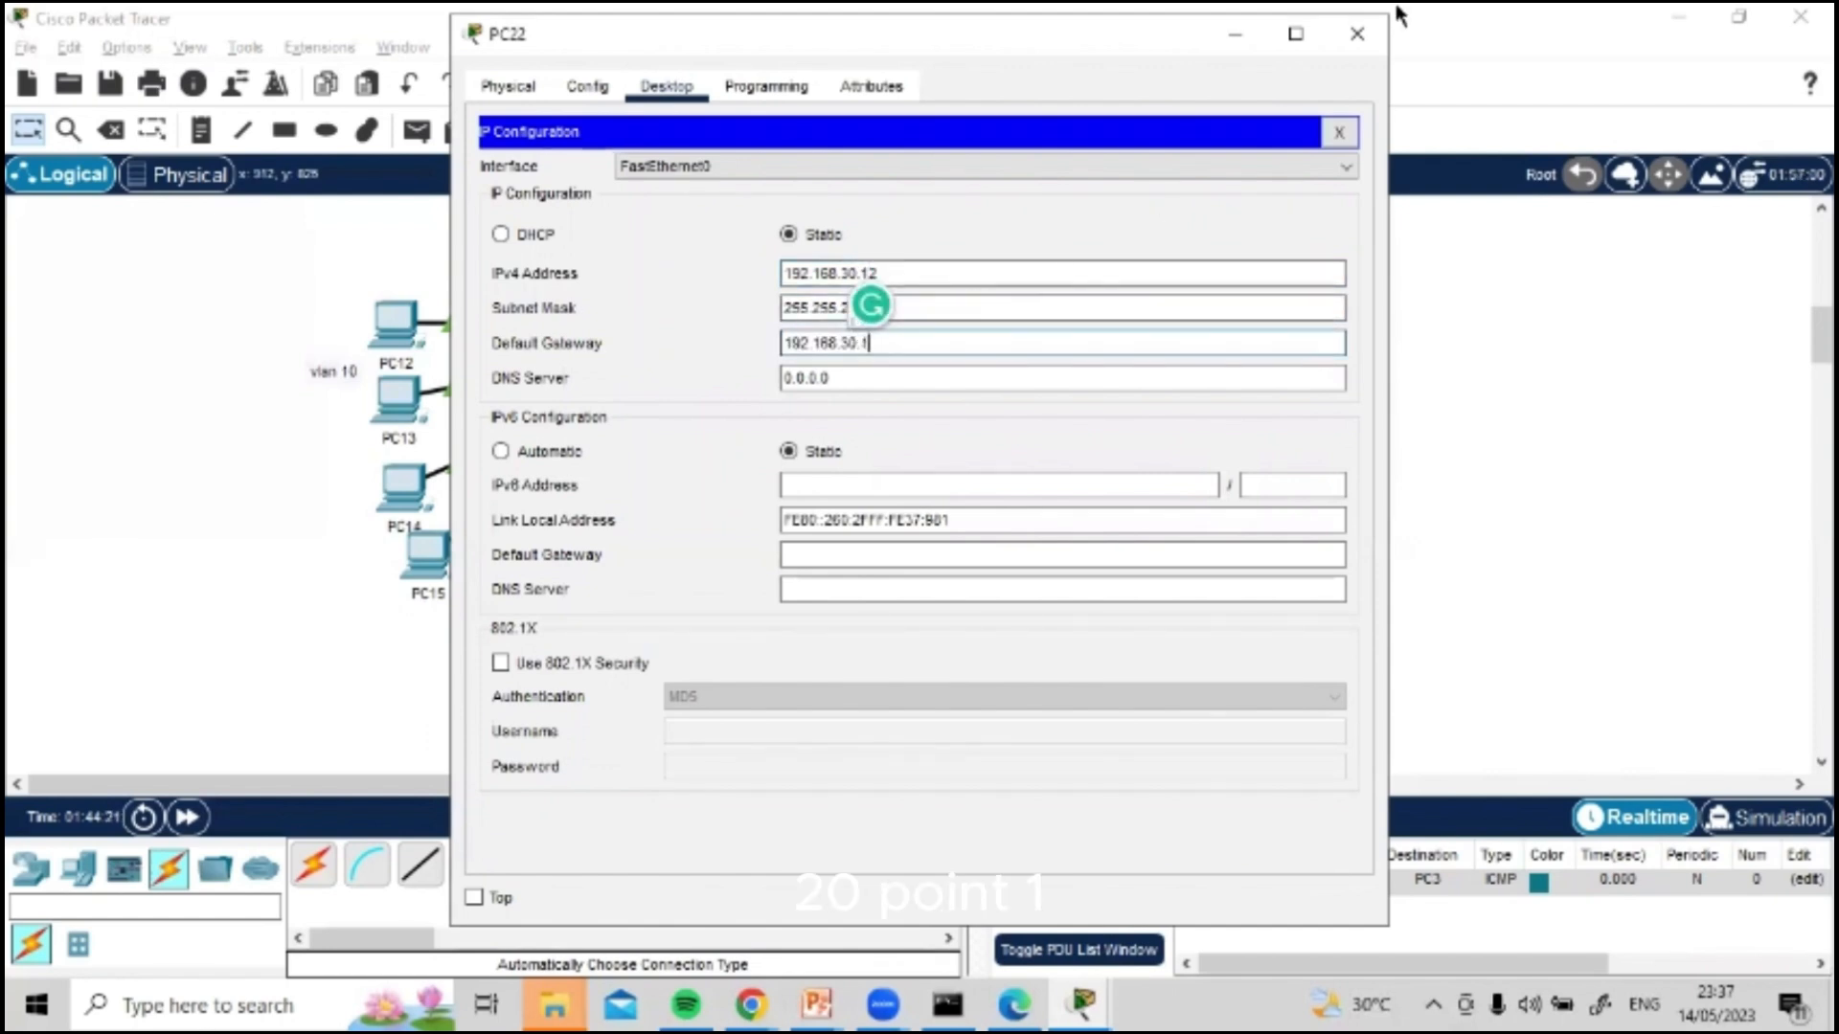
pyautogui.click(1357, 33)
# Step: Open PC23's IP configuration and set its static IPv4 address to 192.168.30.13
pyautogui.click(1212, 342)
pyautogui.click(667, 87)
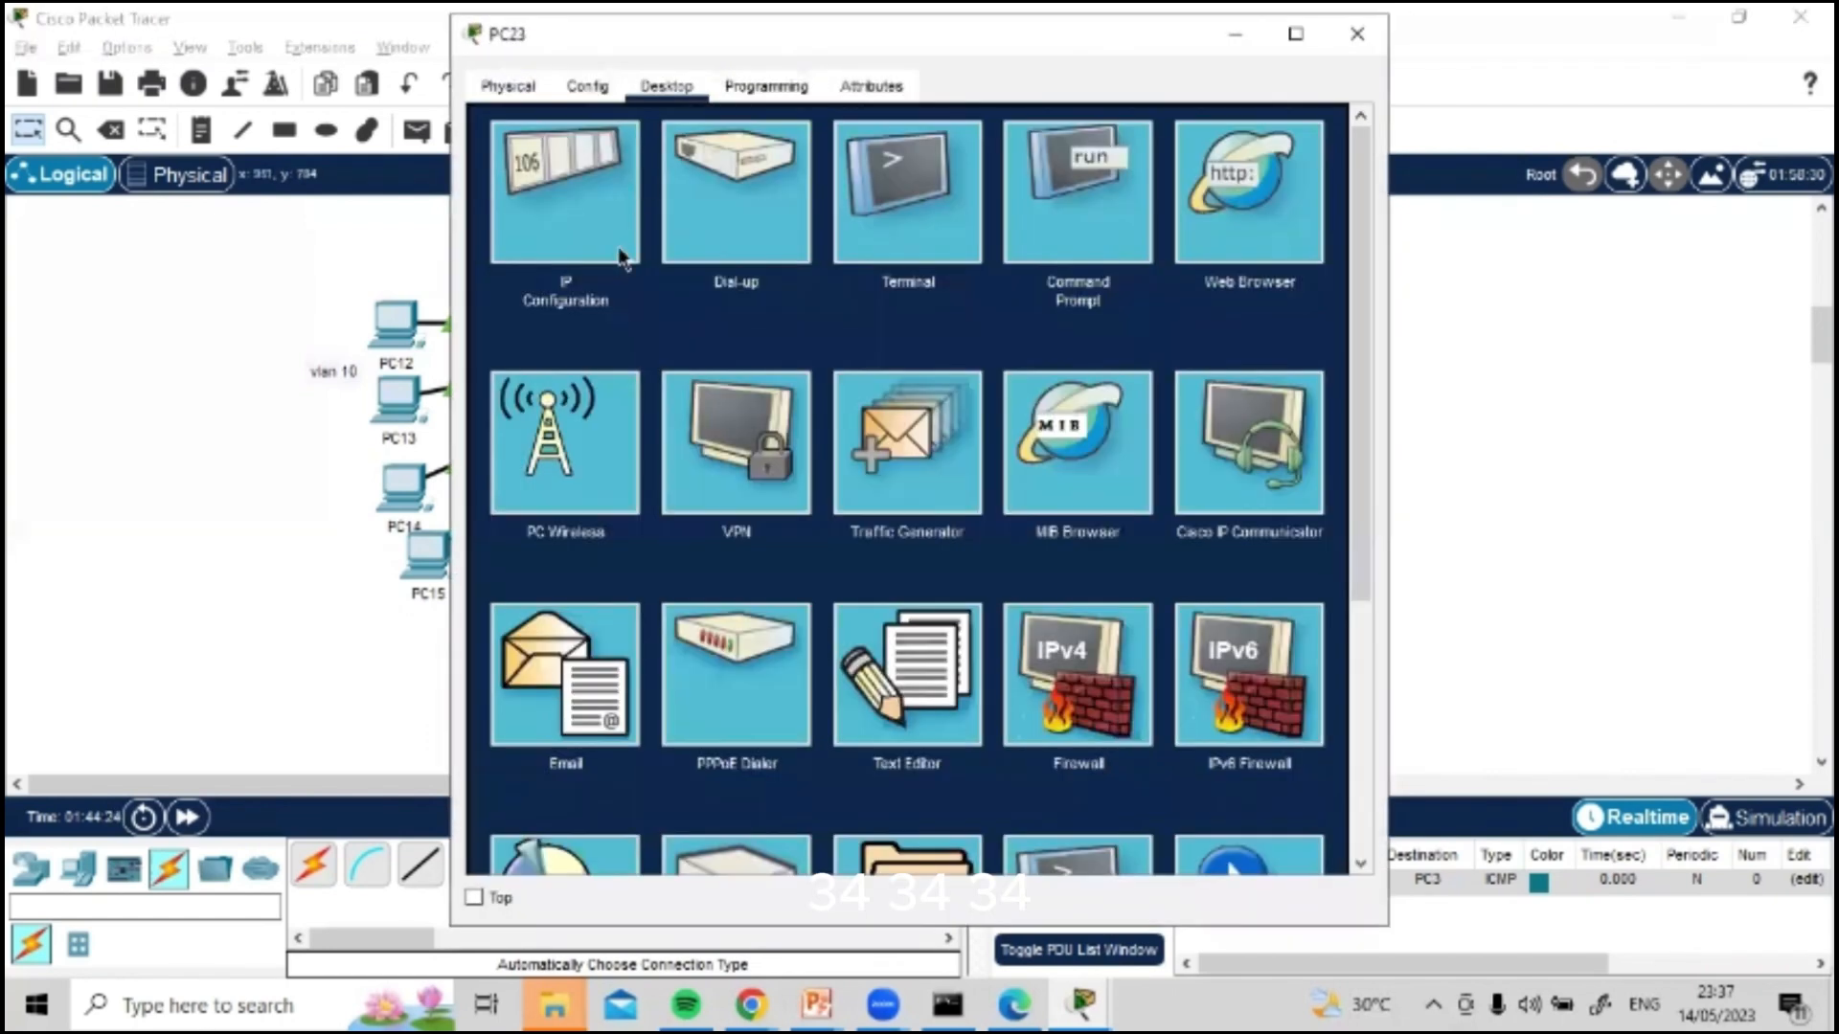
pyautogui.click(563, 205)
pyautogui.click(932, 275)
pyautogui.write('192.168.30.')
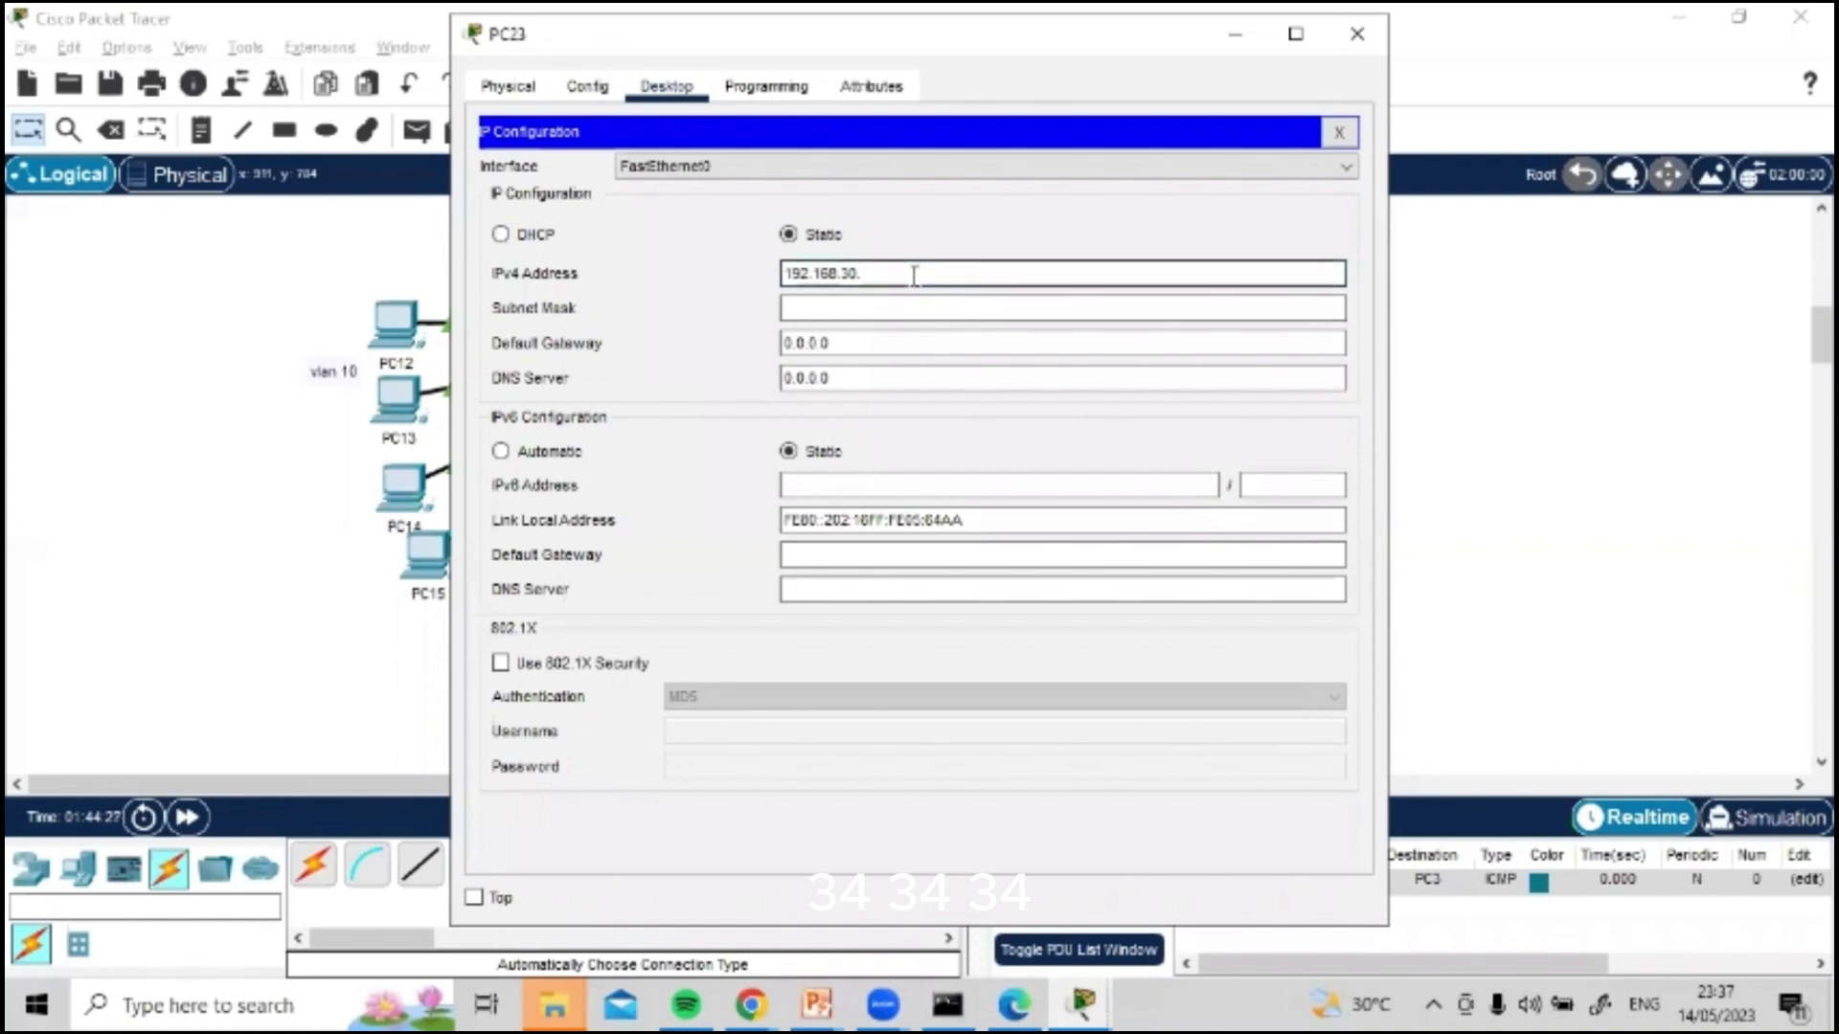
pyautogui.write('13')
# Step: Fill in PC23's subnet mask 255.255.255.0, set its default gateway to 192.168.30.1 and close its window
pyautogui.press('Tab')
pyautogui.press('Tab')
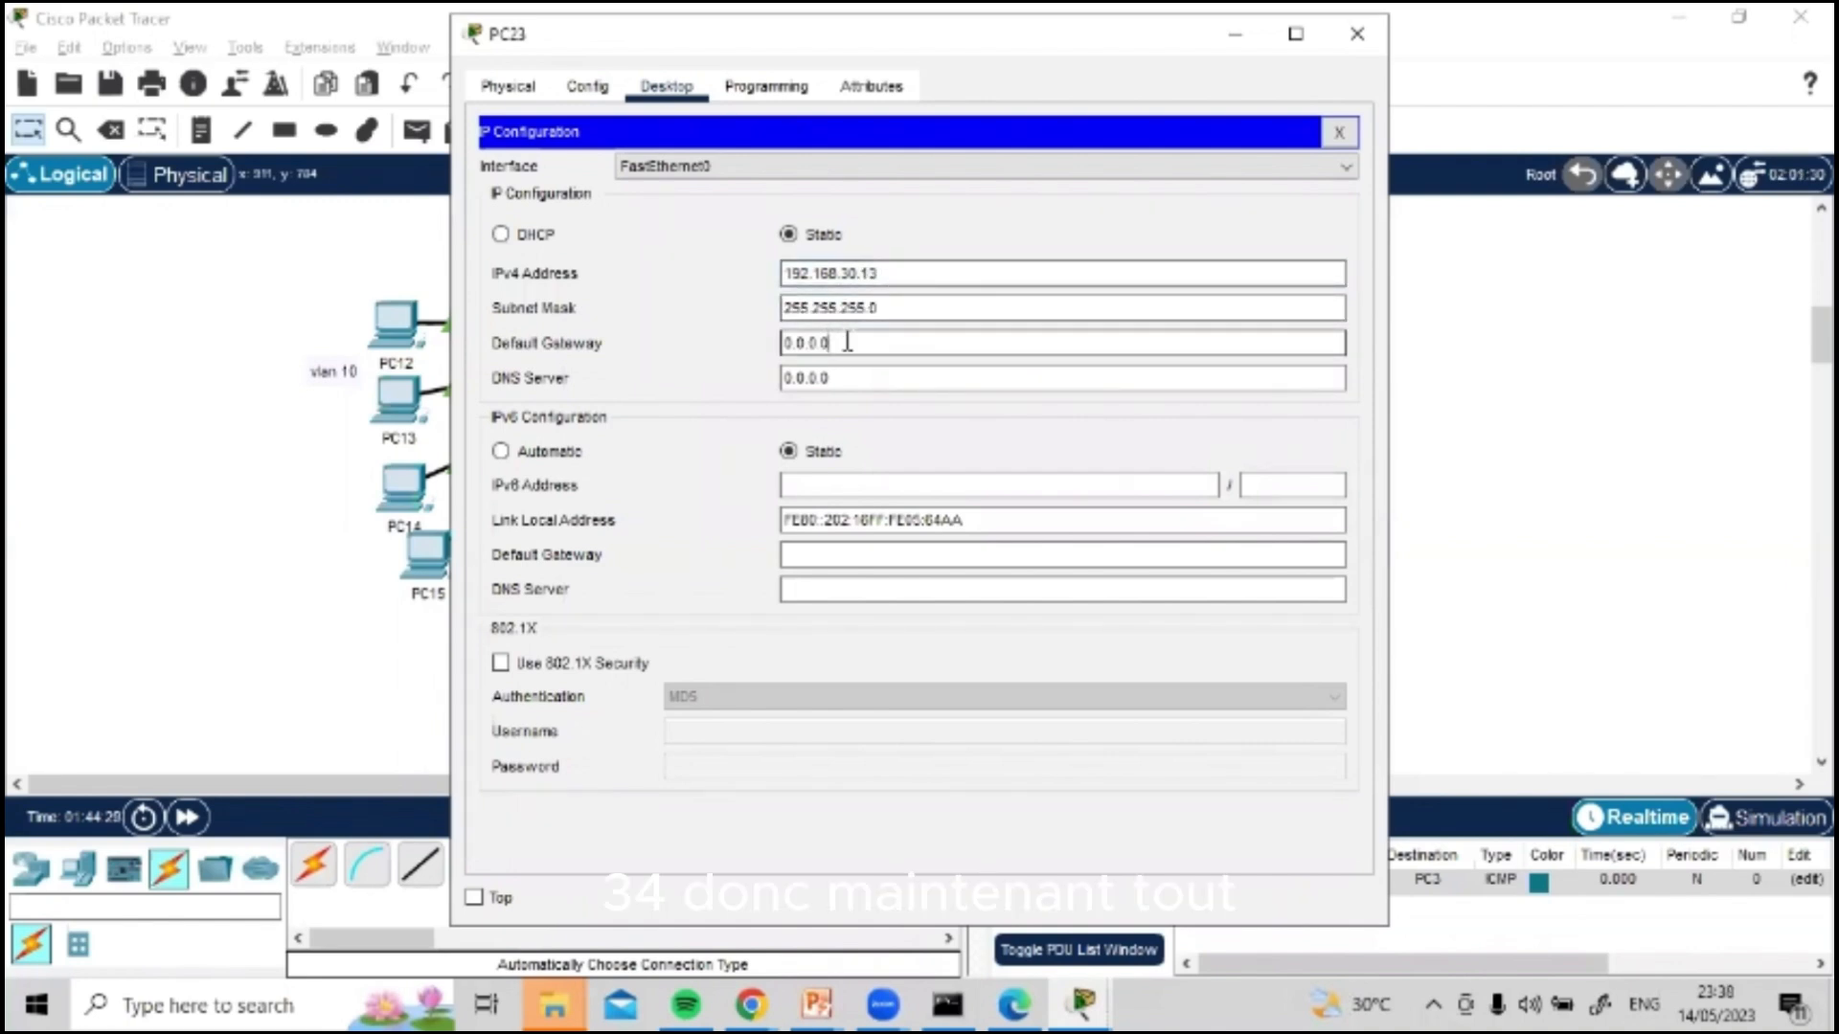
pyautogui.write('192.168.30.1')
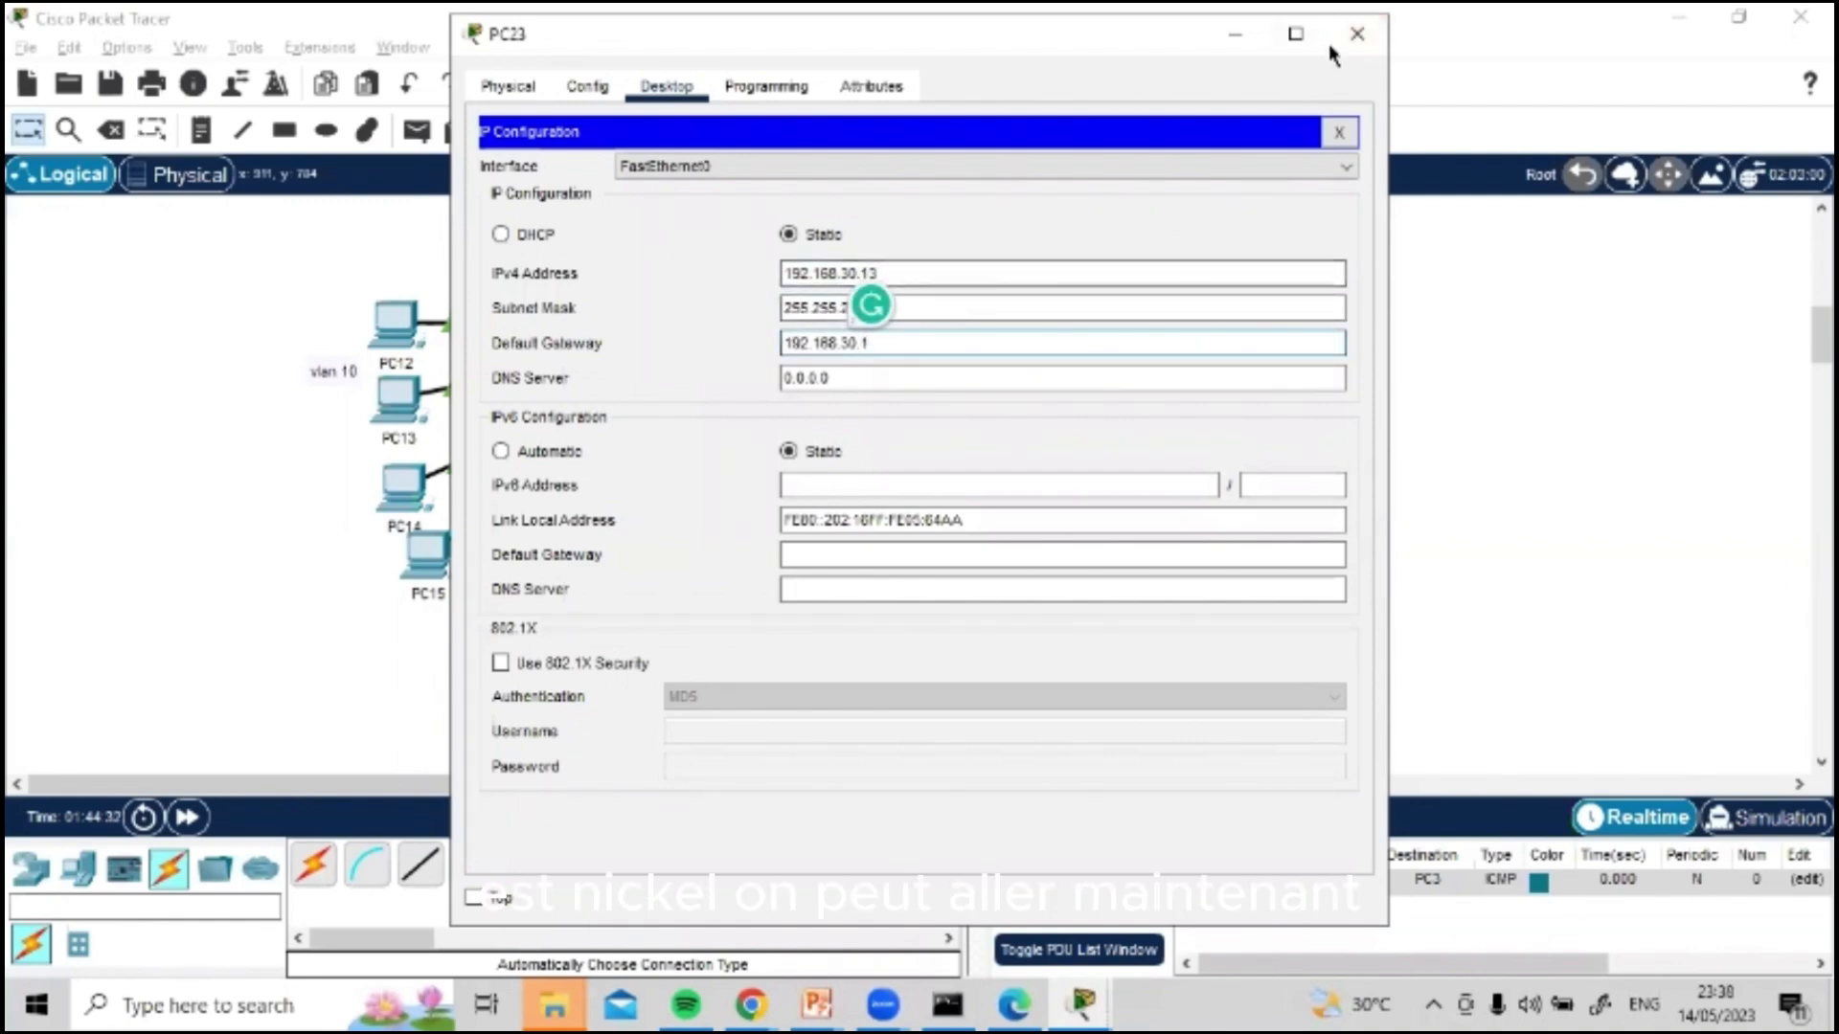
pyautogui.click(1353, 38)
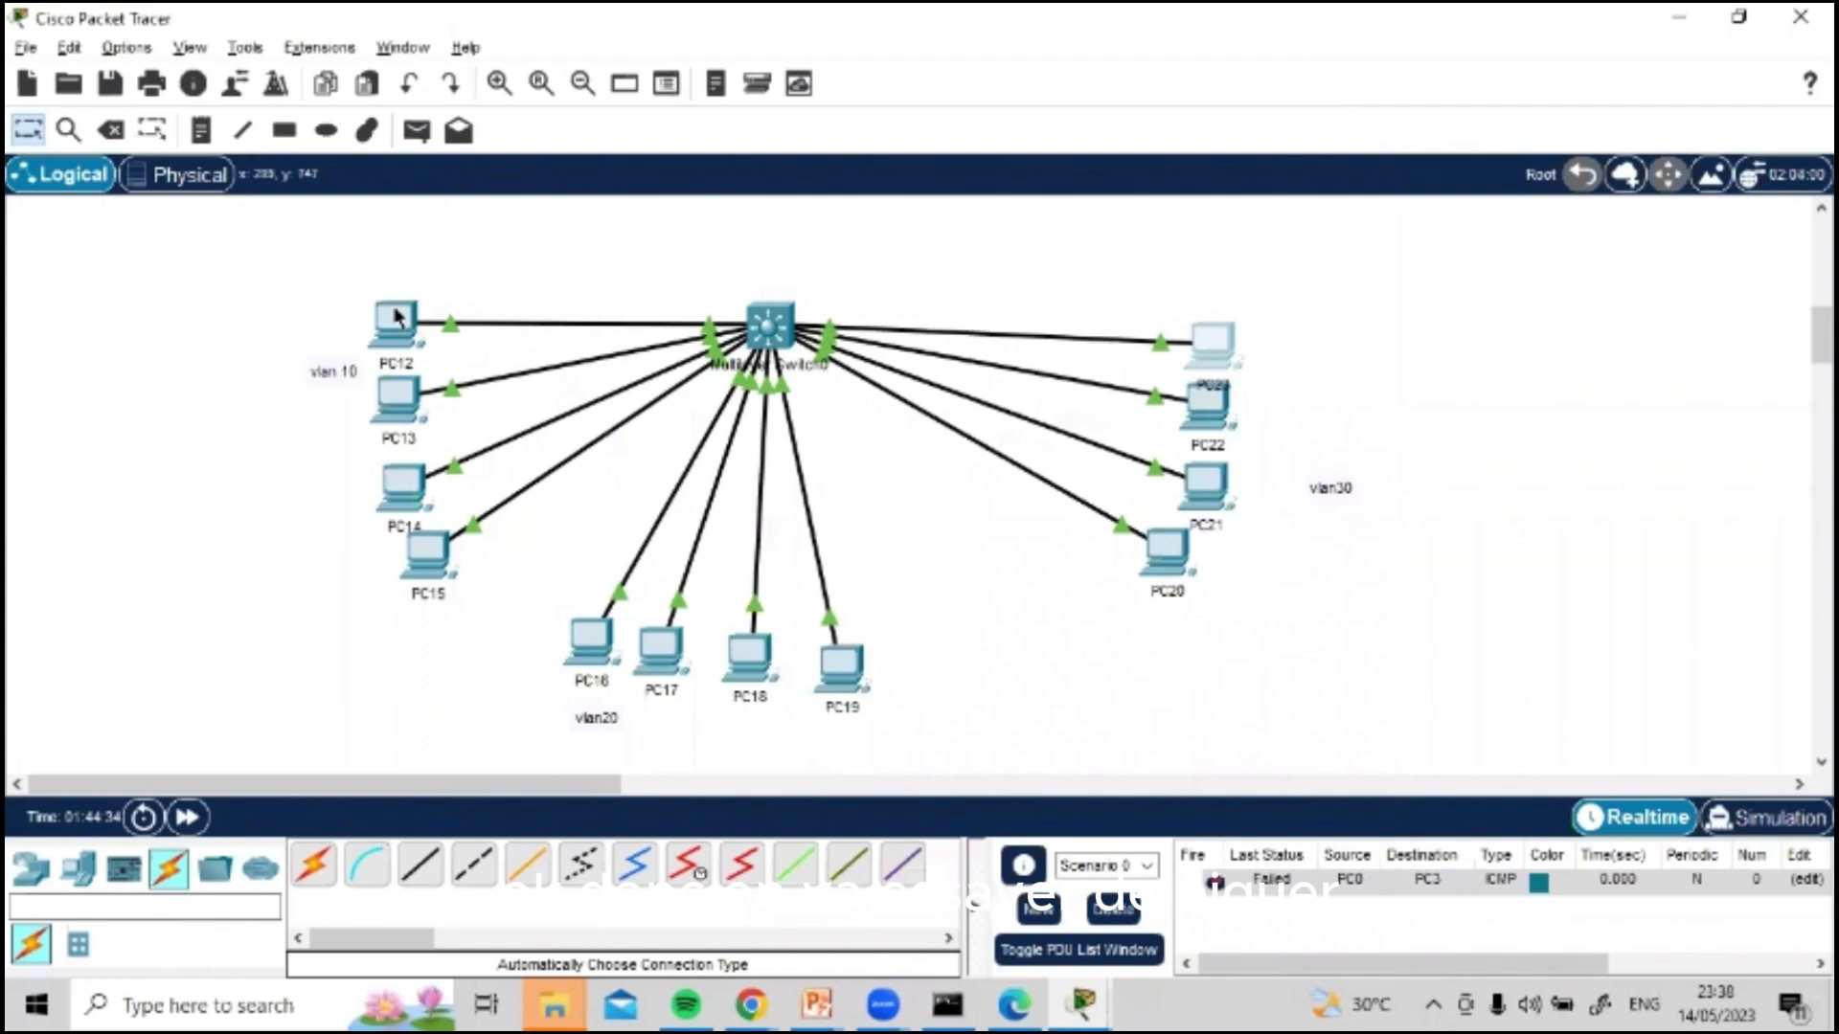
# Step: Open PC12's Command Prompt in place of its IP configuration and ping 192.168.10.12
pyautogui.click(395, 316)
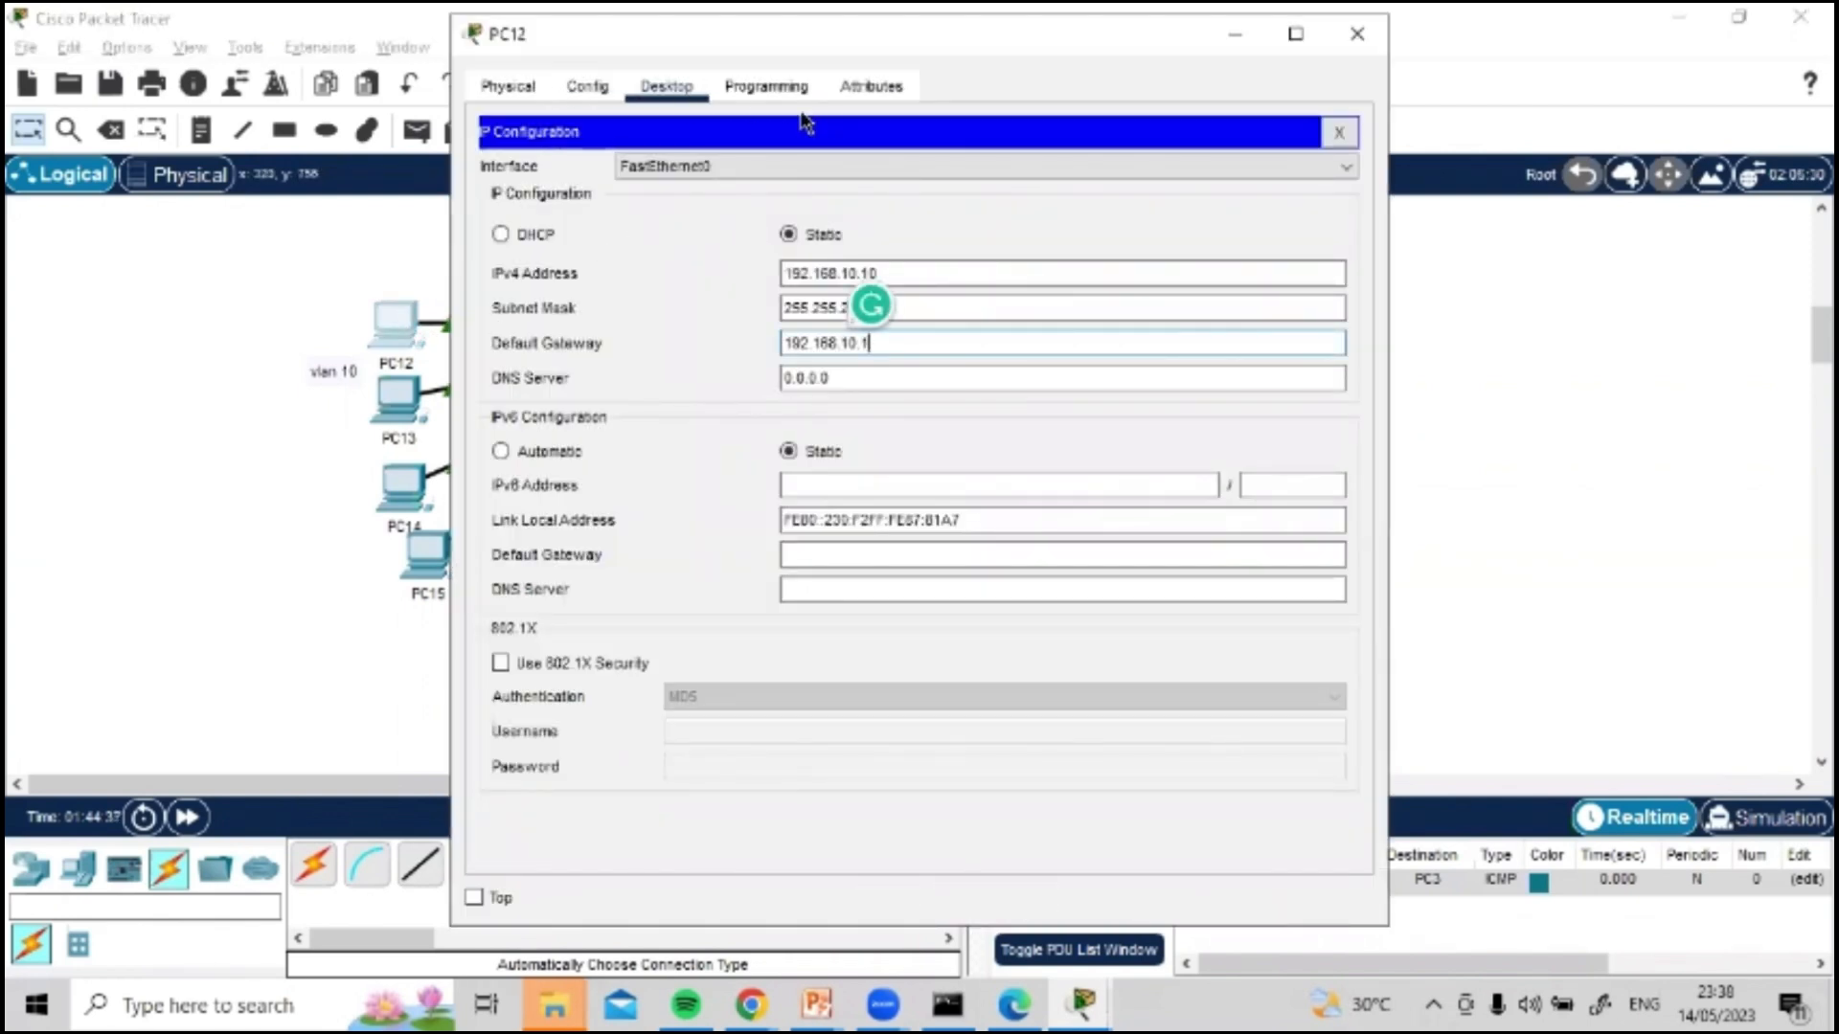
pyautogui.click(1338, 133)
pyautogui.click(1005, 233)
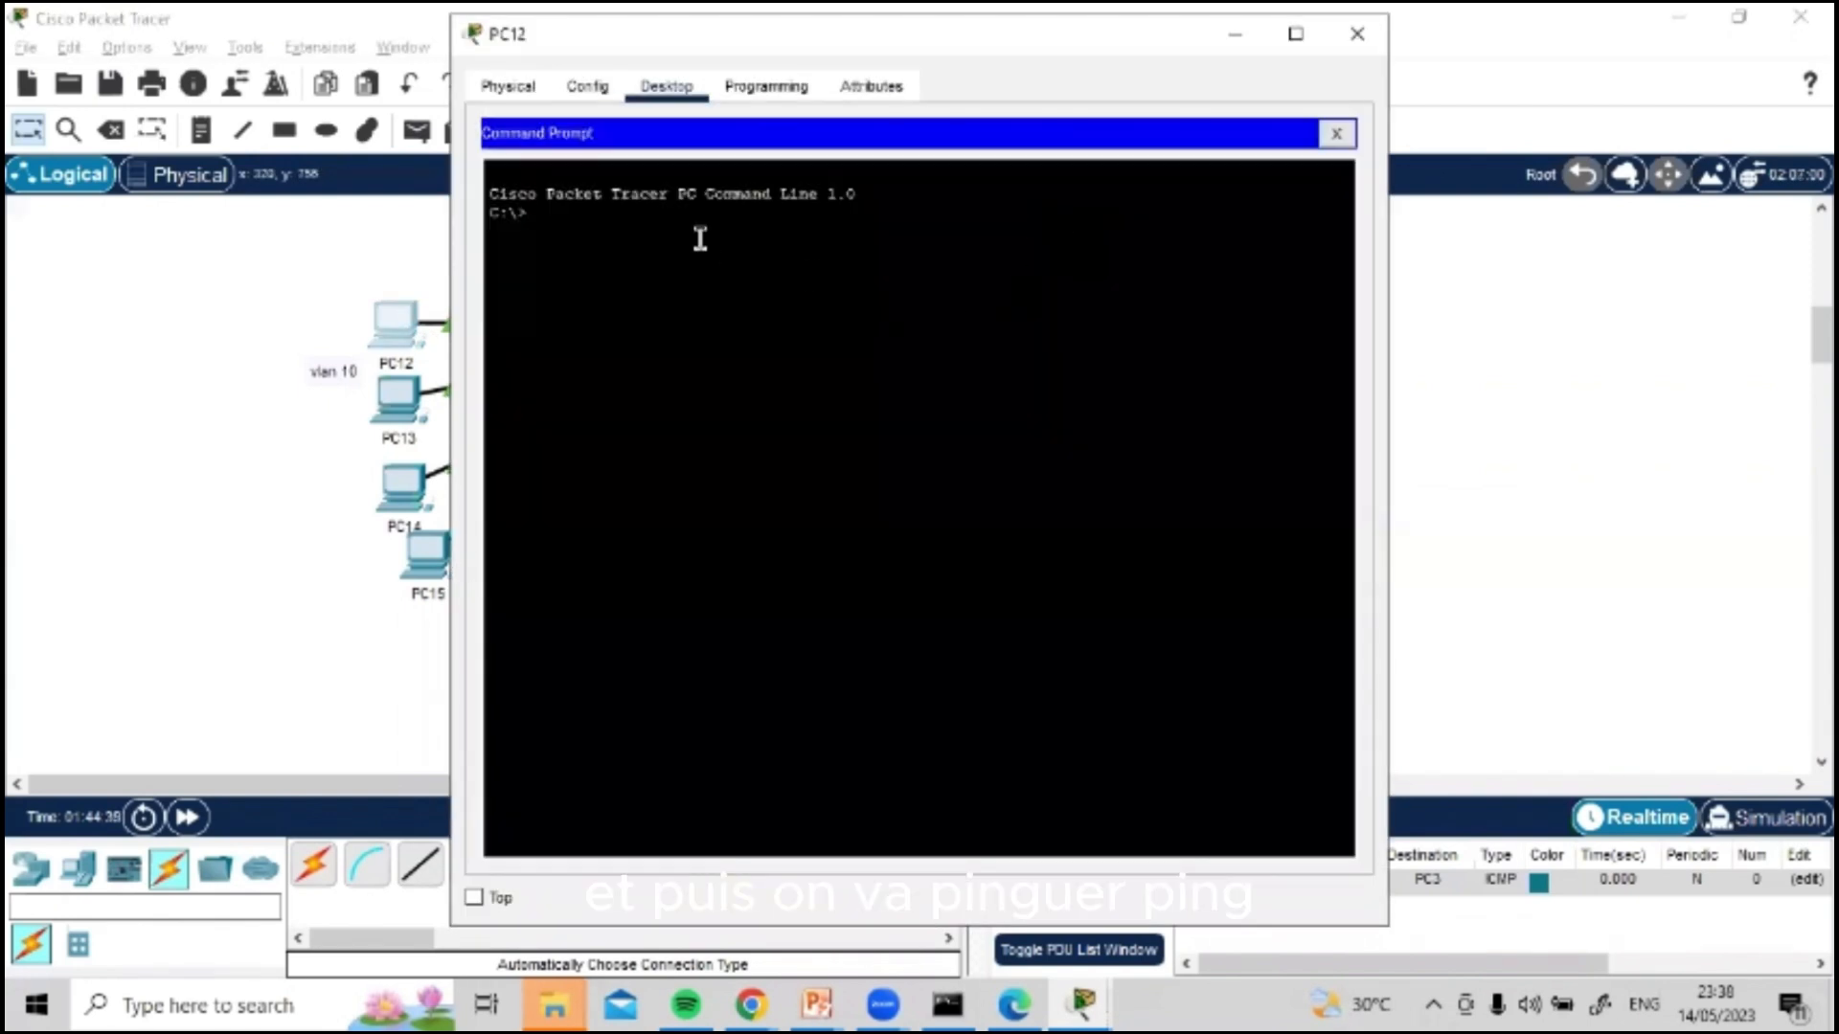
pyautogui.write('ping 192')
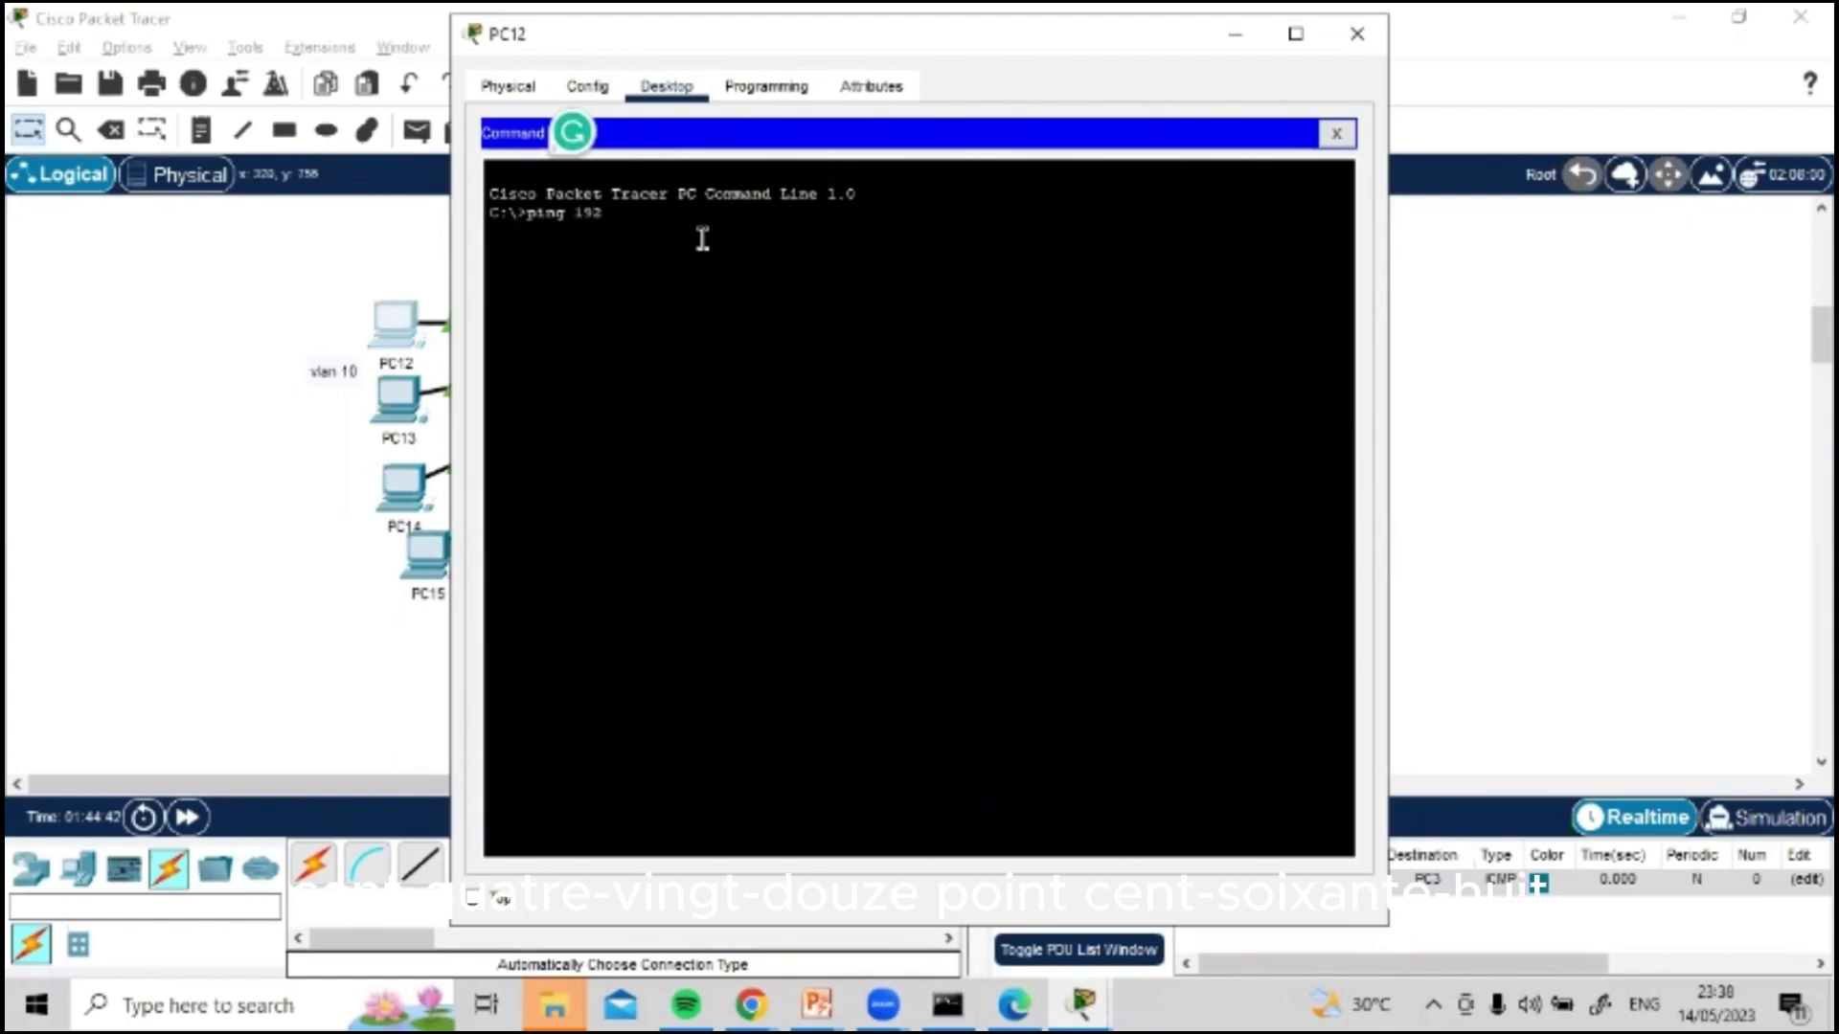
pyautogui.write('.168.10.1')
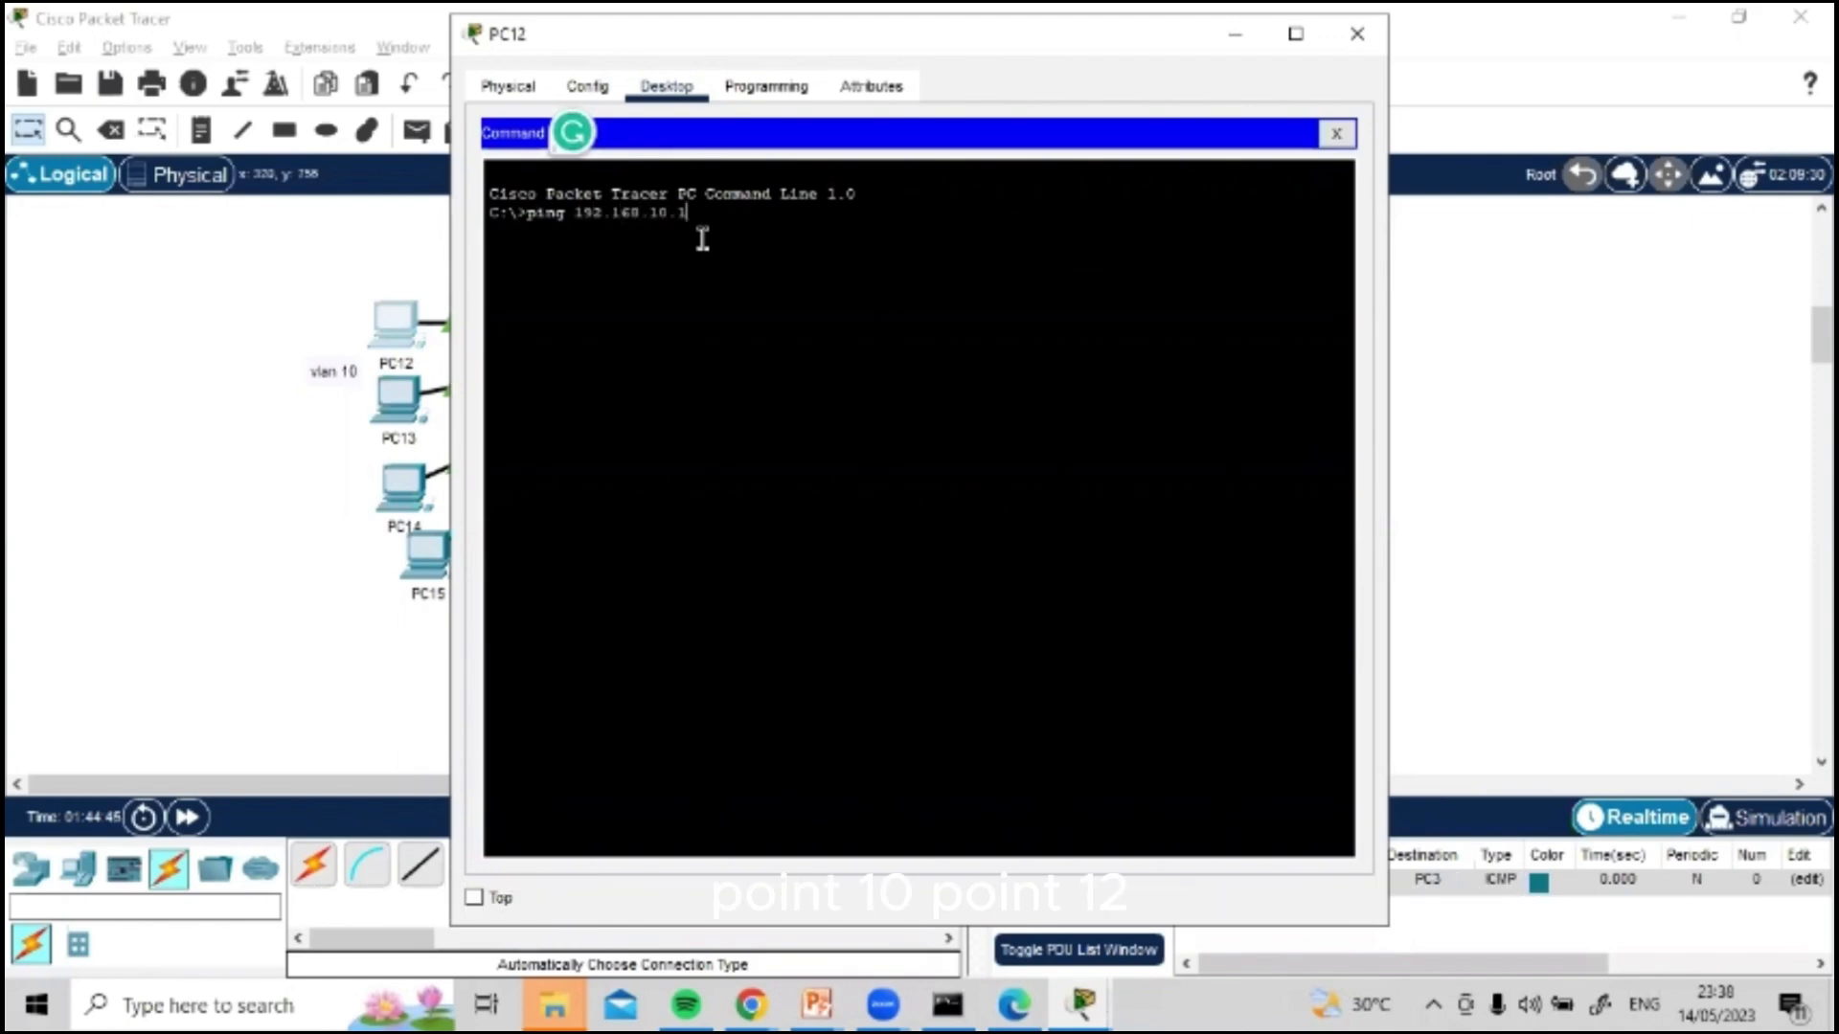
pyautogui.write('2')
pyautogui.press('Return')
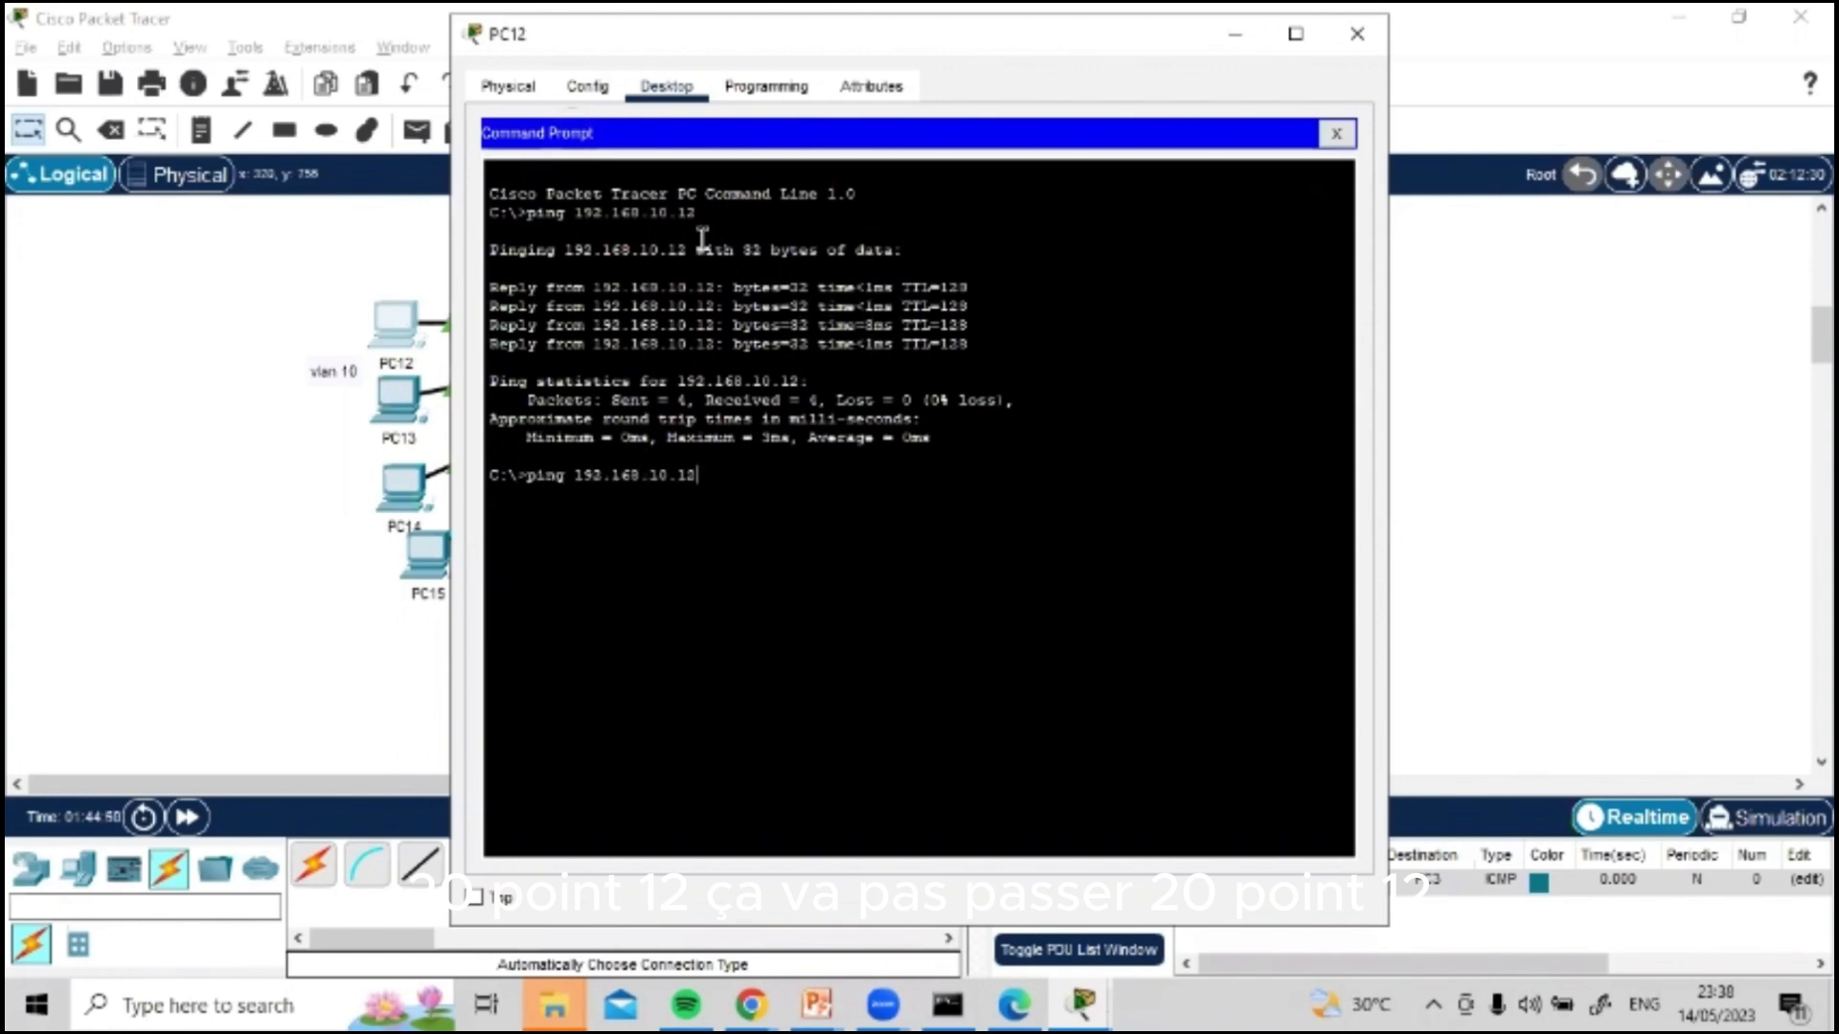
# Step: Ping 192.168.20.12 from PC12 to test reaching VLAN 20, and close PC12's window
pyautogui.write('ping 192.168.20.12')
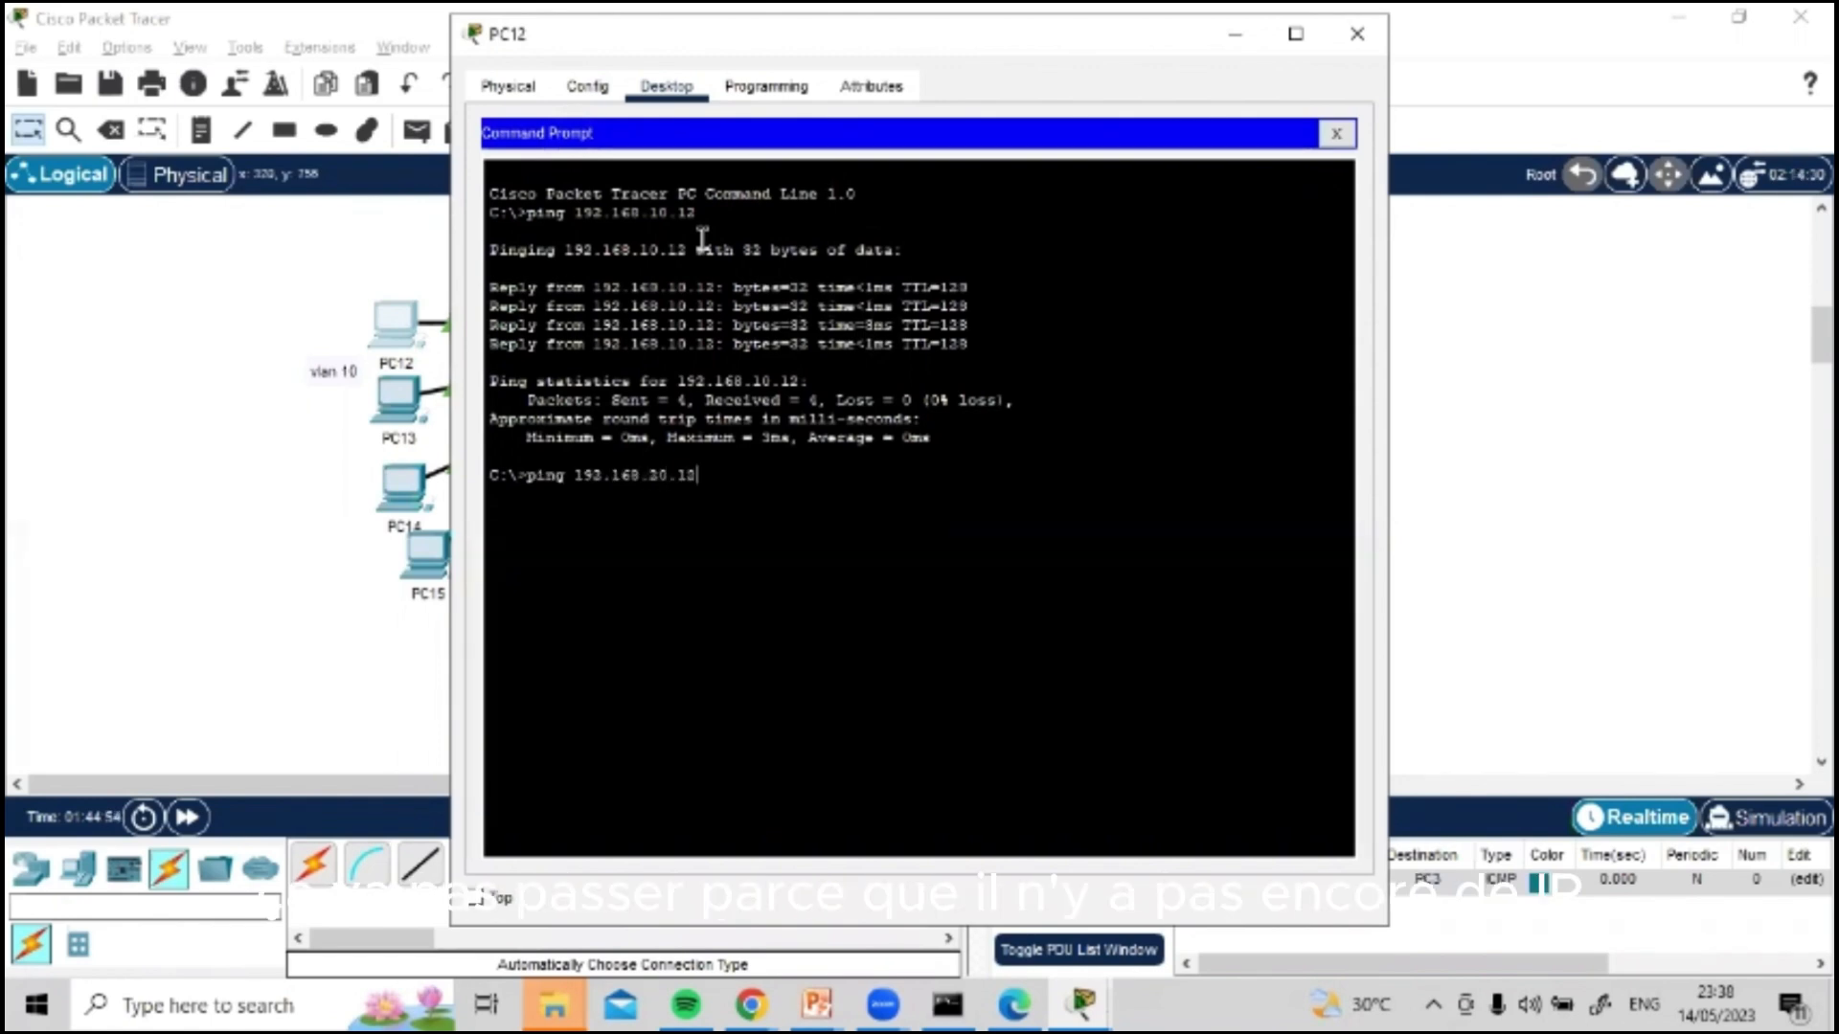
pyautogui.press('Return')
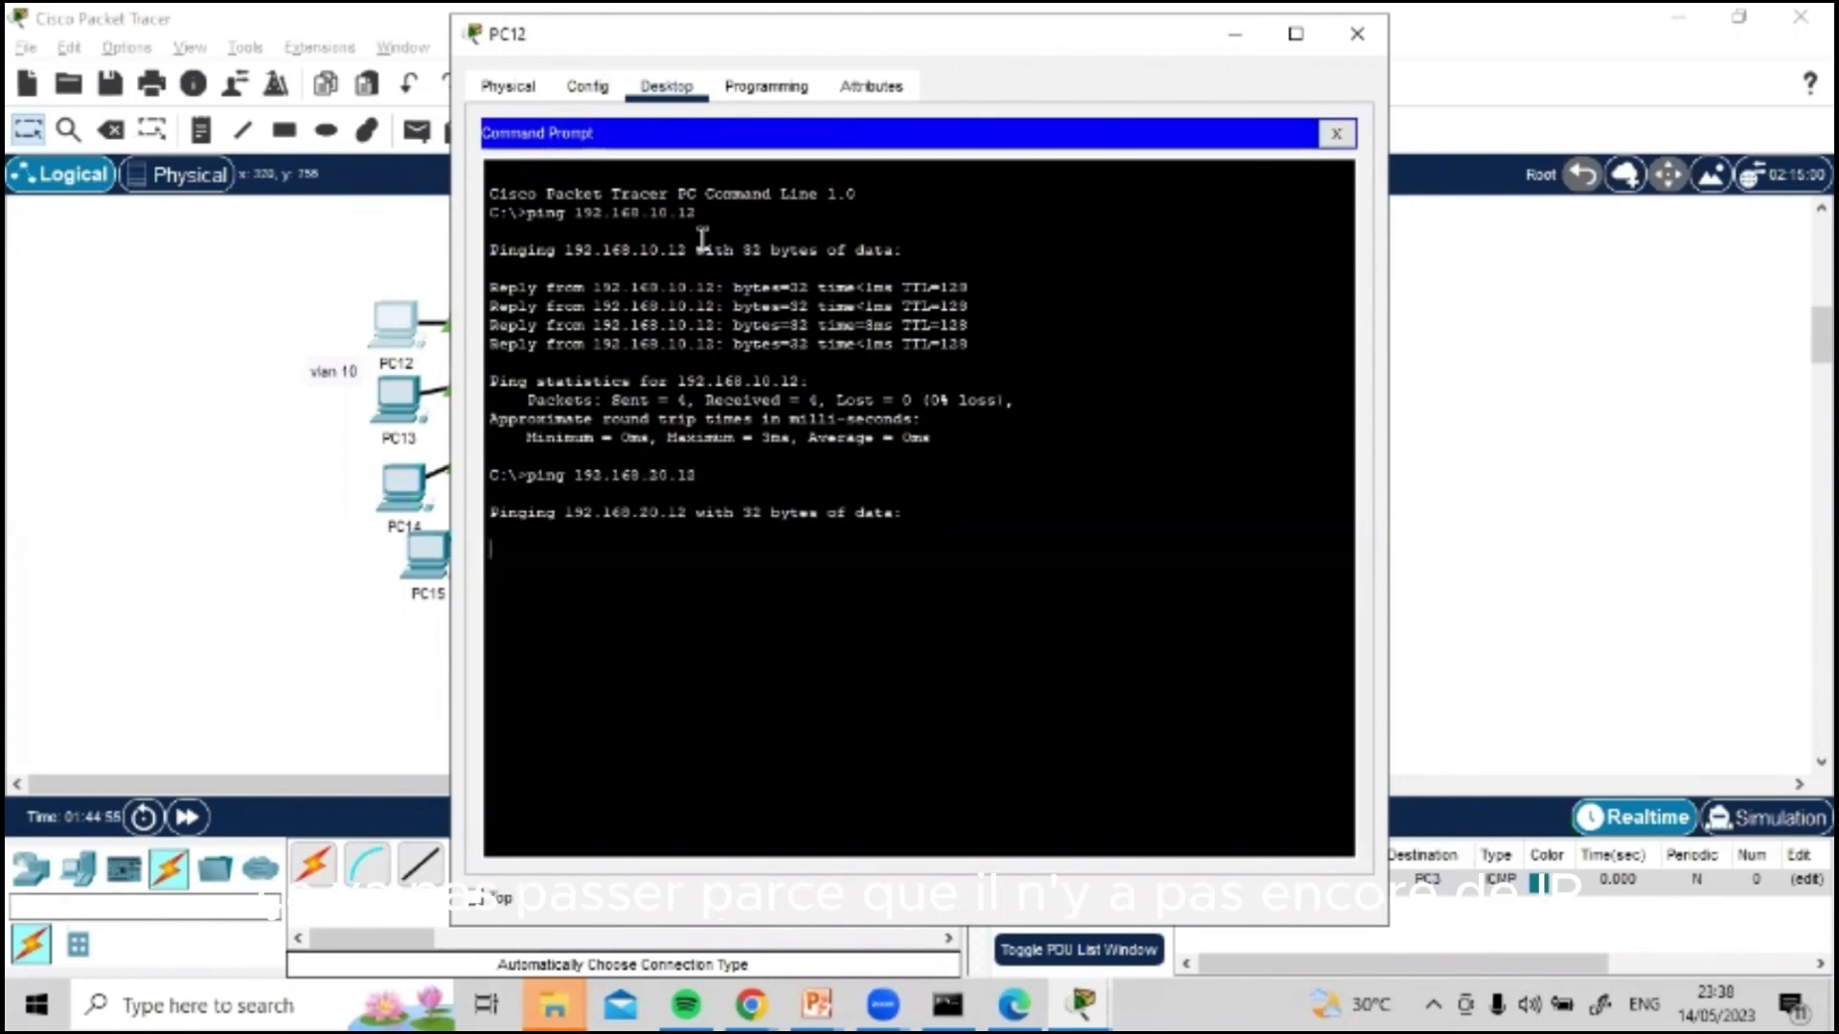
pyautogui.click(1354, 39)
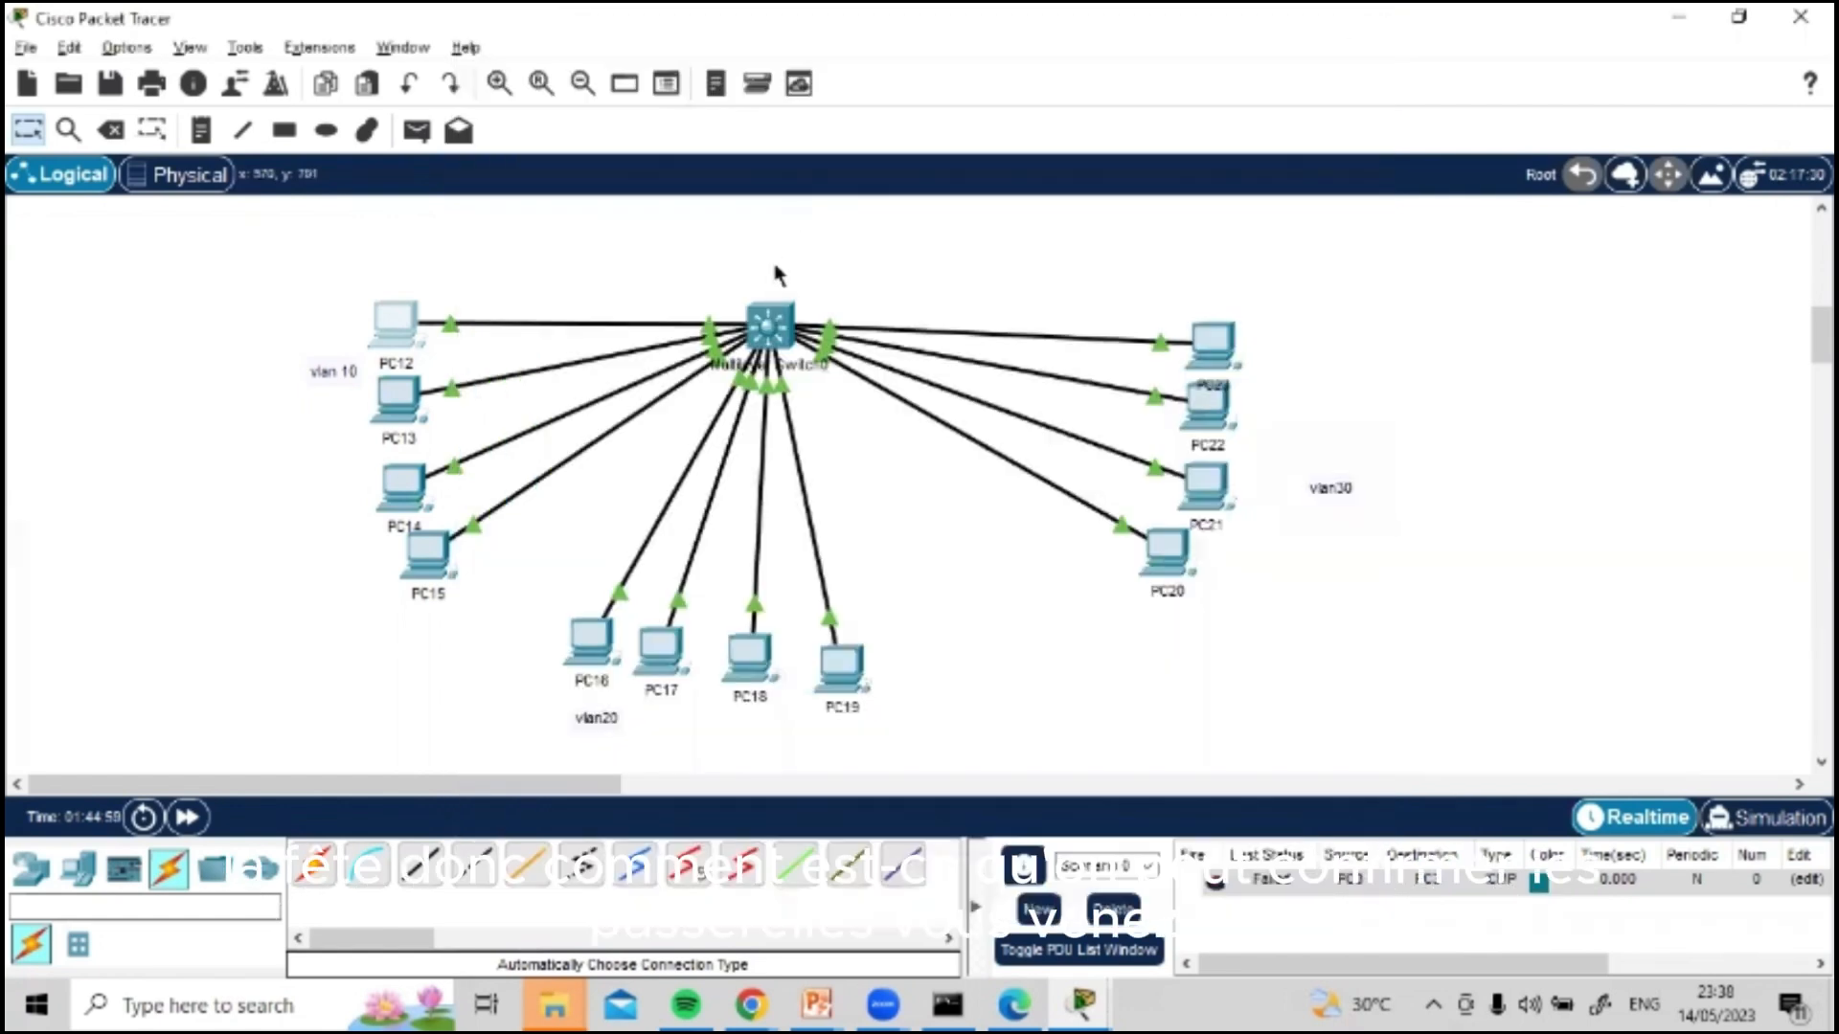
# Step: Open Multilayer Switch0's command line and exit interface-range mode to global configuration mode
pyautogui.click(770, 326)
pyautogui.press('Return')
pyautogui.press('Return')
pyautogui.write('e')
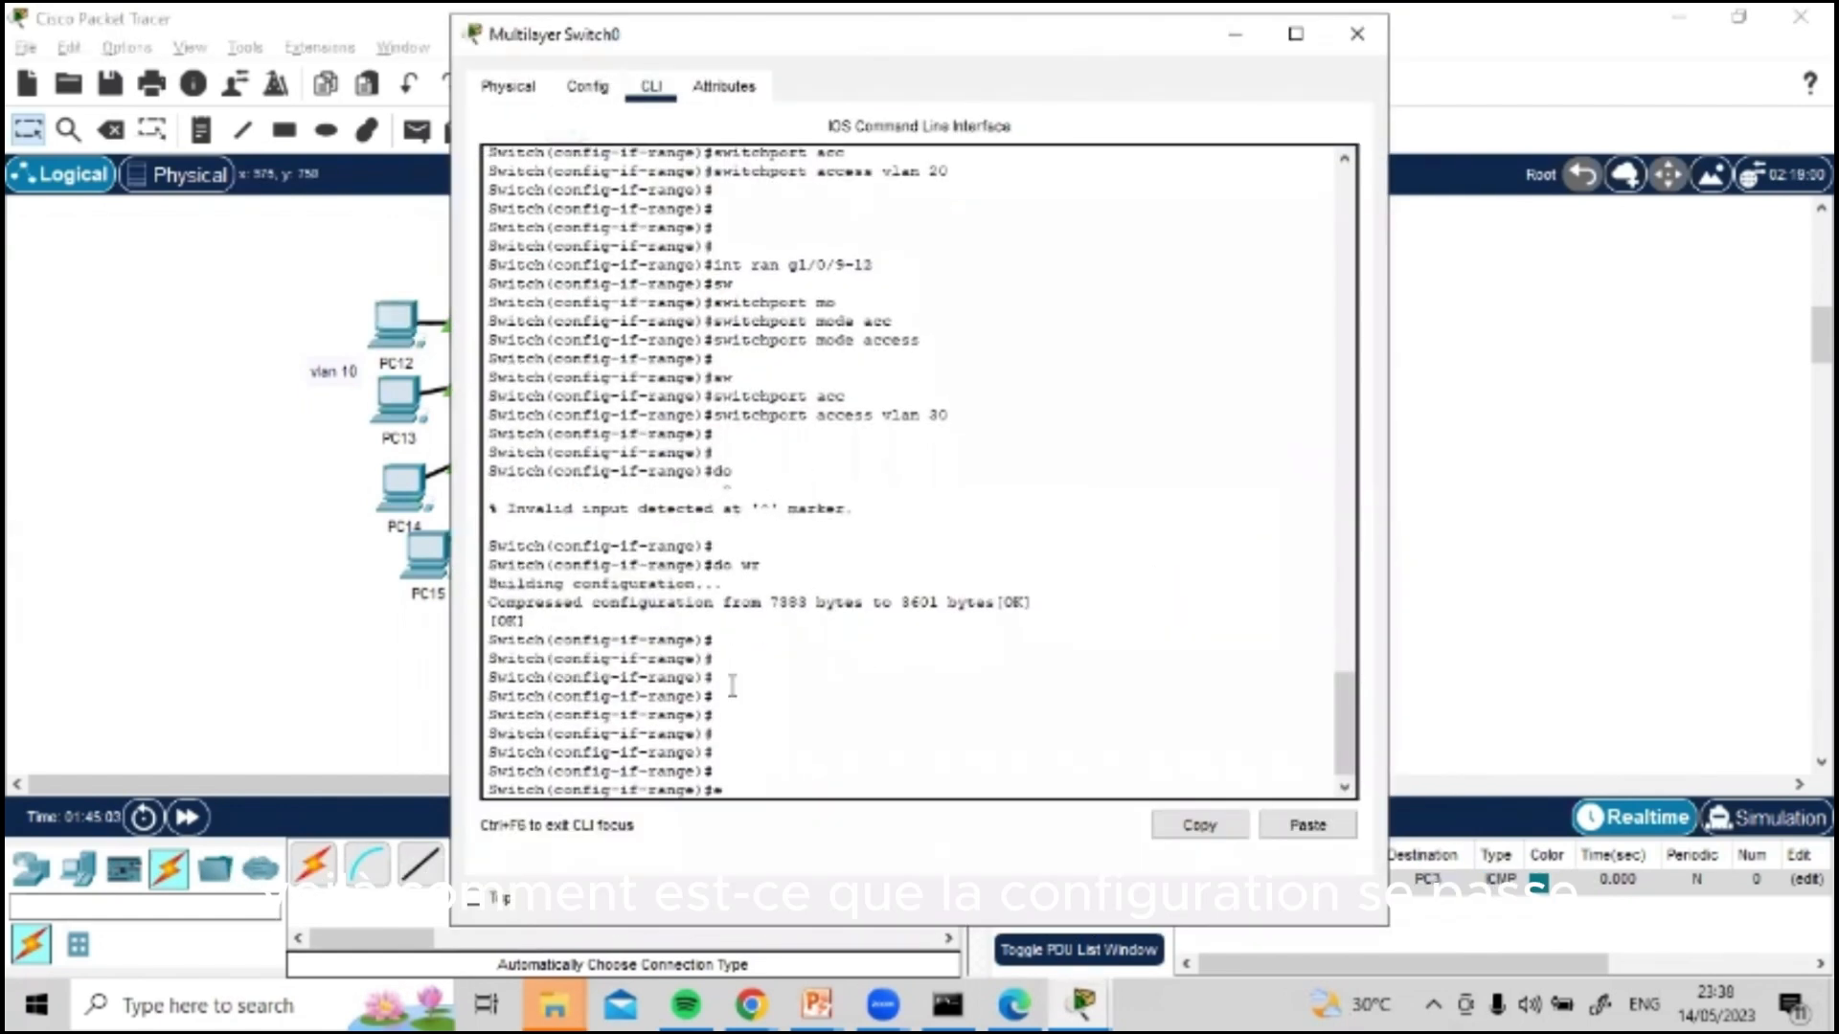
pyautogui.write('xit')
pyautogui.press('Return')
pyautogui.press('Return')
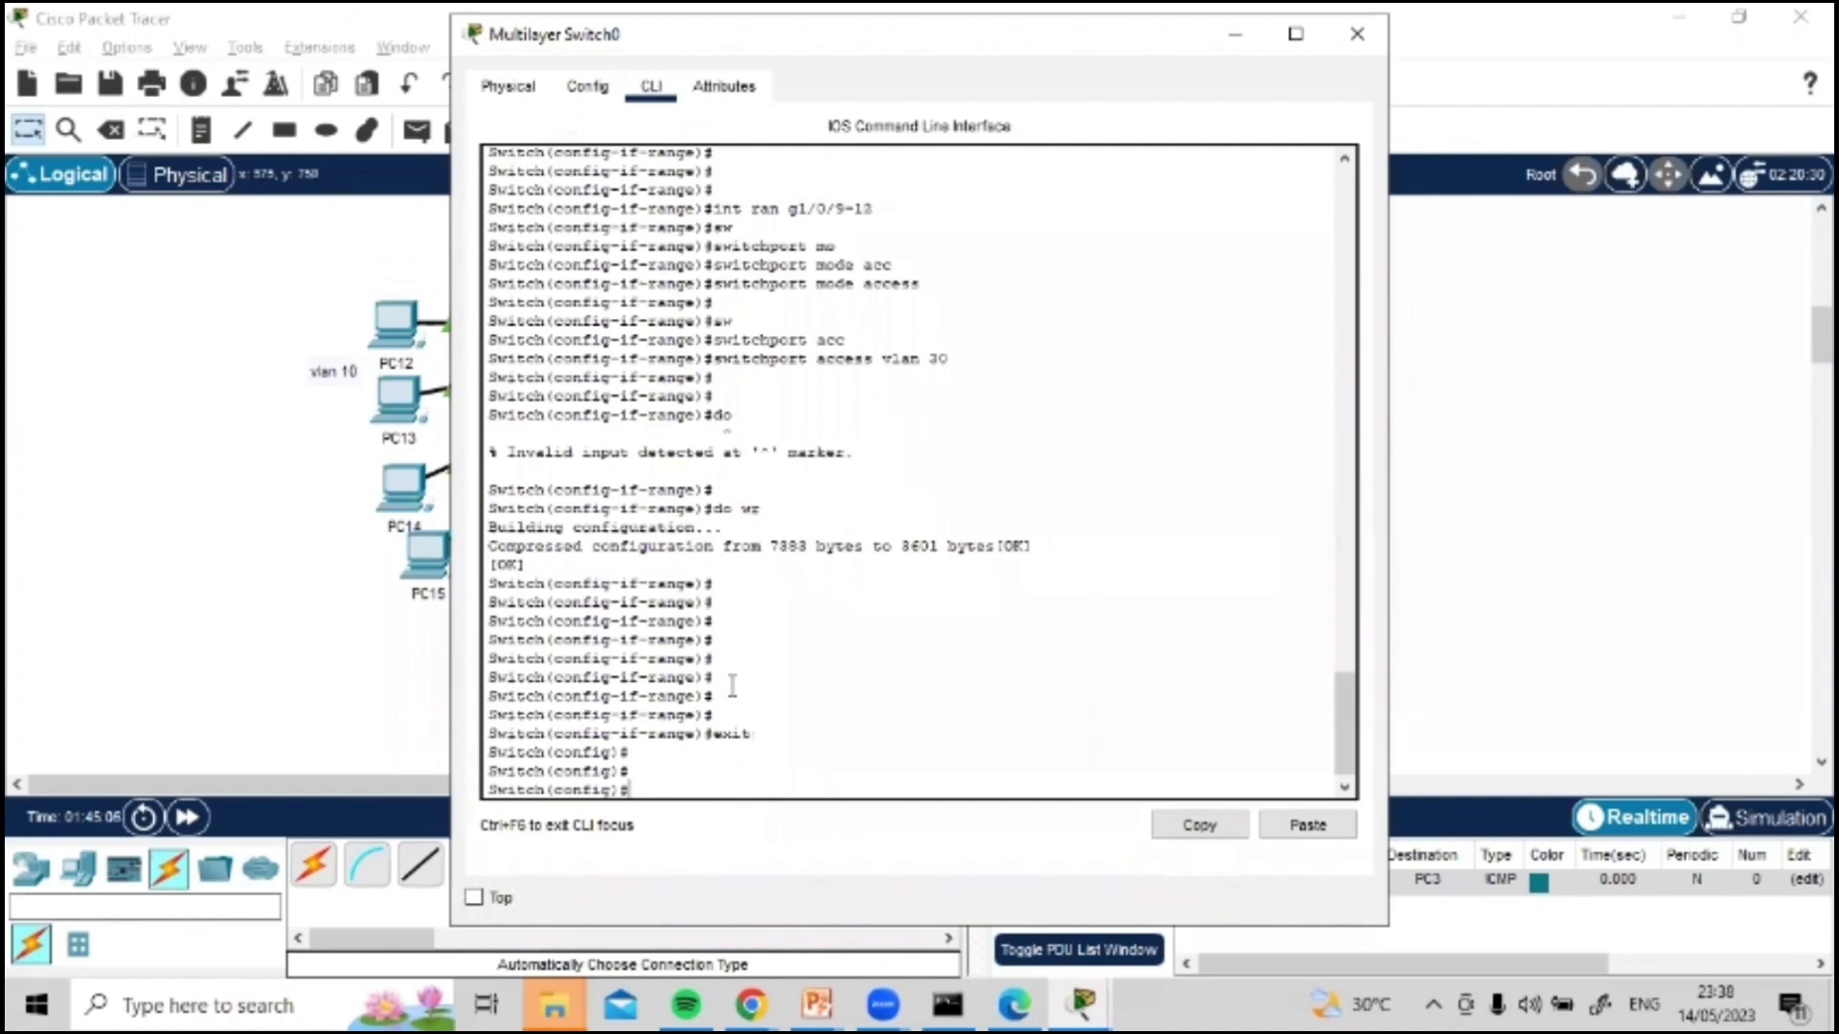
# Step: Enter configuration of the VLAN 10 interface on the switch and list the available interface commands
pyautogui.write('int vlan 1')
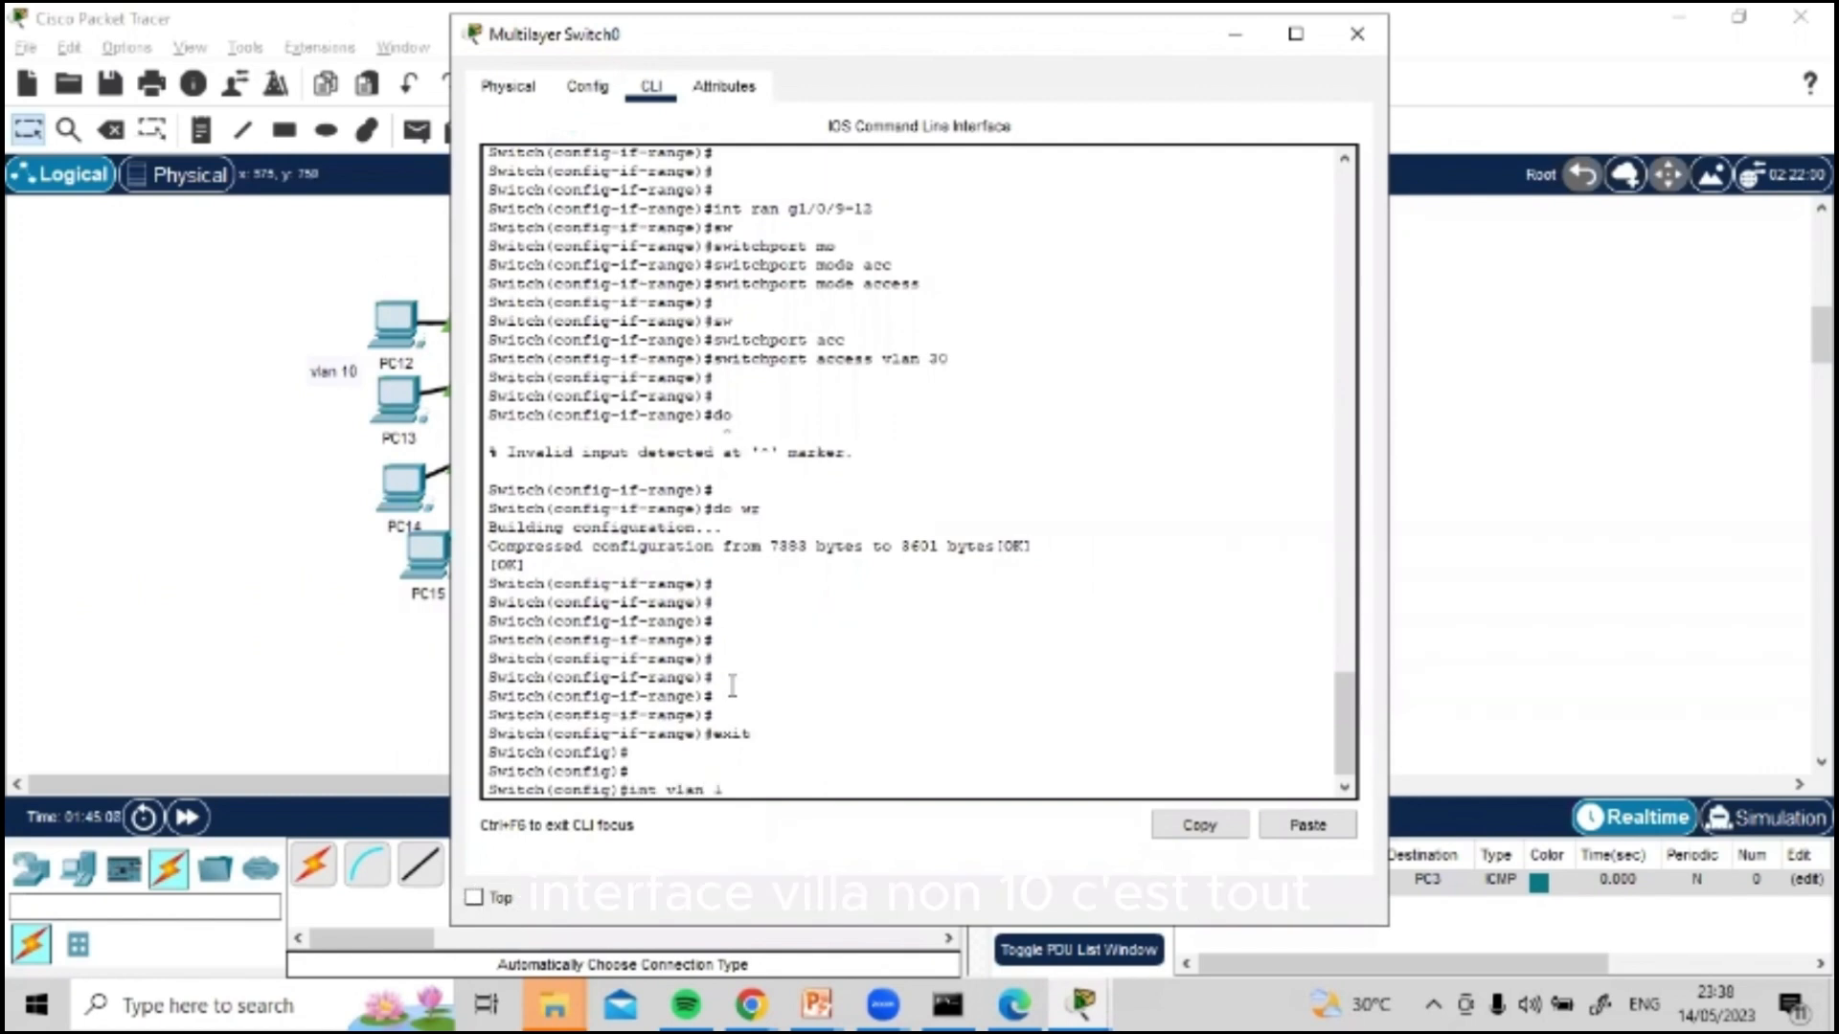
pyautogui.write('0')
pyautogui.press('Return')
pyautogui.press('Return')
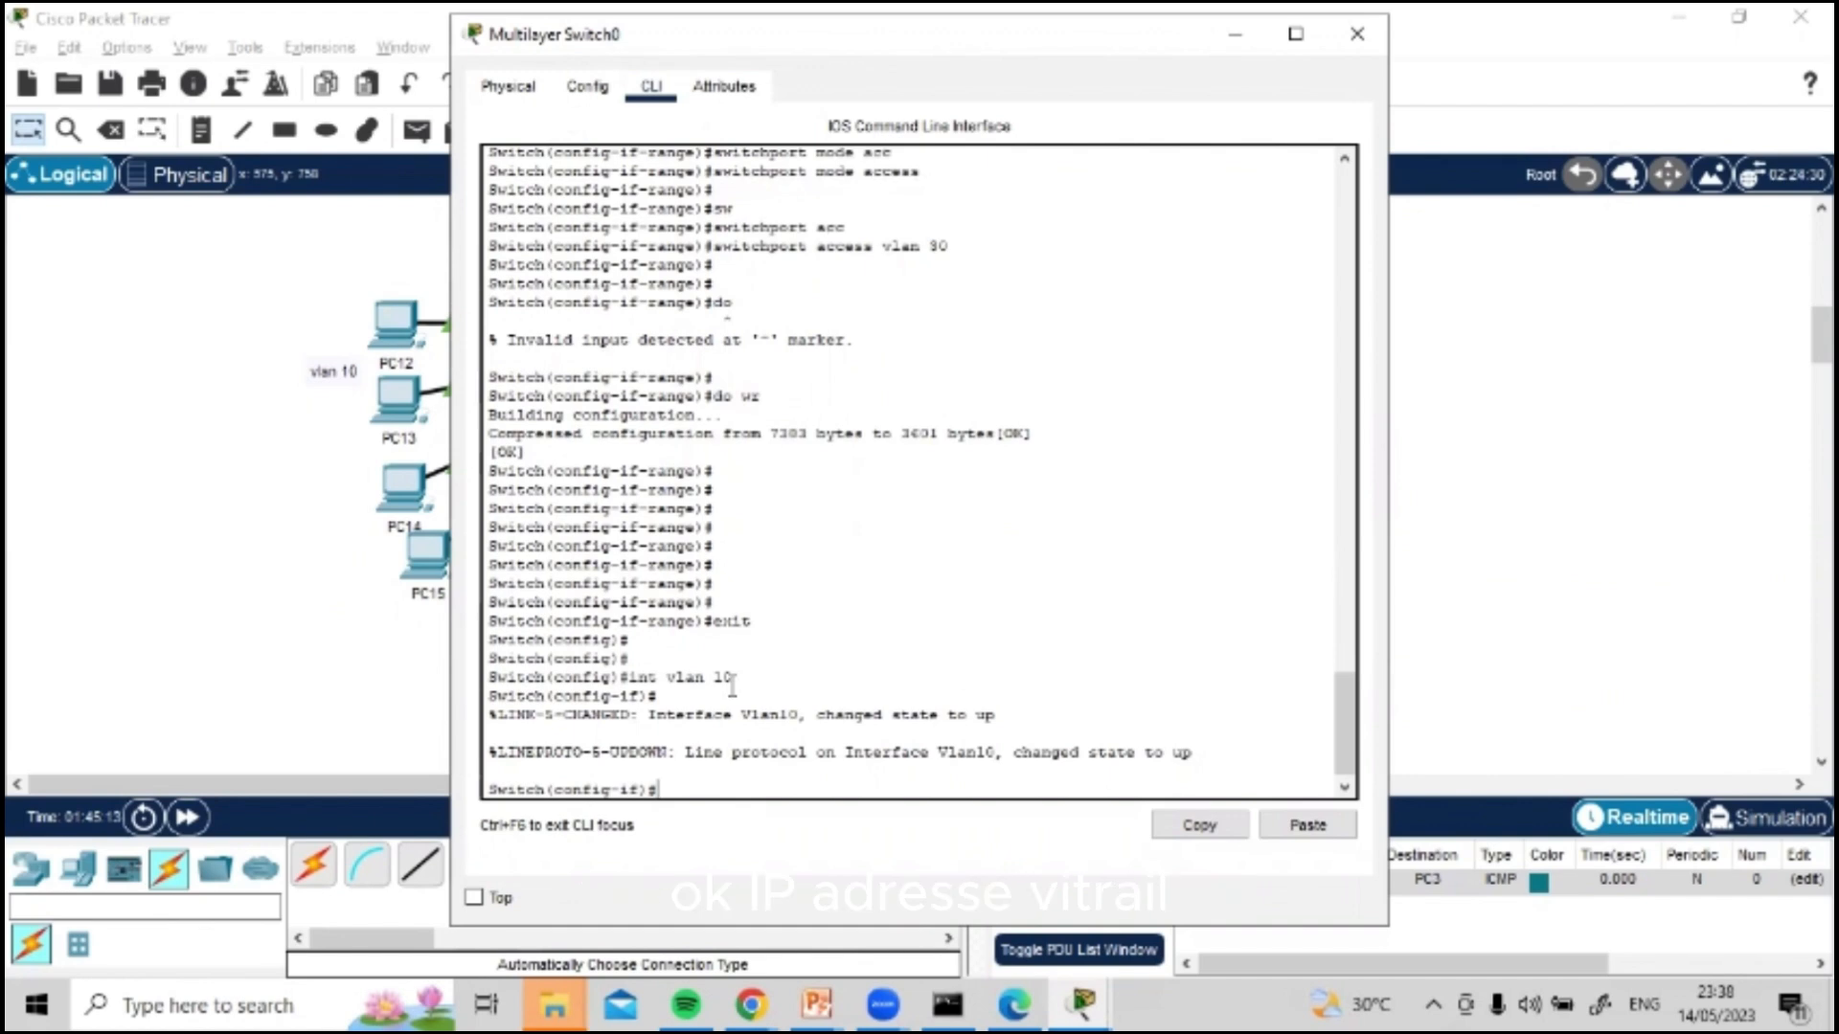
pyautogui.press('Tab')
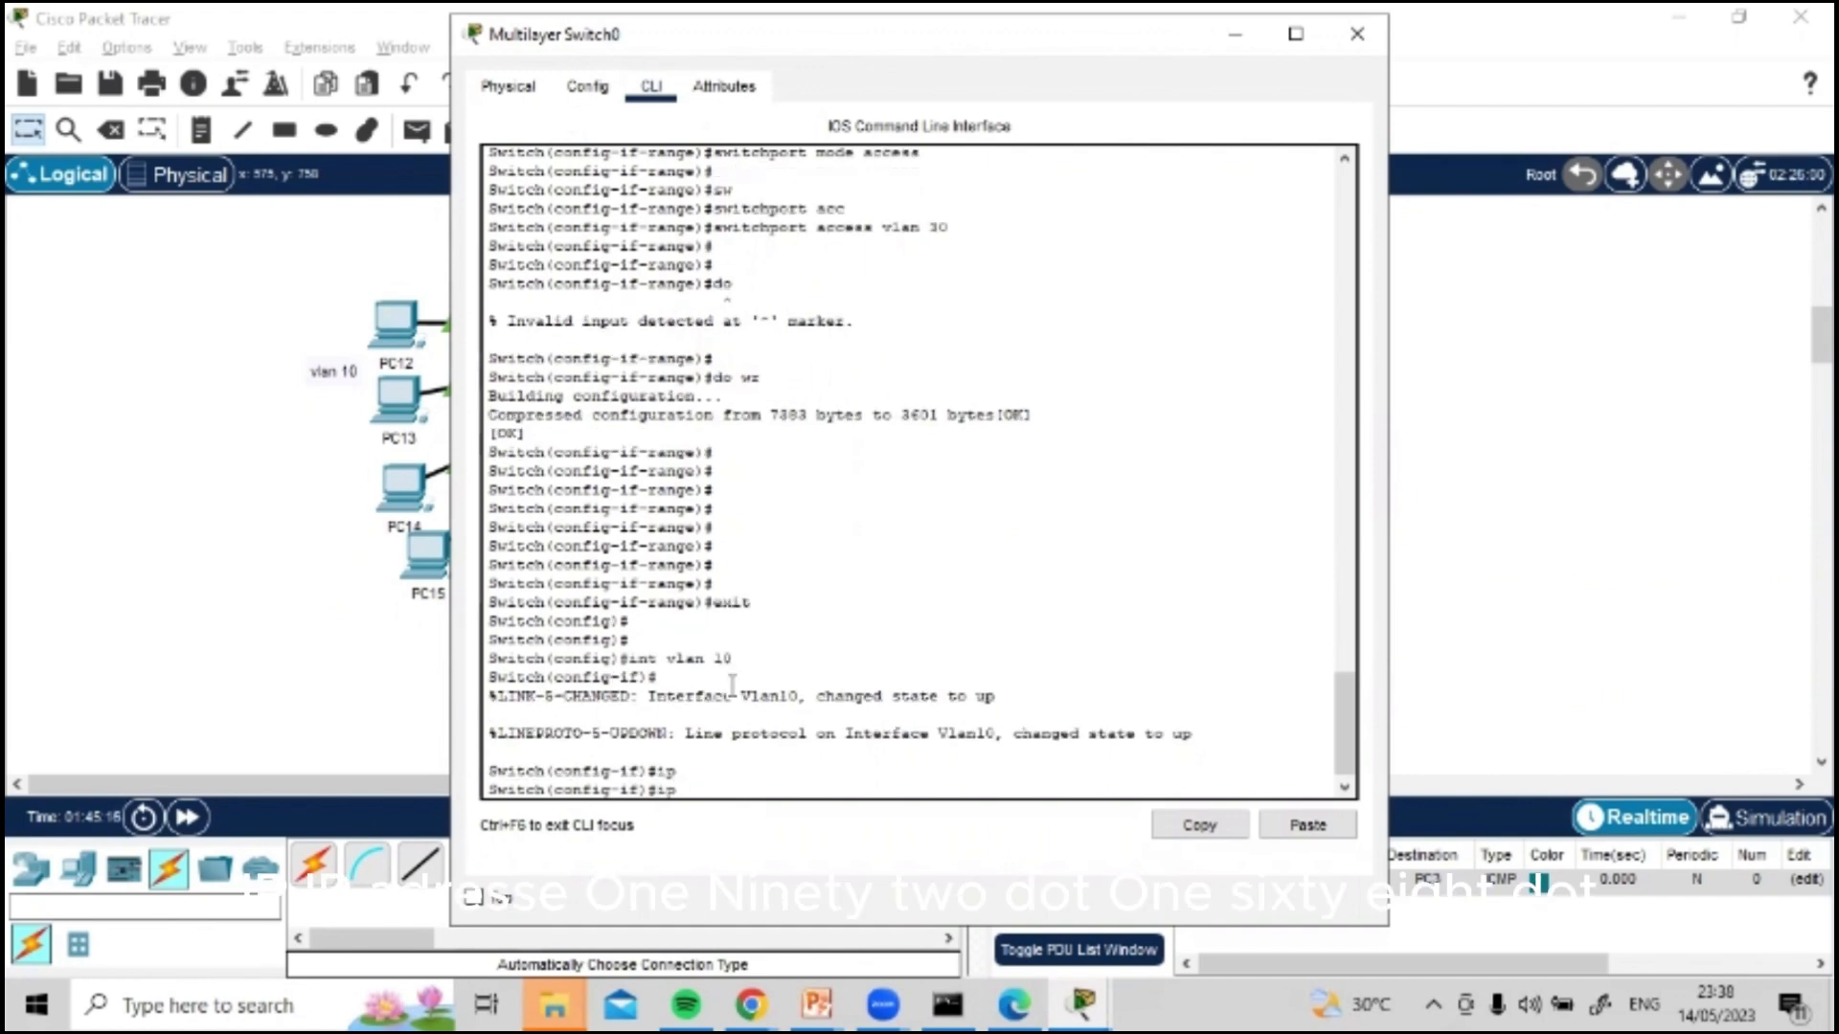
pyautogui.write('?')
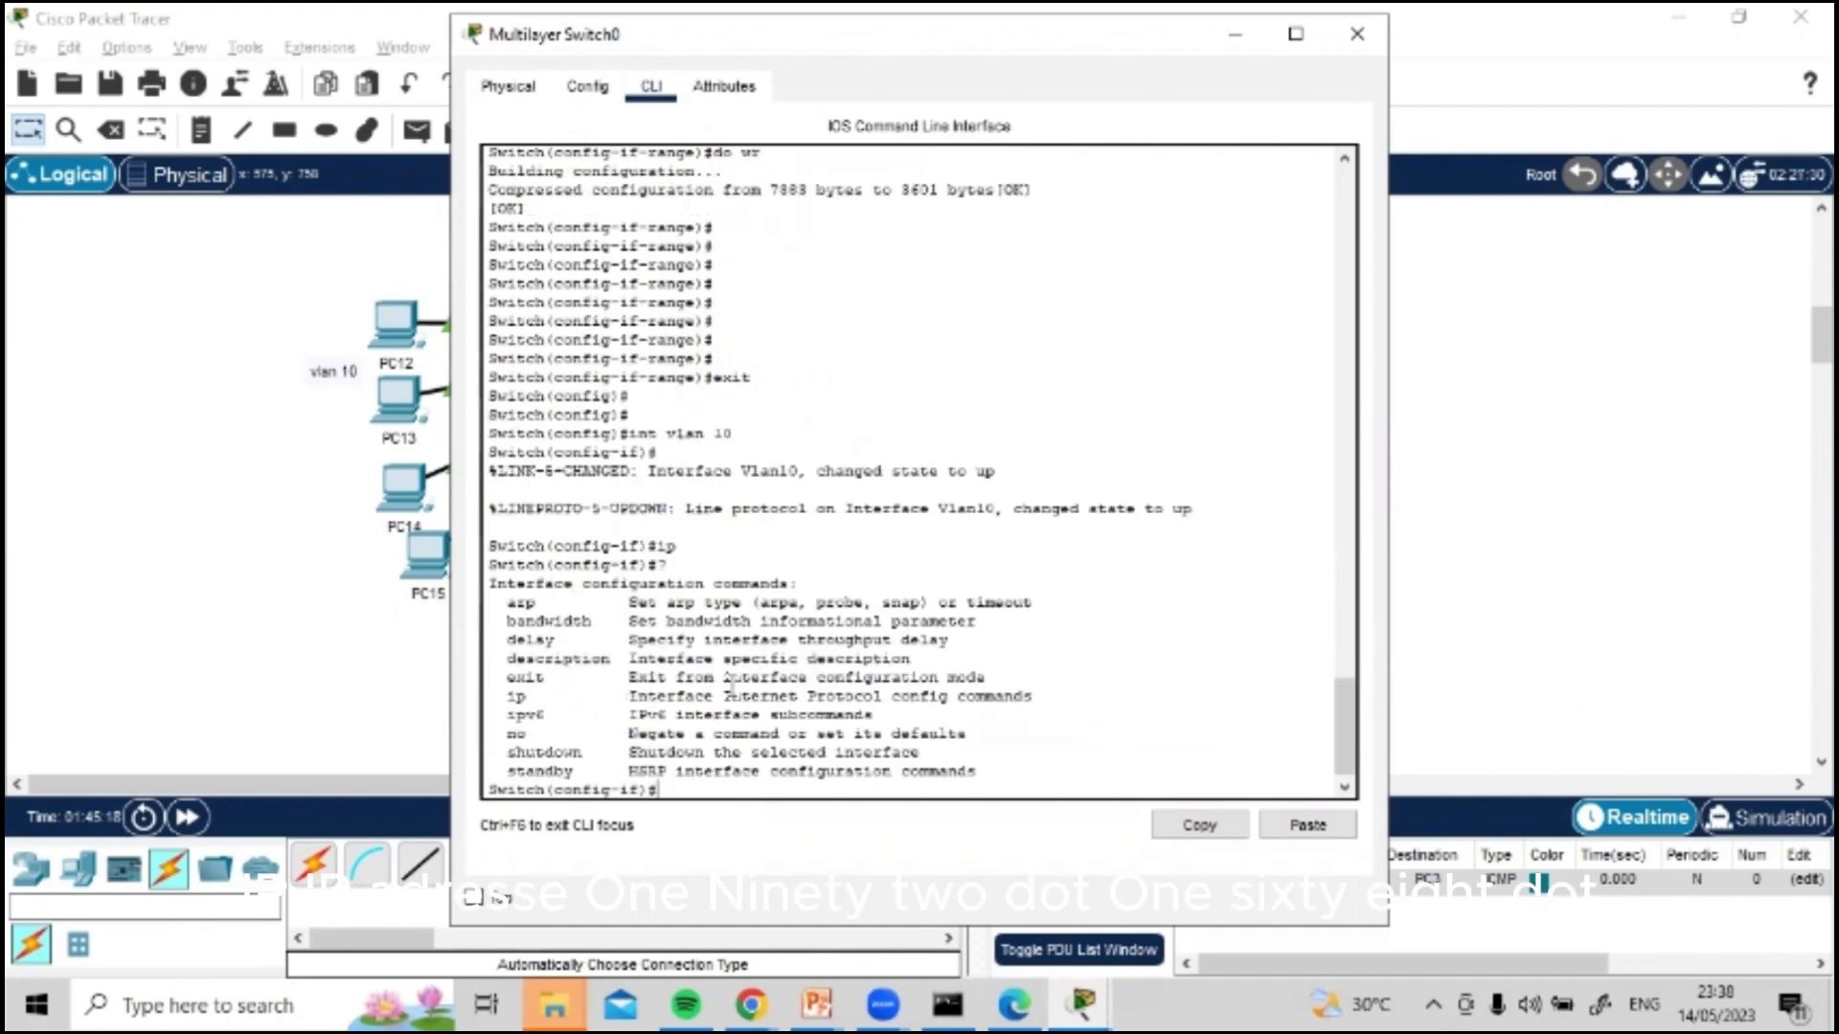
pyautogui.write('ip add')
# Step: Assign IP address 192.168.10.1 with mask 255.255.255.0 to the VLAN 10 interface
pyautogui.press('Tab')
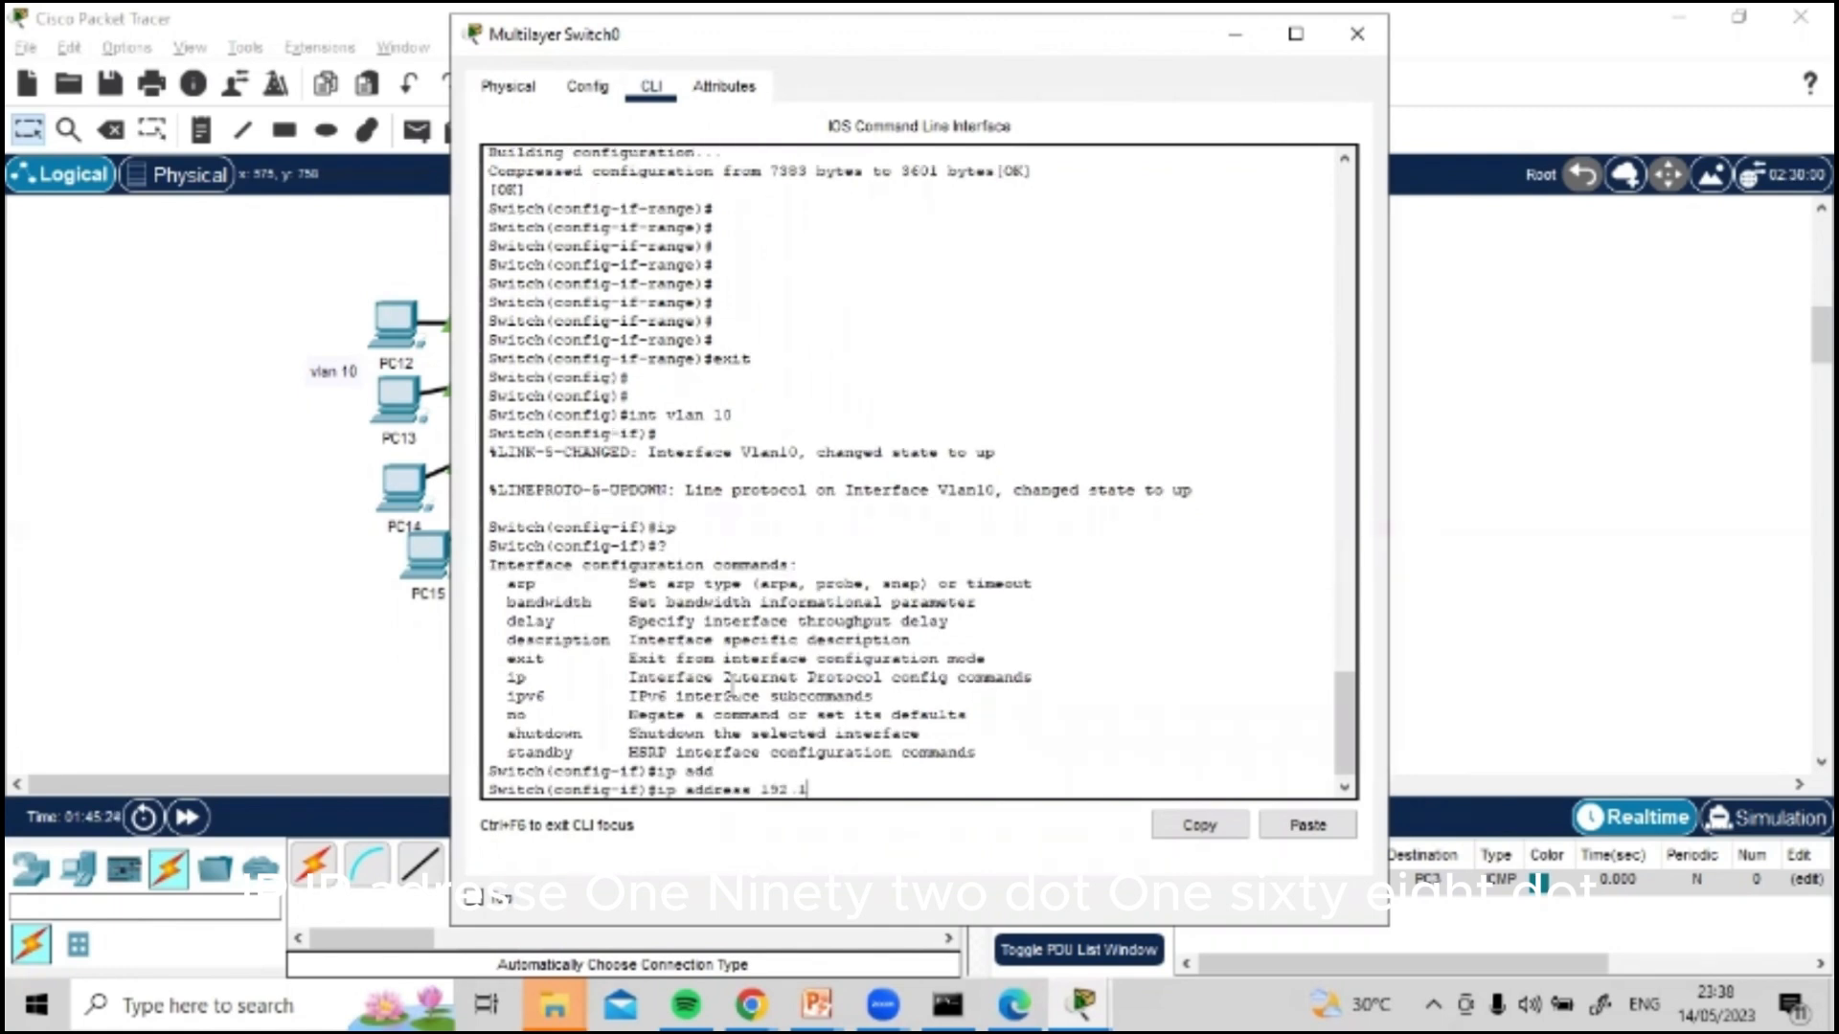
pyautogui.write('192.168.10.')
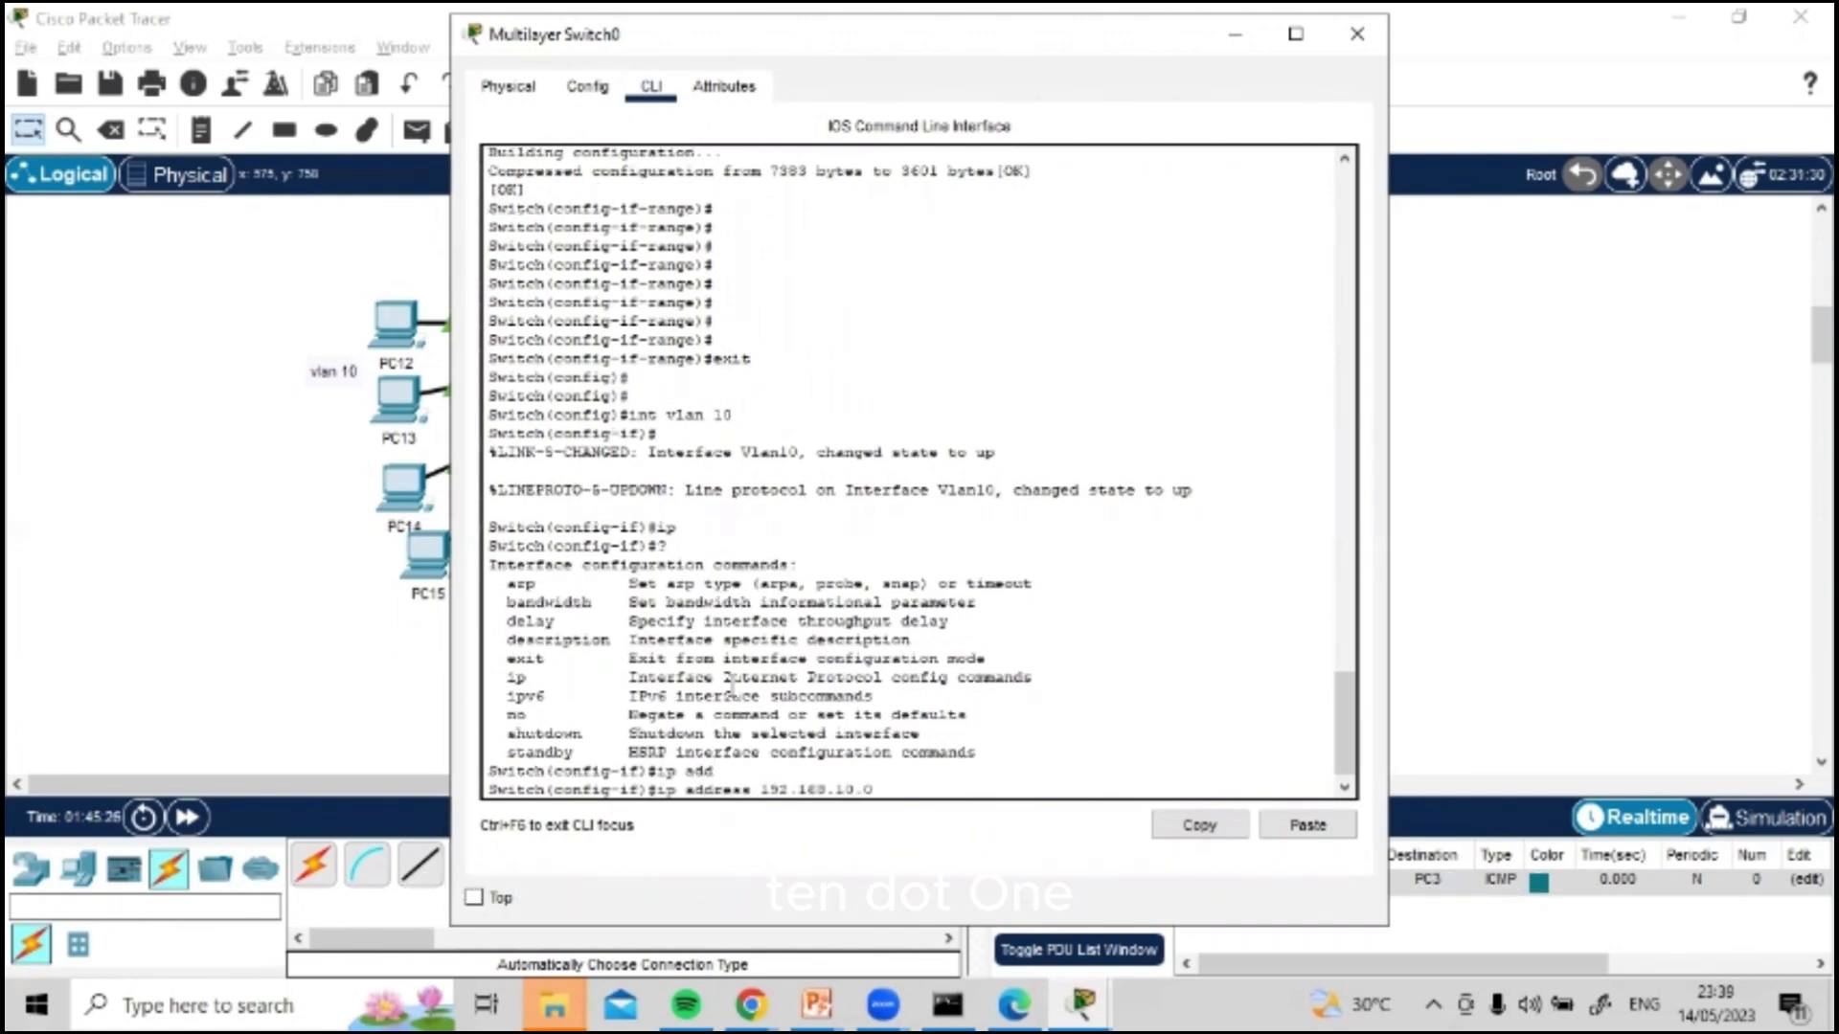
pyautogui.write('1 255.255')
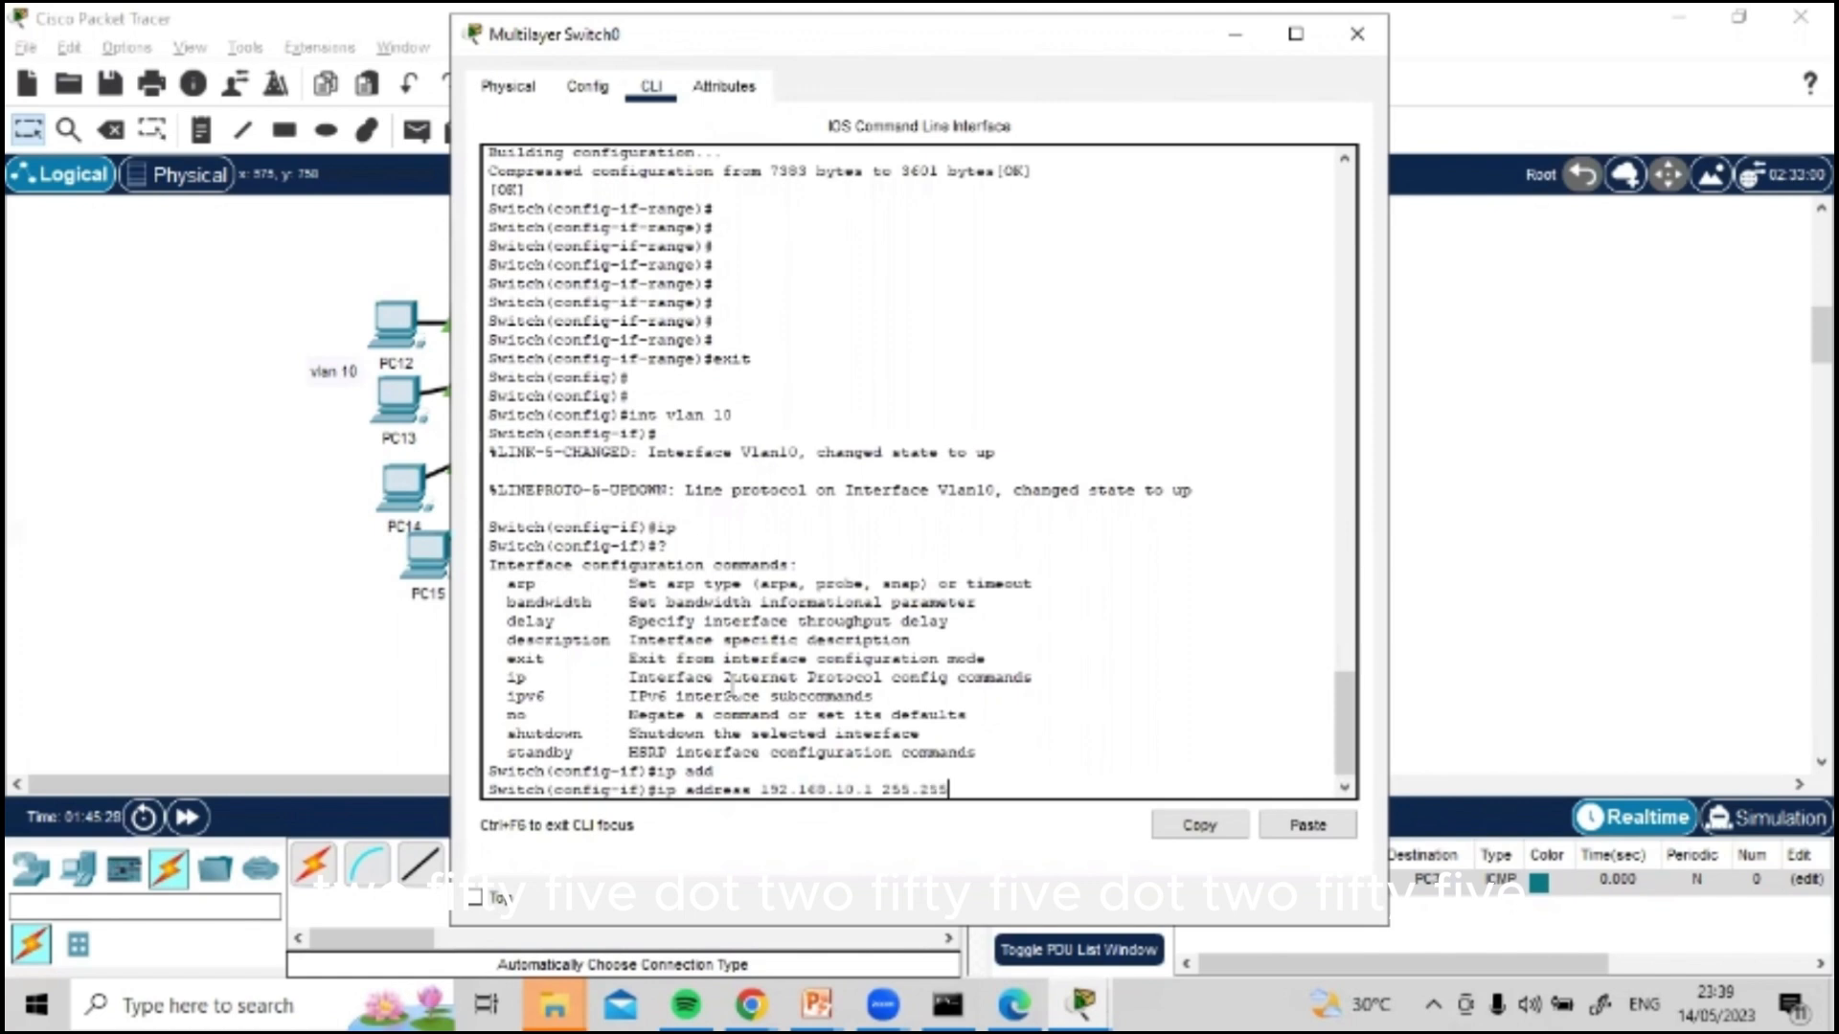
pyautogui.write('.255.0')
pyautogui.press('Return')
# Step: Enable the VLAN 10 interface with the no shut command
pyautogui.write('nfig-if)#n')
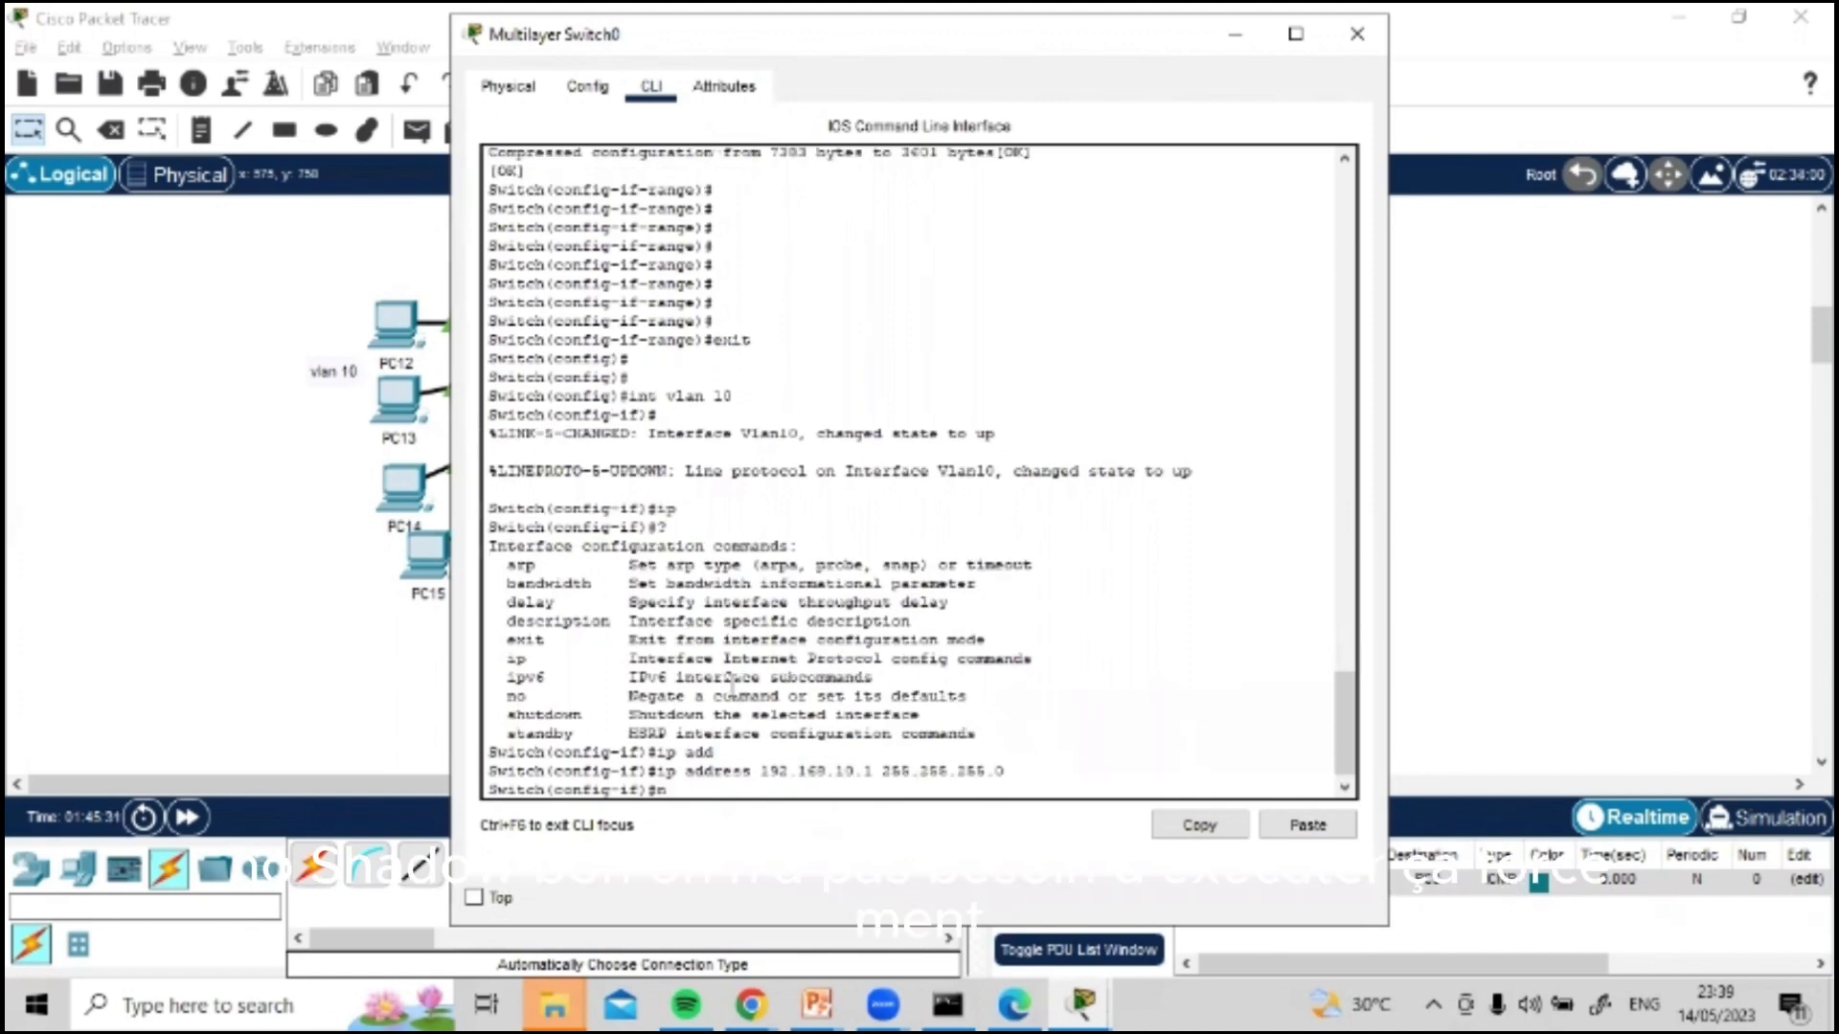
pyautogui.write('o shut')
pyautogui.press('Return')
pyautogui.press('Return')
pyautogui.press('Return')
pyautogui.press('Return')
# Step: Enter the VLAN 20 interface and assign it IP address 192.168.20.1 with mask 255.255.255.0
pyautogui.write('in')
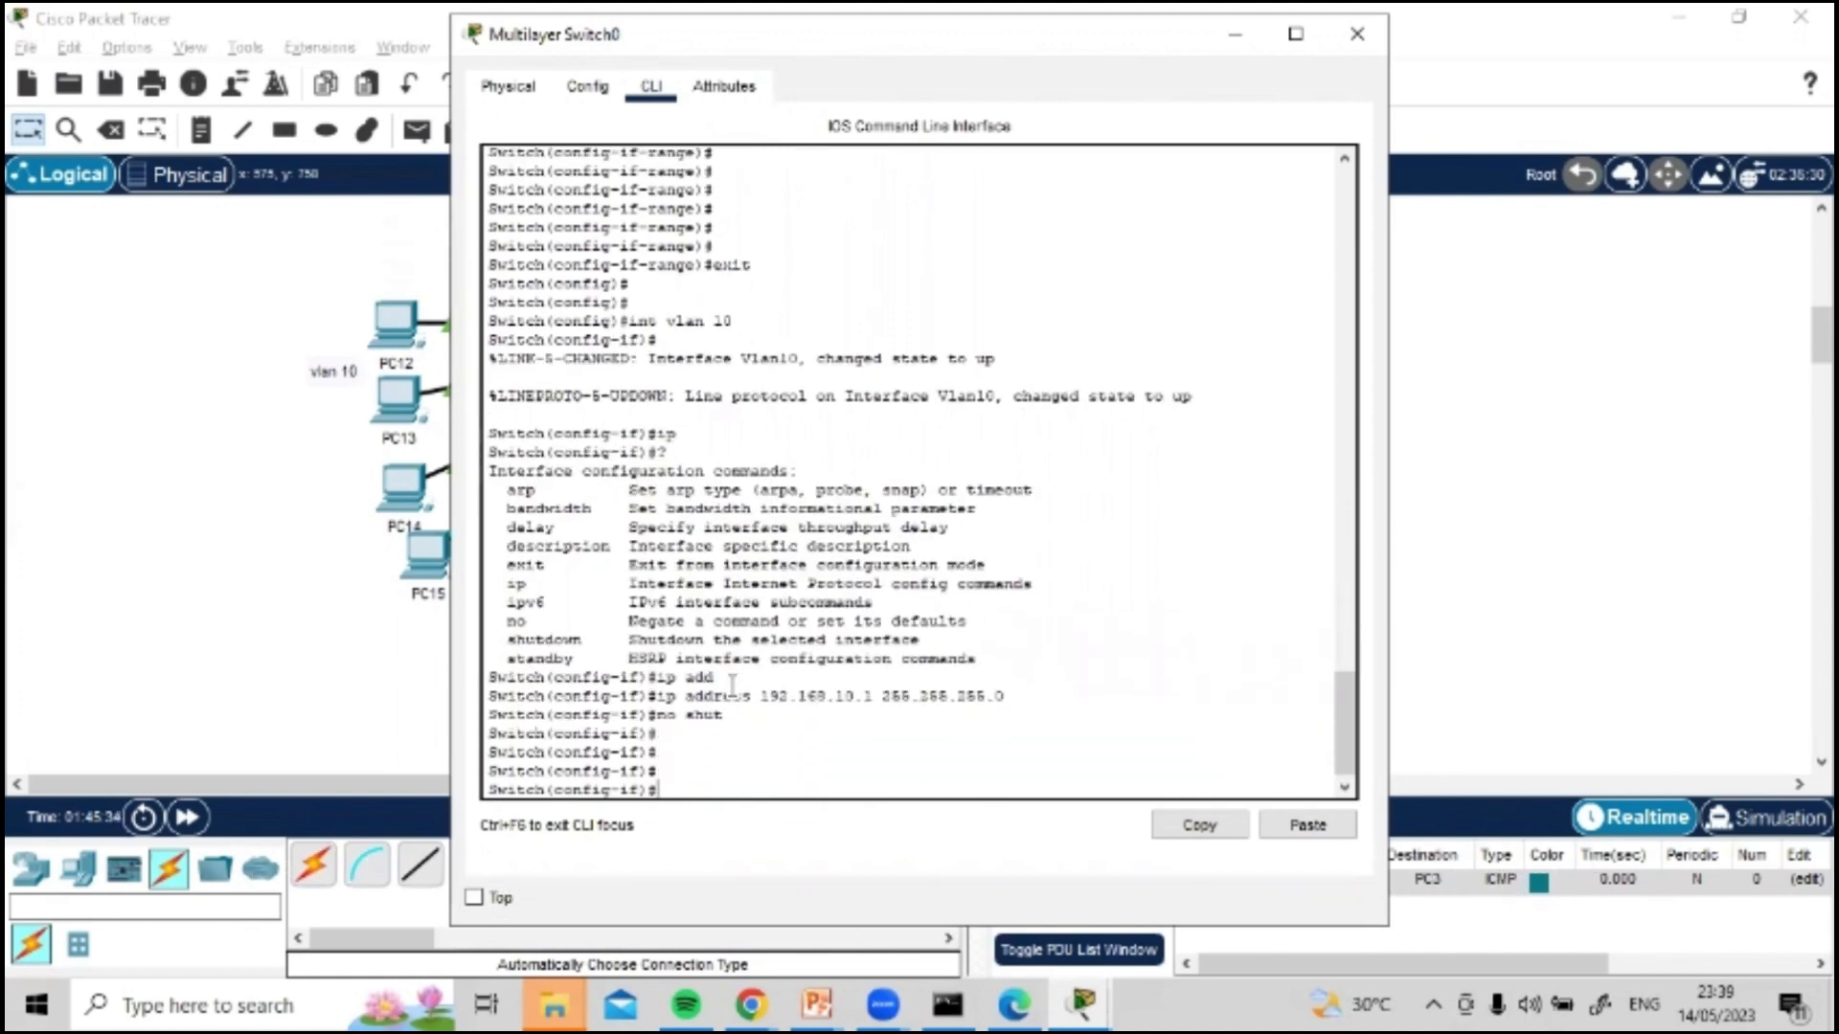
pyautogui.write('t vlan 20')
pyautogui.press('Return')
pyautogui.write('ip add')
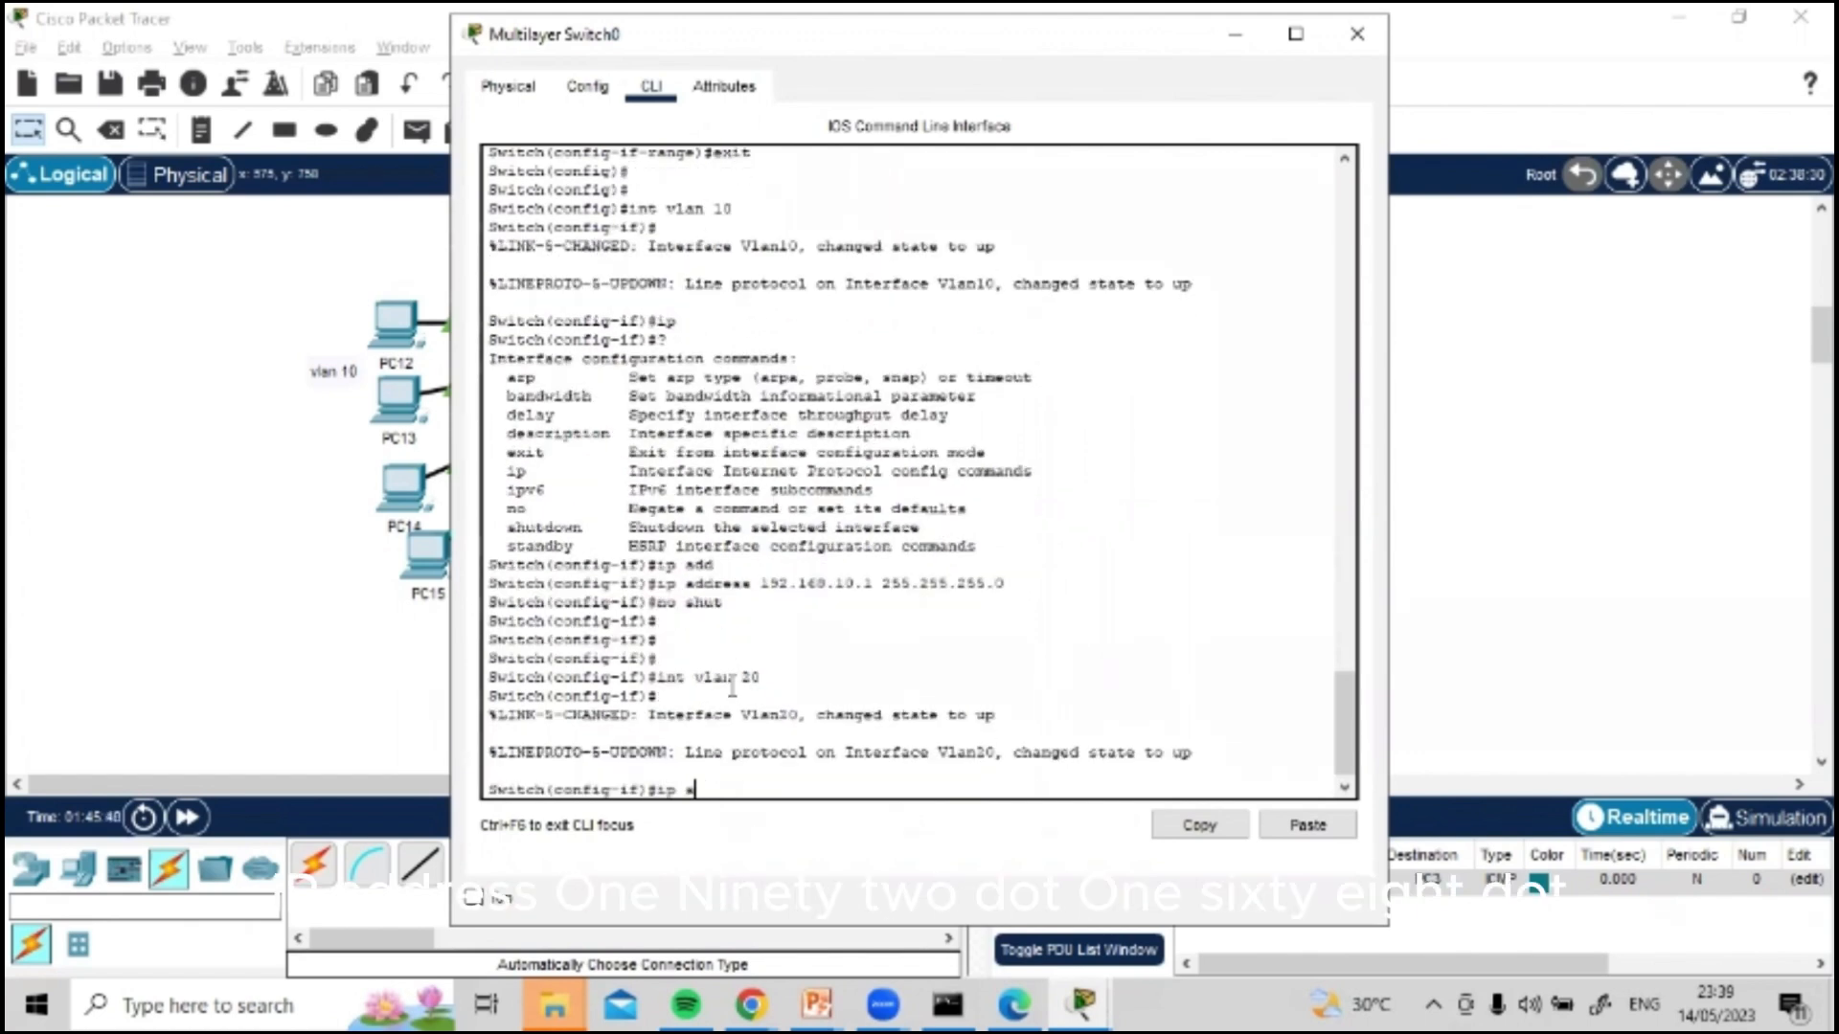
pyautogui.press('Tab')
pyautogui.write('192.16')
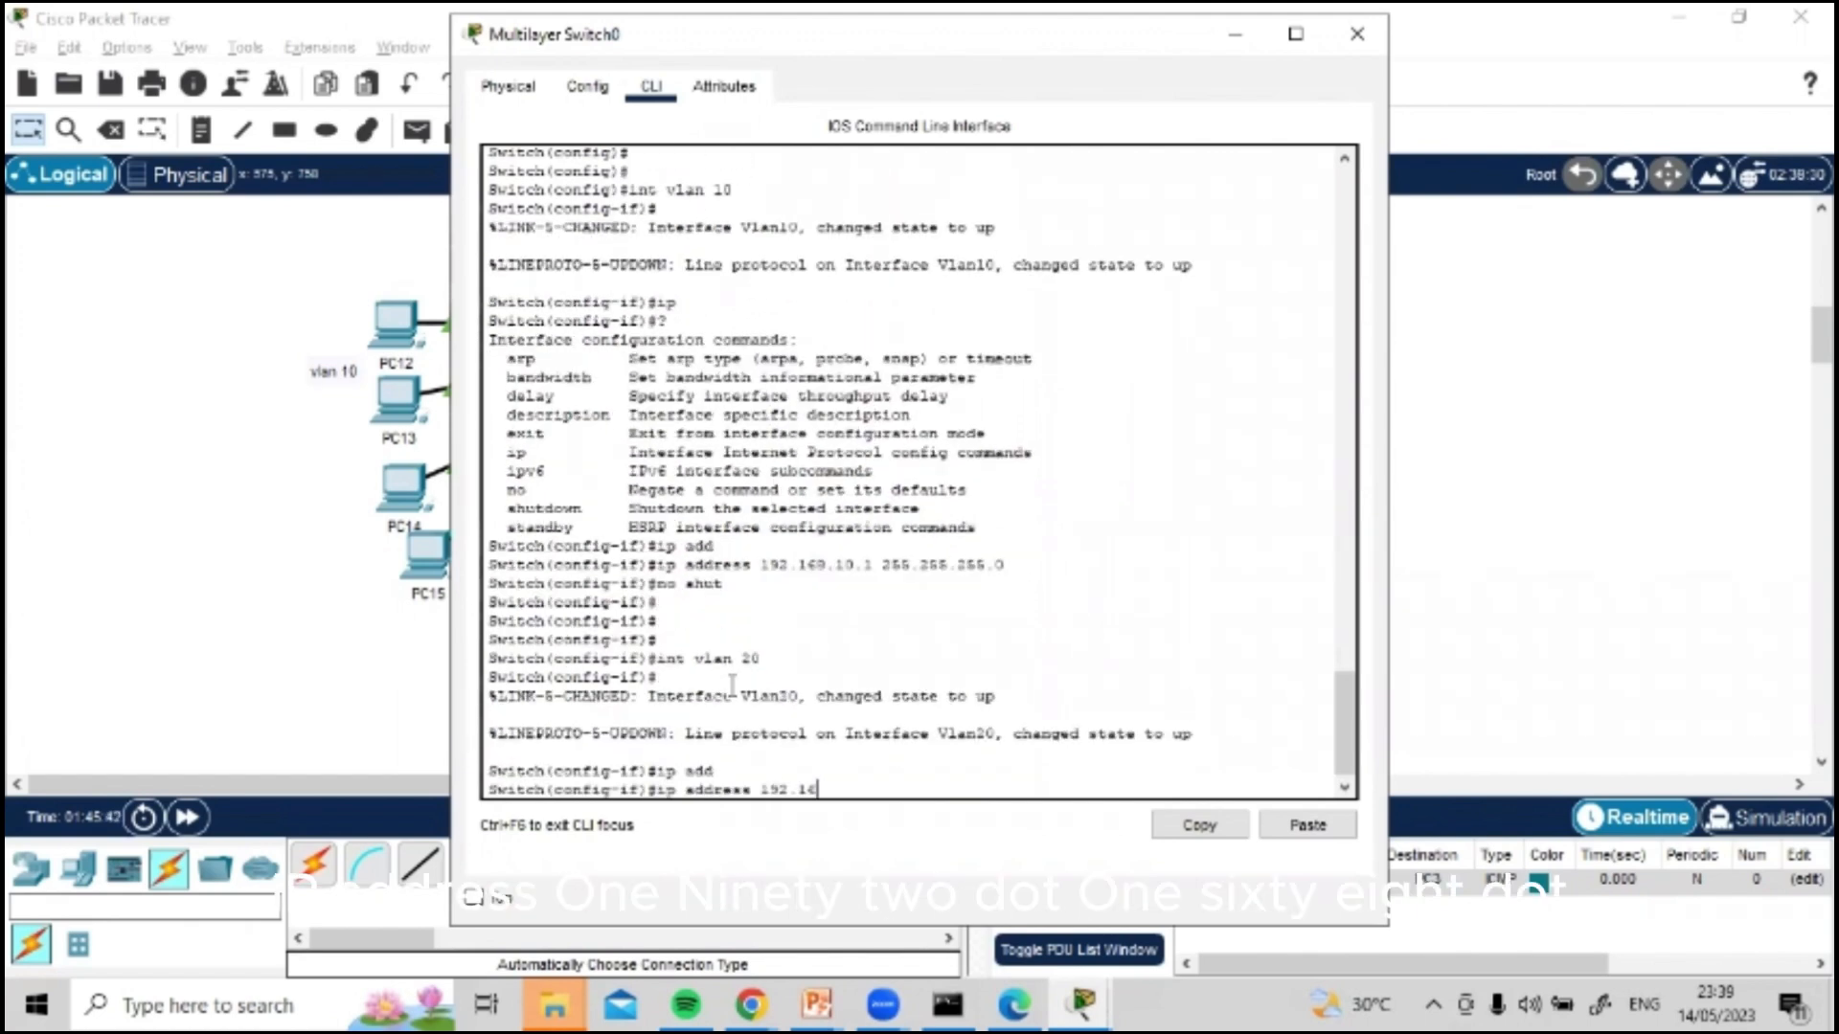
pyautogui.write('8.20')
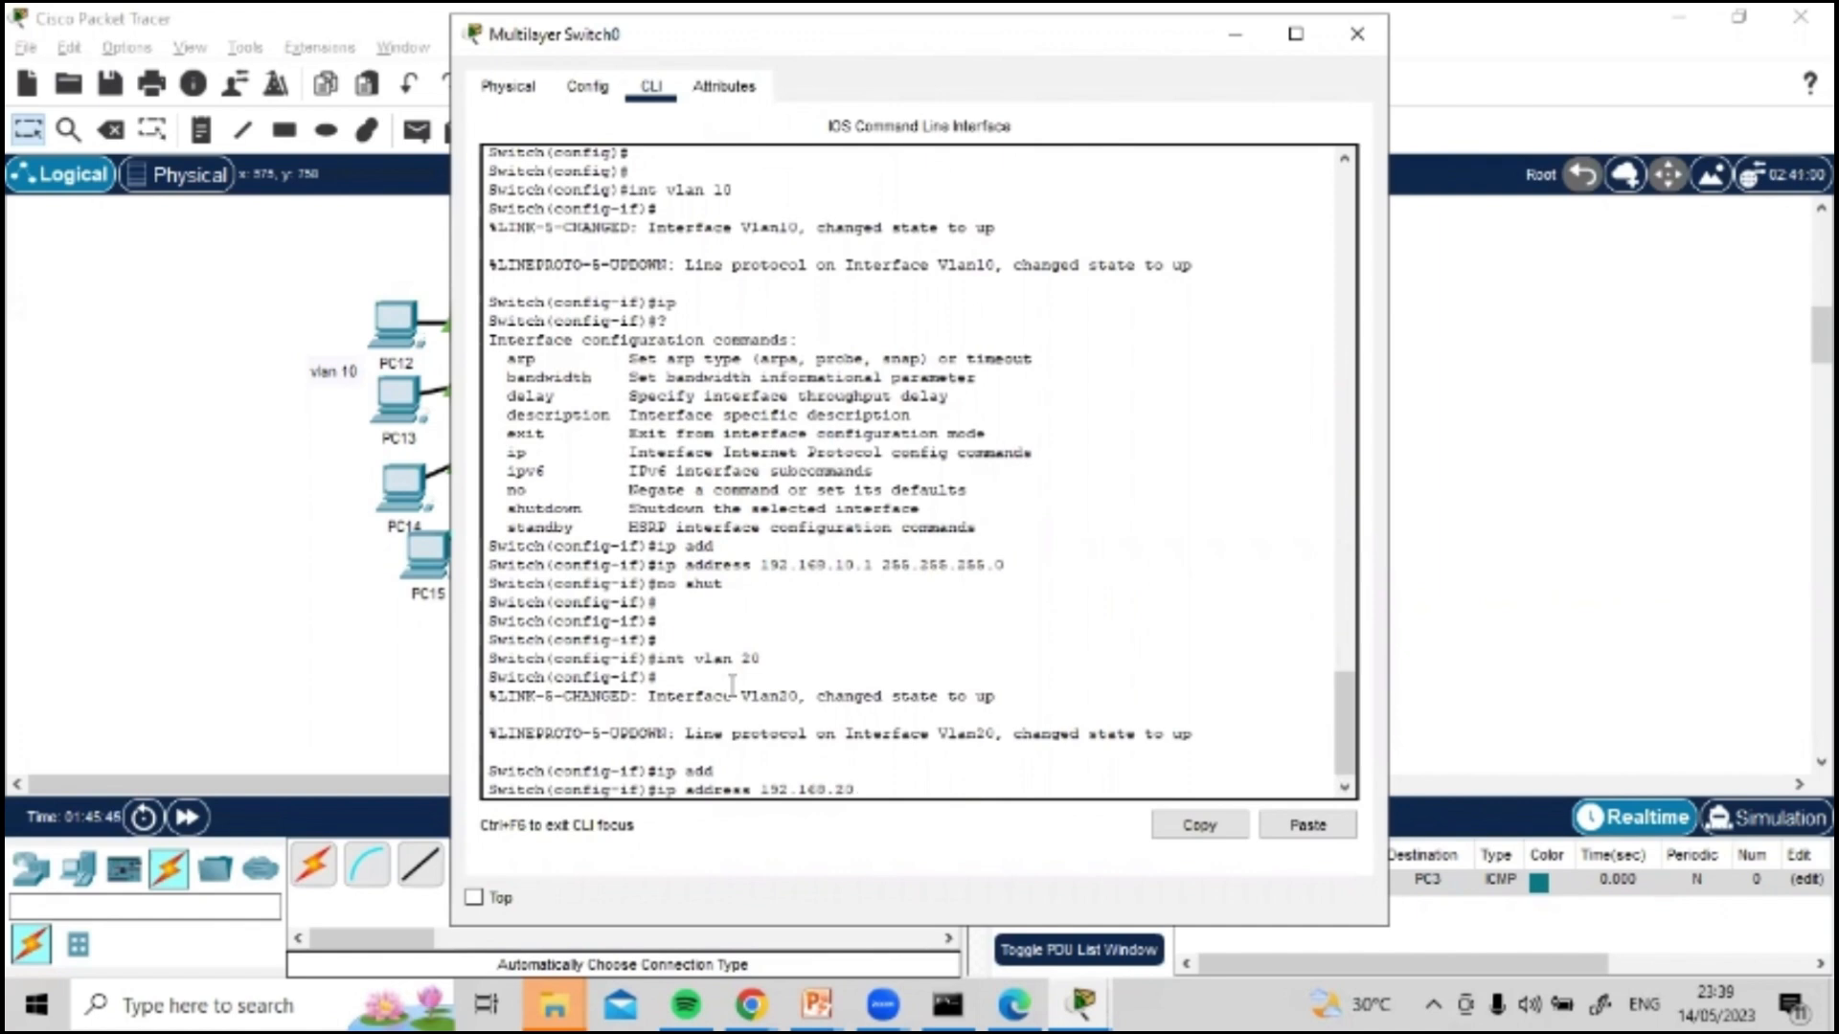
pyautogui.write('.1 255.2')
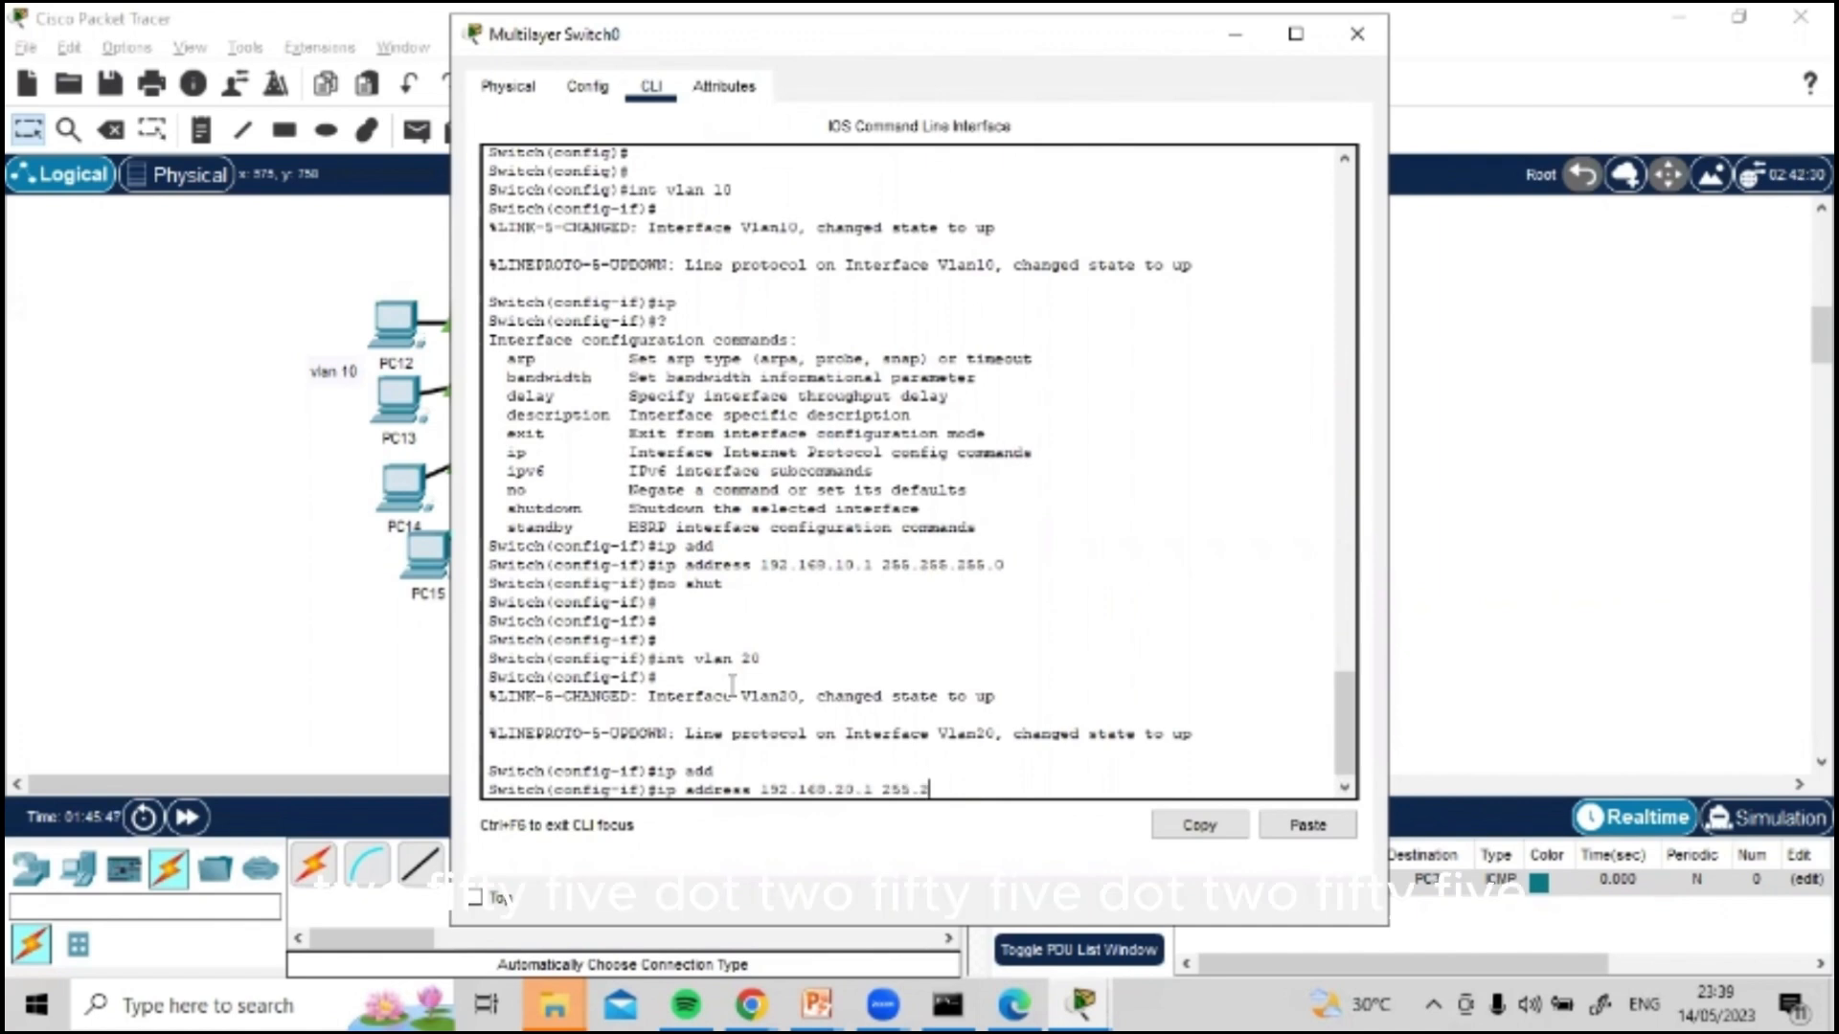
pyautogui.write('55.255.0')
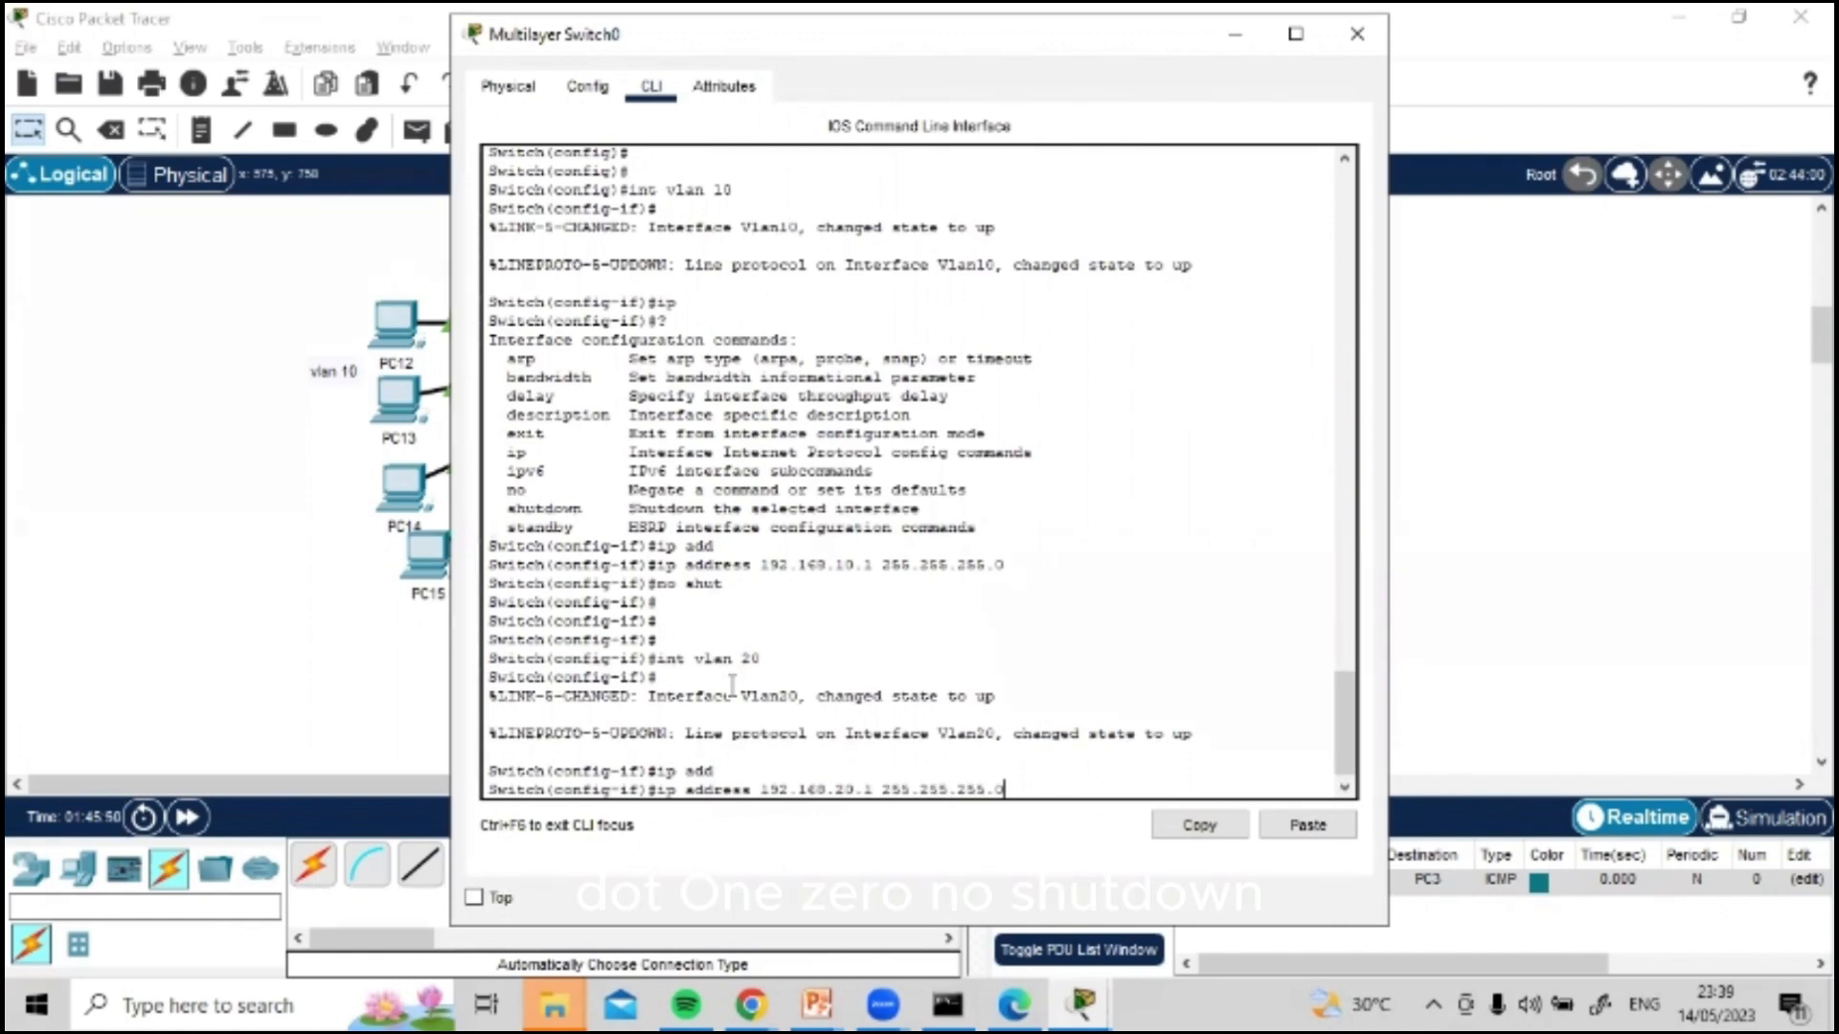
pyautogui.press('Return')
# Step: Enable the VLAN 20 interface with the no shut command
pyautogui.write('no shut')
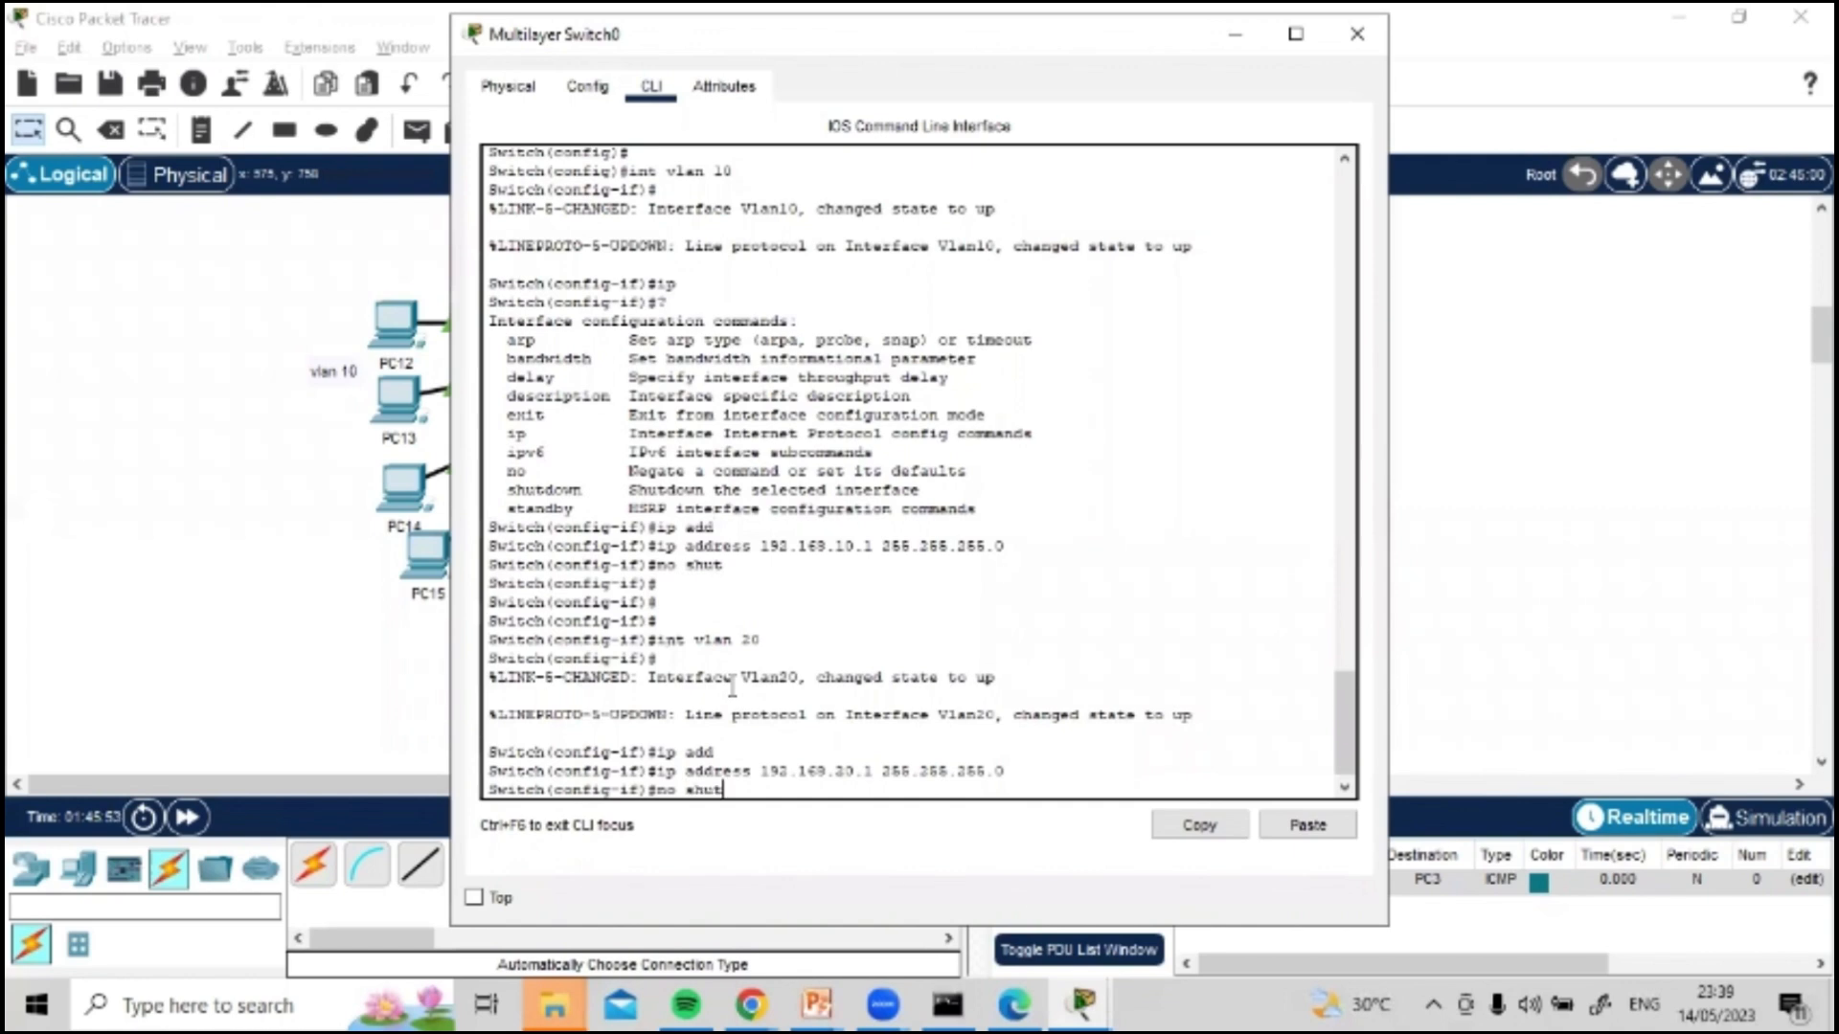
pyautogui.press('Return')
pyautogui.press('Return')
pyautogui.press('Return')
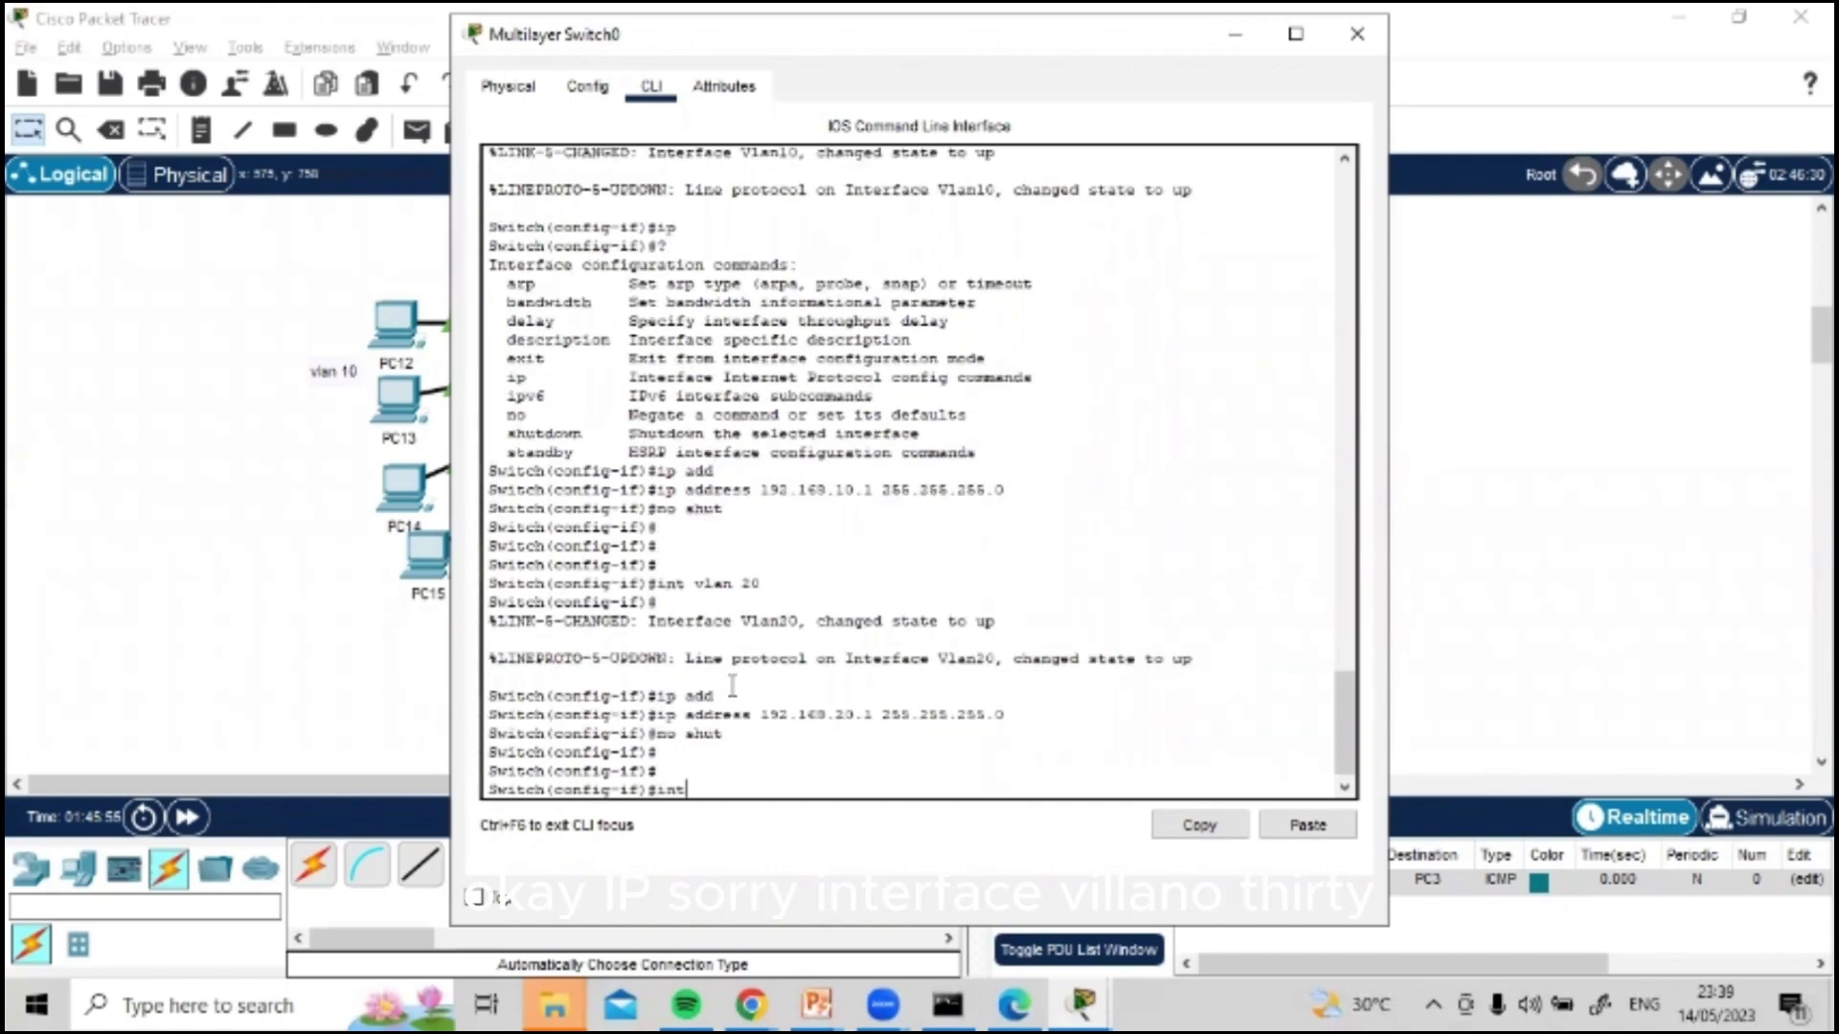
# Step: Enter the VLAN 30 interface and assign it IP address 192.168.30.1 with mask 255.255.255.0
pyautogui.write('int vlan 30')
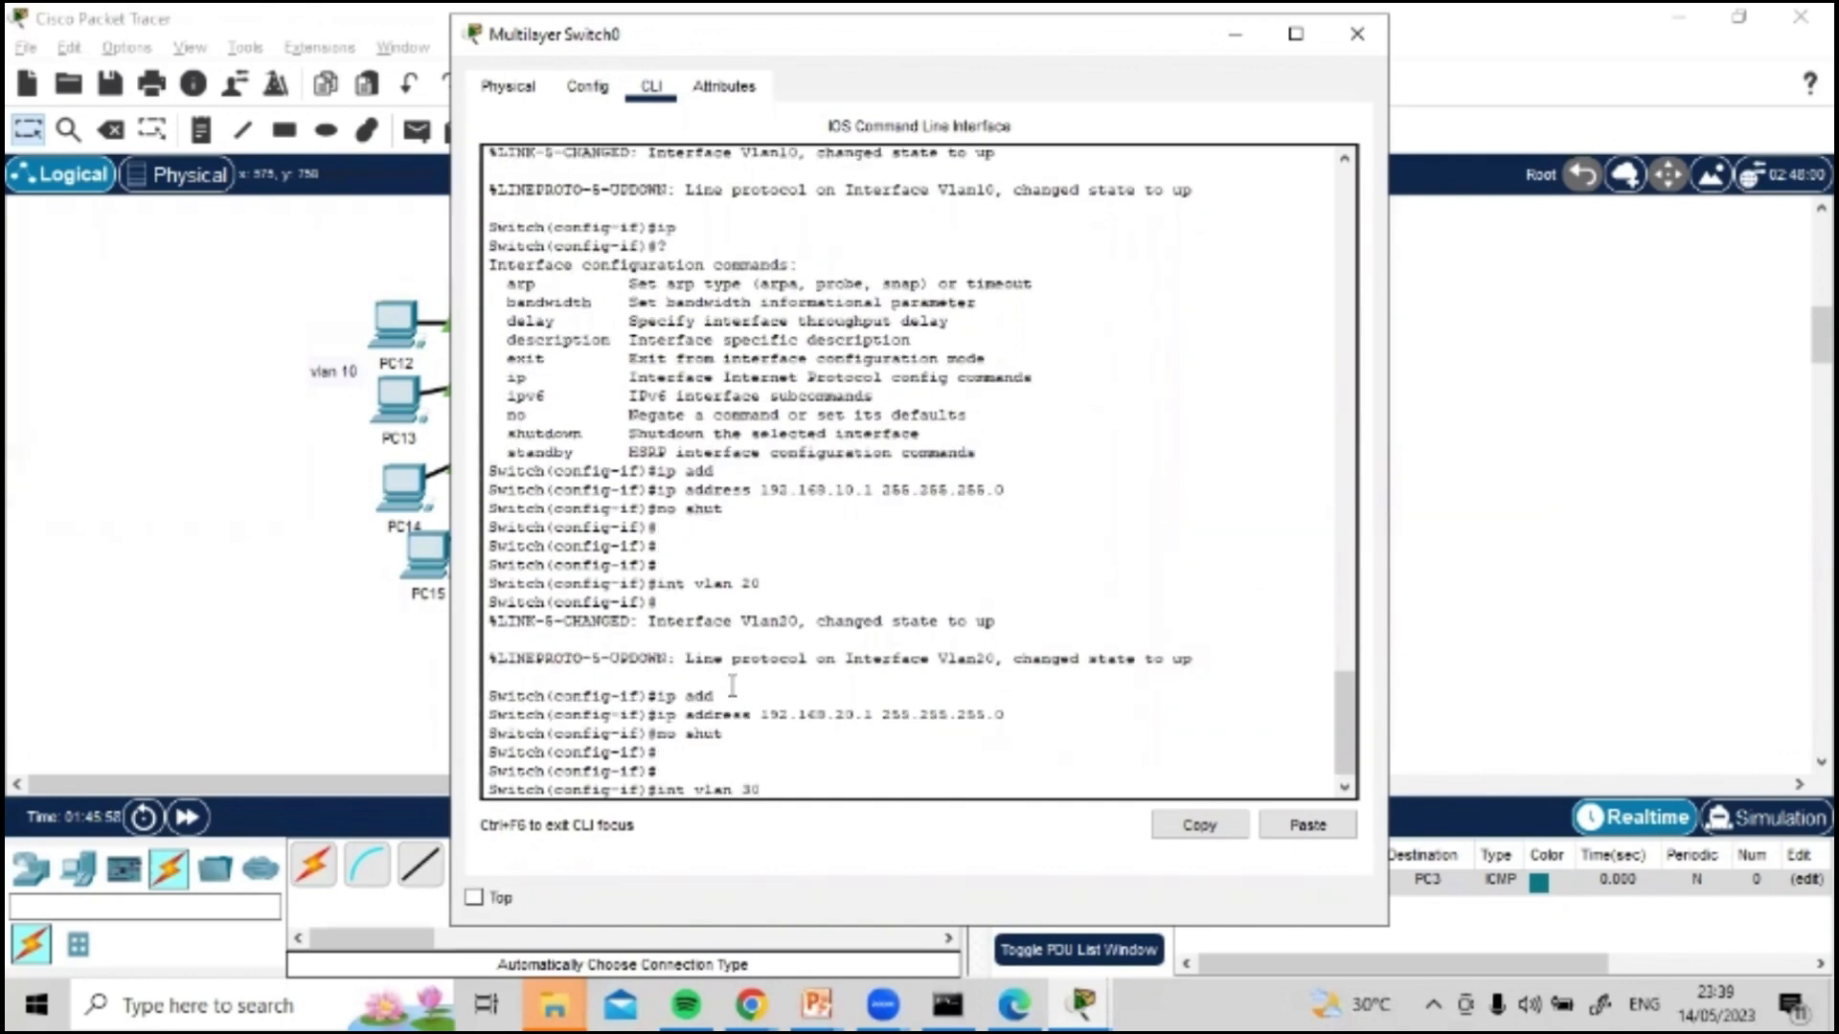
pyautogui.press('Return')
pyautogui.write('ip a')
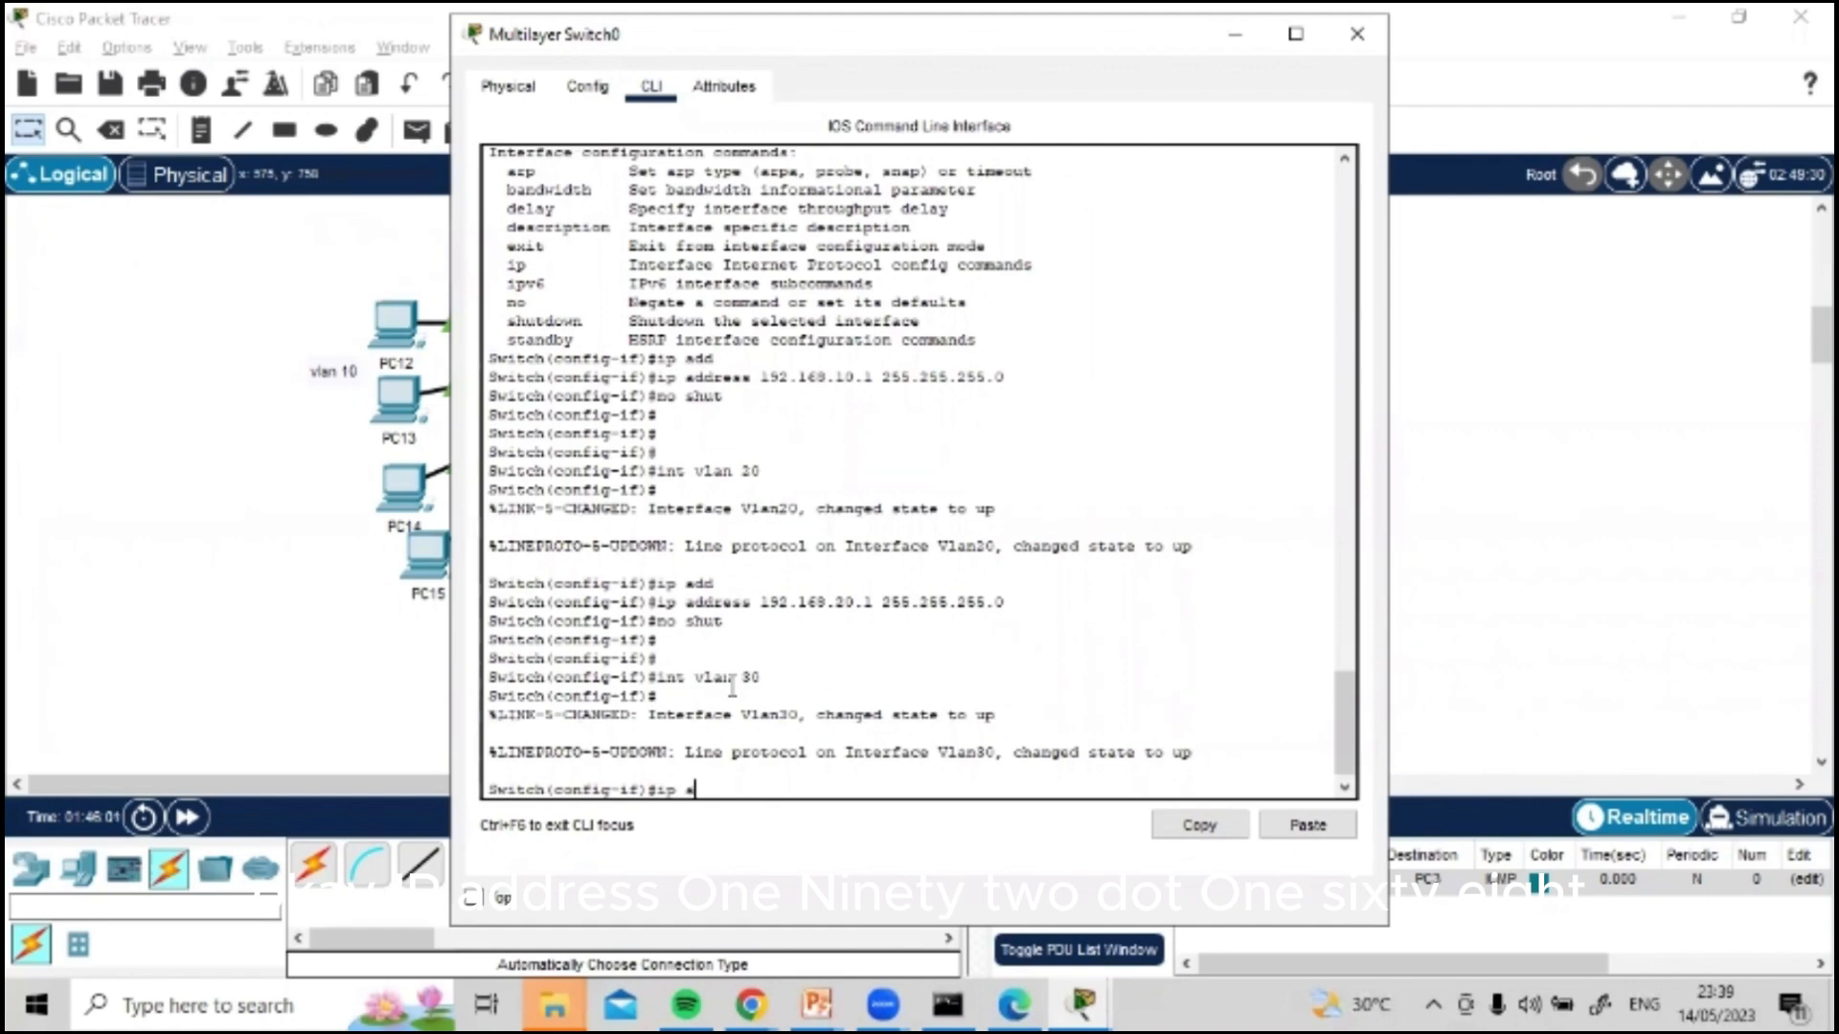
pyautogui.write('dd')
pyautogui.press('Tab')
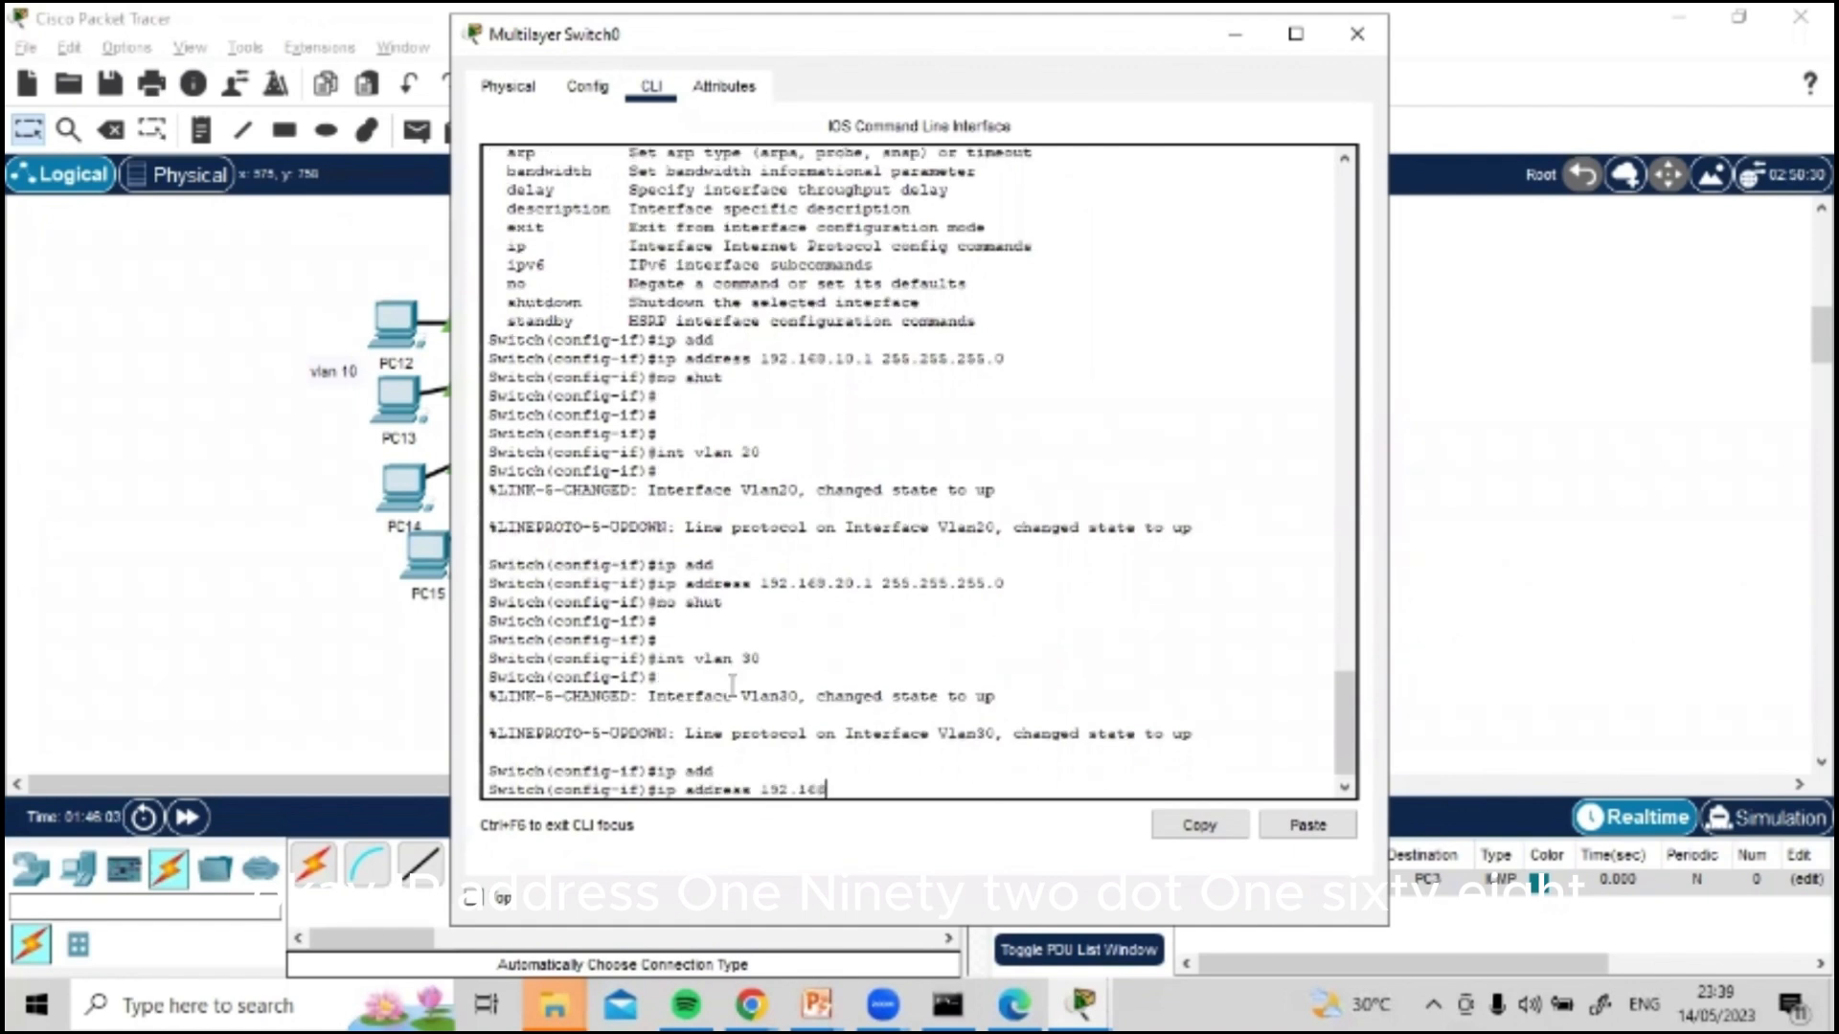
pyautogui.write('192.168.')
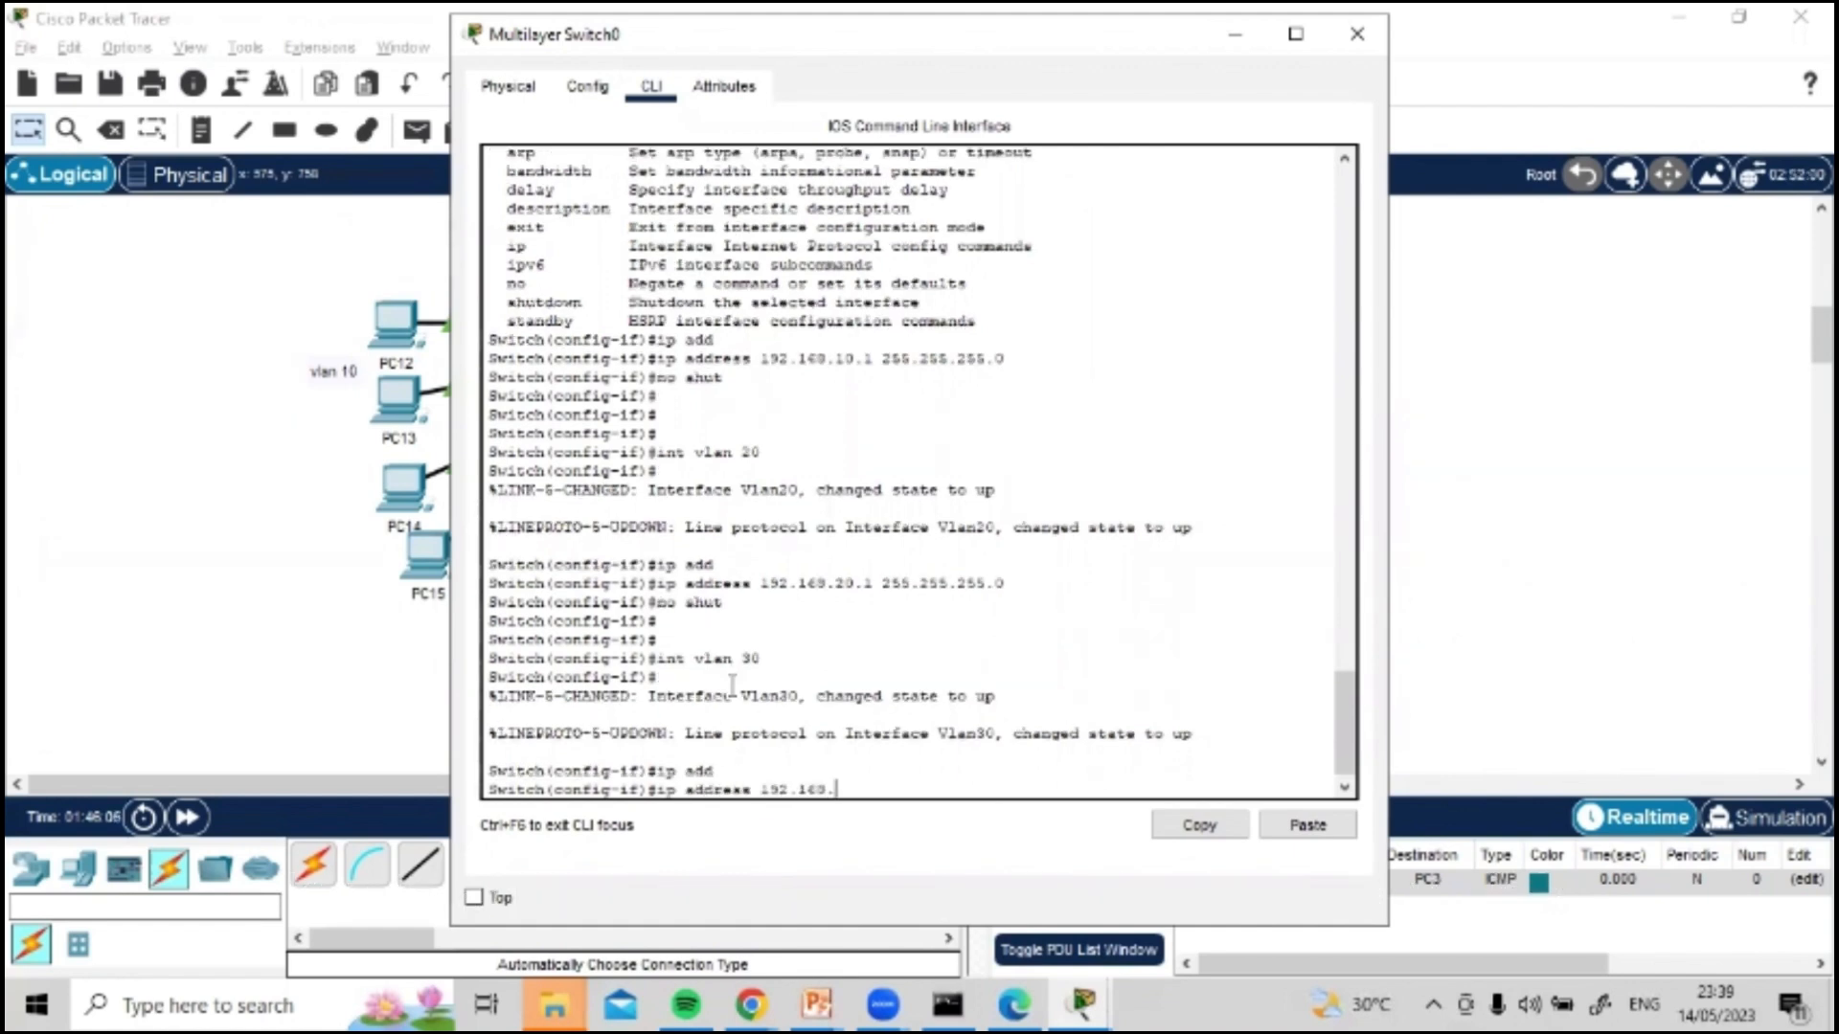
pyautogui.write('30.1 255.255.25')
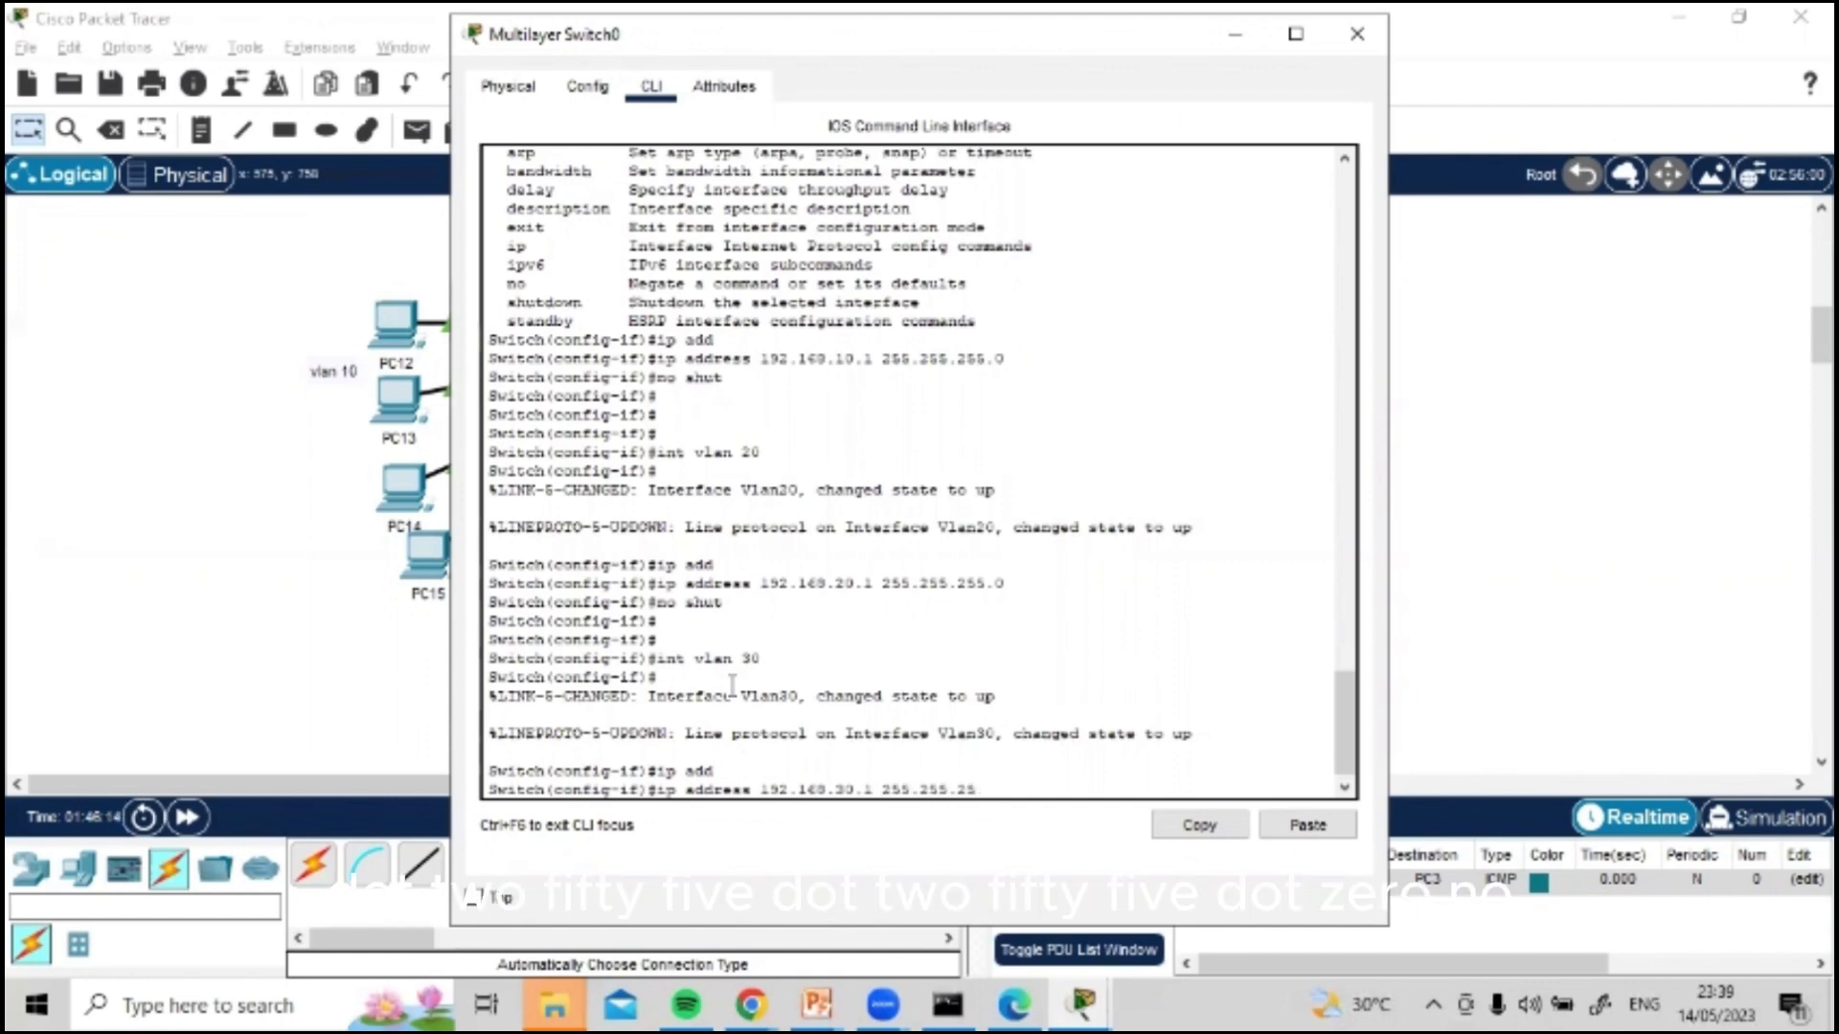
pyautogui.write('5.0')
pyautogui.press('Return')
# Step: Enable the VLAN 30 interface with the no shut command
pyautogui.write('no wshut')
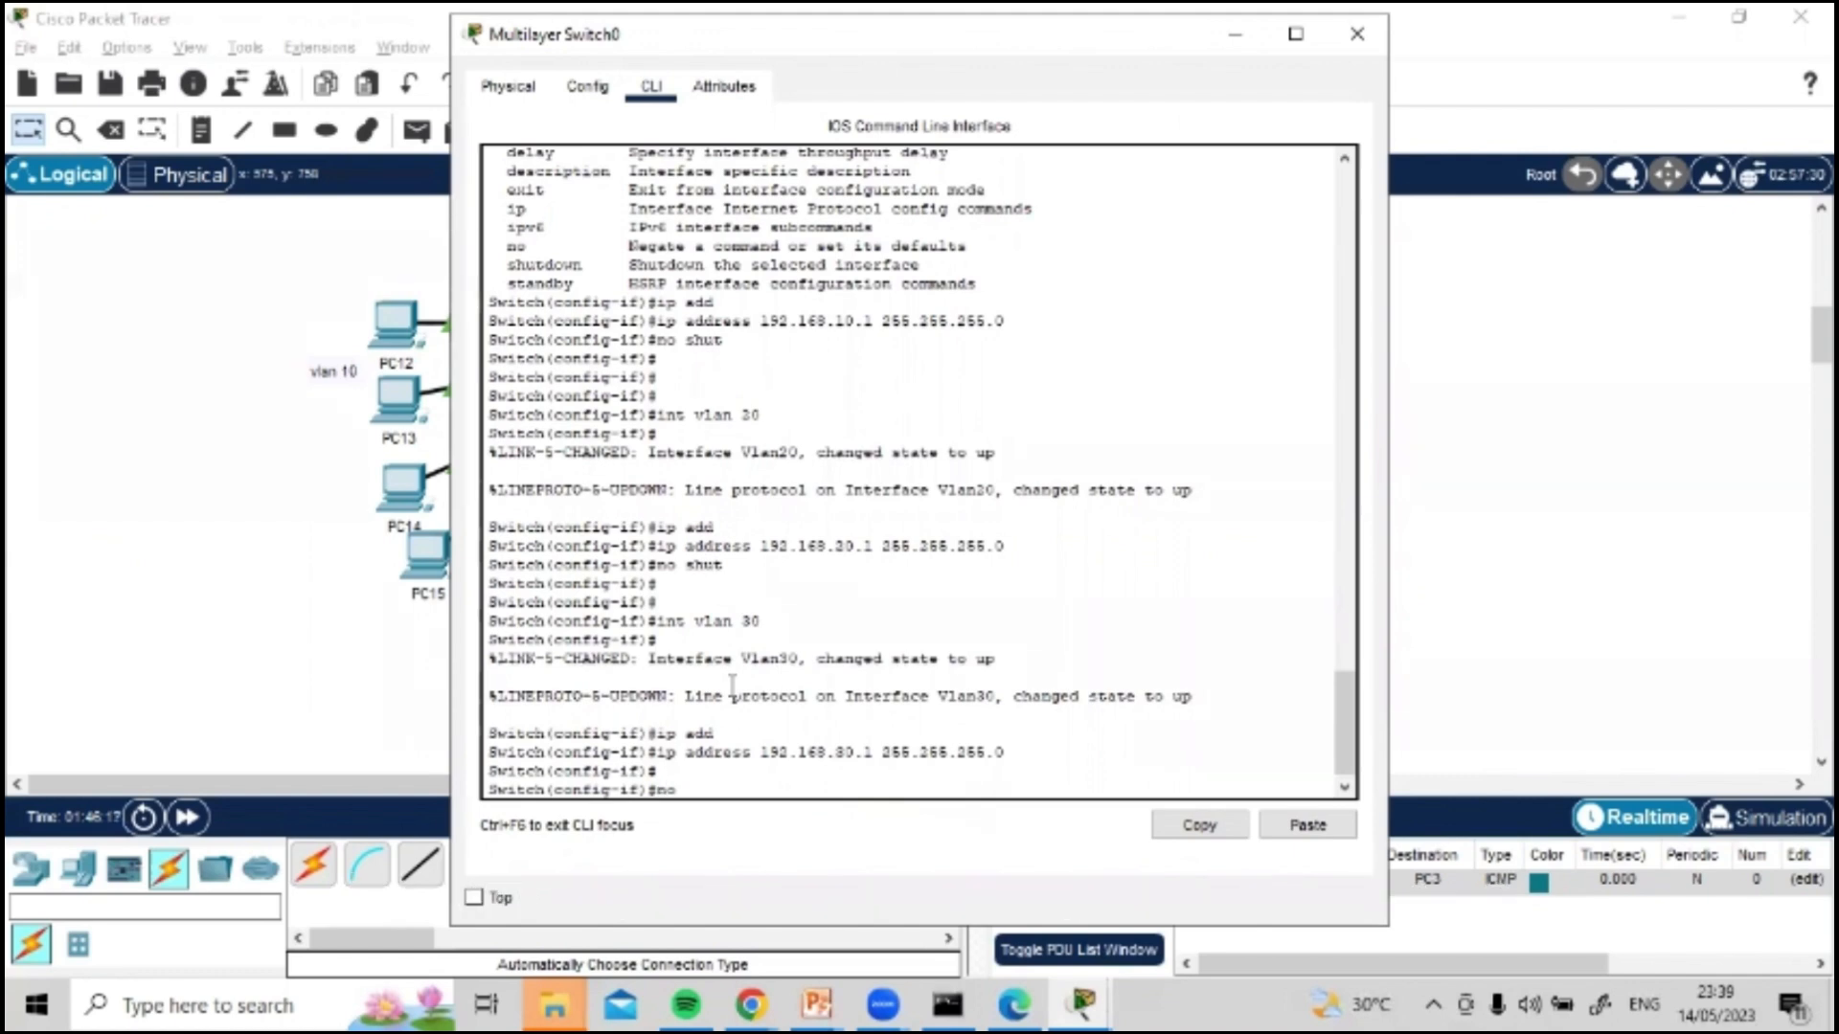
pyautogui.press('BackSpace')
pyautogui.press('BackSpace')
pyautogui.write('shut')
pyautogui.press('Return')
pyautogui.press('Return')
pyautogui.press('Return')
pyautogui.press('Return')
pyautogui.press('Return')
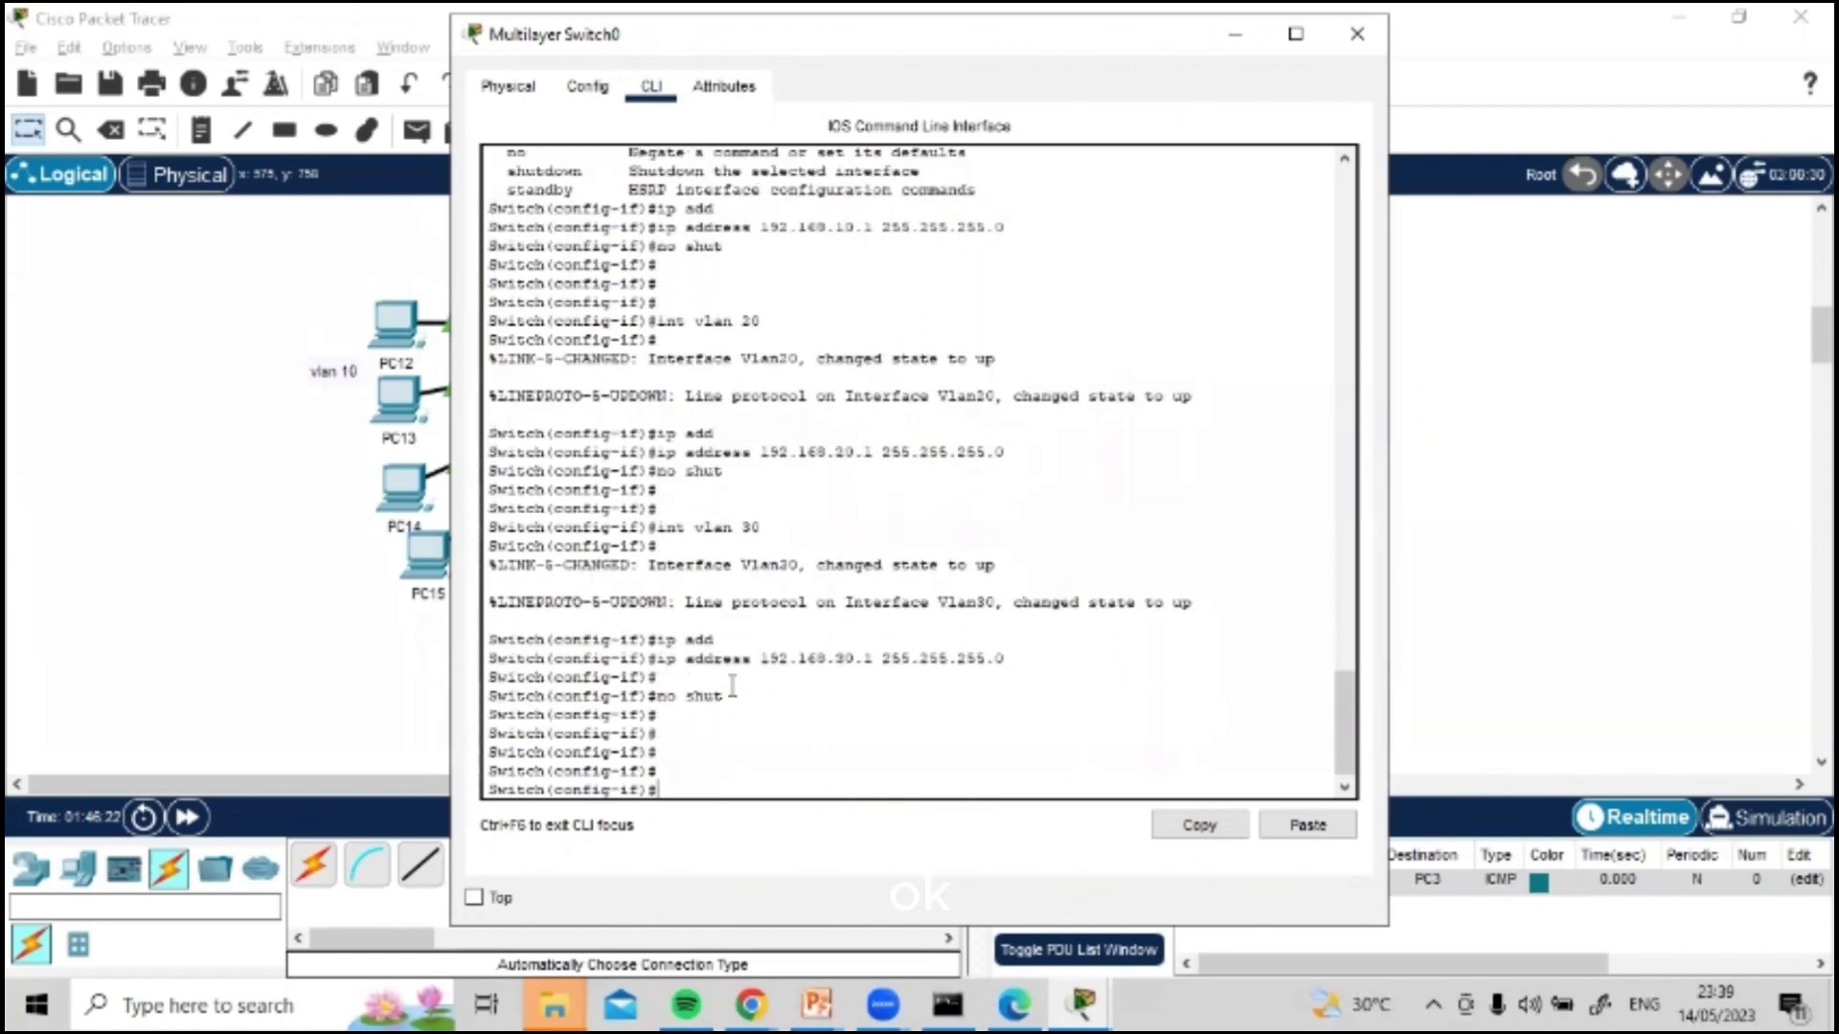
# Step: Save the switch configuration with do wr and close the Multilayer Switch0 window
pyautogui.write('do wr')
pyautogui.press('Return')
pyautogui.press('Return')
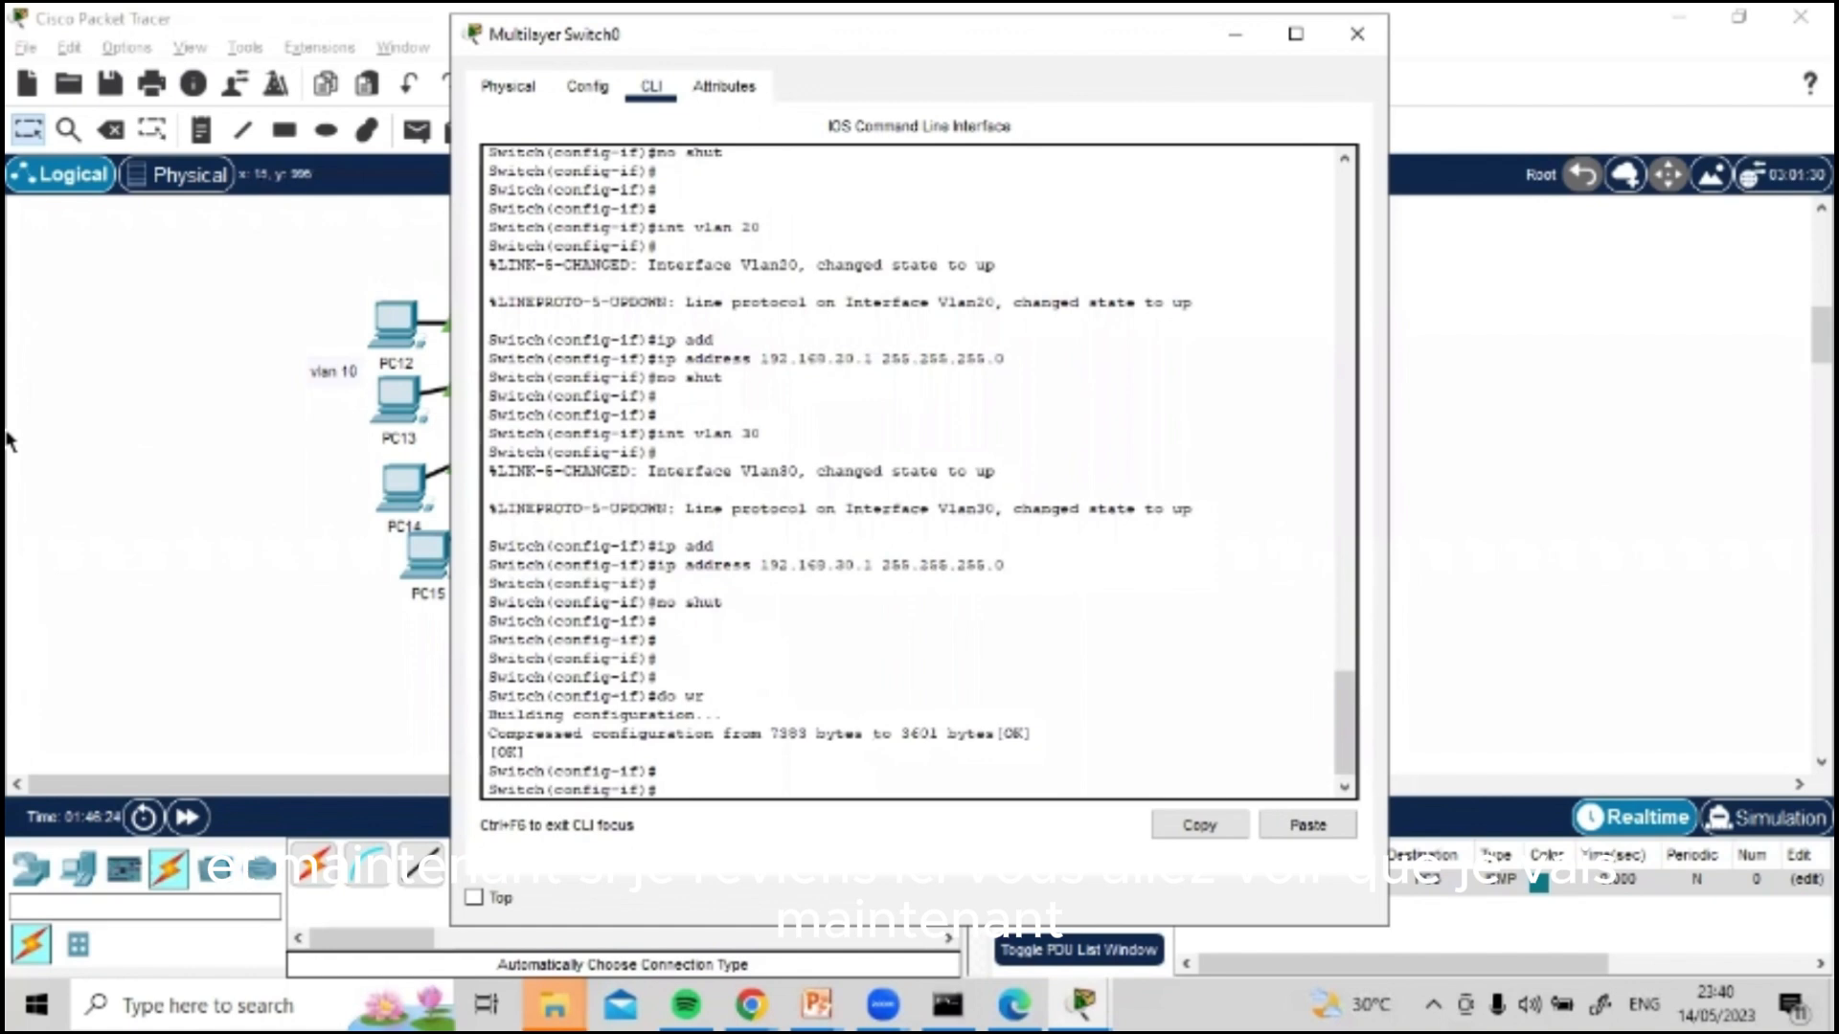
pyautogui.click(1295, 33)
pyautogui.click(1798, 20)
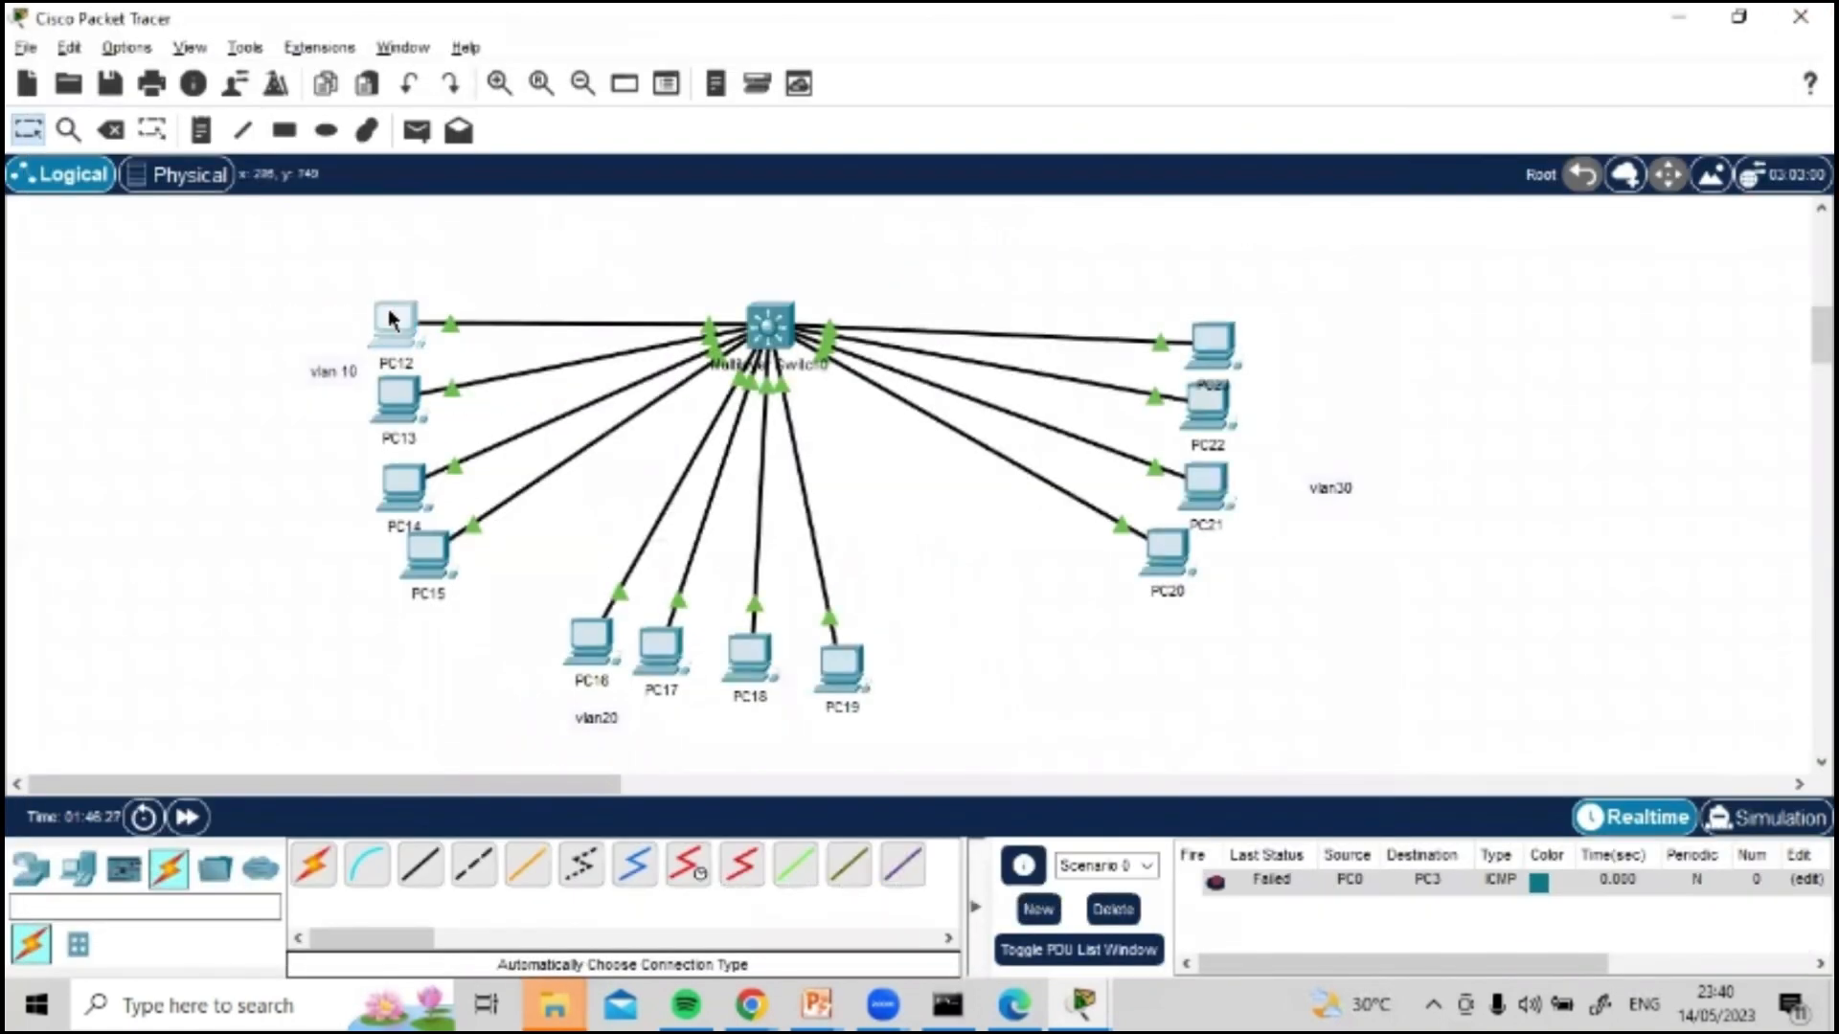
# Step: Ping 192.168.20.12 from PC12's command prompt and close the PC12 window
pyautogui.click(394, 320)
pyautogui.click(1027, 223)
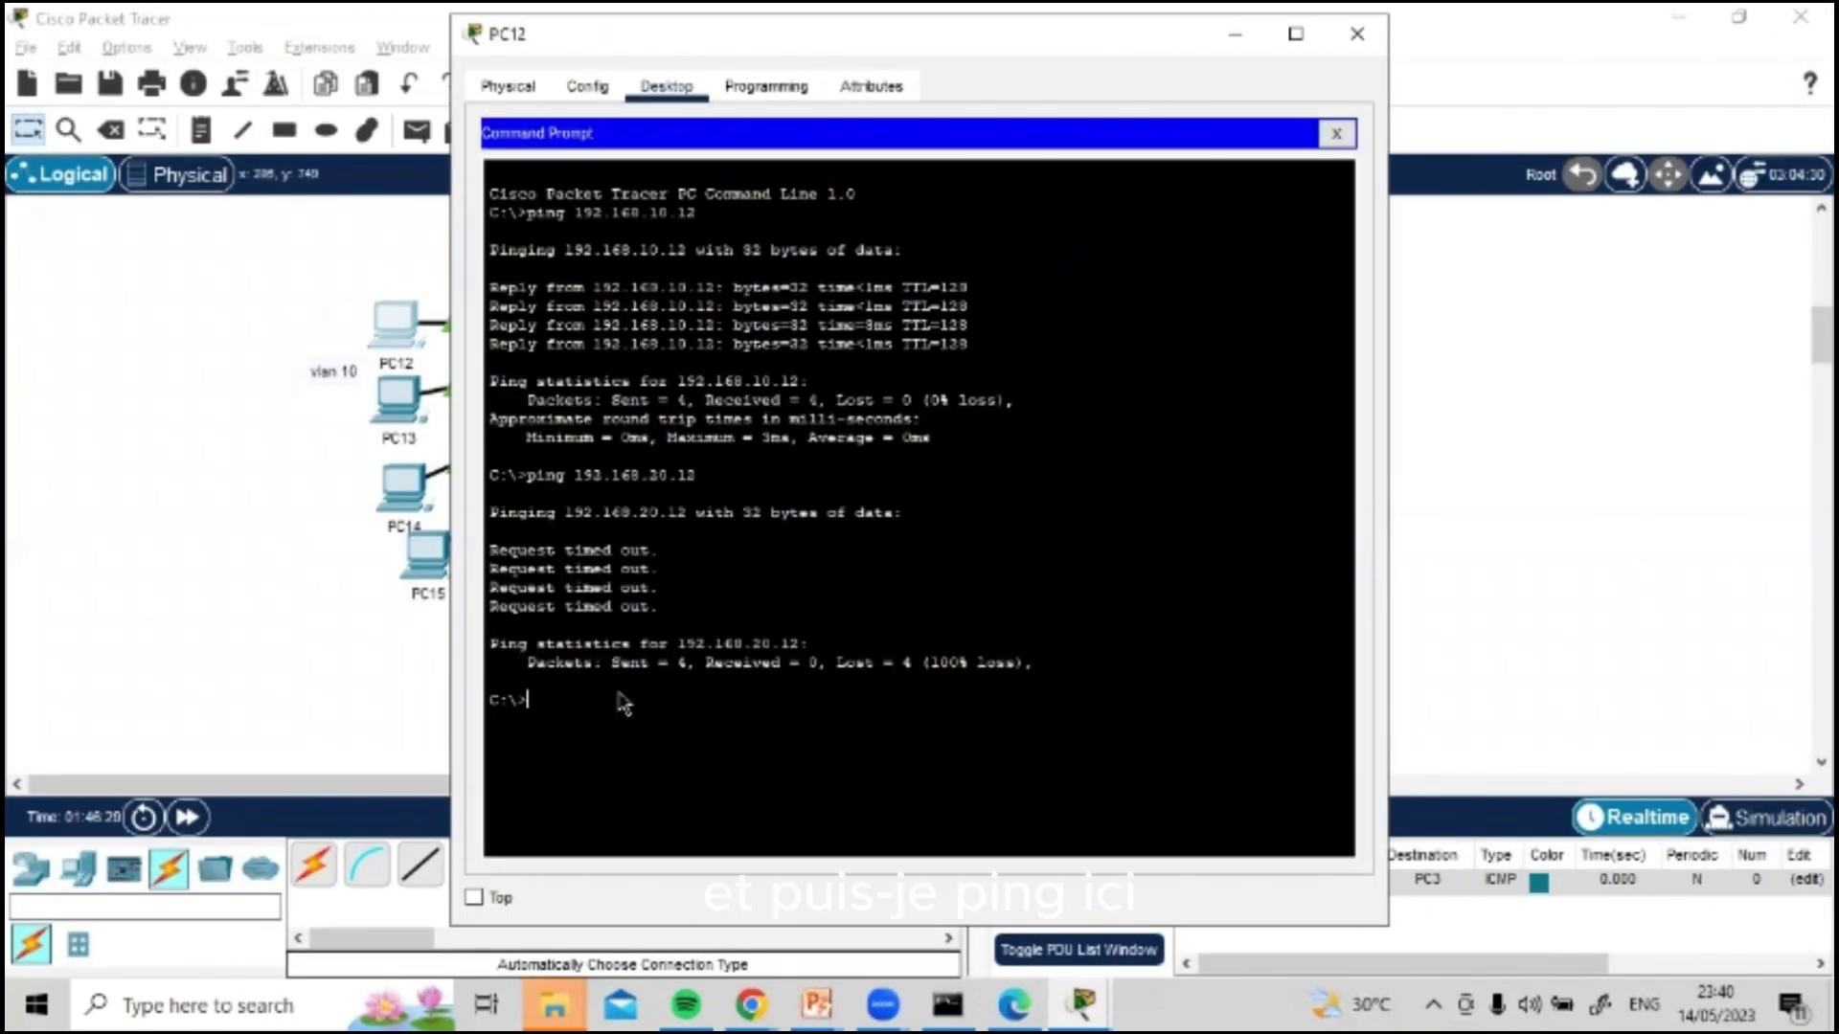
pyautogui.press('Up')
pyautogui.press('Return')
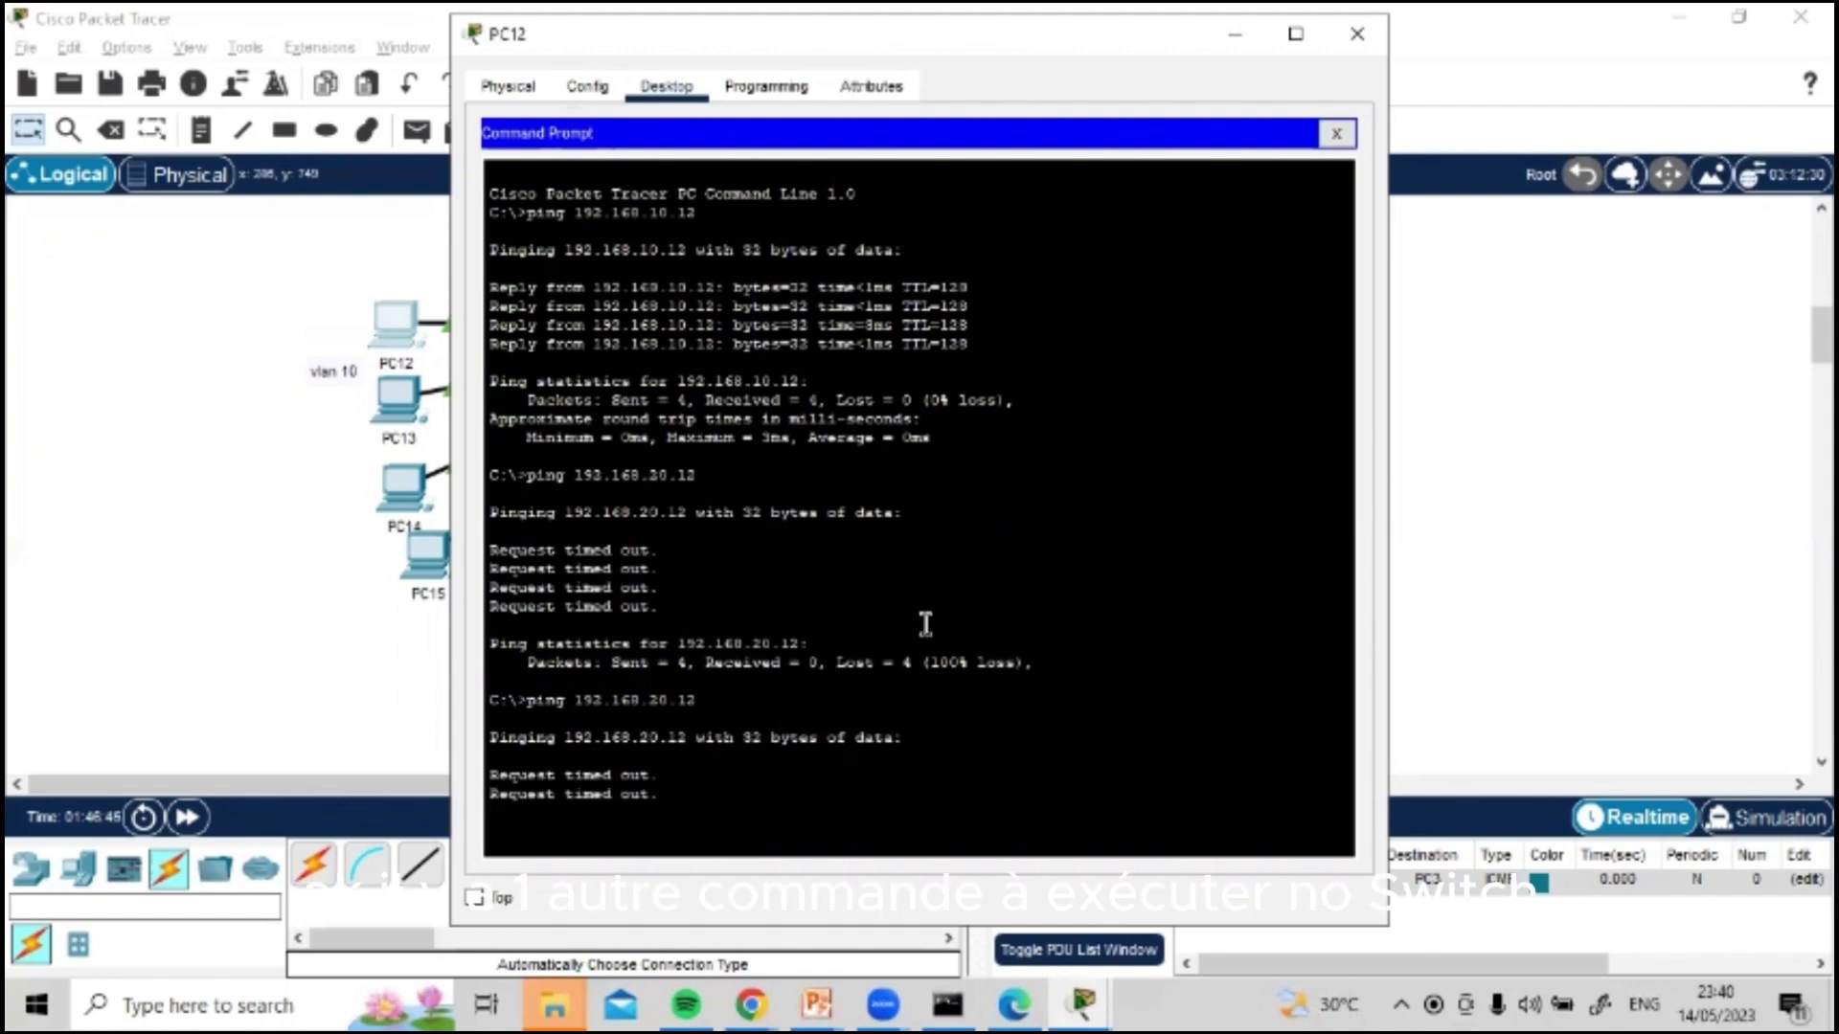
pyautogui.click(1358, 34)
# Step: Open the Multilayer Switch0 command line and return to global configuration mode with exit
pyautogui.hotkey('alt', 'Tab')
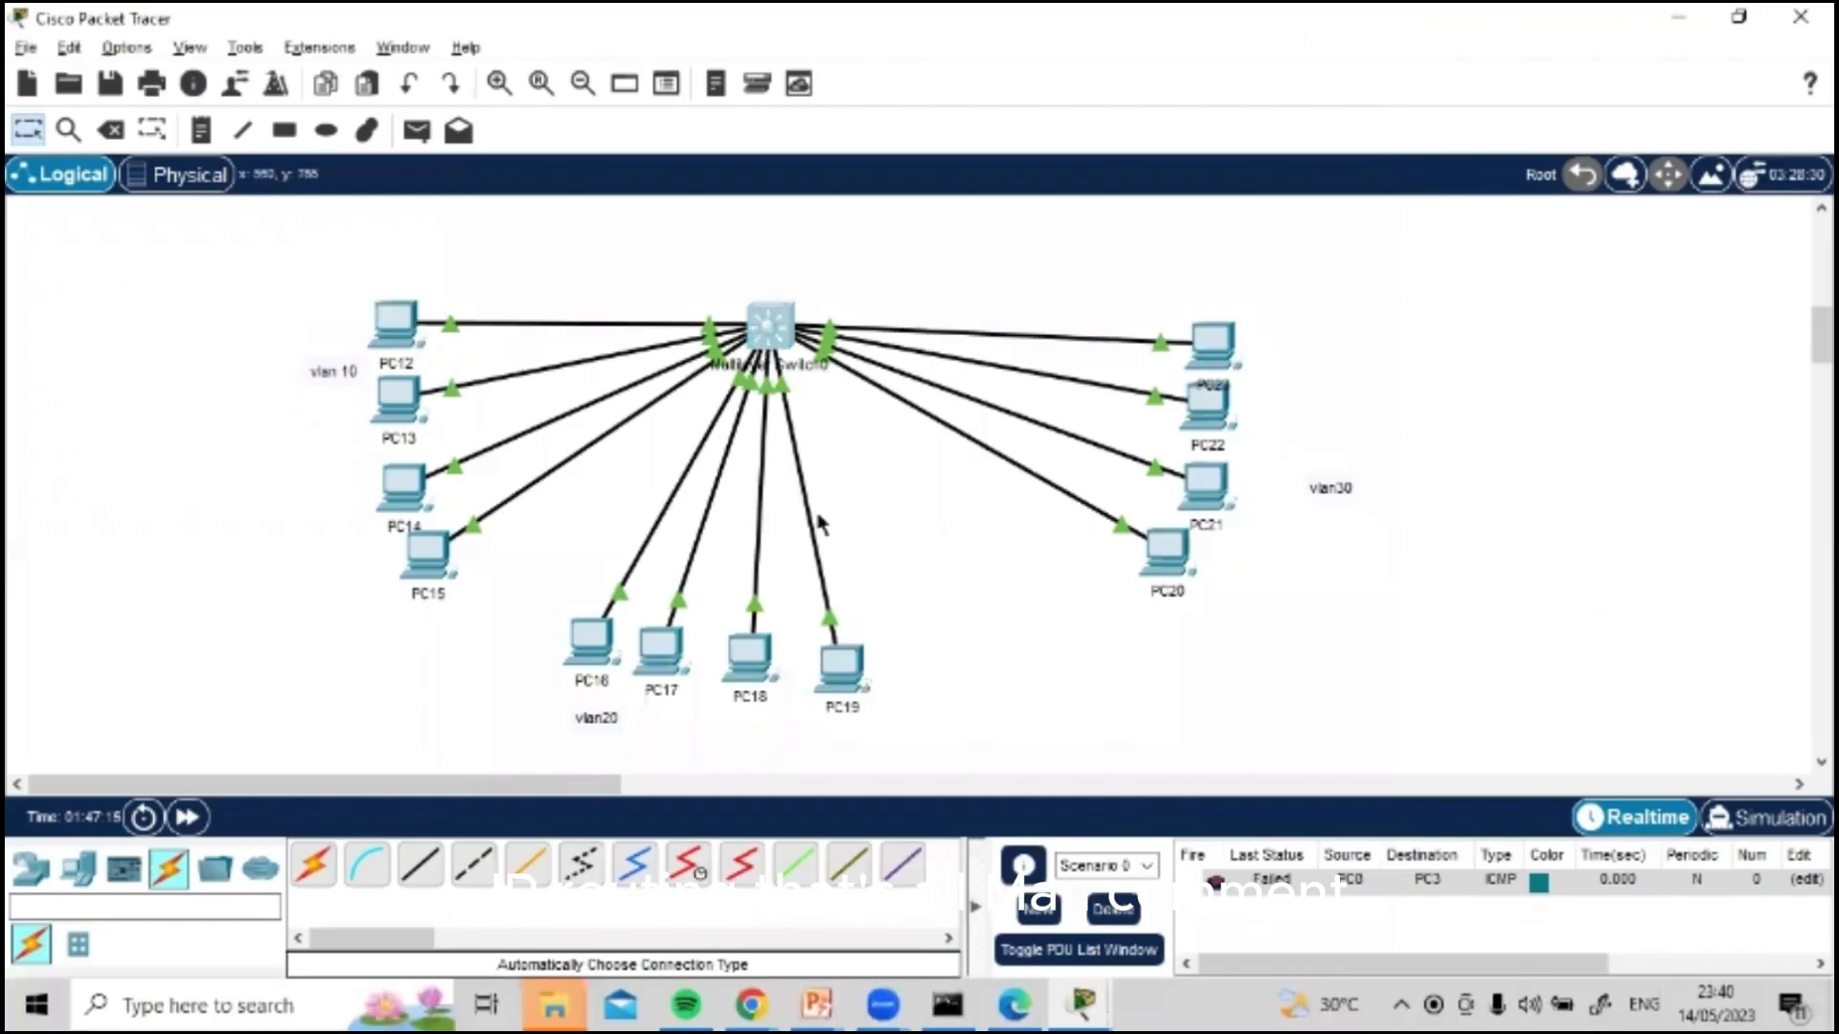
pyautogui.click(767, 320)
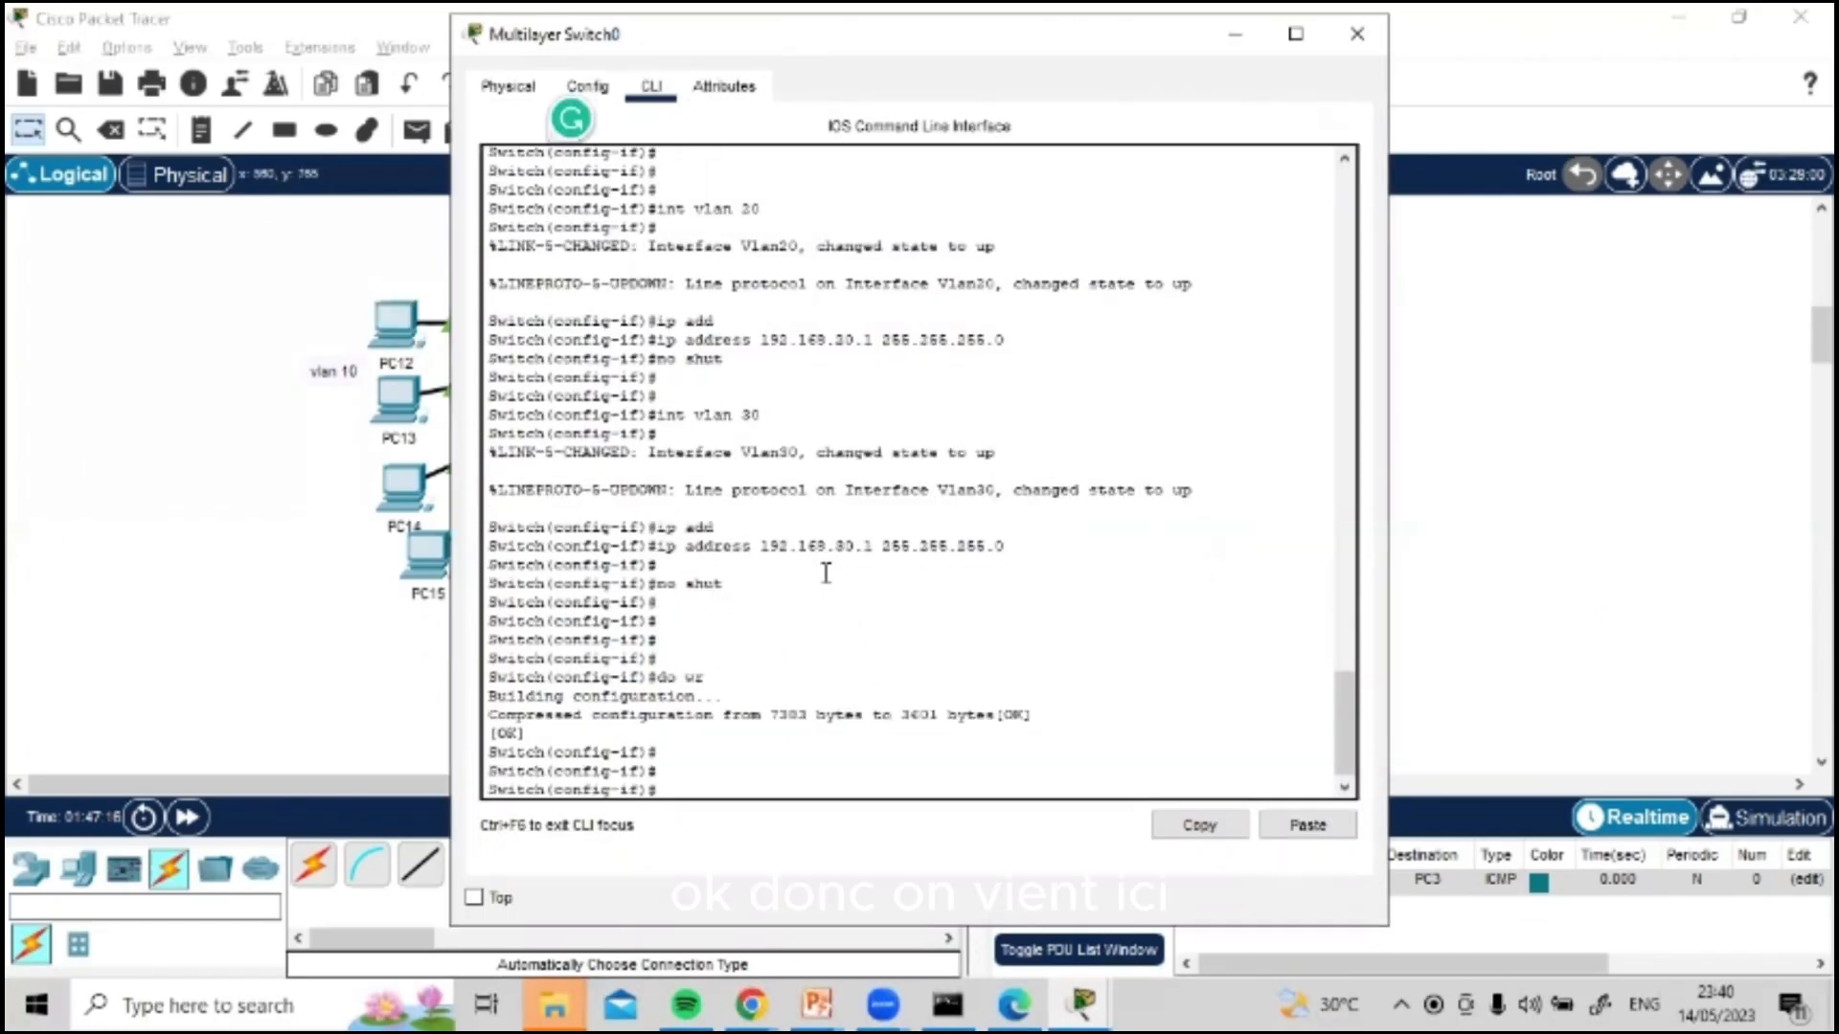
pyautogui.press('Return')
pyautogui.write('exit')
pyautogui.press('Return')
pyautogui.press('Return')
pyautogui.press('Return')
# Step: Enable IP routing on the multilayer switch with the ip routing command and close its window
pyautogui.write('ip')
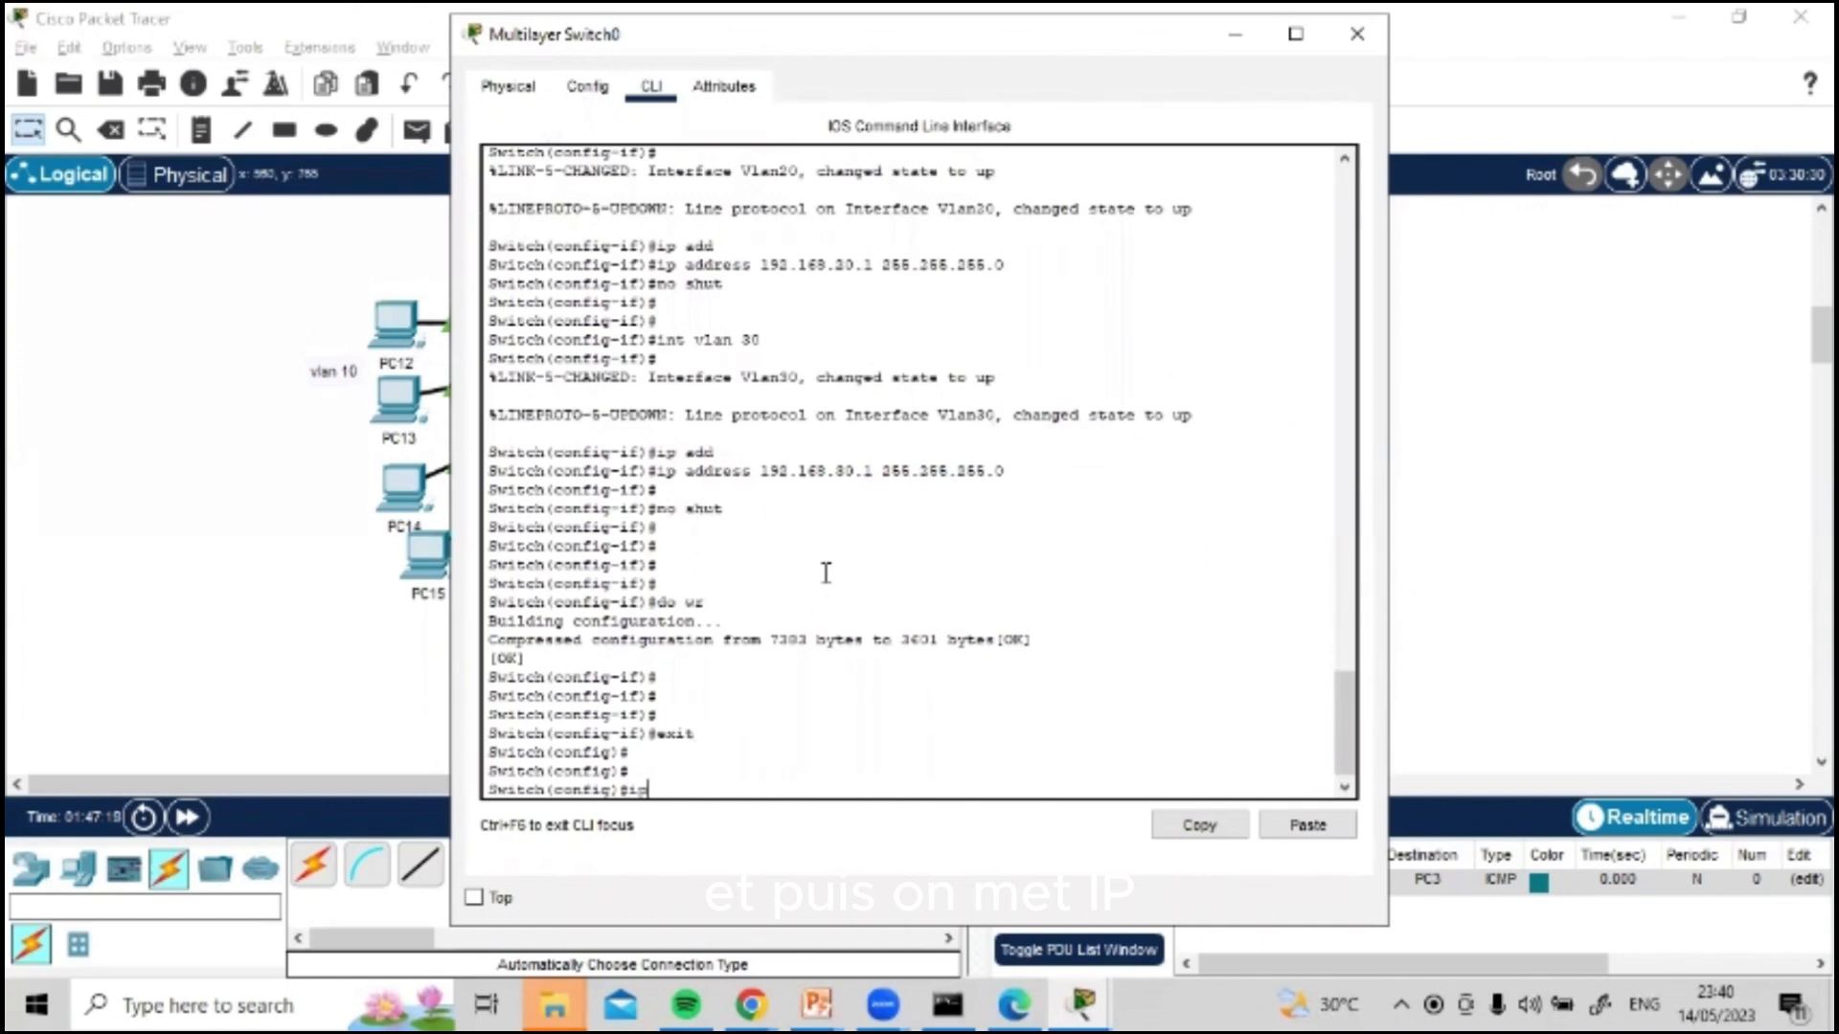
pyautogui.write(' routin')
pyautogui.press('Tab')
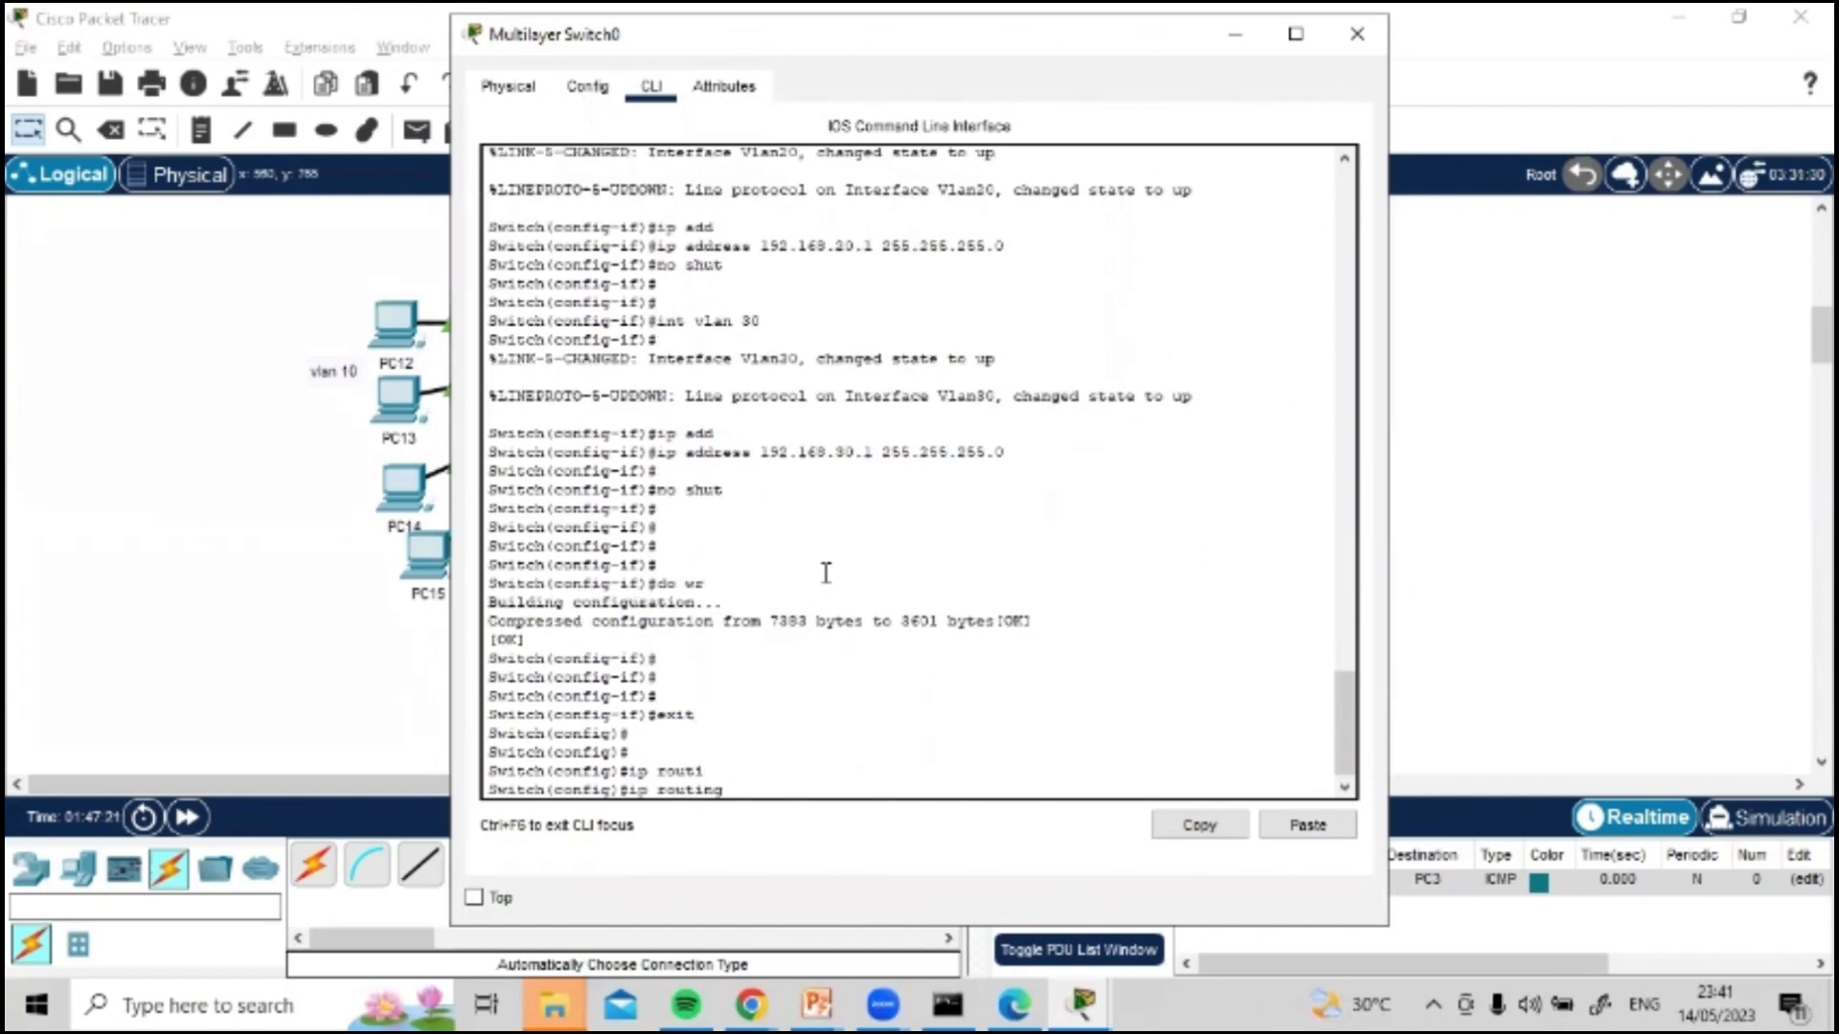
pyautogui.press('Return')
pyautogui.press('Return')
pyautogui.press('Return')
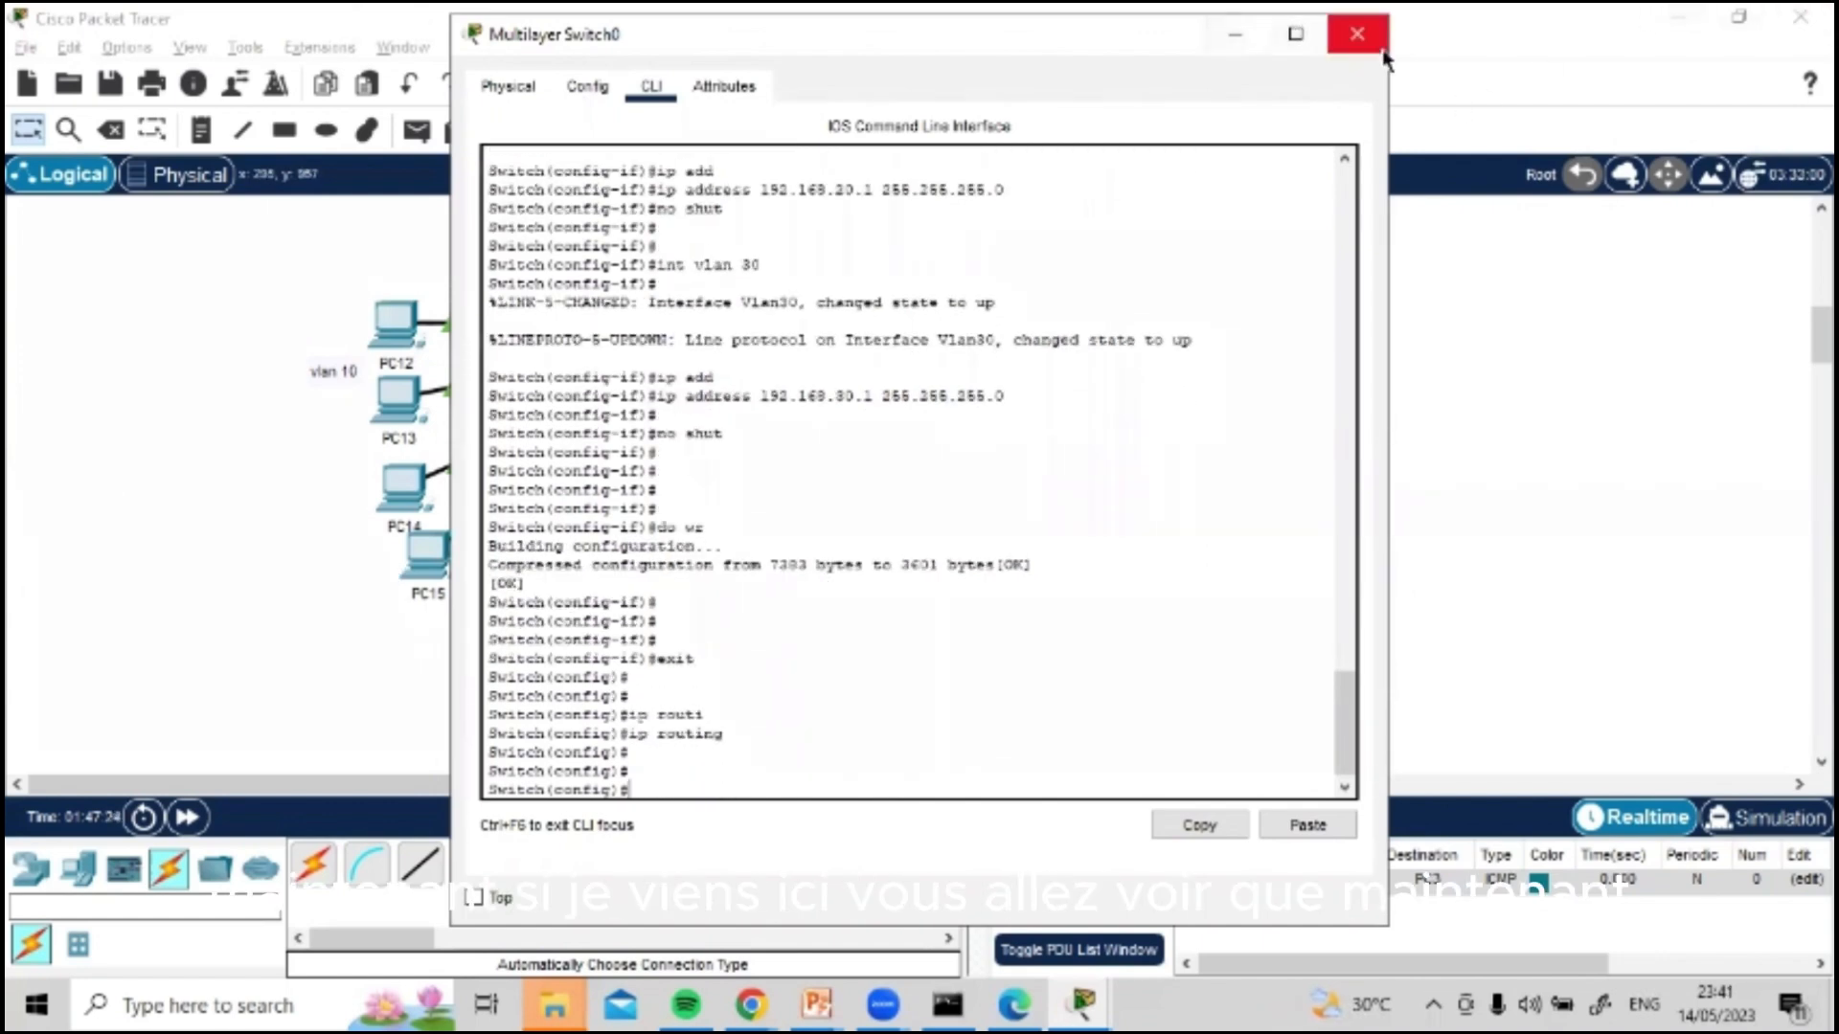
pyautogui.click(1357, 34)
# Step: Repeat the ping to 192.168.20.12 from PC12's command prompt to test routing to VLAN 20
pyautogui.click(394, 335)
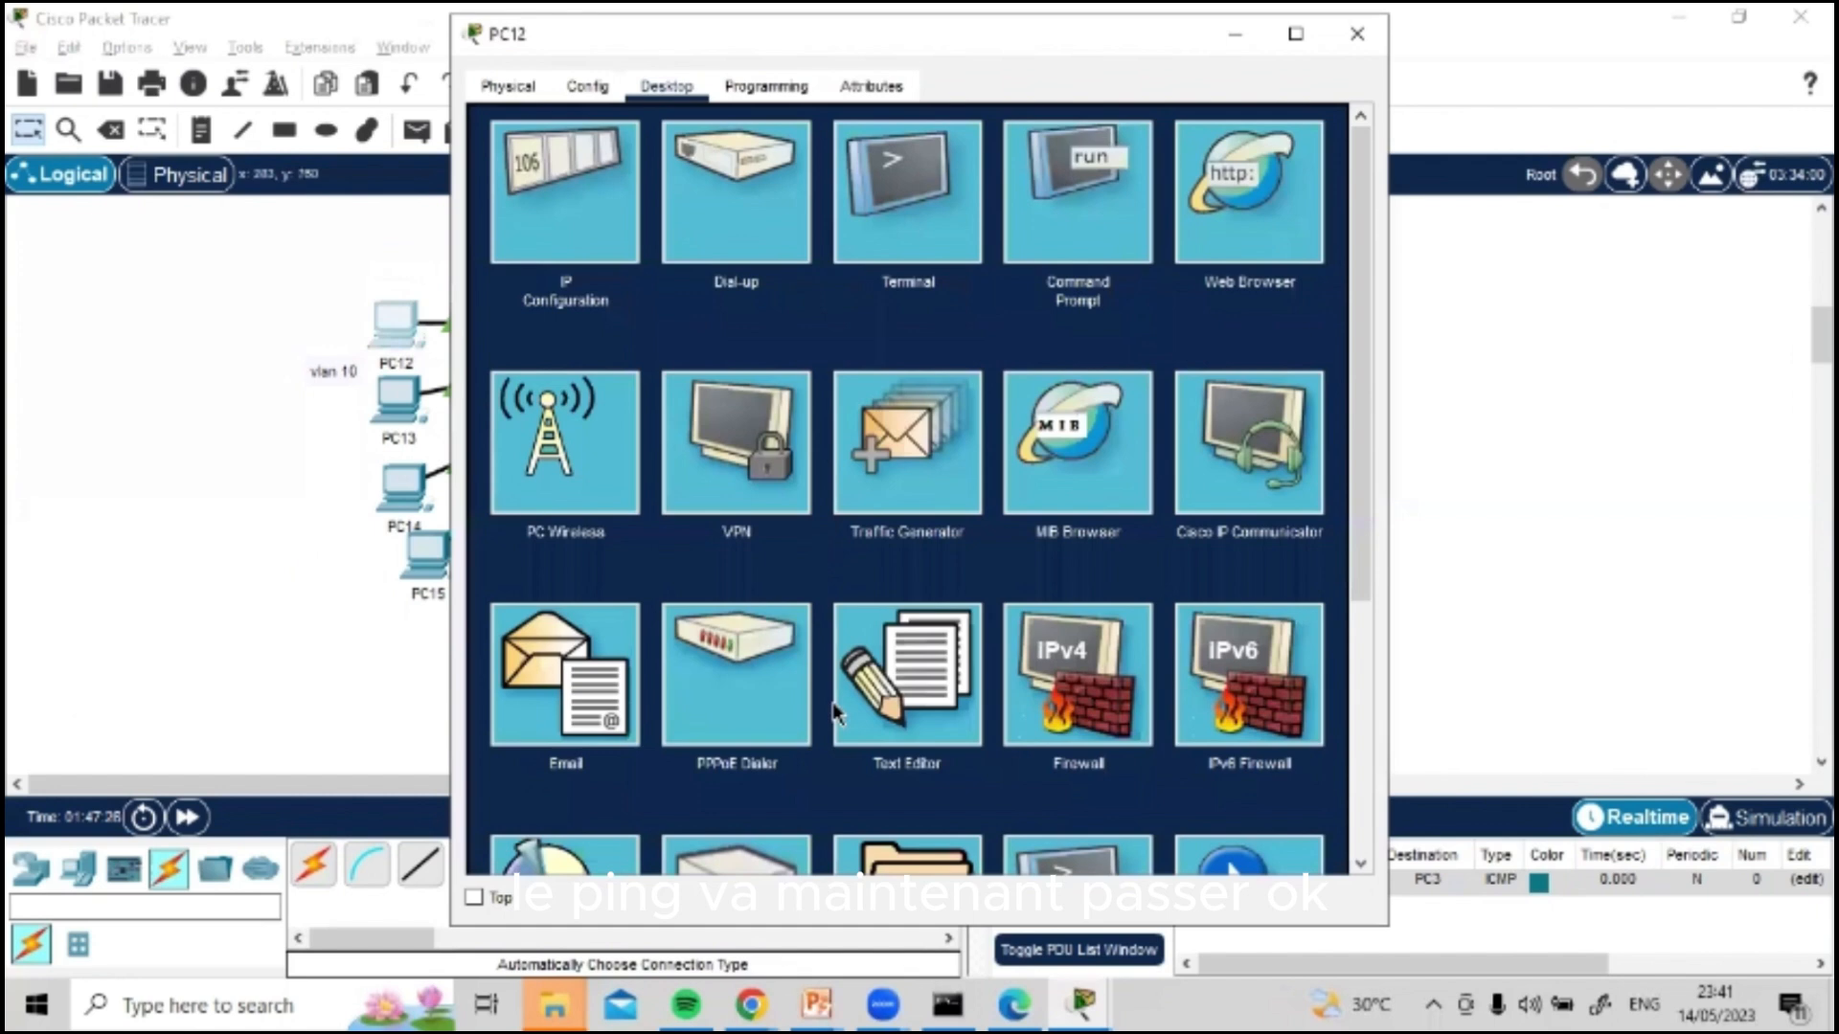
pyautogui.click(1068, 219)
pyautogui.press('Return')
pyautogui.press('Return')
pyautogui.press('Up')
pyautogui.press('Return')
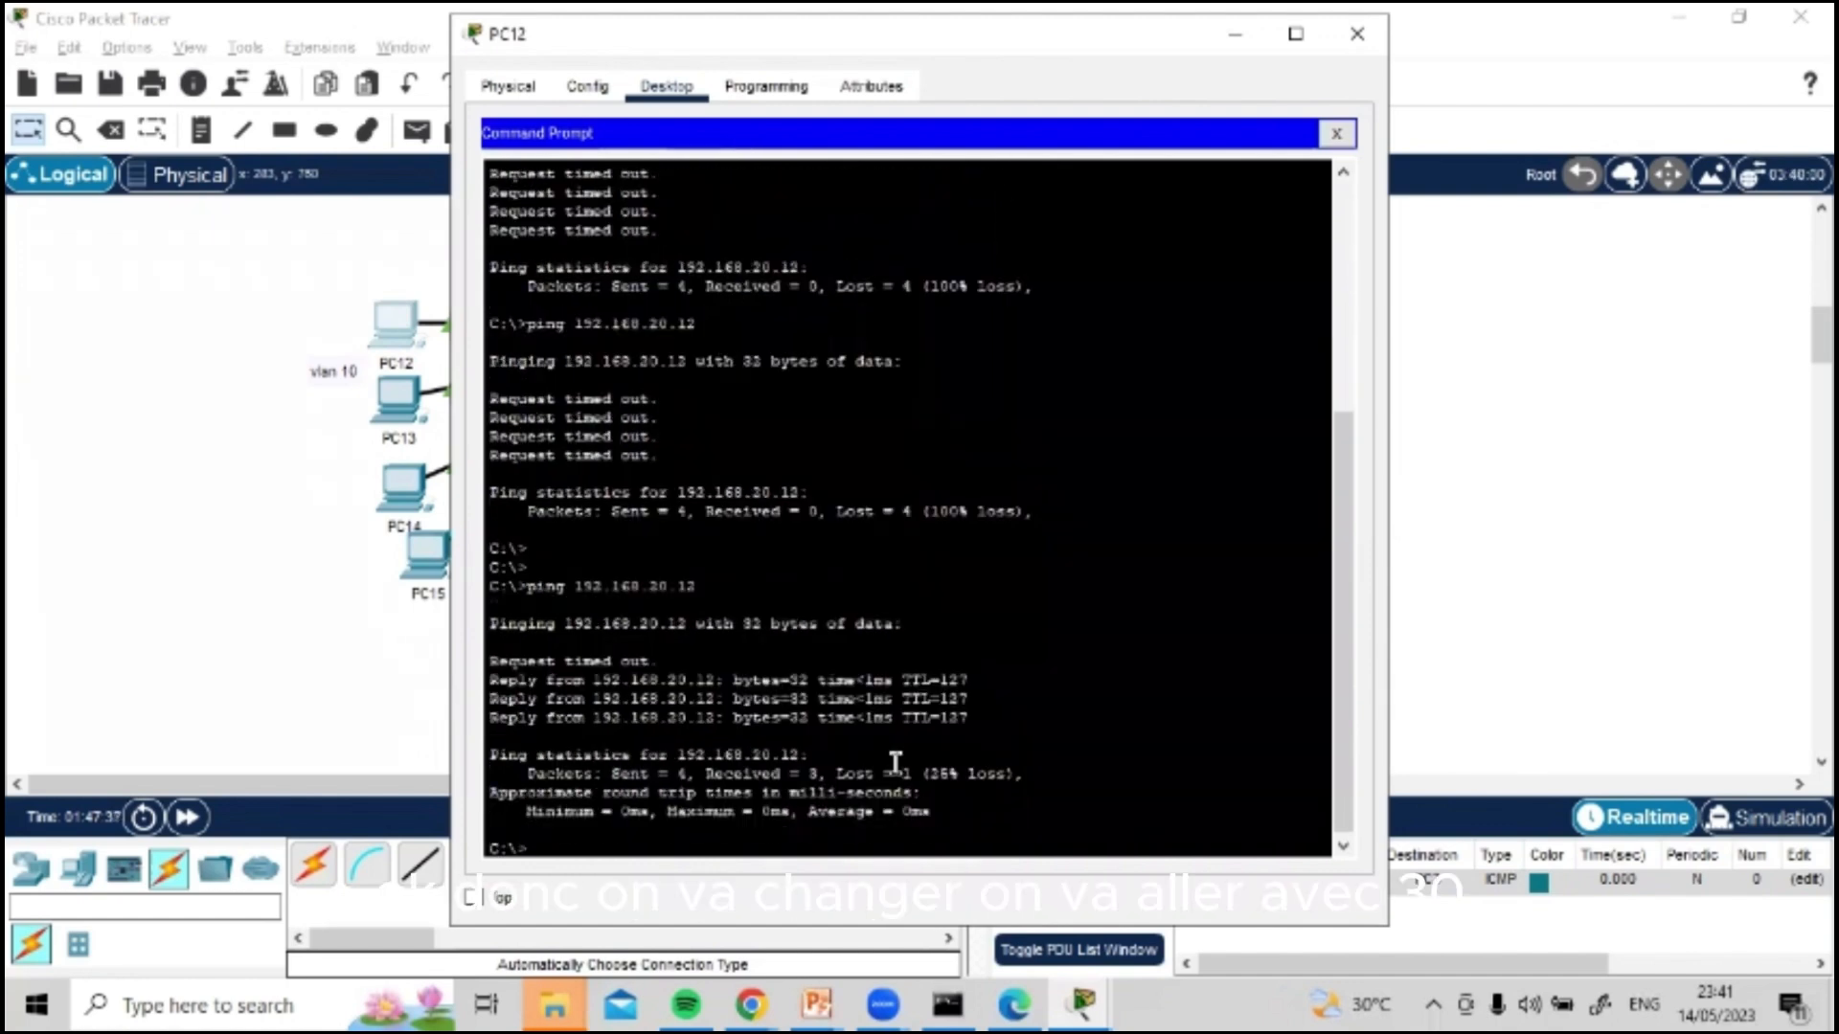
# Step: Ping 192.168.30.12 from PC12 to test routing to VLAN 30
pyautogui.press('Up')
pyautogui.press('Left')
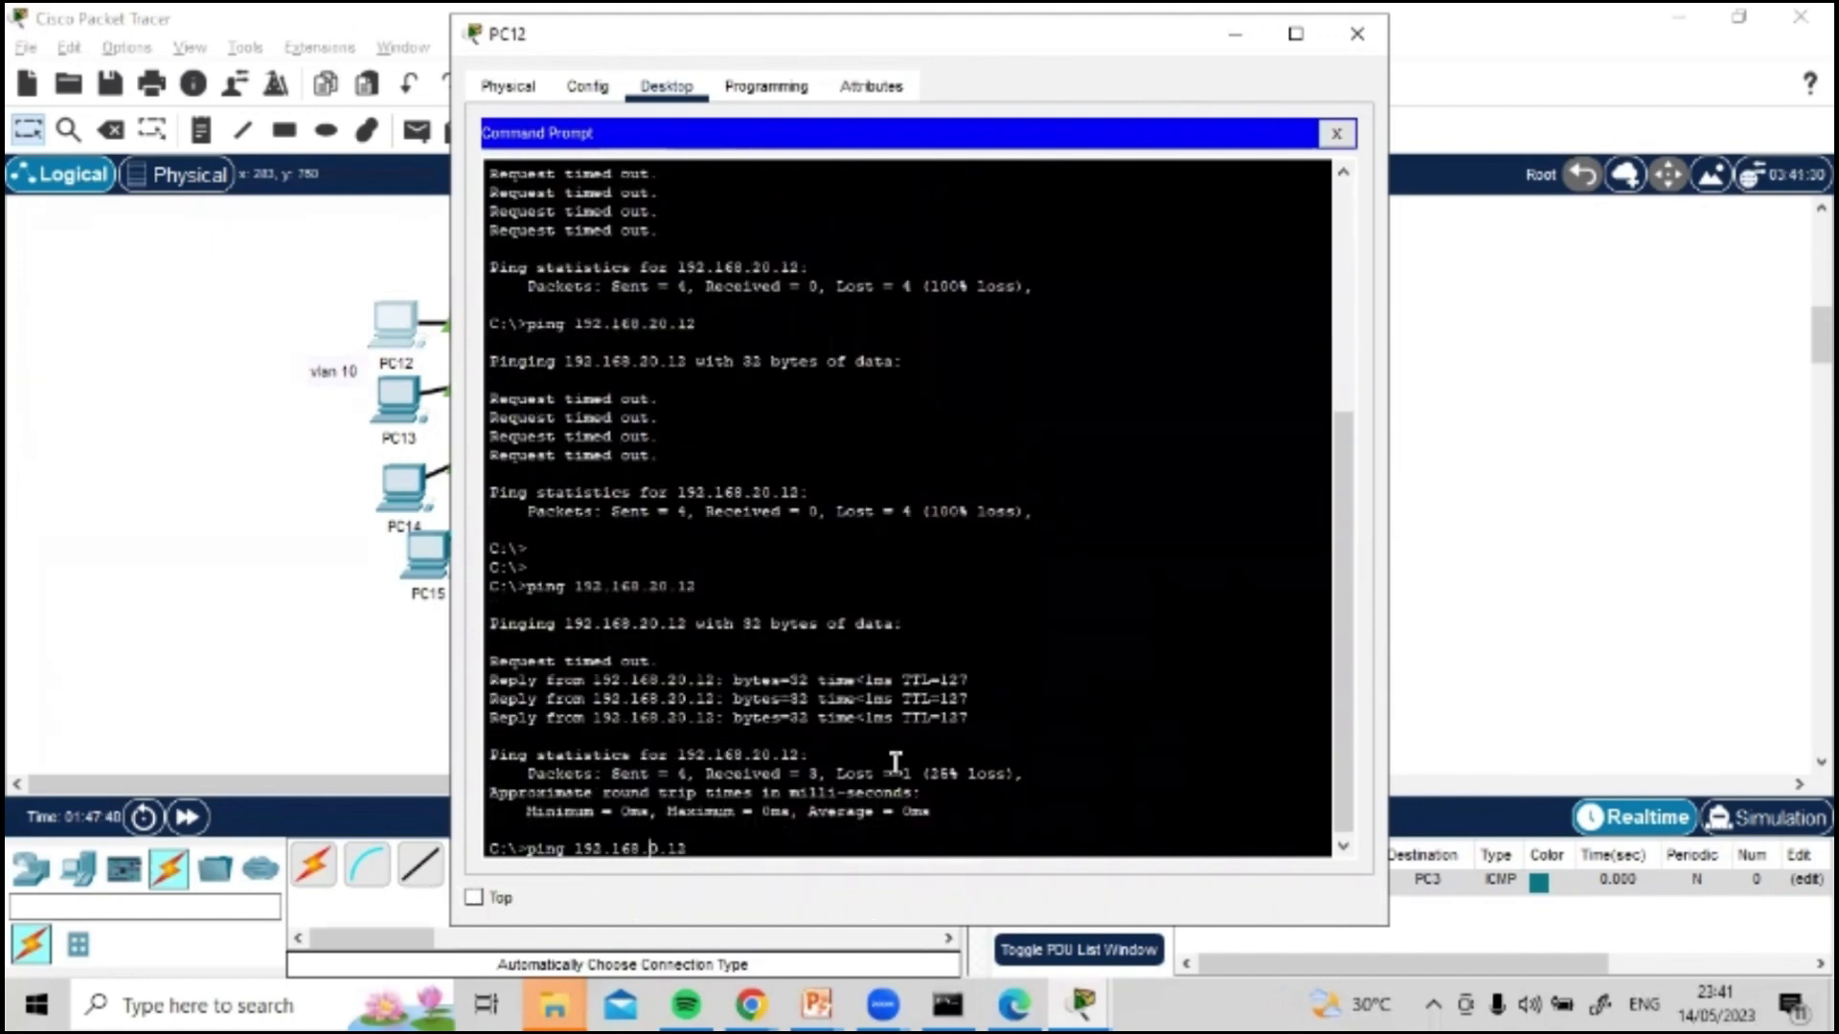
pyautogui.press('BackSpace')
pyautogui.write('3')
pyautogui.press('Return')
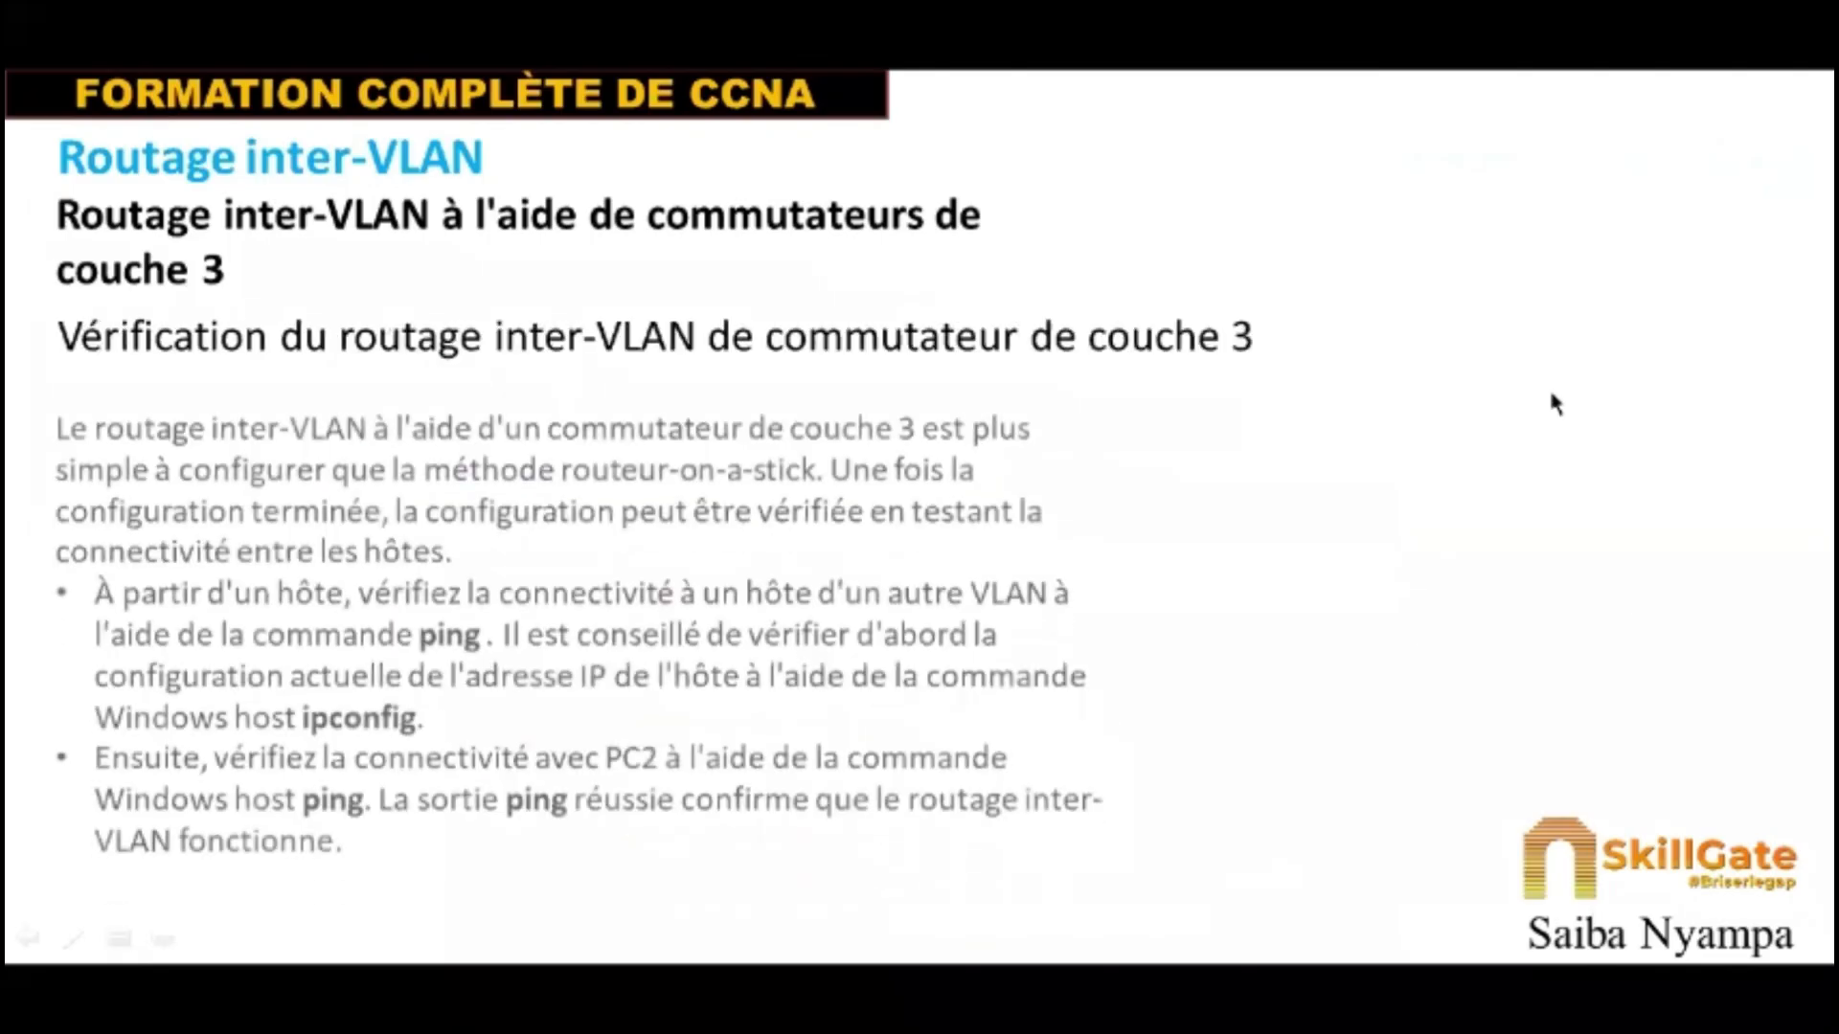
pyautogui.press('Right')
pyautogui.press('Right')
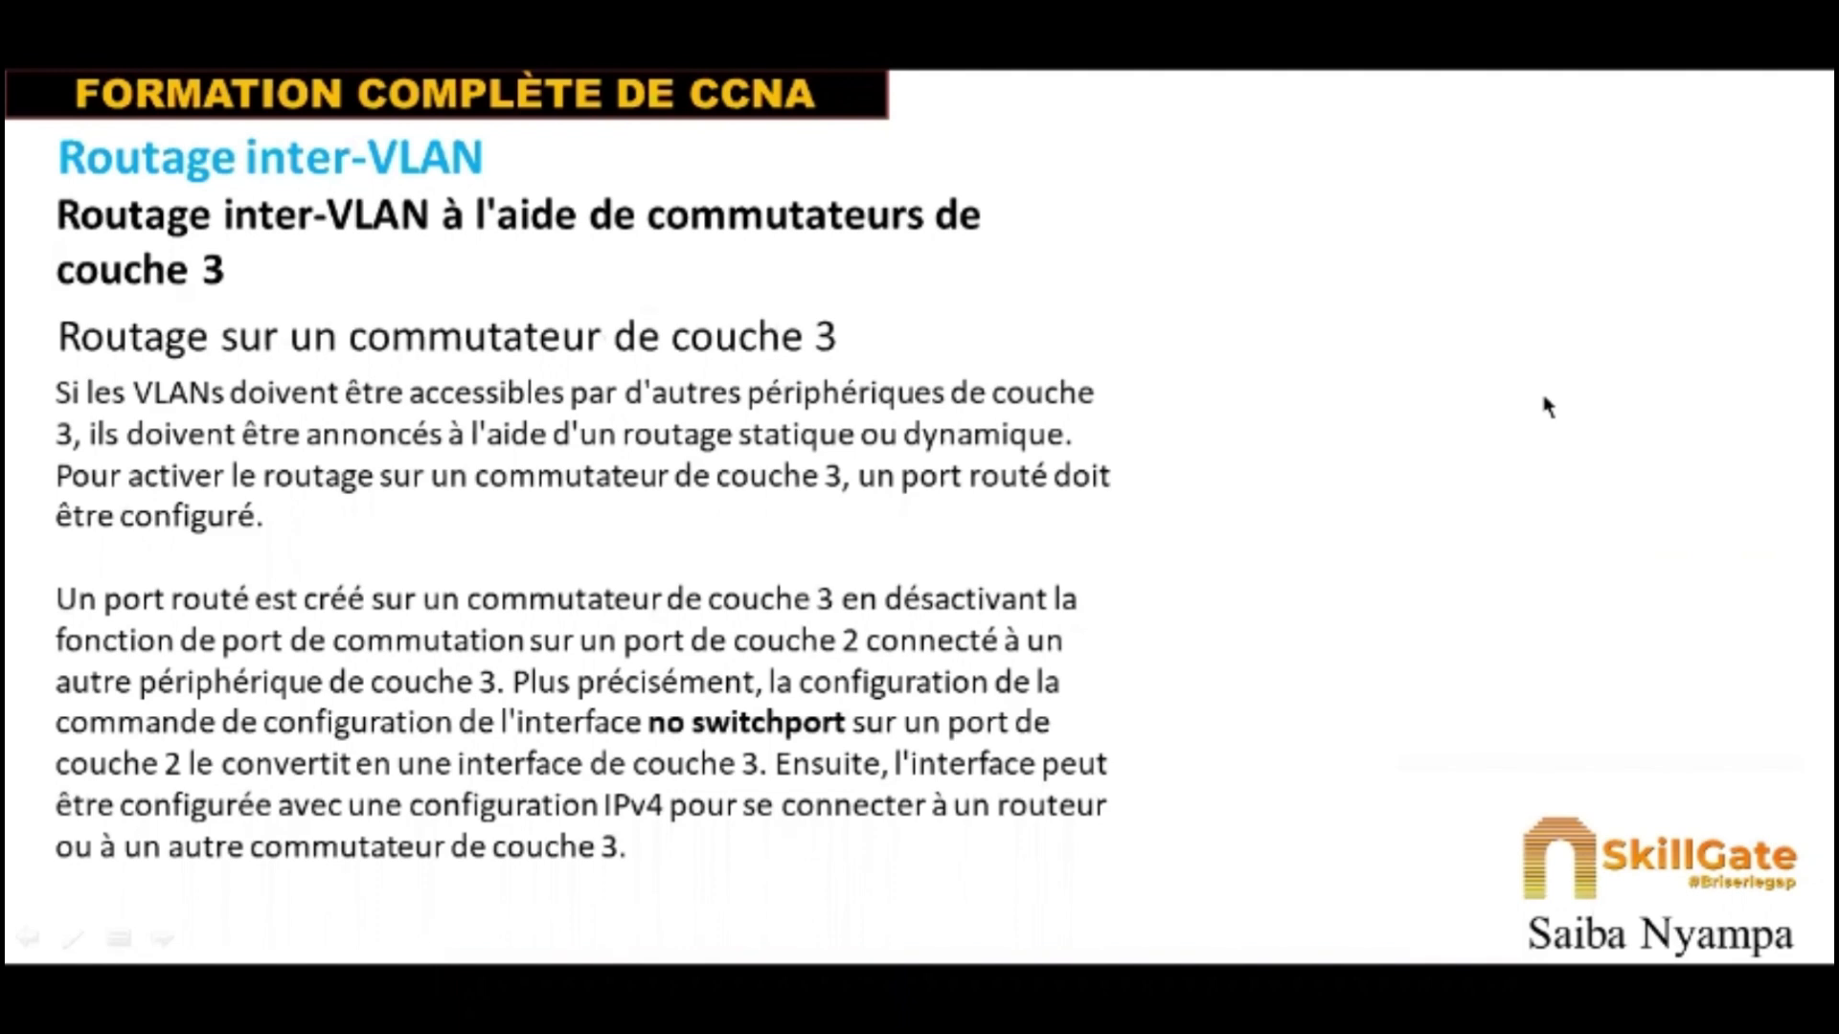
pyautogui.press('Right')
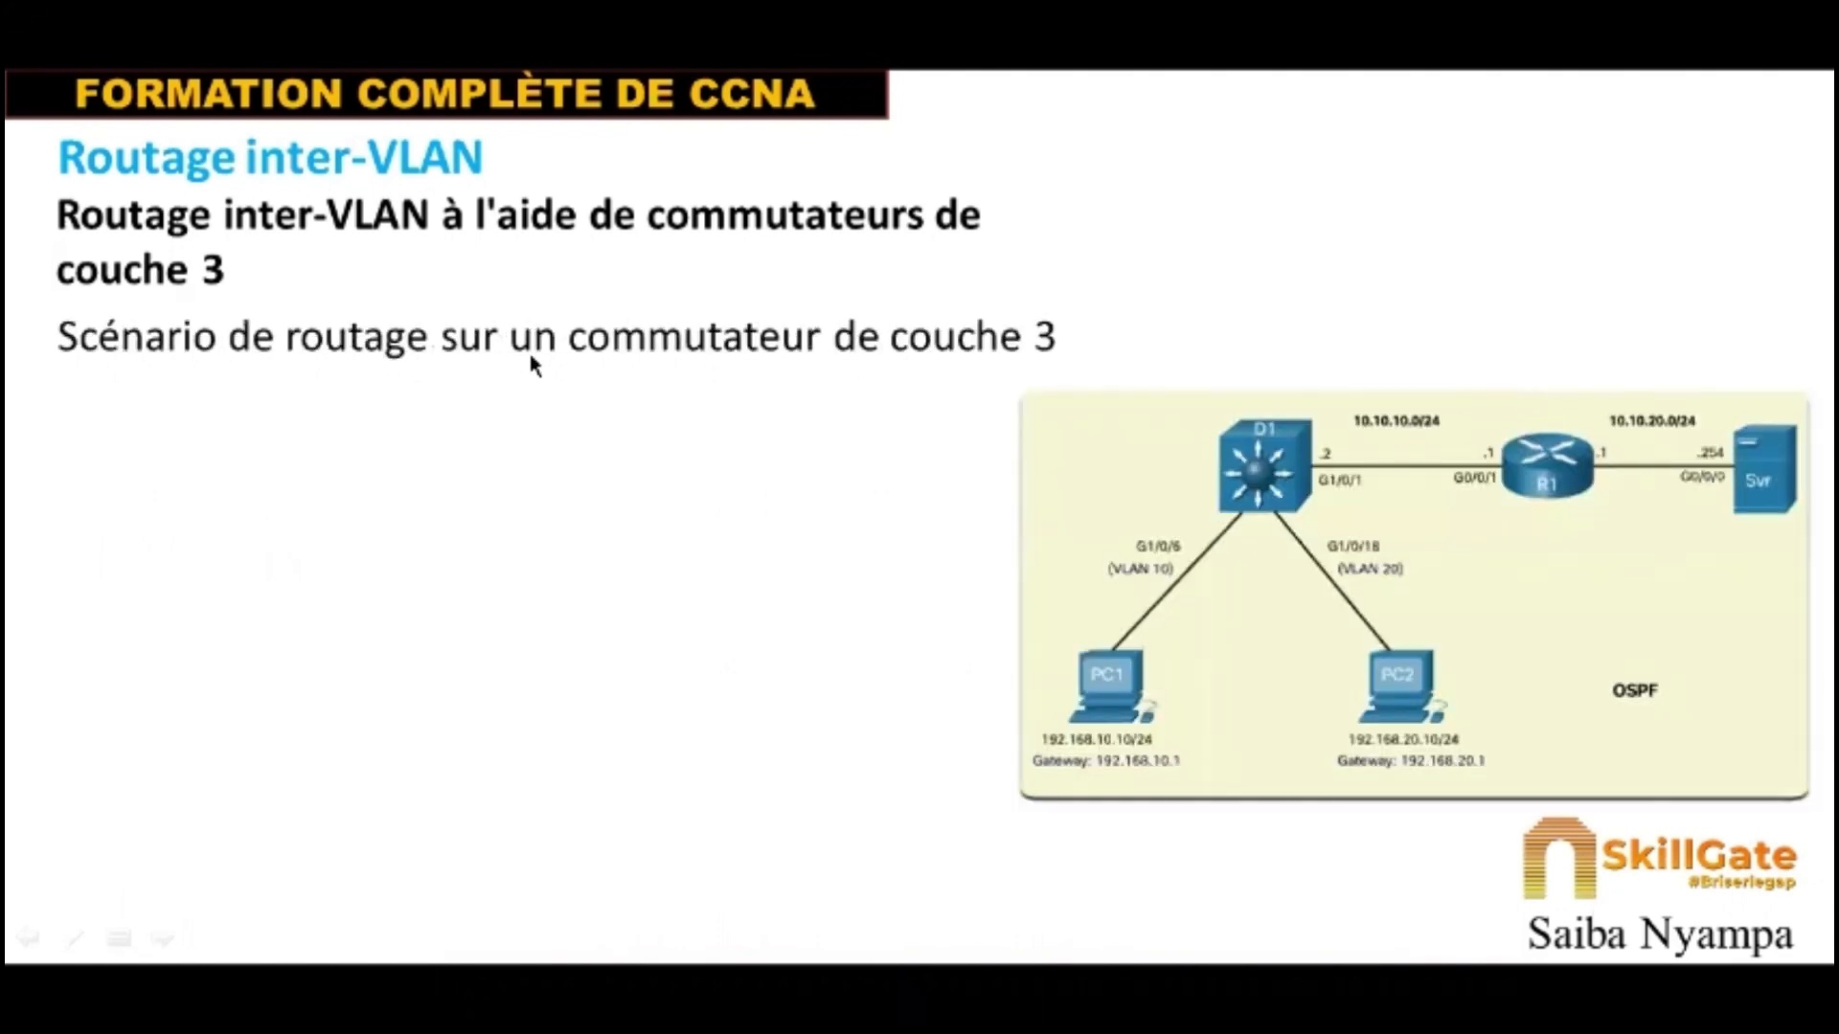